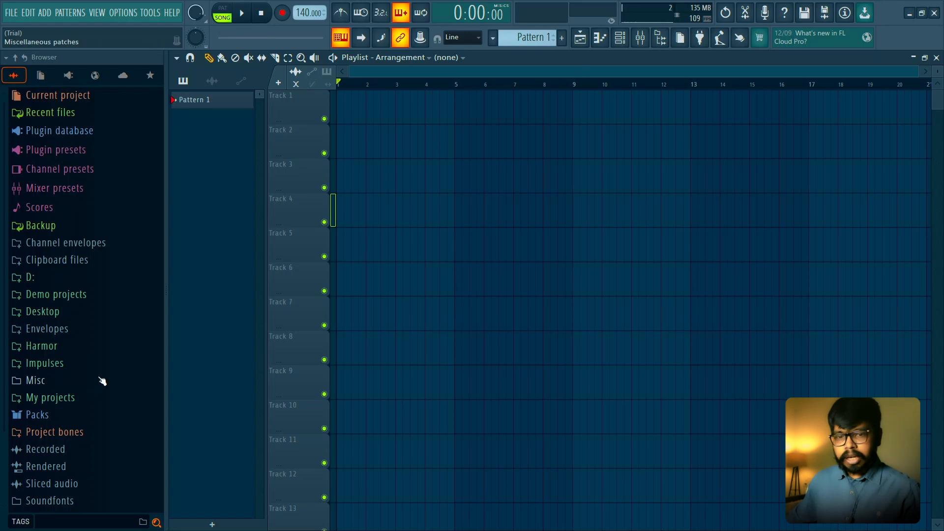
- Load the Close Grand preset from Packs > Instruments > Keyboard as a new channel and collapse the browser folders
left_click(102, 417)
scroll(103, 339, "down", 4)
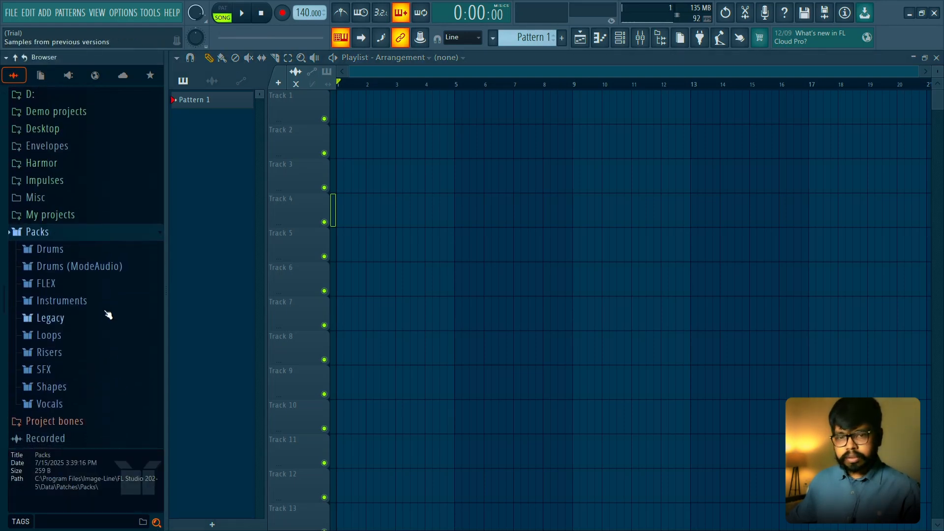
left_click(109, 306)
scroll(115, 289, "down", 2)
left_click(111, 262)
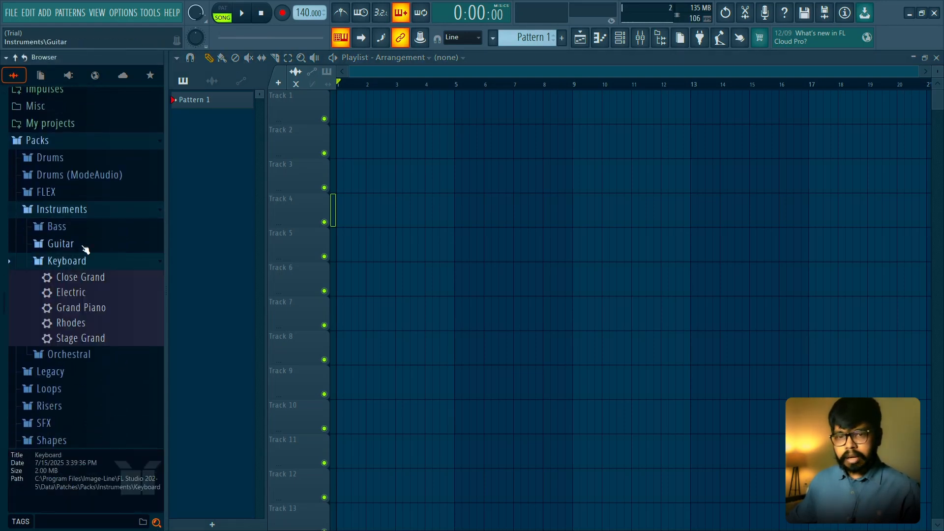
left_click_drag(93, 278, 623, 42)
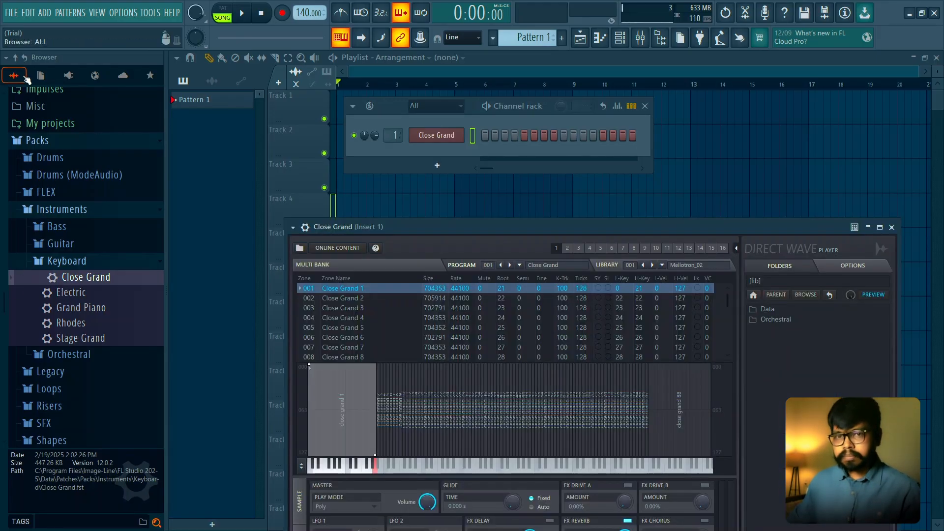
left_click(15, 58)
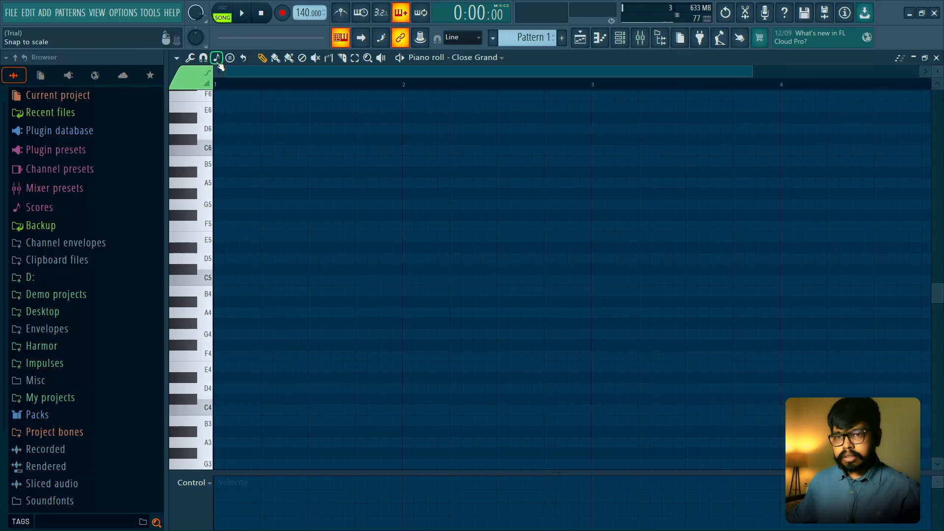
- Set the Close Grand piano roll's scale highlighting to root note A with the Minor Natural (Aeolian) scale
left_click(203, 58)
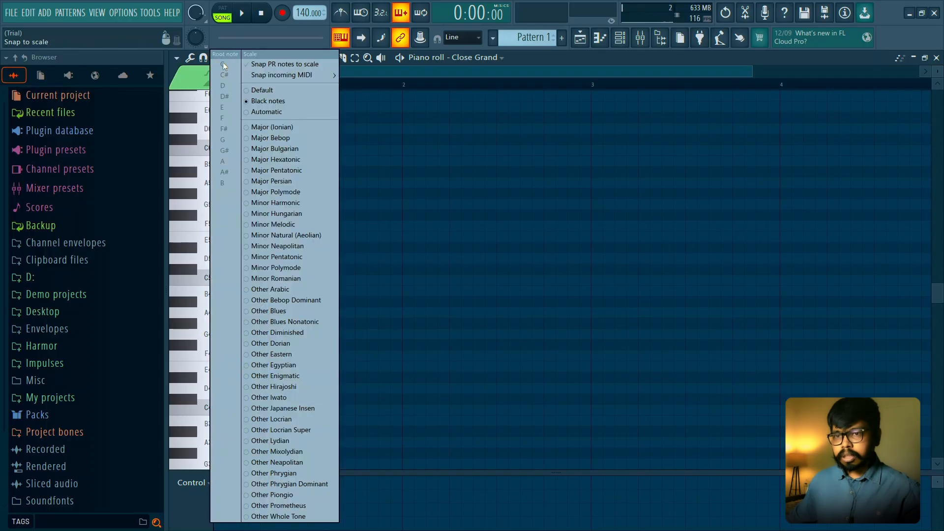
left_click(302, 233)
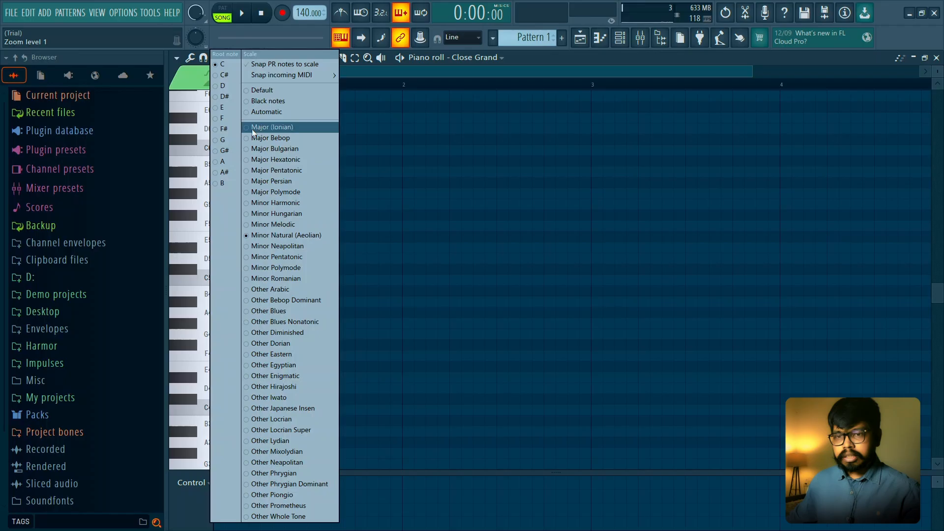
left_click(222, 161)
- Review the typing keyboard's root note and layout options, and check how playback behaves with typing-keyboard input off
right_click(347, 40)
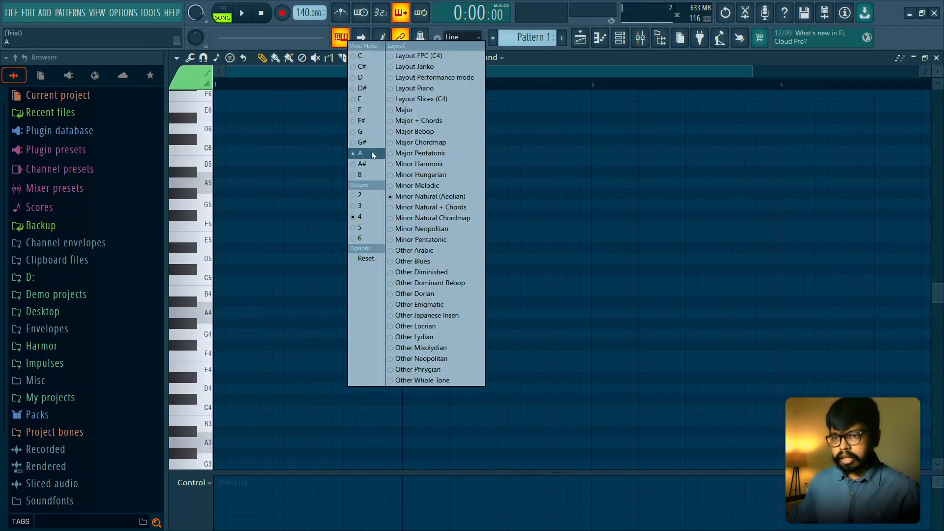
left_click(308, 149)
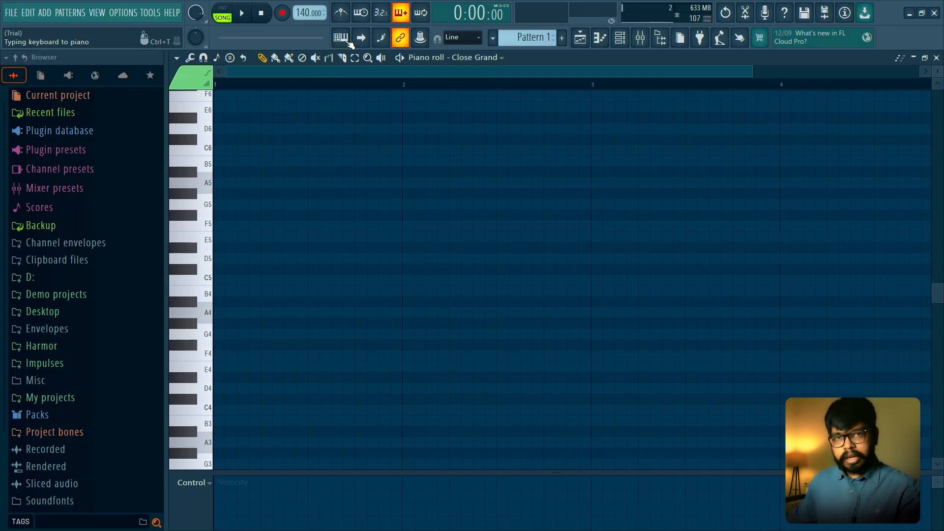
key("space")
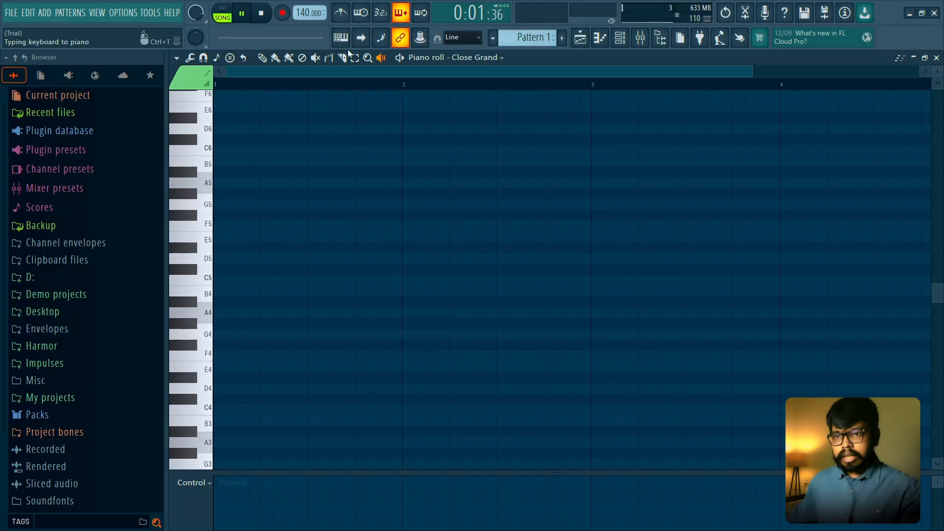
left_click(343, 39)
left_click(267, 20)
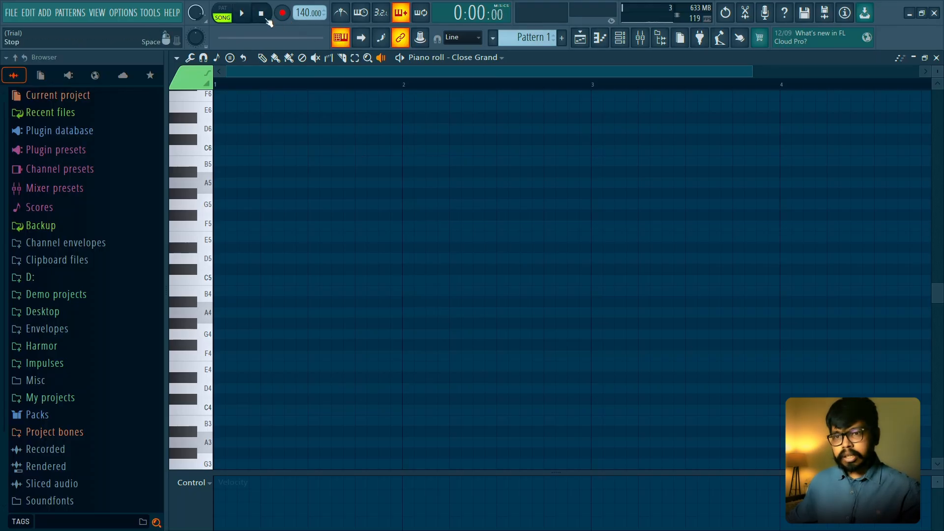
- Play a few test notes on the Close Grand channel from the typing keyboard
key("o")
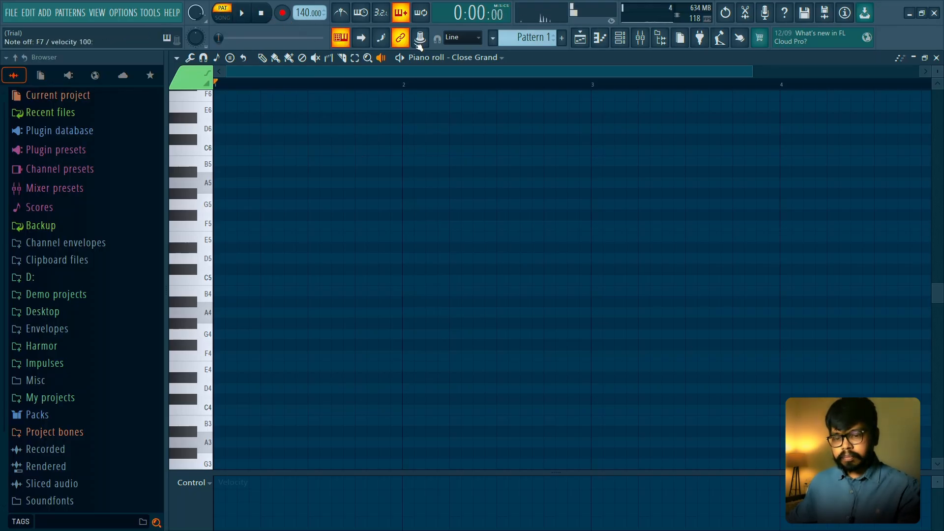
key("m")
key("period")
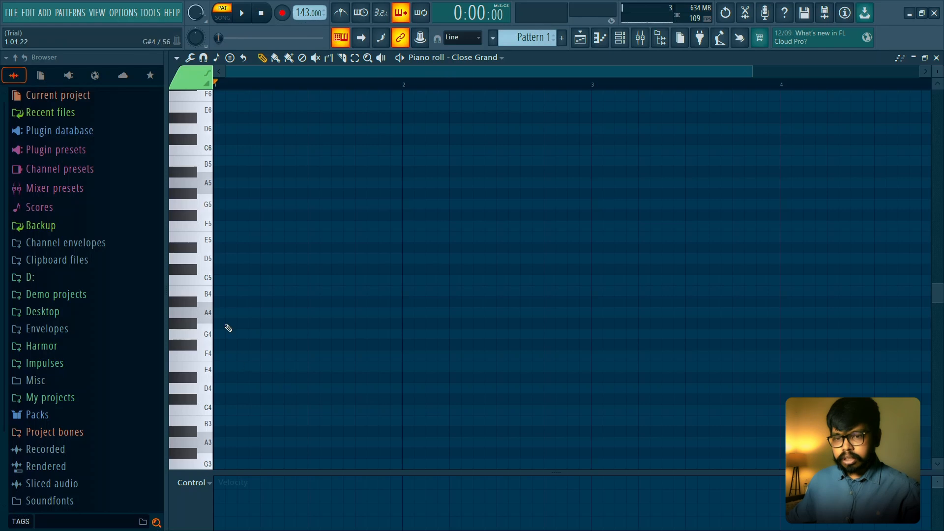
- Draw a one-bar A minor chord in bar 1 using the notes A4, C5 and E5, and play it back
left_click(223, 313)
left_click_drag(236, 310, 429, 309)
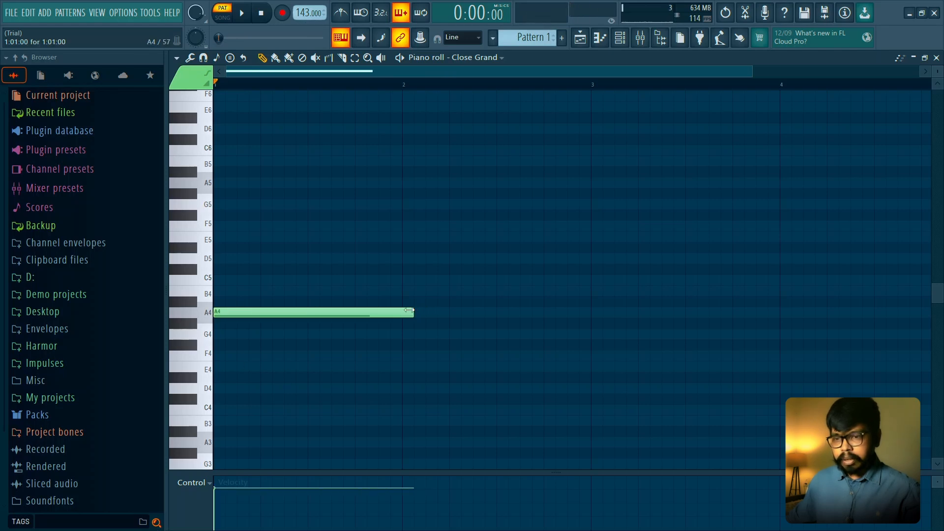
left_click(219, 280)
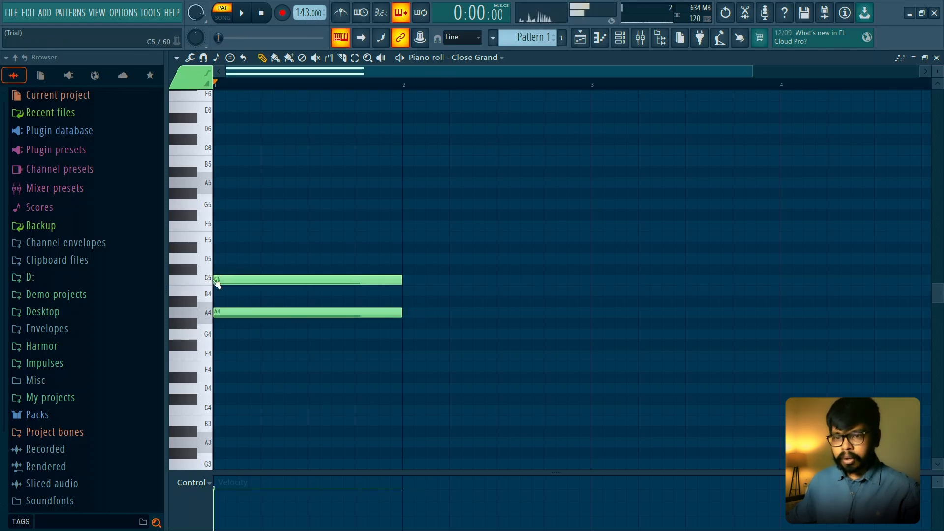
left_click(227, 241)
scroll(391, 205, "down", 2)
key("space")
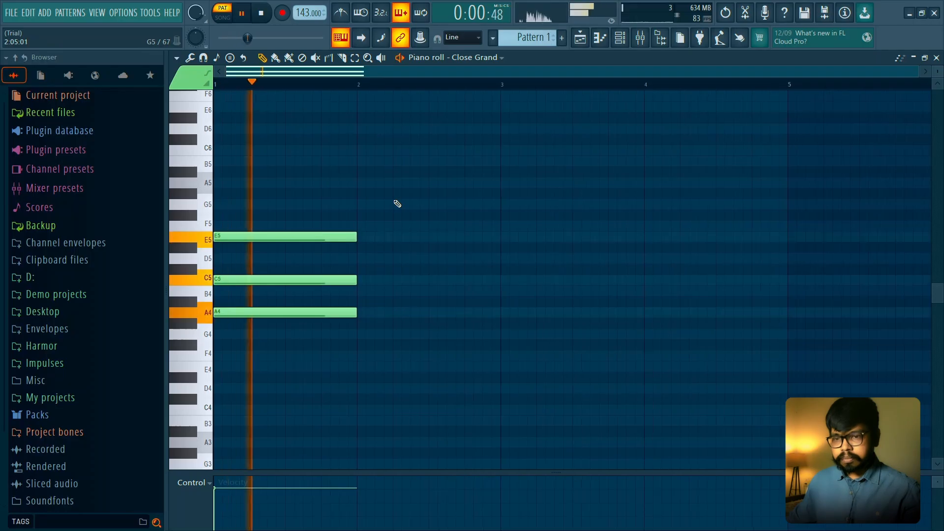
key("space")
- Check the Close Grand channel in the channel rack and listen to the A minor chord again
left_click(620, 38)
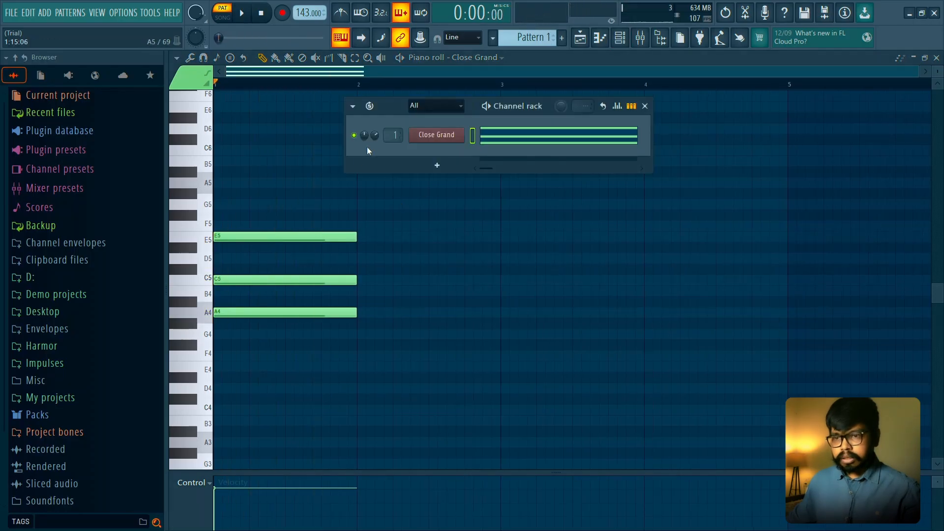
right_click(395, 236)
key("space")
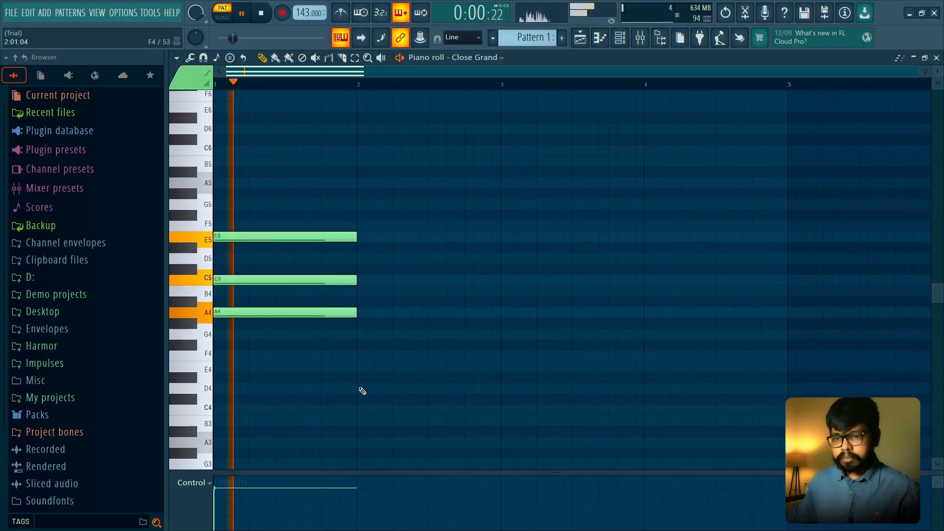
key("space")
- Lower the velocity of A4, replace C5 and E5 with new notes at the same velocity, and audition the chord
left_click_drag(363, 474, 385, 350)
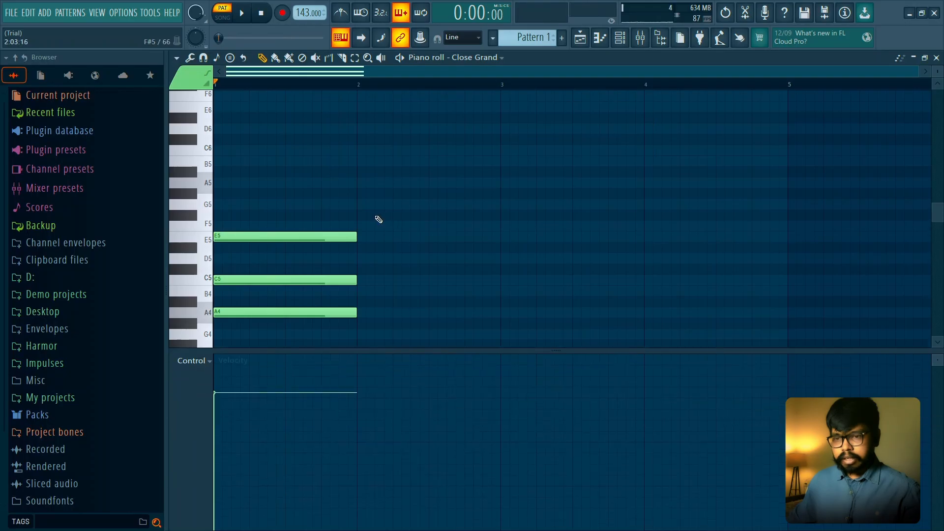
right_click(315, 237)
right_click(298, 279)
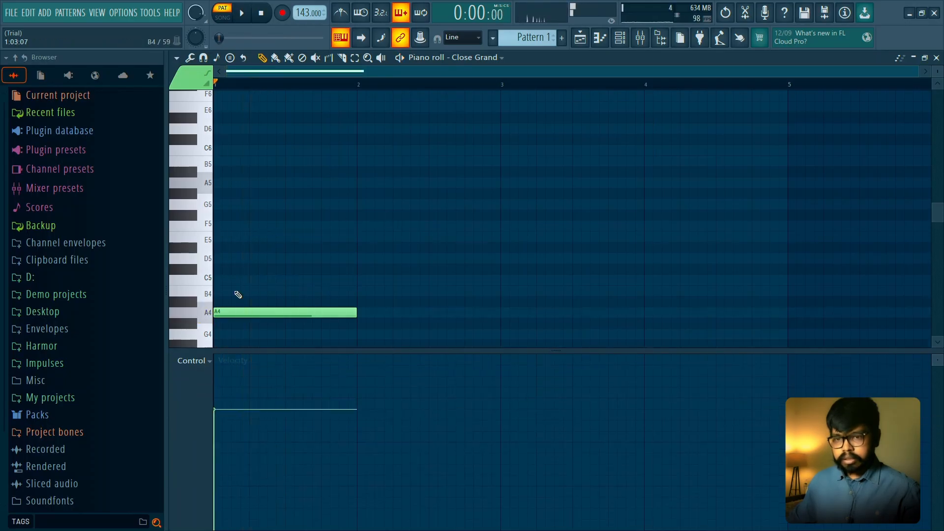
left_click_drag(238, 295, 232, 280)
left_click(226, 239)
key("space")
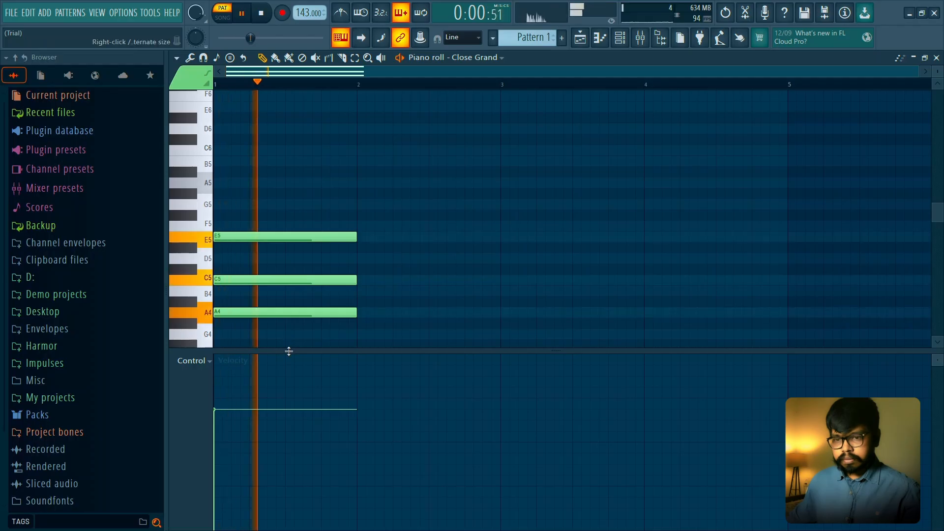
left_click_drag(287, 351, 319, 497)
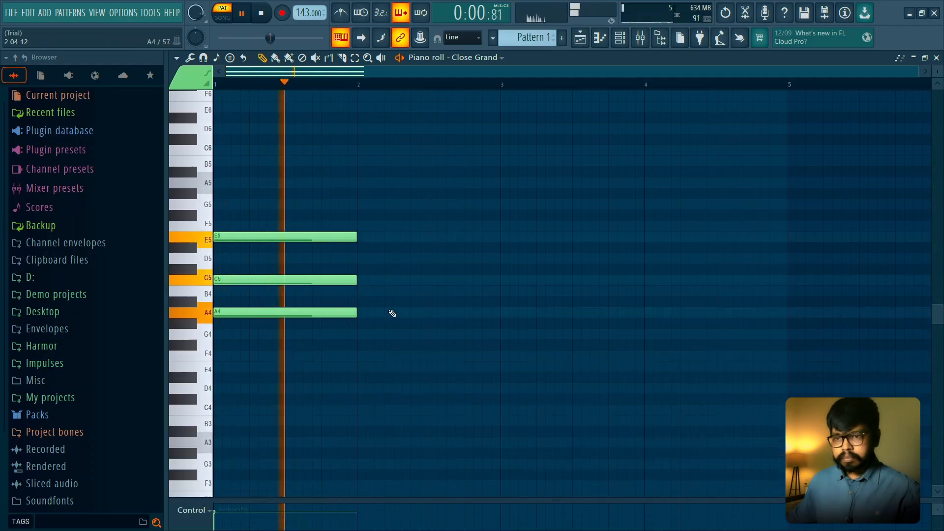
- Duplicate the A minor chord into bar 2, keeping all three of its notes
key("ctrl+b")
right_click(414, 237)
key("space")
key("ctrl+z")
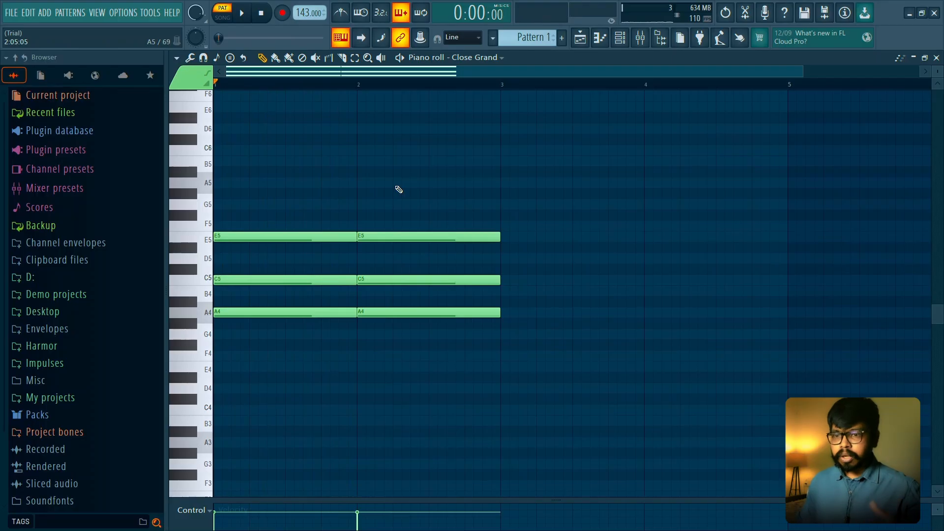
- Lower the C5 note in bar 2 to B4, repeat both chords in bars 3 and 4, and play the progression
left_click_drag(384, 280, 407, 292)
key("ctrl+b")
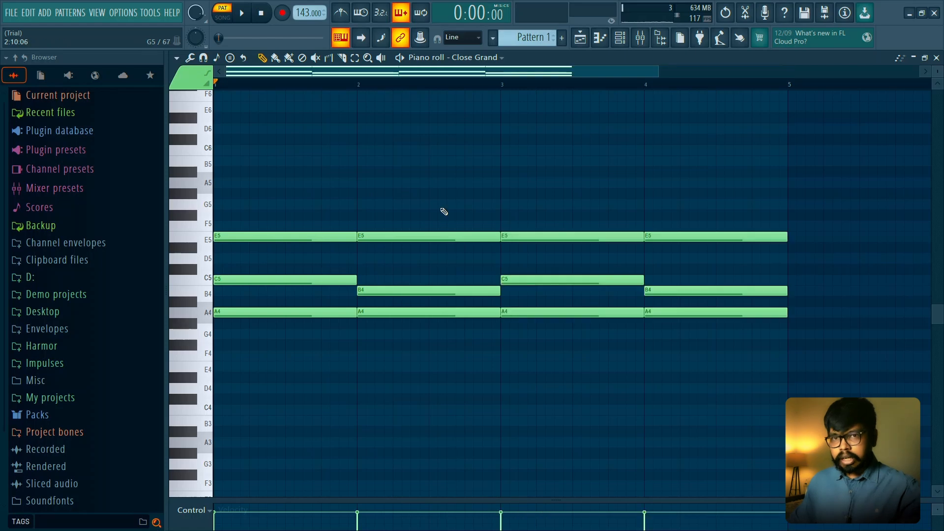
scroll(441, 211, "down", 2, "ctrl")
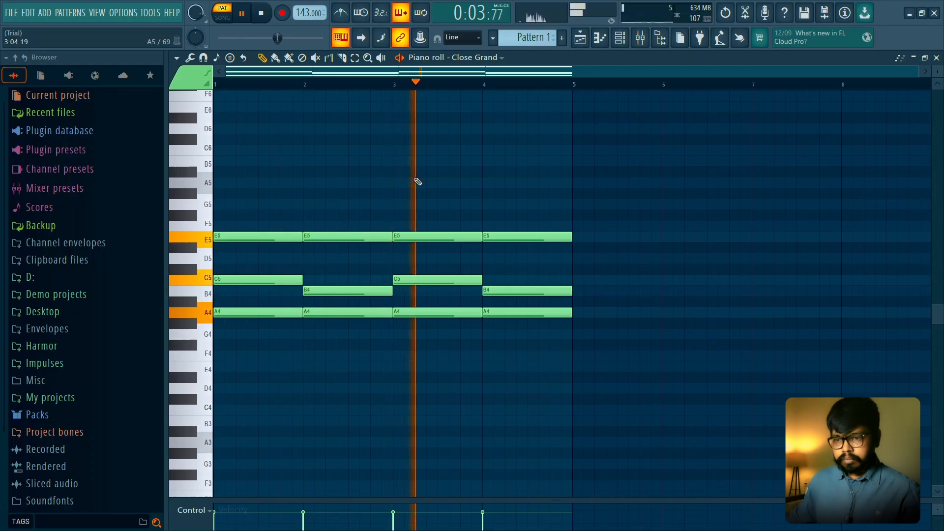
key("space")
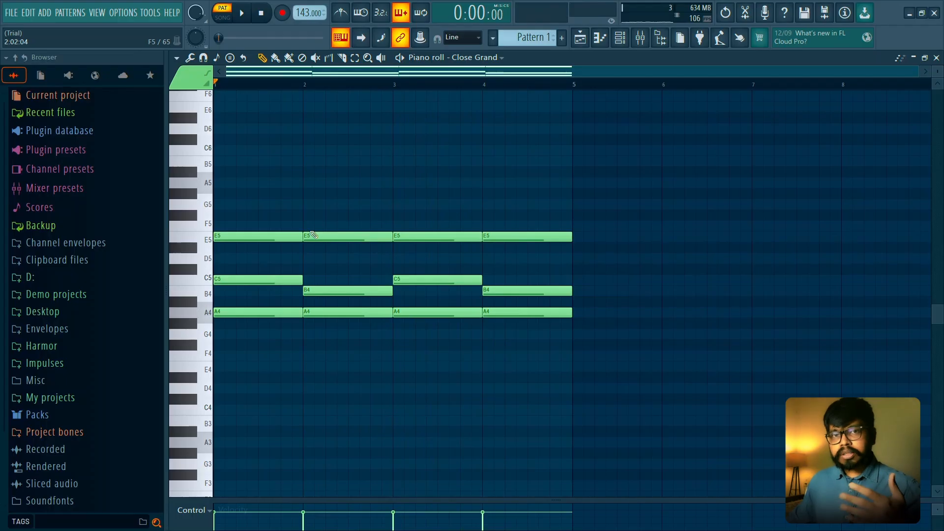
- Try raising B4 to C5 and E5 to F5 in bars 2 and 4, and play the variation
left_click_drag(326, 288, 330, 273)
left_click_drag(327, 226, 328, 217)
key("space")
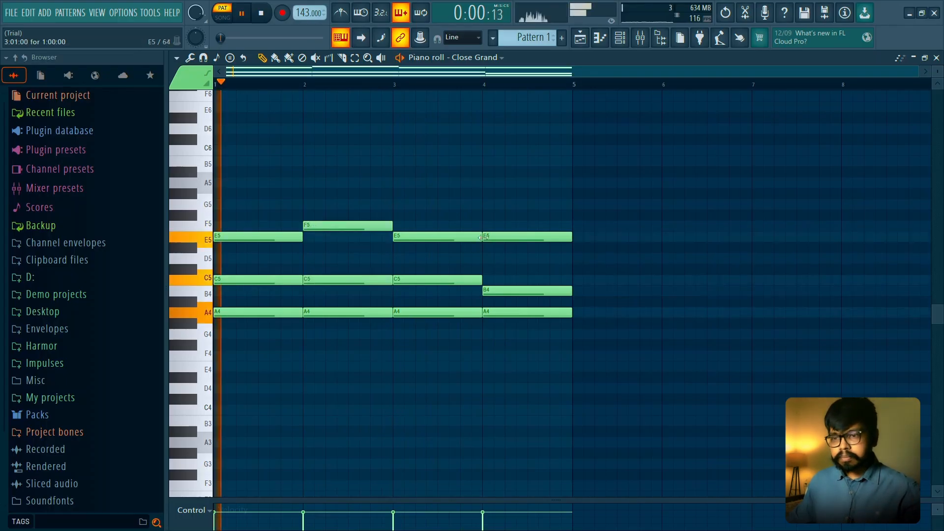
left_click_drag(494, 236, 495, 226)
left_click_drag(495, 294, 501, 278)
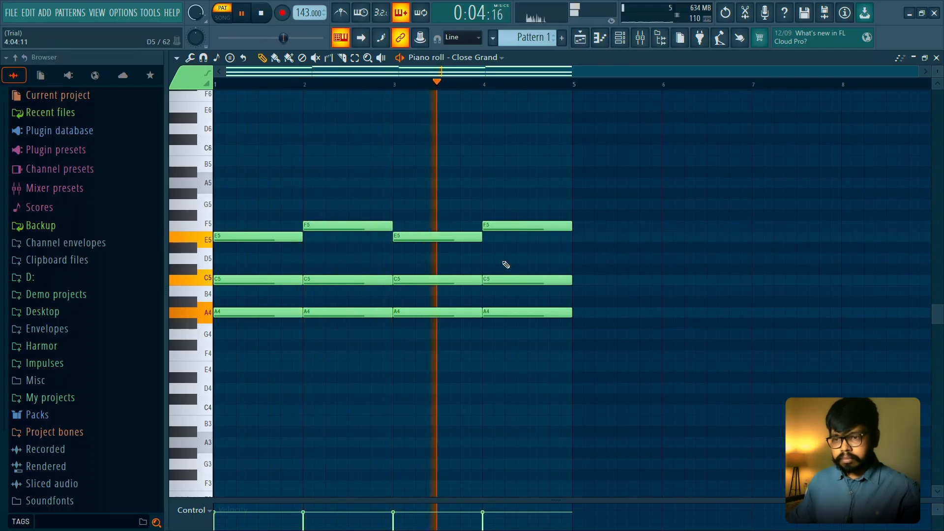
key("space")
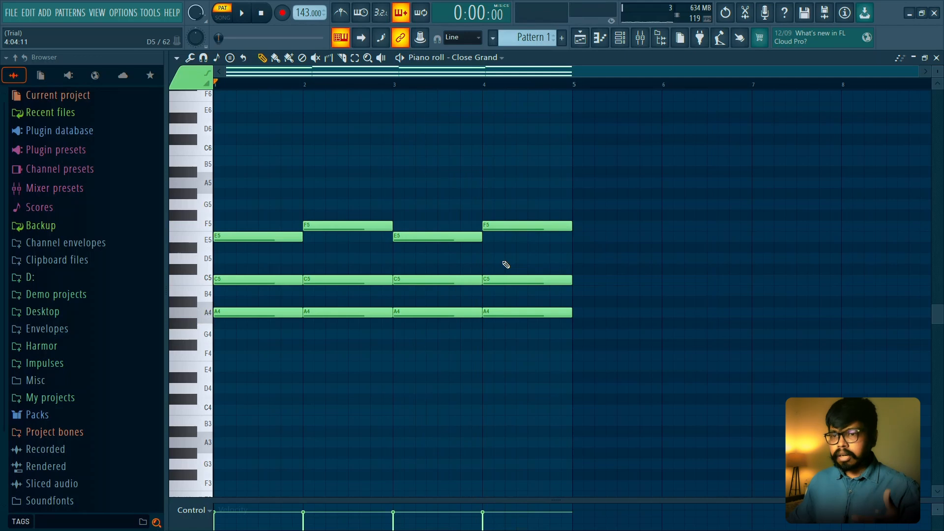
- Move the upper notes in bars 2 and 4 back to E5 and the middle notes back to B4, and play the progression
left_click_drag(513, 223, 512, 239)
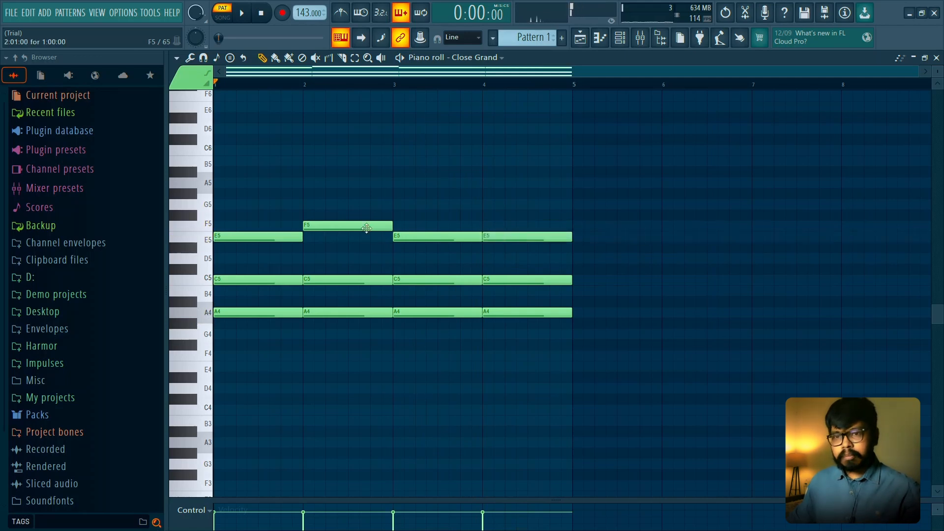
left_click_drag(360, 238, 361, 240)
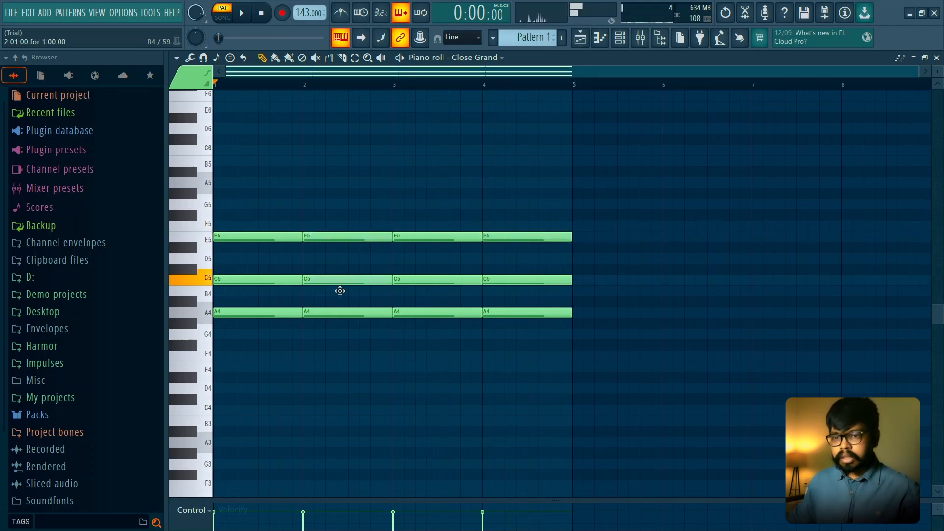
left_click_drag(487, 279, 487, 290)
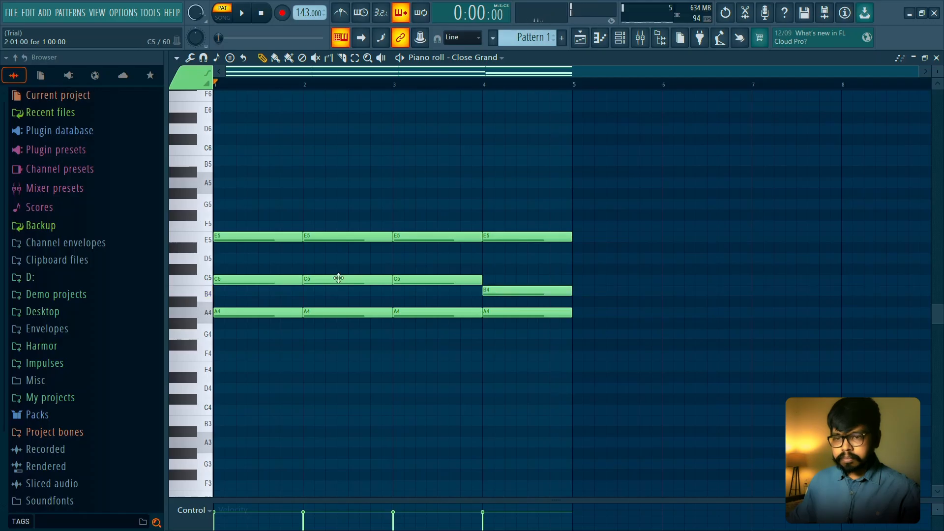
left_click_drag(339, 279, 340, 290)
key("space")
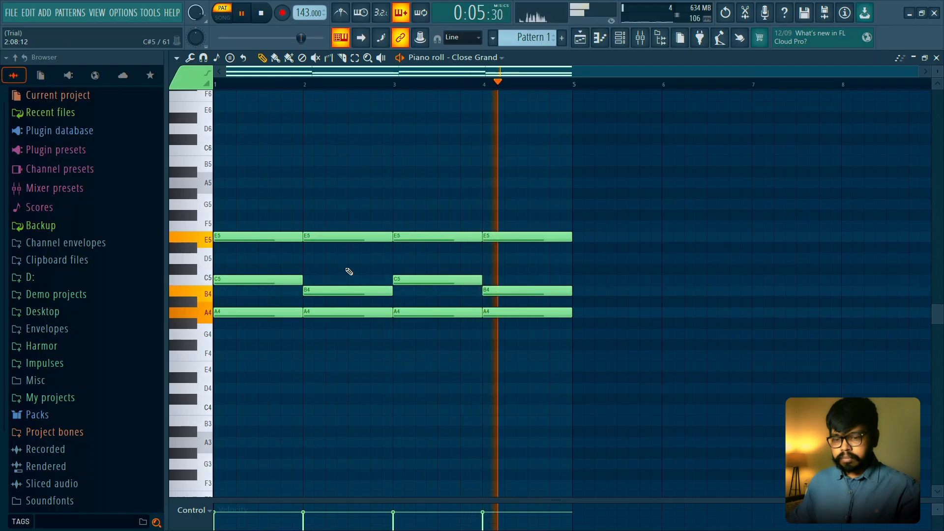
key("space")
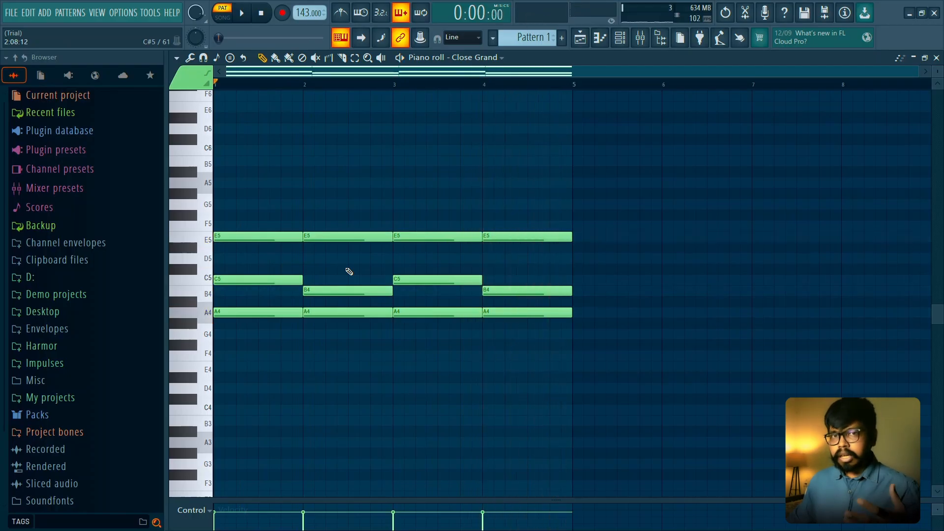
- Duplicate the four-bar chord progression into bars 5 to 8
scroll(384, 216, "down", 2)
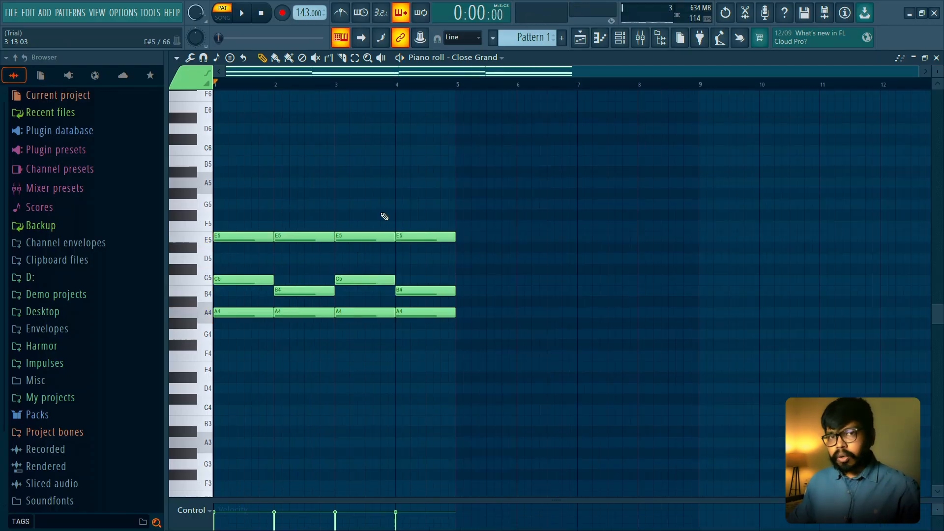
key("ctrl+b")
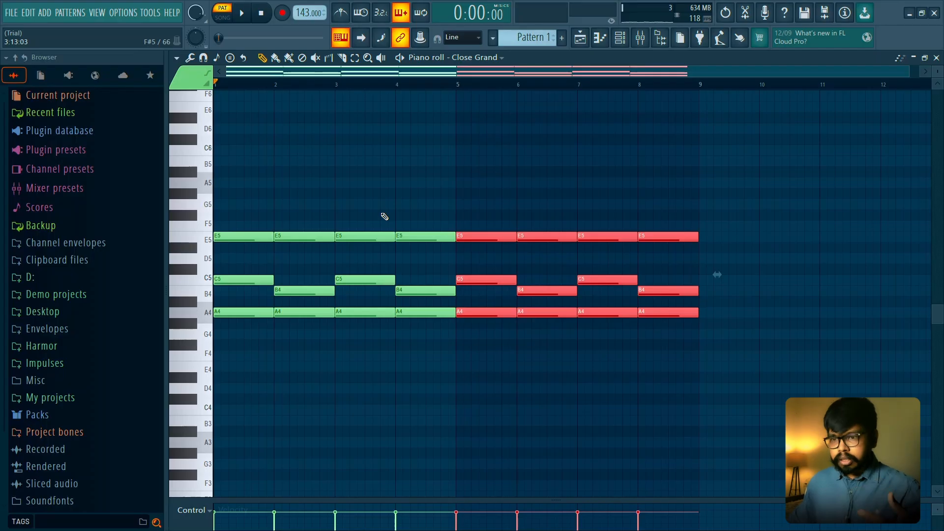
- Deselect the duplicated notes and play the eight-bar chord progression
key("ctrl+d")
key("space")
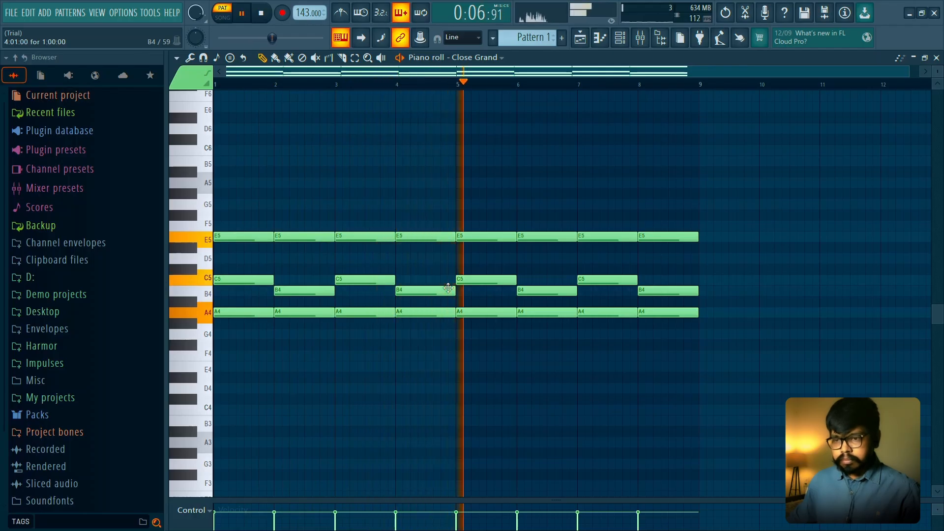
key("space")
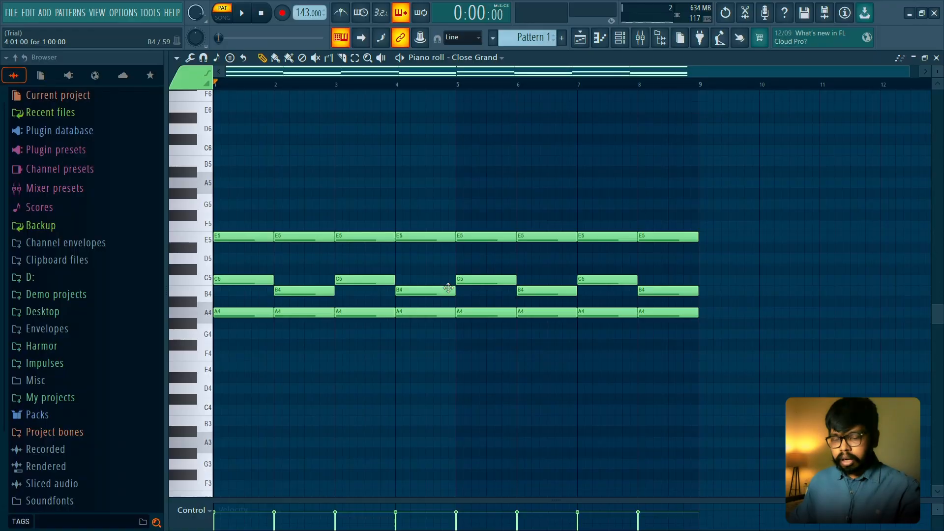
- Randomize the velocities of all chord notes by about 12% and play the progression
key("alt+r")
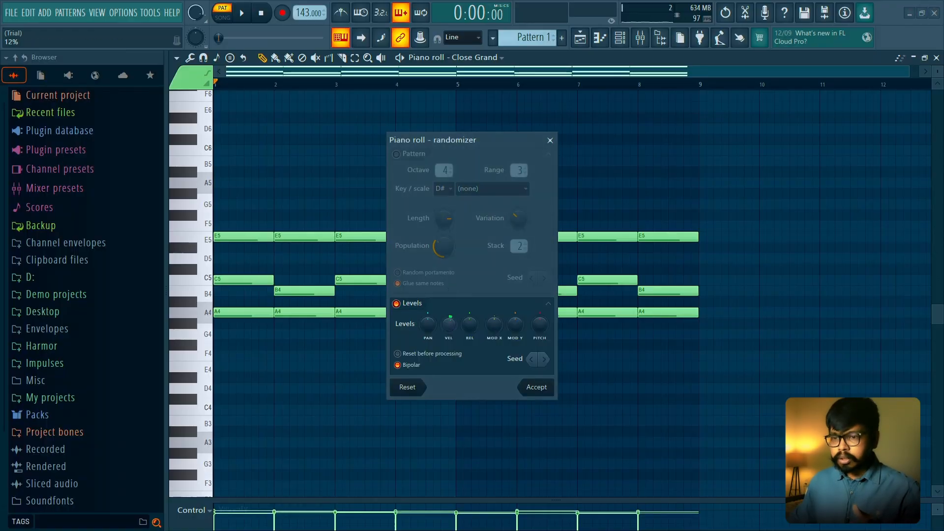
left_click(527, 388)
key("space")
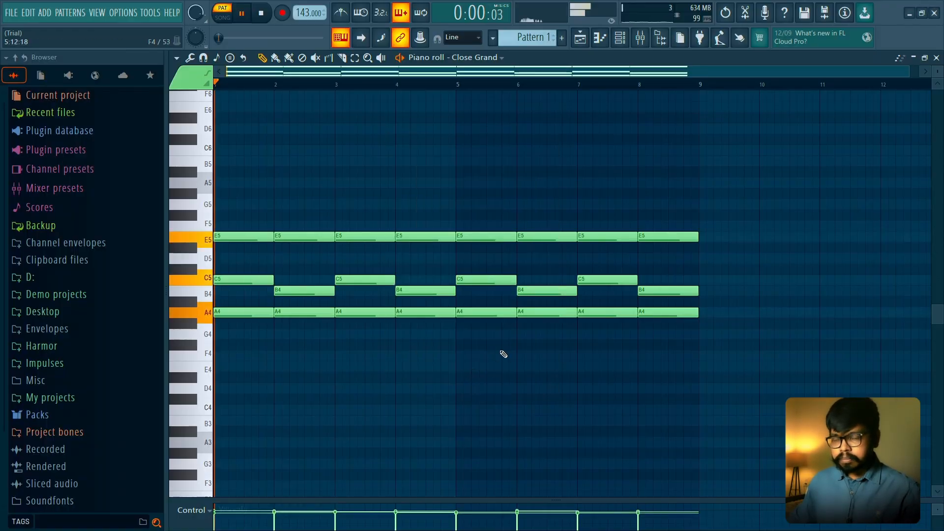
key("space")
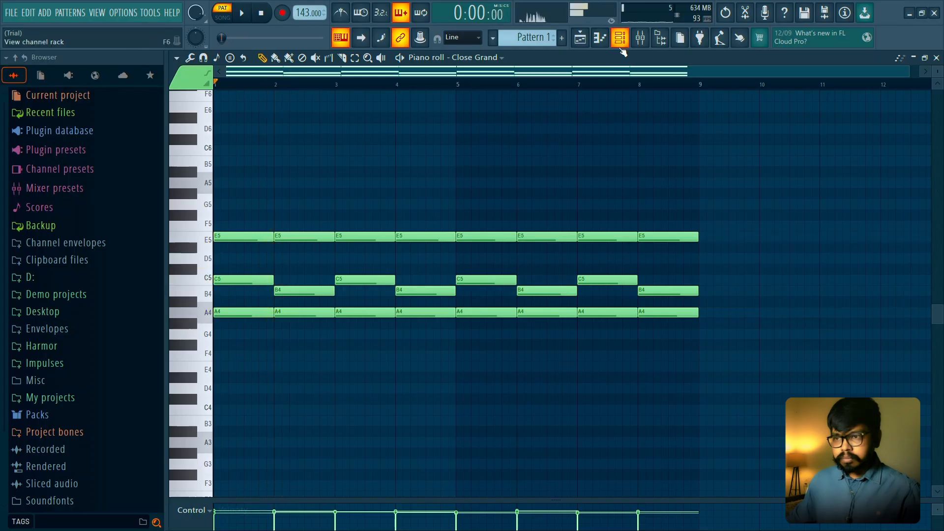
- Add a FLEX instrument channel to the channel rack and close its plugin window
left_click(620, 38)
left_click(447, 181)
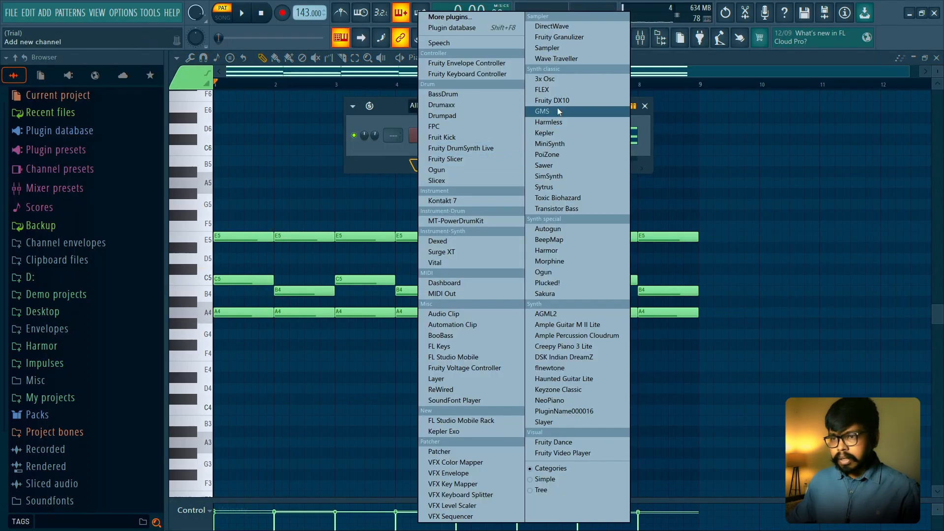
left_click(543, 90)
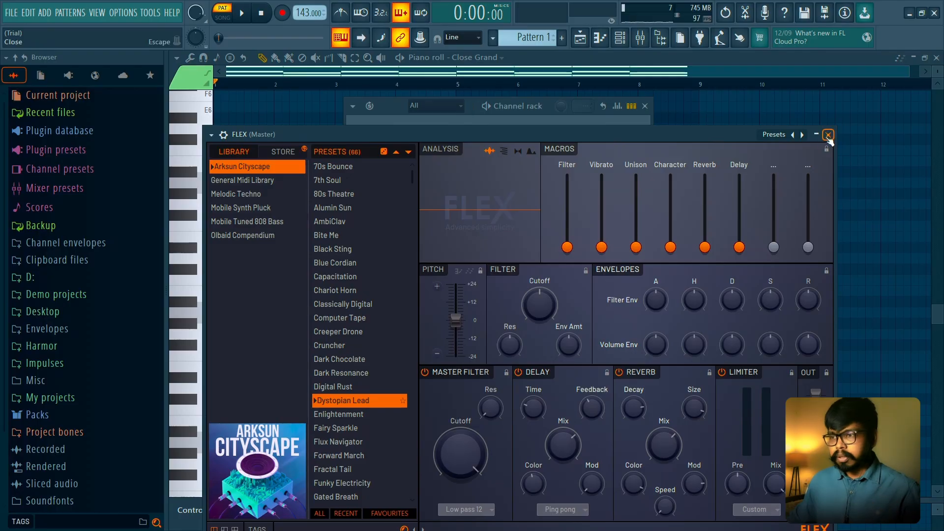
left_click(828, 134)
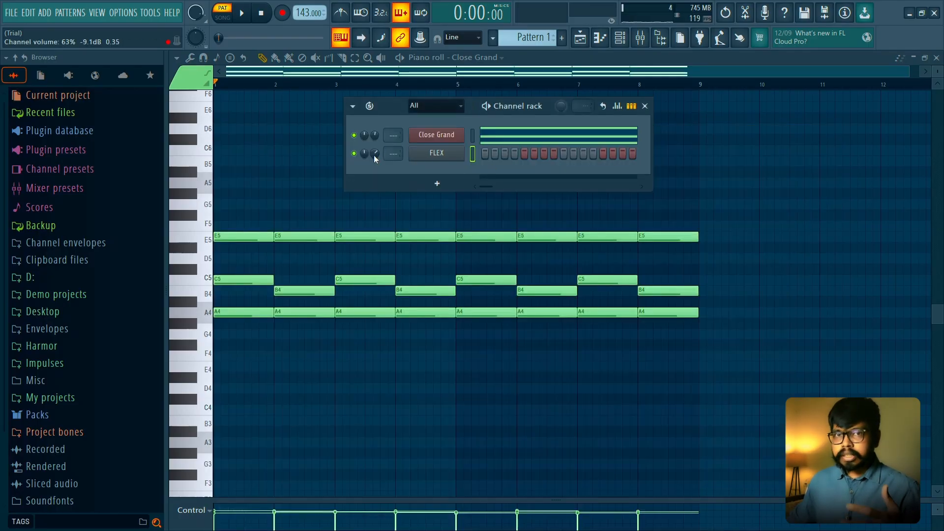
- Copy the Close Grand chord notes into the FLEX channel and solo that channel
left_click(472, 152)
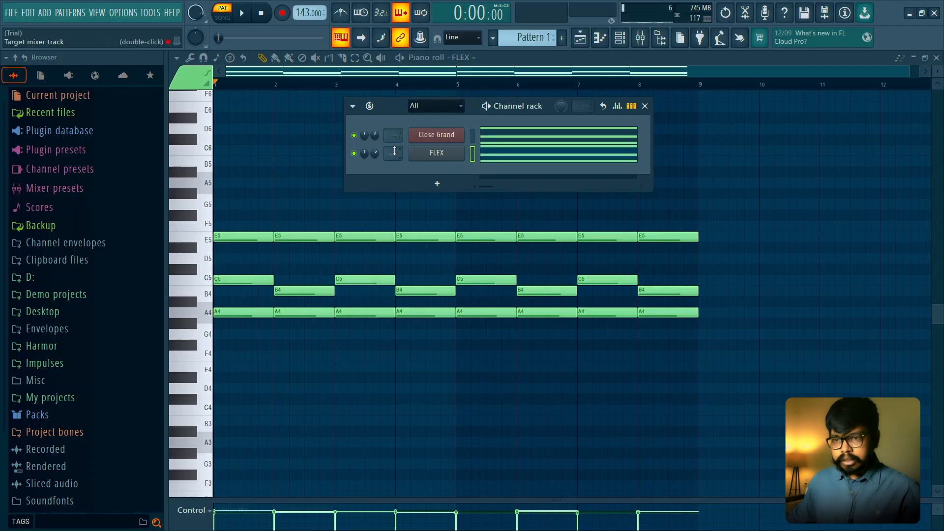
right_click(354, 154)
- Search the FLEX presets for "orch" within the General Midi Library
left_click(432, 157)
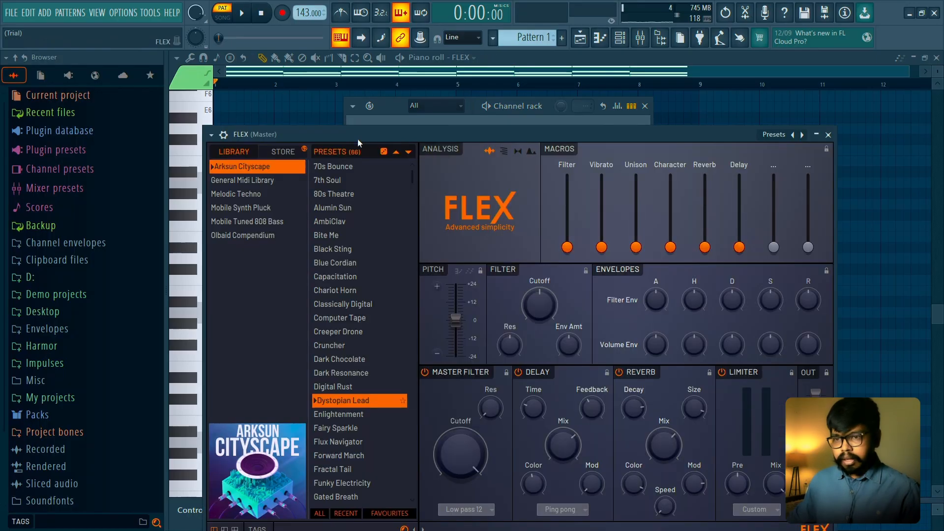
left_click(266, 502)
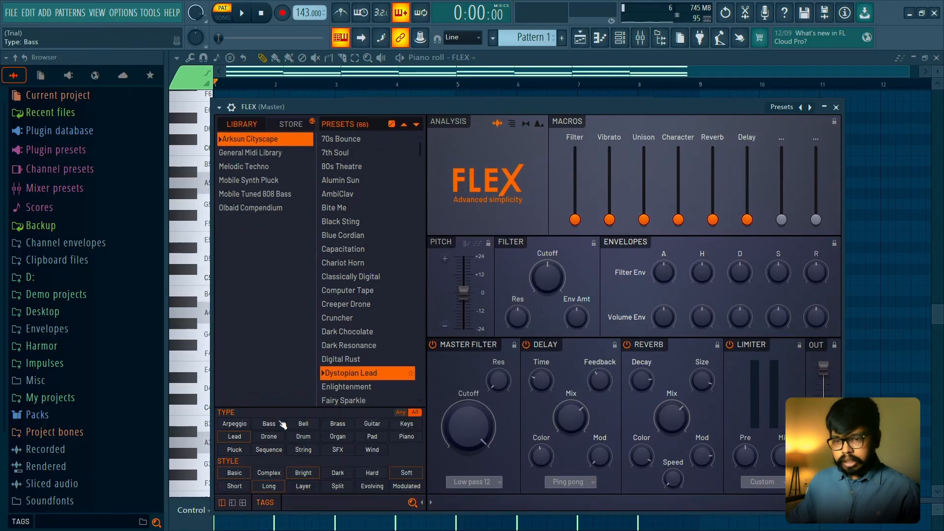
left_click(347, 498)
type("orch")
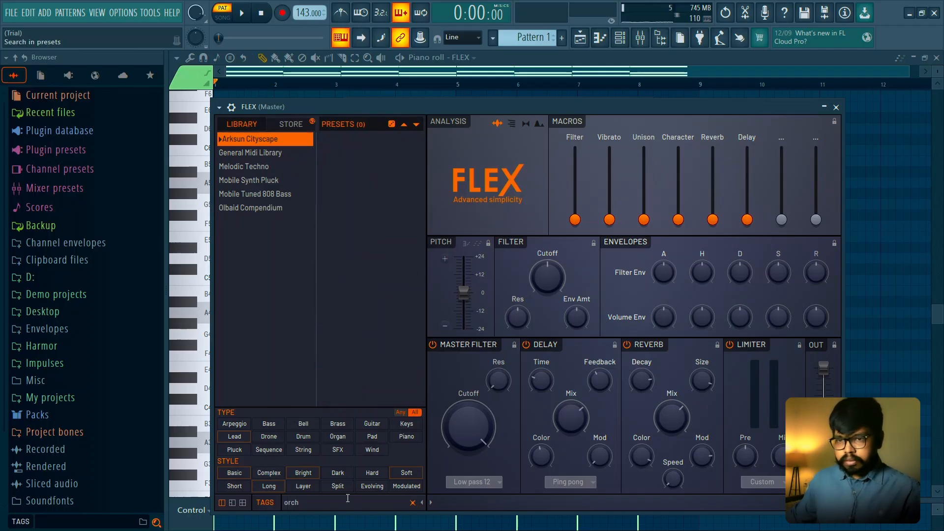
left_click(270, 155)
left_click(270, 166)
left_click(270, 153)
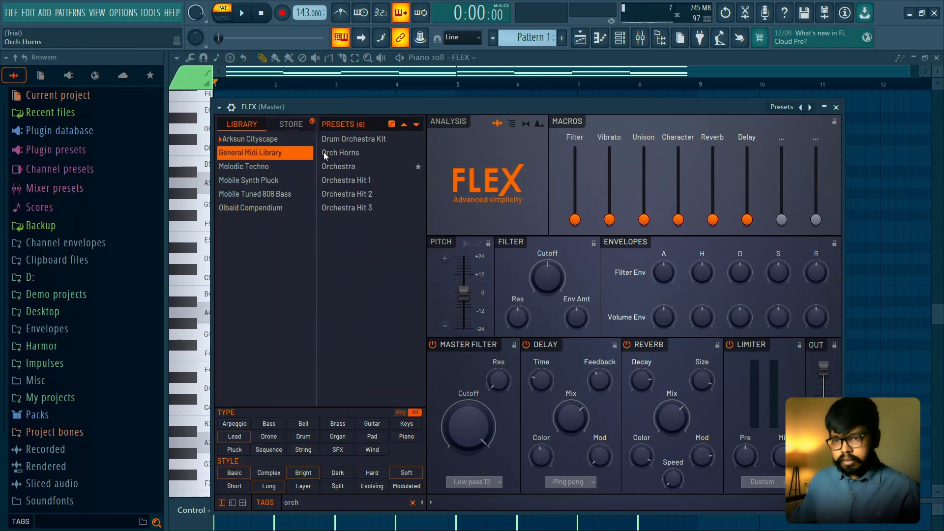
- Audition the Orchestra and Orch Horns presets with the progression, keep Orch Horns loaded, and close the FLEX window
left_click(370, 166)
key("space")
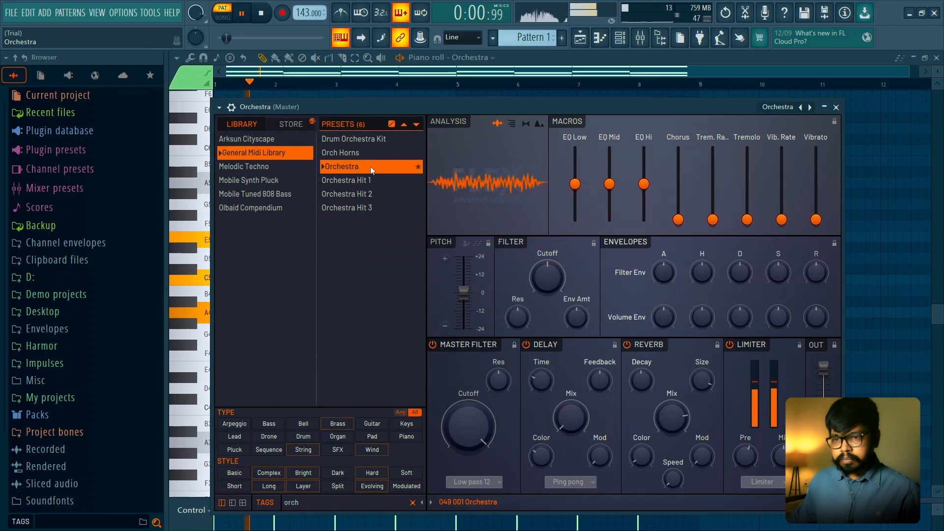
left_click(371, 153)
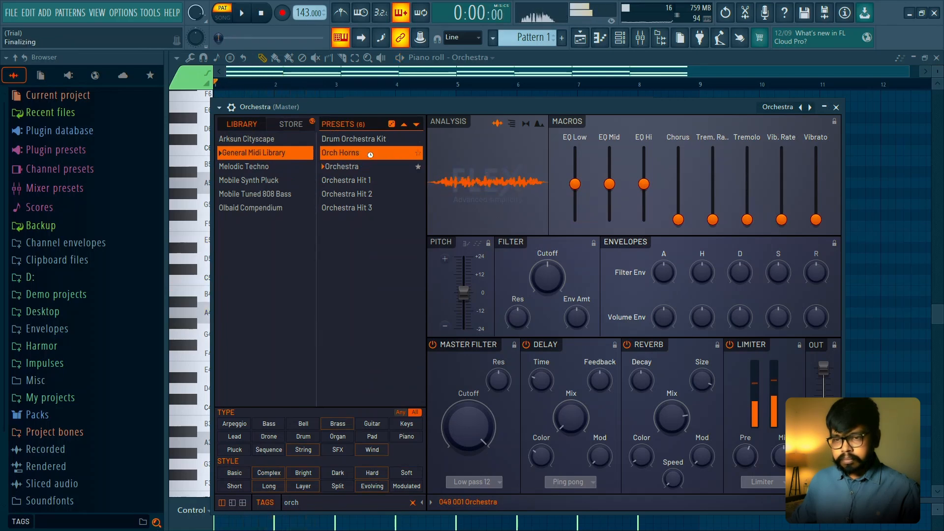
key("space")
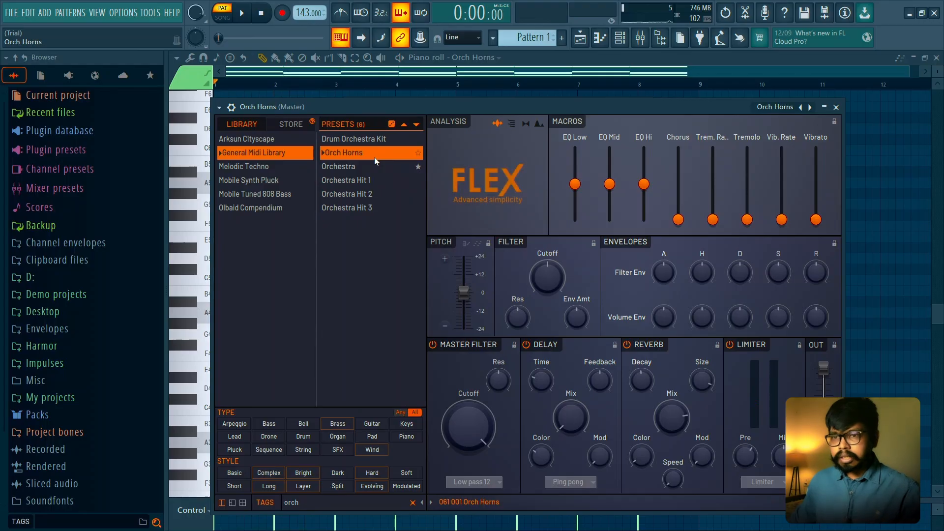
key("space")
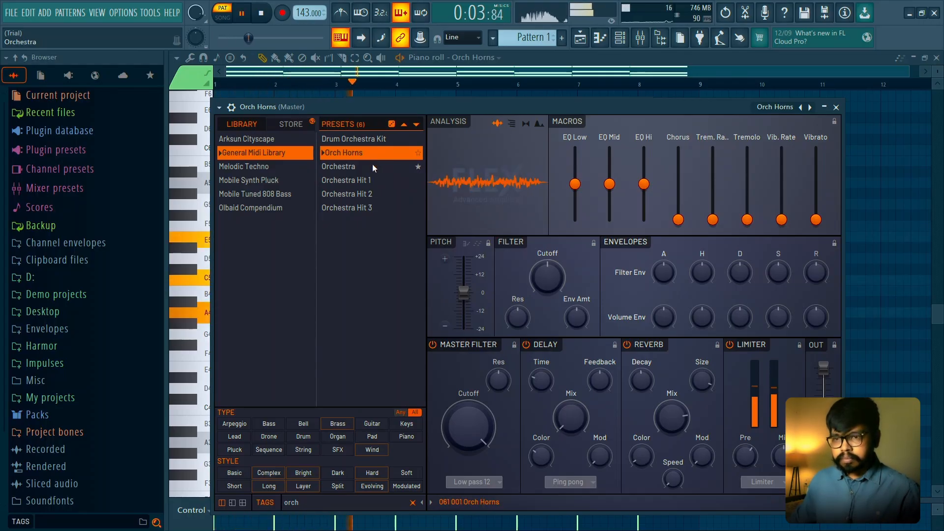
left_click(373, 165)
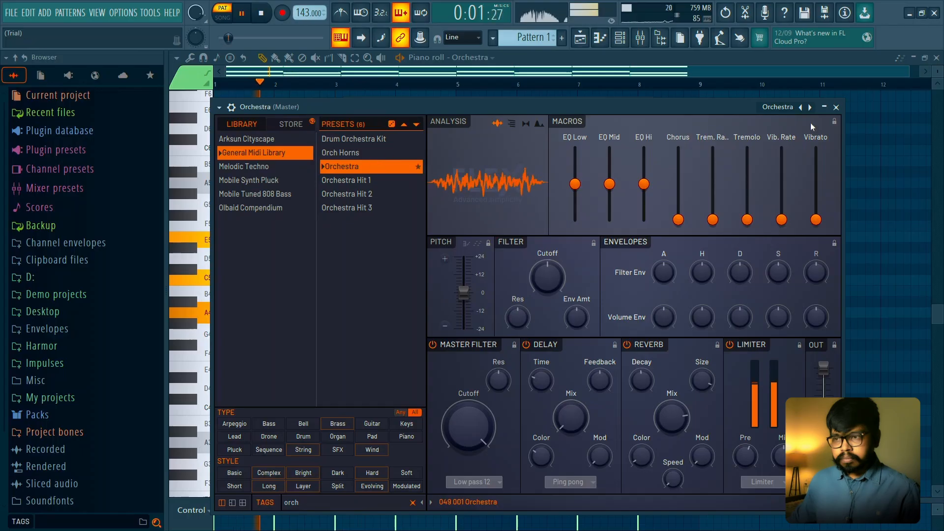
key("space")
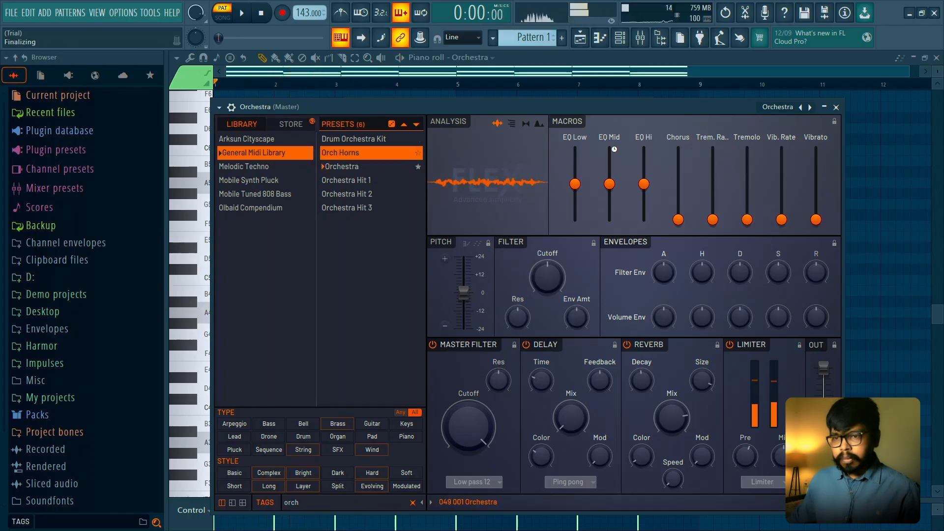
left_click(836, 108)
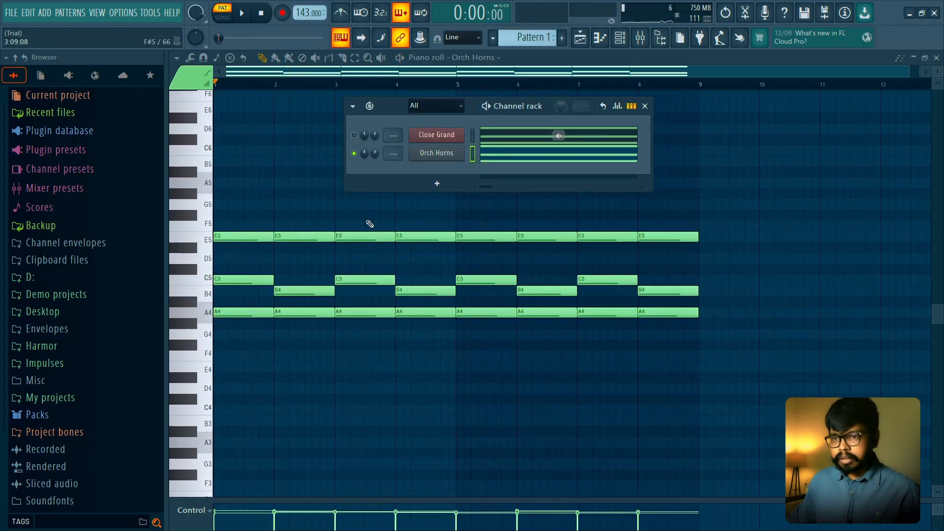
- Adjust the Orch Horns channel volume during playback, and hide the channel rack
key("space")
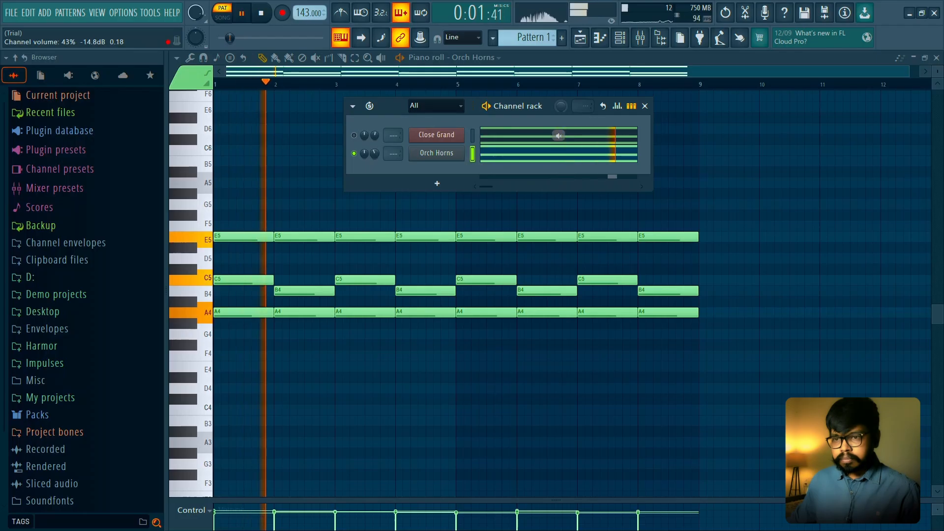
left_click_drag(379, 152, 379, 150)
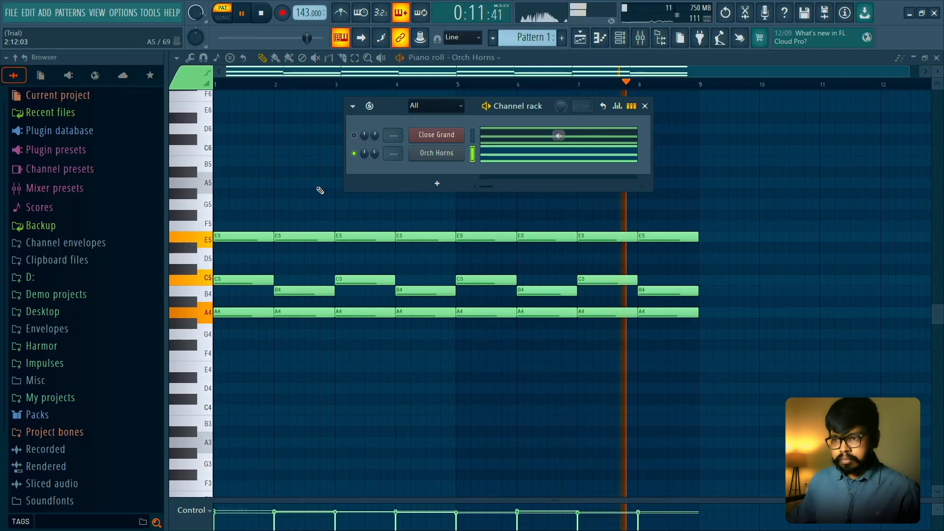
key("F6")
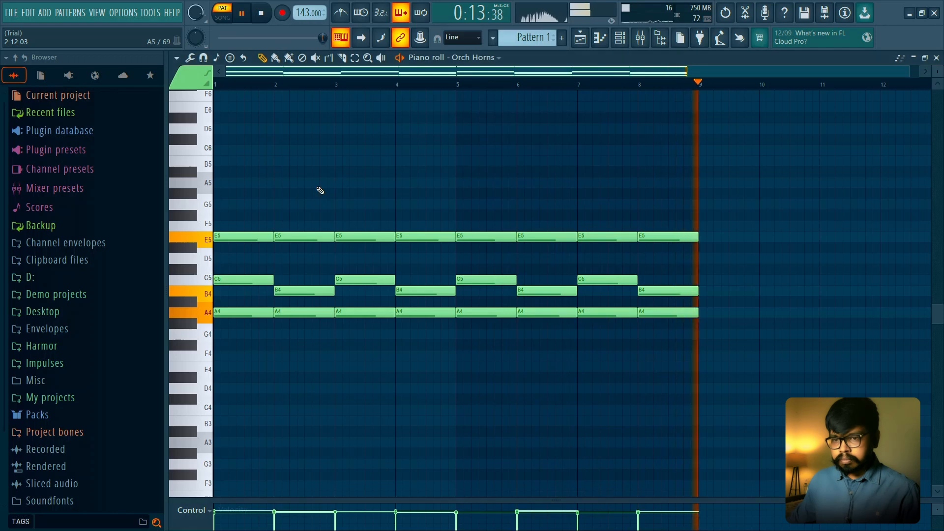
key("space")
- Try two-bar E4 notes beneath the chords in bars 1 to 4, and remove the second one
left_click(241, 377)
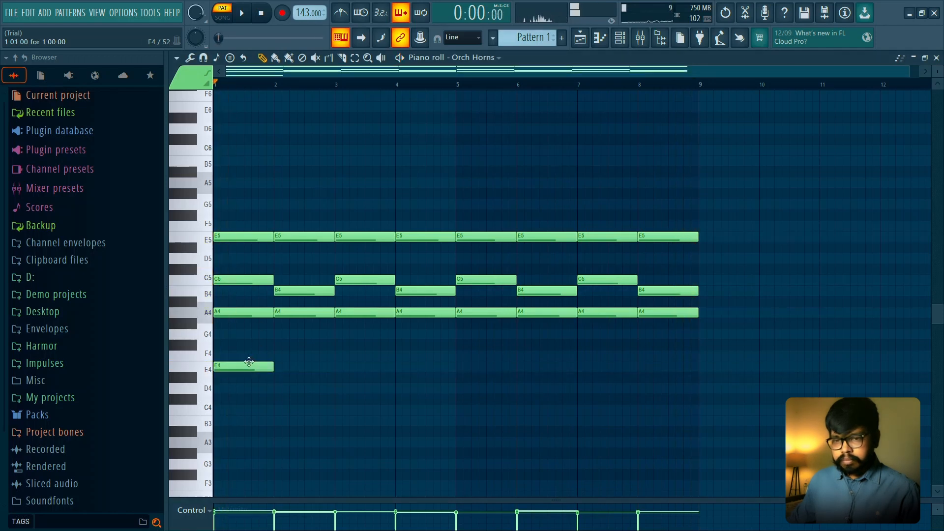
key("space")
left_click_drag(274, 366, 316, 354)
key("space")
left_click(339, 365)
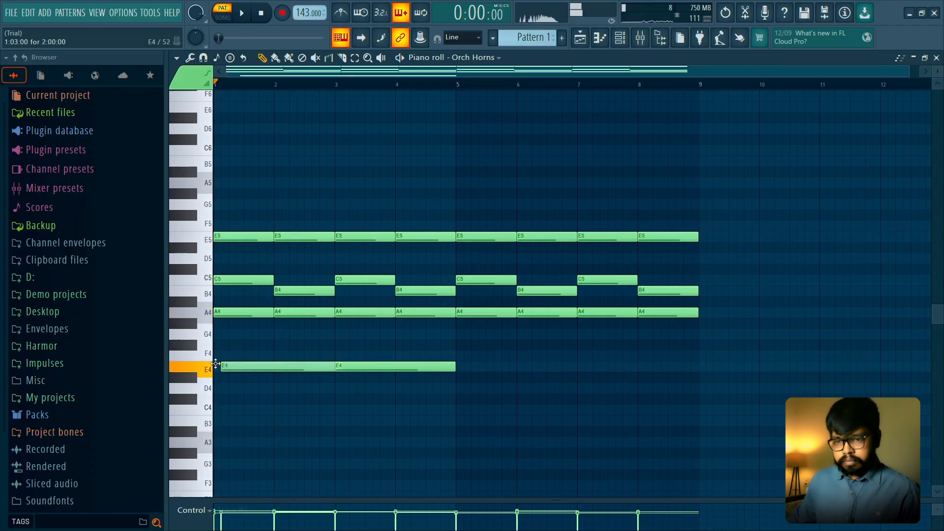
key("space")
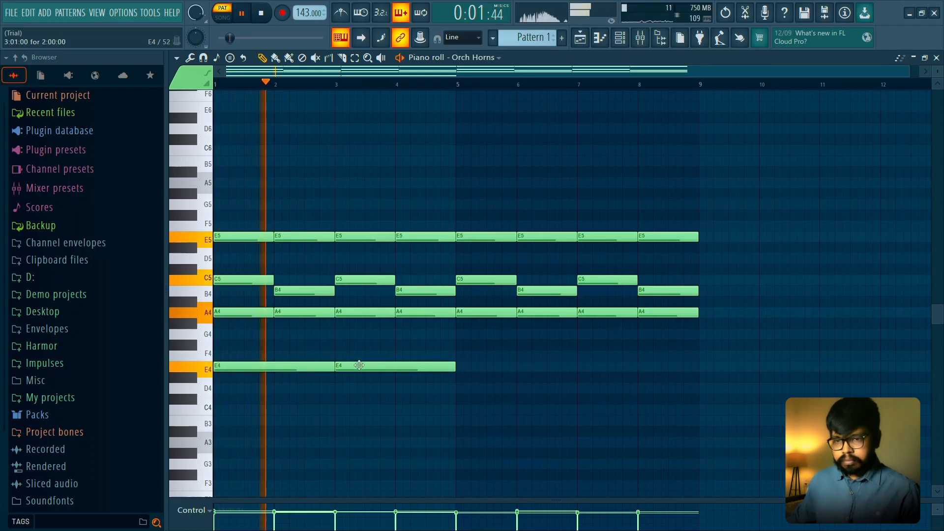
key("space")
right_click(359, 365)
key("space")
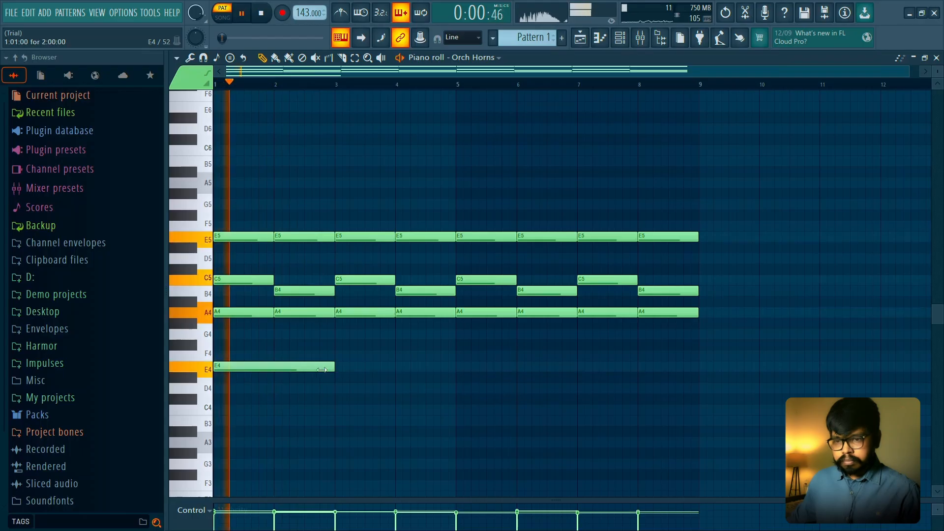
- Try a one-bar E4 in bar 1 followed by F4 in bar 2, and delete both notes
left_click_drag(329, 369, 268, 369)
left_click(306, 355)
key("space")
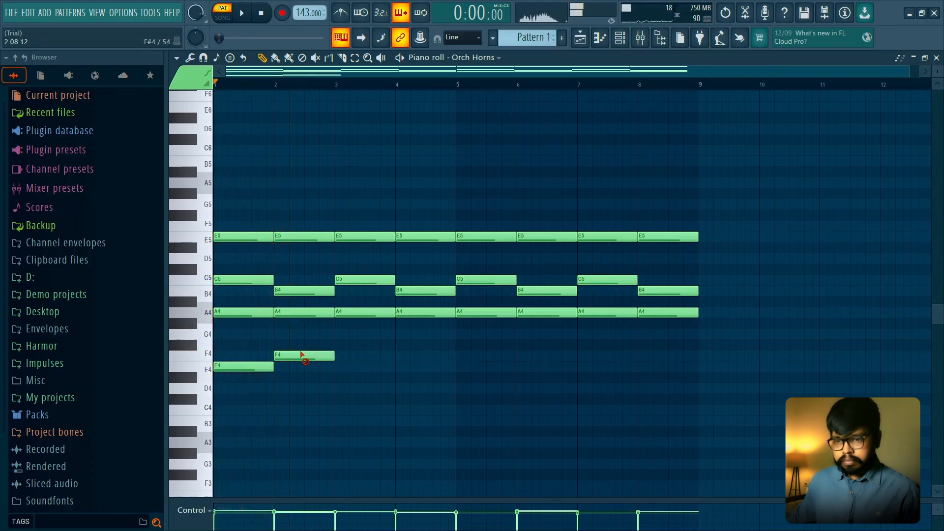
right_click(300, 355)
right_click(261, 367)
- Add two four-bar A3 bass notes spanning bars 1 to 4 and 5 to 8, and play the result
scroll(243, 357, "down", 4)
left_click(231, 345)
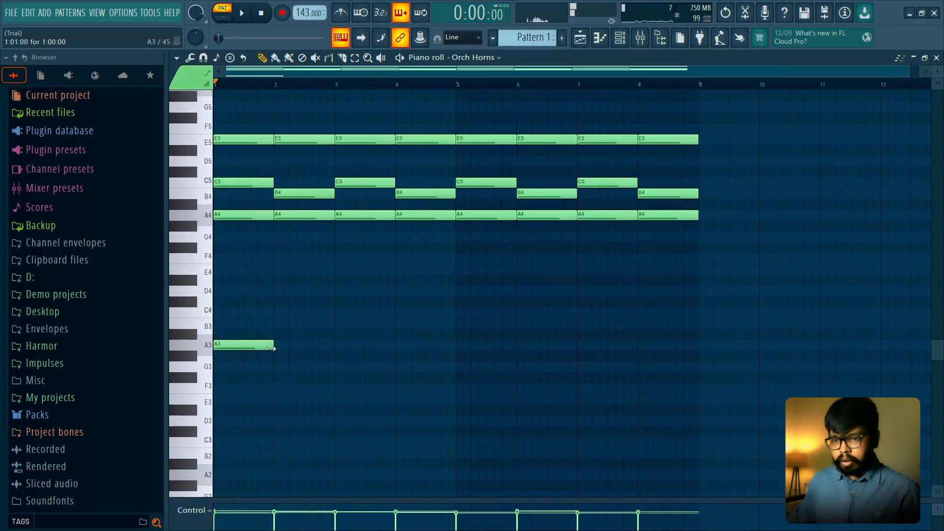
left_click(460, 345)
key("space")
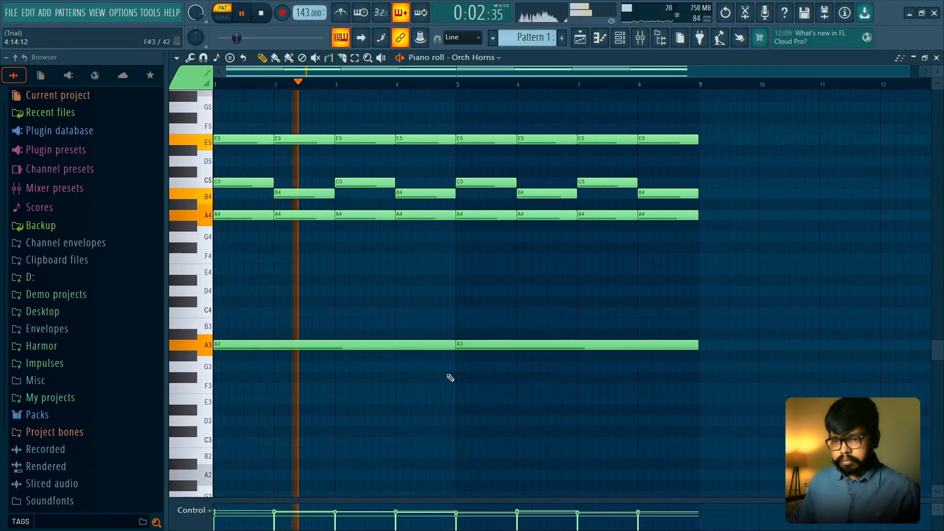
key("space")
key("space")
scroll(528, 332, "up", 1)
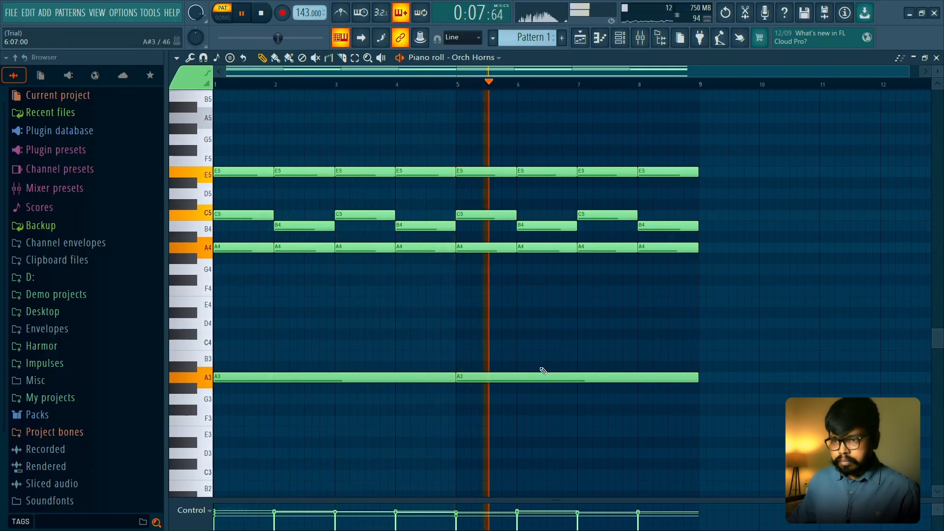
key("space")
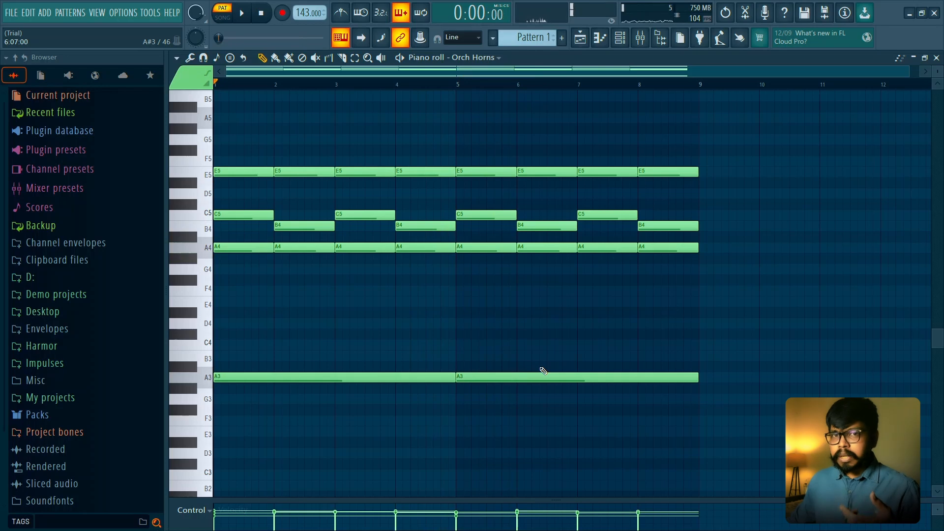
- Close the Orch Horns piano roll and add a new FLEX channel to the pattern
scroll(645, 273, "down", 2)
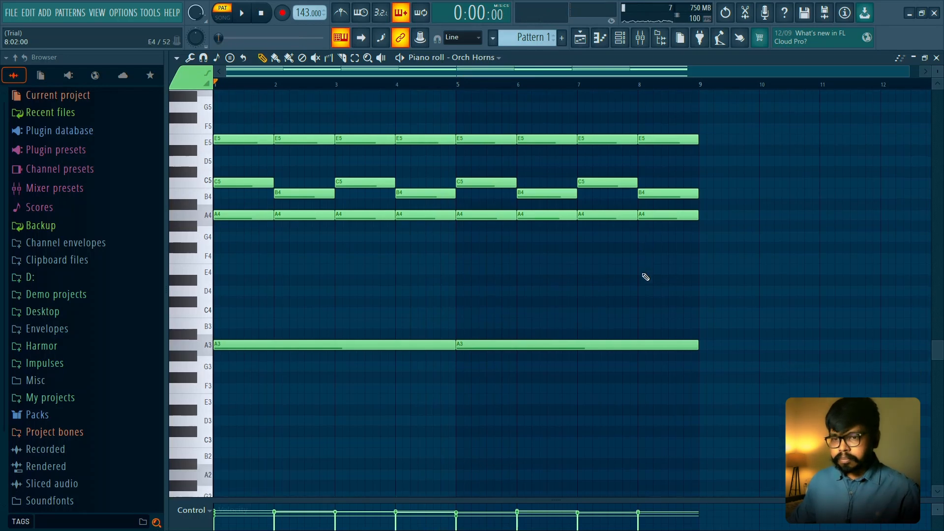
scroll(643, 276, "up", 4)
left_click(936, 57)
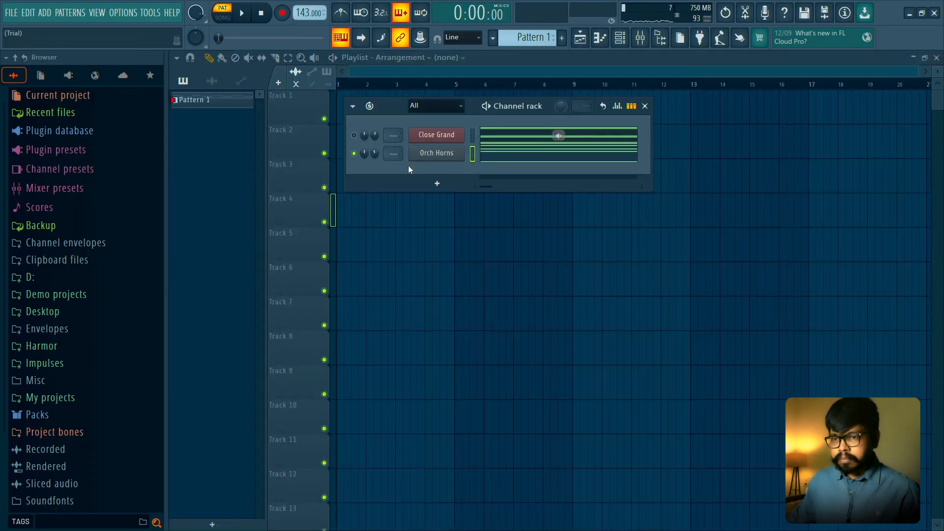
left_click(437, 184)
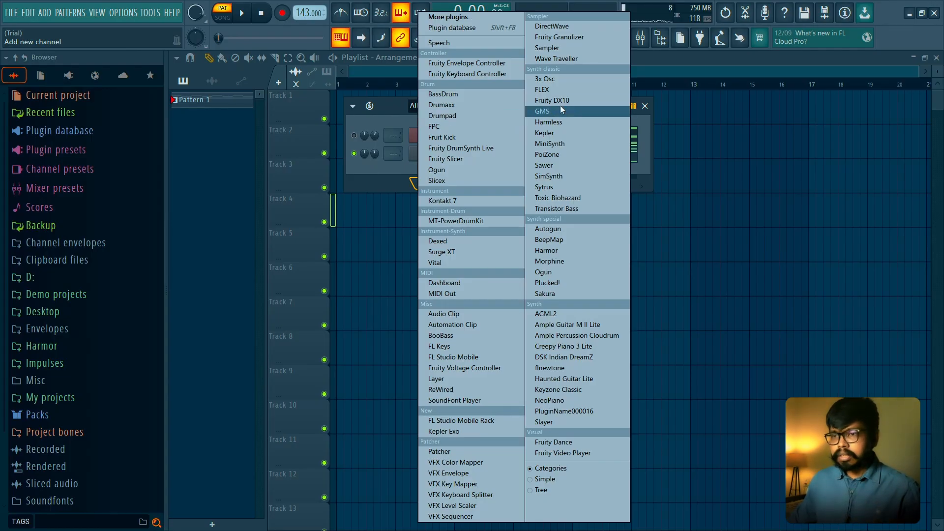
left_click(559, 90)
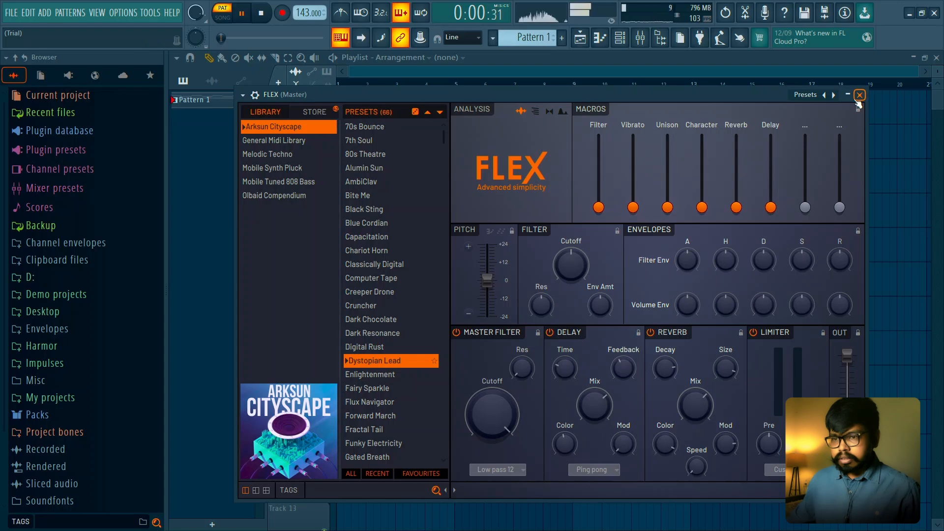
- Try the favourite FLEX presets Soundtrack, PAD Hadis and LED Falen Elmies on the new channel
scroll(391, 265, "down", 6)
left_click(392, 264)
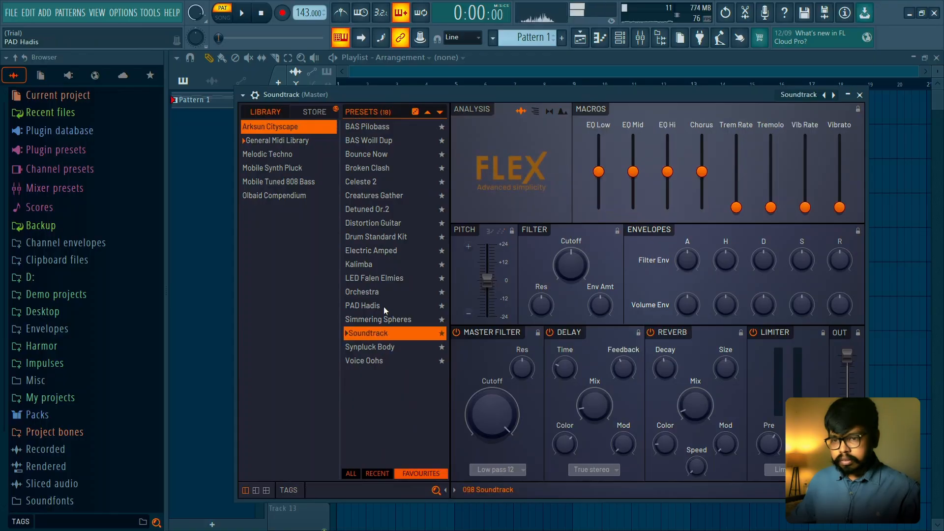
left_click(384, 305)
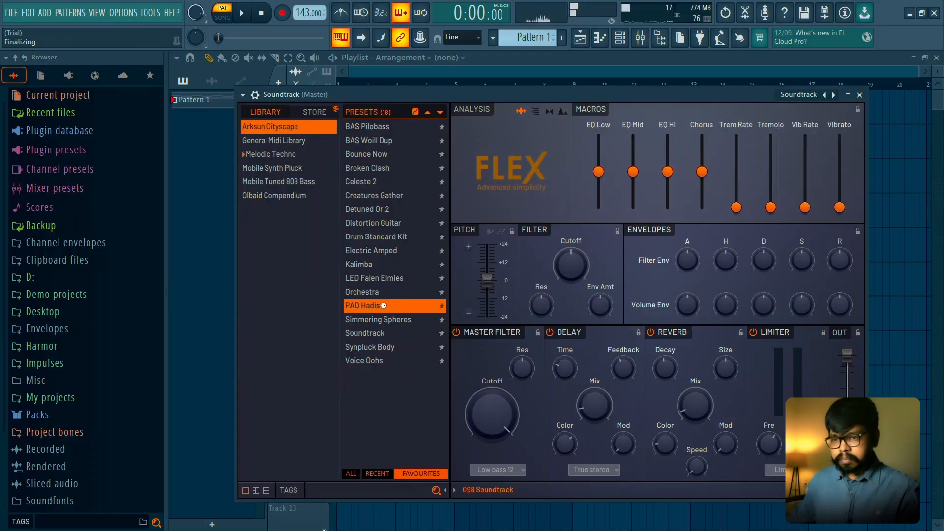
left_click(388, 278)
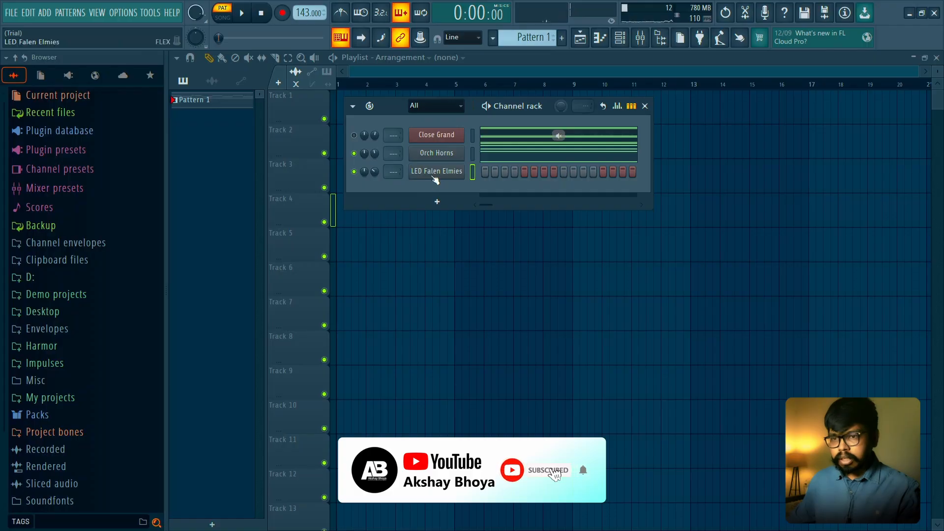
- Reopen the new FLEX channel and try other favourite presets, including Celeste 2, Broken Clash and Drum Standard Kit
left_click(430, 173)
left_click(421, 473)
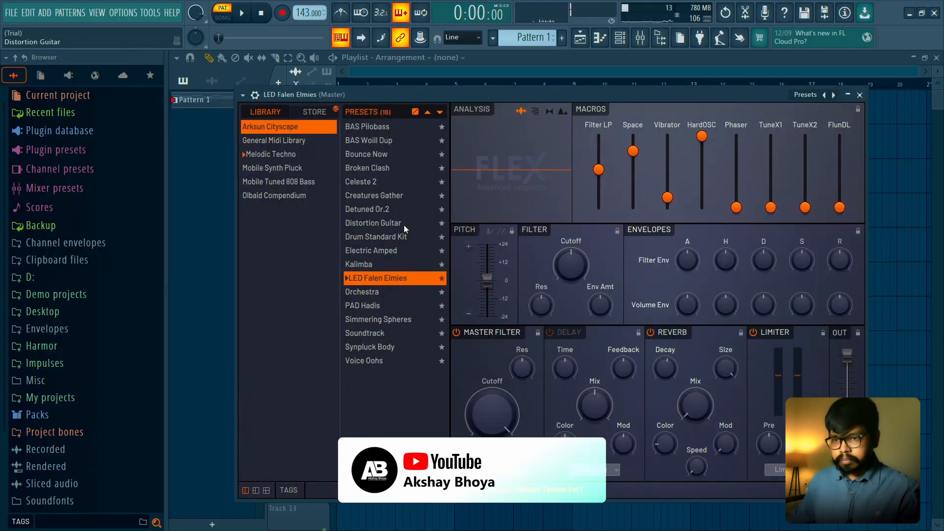
left_click(390, 182)
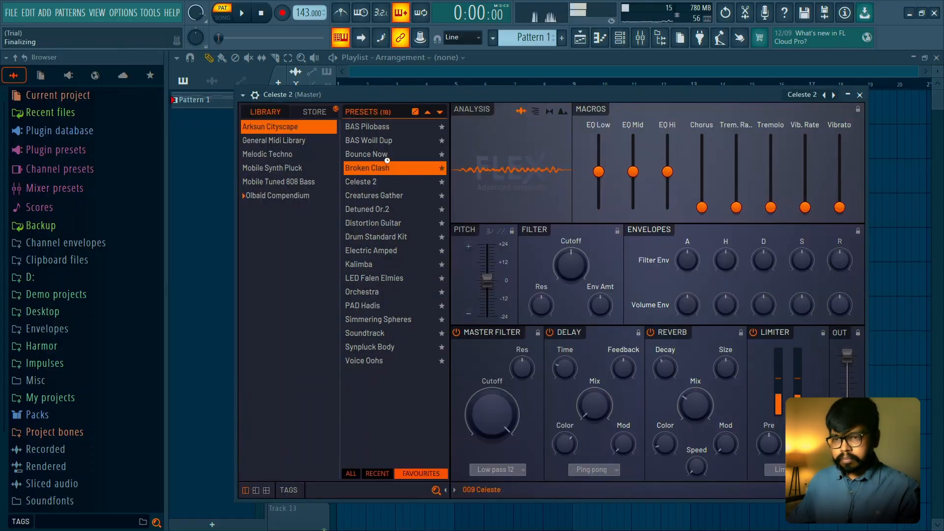
left_click(386, 154)
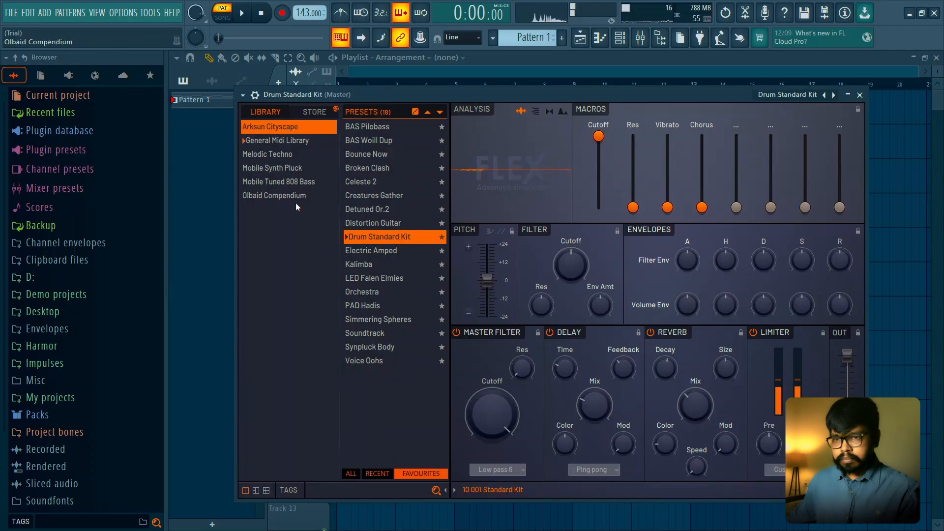
- Compare LED Falen Elmies and Orchestra among the favourites, load the PAD Hadis preset, and close FLEX
left_click(294, 154)
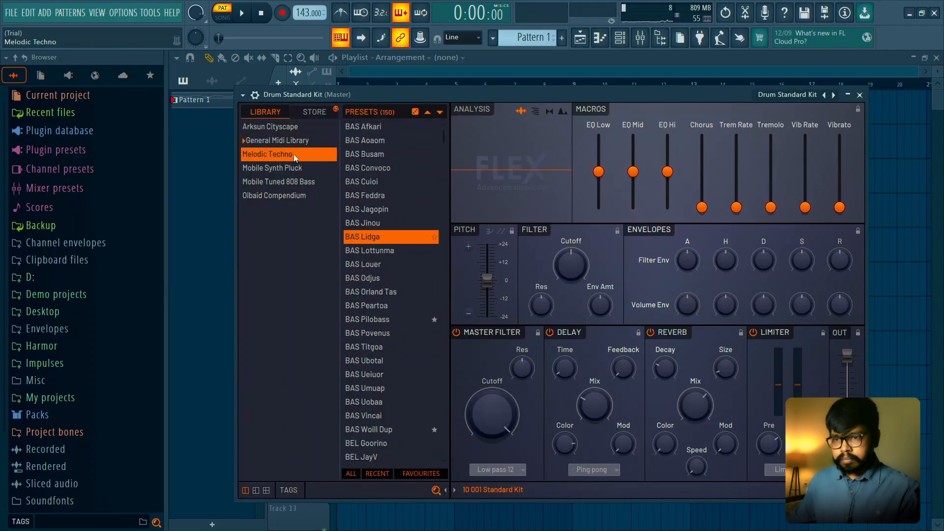
left_click(421, 474)
left_click(387, 276)
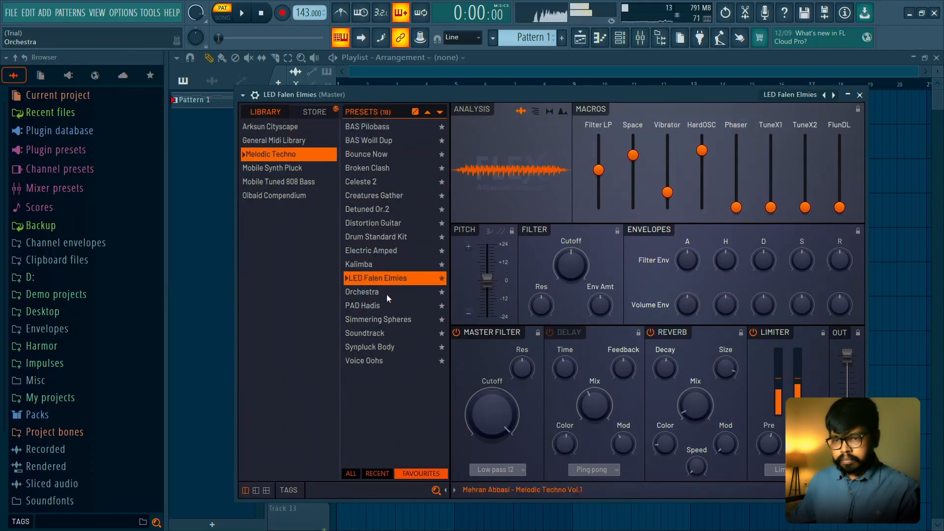
left_click(386, 293)
left_click(385, 305)
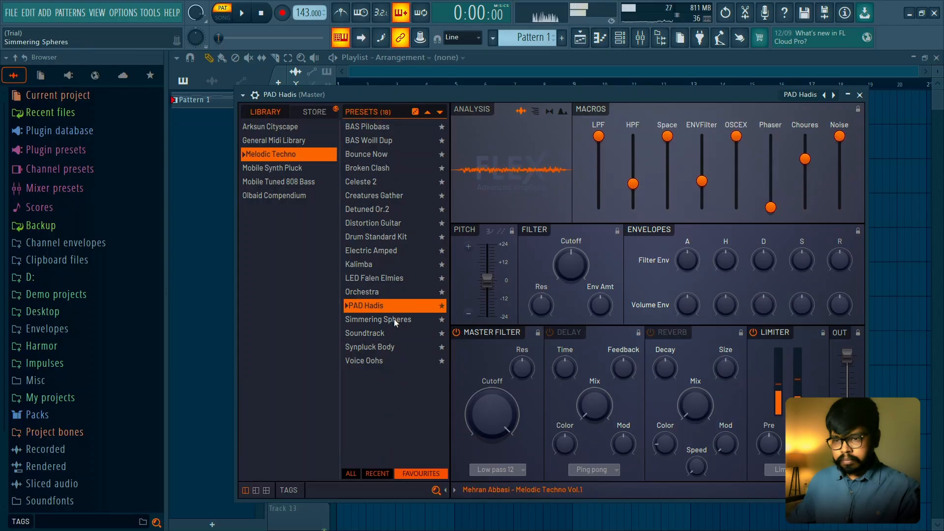
left_click(860, 95)
- Copy the Orch Horns notes into the PAD Hadis channel
left_click(472, 154)
key("ctrl+c")
left_click(472, 172)
key("ctrl+v")
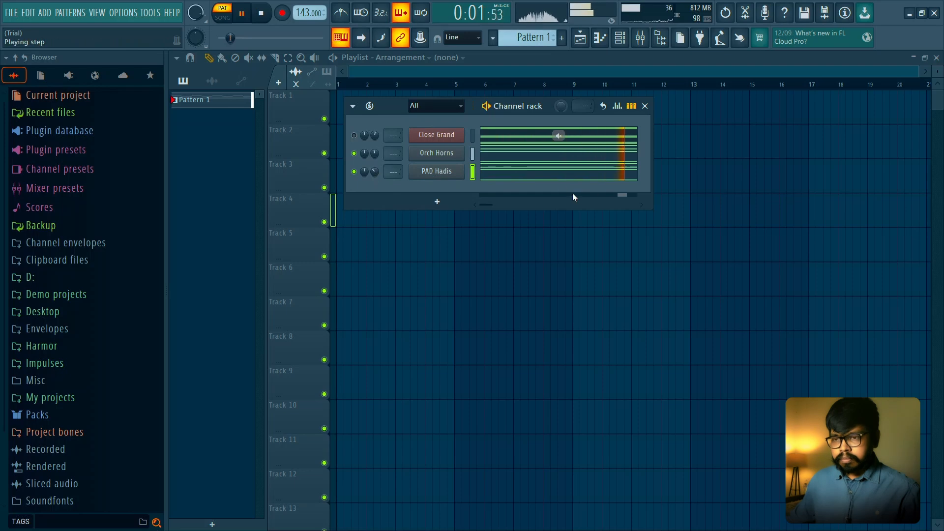
- Delete the A3 bass notes from the PAD Hadis channel, keeping only its chords
left_click(573, 172)
right_click(569, 344)
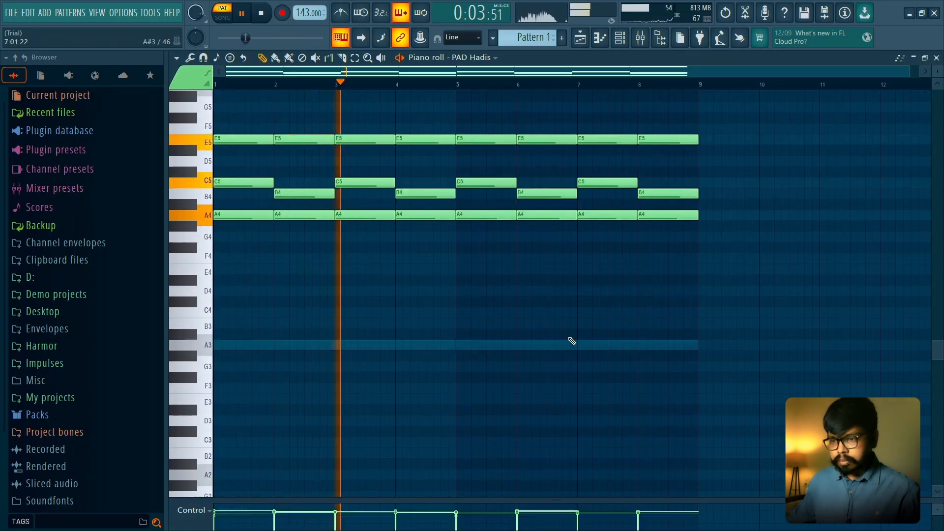
scroll(569, 341, "up", 3)
- Mute Orch Horns, transpose the PAD Hadis chords up one octave, and replay the pattern
left_click(625, 45)
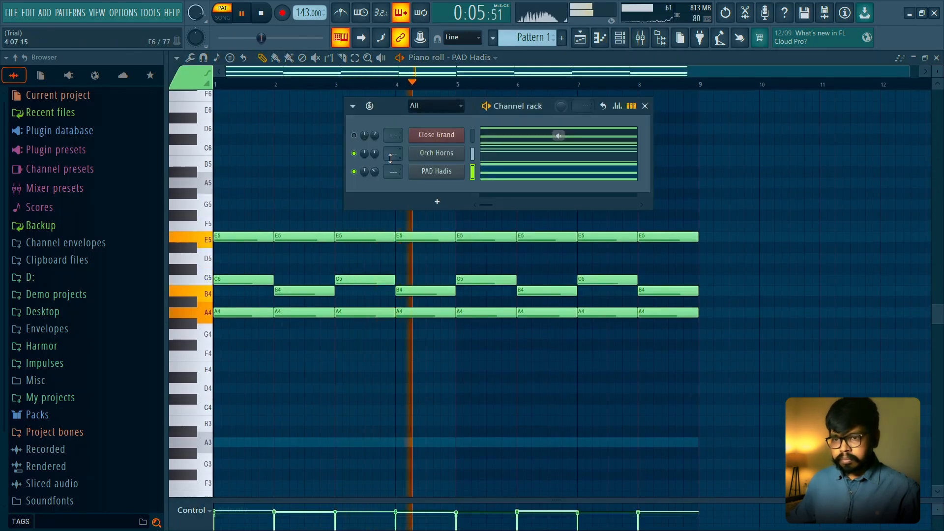
left_click(354, 153)
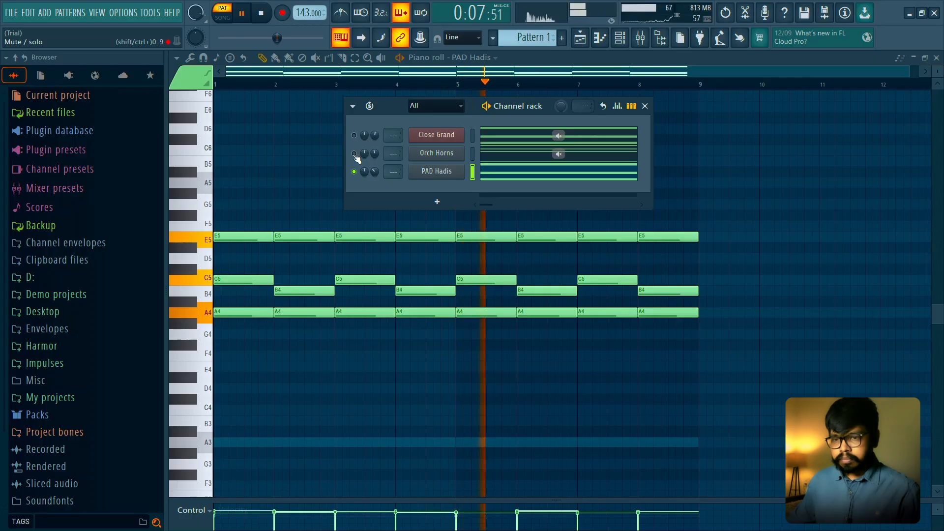
key("F6")
key("ctrl+Up")
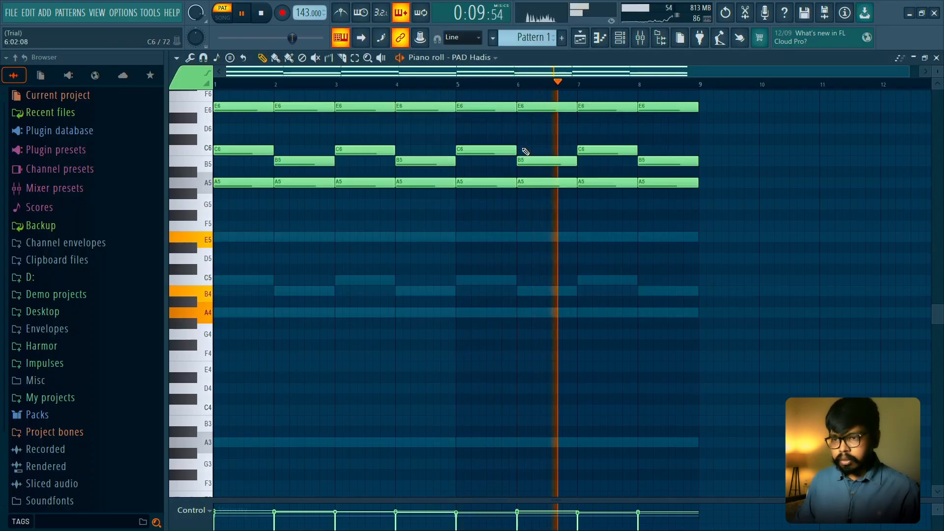
key("space")
- Lower the PAD Hadis channel volume while the pattern plays, and hide the channel rack
key("space")
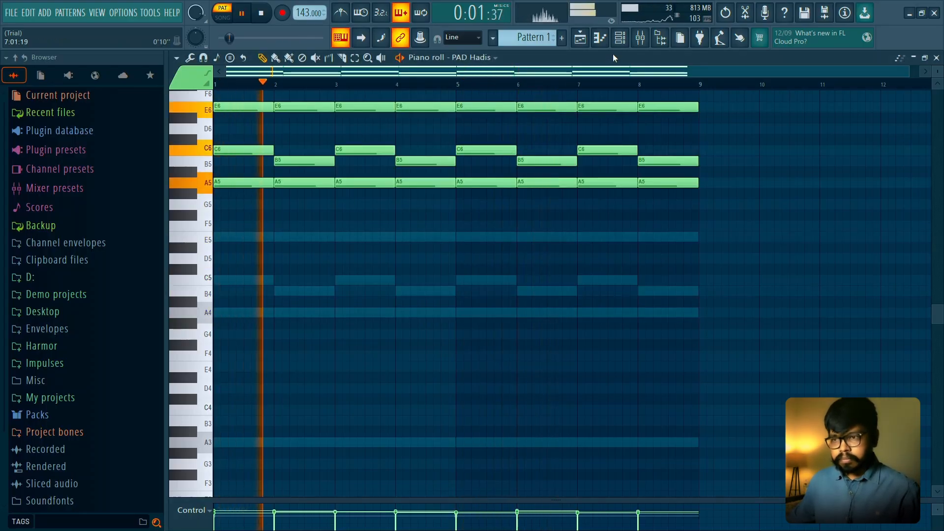
key("F6")
key("space")
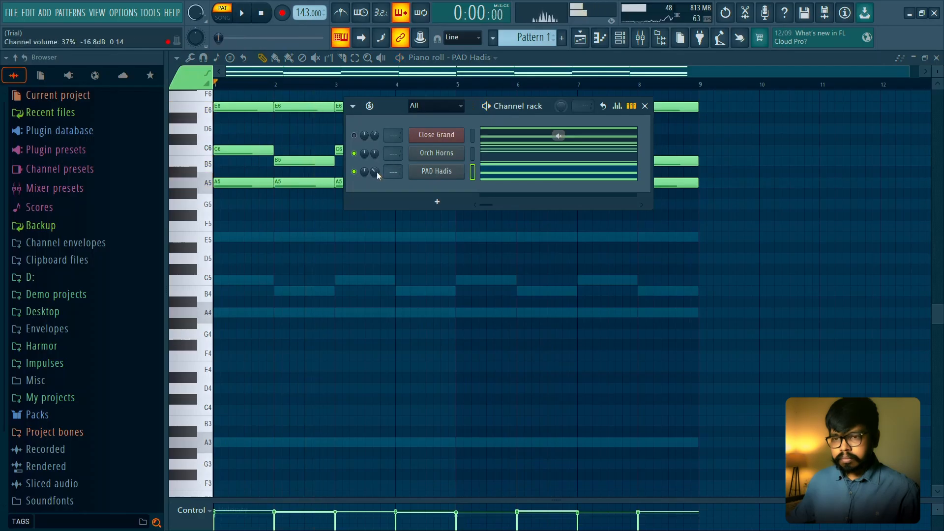
key("space")
left_click_drag(376, 172, 378, 177)
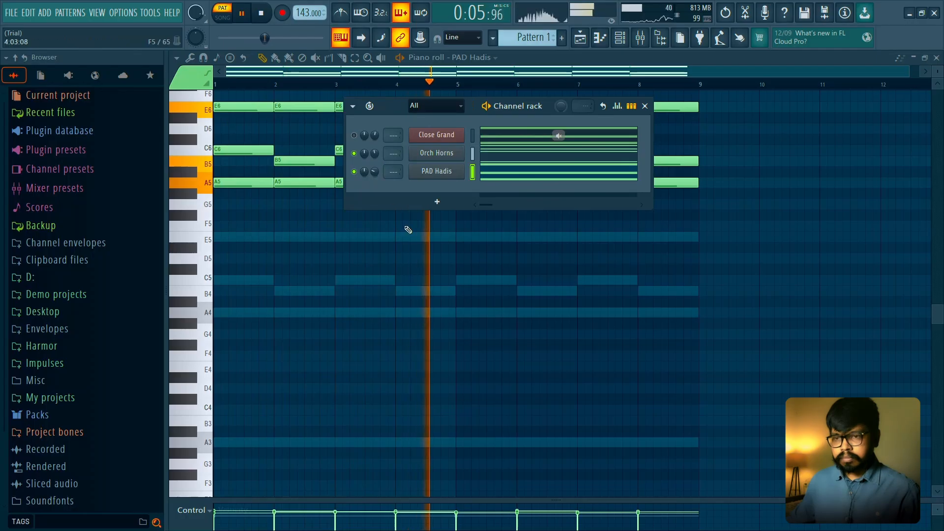
key("F6")
- Insert Fruity Parametric EQ 2 in slot 1 of the Master mixer track, check the playback spectrum, and close its window
key("F9")
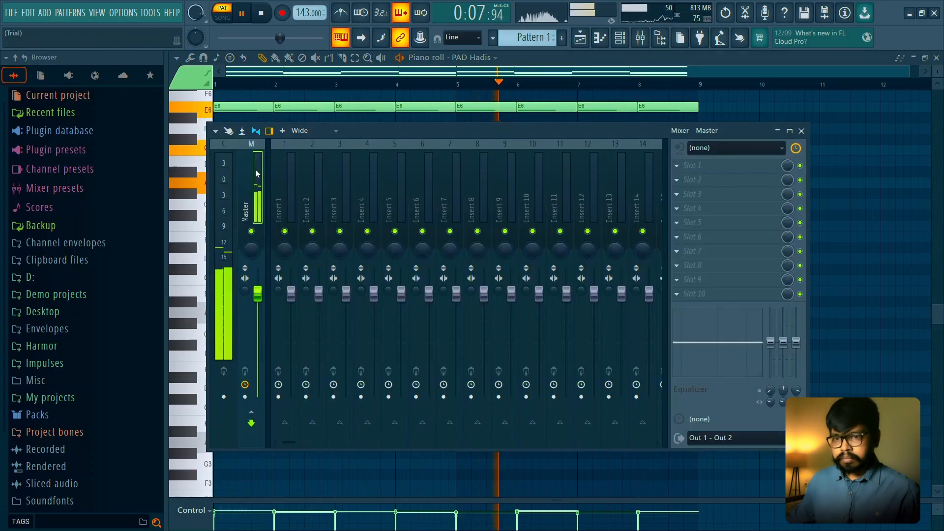
left_click(736, 171)
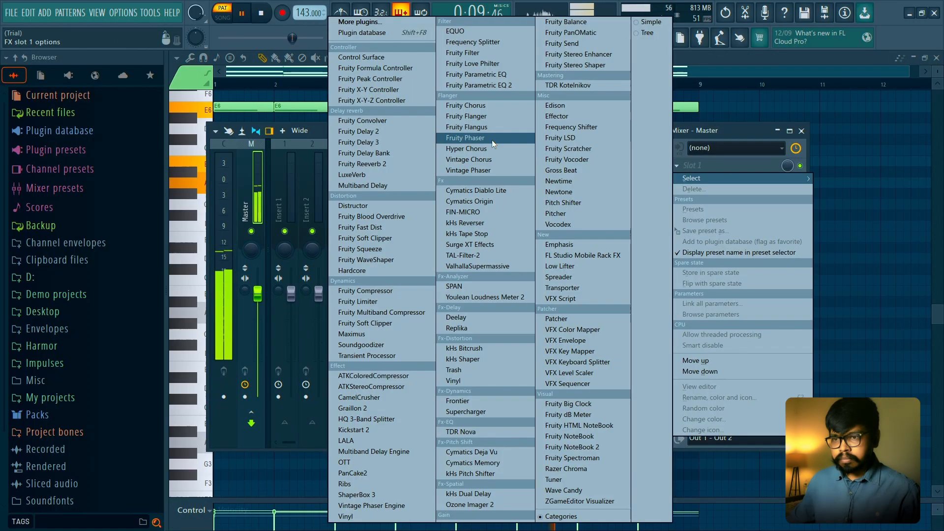
left_click(496, 87)
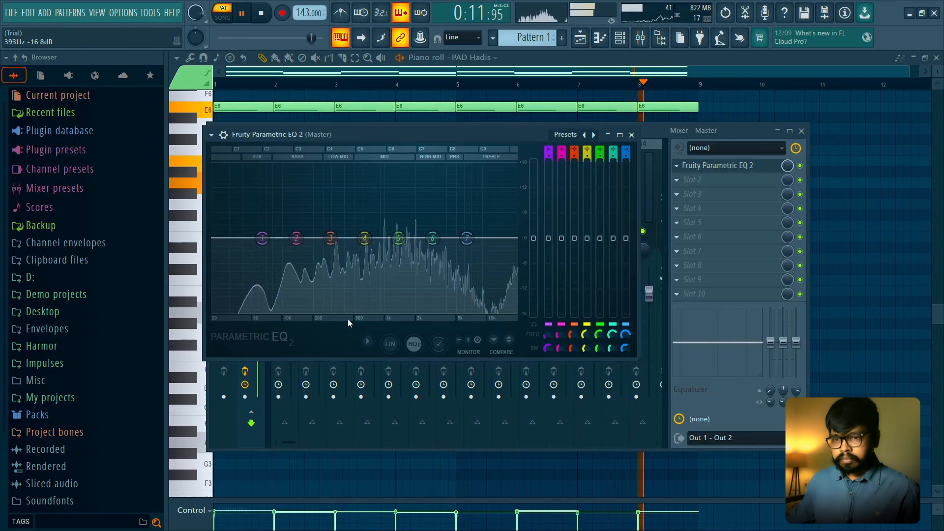
right_click(376, 307)
left_click(408, 466)
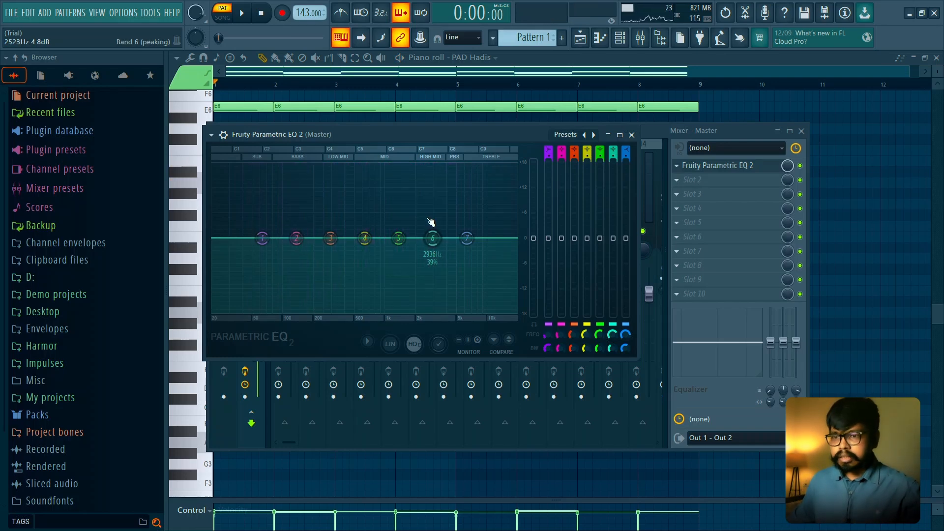
left_click(632, 134)
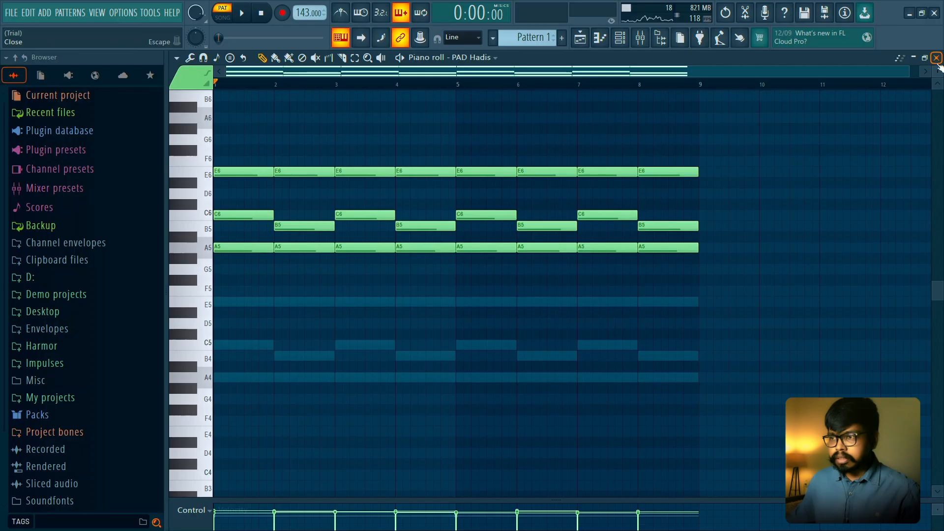
- Add another FLEX channel, filter its presets by the String type, load String Theory, and close the plugin
left_click(583, 40)
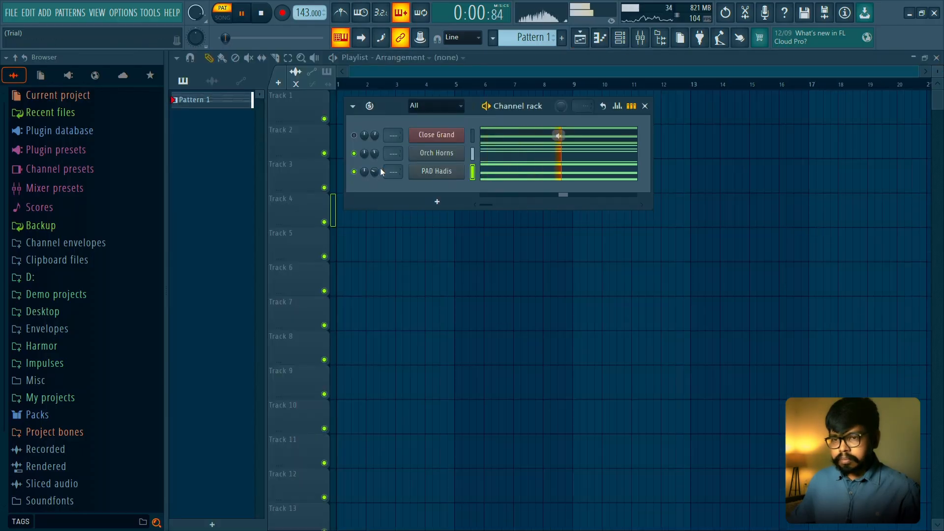
left_click(438, 202)
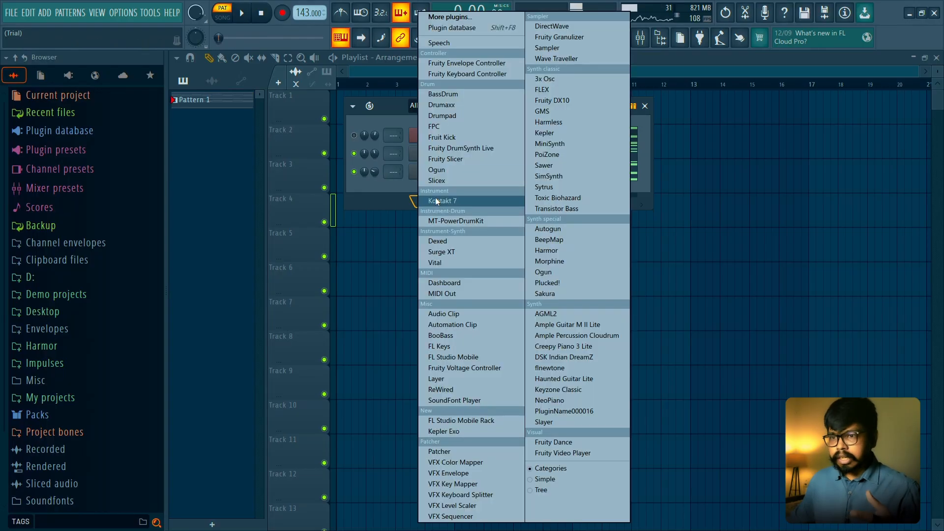
left_click(559, 90)
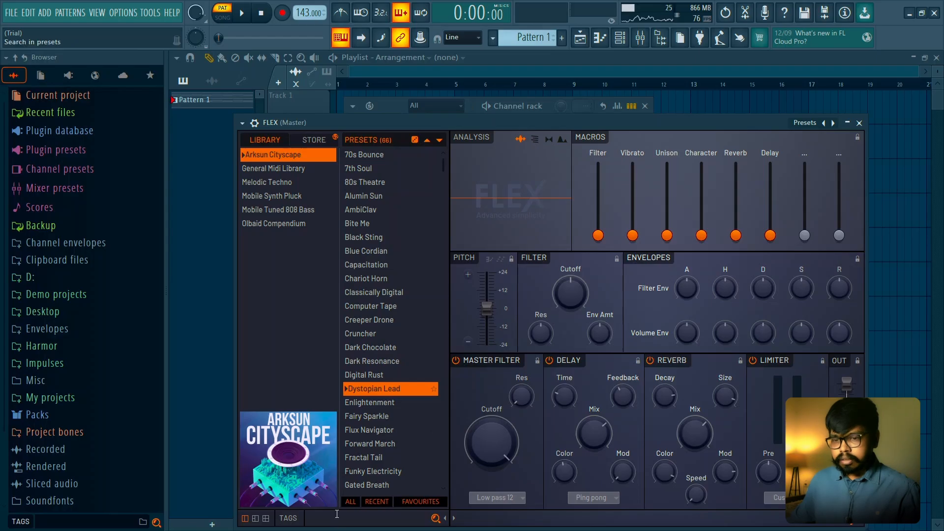
left_click(291, 518)
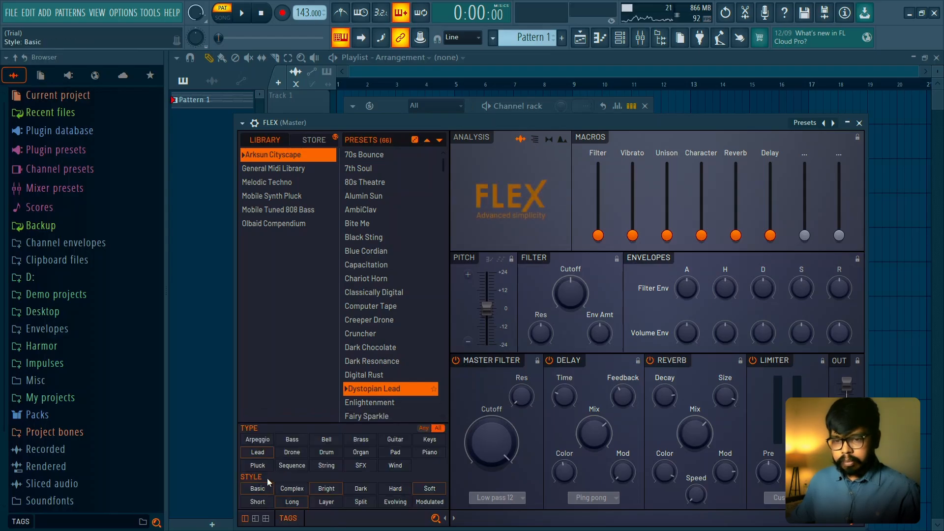
left_click(322, 467)
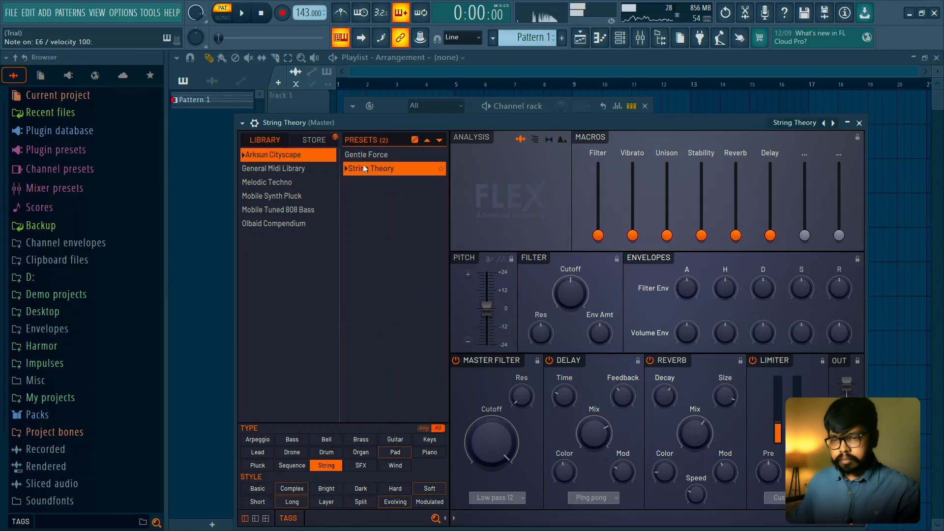
left_click(859, 123)
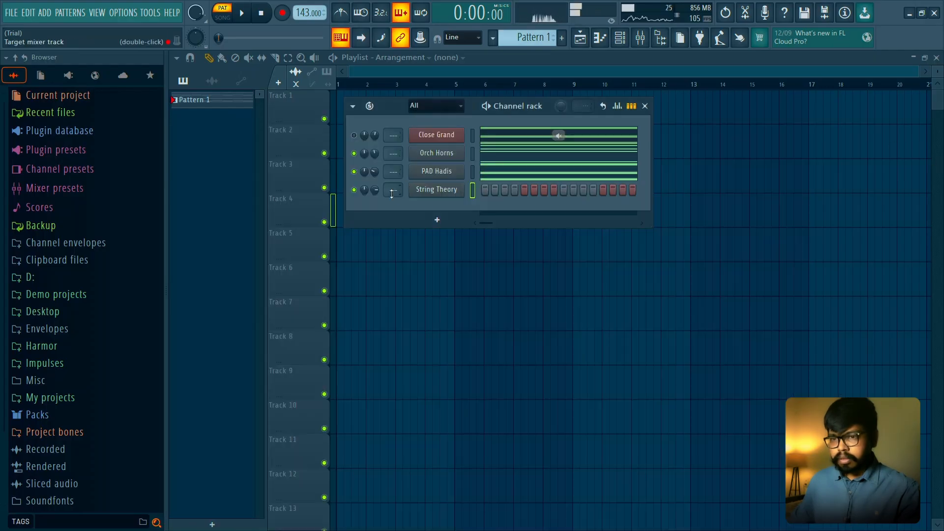
- Paste the PAD Hadis chords into the String Theory channel, open its piano roll, and play the pattern
left_click(472, 190)
key("ctrl+v")
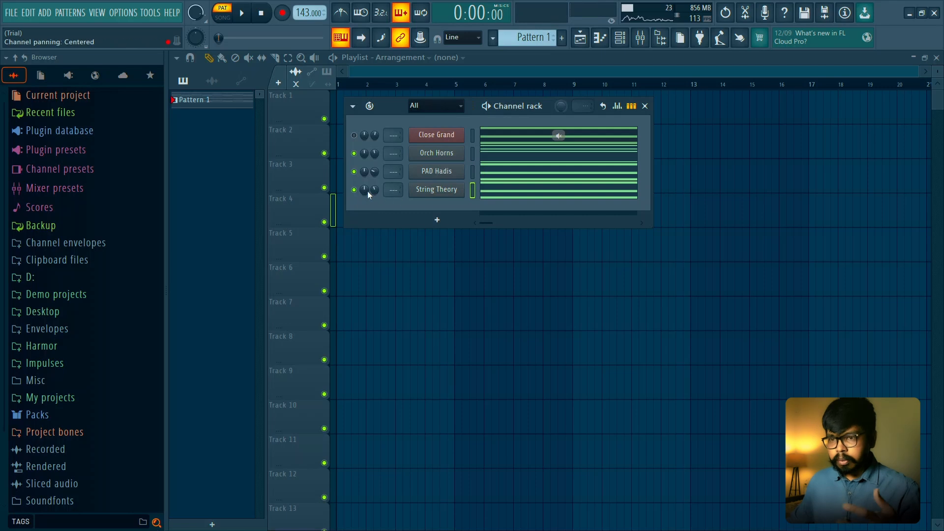
left_click(495, 190)
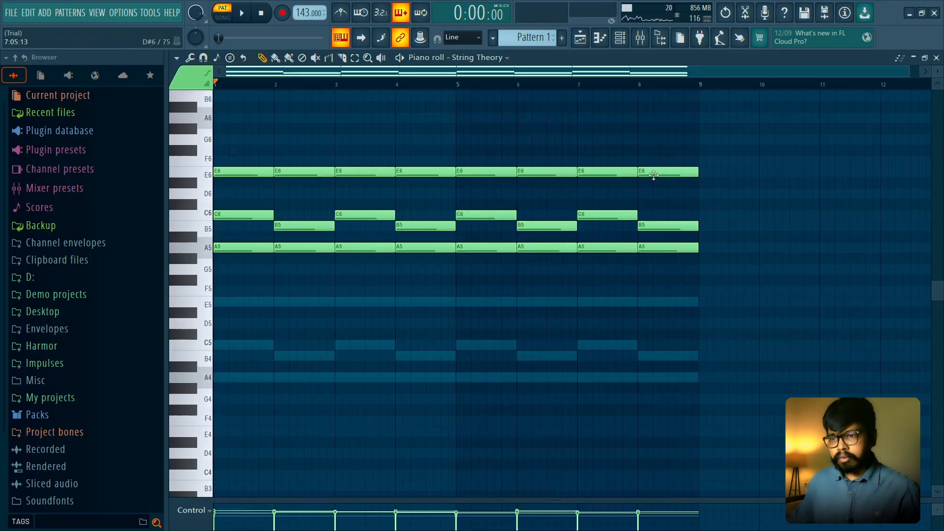
key("space")
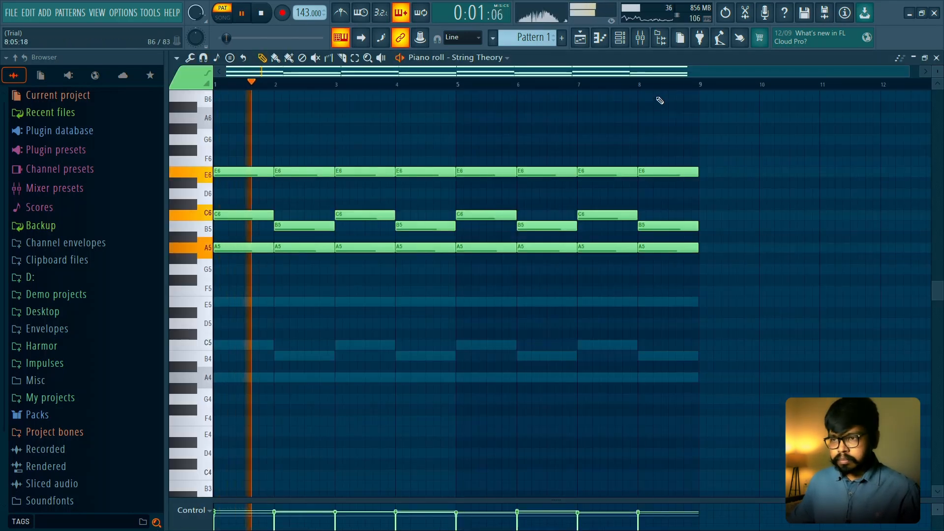
- Lower the String Theory channel volume, and unmute every channel to play the full mix
left_click(620, 39)
key("space")
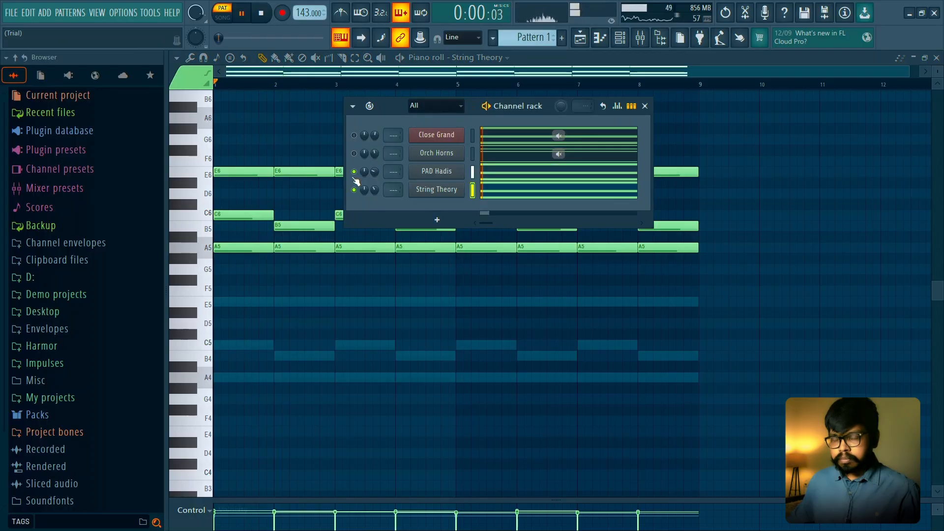
left_click_drag(376, 189, 376, 195)
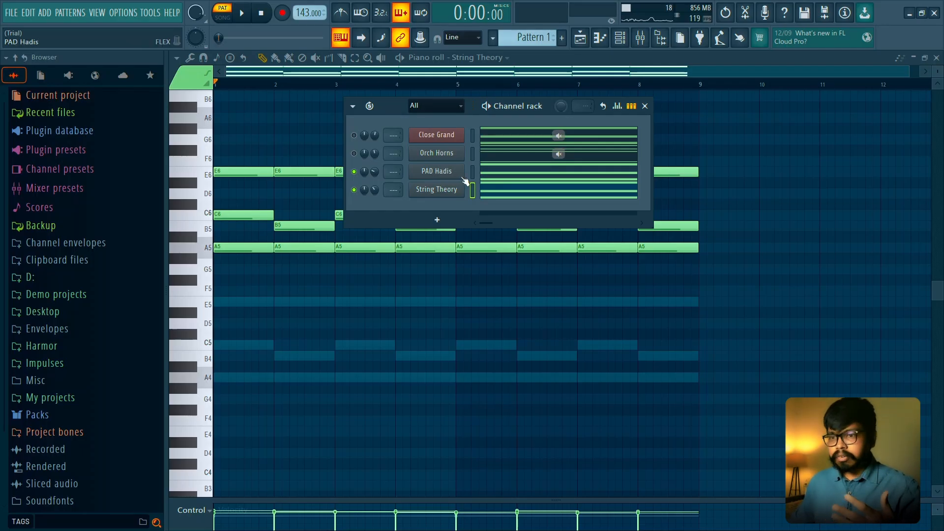
right_click(353, 190)
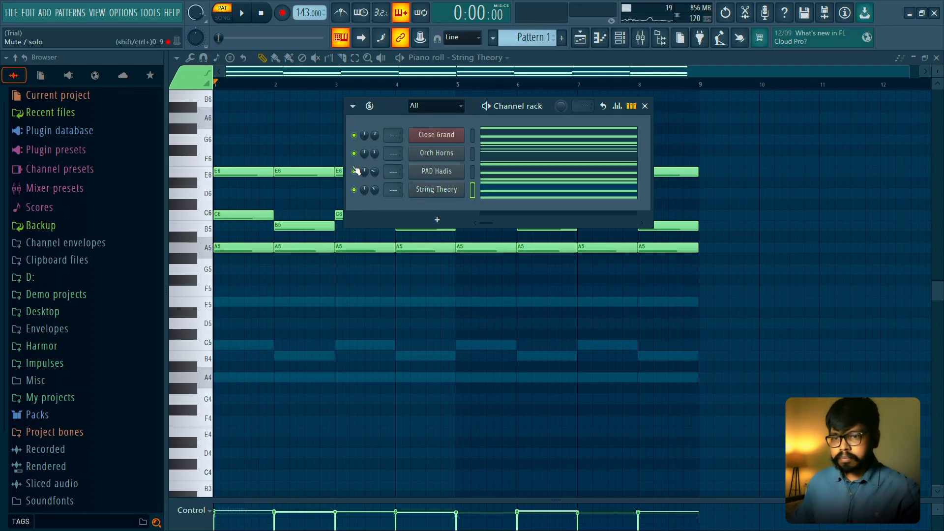
key("space")
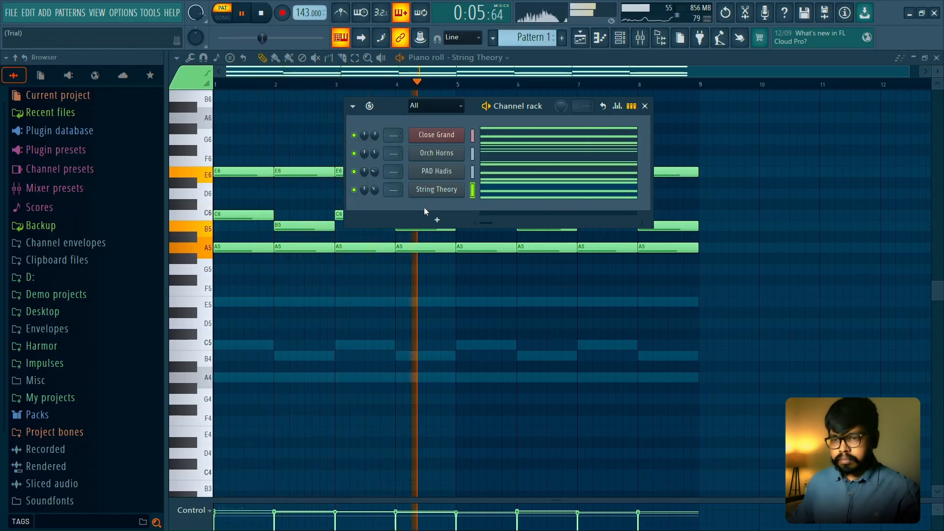
- Add a Sytrus channel, load the Harpo preset from the piano presets, and close the plugin
left_click(440, 220)
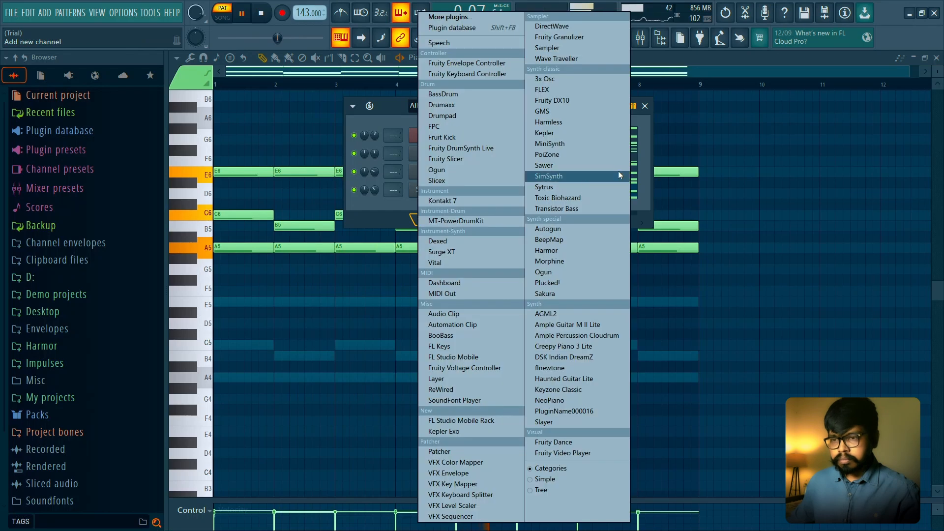
left_click(573, 190)
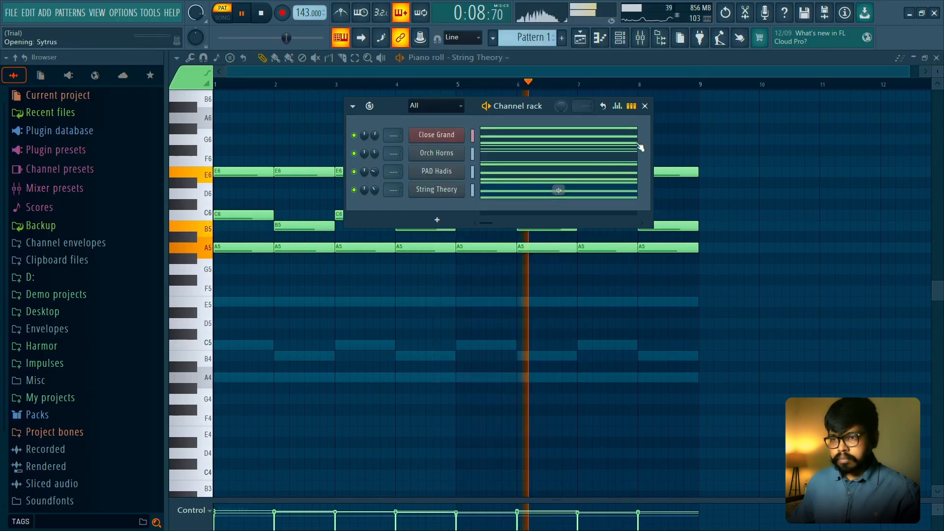
left_click(717, 183)
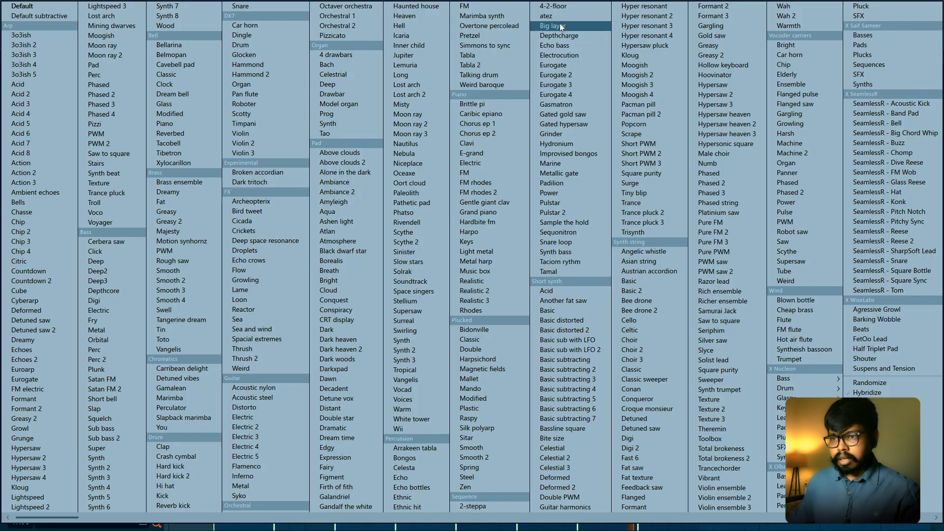
left_click(488, 136)
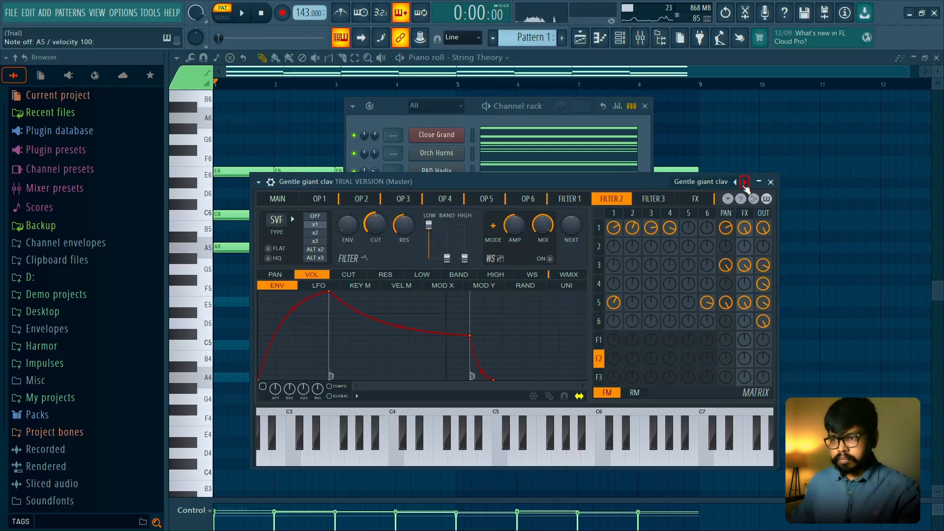
left_click(745, 183)
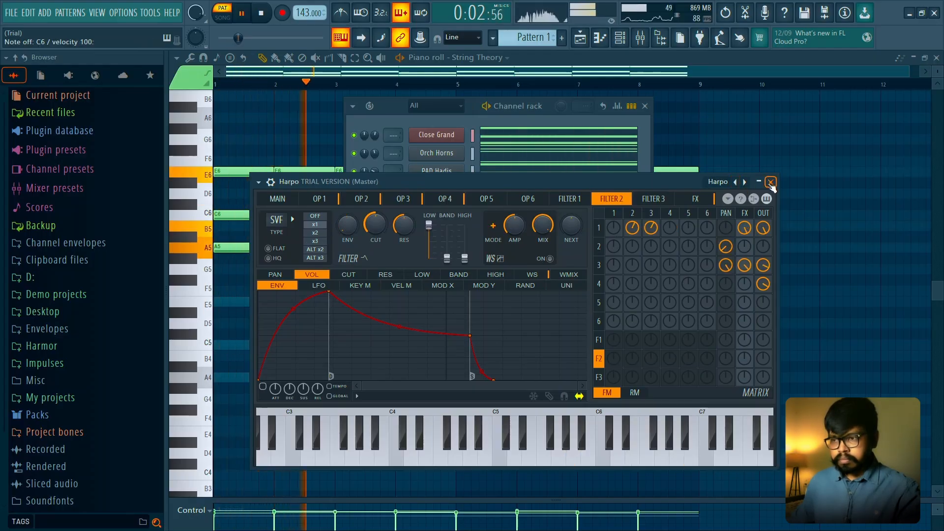
left_click(771, 182)
key("space")
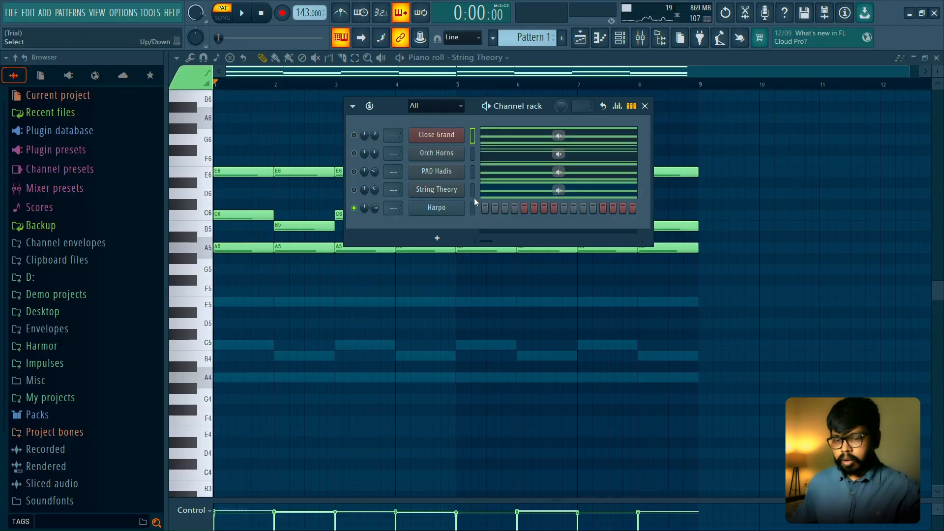
- Paste the chord progression into the soloed Harpo channel and raise all its notes by one octave
left_click(475, 203)
key("F6")
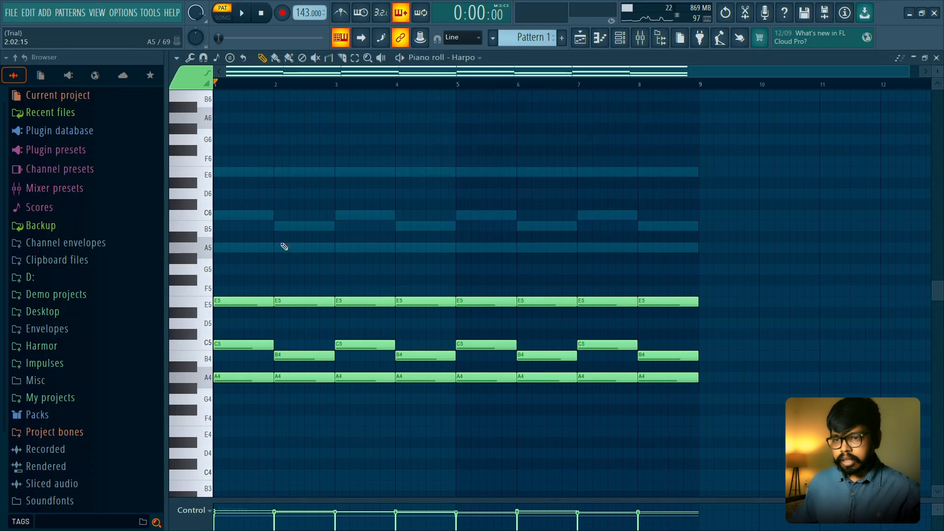
key("space")
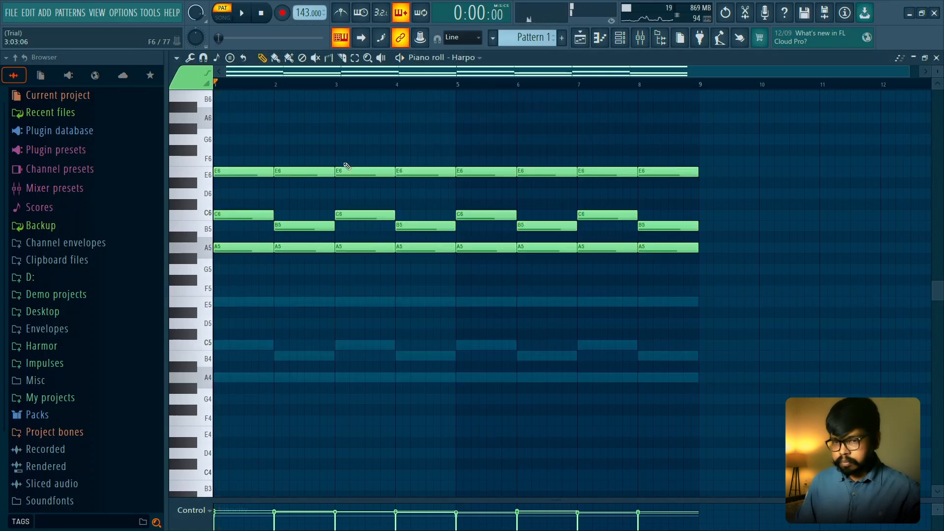
key("ctrl+Up")
key("space")
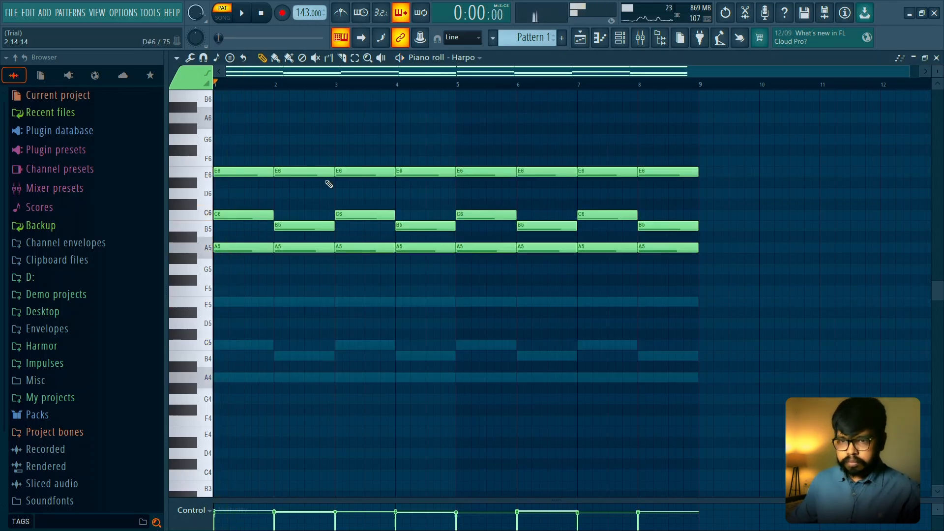
- Try a one-bar D6 note from beat 2 of bar 1 in the Harpo part
scroll(215, 200, "up", 3)
scroll(358, 267, "up", 3)
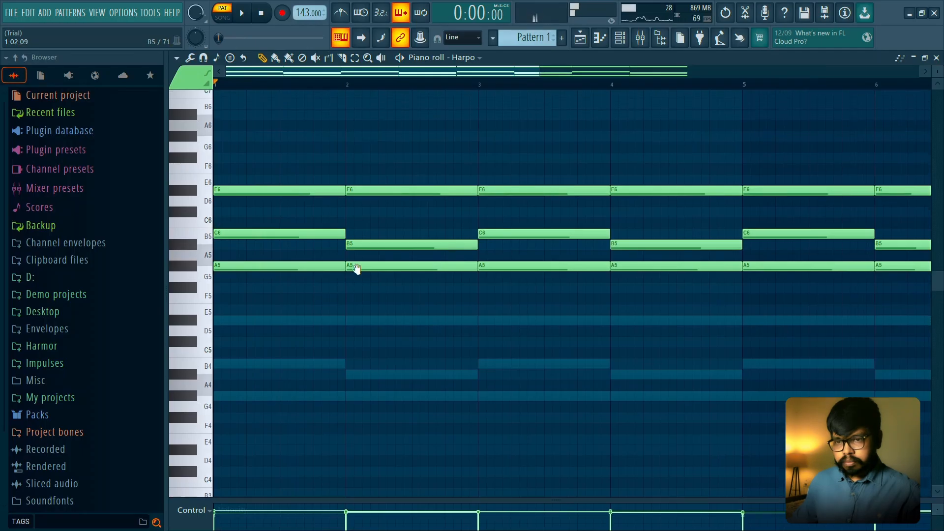
scroll(401, 285, "up", 3)
scroll(384, 245, "down", 2)
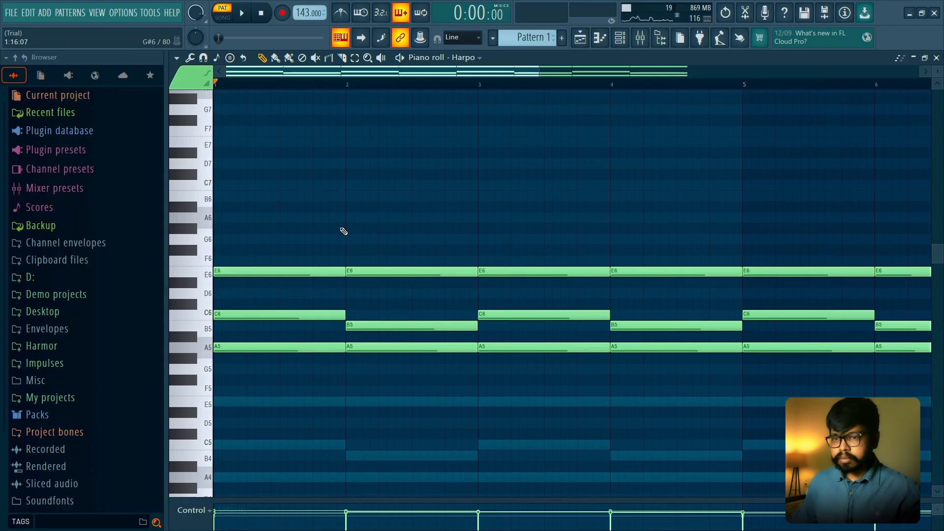
key("space")
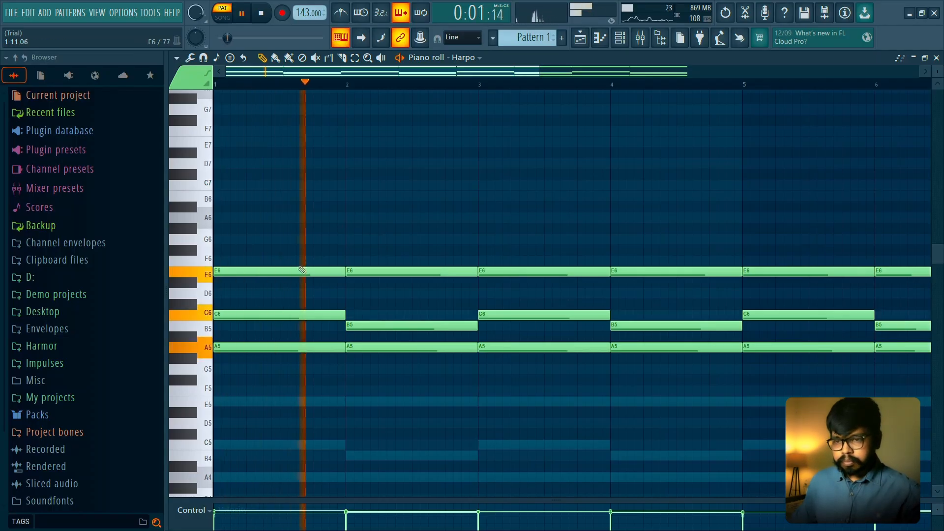
key("space")
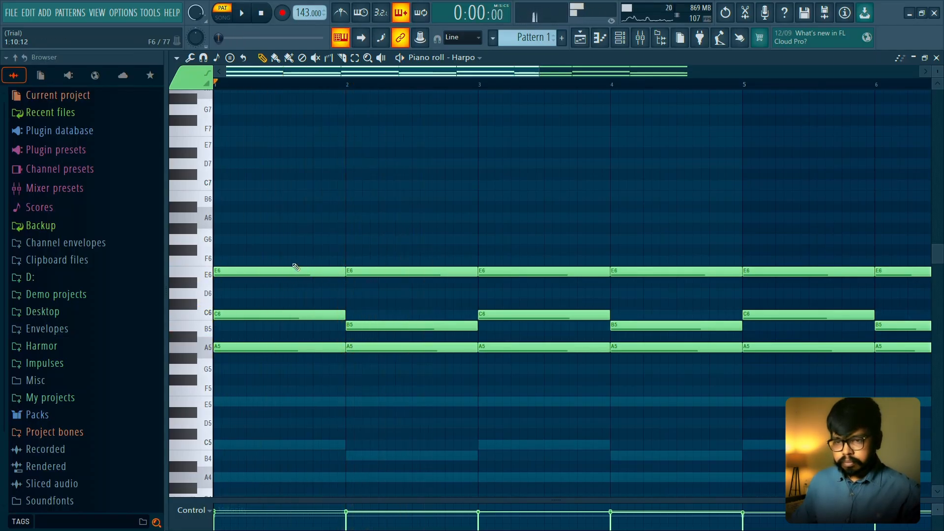
left_click(244, 295)
right_click(273, 299)
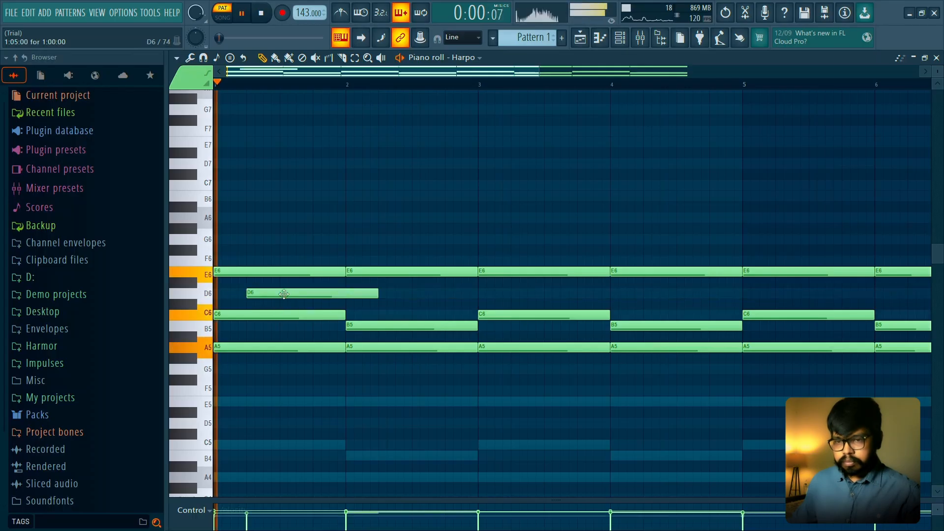
right_click(285, 295)
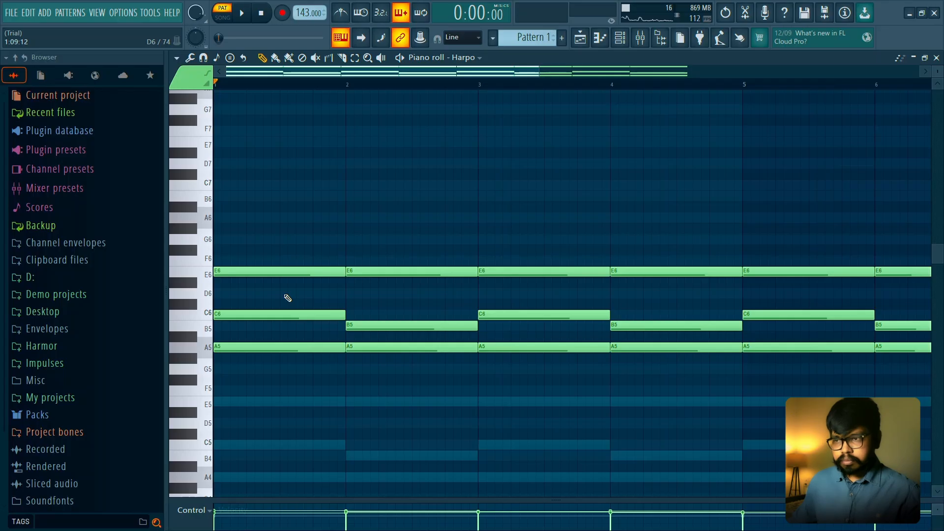
key("space")
key("space")
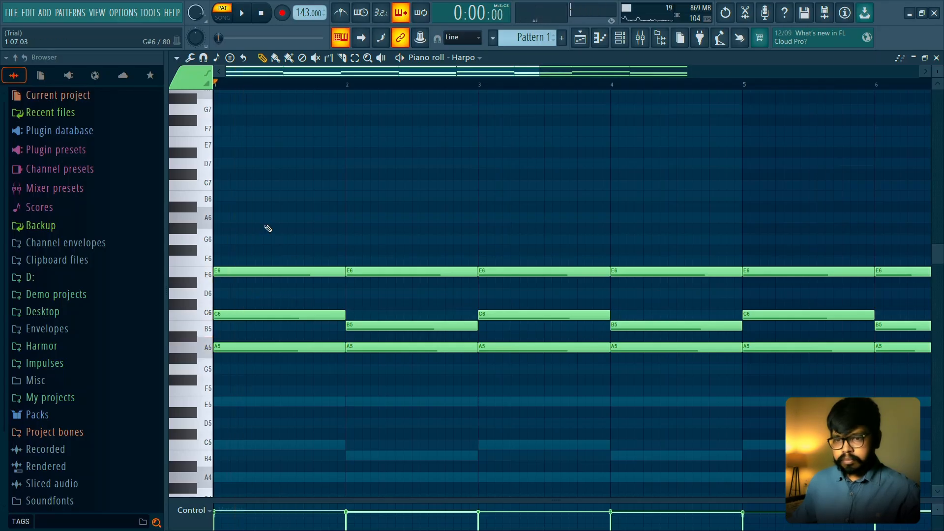
- Strum the three-note Harpo chord in bar 1 with the strumizer, previewing it before accepting
left_click_drag(265, 224, 266, 352)
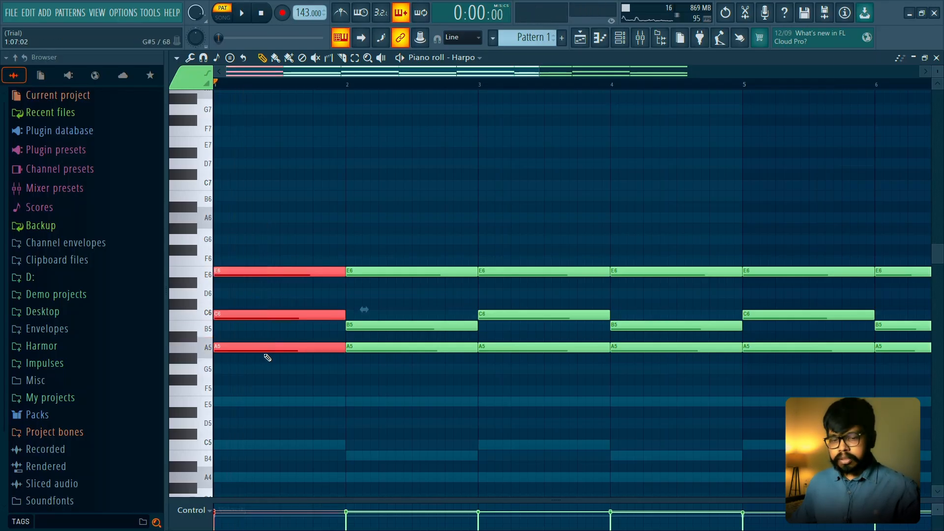
key("alt+s")
key("space")
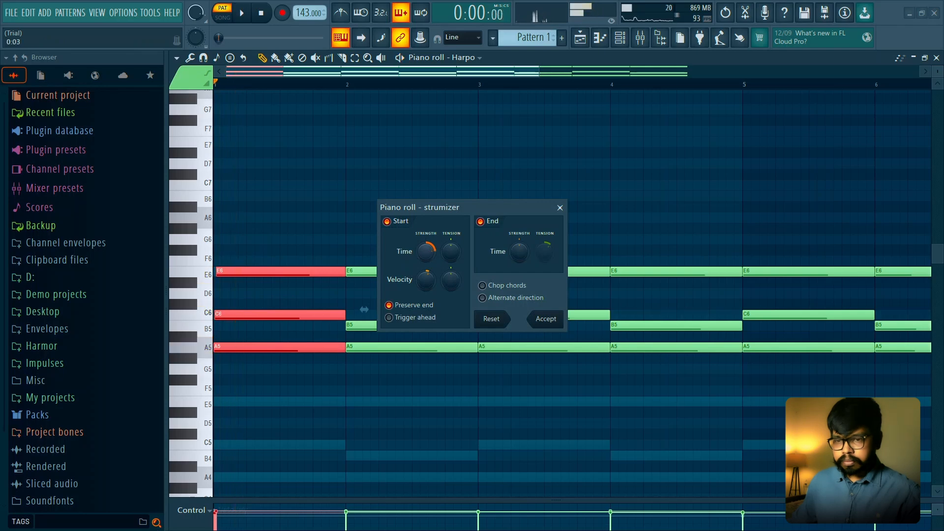
key("space")
left_click(530, 320)
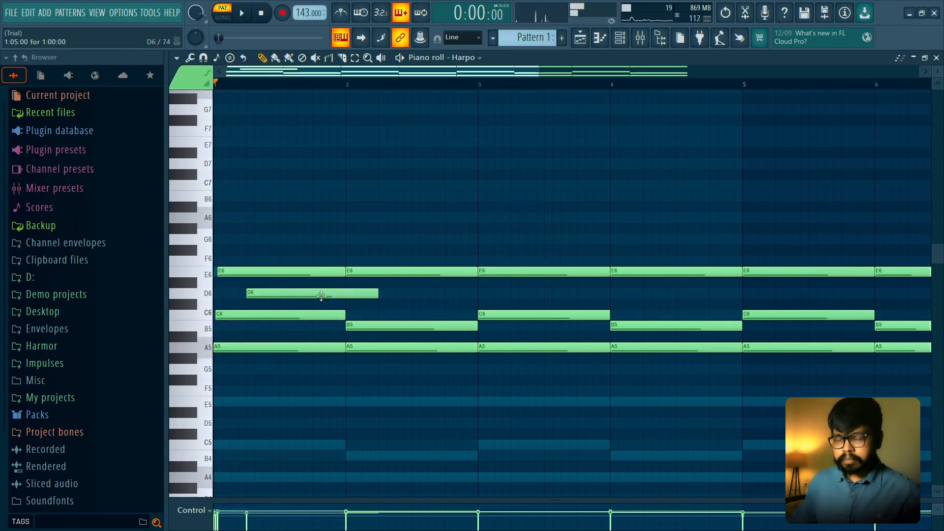
- Add a one-beat D6 note on beat 2 of bar 1 in the Harpo part and audition it
key("space")
key("space")
key("space")
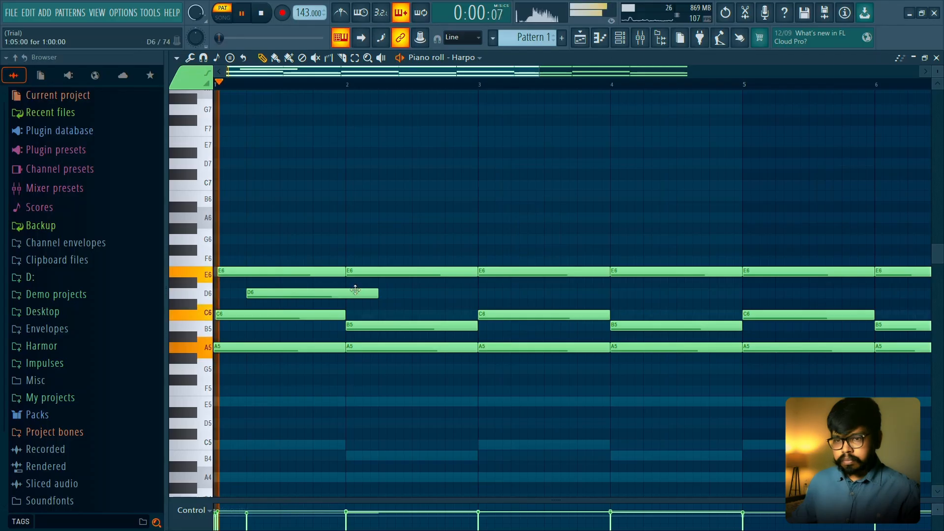
key("space")
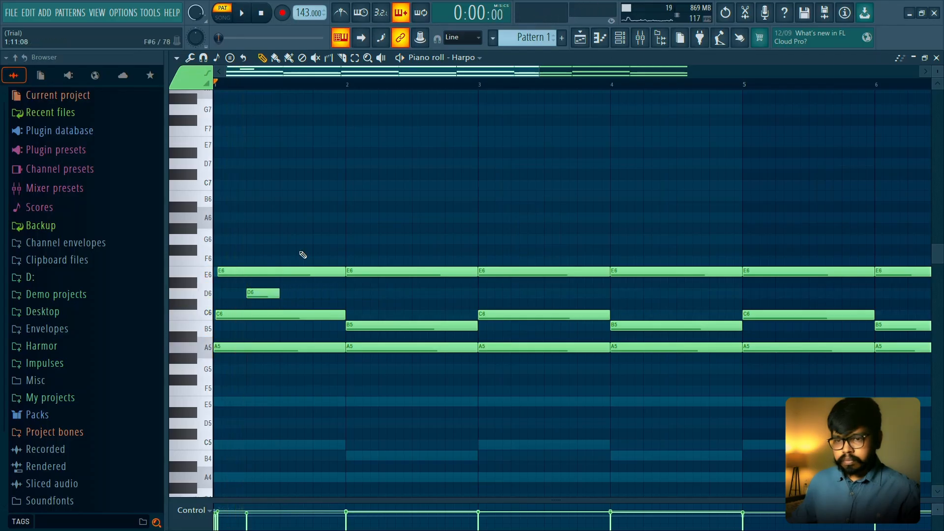
- Solo the Close Grand channel and open its piano roll
left_click(620, 37)
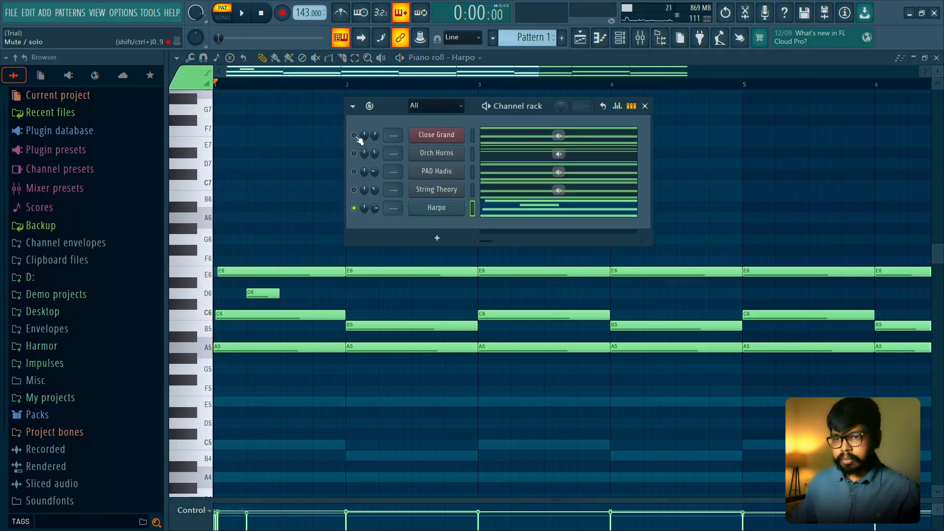
right_click(354, 135)
left_click(480, 139)
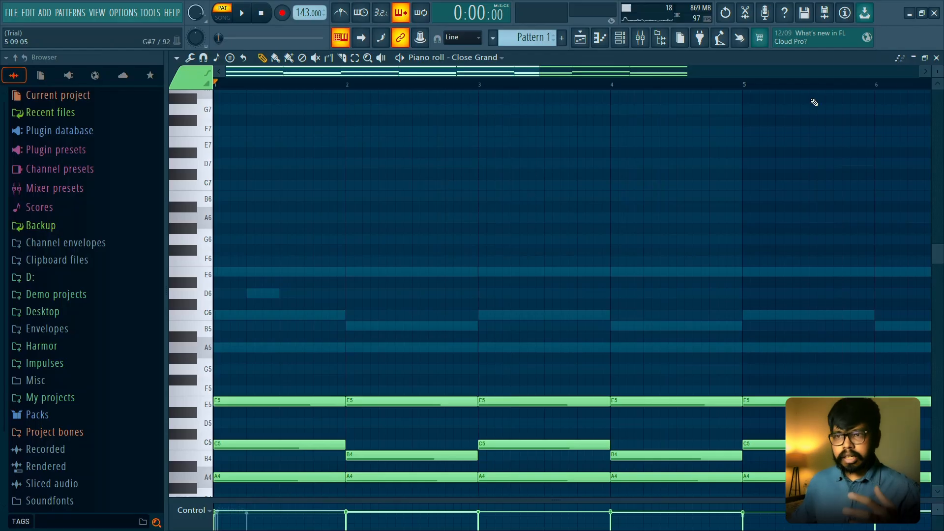
scroll(600, 278, "down", 5)
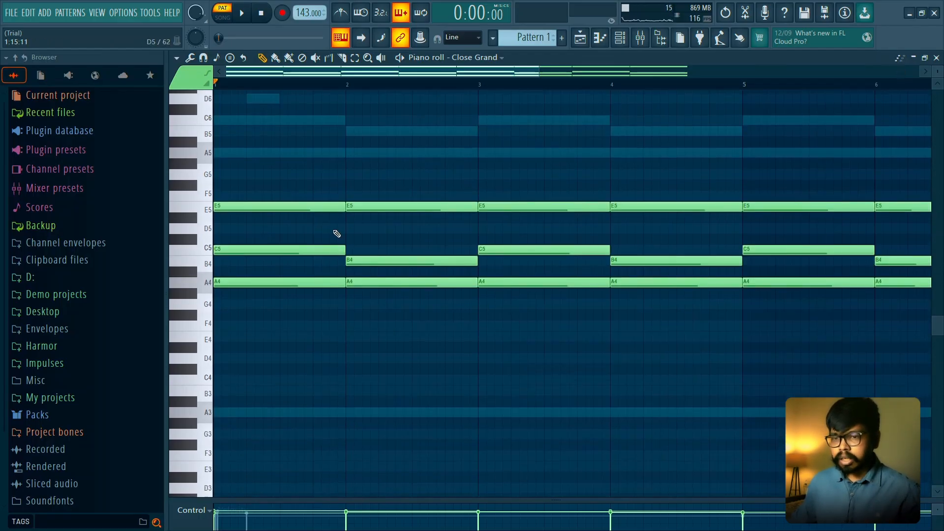
- Try a D5 note on beat 2 of bar 1 in the Close Grand part
key("space")
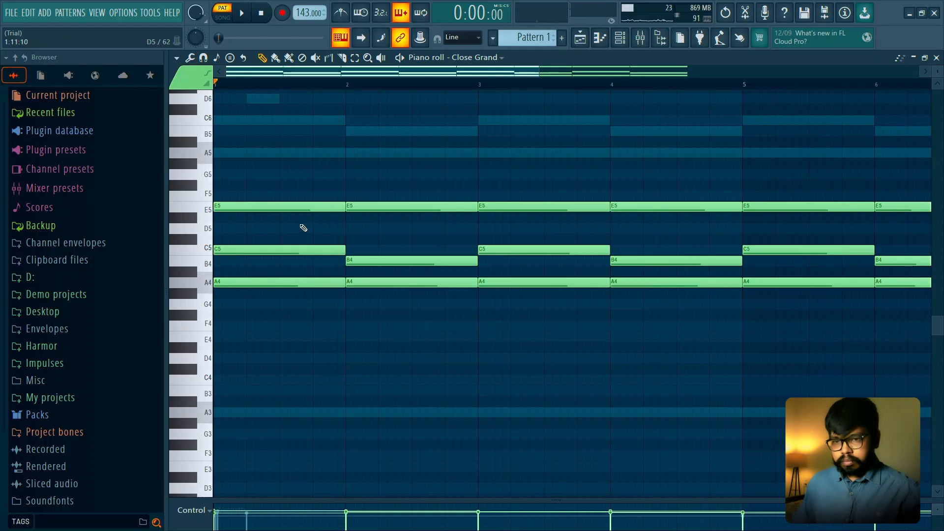
key("space")
left_click(248, 229)
key("space")
key("space")
key("space")
right_click(269, 232)
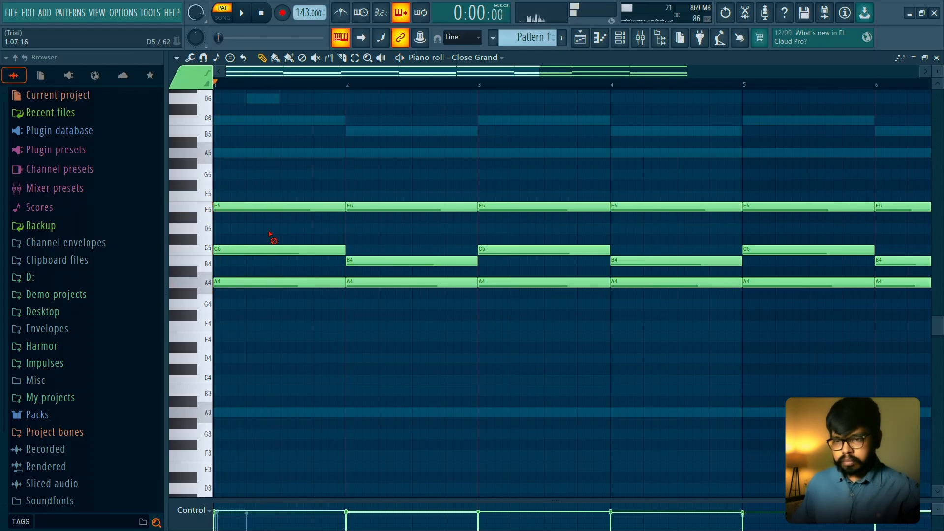
- Play the Close Grand chords and add a one-beat A5 note on beat 3 of bar 1
scroll(275, 236, "up", 2)
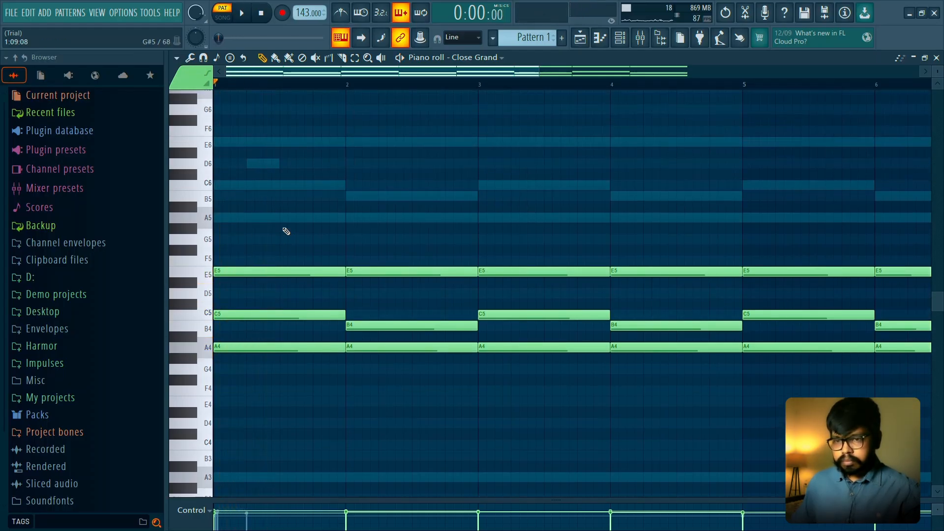
key("space")
- Add one-beat B5 and C6 notes in bar 1, starting one and two steps after the A5, and audition the run
key("space")
key("space")
left_click(295, 217)
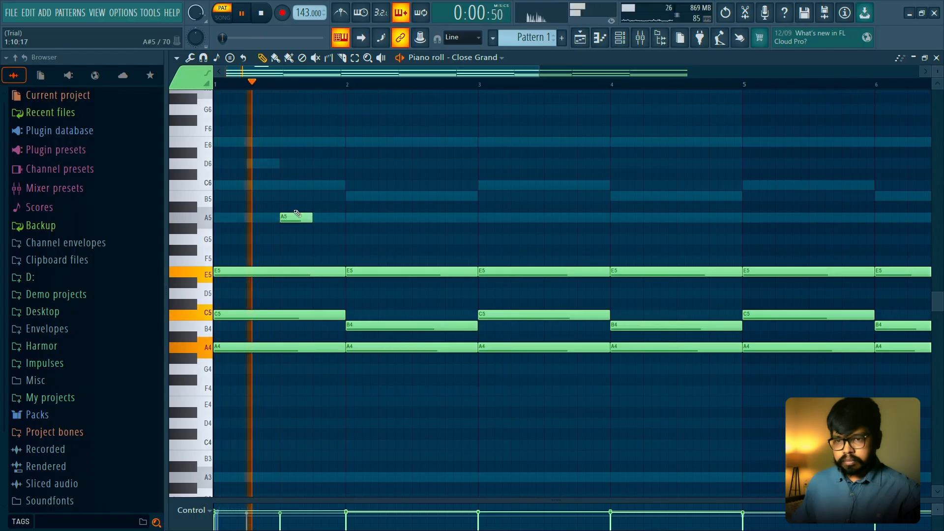
left_click(306, 194)
key("space")
key("space")
left_click_drag(315, 192, 306, 196)
left_click(306, 186)
key("space")
key("space")
key("space")
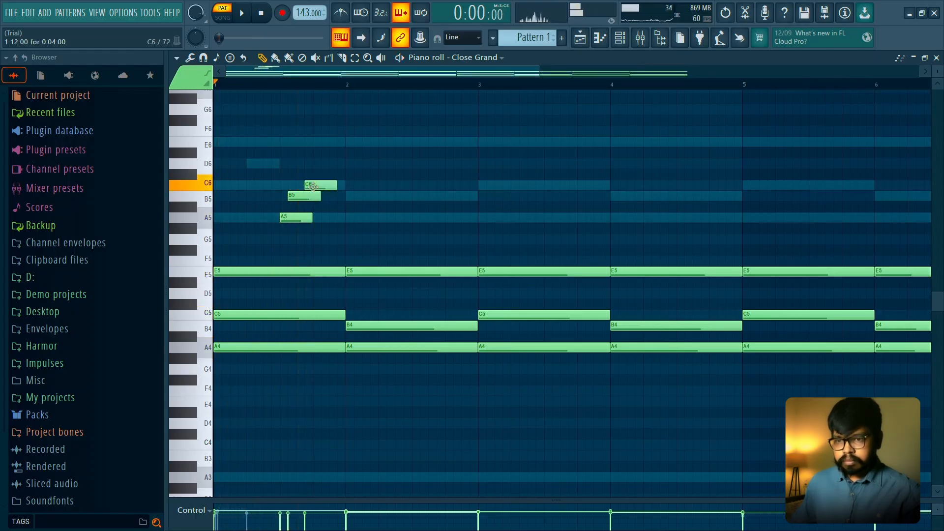
key("space")
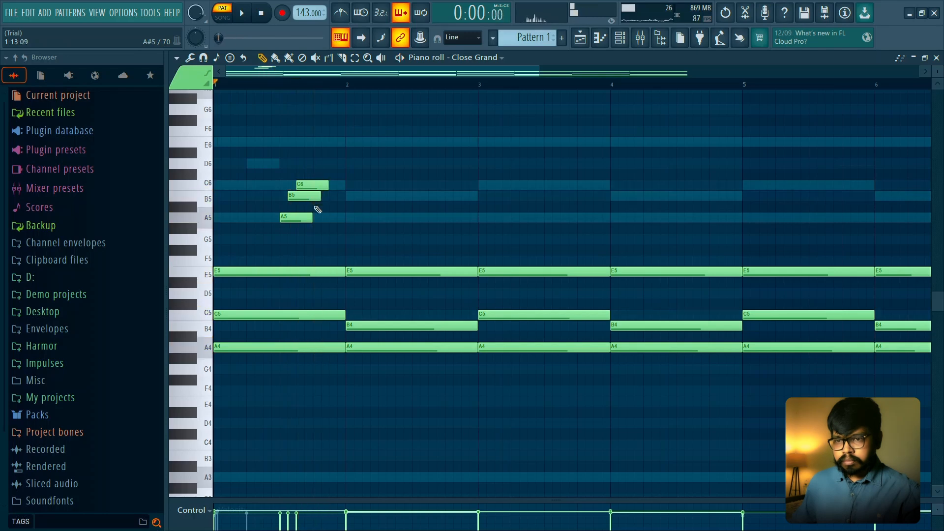
scroll(271, 210, "up", 2, "ctrl")
scroll(271, 210, "up", 3, "ctrl")
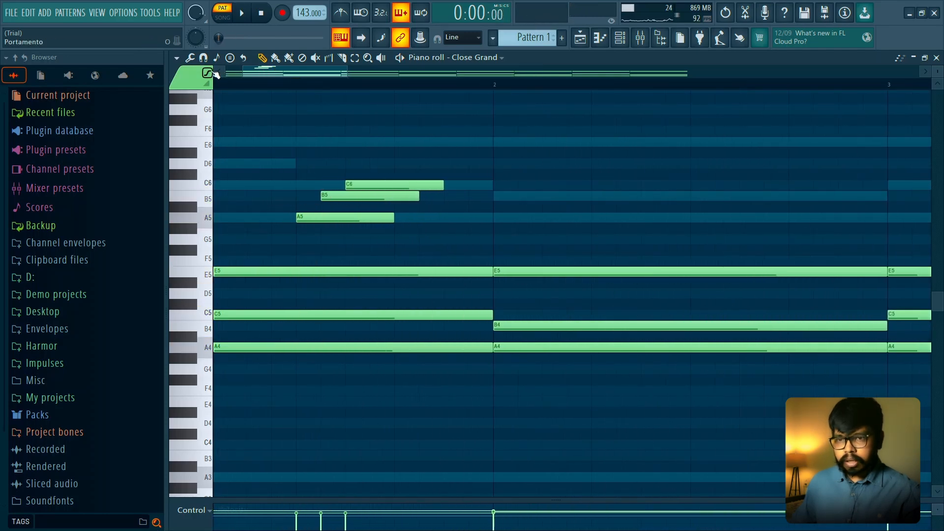
- Set the snap to 1/2 step and shift bar 1's B5 and C6 so the A5, B5, C6 run starts half a step apart
left_click(203, 57)
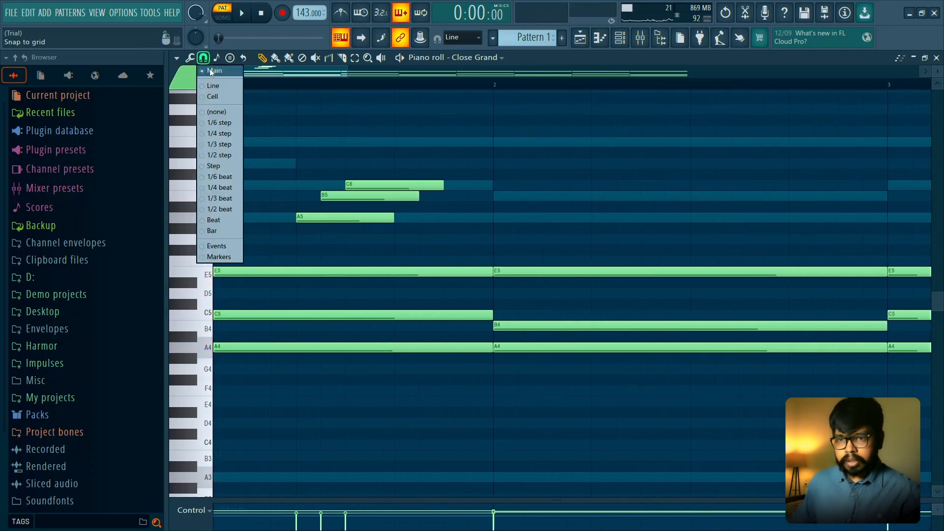
left_click(224, 146)
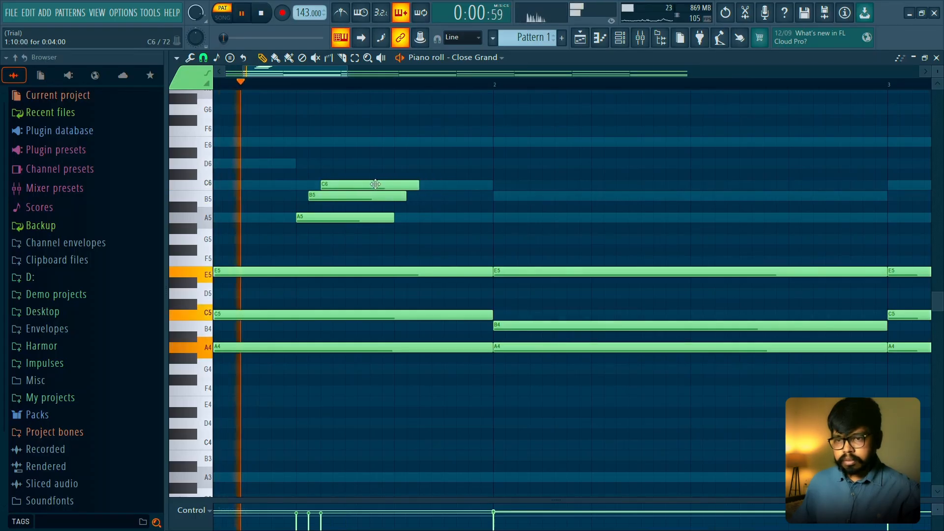
key("space")
- Add a one-beat note after the bar 1 run and place it at A5 on beat 4
left_click(347, 240)
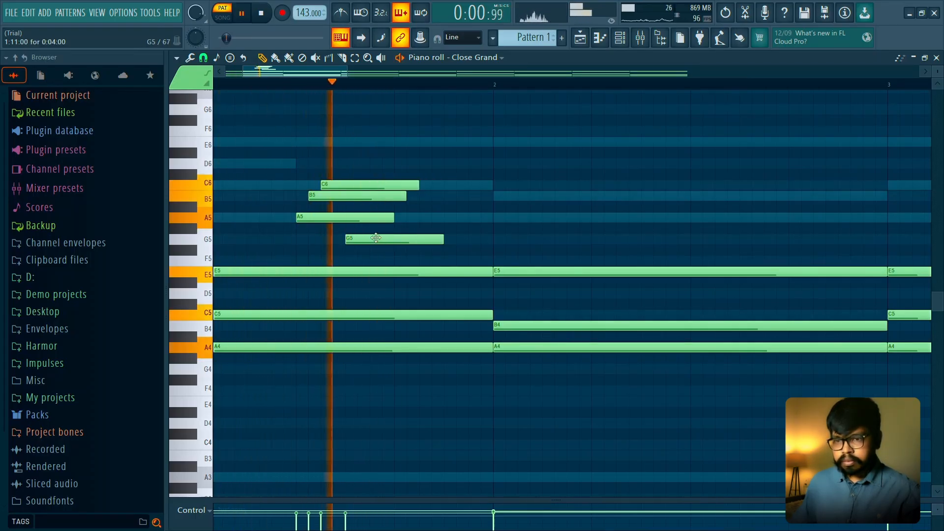
key("space")
left_click_drag(422, 234, 424, 217)
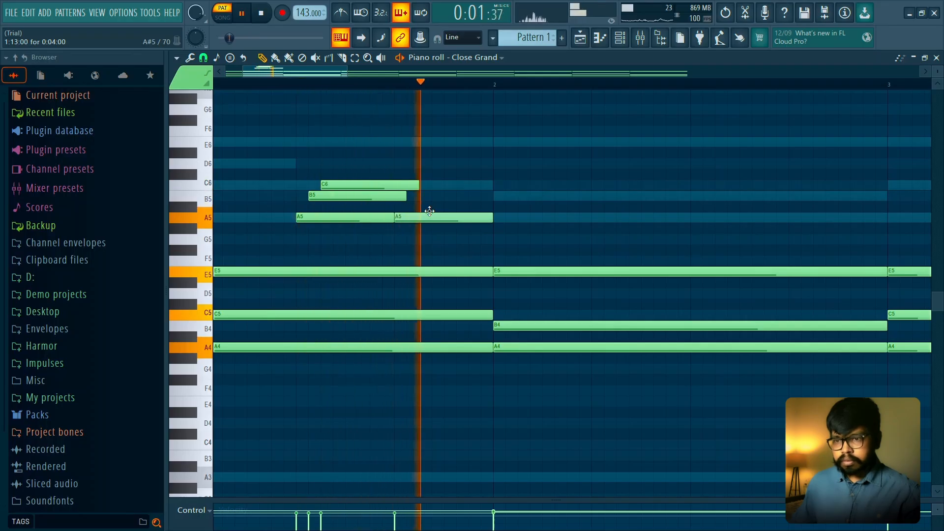
- Audition the bar 1 melody run several times with the metronome turned on
key("space")
scroll(392, 241, "down", 2)
key("space")
scroll(392, 241, "down", 2)
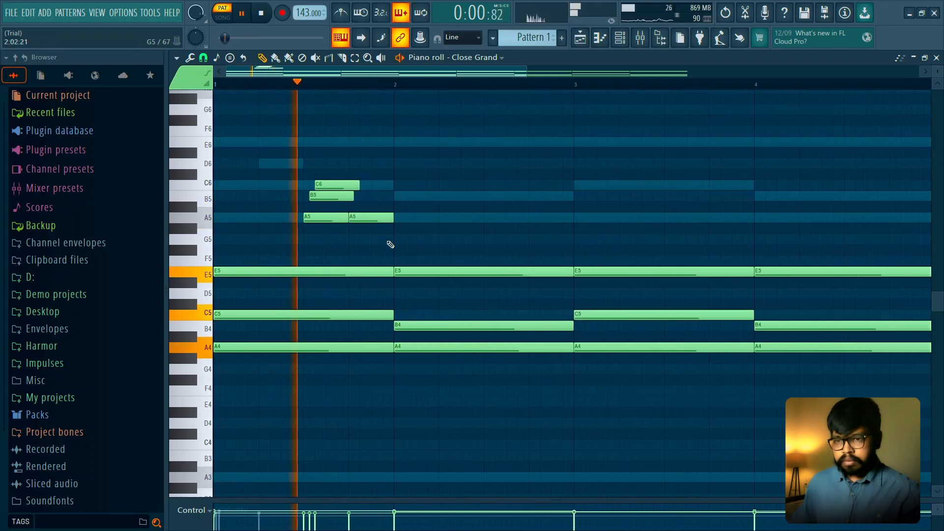
key("space")
key("space")
scroll(380, 257, "up", 2)
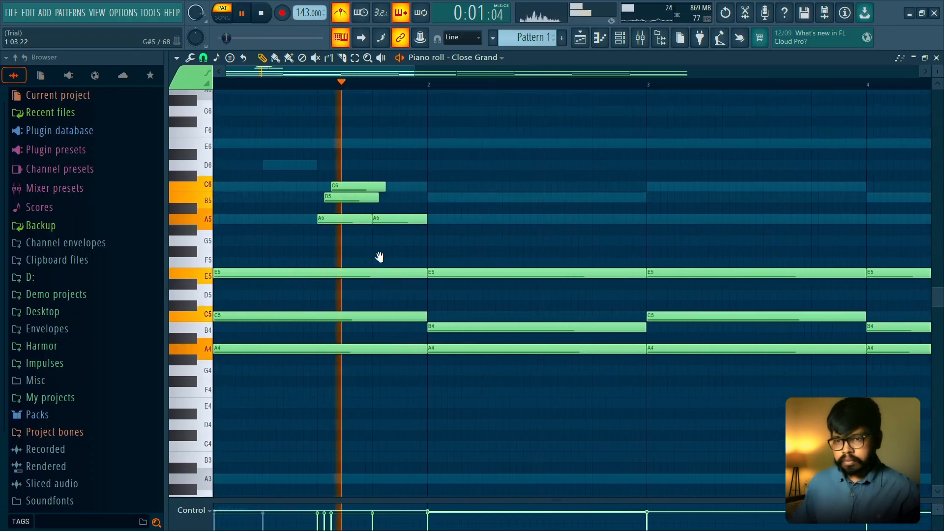
key("space")
scroll(386, 264, "up", 3)
scroll(383, 264, "down", 1)
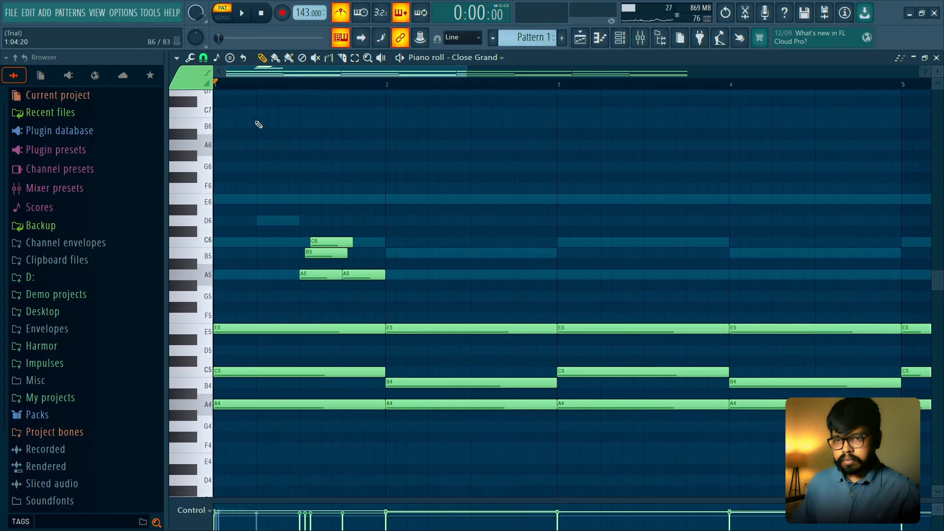
- Add a one-beat B5 on step 15 of bar 1 and remove the A5 tried after it
key("space")
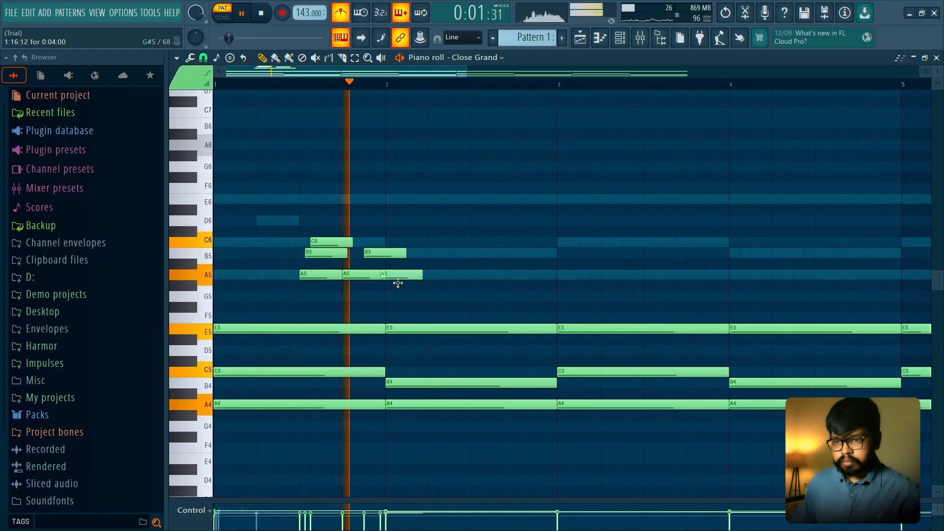
right_click(399, 276)
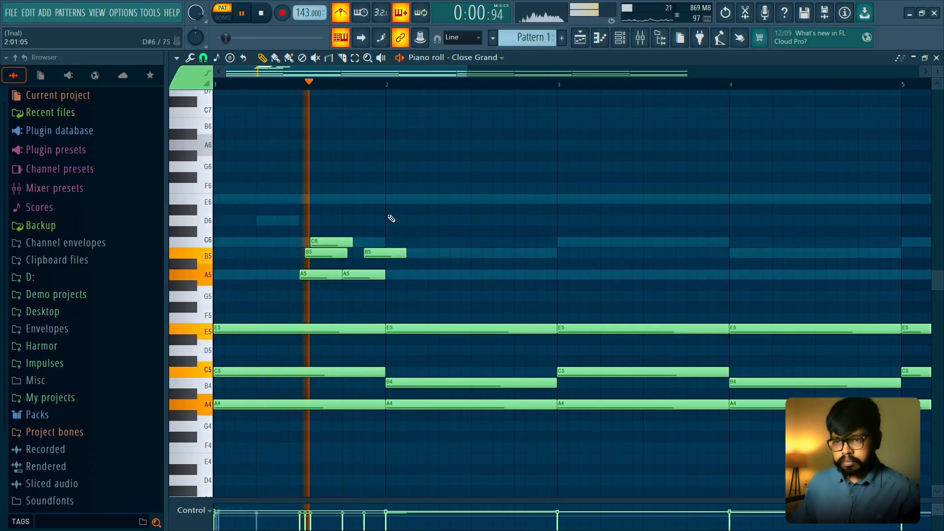
- Try E6 and D6 notes near the start of bar 2
left_click(389, 200)
left_click(409, 220)
right_click(422, 221)
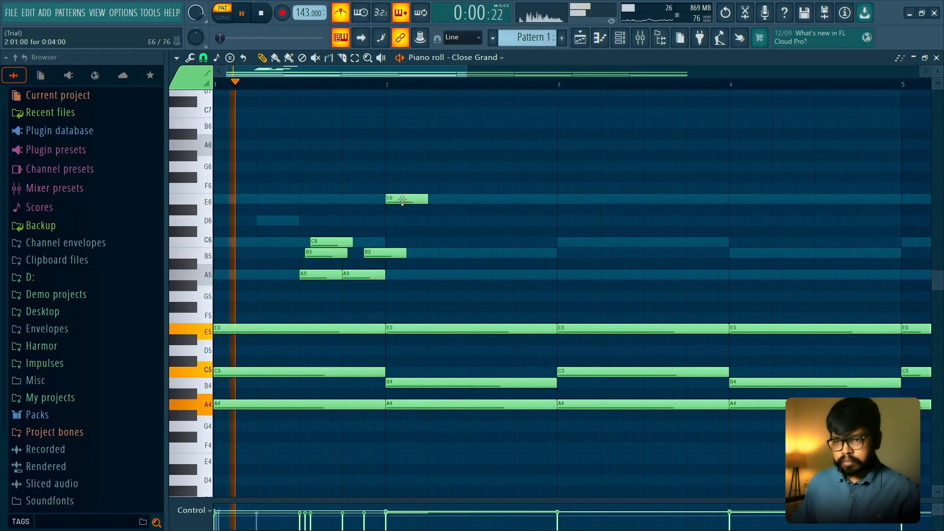
right_click(402, 201)
- Replay the part and add a one-beat A5 on step 3 of bar 2
key("space")
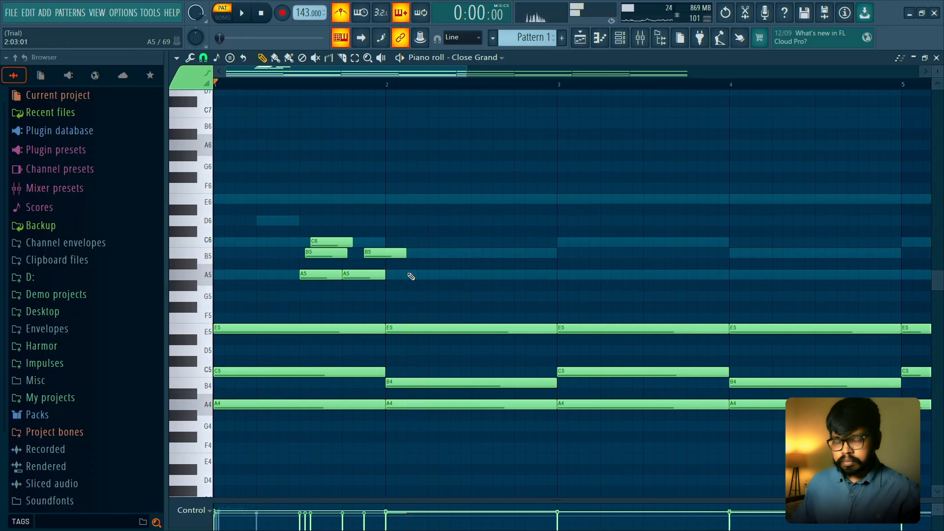
key("space")
left_click(408, 275)
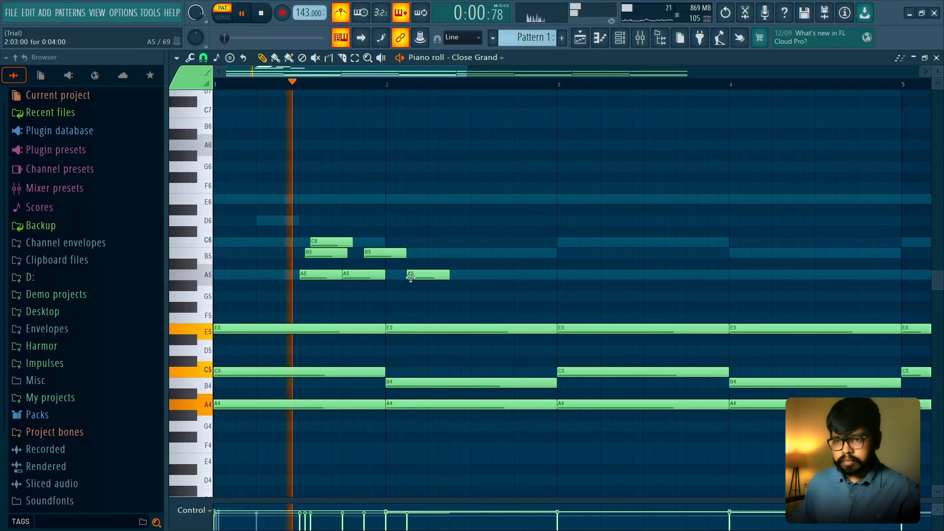
- Try a G5 on step 5 and a B5 on step 7 of bar 2 following the A5
left_click(436, 298)
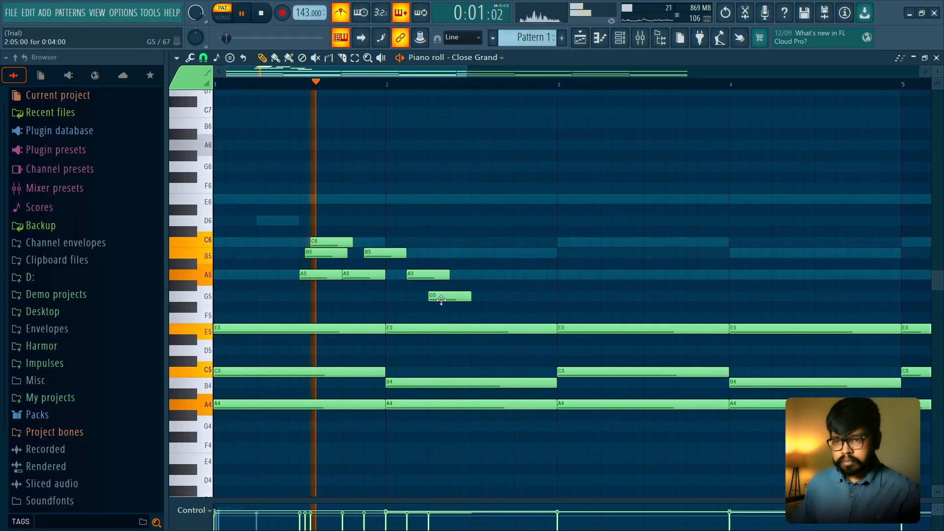
right_click(448, 298)
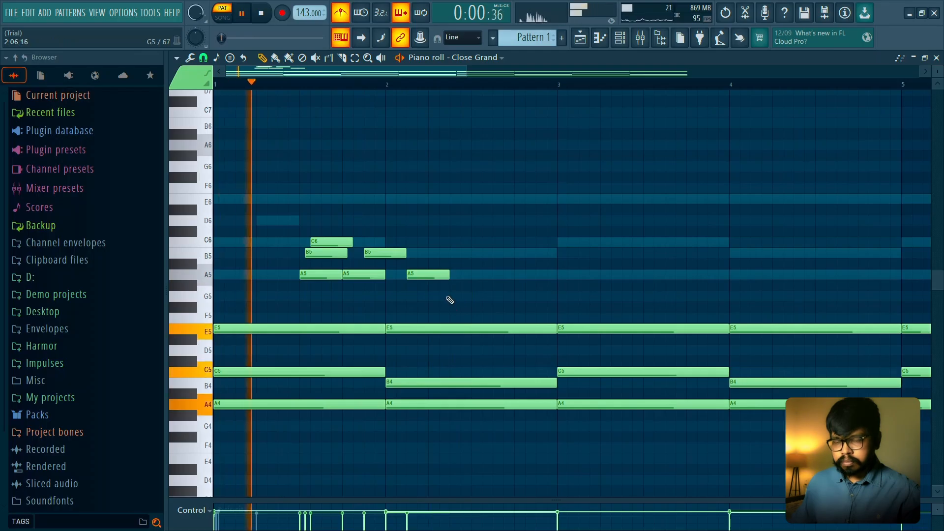
left_click(449, 255)
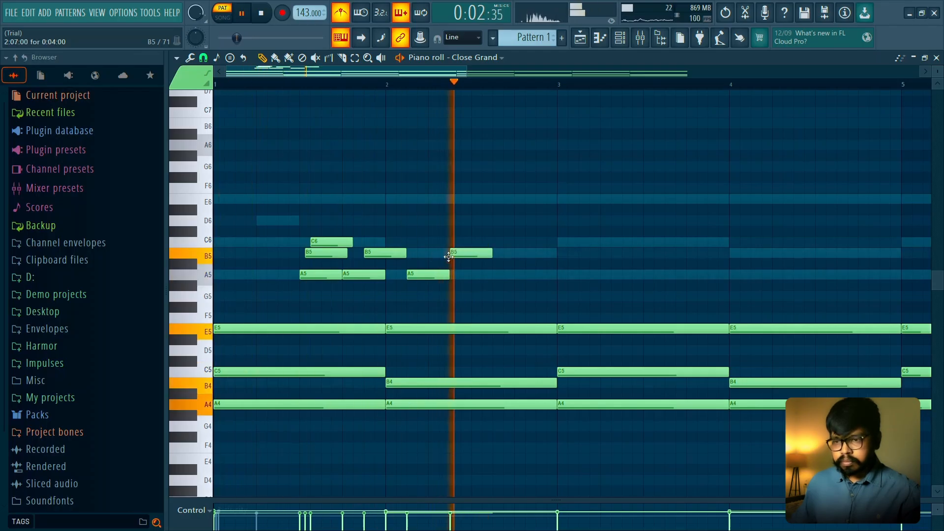
right_click(449, 254)
- Shorten bar 1's last B5 to two steps and add a long C6 at the start of bar 2
left_click_drag(406, 254, 475, 242)
key("space")
key("space")
- Move bar 2's A5 to beat 3 and trim the preceding C6 to two beats
left_click_drag(443, 275, 482, 276)
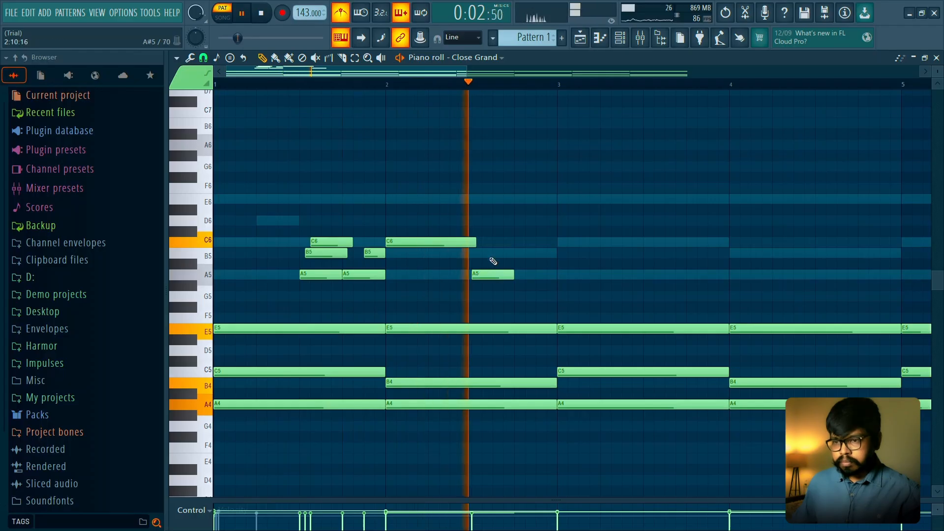
key("space")
key("space")
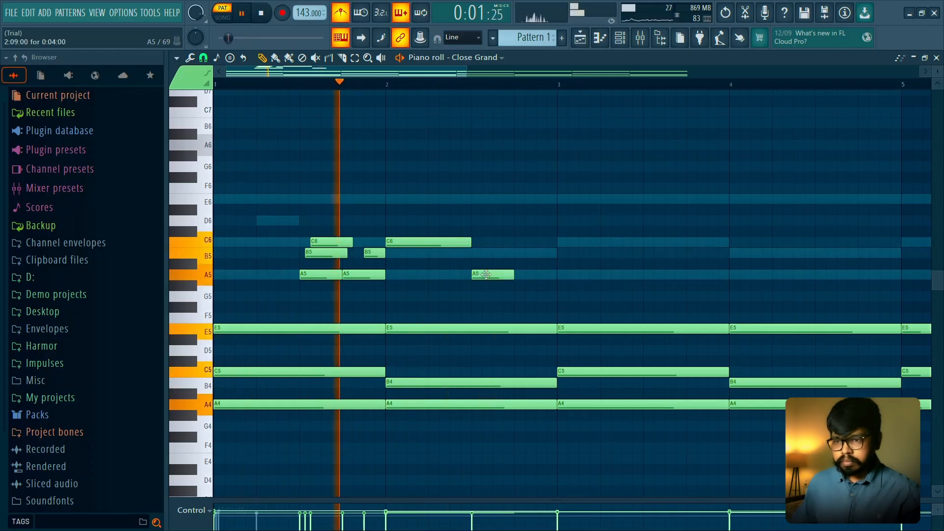
- Add B5 and C6 notes, each two steps long, on steps 13 and 15 of bar 2
left_click(523, 254)
left_click(540, 242)
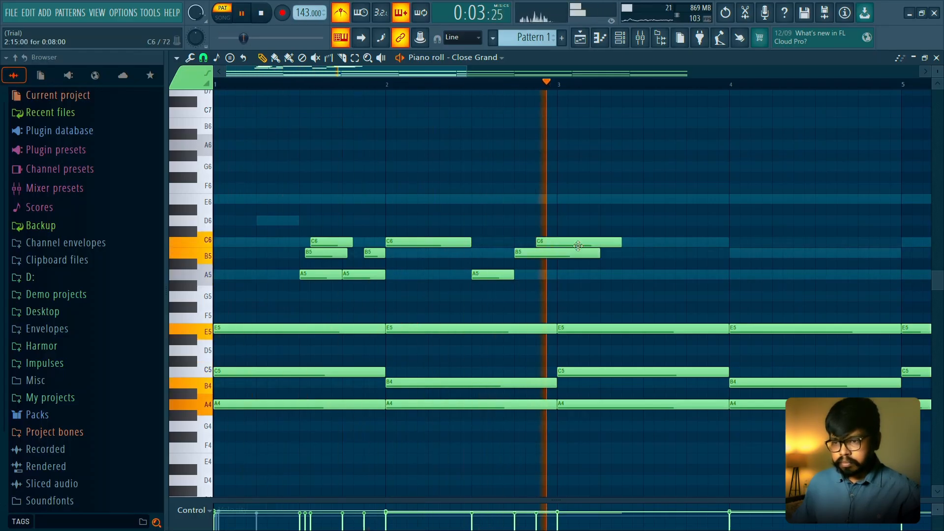
key("space")
left_click_drag(572, 216, 570, 258)
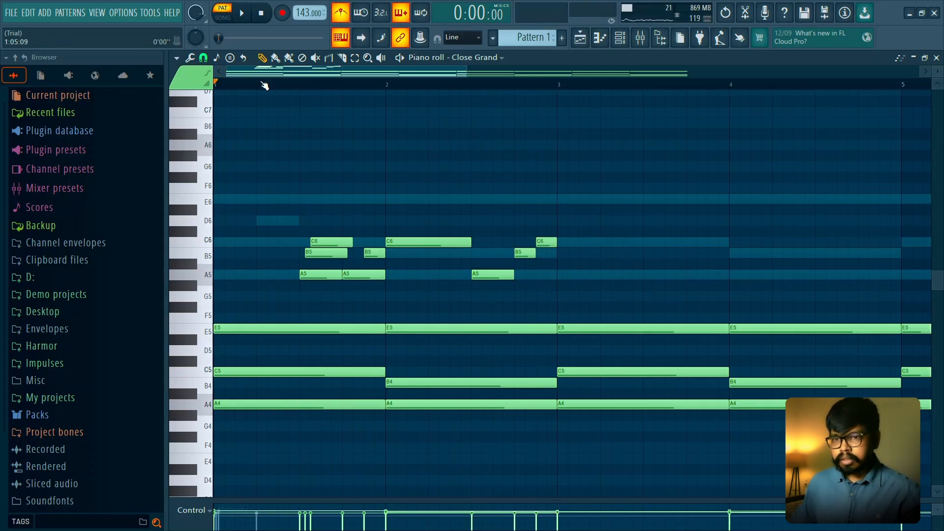
- Play the melody and try a two-step A5 at the start of bar 3
key("space")
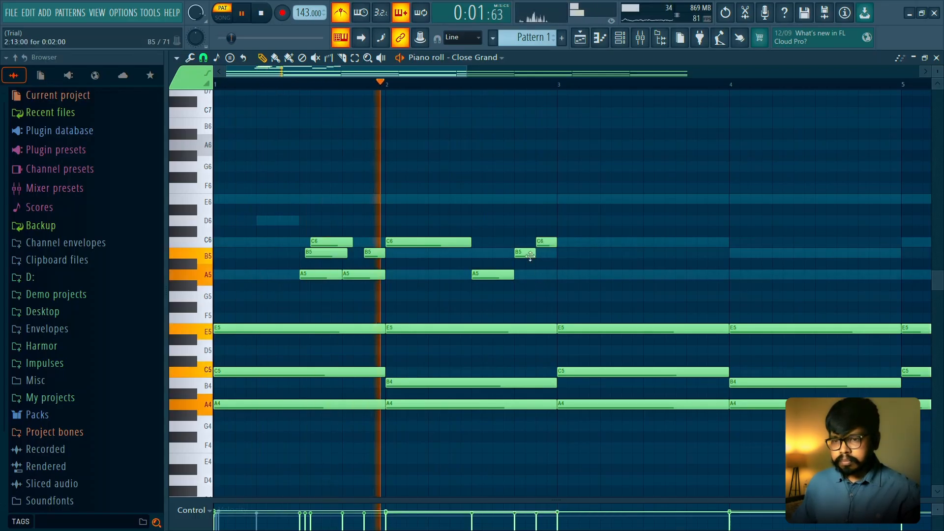
left_click(565, 274)
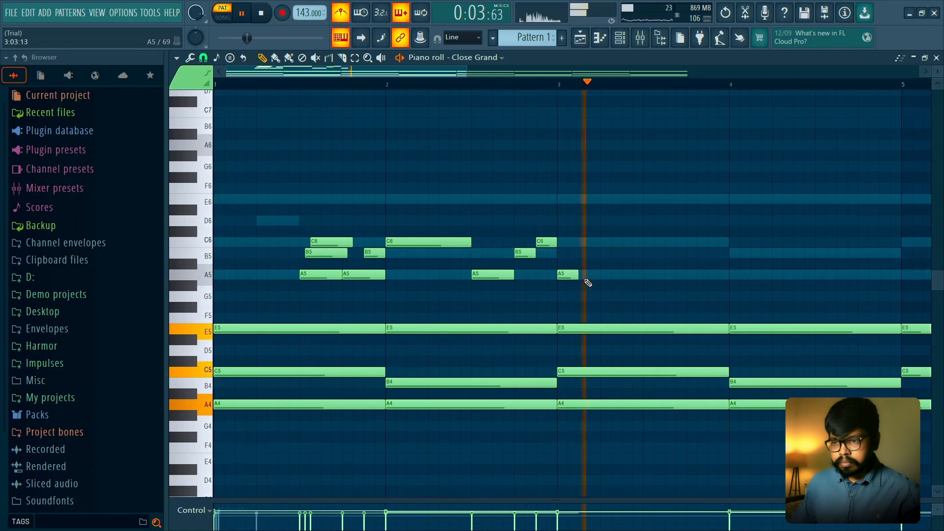
- Copy the melody notes of bars 1 and 2 into bars 3 and 4 and play the result
left_click_drag(583, 185, 212, 290)
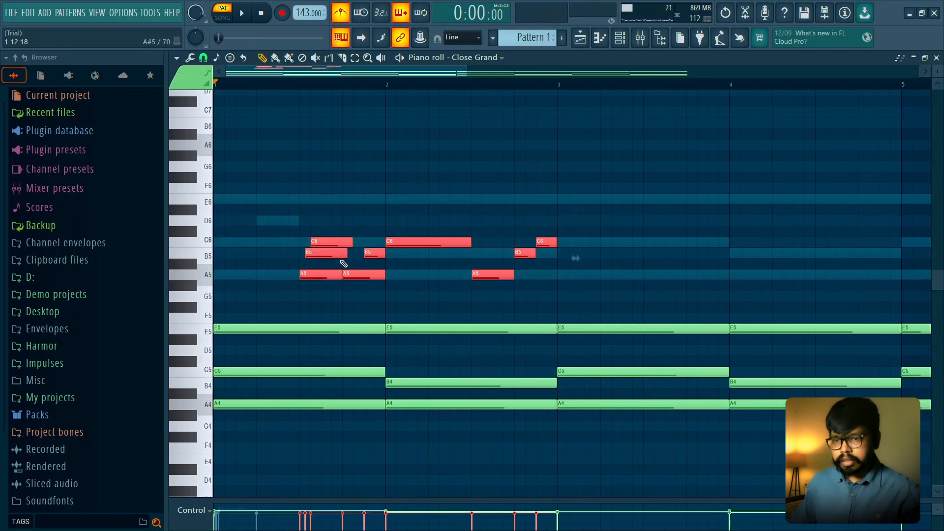
left_click_drag(336, 244, 666, 242)
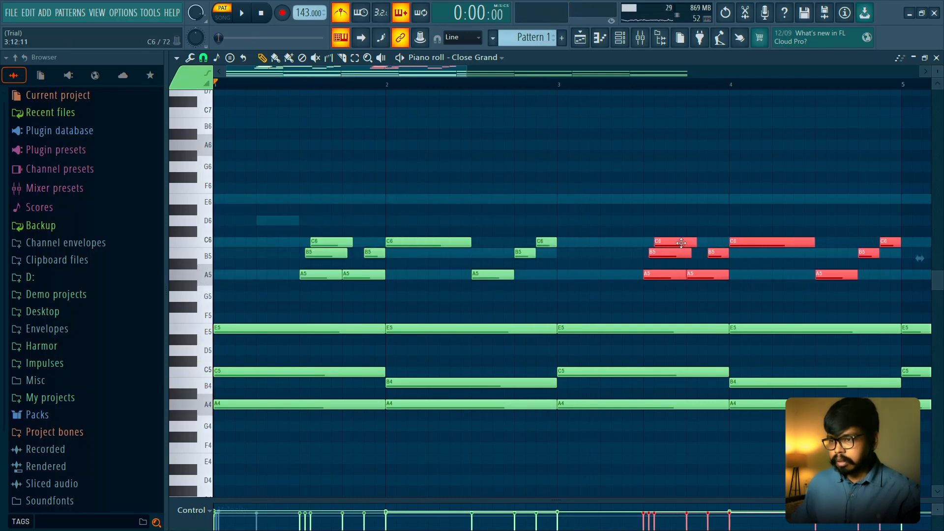
key("space")
left_click(661, 205, "ctrl")
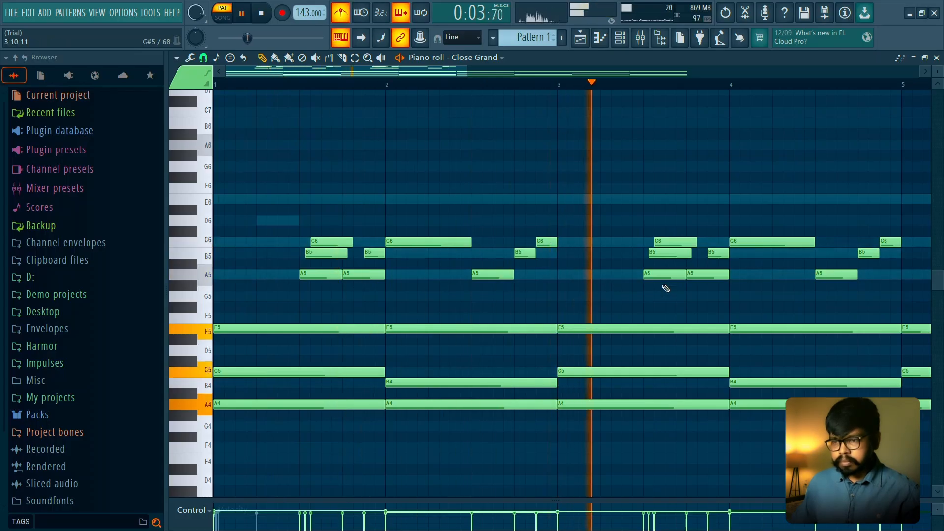
- Raise the A5 on beat 3 of bar 4 to D6 and audition the changed phrase
scroll(720, 310, "down", 1)
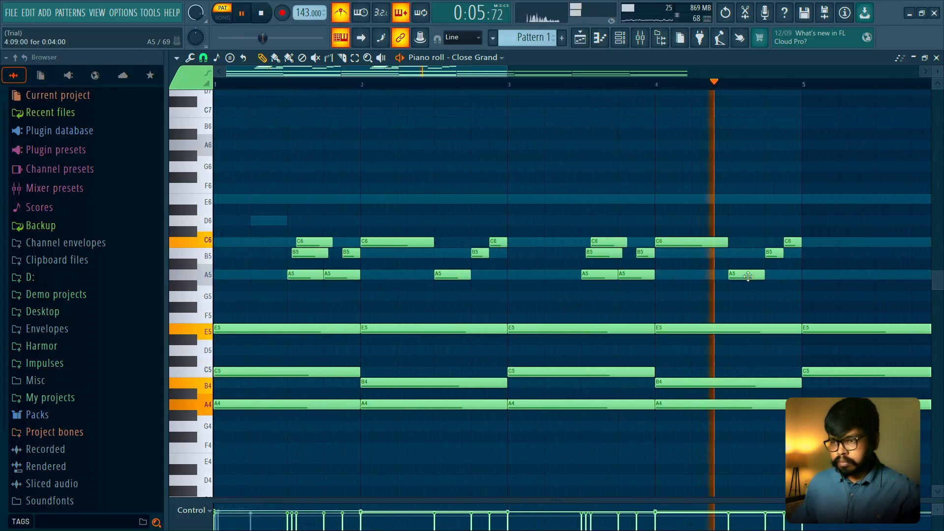
key("space")
left_click_drag(747, 276, 748, 249)
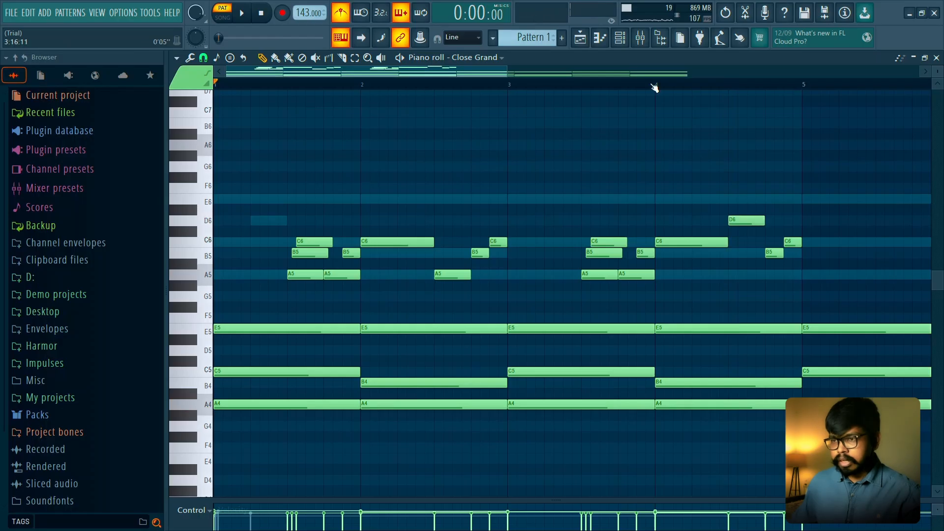
key("space")
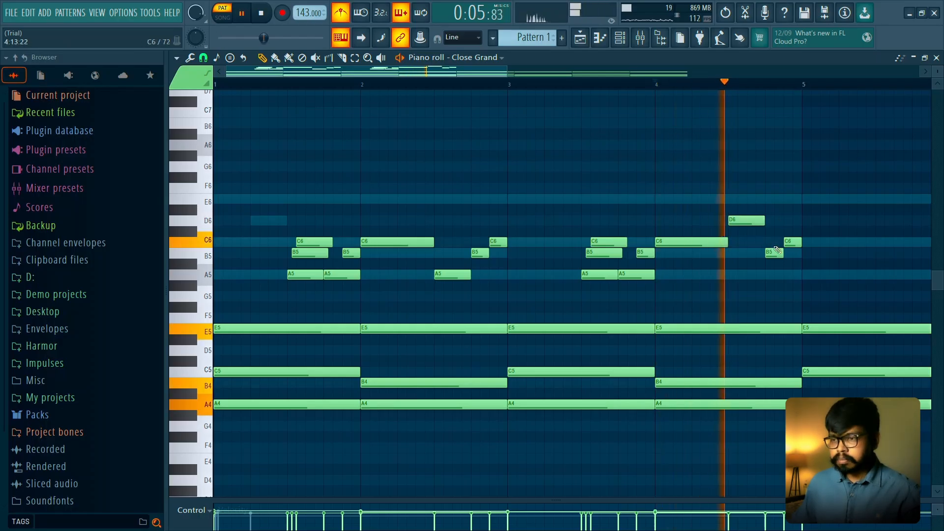
key("space")
key("space")
scroll(733, 247, "down", 3)
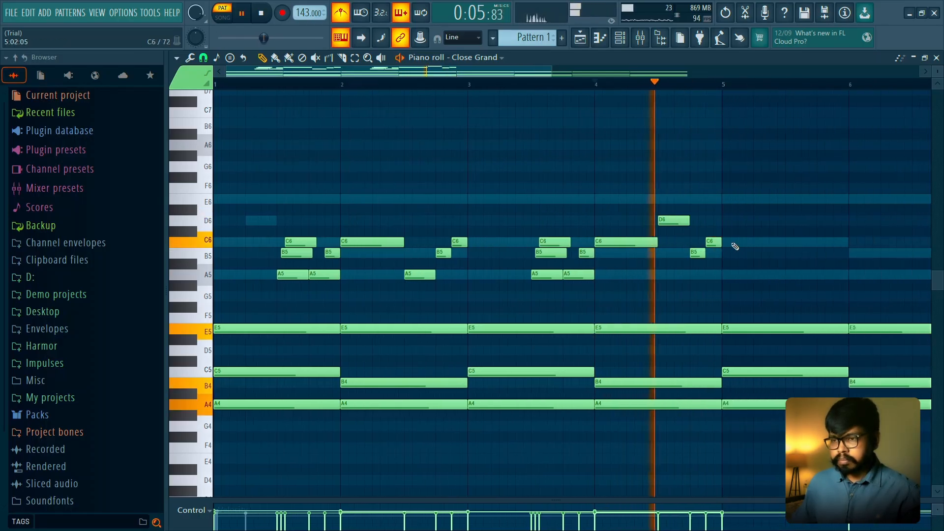
key("space")
- Select only the melody notes of bars 1 to 4, duplicate them into bars 5 to 8 and play them
left_click_drag(621, 84, 216, 85)
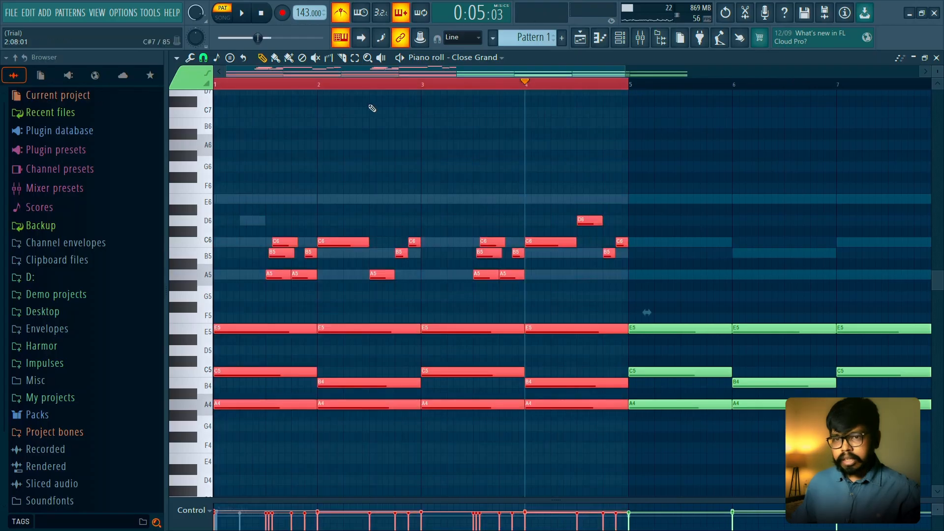
left_click(373, 108, "ctrl")
left_click_drag(634, 162, 208, 289)
key("ctrl+b")
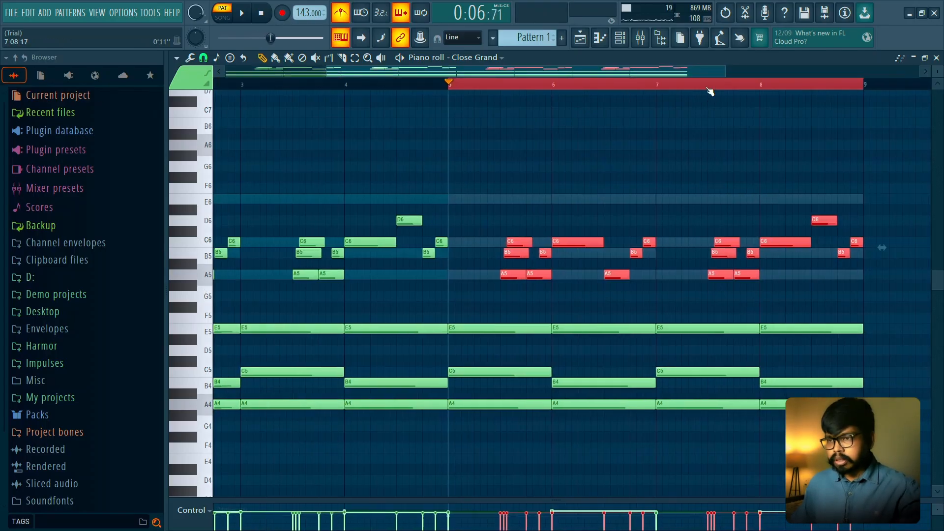
key("ctrl+d")
scroll(697, 137, "down", 2)
key("space")
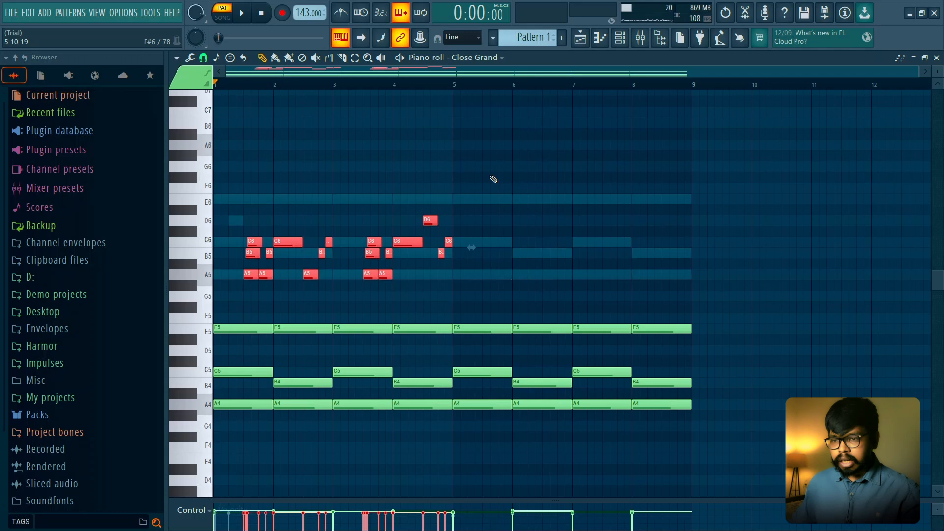
left_click(493, 179)
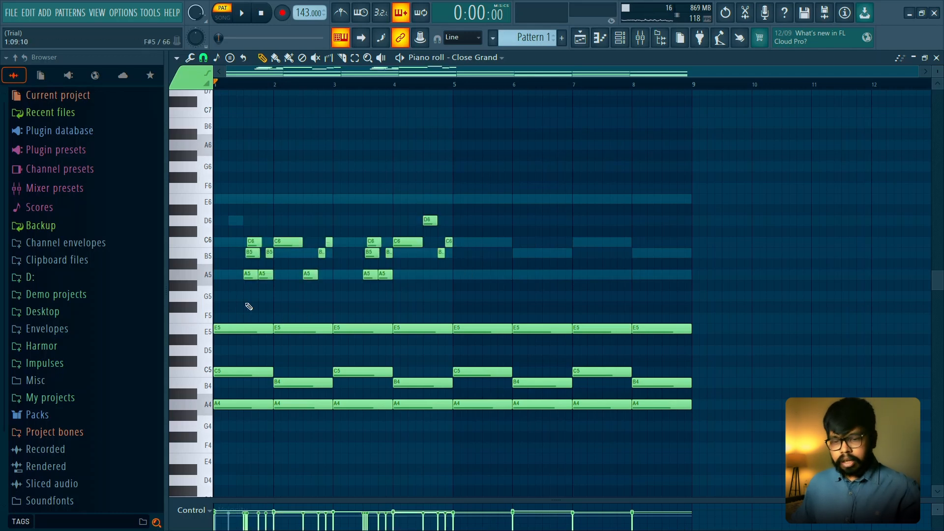
- Try duplicating all Close Grand notes into bars 9 to 16 without a selection, and delete the copies
key("ctrl+b")
scroll(503, 229, "down", 2)
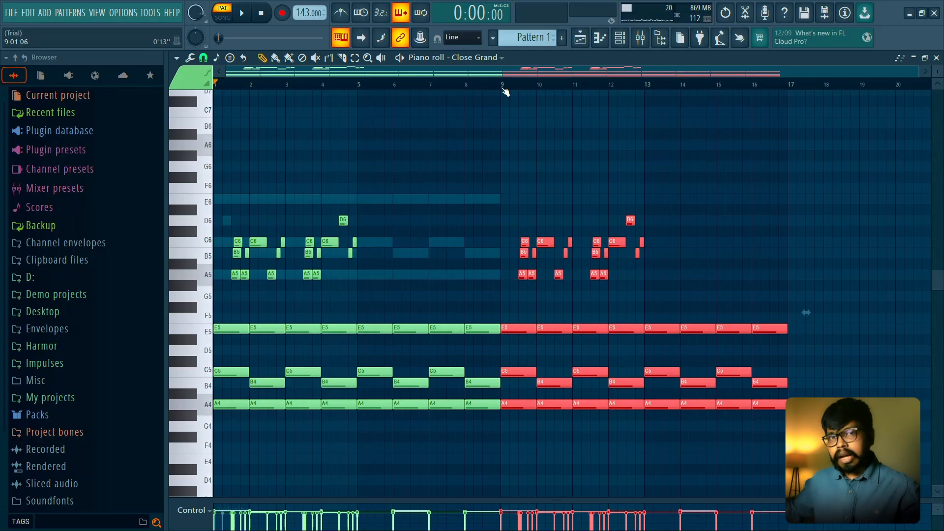
key("Delete")
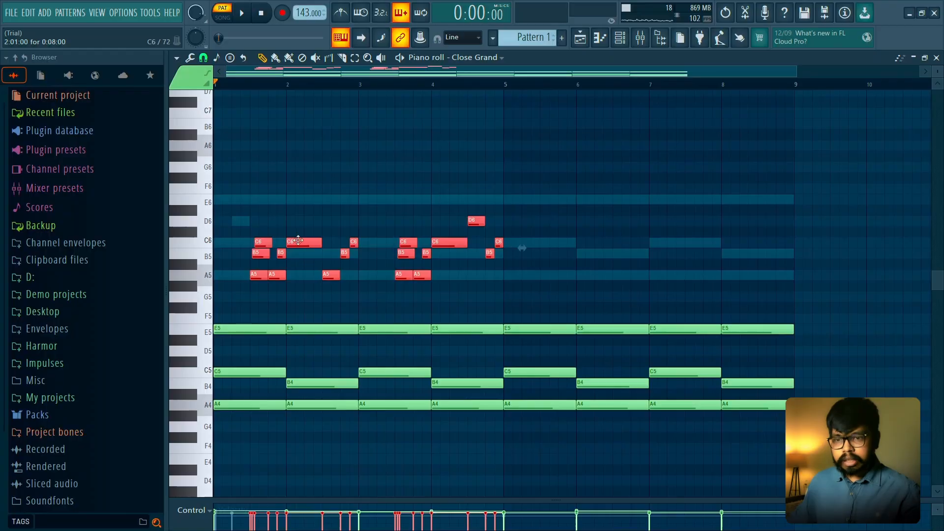
- Copy only the melody notes of bars 1 to 4 into bars 5 to 8, leaving out the chords
left_click_drag(299, 240, 589, 238)
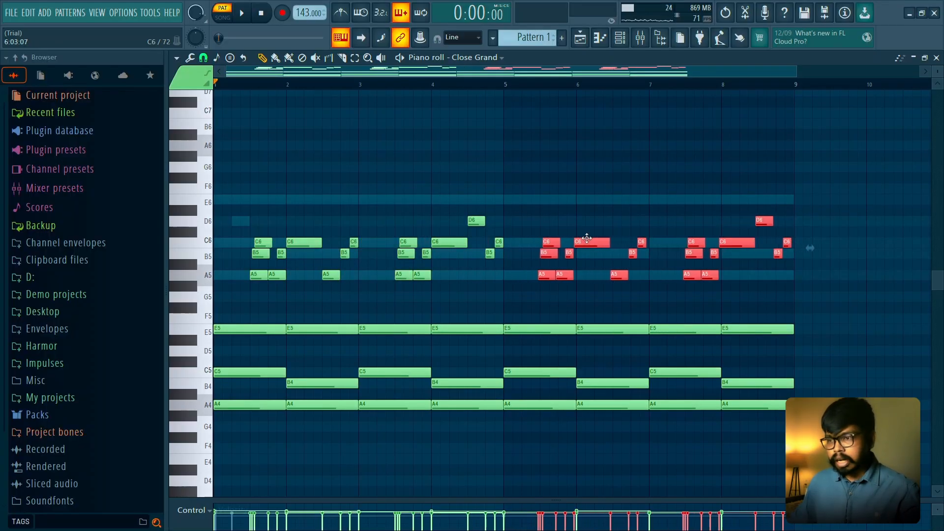
- Undo the melody copy in bars 5 to 8 and set the time selection to bars 1 to 4 with no notes selected
key("ctrl+z")
right_click(571, 192)
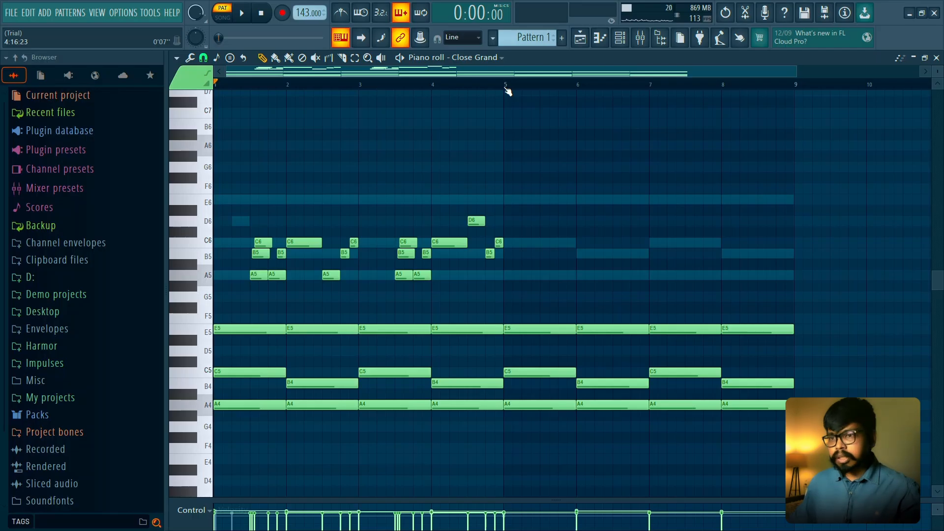
left_click_drag(507, 88, 199, 91)
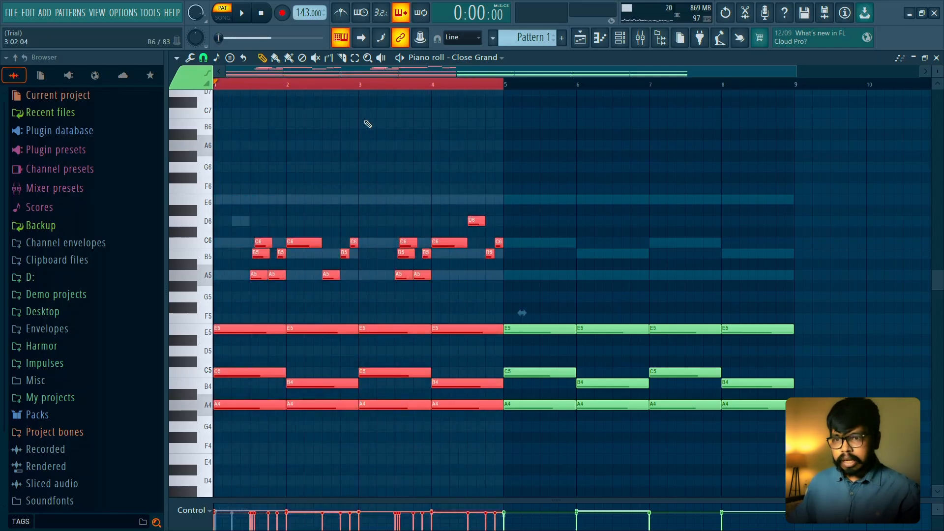
right_click(544, 131)
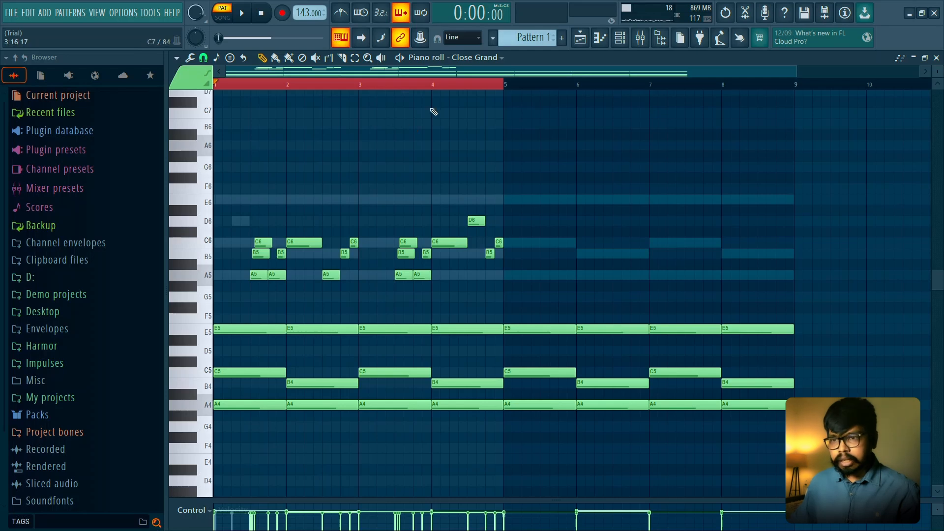
left_click(442, 89)
left_click_drag(508, 88, 197, 93)
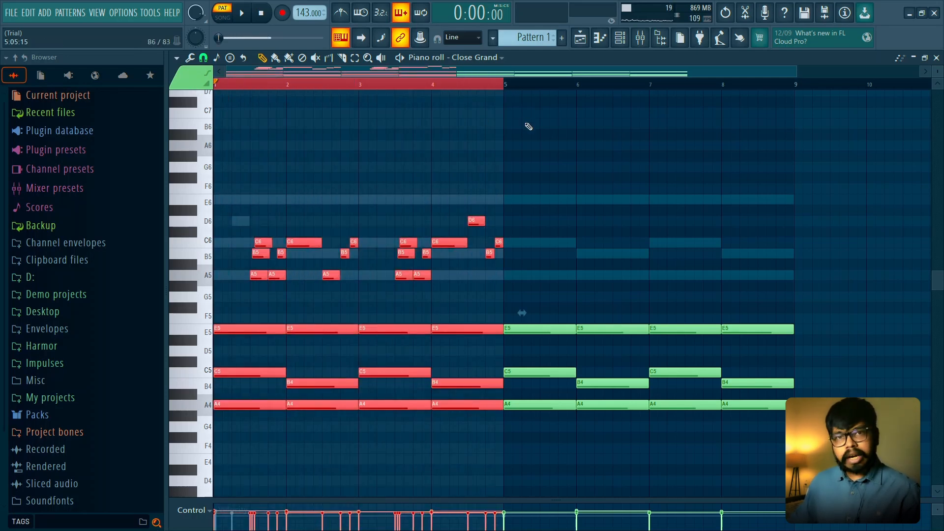
right_click(528, 127)
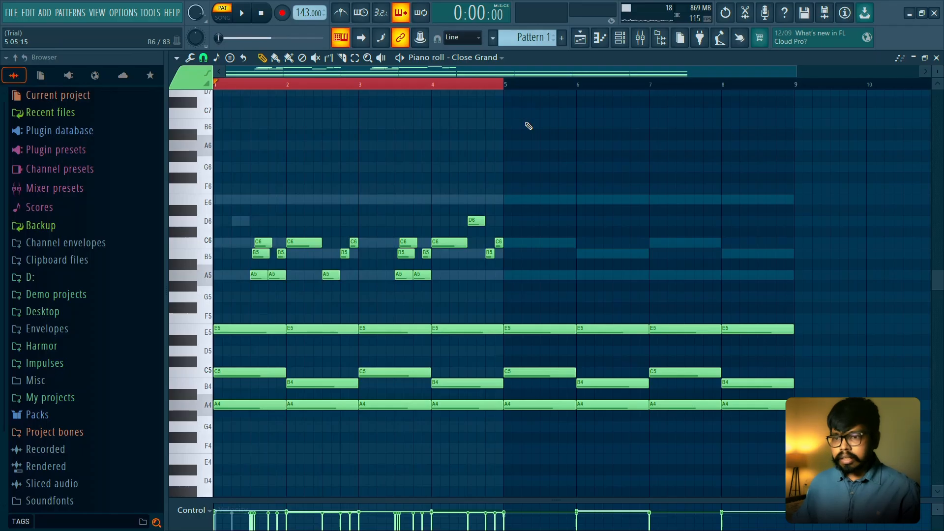
- Select only the melody notes above the chords in bars 1 to 4 and duplicate them into bars 5 to 8
left_click_drag(544, 185, 180, 281)
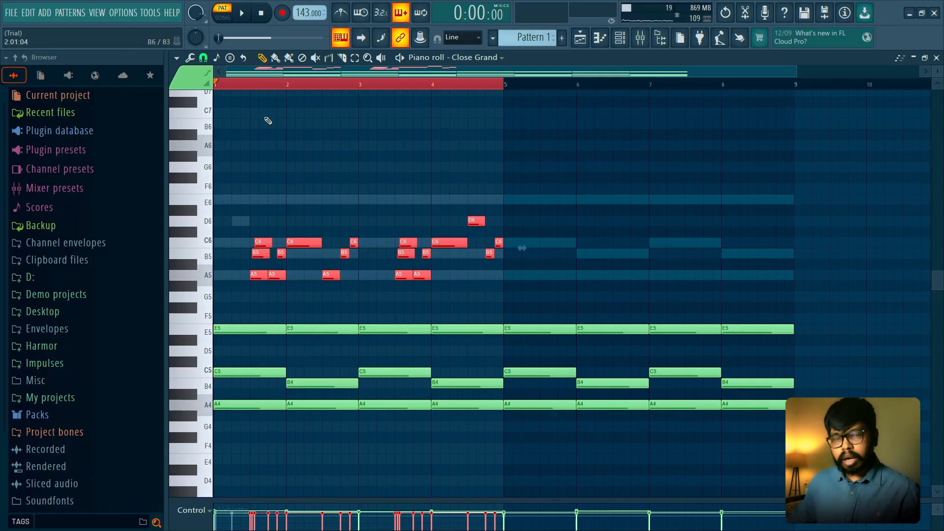
key("ctrl+b")
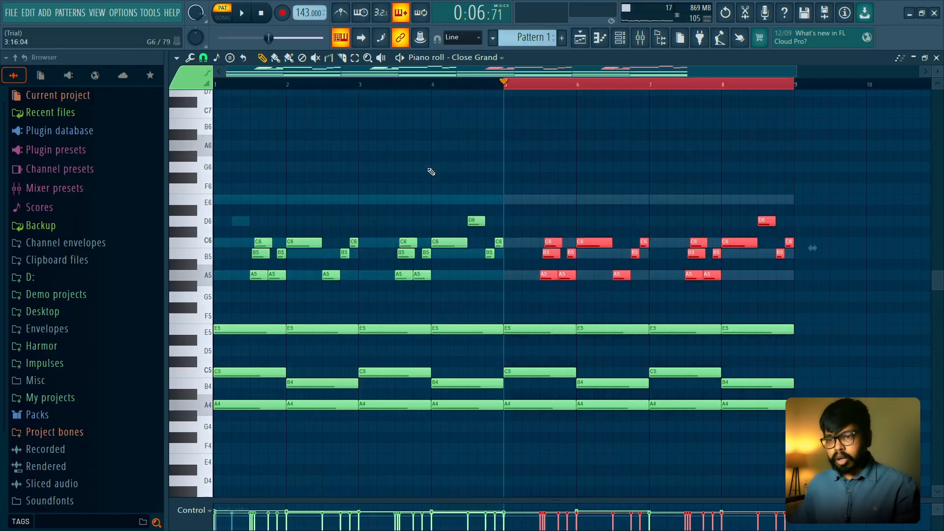
key("ctrl+d")
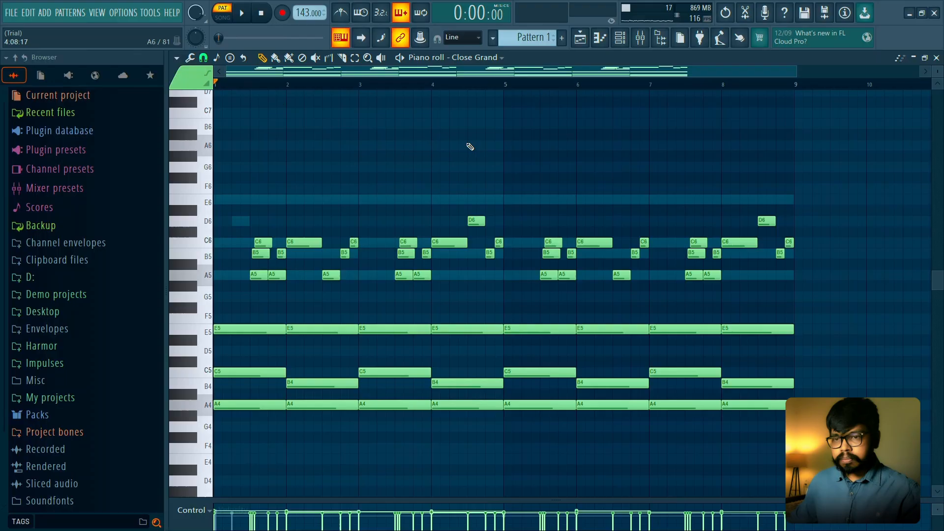
- Raise the C6 at the start of bar 4 to E6 and audition the melody before and after the change
key("space")
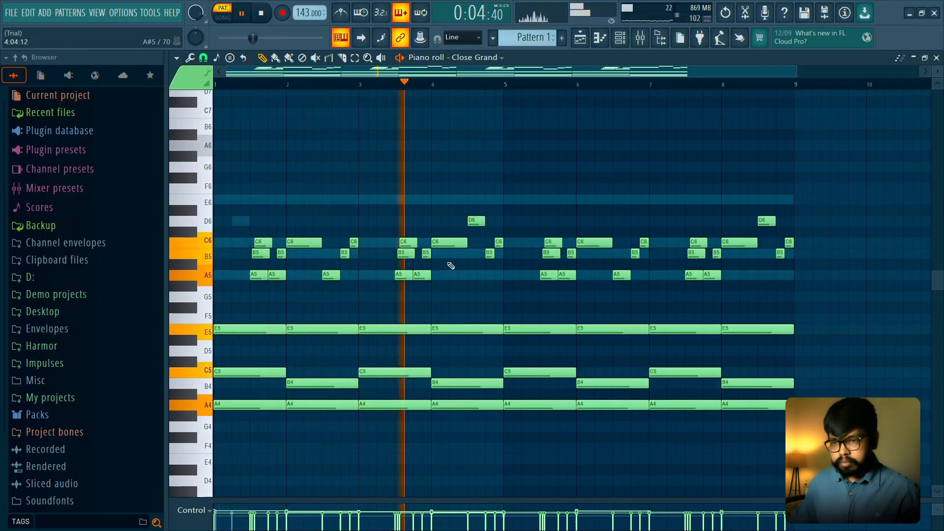
key("space")
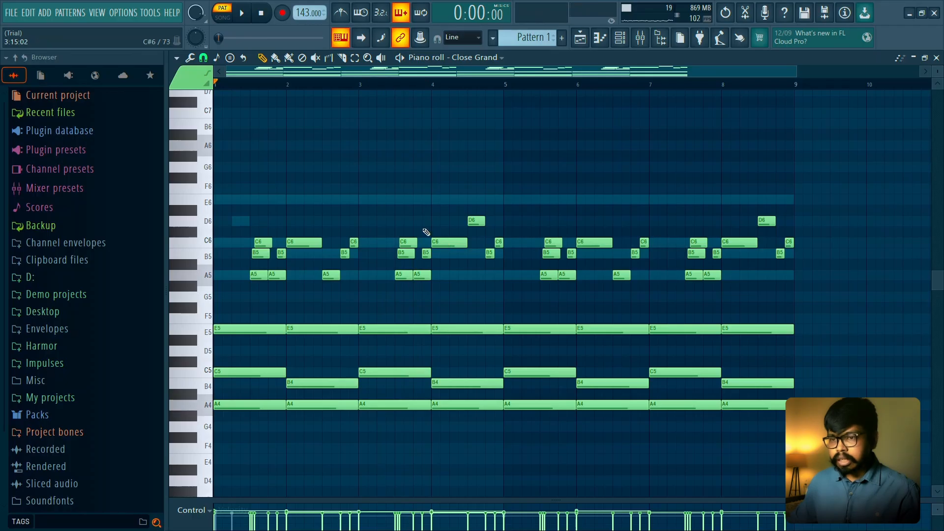
left_click_drag(446, 238, 461, 199)
key("space")
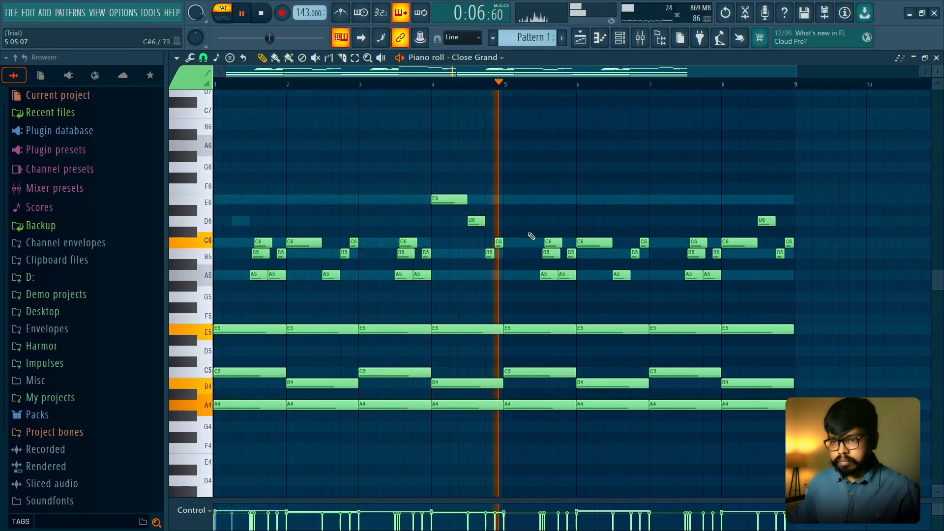
- Replace the melody notes in bars 5 to 8 with a duplicate of the revised bars 1 to 4 melody, leaving out the chords
left_click_drag(541, 206, 917, 309)
key("space")
key("Delete")
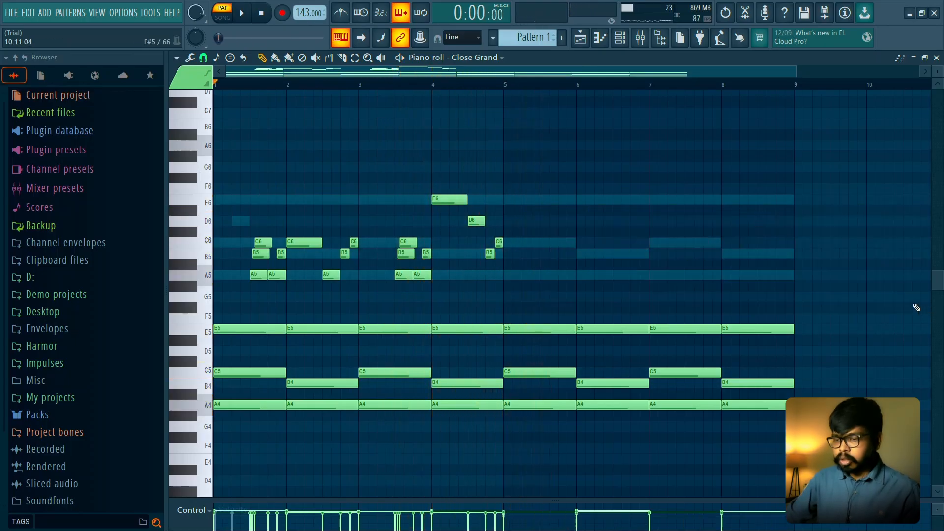
left_click_drag(505, 85, 215, 84)
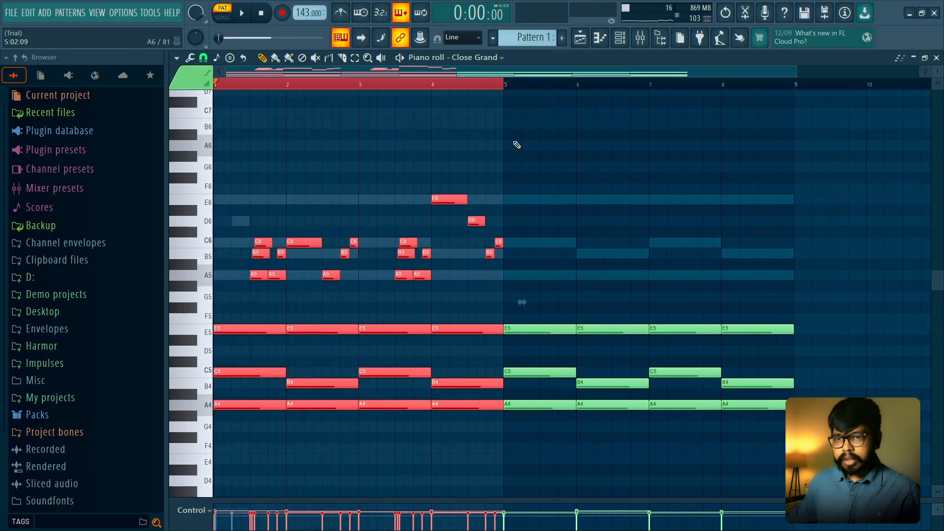
left_click(519, 145)
left_click_drag(531, 129, 214, 301)
key("ctrl+b")
key("ctrl+d")
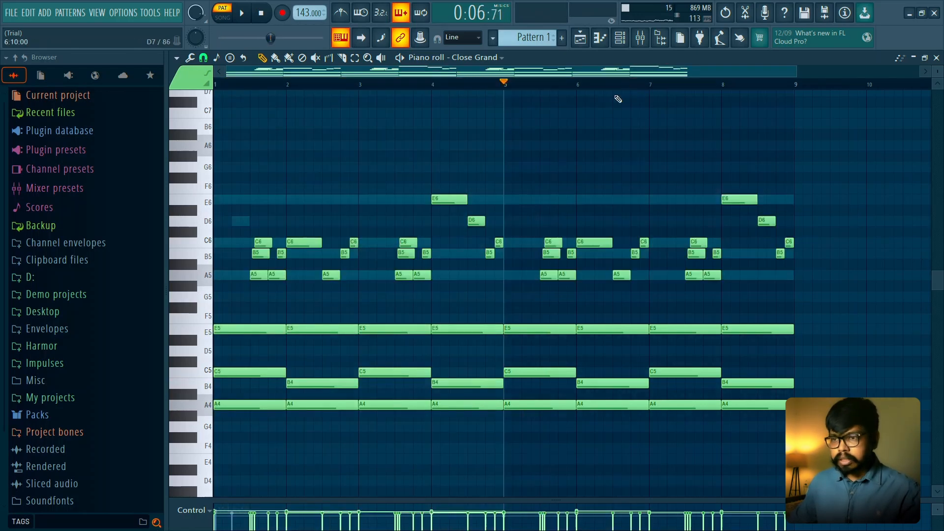
- Audition the melody from bar 5 and raise the C6 at the start of bar 6 to D6
key("space")
key("space")
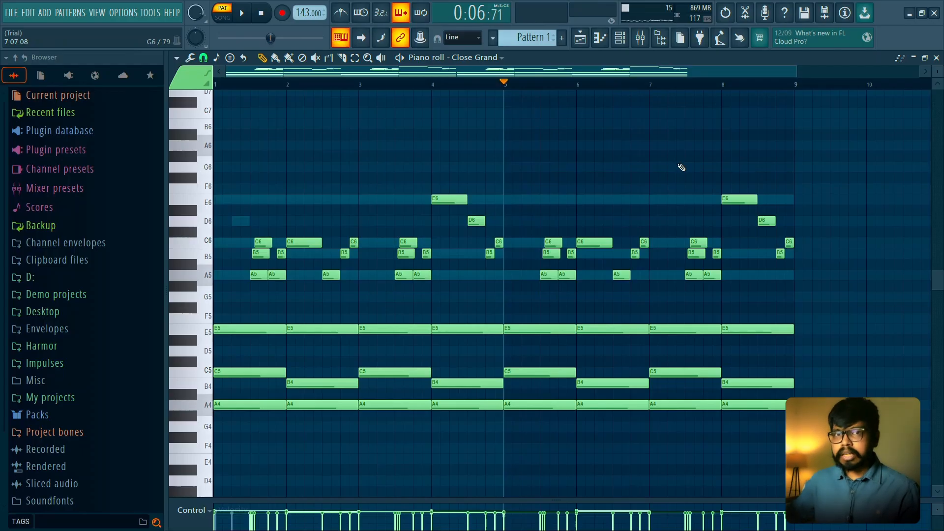
key("space")
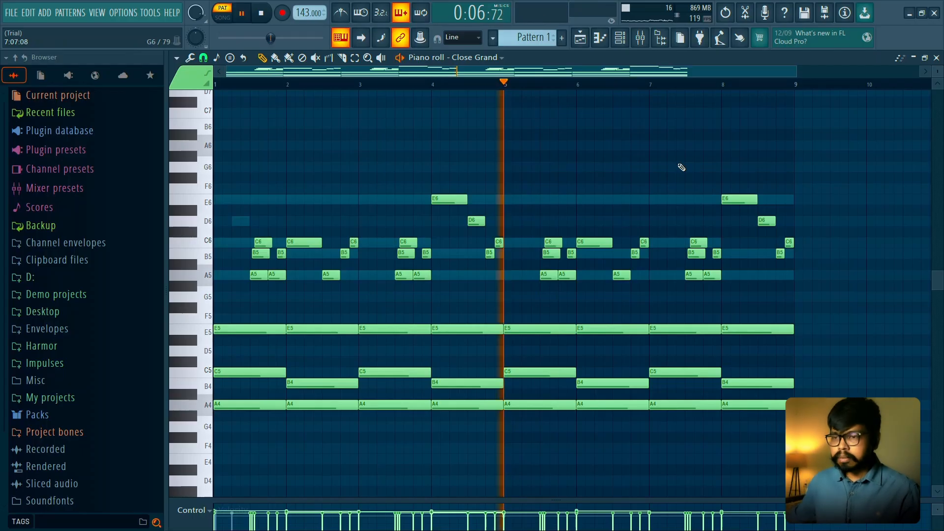
key("space")
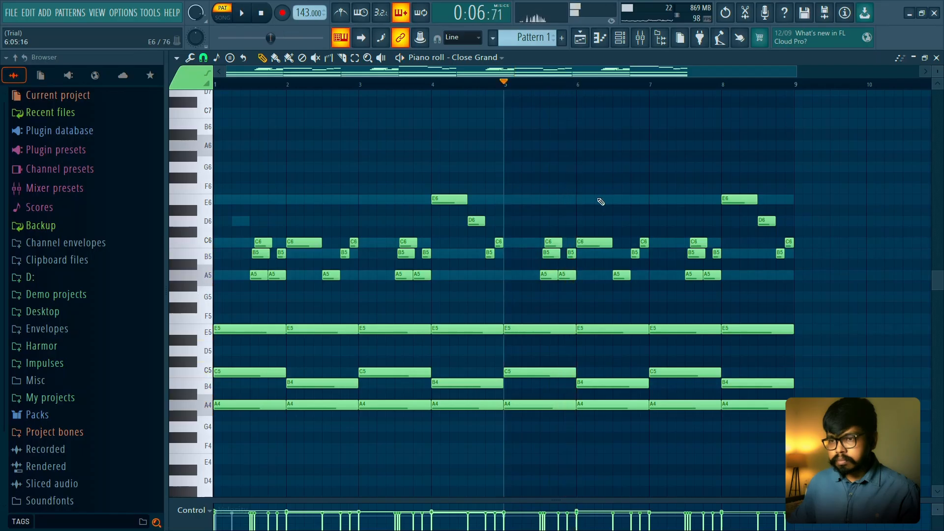
key("space")
left_click_drag(588, 218, 586, 217)
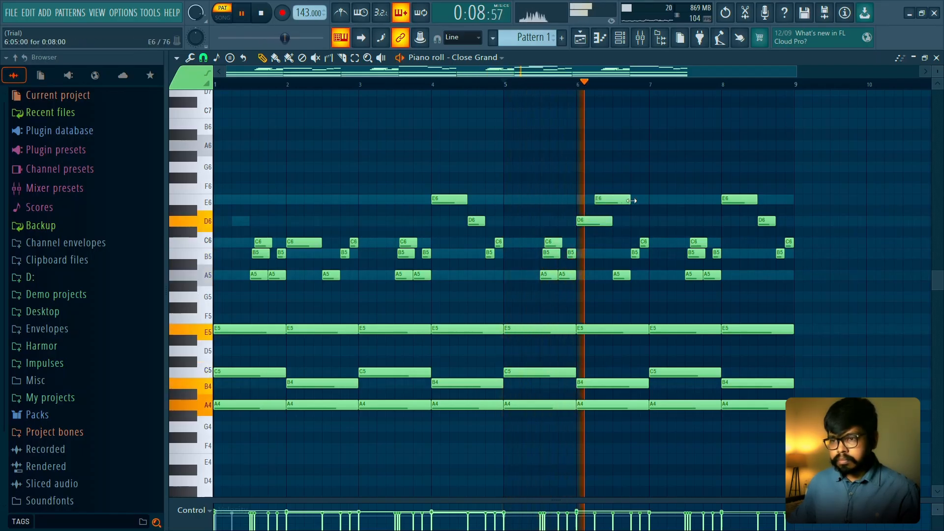
- Add a one-beat E6 on beat 2 of bar 6, raise the A5 on beat 3 to F6 and audition the phrase
left_click(596, 199)
key("space")
key("space")
left_click_drag(623, 199, 612, 200)
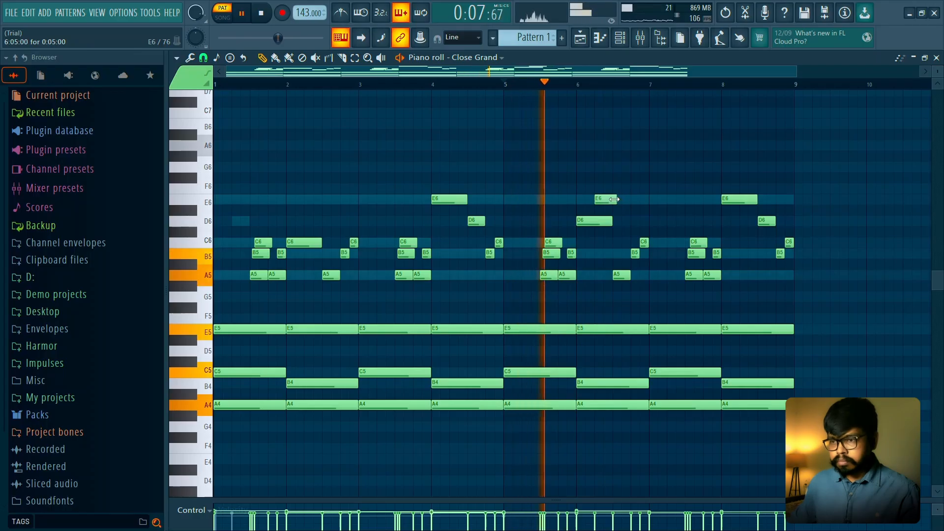
left_click_drag(621, 273, 622, 186)
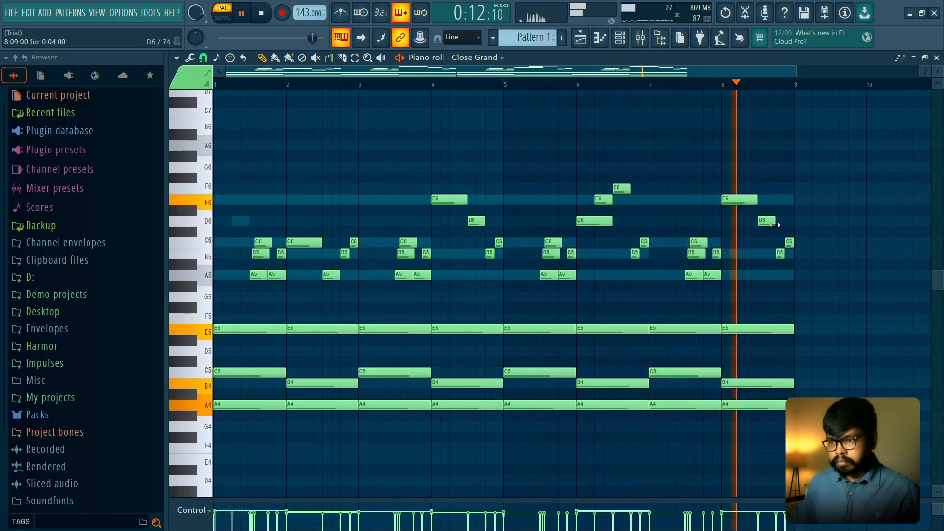
key("space")
- Paste the Close Grand notes into the Harpo channel and audition that channel in solo
scroll(240, 85, "down", 2)
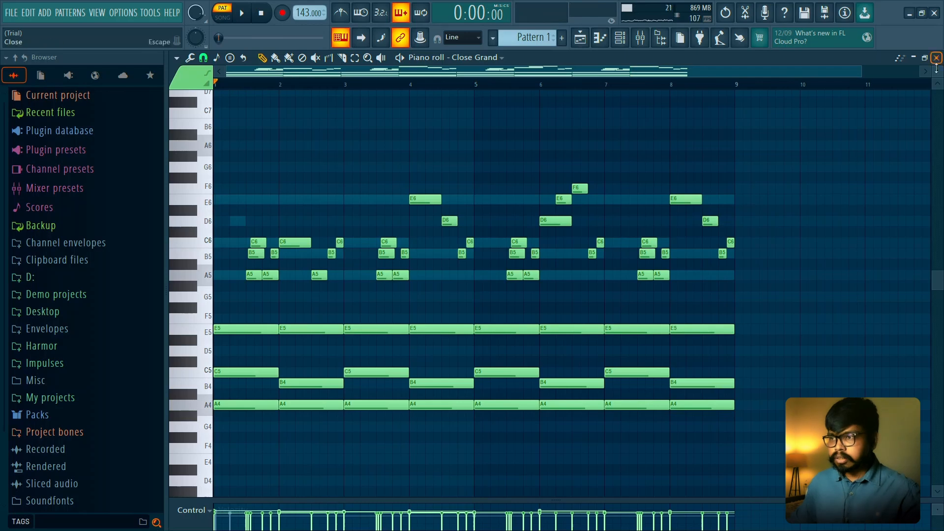
left_click(936, 59)
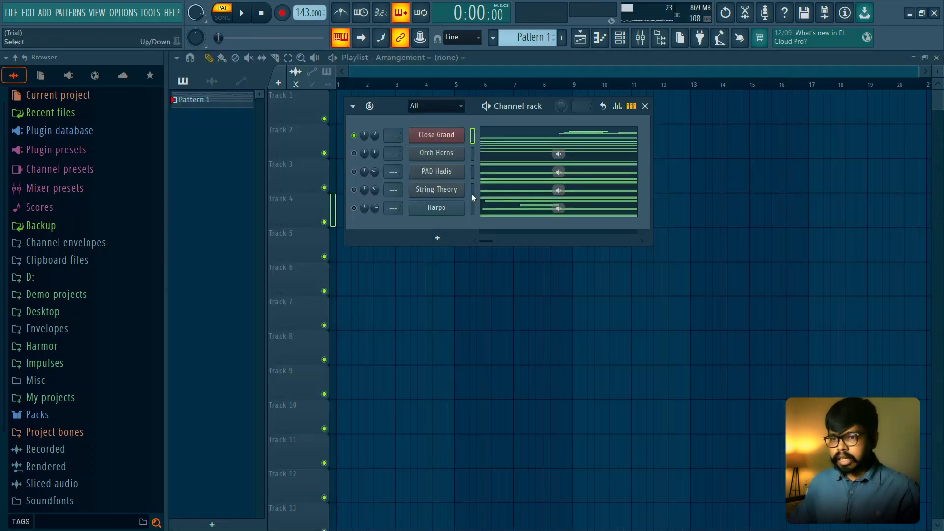
key("ctrl+v")
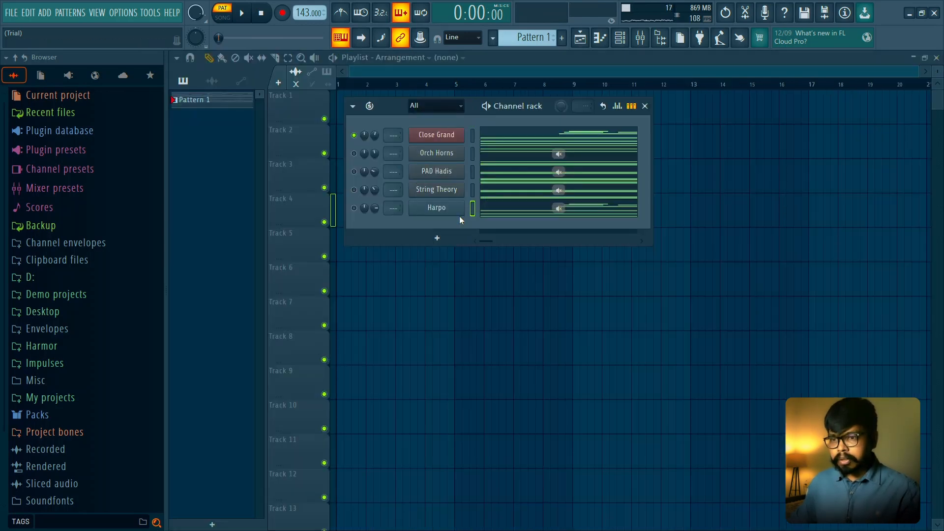
right_click(354, 208)
key("space")
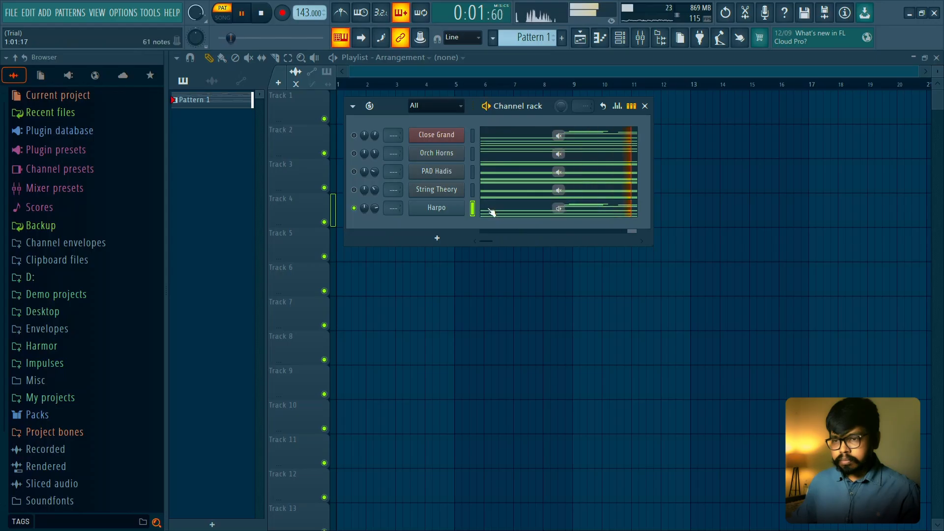
key("space")
- Open the Harpo channel's Sytrus instrument and load the Sync Lead preset from the X Nucleon presets
left_click(457, 206)
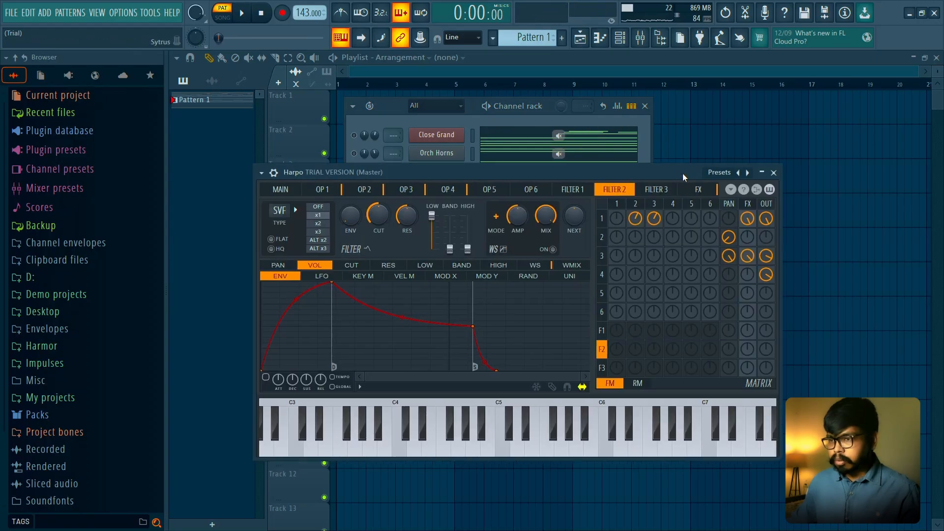
left_click_drag(680, 181, 683, 173)
left_click(719, 173)
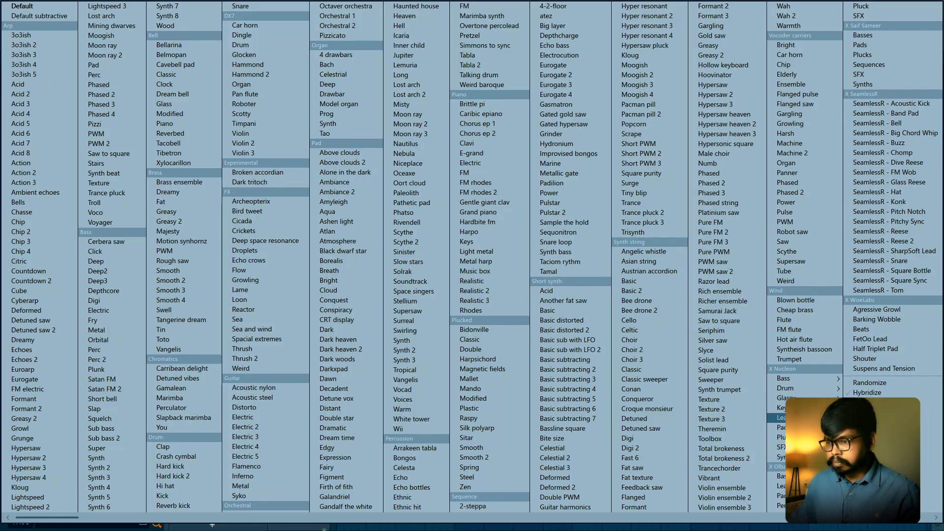
left_click(806, 417)
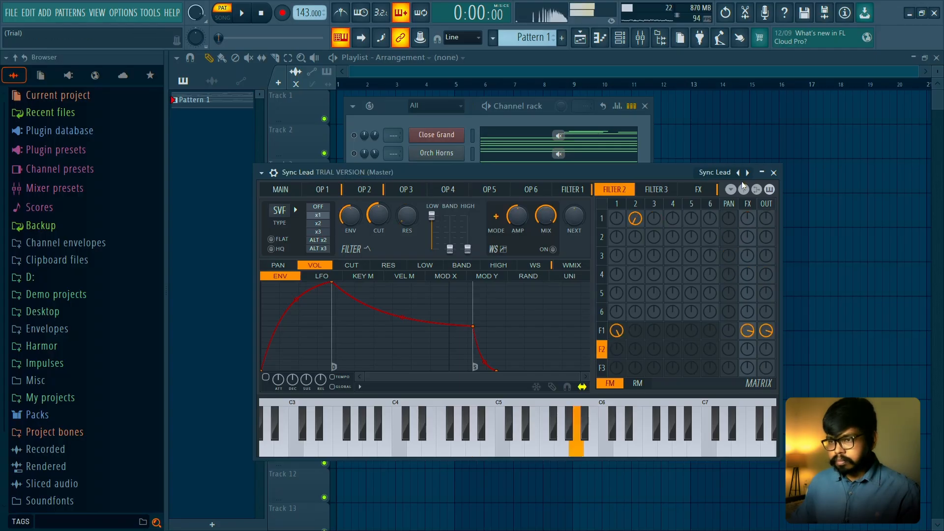
- Load Psynchosolo from the X Saif Sameer synth presets, browse on to TX81z Brass Section and play the pattern with it
left_click(724, 178)
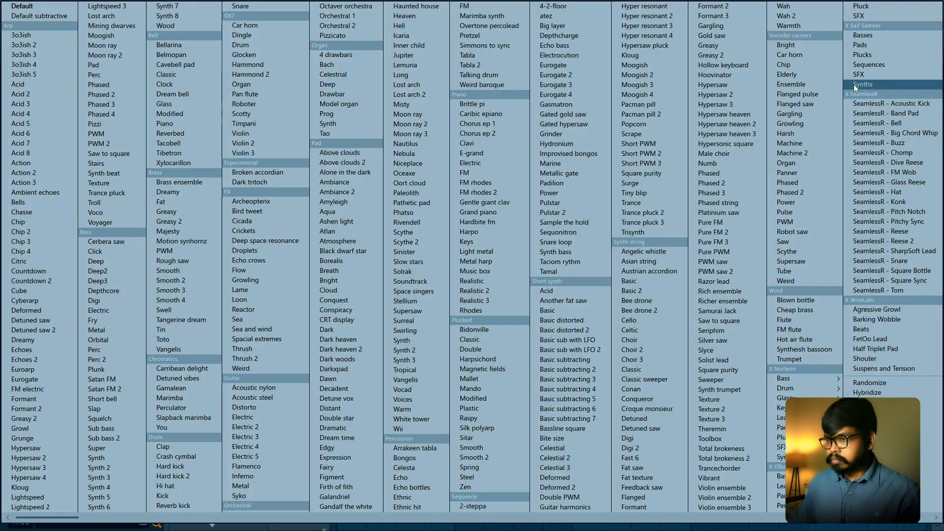
mouse_move(866, 47)
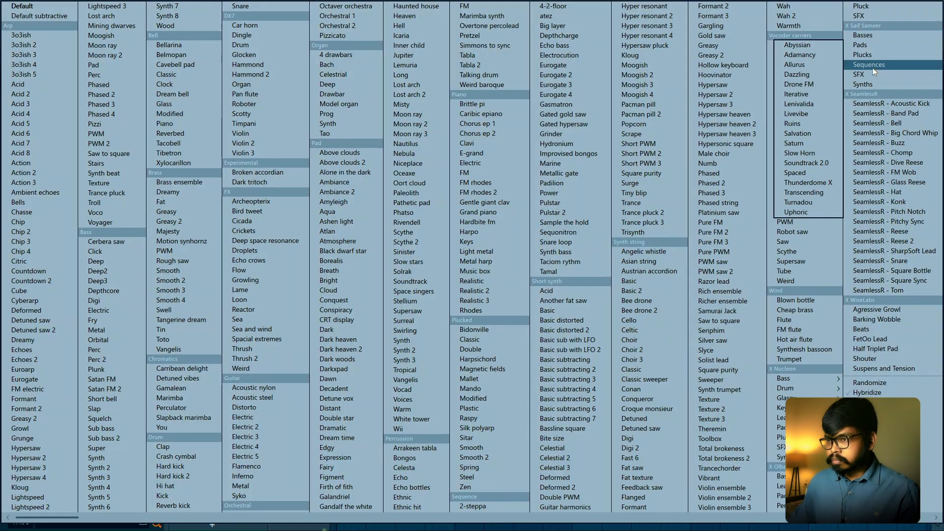
mouse_move(870, 84)
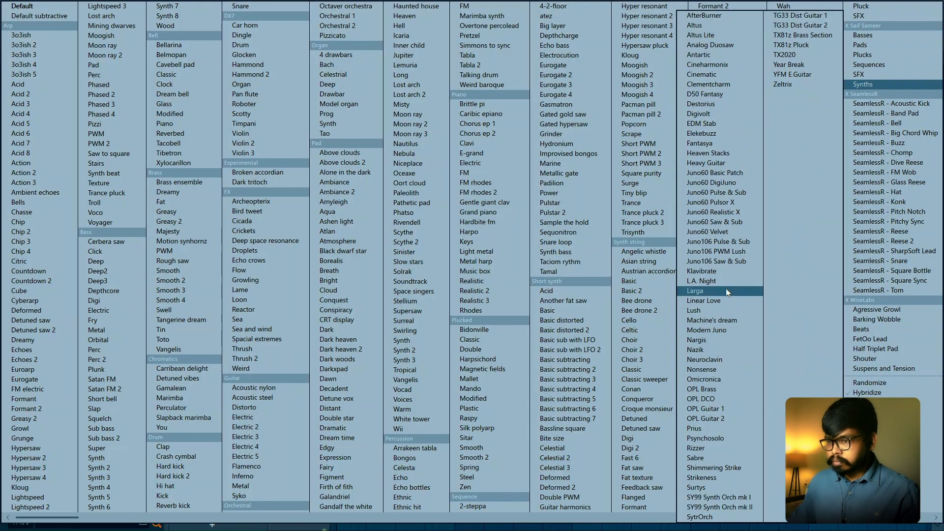
left_click(722, 437)
left_click(746, 173)
left_click(746, 173)
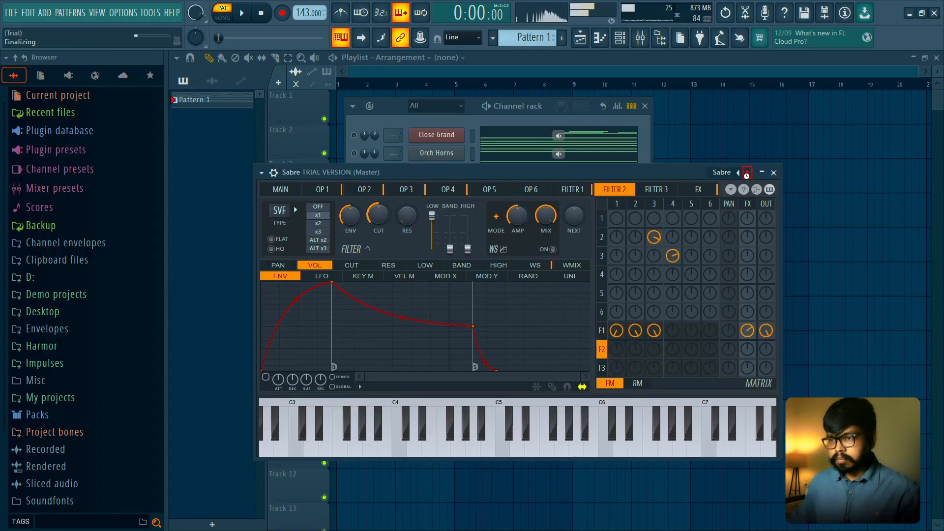
left_click(746, 173)
left_click(747, 173)
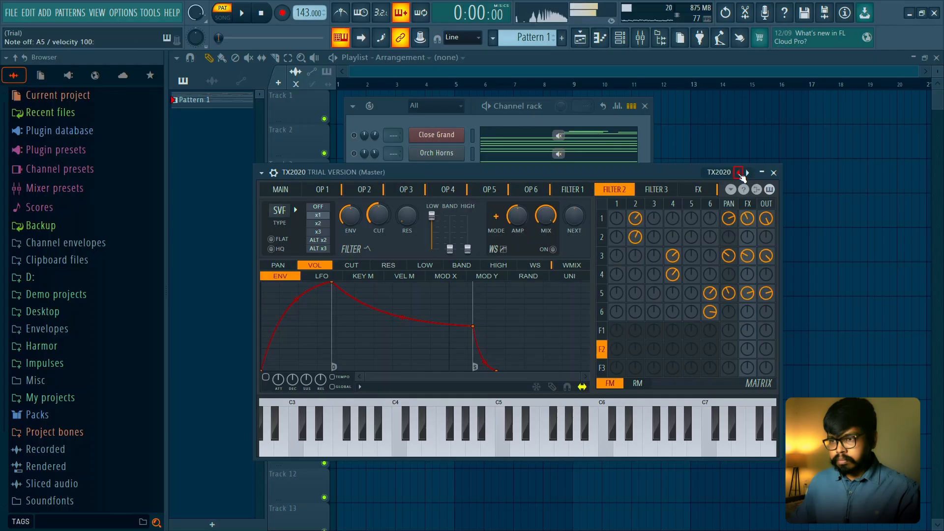
left_click(739, 173)
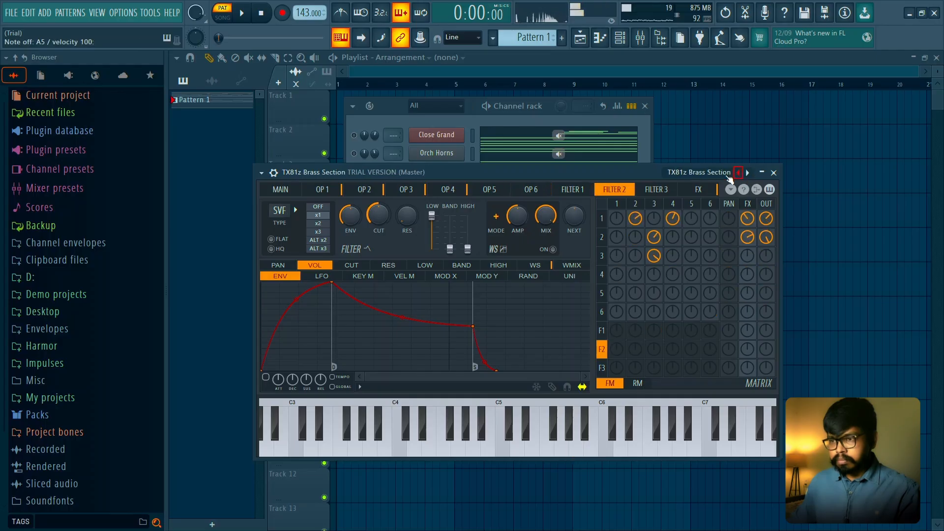
key("space")
left_click(434, 115)
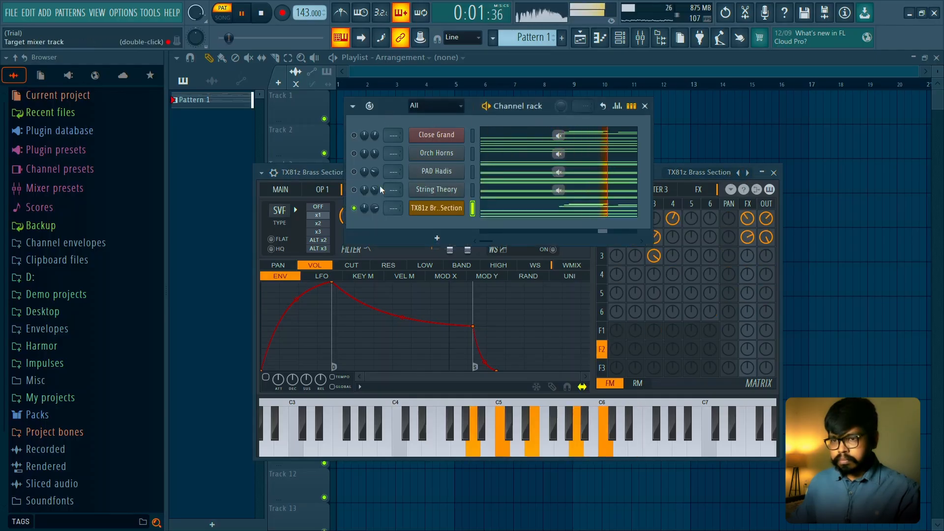
- Load Altus Lite from the X Saif Sameer synth presets in Sytrus and browse forward to the Cinematic preset
left_click(327, 174)
left_click(715, 173)
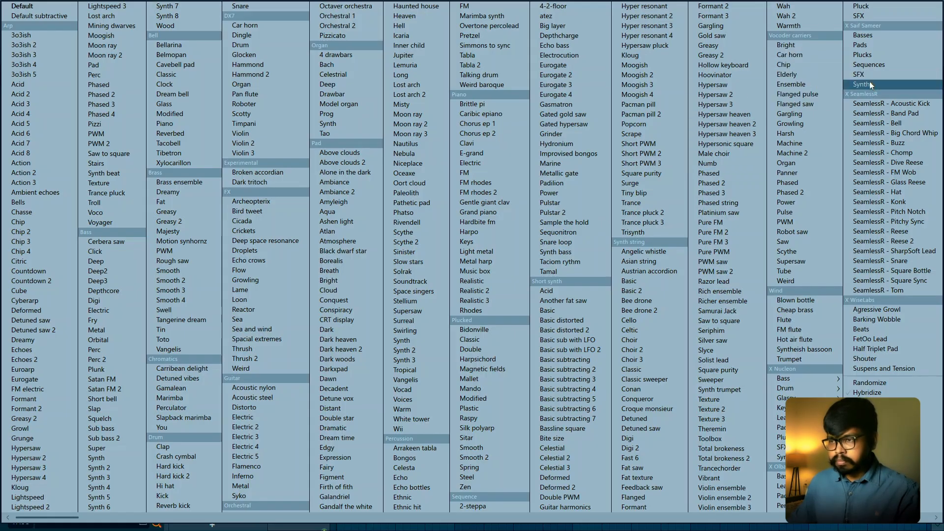
mouse_move(869, 82)
left_click(721, 35)
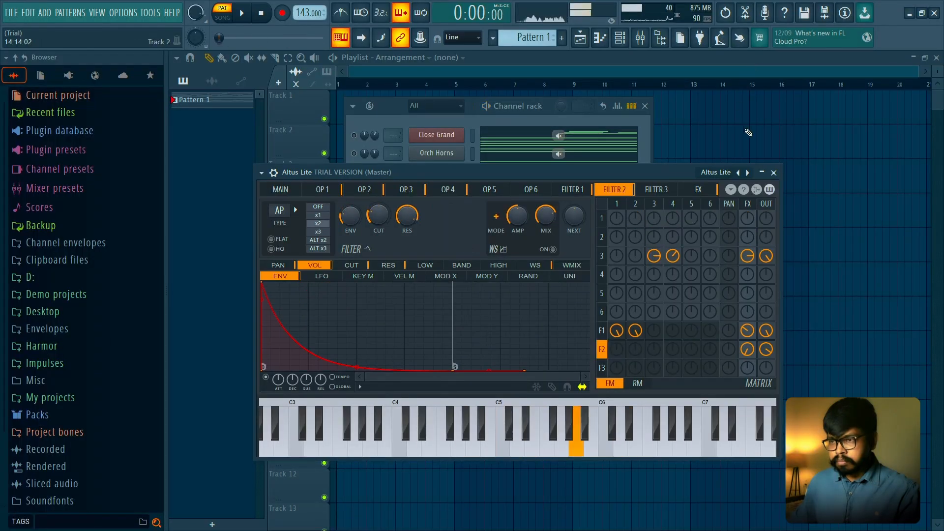
left_click(747, 172)
left_click(747, 173)
left_click(747, 173)
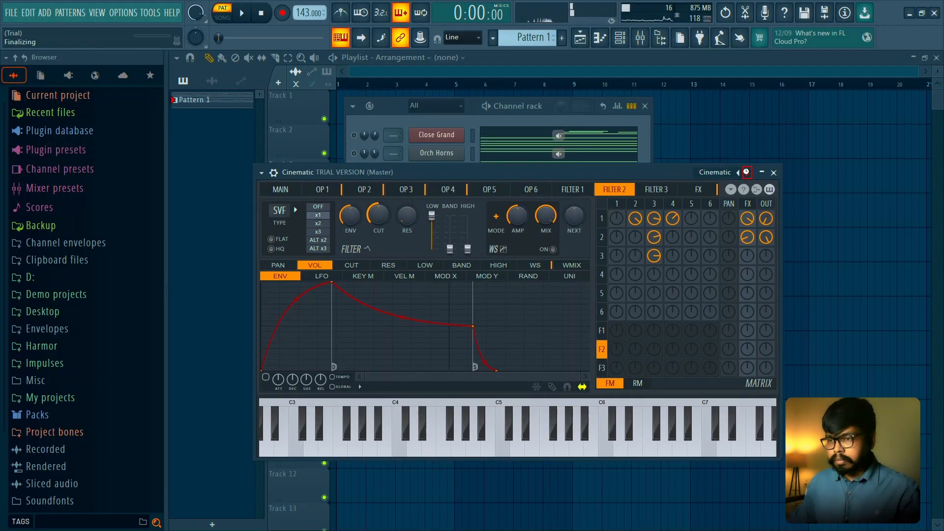
- Browse the Sytrus presets onward past Destorius to Digivolt and close the instrument window
left_click(746, 173)
left_click(748, 174)
left_click(746, 173)
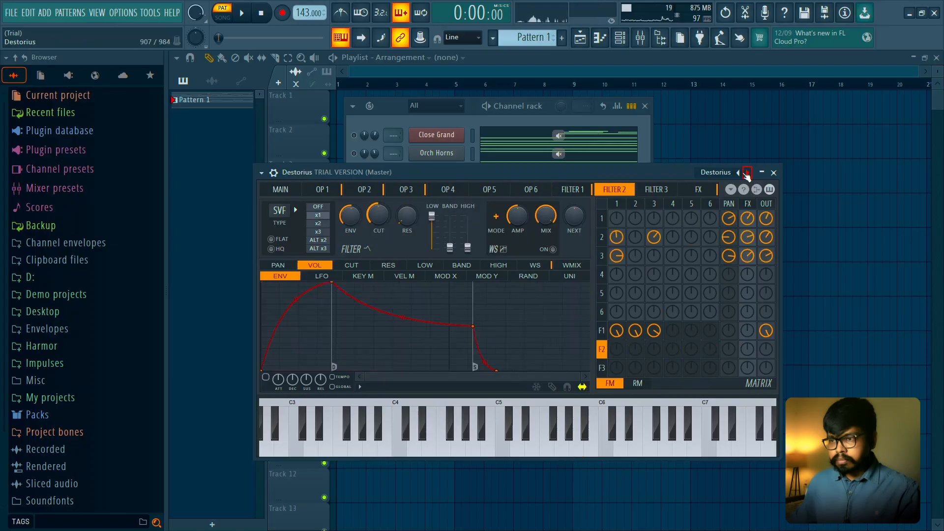
left_click(747, 173)
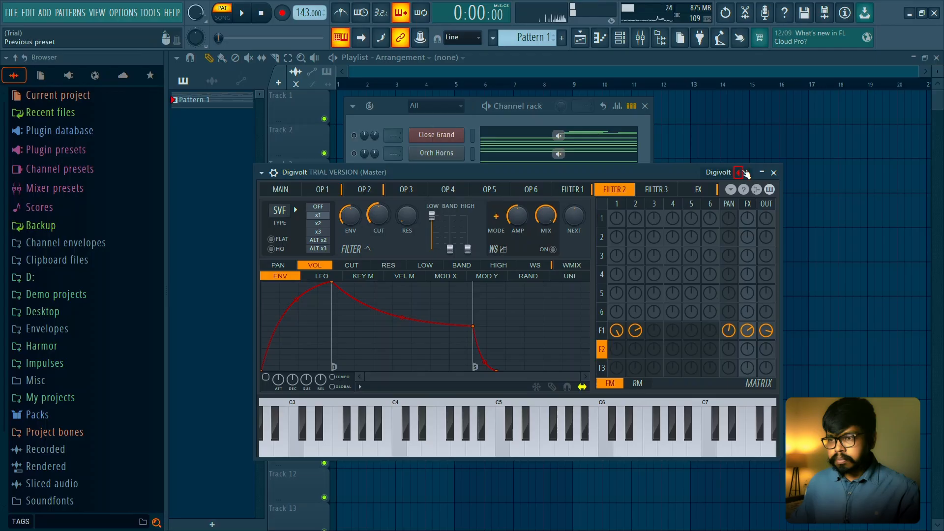
left_click(747, 172)
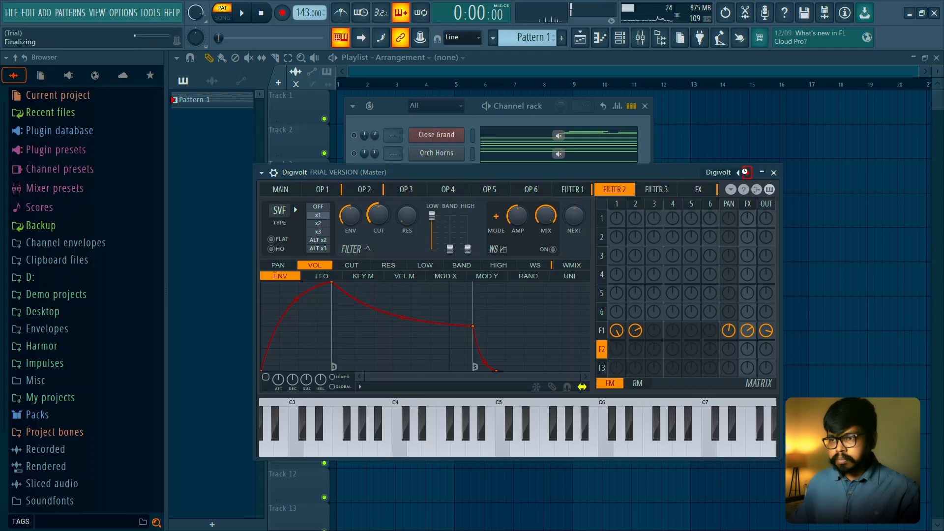
left_click(747, 173)
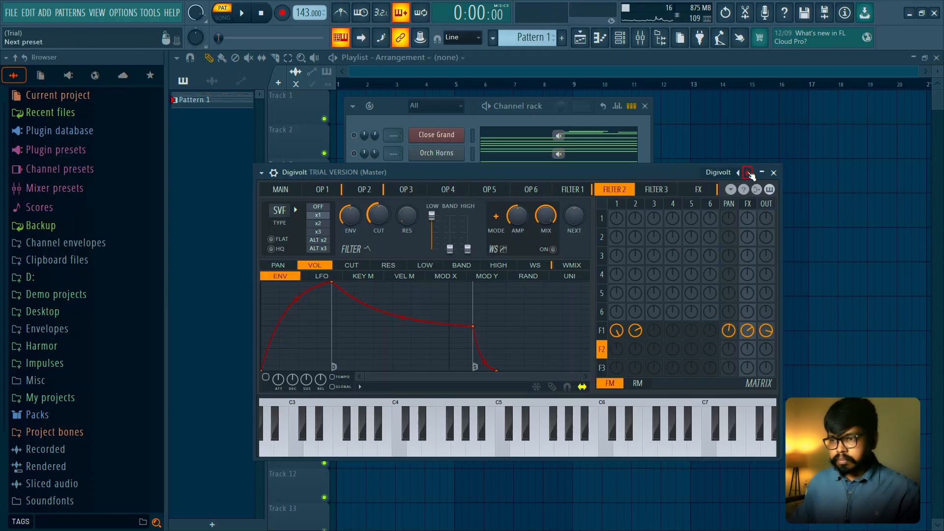
left_click(774, 173)
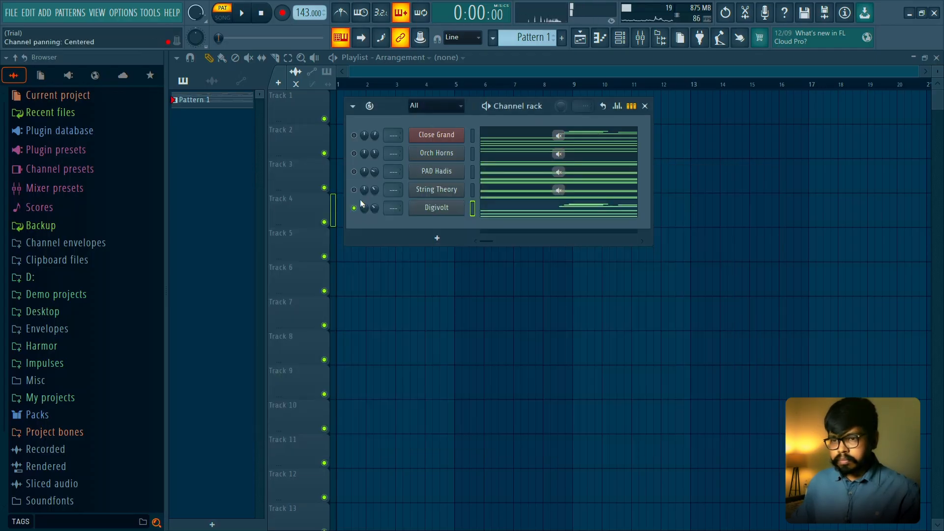
- Strum the chord notes across all eight bars of the Digivolt channel by staggering their start times, and audition the strummed pattern
left_click(495, 210)
key("space")
left_click_drag(700, 259, 215, 441)
key("alt+s")
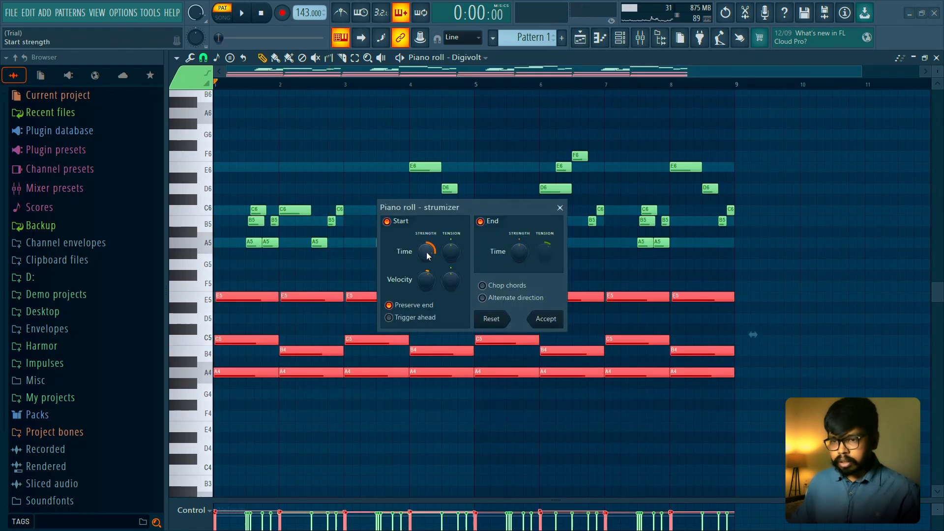
key("space")
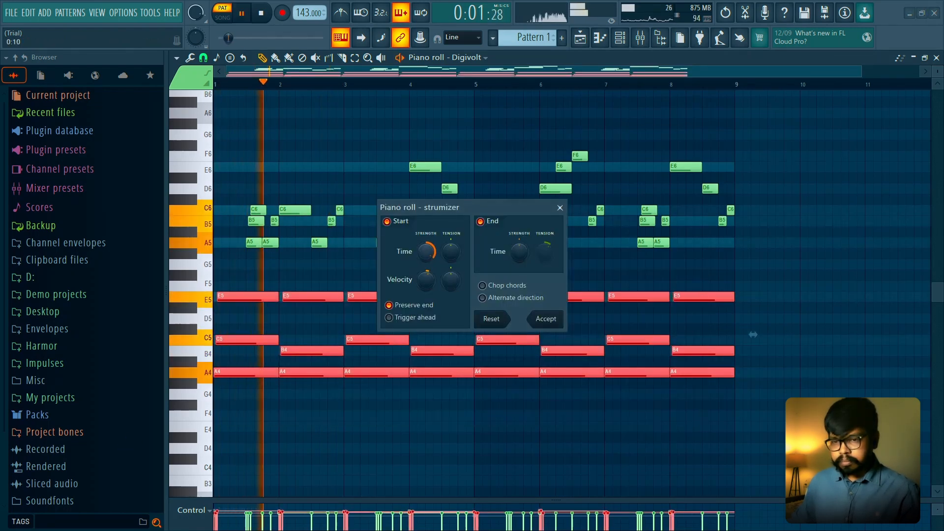
left_click(543, 319)
key("space")
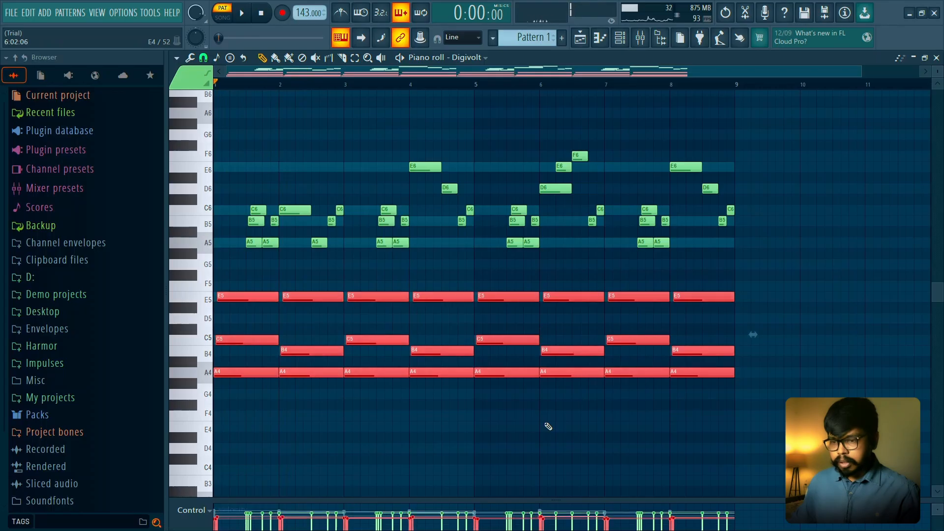
key("ctrl+d")
key("space")
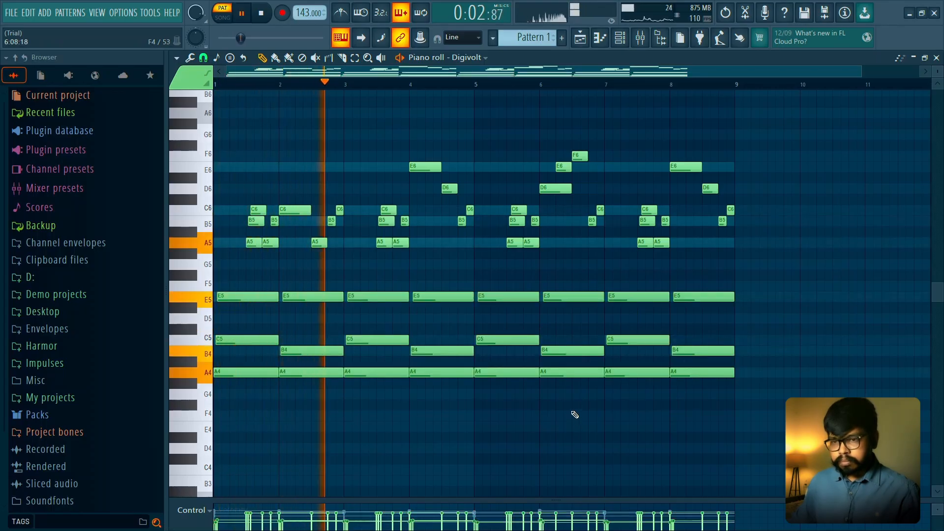
- Play all channels together, lower the Digivolt channel's volume slightly, and toggle its solo to compare
left_click(936, 57)
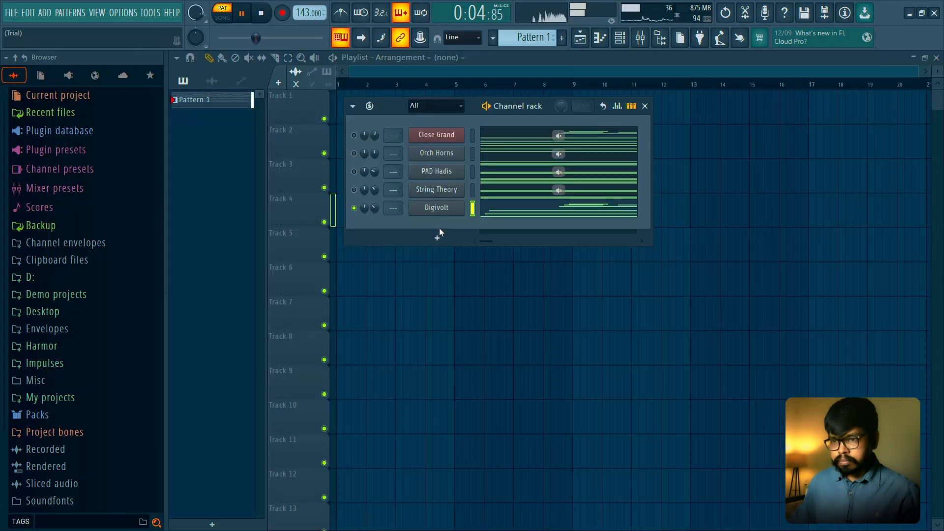
right_click(354, 208)
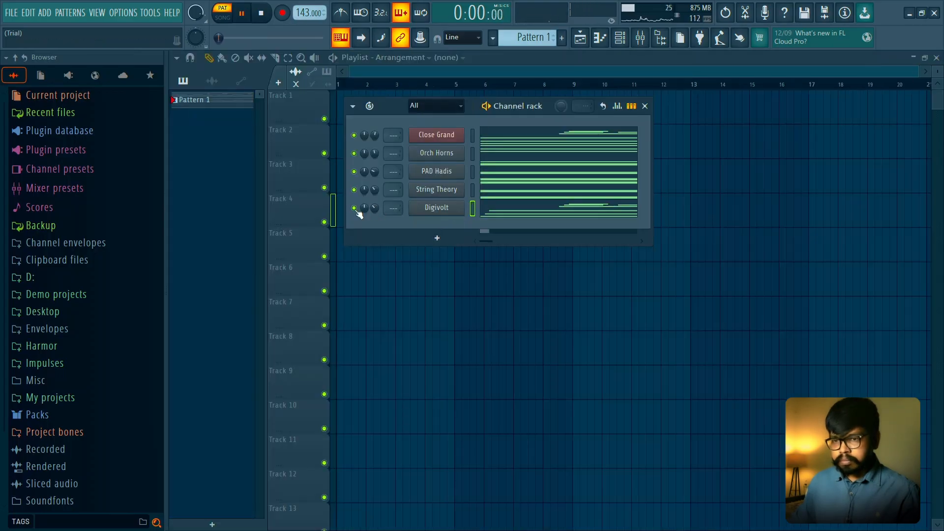
left_click_drag(376, 210, 376, 212)
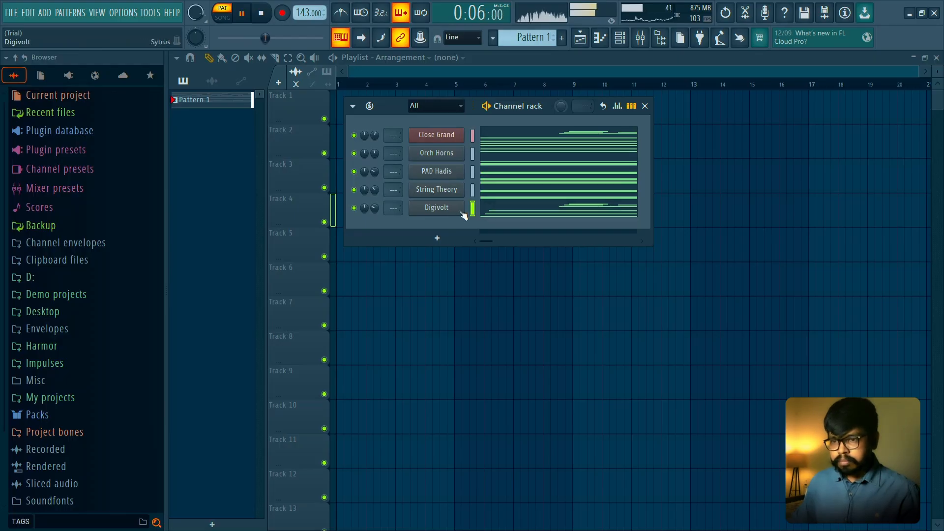
right_click(354, 208)
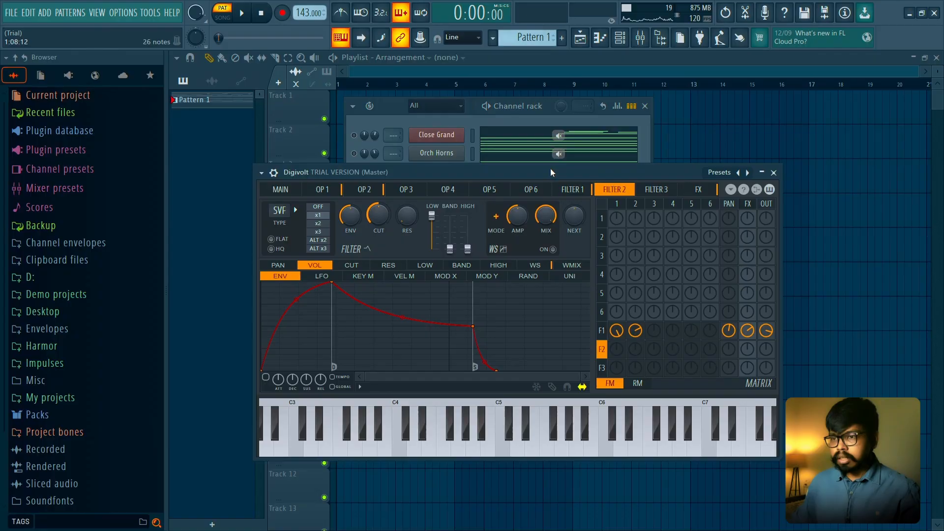
- Load Angelic whistle from the Sytrus Synth string presets, advance to Asian string and play the pattern with it
left_click_drag(550, 168, 541, 140)
left_click(709, 145)
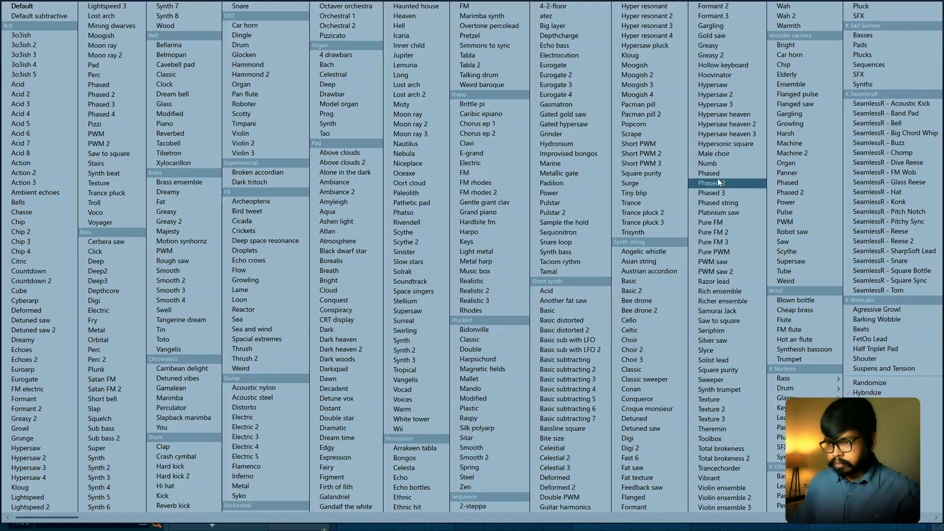
left_click(656, 249)
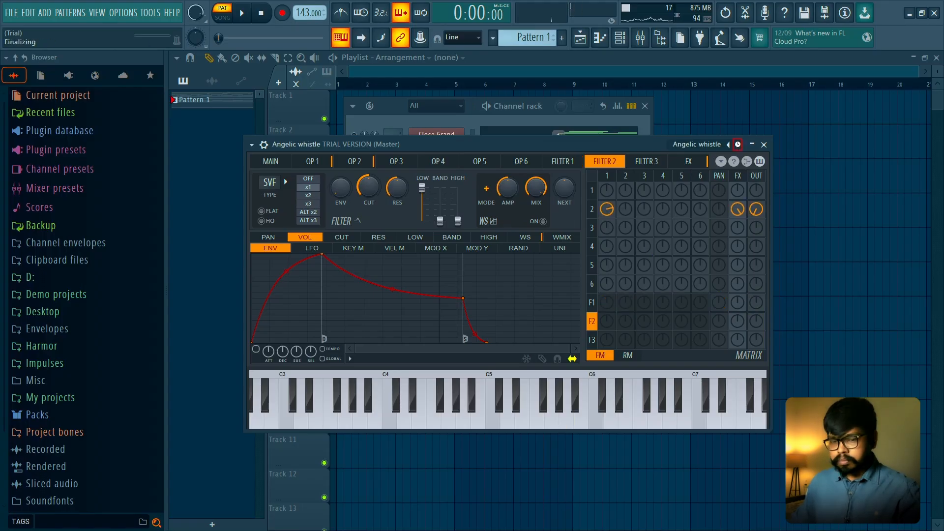
left_click(738, 144)
key("space")
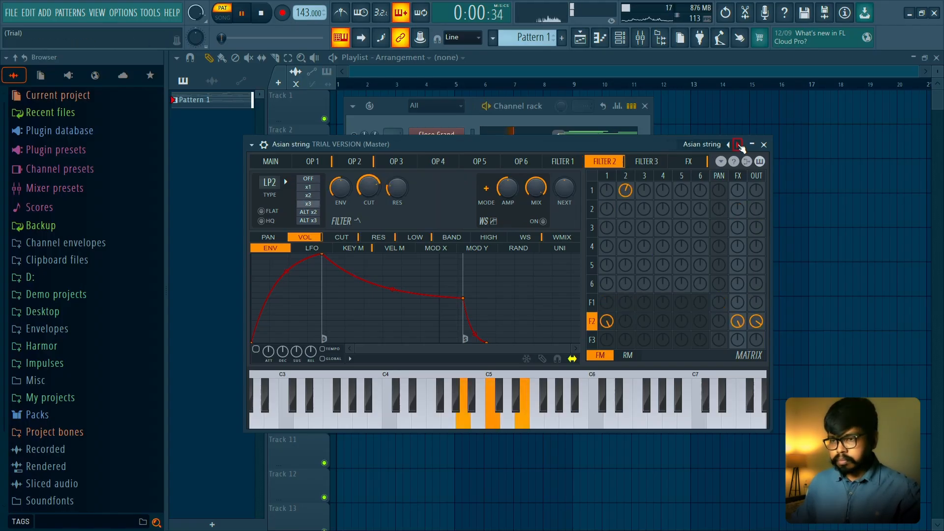
left_click(440, 113)
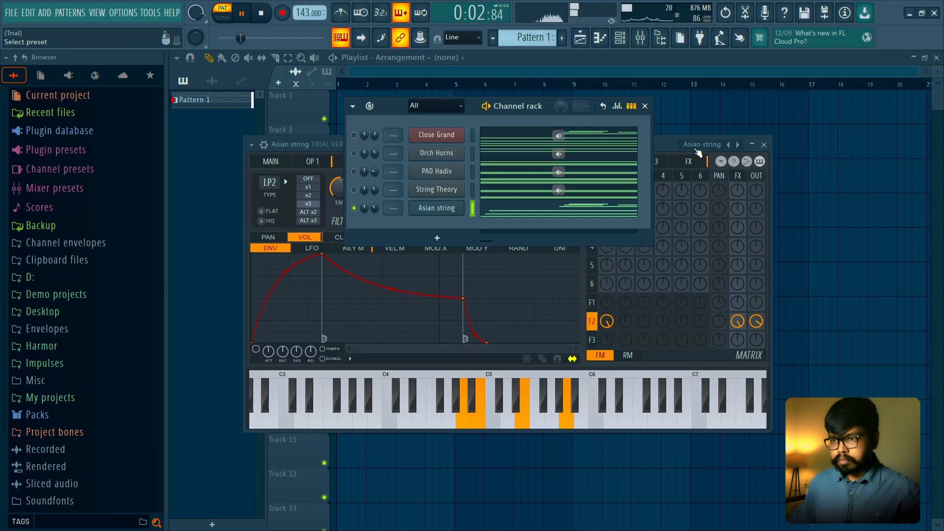
- Browse on past Austrian accordion to the Basic preset, audition it and close the instrument window
left_click(737, 144)
key("space")
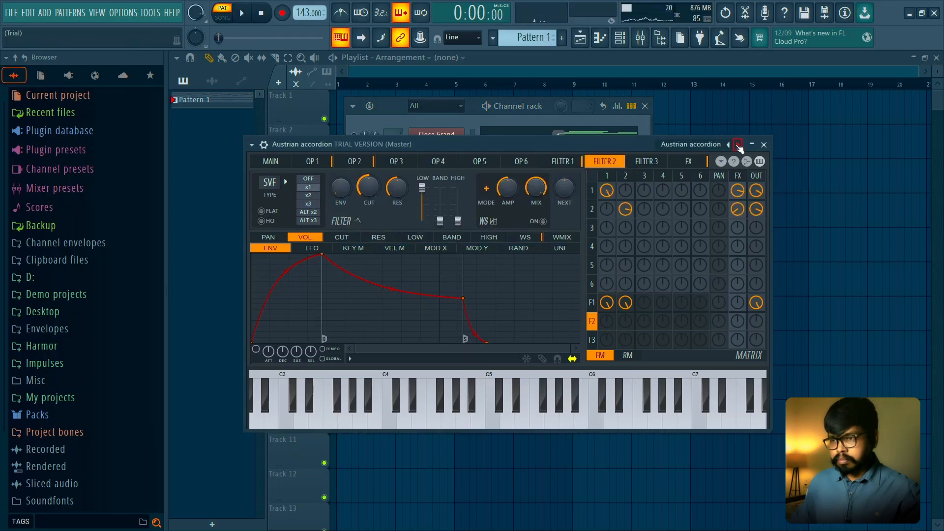
left_click(738, 144)
key("space")
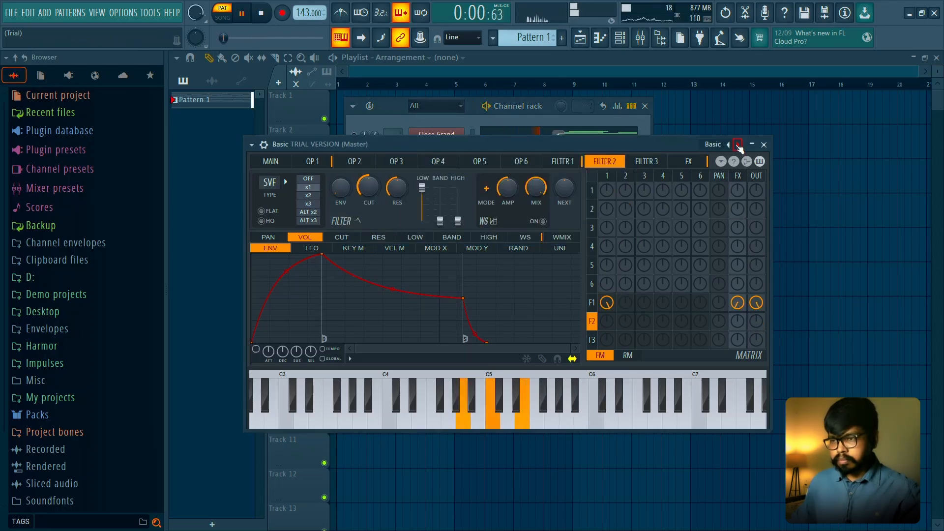
key("space")
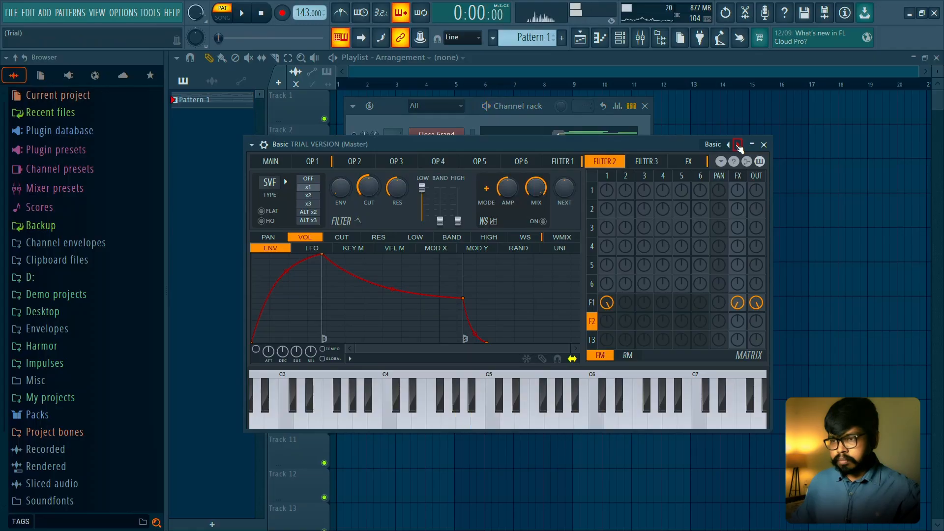
left_click(764, 145)
- Add a Sakura channel and paste the copied notes into it
left_click(436, 238)
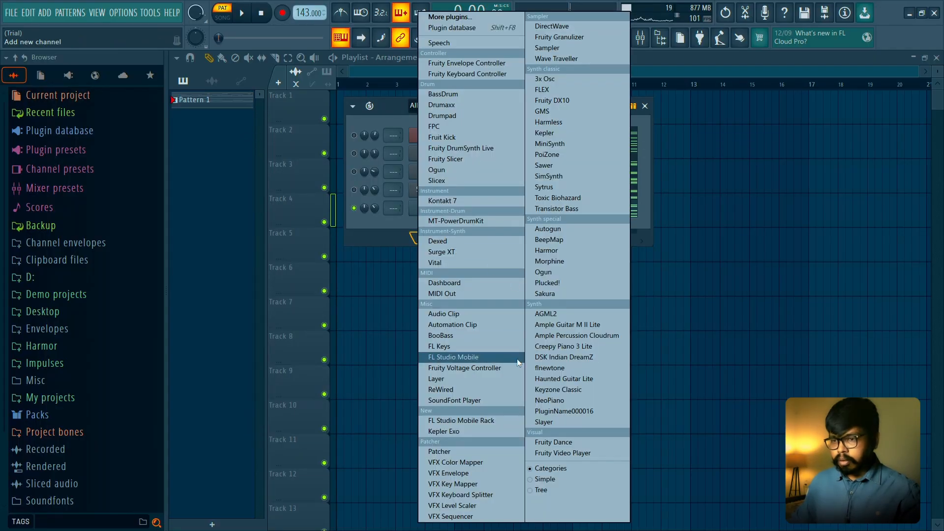
left_click(559, 301)
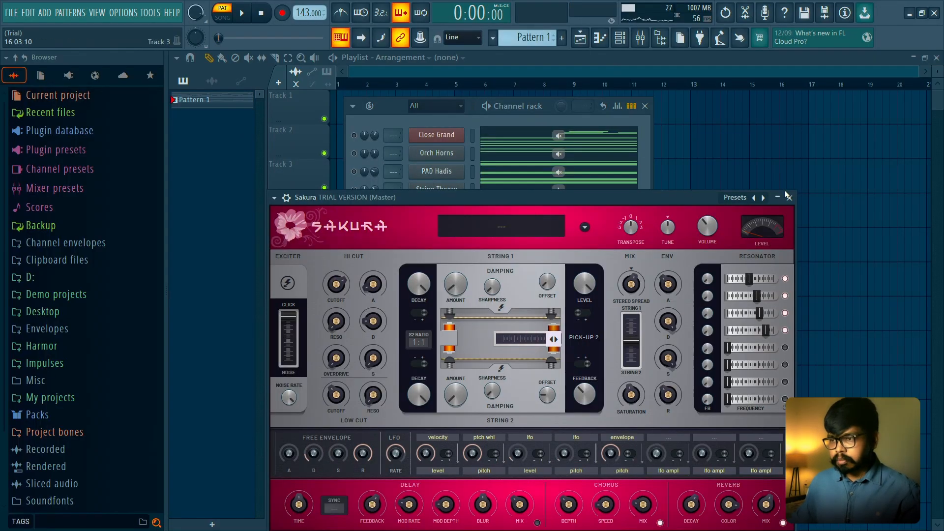
left_click(790, 197)
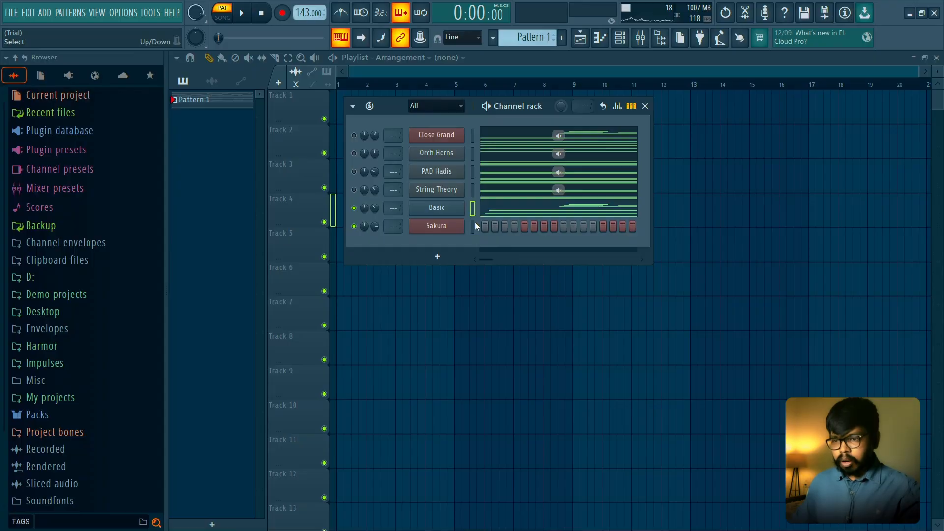
key("ctrl+v")
- Mute the Basic channel, play Sakura on its own and lower the Sakura channel's volume
left_click(354, 209)
key("space")
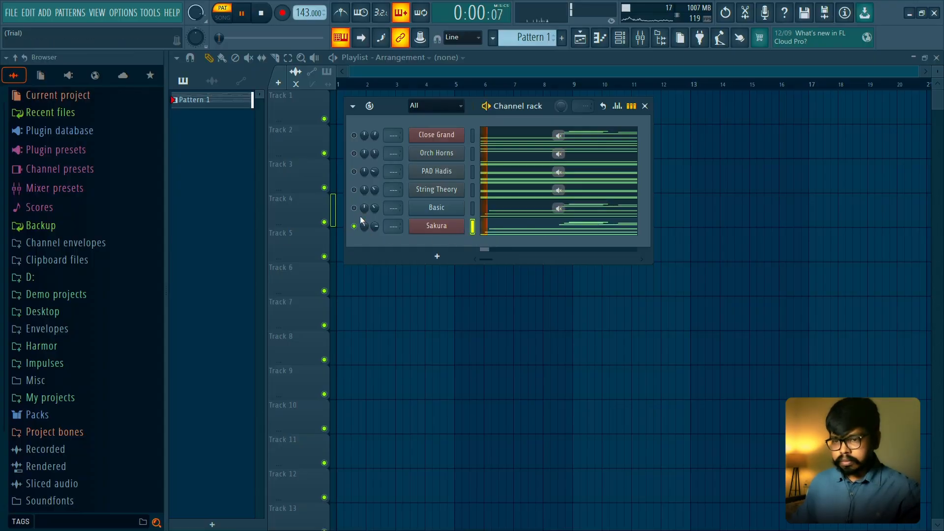
left_click_drag(375, 227, 375, 237)
key("space")
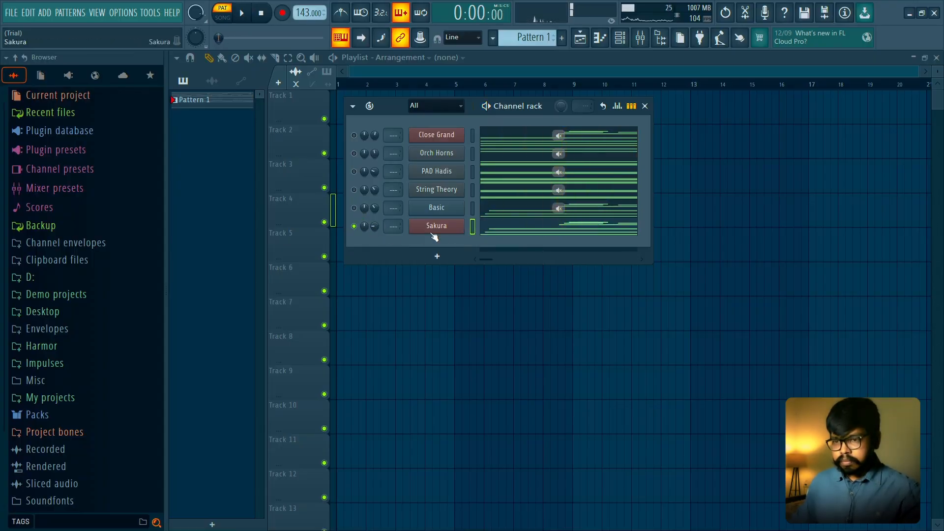
- Load STR Bring the Funk FG from Sakura's String presets and browse on through STR Campfire Guitar FG to STR Cello FG, auditioning them
left_click(436, 226)
left_click_drag(552, 207, 567, 143)
left_click(747, 140)
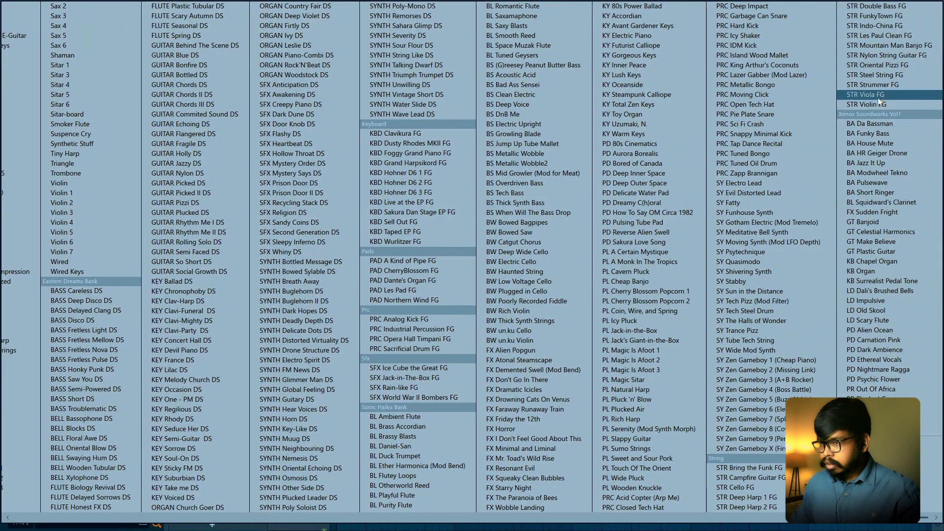
left_click(774, 470)
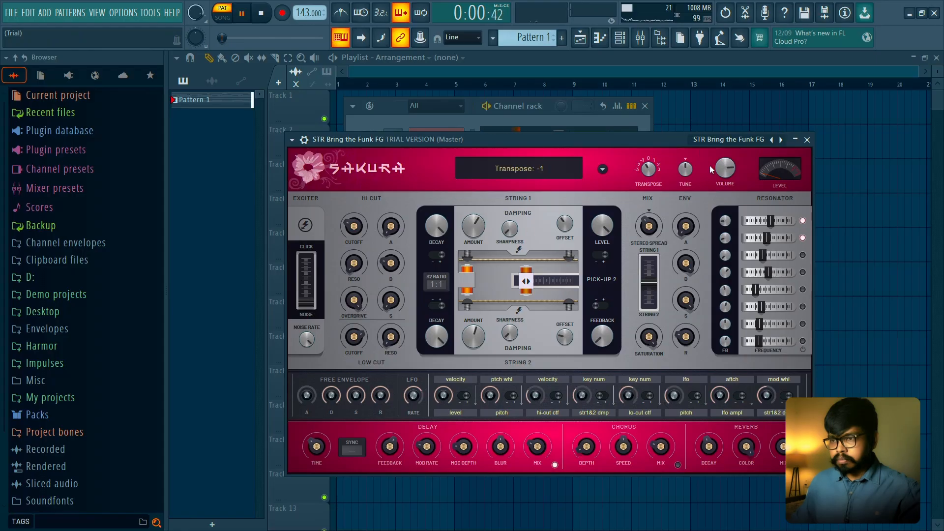
left_click(781, 140)
key("space")
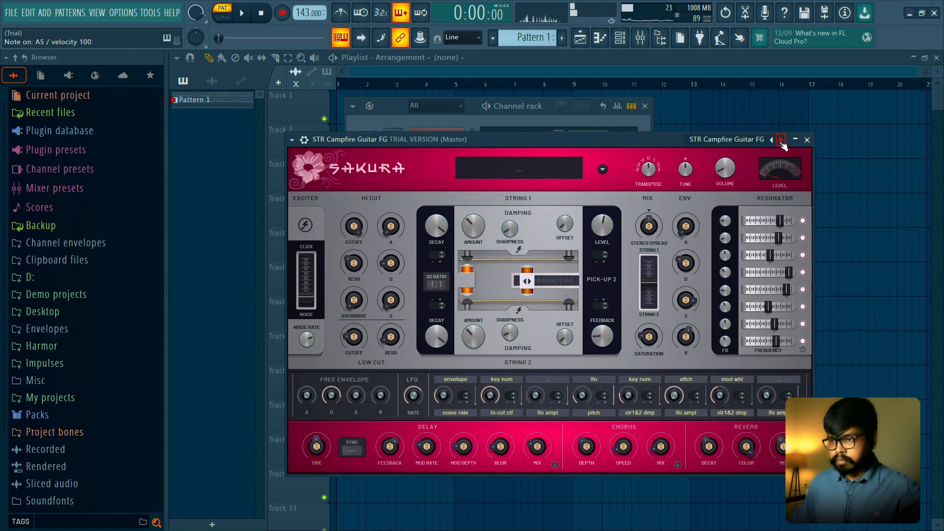
key("space")
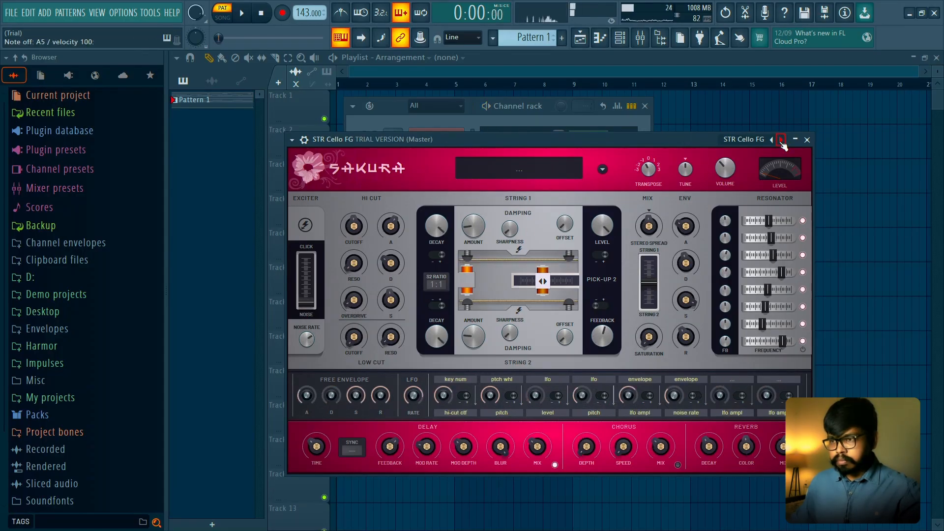
- Browse Sakura's String presets past STR FunkyTown FG and STR Mountain Man Banjo FG to STR Oriental Pizzi FG, auditioning them with the pattern
left_click(781, 140)
left_click(781, 140)
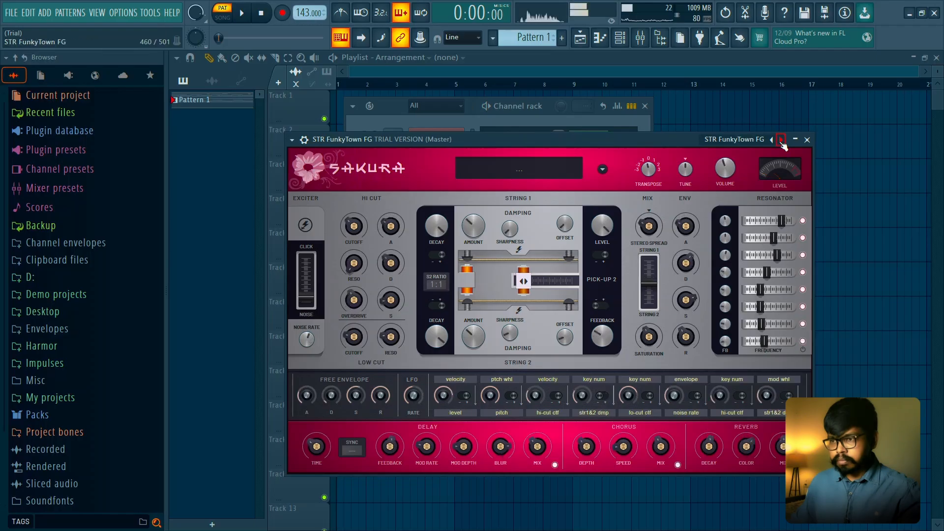
left_click(780, 141)
left_click(781, 141)
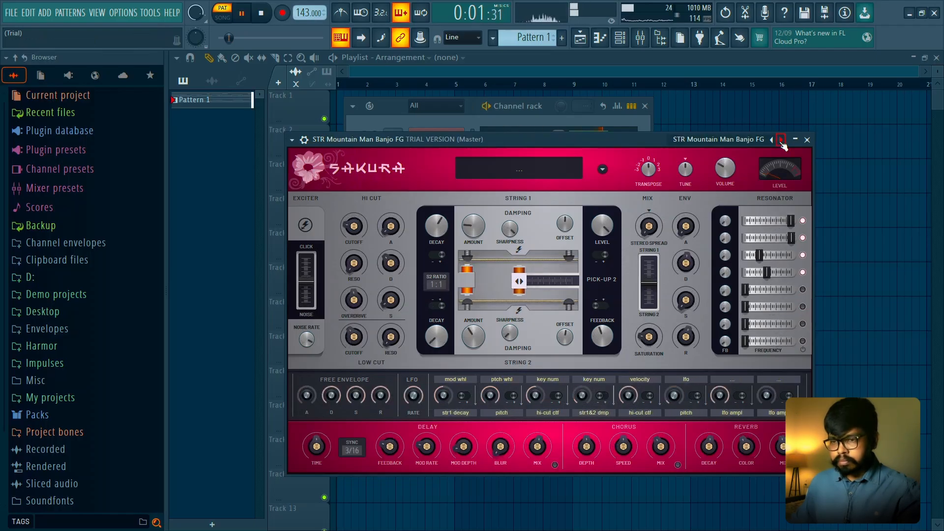
left_click(781, 140)
left_click(782, 141)
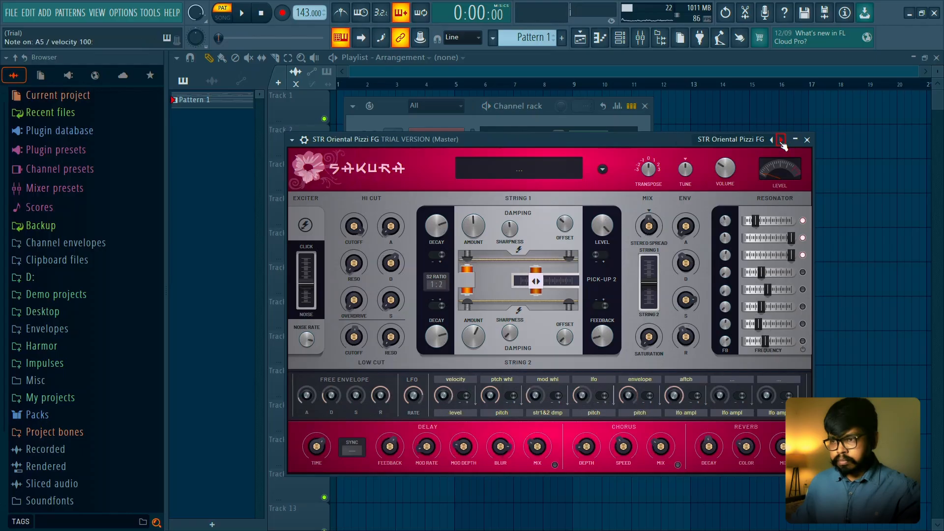
- Step through Sakura's String presets from STR Oriental Pizzi FG to STR Steel String FG and audition it with the pattern
left_click(781, 140)
left_click(781, 141)
left_click(782, 141)
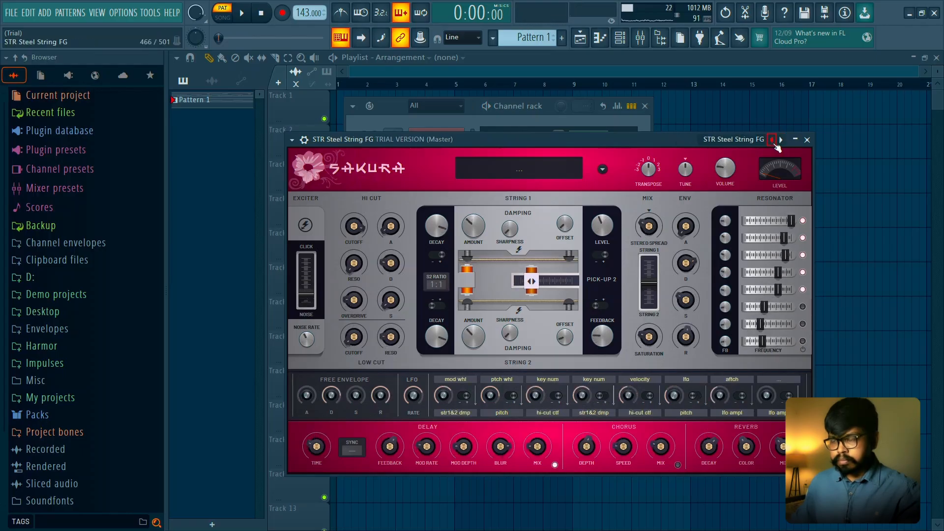
key("space")
left_click(806, 140)
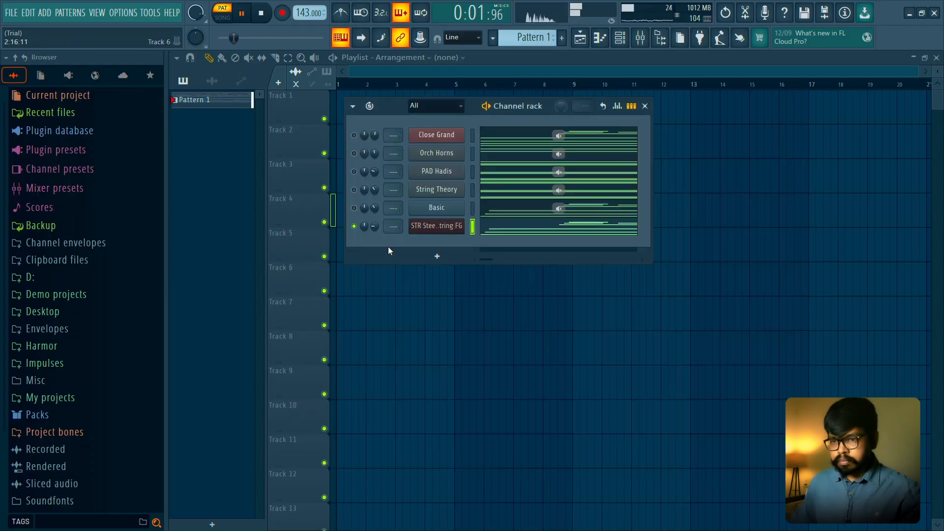
- Open the Sakura channel's notes in the Piano roll and select all chord notes from A4 to E5
left_click(489, 228)
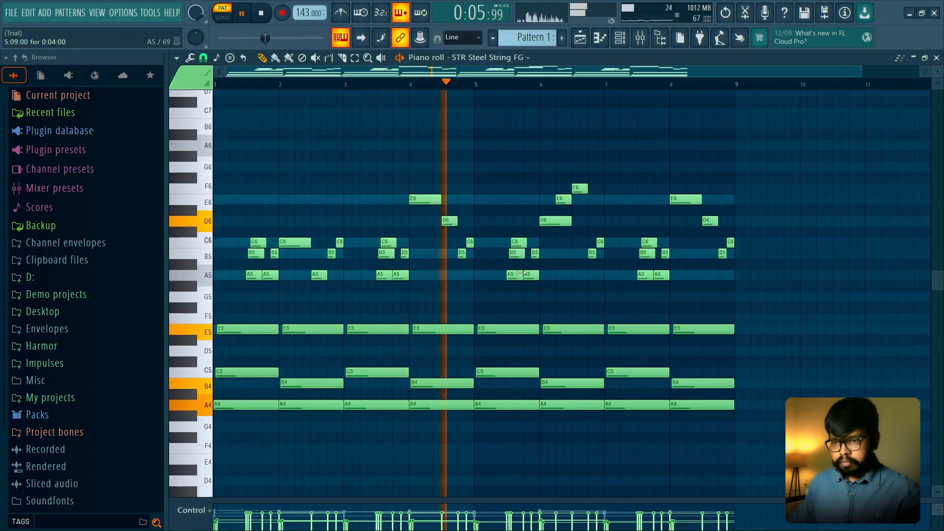
key("space")
left_click_drag(760, 317, 197, 460)
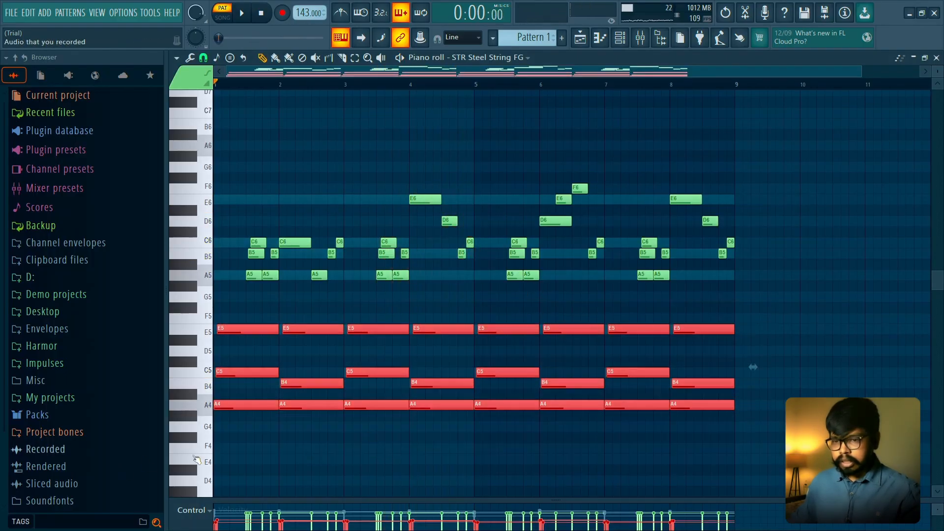
- Try deleting the selected chord notes, play the melody alone and undo the deletion
key("Delete")
key("space")
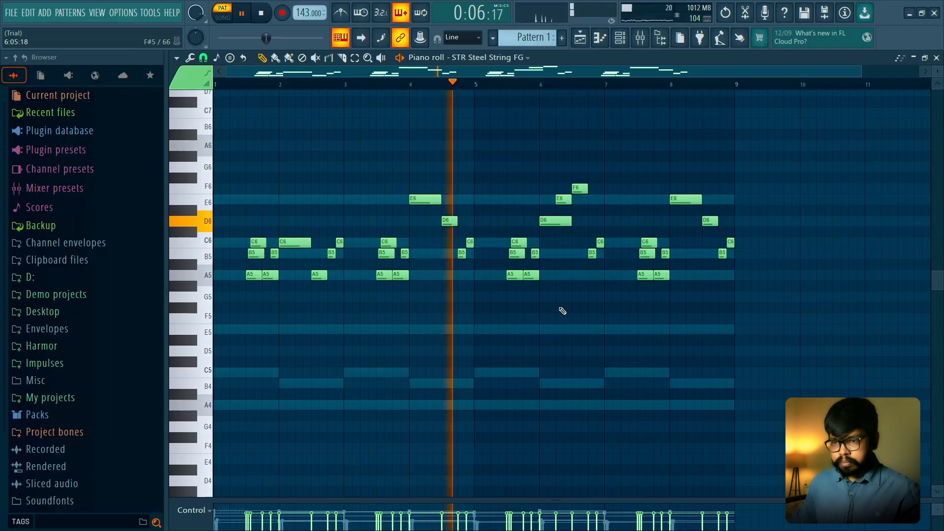
key("ctrl+z")
key("space")
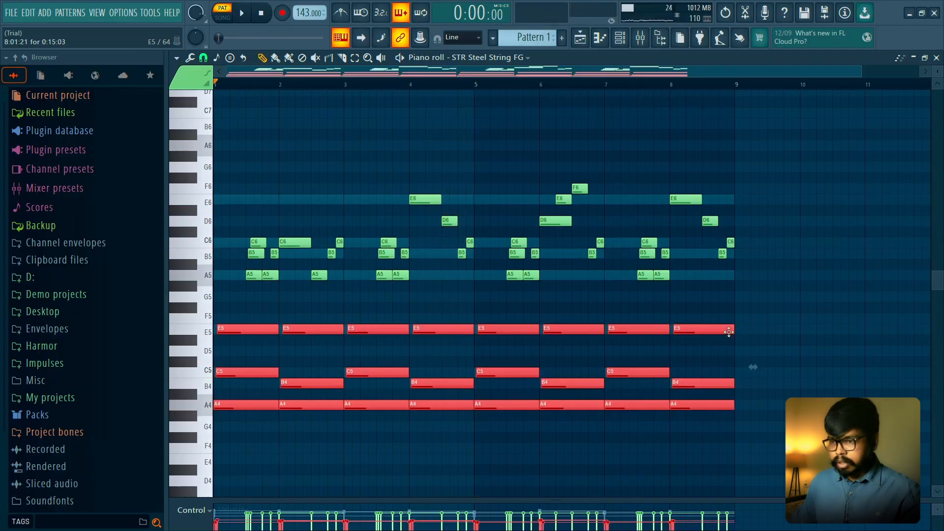
- Shorten all eight selected chords to half a bar each and play the pattern
left_click_drag(733, 331, 678, 334)
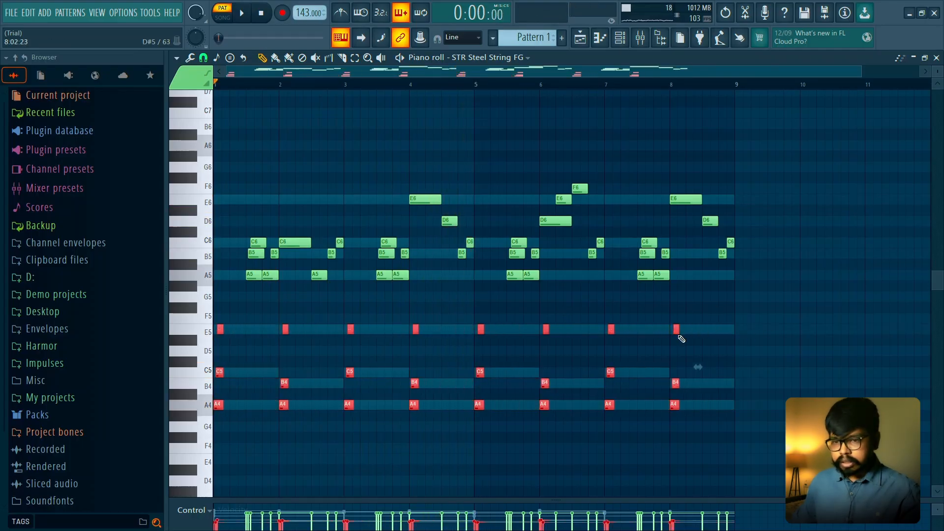
key("space")
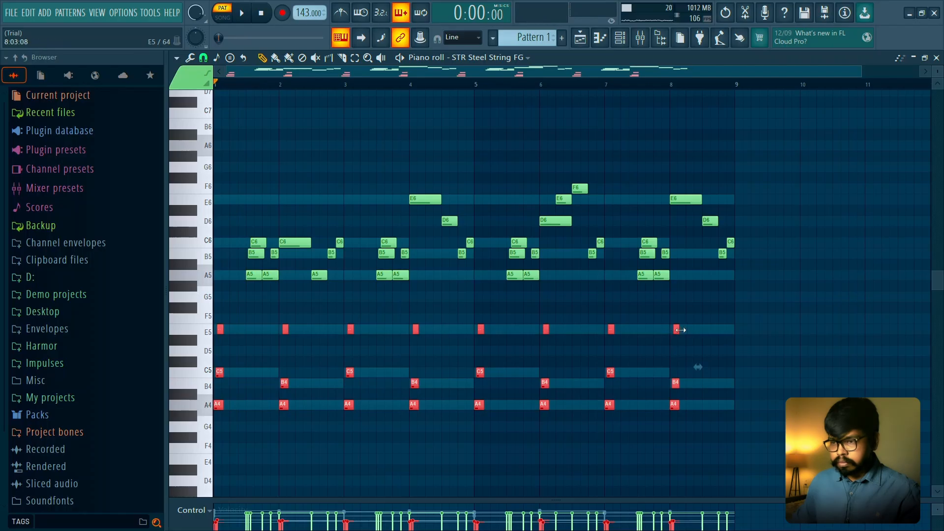
left_click_drag(681, 330, 702, 332)
key("space")
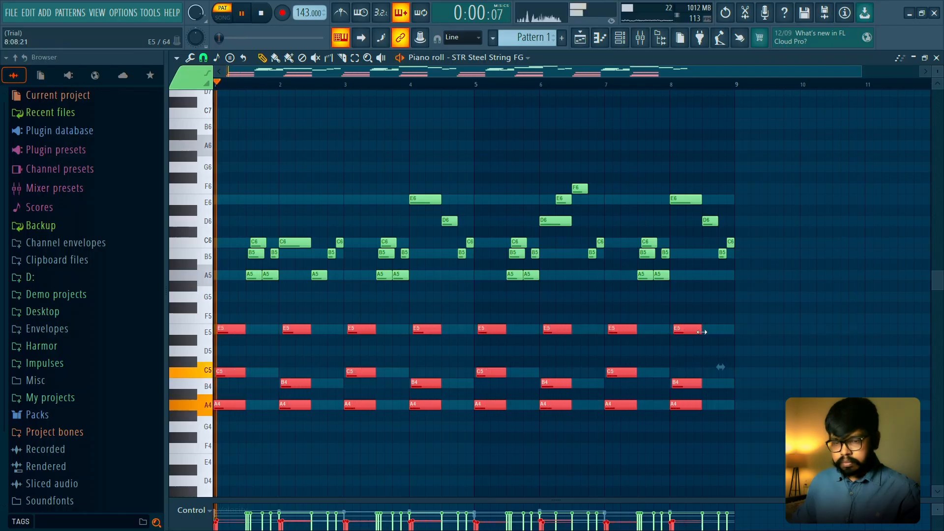
- Delete the chord in bar 2, extend the bar 1 chord to the middle of bar 2 and play the pattern
left_click(377, 314)
right_click(303, 330)
right_click(302, 383)
right_click(303, 404)
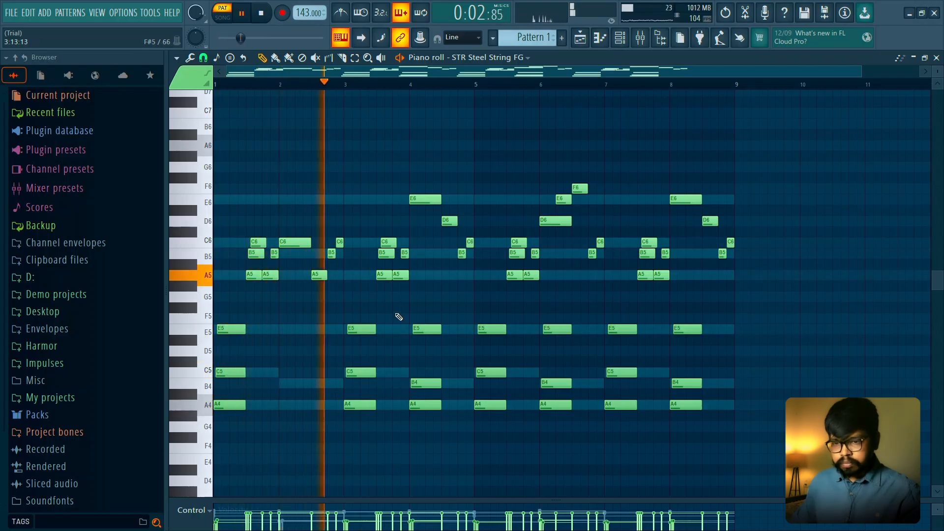
left_click_drag(297, 312, 311, 406)
key("space")
key("space")
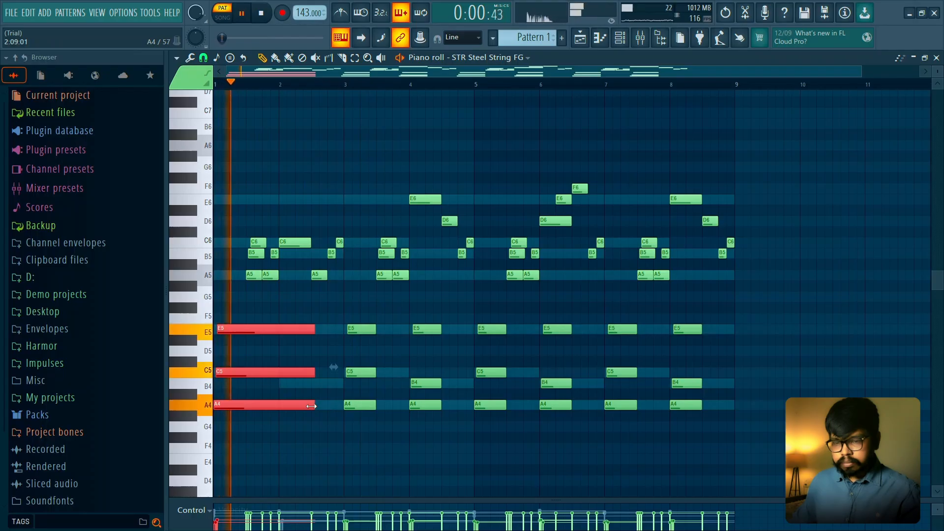
left_click(328, 312, "ctrl")
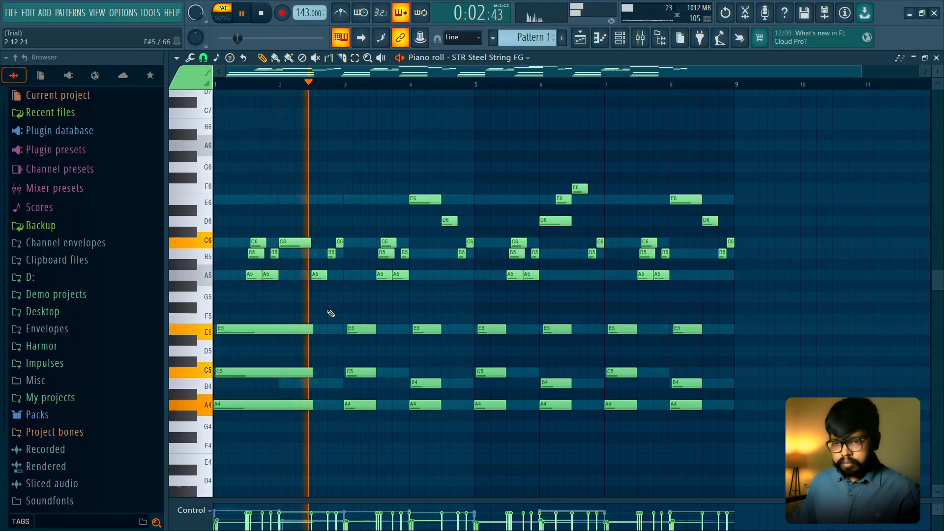
- Delete the chord in bar 4 and extend the bar 3 chord to the middle of bar 4
right_click(428, 329)
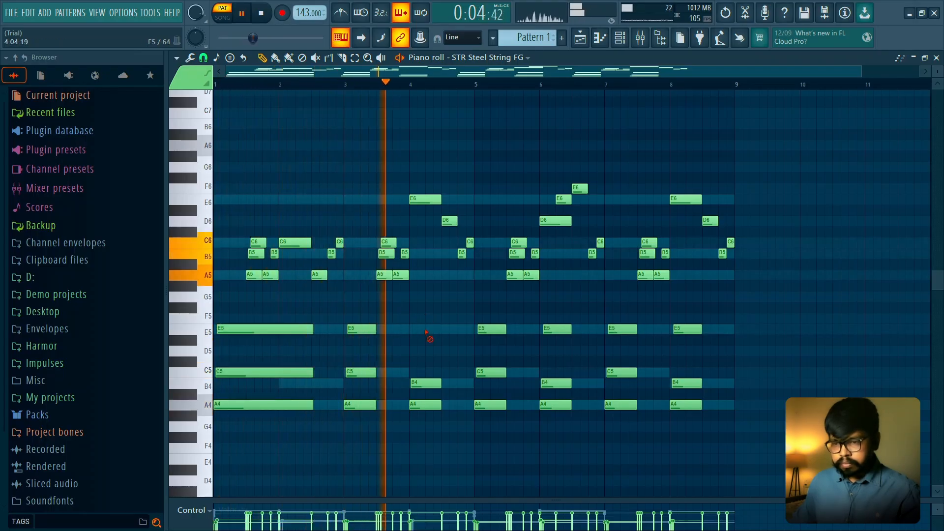
right_click(428, 384)
right_click(427, 405)
left_click_drag(407, 303, 356, 432)
key("space")
left_click_drag(375, 405, 442, 406)
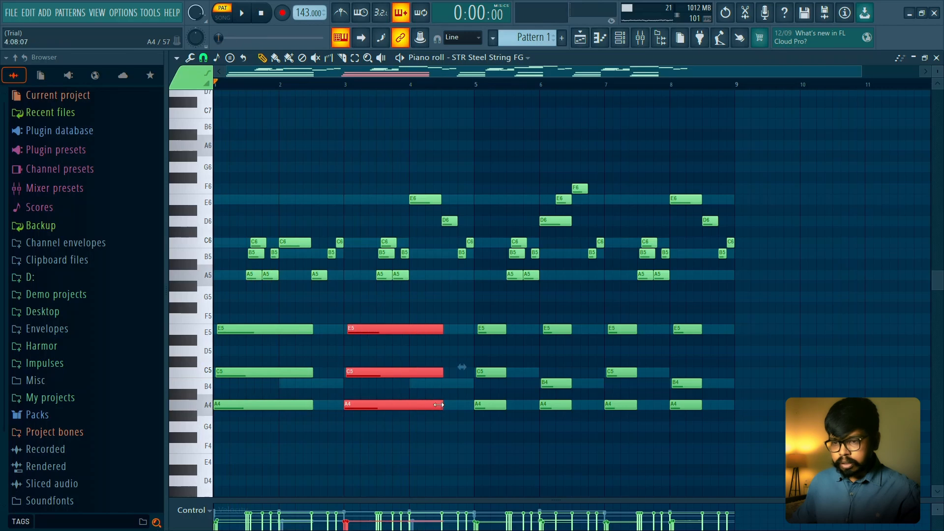
left_click(488, 316, "ctrl")
- Delete the remaining short chords in bars 5 to 8, keeping the melody notes
right_click(492, 329)
right_click(491, 372)
right_click(491, 405)
right_click(557, 329)
right_click(555, 383)
right_click(556, 405)
right_click(622, 328)
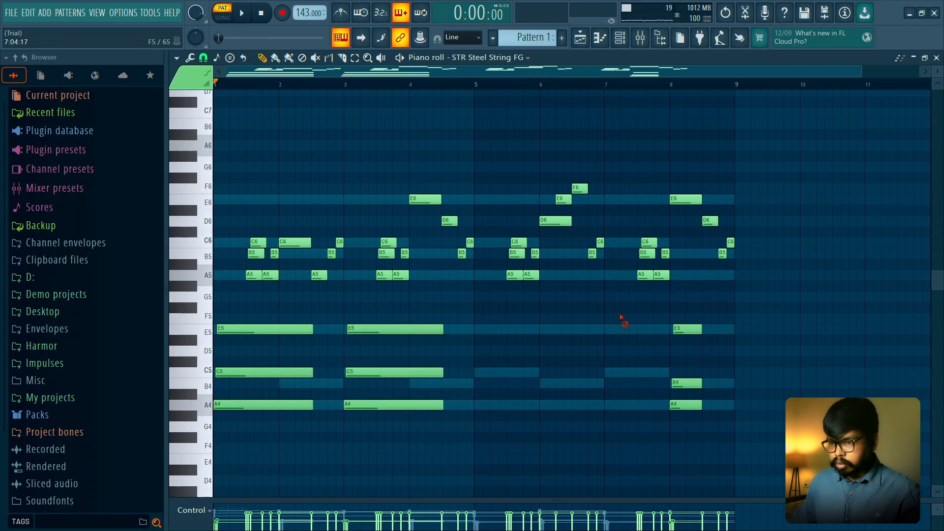
right_click(687, 328)
right_click(686, 383)
right_click(686, 405)
- Duplicate only the long chords of bars 1 to 4 into bars 5 to 8
left_click_drag(480, 87, 102, 107)
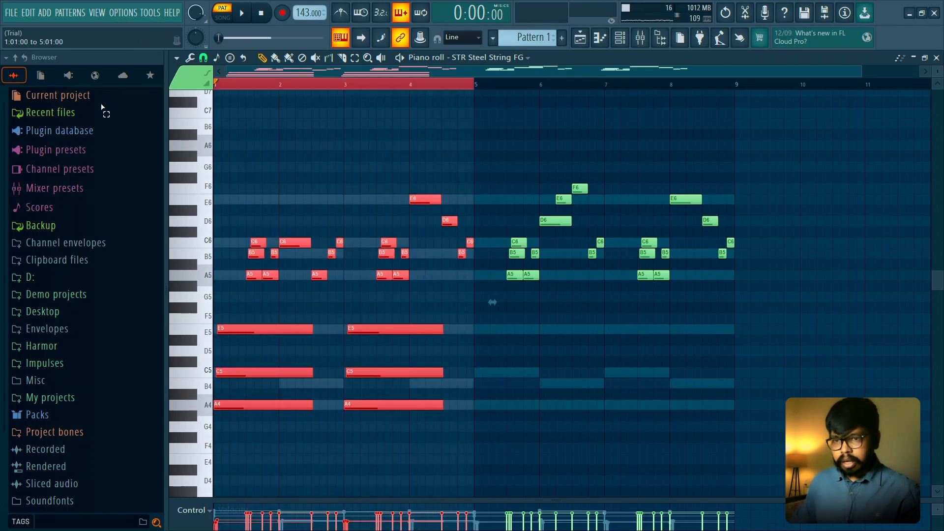
left_click(392, 120, "ctrl")
left_click_drag(467, 319, 214, 410)
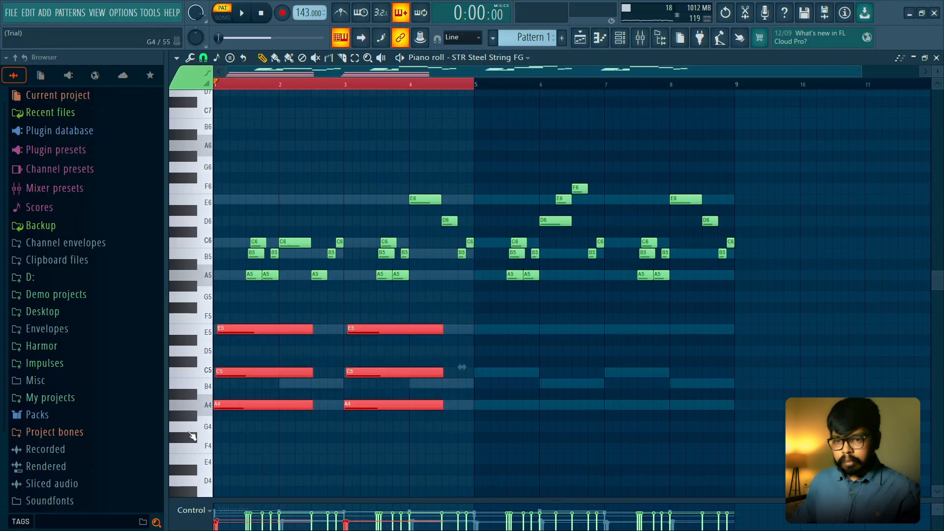
key("ctrl+b")
key("ctrl+d")
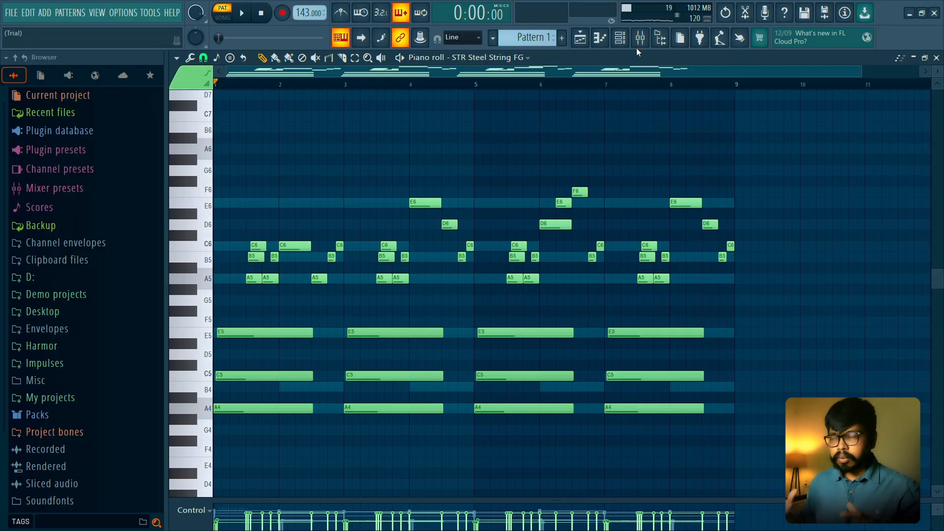
- Listen to the notes an octave lower, raise them back by one octave and close the Piano roll
key("space")
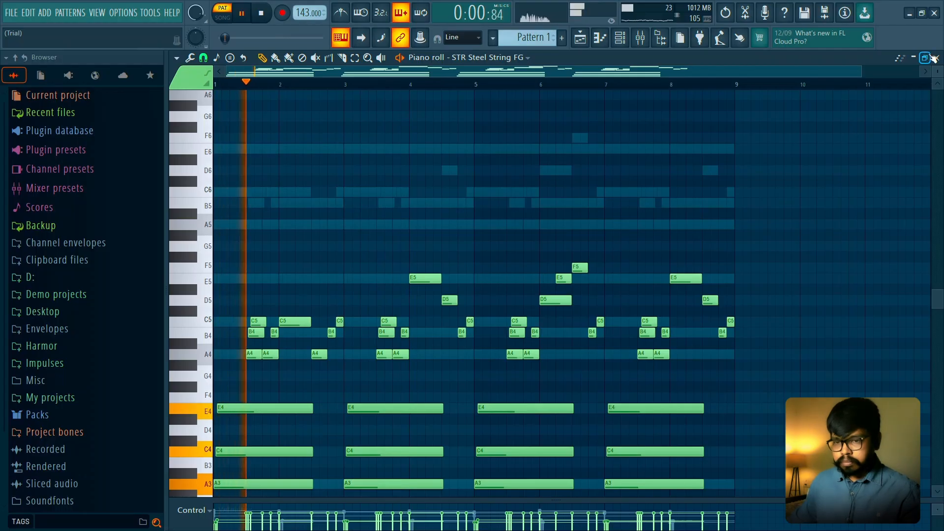
scroll(853, 181, "down", 3)
key("ctrl+Up")
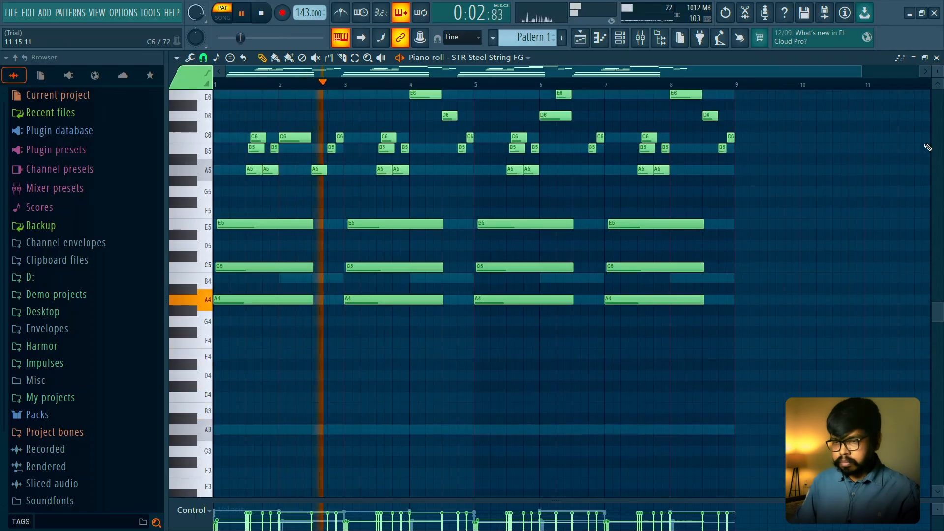
key("space")
key("space")
left_click(936, 58)
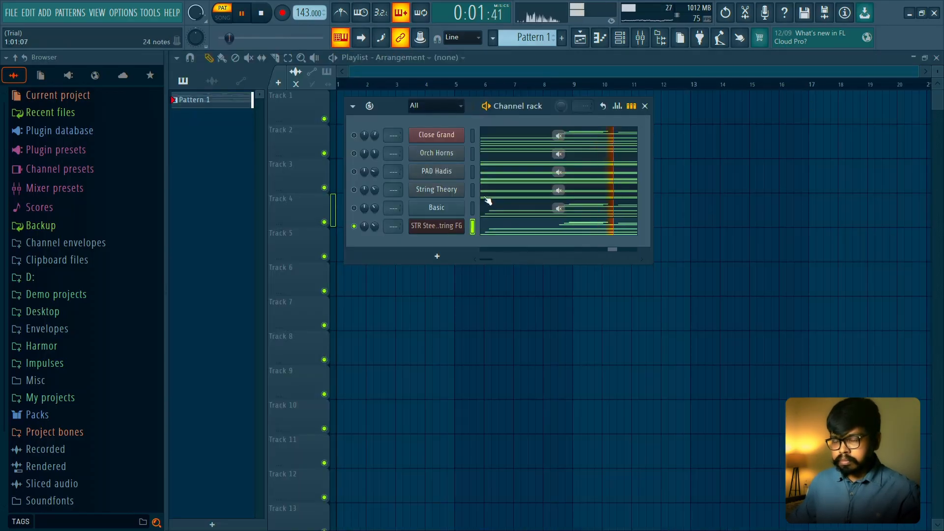
- Load PL Sumo Strings in Sakura and browse on through PL Wide Pluck to PL Wooden Knuckle, auditioning them
left_click(449, 225)
left_click(754, 140)
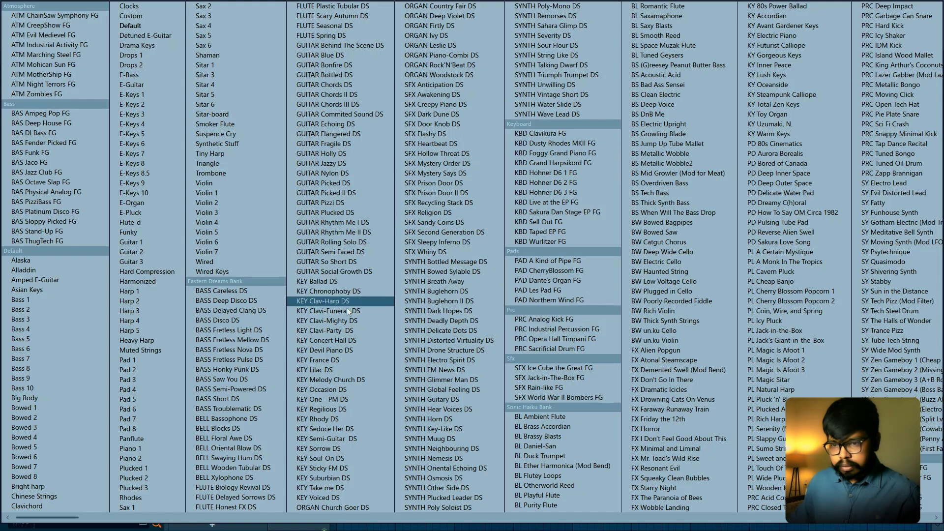
scroll(349, 311, "down", 3)
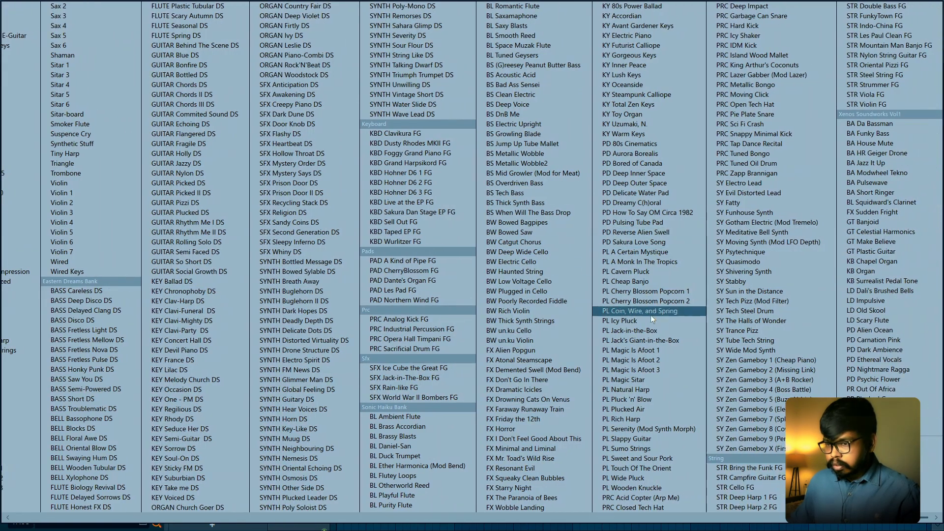
left_click(648, 448)
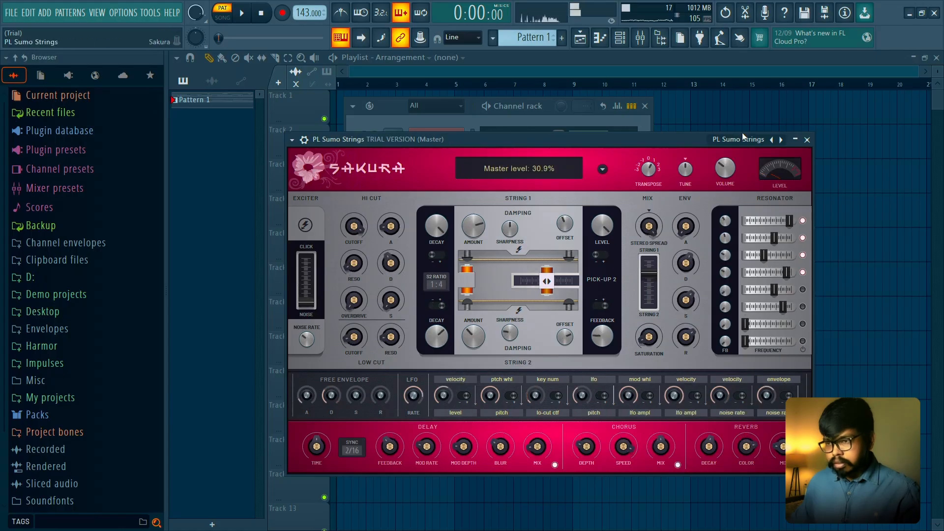
left_click(781, 140)
left_click(781, 139)
left_click(781, 140)
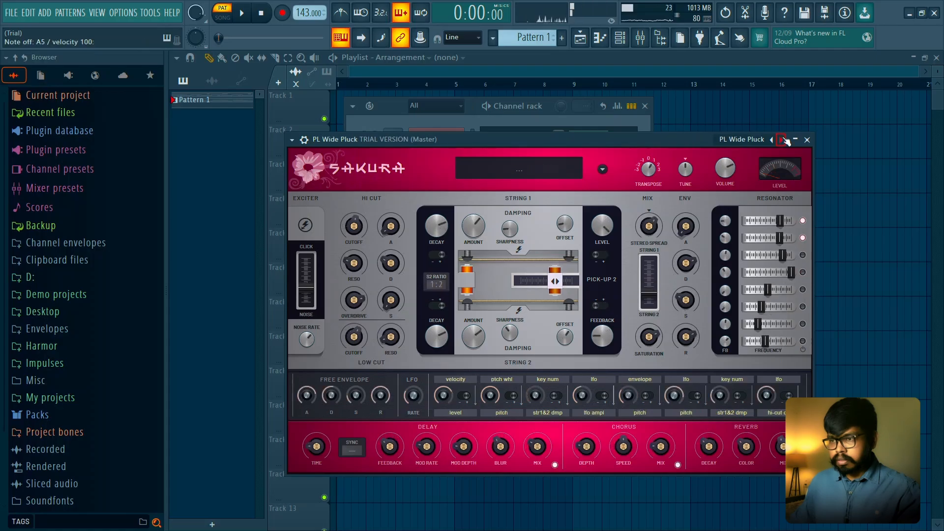
left_click(781, 140)
left_click(404, 107)
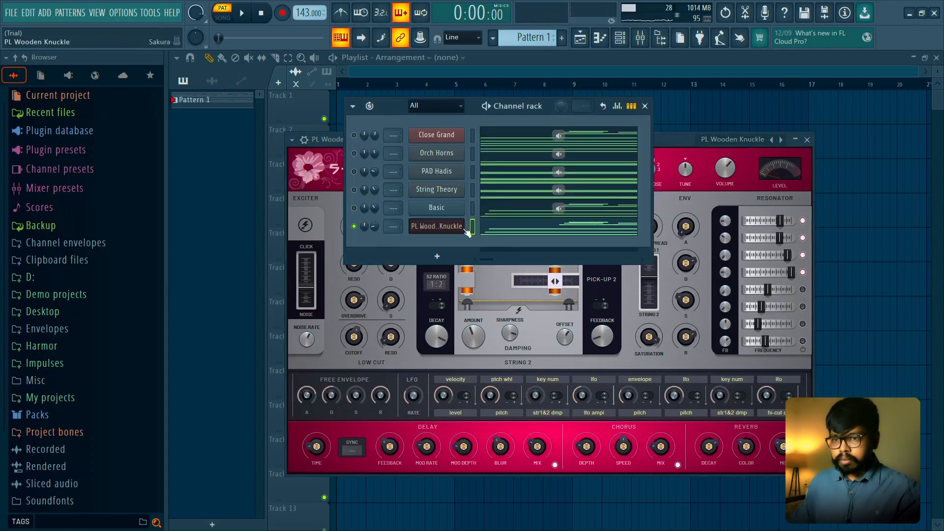
- Browse on through Sakura's percussion presets past PRC Garbage Can Snare, auditioning them
left_click(781, 139)
left_click(781, 140)
left_click(781, 140)
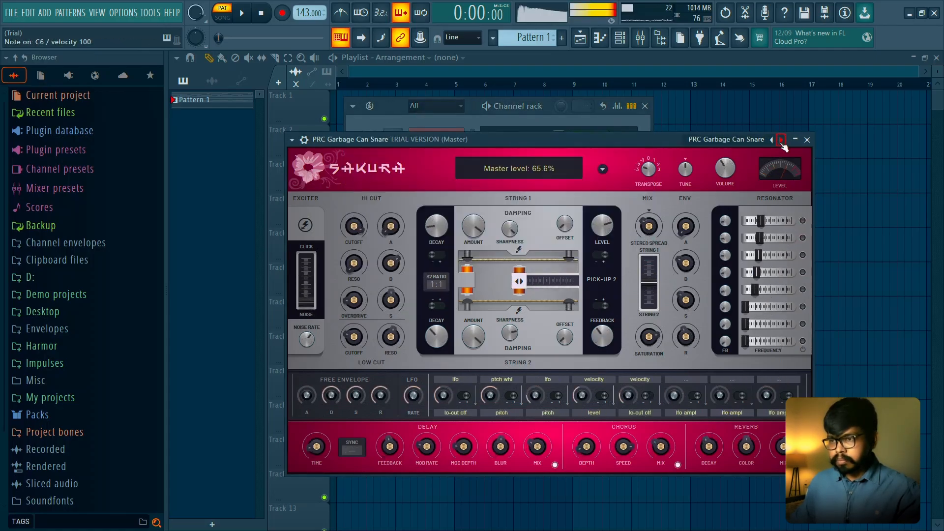
left_click(782, 140)
left_click(780, 140)
- Pick a preset from Sakura's KY group, step on past KY Gorgeous Keys to KY Inner Peace and play the pattern
left_click(754, 143)
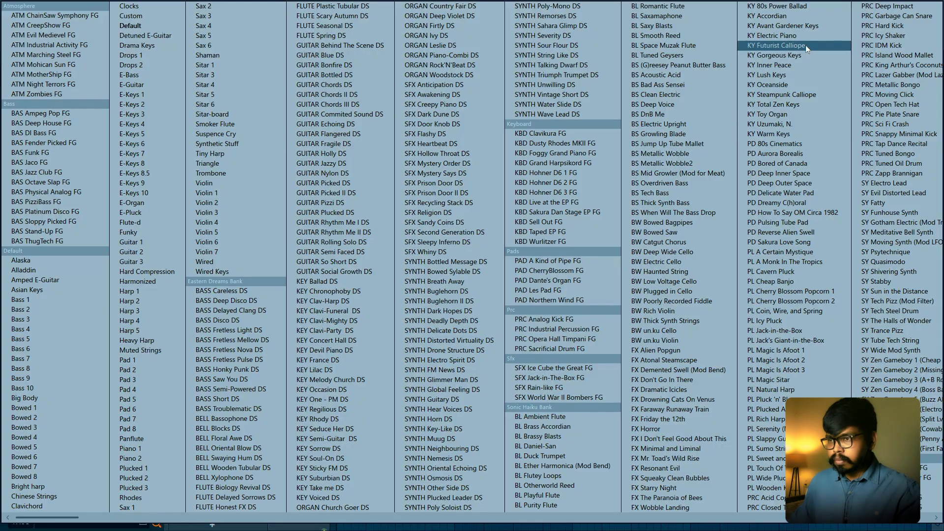
left_click(776, 93)
left_click(781, 139)
left_click(781, 140)
left_click(782, 139)
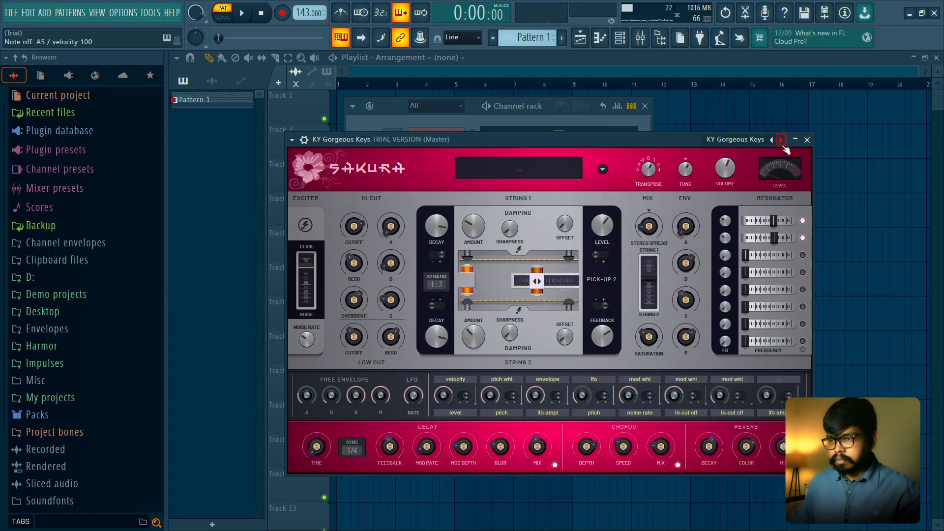
left_click(782, 140)
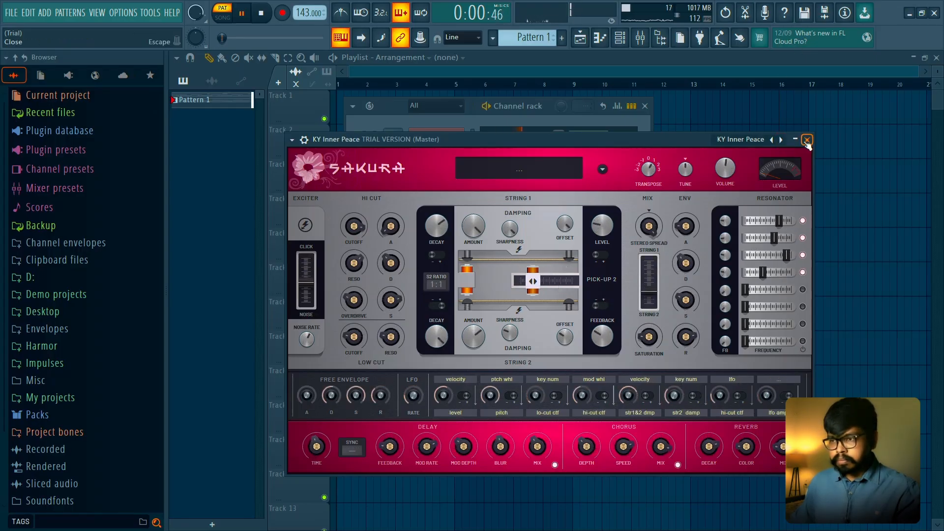
left_click(806, 140)
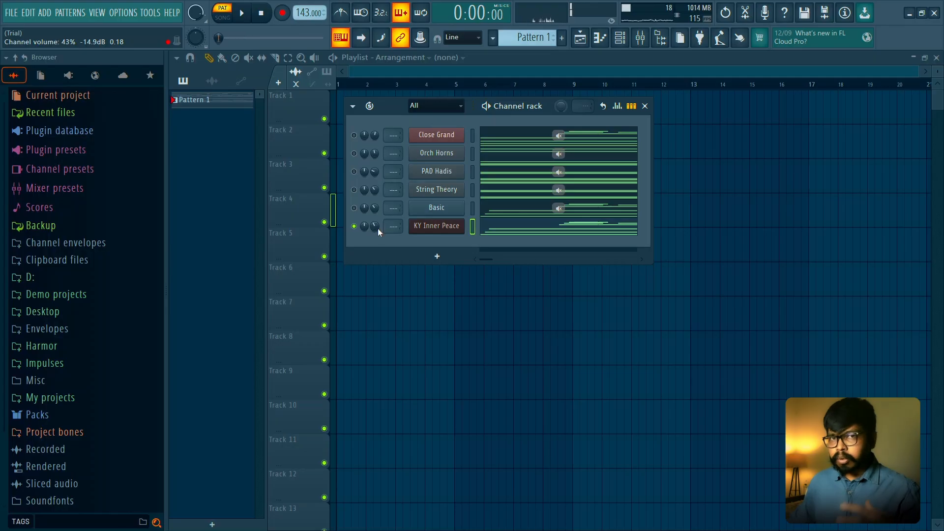
key("space")
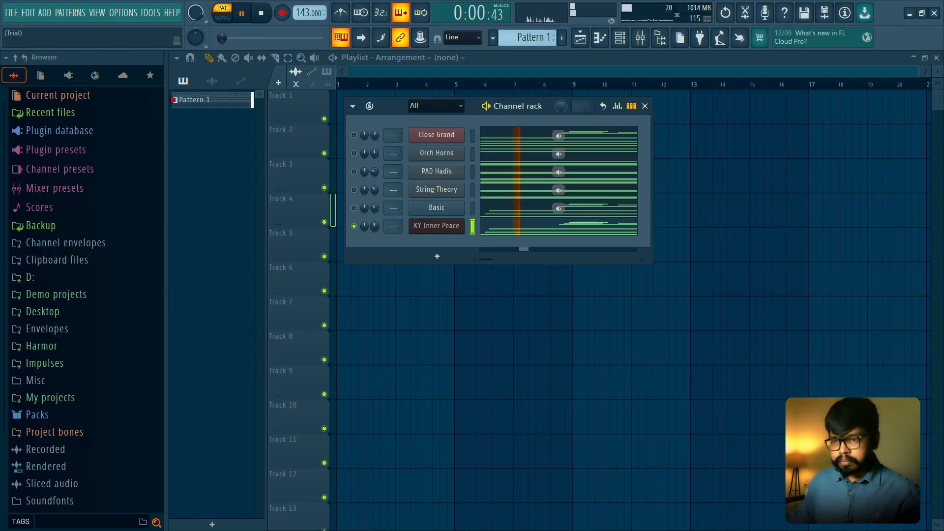
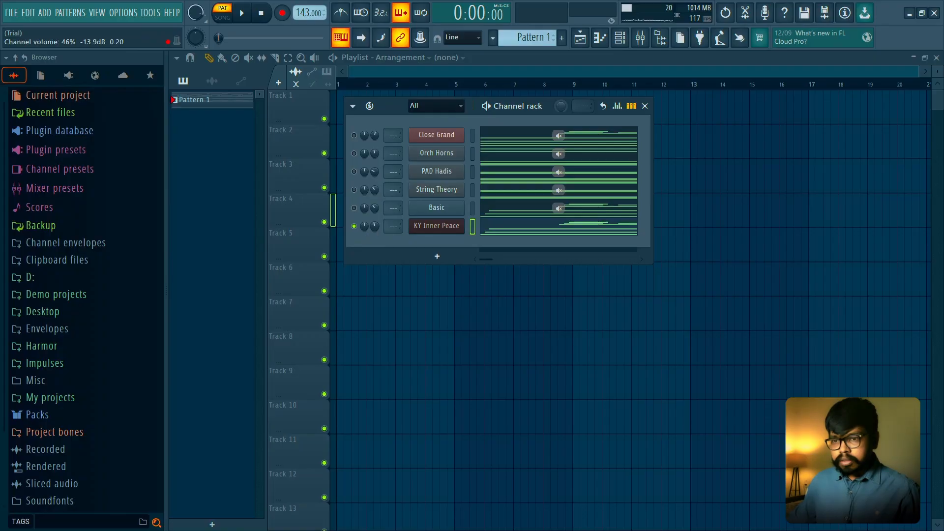
- Play the pattern with KY Inner Peace alone, with all channels on, and with only the Basic channel soloed
key("space")
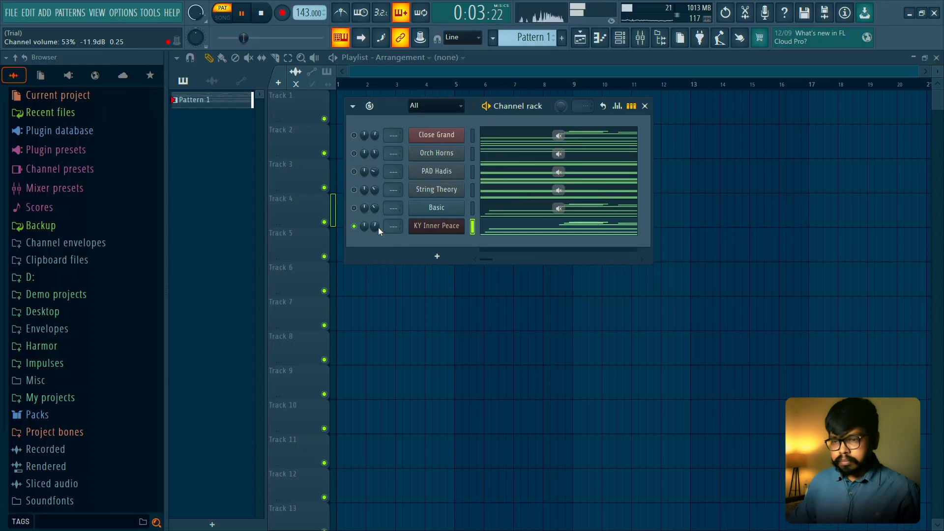
key("space")
right_click(354, 227)
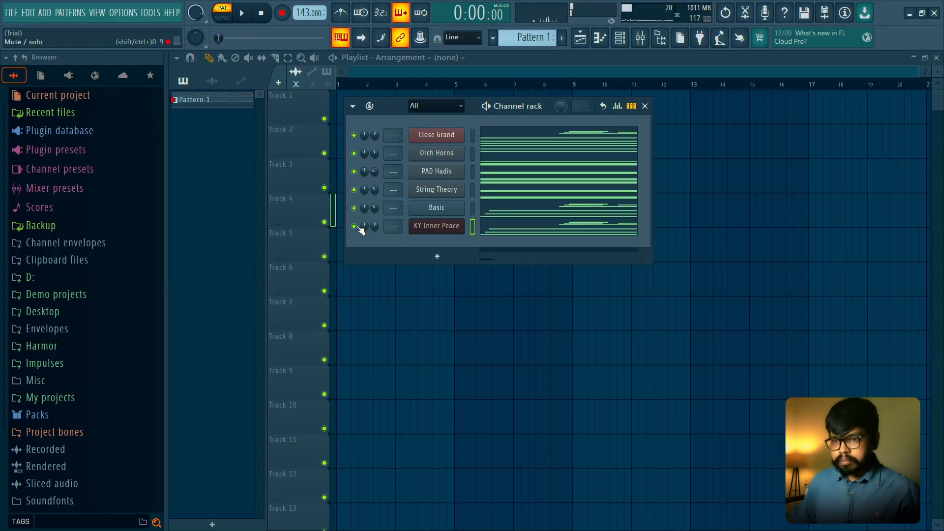
key("space")
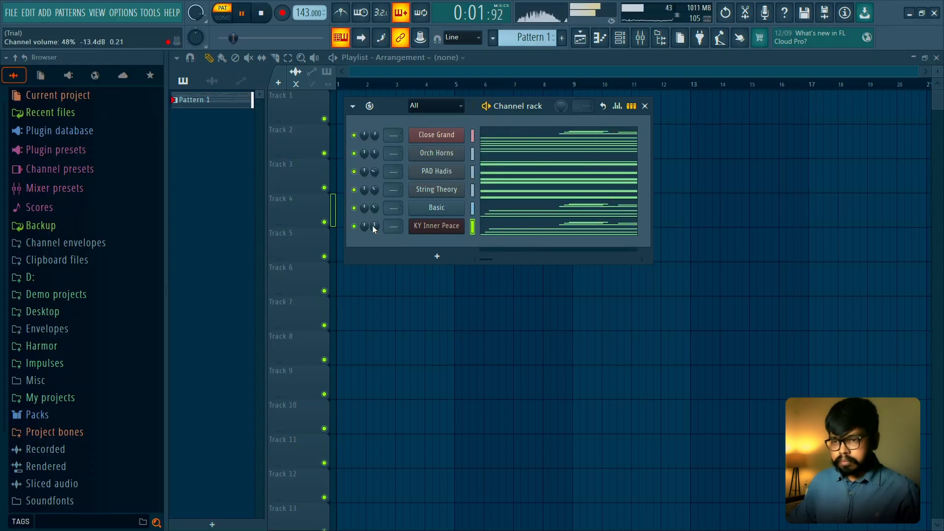
right_click(354, 208)
key("space")
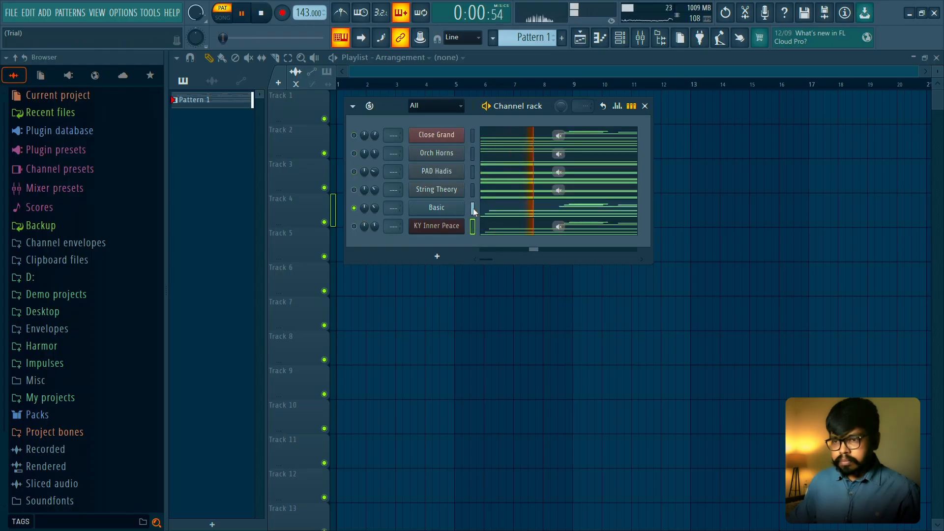
- Open the Basic channel's synth and step its preset on to Bee drone, auditioning it
left_click(462, 208)
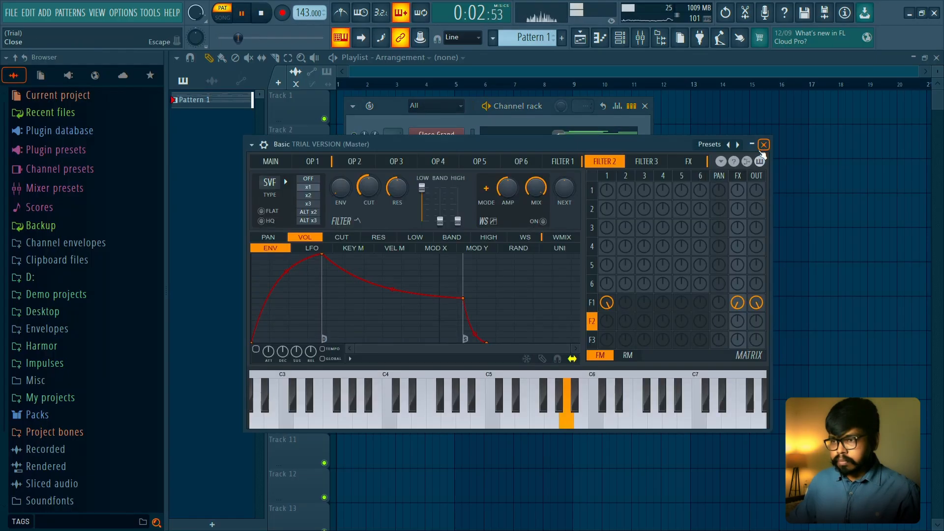
left_click(738, 145)
left_click(738, 144)
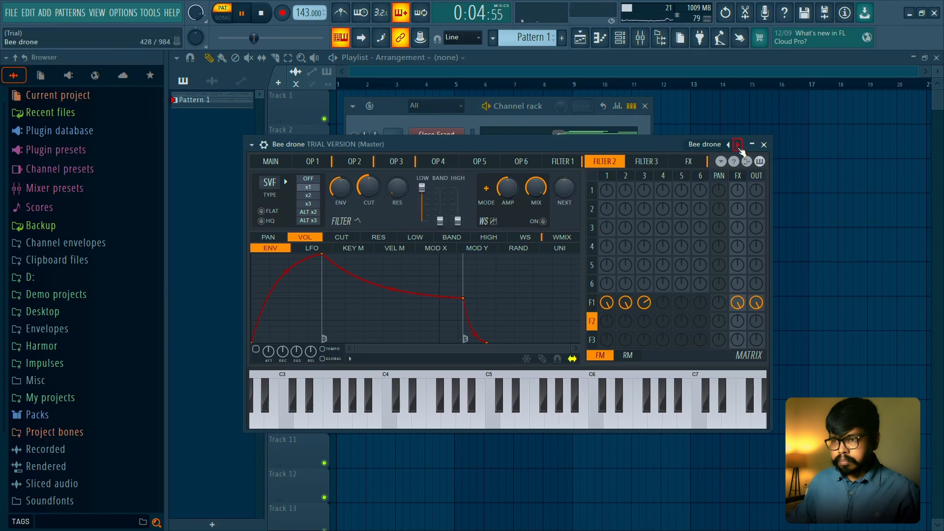
- Load the Flute preset from the Wind group and browse on past FM flute and Hot air flute to Syntheish bassoon
left_click(707, 144)
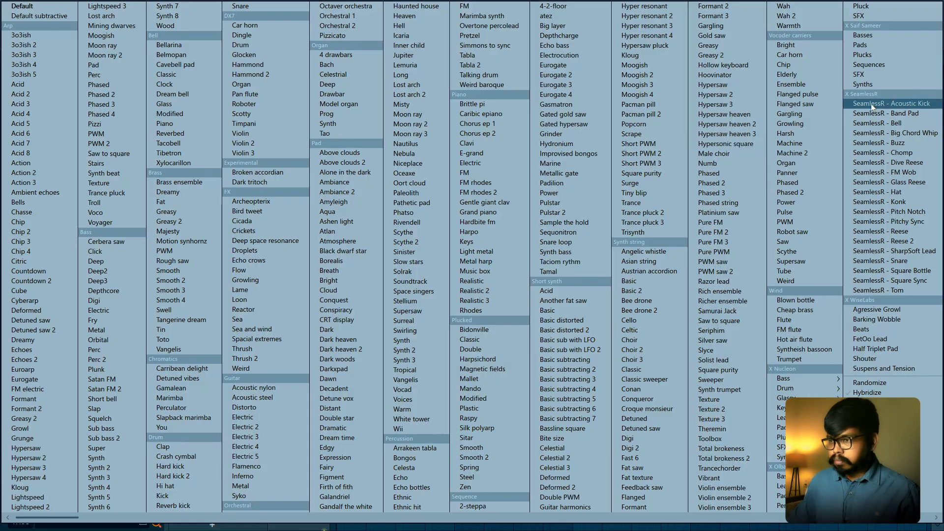
left_click(803, 322)
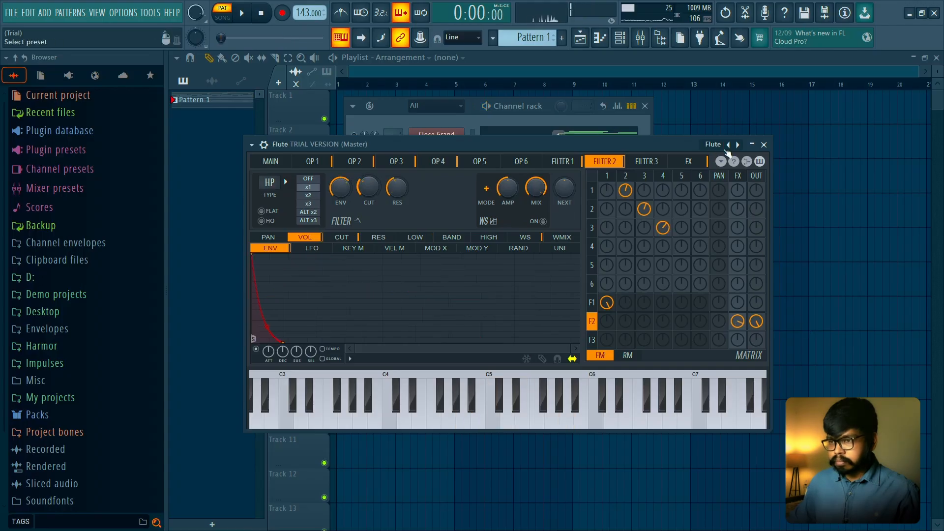
left_click(738, 144)
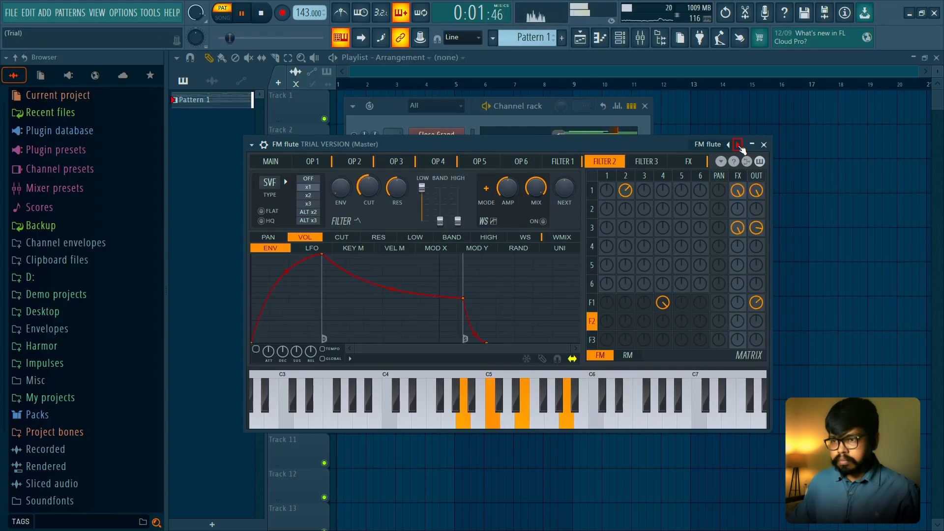
left_click(738, 145)
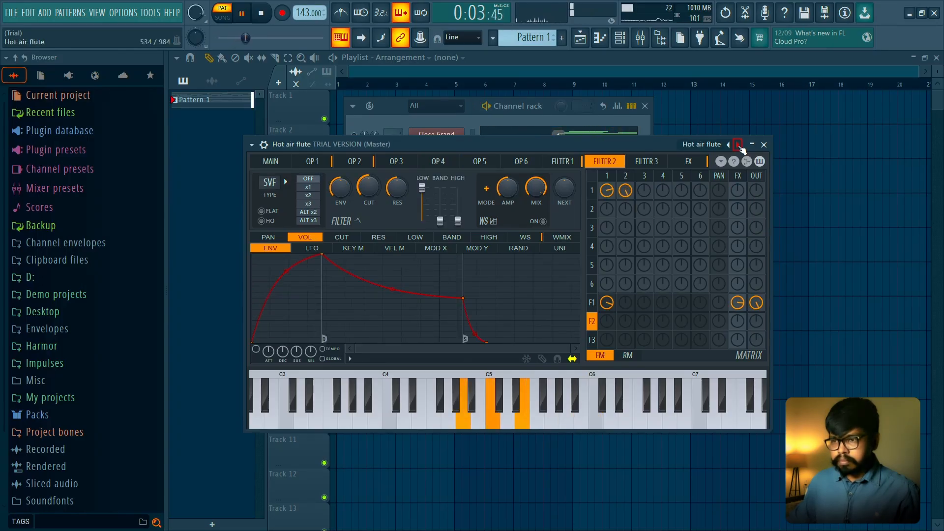
left_click(738, 145)
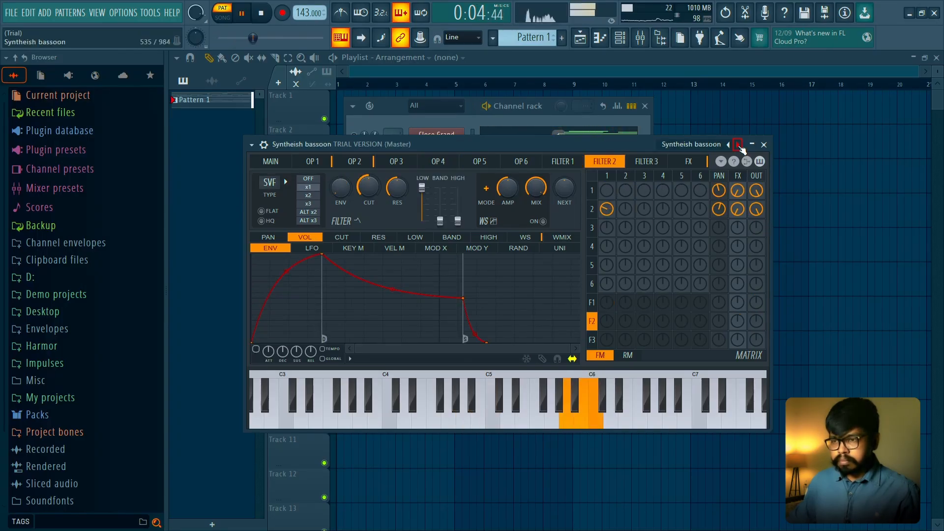
- Close the synth, open the Syntheish bassoon channel's notes in the Piano roll and delete them all
left_click(764, 145)
left_click(486, 215)
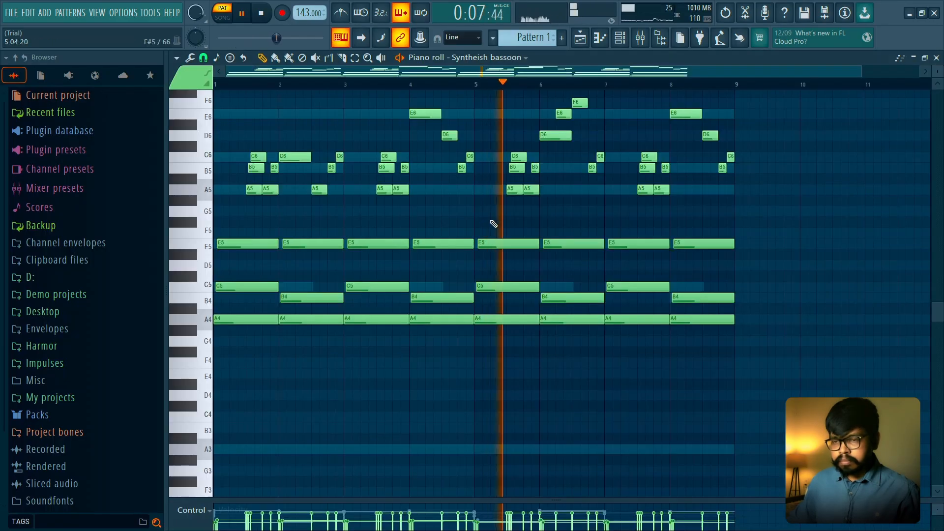
key("space")
key("ctrl+a")
key("Delete")
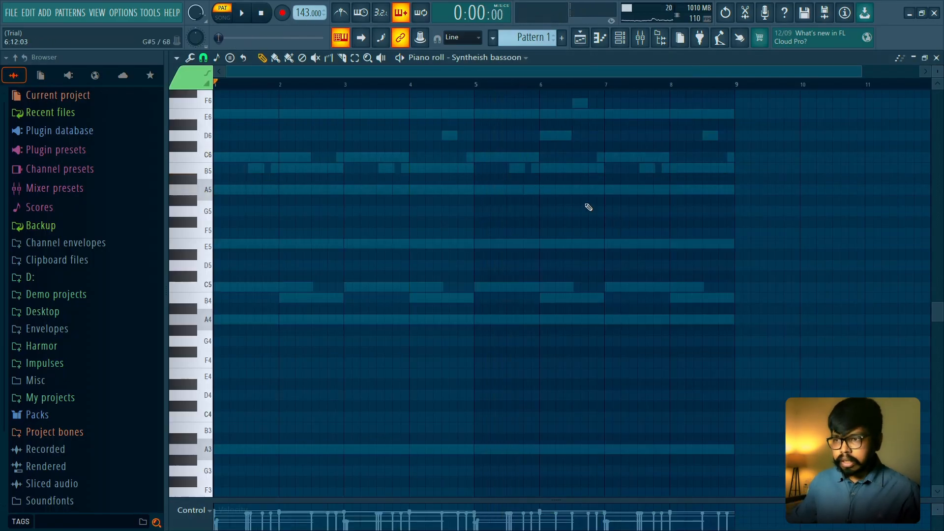
- Unsolo the Syntheish bassoon channel so all channels sound, and return to its Piano roll
left_click(620, 38)
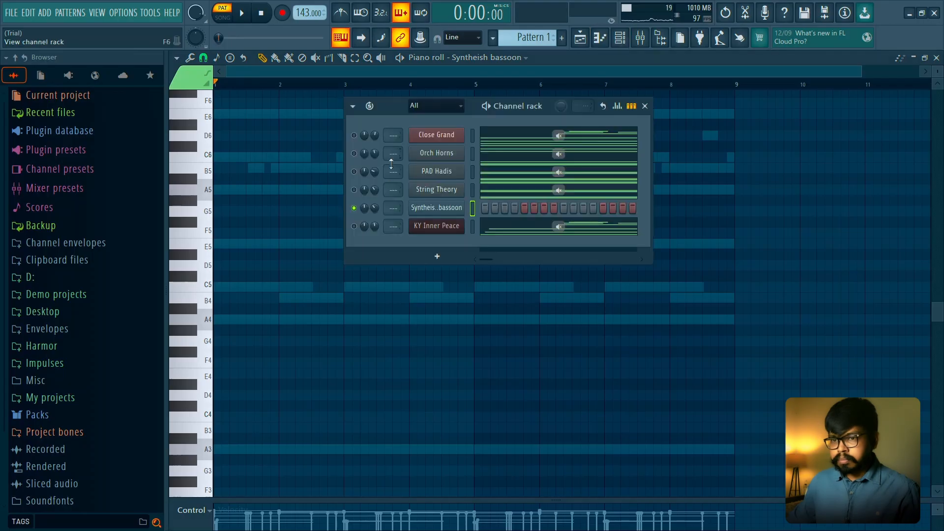
right_click(354, 209)
right_click(354, 208)
right_click(354, 208)
left_click(316, 209)
- Play the pattern and try out A5, E6 and C6 on the Syntheish bassoon
key("space")
key("n")
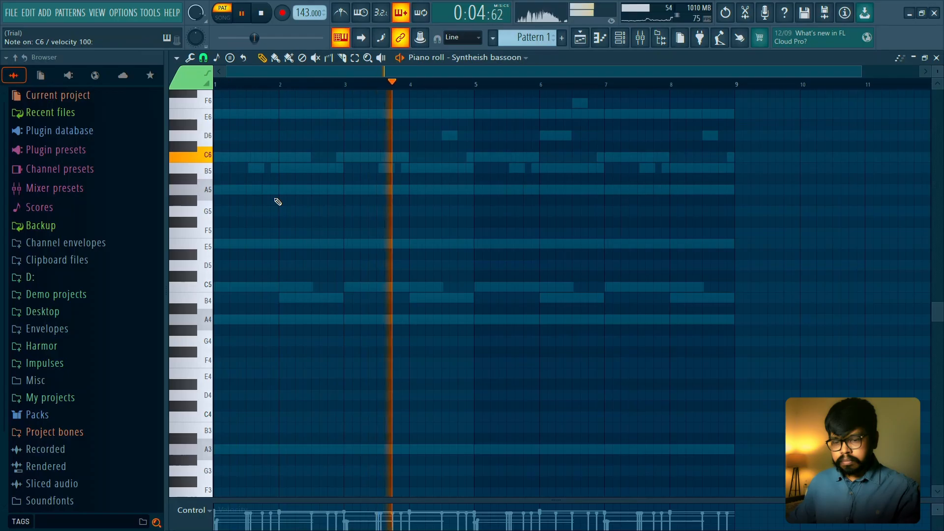
key("space")
key("n")
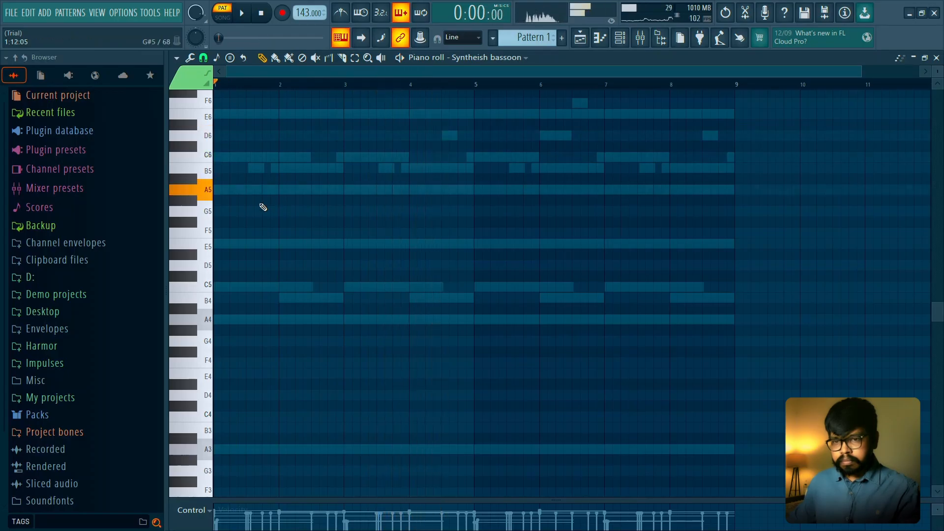
key("e")
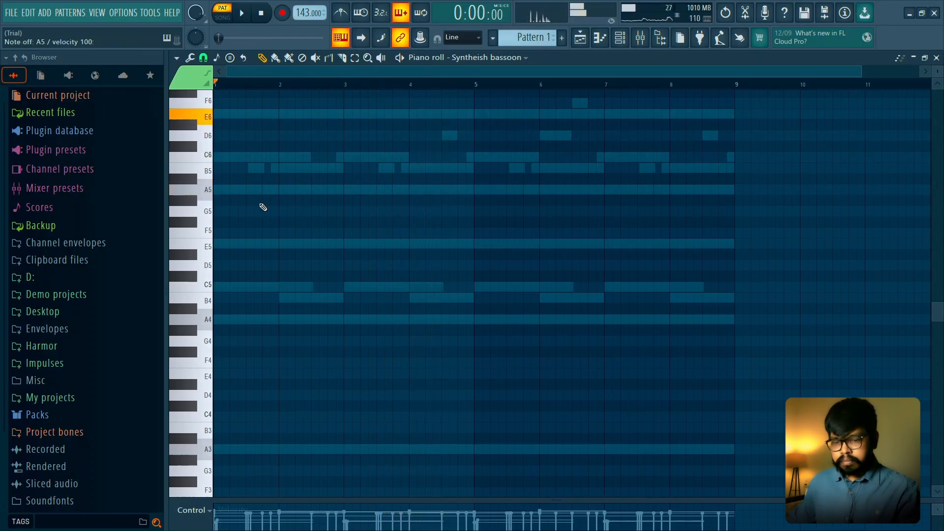
key("q")
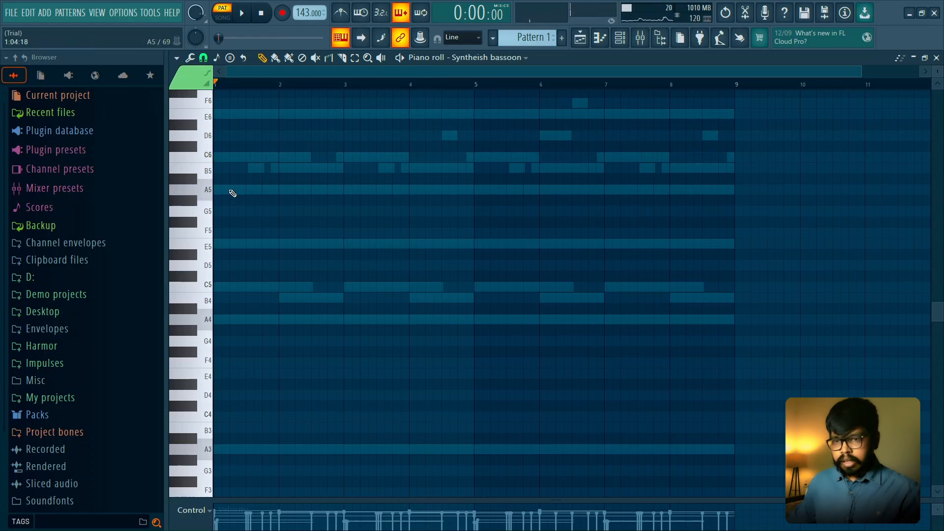
- Draw an A5 note across bar 1, set the Piano roll snap to Main and play the pattern
left_click(200, 188)
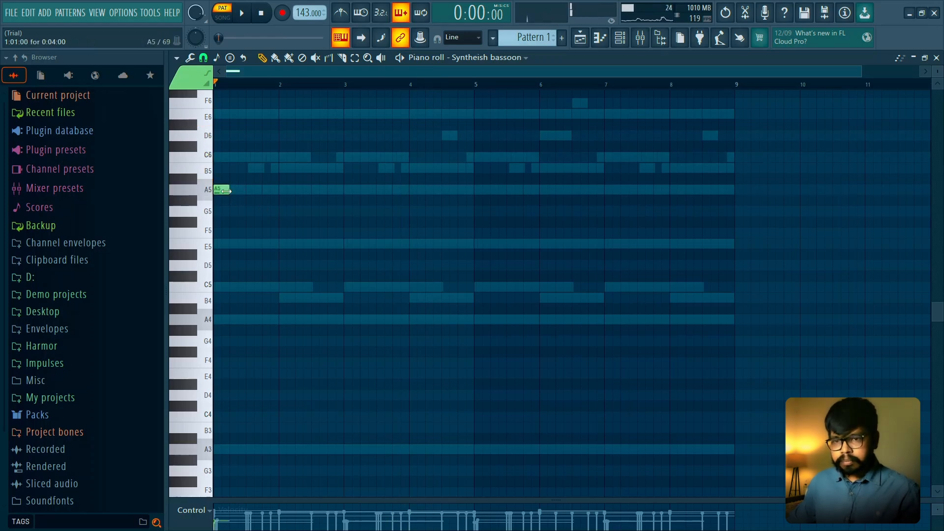
left_click(207, 63)
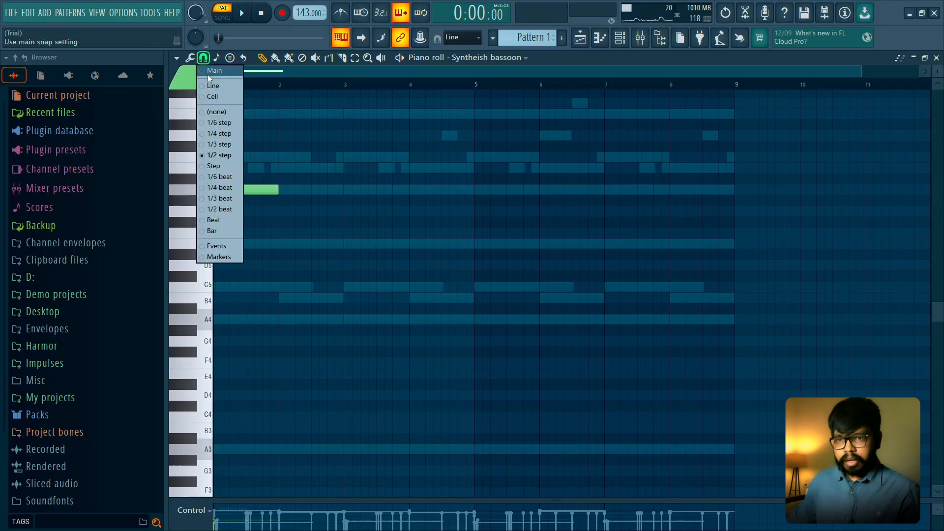
left_click(207, 74)
scroll(252, 208, "up", 5)
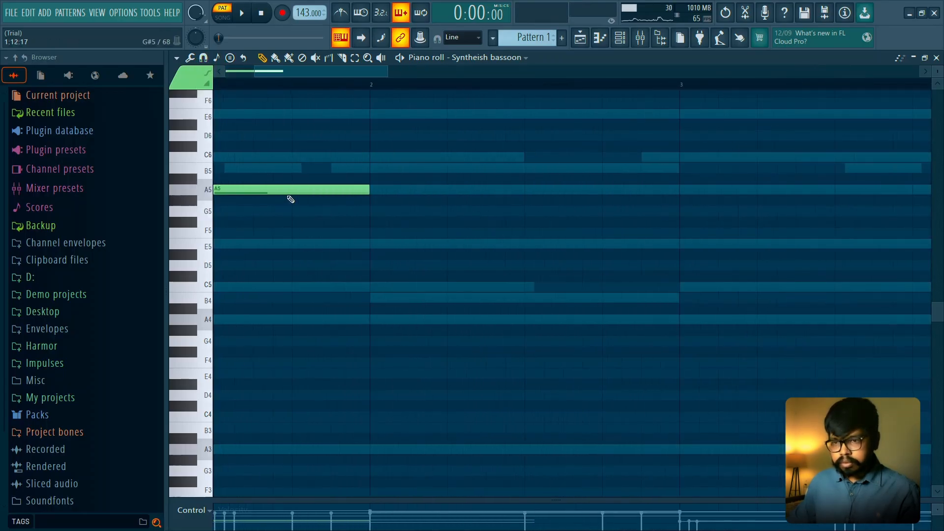
scroll(279, 201, "down", 5)
key("space")
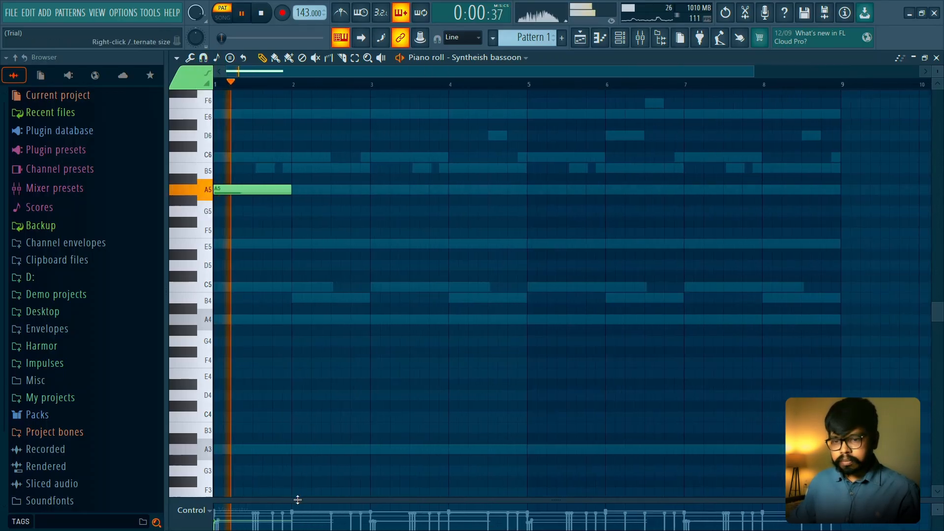
- Enlarge the velocity lane and add one-bar notes at E6 in bar 2 and C6 in bar 3
left_click_drag(297, 500, 241, 394)
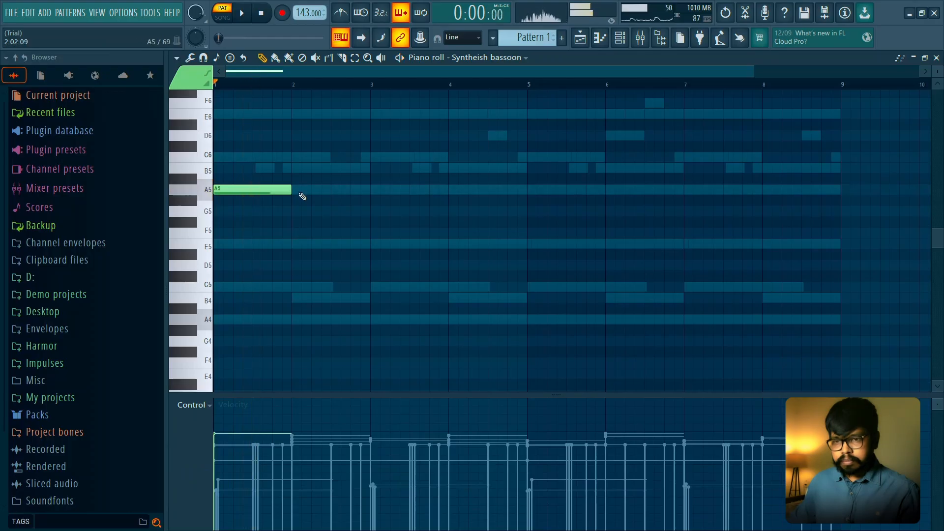
left_click(295, 114)
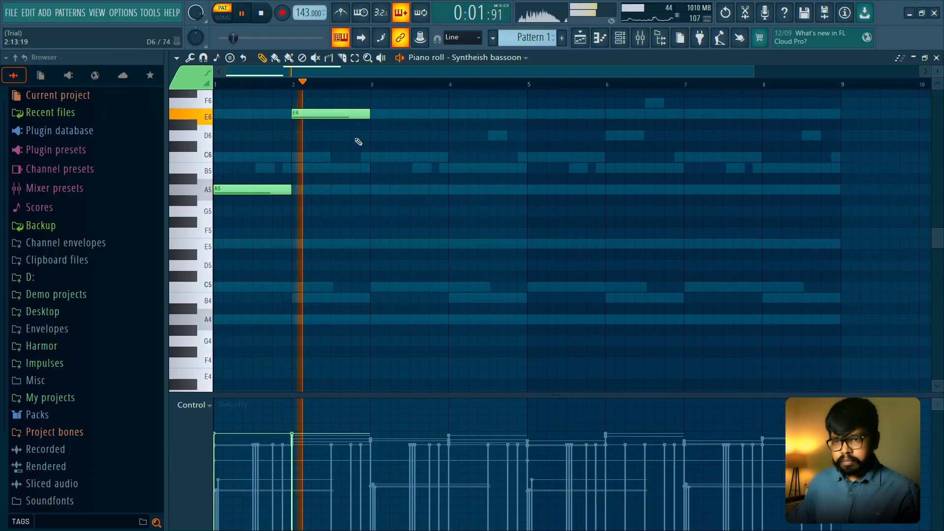
key("space")
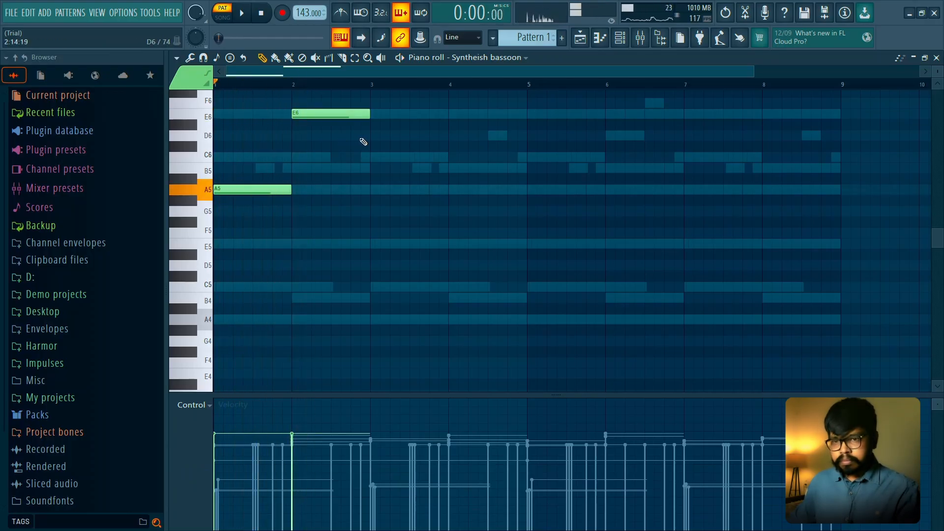
scroll(357, 192, "up", 3)
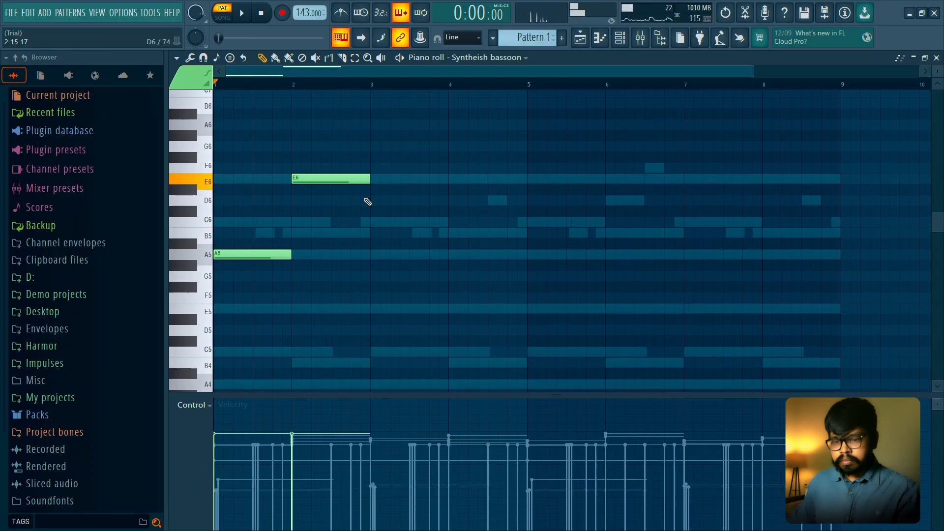
left_click(373, 221)
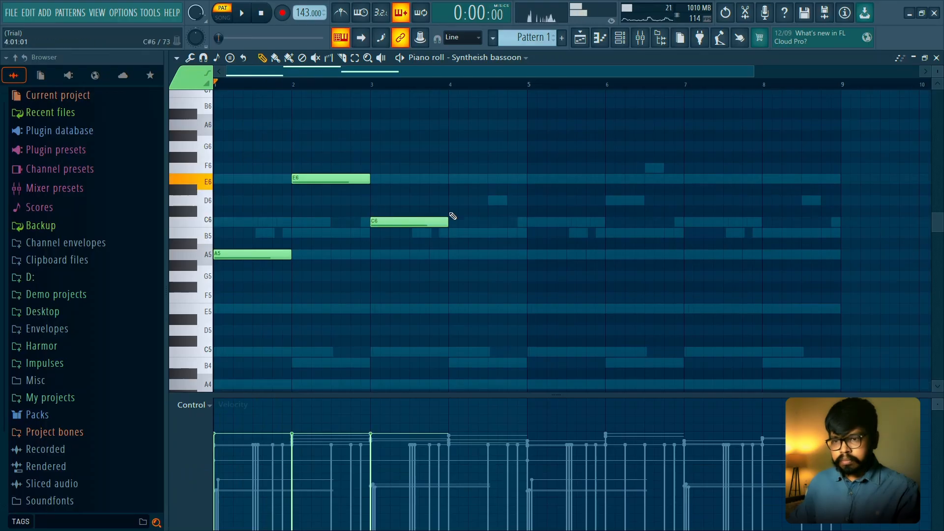
- Try out notes for bar 4 by playing A5, E6, C6 and D6 on the Syntheish bassoon
key("w")
key("e")
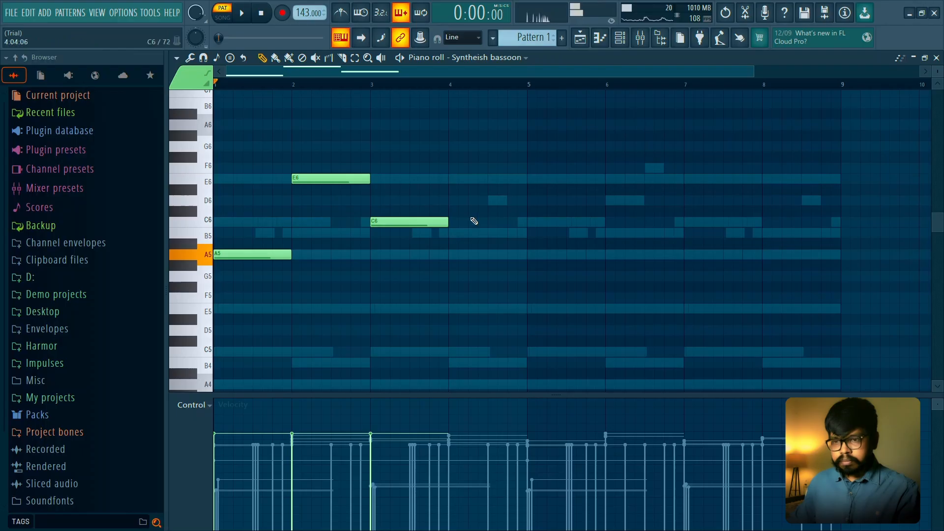
key("e")
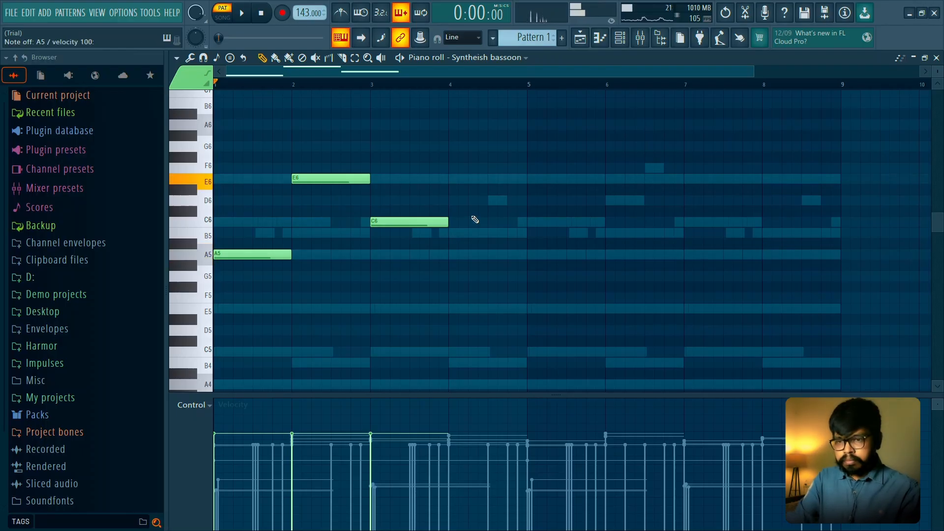
key("m")
key("q")
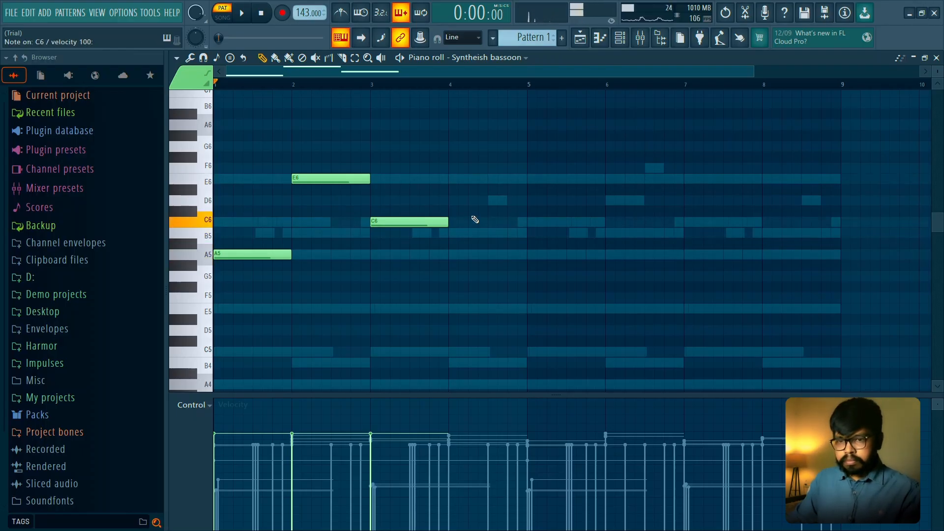
key("w")
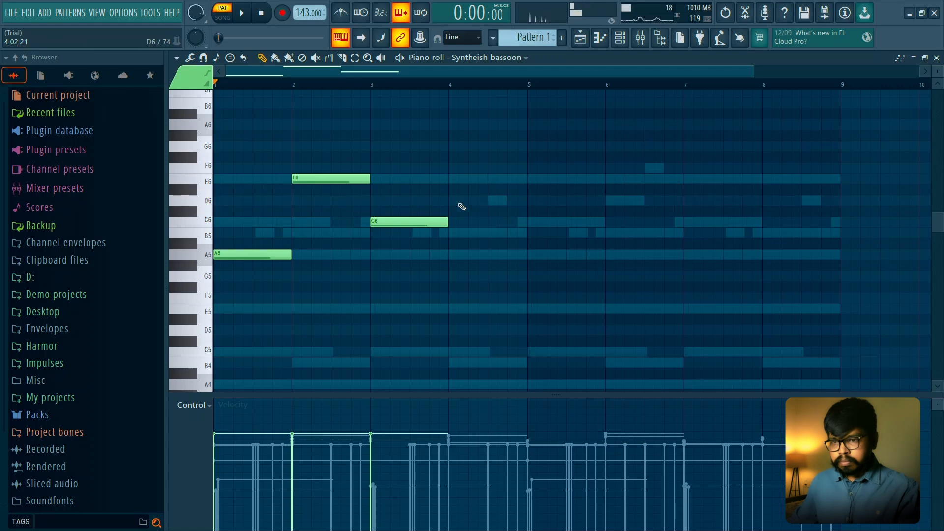
- Add a D6 note across bar 4, duplicate the four-bar line into bars 5 to 8 and play it
key("space")
key("ctrl+b")
key("ctrl+d")
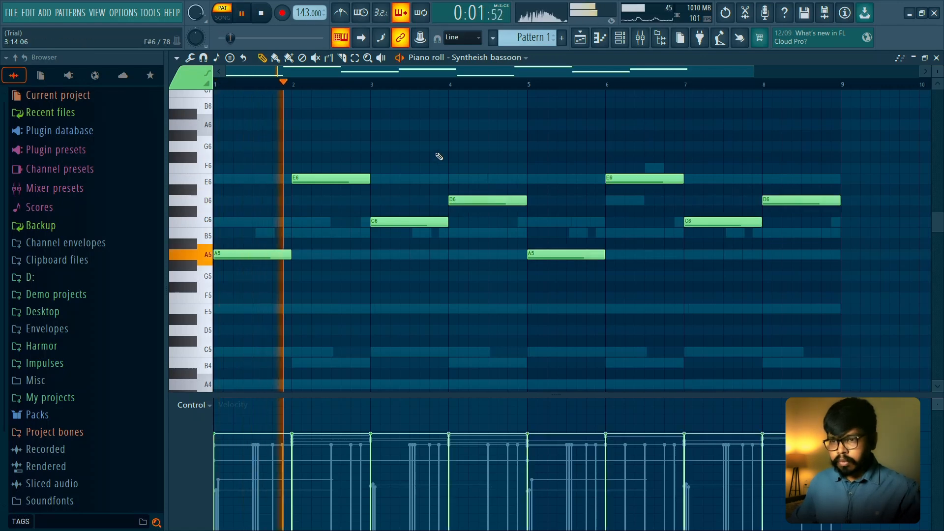
key("space")
- Copy all the notes one octave lower and reduce the velocity of the copies while the pattern plays
key("space")
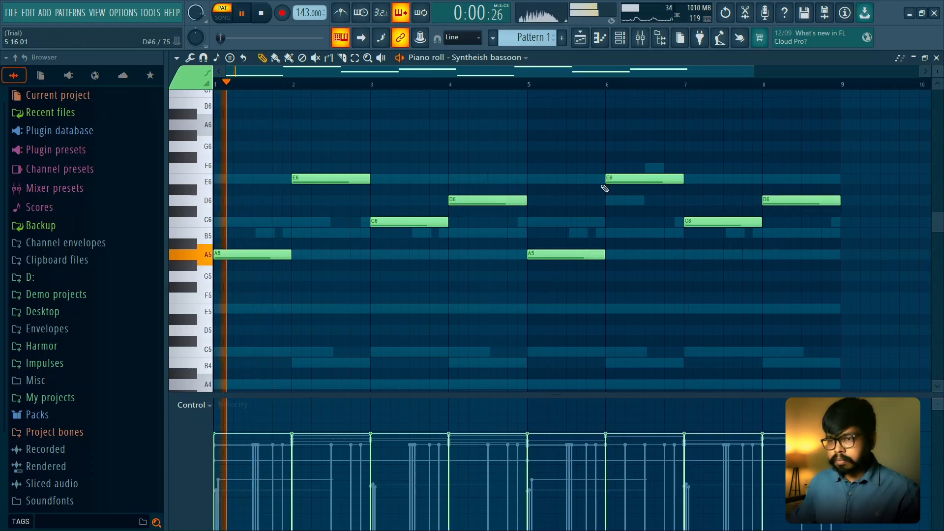
scroll(605, 185, "down", 3)
key("space")
left_click_drag(250, 120, 860, 273)
left_click_drag(282, 223, 270, 352)
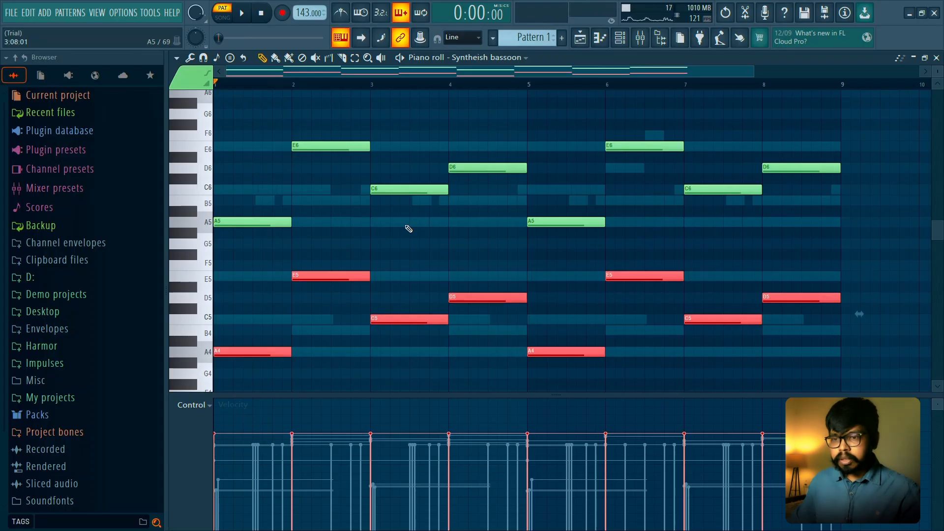
key("space")
scroll(418, 251, "down", 5)
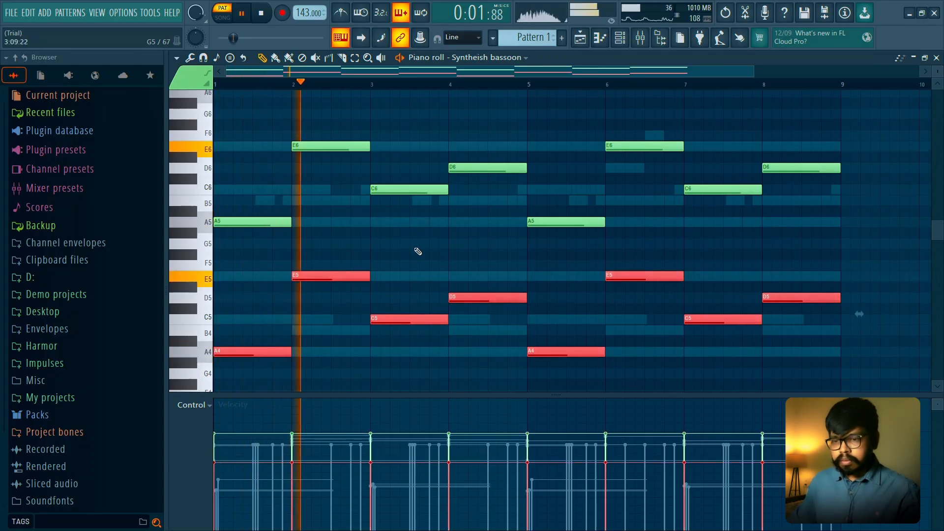
- Lower the velocity of the octave copies further and turn down the Syntheish bassoon channel's volume while the pattern plays
scroll(418, 252, "down", 2)
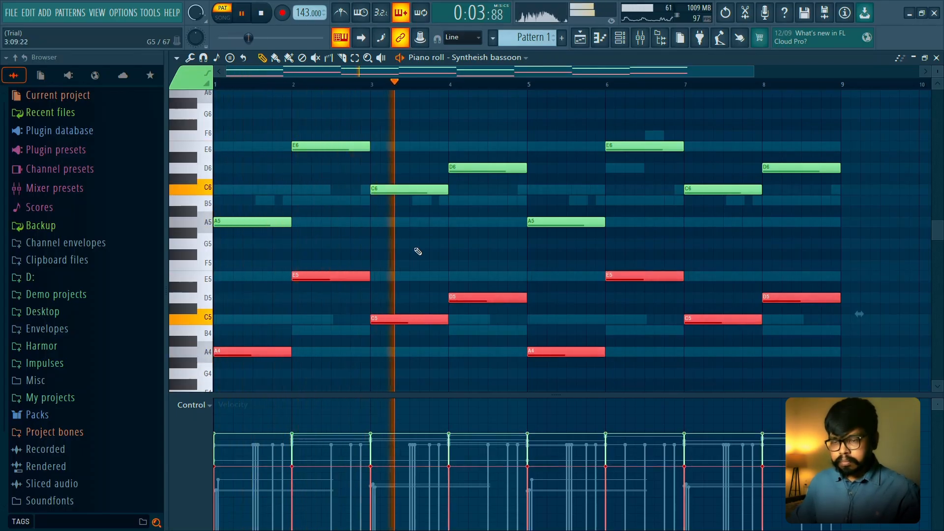
key("ctrl+d")
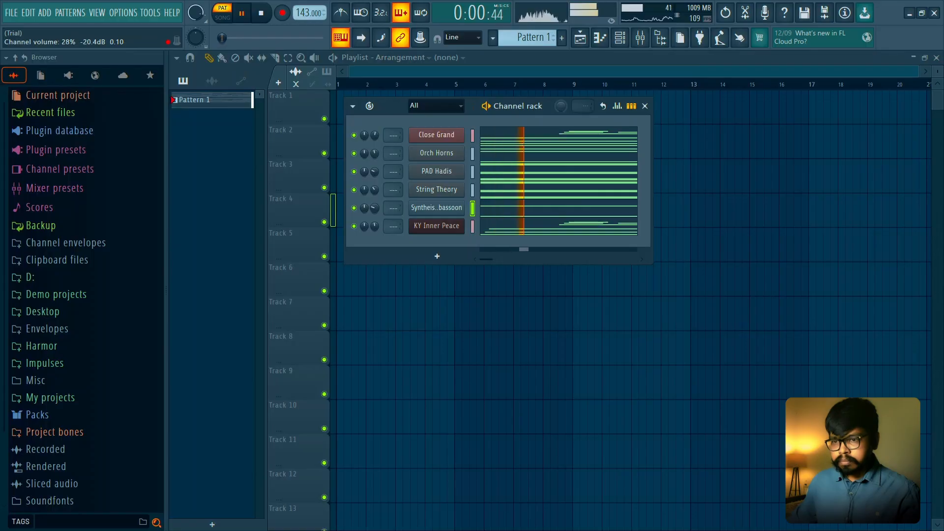
left_click_drag(377, 205, 377, 210)
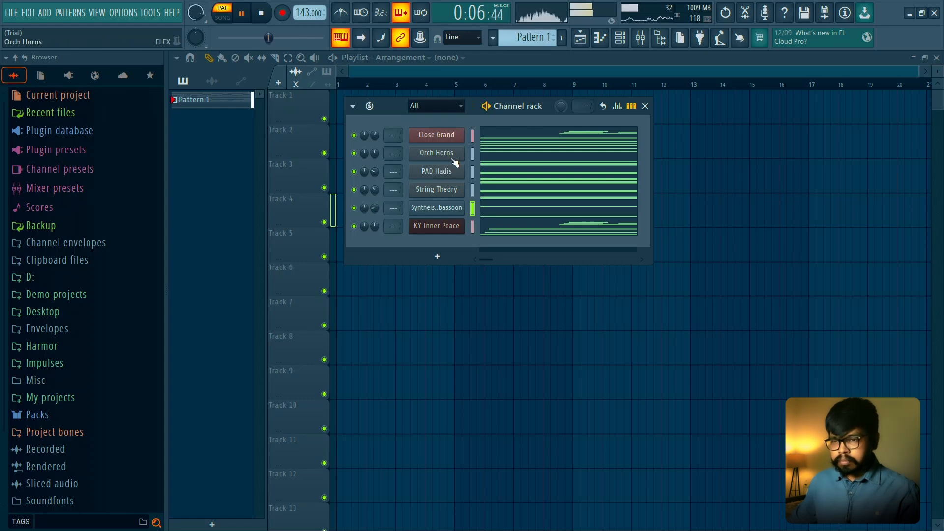
left_click(354, 135)
left_click(354, 136)
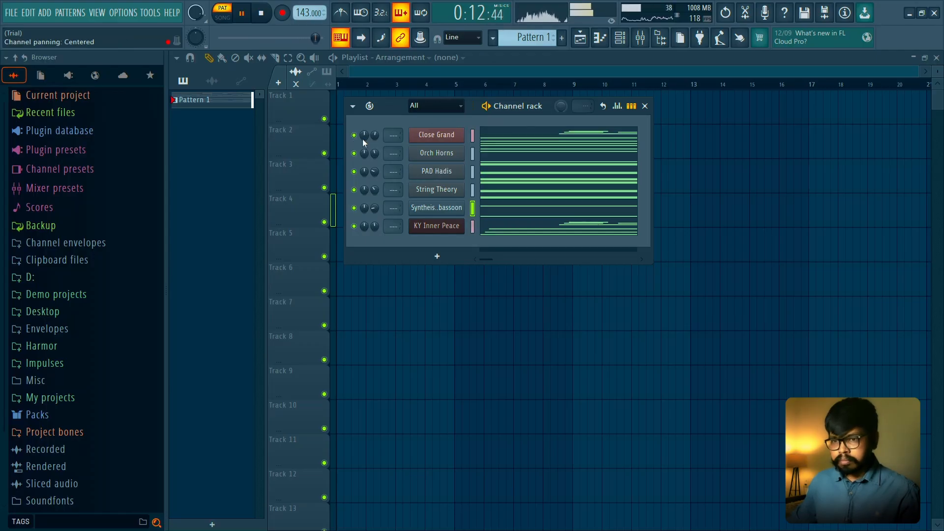
key("space")
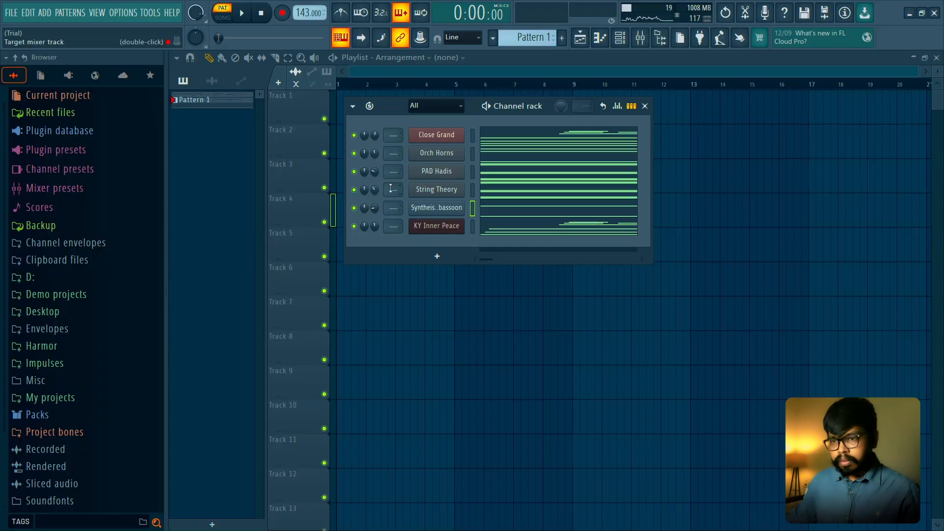
- Split Pattern 1 into a separate pattern for each channel
right_click(224, 105)
left_click(258, 15)
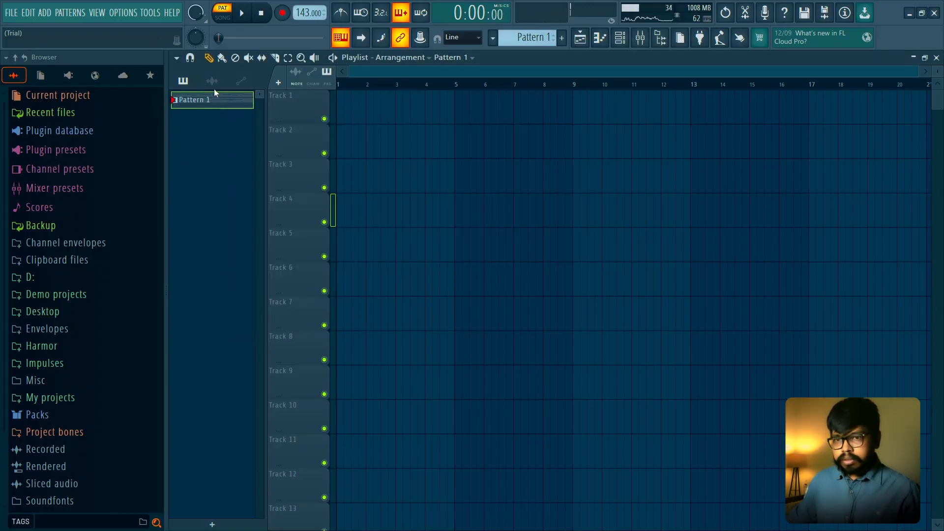
right_click(214, 95)
left_click(249, 292)
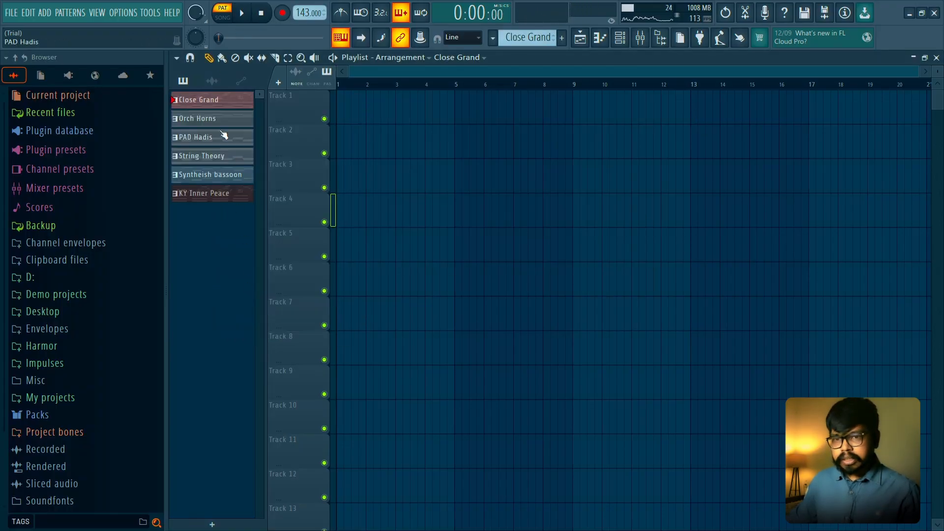
- Place the six split patterns on Tracks 1 to 6 from bar 1 and duplicate them across bars 9 to 16
left_click_drag(203, 104, 341, 119)
left_click_drag(457, 368, 438, 116)
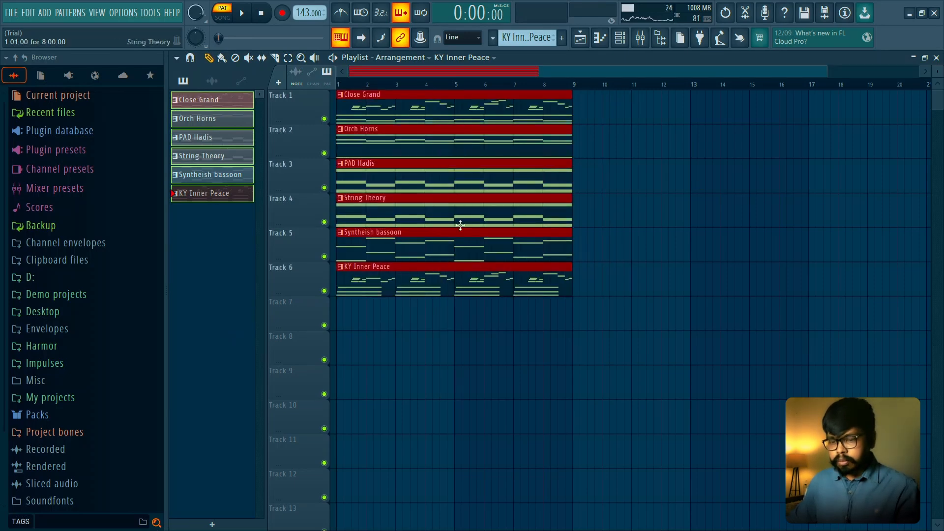
key("ctrl+b")
right_click(483, 323)
scroll(474, 323, "down", 1)
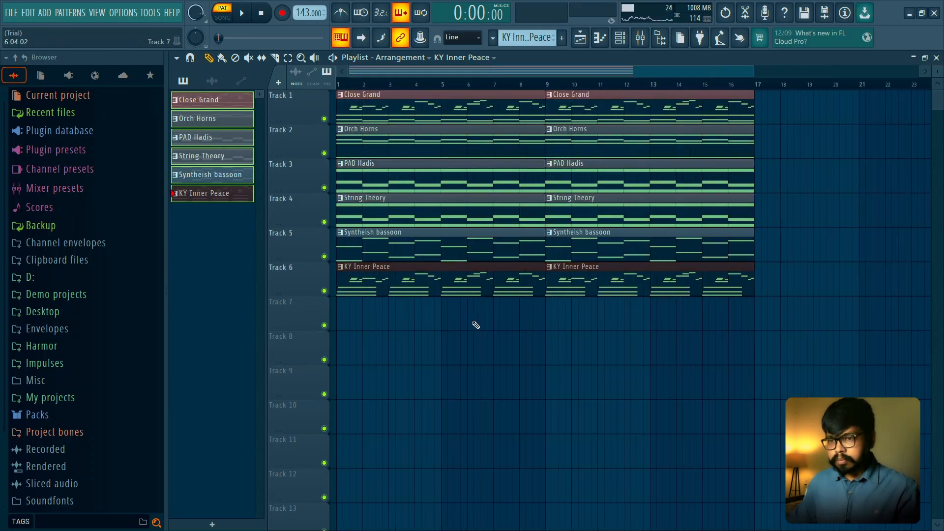
- Solo Track 1 and play the Close Grand clips in song mode, checking their notes in the piano roll
left_click(324, 291, "ctrl")
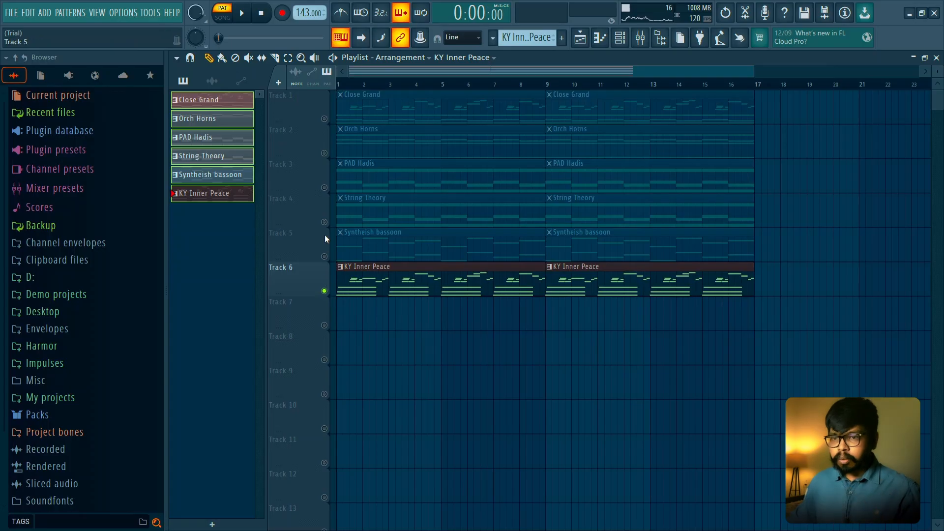
left_click(324, 119, "ctrl")
key("space")
key("l")
key("space")
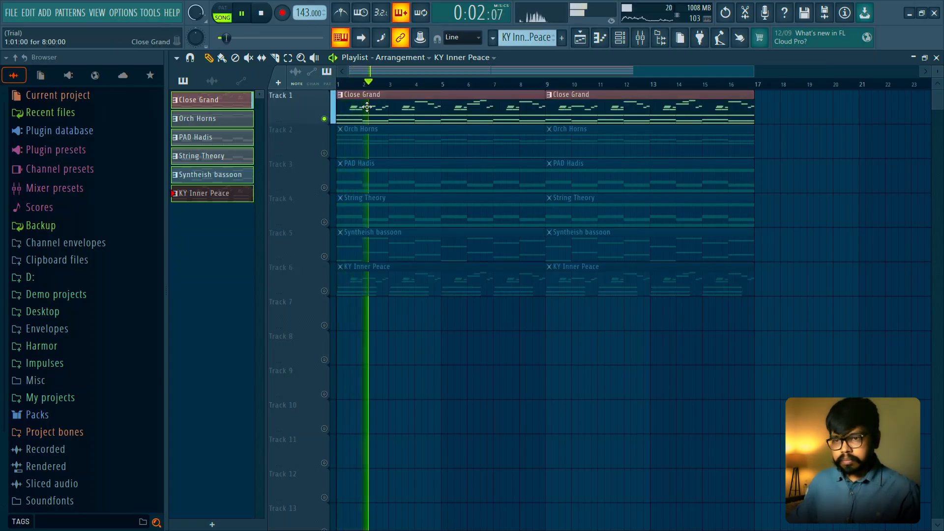
double_click(354, 114)
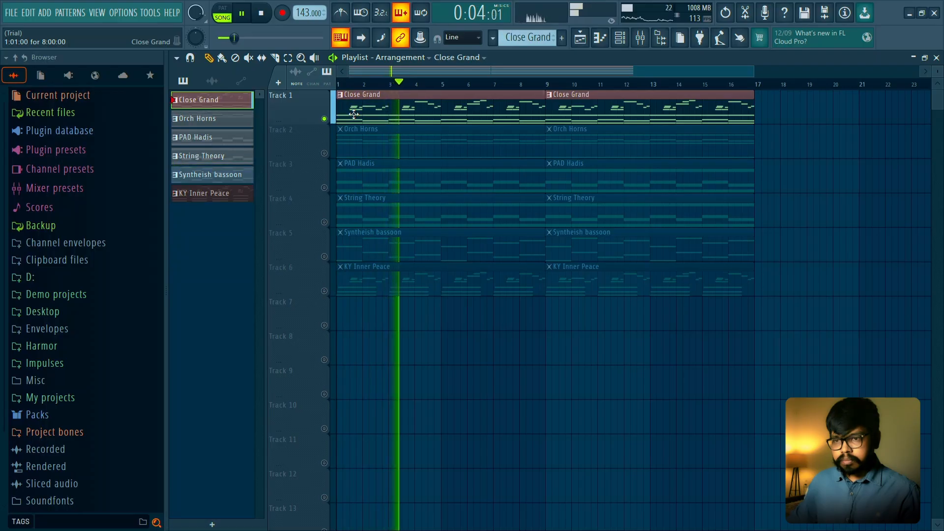
left_click(936, 58)
left_click(261, 13)
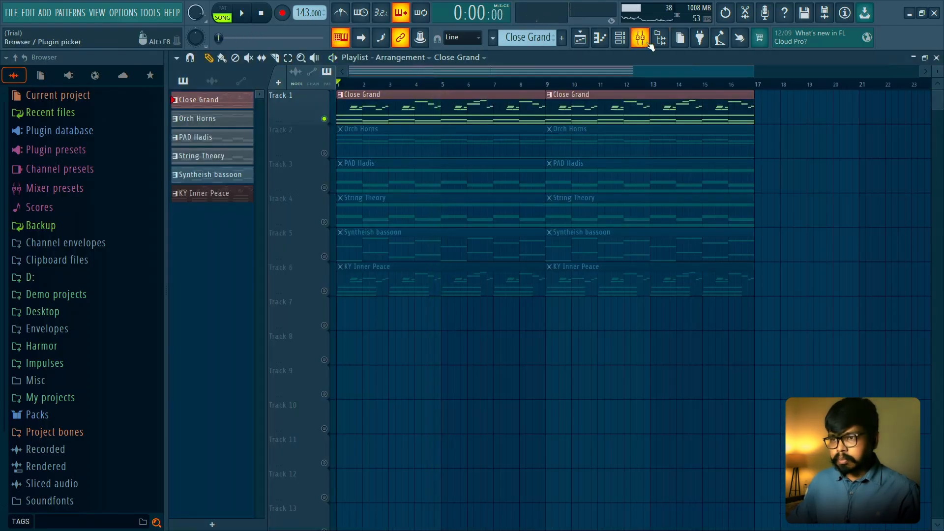
- Remove Fruity Parametric EQ 2 from the Master mixer track and render the soloed piano to an audio clip on Track 7
key("F9")
key("space")
key("space")
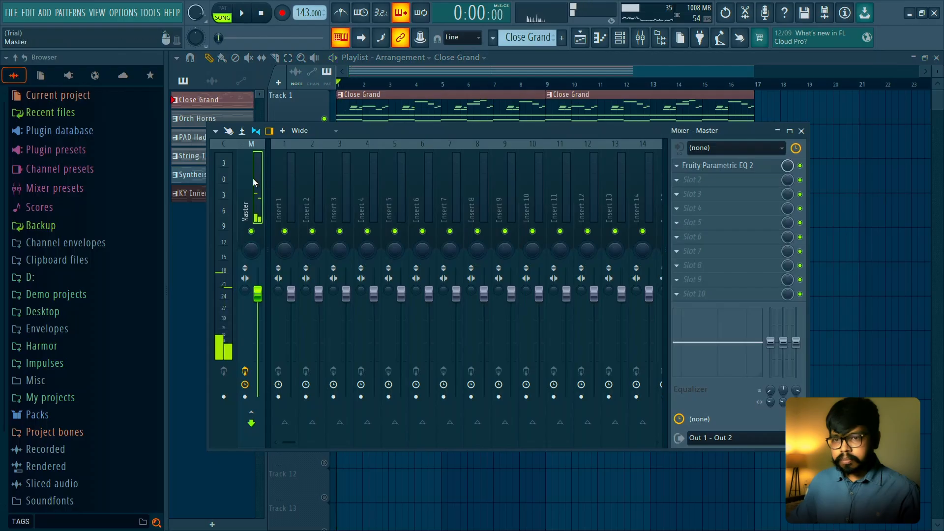
left_click(678, 167)
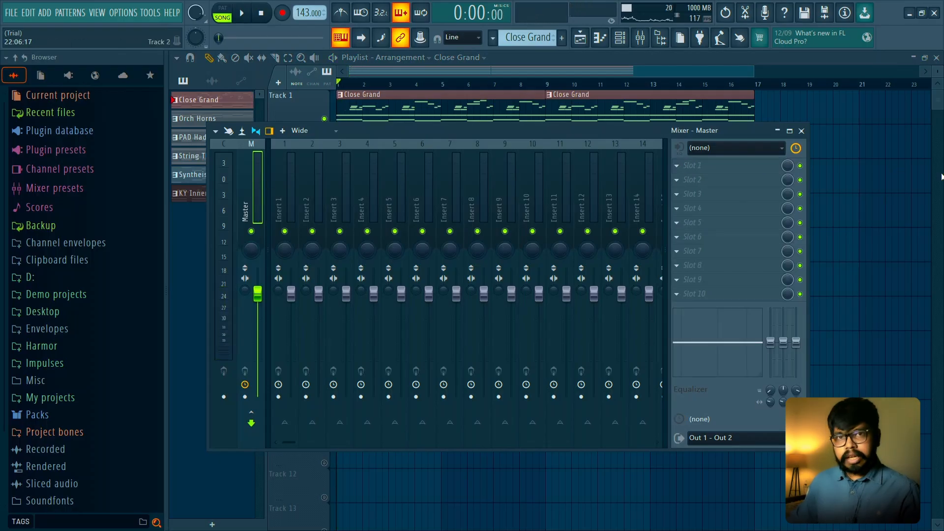
key("alt+r")
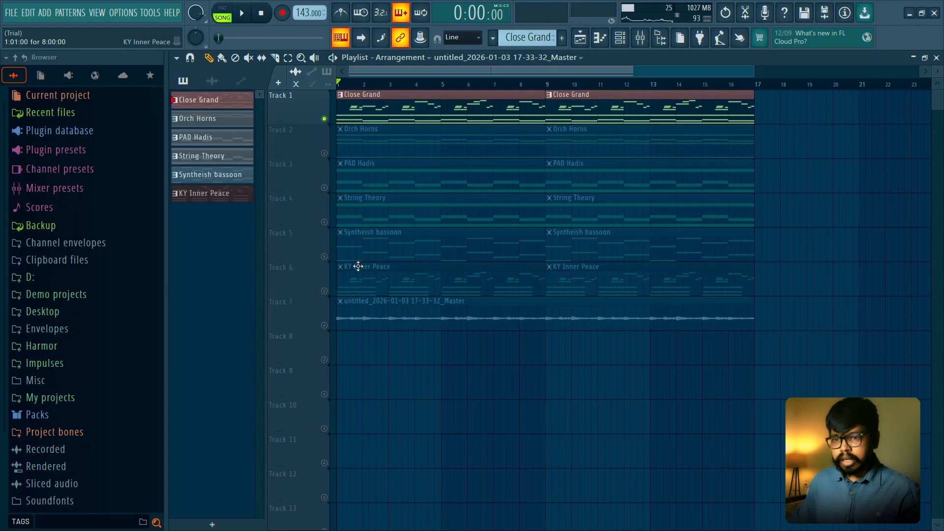
- Solo Track 7, play the rendered audio clip and set its time stretching mode to Stretch
right_click(326, 326)
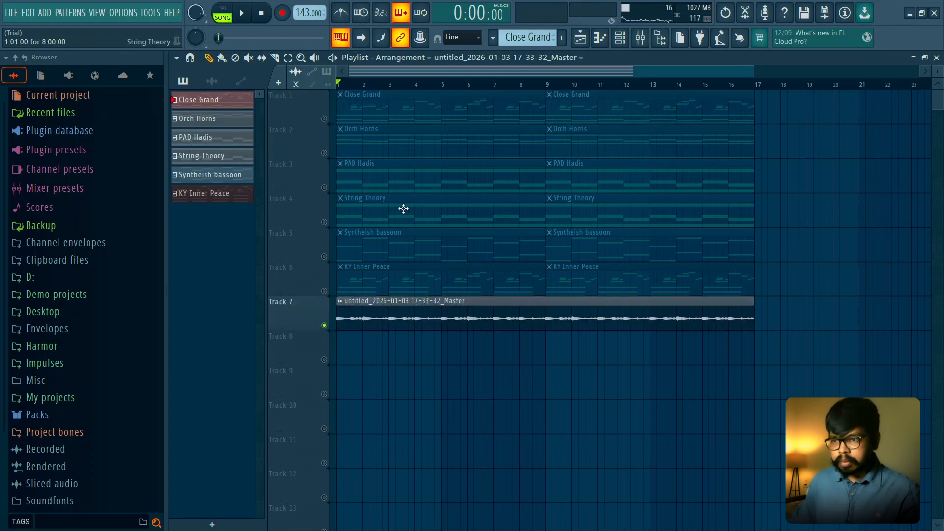
key("space")
double_click(429, 323)
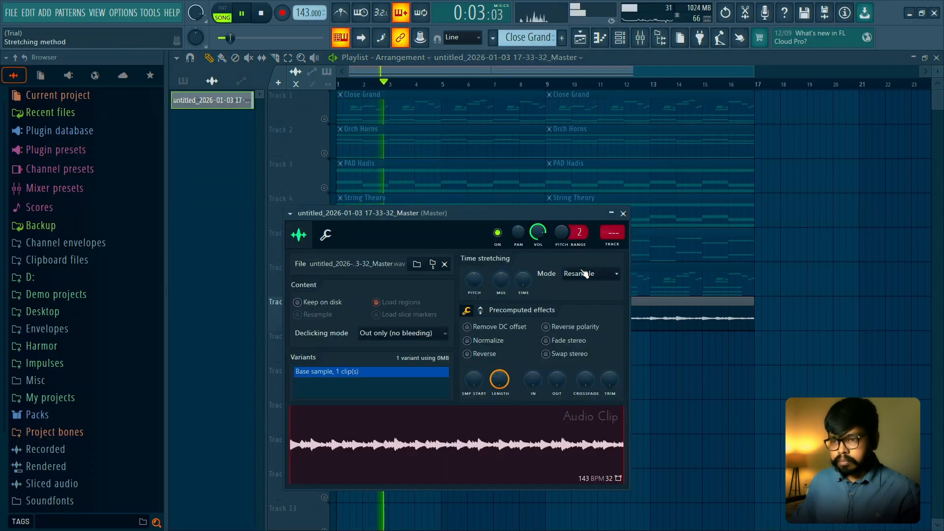
scroll(585, 274, "down", 1)
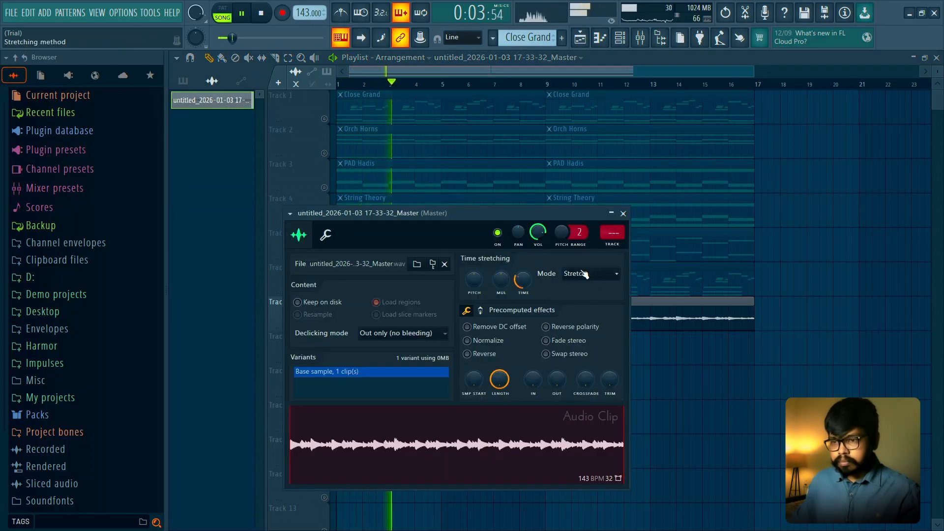
key("space")
- Reverse the rendered audio clip and play it back
left_click(470, 356)
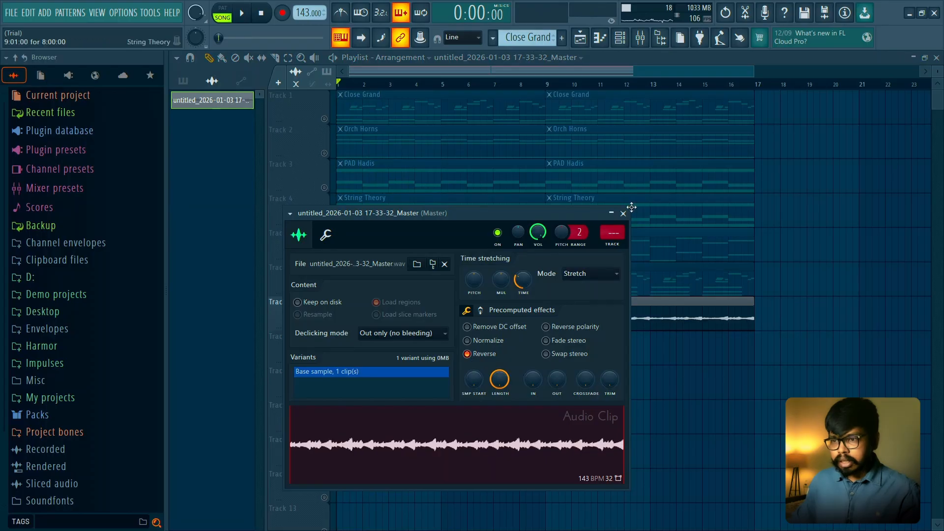
left_click(627, 213)
key("space")
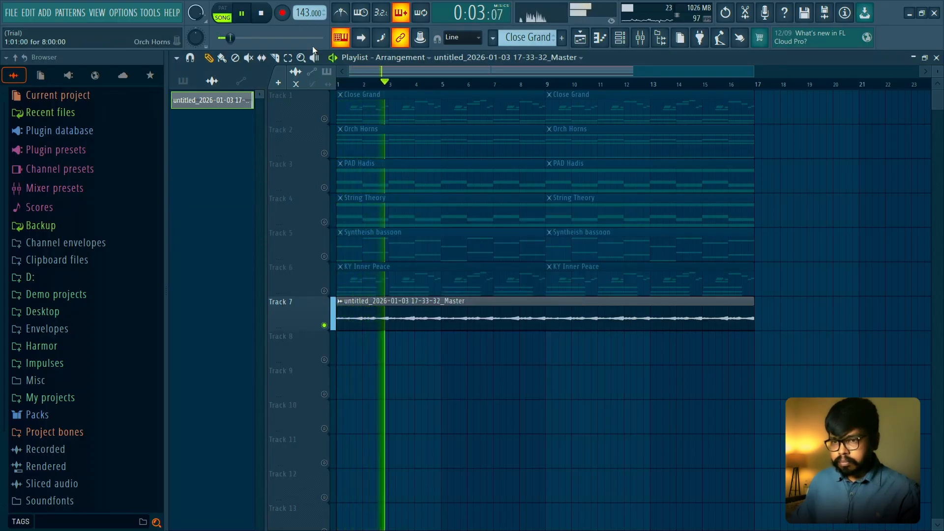
key("space")
- Slice the reversed clip at bar 9, delete the second half and check the remaining clip's settings
left_click(550, 317)
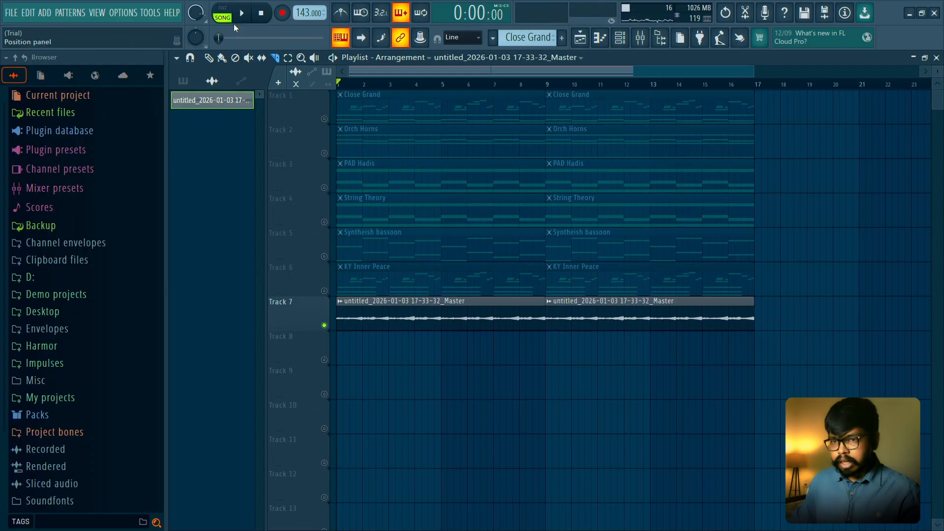
right_click(570, 320)
double_click(418, 323)
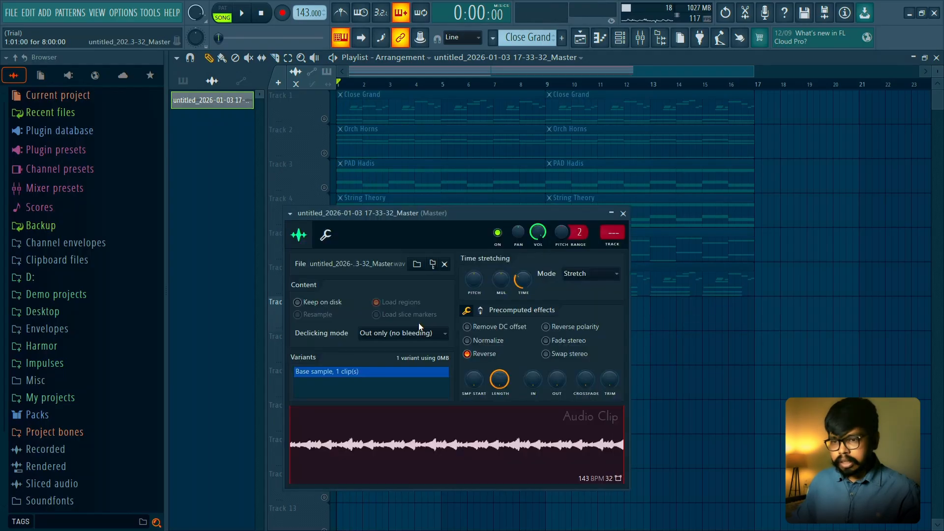
key("Escape")
- Chop the eight-bar reversed clip on Track 7 into one-bar slices
right_click(340, 303)
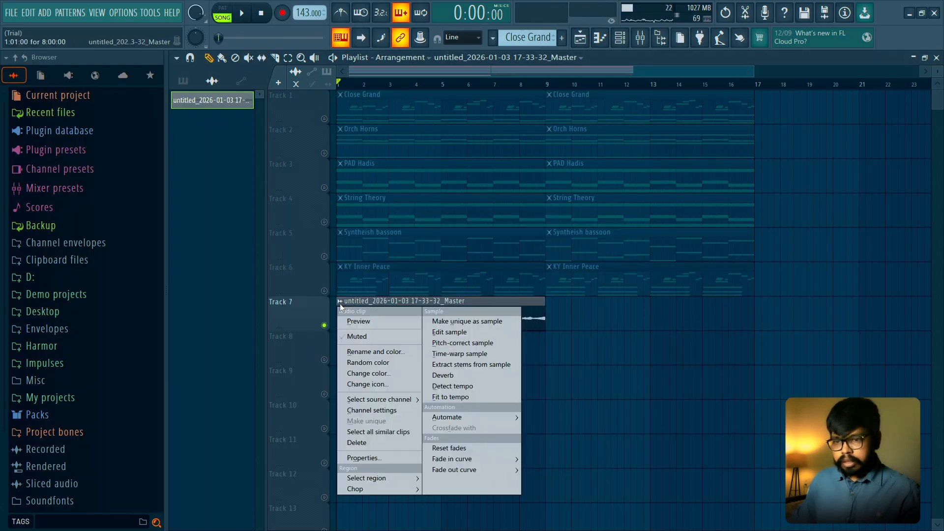
mouse_move(387, 489)
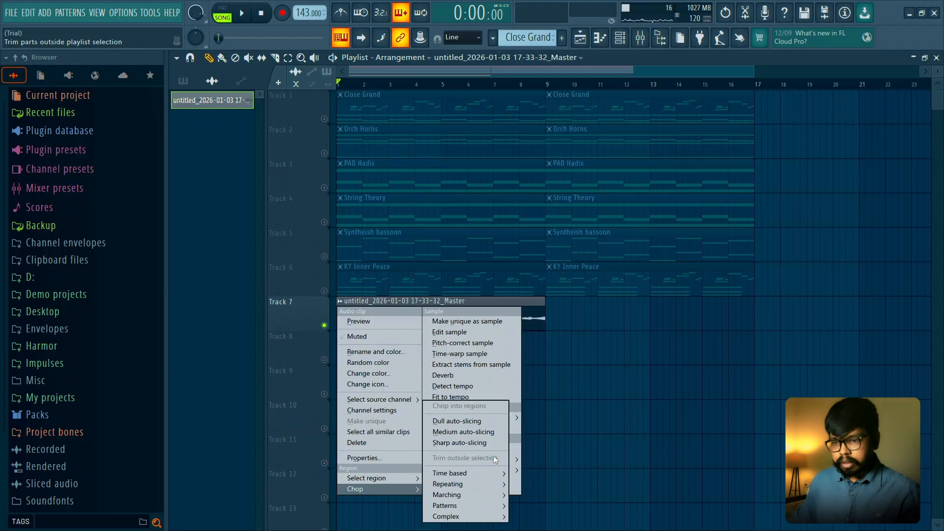
mouse_move(494, 474)
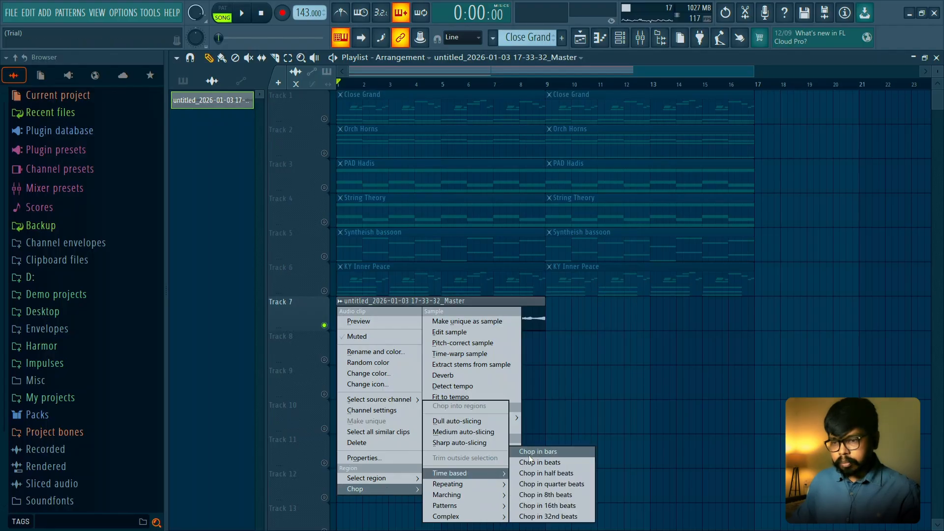
left_click(530, 455)
left_click(538, 379)
- Unmute Track 8 and move the eight one-bar slices onto it from Track 7 in reverse order, starting at bar 1
left_click_drag(527, 314, 337, 370)
left_click(325, 361)
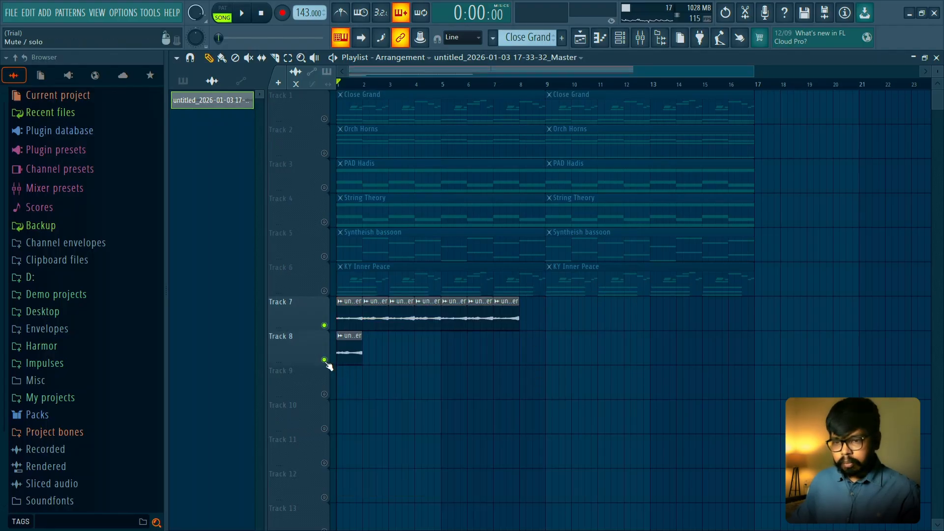
left_click_drag(497, 320, 373, 363)
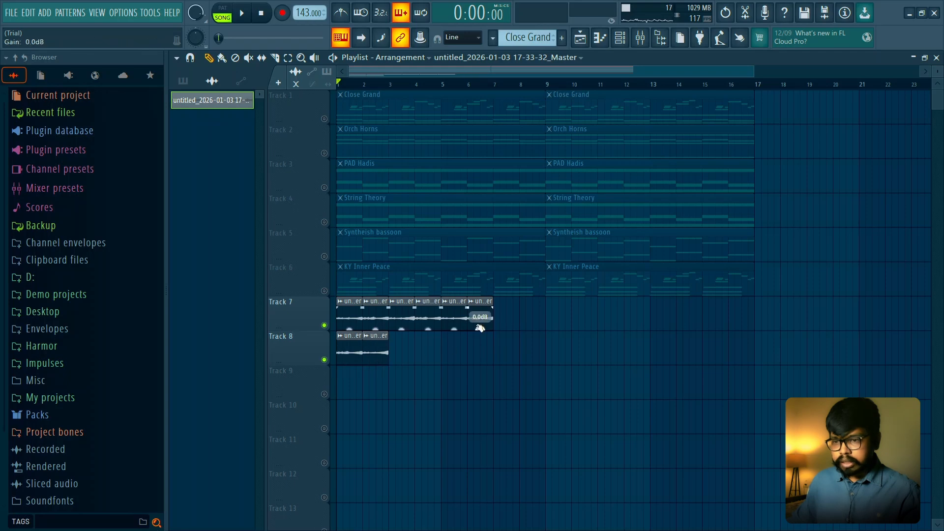
left_click_drag(480, 328, 412, 362)
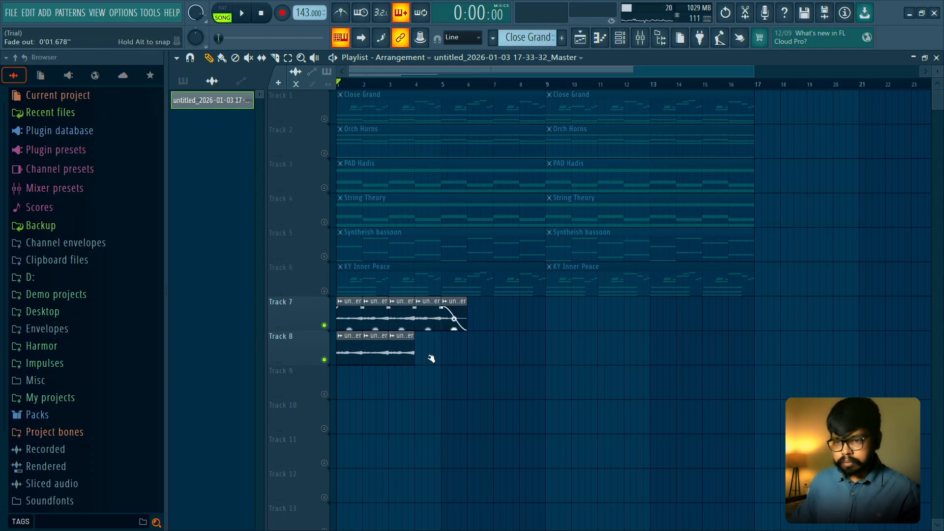
left_click_drag(455, 320, 428, 358)
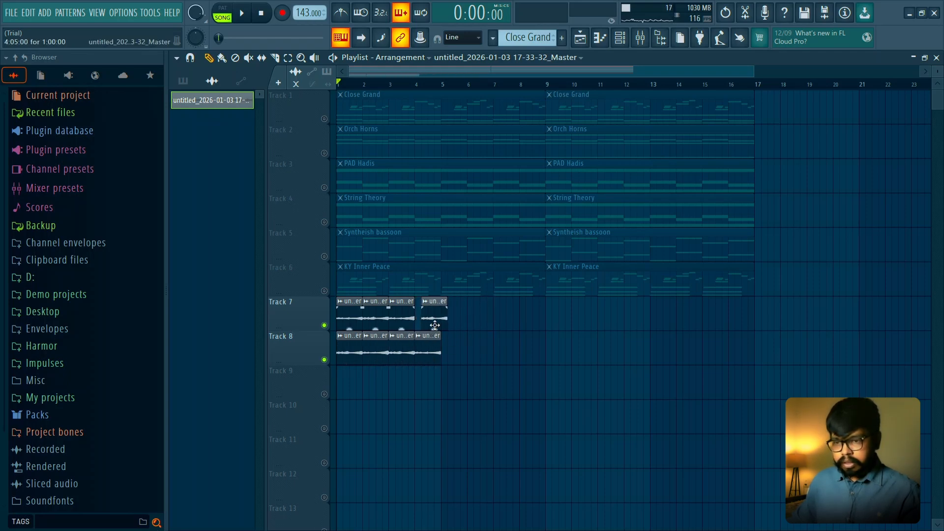
left_click_drag(435, 326, 453, 359)
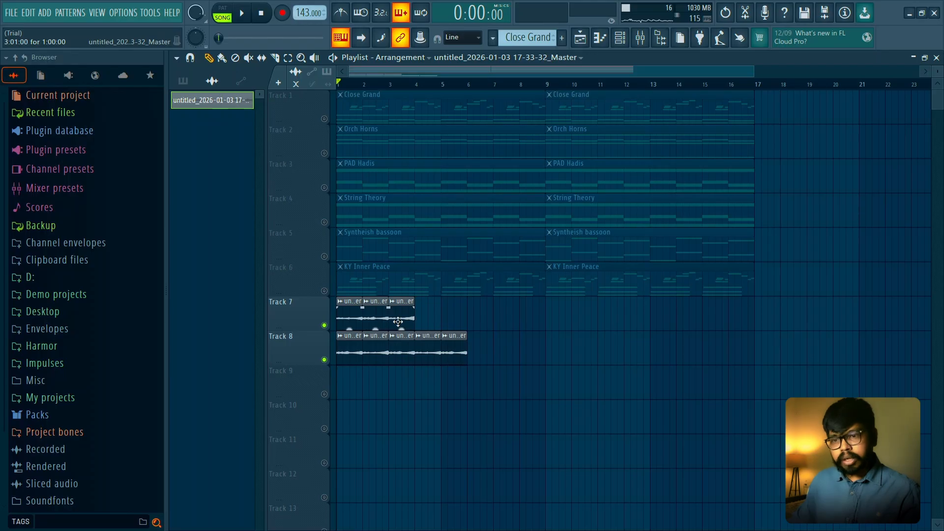
left_click_drag(398, 322, 475, 356)
left_click_drag(379, 320, 506, 355)
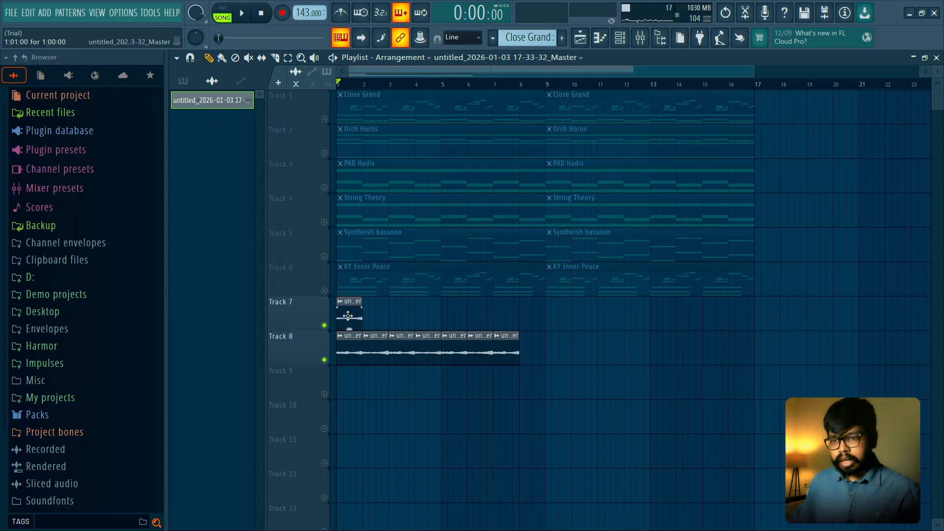
left_click_drag(348, 315, 533, 359)
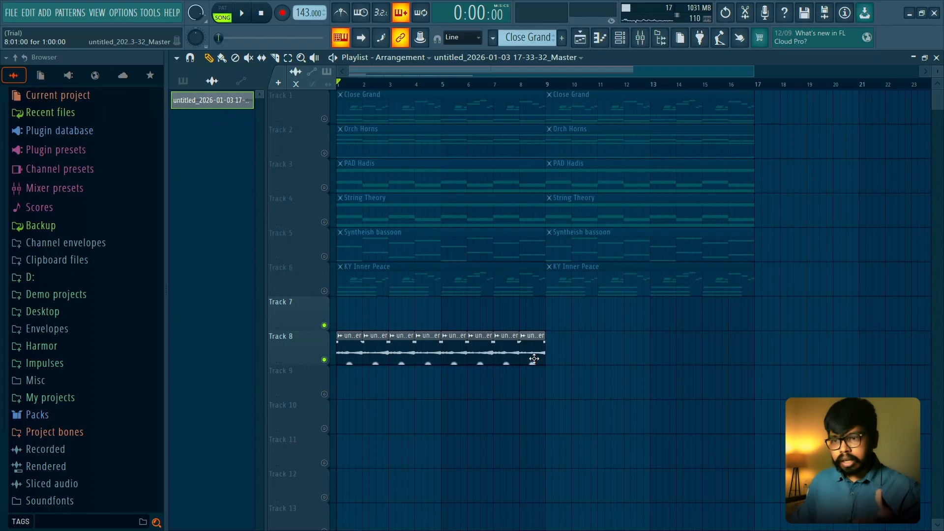
- Set the sliced audio clip's declicking mode to Generic (bleeding)
double_click(511, 359)
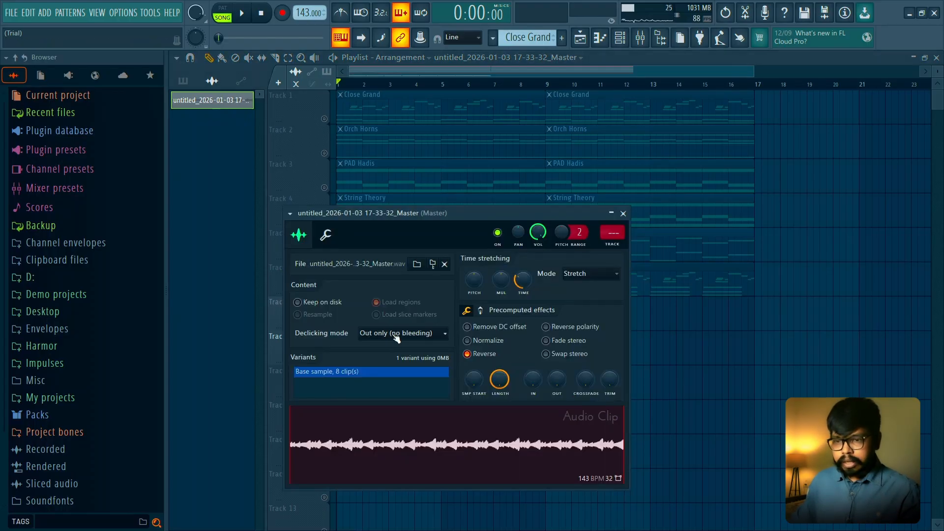
left_click(396, 335)
left_click(391, 379)
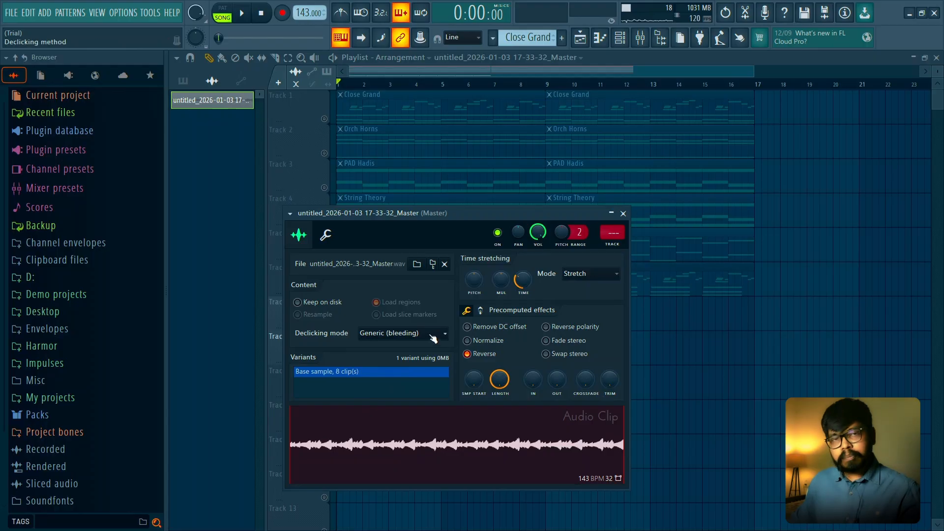
- Play back the rearranged slices and recheck the audio clip's settings
key("space")
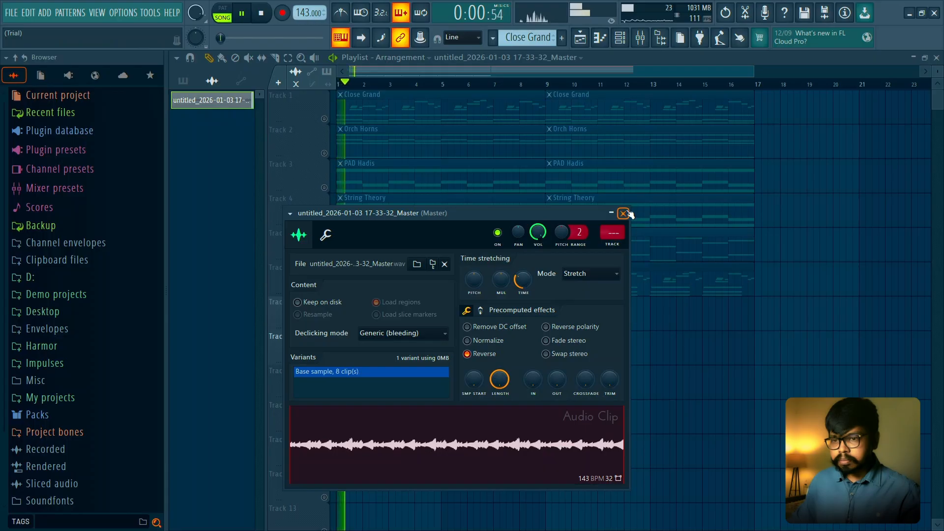
left_click(623, 213)
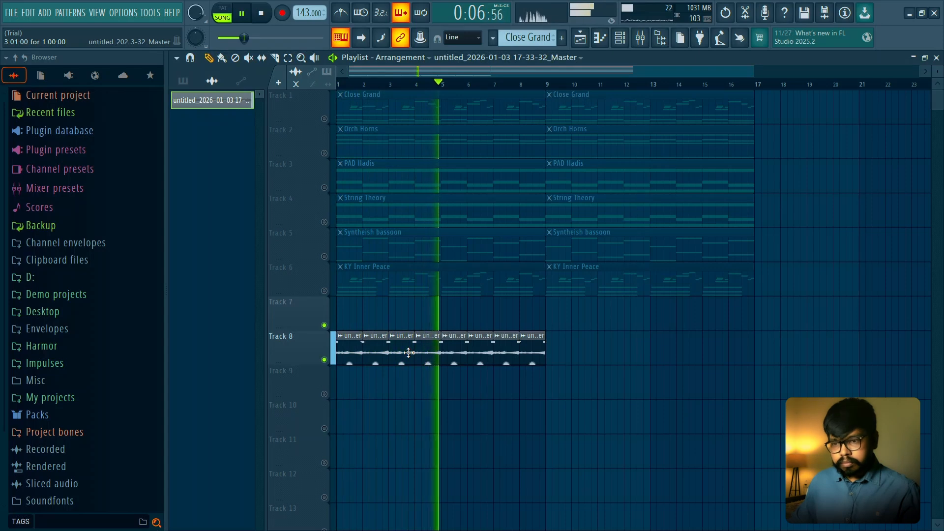
key("space")
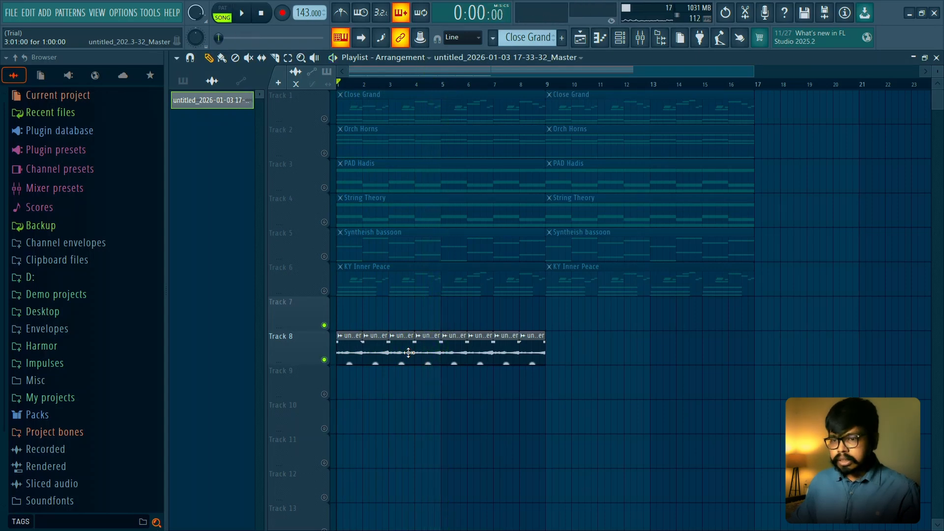
double_click(409, 352)
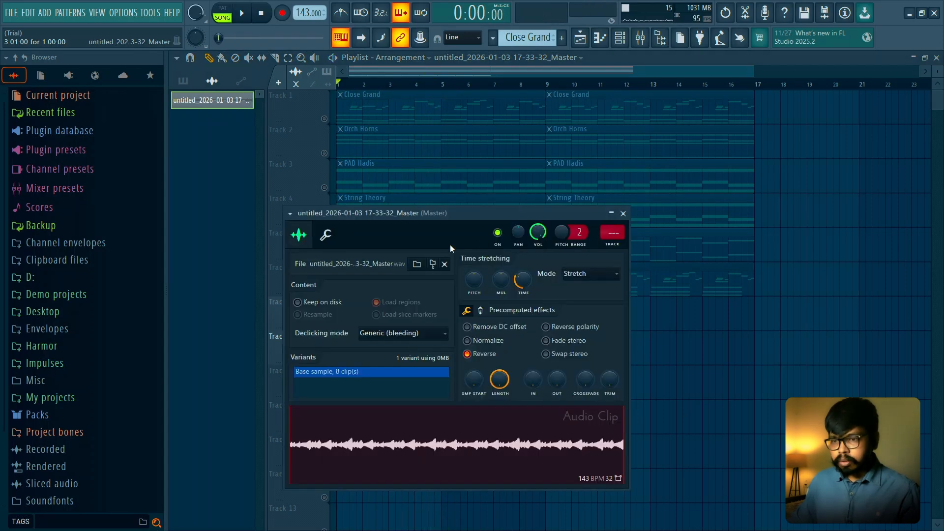
left_click(623, 214)
- Consolidate the eight slices on Track 8 into one audio clip and move it to Track 1 at bar 33
left_click_drag(565, 334, 332, 363, "ctrl")
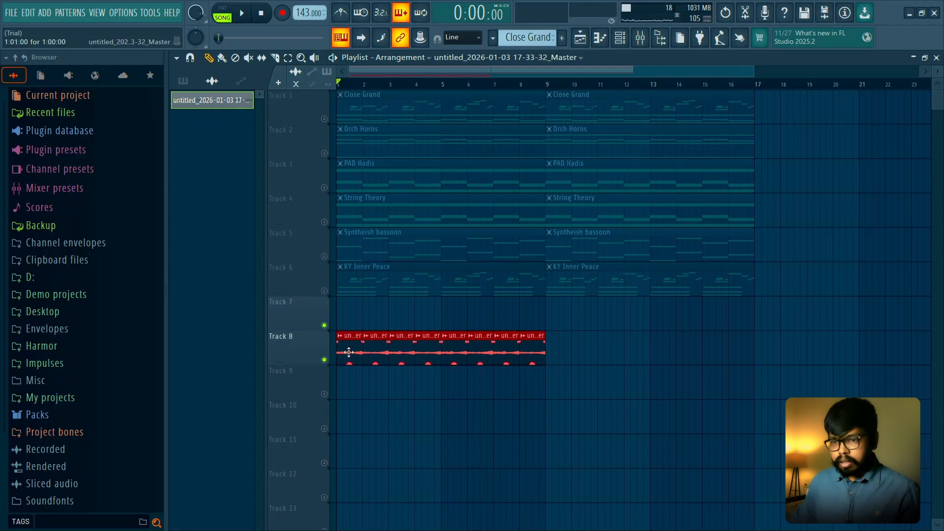
key("ctrl+alt+c")
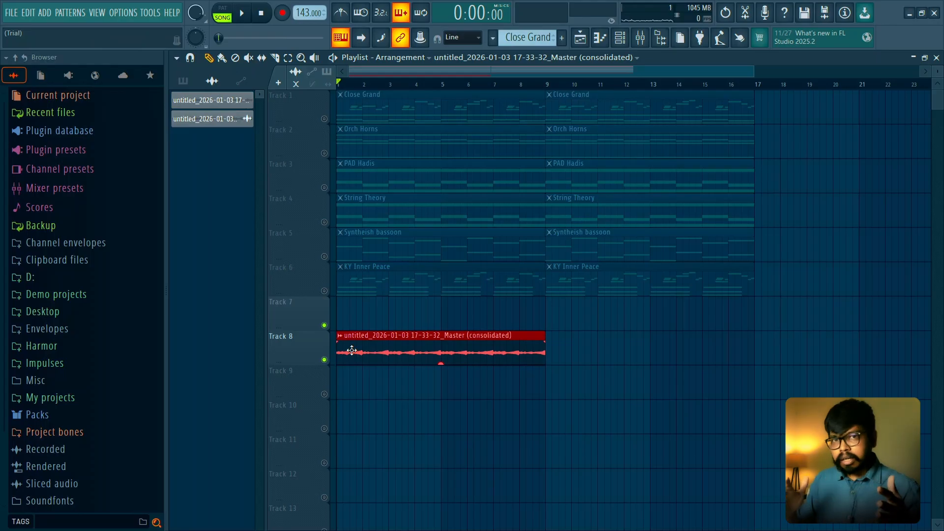
scroll(383, 375, "down", 2)
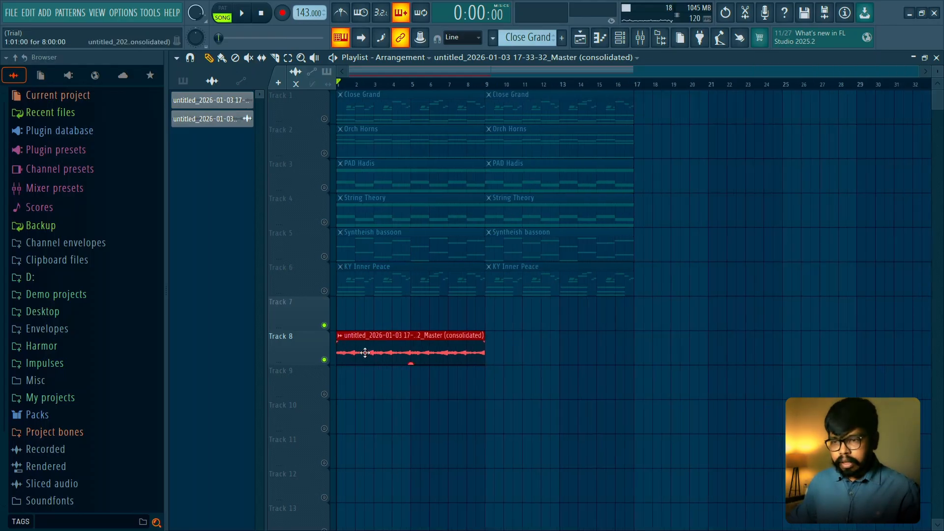
left_click_drag(369, 350, 661, 106)
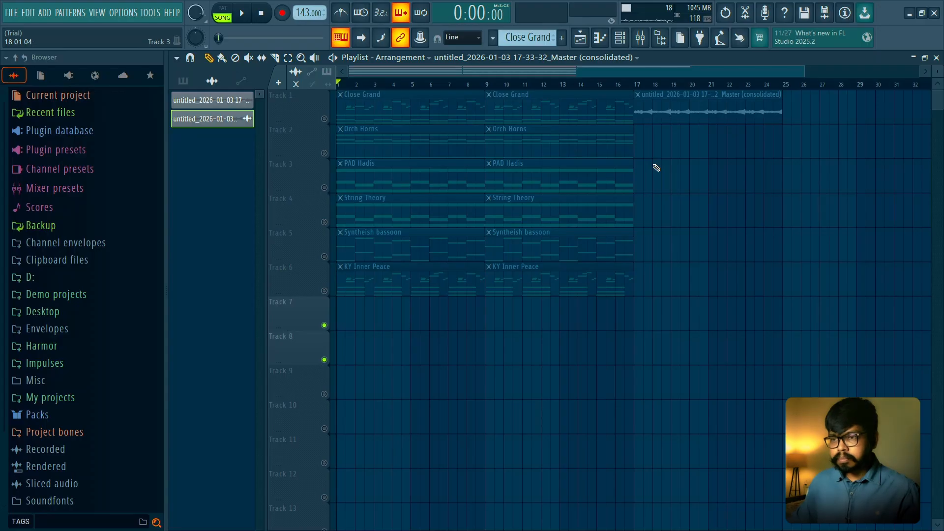
scroll(656, 168, "down", 1)
left_click_drag(590, 105, 708, 105)
left_click_drag(359, 330, 541, 91)
mouse_move(727, 105)
left_mouse_down()
mouse_move(859, 105)
mouse_move(844, 105)
left_mouse_up()
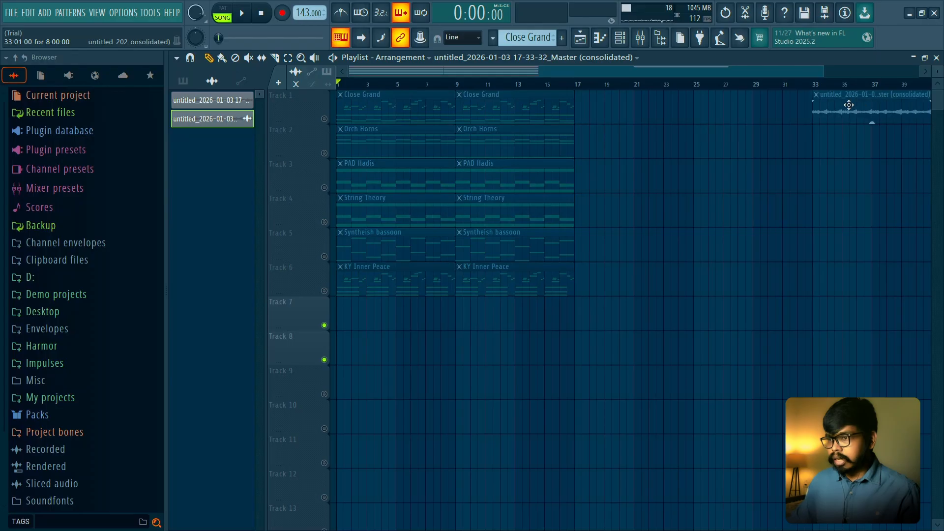
left_click(813, 84)
left_click(576, 84)
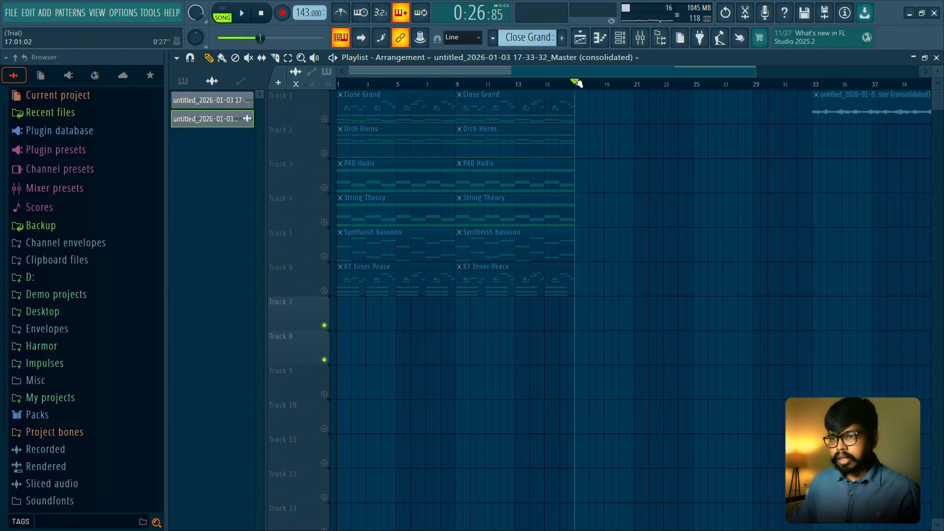
left_click(367, 83)
left_click_drag(338, 83, 816, 89)
right_click(795, 84)
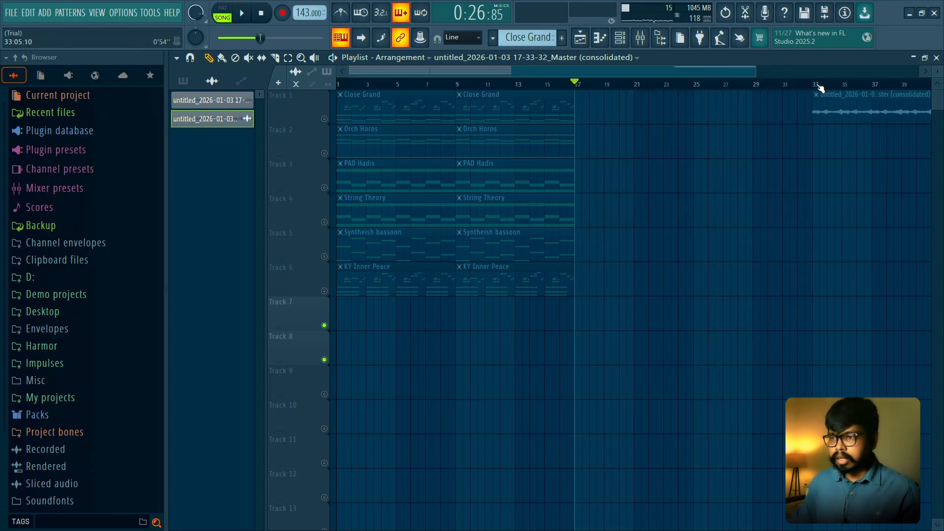
- Add playlist time markers named Intro at bar 1, Hook at bar 17 and Verse at bar 33
left_click_drag(368, 83, 304, 90)
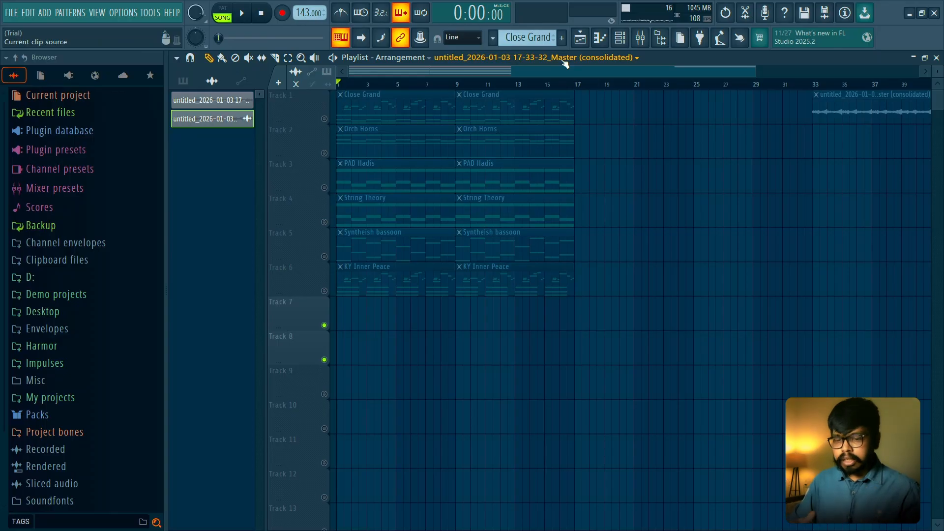
key("alt+t")
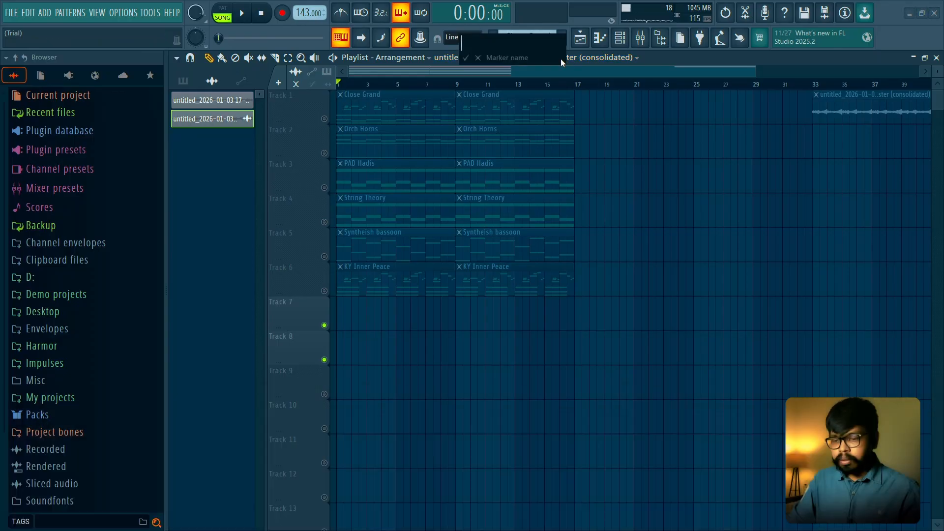
type("Intro")
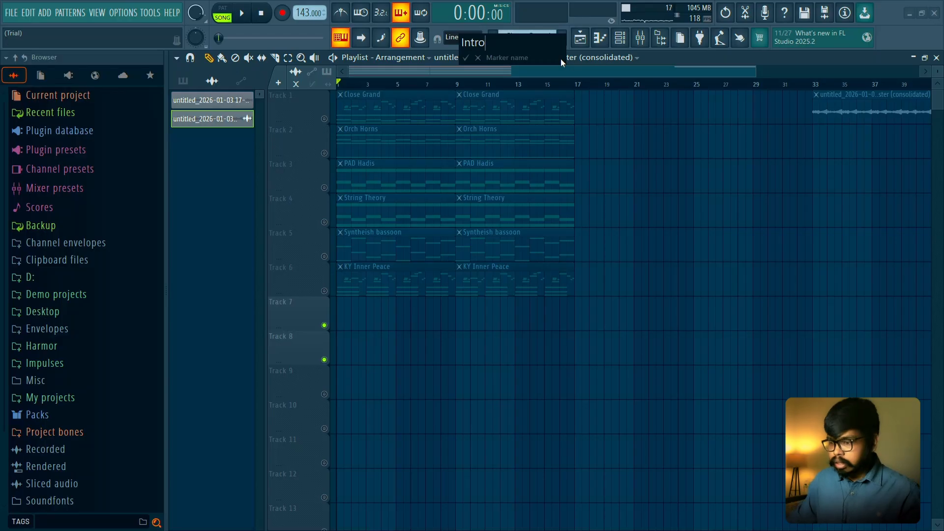
key("Return")
left_click(578, 85)
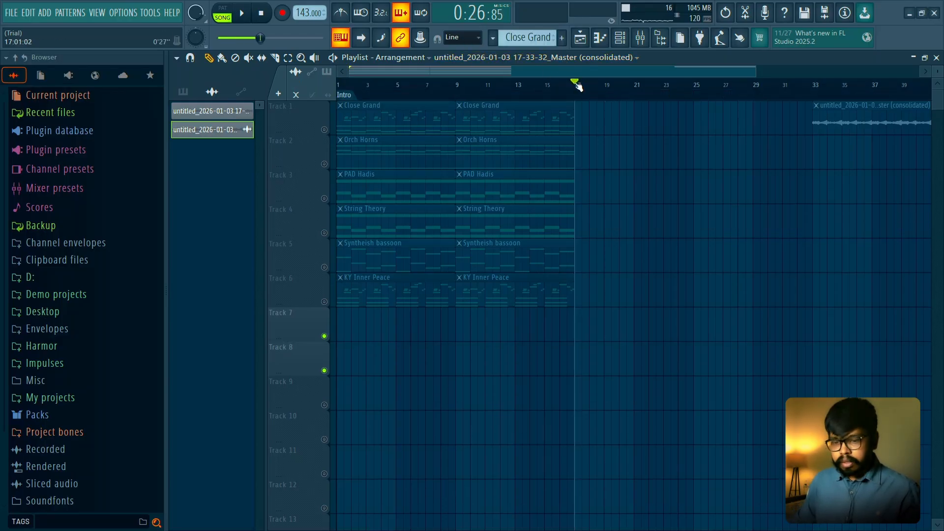
key("alt+t")
type("Hook")
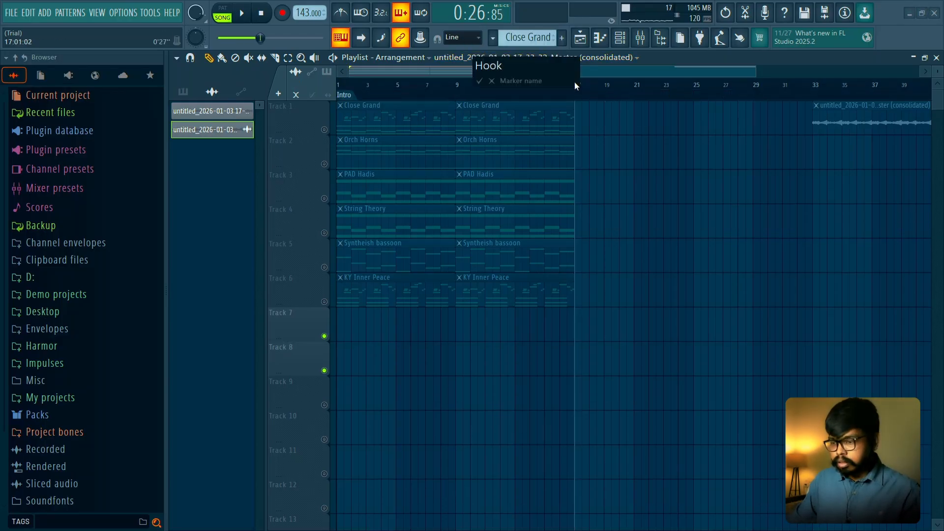
key("Return")
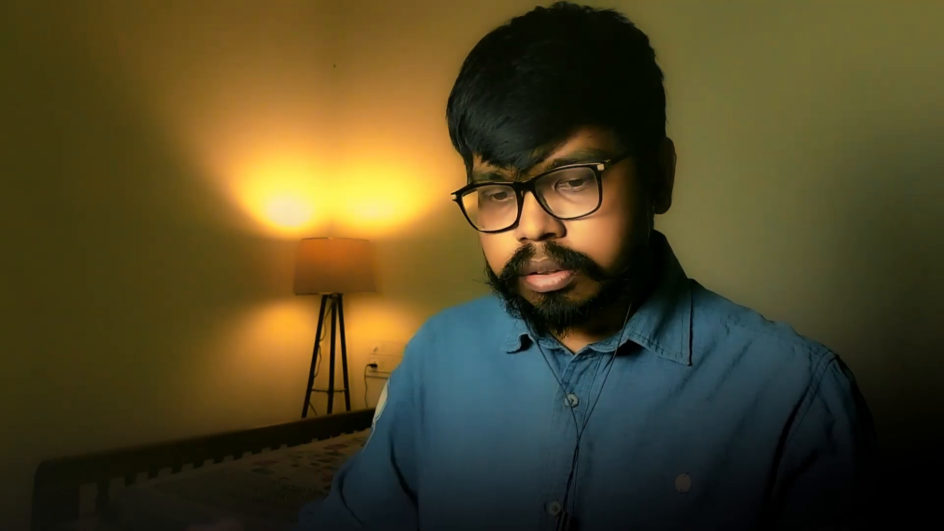
type("Verse")
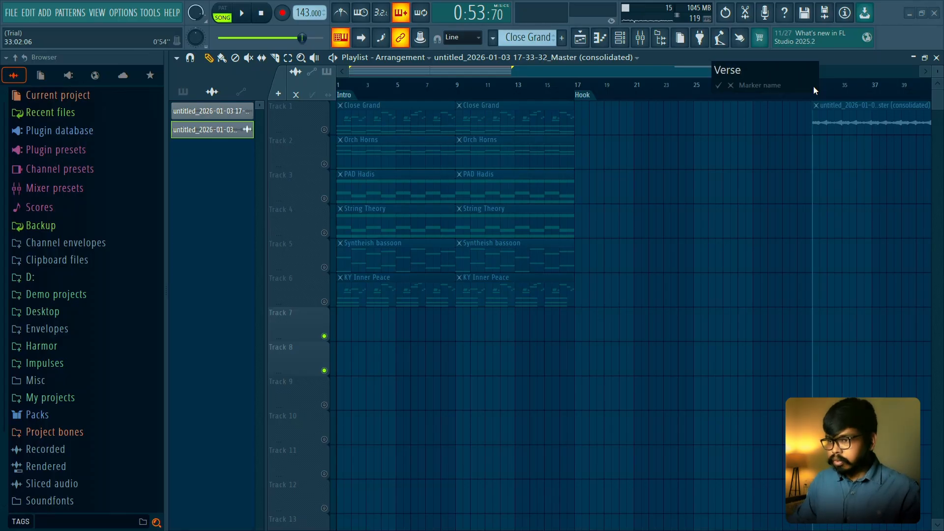
key("Return")
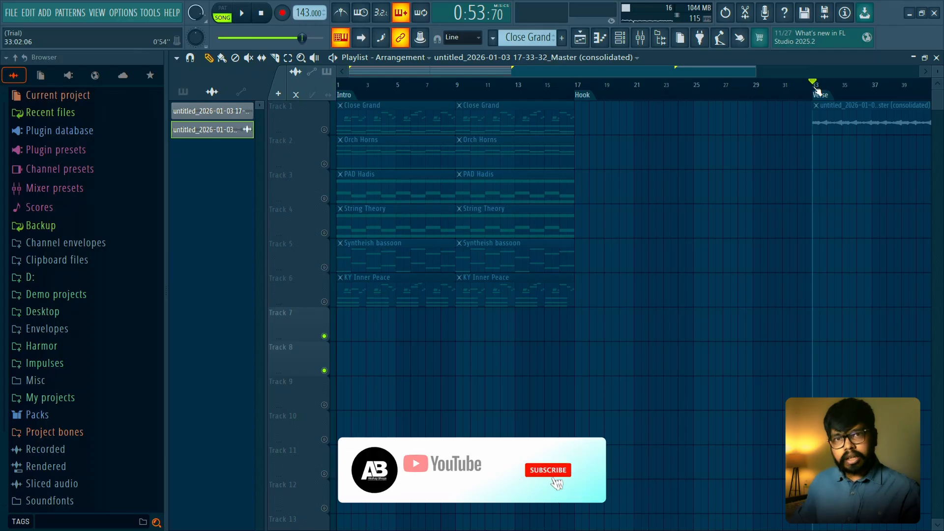
- Unmute all playlist tracks and play the consolidated clip from the Verse marker at bar 33
left_click_drag(367, 84, 324, 89)
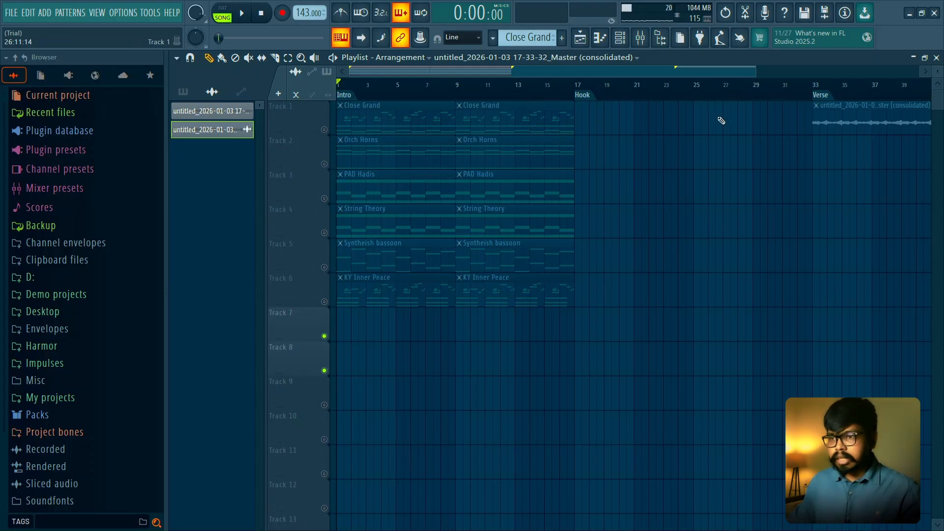
scroll(638, 130, "down", 2)
right_click(329, 129)
right_click(326, 129)
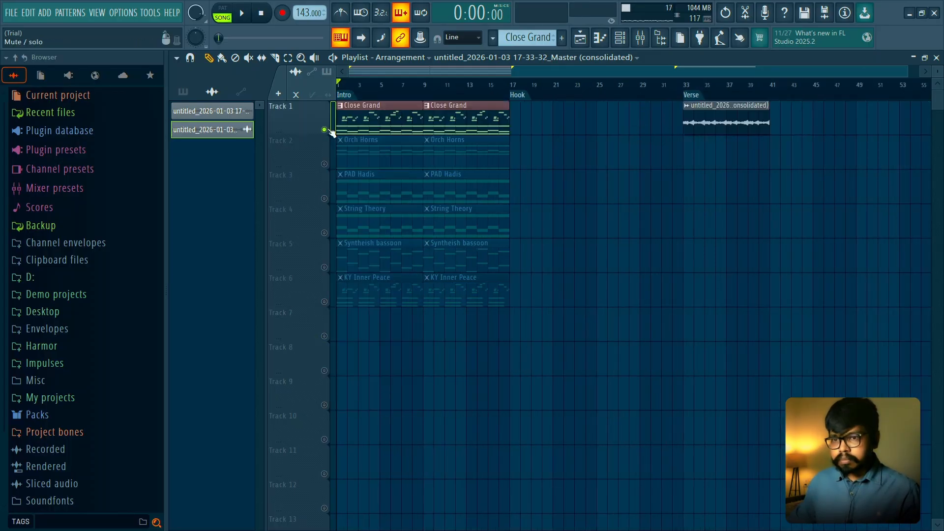
right_click(325, 129)
left_click(687, 89)
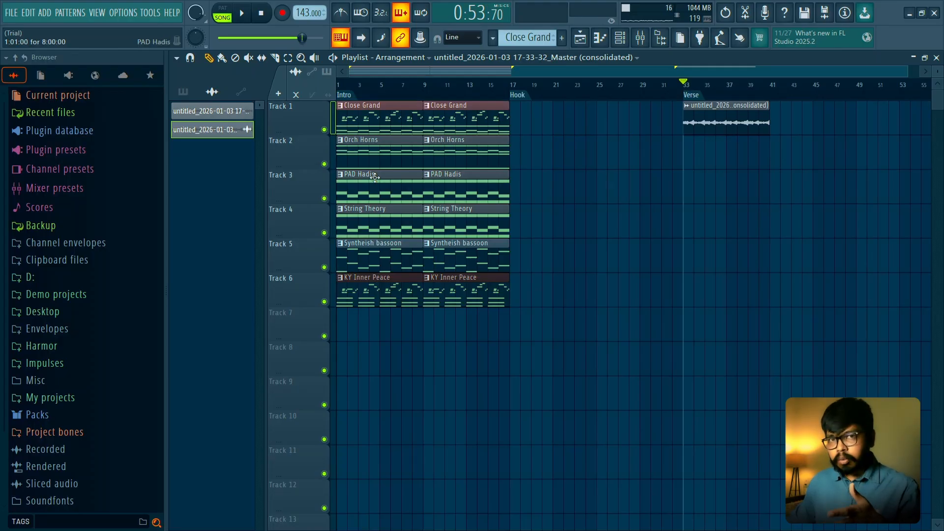
key("space")
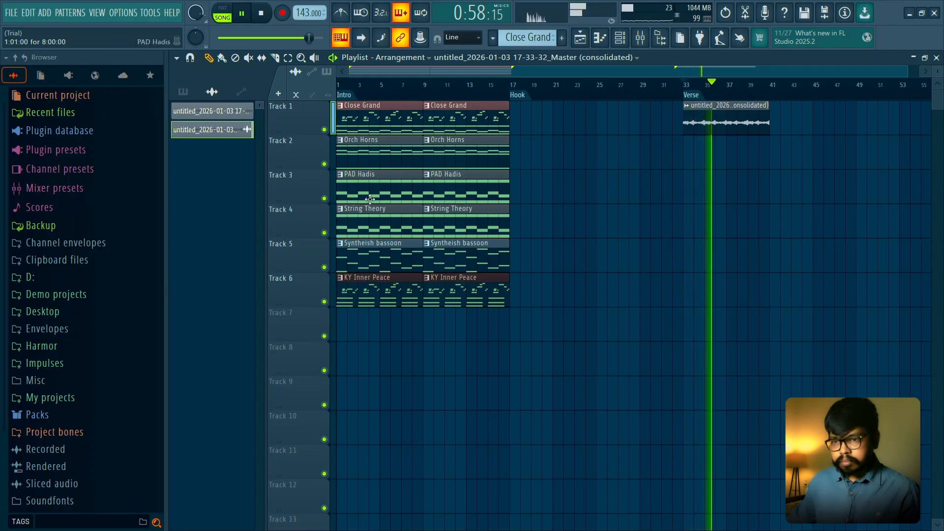
key("space")
- Solo the PAD Hadis track and preview it with bars 1 to 8 set as the time selection
left_click_drag(525, 171, 382, 238)
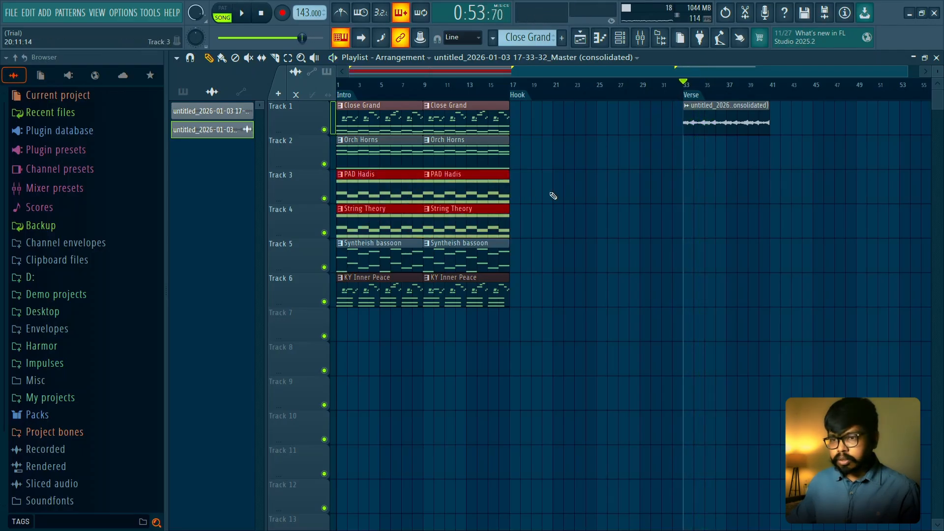
right_click(325, 235)
right_click(324, 200)
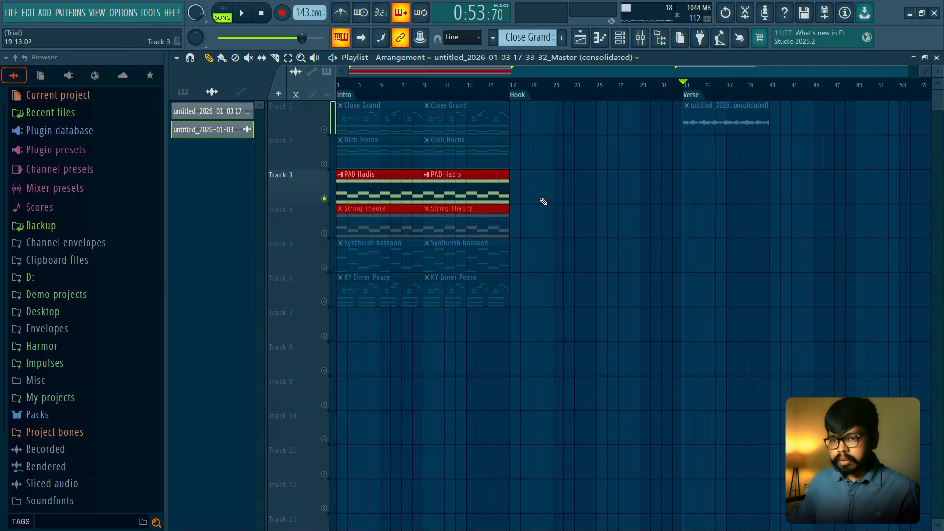
left_click(541, 200, "ctrl")
left_click_drag(429, 85, 339, 85)
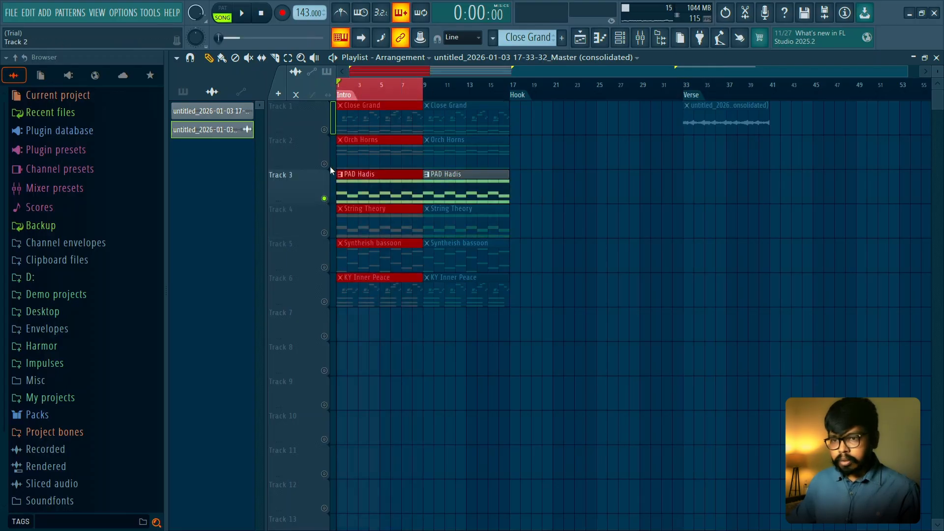
scroll(339, 178, "up", 2)
key("space")
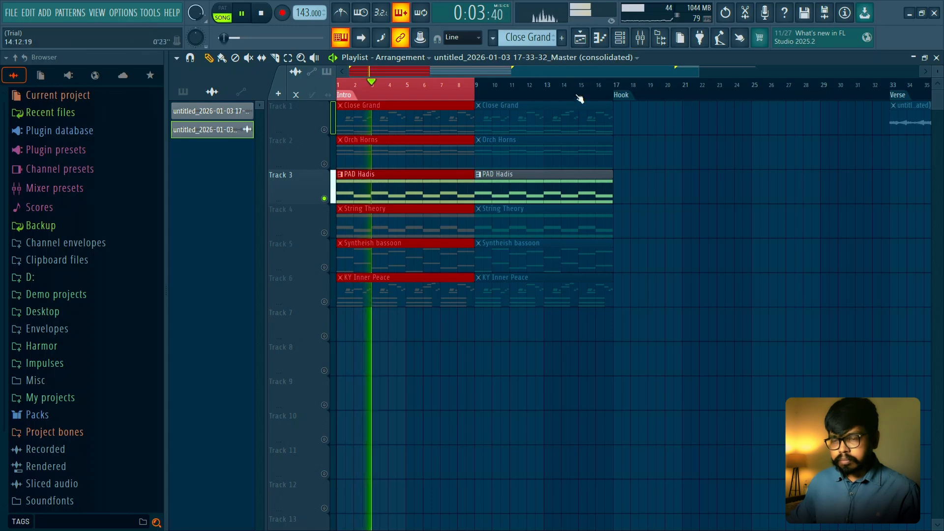
key("space")
- Render the selected eight bars of the soloed pad from the Master mixer track into a new audio clip
left_click(641, 39)
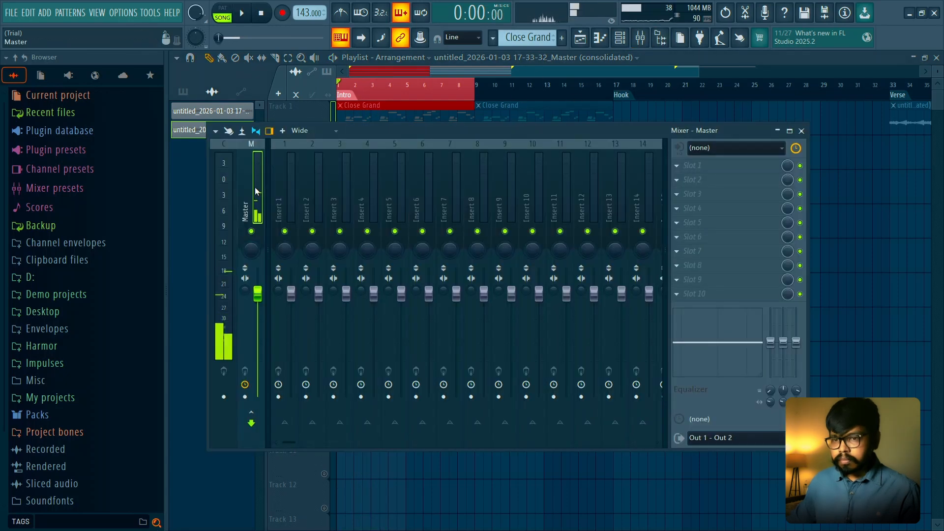
key("ctrl+alt+c")
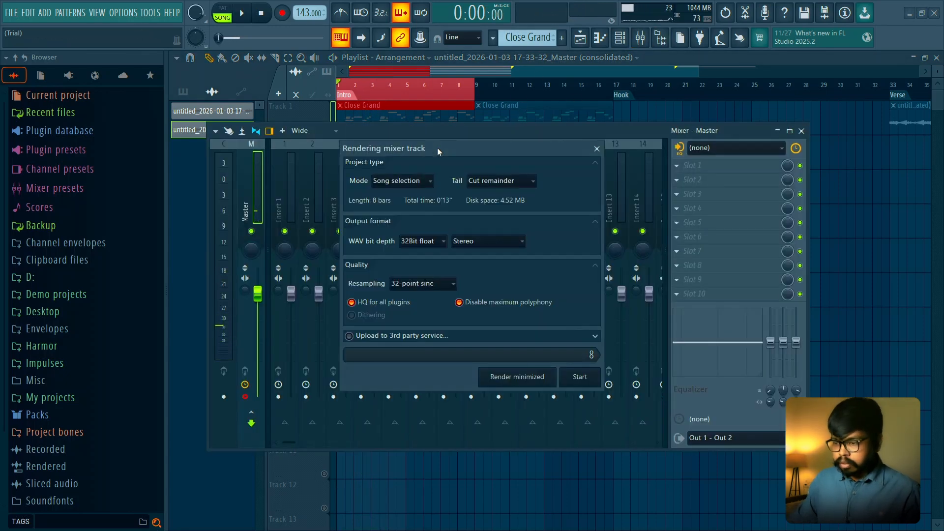
key("Return")
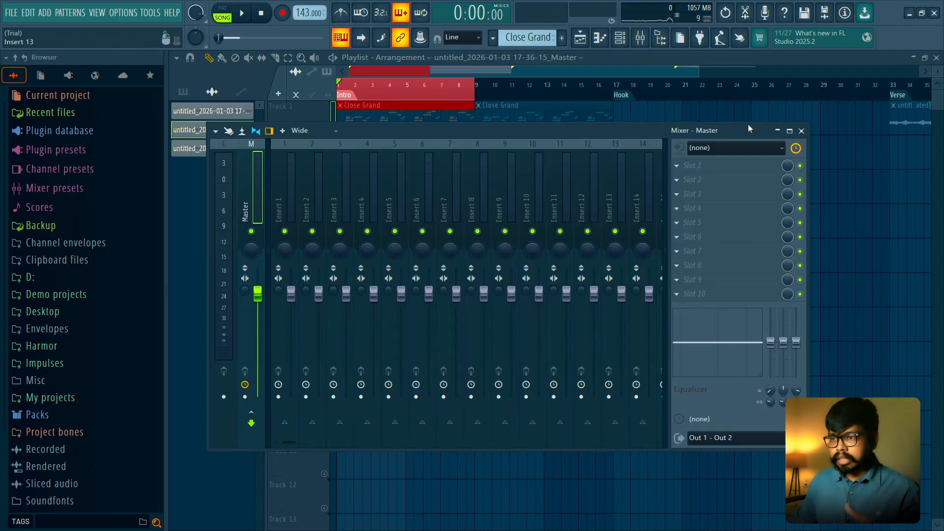
left_click(801, 131)
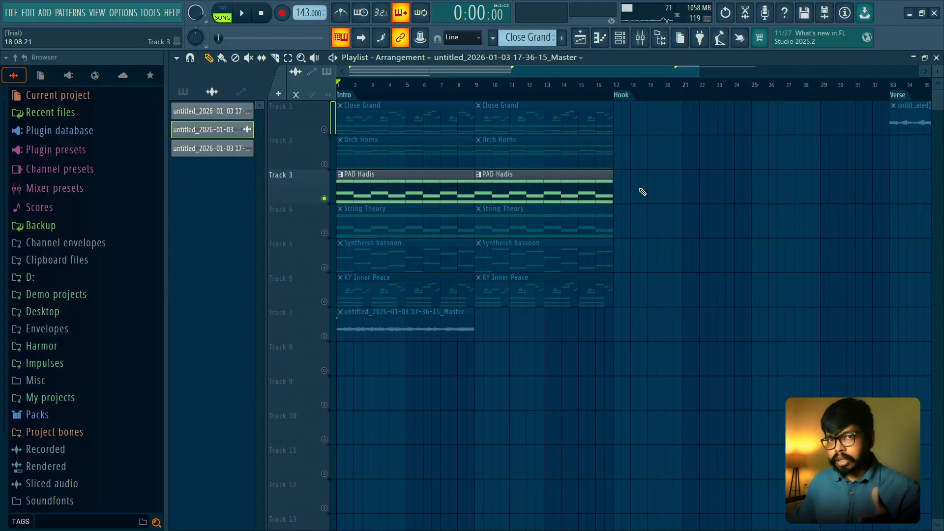
- Place a copy of the rendered pad clip on Track 2 at bar 33, under the Verse marker
scroll(630, 174, "down", 2)
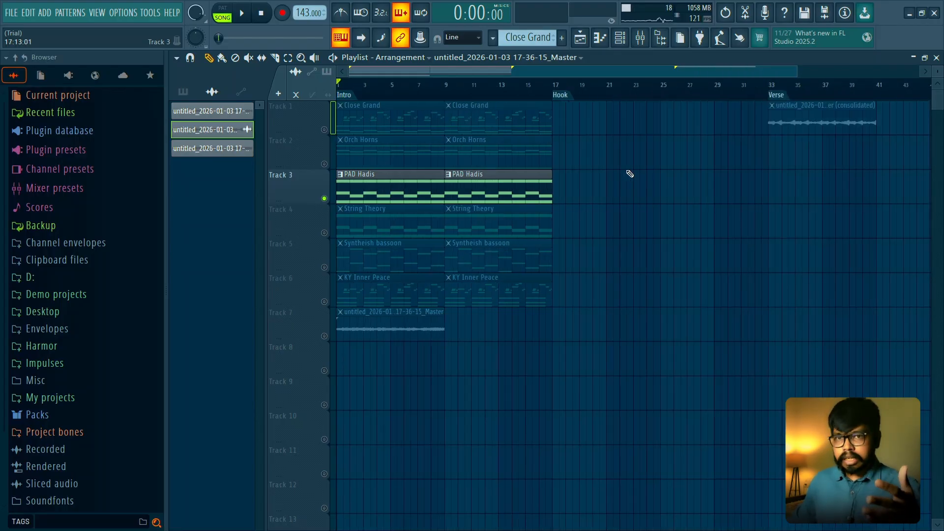
left_click(206, 148)
left_click(766, 155)
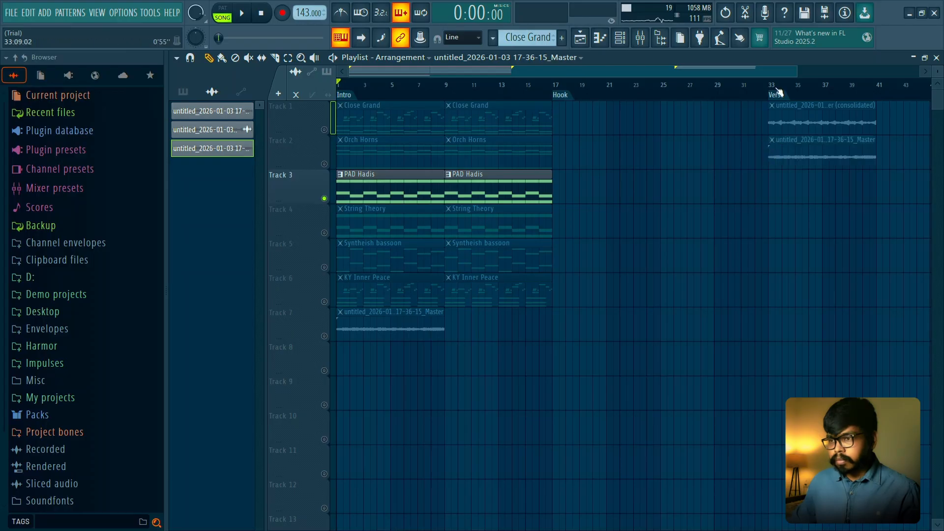
- Solo Track 2 and play the rendered pad clip from the Verse marker at bar 33
left_click(772, 86)
scroll(792, 204, "up", 3)
right_click(325, 165)
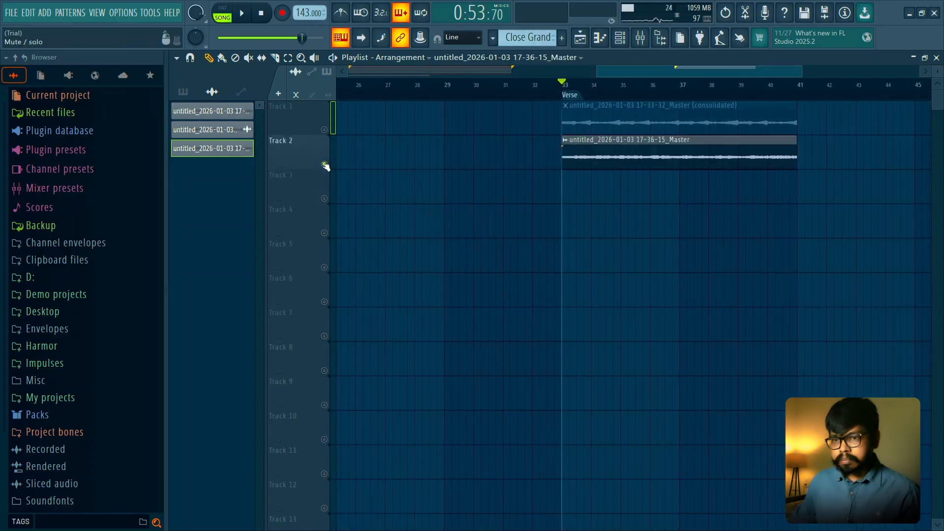
key("space")
- Set the rendered pad clip's time-stretching mode to Stretch and lower its channel volume to about 62%
double_click(617, 143)
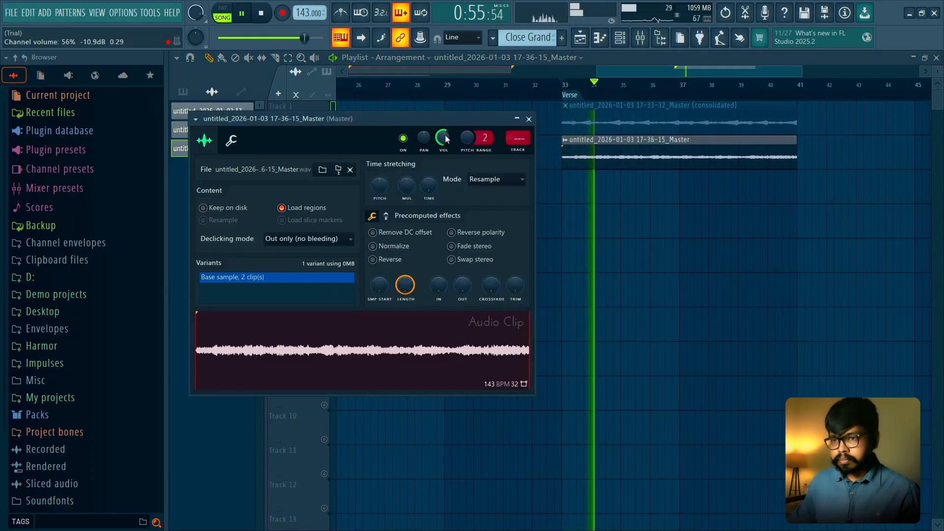
scroll(503, 179, "down", 1)
left_click_drag(443, 138, 443, 158)
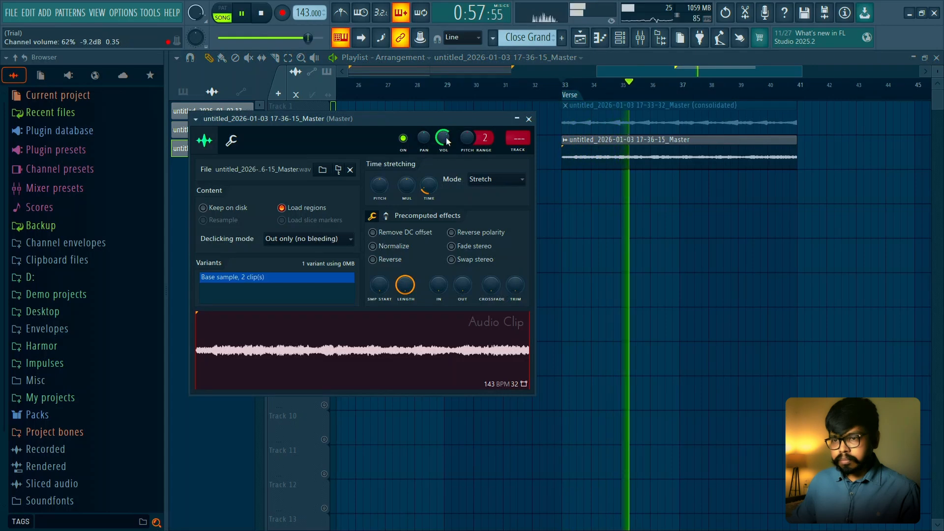
key("space")
- Reverse the rendered pad clip and preview its closing bars from bar 40 and bar 39
left_click(389, 260)
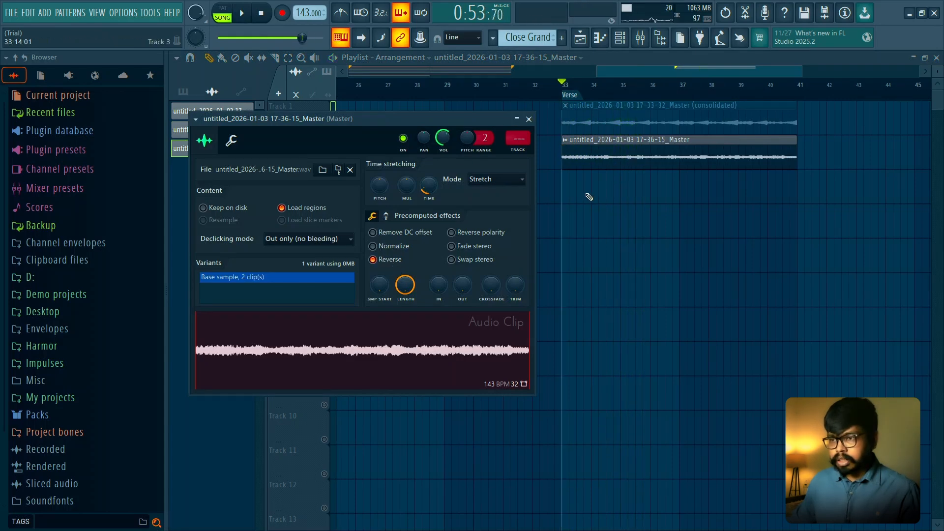
right_click(864, 238)
left_click(767, 88)
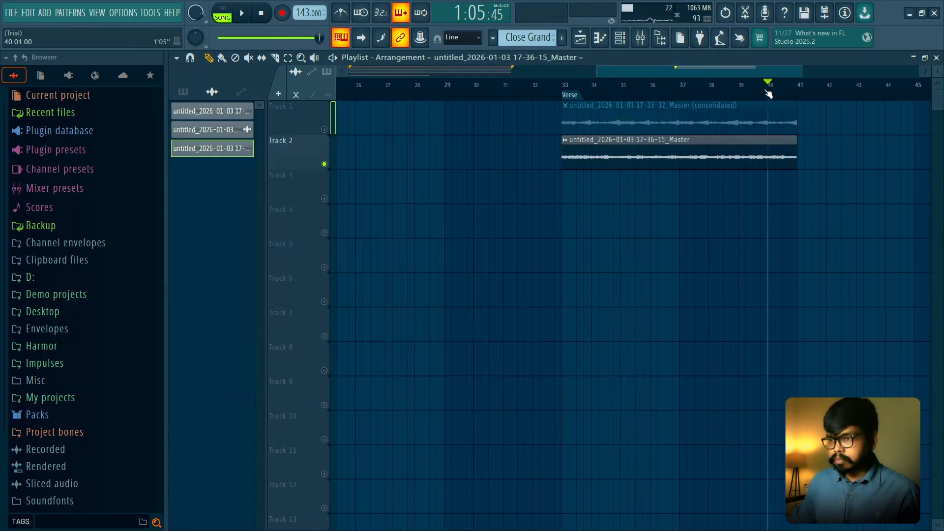
key("space")
left_click(739, 87)
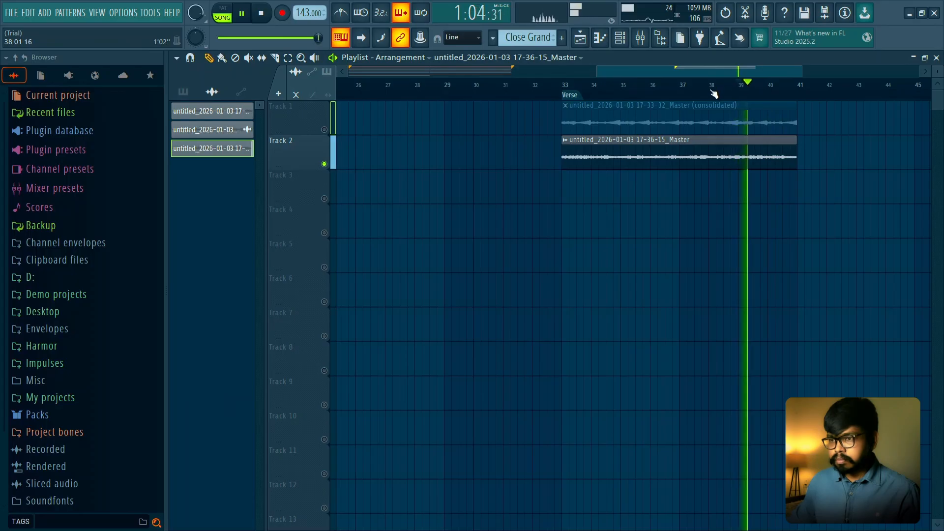
key("space")
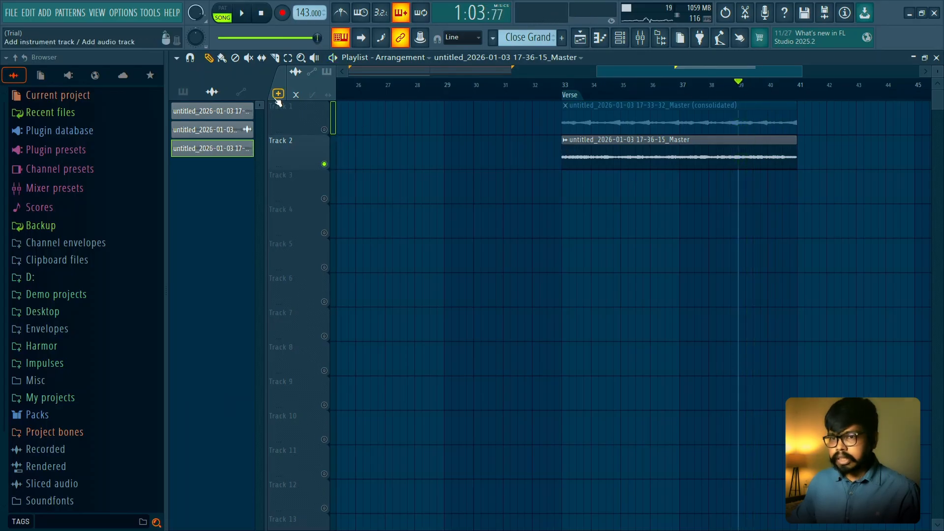
- Chop the reversed pad clip on Track 2 into time-based slices of one bar each
left_click(567, 140)
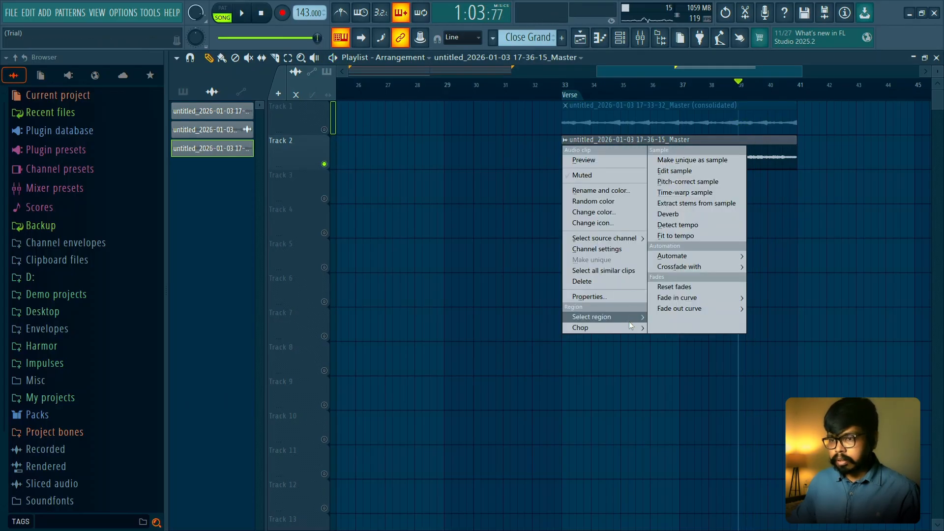
mouse_move(630, 328)
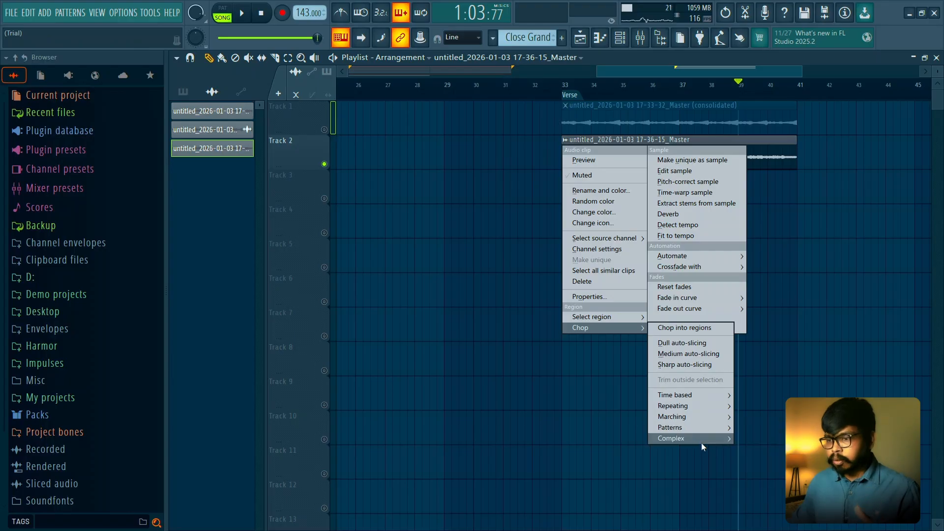
mouse_move(705, 429)
mouse_move(712, 392)
left_click(746, 396)
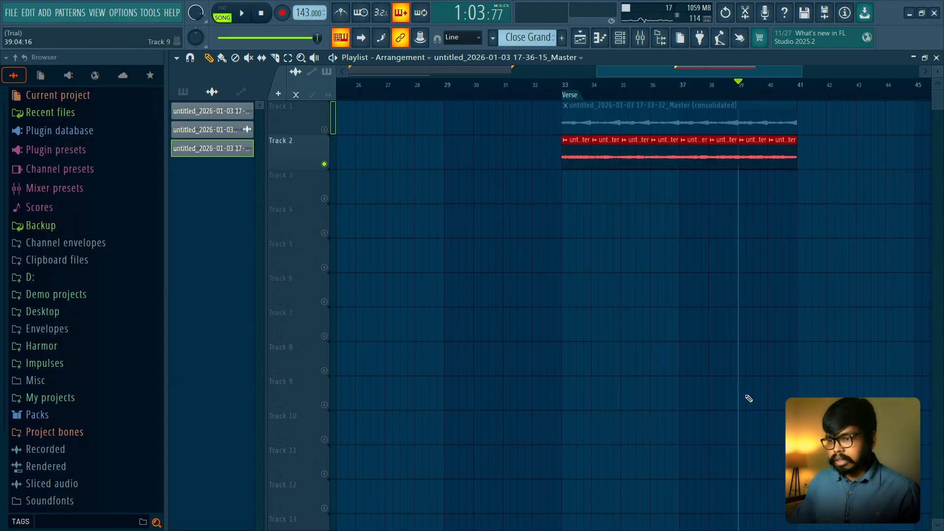
- Move the eight pad slices from Track 2 to Track 3 in reverse order, filling bars 33 to 40
left_click_drag(786, 146, 580, 192)
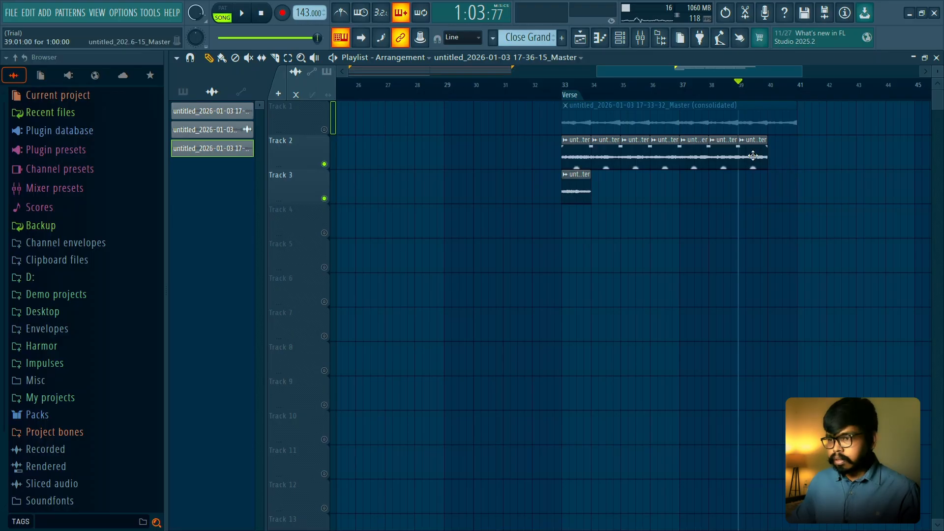
left_click_drag(752, 154, 612, 201)
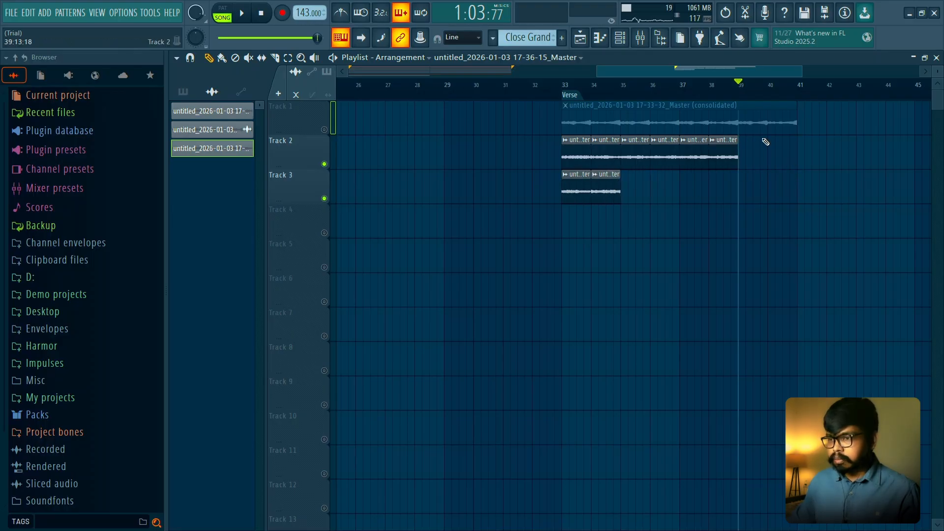
left_click_drag(725, 152, 636, 195)
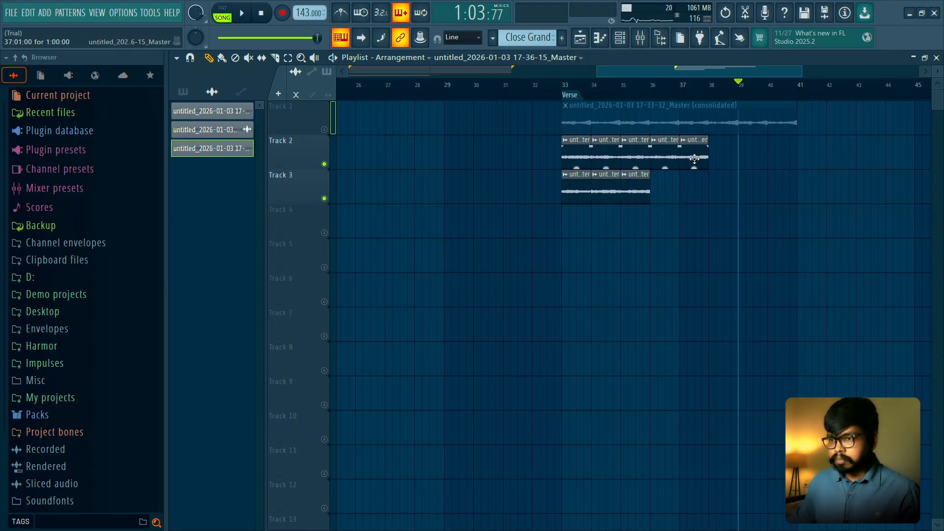
left_click_drag(694, 158, 665, 193)
left_click_drag(665, 157, 693, 193)
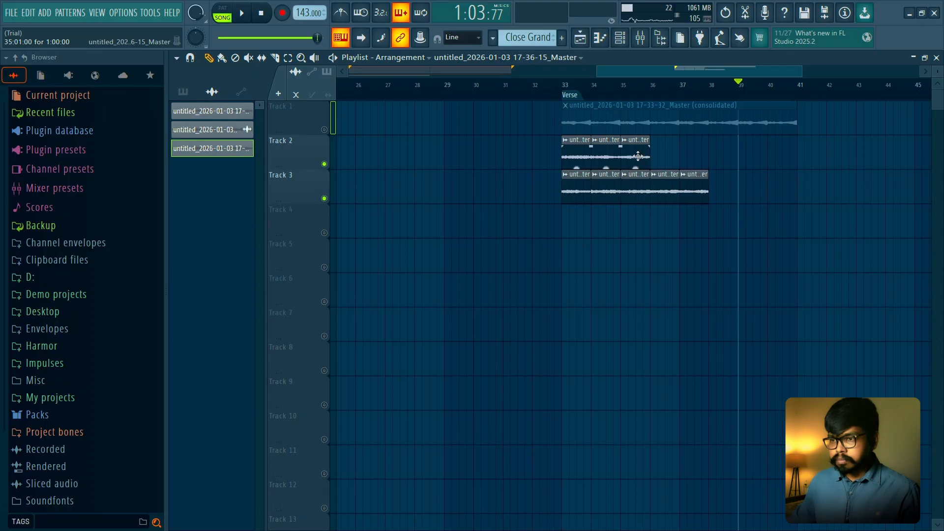
left_click_drag(638, 156, 728, 199)
left_click_drag(603, 160, 751, 191)
left_click_drag(573, 158, 785, 191)
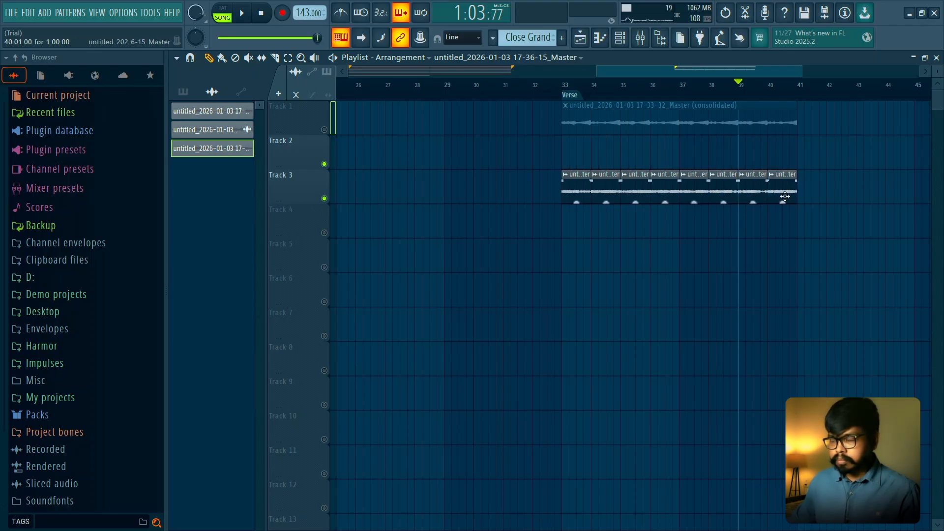
- Set the declicking mode of the pad slices to Generic (bleeding) and consolidate the selected slices into one clip
left_click_drag(823, 235, 560, 177)
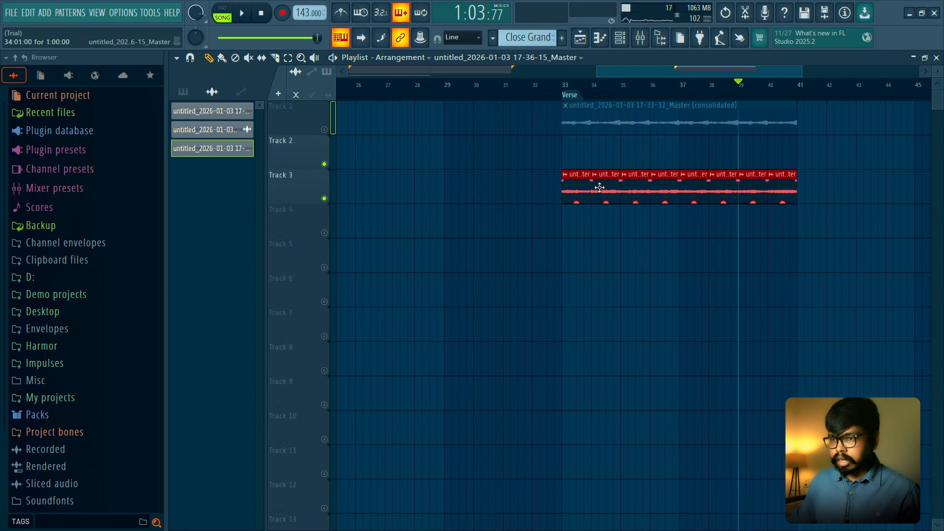
double_click(595, 186)
left_click_drag(426, 119, 501, 141)
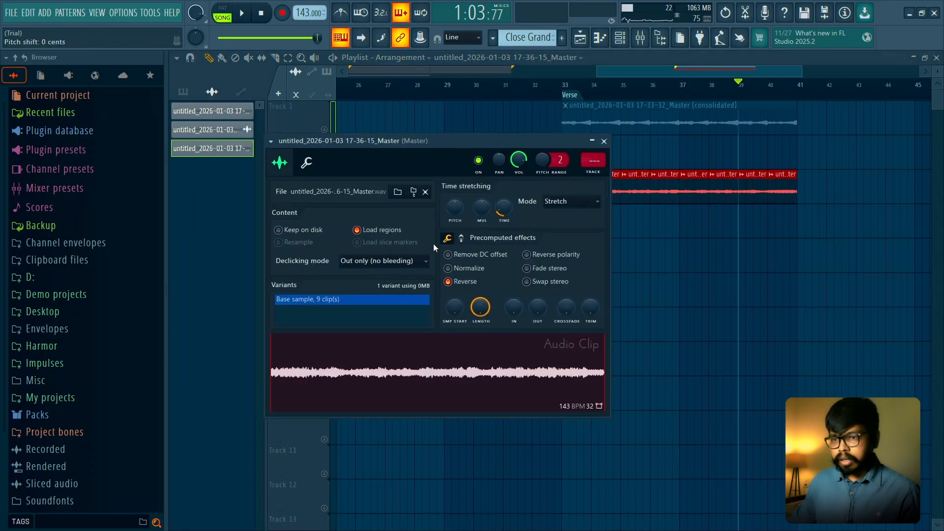
left_click(384, 261)
left_click(392, 301)
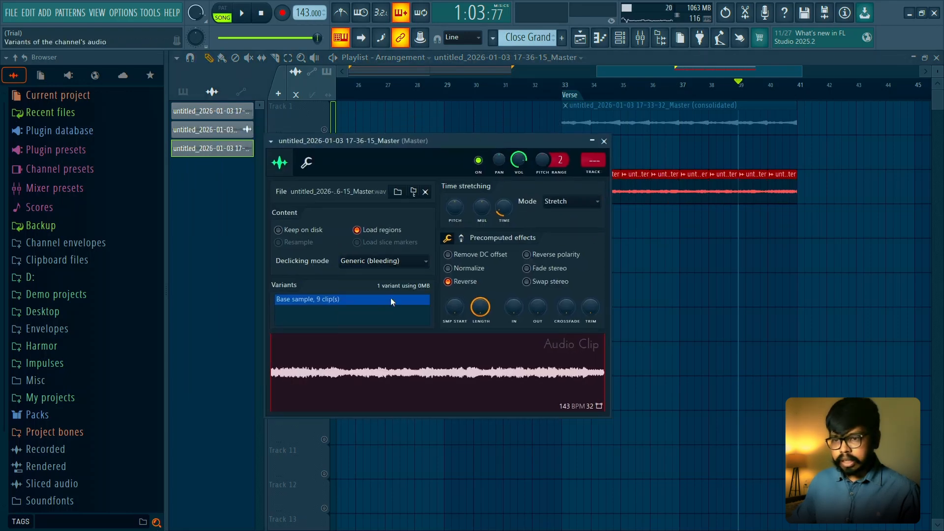
left_click(604, 142)
key("ctrl+alt+c")
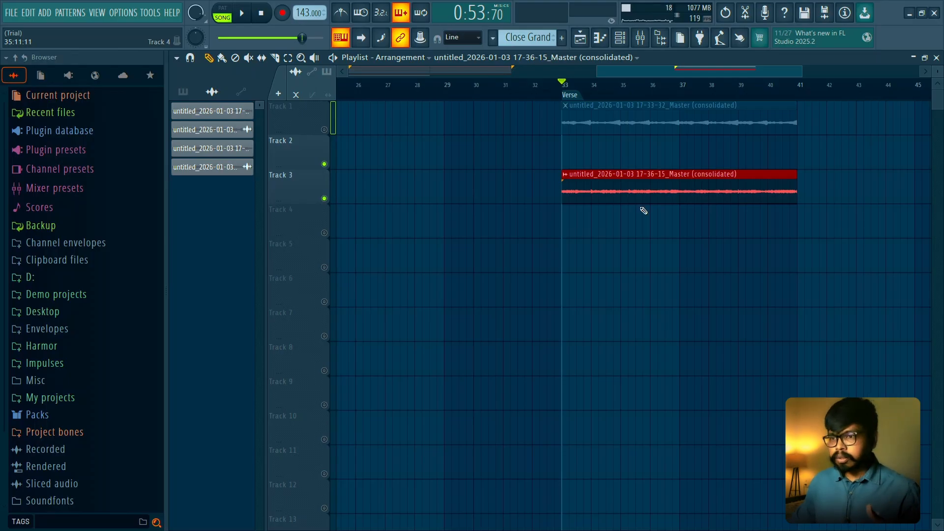
- Set the consolidated pad clip's mode to Stretch and lower its volume to about 69% while playing it from bar 33
double_click(634, 186)
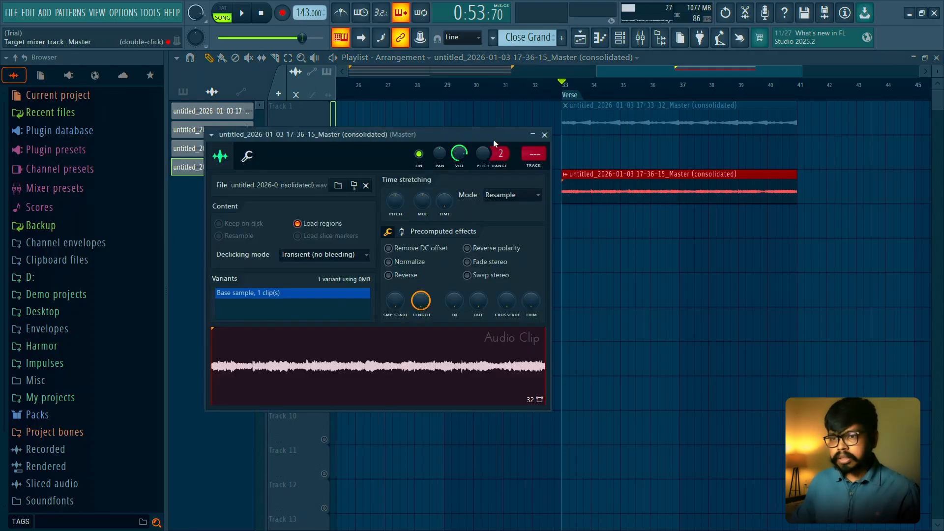
left_click_drag(494, 140, 524, 138)
key("space")
left_click(575, 134)
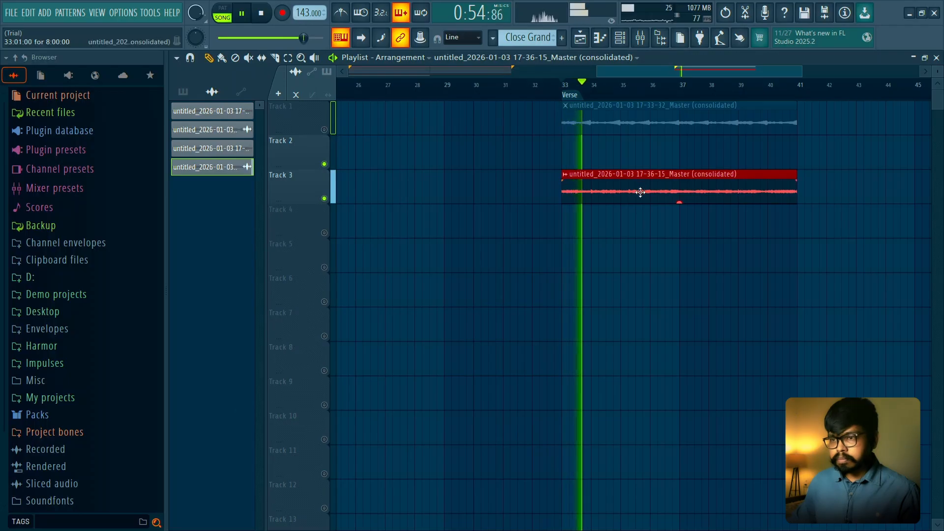
double_click(640, 191)
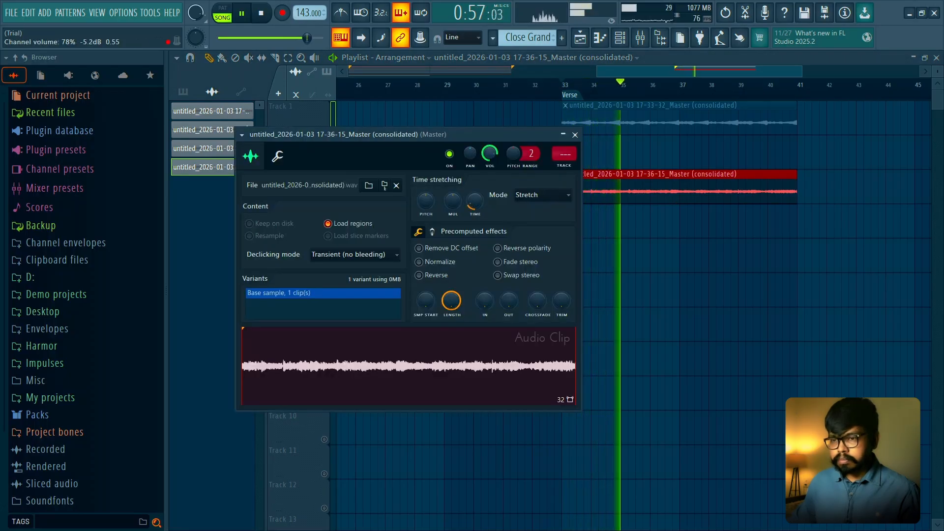
left_click_drag(492, 153, 492, 156)
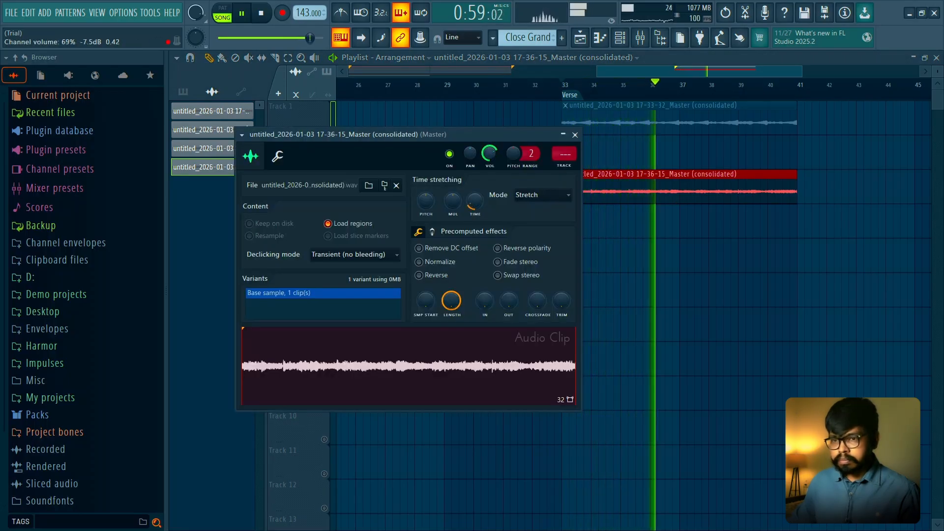
left_click(575, 134)
key("space")
- Unmute Track 1 and lower the consolidated pad clip's volume to about 61% while both Verse clips play
left_click(325, 130)
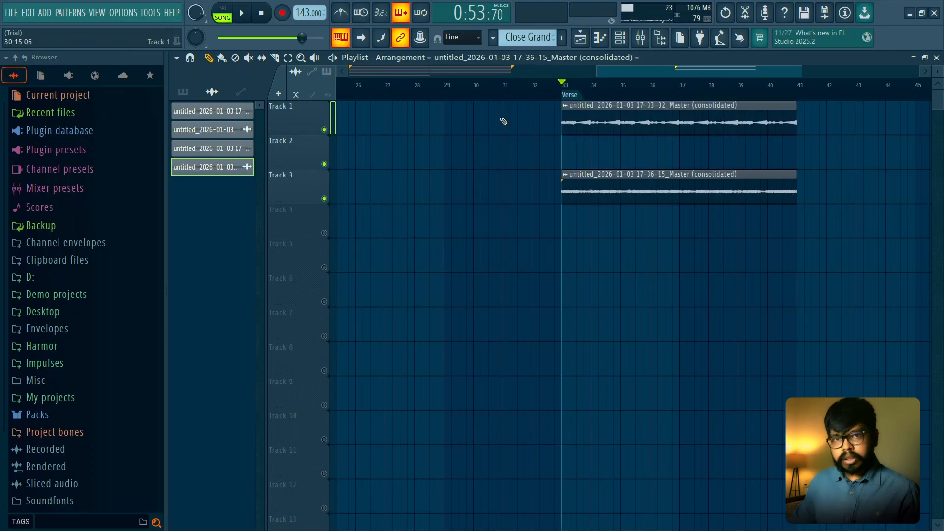
key("space")
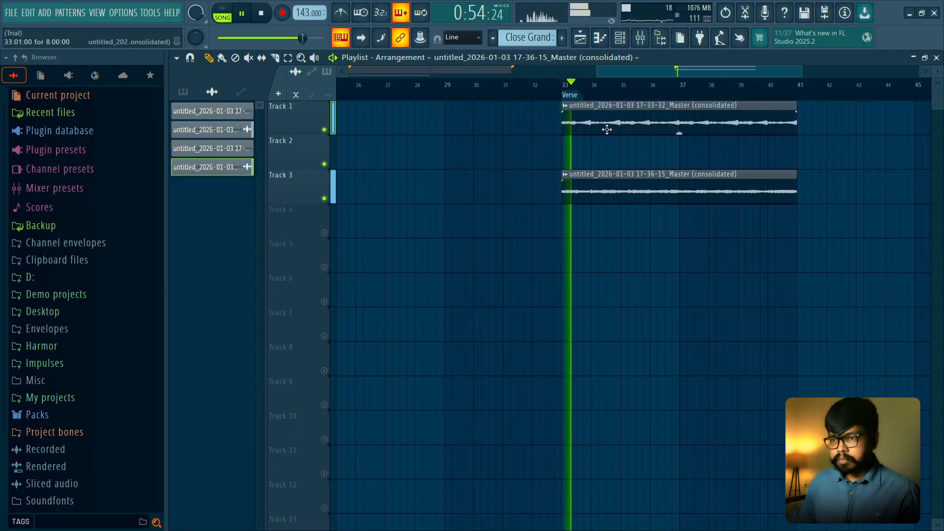
double_click(611, 180)
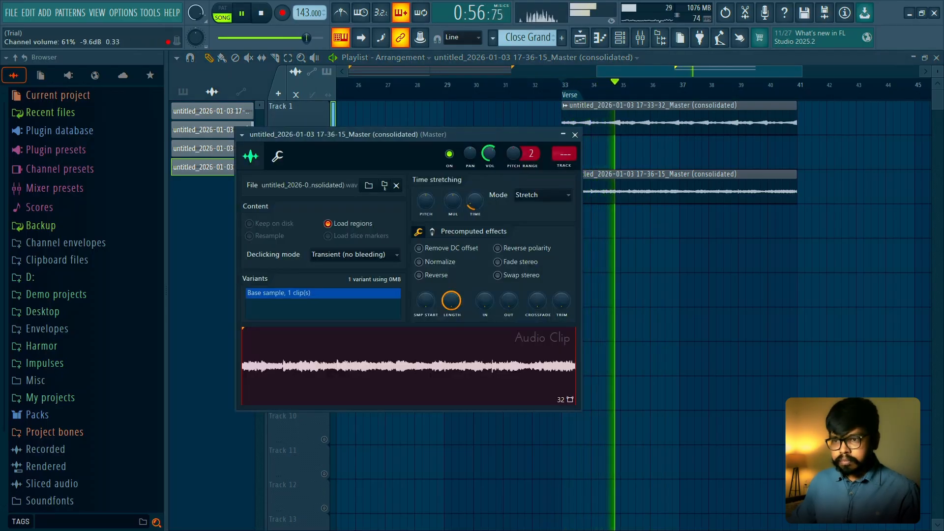
left_click(574, 134)
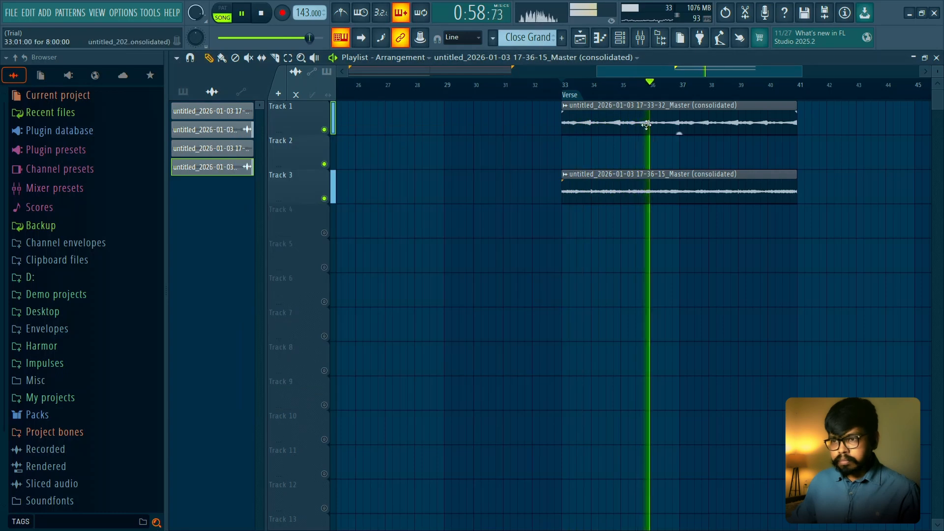
- Lower the consolidated piano clip's channel volume on Track 1 to about 55% during playback with the pad
double_click(648, 122)
left_click_drag(430, 126, 430, 131)
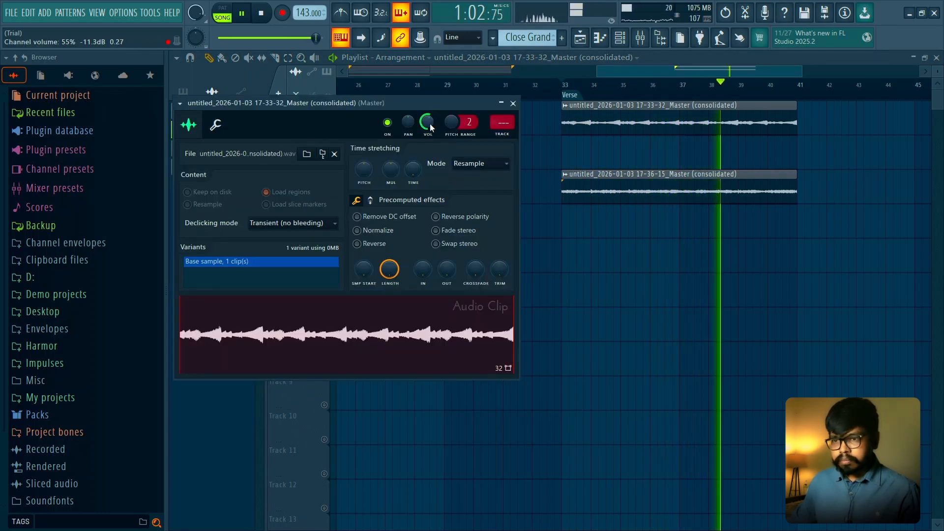
left_click(513, 103)
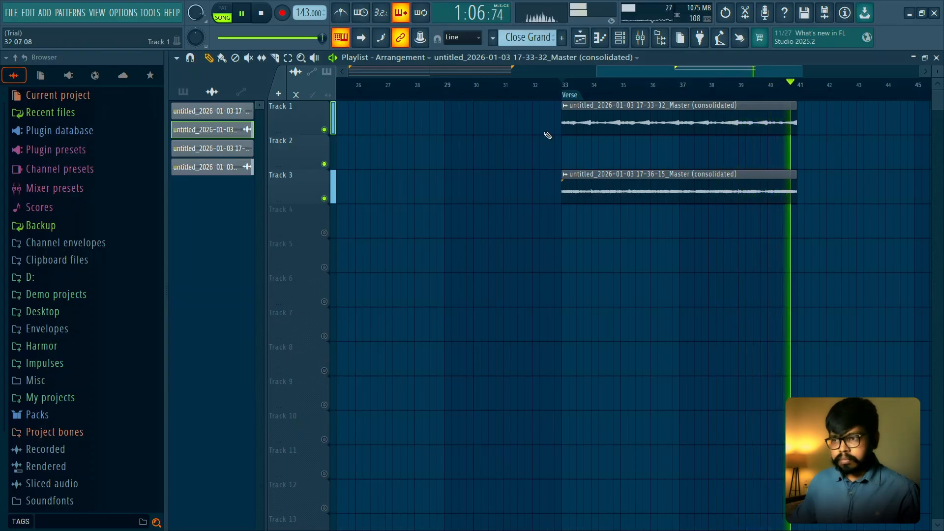
key("space")
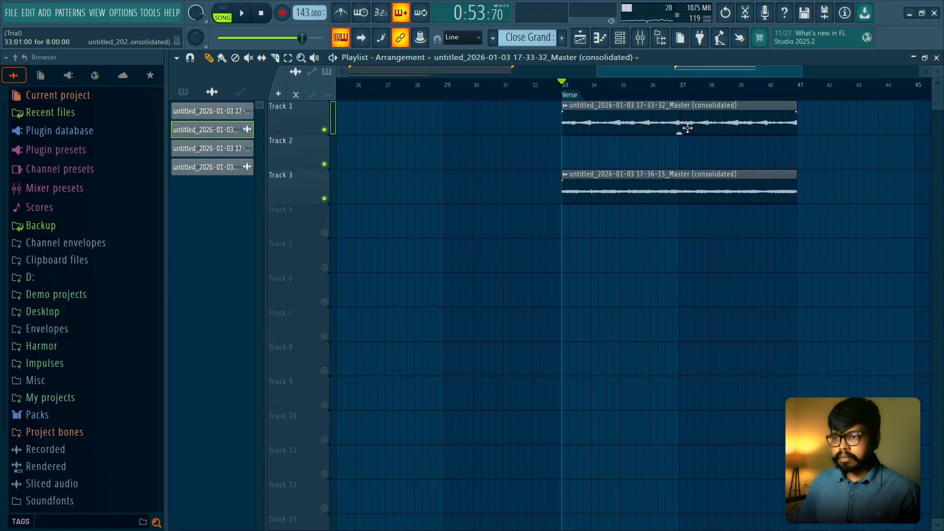
- Solo the String Theory track and preview it with bars 1 to 8 set as the time selection
scroll(639, 138, "down", 3)
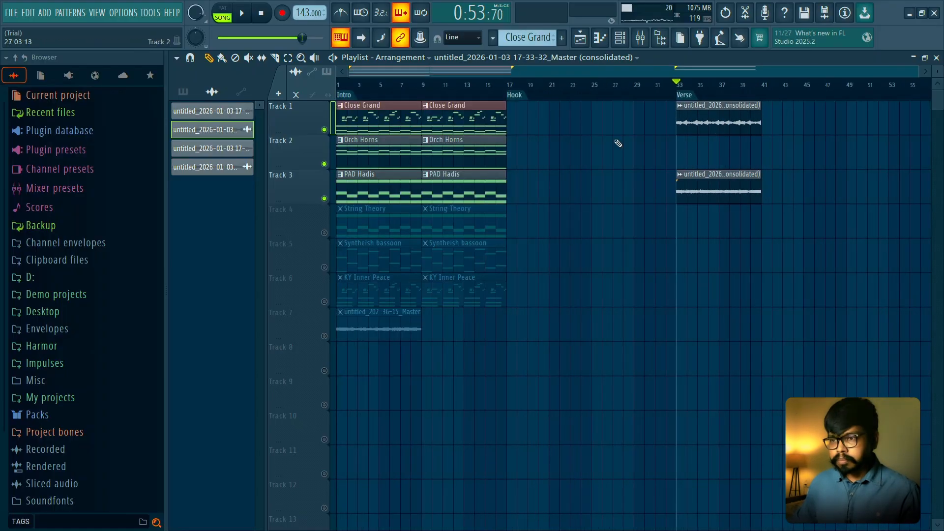
right_click(324, 233)
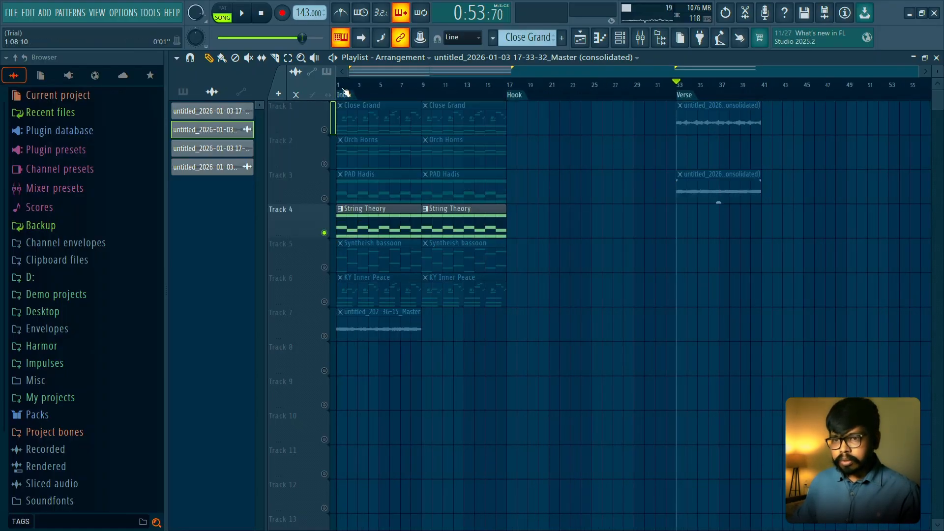
left_click(344, 92)
left_click_drag(422, 83, 338, 84)
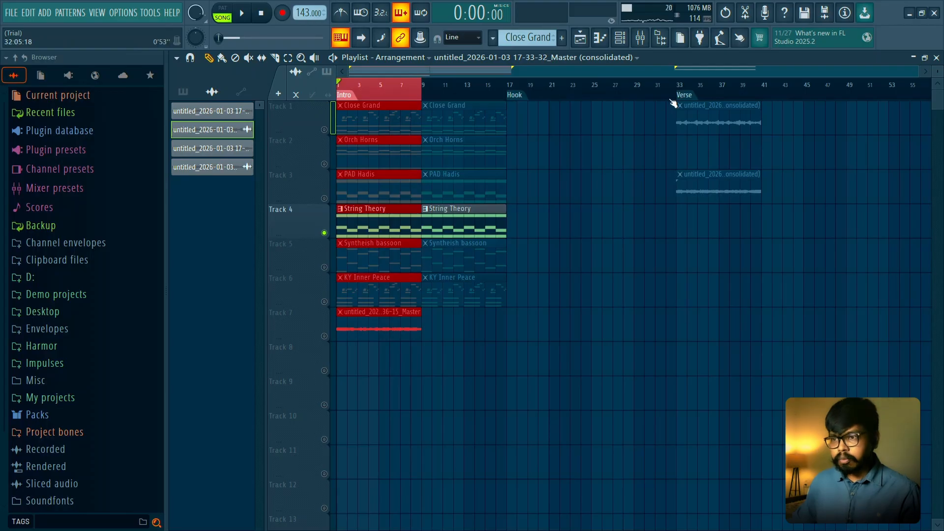
scroll(379, 146, "up", 3)
key("space")
left_click_drag(510, 243, 708, 250)
key("space")
- Render the soloed String Theory pattern across the selected bars 1 to 8 into an audio clip
left_click(622, 37)
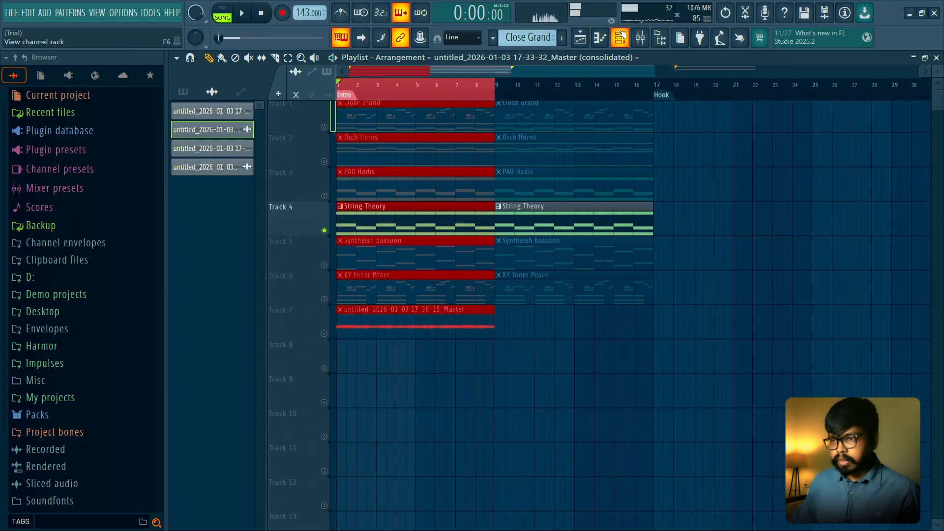
left_click(639, 37)
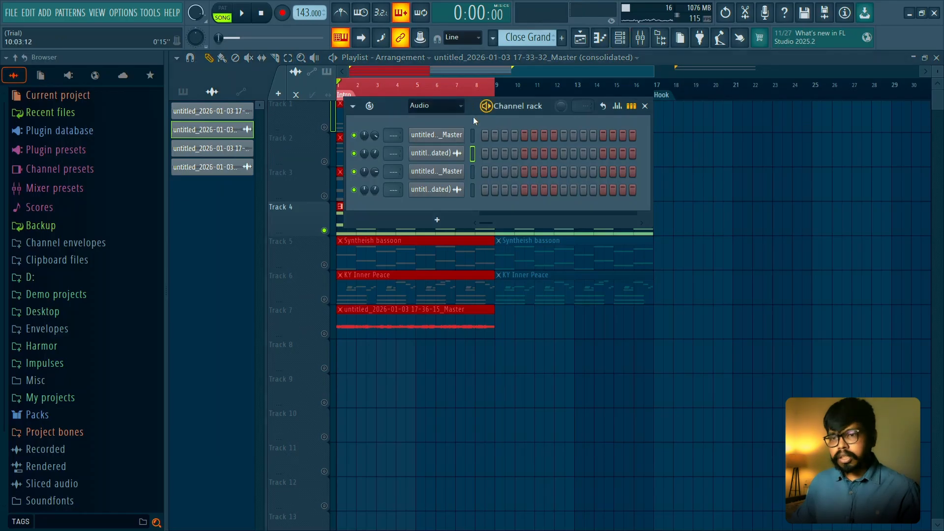
left_click(641, 38)
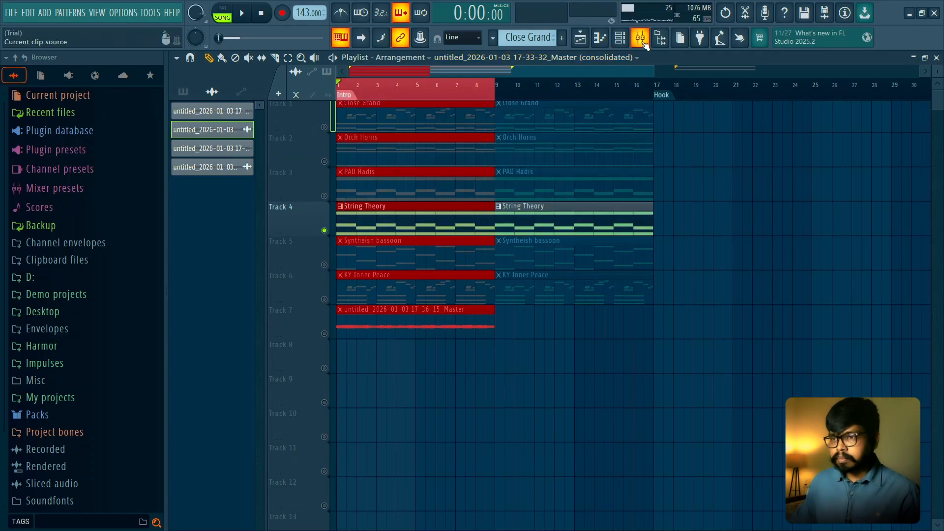
left_click(641, 40)
key("ctrl+alt+c")
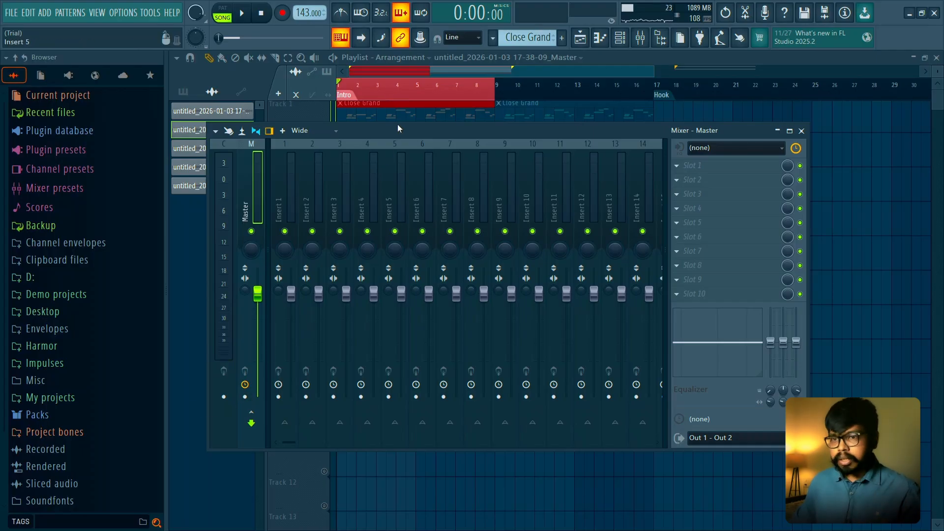
- Clear the time selection, place the rendered string clip on Track 4 at bar 33, and play it from the Verse marker
right_click(417, 93)
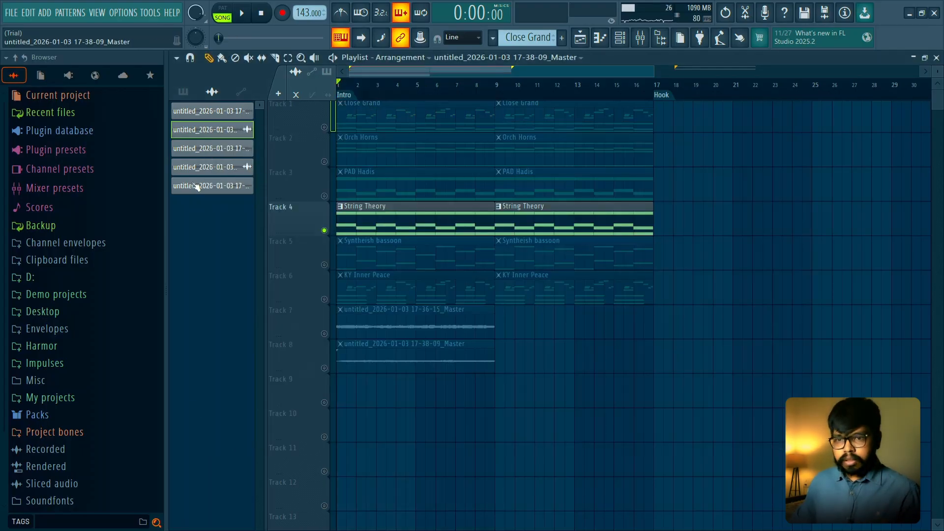
left_click_drag(196, 186, 814, 213)
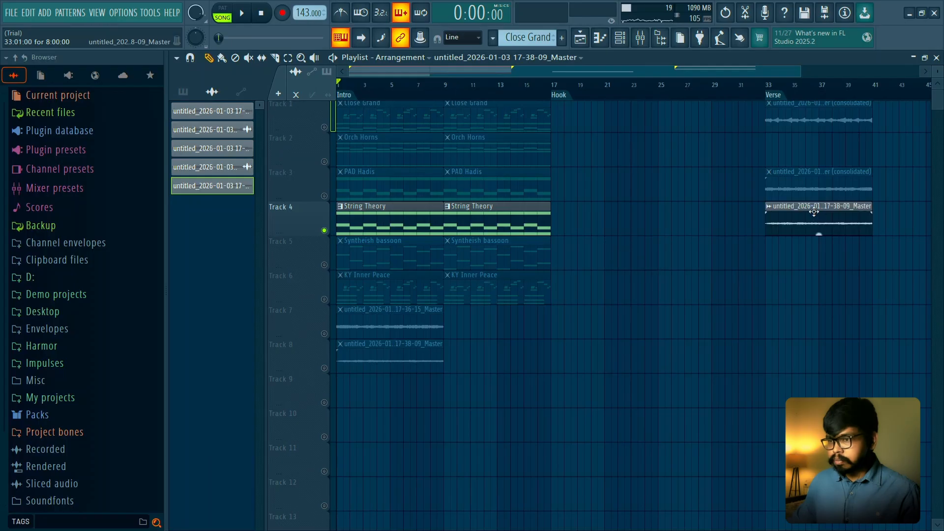
left_click(771, 86)
scroll(798, 193, "up", 3)
left_click_drag(718, 246, 425, 285)
key("space")
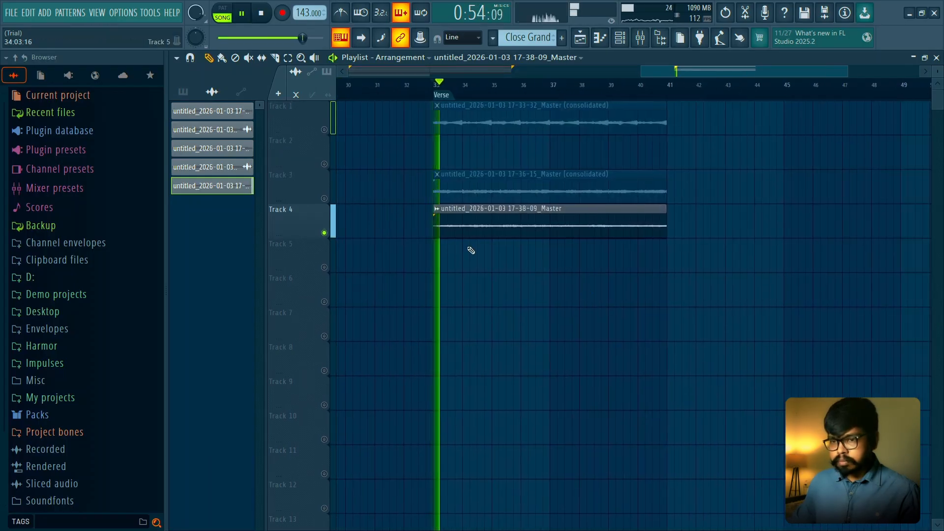
- Reverse the rendered string clip on Track 4 in its channel settings
double_click(493, 210)
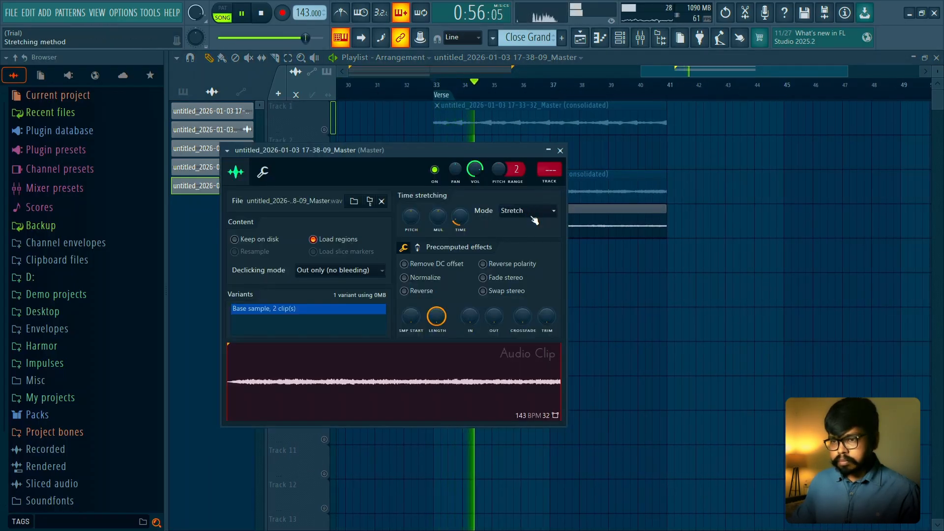
key("space")
left_click(418, 291)
left_click(560, 150)
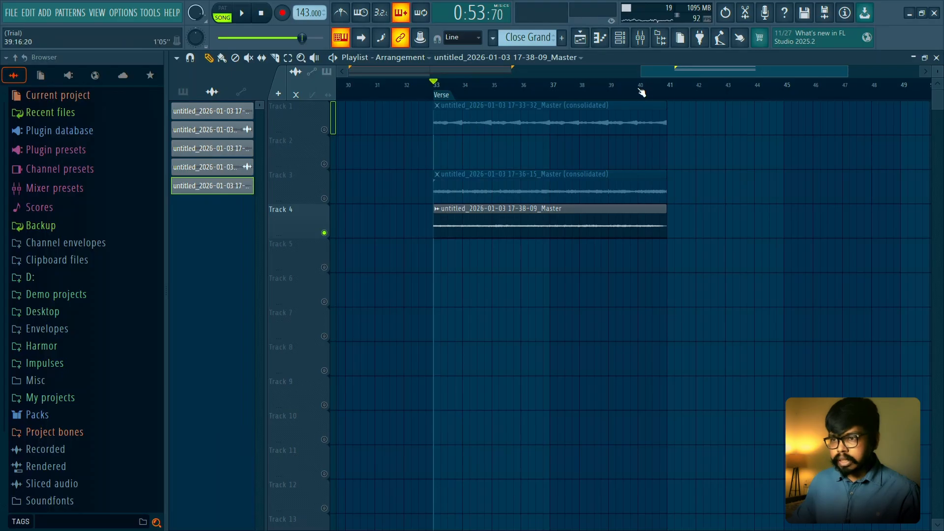
- Preview the reversed string clip from successively earlier points, working back from bar 40 to bar 36
left_click(641, 93)
key("space")
left_click(612, 90)
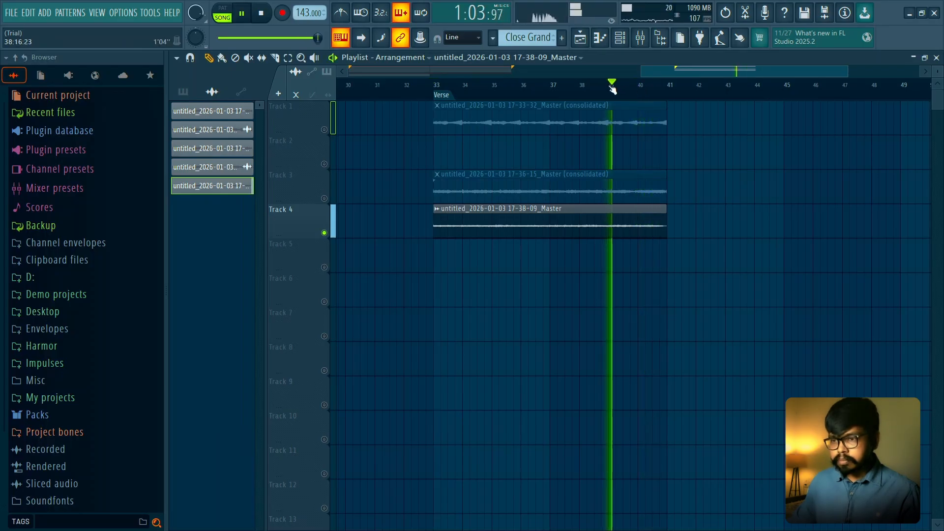
left_click(578, 90)
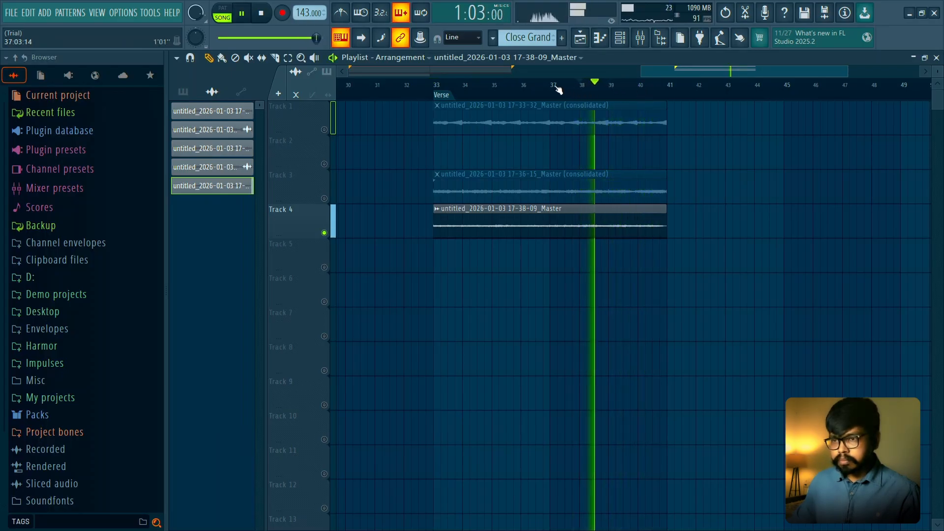
left_click(559, 90)
left_click(528, 91)
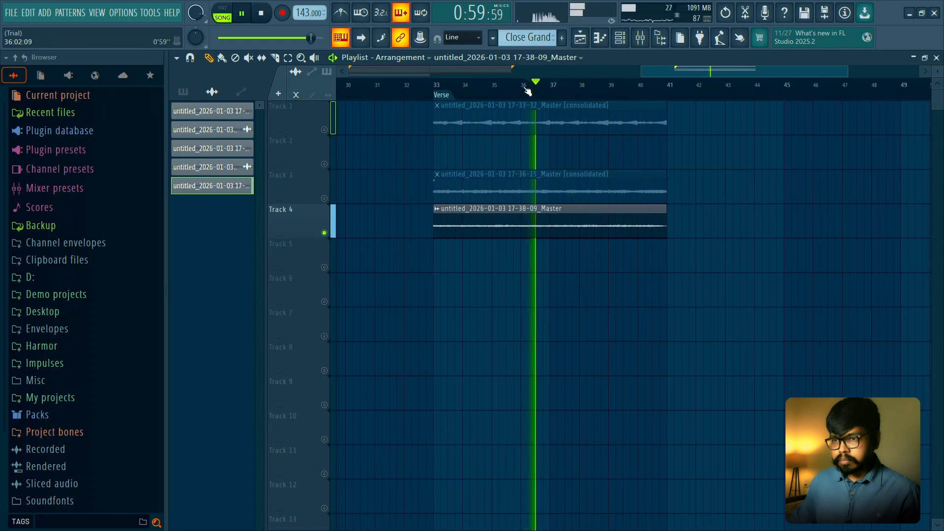
key("space")
- Chop the reversed string clip on Track 4 into one-bar slices
left_click(446, 213)
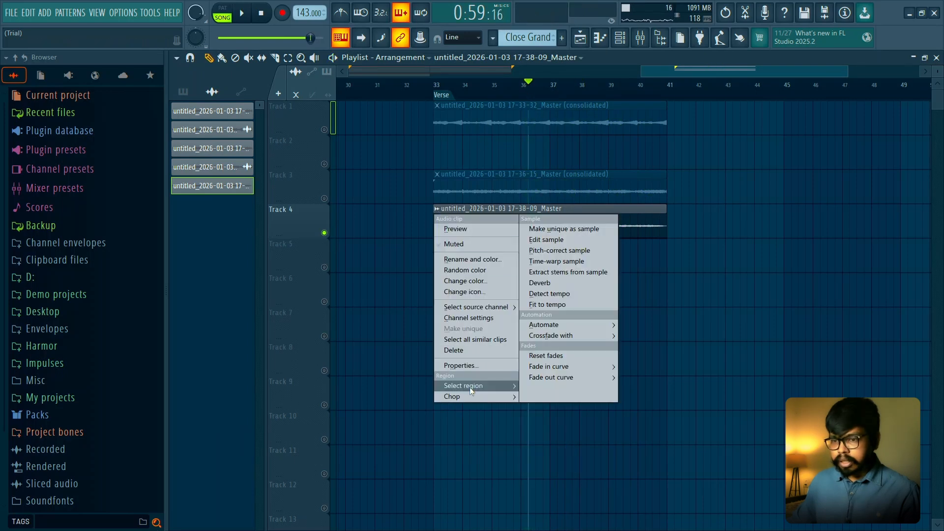
mouse_move(502, 394)
mouse_move(577, 466)
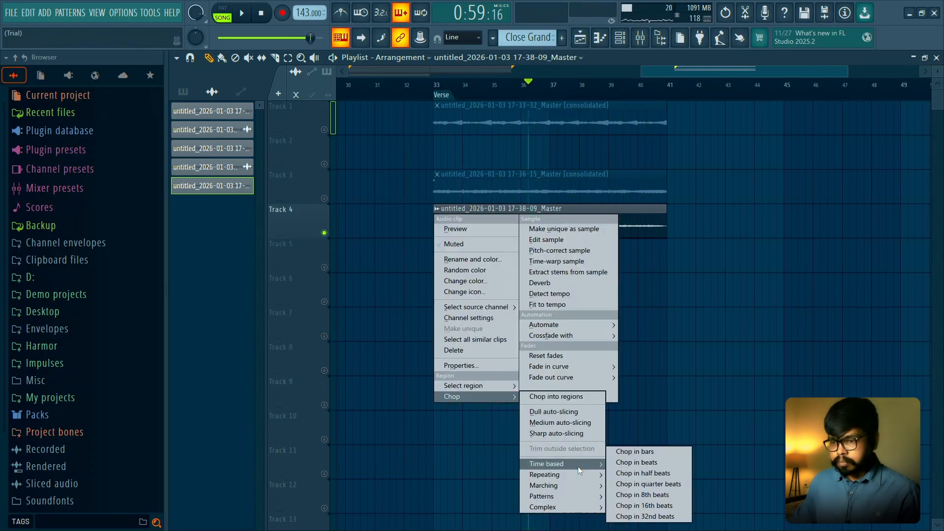
left_click(612, 452)
- Move the eight string slices from Track 4 to Track 5 in reverse order, filling bars 33 to 40
left_click_drag(644, 221, 565, 255)
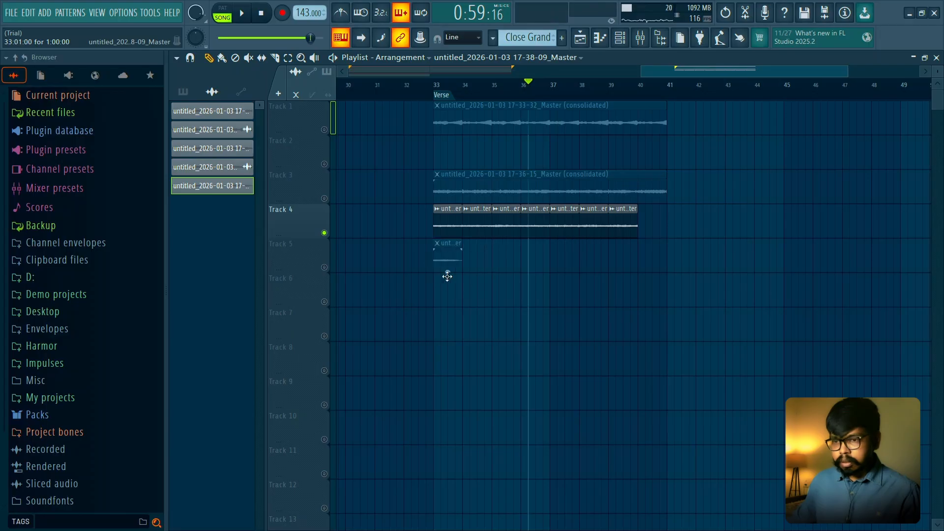
left_click_drag(383, 276, 386, 274)
left_click_drag(451, 259, 444, 259)
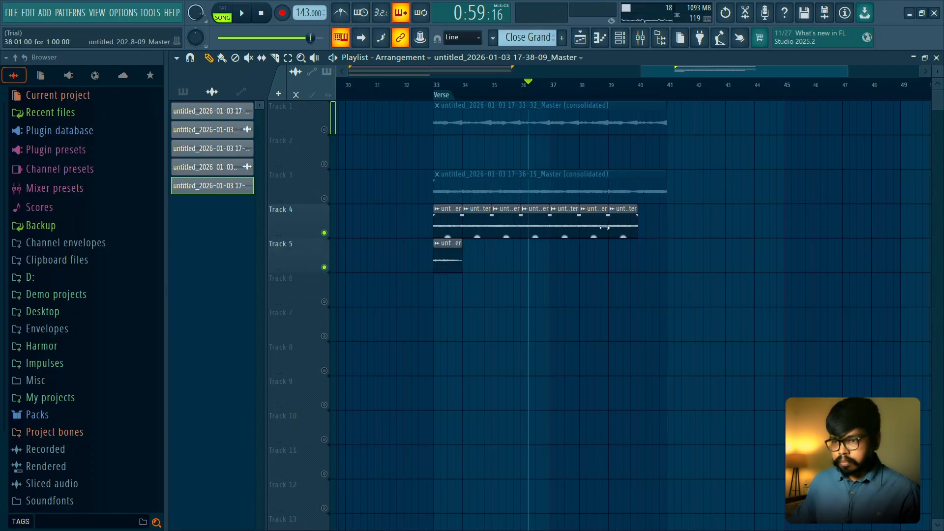
left_click_drag(624, 224, 473, 263)
left_click_drag(602, 226, 511, 269)
left_click_drag(557, 225, 529, 265)
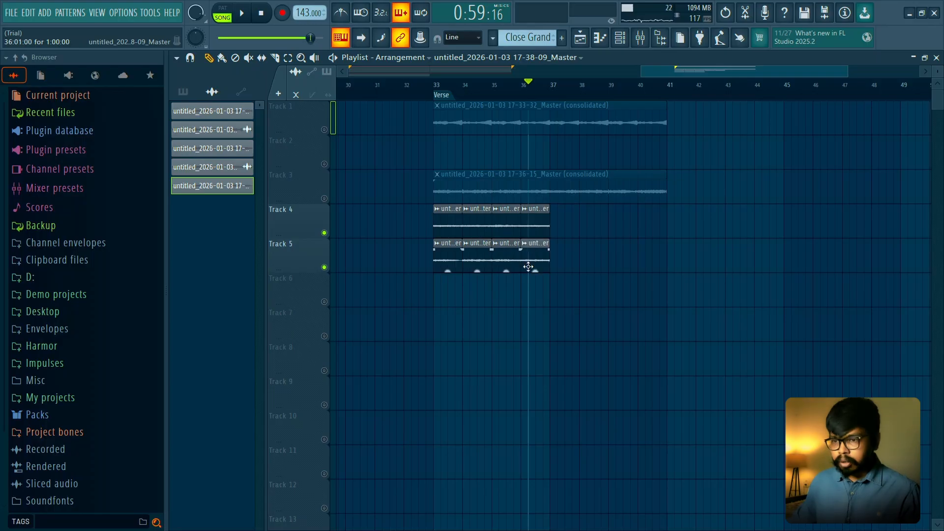
left_click_drag(541, 234, 564, 260)
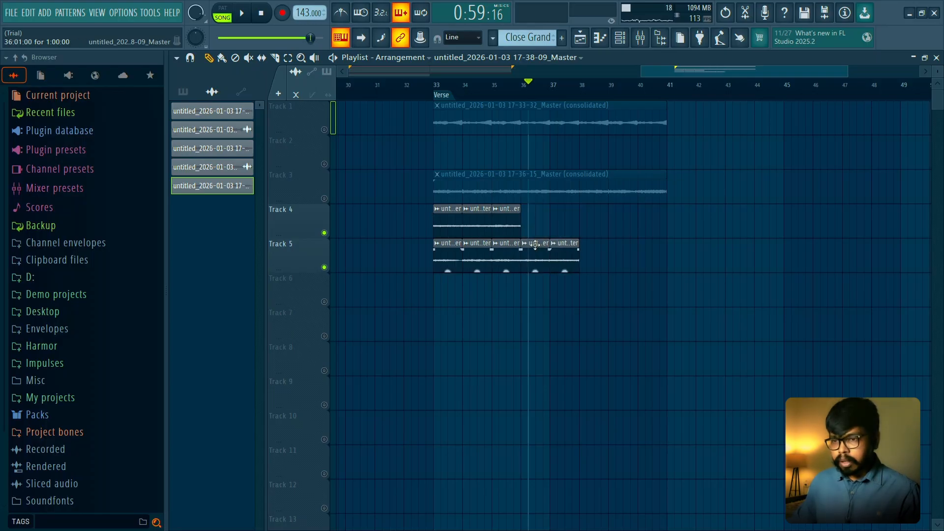
left_click_drag(510, 228, 597, 262)
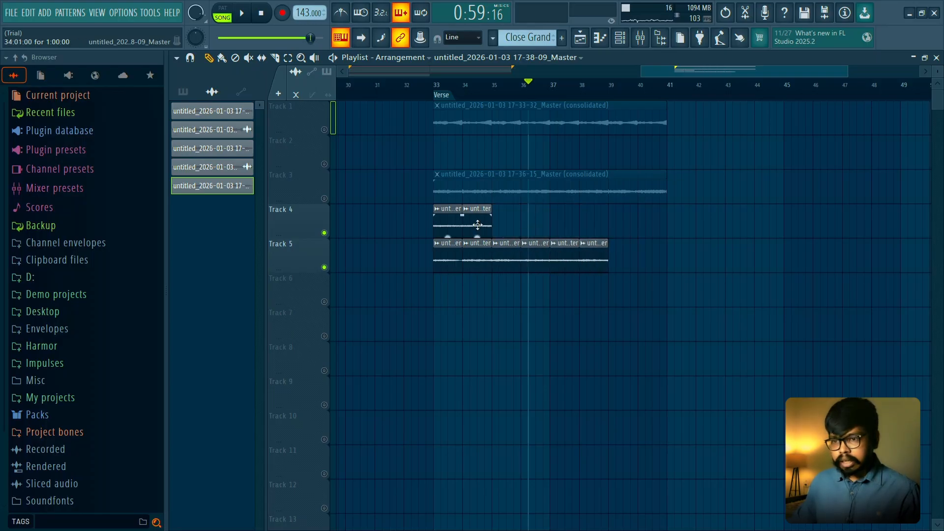
left_click_drag(478, 225, 623, 261)
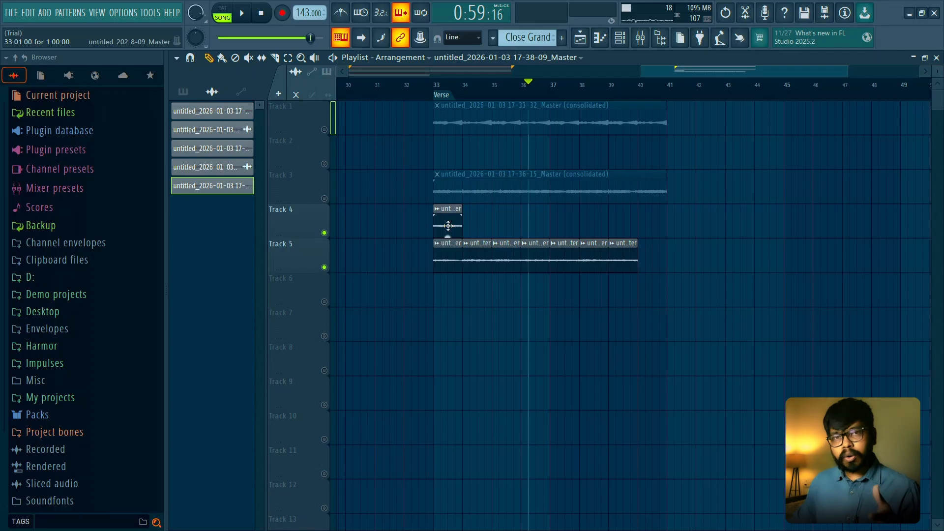
left_click_drag(448, 225, 652, 259)
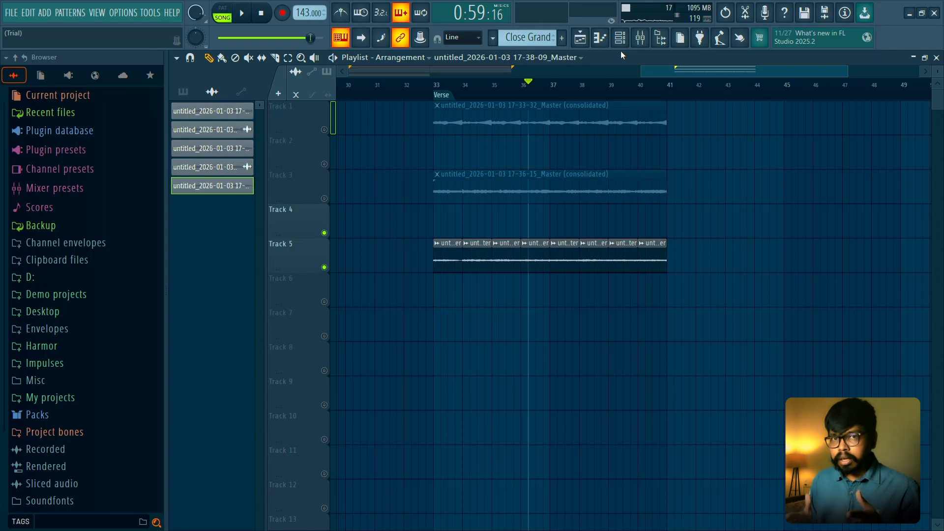
- Play the reordered string slices on Track 5 from the Verse marker at bar 33
left_click(437, 94)
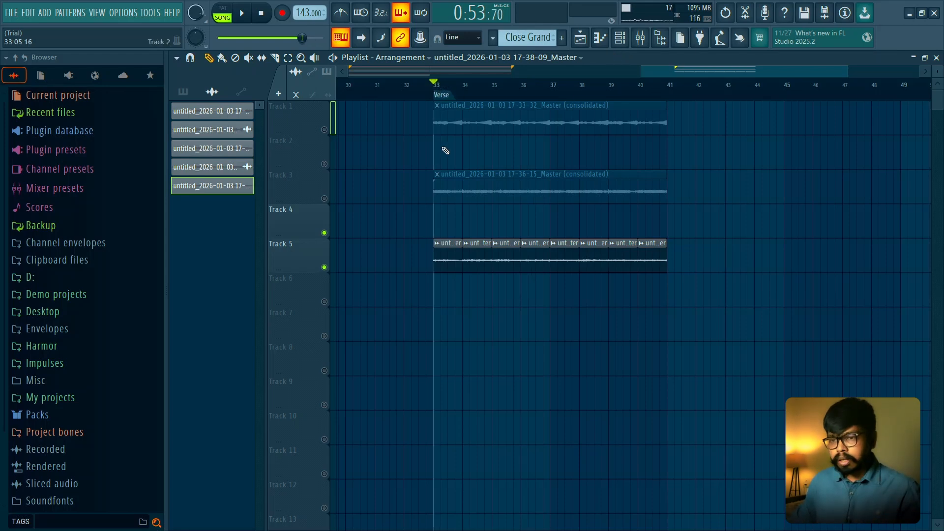
scroll(422, 255, "up", 2)
key("space")
scroll(529, 213, "down", 2)
key("space")
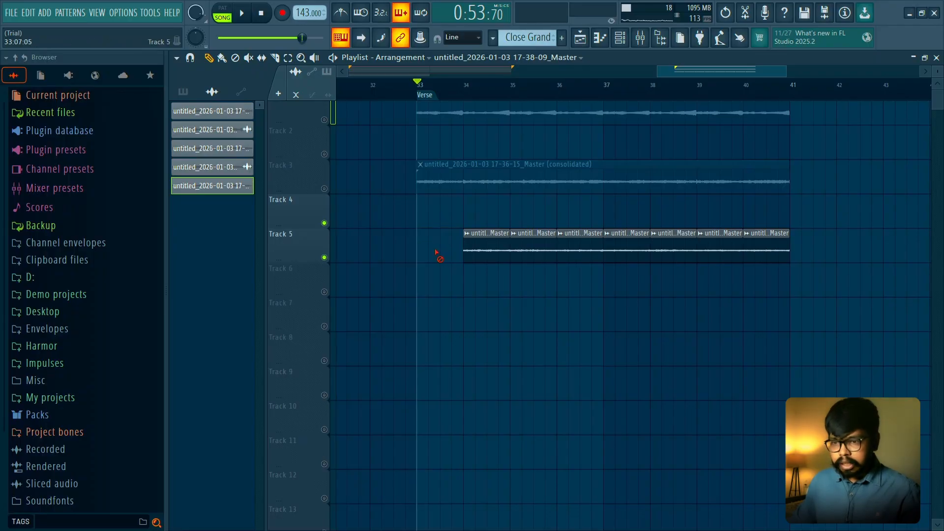
scroll(445, 258, "up", 4)
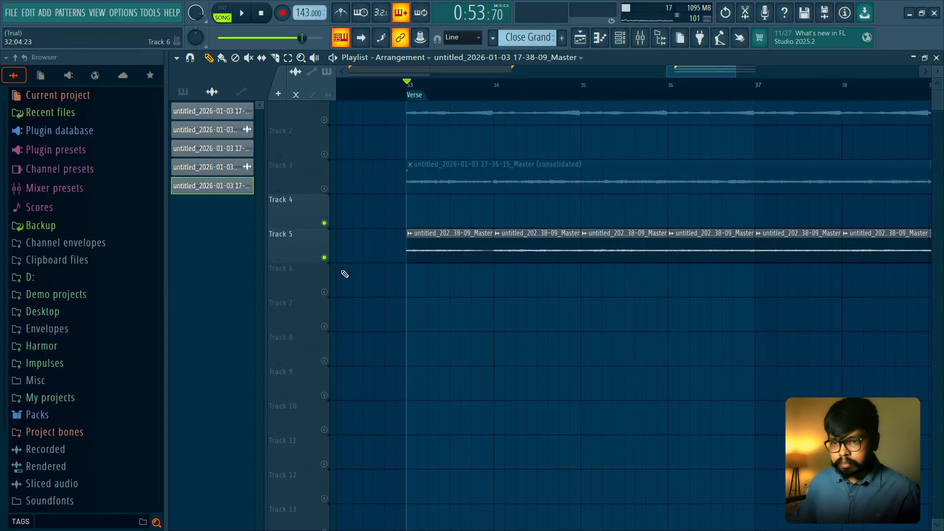
mouse_move(309, 263)
left_mouse_down()
mouse_move(309, 349)
mouse_move(319, 259)
mouse_move(324, 271)
mouse_move(303, 264)
left_mouse_up()
scroll(348, 297, "down", 4)
right_click(447, 247)
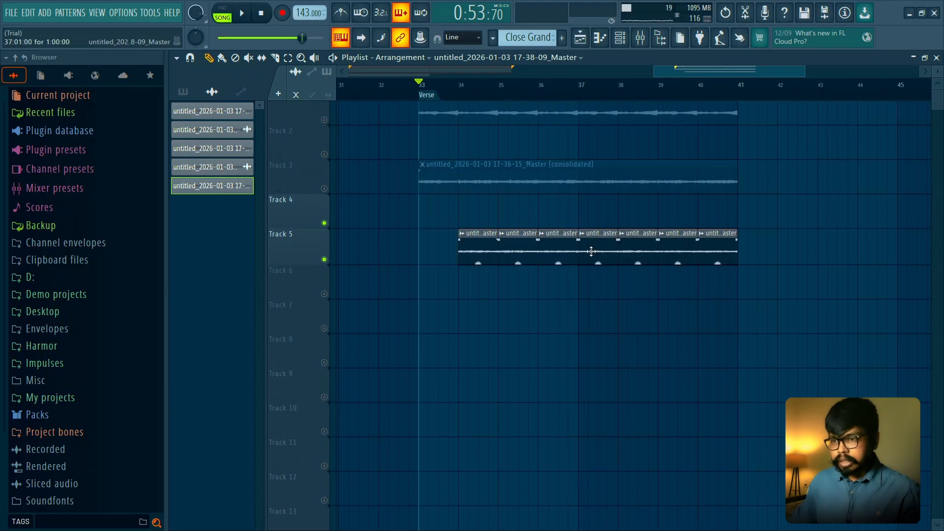
left_click(422, 248)
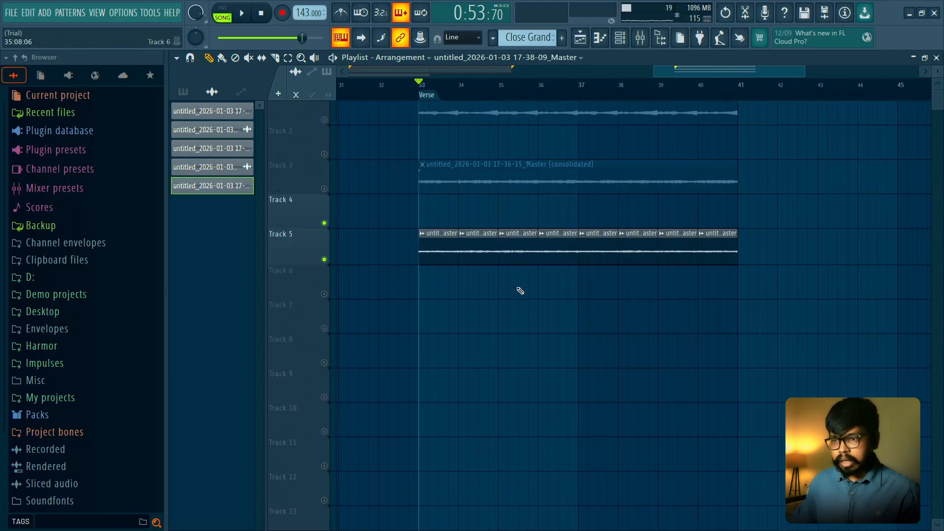
- Play the string slices on Track 5 and set their declicking mode to Generic (bleeding), keeping Reverse on
scroll(548, 270, "up", 1)
key("space")
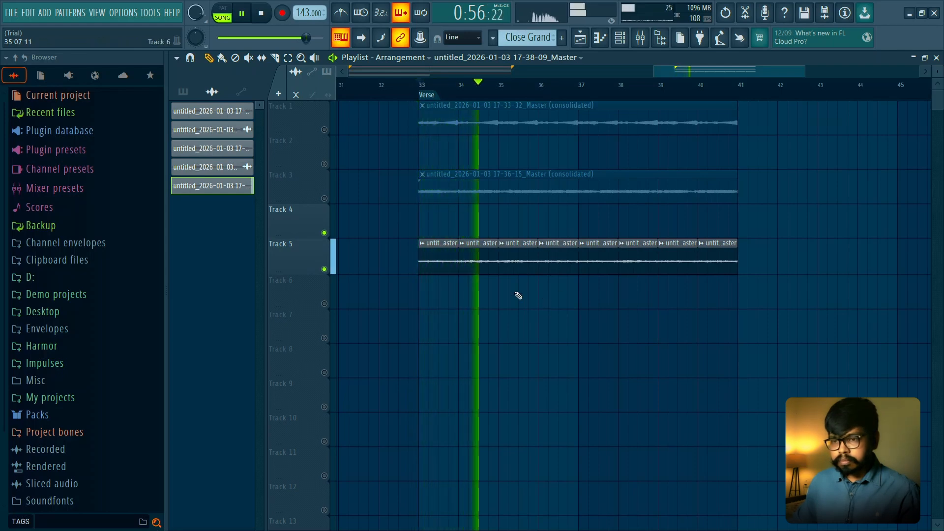
double_click(511, 261)
key("space")
left_click(405, 291)
left_click(352, 270)
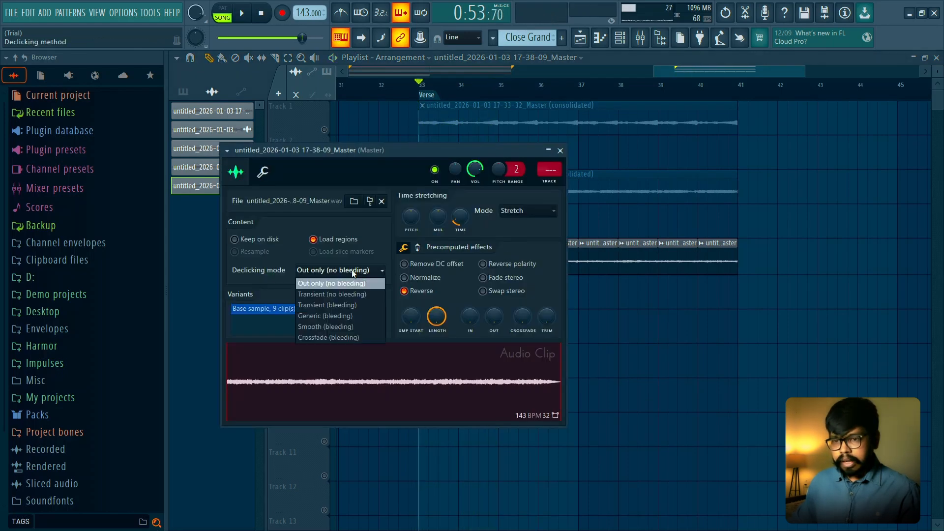
left_click(343, 317)
left_click(560, 150)
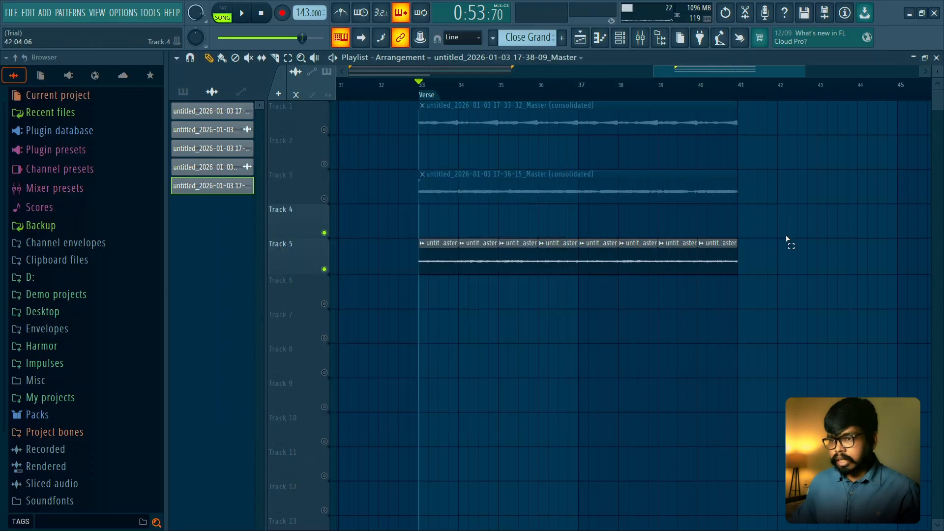
- Consolidate the Track 5 string slices into one audio clip and set its channel pitch to -1200 cents with a pitch range of 12
left_click_drag(790, 241, 337, 268)
key("ctrl+alt+c")
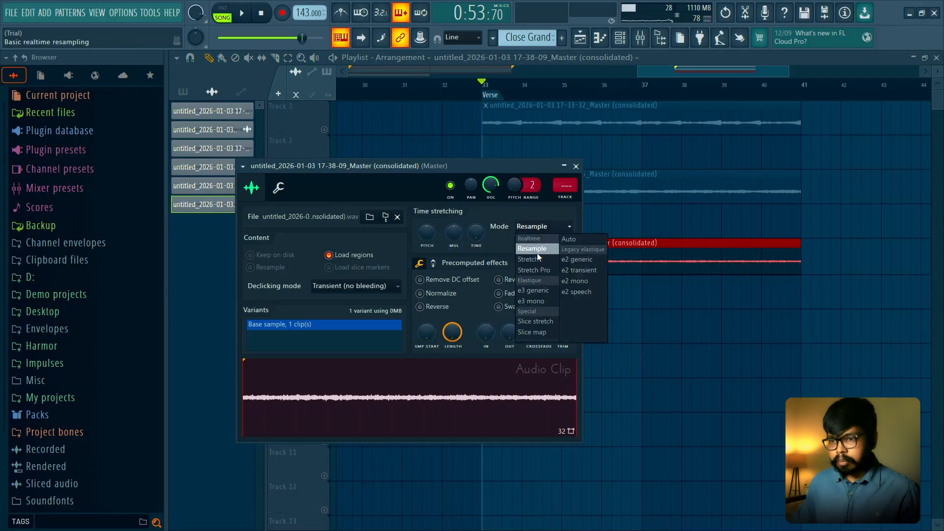
left_click(537, 253)
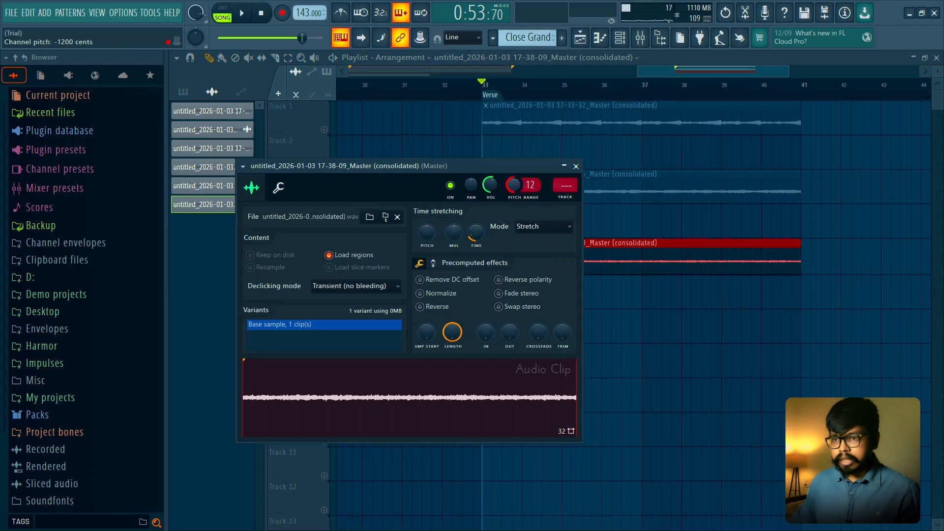
left_click(576, 167)
key("space")
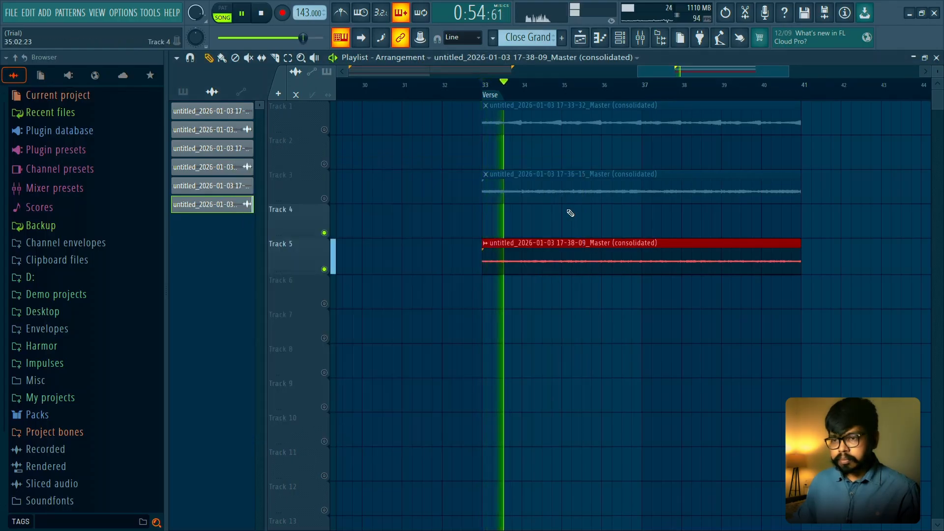
double_click(567, 251)
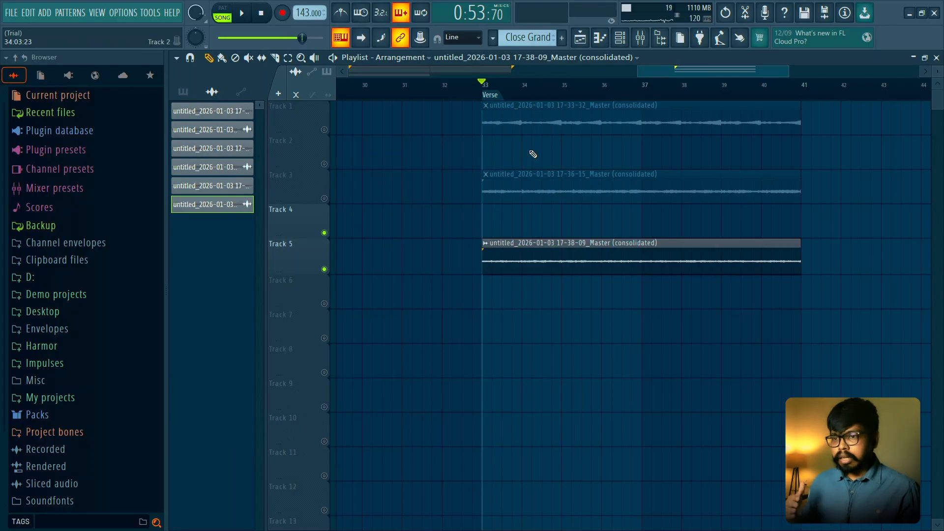
- Solo Track 1 and unmute Track 3 so only the consolidated piano and pad clips are active
right_click(317, 129)
left_click(317, 129)
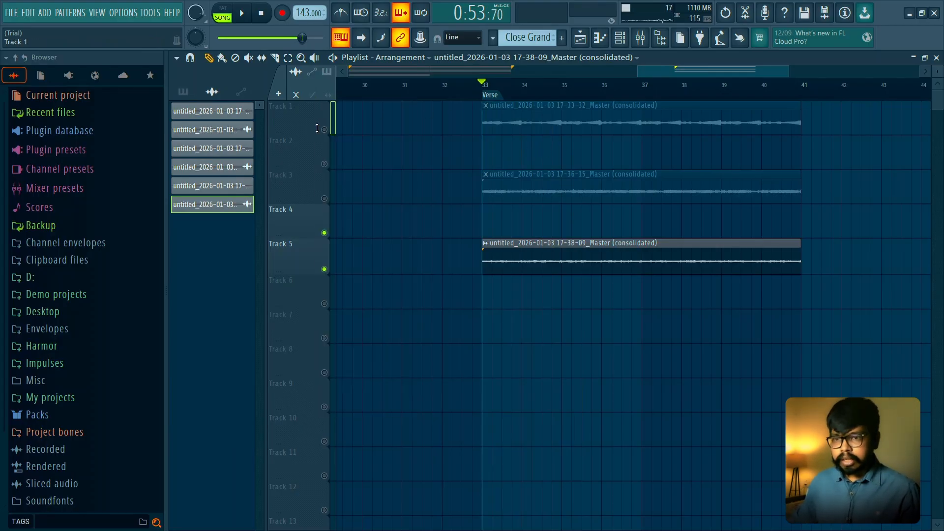
right_click(324, 129)
left_click(324, 198)
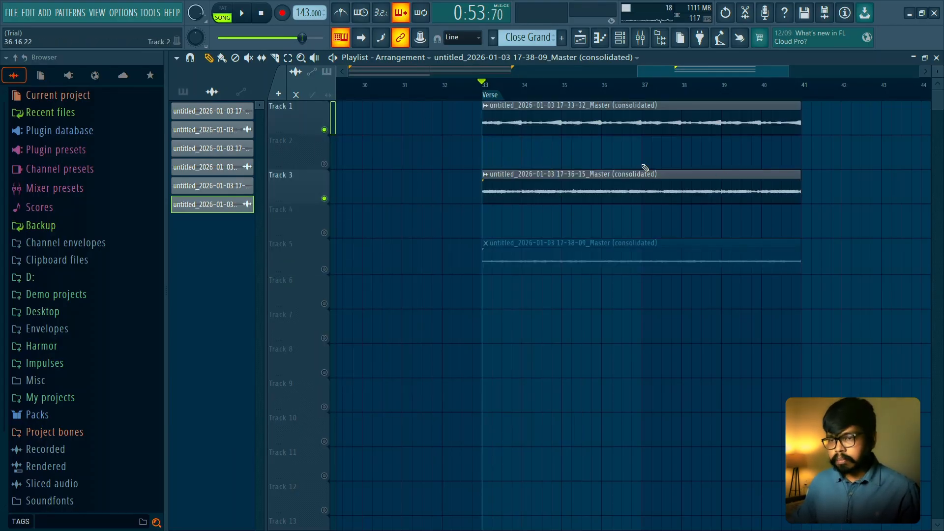
- Play the piano and pad clips from the Verse marker, unmute all tracks and play the three Verse clips together
key("space")
key("space")
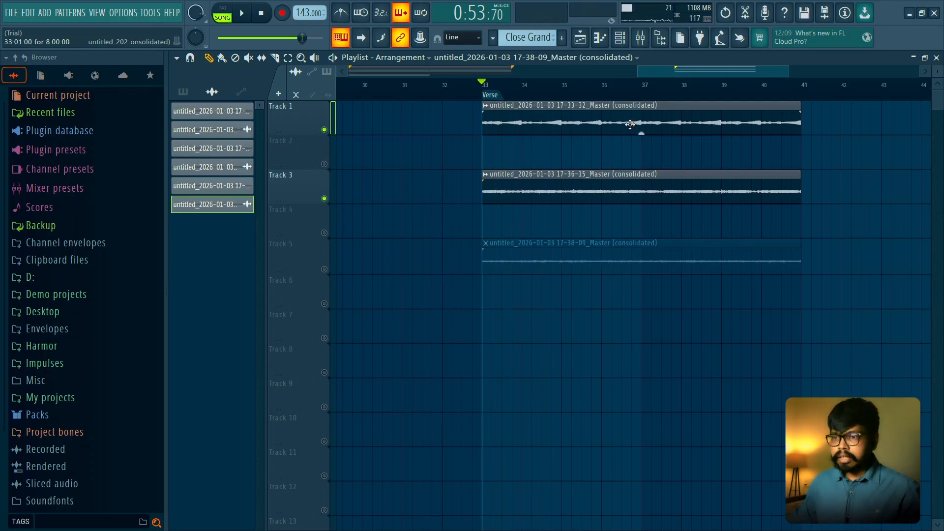
right_click(324, 270)
key("space")
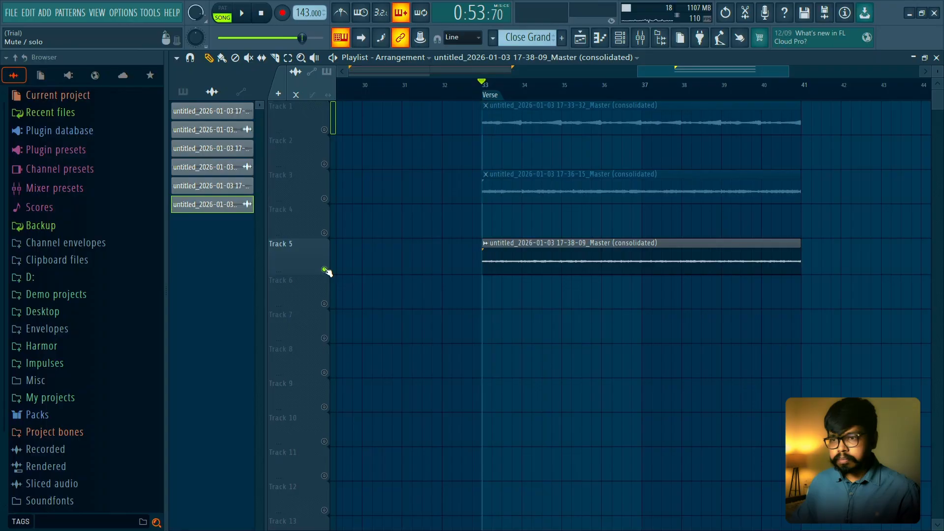
right_click(324, 270)
key("space")
- Move the consolidated pad clip up to Track 2 and the consolidated string clip up to Track 3 at bar 33
scroll(566, 222, "down", 2)
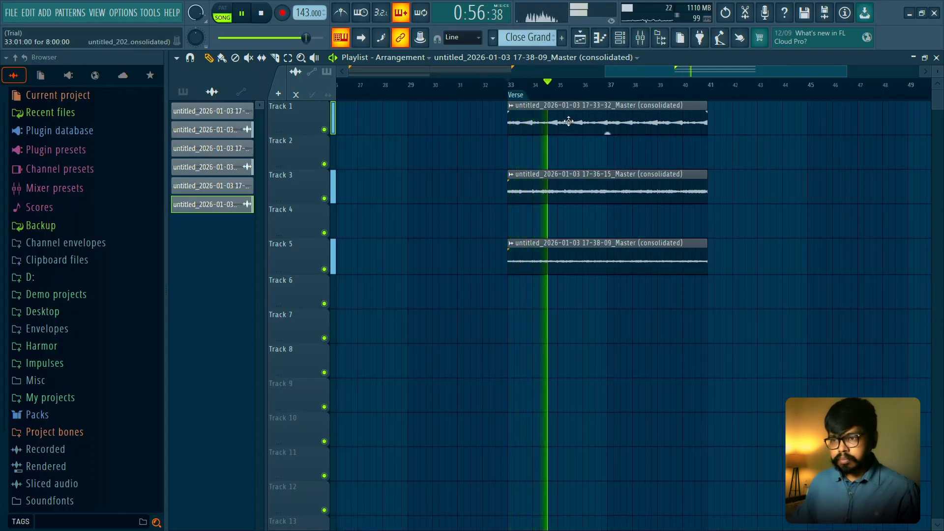
left_click(561, 196)
left_click_drag(560, 195, 566, 164)
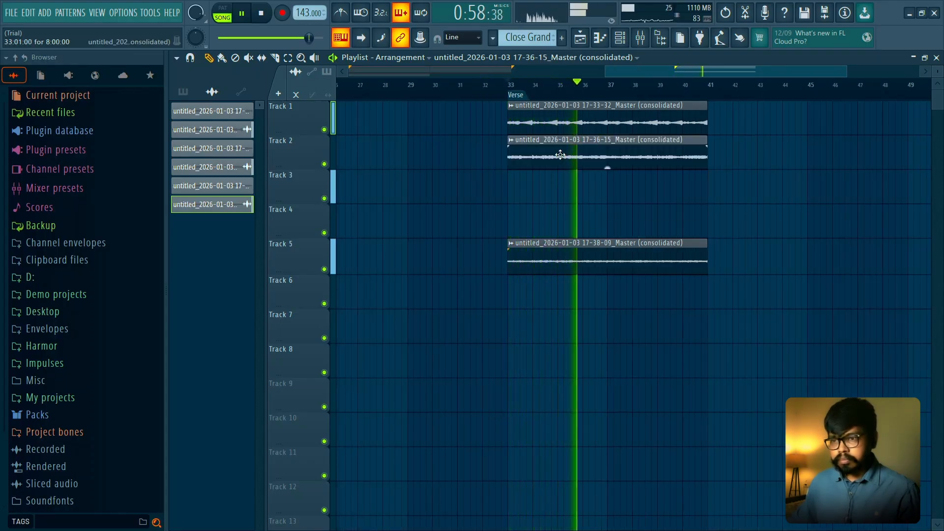
left_click_drag(548, 253, 549, 181)
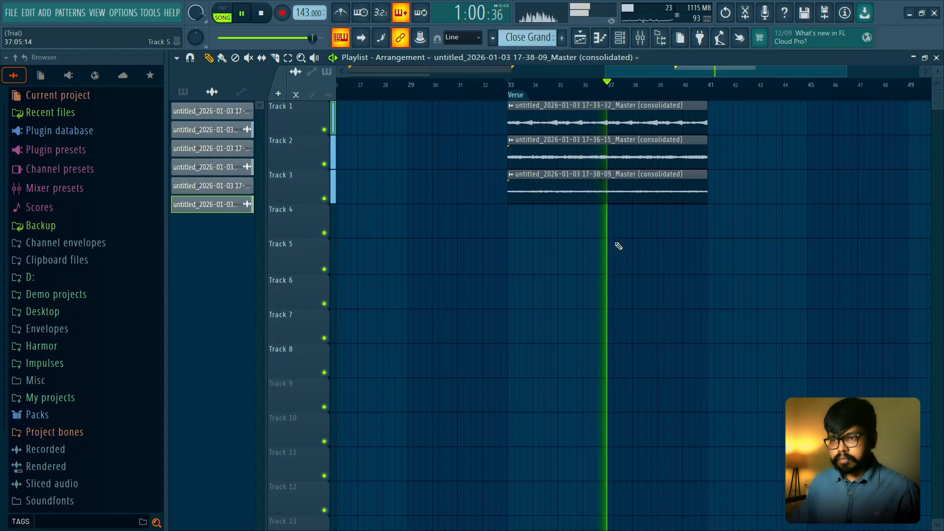
scroll(624, 243, "down", 2)
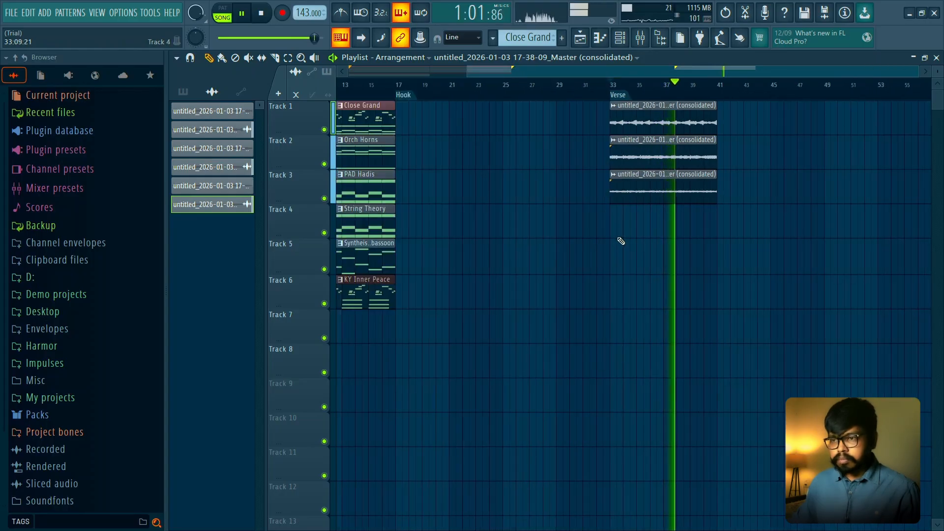
key("space")
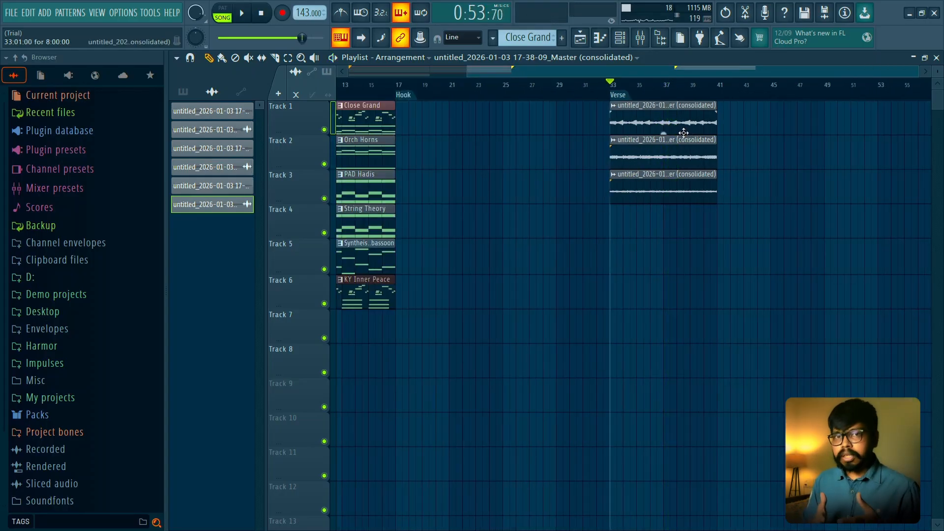
- Solo the Orch Horns on Track 2 and play them from the Intro marker at bar 1
scroll(660, 123, "down", 1)
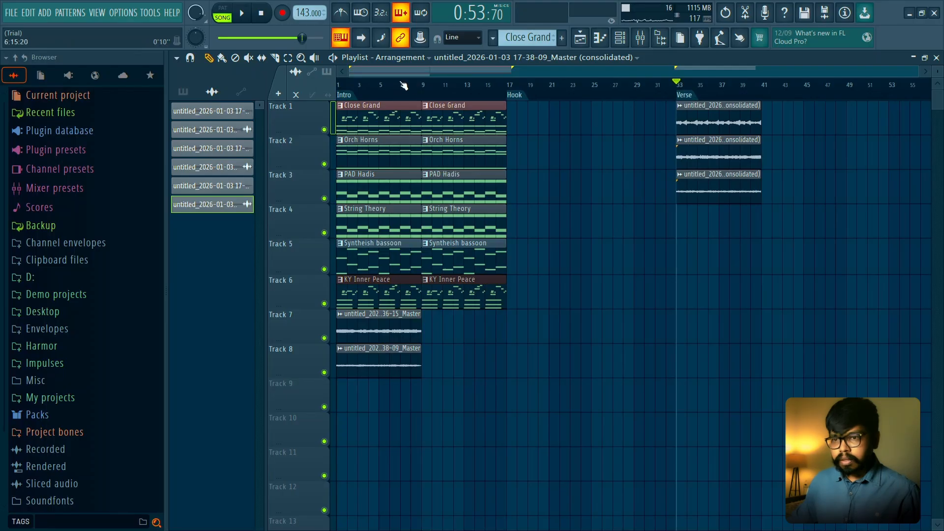
left_click(338, 85)
scroll(340, 207, "up", 2)
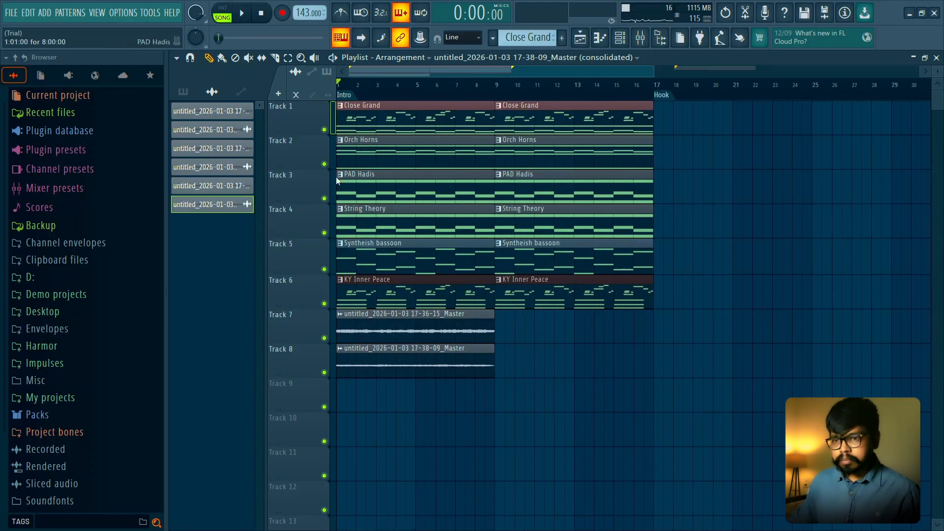
right_click(324, 164)
key("space")
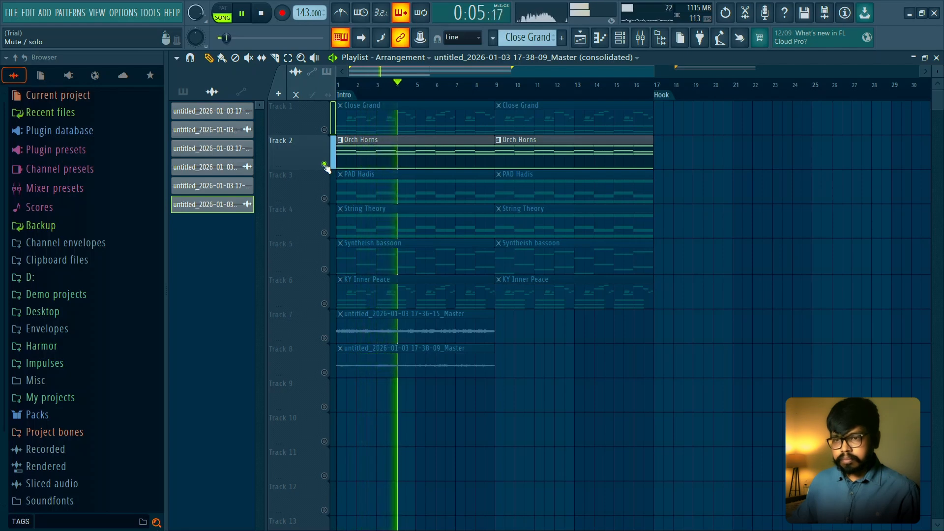
key("space")
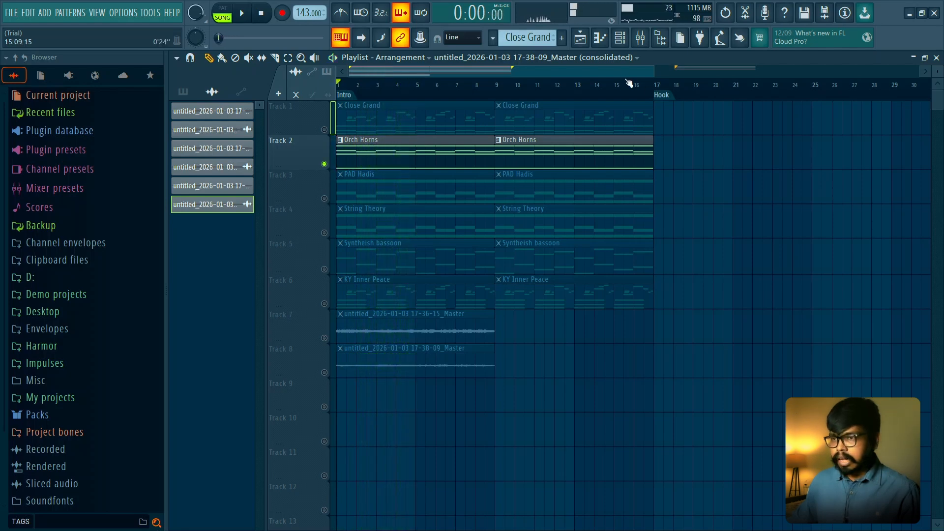
- Render the soloed Orch Horns over bars 1 to 8 from the Master mixer track to an audio clip and clear the time selection
left_click(640, 38)
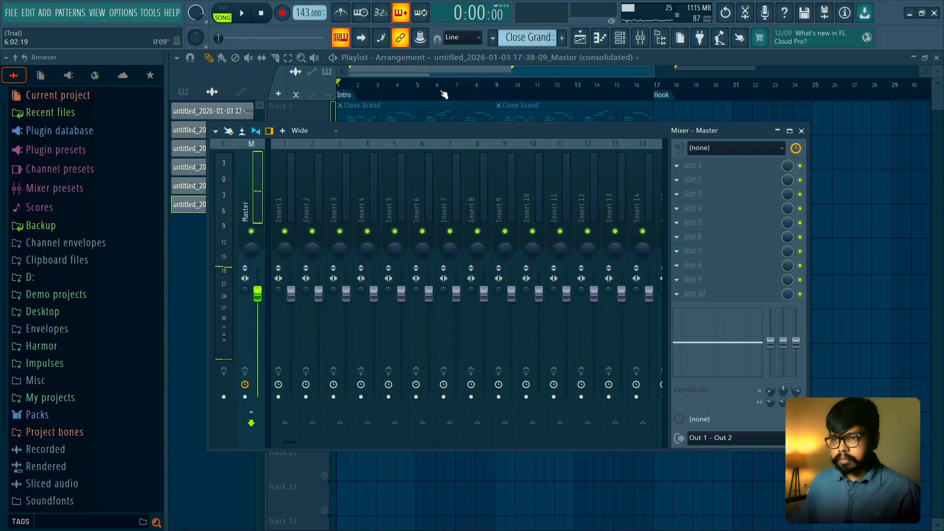
left_click_drag(490, 90, 340, 90)
left_click(640, 39)
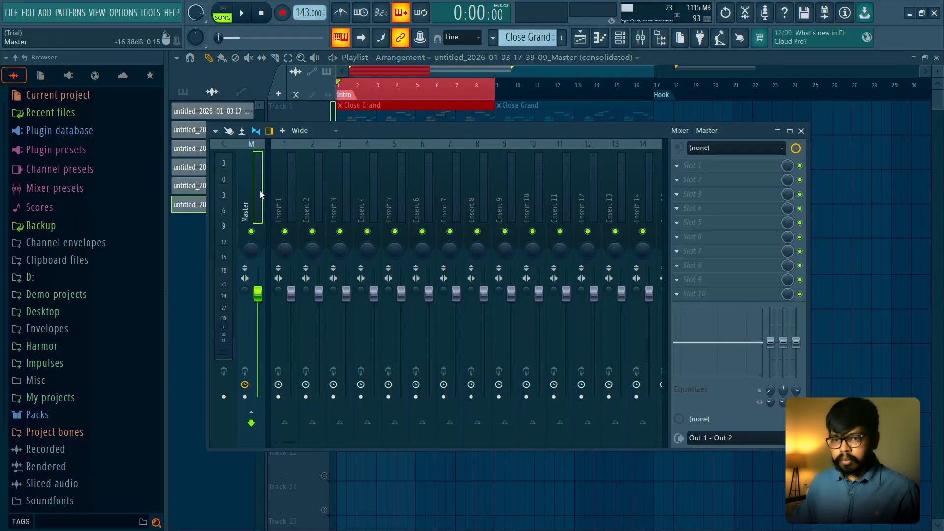
key("ctrl+alt+r")
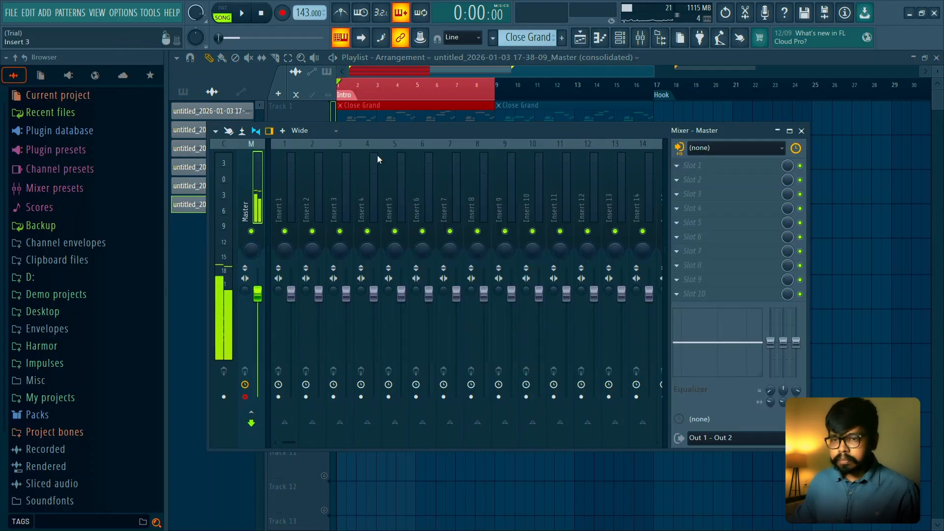
left_click(801, 131)
right_click(444, 93)
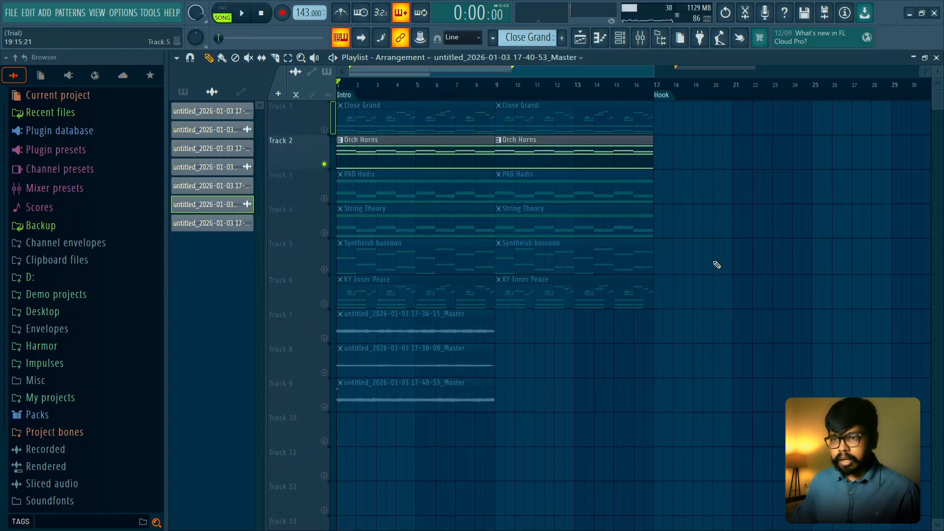
- Duplicate the three Verse clips on Tracks 1 to 3 so the copies start at bar 41
scroll(716, 266, "down", 2)
scroll(730, 224, "down", 2)
left_click_drag(730, 224, 470, 255)
left_click(513, 85)
left_click_drag(525, 114, 440, 190)
left_click_drag(441, 125, 525, 122)
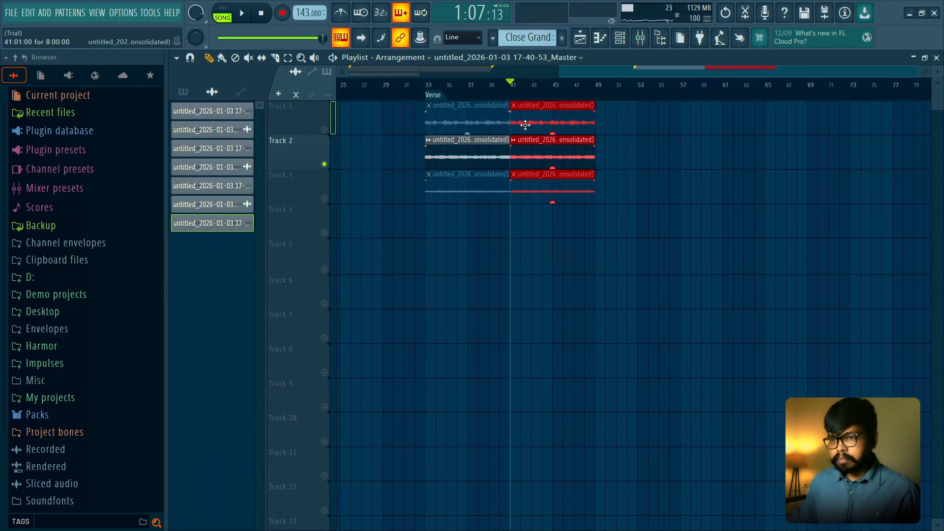
- Add a time marker named Bridge at bar 49
left_click(595, 86)
key("alt+t")
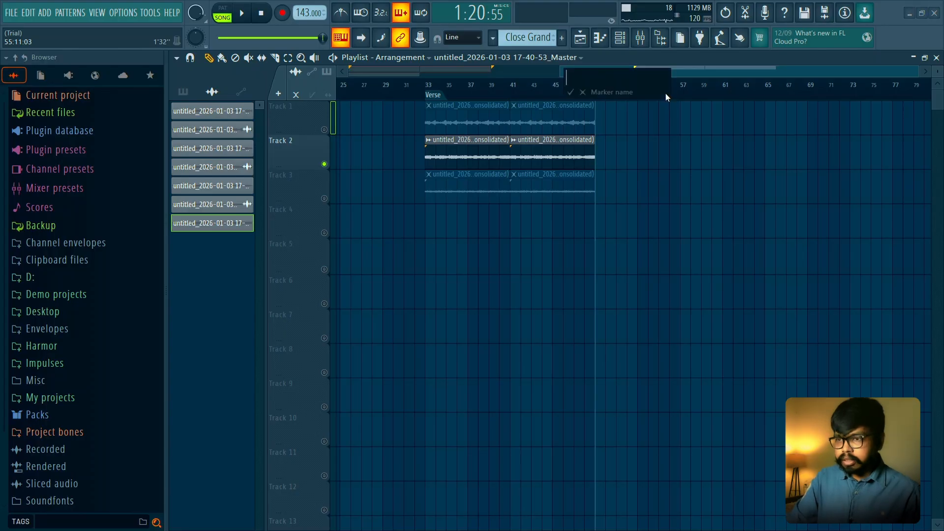
type("Bridge")
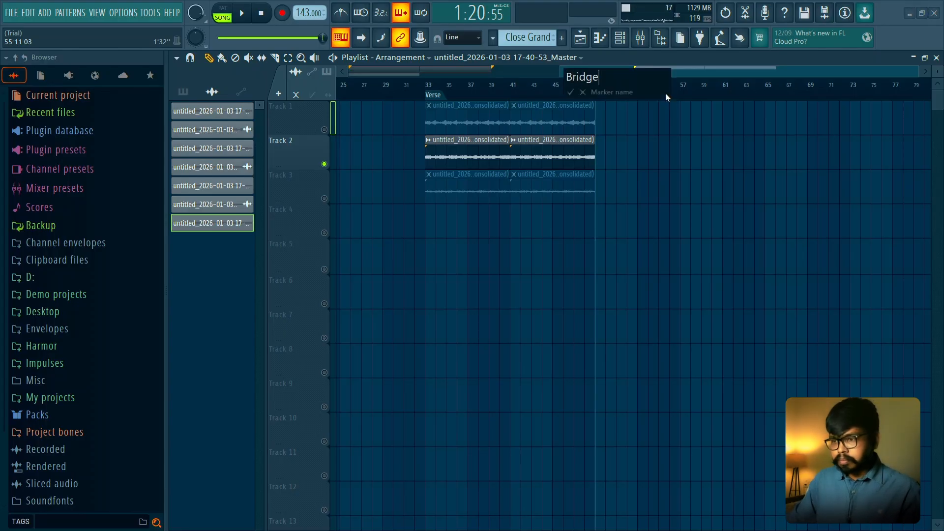
key("Return")
- Place the rendered horn audio on Track 4 at the Bridge marker, solo Track 4 and play it
left_click(598, 229)
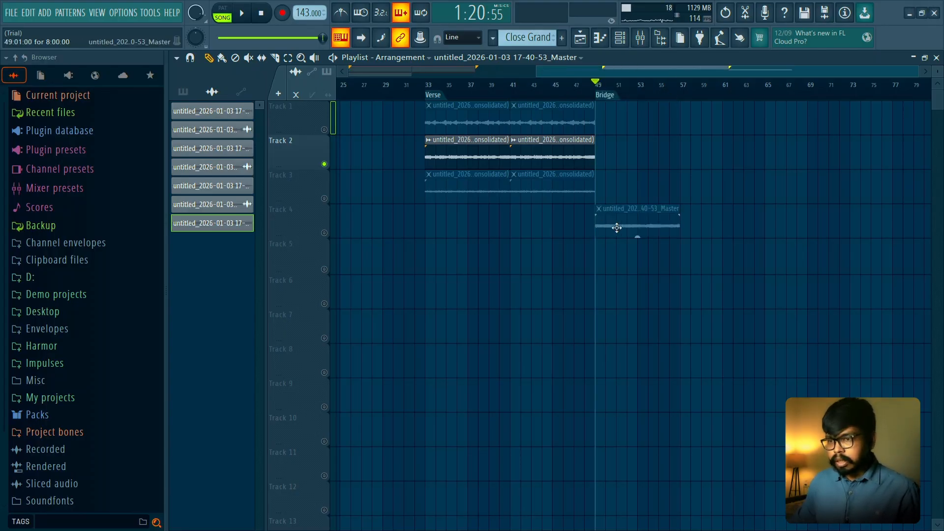
scroll(563, 231, "up", 3)
left_click(332, 237)
key("space")
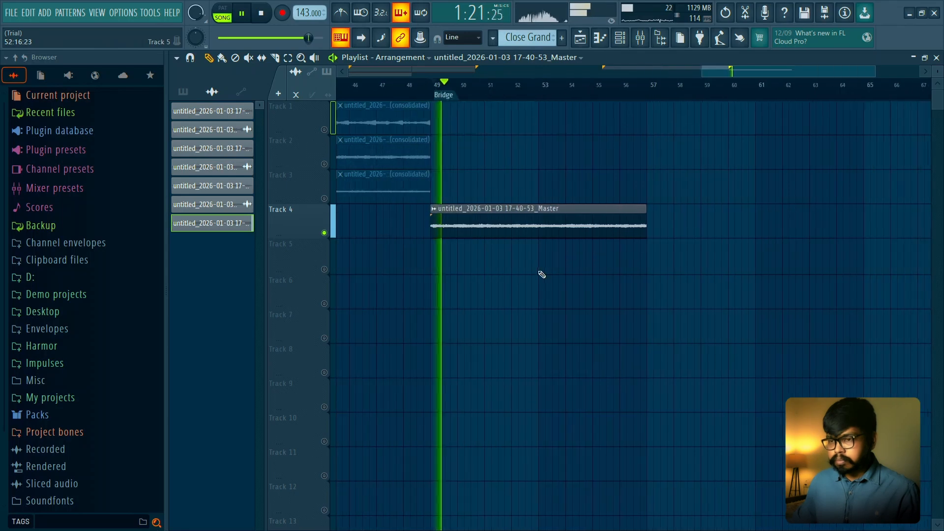
key("space")
- Reverse the horn clip on Track 4 and play it from the Bridge marker
double_click(486, 221)
left_click(434, 322)
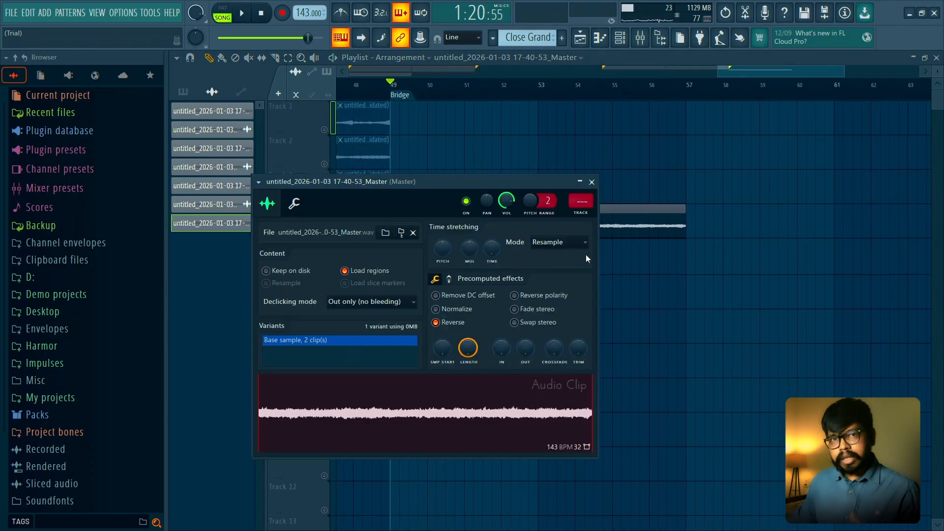
left_click(592, 184)
key("space")
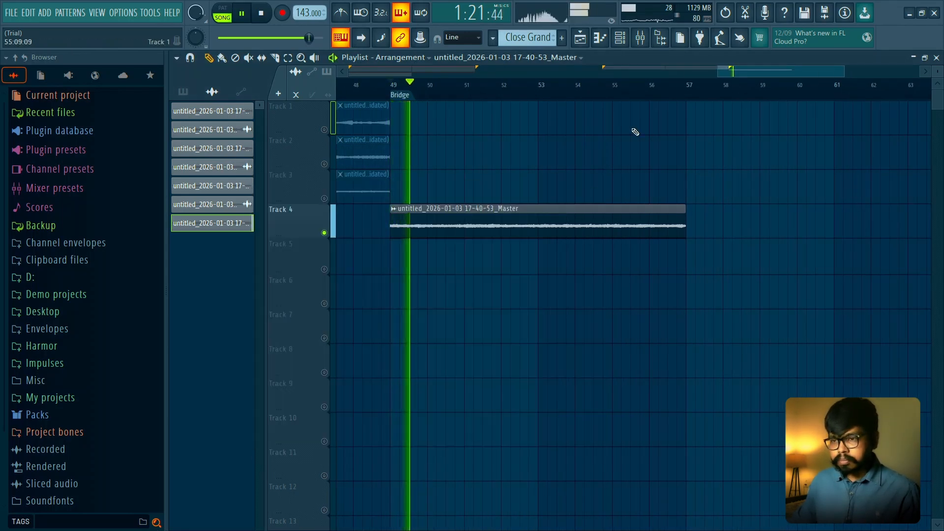
key("space")
- Chop the reversed horn clip on Track 4 in bars
right_click(398, 225)
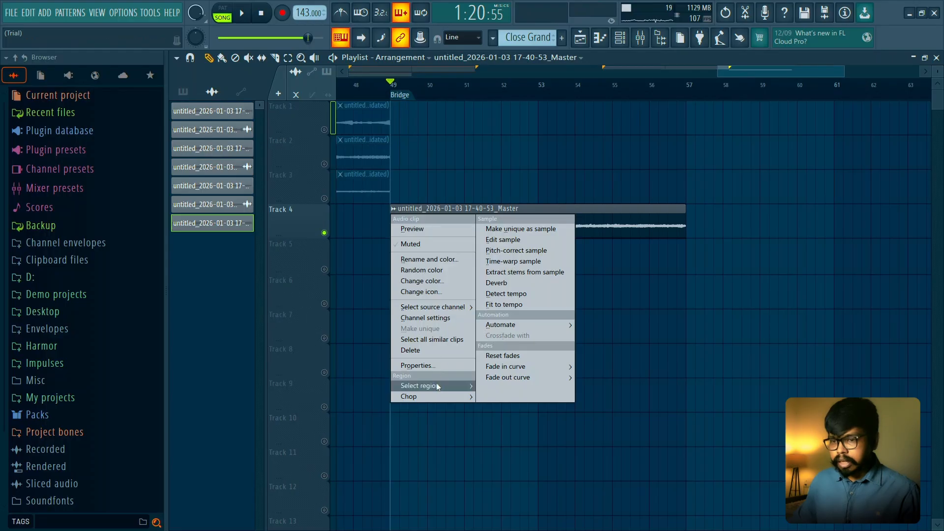
mouse_move(440, 394)
mouse_move(526, 462)
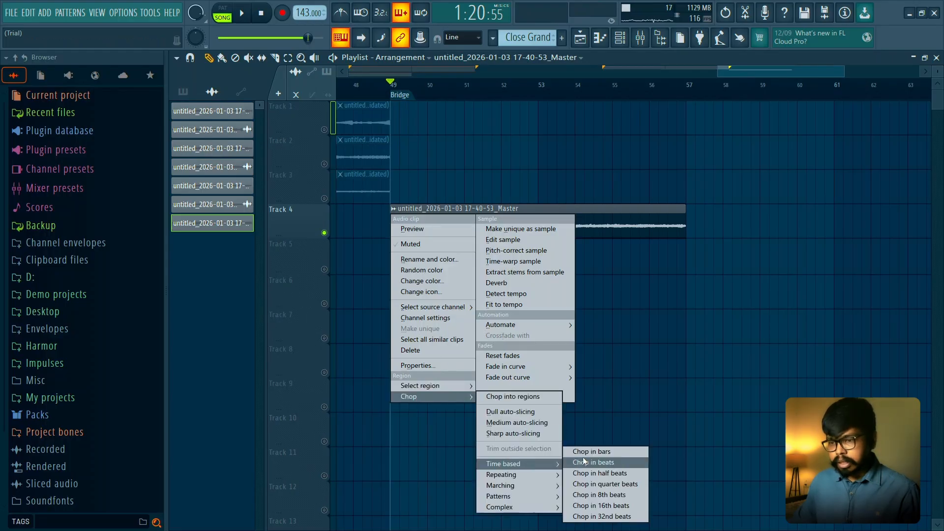
left_click(590, 451)
- Move the eight horn slices to Track 5 in reverse order from bar 49 to bar 57, and unmute Track 5
left_click_drag(677, 224, 418, 258)
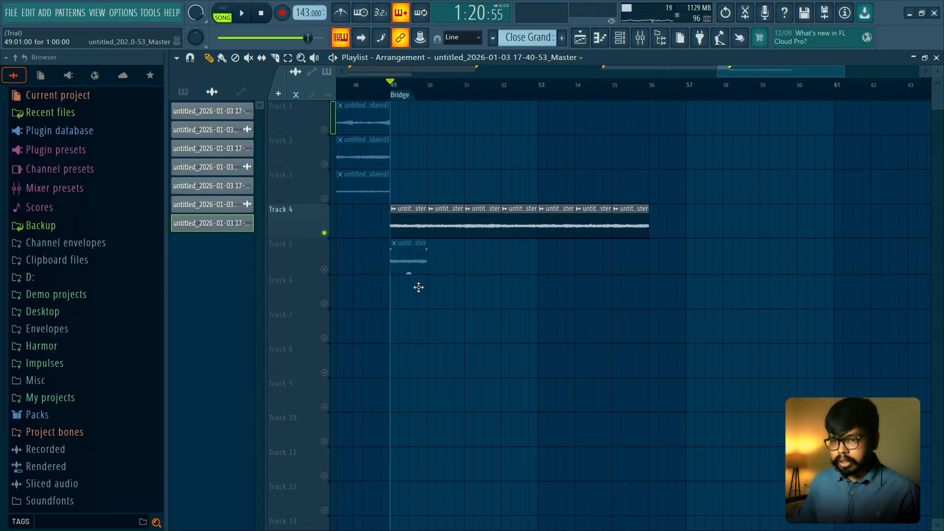
left_click(324, 269)
left_click_drag(639, 223, 455, 258)
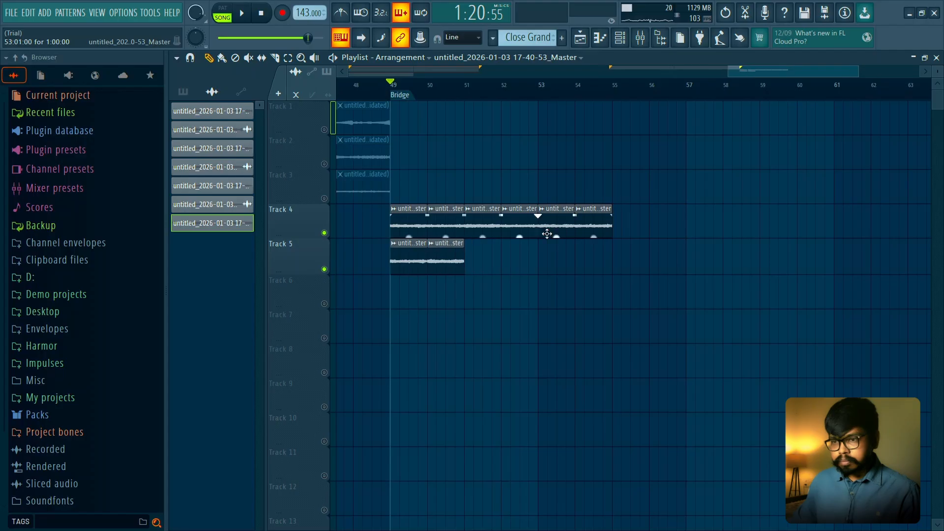
left_click_drag(580, 226, 476, 266)
left_click_drag(561, 226, 526, 258)
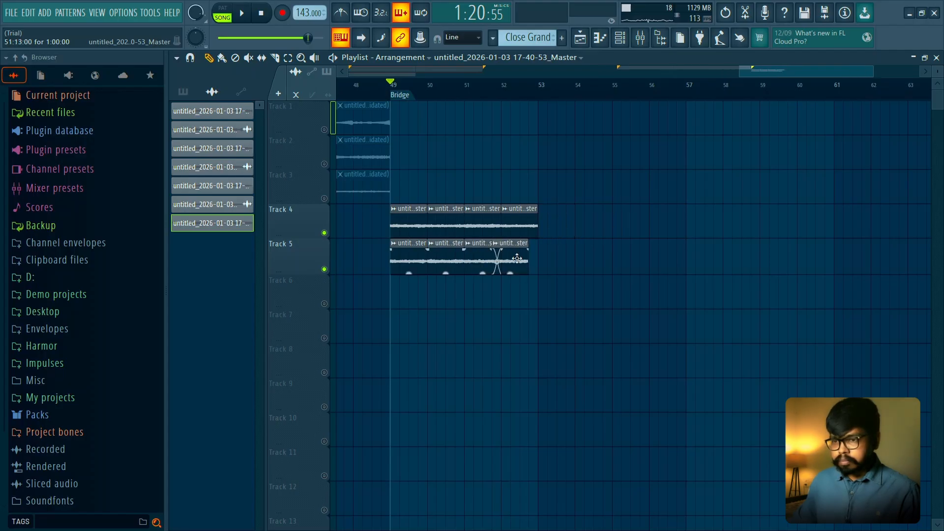
left_click_drag(517, 224, 555, 266)
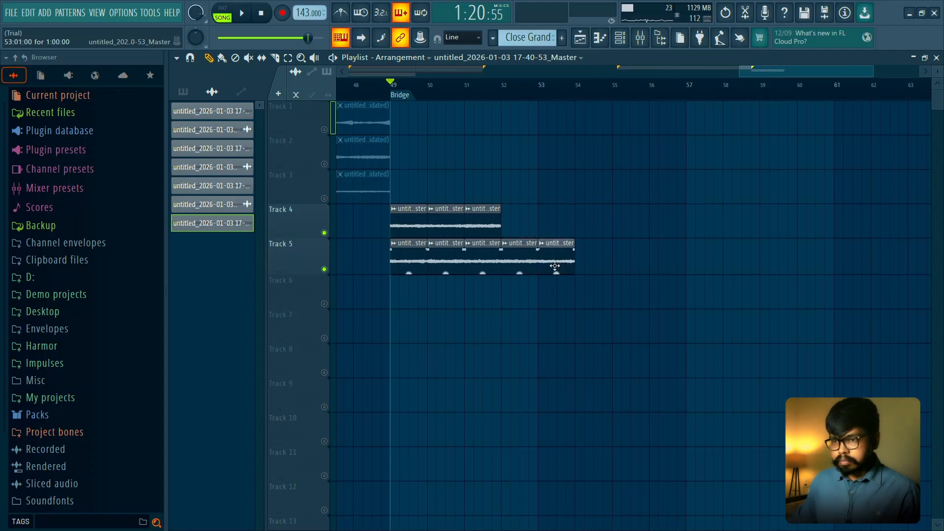
left_click_drag(486, 226, 595, 264)
left_click_drag(441, 227, 622, 276)
left_click_drag(408, 227, 668, 263)
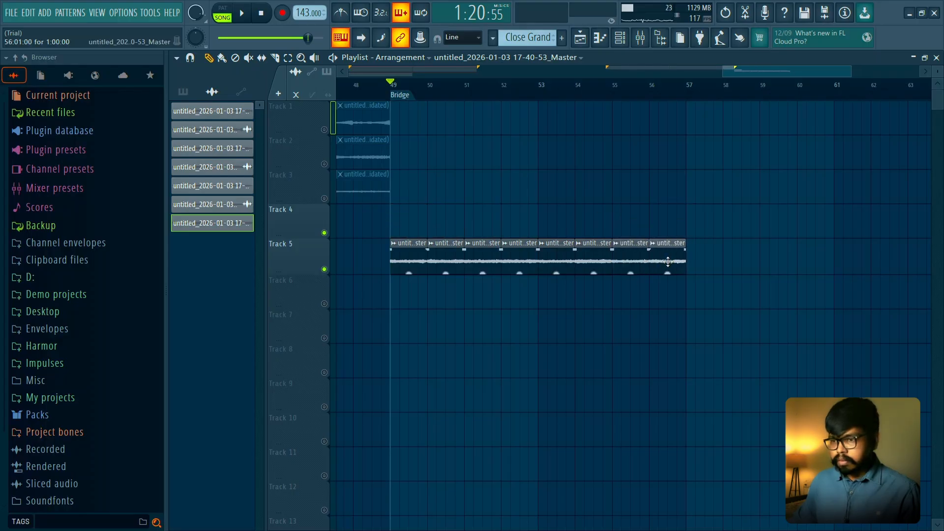
- Set the horn slices' declicking mode to Generic (bleeding) and time-stretching mode to Stretch, and play them from the Bridge marker
double_click(554, 255)
left_click(363, 302)
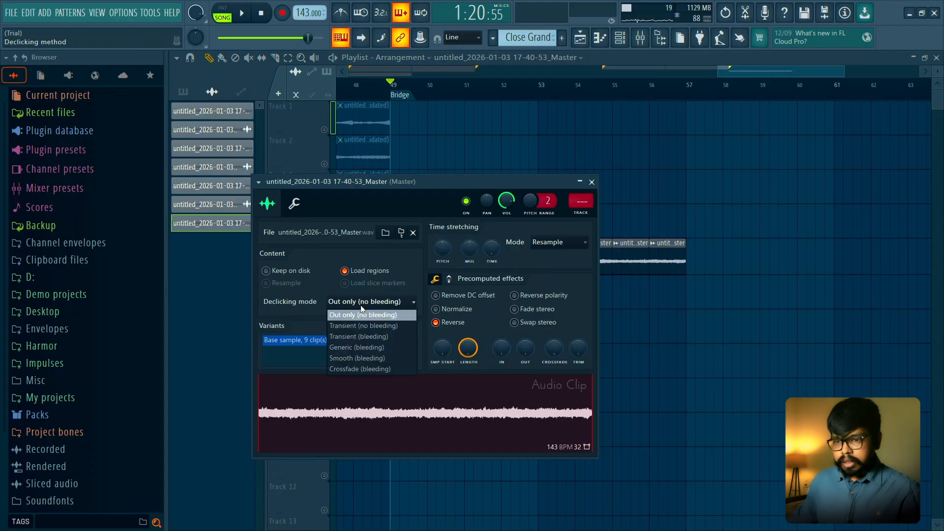
left_click(367, 350)
left_click(556, 244)
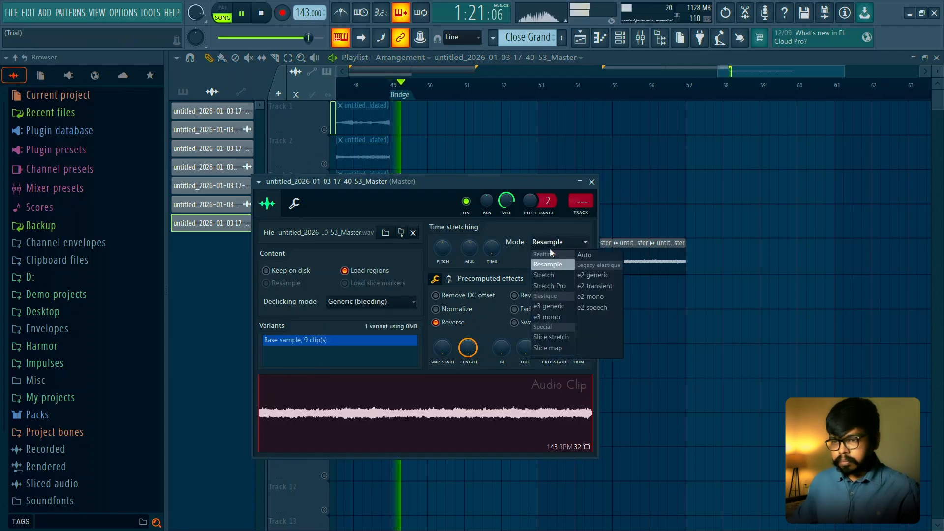
left_click(551, 273)
left_click(591, 182)
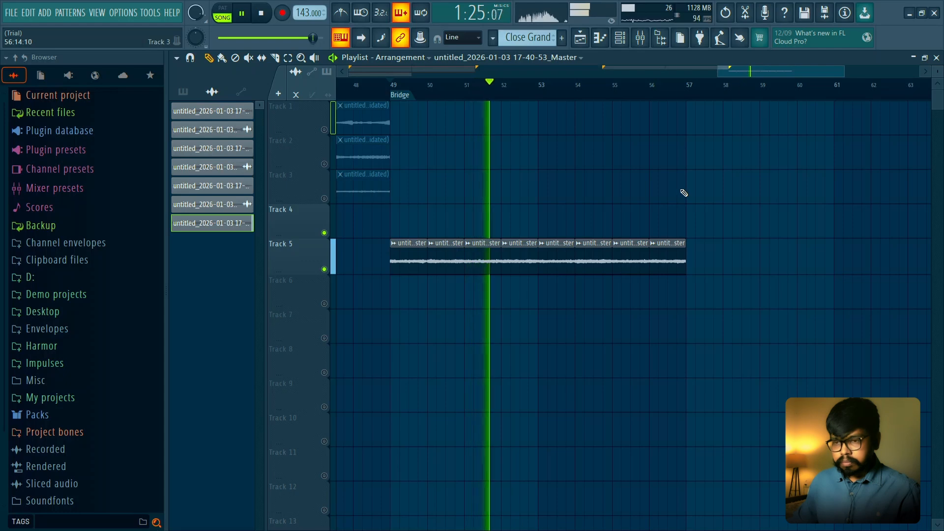
key("space")
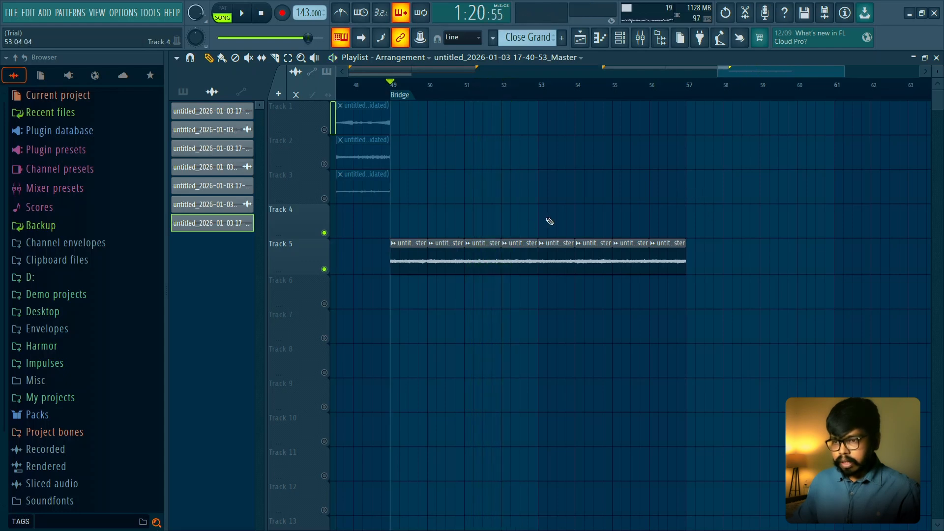
- Select only the eight horn slices on Track 5 and consolidate them into one audio clip
left_click_drag(415, 231, 717, 285)
double_click(565, 259)
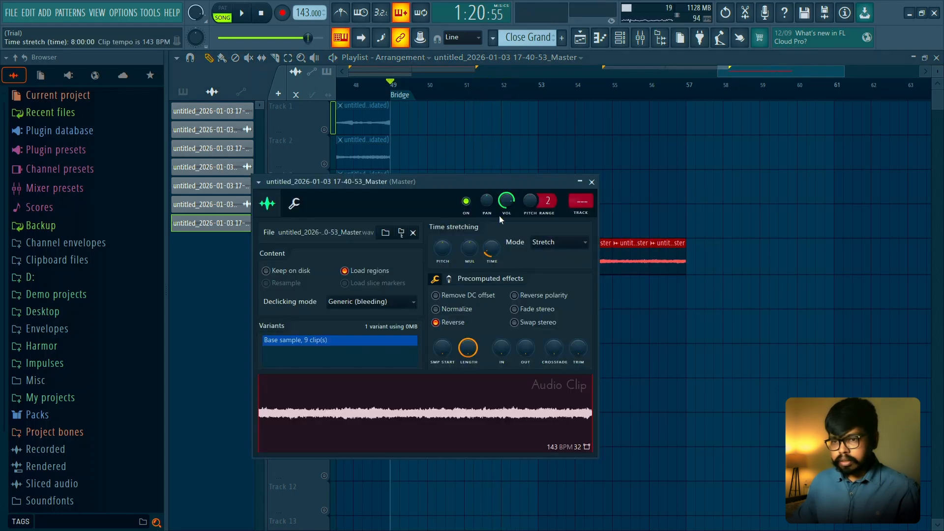
left_click(578, 168, "ctrl")
left_click_drag(732, 199, 351, 333)
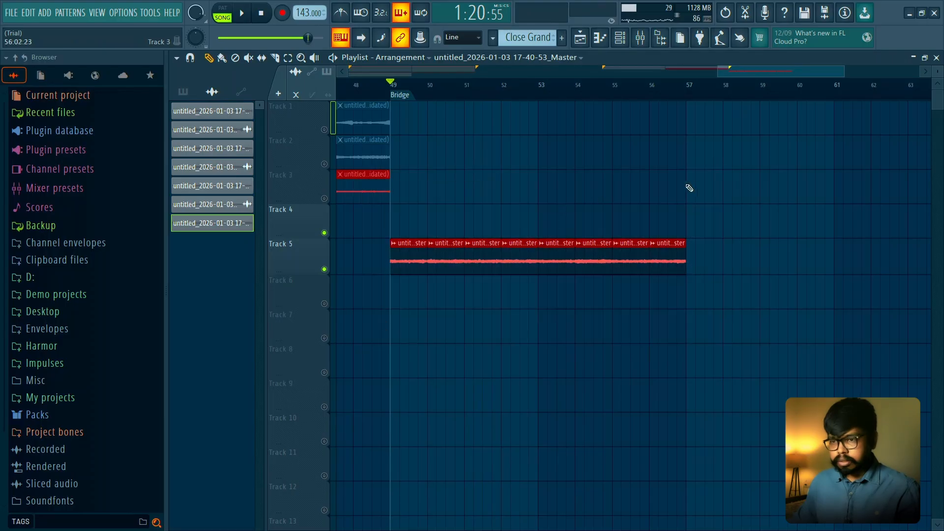
left_click_drag(691, 209, 412, 298)
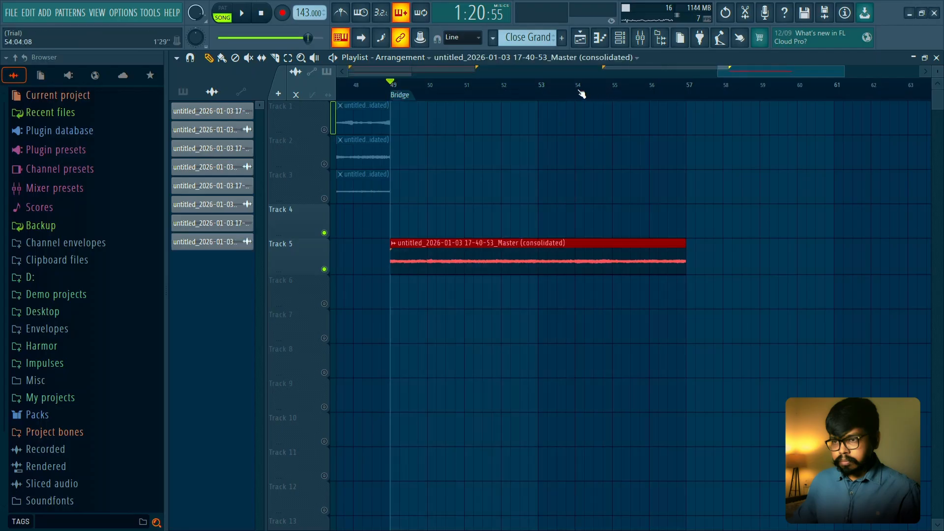
- Set the consolidated Bridge clip's time-stretching mode to Stretch and pitch range to 12 semitones, and play it from the Bridge marker
key("space")
double_click(446, 256)
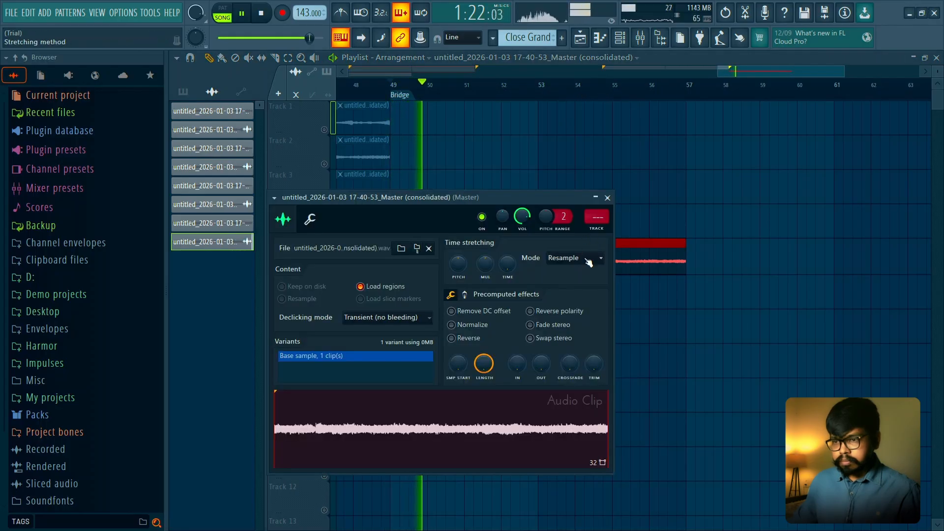
left_click_drag(559, 221, 559, 208)
key("space")
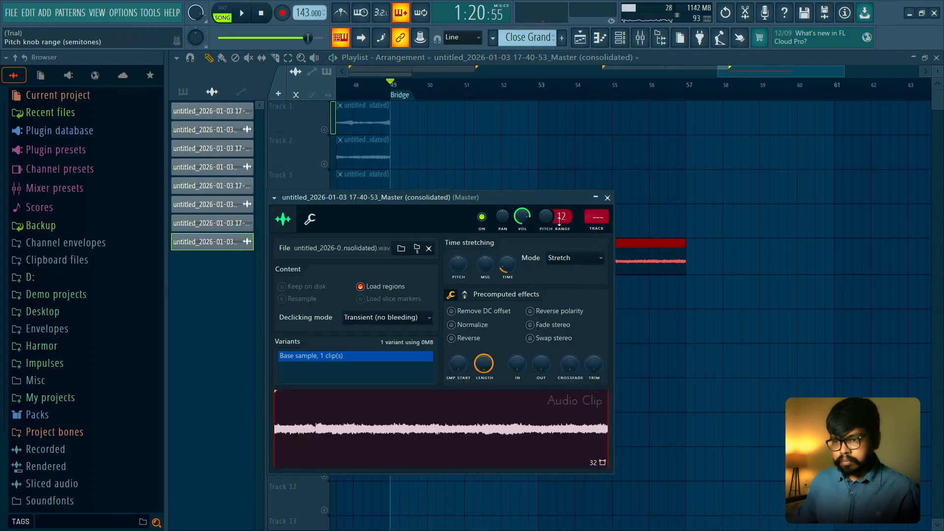
left_click(550, 160)
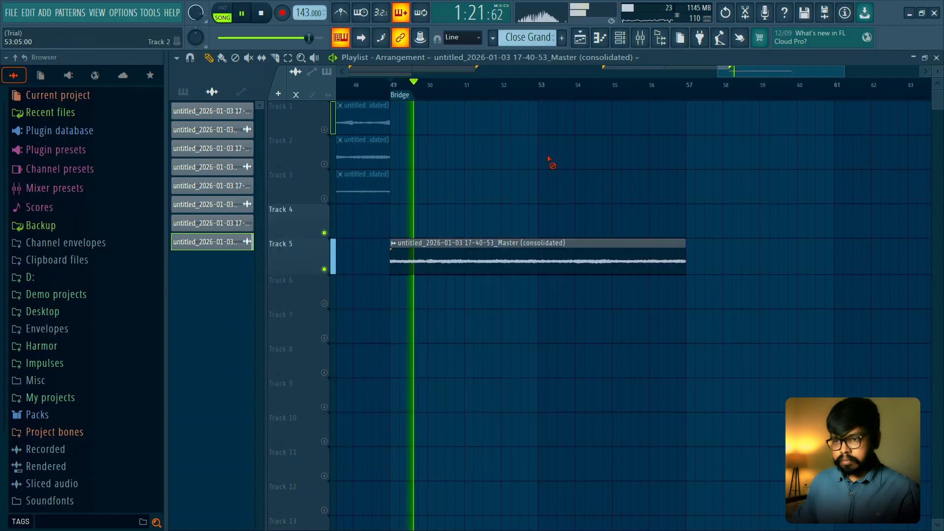
double_click(506, 246)
left_click(517, 158)
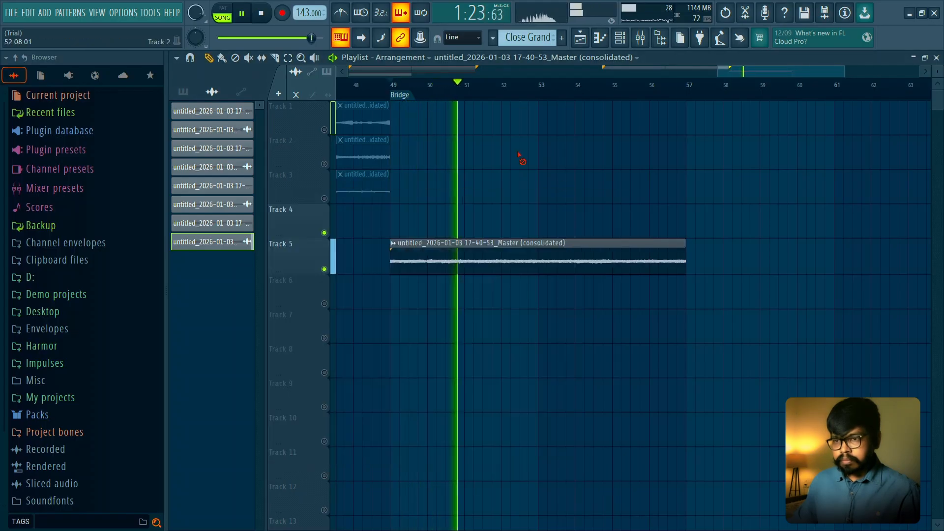
scroll(534, 126, "down", 4)
scroll(535, 126, "down", 4)
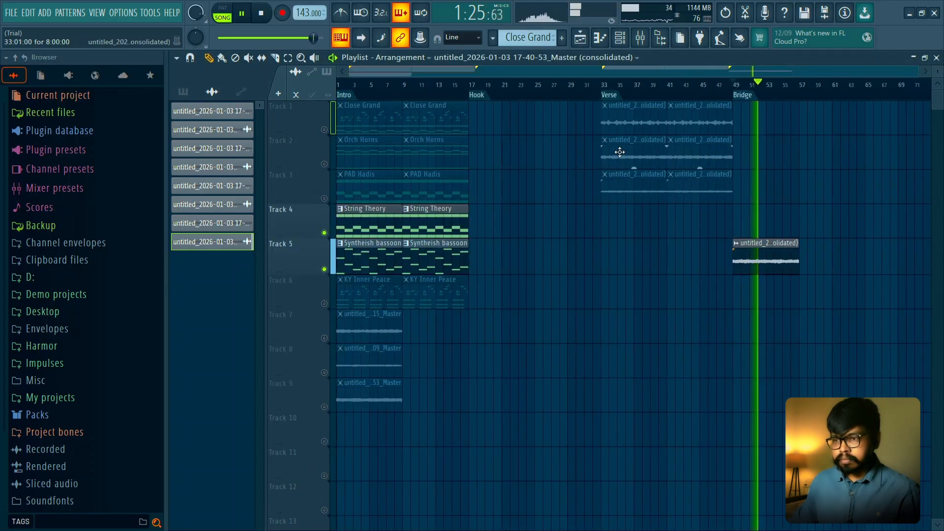
key("space")
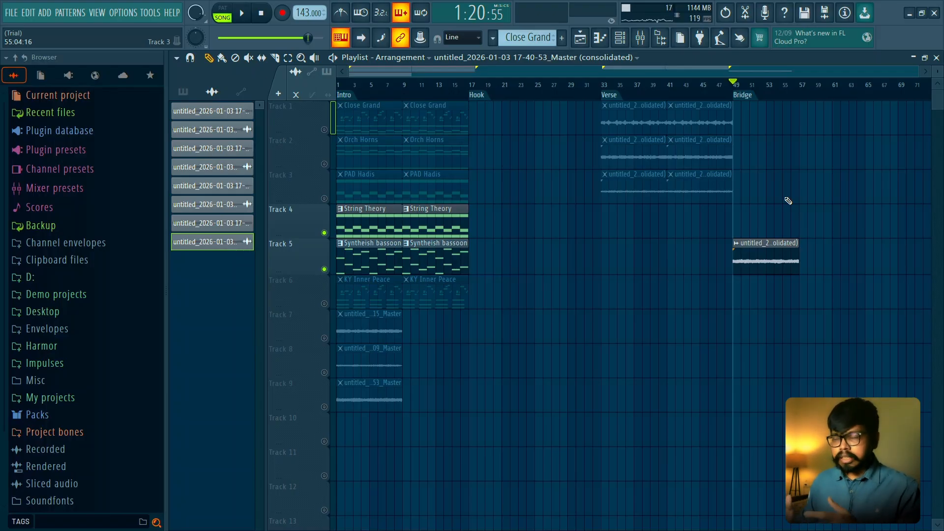
- Solo the KY Inner Peace track, preview it, and render it to an audio clip from the armed Master mixer track
scroll(339, 130, "up", 2)
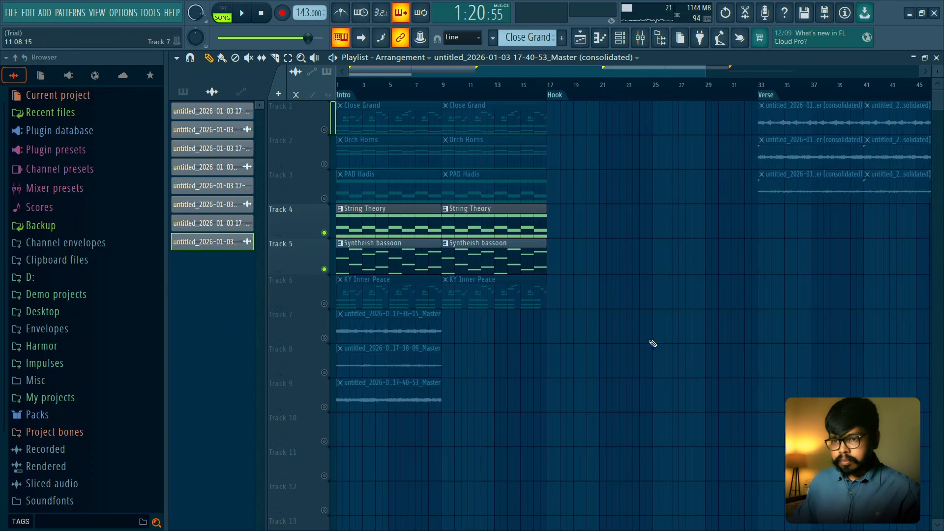
right_click(324, 303)
key("space")
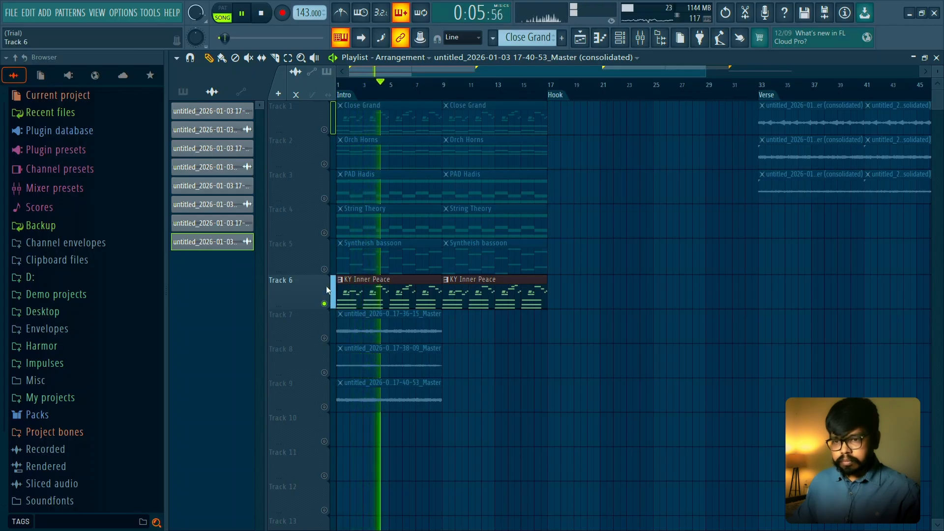
key("space")
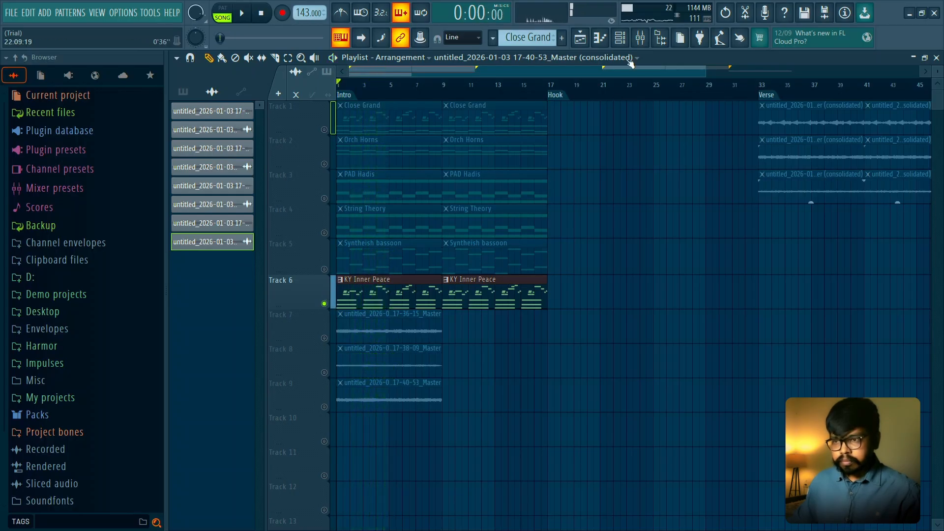
left_click(640, 38)
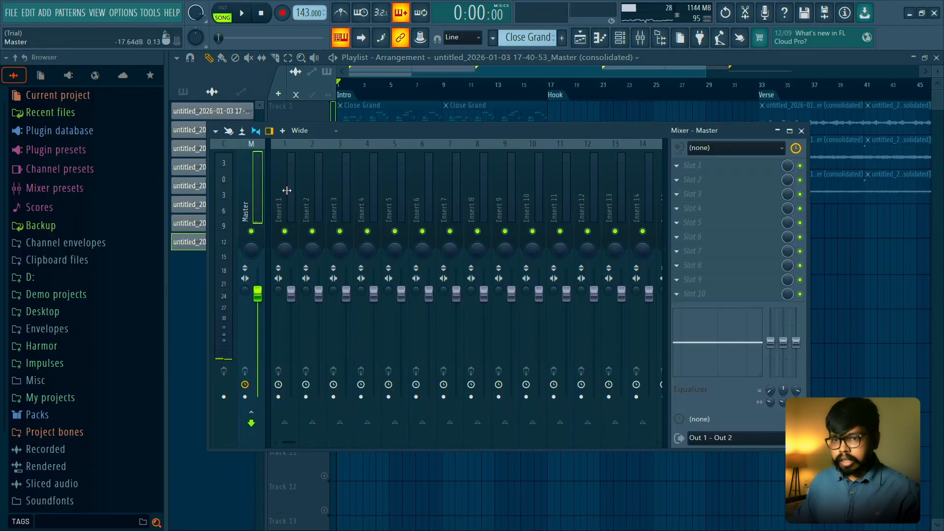
key("ctrl+alt+r")
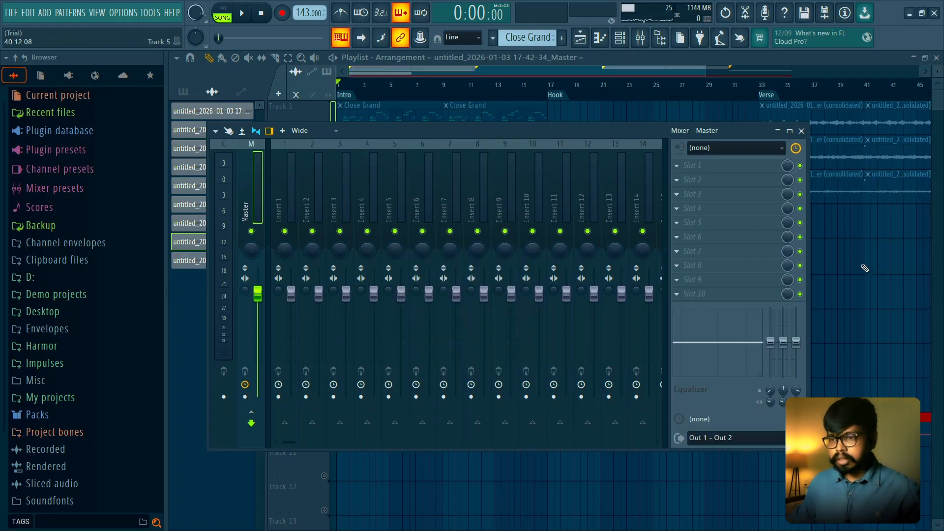
- Solo Track 10 in the playlist and play the newly rendered KY Inner Peace audio
key("F9")
scroll(535, 383, "down", 2)
right_click(324, 442)
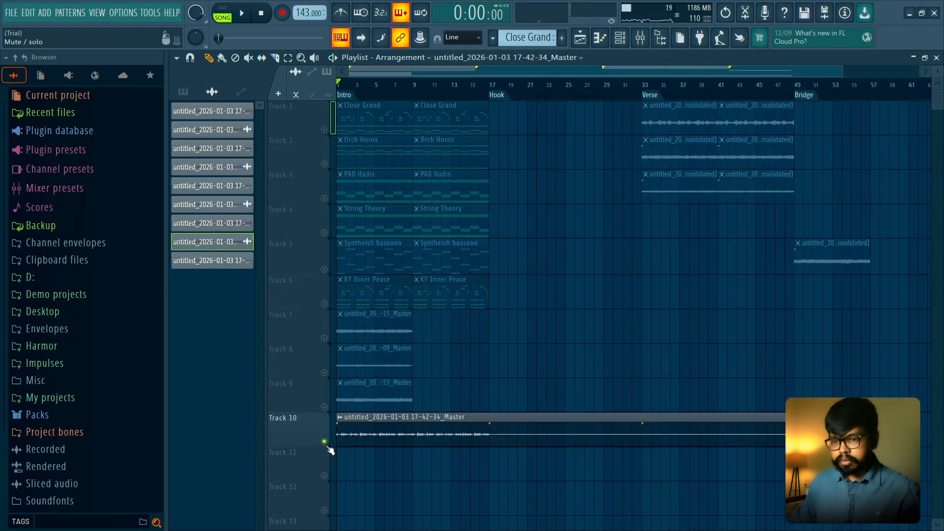
key("space")
scroll(344, 451, "up", 2)
- Trim the rendered KY Inner Peace clip to its first eight bars and move it to the Hook marker at bar 17 on Track 5
key("space")
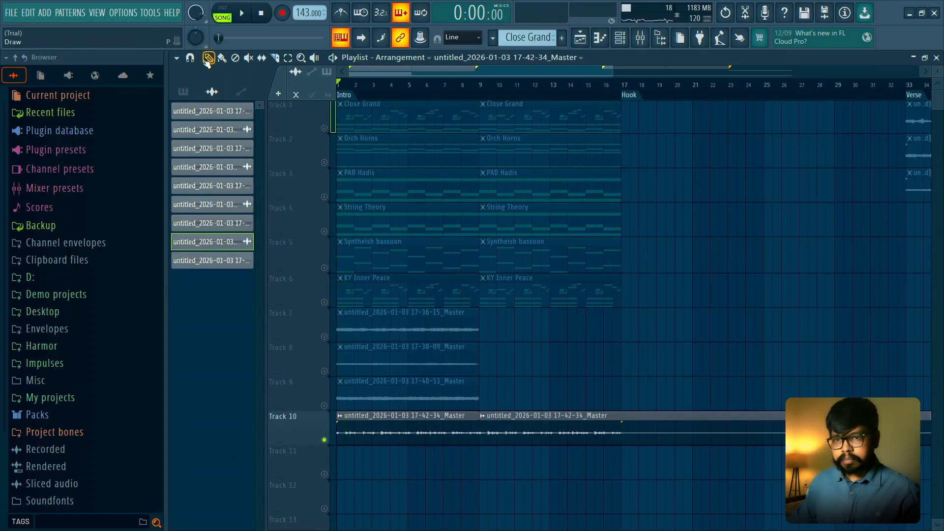
right_click(703, 439)
mouse_move(417, 421)
left_mouse_down()
mouse_move(613, 382)
mouse_move(681, 228)
mouse_move(685, 278)
left_mouse_up()
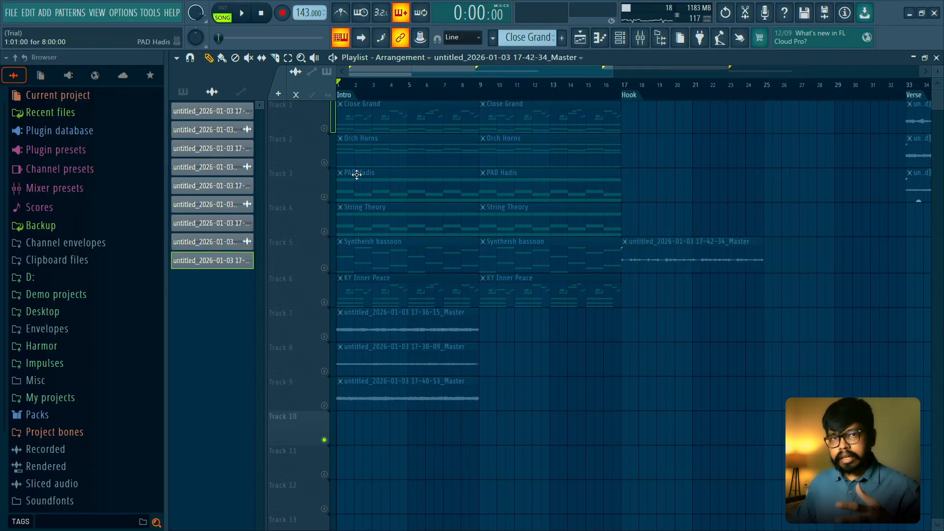
left_click(183, 92)
right_click(211, 130)
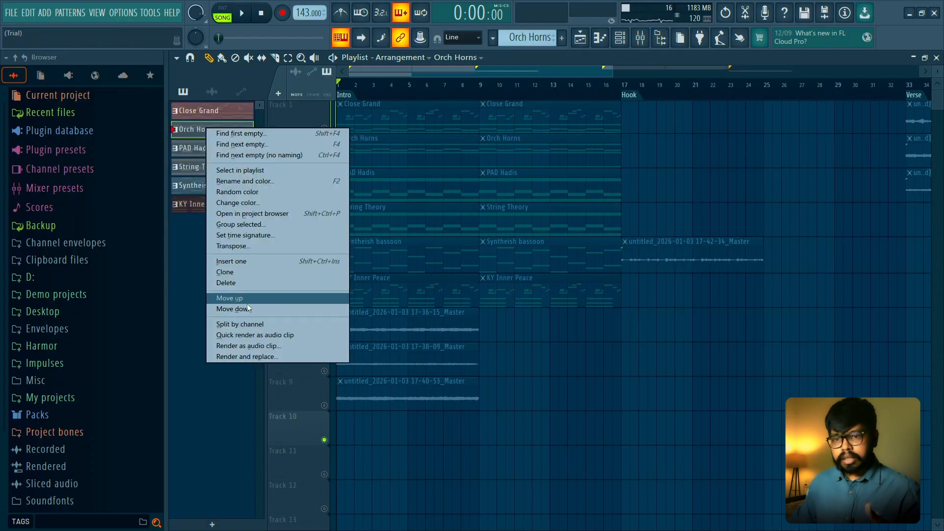
left_click(199, 267)
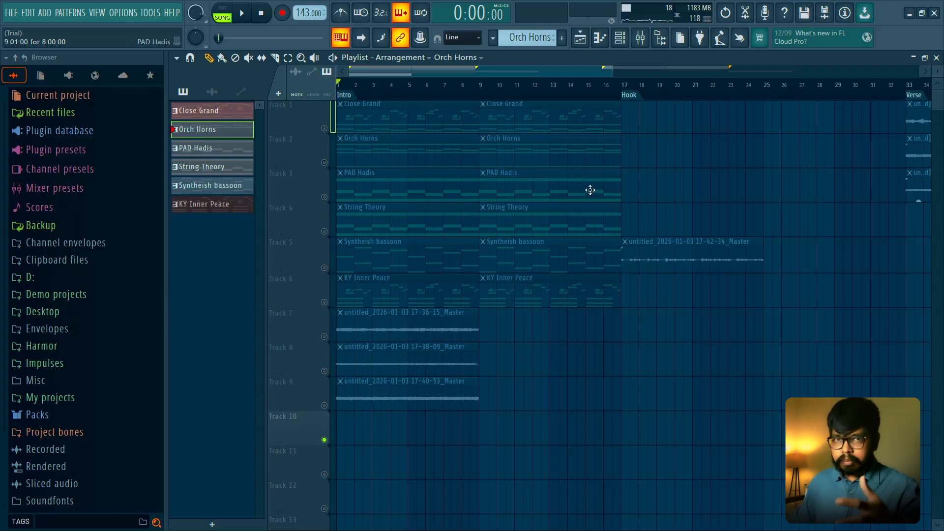
- Move the rendered clip down to Track 6 at bar 17, and play it from the Hook marker with all tracks unmuted
left_click_drag(659, 247, 659, 301)
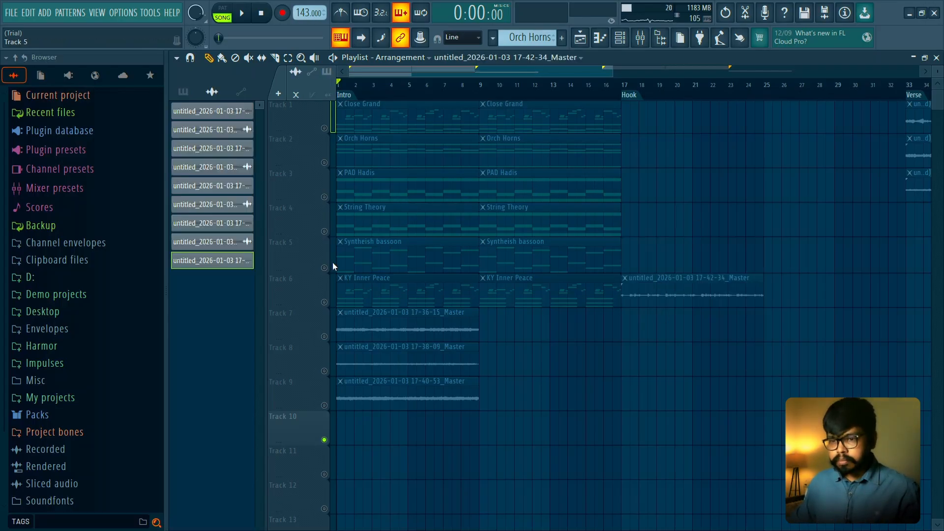
right_click(324, 302)
right_click(324, 302)
key("space")
key("space")
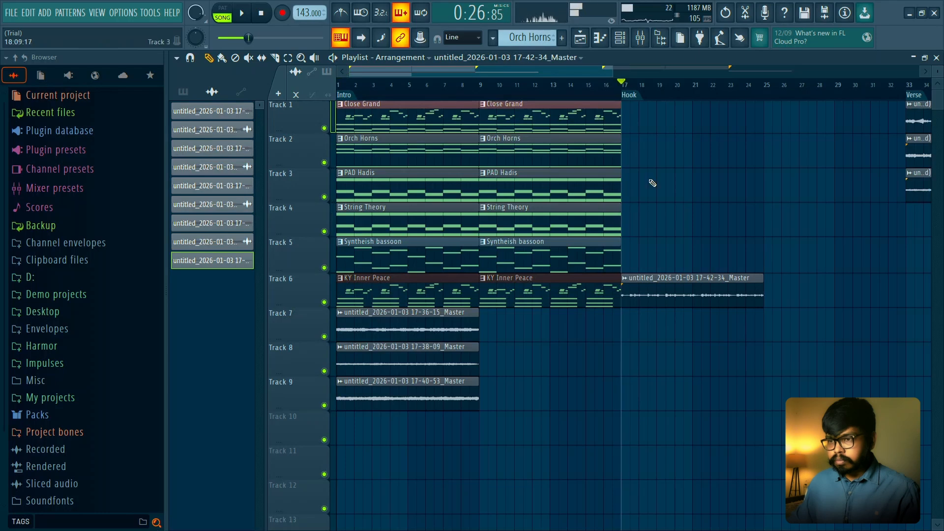
key("space")
scroll(656, 178, "down", 2)
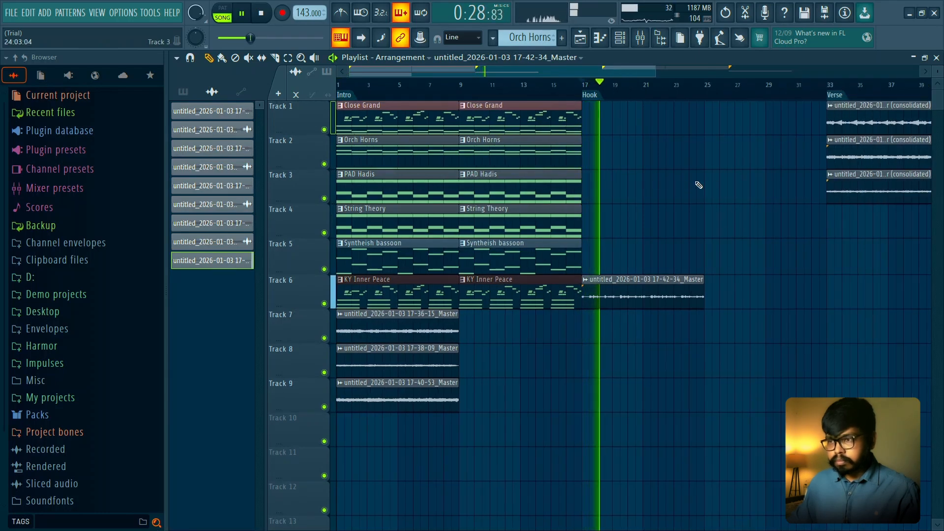
scroll(698, 185, "down", 1)
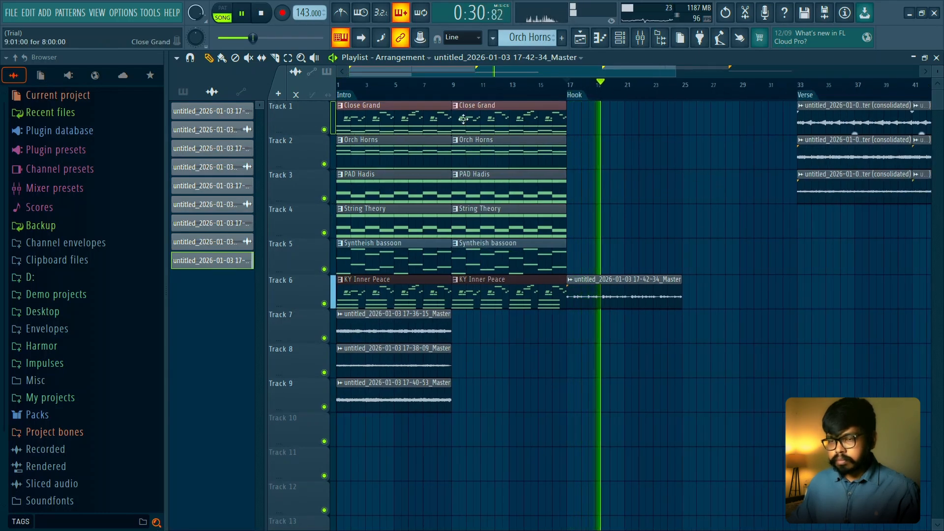
key("space")
- Copy the eight-bar Close Grand and Orch Horns clips to bar 17 on Tracks 1 and 2, playing them from the Hook marker
left_click_drag(407, 121, 647, 111)
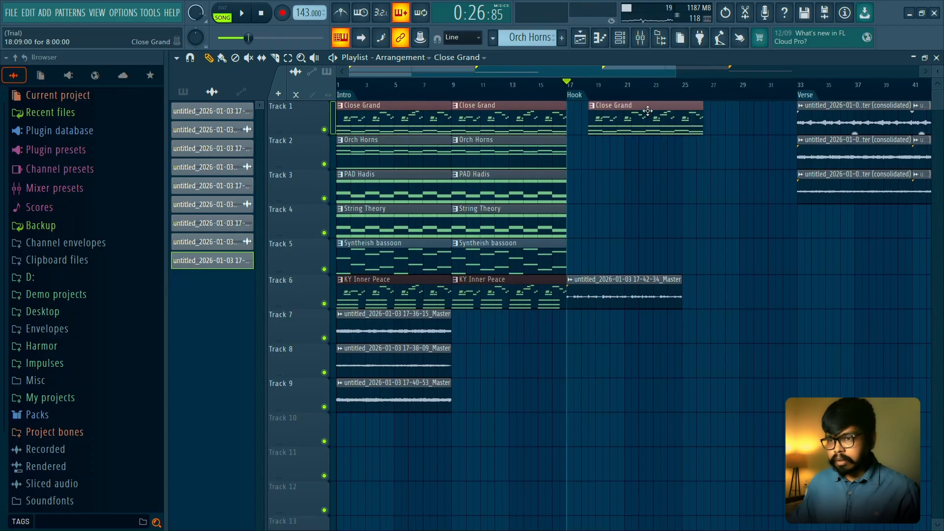
key("space")
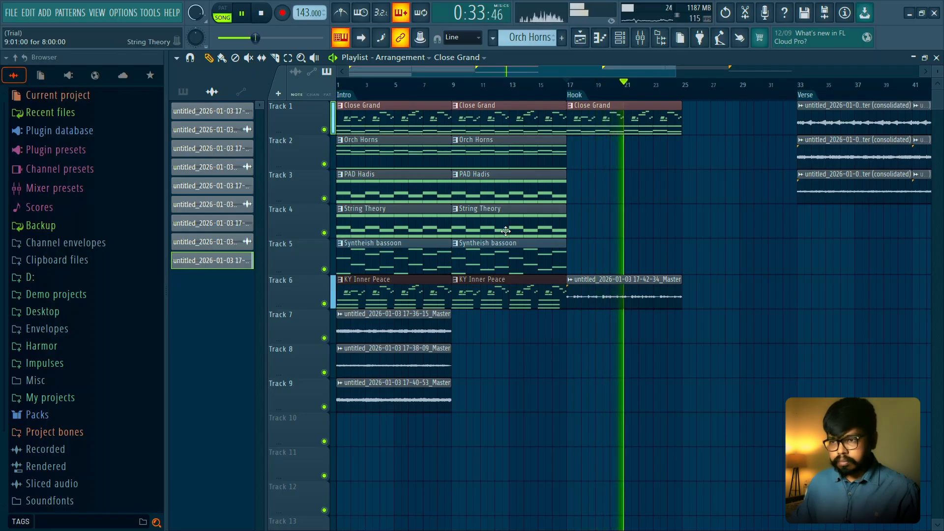
key("space")
left_click_drag(481, 154, 596, 142)
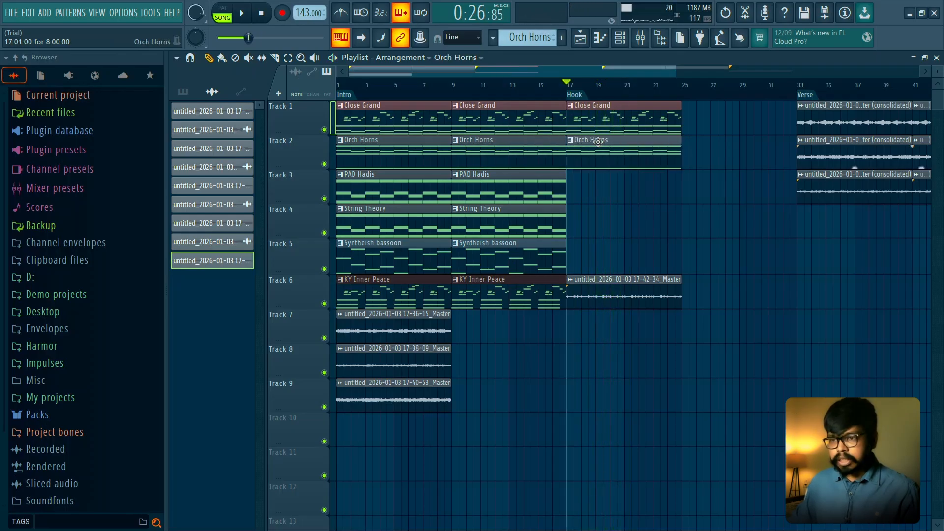
key("space")
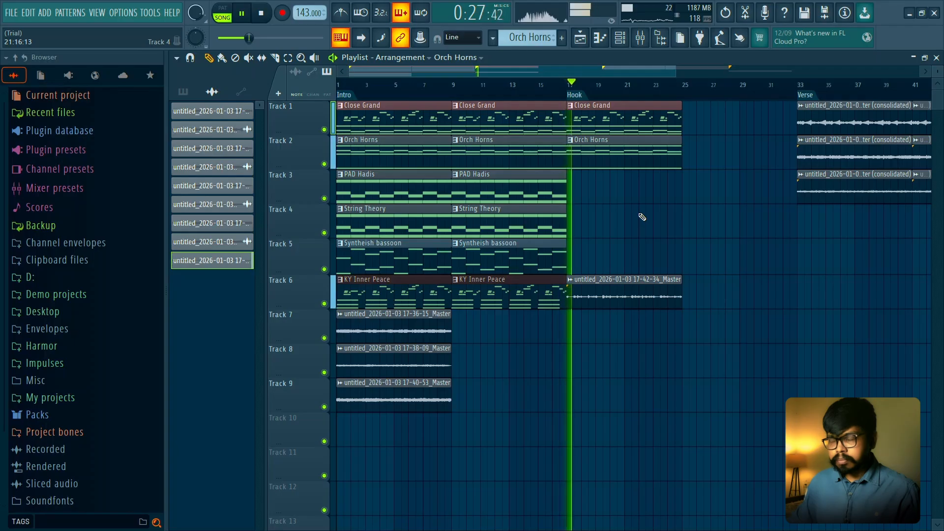
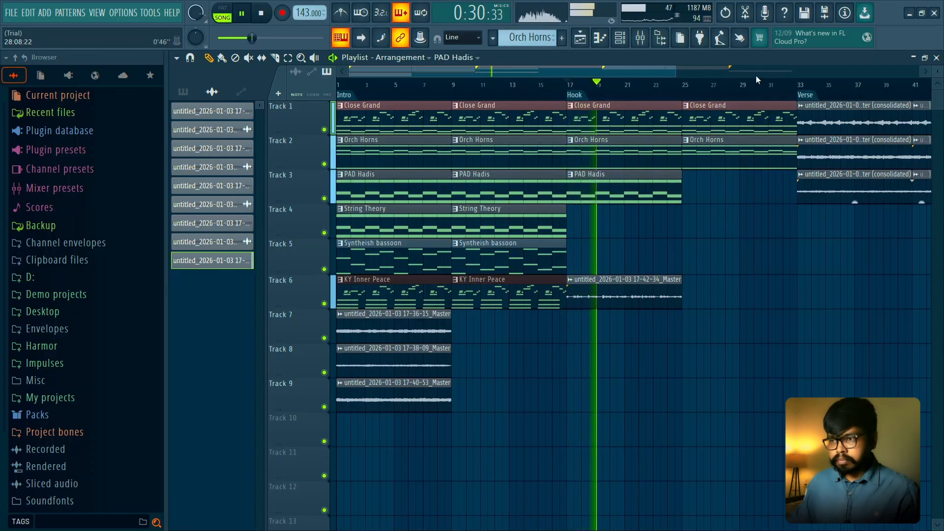
- Copy the eight-bar PAD Hadis clip to bar 25 on Track 3 and play through the Hook into the Verse
left_click(645, 187)
left_click_drag(703, 186, 741, 187)
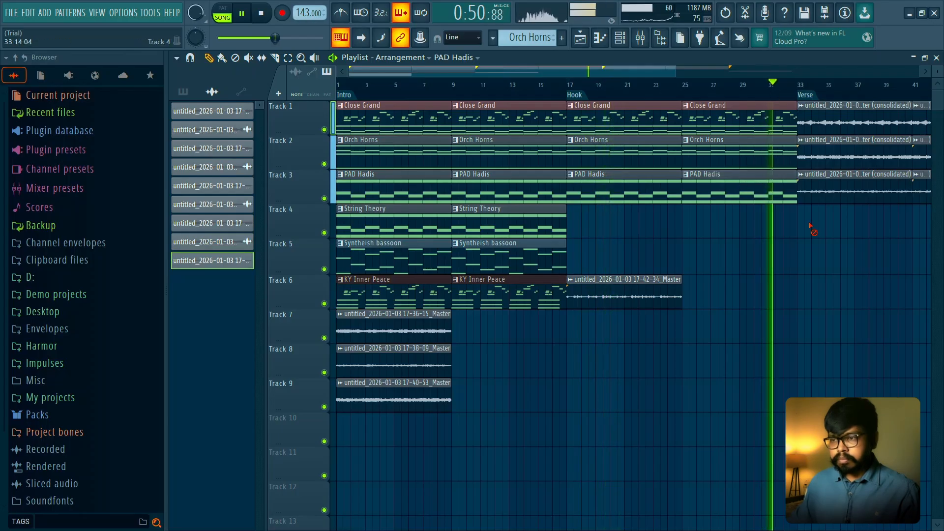
scroll(794, 224, "down", 1)
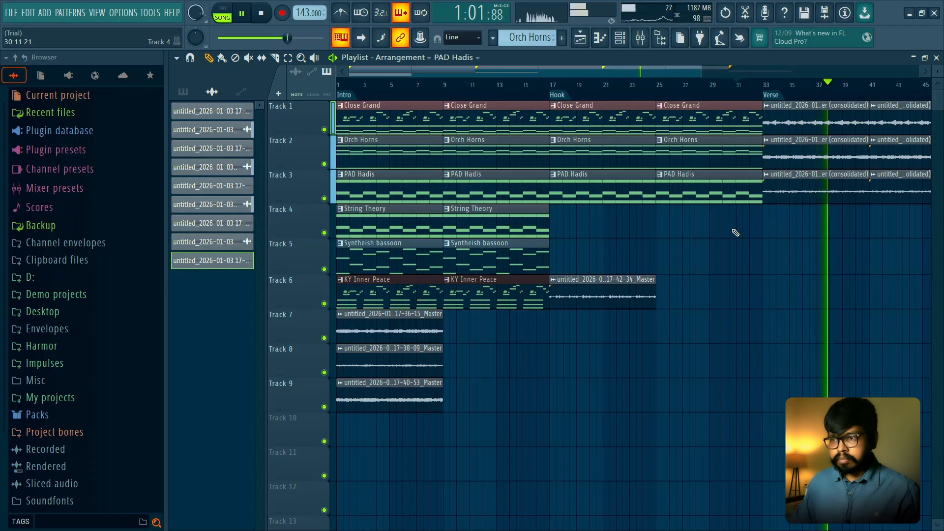
key("space")
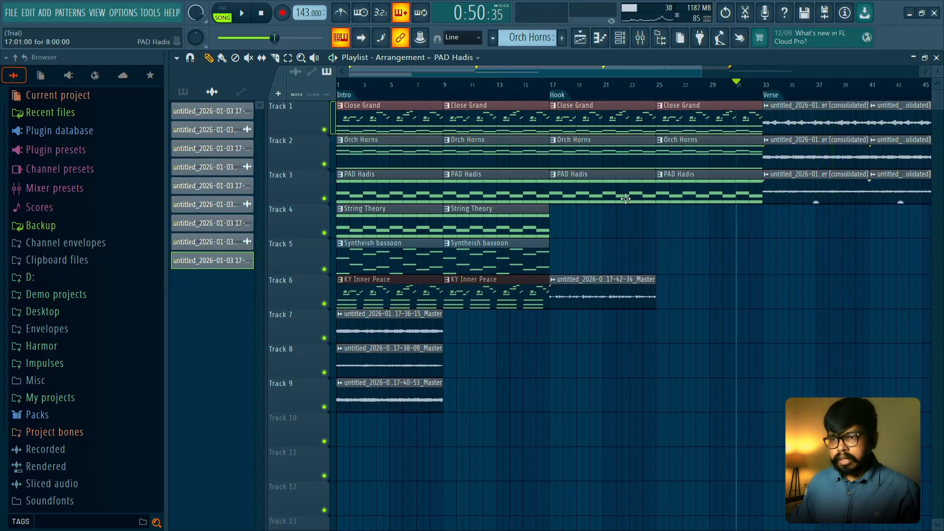
- Delete both Hook copies of PAD Hadis on Track 3 and Orch Horns on Track 2
right_click(635, 200)
right_click(677, 201)
right_click(686, 150)
right_click(553, 142)
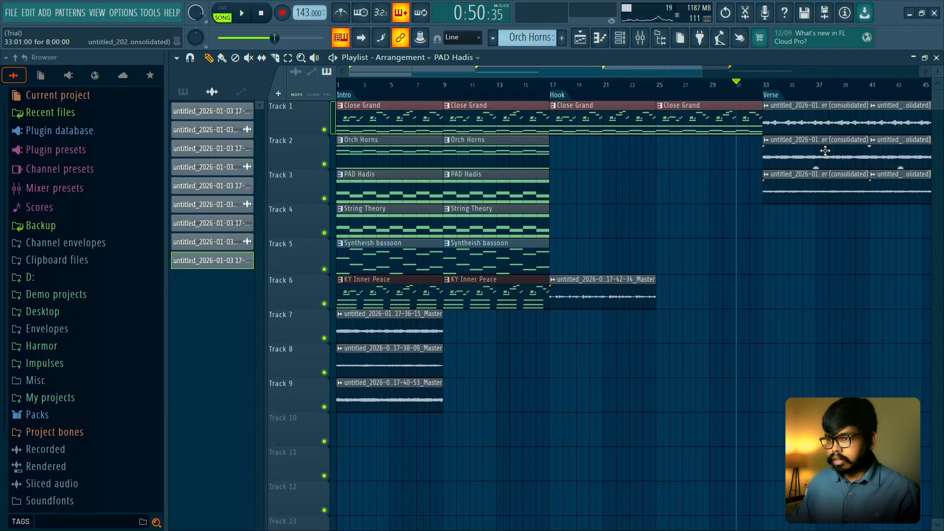
- Copy the consolidated 17-38-09 audio clip from the Verse to bars 17 and 25 on Track 3
double_click(825, 151)
left_click(573, 136)
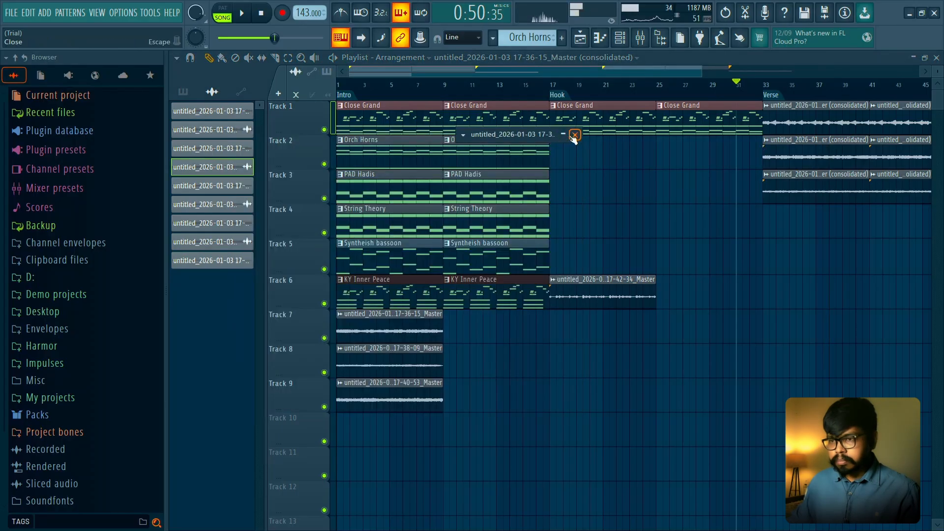
double_click(783, 189)
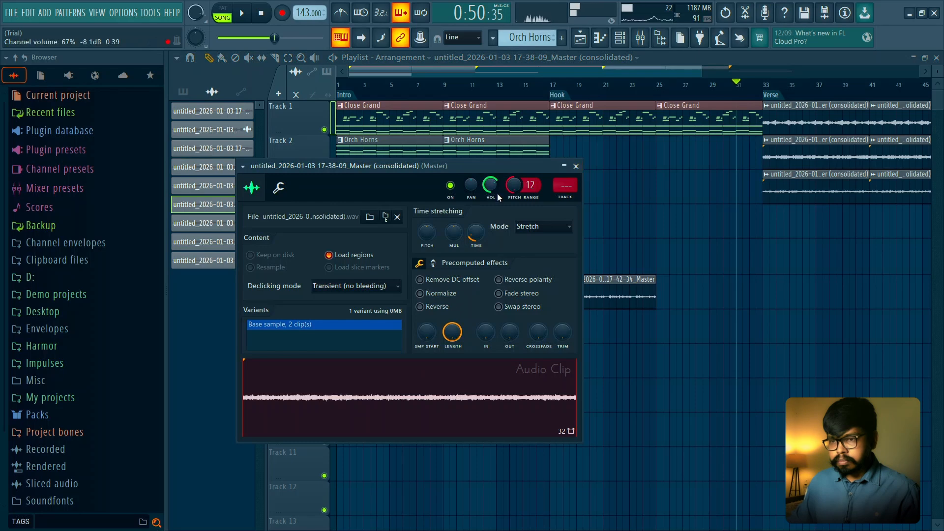
left_click(575, 166)
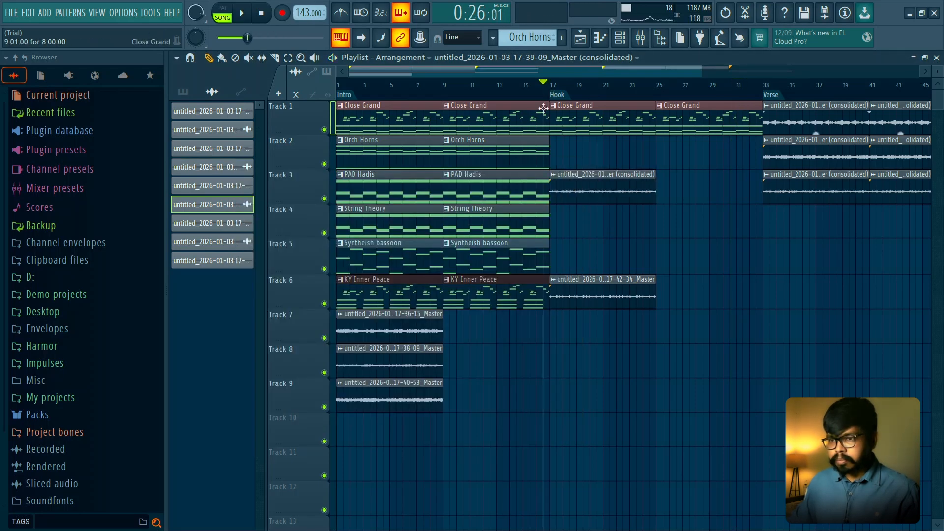
left_click_drag(573, 185, 681, 185)
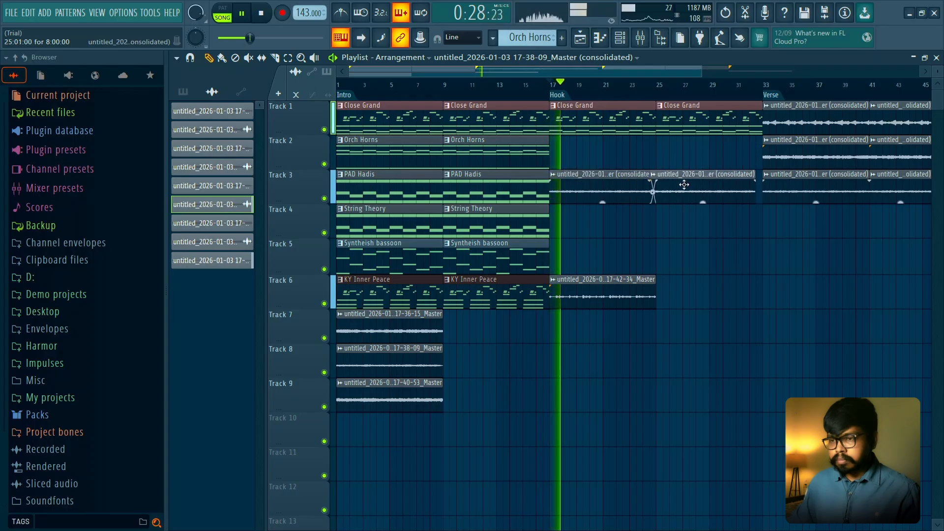
- Play the Hook with Track 3 briefly soloed, and remove the two 17-38-09 audio clips at bars 17 and 25
double_click(688, 185)
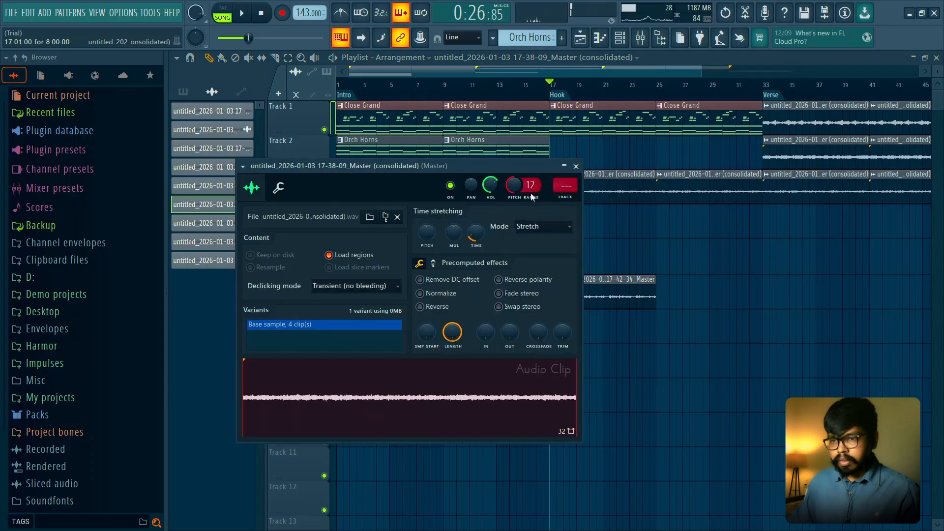
left_click(574, 167)
key("space")
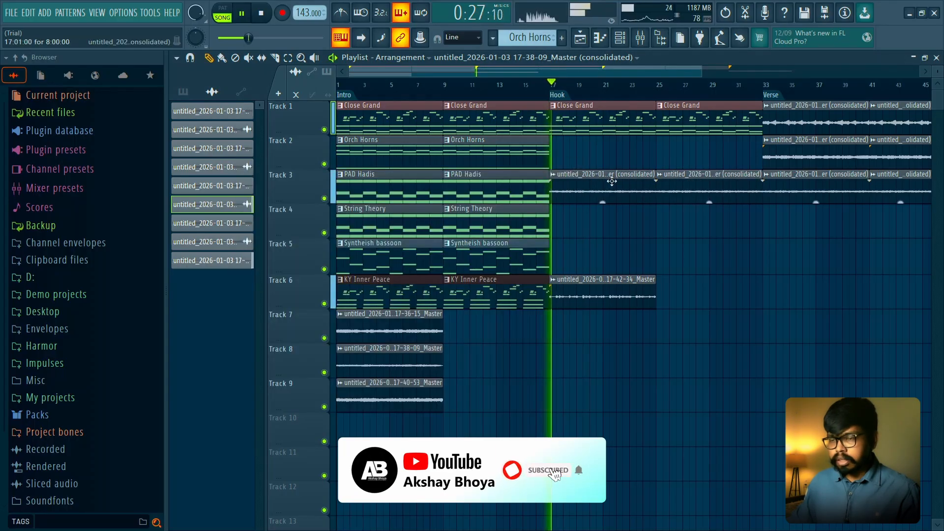
right_click(324, 199)
right_click(324, 198)
key("space")
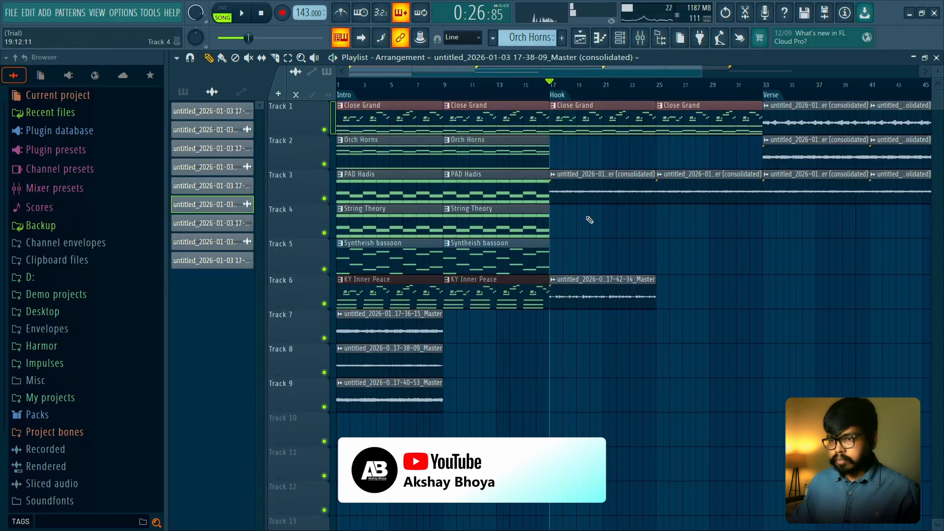
right_click(602, 187)
right_click(696, 190)
- Play from the Bridge marker, and copy the Bridge's consolidated 17-40-53 clip to bars 17 and 25 on Track 2
scroll(691, 194, "right", 5)
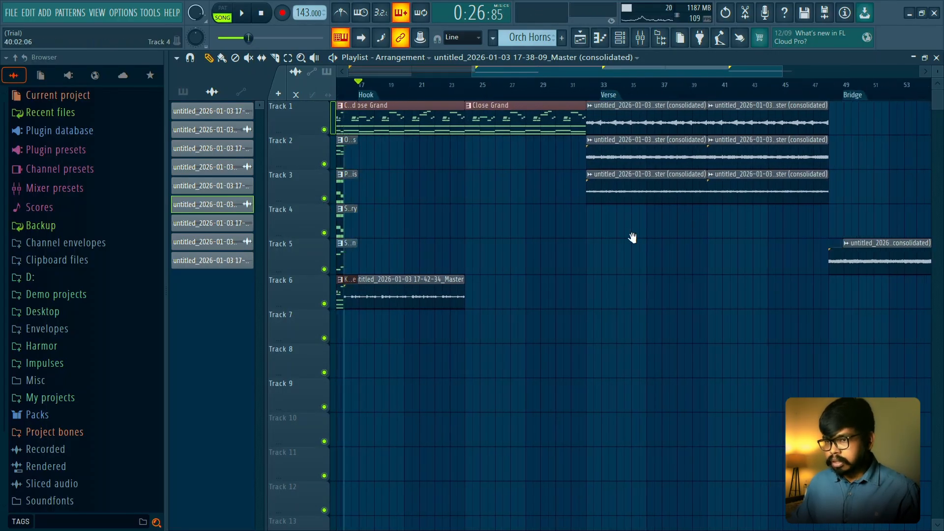
scroll(755, 273, "down", 3, "ctrl")
left_click(757, 87)
key("space")
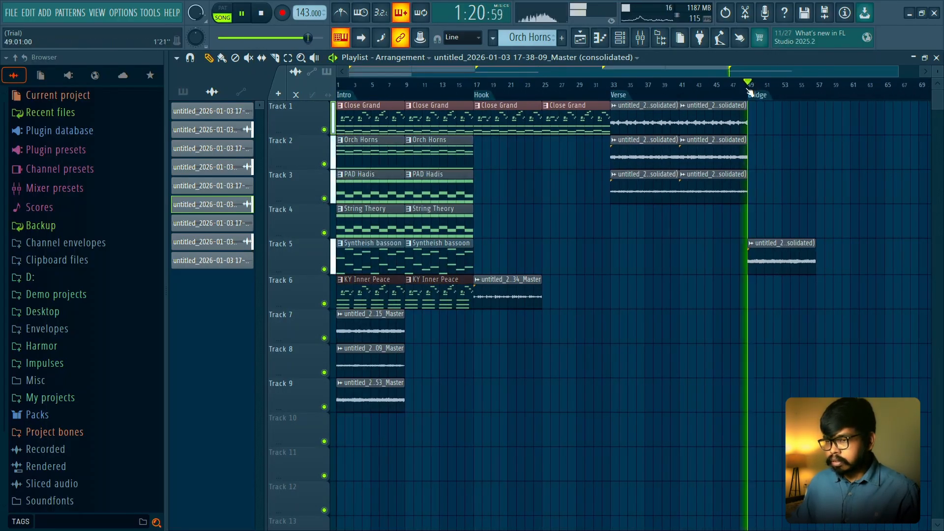
key("space")
left_click_drag(777, 247, 504, 149, "shift")
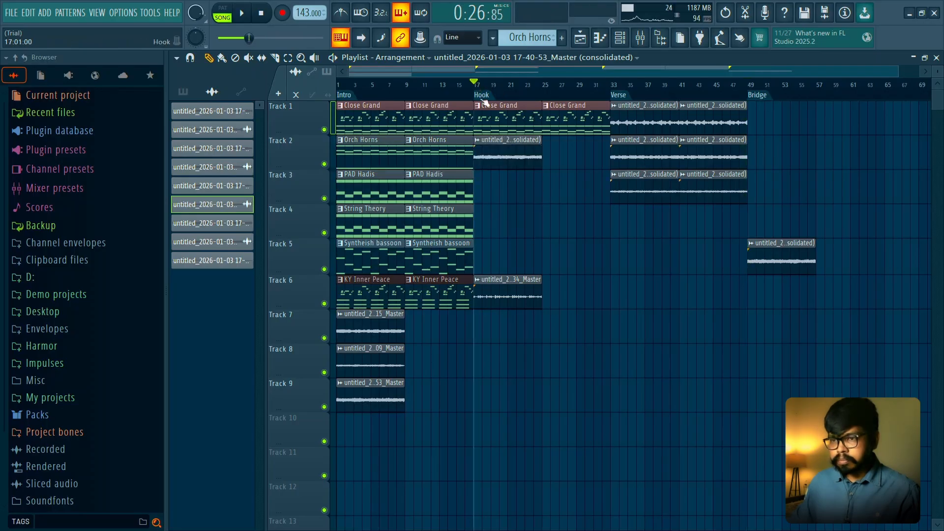
key("space")
left_click(554, 150)
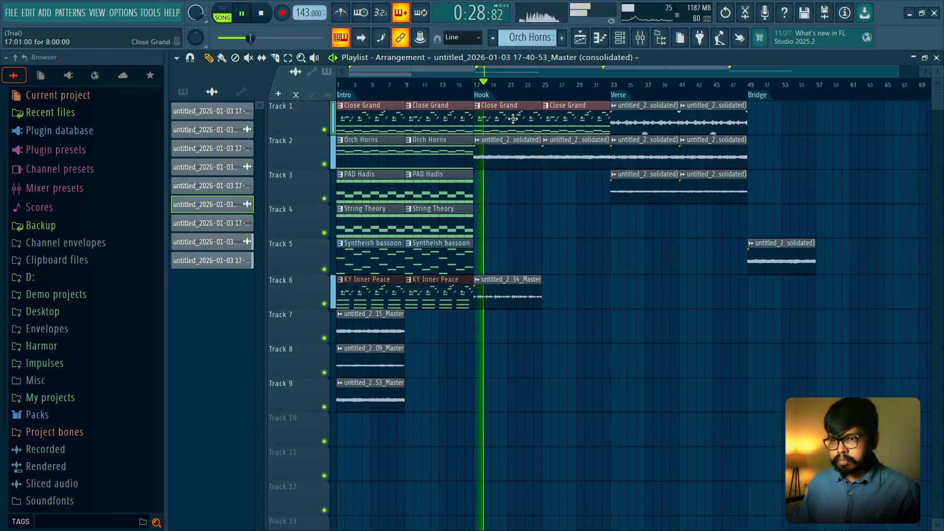
- Set the channel volume of the rendered 17-42-34 clip on Track 6 to 40% while playing the Hook
left_click(490, 290)
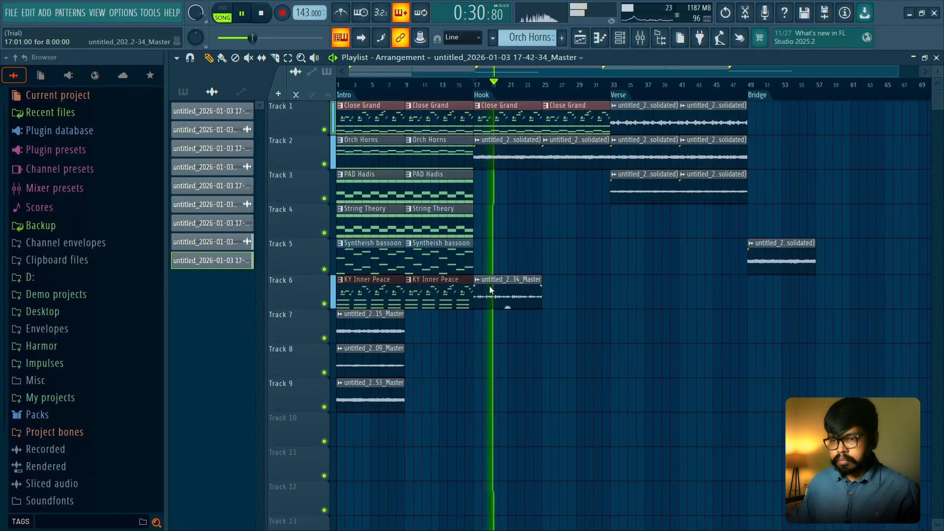
double_click(491, 291)
key("space")
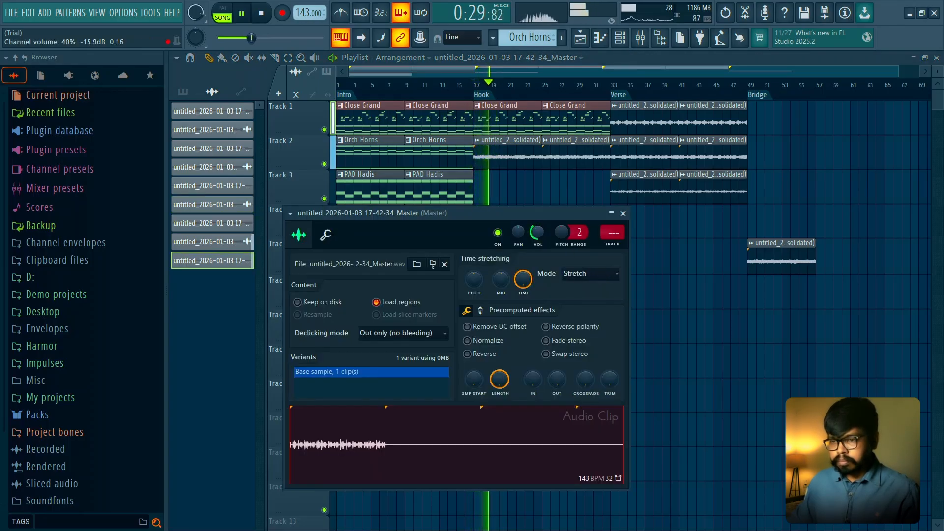
left_click(622, 214)
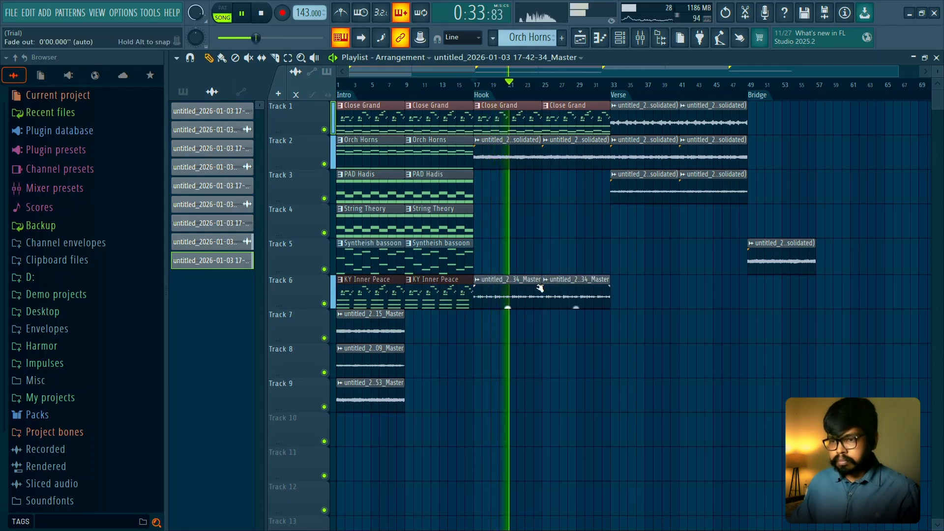
- Move the second 17-42-34 clip on Track 6 to the Verse marker at bar 33 and play from there
left_click(614, 89)
left_click_drag(570, 279, 648, 279)
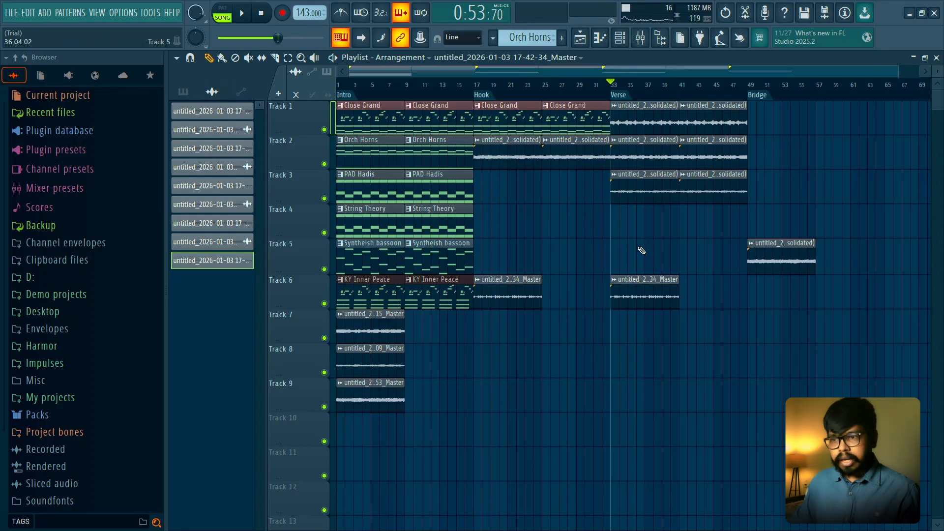
key("space")
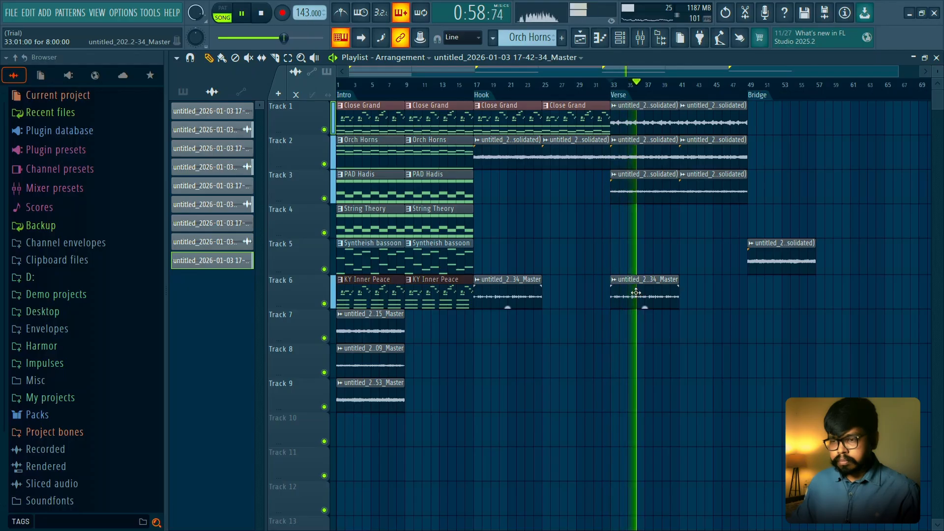
scroll(634, 296, "up", 3, "ctrl")
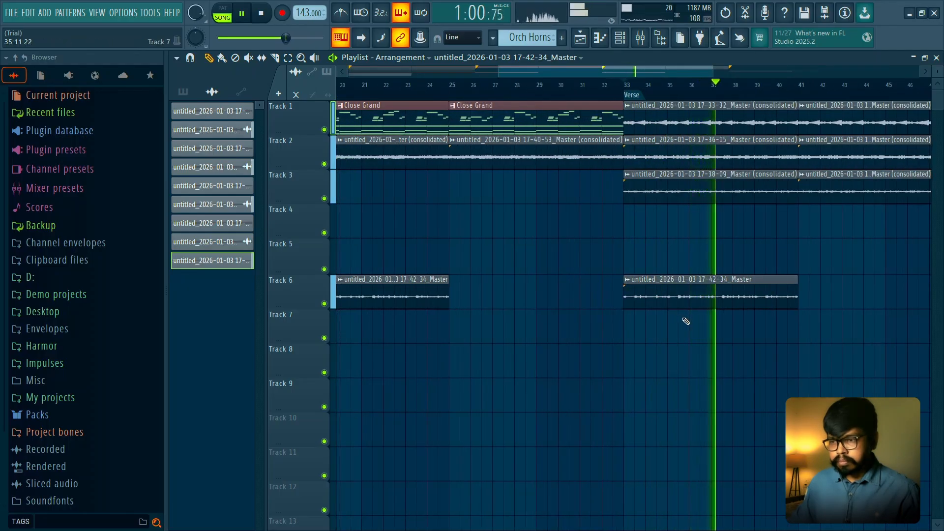
key("space")
scroll(684, 320, "up", 1, "ctrl")
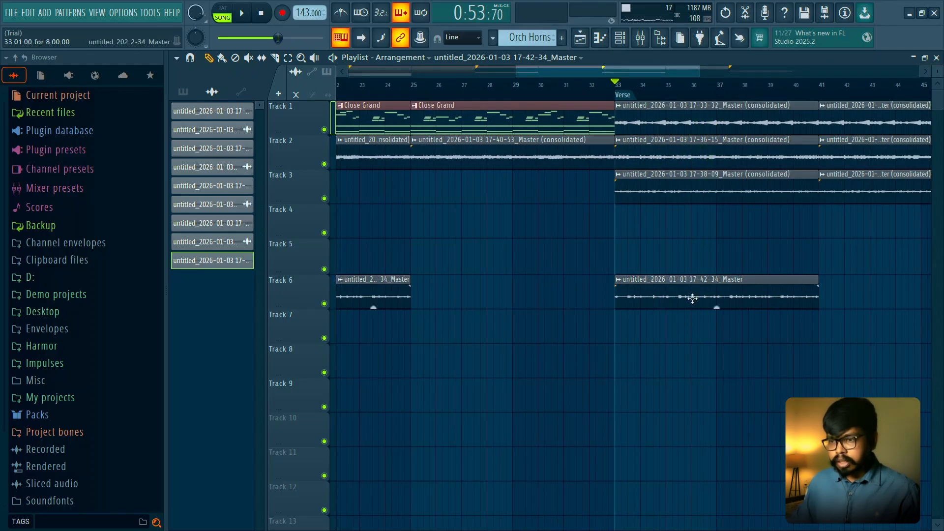
- Check the channel settings of the 17-42-34 clip in the Verse, and delete that clip from Track 6
left_click(708, 294)
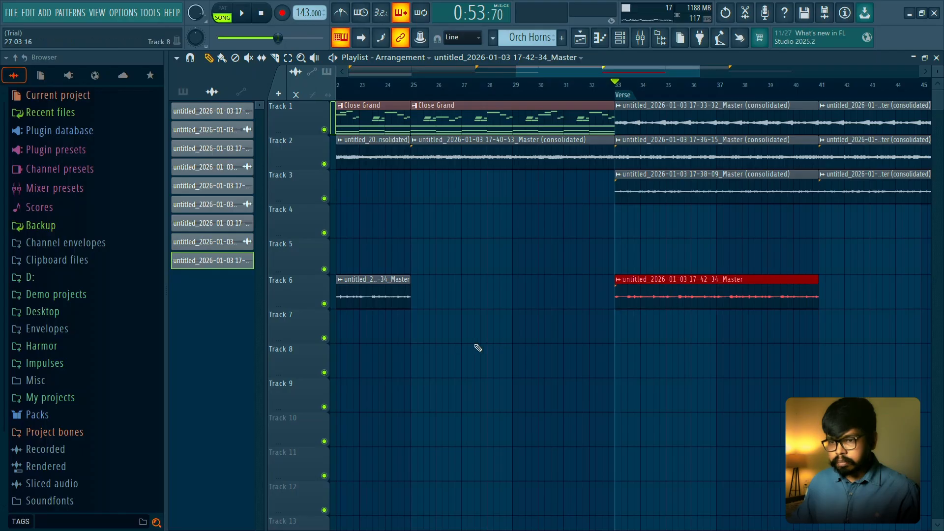
scroll(642, 319, "down", 4, "ctrl")
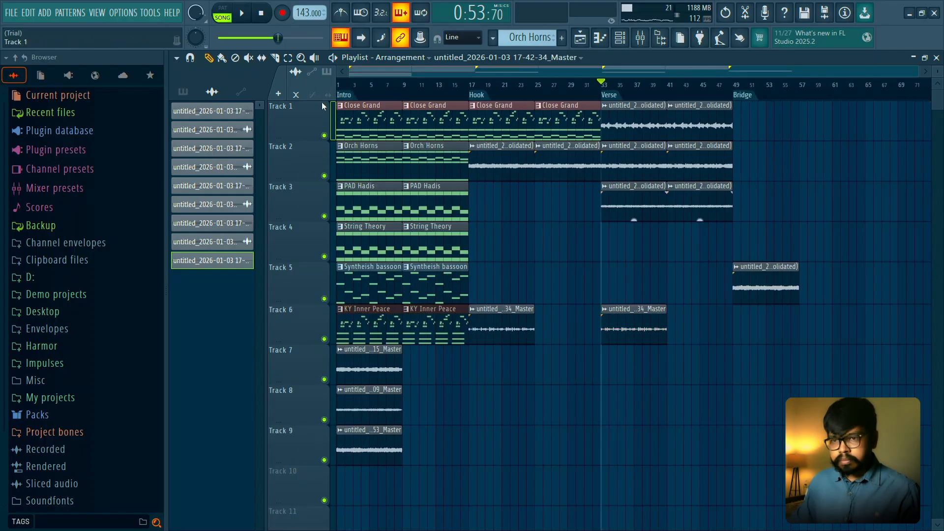
double_click(631, 312)
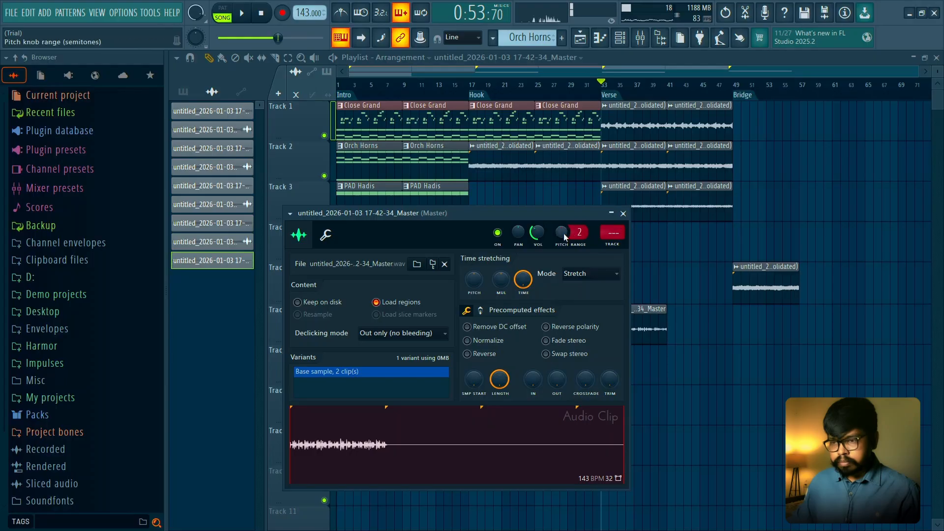
left_click(624, 213)
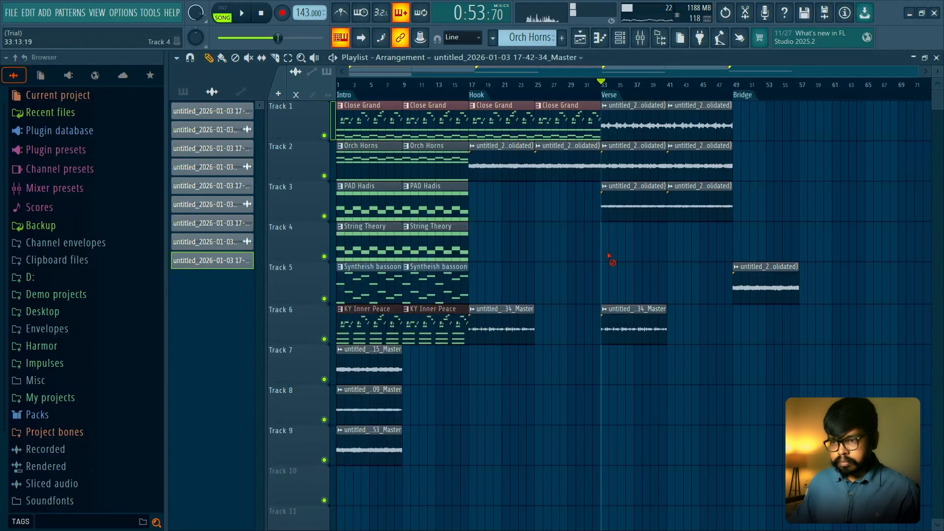
left_click_drag(313, 337, 312, 336)
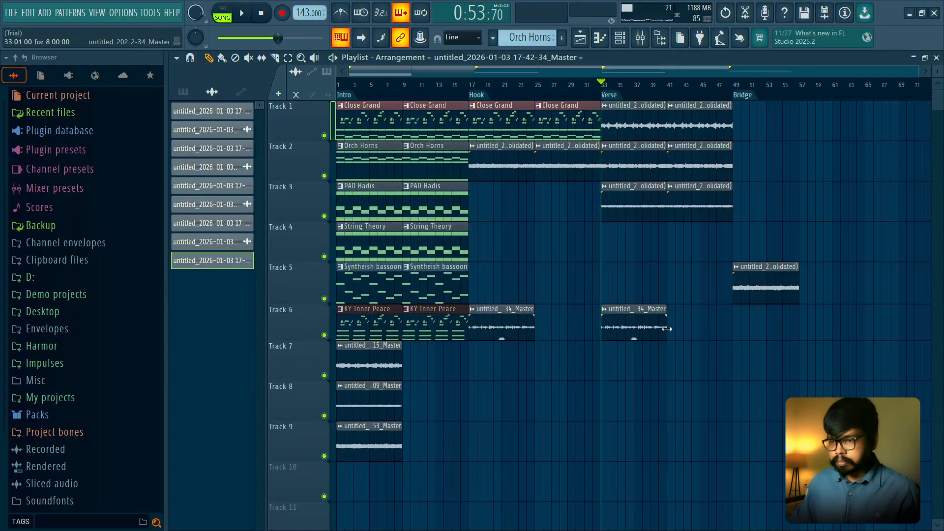
right_click(664, 325)
- Copy the 17-42-34 clip to bar 25 on Track 6, and set its channel volume to 34% during Hook playback
left_click_drag(504, 325, 577, 316, "shift")
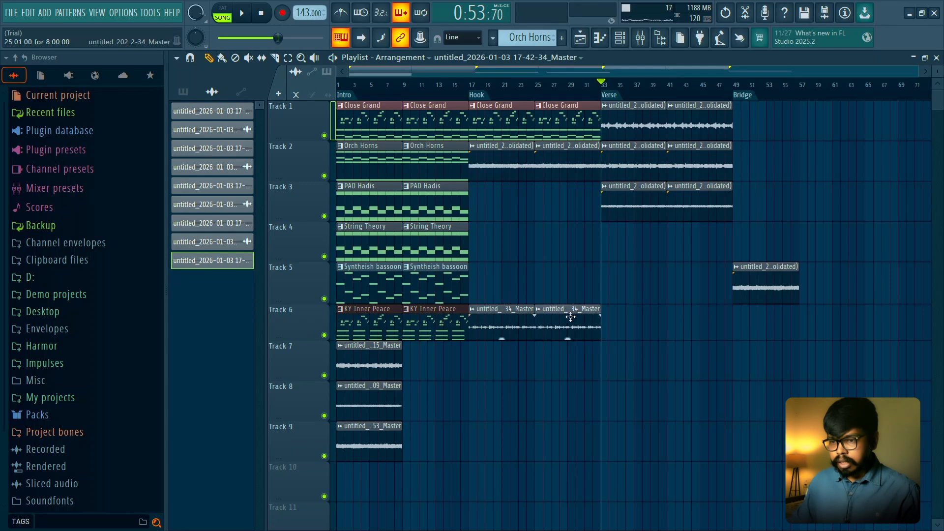
left_click(469, 87)
key("space")
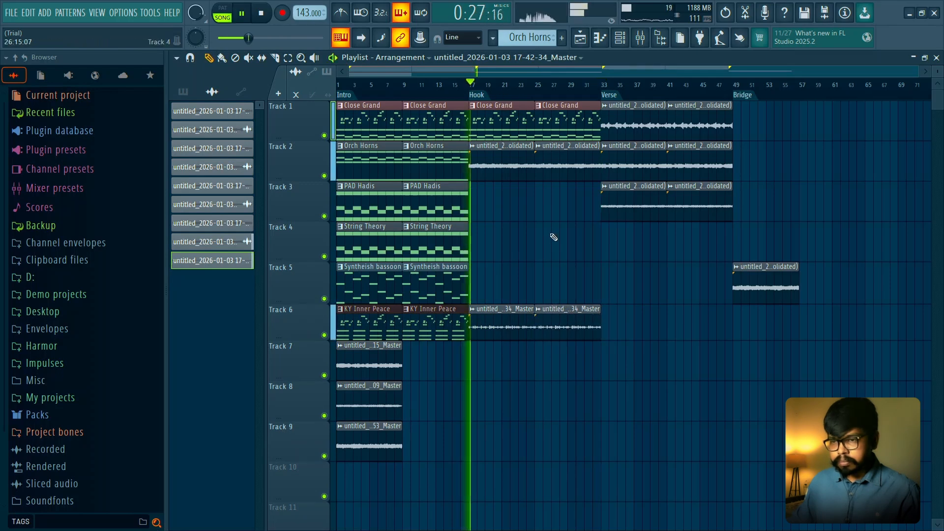
double_click(501, 313)
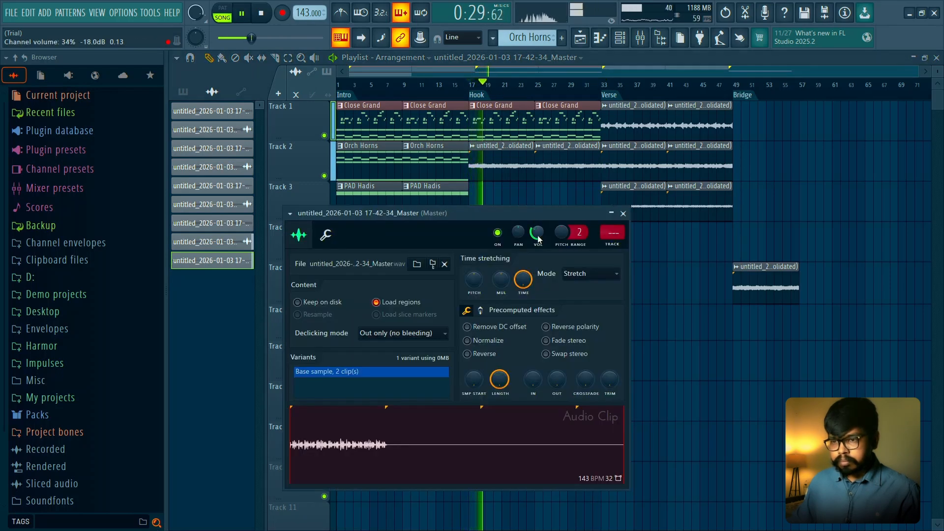
key("Escape")
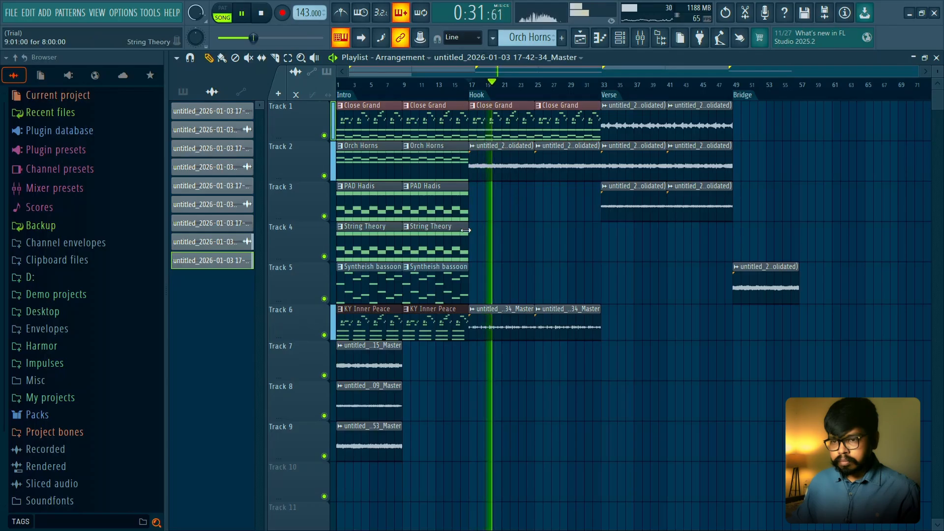
- Copy the Syntheish bassoon clip to bars 17 and 25 on Track 5, playing the Hook to check it
scroll(442, 371, "up", 3)
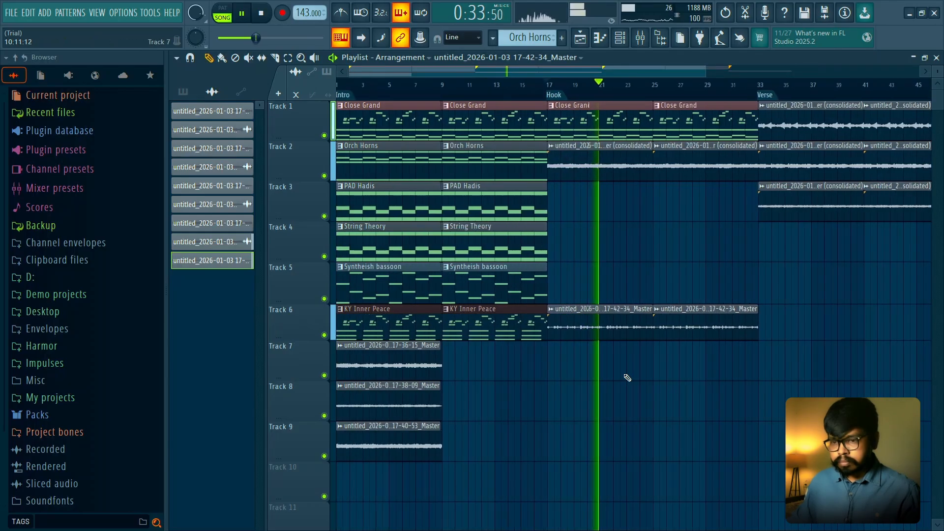
key("space")
left_click(553, 283)
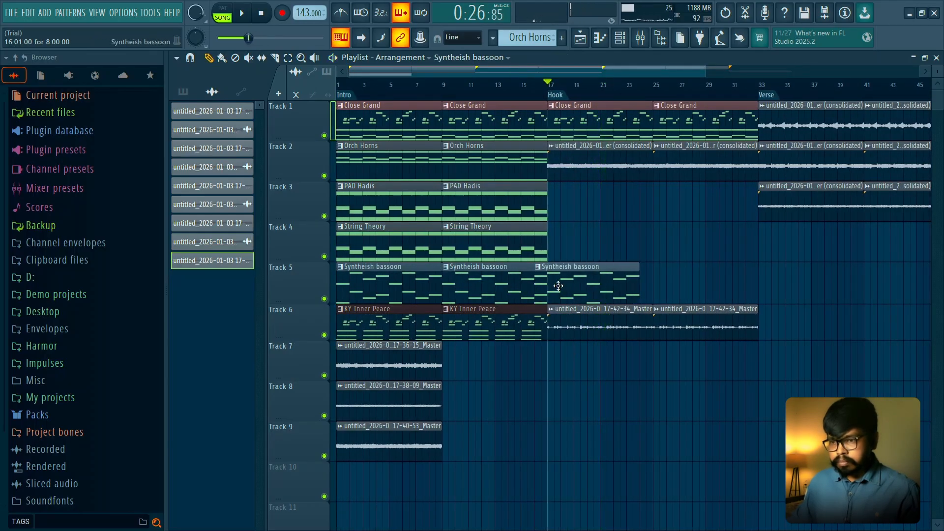
key("space")
left_click(661, 282)
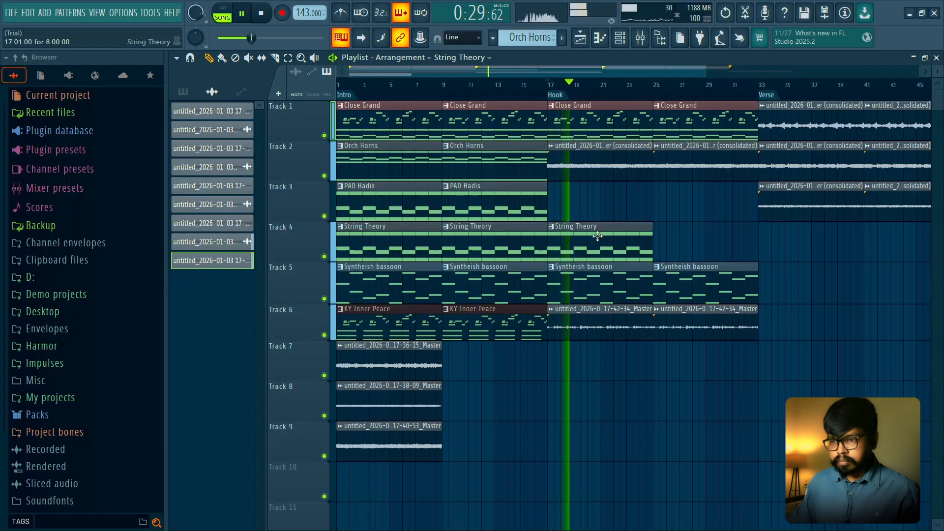
- Copy the String Theory clip to bar 25 on Track 4 and delete its copy at bar 17
left_click_drag(590, 238, 697, 251)
right_click(632, 228)
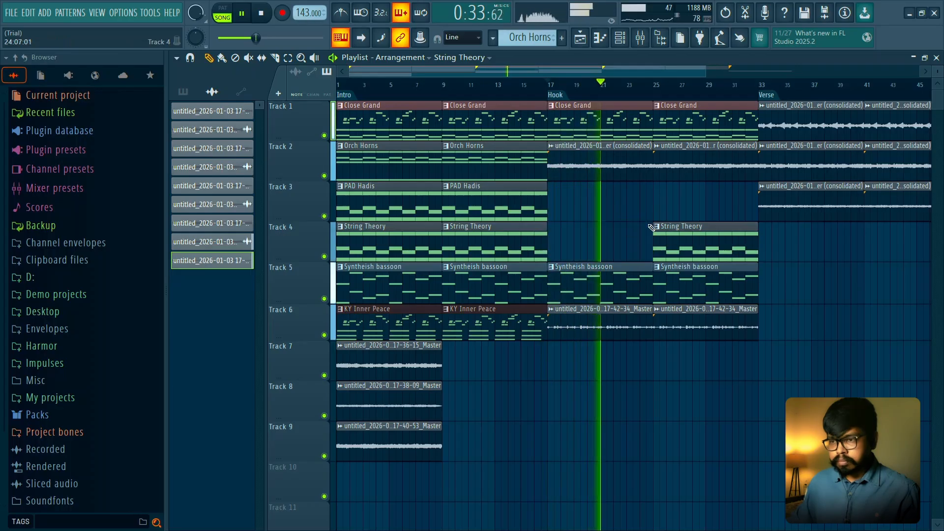
- Play the Hook from bar 24 and delete the String Theory clip at bar 25 on Track 4
left_click(643, 92)
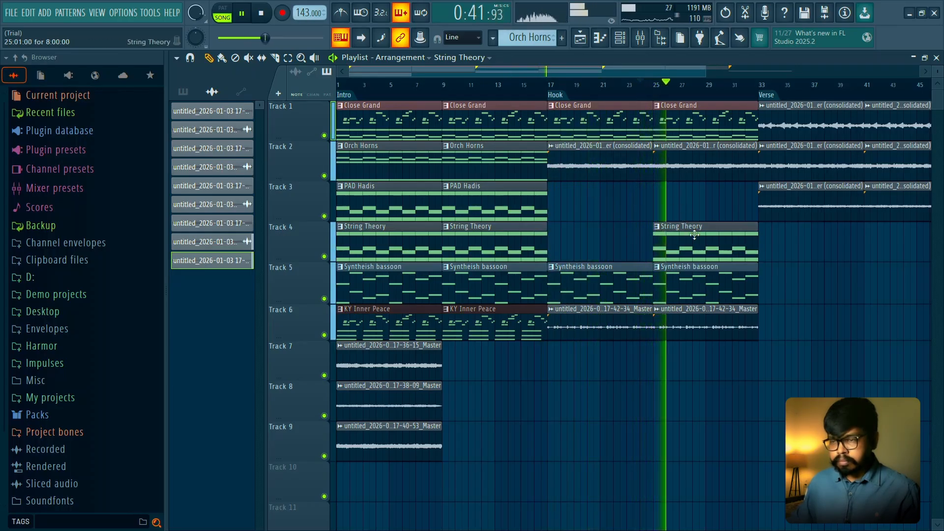
right_click(695, 237)
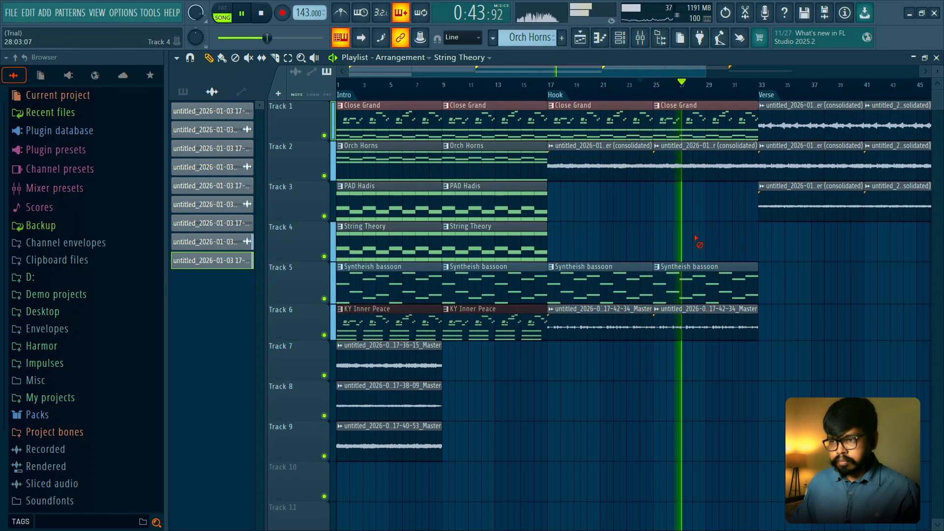
key("space")
- Audition the Verse audio on Track 3 in solo and try a copy of the 17-38-09 consolidated clip at bar 25
left_click(765, 89)
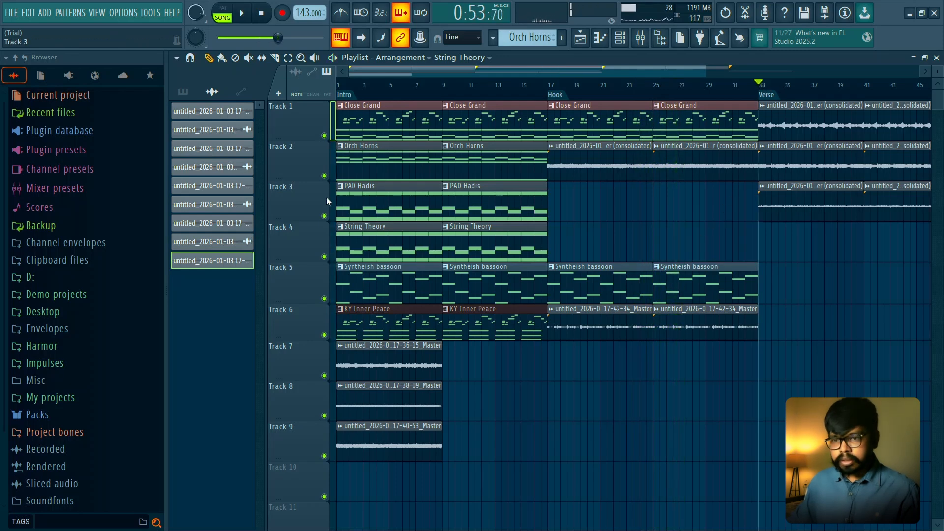
right_click(325, 217)
key("space")
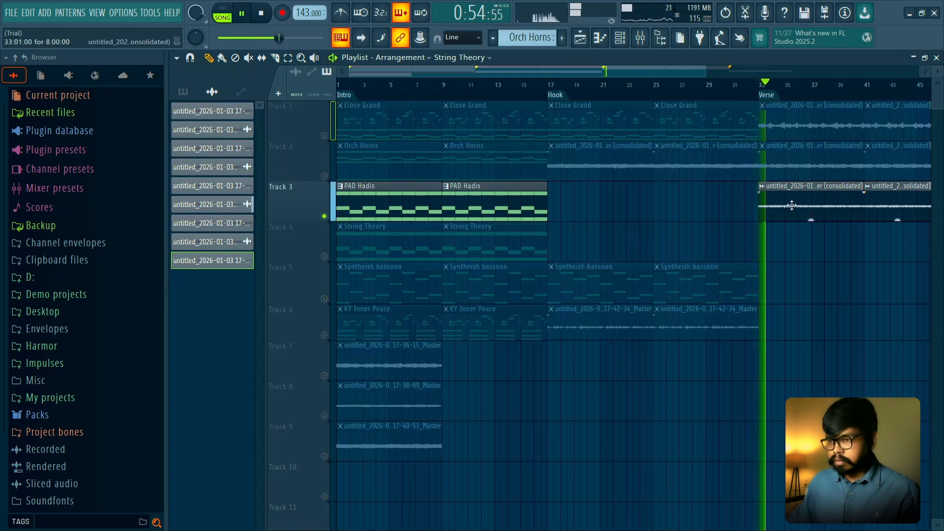
key("space")
left_click_drag(792, 206, 685, 206, "shift")
left_click(652, 89)
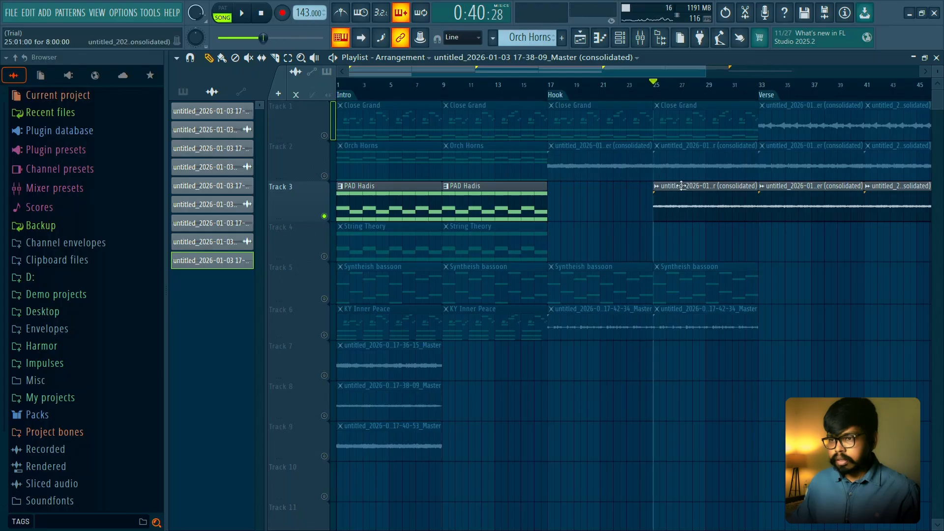
right_click(678, 206)
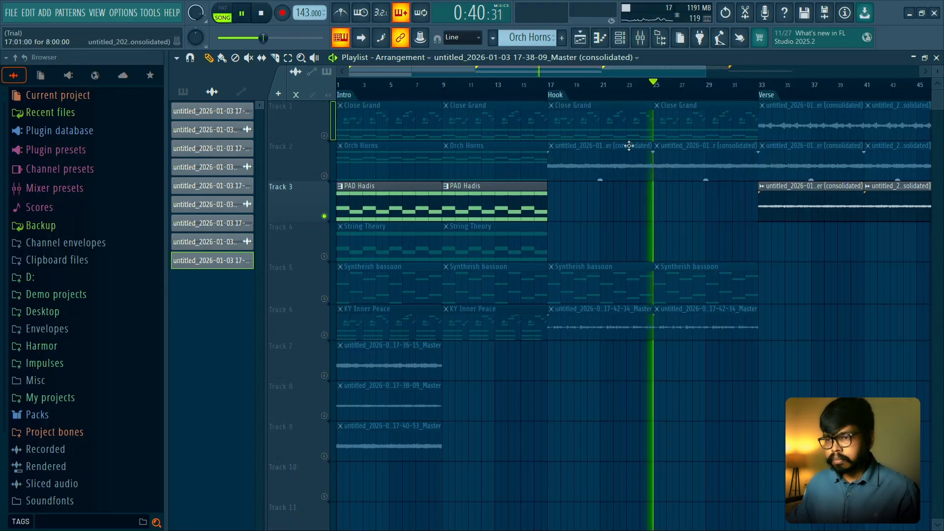
- Restore playback of all tracks and delete both KY Inner Peace clips in the Intro on Track 6 while playing the Hook
left_click(550, 88)
right_click(324, 176)
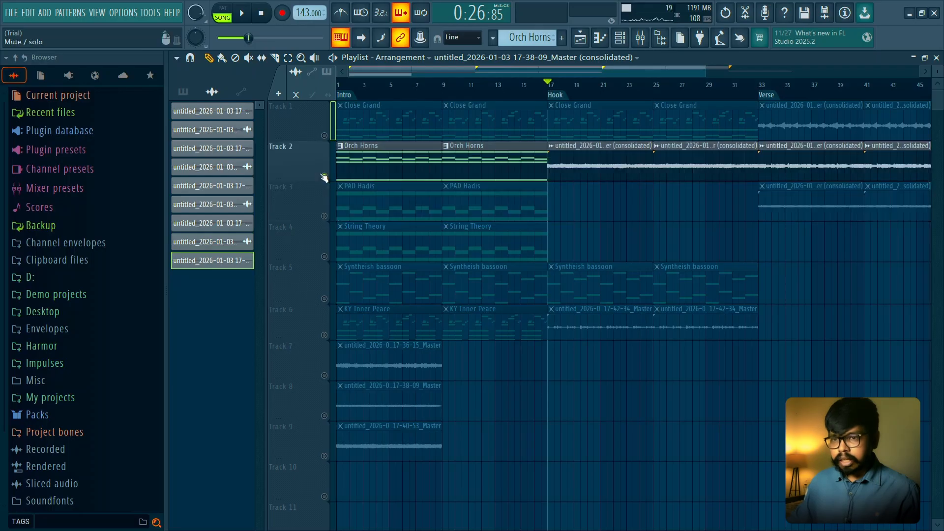
right_click(324, 176)
key("space")
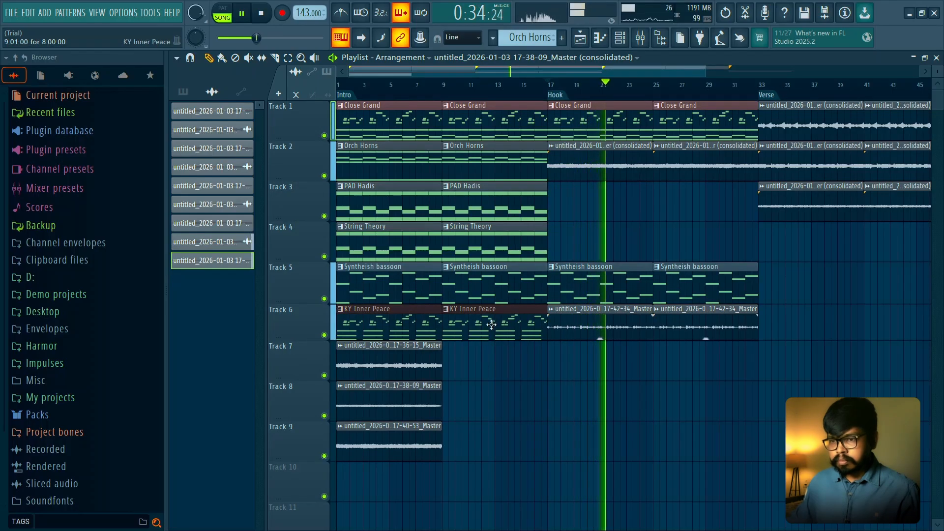
right_click(415, 330)
right_click(444, 315)
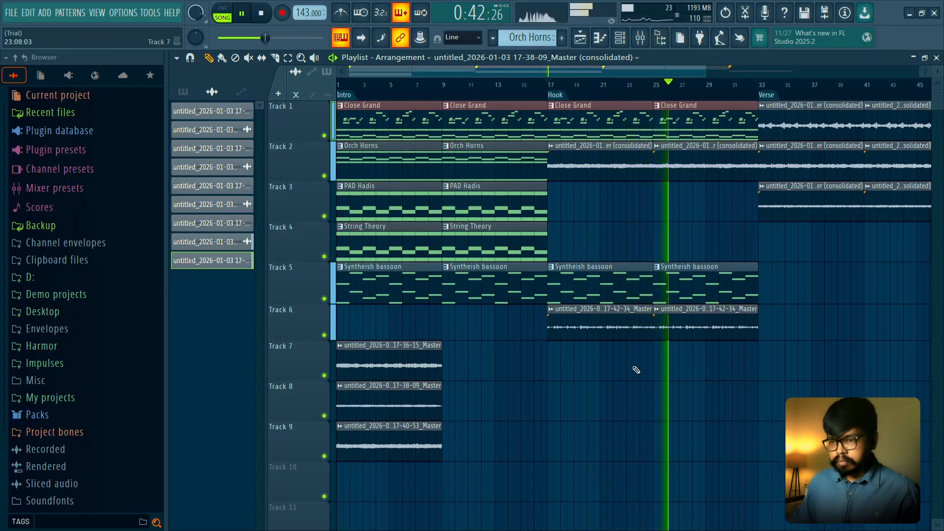
key("space")
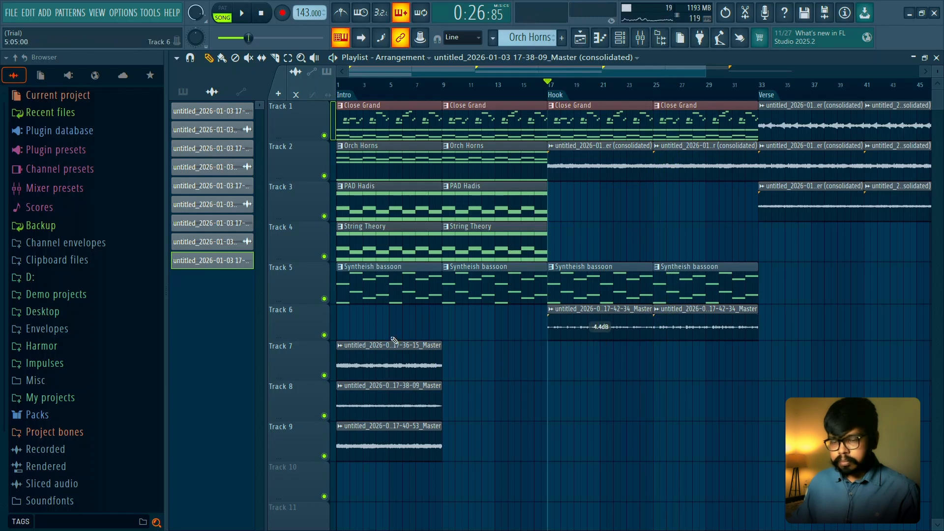
- Audition the rendered 17-38-09 clip on Track 8 in solo from the start of the Intro
right_click(325, 416)
key("space")
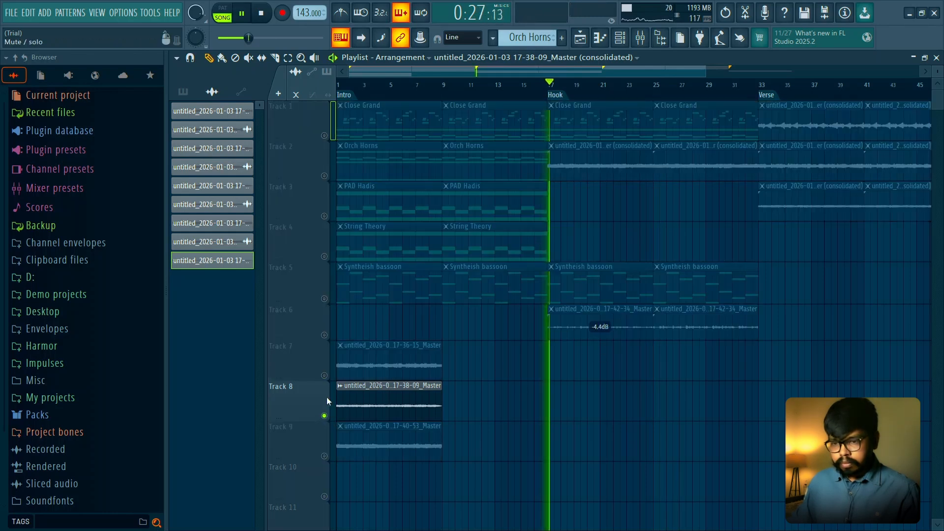
key("space")
left_click(359, 91)
key("space")
key("space")
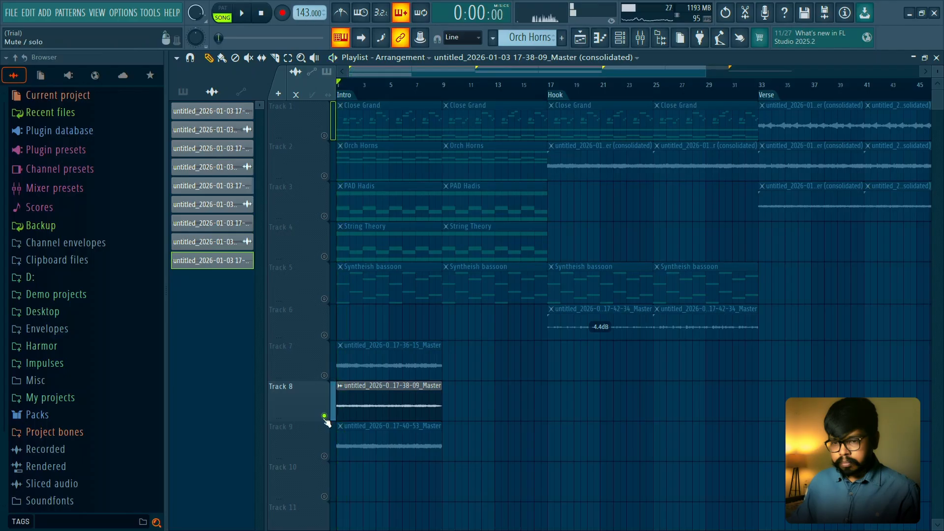
right_click(325, 416)
right_click(324, 417)
right_click(324, 417)
- Delete the rendered 17-40-53, 17-38-09 and 17-36-15 clips in the Intro from Tracks 9, 8 and 7
right_click(380, 445)
right_click(381, 406)
right_click(383, 365)
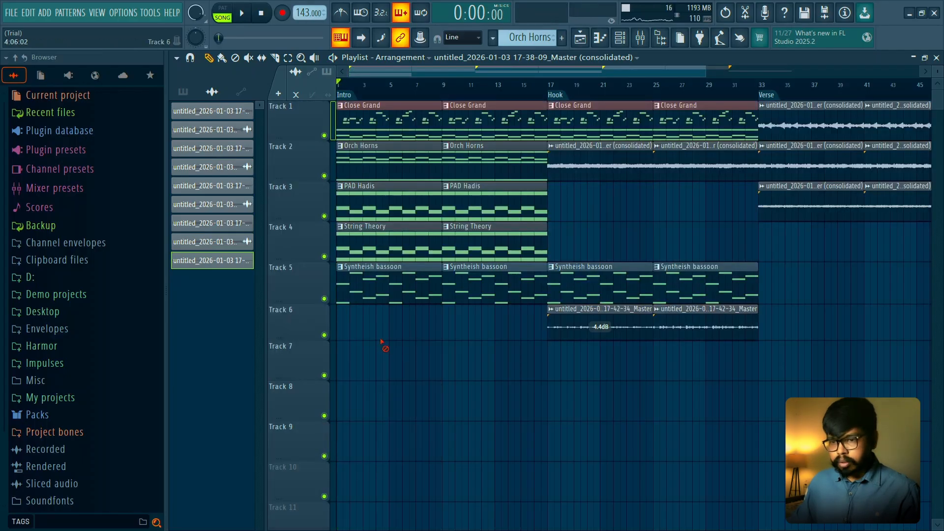
key("space")
key("space")
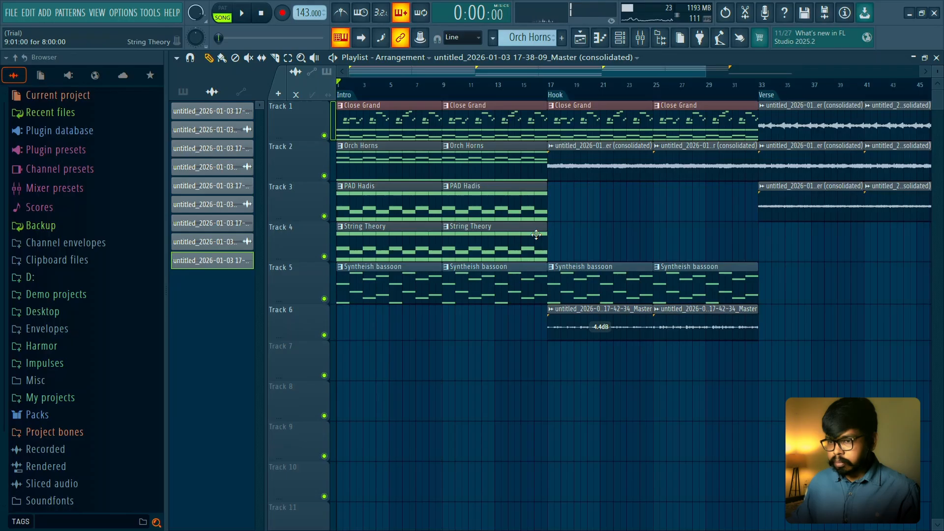
- Audition the Syntheish bassoon on Track 5 in solo from the start of the Intro
scroll(639, 232, "down", 1)
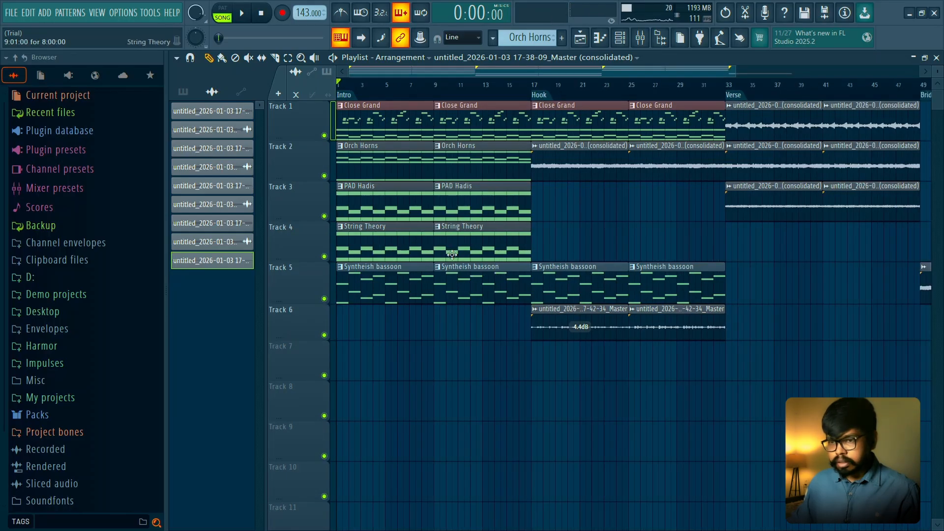
scroll(348, 280, "up", 2)
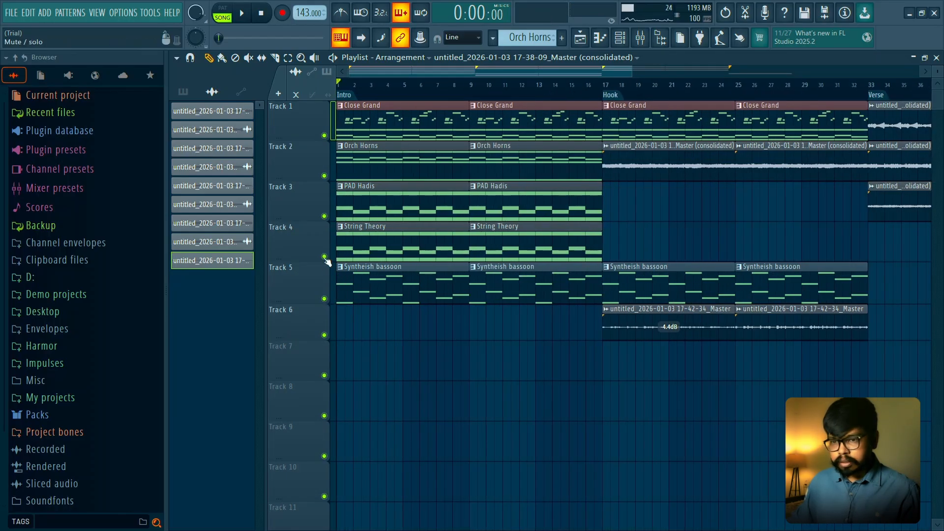
right_click(324, 301)
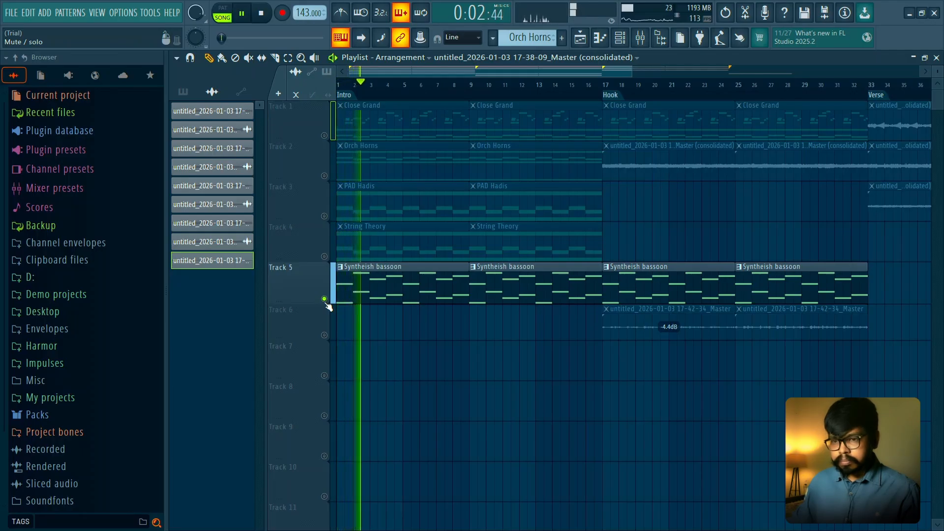
right_click(325, 299)
scroll(363, 309, "down", 4)
key("space")
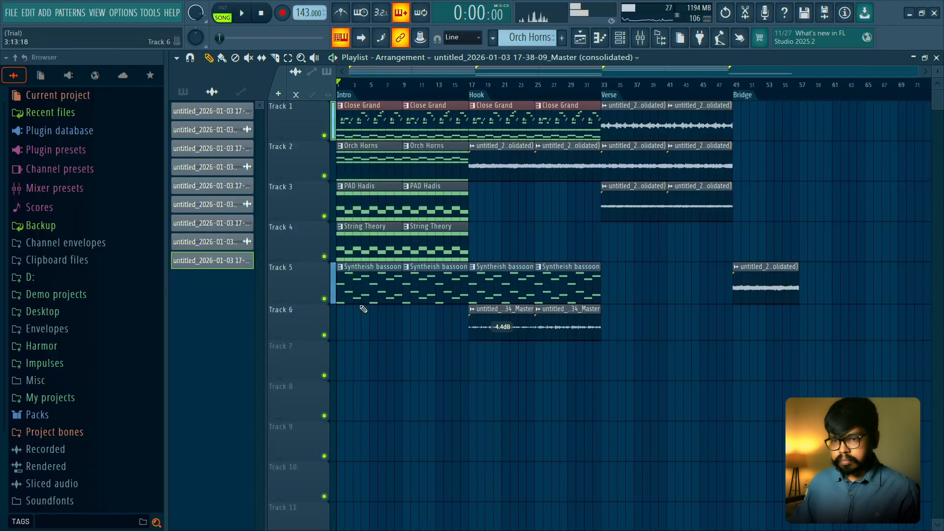
- Delete the Syntheish bassoon clip at bar 25 on Track 5 during playback, and return to the start of the Hook
key("space")
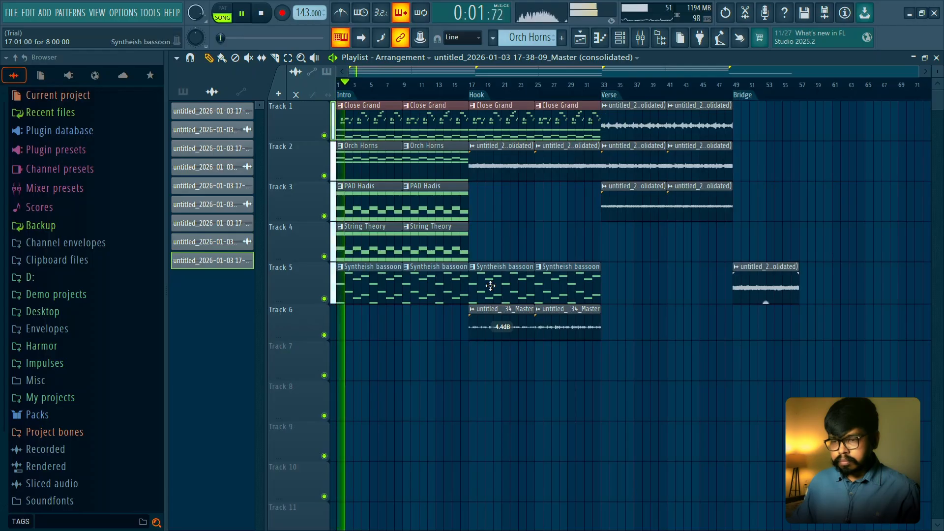
right_click(552, 285)
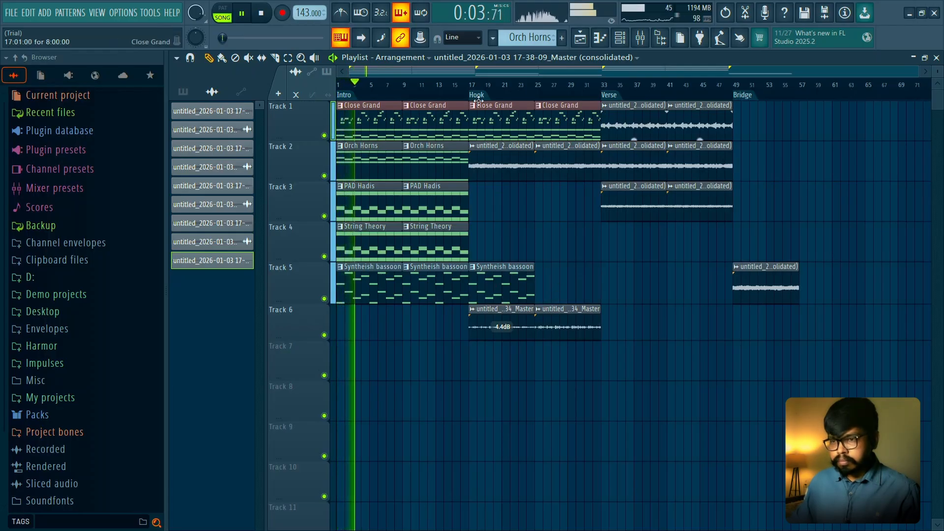
left_click(472, 87)
- Try a copy of the Syntheish bassoon clip at bar 33 on Track 5, playing the Verse to check it
mouse_move(505, 278)
left_mouse_down("shift")
mouse_move(643, 279)
mouse_move(630, 278)
left_mouse_up("shift")
key("space")
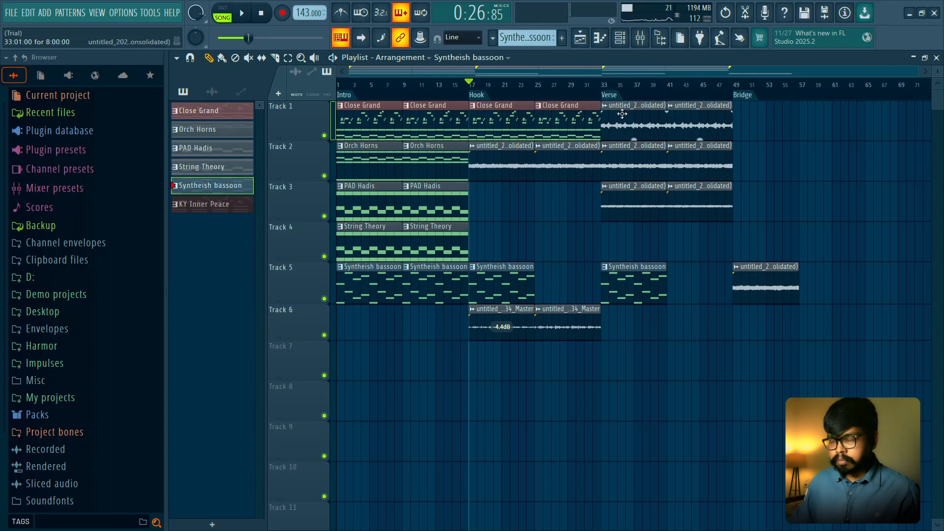
key("space")
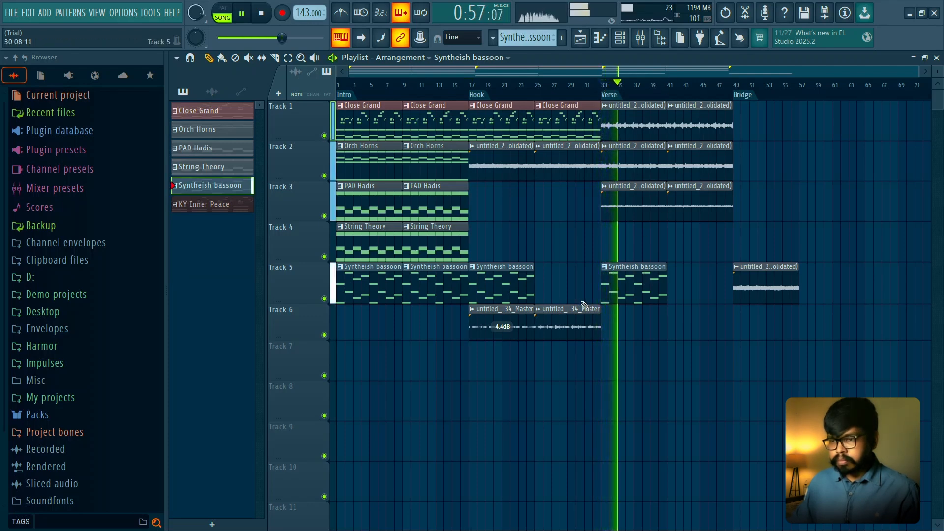
left_click(660, 91)
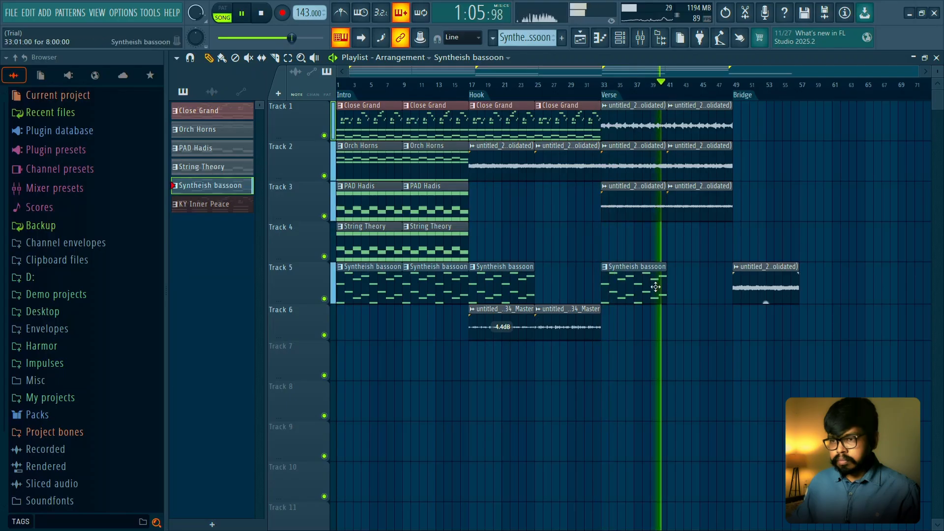
key("space")
right_click(653, 283)
- Solo Track 5 and render the Syntheish bassoon from bar 1 to bar 9 through the Master track as an audio clip
left_click(351, 91)
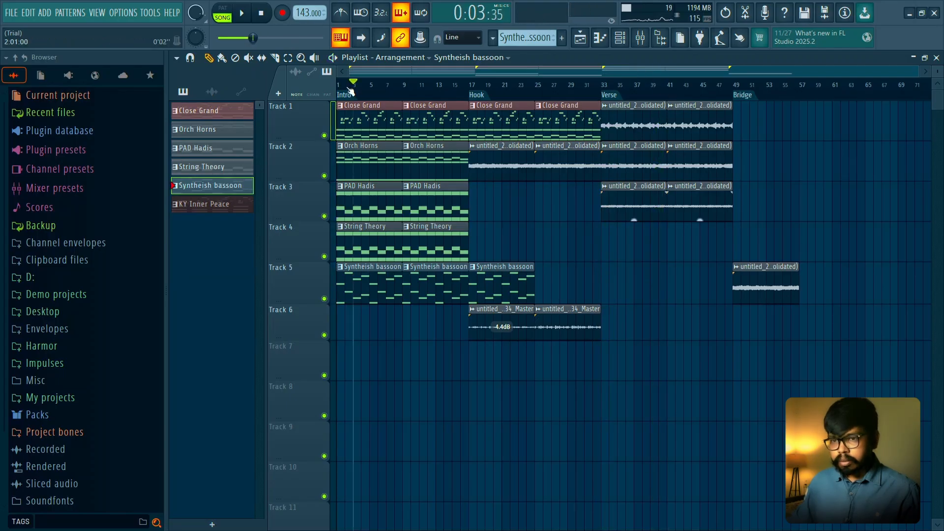
right_click(324, 299)
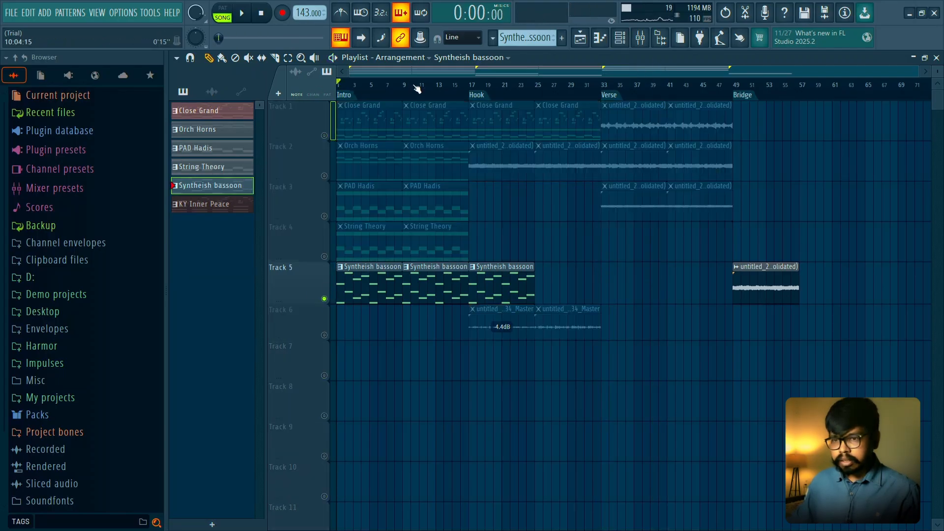
left_click_drag(405, 93, 337, 93)
left_click(640, 38)
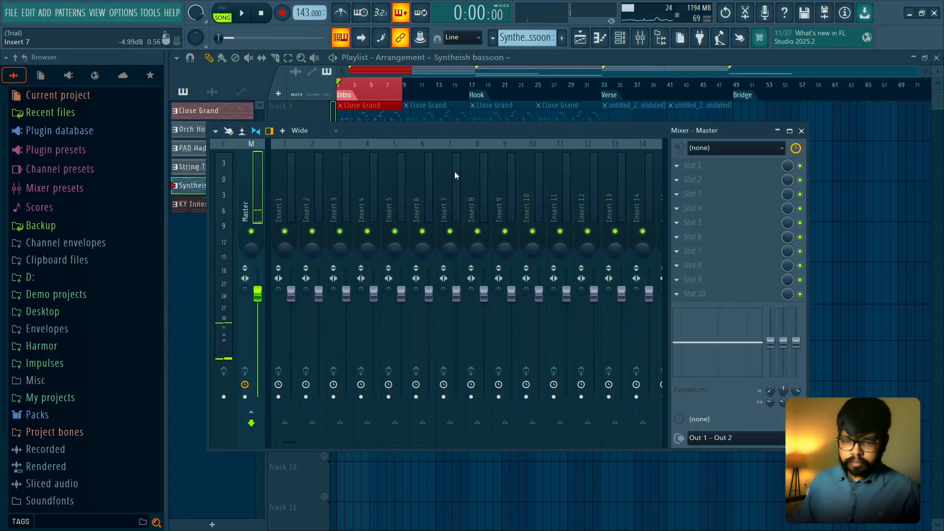
key("ctrl+r")
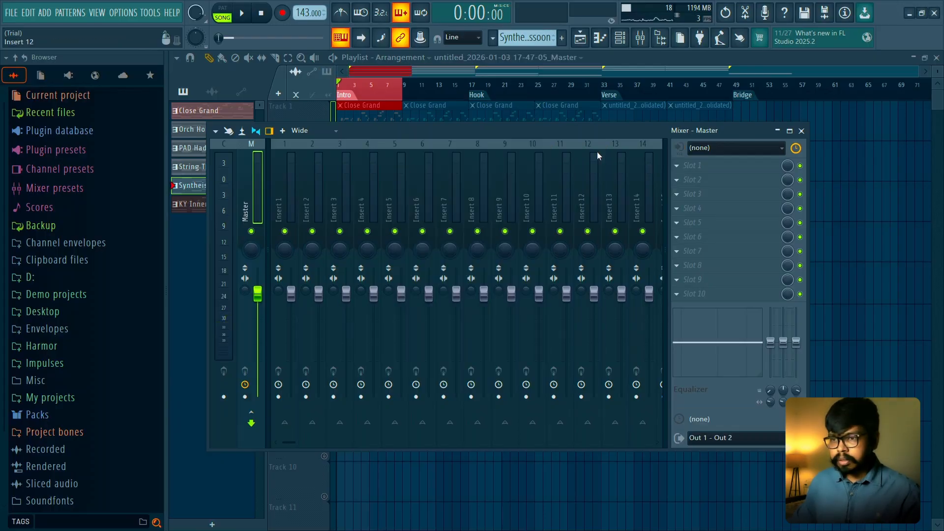
left_click(801, 131)
left_click(369, 92, "ctrl")
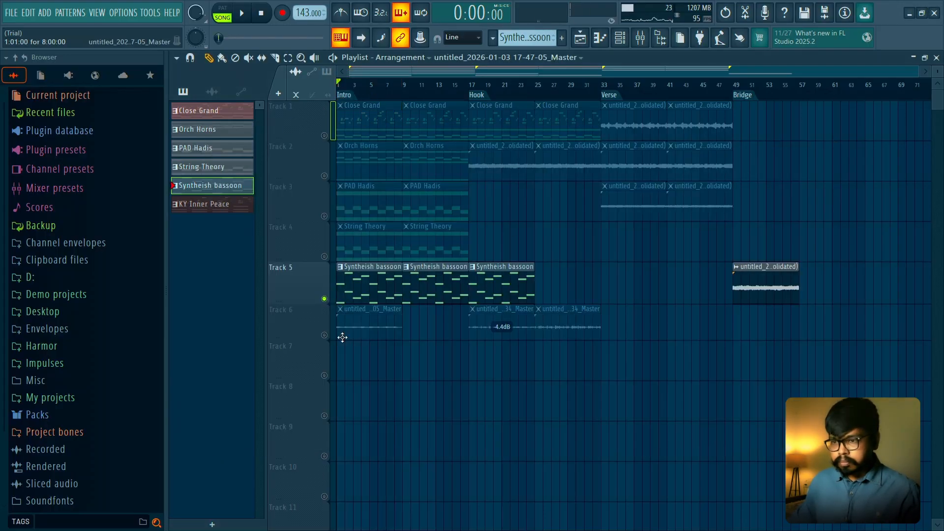
- Move the rendered 17-47-05 clip from Track 6 to bar 33 on Track 4
scroll(363, 347, "up", 2)
right_click(324, 335)
left_click_drag(361, 313, 782, 247)
scroll(782, 247, "down", 2)
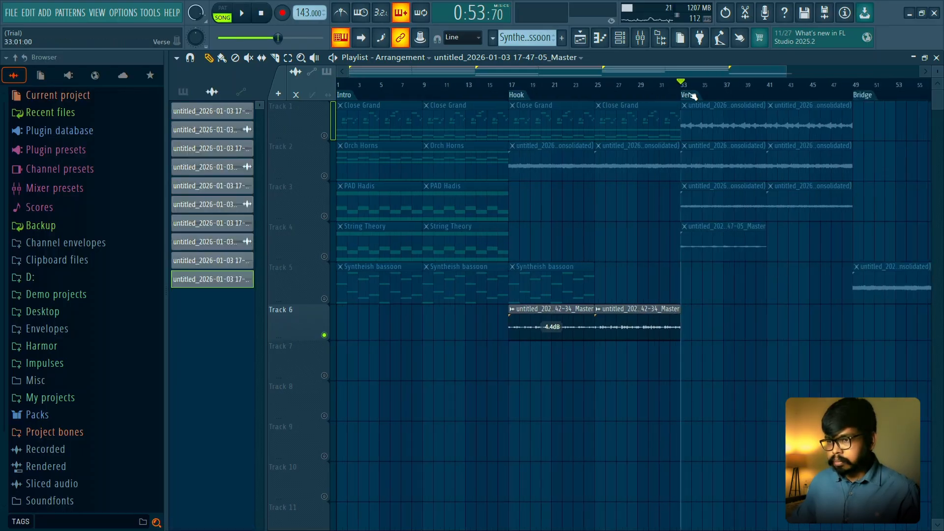
right_click(324, 256)
right_click(324, 256)
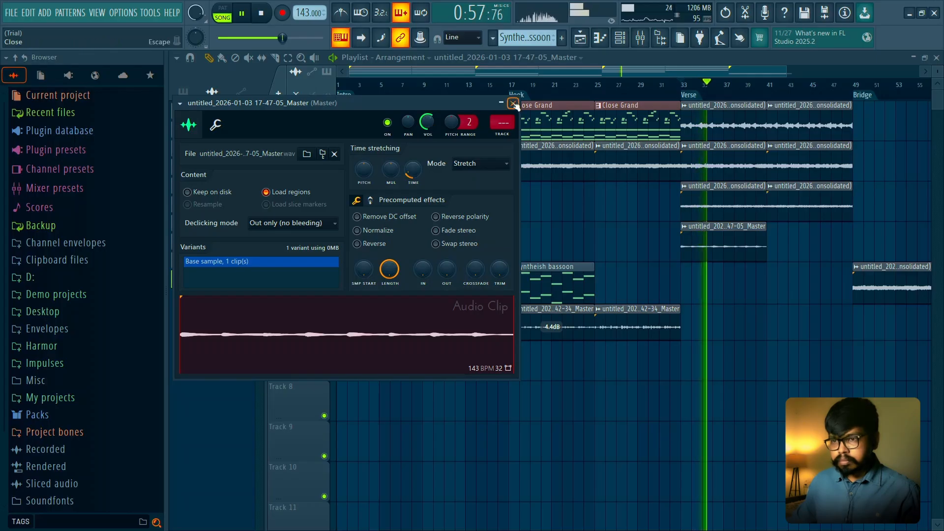
left_click(511, 105)
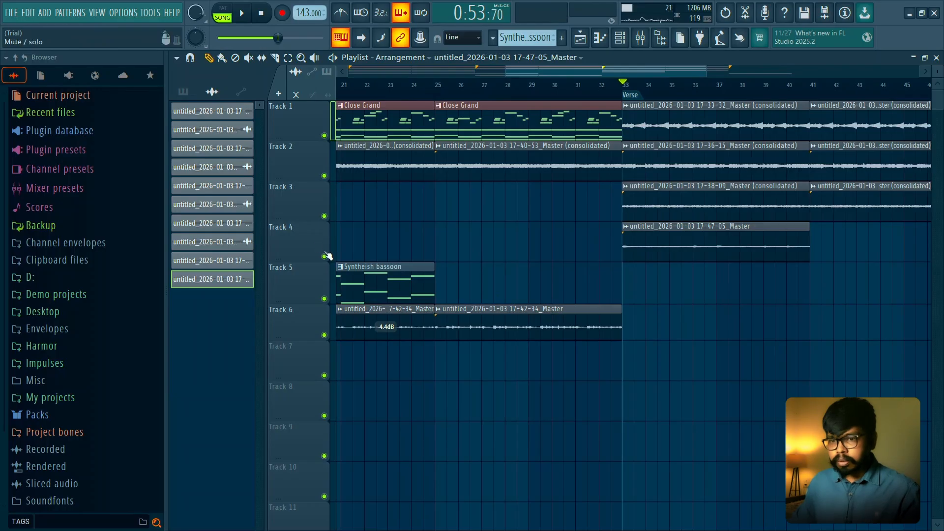
- Solo Track 4, then chop the 17-47-05 clip into one-bar slices and reverse its sample
right_click(324, 256)
scroll(573, 280, "up", 3)
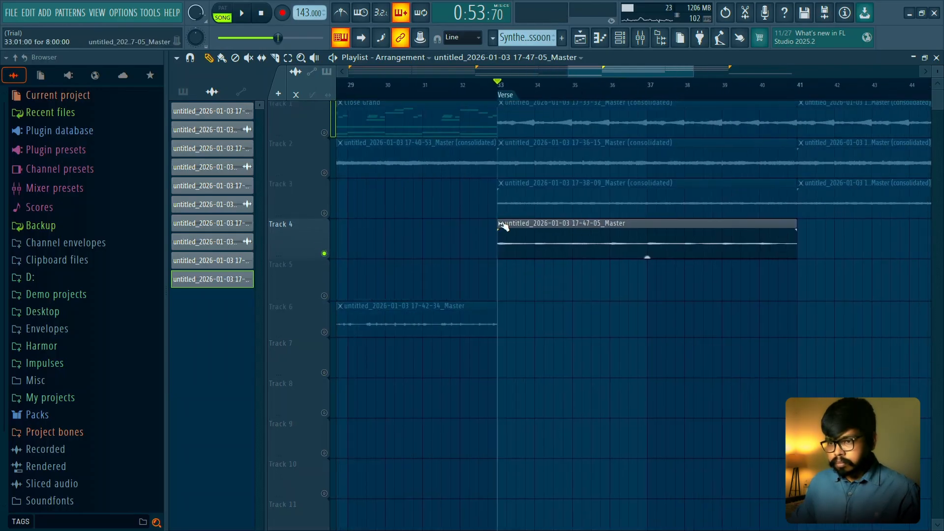
left_click(500, 223)
mouse_move(572, 410)
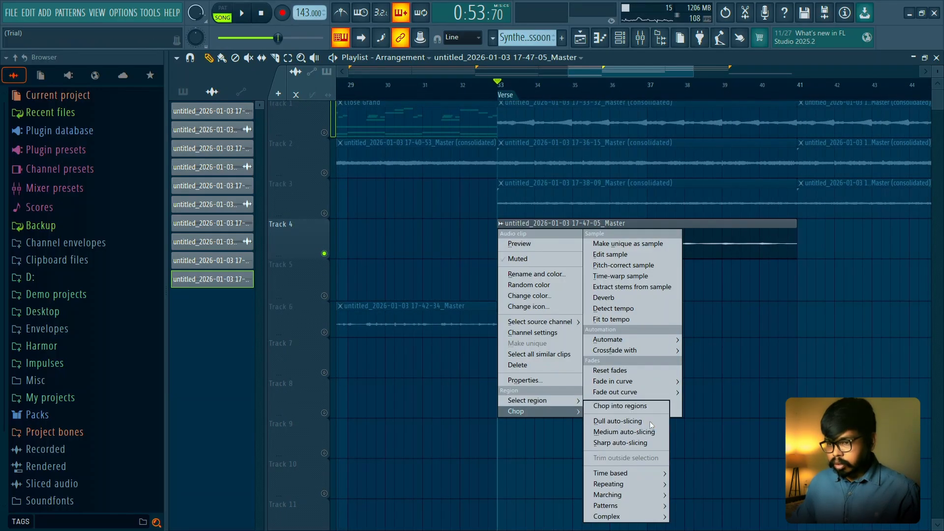
left_click(708, 453)
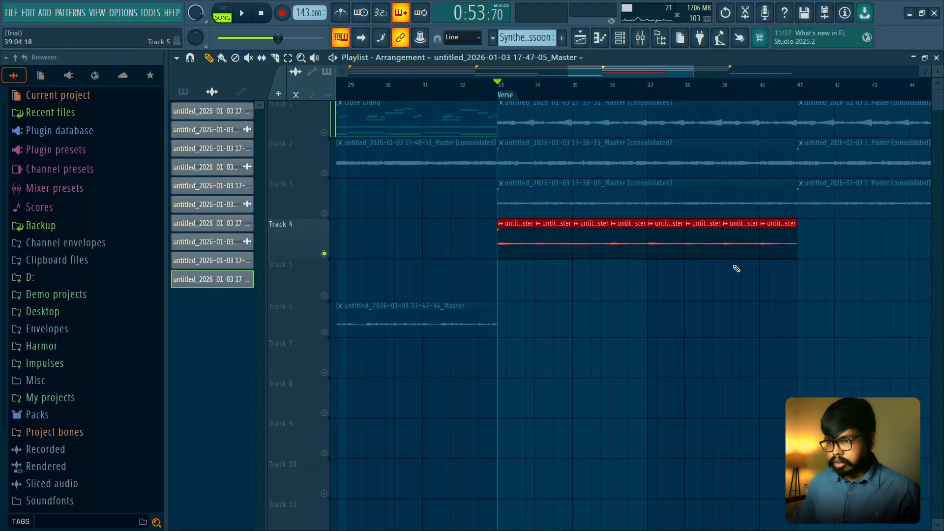
double_click(776, 241)
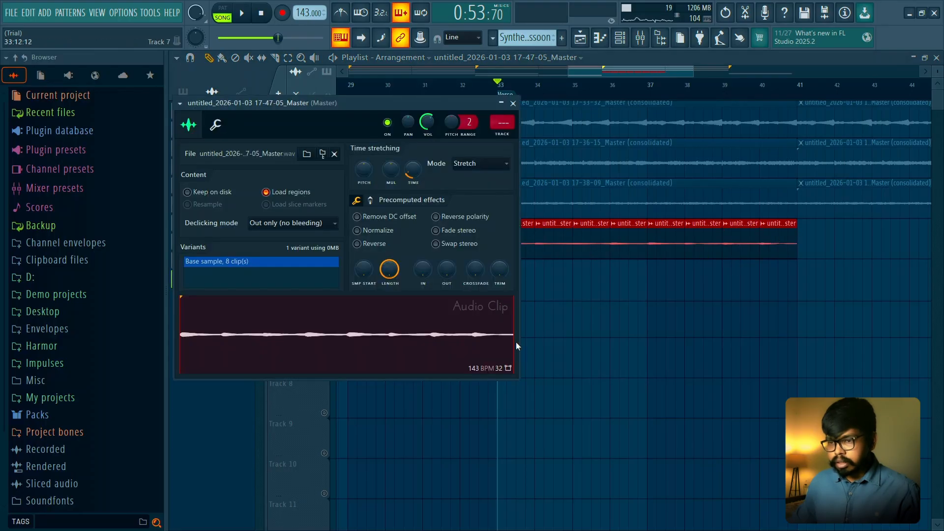
- Move the one-bar 17-47-05 slices from Track 4 to Track 5 in reverse order, filling bars 33 to 41
left_click(771, 332)
left_click_drag(773, 246, 542, 310)
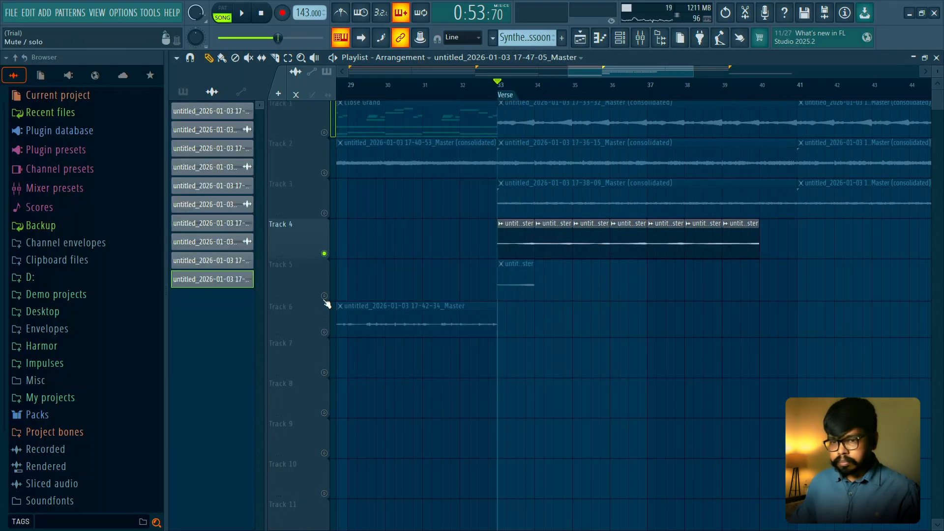
left_click_drag(742, 243, 561, 307)
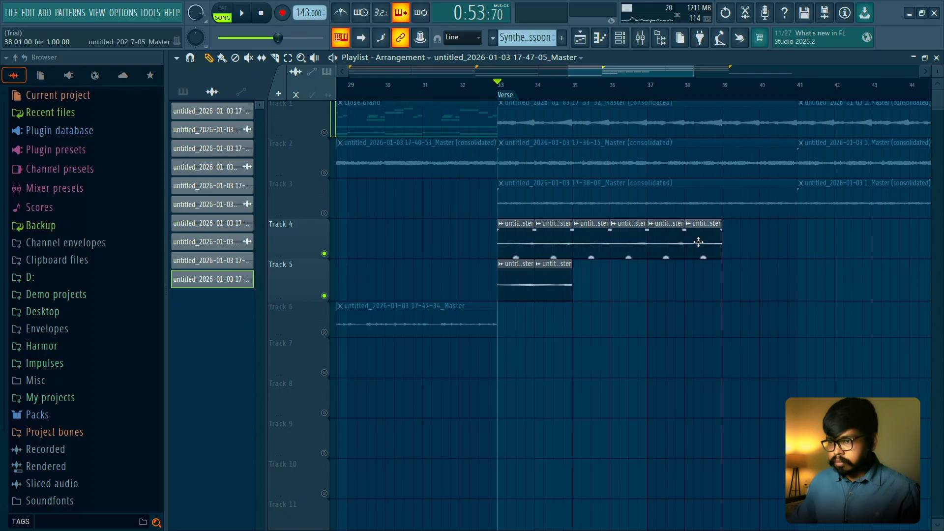
left_click_drag(698, 242, 585, 291)
left_click_drag(658, 245, 616, 293)
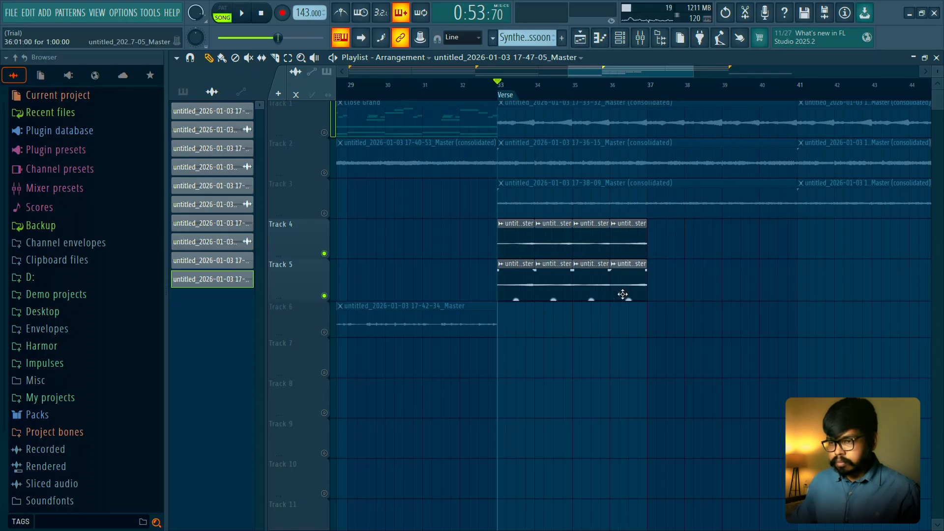
left_click_drag(628, 243, 665, 294)
left_click_drag(590, 242, 704, 291)
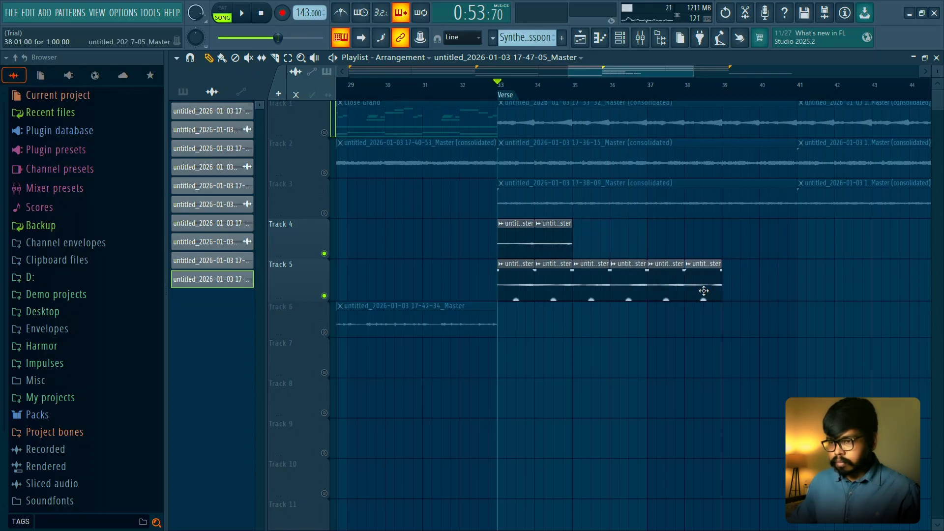
left_click_drag(545, 248, 741, 309)
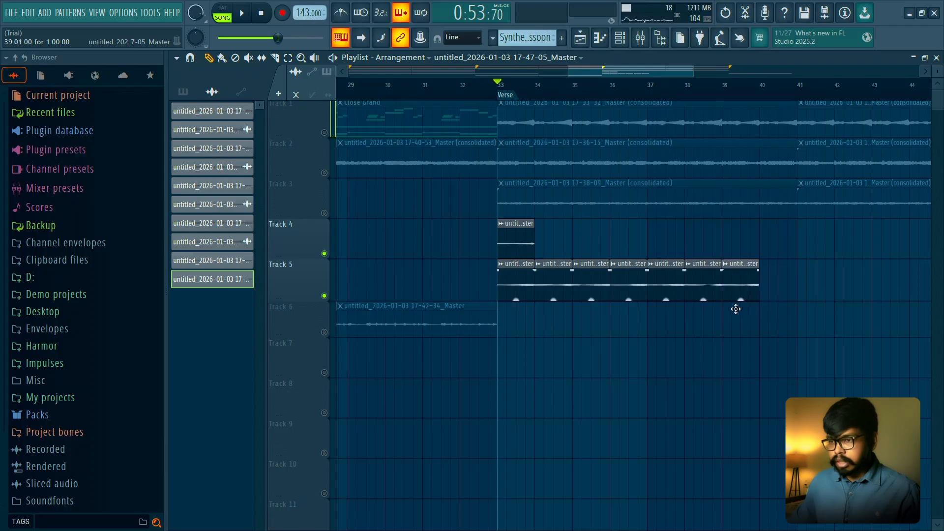
left_click_drag(532, 246, 775, 310)
- Set the sliced 17-47-05 clip's declicking mode to Generic (bleeding) and reset its channel volume
double_click(707, 278)
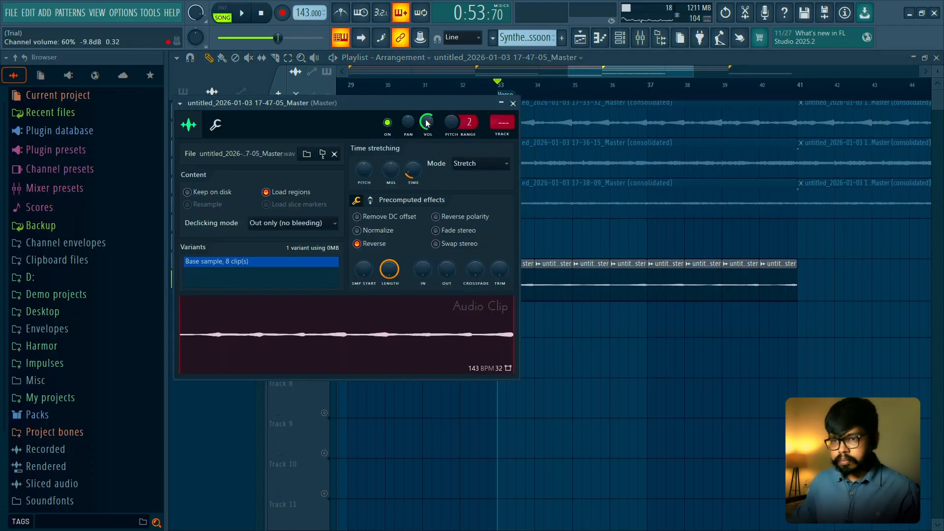
left_click(325, 231)
left_click(287, 269)
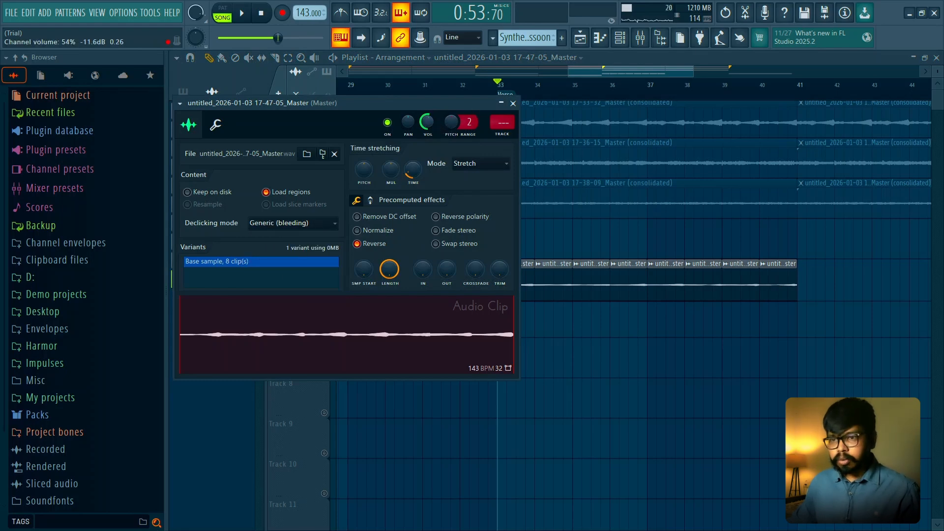
right_click(432, 127)
left_click(442, 129)
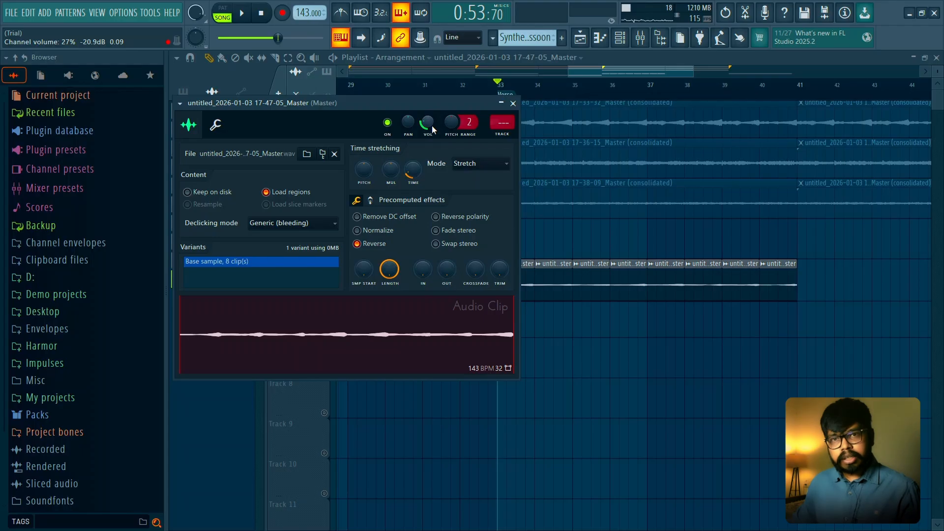
left_click(432, 125, "alt")
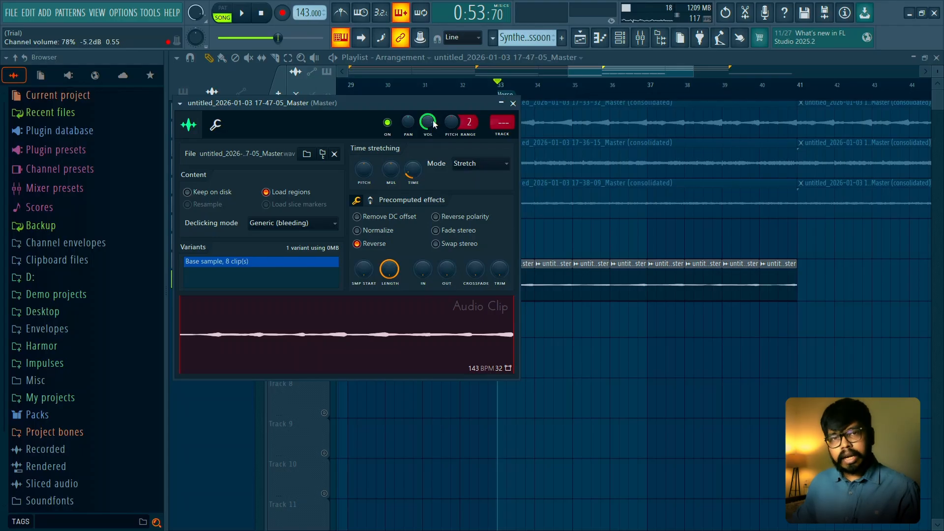
left_click(513, 104)
- Select all the 17-47-05 slices on Track 5 and consolidate them into a single audio clip
scroll(824, 280, "down", 3)
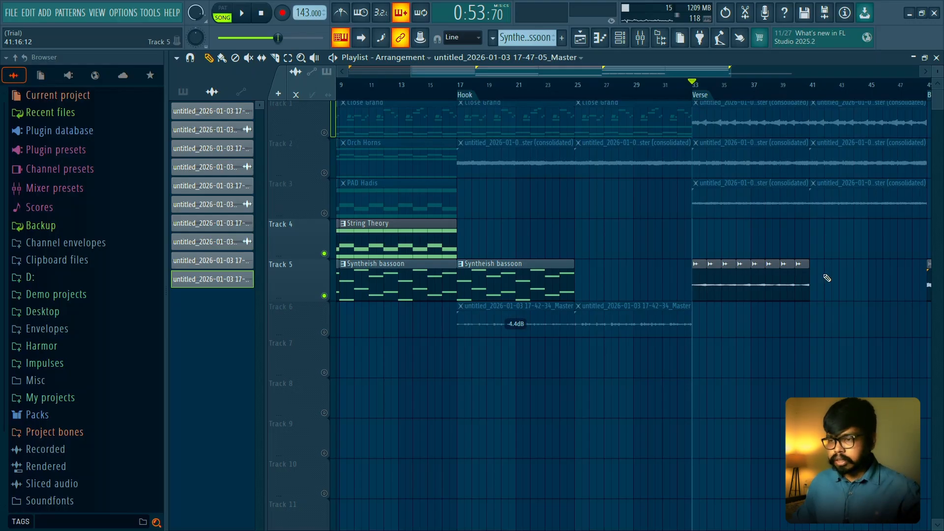
left_click_drag(827, 278, 700, 280)
double_click(702, 284)
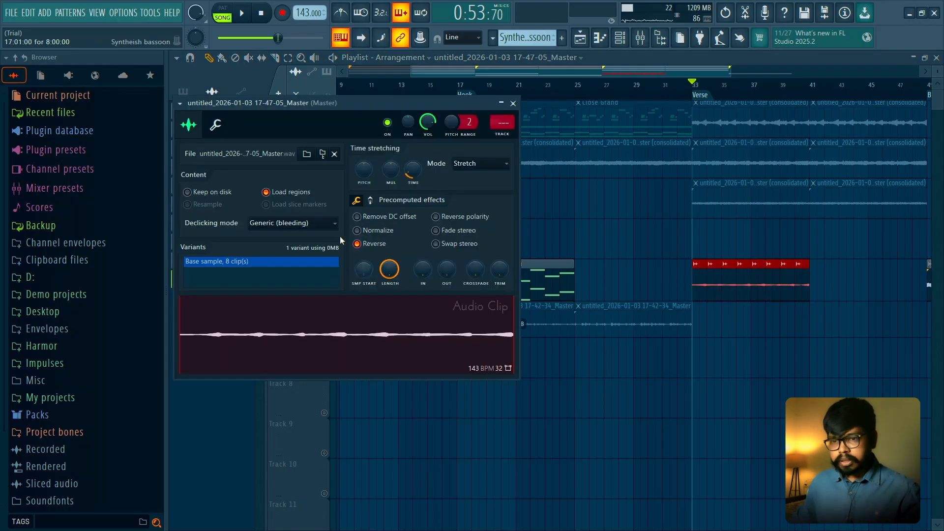
left_click(513, 104)
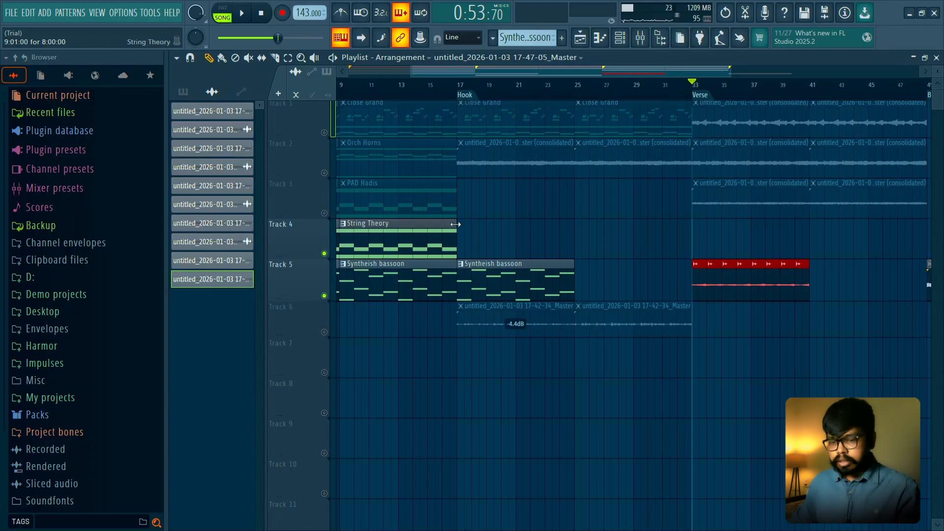
key("ctrl+alt+c")
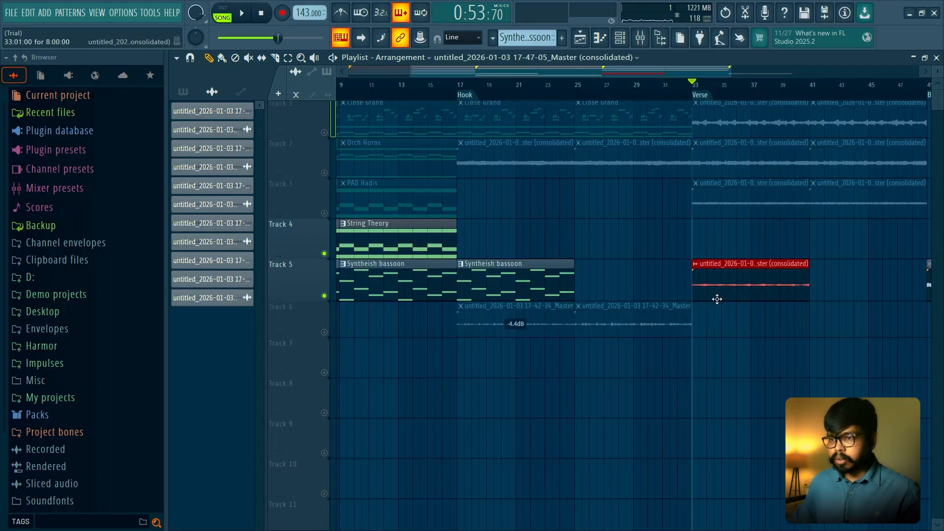
- Play the Verse, move the consolidated 17-47-05 clip to bar 33 on Track 4, and unsolo the tracks
key("space")
left_click_drag(718, 282, 719, 238)
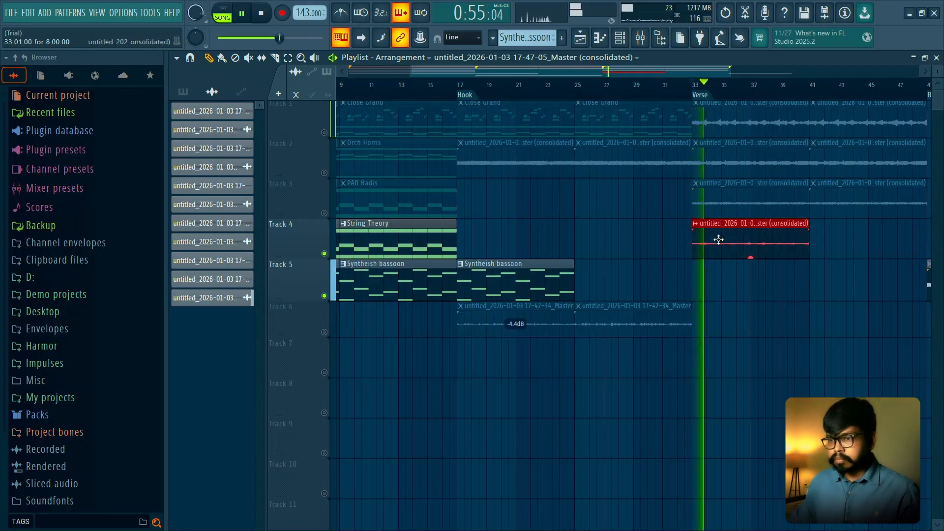
right_click(323, 254)
right_click(324, 254)
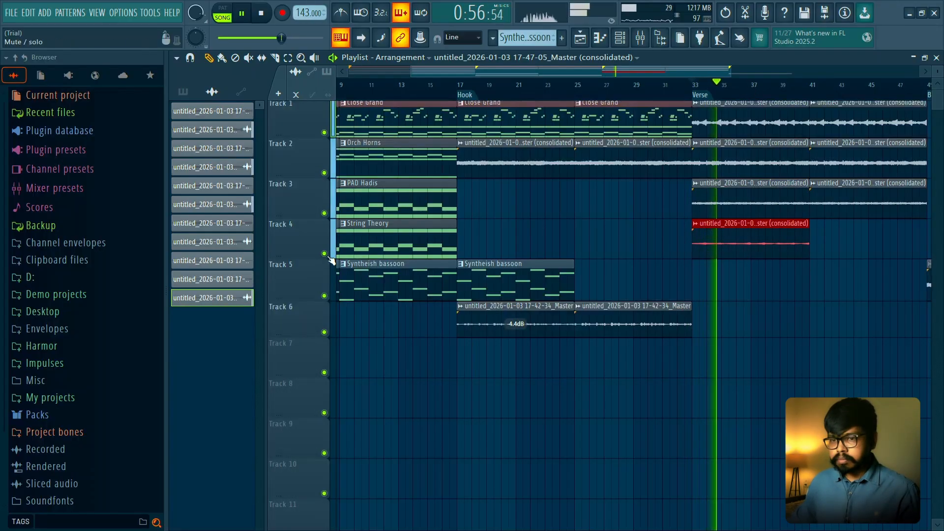
- Set the consolidated 17-47-05 clip's time stretching mode to Stretch and stop playback
double_click(706, 228)
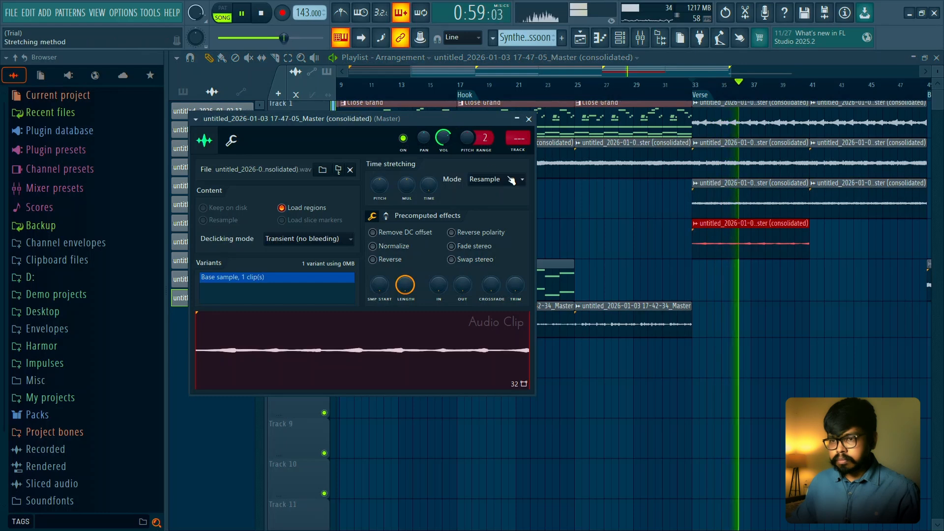
scroll(511, 180, "down", 1)
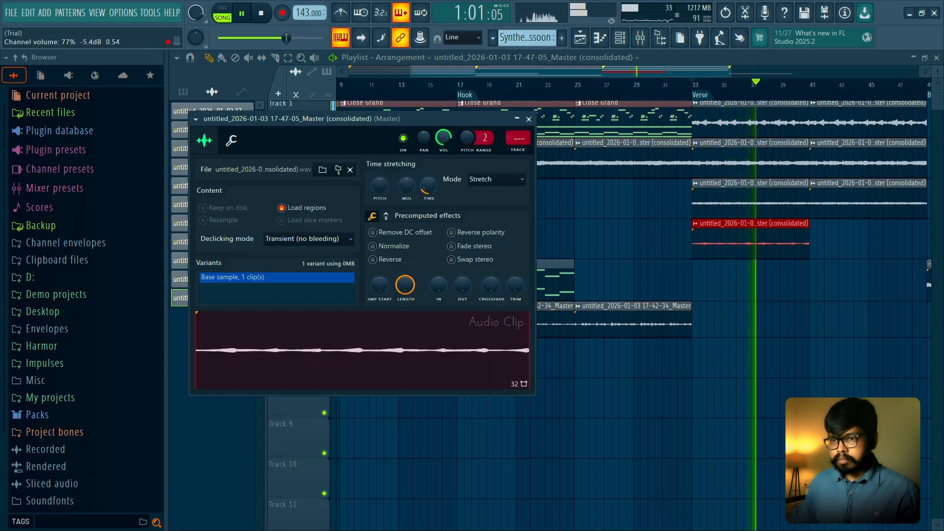
left_click(528, 119)
key("space")
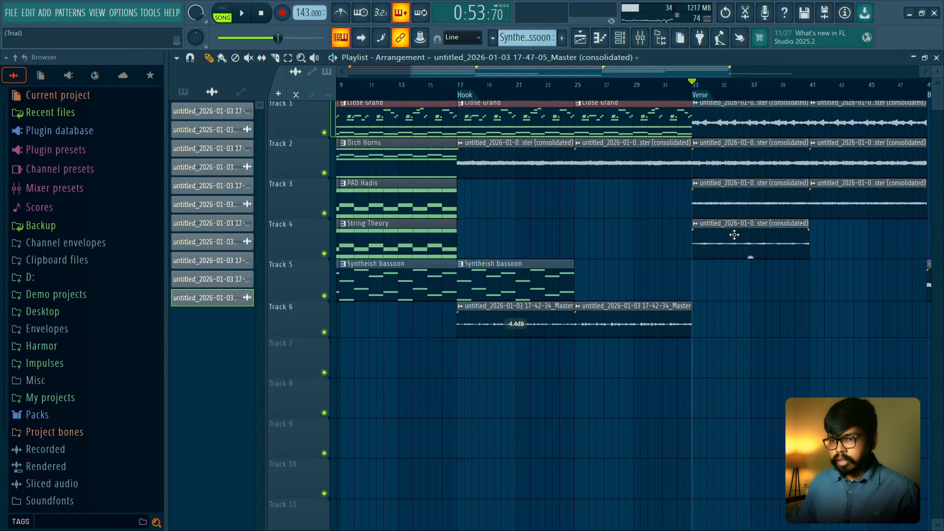
- Copy the consolidated 17-47-05 clip to bars 17 and 25 on Track 4, replacing the Hook's Syntheish bassoon clip on Track 5
mouse_move(642, 232)
left_mouse_down()
mouse_move(517, 232)
mouse_move(606, 236)
left_mouse_up()
right_click(503, 276)
left_click(457, 92)
key("space")
right_click(609, 281)
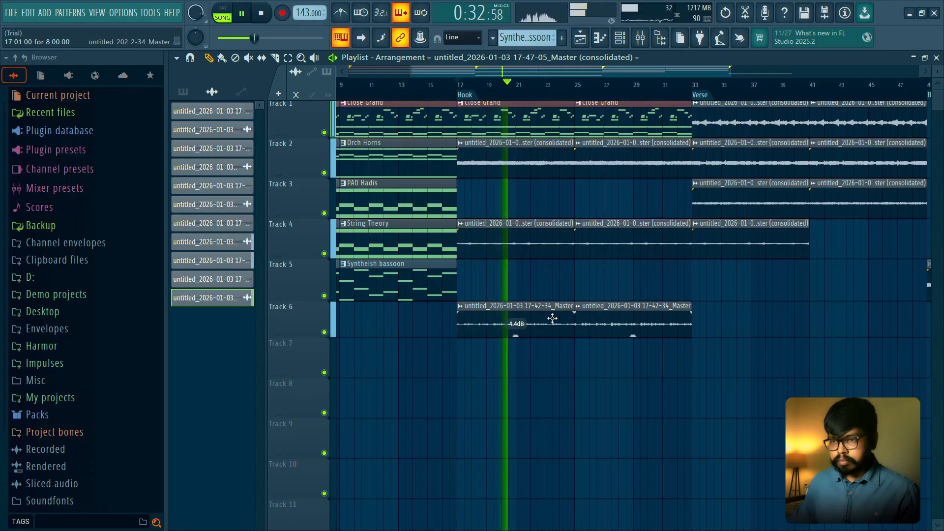
- Compare the Hook with Track 6 muted and unmuted, then delete both 17-42-34 clips from Track 6
scroll(546, 319, "up", 1)
left_click(324, 333)
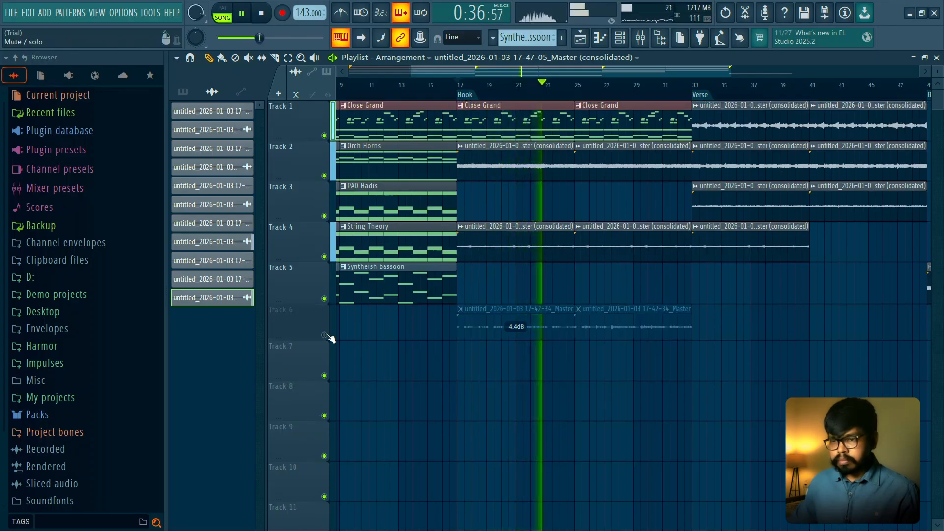
left_click(324, 335)
key("space")
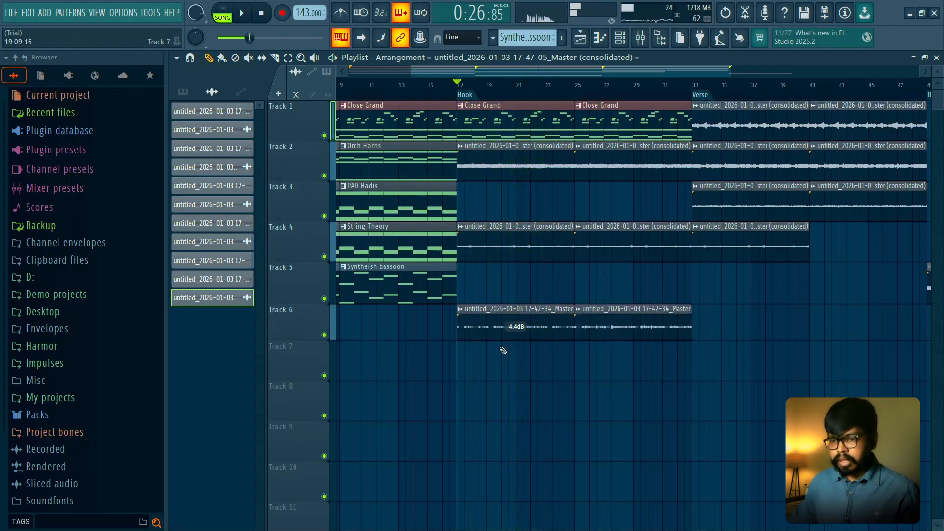
right_click(526, 323)
right_click(619, 319)
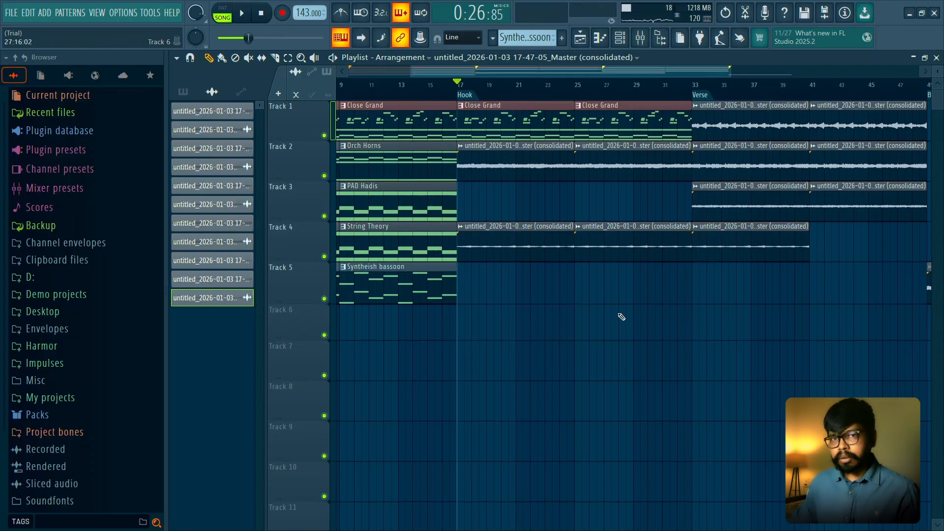
- Delete all the Intro pattern clips from bar 1 to bar 17 on Tracks 1 to 5
scroll(639, 314, "down", 4)
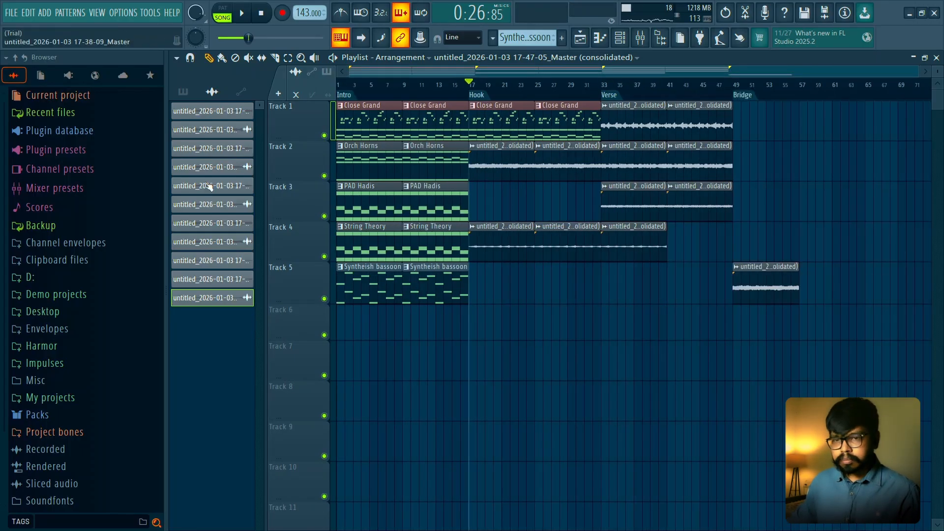
left_click(184, 92)
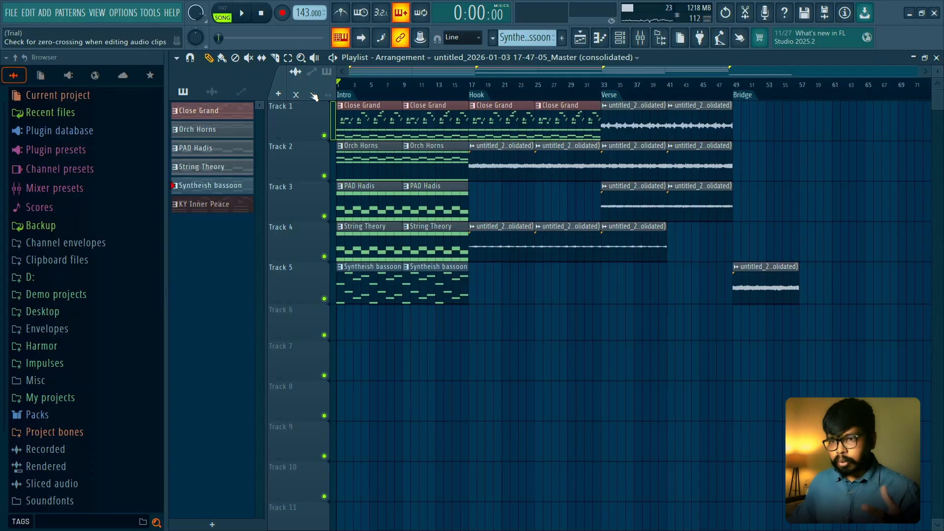
scroll(349, 314, "up", 2)
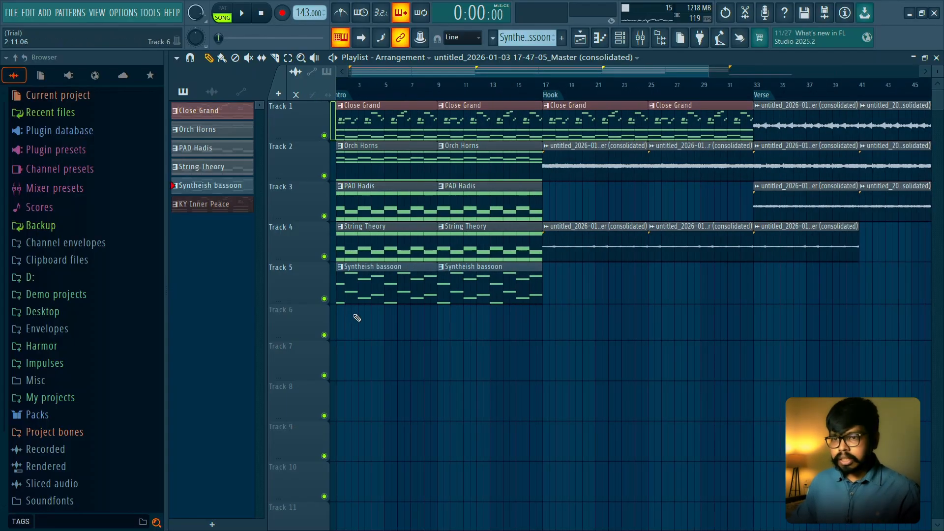
mouse_move(357, 318)
left_mouse_down()
mouse_move(379, 132)
mouse_move(457, 128)
mouse_move(480, 305)
left_mouse_up()
scroll(656, 237, "down", 2)
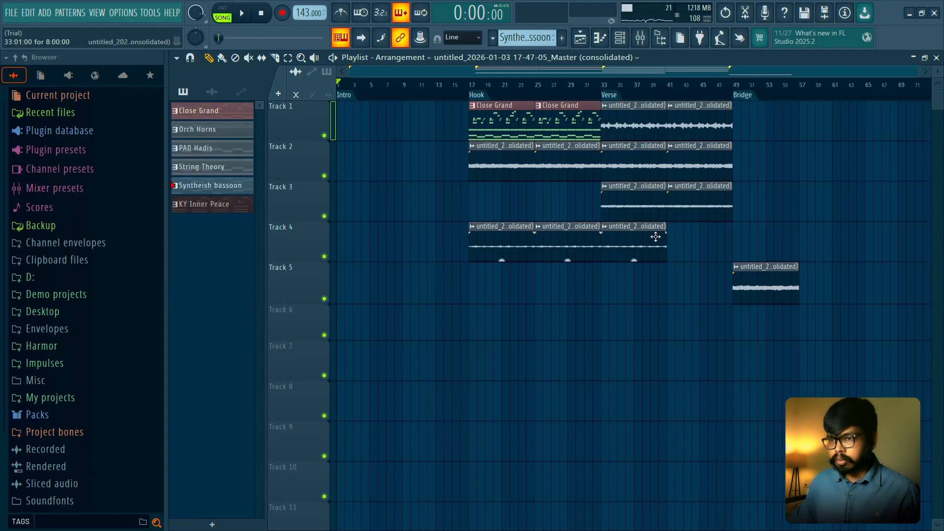
- Copy an eight-bar block of the Verse audio clips on Tracks 1 to 3 into the Intro at bars 1 and 9
left_click_drag(709, 263, 716, 104)
key("ctrl+c")
key("ctrl+v")
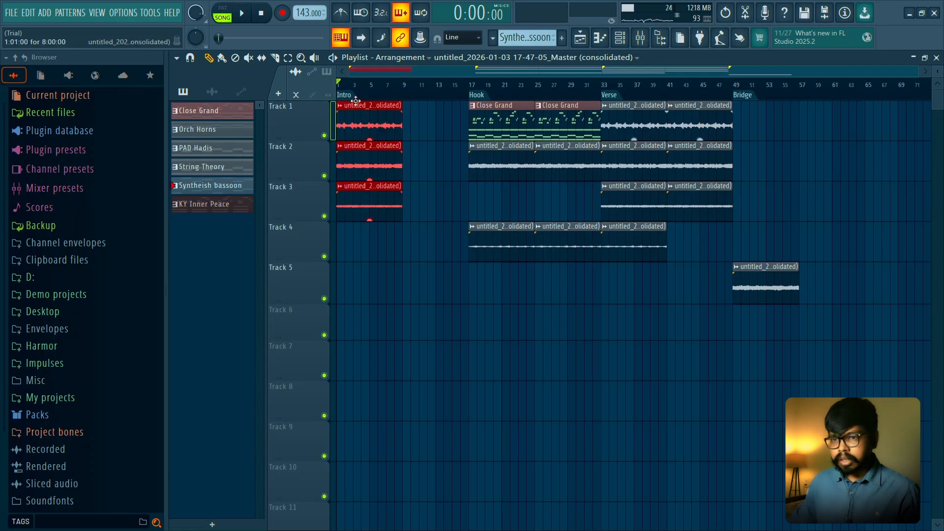
left_click_drag(362, 126, 419, 137)
left_click(380, 104)
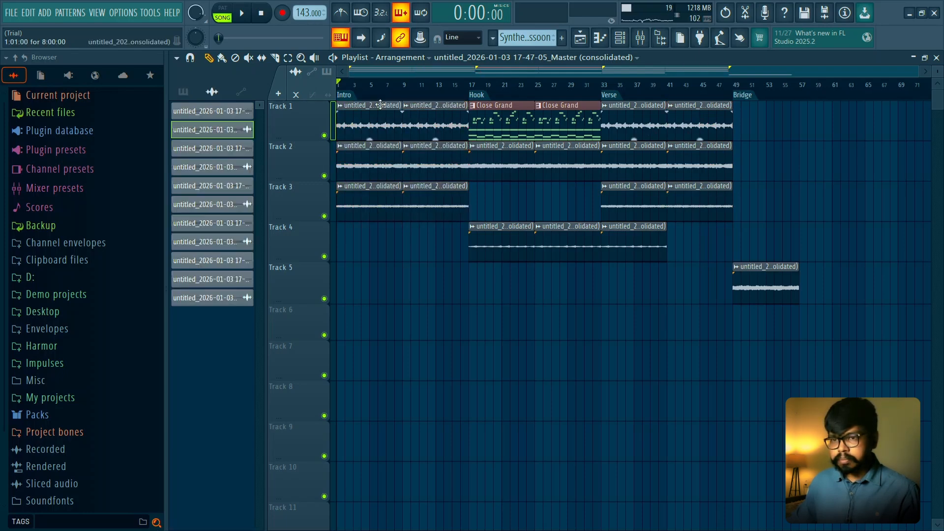
- Play the Intro, delete the Track 1 clip at bar 1, and copy the Bridge clip to bar 9 on Track 5
key("space")
key("space")
right_click(355, 135)
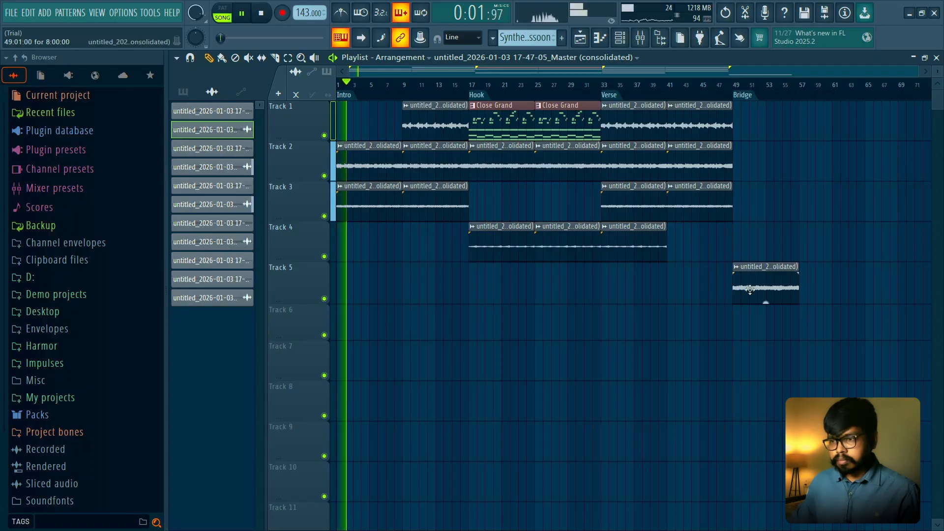
left_click(443, 290)
left_click_drag(443, 290, 426, 290)
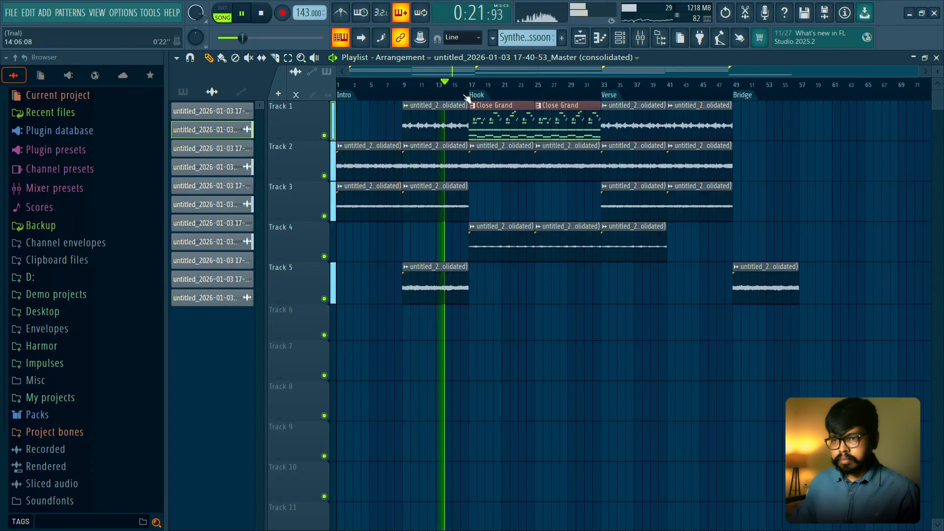
- Audition the Hook and delete the consolidated 17-47-05 clip at bar 17 on Track 4
left_click(468, 83)
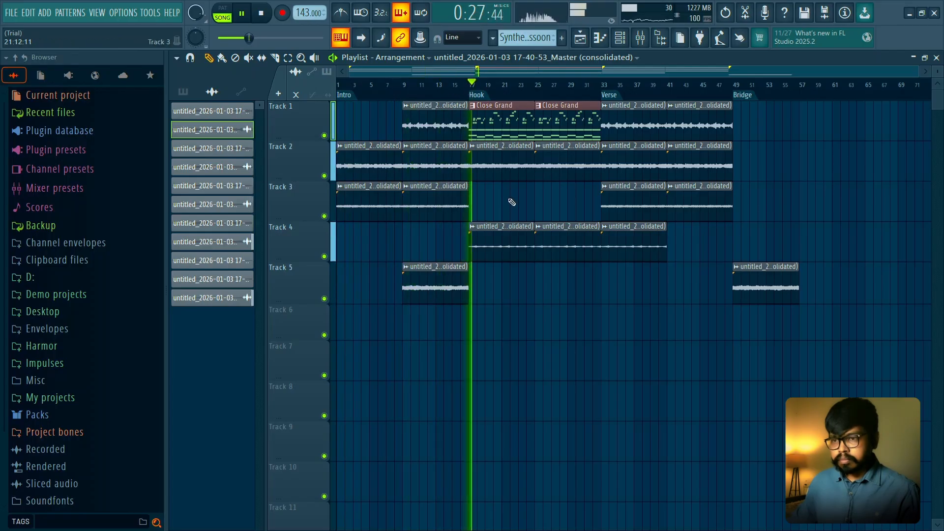
left_click(524, 90)
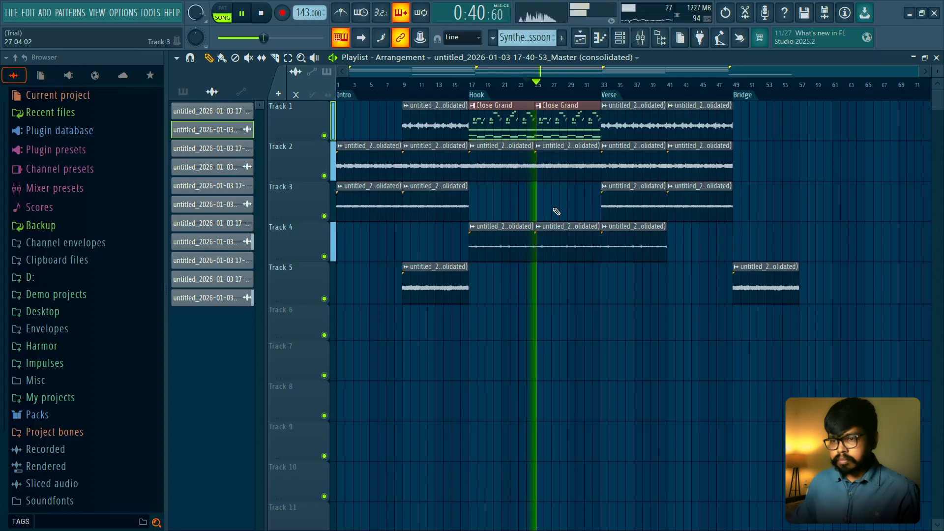
key("space")
right_click(518, 227)
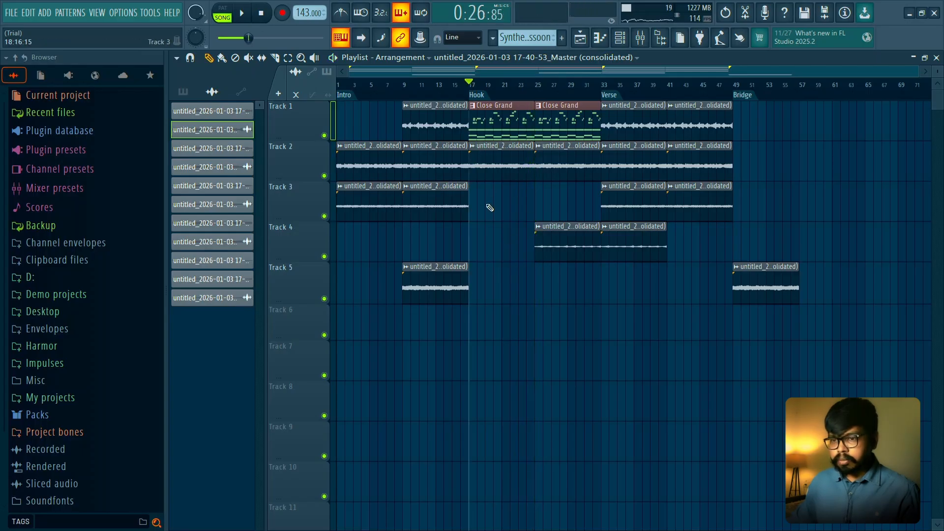
- Place a copy of the consolidated 17-47-05 clip at bar 9 on Track 4 and play the Hook
key("space")
left_click(554, 246)
left_click_drag(461, 248, 420, 248)
key("space")
key("space")
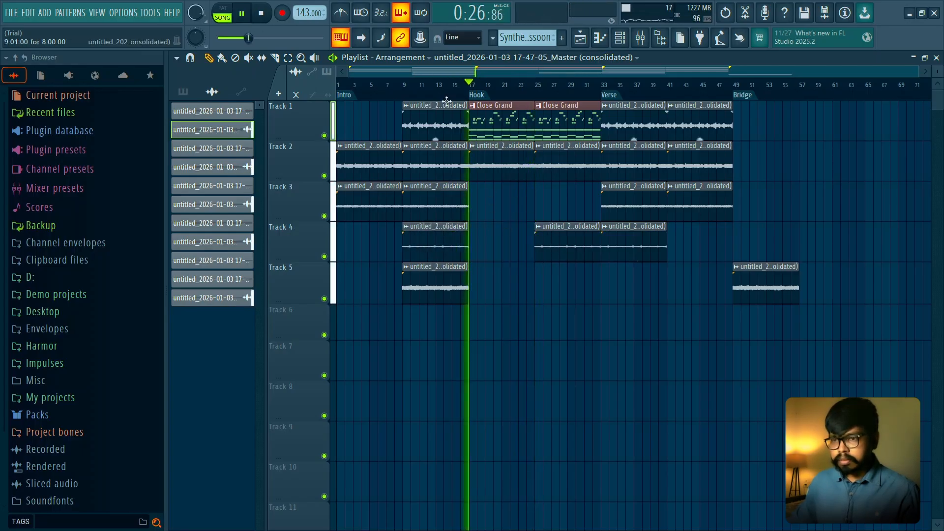
left_click(517, 91)
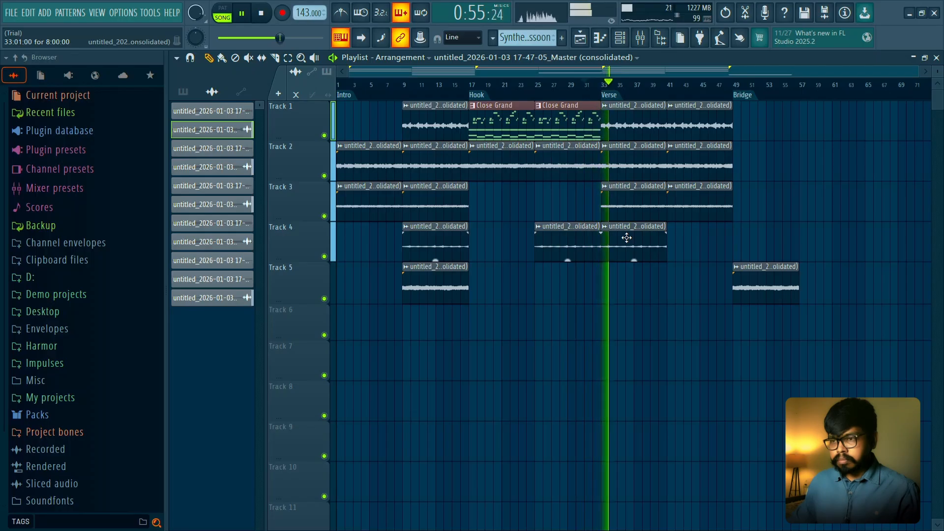
- Copy the Track 4 audio clip to bar 41 and add the Track 2 and Track 3 clips at bar 49
left_click_drag(627, 238, 693, 243)
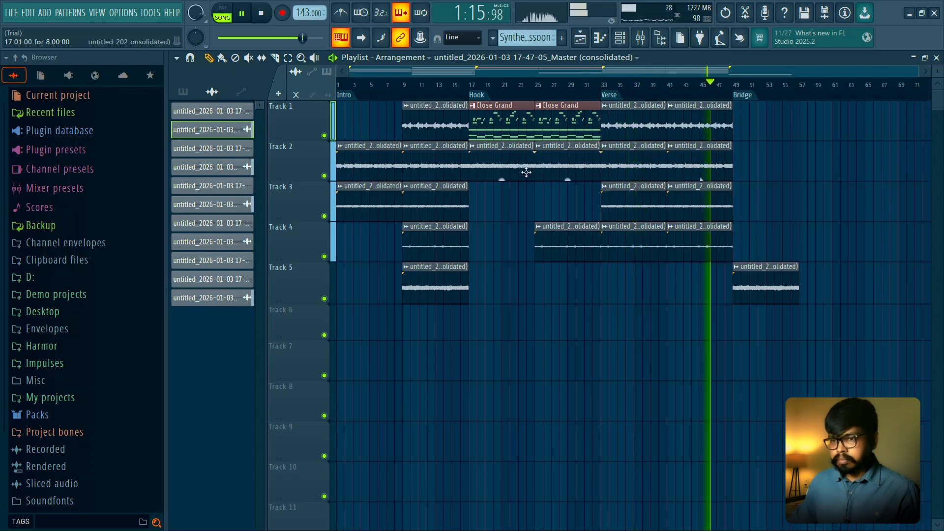
left_click_drag(362, 129, 756, 207)
left_click(814, 240, "ctrl")
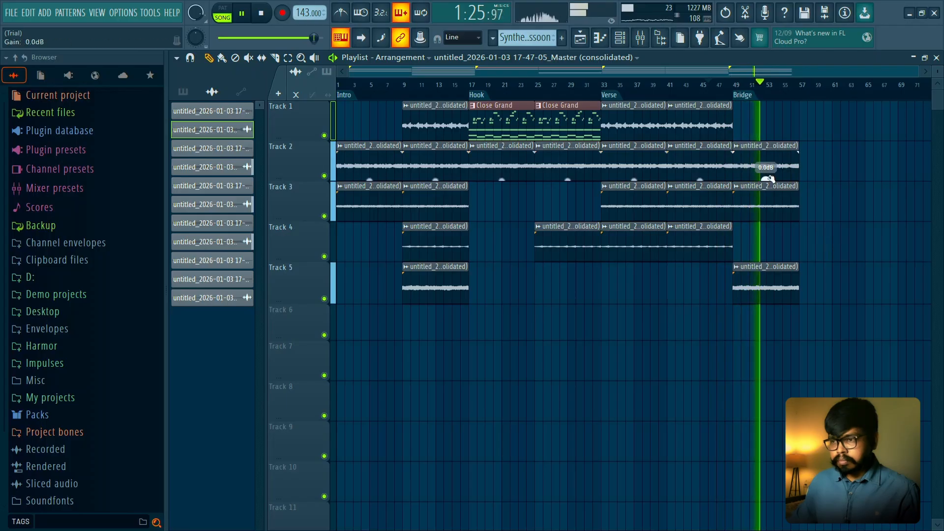
- Try the Bridge without the Track 3 clip at bar 49, restore it, and delete the Track 2 clip there instead
right_click(763, 214)
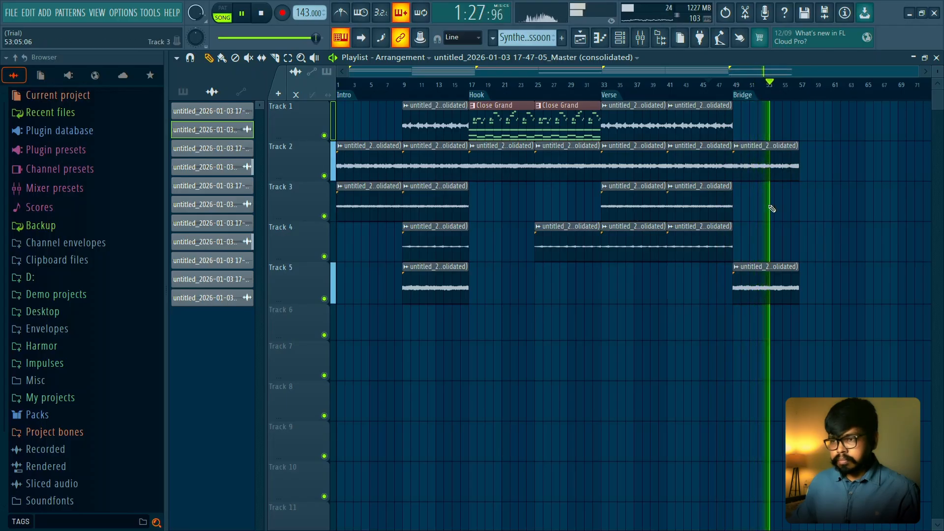
key("ctrl+z")
key("space")
right_click(762, 172)
key("space")
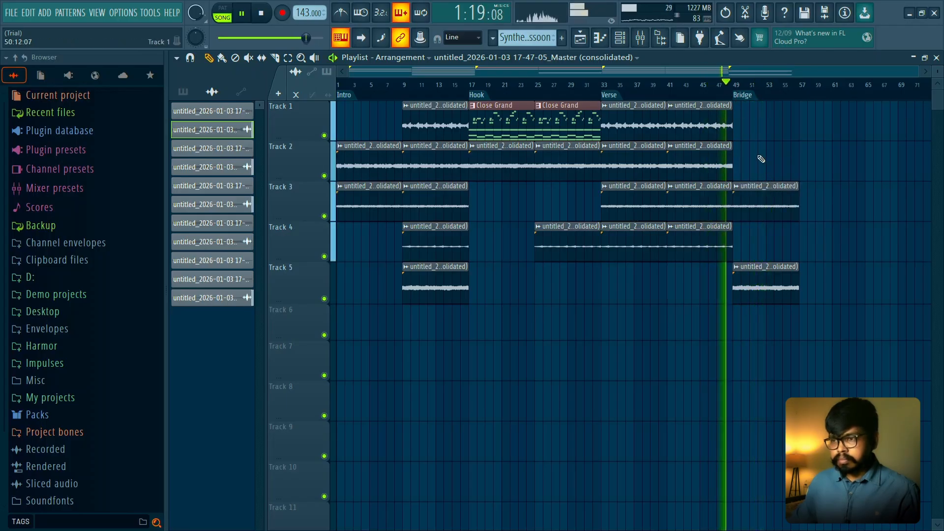
- Check the audio settings of the 17-38-09 clip at bar 49 on Track 3
double_click(755, 207)
left_click(575, 166)
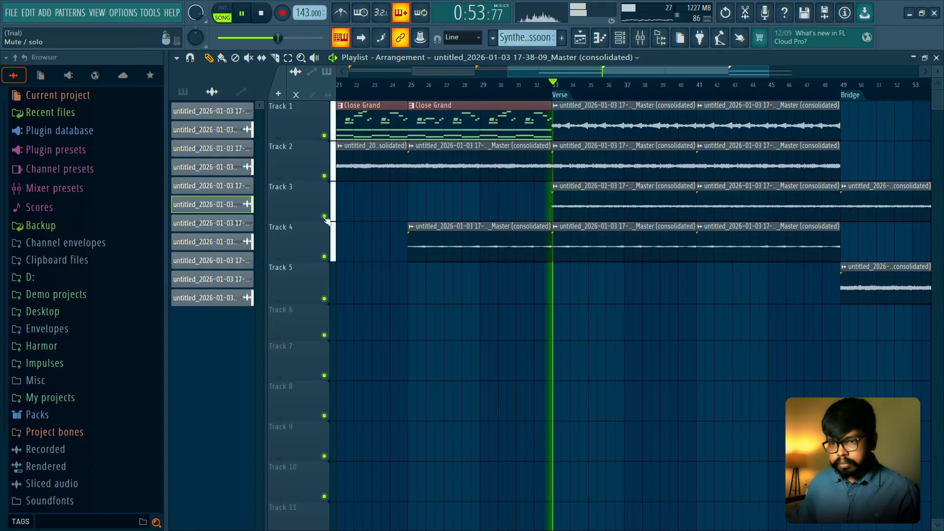
right_click(320, 182)
key("Escape")
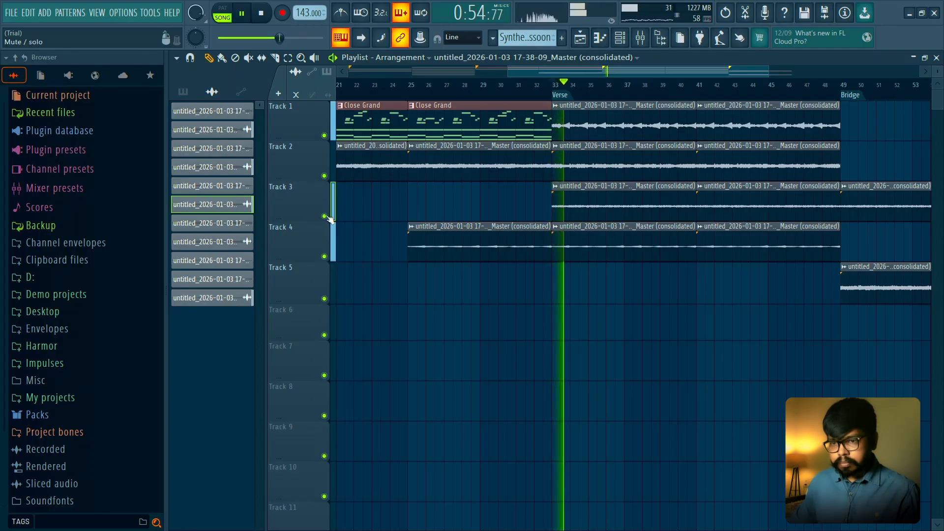
- Solo Track 3, re-enable Tracks 2, 1 and 4, and play the Verse to compare the layers
right_click(324, 216)
key("space")
left_click(324, 175)
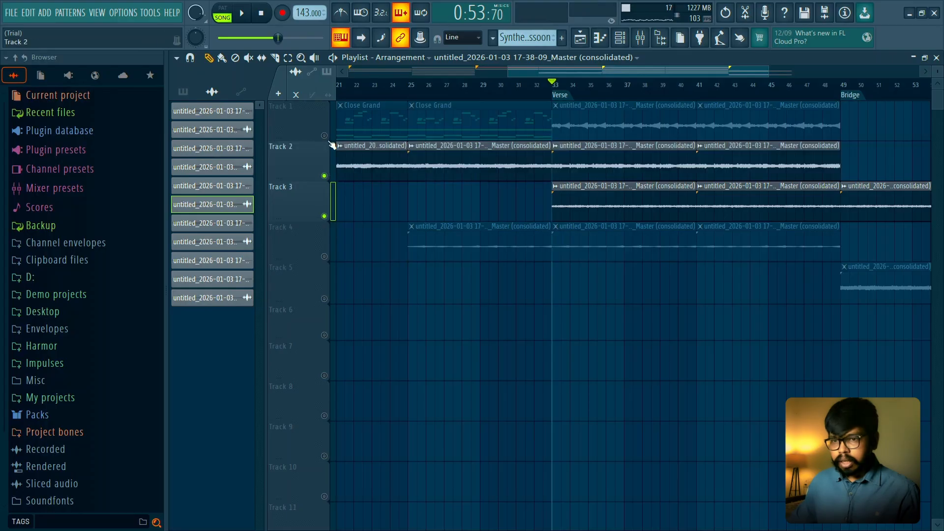
left_click(324, 135)
left_click(324, 256)
key("space")
- Lower the channel pitch of the consolidated 17-38-09 clip on Track 3 to -1200 cents while the Verse plays
double_click(585, 157)
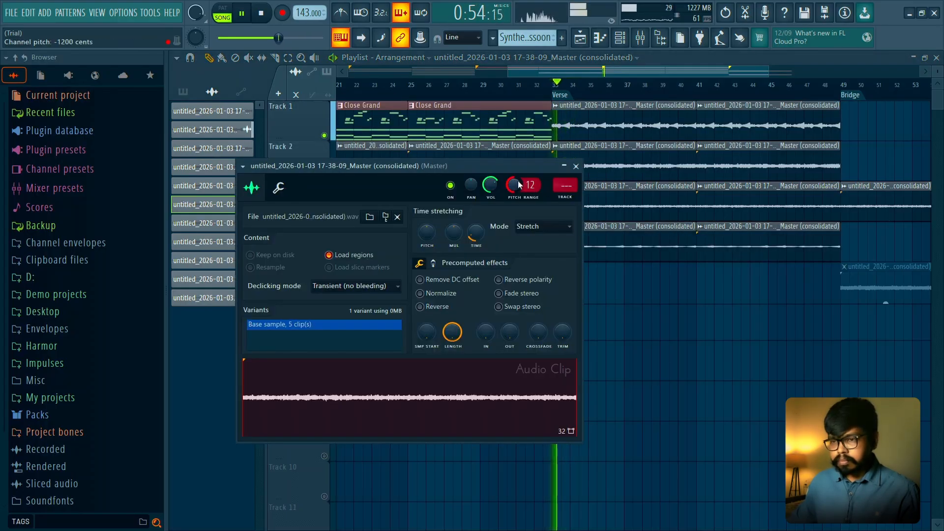
left_click(576, 166)
scroll(654, 324, "down", 3)
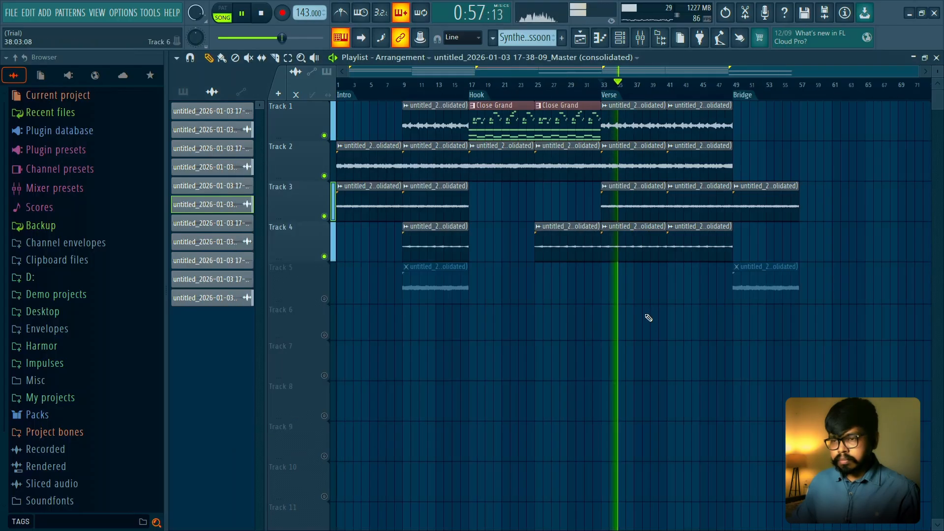
double_click(643, 210)
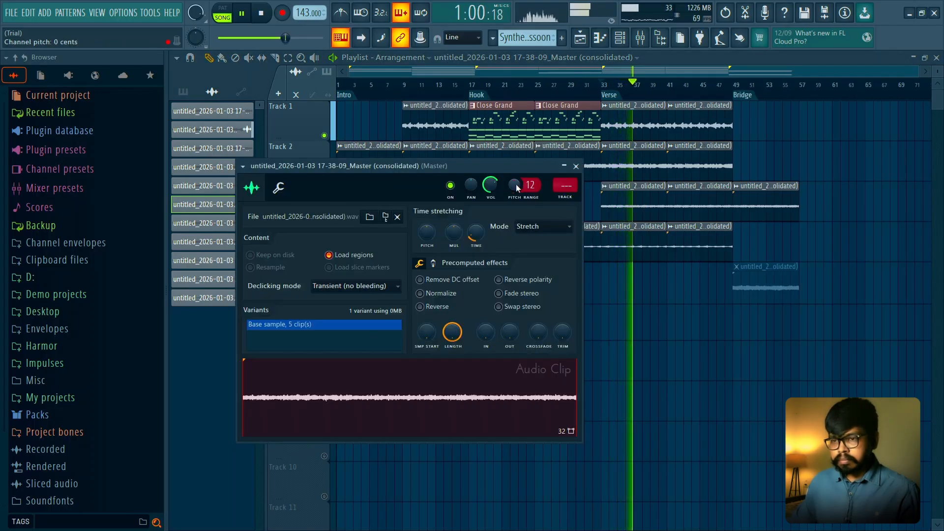
left_click_drag(515, 185, 516, 236)
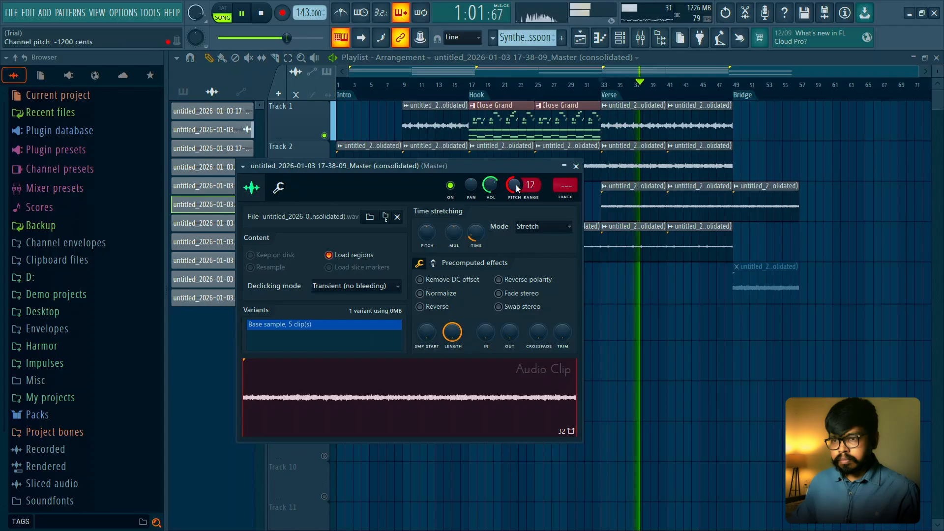
left_click(576, 166)
- Play from the Hook and the Verse, and check the audio settings of the 17-36-15 clip on Track 2
left_click(471, 84)
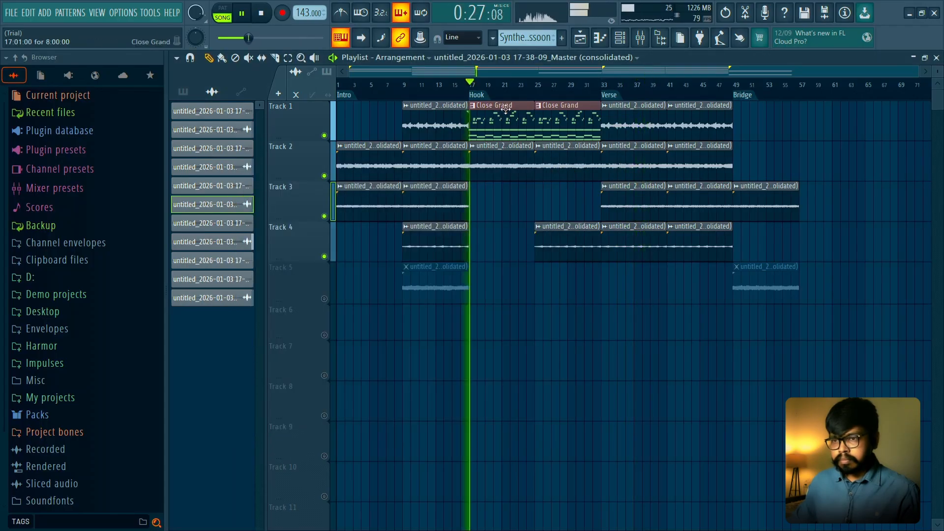
left_click(603, 84)
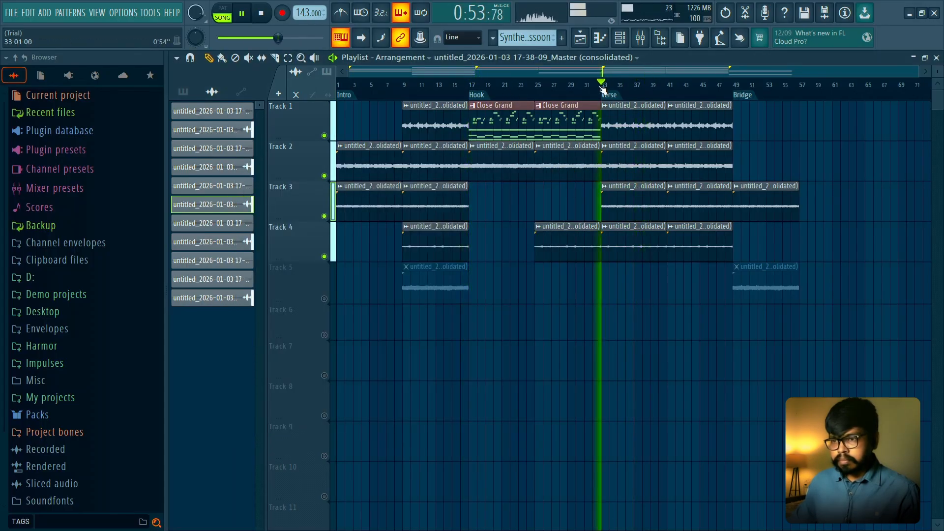
double_click(640, 170)
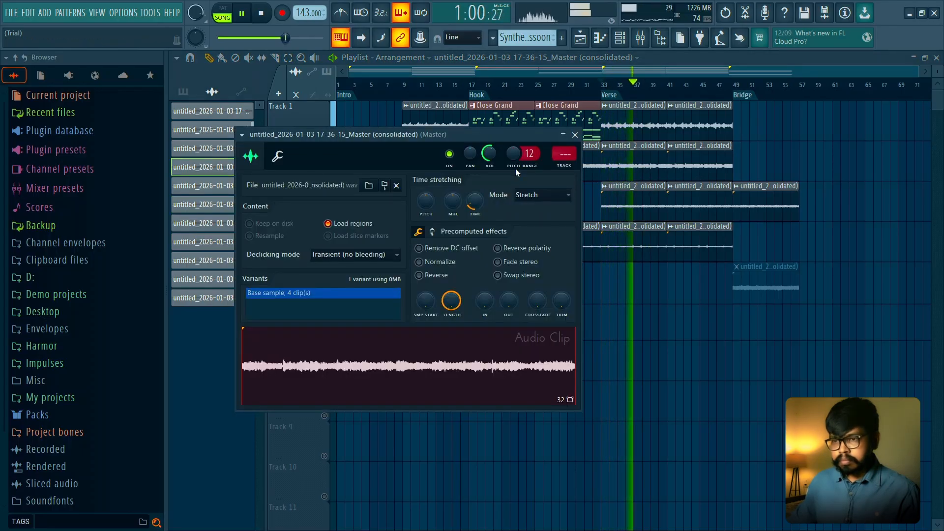
key("space")
key("space")
key("Escape")
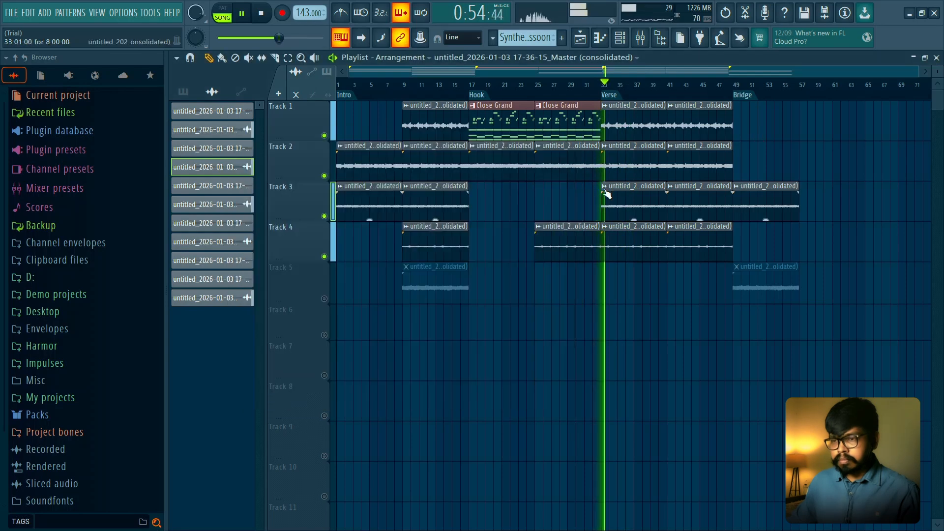
- Reset the channel pitch of the consolidated 17-38-09 clip on Track 3 and replay the Verse
left_click(606, 189)
left_click(617, 187)
double_click(618, 191)
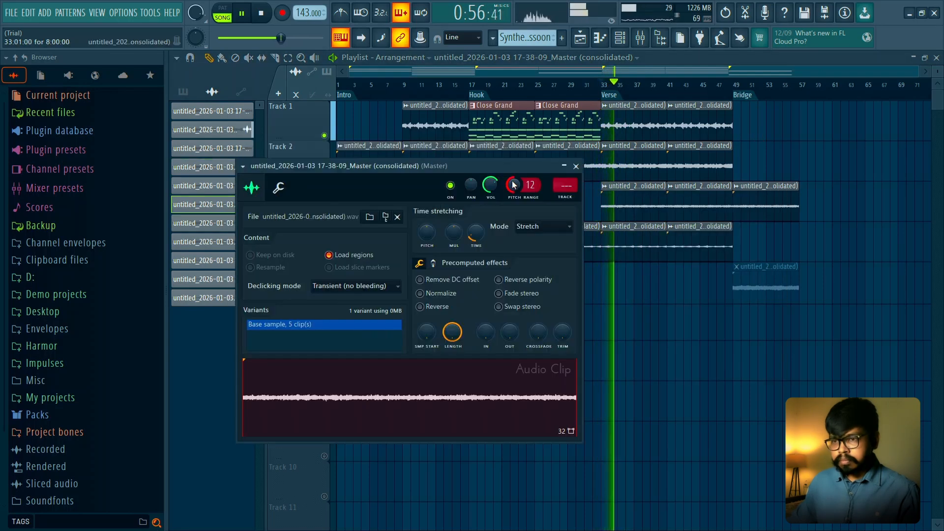
left_click(514, 185, "alt")
key("space")
key("space")
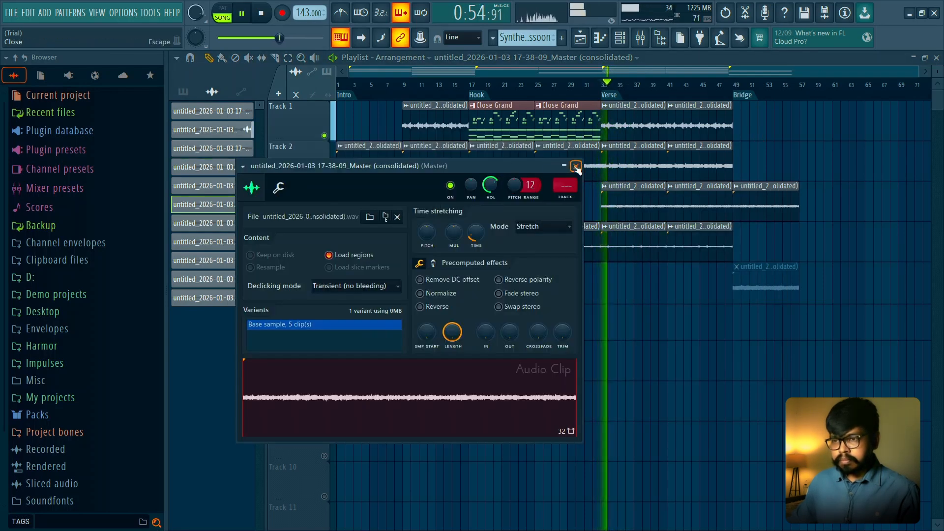
- Review the 17-36-15 clip's settings on Track 2, and unmute Track 5 while the end of the Verse plays
key("space")
key("Escape")
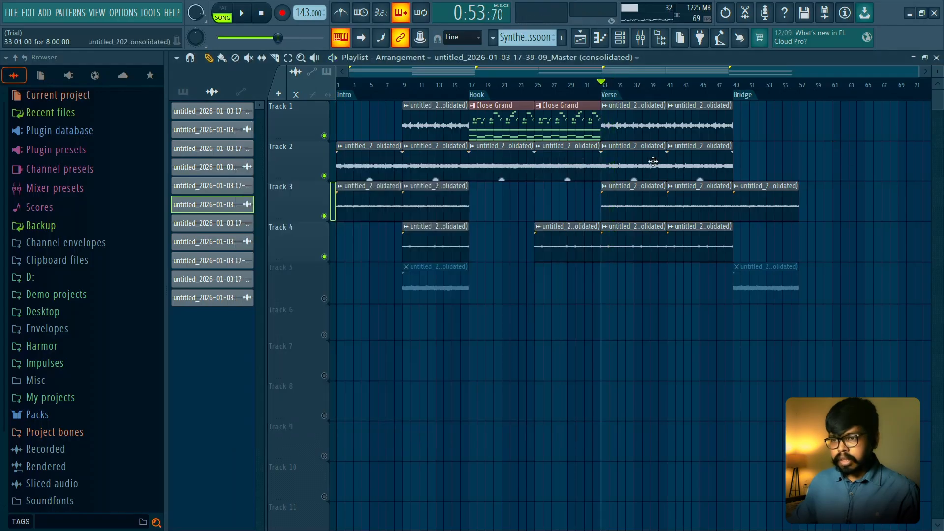
double_click(618, 166)
key("space")
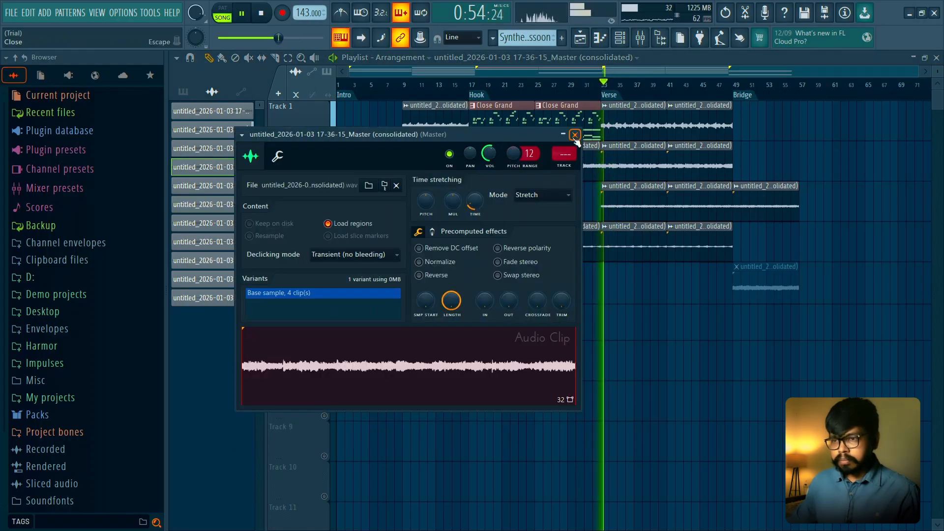
left_click(575, 136)
left_click(712, 91)
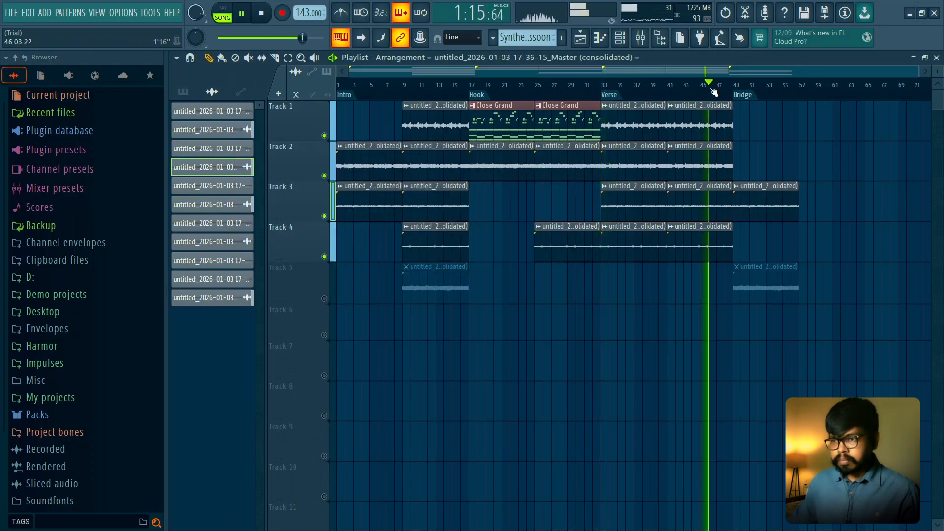
left_click(324, 298)
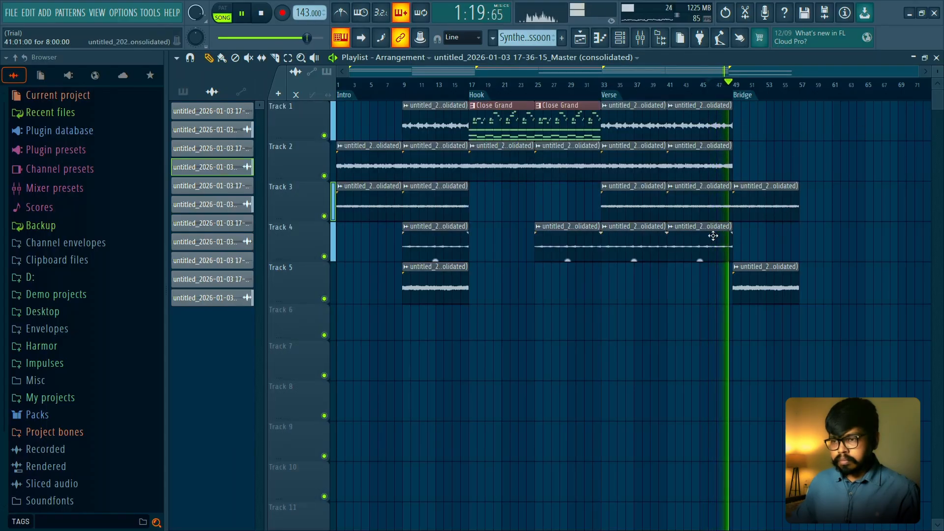
- Place audio clips at bar 49 on Tracks 1 and 4 and move the Track 3 Bridge clip to bar 57
left_click(752, 240)
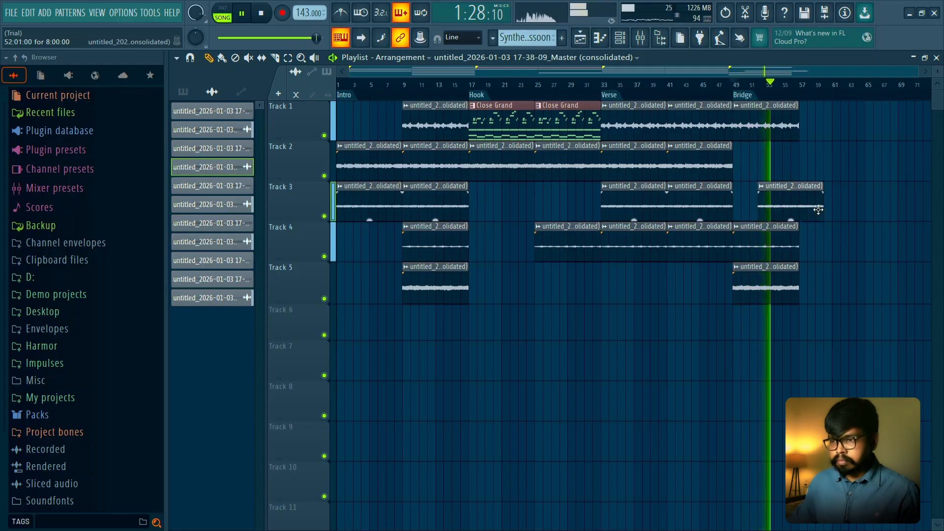
left_click_drag(818, 210, 860, 210)
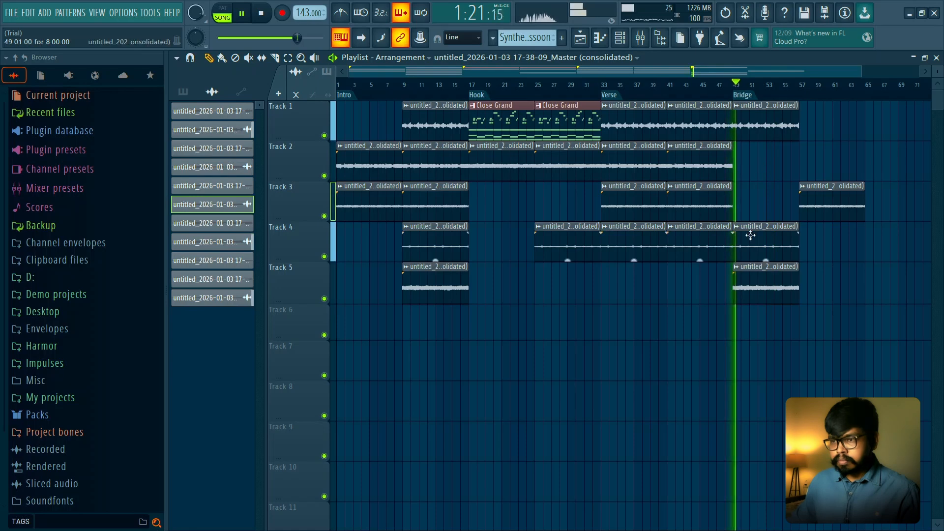
- Duplicate the bar 49 clips on Tracks 1, 4 and 5 to bar 57
left_click_drag(749, 340, 781, 129)
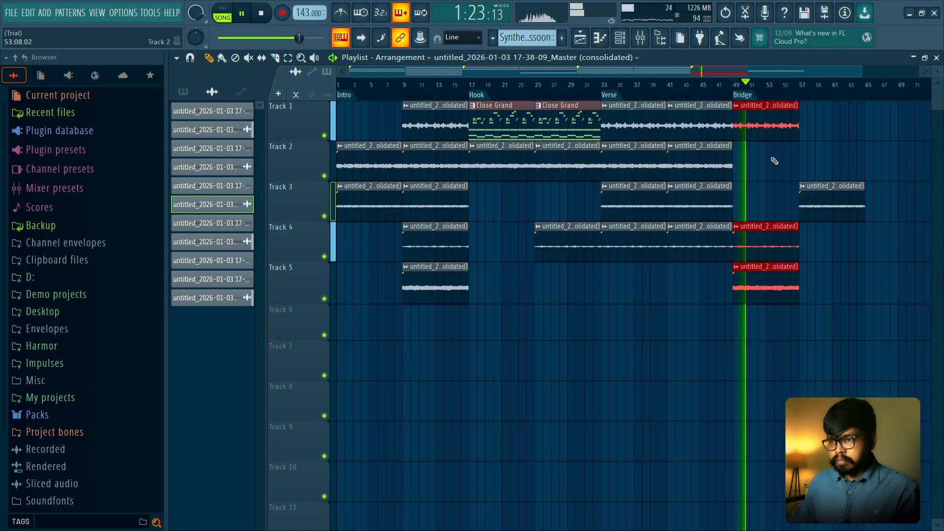
key("ctrl+b")
left_click(775, 190, "ctrl")
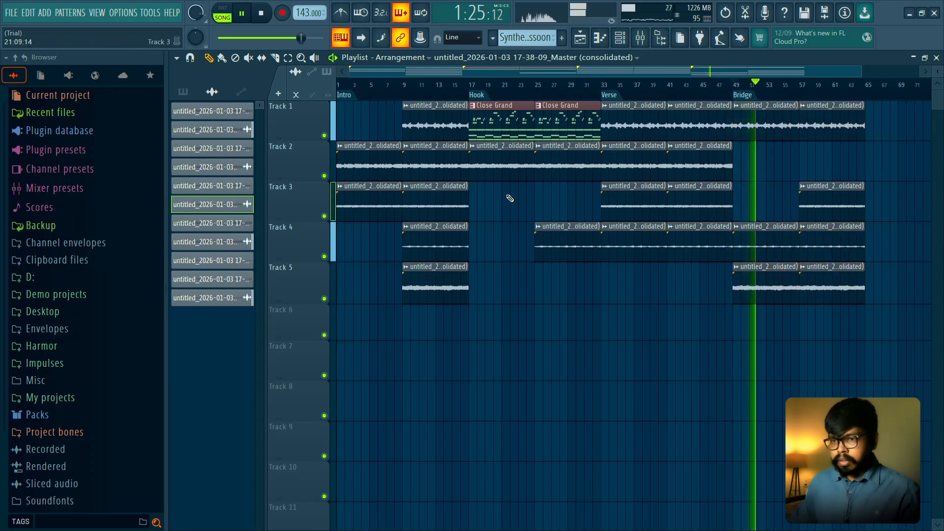
- Stop playback and add a time marker named "Hook 2" at bar 65
scroll(521, 216, "down", 1)
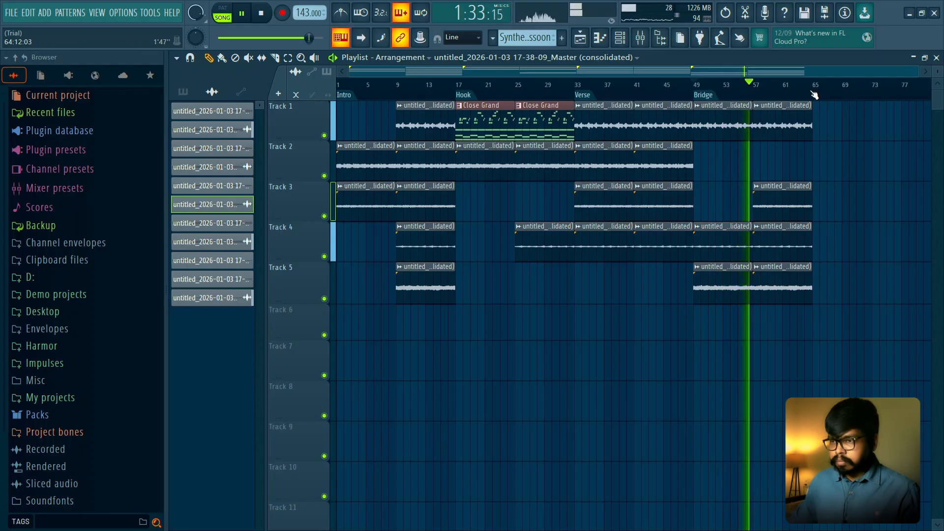
key("space")
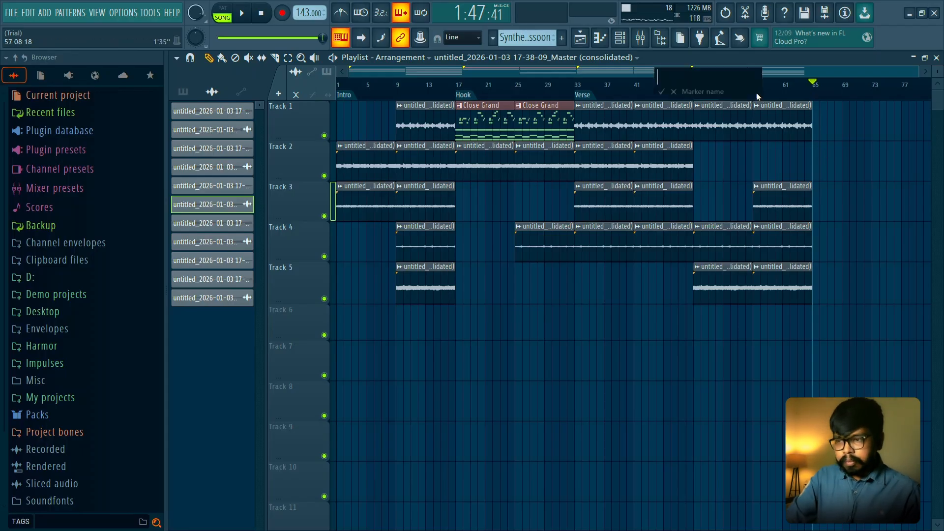
type("Hook 2")
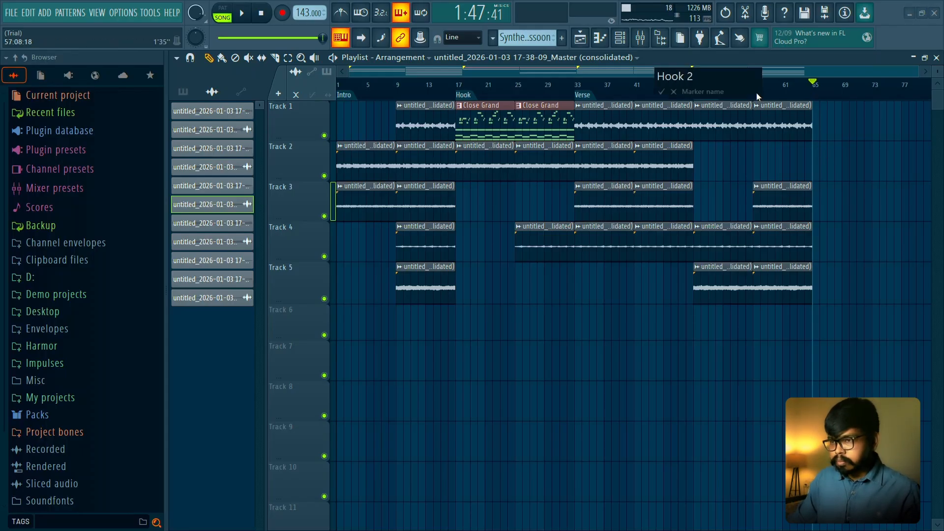
key("Return")
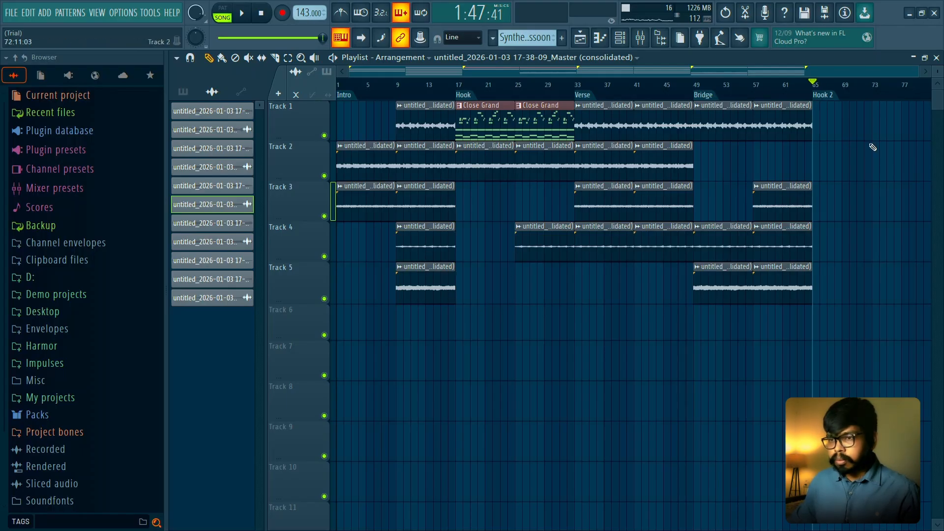
- Add a time marker named "Verse 2" at bar 81
scroll(780, 154, "right", 3)
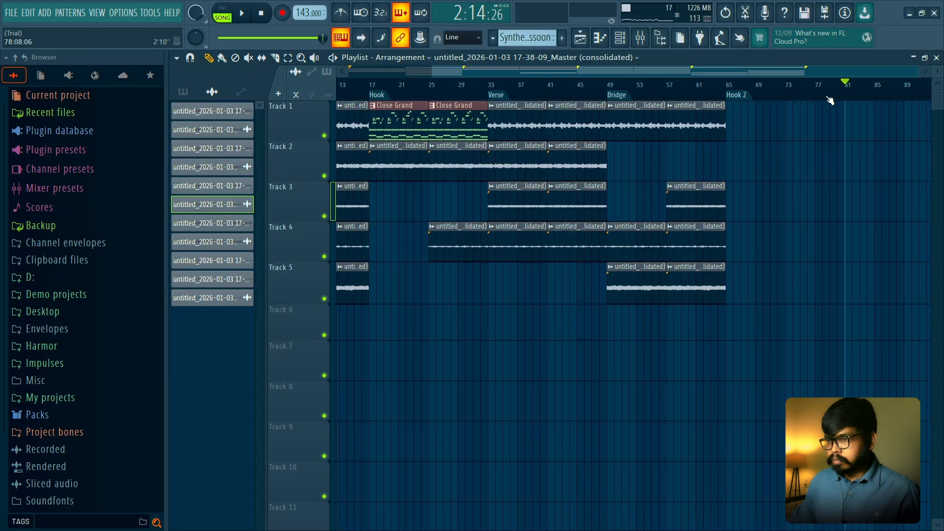
type("V")
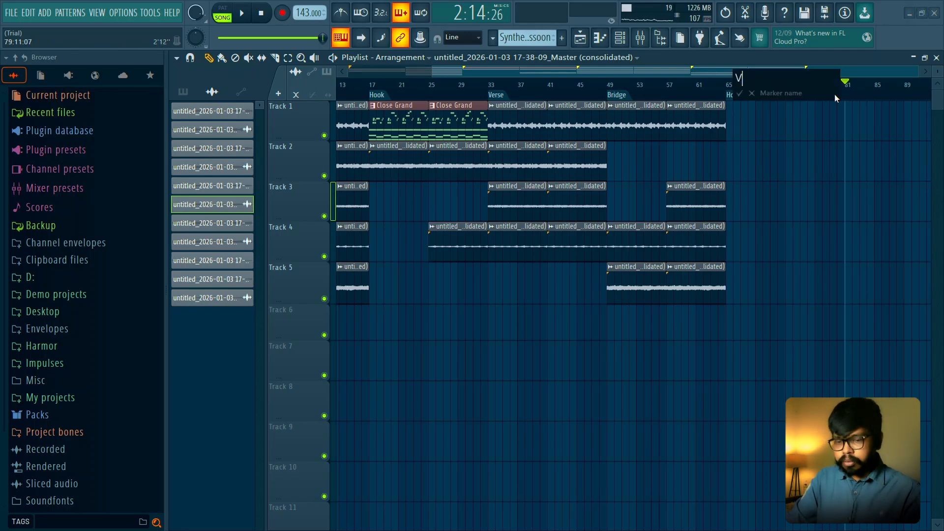
type("erse 2")
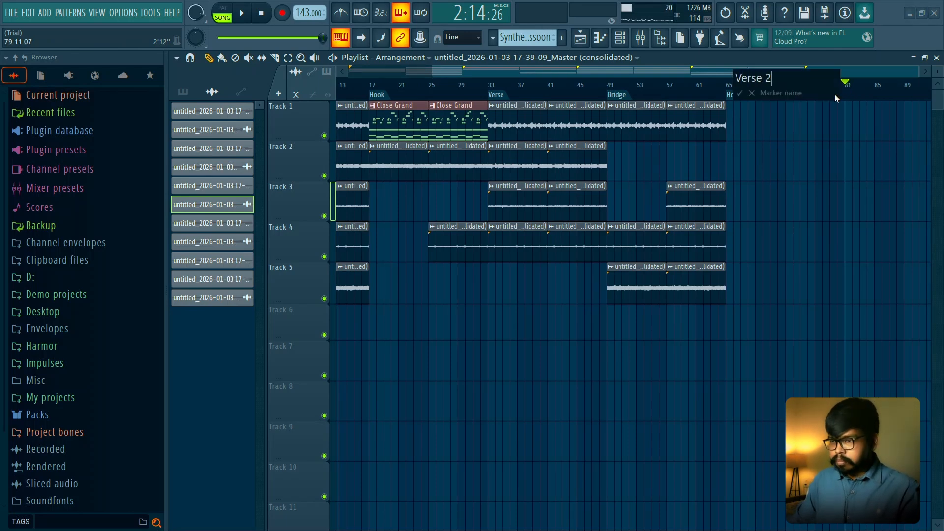
key("Return")
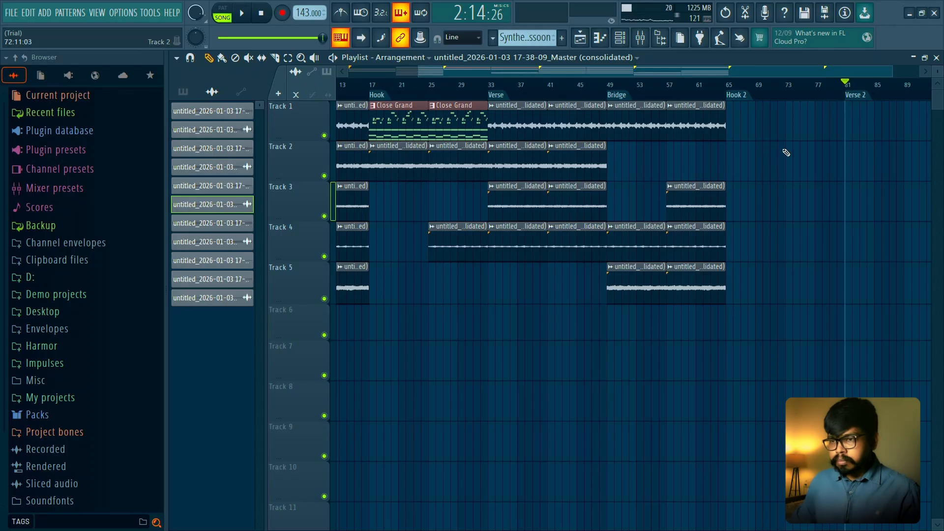
- Add a time marker named "Outro" at bar 97
scroll(786, 153, "right", 5)
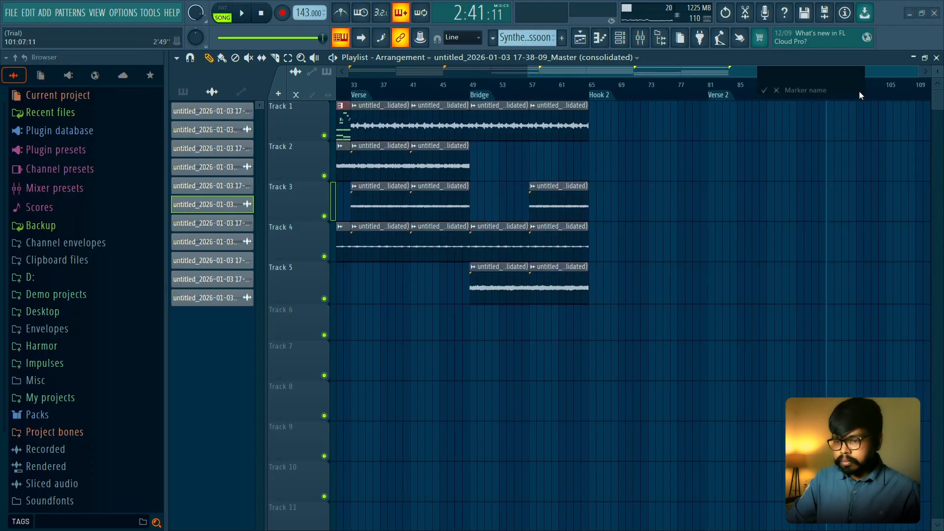
type("Outro")
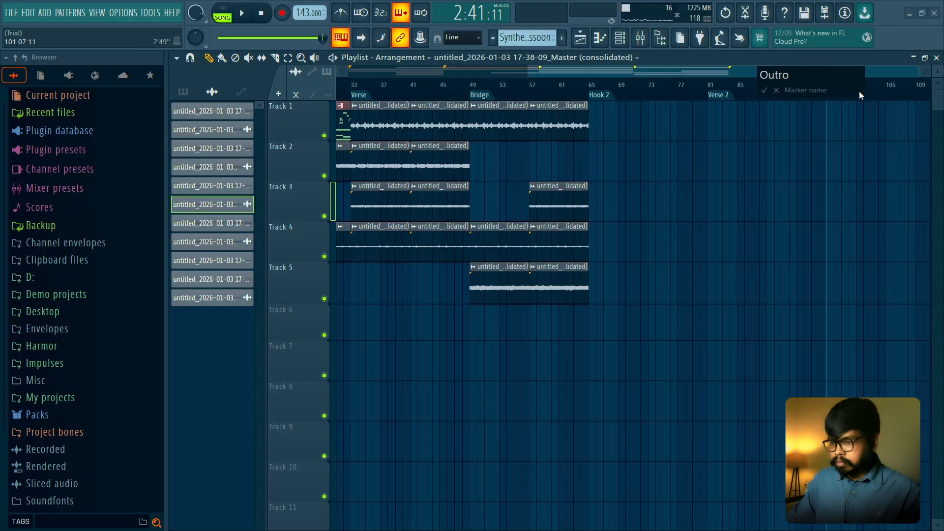
key("Return")
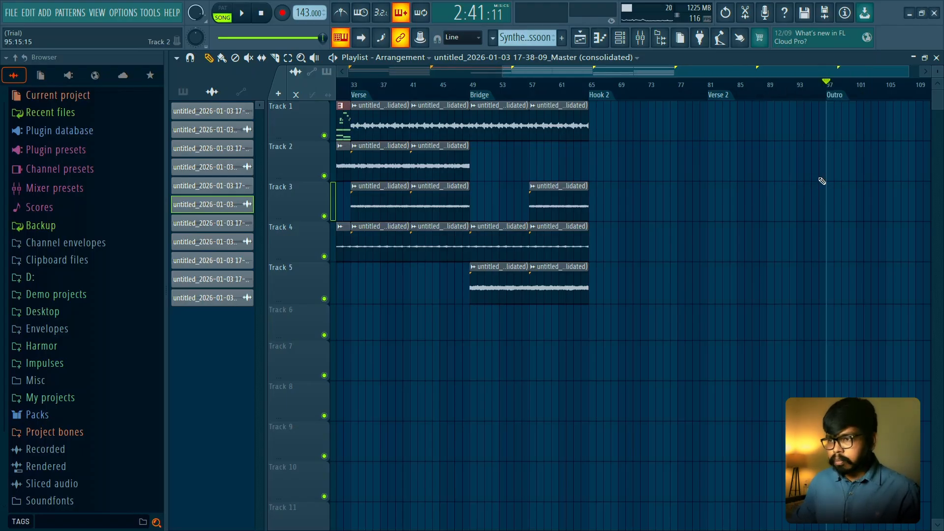
- Play the opening of the arrangement from the Intro and stop playback
scroll(822, 181, "down", 2)
scroll(368, 210, "up", 2)
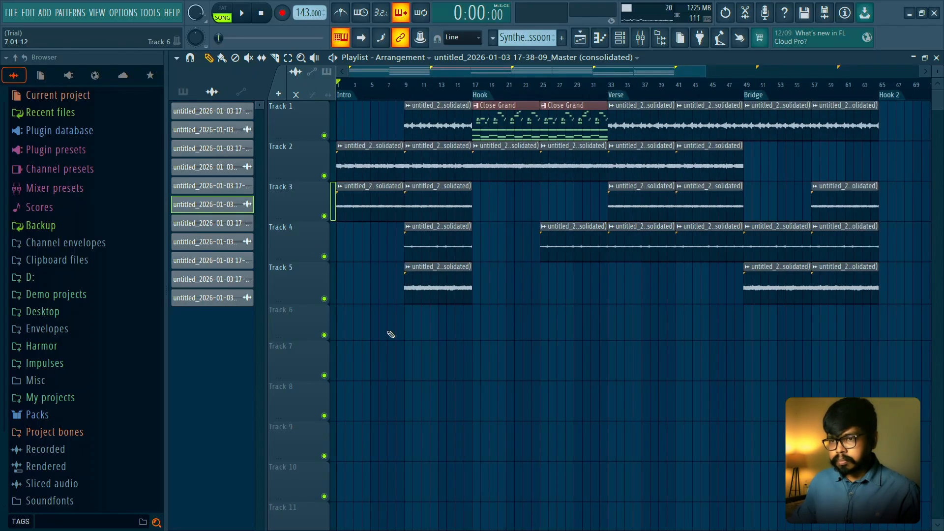
scroll(502, 354, "up", 2)
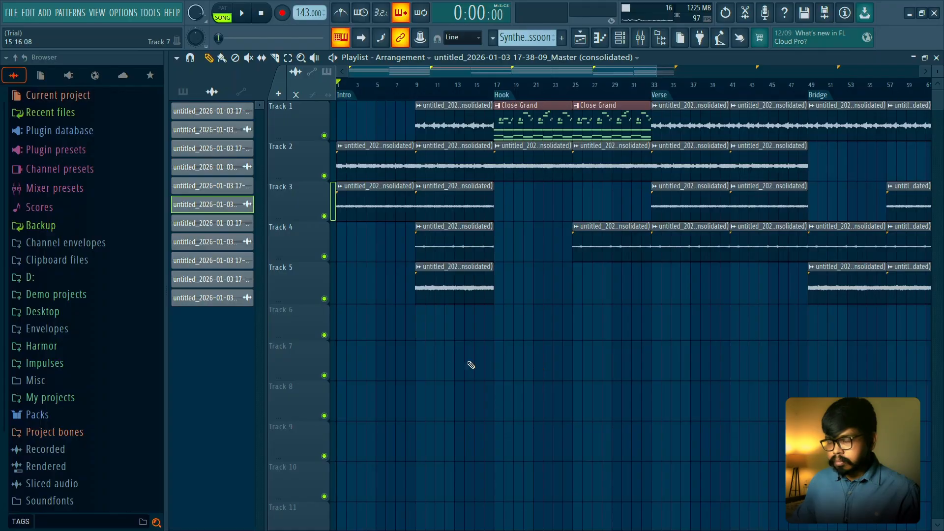
key("space")
scroll(506, 194, "down", 1)
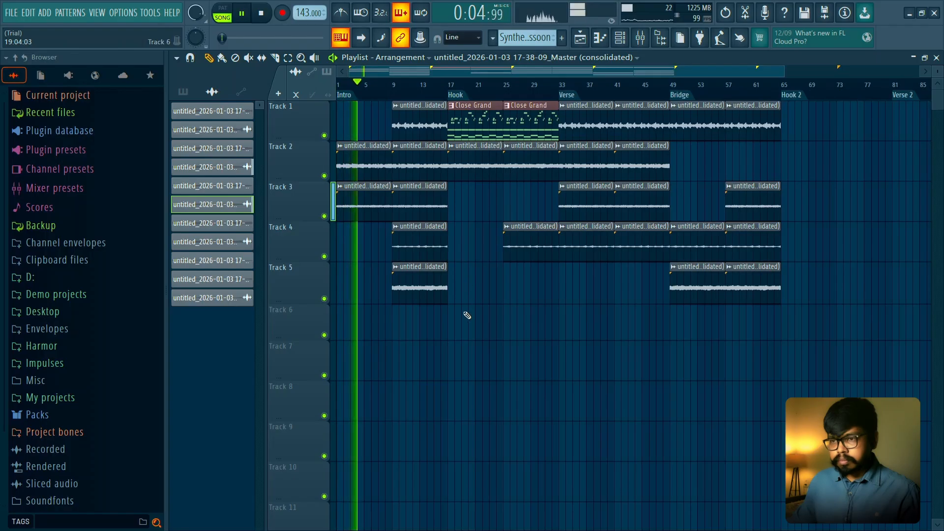
key("space")
- Duplicate all Hook and Verse clips from bars 17 to 49 to bar 65, filling the Hook 2 and Verse 2 sections
left_click_drag(457, 366, 641, 108)
scroll(484, 154, "down", 2)
left_click_drag(439, 126, 693, 126)
left_click(626, 330)
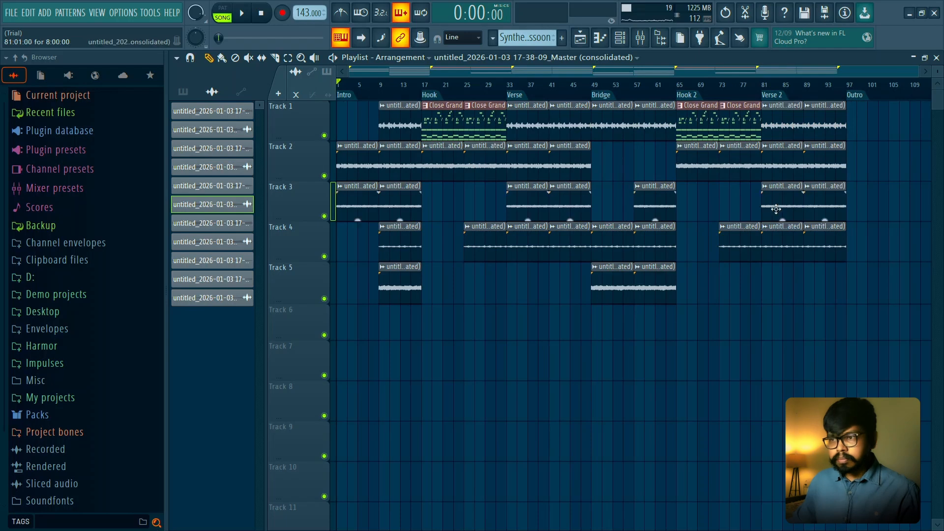
- Duplicate the Hook clips on Tracks 1, 2 and 4 to the Outro at bar 97
left_click_drag(448, 276, 496, 98)
left_click_drag(443, 121, 865, 118)
left_click(890, 199, "ctrl")
scroll(858, 221, "up", 3)
left_click_drag(858, 221, 635, 231)
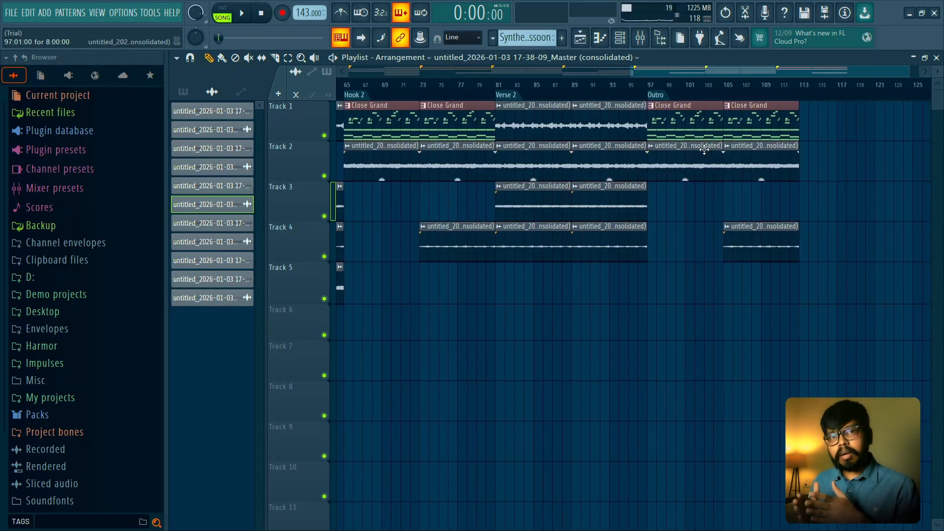
- Render the Master mixer track of the full arrangement to an audio clip on Track 6
scroll(696, 150, "down", 3)
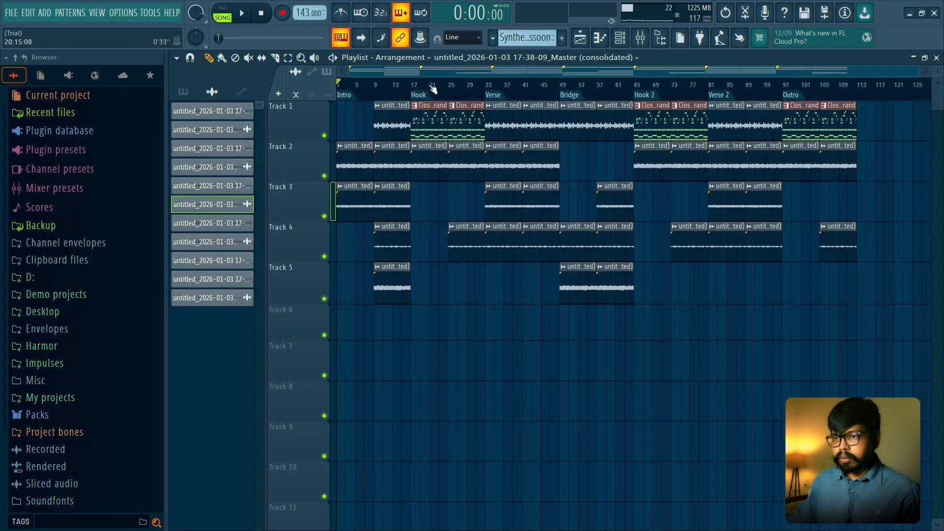
left_click(640, 38)
left_click(317, 95)
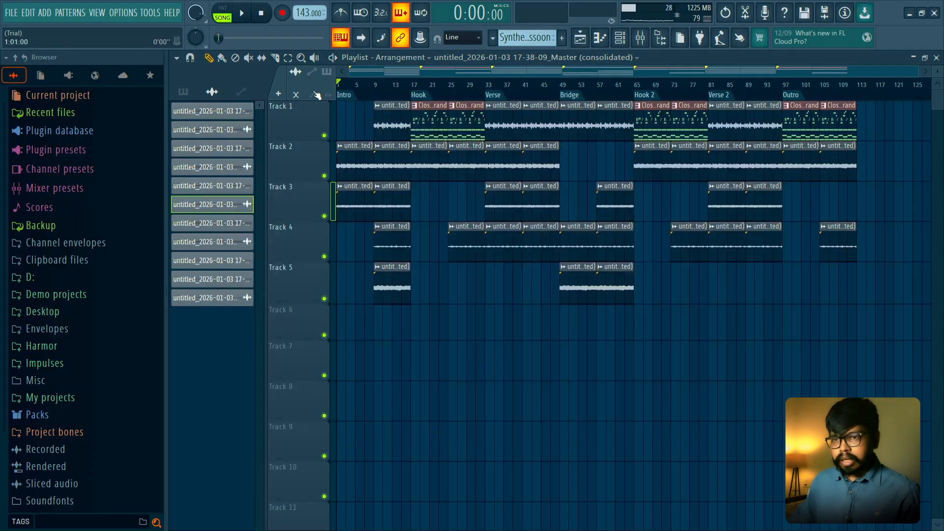
scroll(430, 309, "up", 3)
scroll(477, 313, "down", 3)
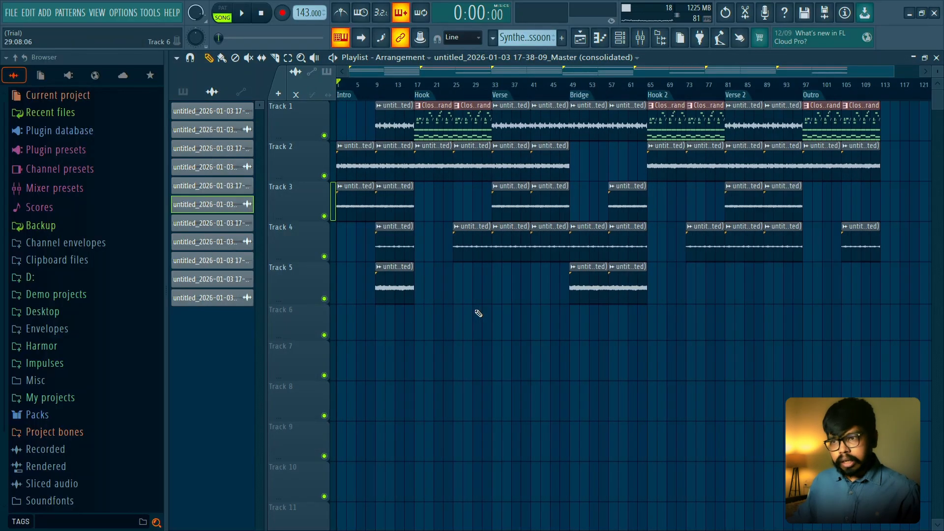
left_click(646, 42)
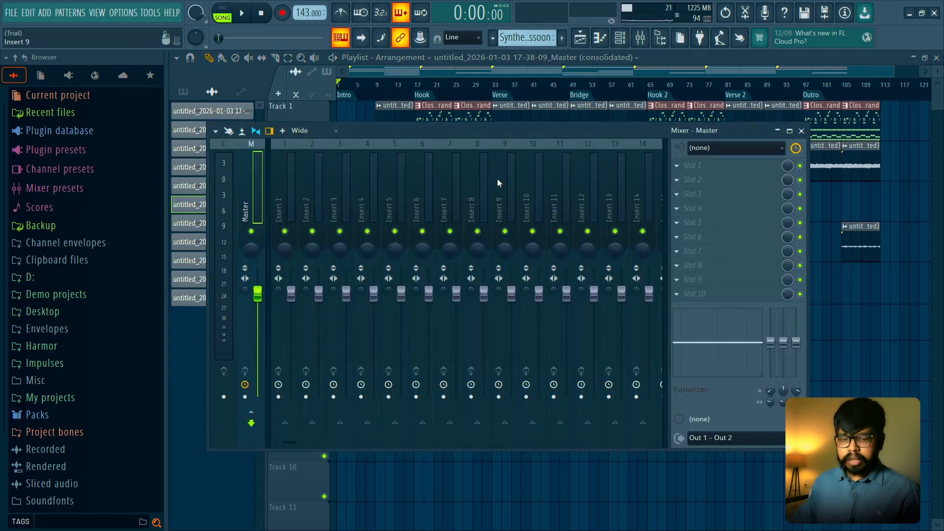
key("ctrl+alt+r")
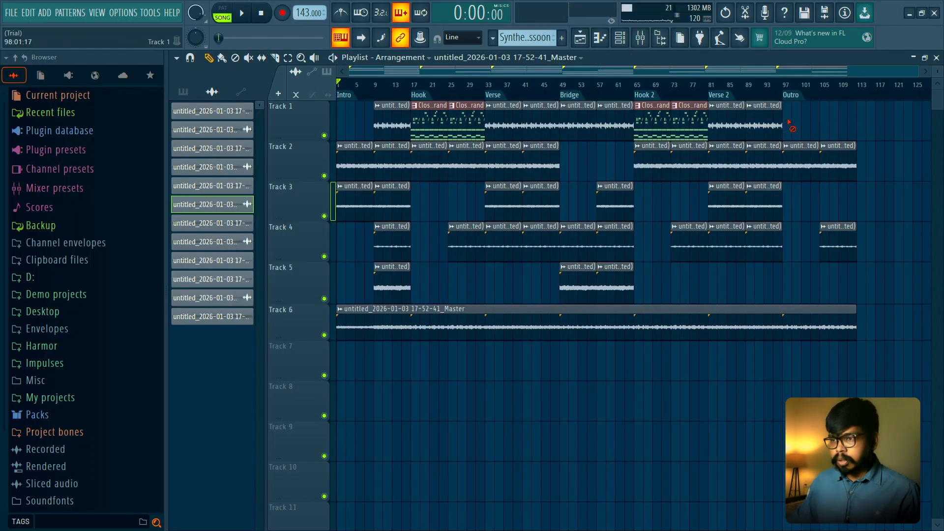
- Mute all clips on Tracks 1 to 5, leaving only the rendered master clip active
left_click(836, 127)
mouse_move(836, 127)
left_mouse_down()
mouse_move(500, 130)
mouse_move(344, 163)
mouse_move(560, 162)
mouse_move(878, 186)
mouse_move(453, 208)
mouse_move(362, 236)
mouse_move(858, 230)
left_mouse_up()
left_click_drag(749, 284, 388, 288)
- Set the Track 6 master clip's time stretching mode to Stretch with a pitch shift of +300 cents and preview it
double_click(462, 325)
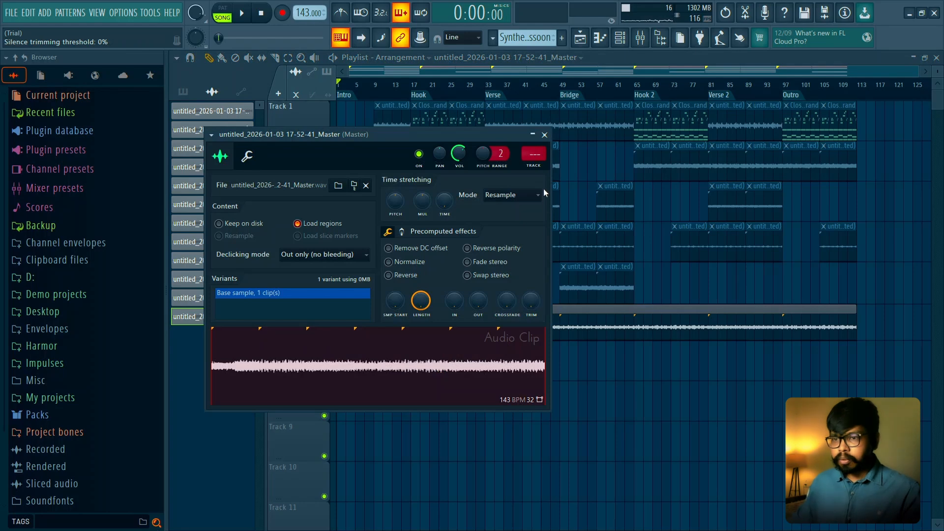
key("space")
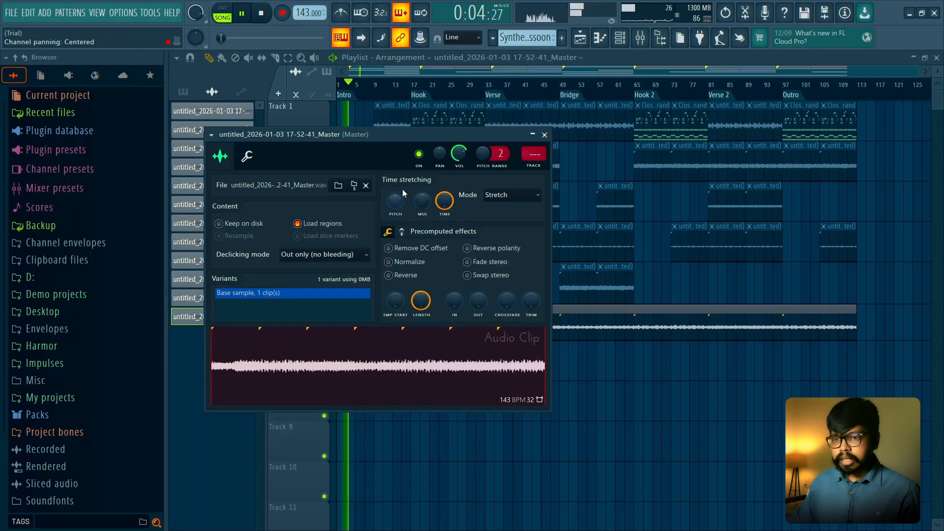
left_click_drag(396, 205, 397, 195)
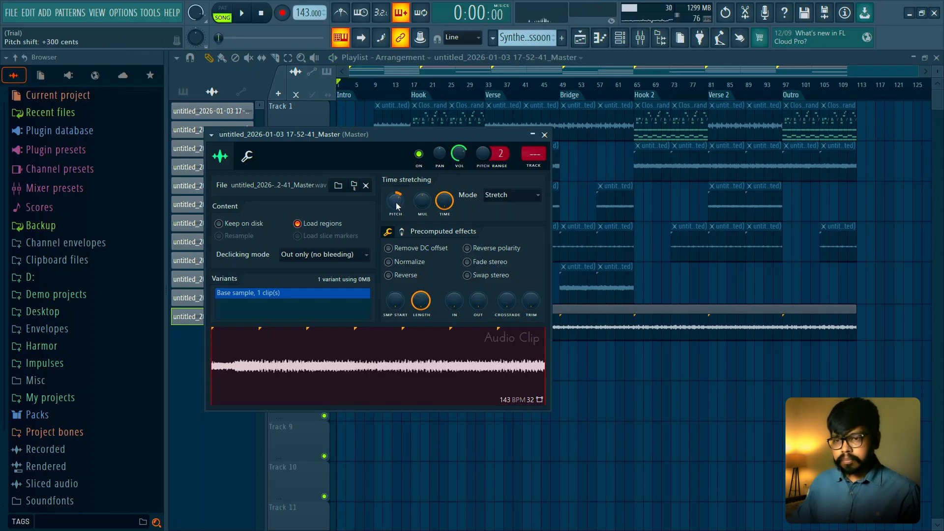
key("space")
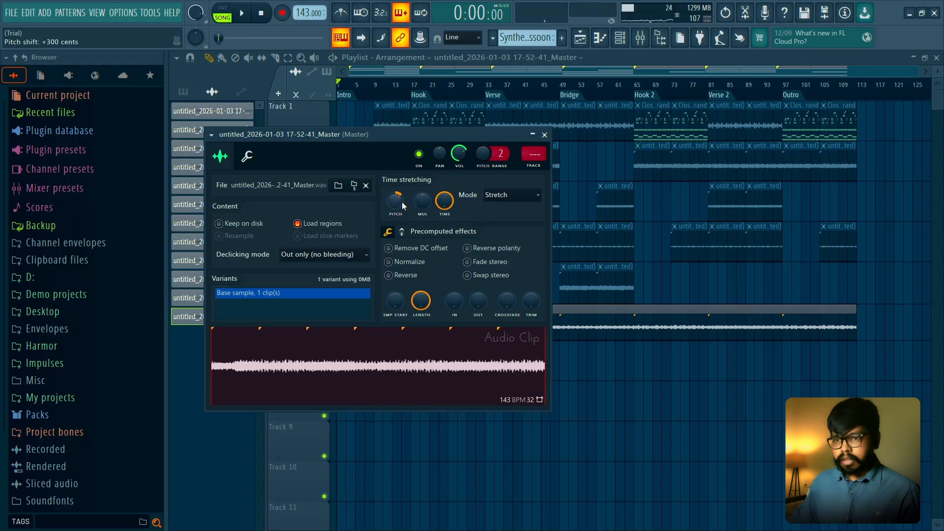
left_click_drag(444, 138, 465, 140)
key("space")
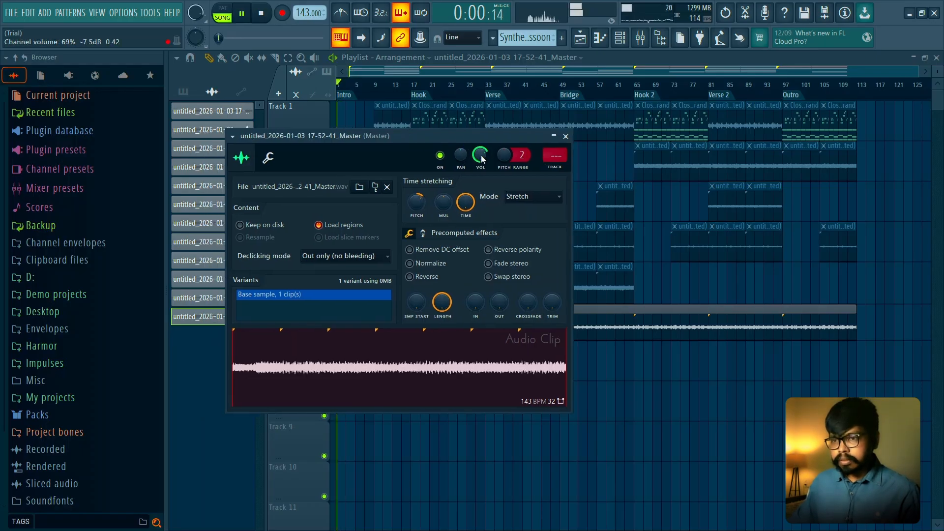
key("space")
left_click(565, 137)
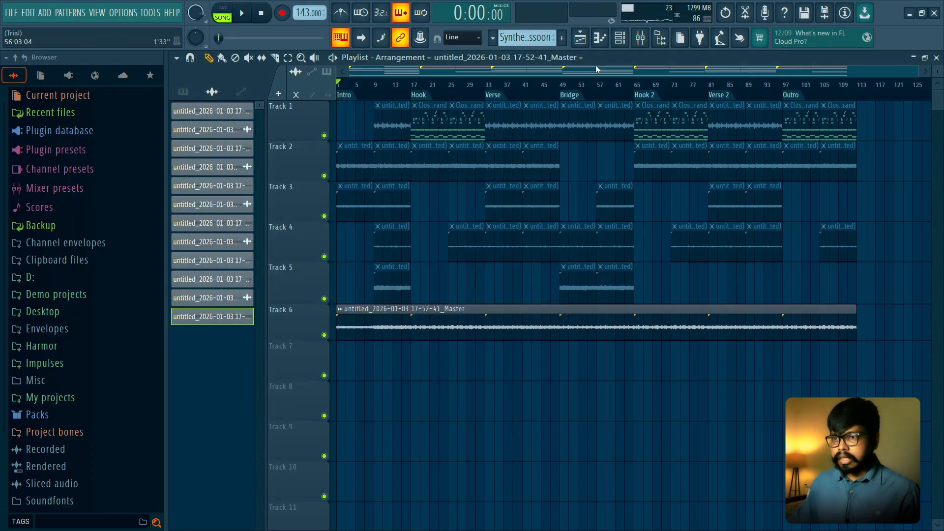
- In the piano roll, check the typing keyboard's root note options and set the snap-to-scale root note to C
left_click(605, 45)
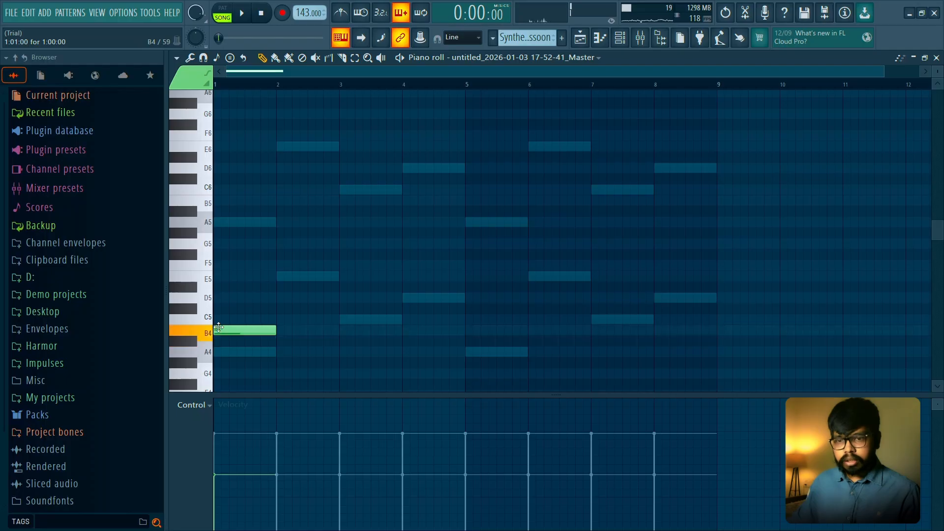
right_click(219, 327)
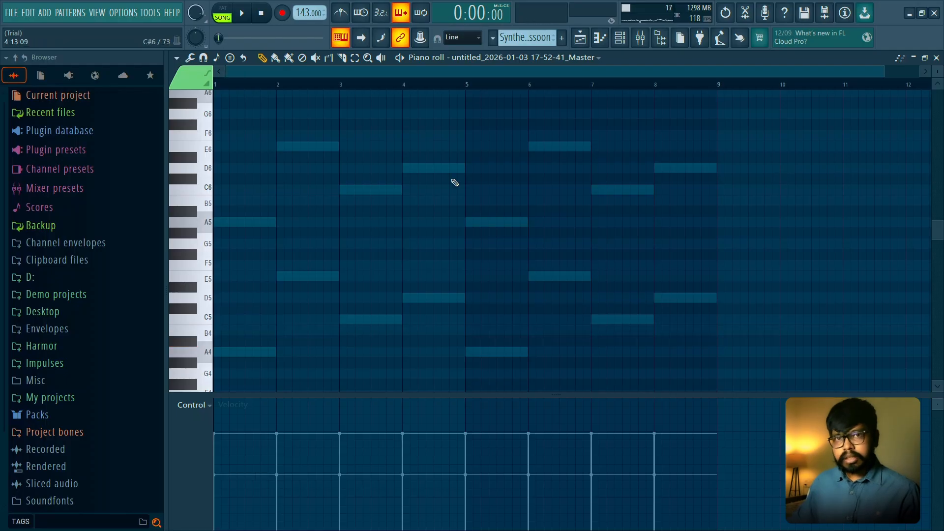
right_click(346, 45)
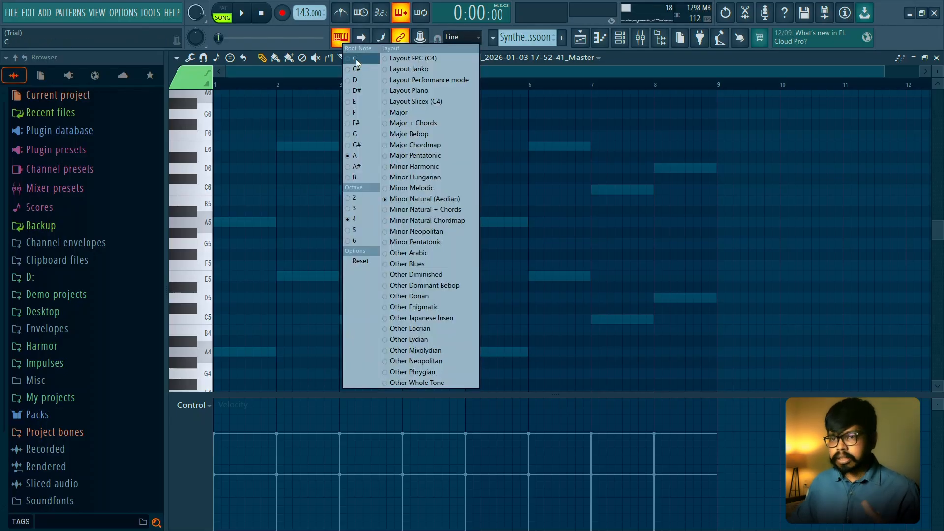
left_click(320, 81)
left_click(218, 57)
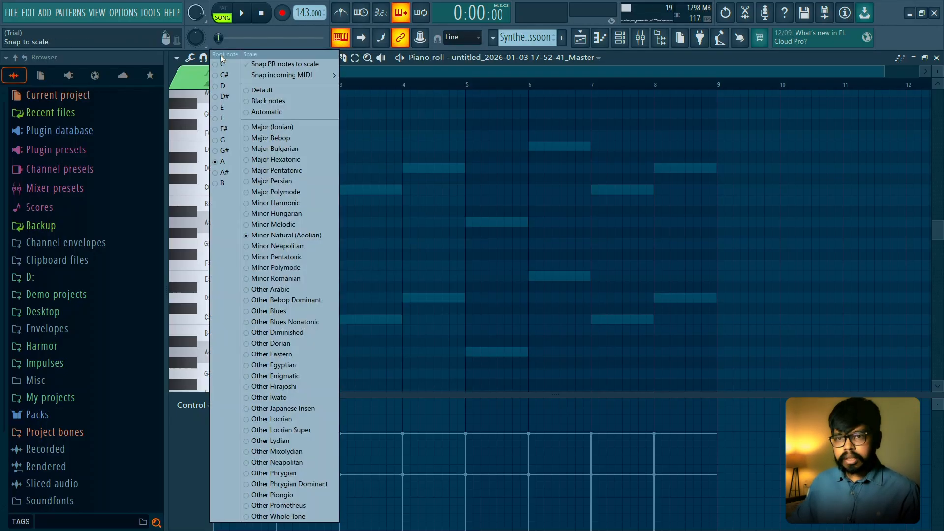
left_click(227, 66)
left_click(936, 58)
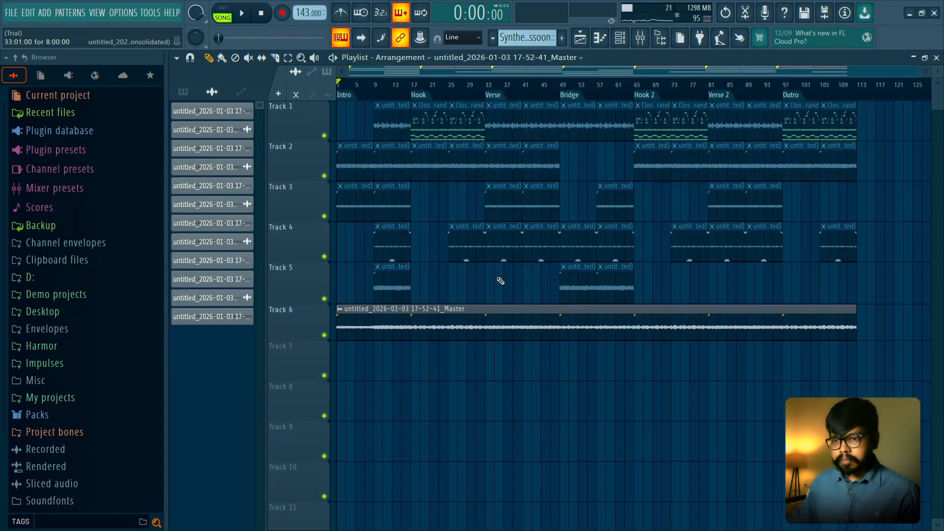
- Check the Track 6 master clip's settings and listen to it through the Intro, Hook and start of the Verse
double_click(385, 330)
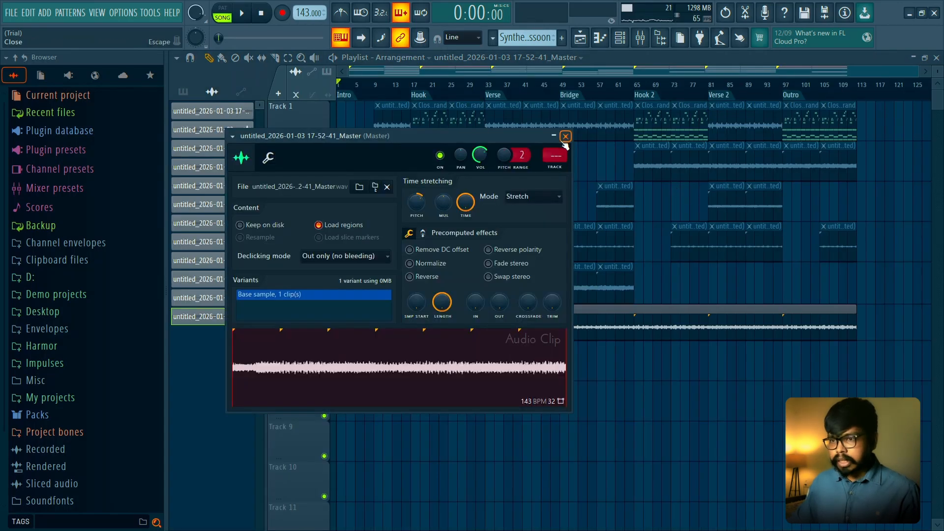
left_click(565, 137)
key("space")
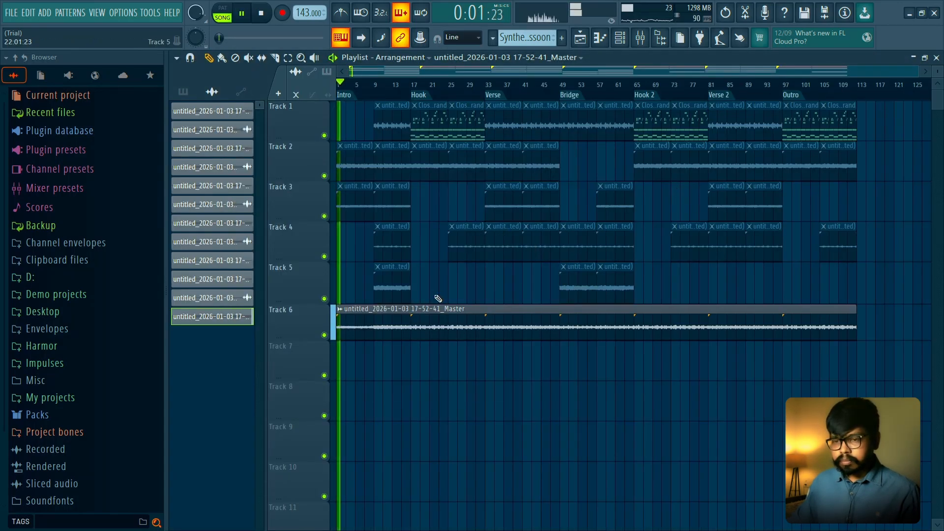
double_click(437, 319)
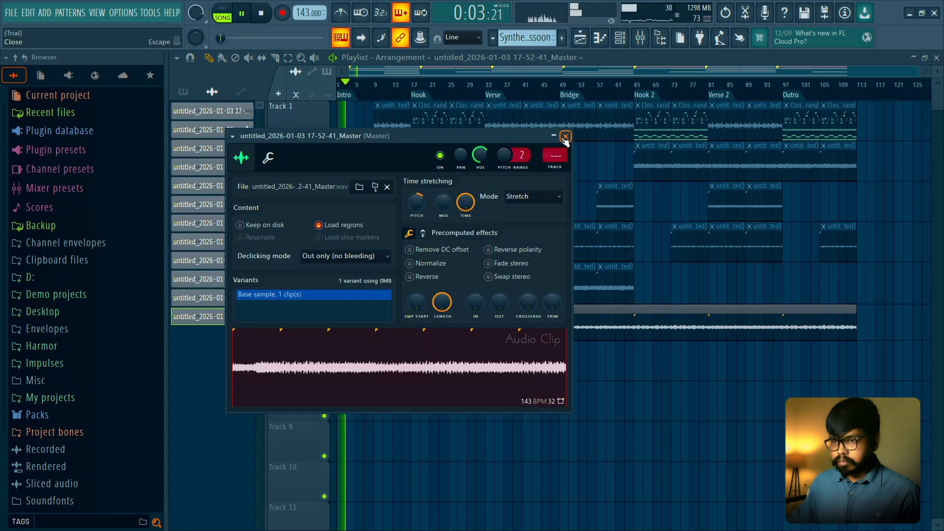
left_click(565, 137)
double_click(449, 325)
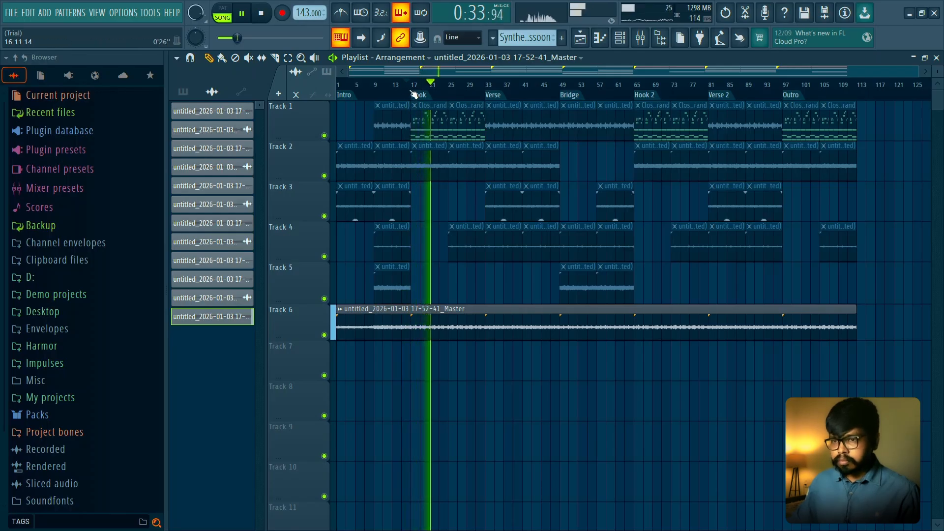
left_click(485, 86)
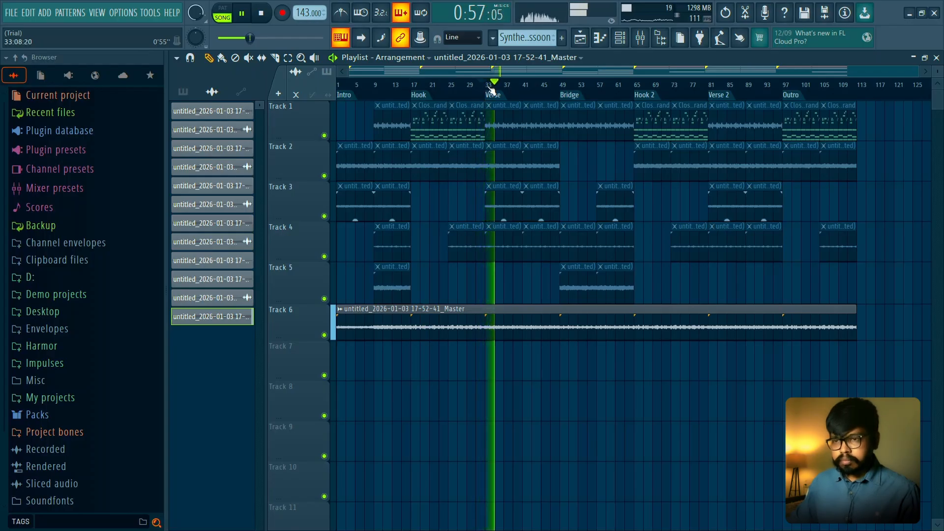
key("space")
- Select the Hook section on the timeline from bar 17 to bar 33
left_click(408, 86)
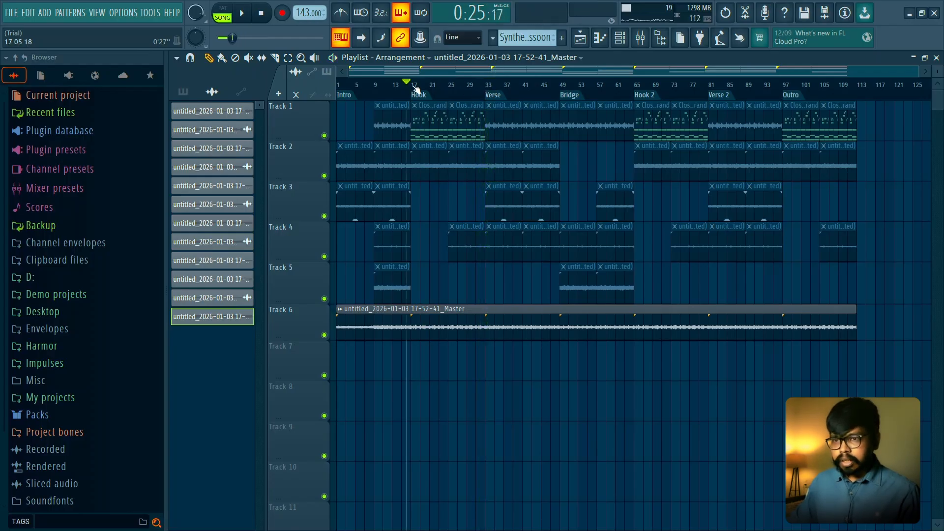
left_click(413, 87)
left_click_drag(413, 87, 485, 92)
left_click(436, 292, "ctrl")
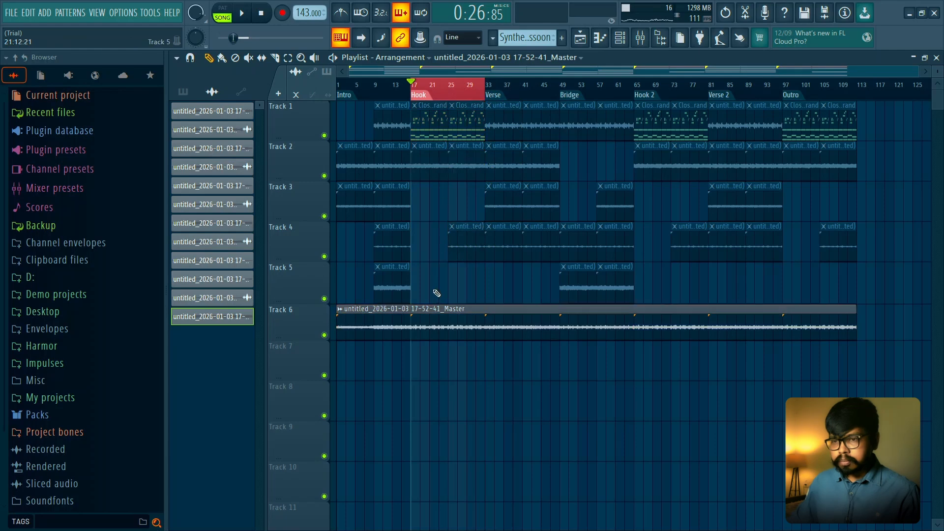
scroll(436, 293, "up", 3)
- Show the Unsorted channels in the channel rack and add a new empty pattern at bar 17 on Track 7
left_click(620, 37)
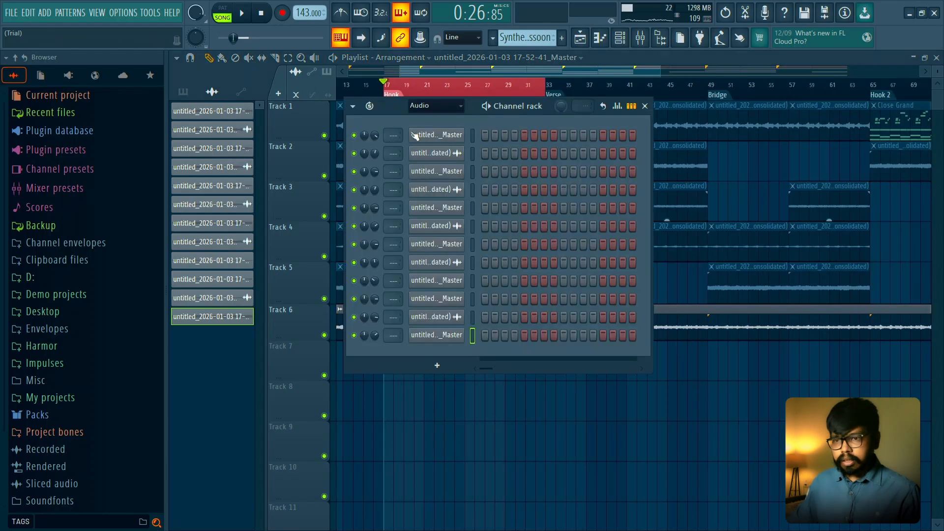
left_click(435, 106)
left_click(431, 145)
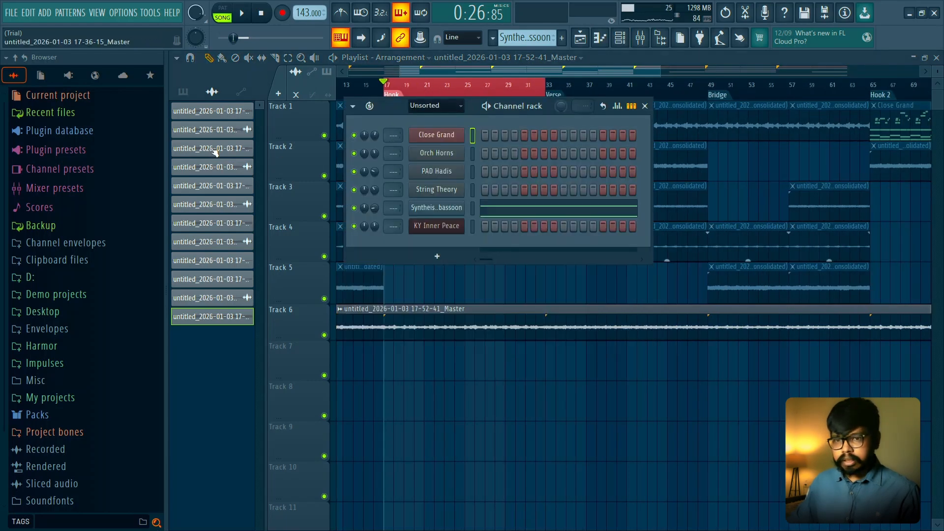
left_click(184, 93)
left_click(210, 93)
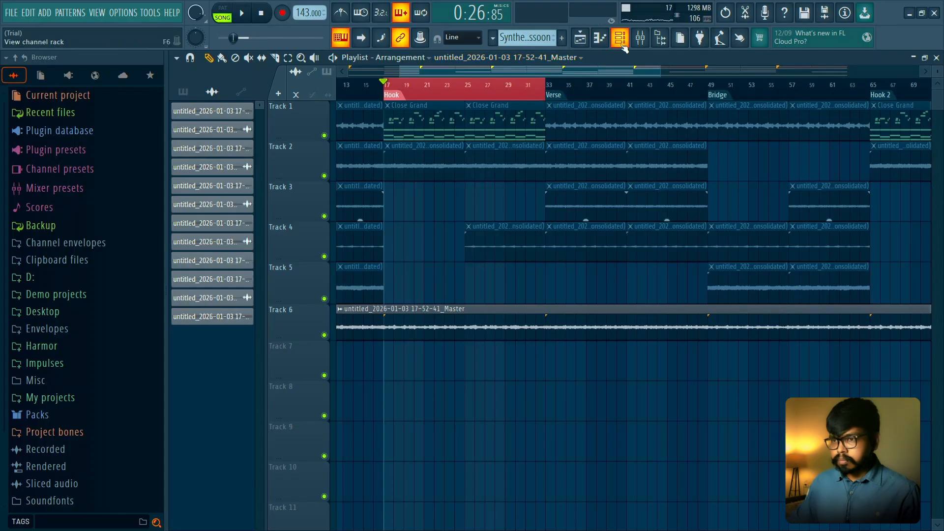
left_click(561, 38)
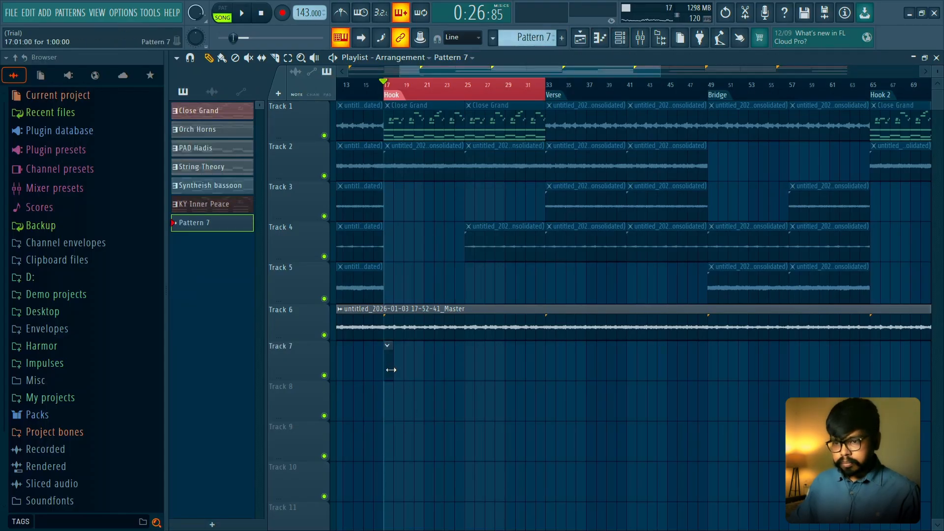
- Extend the Pattern 7 clip on Track 7 from bar 17 to bar 33, covering the Hook
left_click_drag(388, 369, 544, 368)
scroll(479, 404, "up", 2)
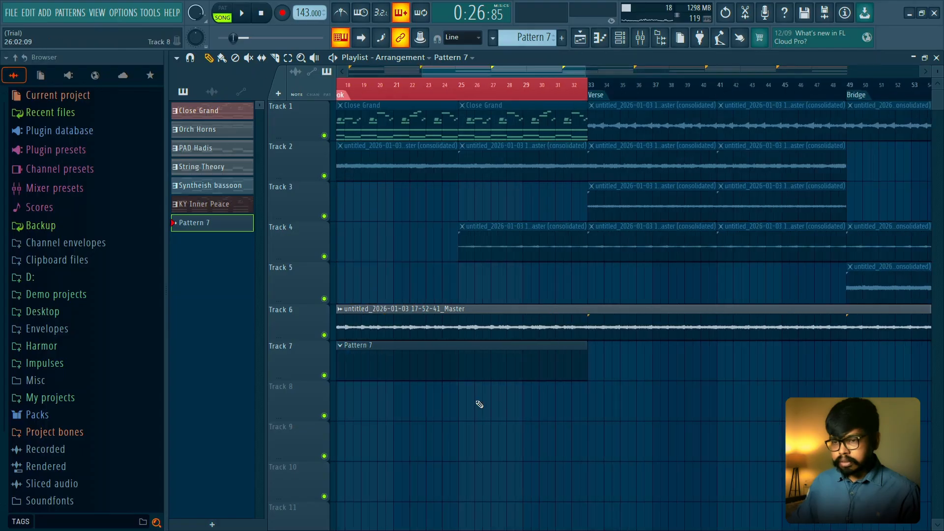
scroll(526, 424, "down", 1)
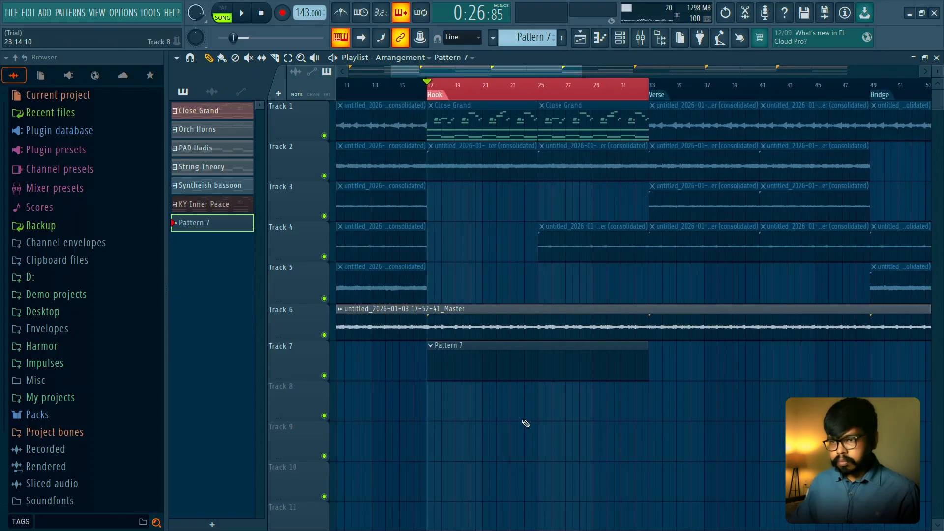
scroll(526, 423, "down", 3)
- Move the Pattern 7 clip to the start of the song and back to bar 17, and reselect the Hook section
left_click_drag(504, 359, 345, 340)
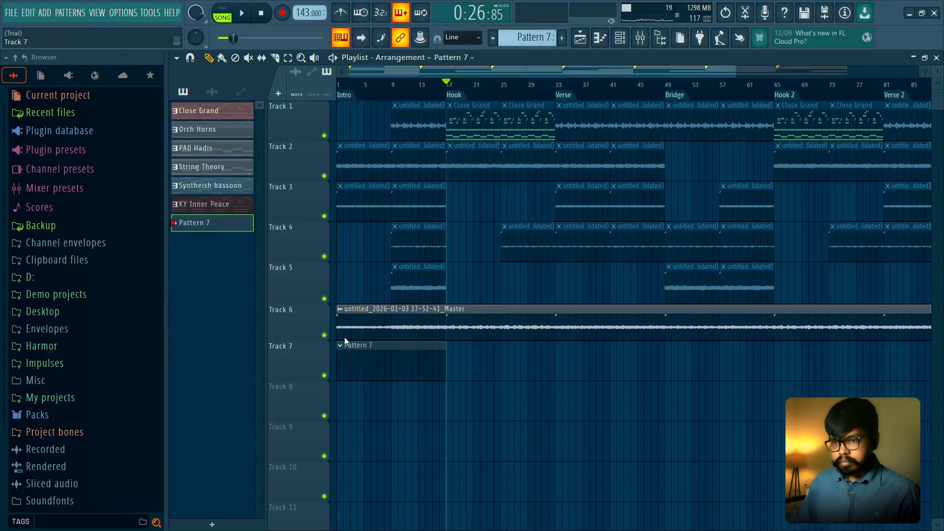
scroll(392, 281, "up", 3)
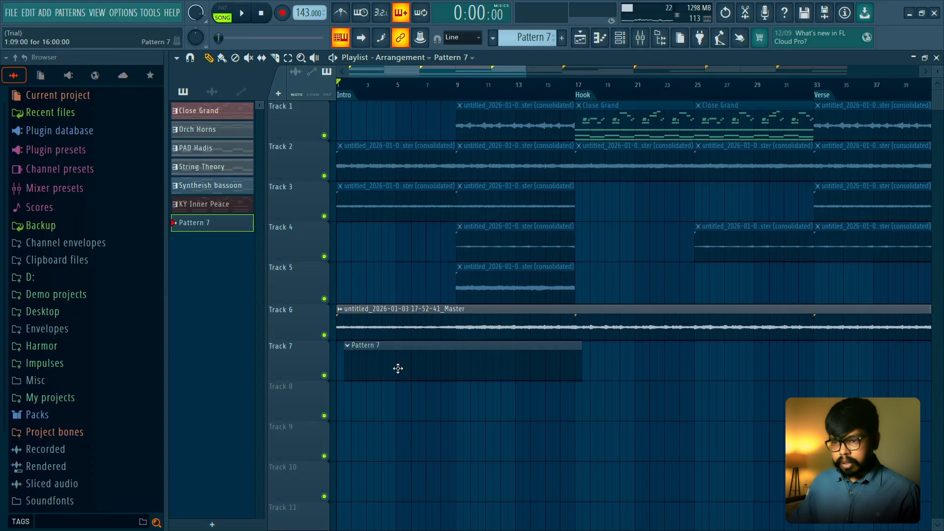
left_click_drag(396, 369, 627, 357)
left_click_drag(580, 91, 814, 94)
scroll(570, 261, "down", 1)
right_click(556, 259)
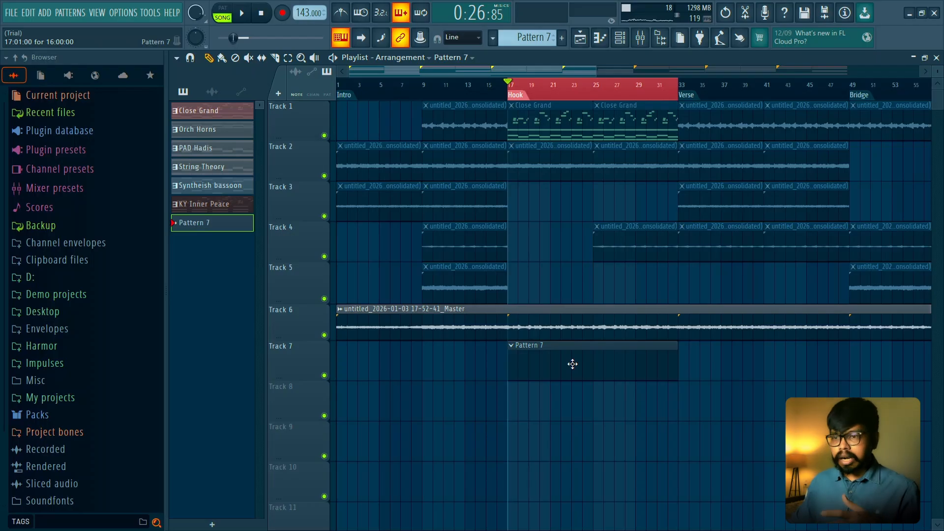
scroll(572, 364, "up", 1)
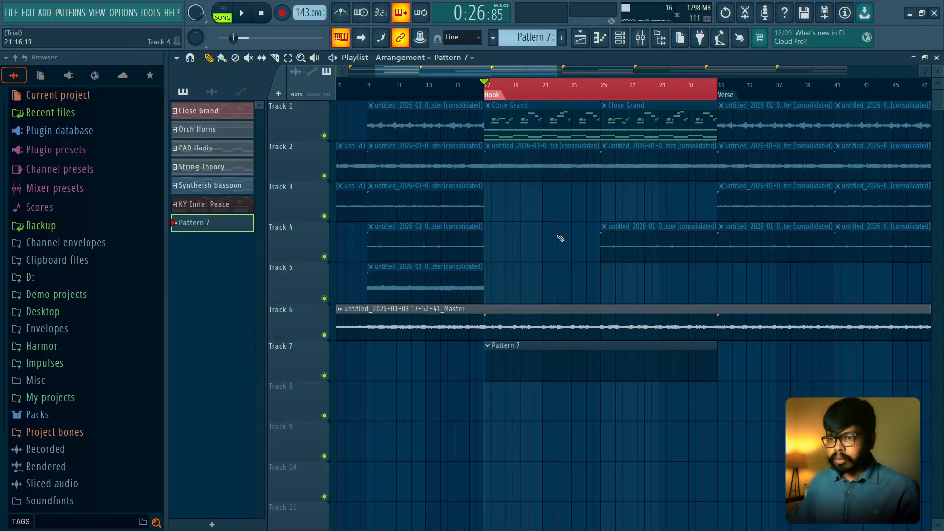
right_click(487, 352)
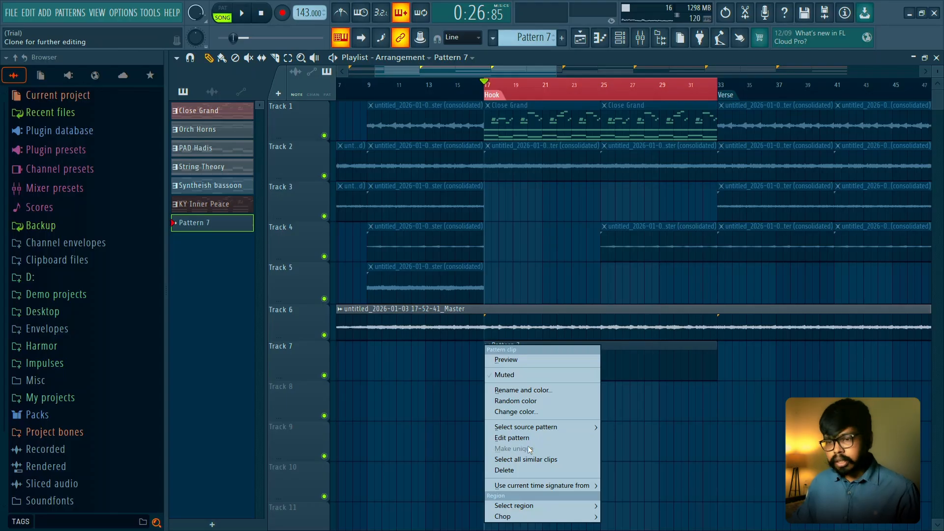
left_click(548, 241)
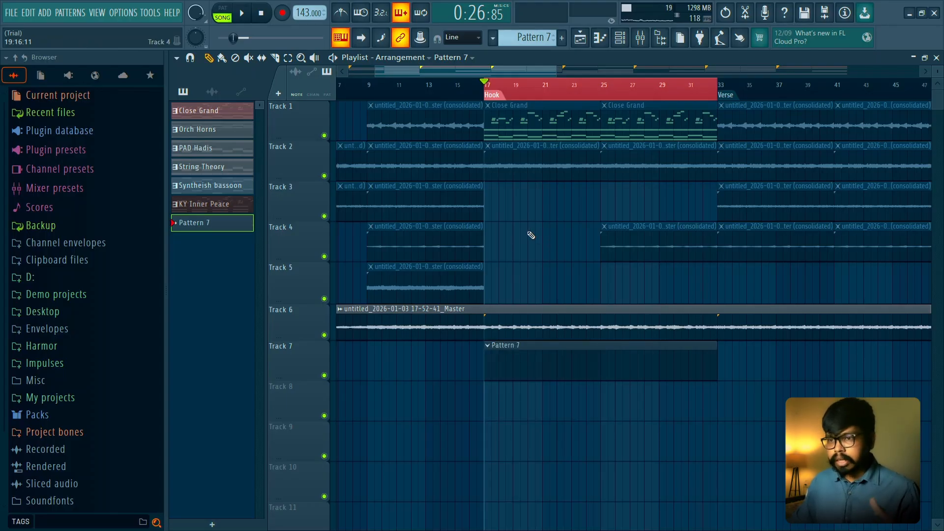
- Show the channel rack and look through the FLPS folder of the X-RAY drill drum kit
left_click(620, 38)
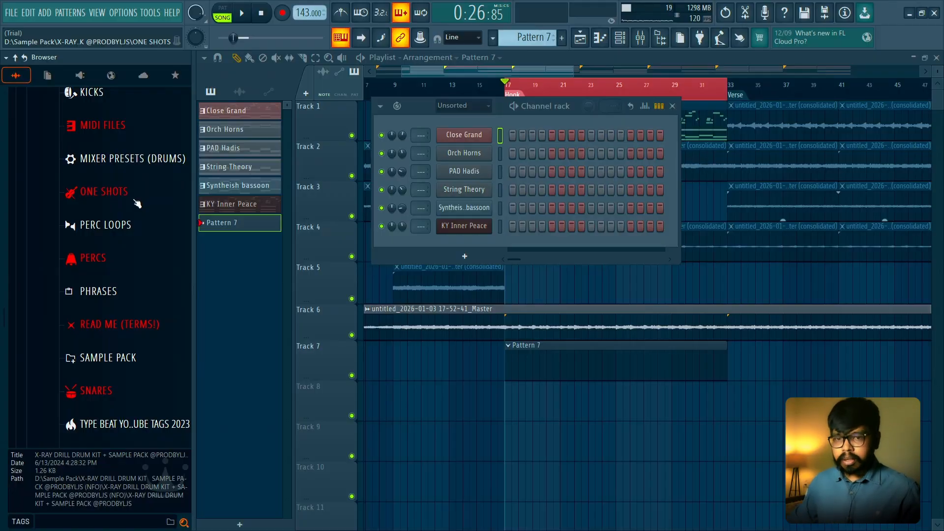
scroll(140, 200, "up", 3)
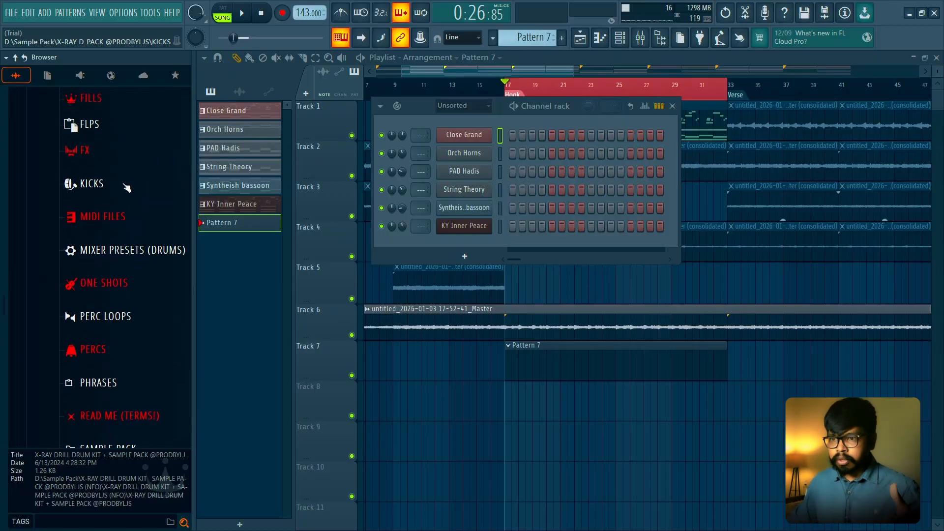
left_click(118, 124)
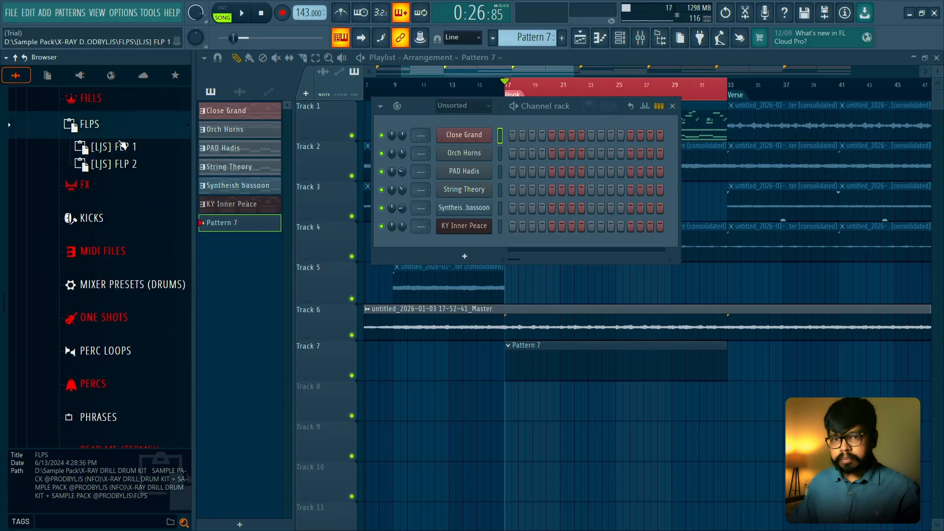
left_click(129, 135)
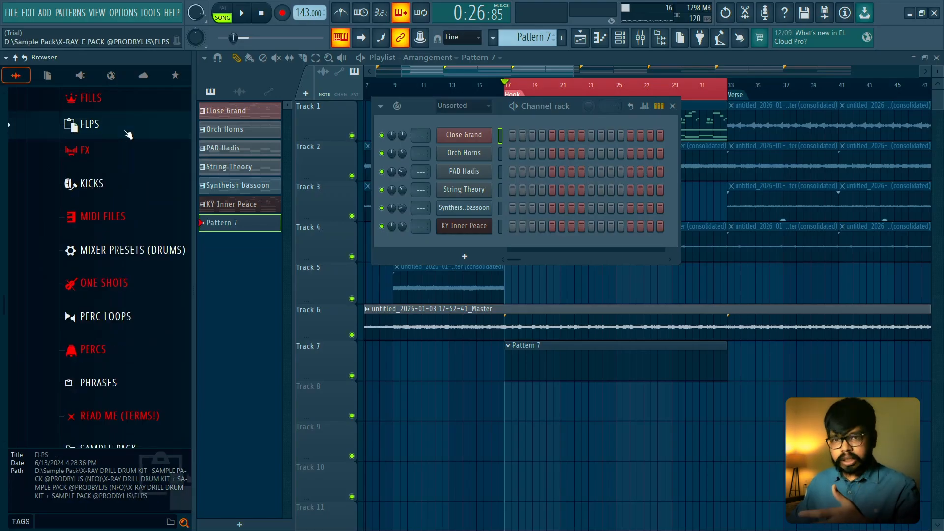
left_click(126, 135)
left_click(127, 152)
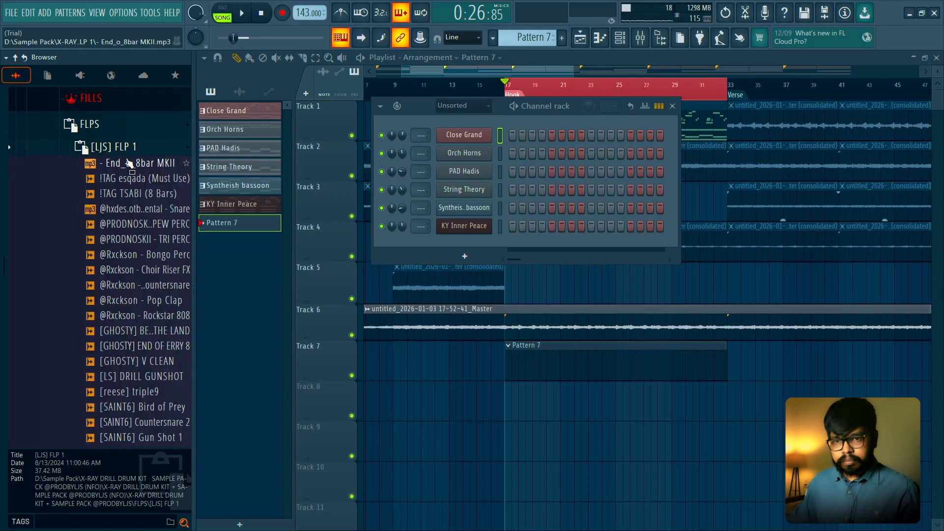
left_click(120, 125)
left_click(120, 124)
scroll(119, 167, "up", 3)
scroll(122, 173, "up", 3)
- Audition the drum kit's Heavy countersnares and add [LJS] SCAR CS as a new channel below KY Inner Peace
left_click(123, 182)
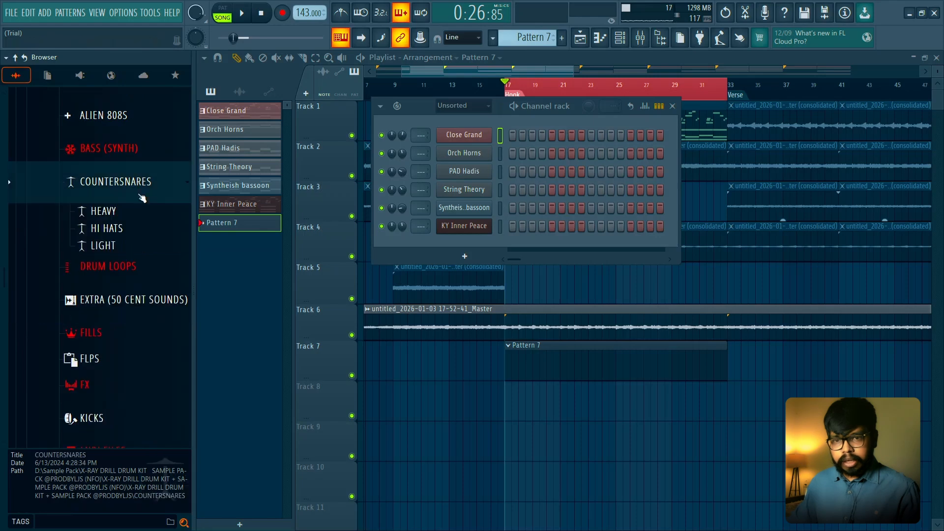
left_click(147, 219)
left_click(147, 247)
left_click(147, 263)
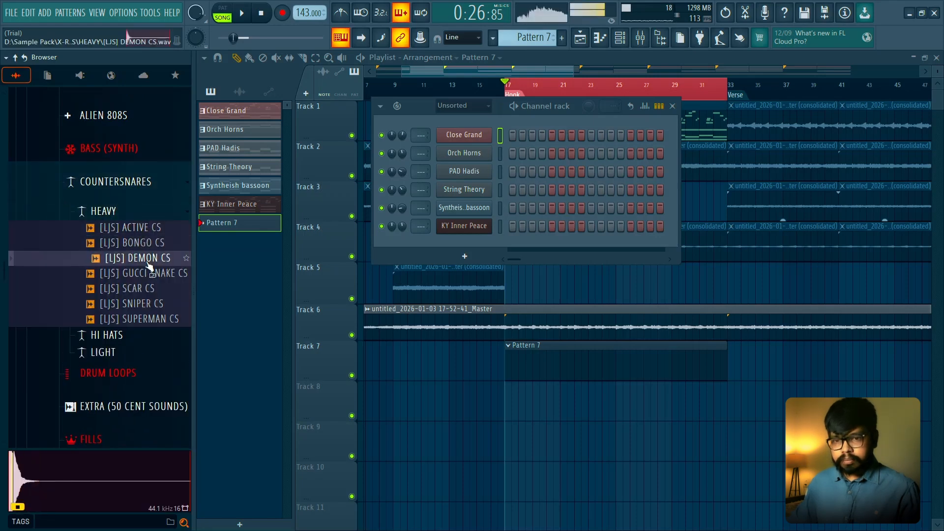
left_click(148, 278)
left_click(147, 288)
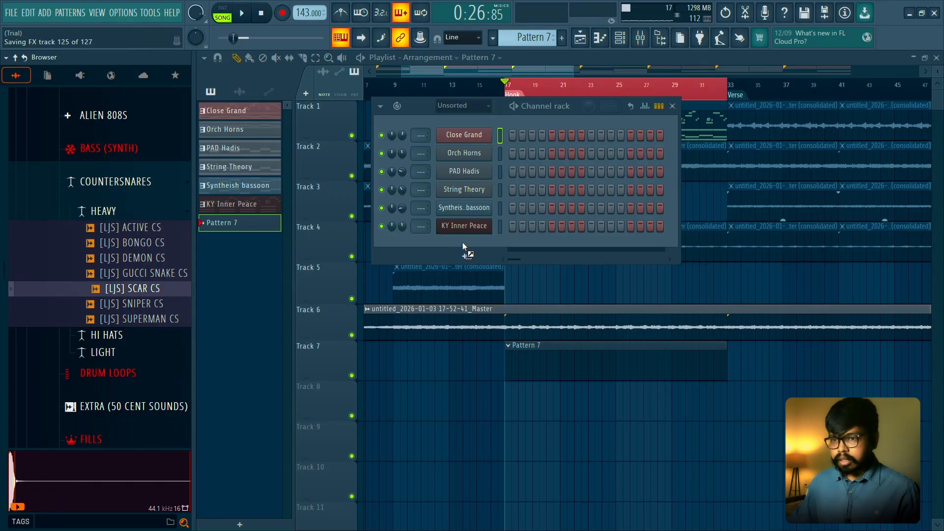
left_click_drag(462, 243, 441, 251)
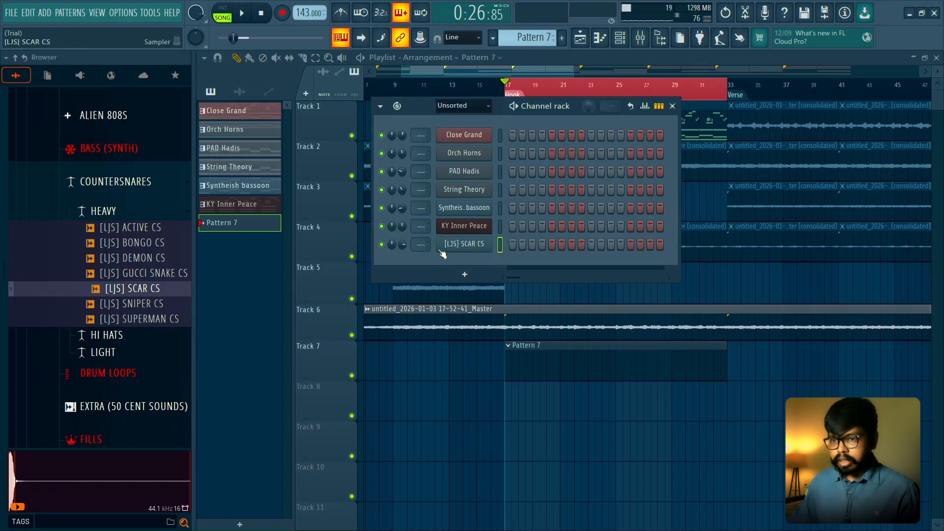
- Open the SCAR CS channel's piano roll and program hits on steps 1, 4, 7, 9, 12 and 15 in the channel rack
right_click(490, 243)
left_click(509, 243)
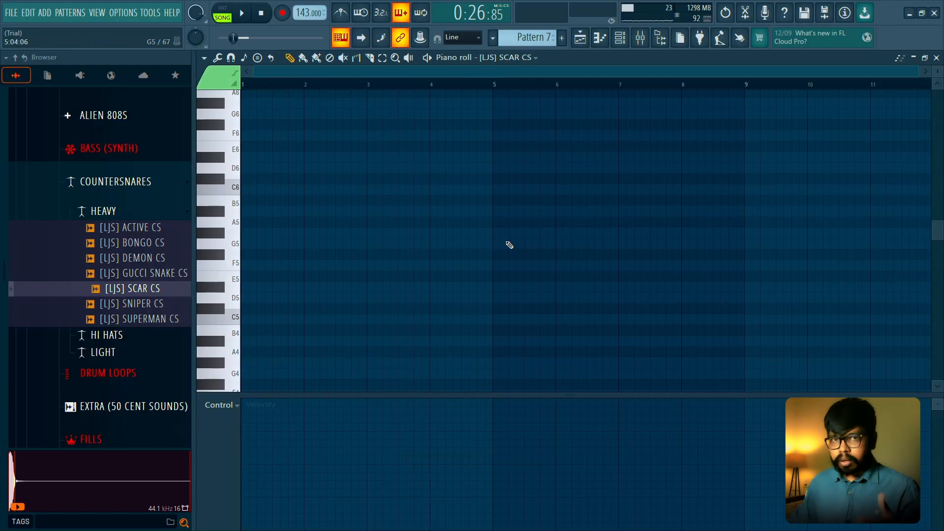
left_click(628, 45)
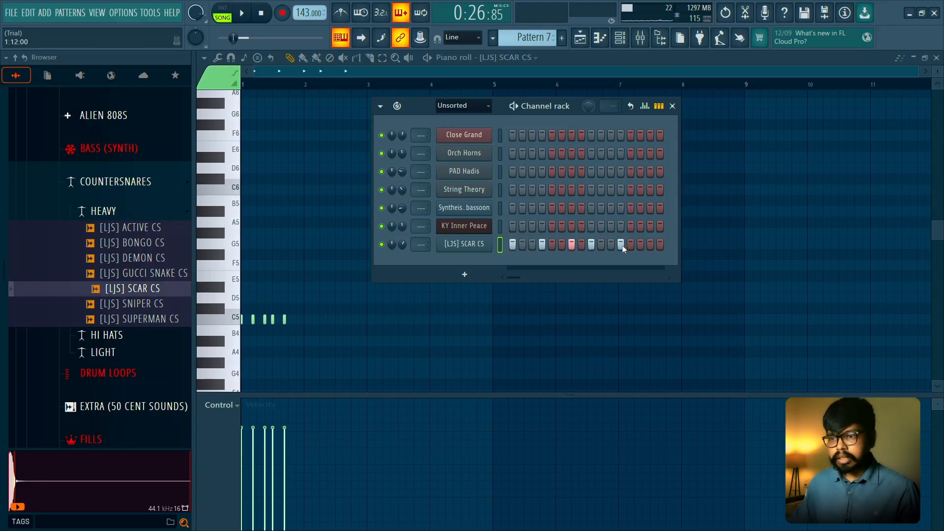
left_click(648, 245)
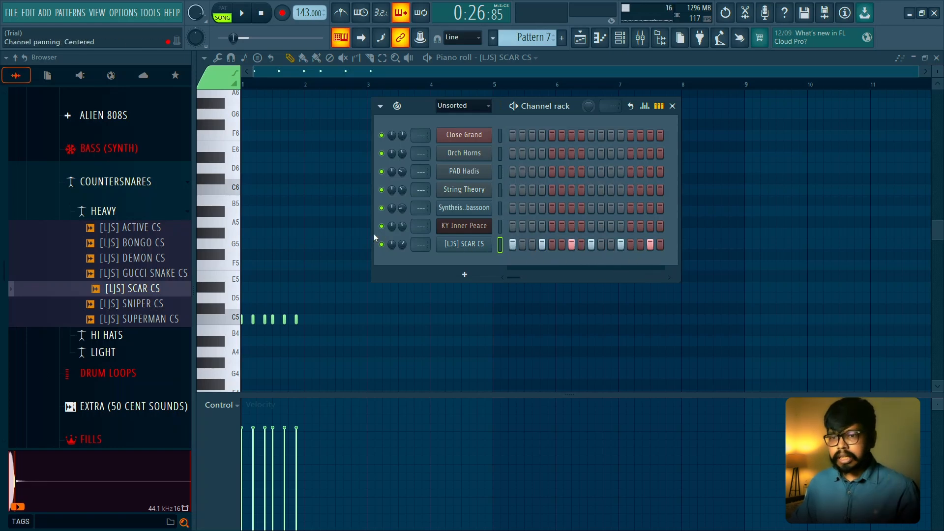
- Hide the channel rack and listen to the one-bar SCAR CS rhythm against the Hook
key("space")
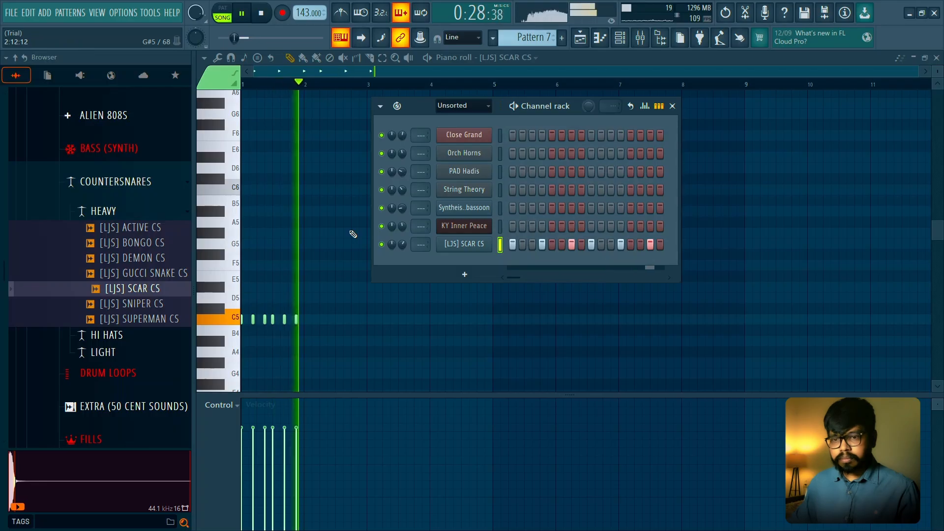
key("space")
key("F6")
scroll(267, 238, "up", 4)
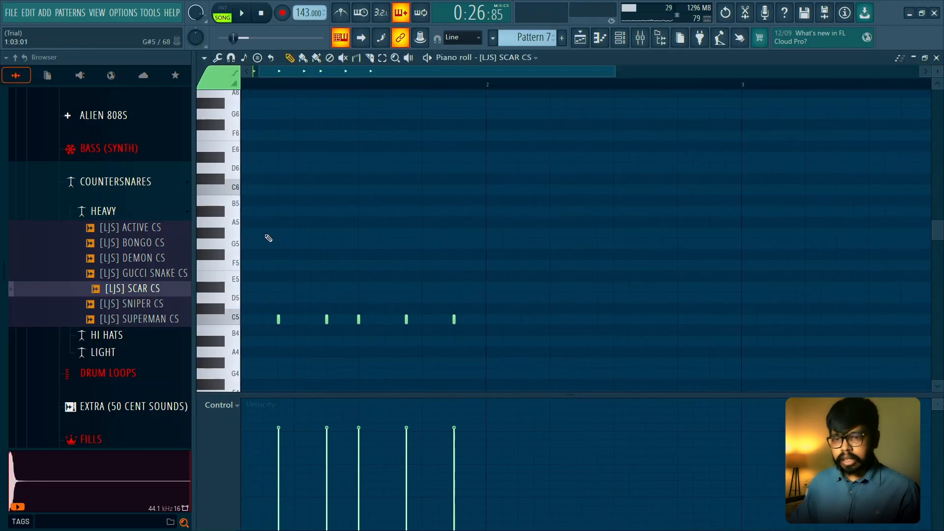
scroll(295, 239, "down", 1)
key("space")
scroll(400, 246, "down", 1)
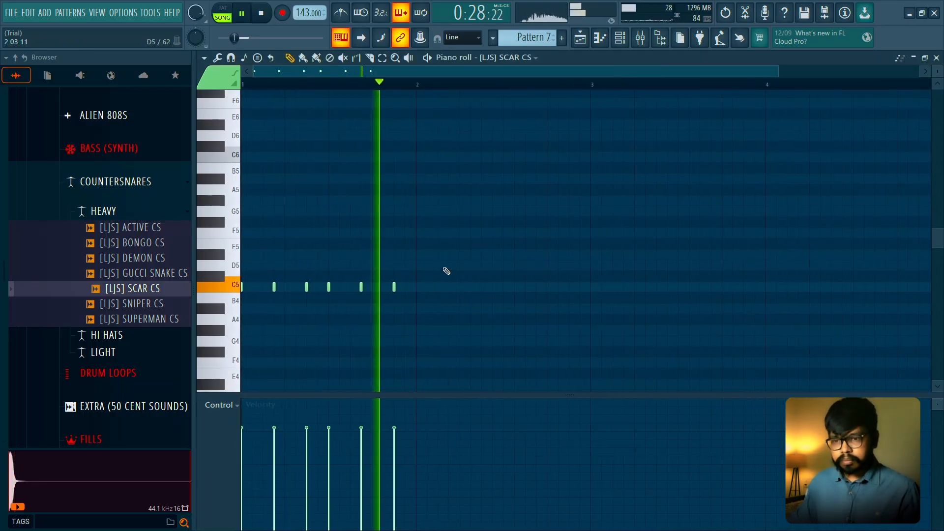
key("space")
- Duplicate the SCAR CS hits of bar 1 into bar 2 and clear the selection
left_click_drag(376, 91, 244, 88)
key("ctrl+b")
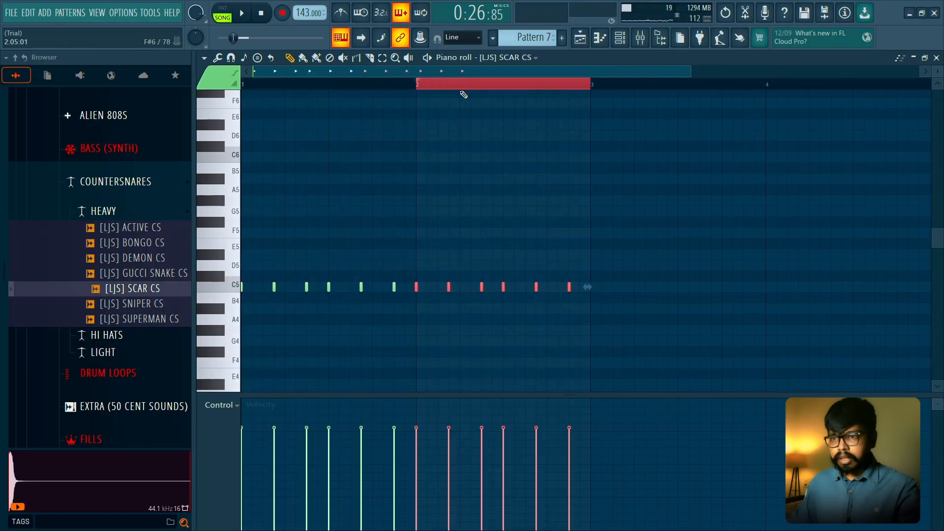
key("ctrl+d")
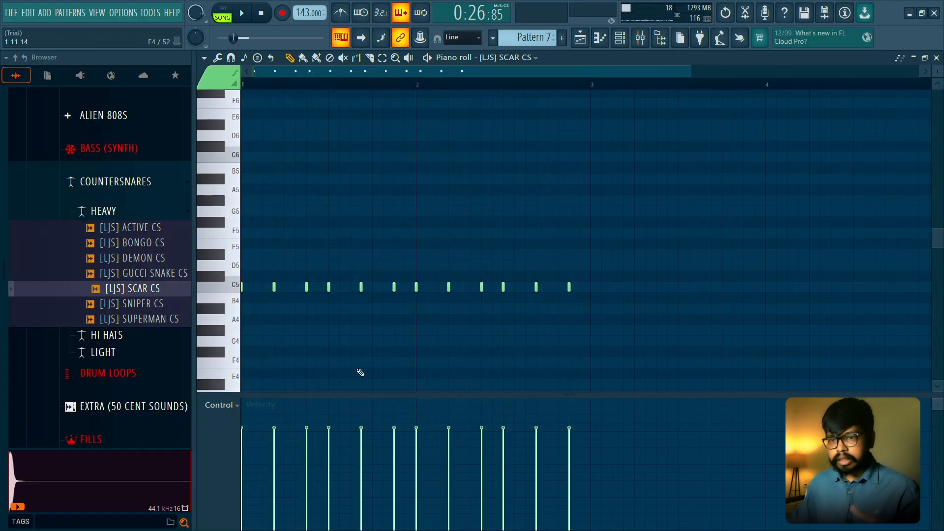
- Delete the last two SCAR CS hits of bar 1, on steps 12 and 15, and play back the rhythm
scroll(358, 364, "down", 1)
scroll(354, 329, "down", 1)
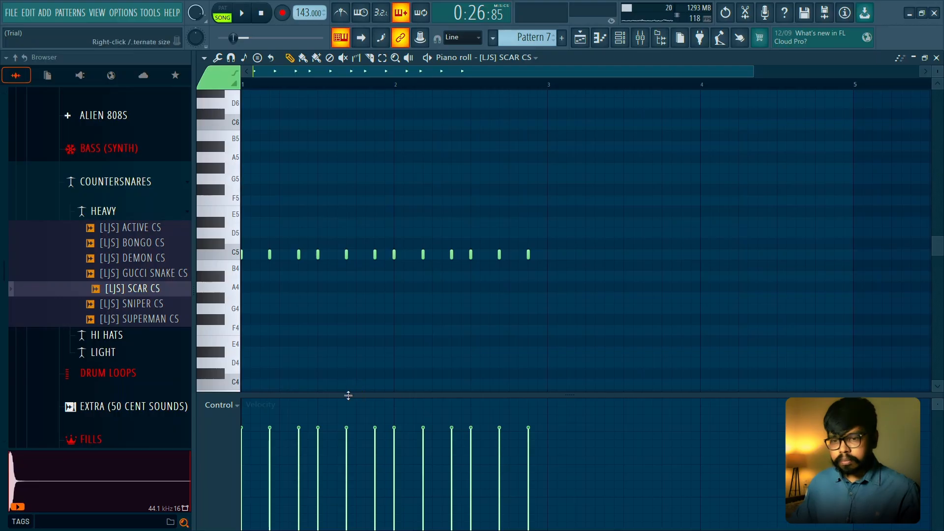
key("space")
key("space")
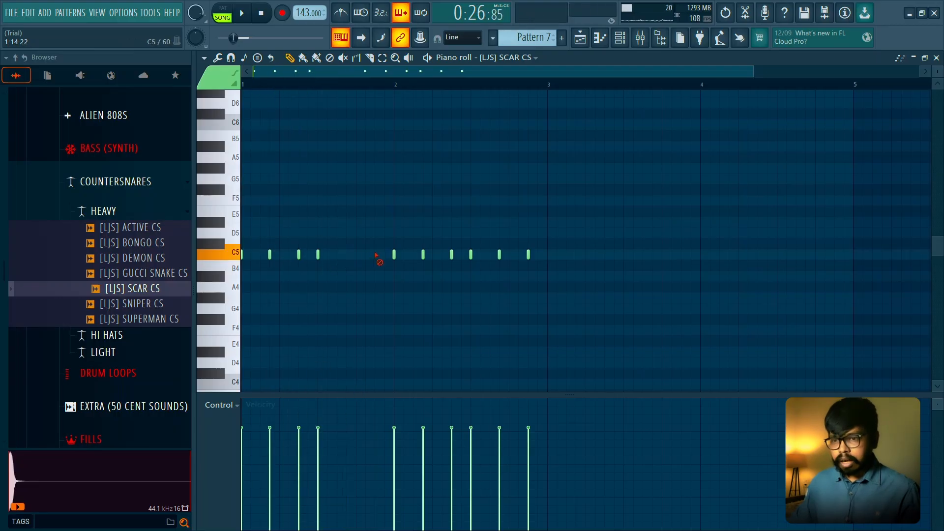
key("space")
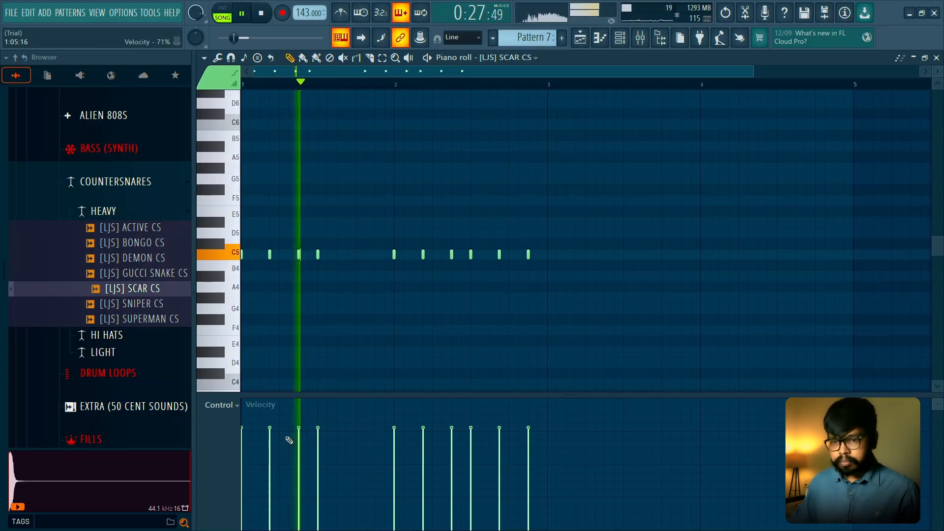
key("space")
- Lower the velocities of the second, third and fourth SCAR CS hits in bar 1, making the second the softest, and listen
left_click(270, 470)
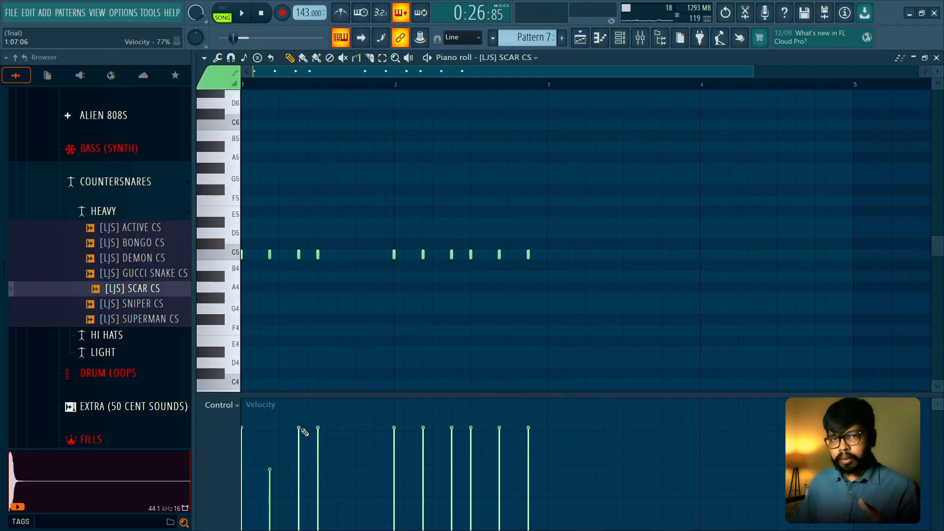
left_click(317, 444)
key("space")
left_click(298, 446)
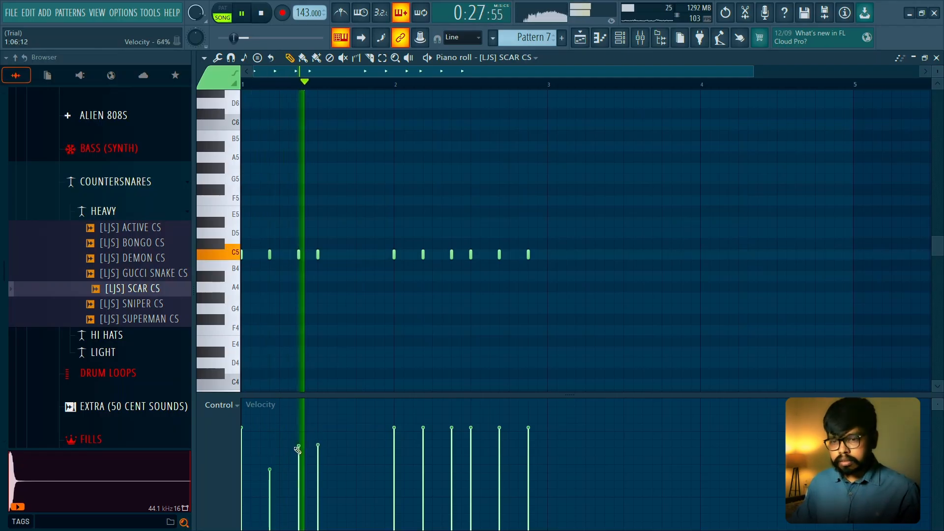
key("space")
key("space")
key("space")
left_click(260, 255)
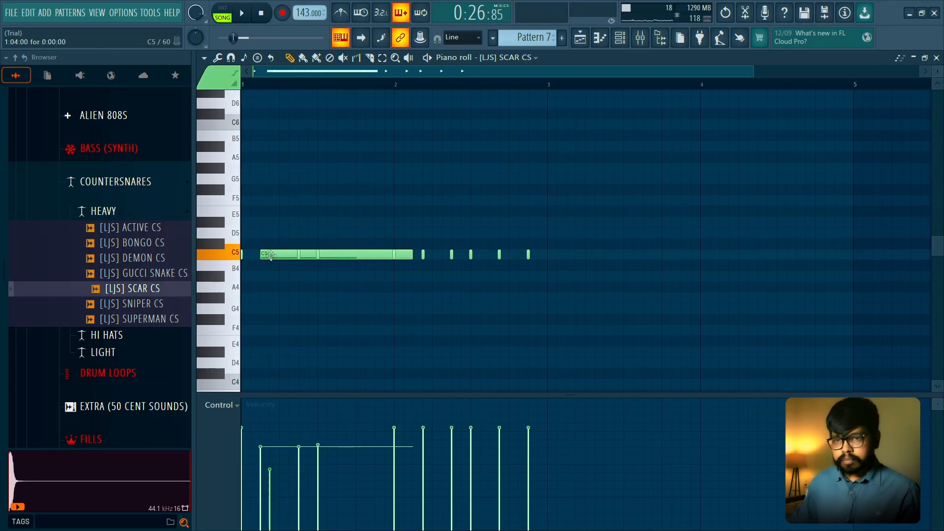
right_click(270, 254)
left_click(230, 58)
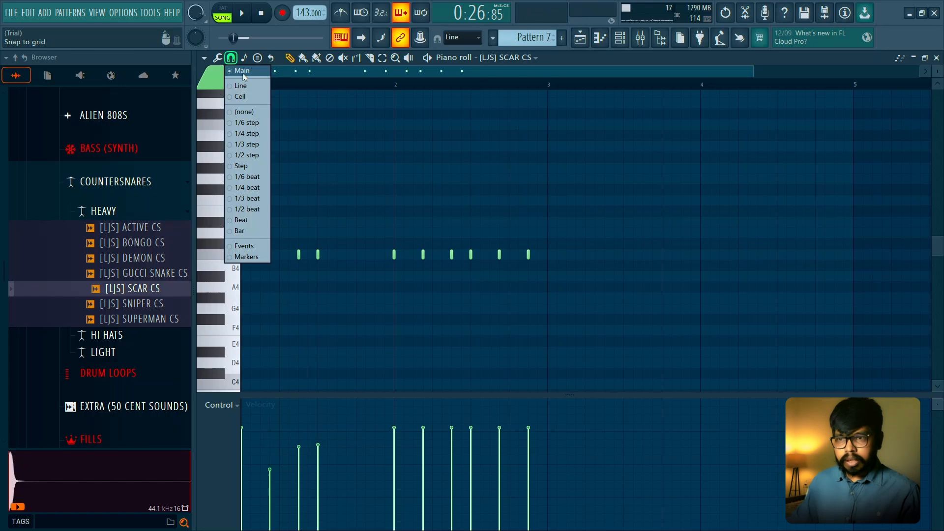
left_click(243, 74)
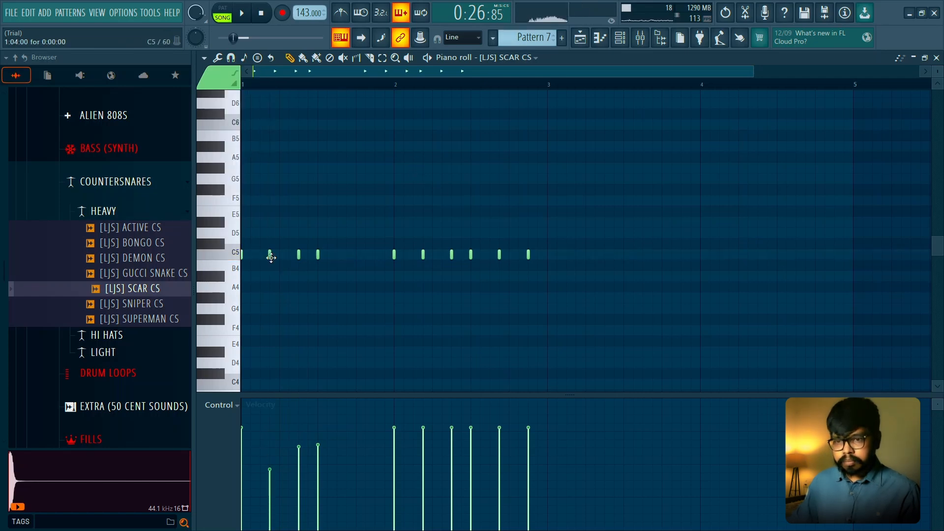
- Add a short, soft C5 hit on step 6 of bar 1, just before the third SCAR CS hit, and play it back
key("space")
left_click(288, 255)
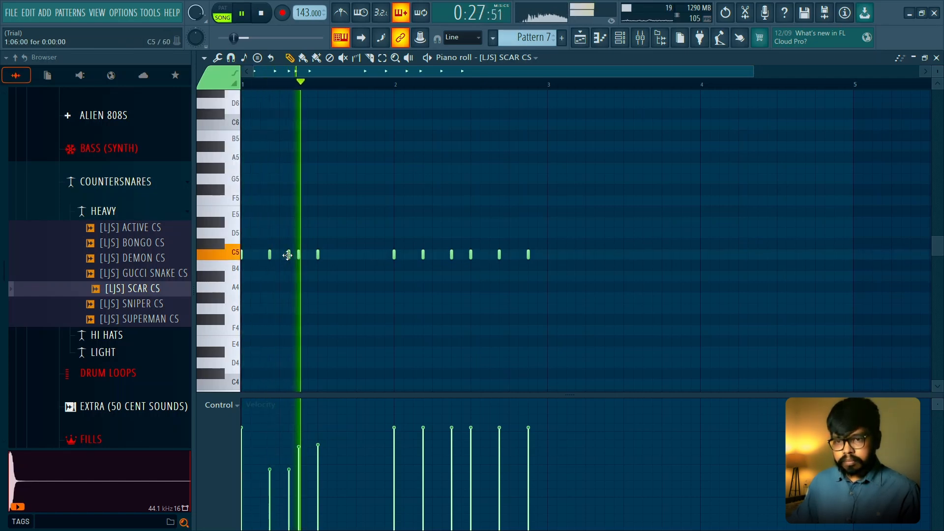
key("space")
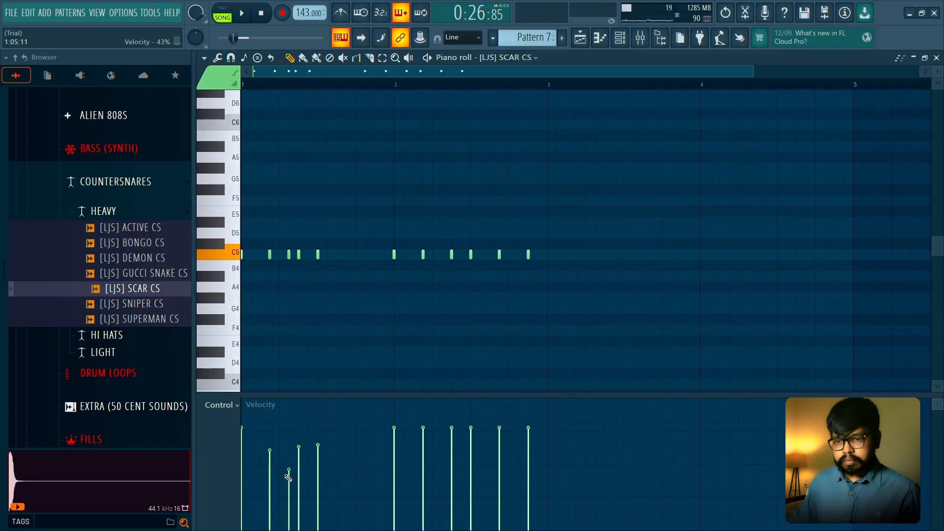
- Lower the velocities of the step 6 hit in bar 1 and the step 4, 7 and 8 hits in bar 2 while listening
key("space")
left_click_drag(288, 478, 288, 485)
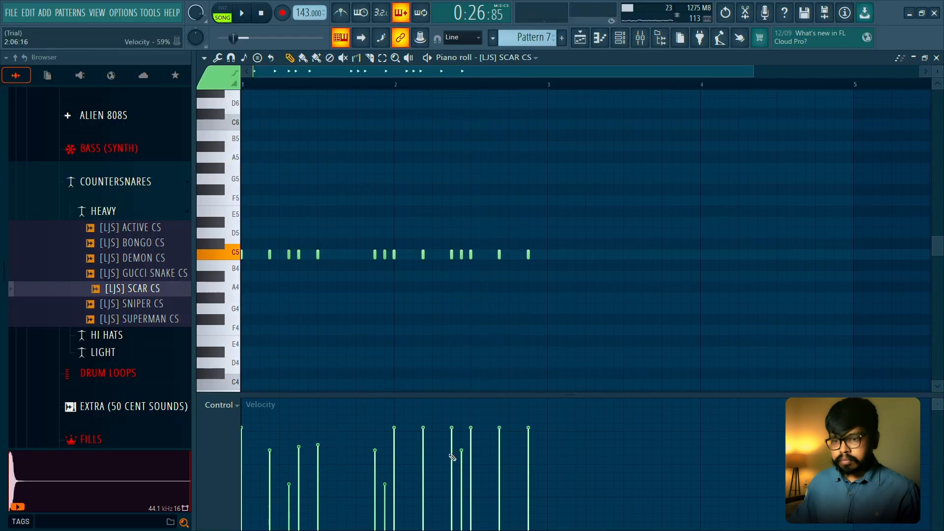
key("space")
left_click(460, 487)
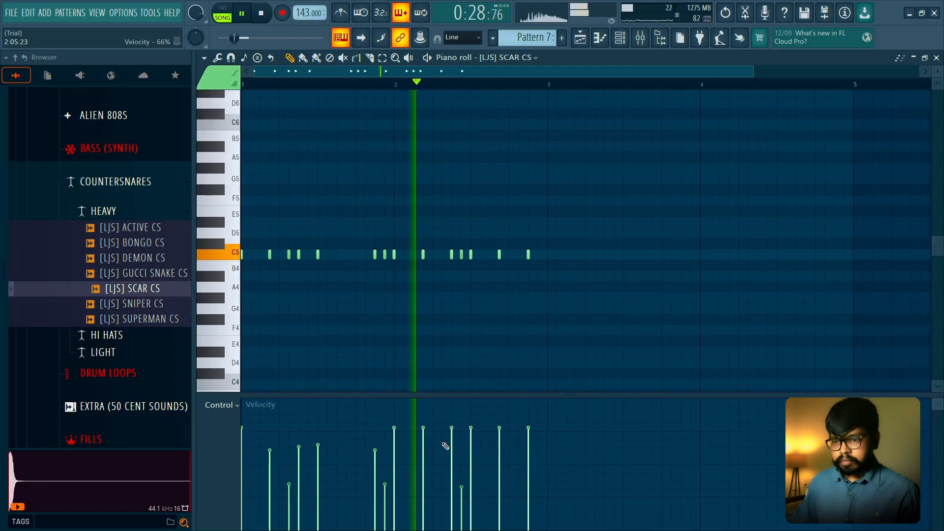
left_click(451, 443)
left_click(423, 439)
- Add two soft C5 hits on steps 10 and 11 of bar 2, making the second slightly softer
left_click(489, 257)
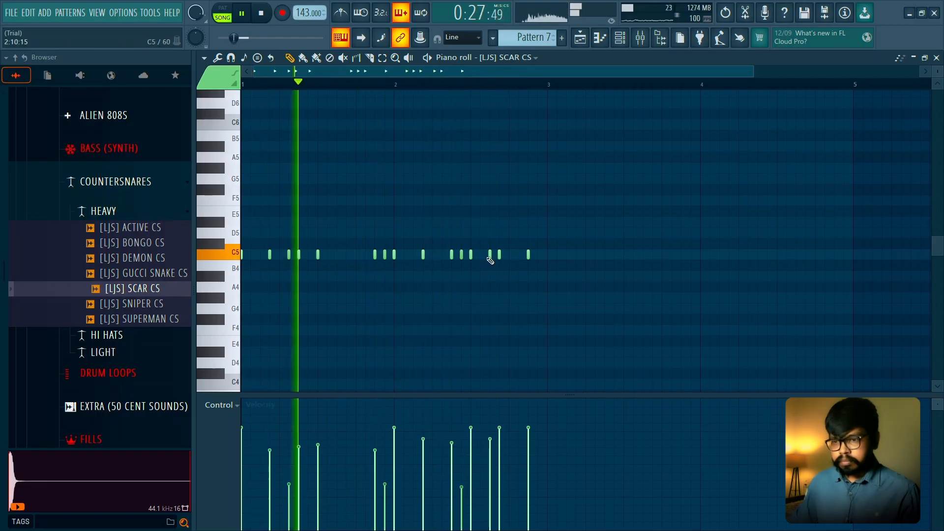
left_click(480, 254)
left_click(481, 488)
left_click(490, 498)
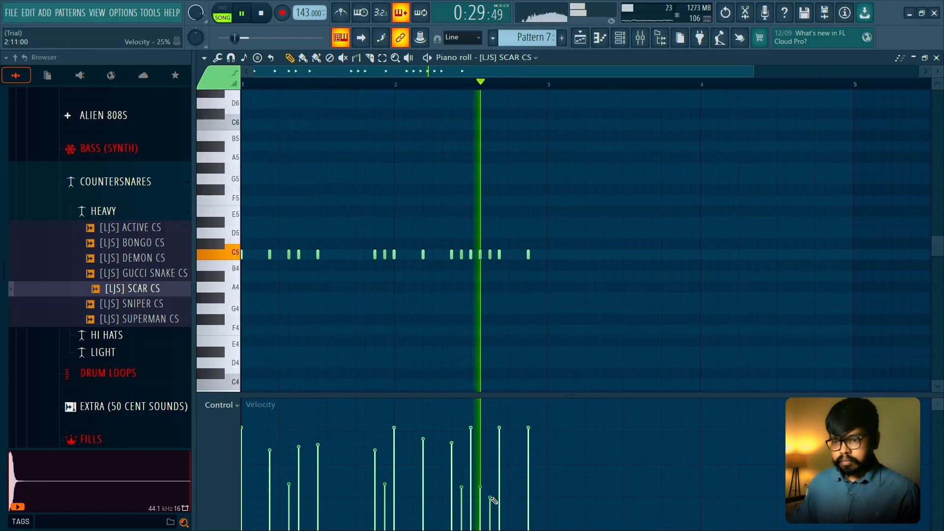
key("space")
- Duplicate the SCAR CS hits of bars 1 and 2 into bars 3 and 4 and play them back
left_click_drag(550, 85, 246, 87)
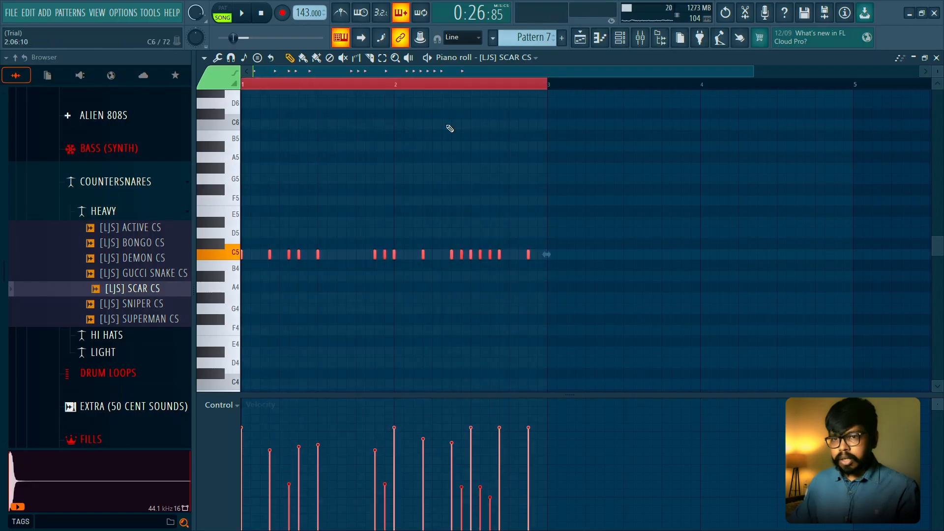
key("ctrl+b")
key("ctrl+d")
key("space")
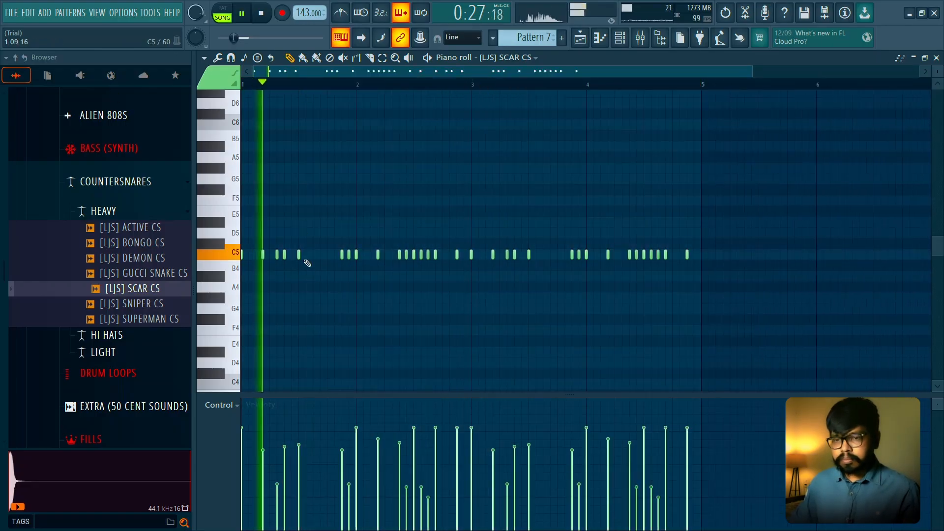
key("space")
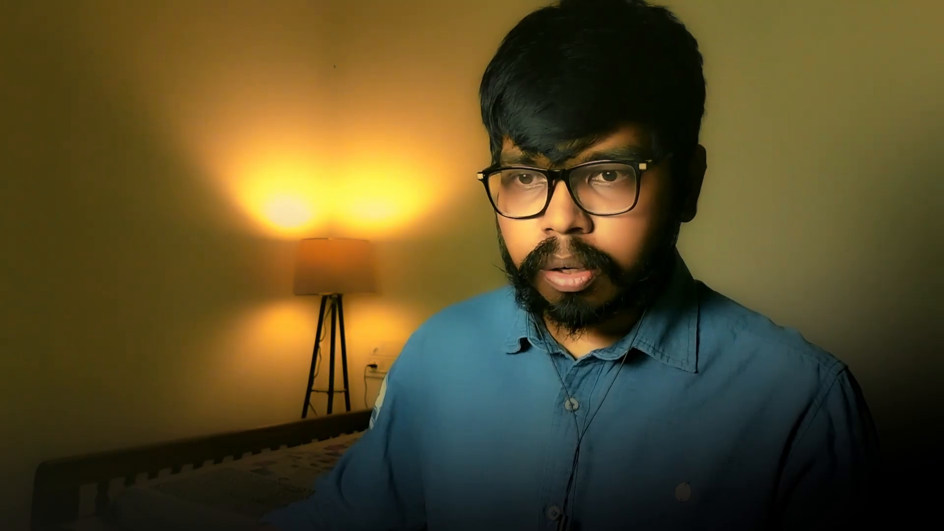
- Draw a three-step G5 note on step 9 of bar 1 and chop it into a fast roll with the chopper's default pattern
left_click_drag(305, 183, 320, 181)
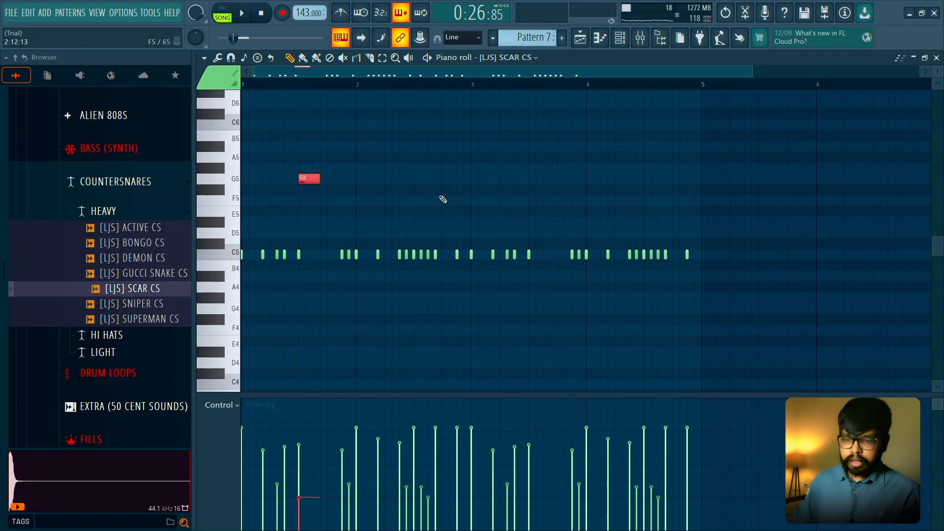
key("ctrl+u")
key("space")
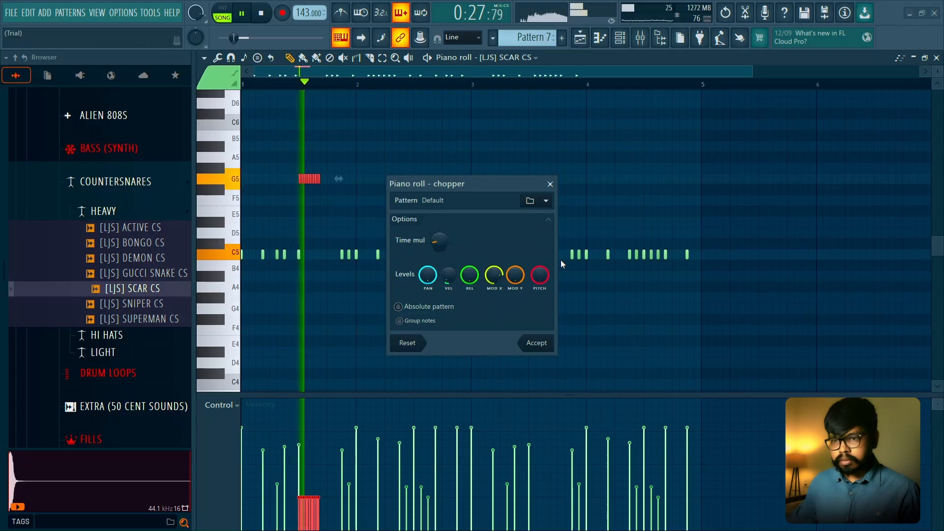
key("space")
left_click(536, 343)
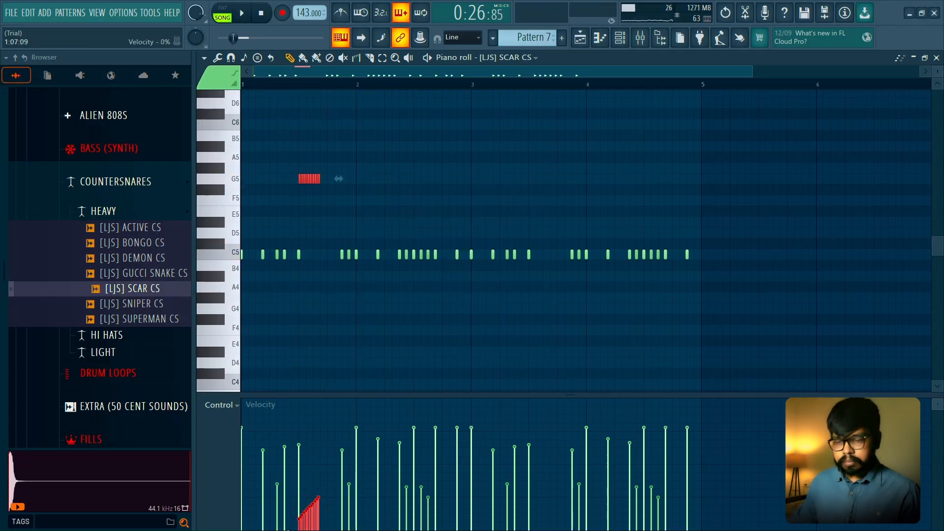
- Shape the G5 roll's velocities, trying a rising ramp before settling on a falling one, and listen
key("space")
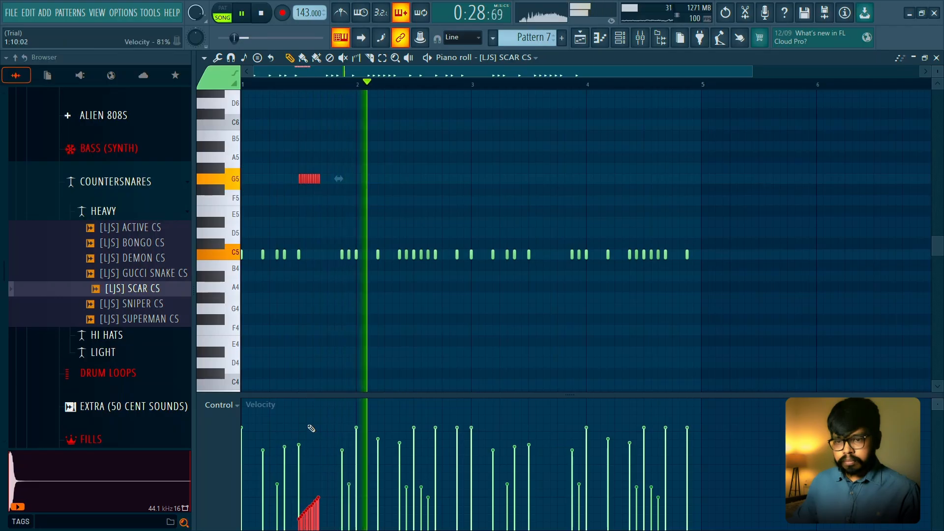
key("space")
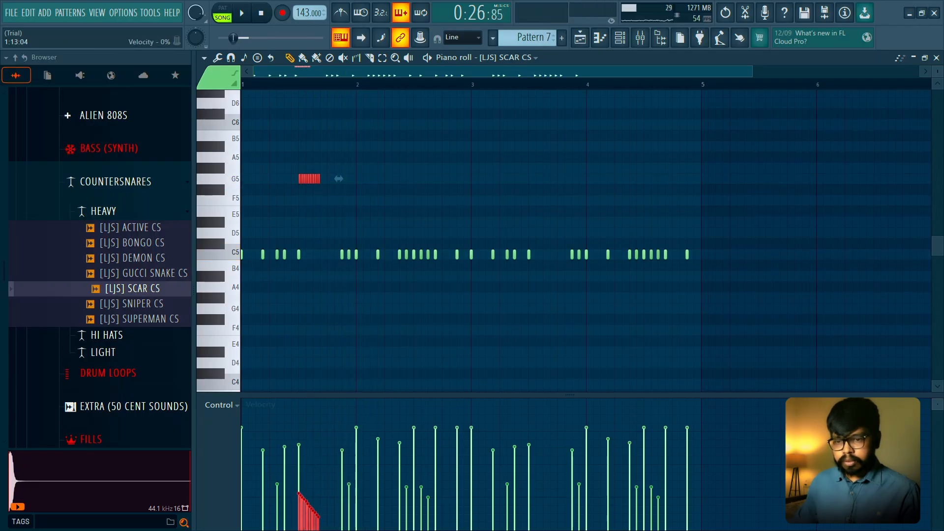
key("space")
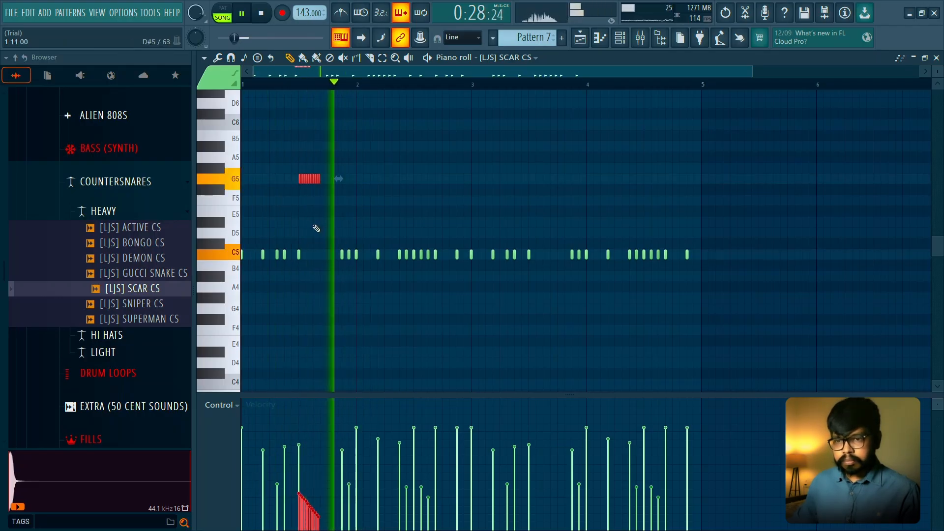
- Shorten the G5 roll to two steps by removing its last chopped notes and play it back
left_click(307, 208)
left_click_drag(333, 167, 264, 195)
scroll(263, 196, "up", 4)
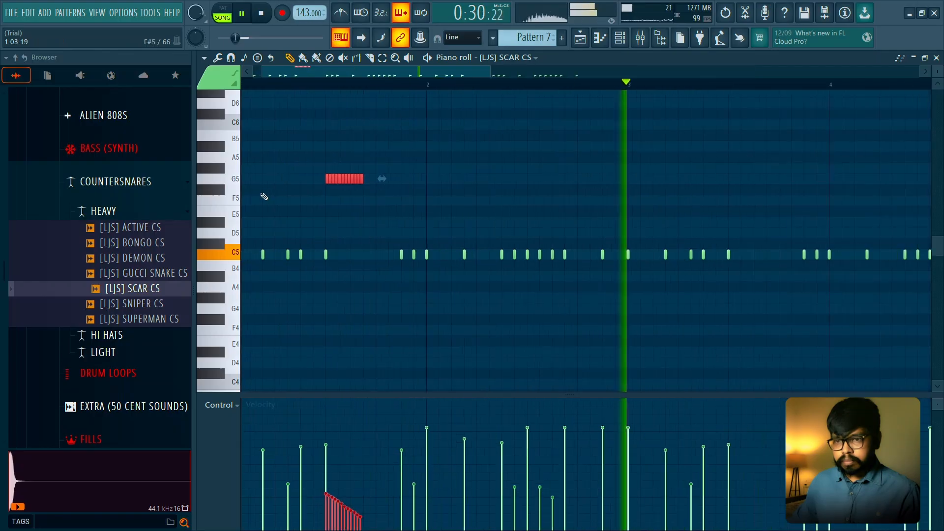
key("space")
left_click(349, 208)
key("space")
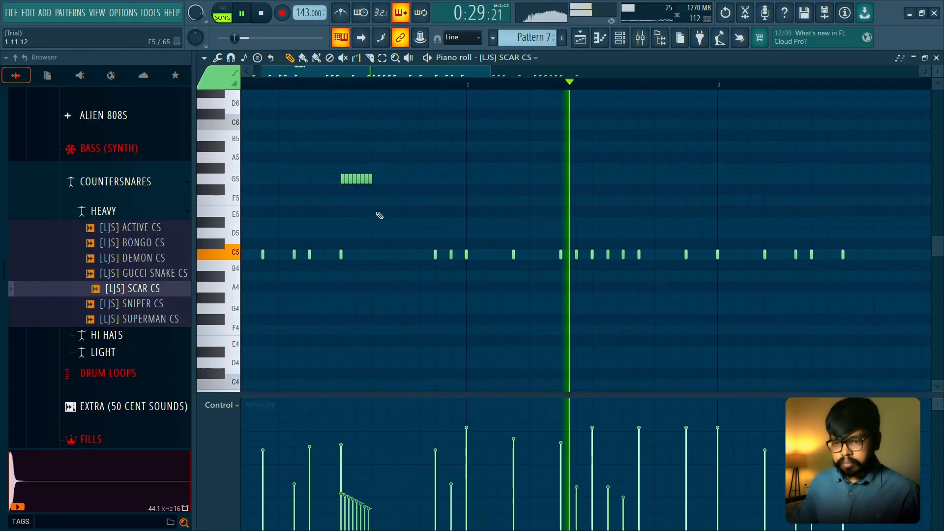
- Steepen the G5 roll's falling velocity ramp so it fades almost to zero, and listen
key("space")
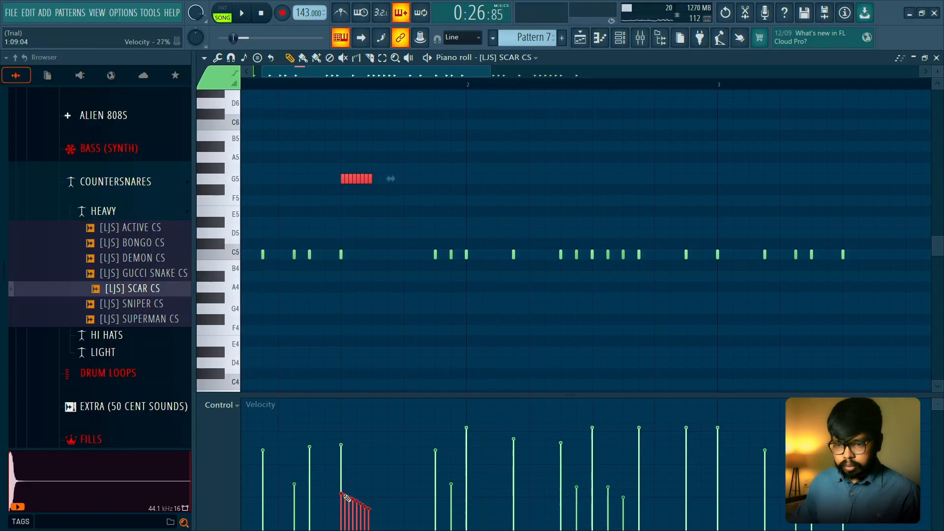
key("space")
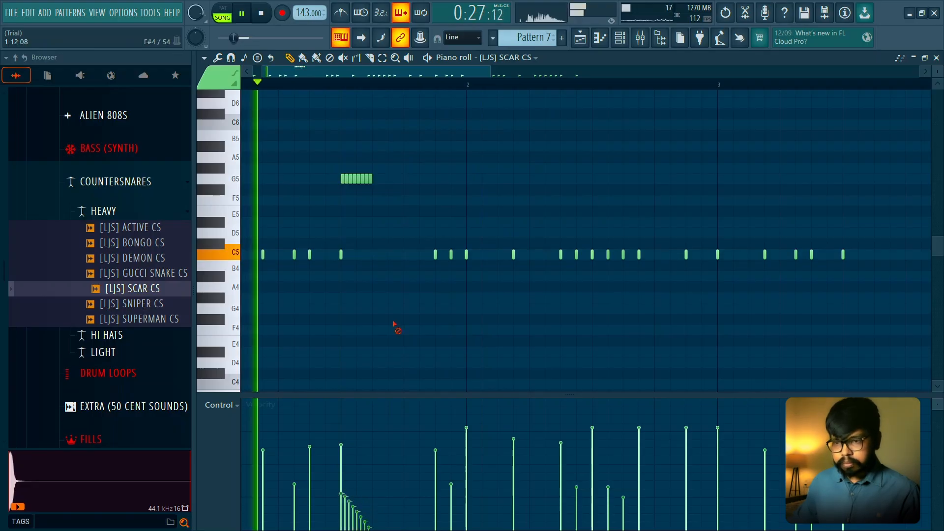
scroll(466, 280, "down", 3)
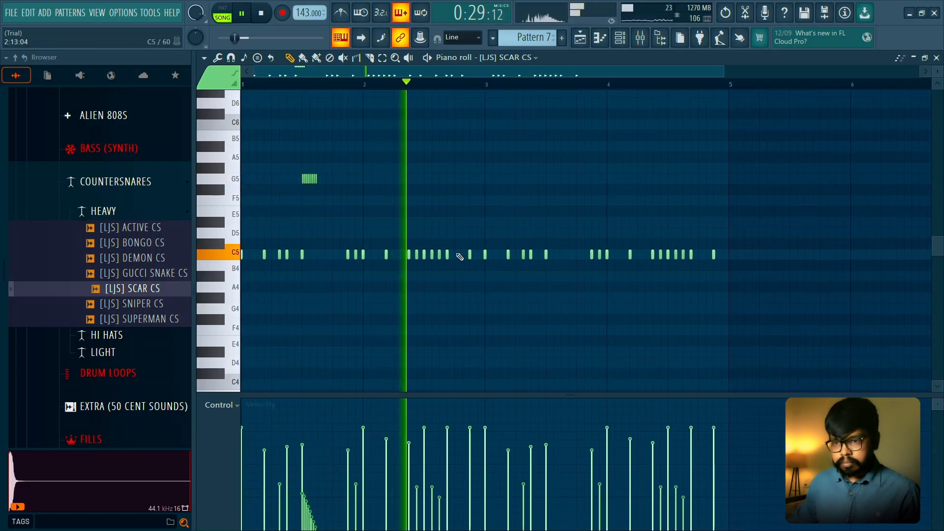
- Draw a three-step D5 note on step 13 of bar 2 and chop it into six slices by adjusting the chopper's time multiplier
left_click(459, 233)
left_click(473, 222)
key("space")
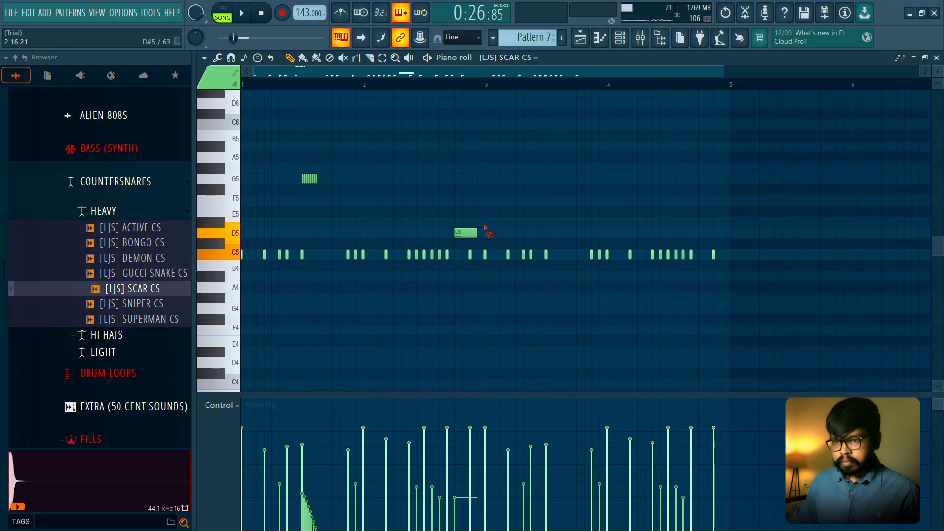
key("alt+u")
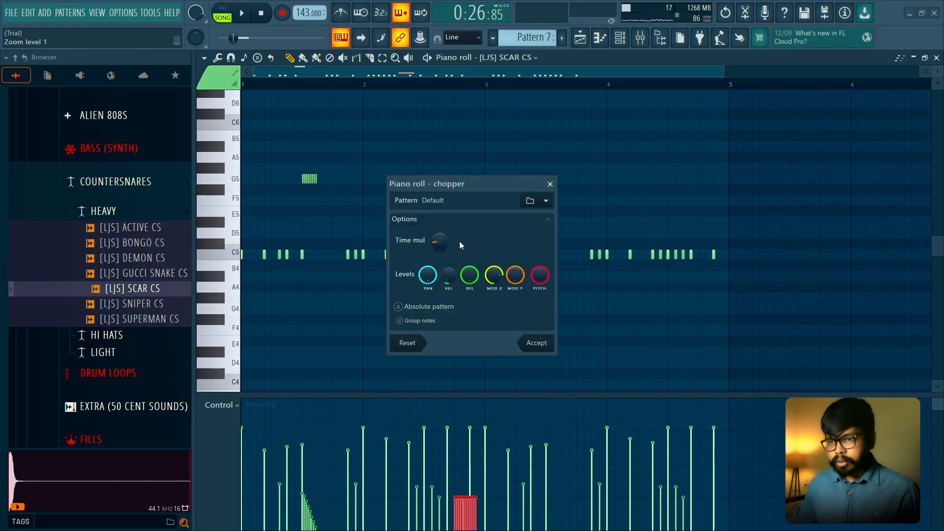
key("space")
left_click_drag(459, 185, 576, 170)
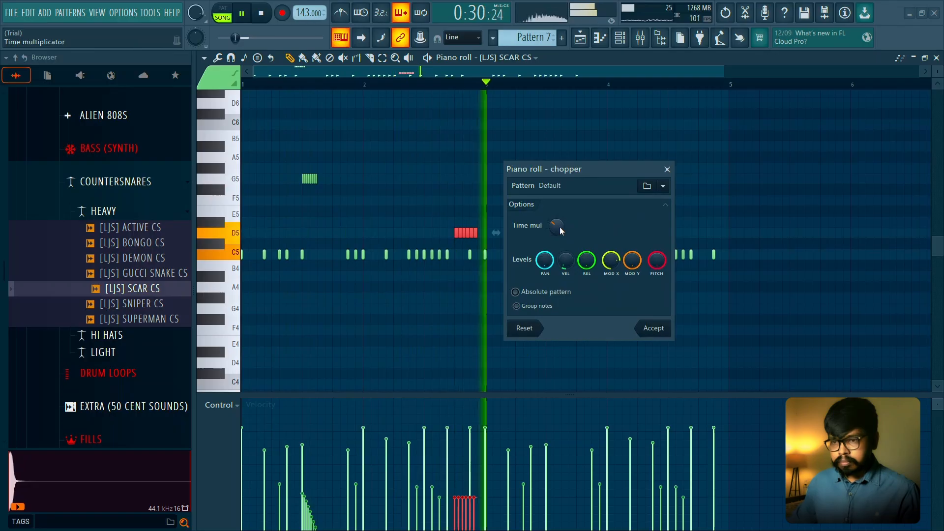
key("space")
key("Return")
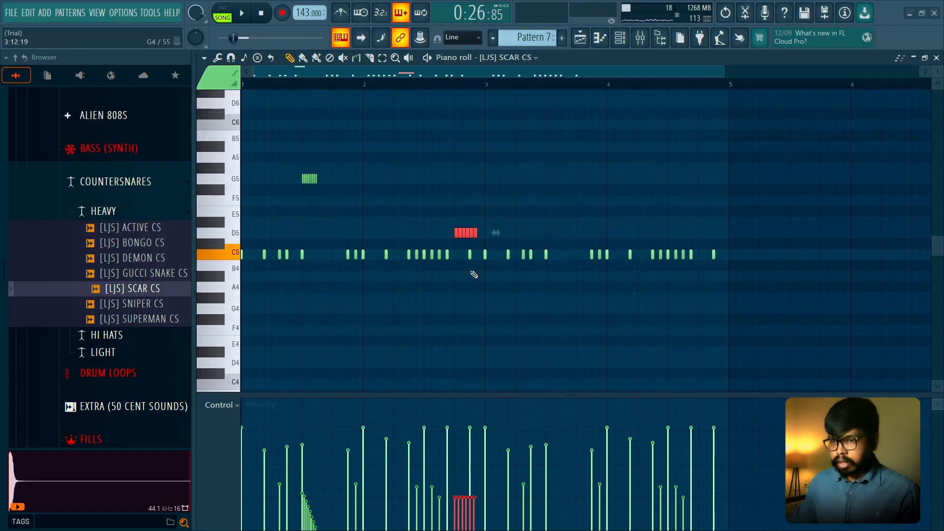
- Trim the D5 roll in bar 2 to four notes by removing its last two slices, and play it back
scroll(458, 236, "up", 3)
left_click(486, 201, "ctrl")
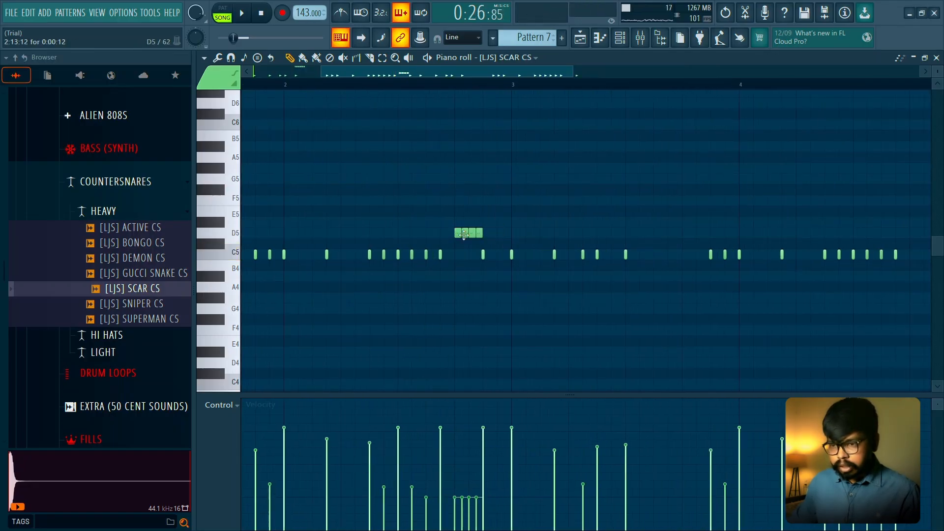
scroll(464, 235, "down", 3)
key("space")
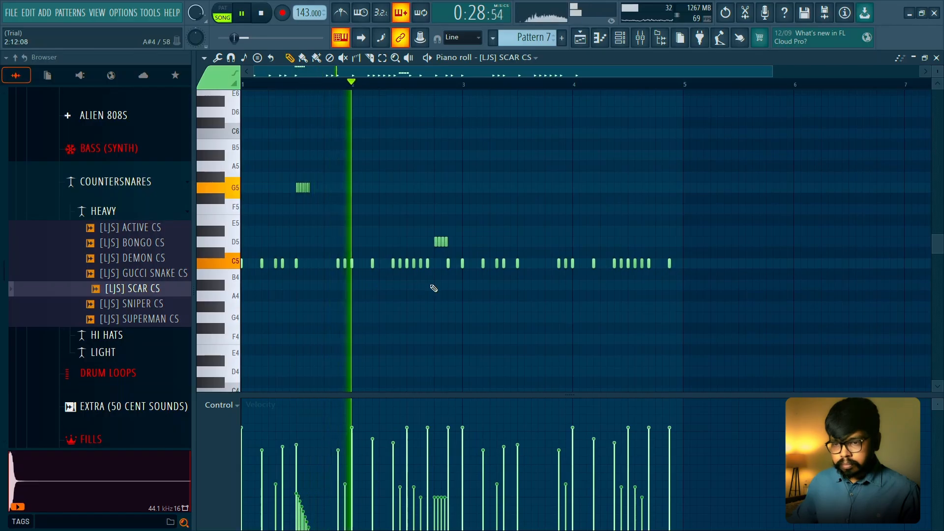
key("space")
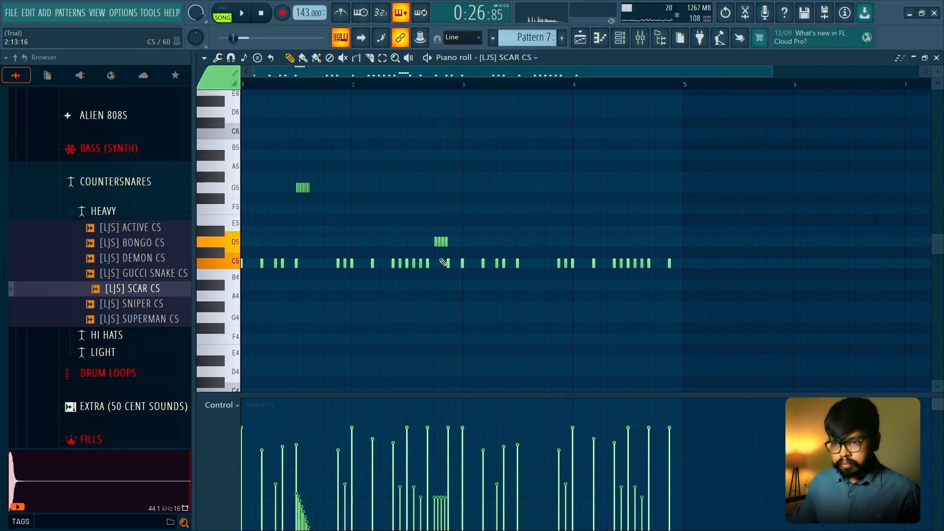
- Move the four-note roll to step 15 of bar 2, raise it to D#5, and listen to it
scroll(474, 241, "up", 3)
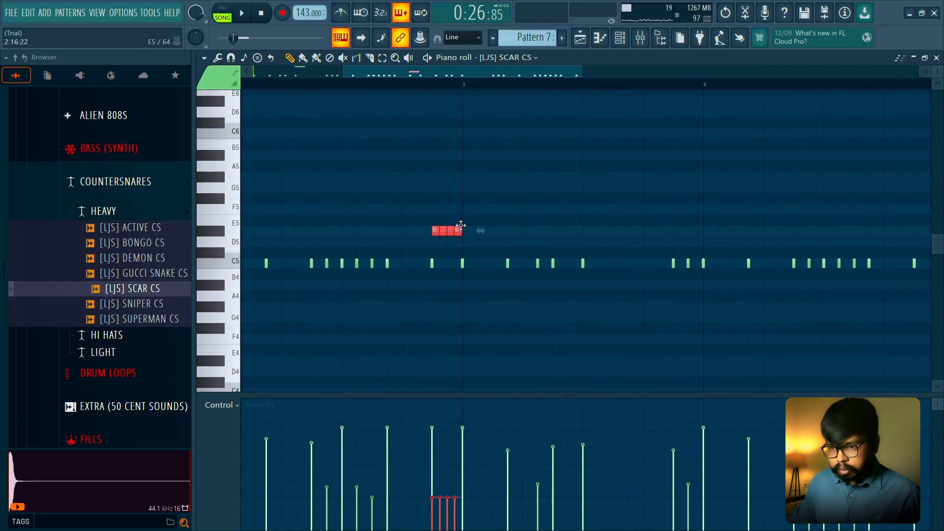
scroll(491, 203, "down", 3)
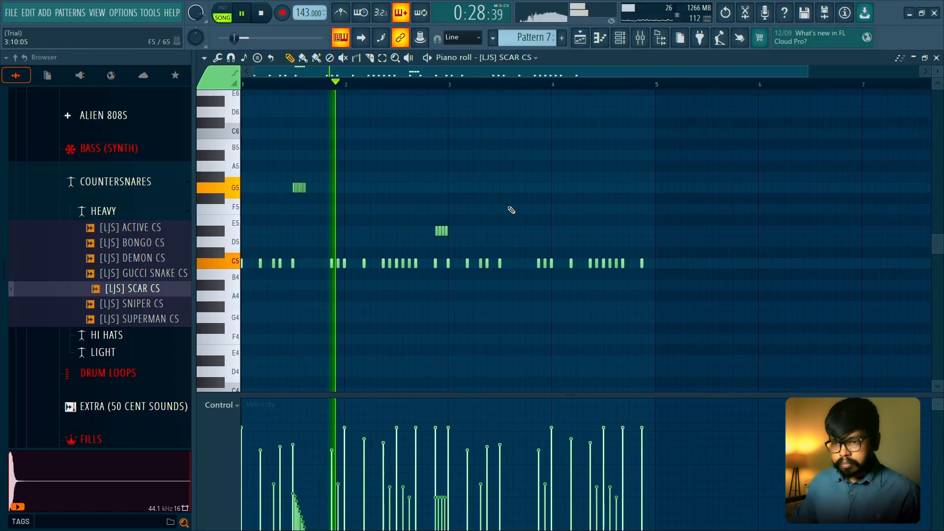
left_click(441, 230)
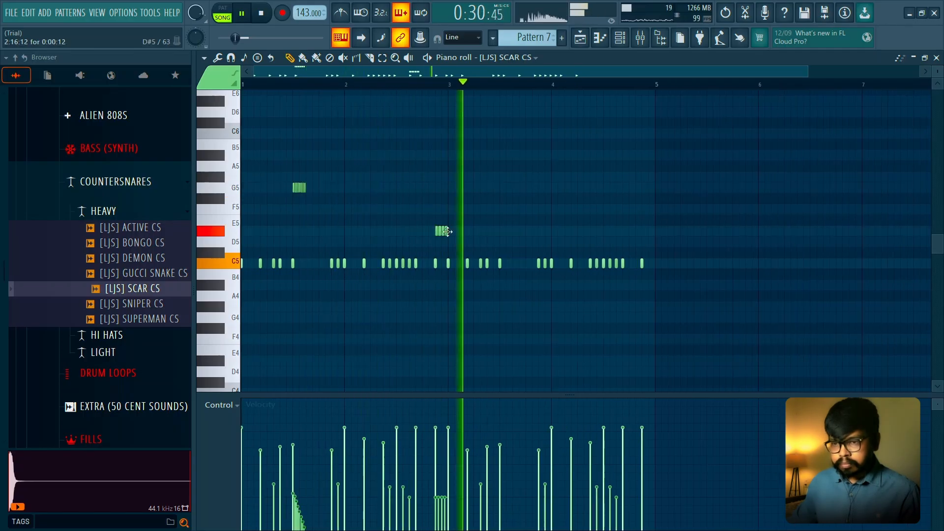
key("space")
- Shape the D#5 roll's velocities into a rising ramp and play back the whole four-bar pattern
scroll(432, 306, "up", 3)
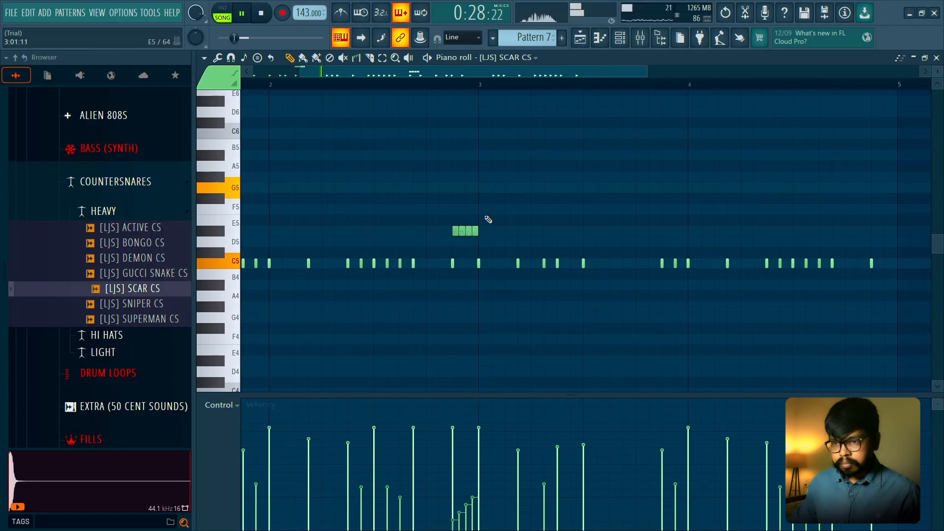
scroll(486, 219, "down", 2)
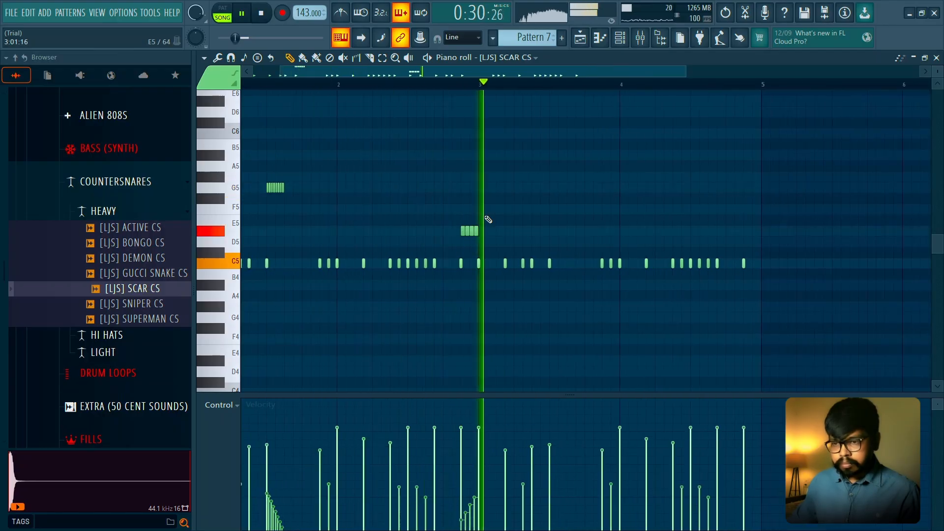
scroll(604, 223, "down", 2)
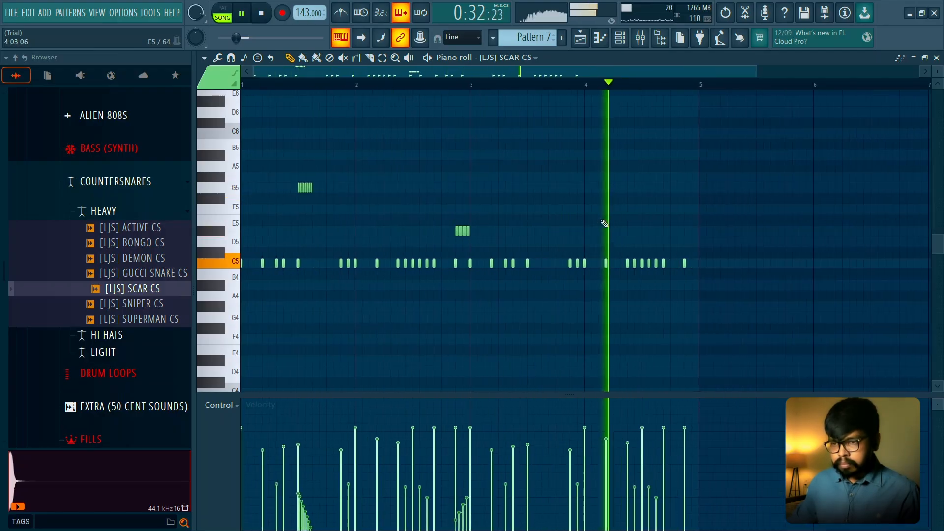
key("space")
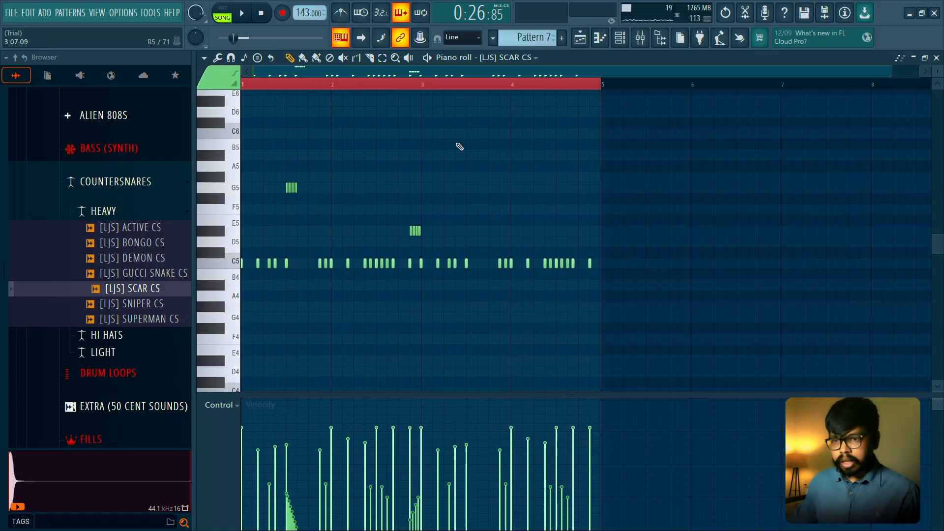
- Duplicate the G5 and D#5 rolls from bars 1 and 2 into bars 3 and 4 and clear the selection
left_click_drag(456, 140, 271, 237)
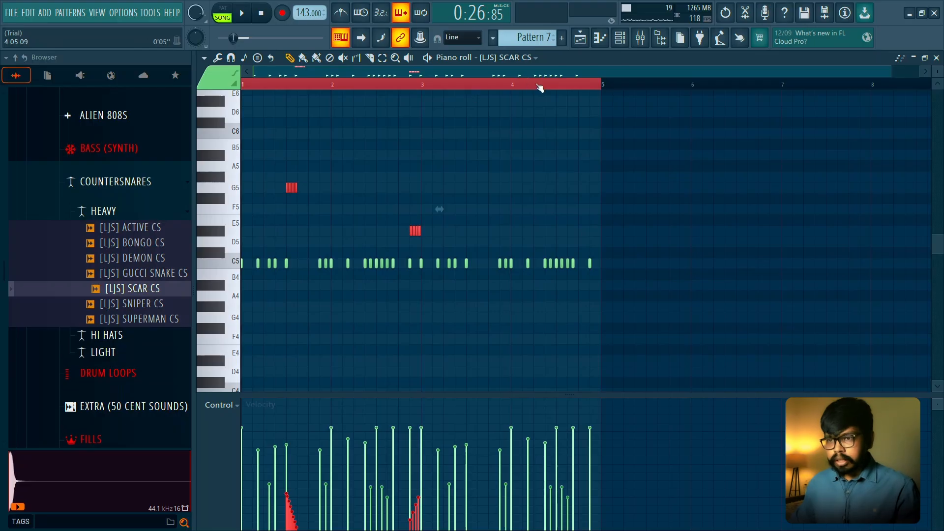
left_click_drag(540, 88, 434, 86)
key("ctrl+b")
key("ctrl+d")
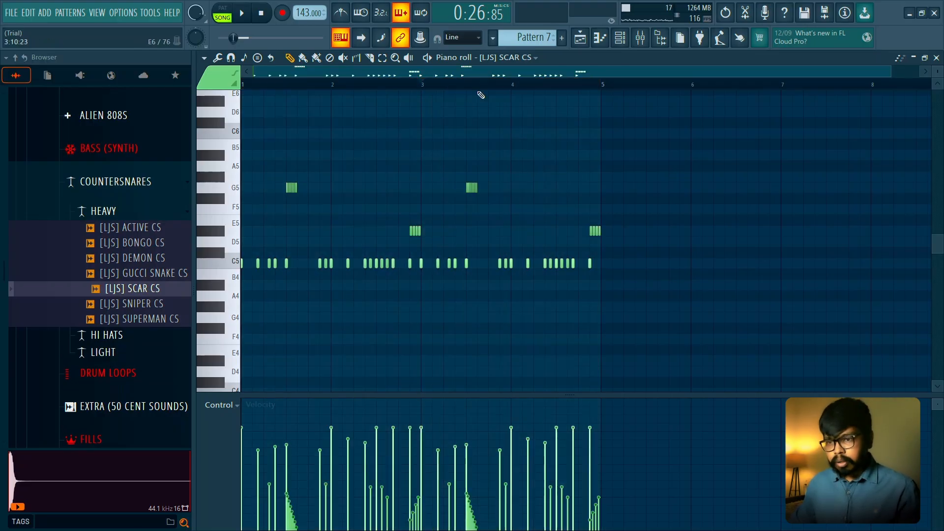
- Duplicate the four-bar countersnare pattern into bars 5 to 8 and play it back
scroll(533, 131, "down", 1)
left_click_drag(588, 88, 242, 86)
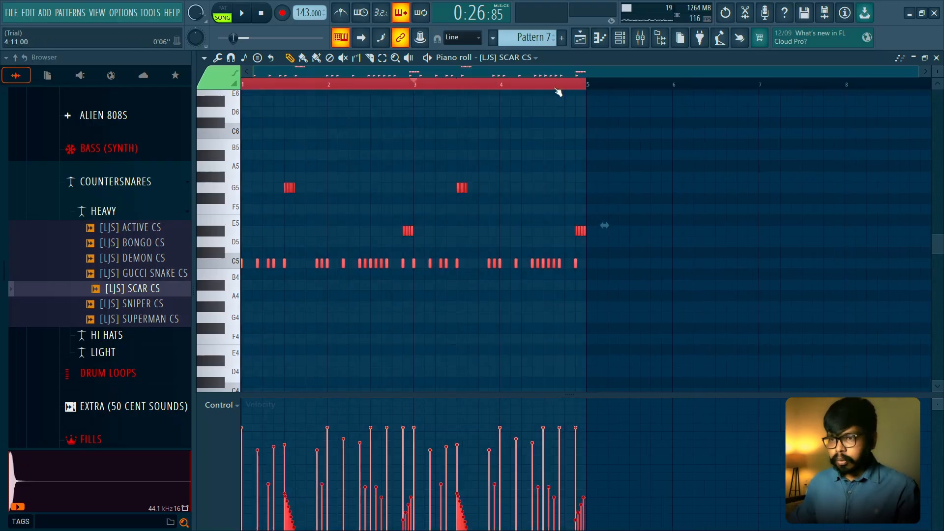
key("ctrl+b")
key("ctrl+d")
scroll(632, 84, "down", 1)
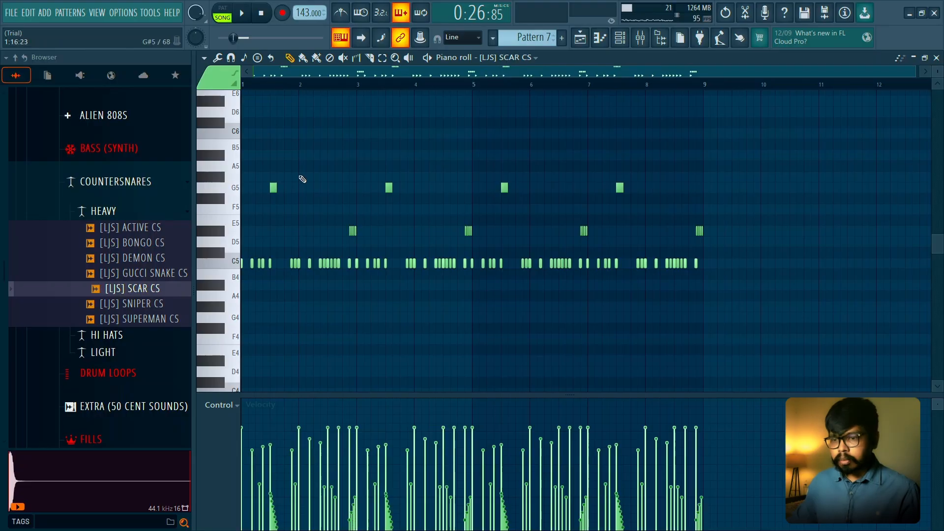
scroll(302, 179, "up", 2)
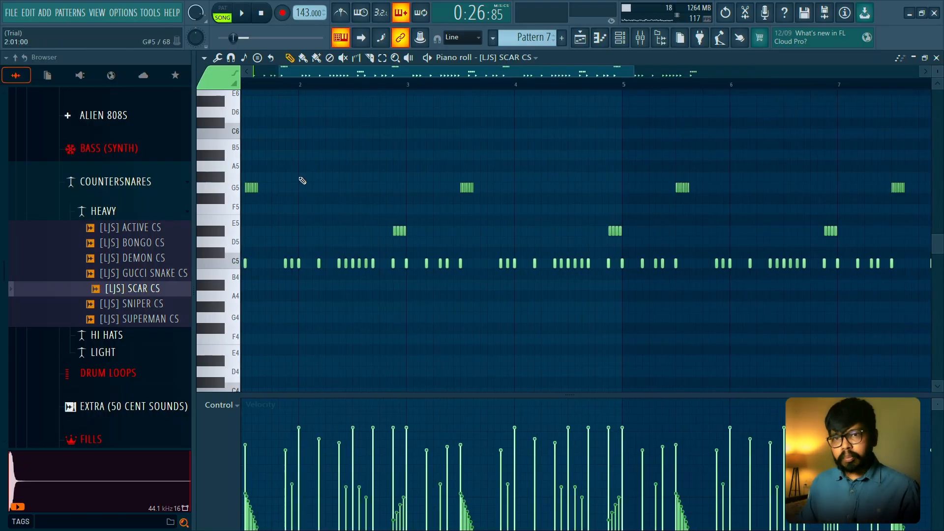
scroll(454, 197, "down", 2)
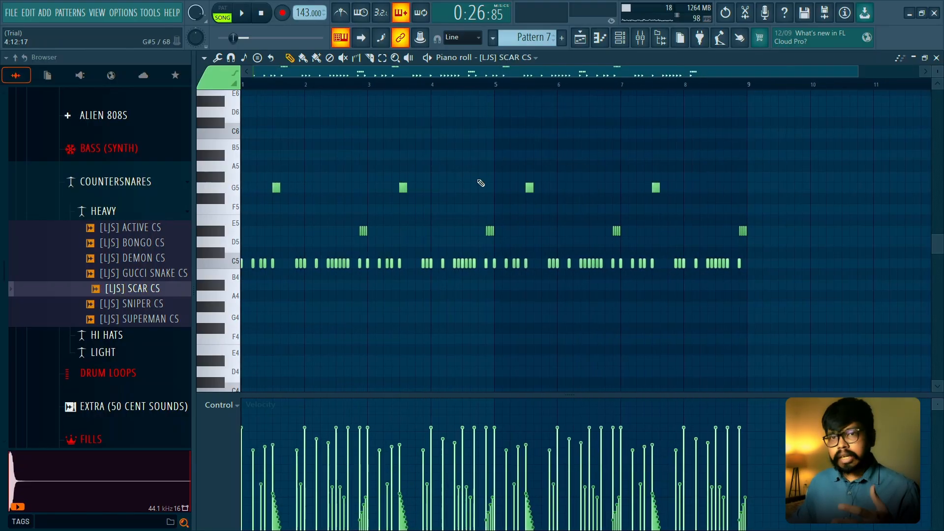
key("space")
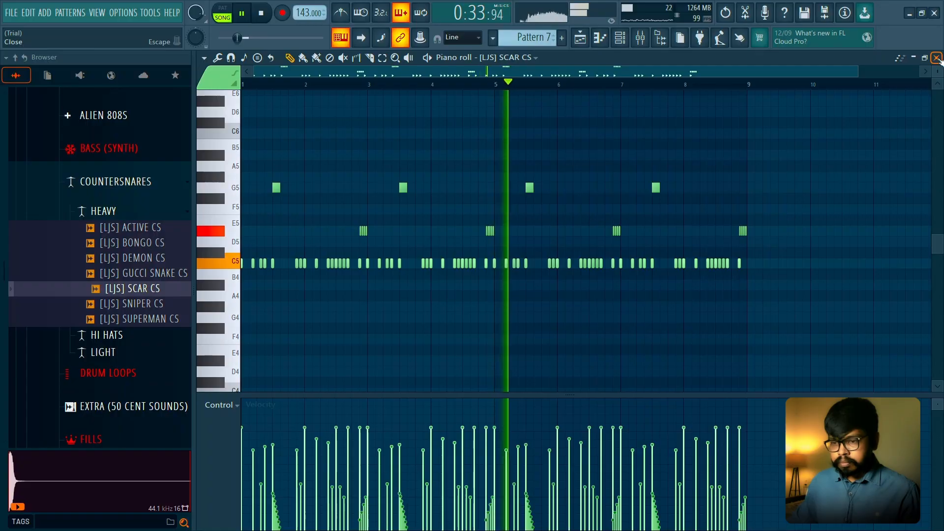
left_click(935, 64)
left_click(526, 248)
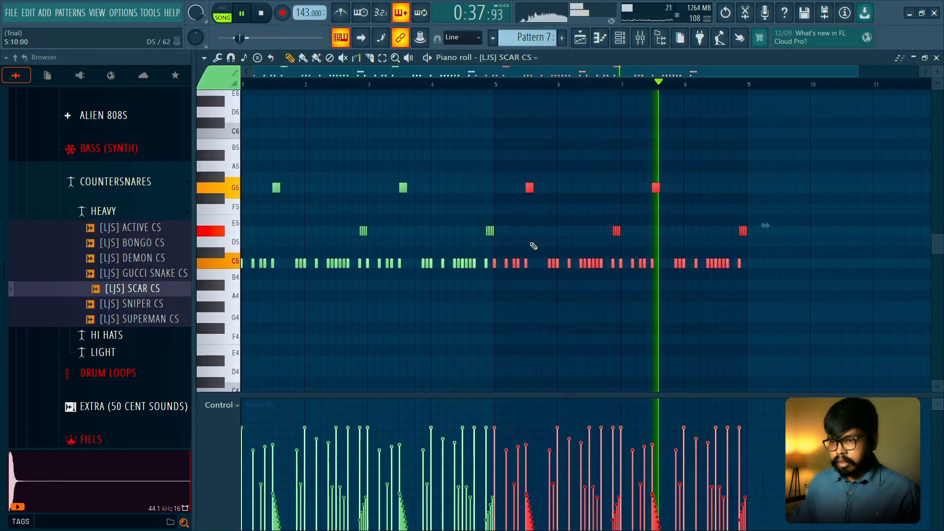
- Stop playback and undo the duplications back to the original two-bar countersnare pattern
key("space")
key("ctrl+z")
key("ctrl+z")
key("ctrl+z")
key("ctrl+z")
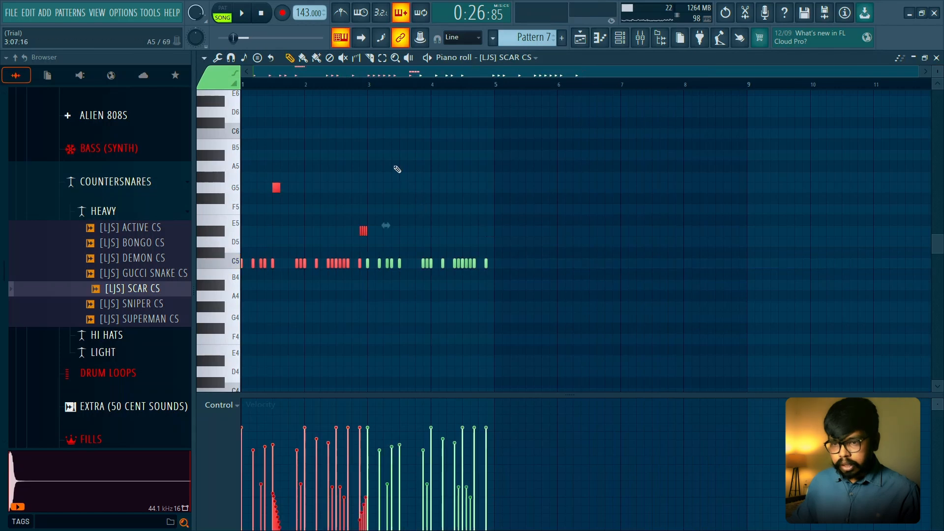
key("ctrl+z")
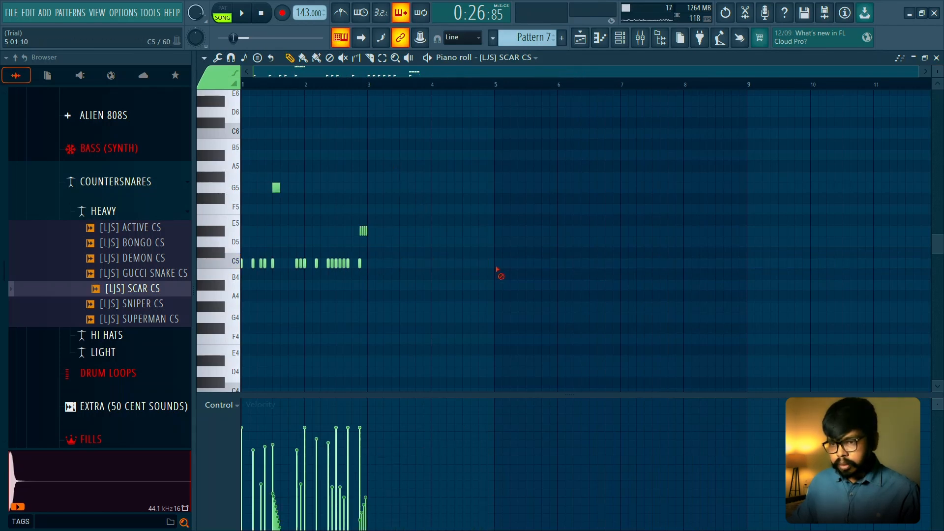
- Duplicate the whole two-bar SCAR CS pattern repeatedly until it fills eight bars, and play it back
key("ctrl+a")
key("ctrl+b")
key("ctrl+b")
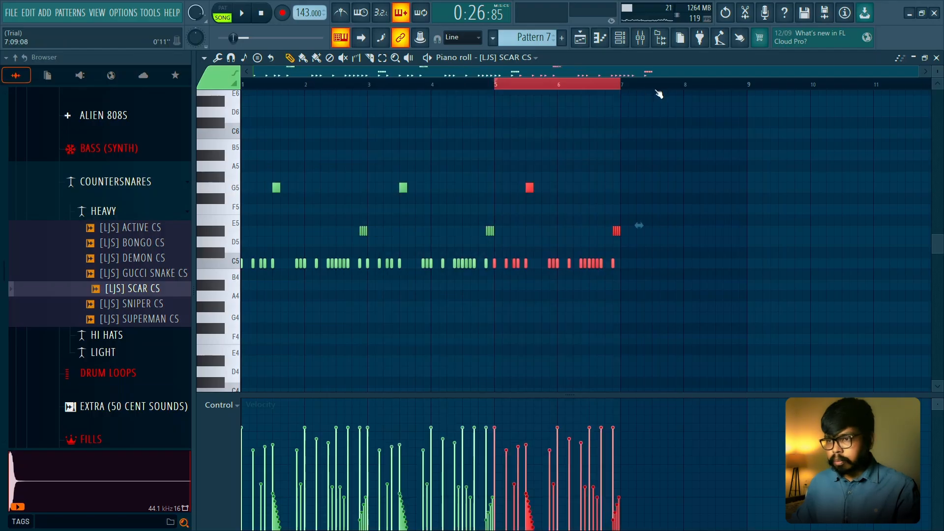
key("ctrl+b")
key("ctrl+d")
key("space")
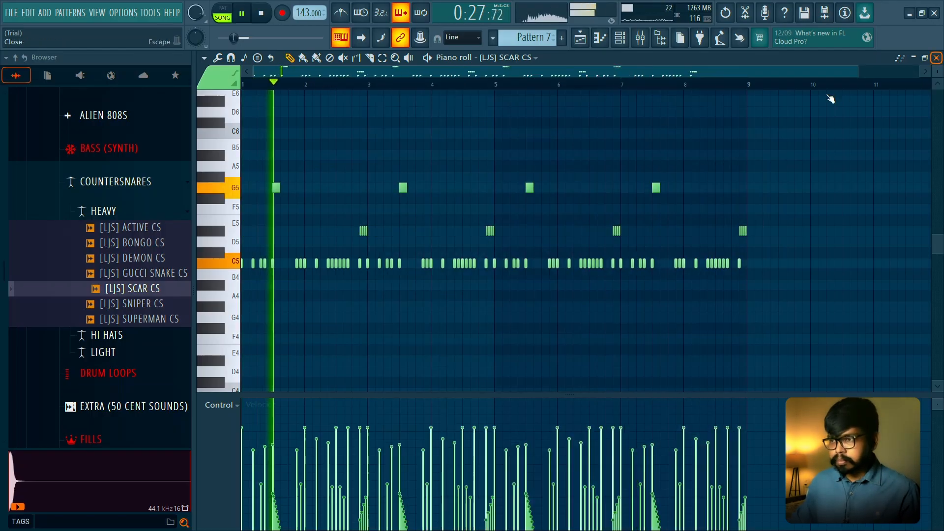
left_click(936, 58)
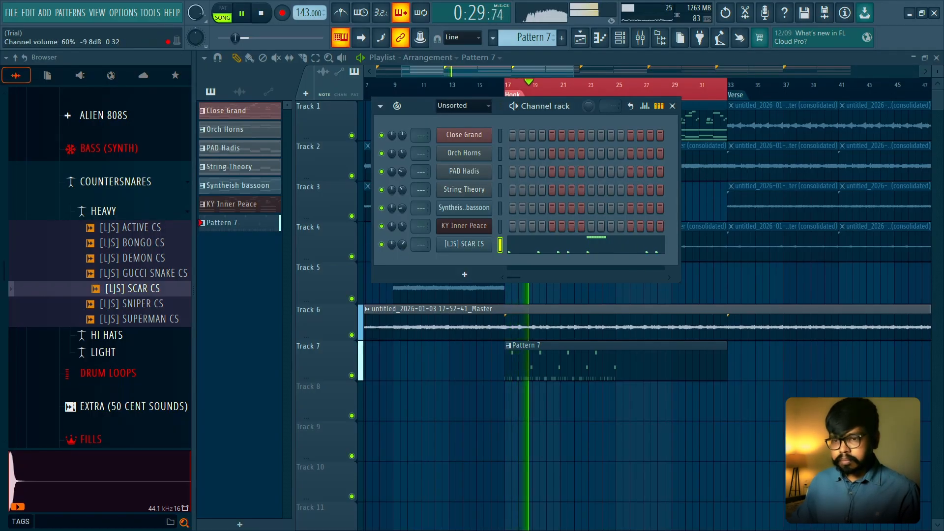
left_click(514, 252)
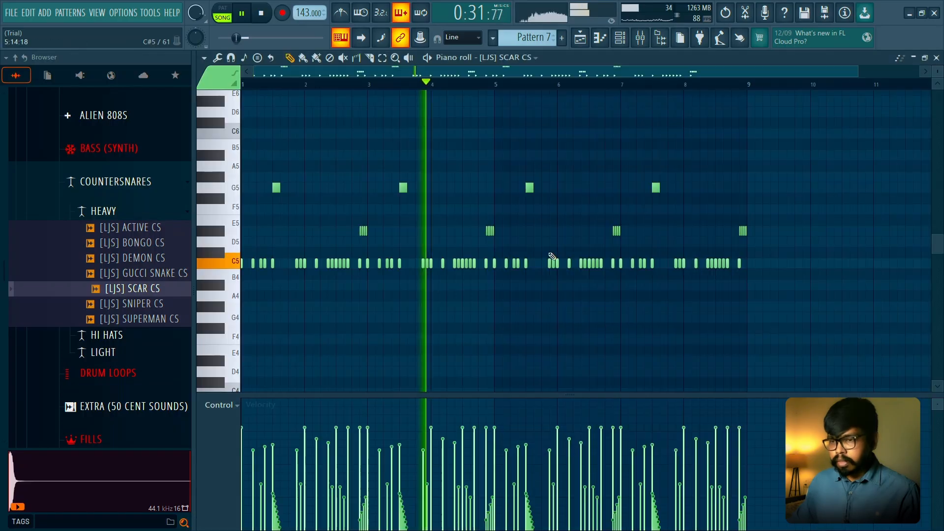
- Duplicate the eight-bar countersnare pattern into bars 9 to 16 and close its note editor
key("space")
left_click_drag(708, 90, 3, 109)
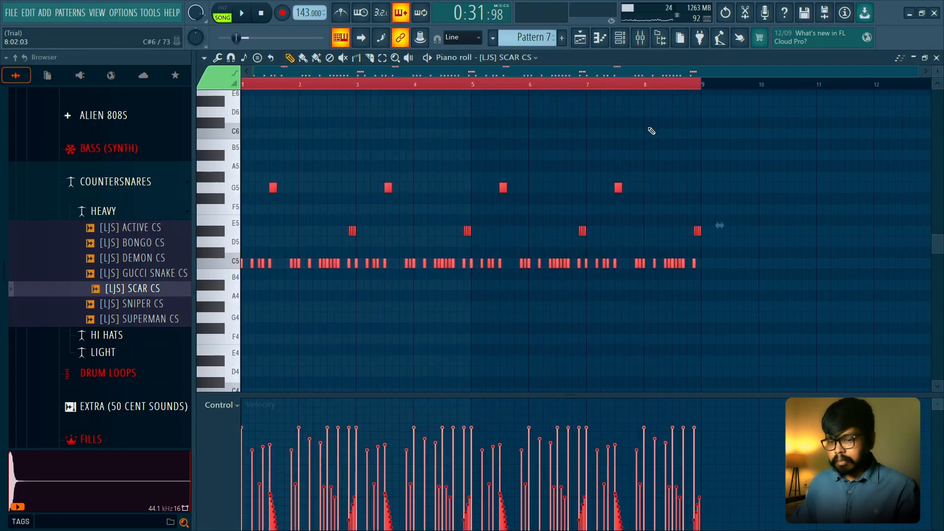
key("ctrl+b")
left_click(482, 112)
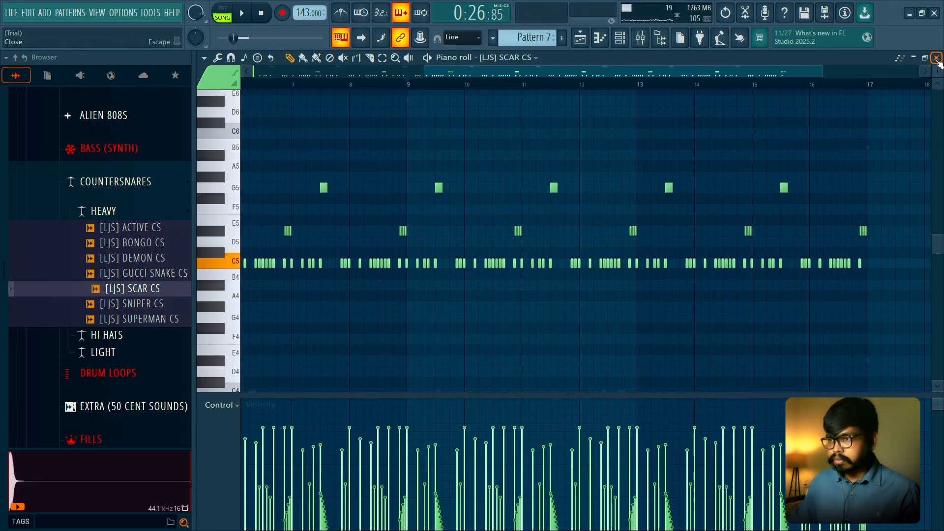
left_click(936, 58)
- Audition the BROKEN, JIGGY, LIGHTEST EVER and ROLLING HH samples in the countersnares' HI HATS folder
left_click(116, 182)
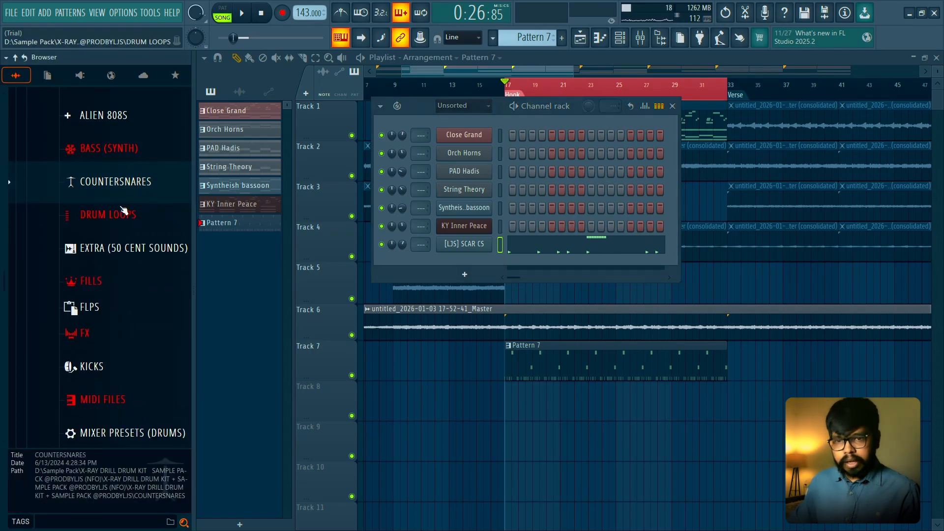
left_click(116, 181)
left_click(107, 228)
left_click(137, 245)
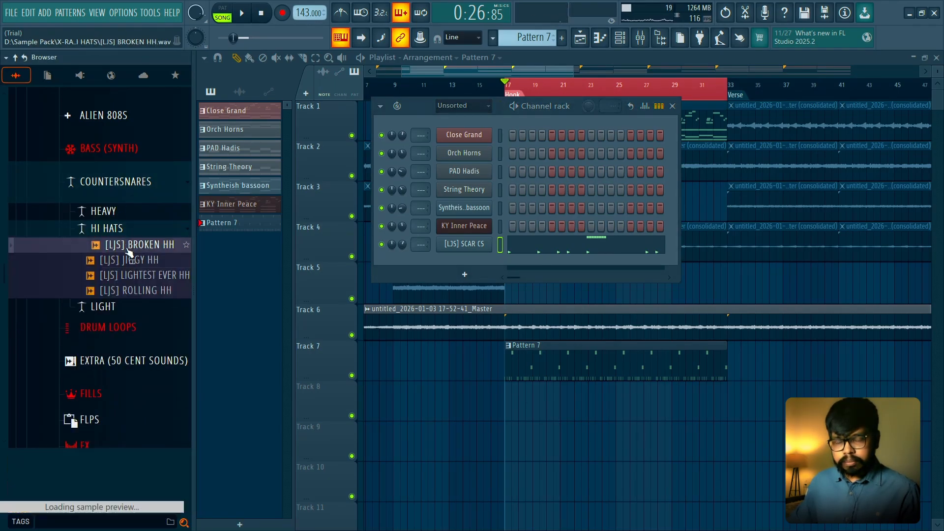
key("space")
left_click(130, 260)
left_click(136, 276)
left_click(137, 291)
left_click(126, 230)
- Audition the samples in the HEAVY countersnares folder, from ACTIVE CS to SUPERMAN CS
left_click(119, 213)
key("space")
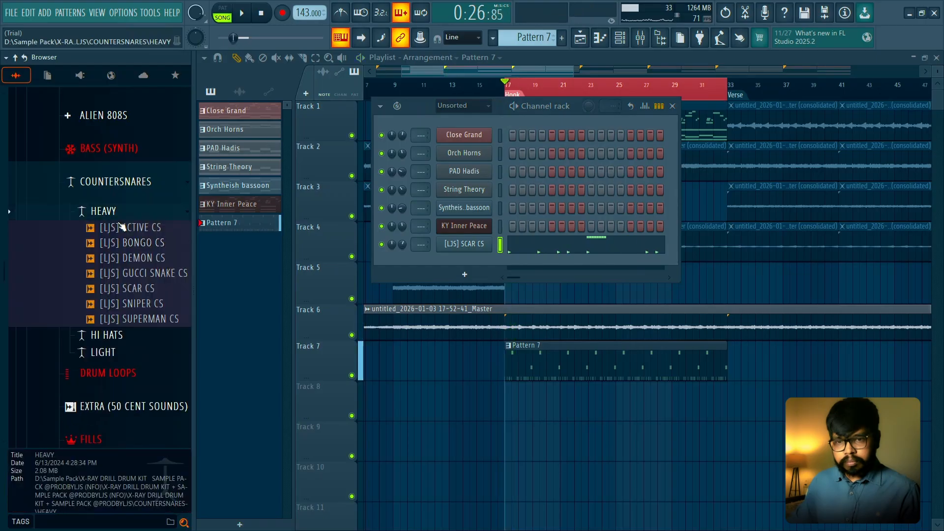
key("space")
left_click(120, 232)
left_click(129, 258)
left_click(133, 273)
left_click(135, 288)
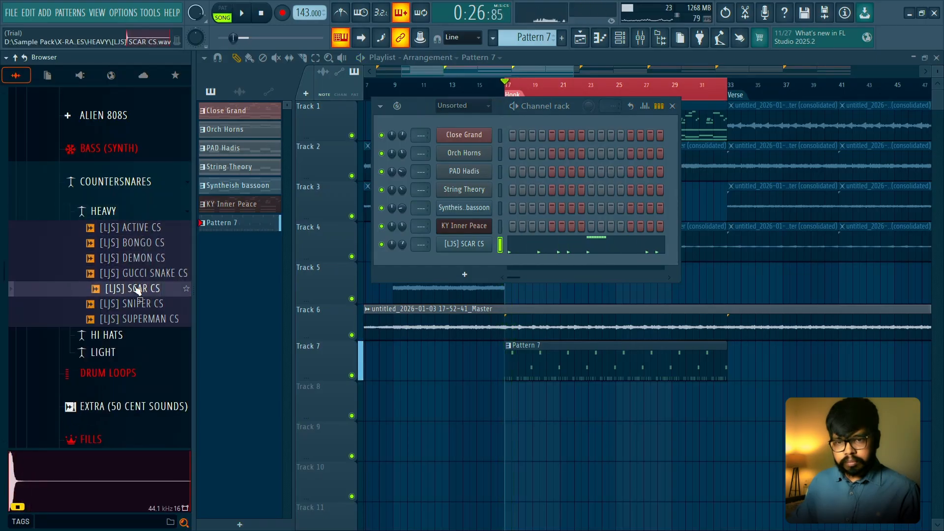
left_click(135, 303)
left_click(133, 318)
- Audition the samples in the LIGHT countersnares folder from BEAST CS to SHARP CS, and collapse the COUNTERSNARES folder
left_click(103, 210)
left_click(104, 245)
left_click(131, 261)
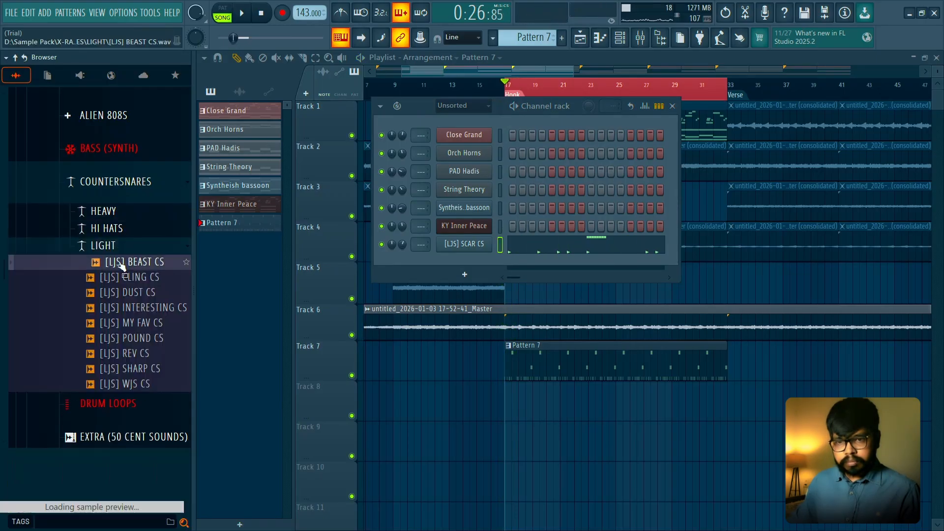
left_click(130, 276)
left_click(130, 292)
left_click(131, 307)
left_click(129, 324)
left_click(131, 339)
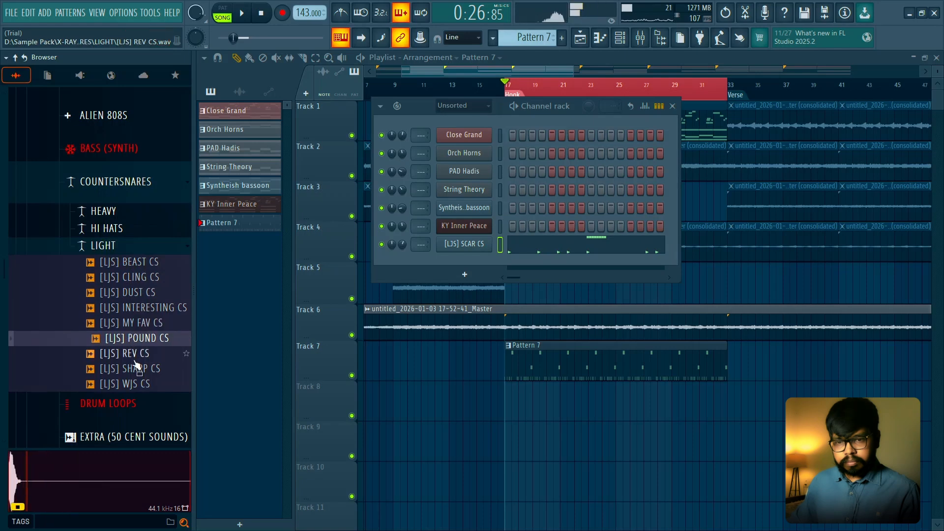
left_click(133, 354)
left_click(138, 369)
left_click(111, 196)
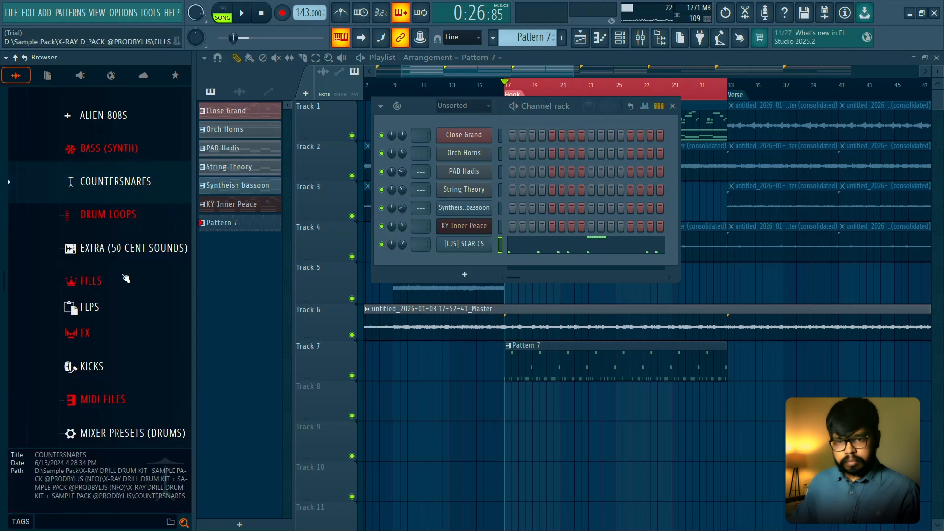
- Look through the kit's FLPS folder and audition the Bongo Perc and PEW PEW PERC samples in [LJS] FLP 1
scroll(126, 277, "down", 5)
scroll(120, 273, "up", 3)
scroll(119, 273, "down", 3)
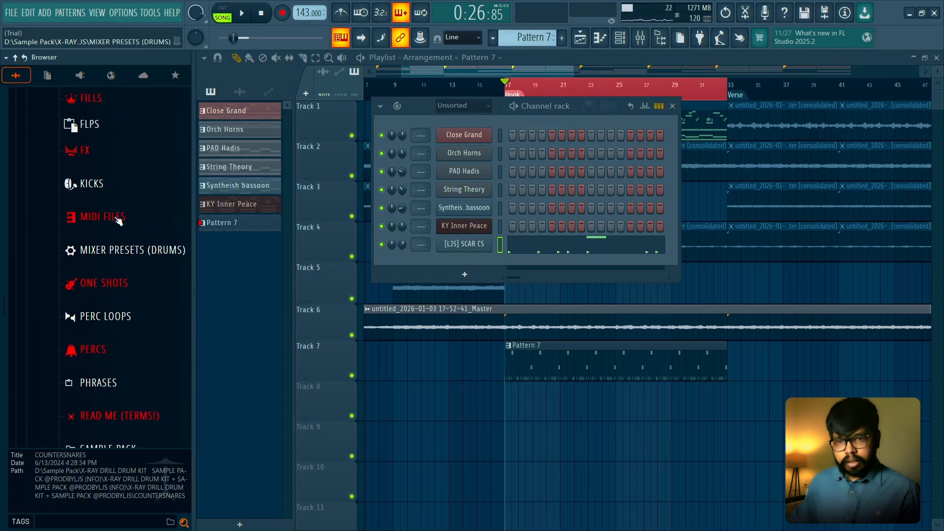
scroll(109, 251, "down", 6)
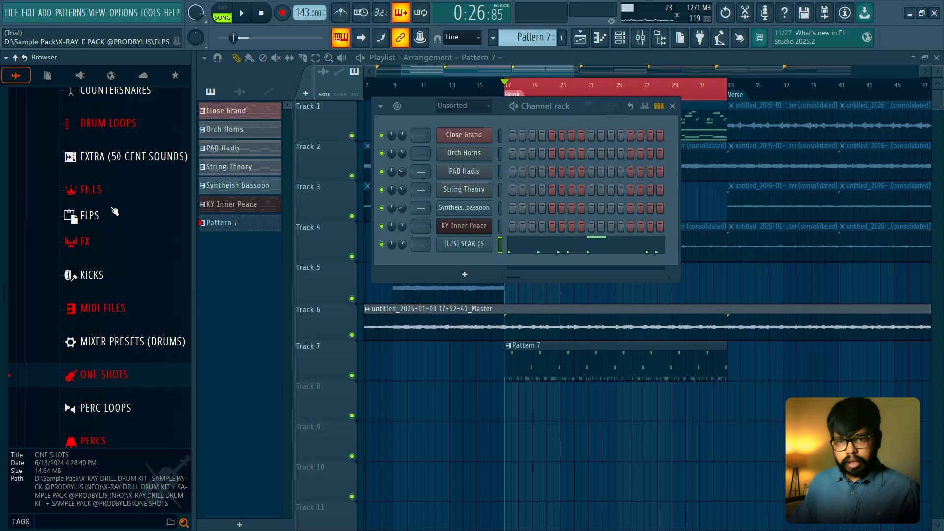
left_click(115, 213)
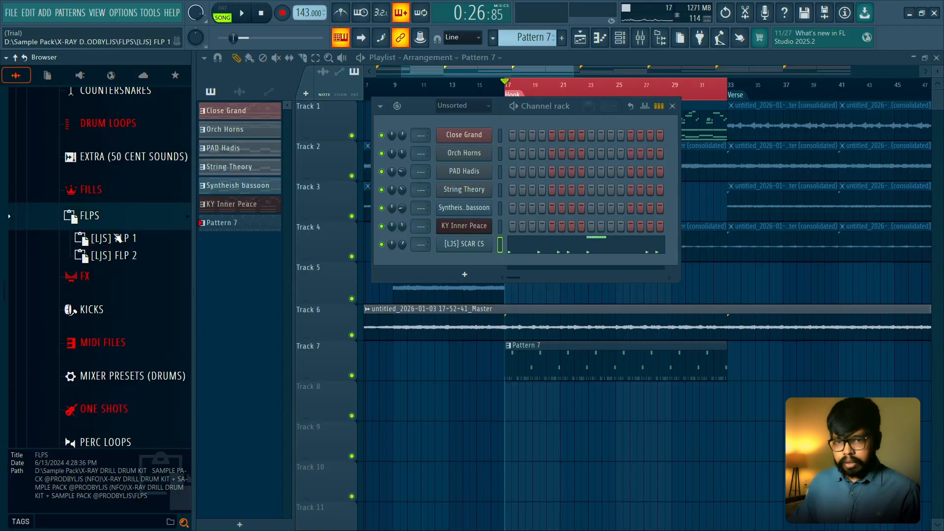
left_click(118, 239)
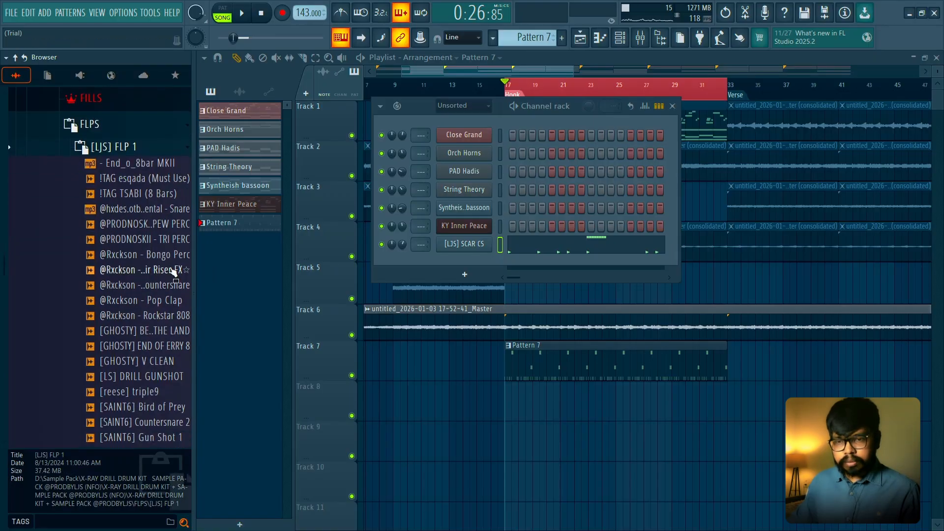
left_click(138, 254)
left_click(131, 224)
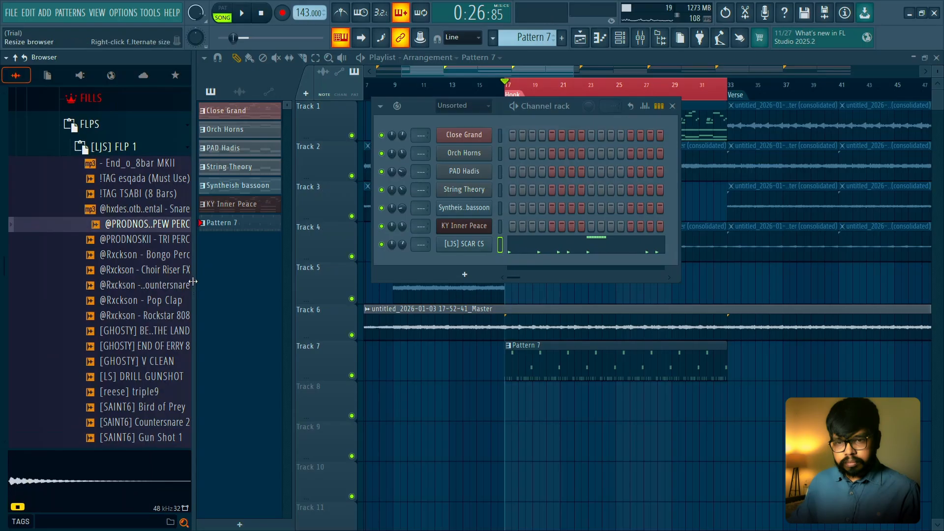
- Widen the sample browser, audition [SAINT6] Countersnare 2 and add it as a new channel below SCAR CS
left_click_drag(193, 281, 240, 282)
scroll(169, 295, "down", 3)
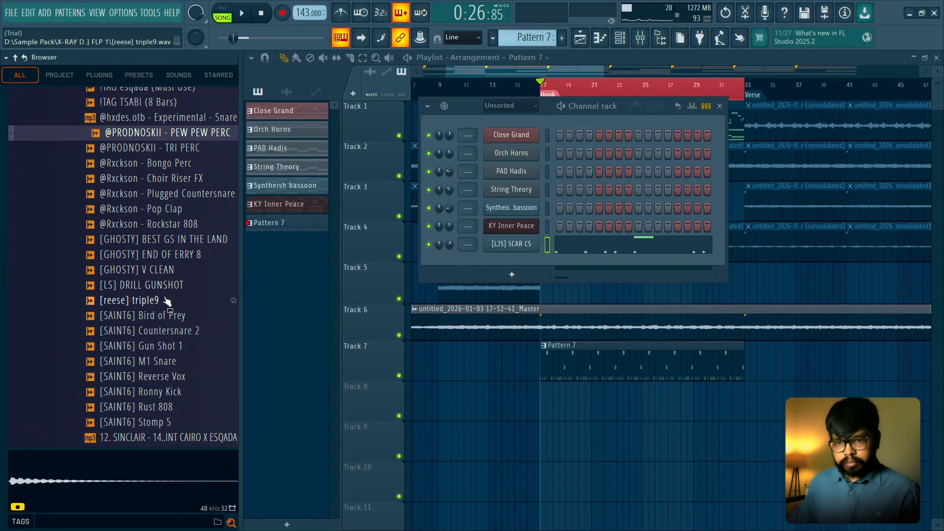
left_click(179, 329)
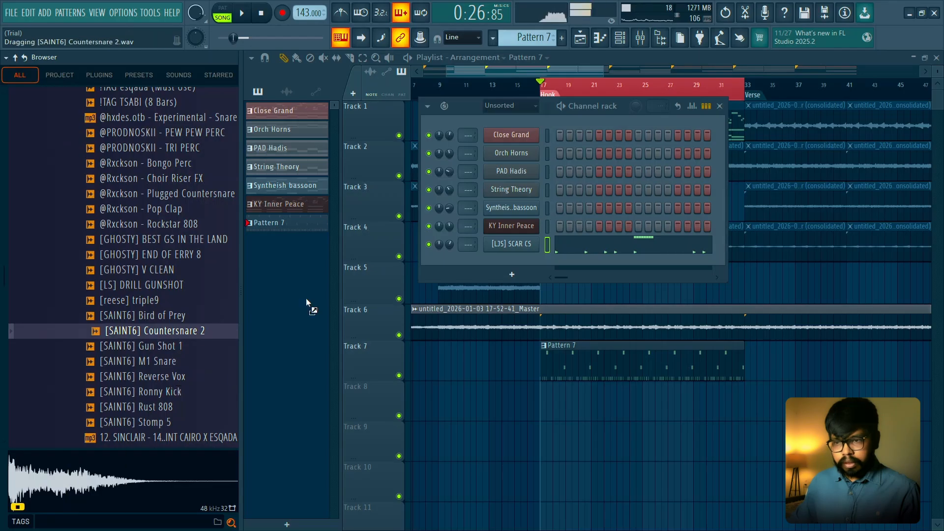
left_click_drag(548, 253, 548, 249)
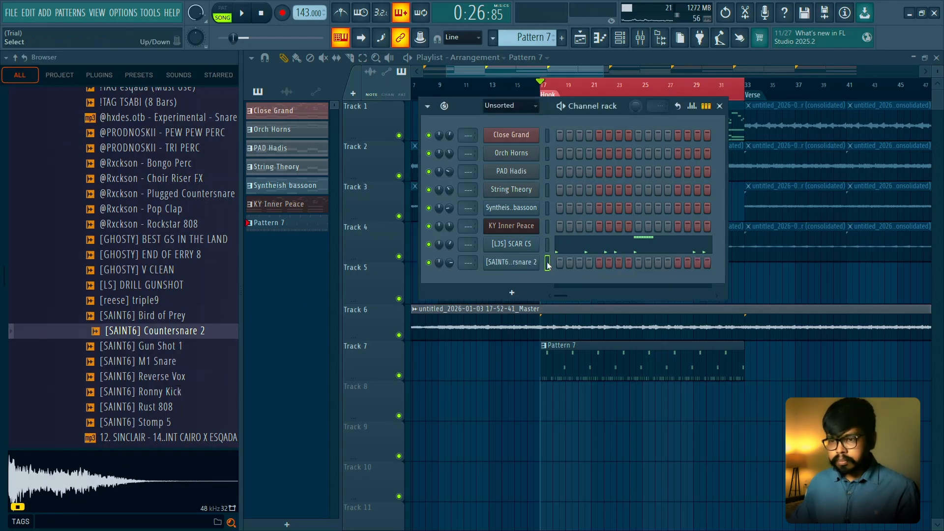
- Copy the SCAR CS notes onto the Countersnare 2 channel and set its volume to about 64%, checking it in playback
key("space")
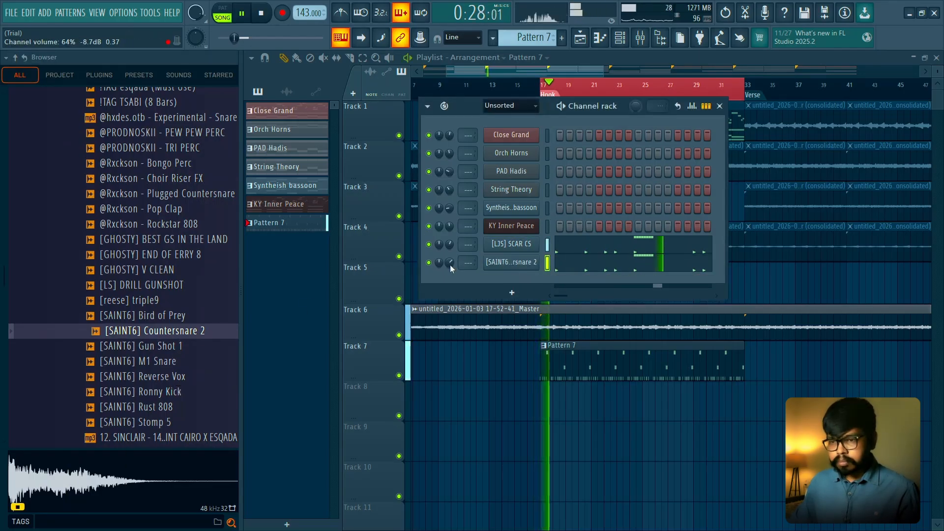
left_click(600, 269)
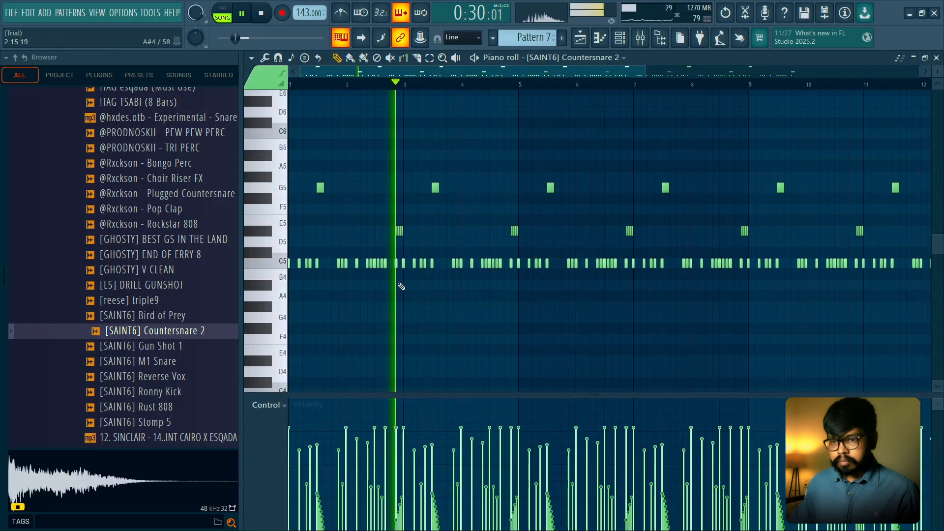
key("space")
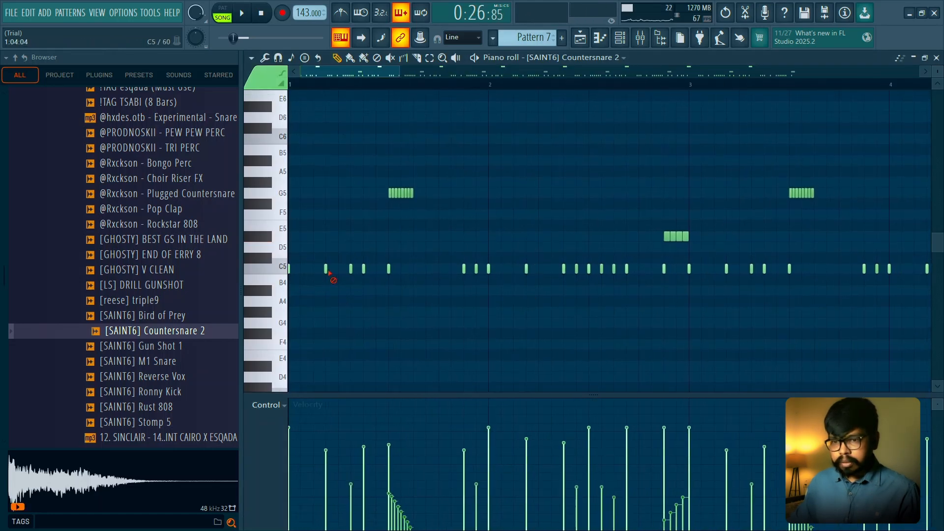
- Delete the Countersnare 2 hits at steps 4 and 7 of bar 1 and listen to the thinner layer
right_click(328, 270)
key("space")
right_click(363, 270)
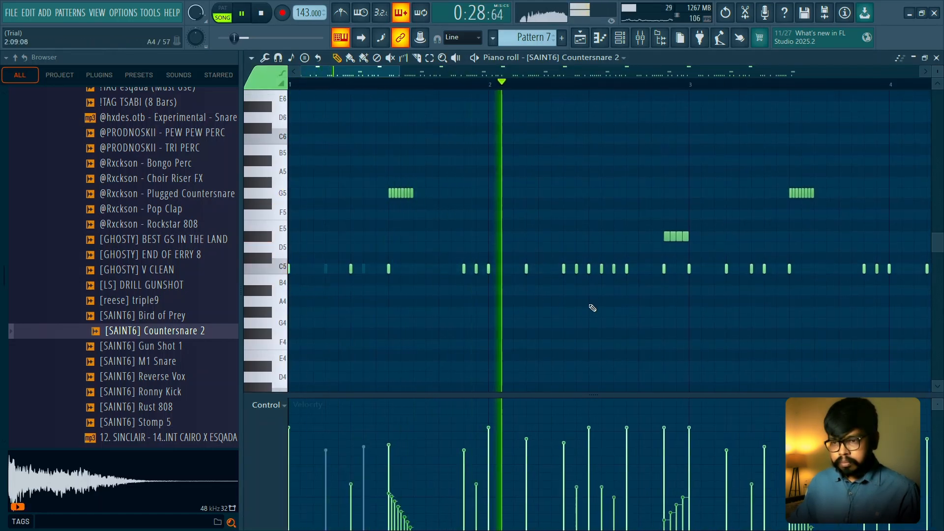
key("space")
- Restore the two deleted Countersnare 2 hits in bar 1 and replay the layered countersnares
key("F6")
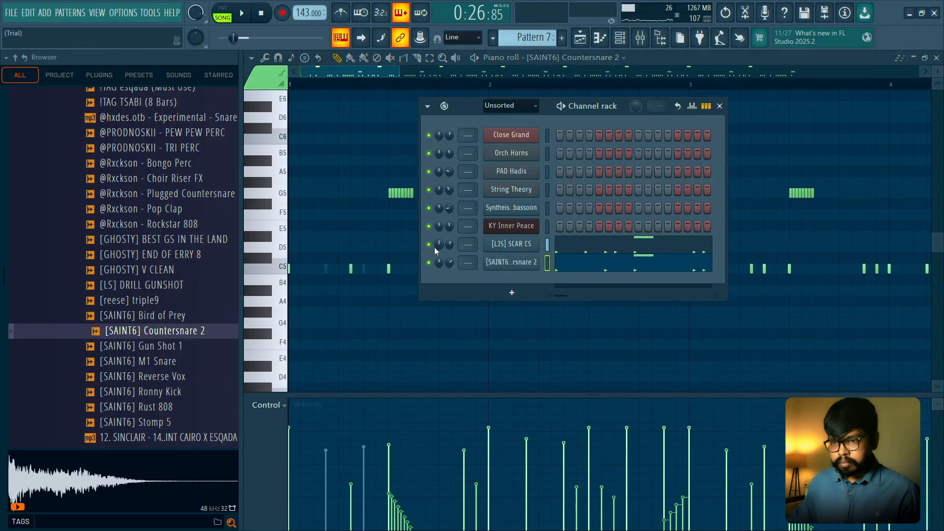
key("space")
key("F6")
key("space")
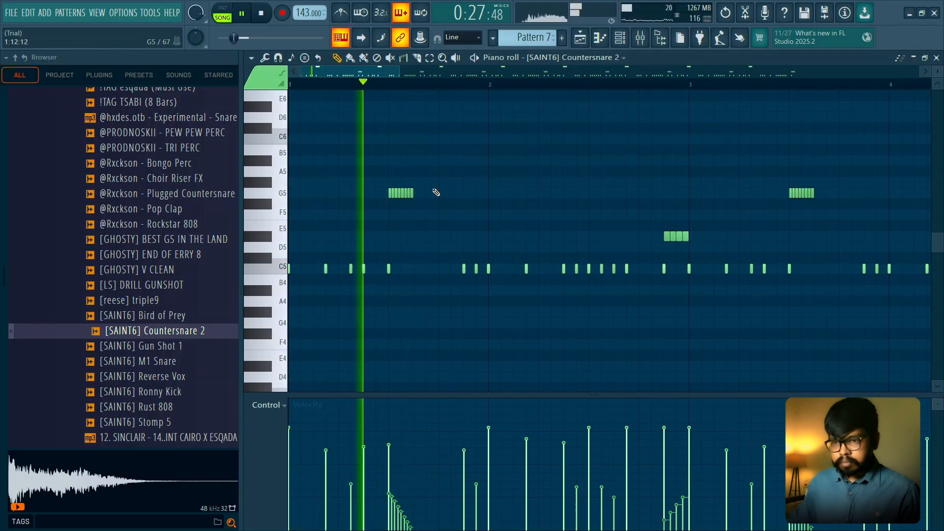
- Add Countersnare 2 hits on C5 at steps 12 and 14 of bar 1 and listen to the fuller pattern
key("space")
key("space")
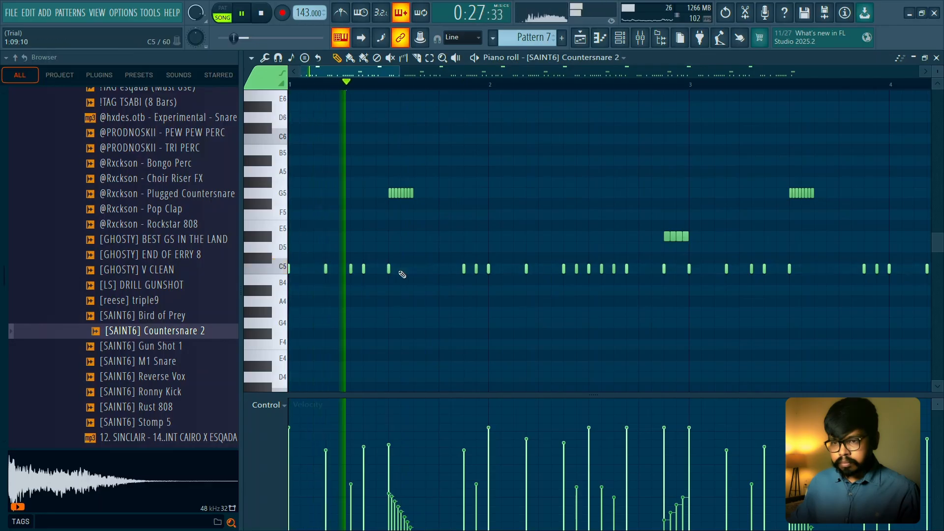
left_click(425, 268)
left_click(452, 268)
key("space")
key("space")
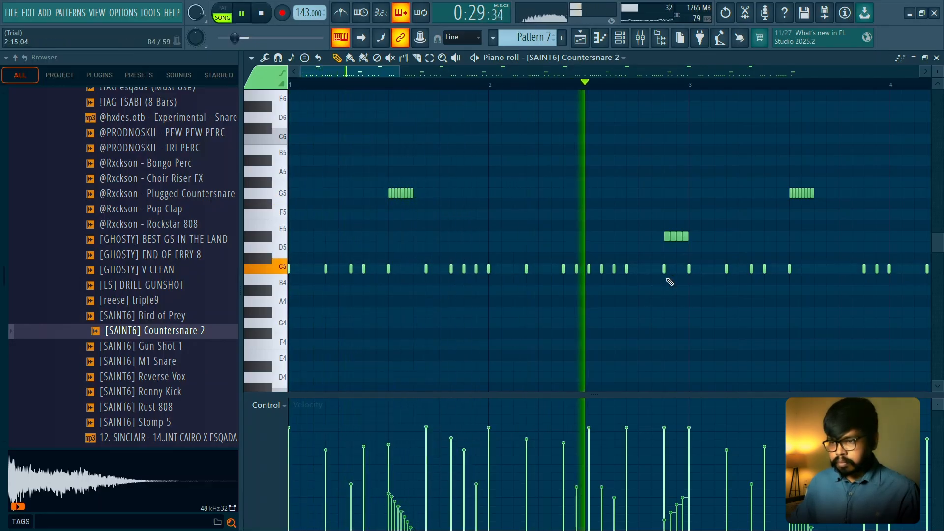
- Add a C5 hit at step 12 of bar 3 with its velocity at about 75% and play it back
scroll(633, 357, "down", 1)
scroll(676, 277, "down", 1)
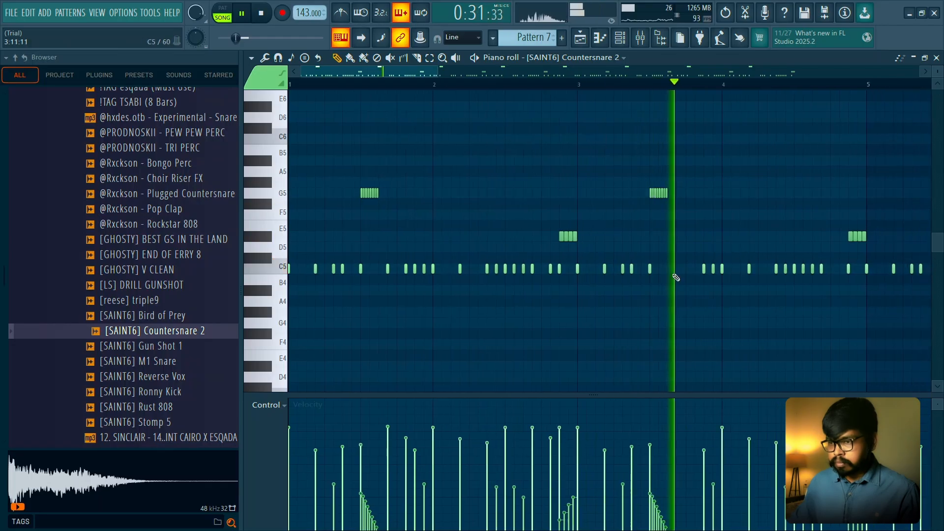
left_click(678, 269)
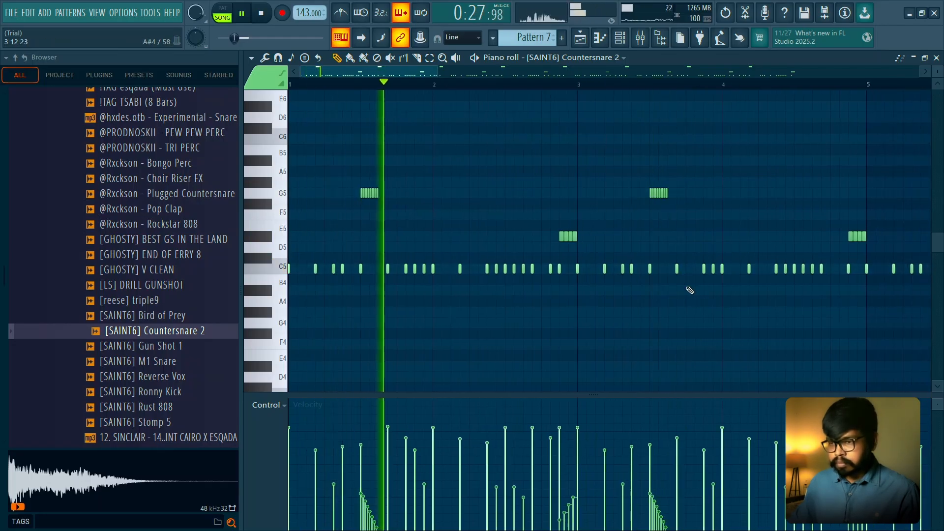
key("space")
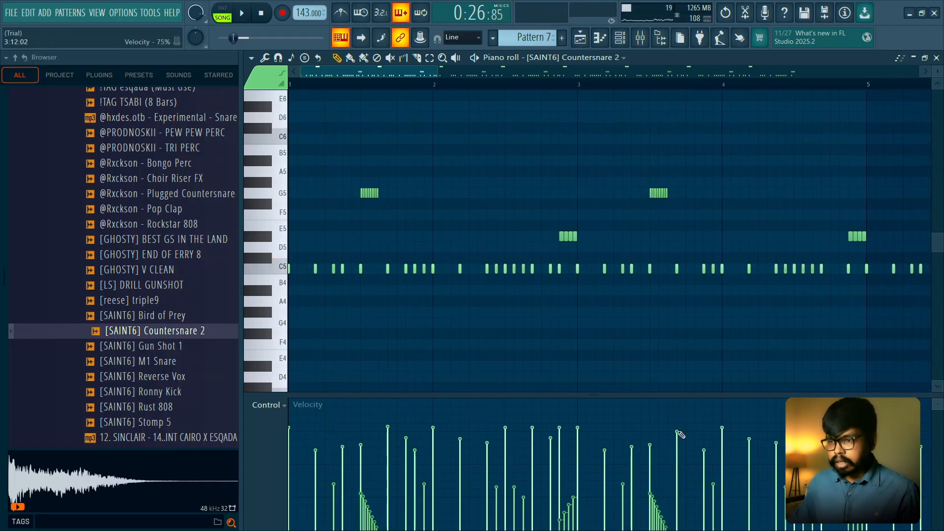
- Add C5 hits at steps 3 and 6 of bar 4 and set the step 3 velocity to about 49%, checking in playback
scroll(638, 234, "down", 2)
key("space")
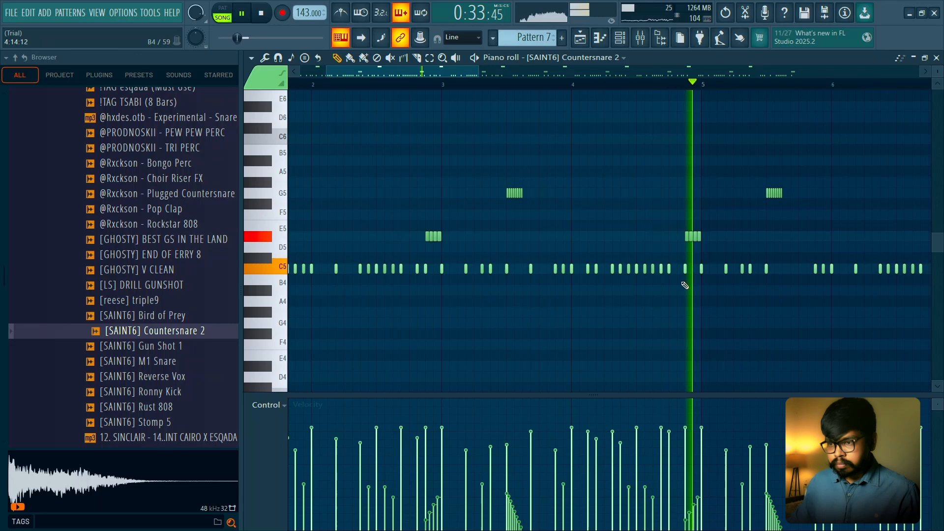
key("space")
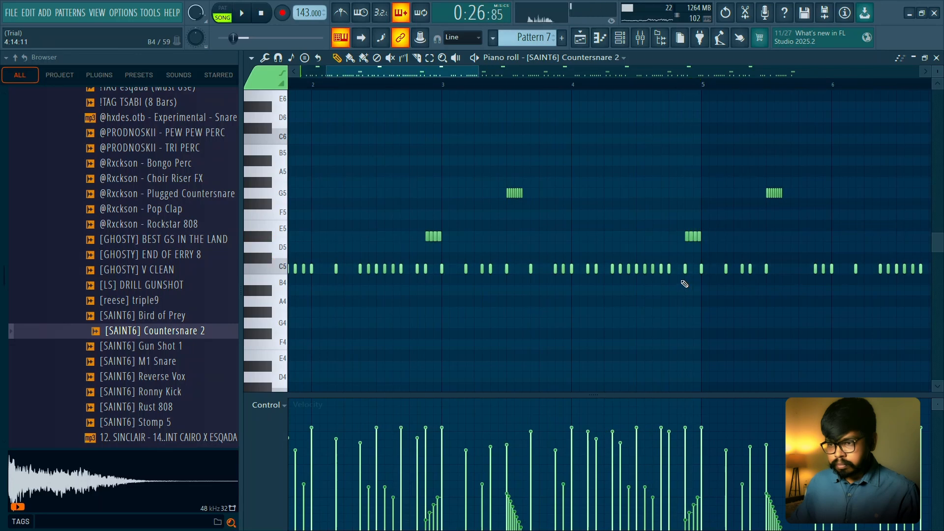
scroll(656, 271, "up", 4)
scroll(575, 127, "down", 5)
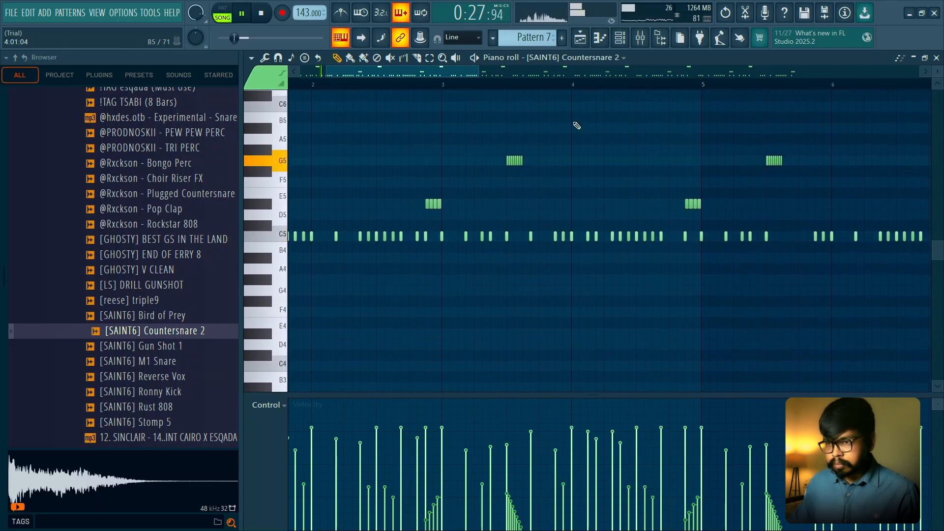
scroll(575, 92, "up", 2)
key("space")
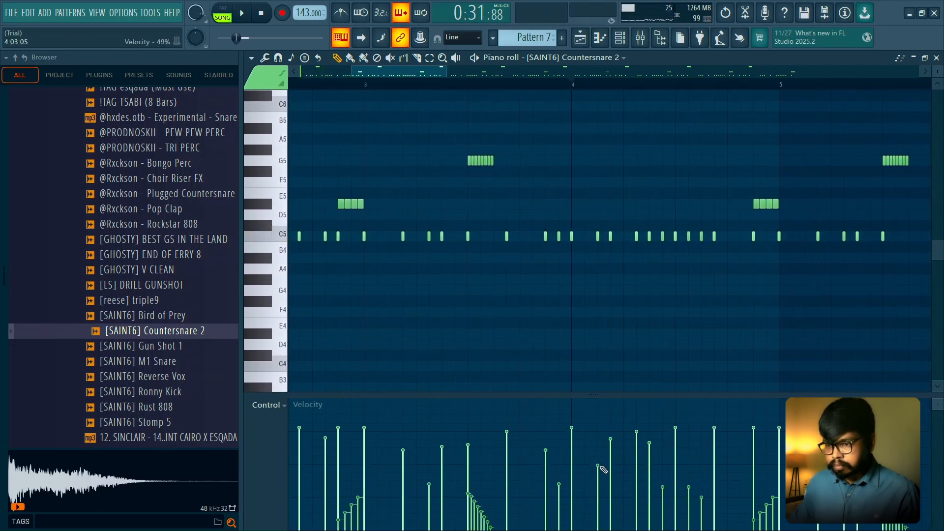
key("space")
- Add a C5 hit at step 13 of bar 4 and lower the velocities of the hits at steps 6 and 7
left_click(636, 485)
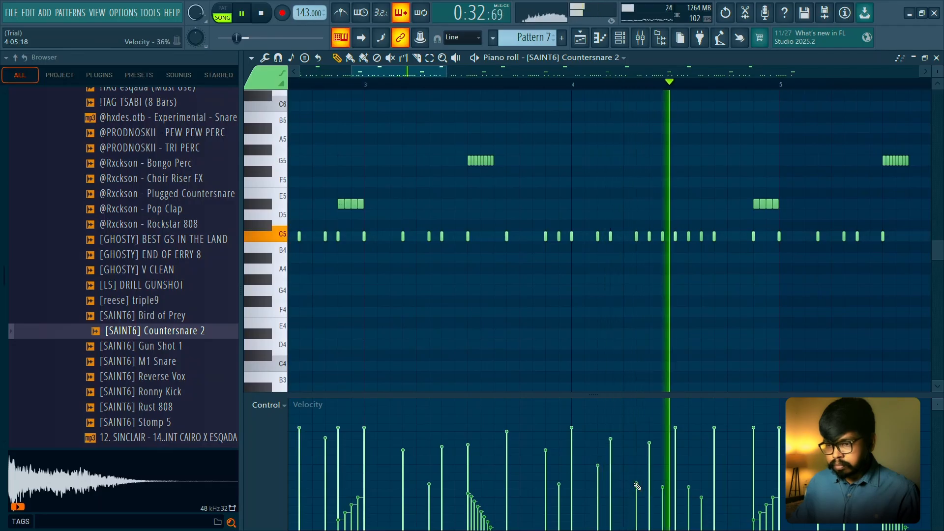
left_click(727, 236)
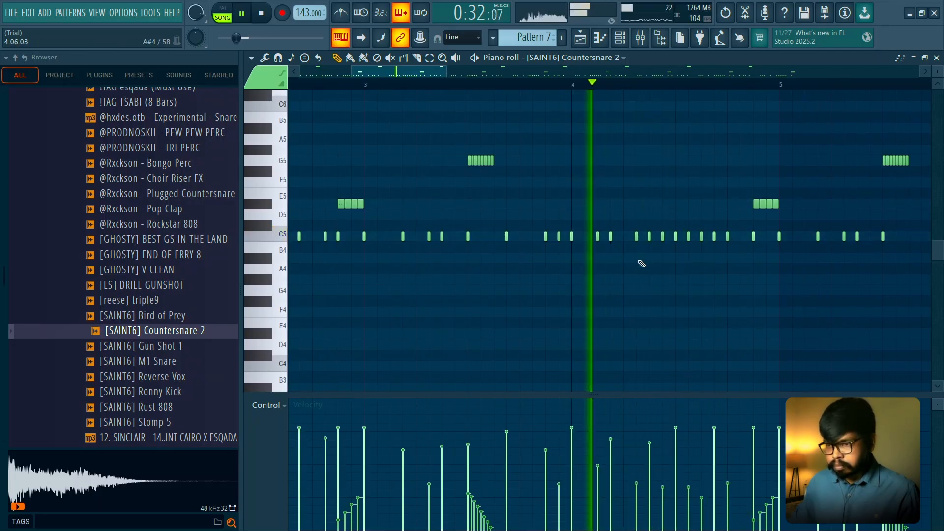
left_click(636, 513)
left_click(649, 477)
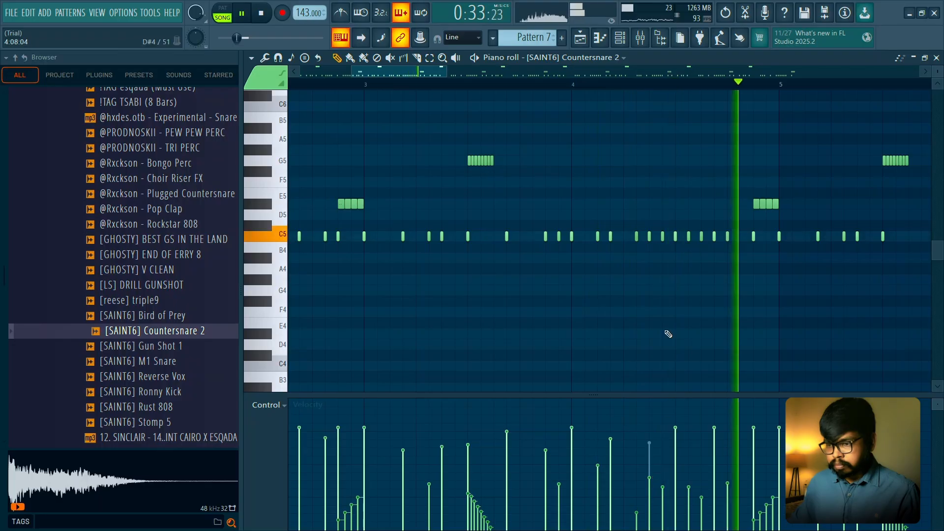
- Delete all Countersnare 2 notes from bar 5 onward, including the hit on the bar 5 downbeat
scroll(668, 332, "down", 4)
key("space")
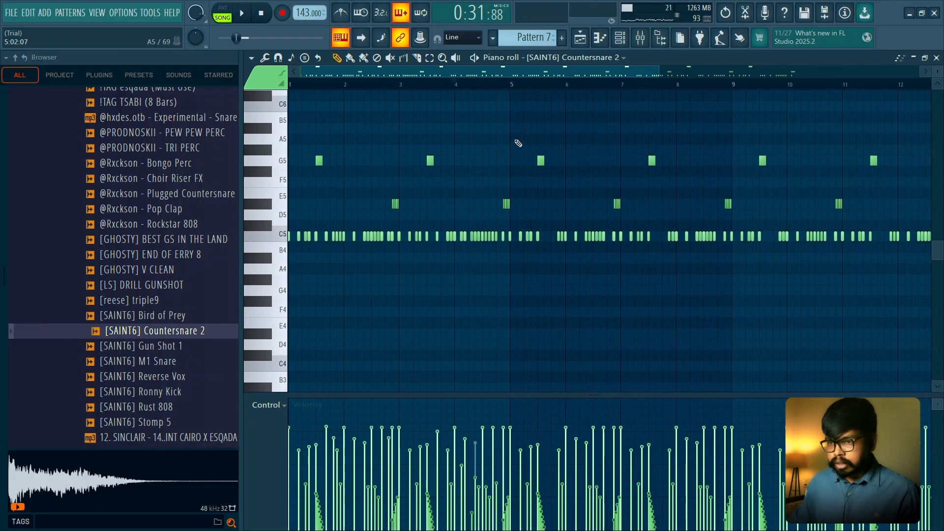
left_click_drag(525, 178, 741, 341)
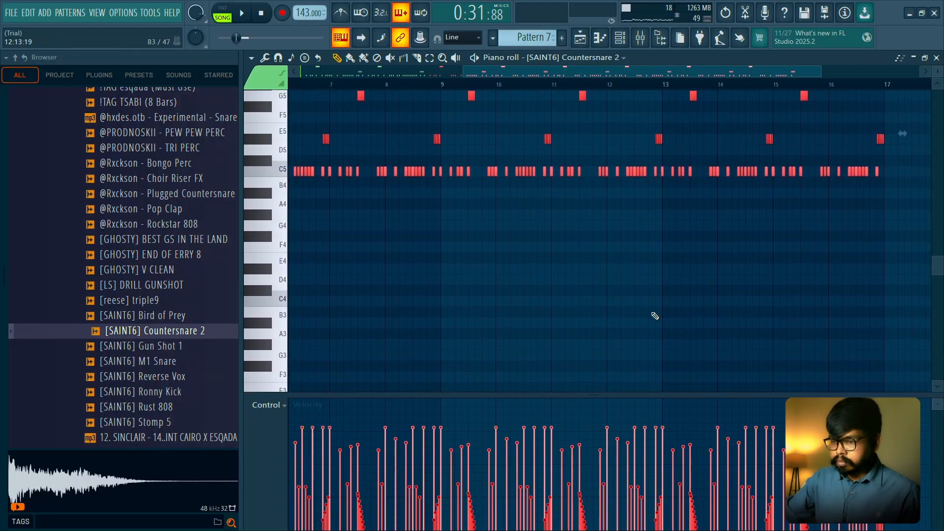
key("Delete")
scroll(655, 316, "down", 3)
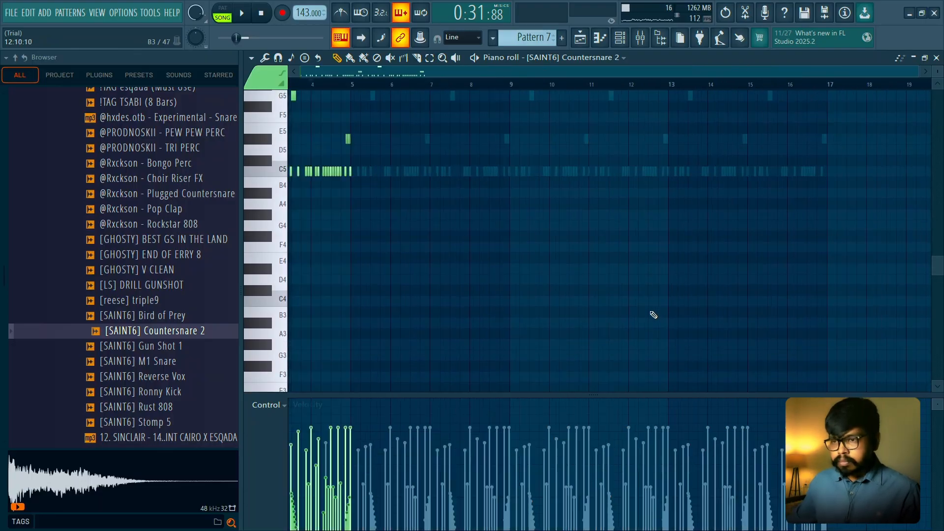
scroll(404, 144, "up", 5)
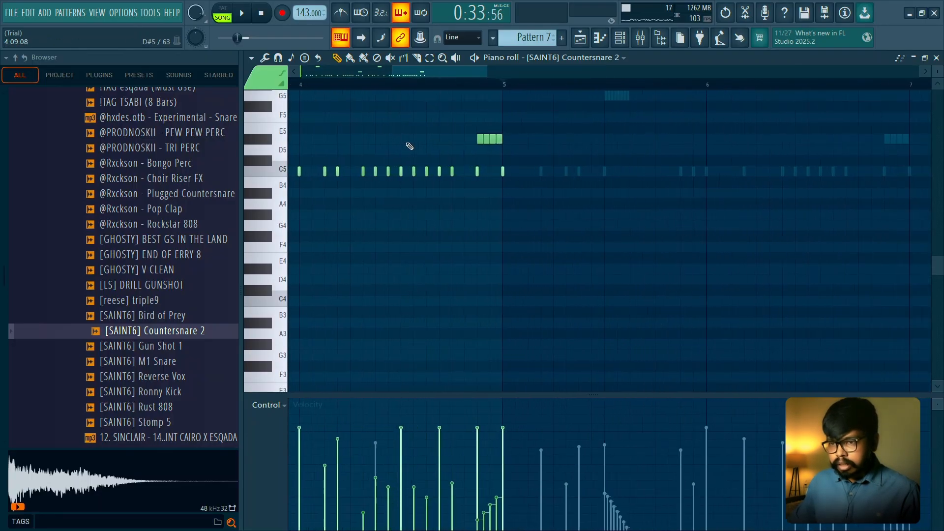
scroll(628, 176, "down", 6)
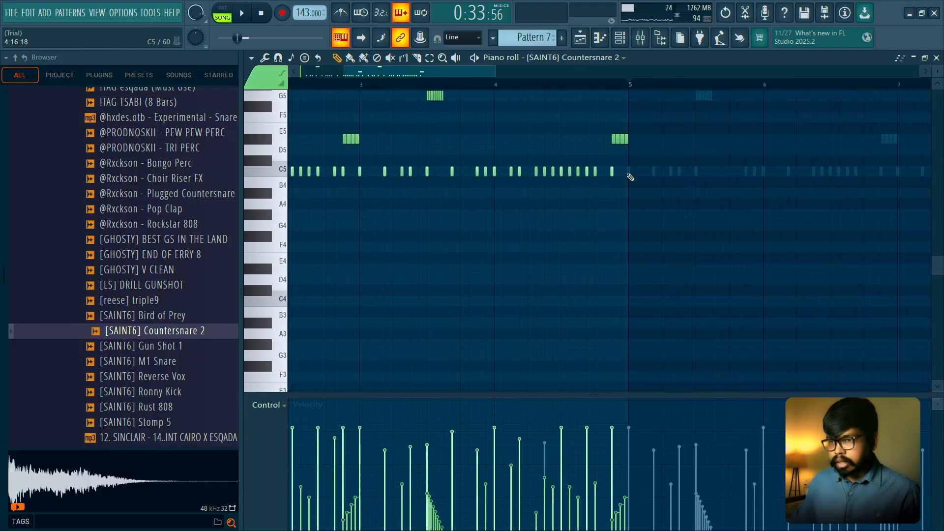
- Duplicate the edited four-bar Countersnare 2 pattern three times so it fills 16 bars
key("ctrl+b")
key("ctrl+b")
key("ctrl+b")
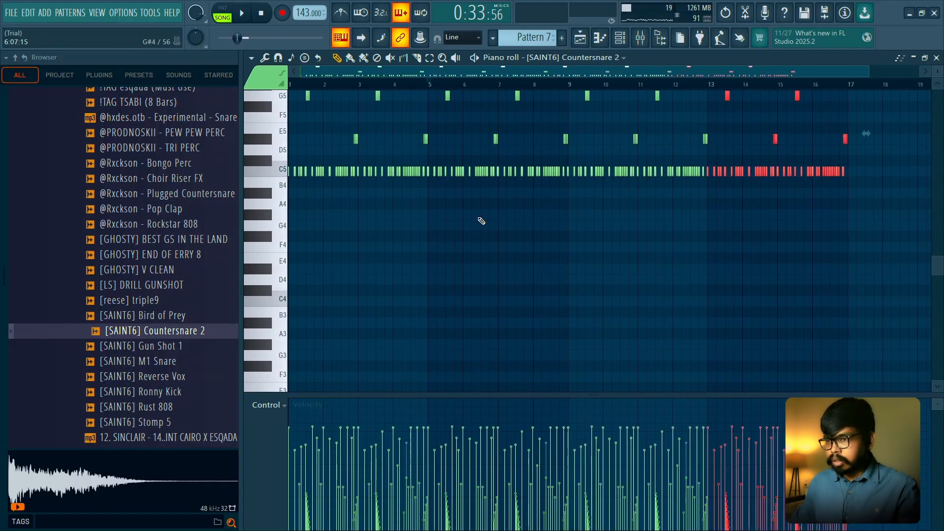
left_click(481, 221, "ctrl")
scroll(441, 221, "up", 6)
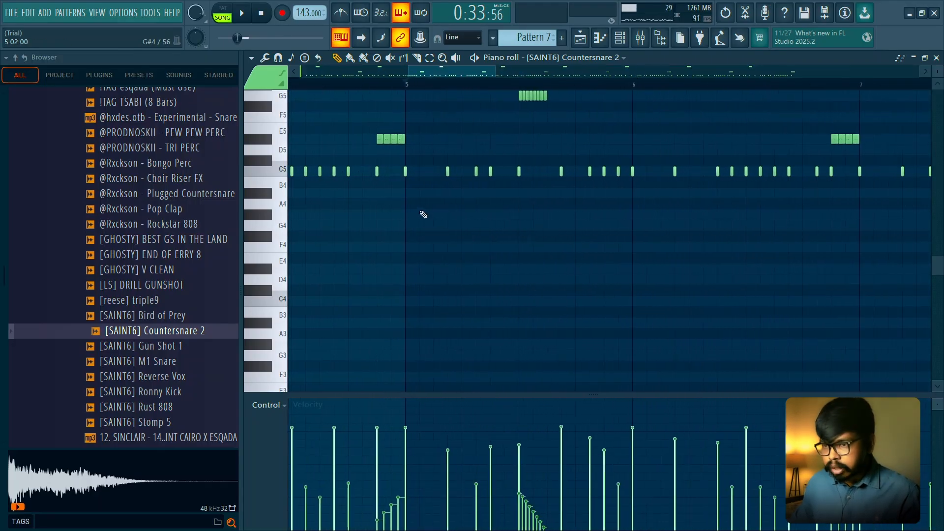
scroll(421, 213, "up", 5)
scroll(422, 213, "down", 6)
key("space")
- Delete every G5 and E5 roll from the Countersnare 2 part and play the Hook with the channel rack and playlist shown
key("space")
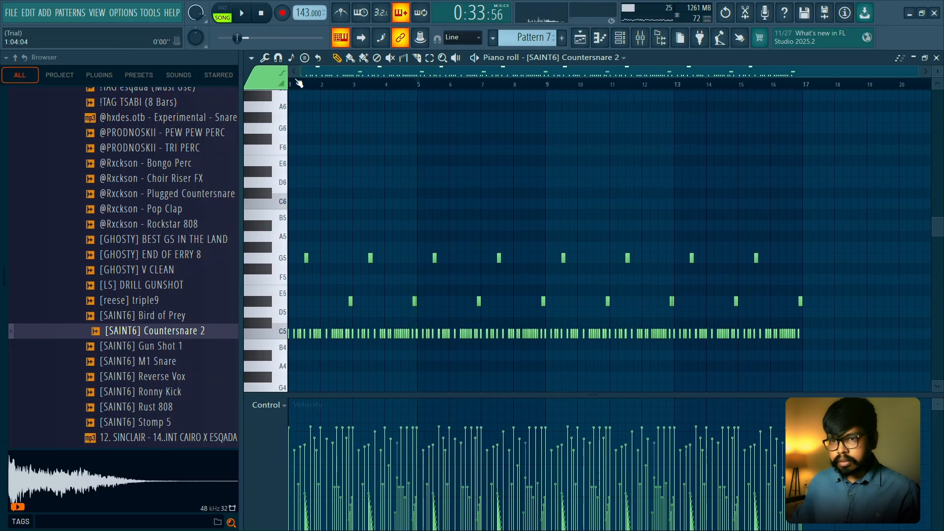
key("space")
left_click_drag(299, 231, 808, 322)
key("alt+m")
key("space")
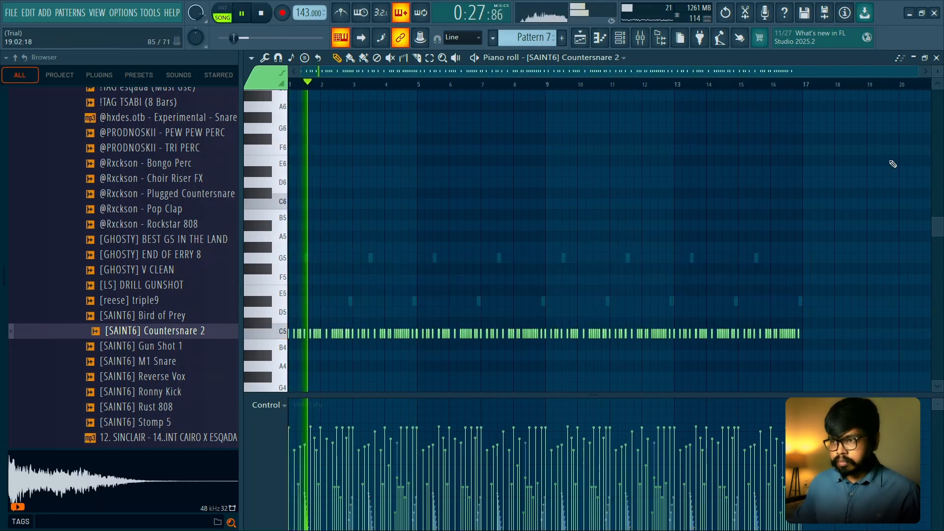
key("F6")
key("F5")
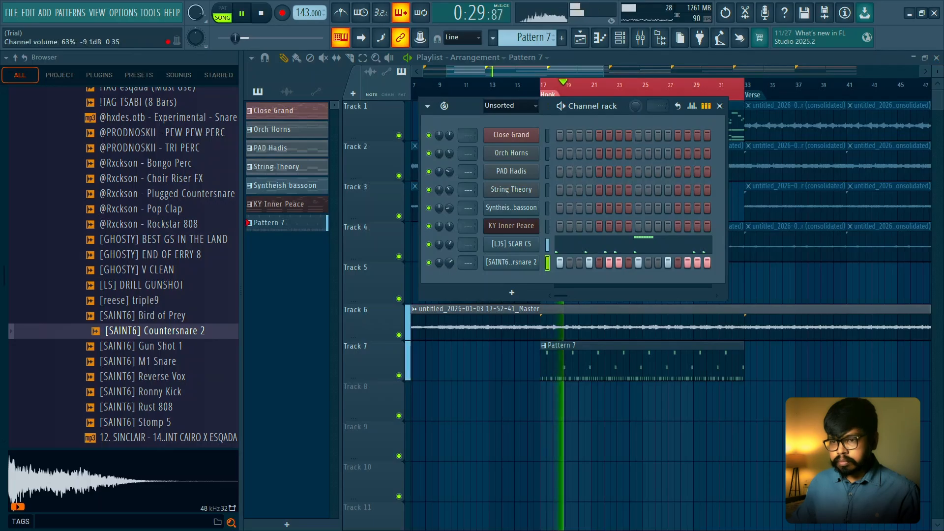
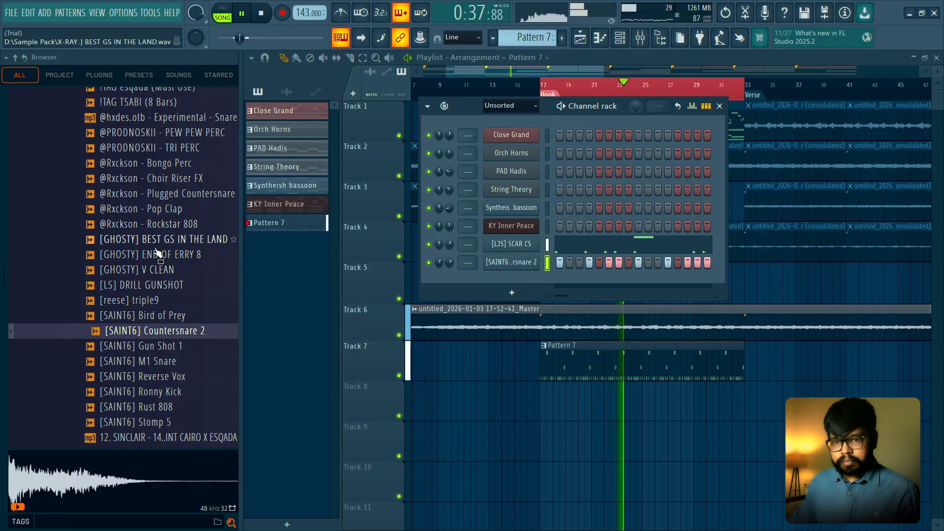
- Load the [SAINT6] M1 Snare sample as a new channel and open its piano roll in Pattern 7
scroll(156, 251, "down", 3)
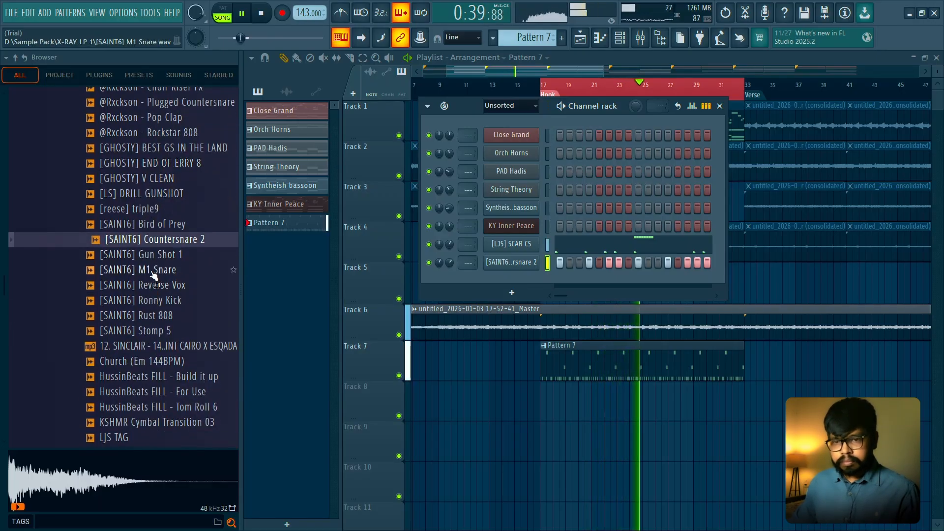
left_click(153, 272)
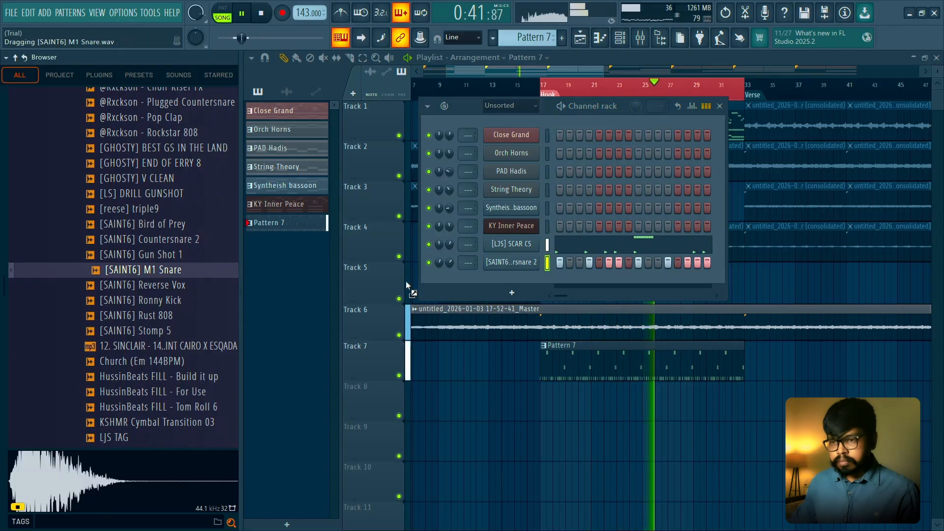
key("space")
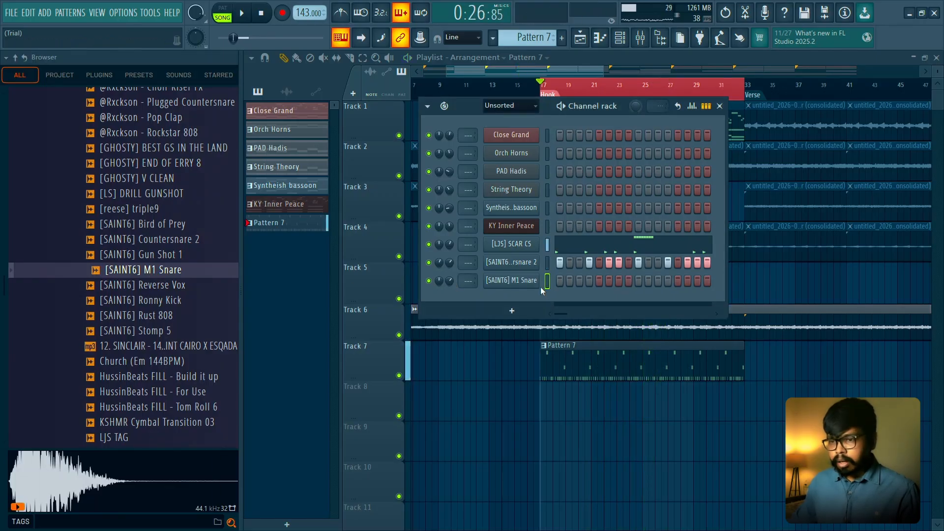
right_click(520, 280)
left_click(560, 279)
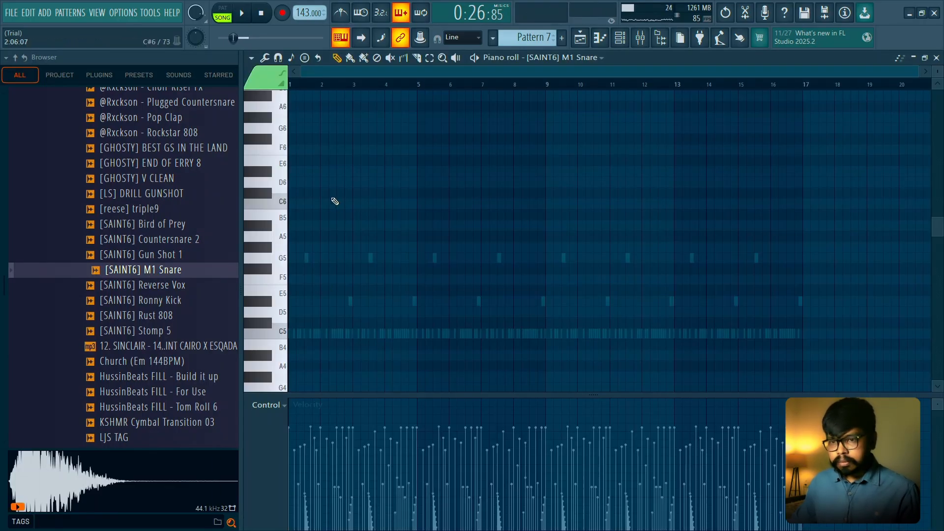
- Place a C5 snare note on beat 3 of each of bars 1 to 4, softer in bars 3 and 4, and play them back
scroll(325, 339, "up", 2)
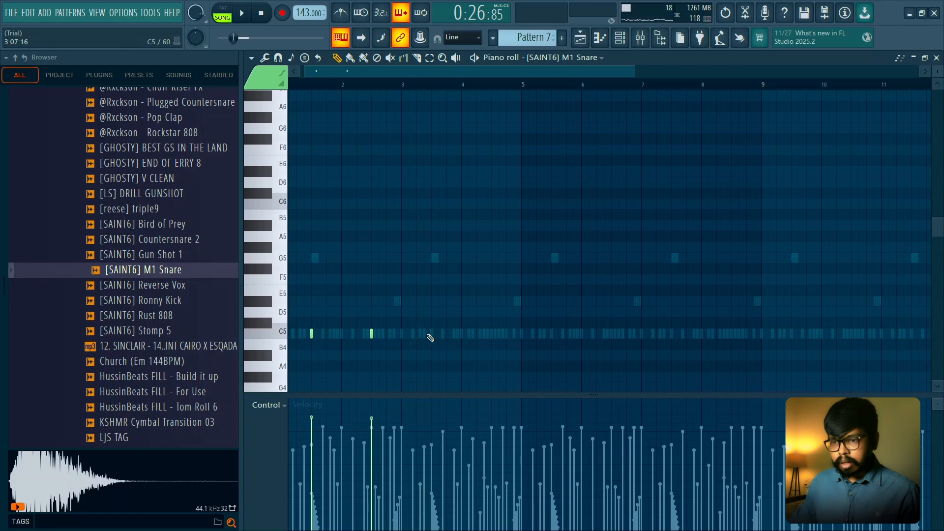
scroll(307, 231, "up", 2)
left_click_drag(310, 232, 476, 184)
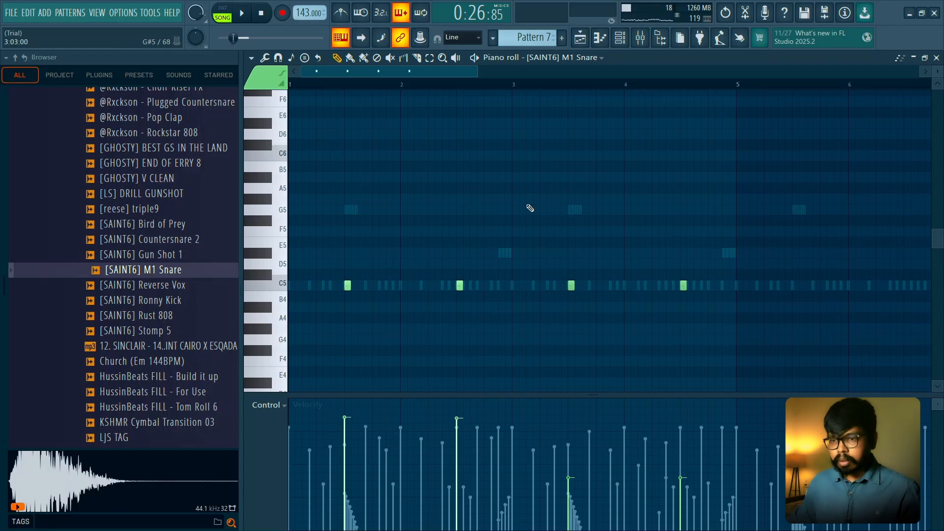
scroll(418, 235, "up", 1)
left_click_drag(419, 235, 468, 208)
scroll(469, 207, "down", 2)
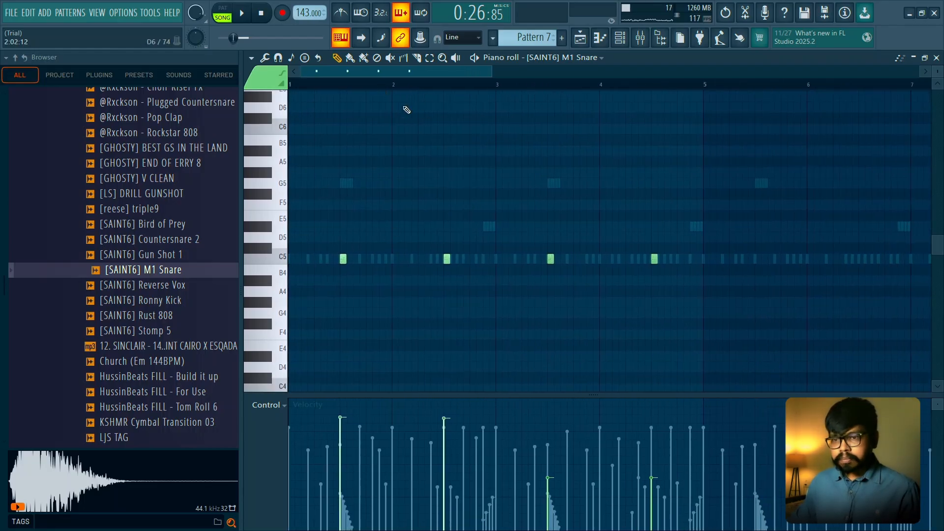
key("space")
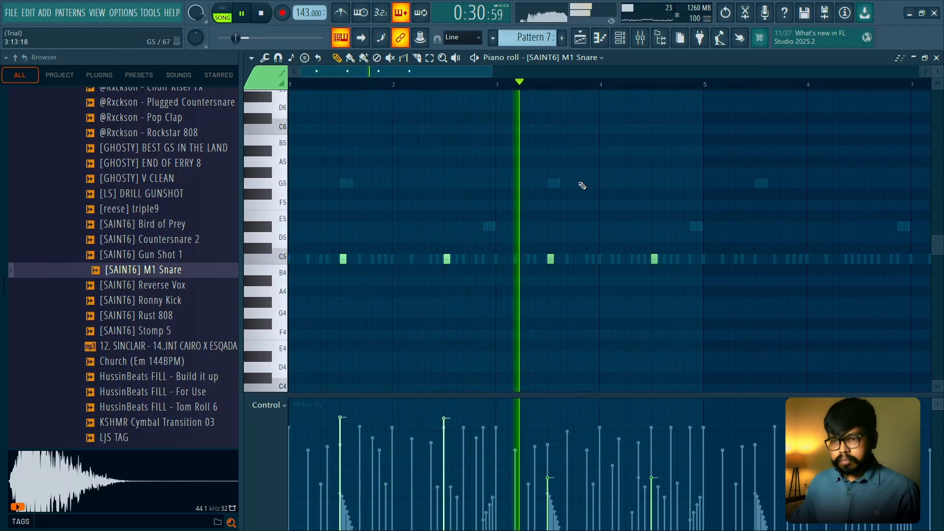
key("space")
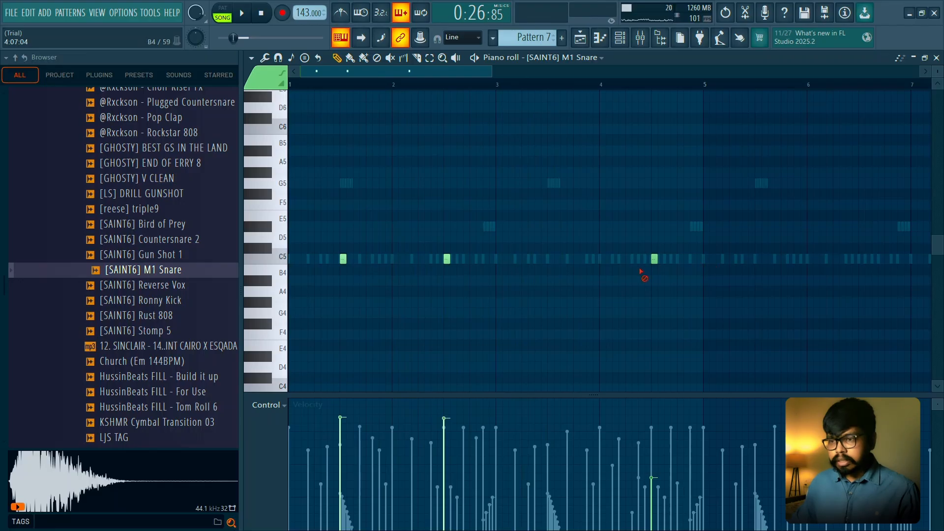
- Replace the notes in bars 3 and 4 with a copy of bars 1 and 2, and move the bar 2 and 4 hits to beat 4
left_click_drag(495, 89, 96, 84)
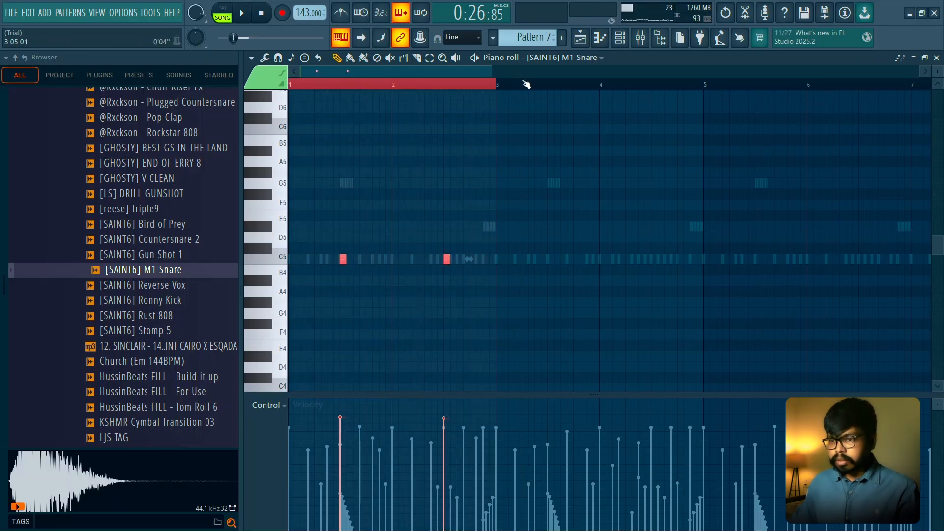
key("ctrl+b")
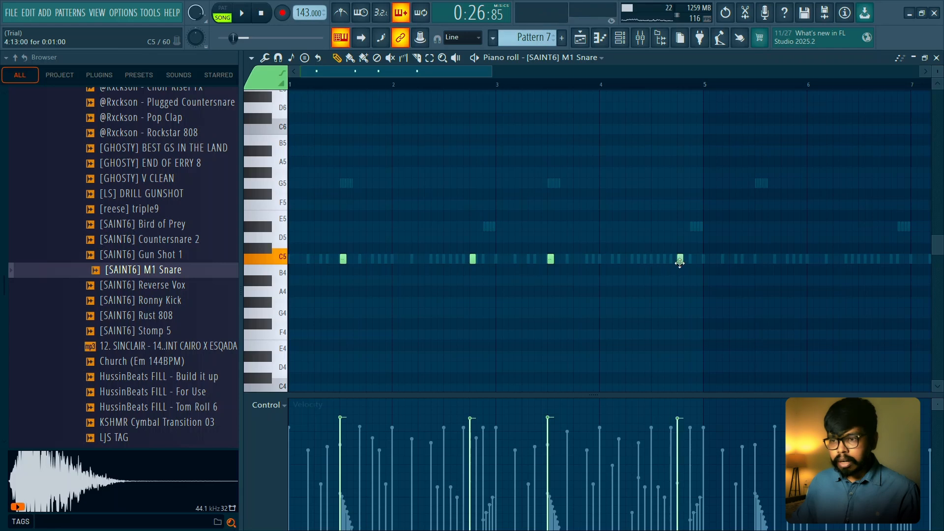
left_click_drag(326, 232, 710, 293)
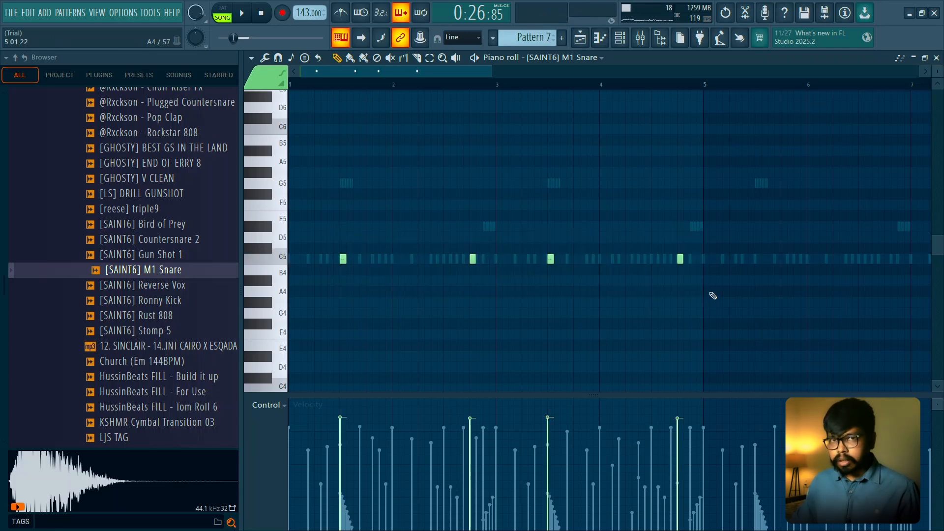
key("space")
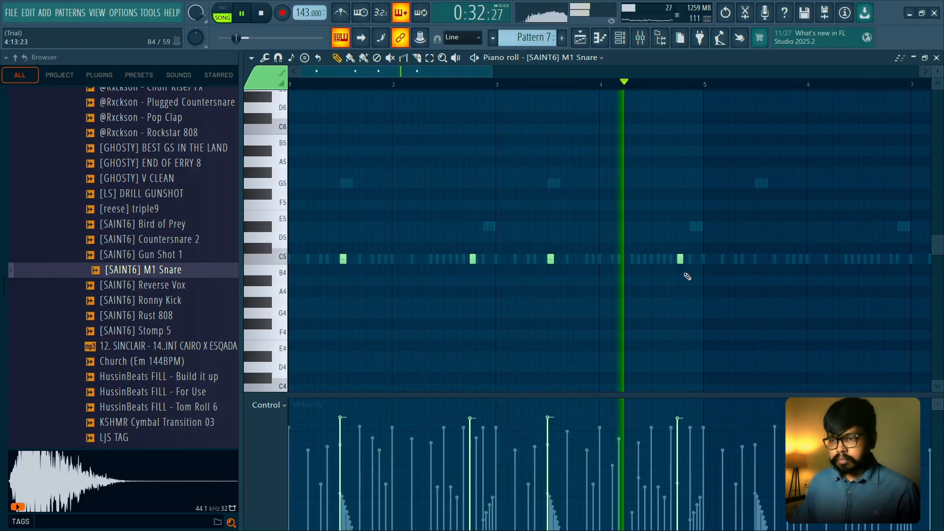
left_click(664, 259)
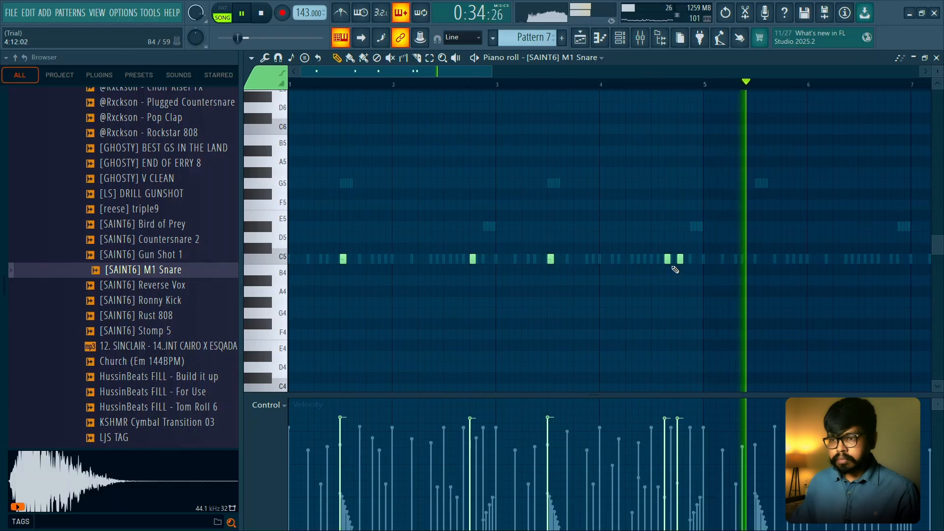
key("space")
scroll(655, 196, "up", 3)
right_click(670, 259)
key("space")
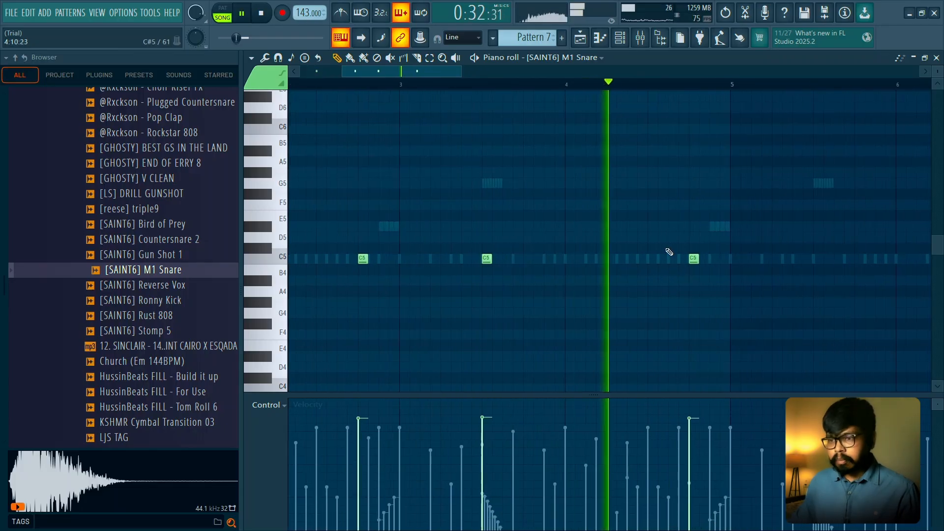
- Add softer C5 hits two steps before and after the last snare of bar 4, and repeat the four-bar pattern through bar 16
left_click(654, 260)
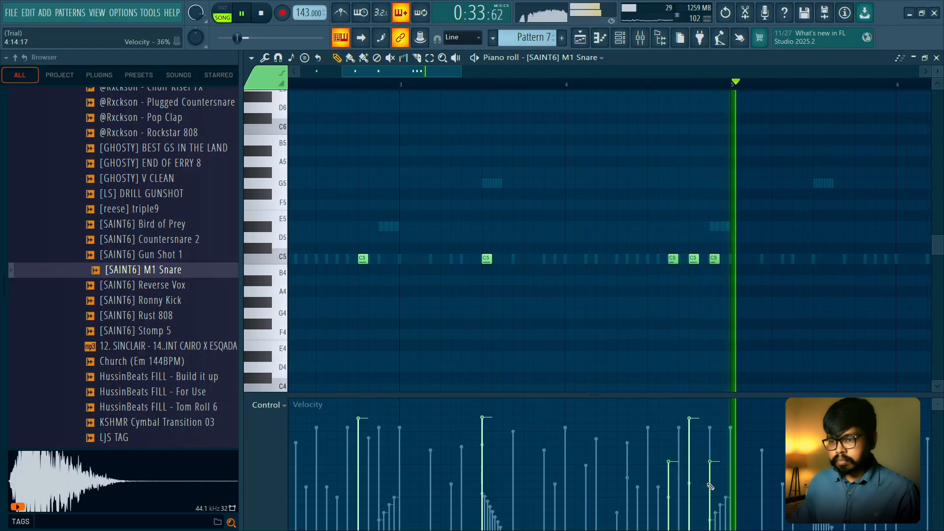
scroll(706, 316, "down", 4, "ctrl")
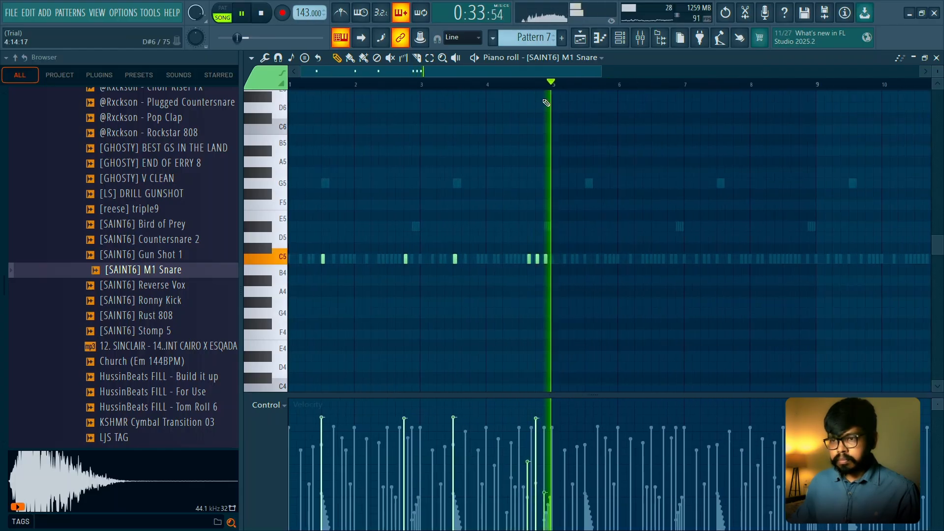
key("ctrl+b")
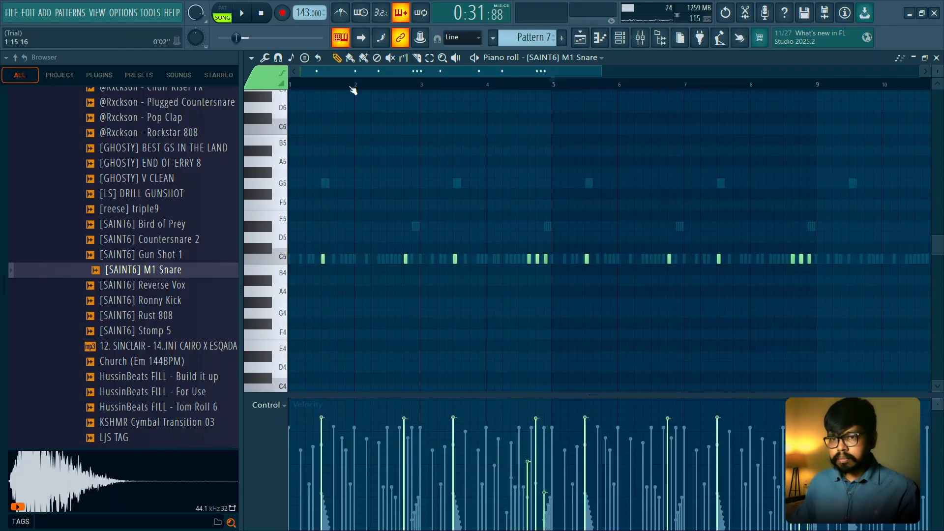
scroll(418, 113, "down", 3, "ctrl")
key("ctrl+a")
key("ctrl+b")
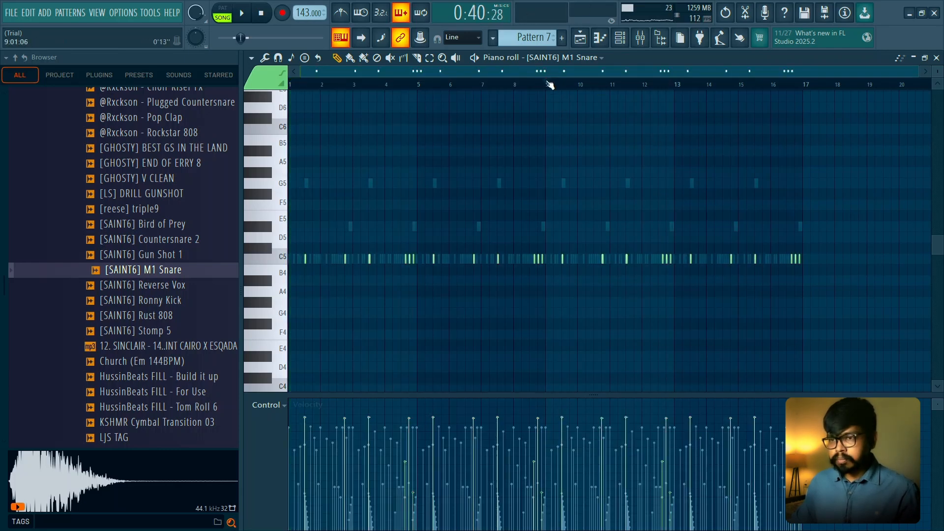
- Add two adjacent, softer C5 snare hits on the last two steps of bar 9
scroll(591, 159, "up", 3, "ctrl")
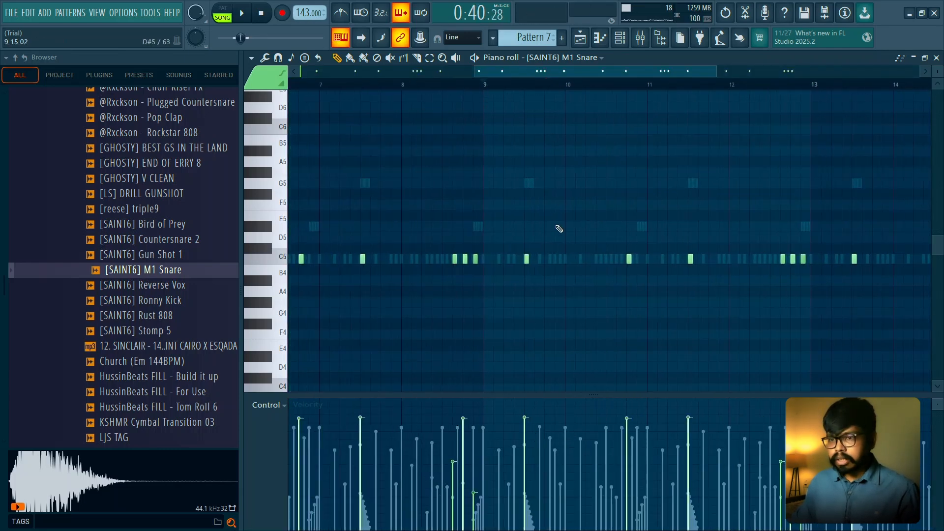
left_click(546, 259)
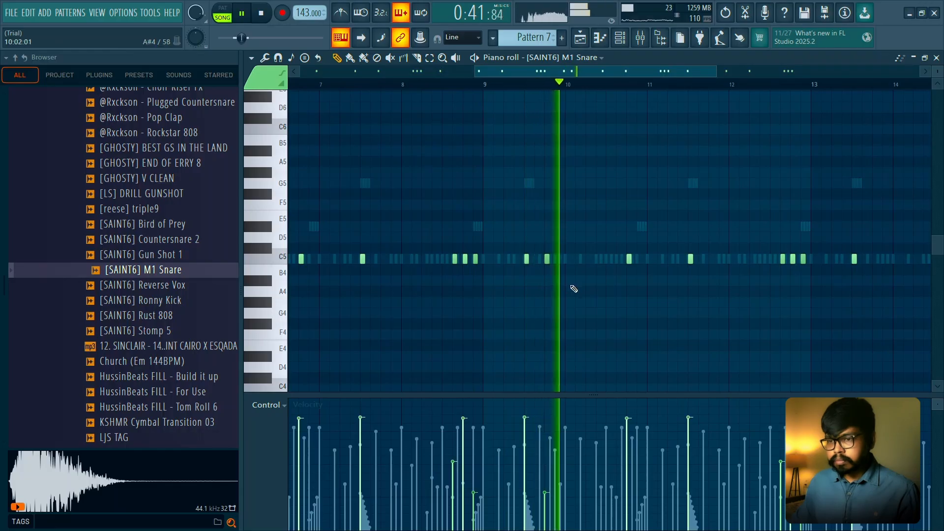
scroll(557, 300, "up", 2, "ctrl")
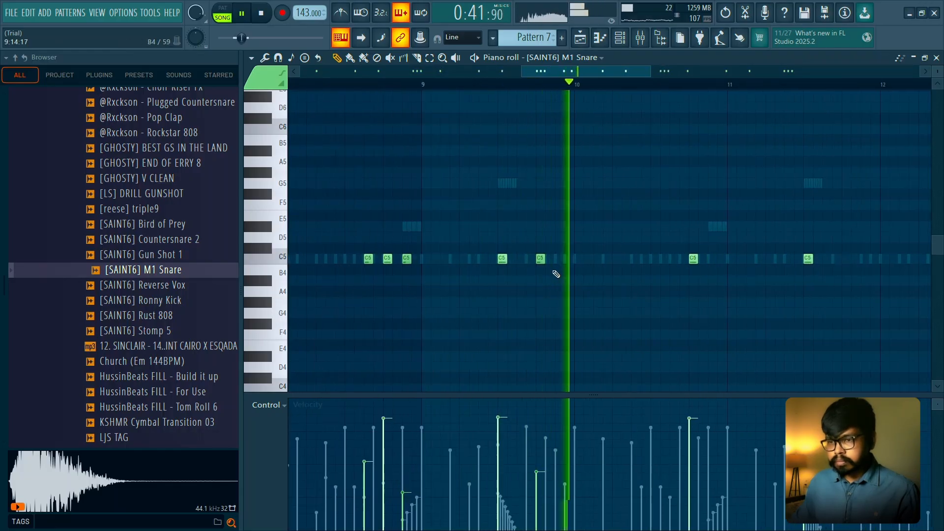
left_click(538, 442)
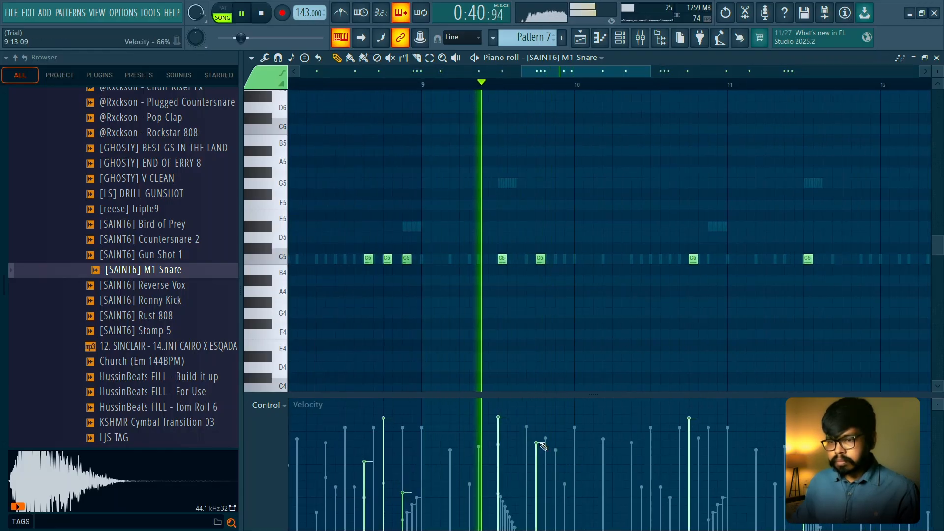
left_click(559, 258)
left_click(568, 258)
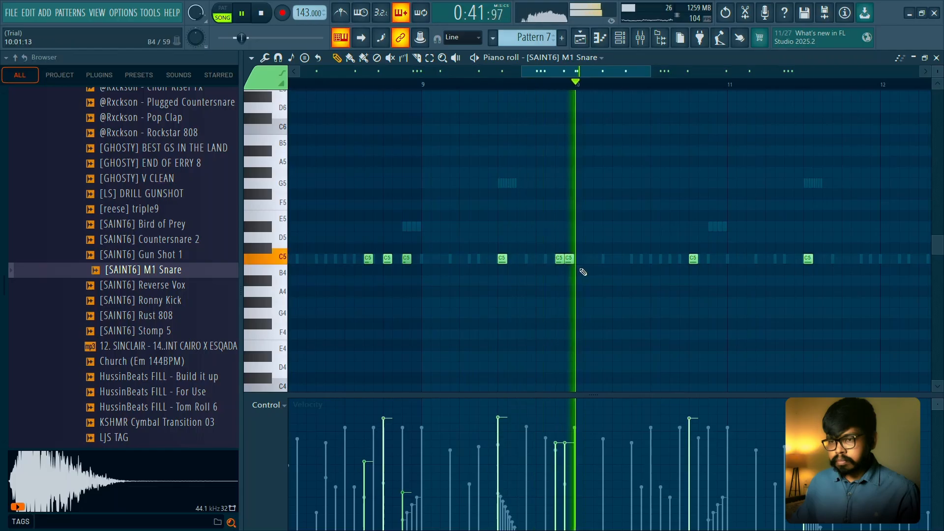
key("space")
scroll(655, 255, "down", 3, "ctrl")
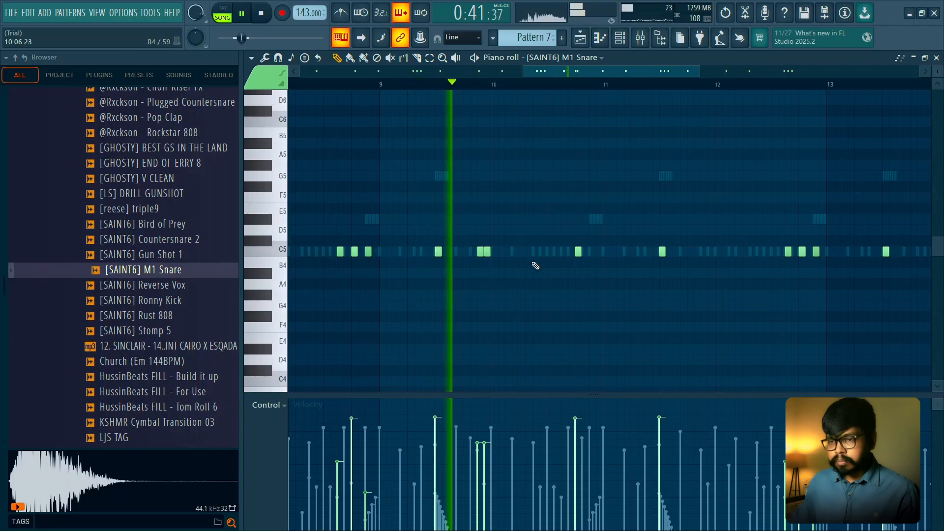
- Add two adjacent C5 snare hits on steps 6 and 7 of bar 10 and lower their velocities, with the first one softer
left_click(526, 251)
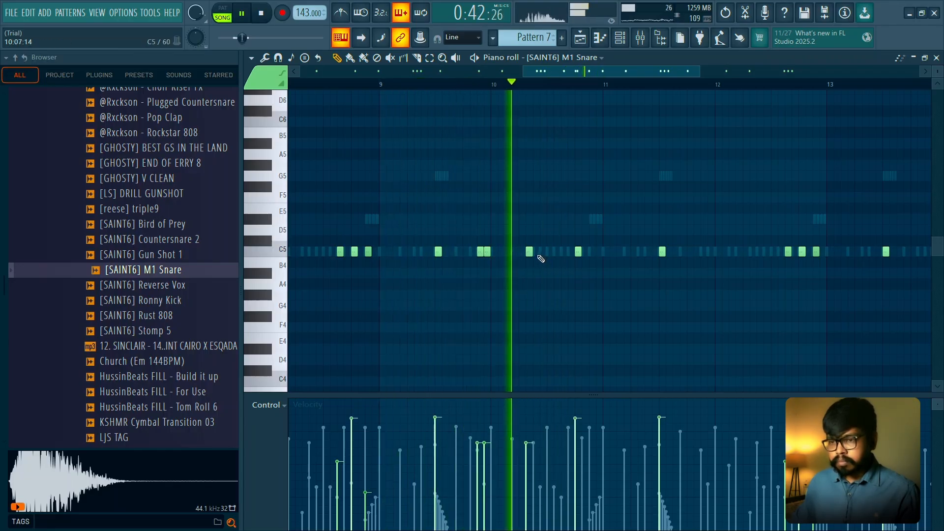
key("space")
key("space")
scroll(541, 255, "up", 2, "ctrl")
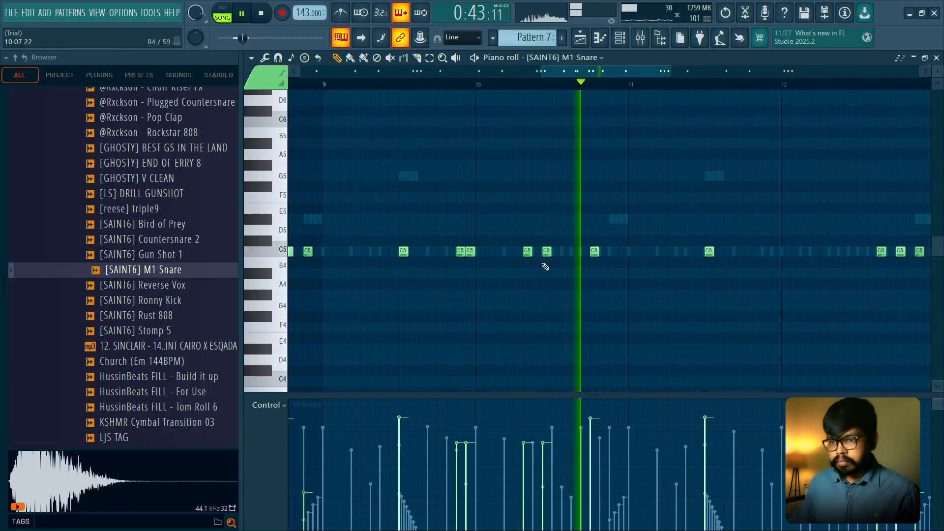
left_click_drag(545, 250, 536, 251)
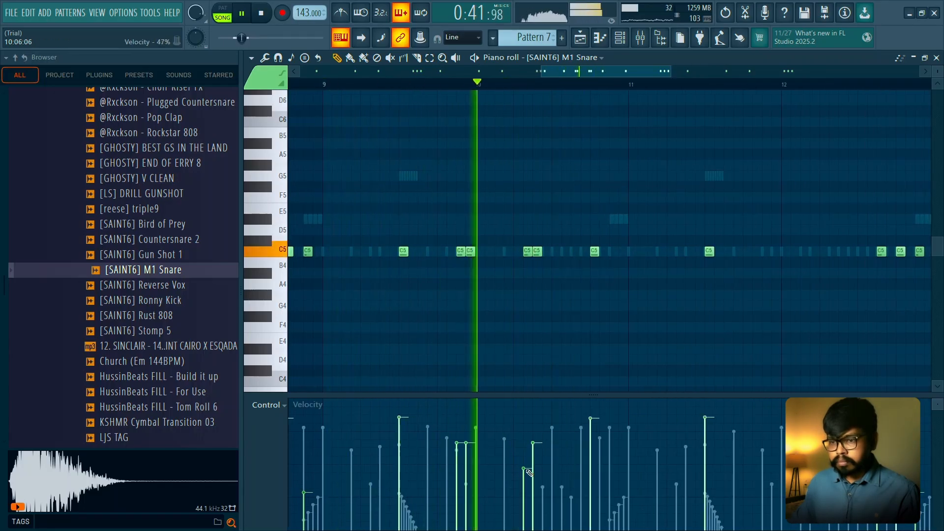
left_click(525, 472)
left_click(533, 457)
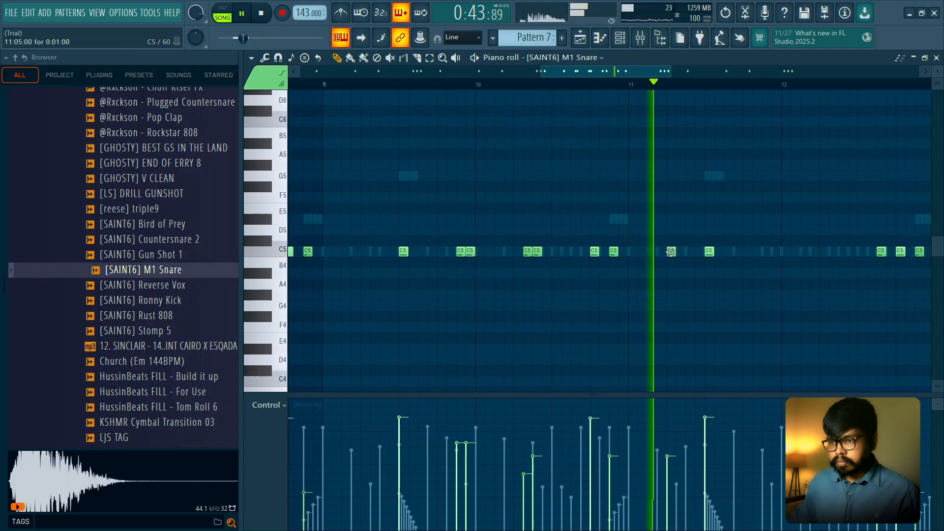
- Rework the extra soft snare hits early in bar 11 into a single C5 hit on step 4
scroll(692, 271, "down", 1)
scroll(693, 271, "down", 2)
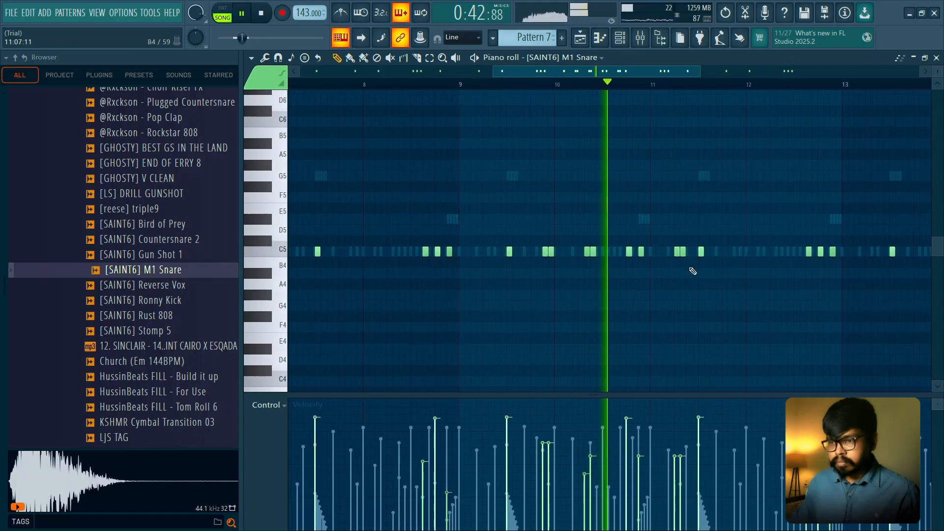
left_click_drag(693, 271, 613, 273)
scroll(612, 273, "up", 2)
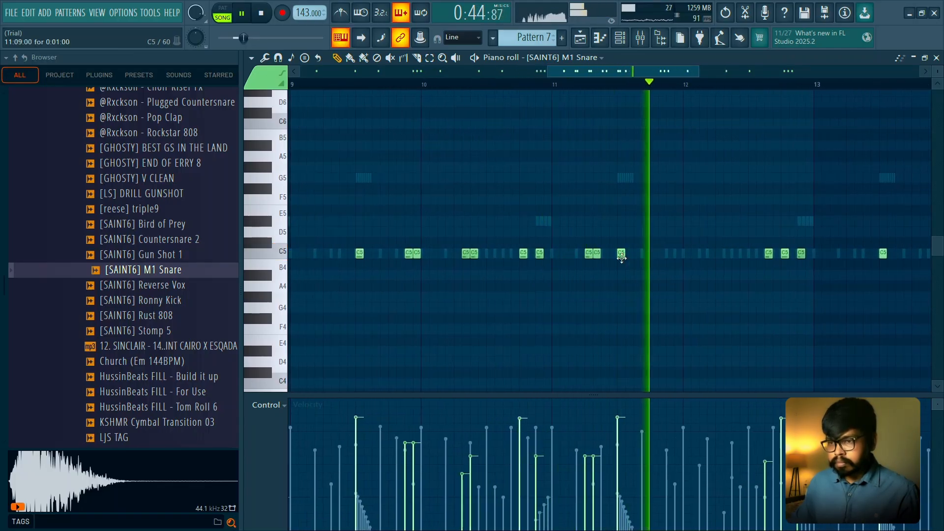
right_click(596, 254)
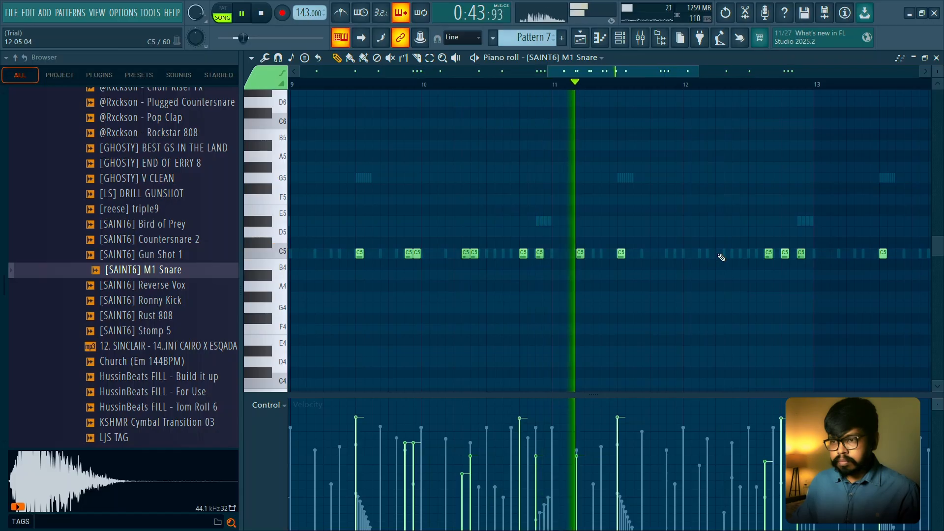
- Add two softer C5 snare hits on steps 5 and 8 of bar 12
left_click(719, 253)
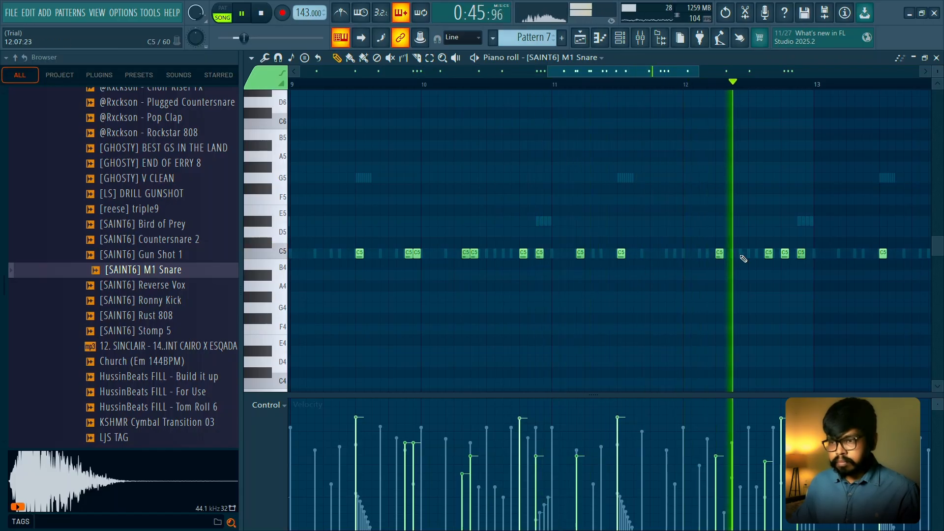
left_click(743, 256)
scroll(796, 283, "down", 5)
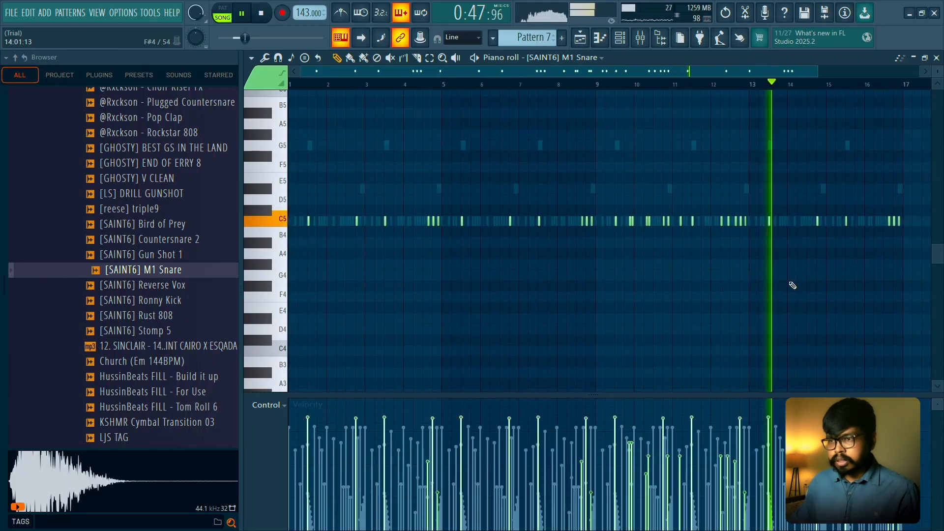
- Stop playback and delete the M1 Snare notes in bars 13 to 16
key("space")
scroll(776, 282, "up", 3)
scroll(716, 230, "up", 4)
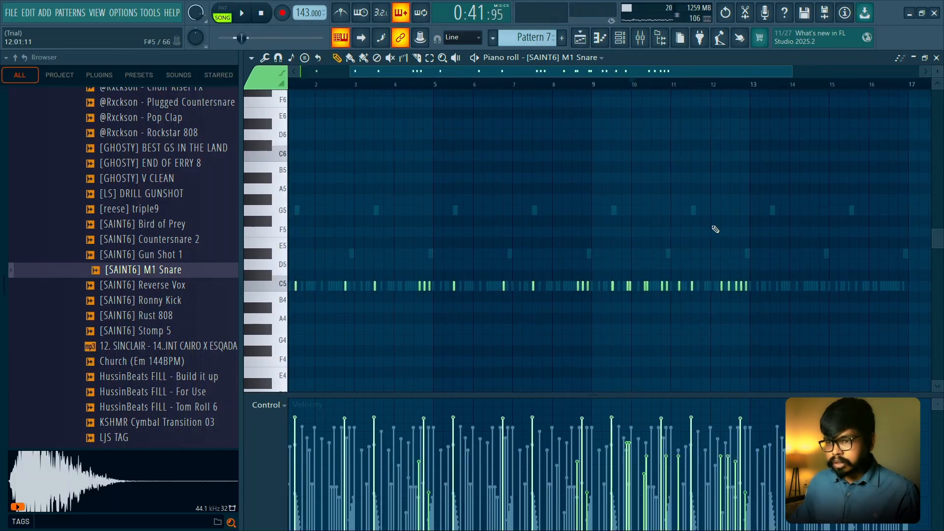
- Duplicate the M1 Snare notes of bars 9 to 12 into bars 13 to 16 and clear the selection
left_click_drag(673, 218, 582, 209)
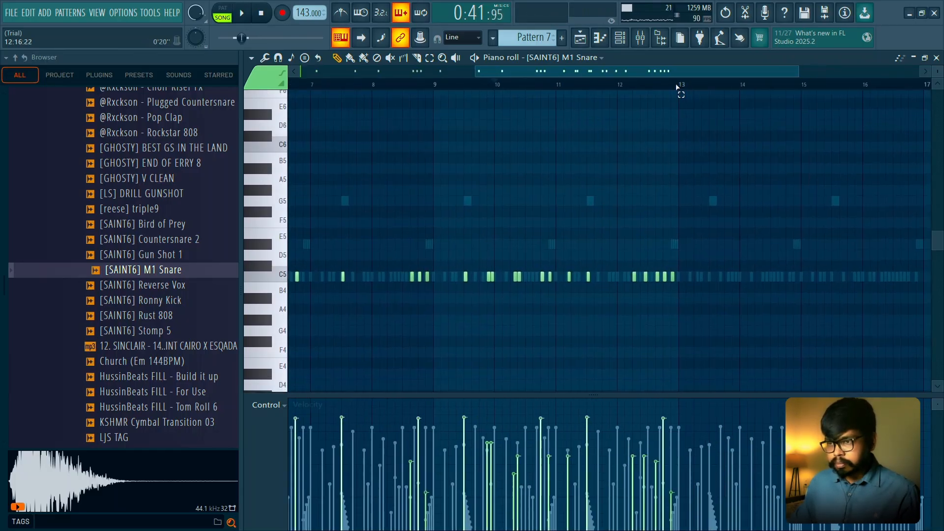
left_click_drag(679, 85, 446, 85)
key("ctrl+b")
key("ctrl+d")
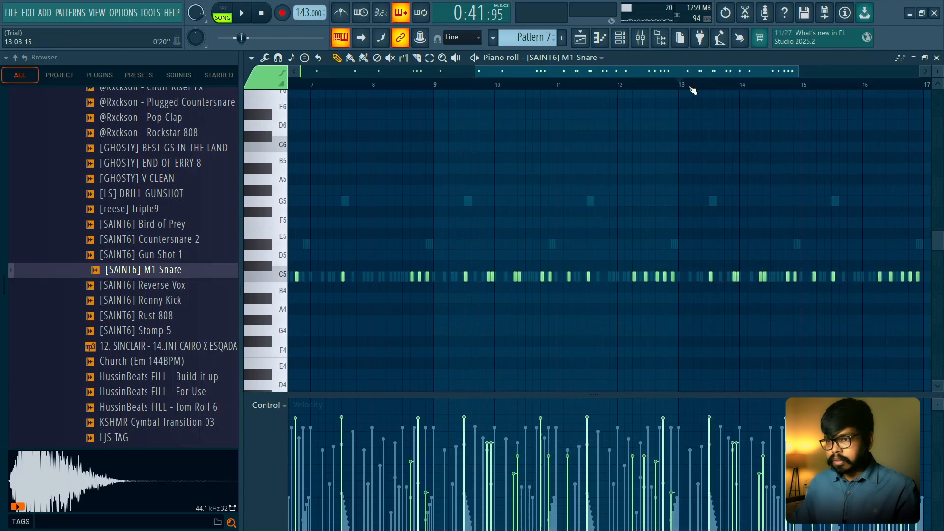
scroll(690, 89, "down", 4)
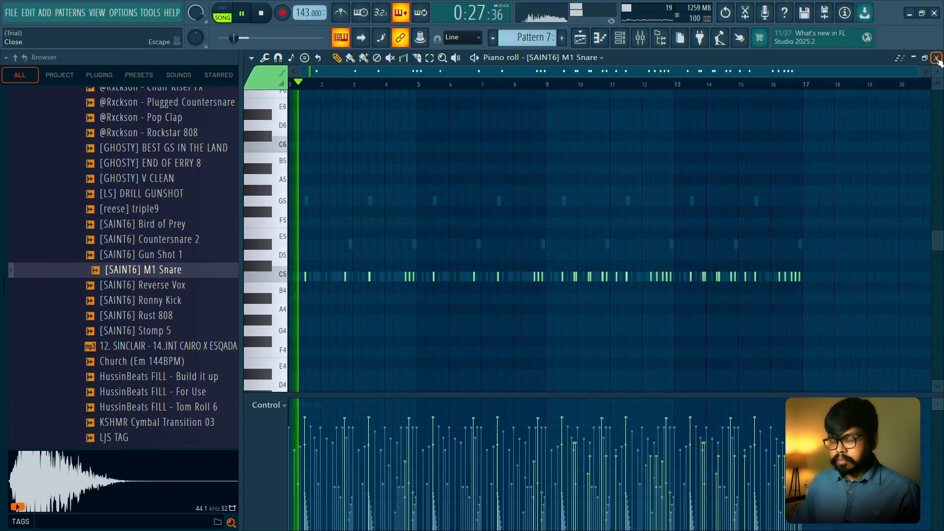
- Play back the M1 Snare part, look over its first and second eight-bar sections, and close the piano roll
key("space")
scroll(618, 87, "up", 2)
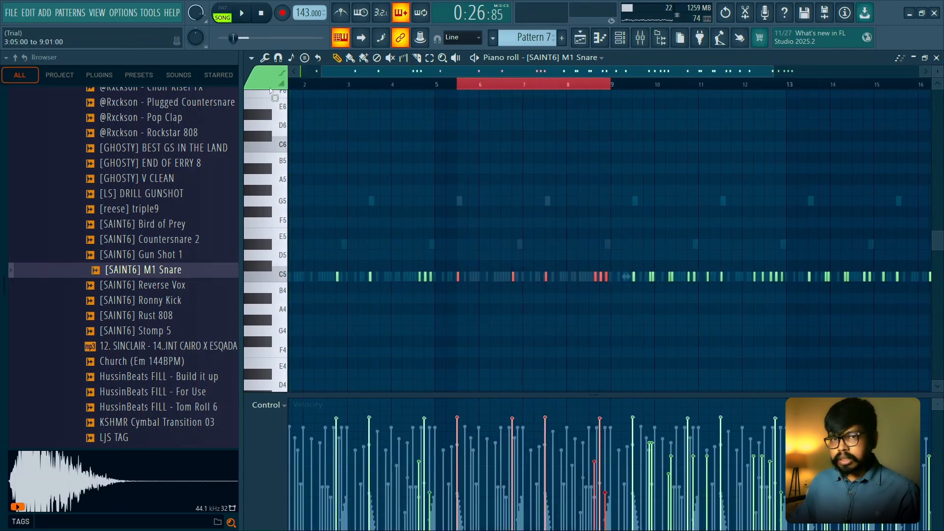
left_click_drag(269, 91, 270, 91)
key("ctrl+d")
scroll(490, 90, "down", 2)
left_click_drag(551, 89, 786, 94)
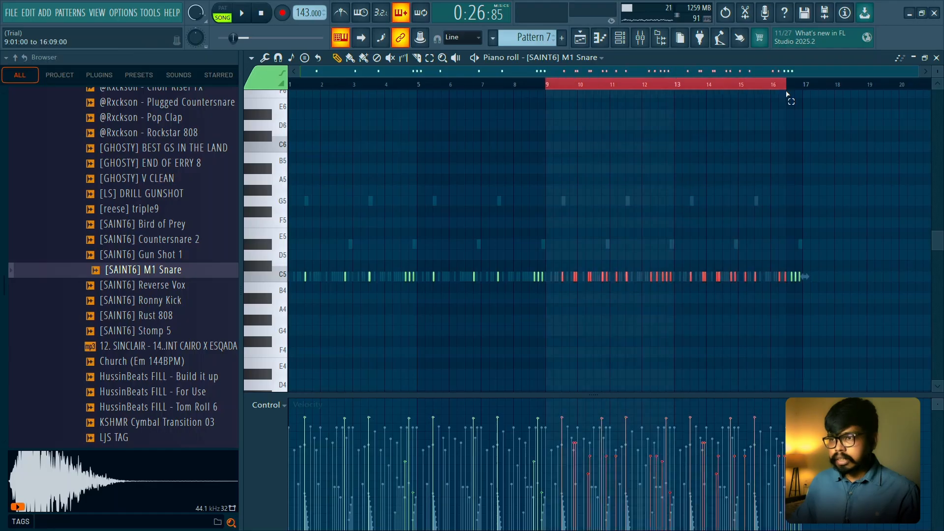
left_click(769, 84, "ctrl")
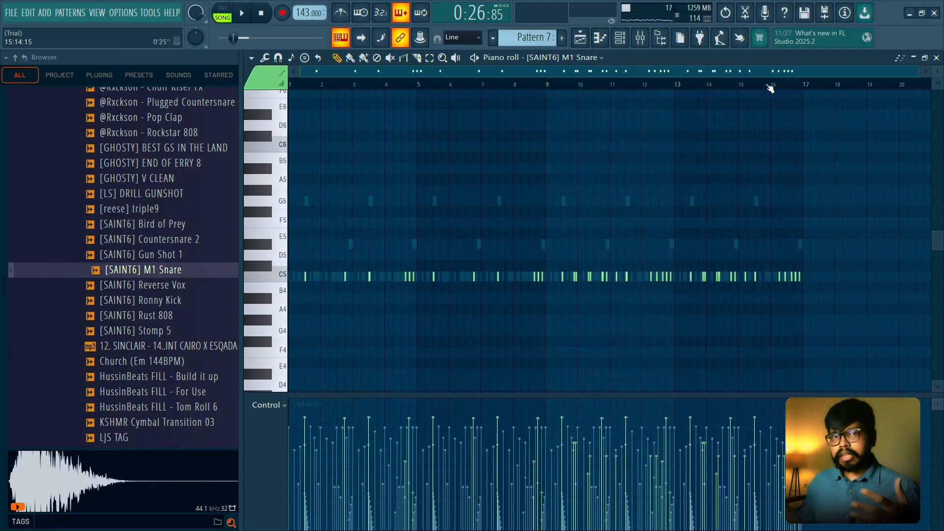
left_click(936, 59)
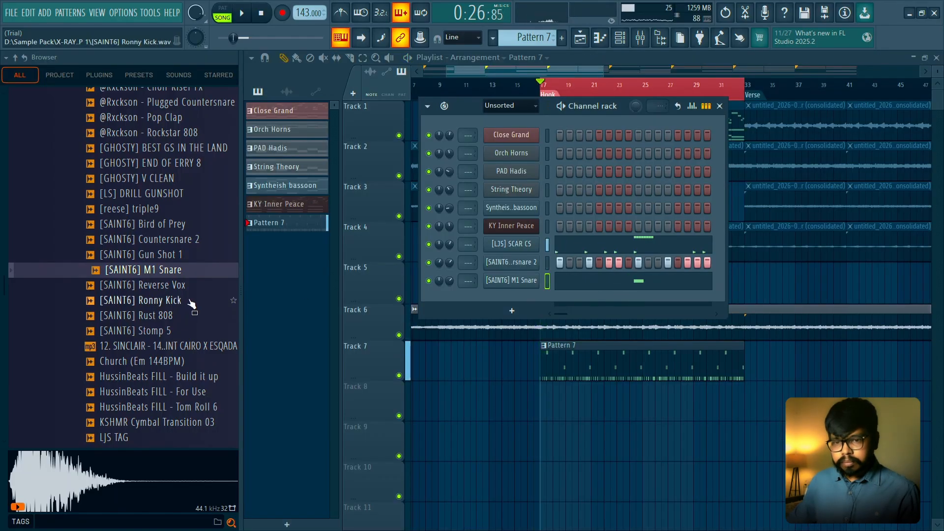
- Audition percussion and effect samples in the [LJS] FLP 1 folder, including Choir Riser FX and PEW PEW PERC
scroll(111, 241, "up", 2)
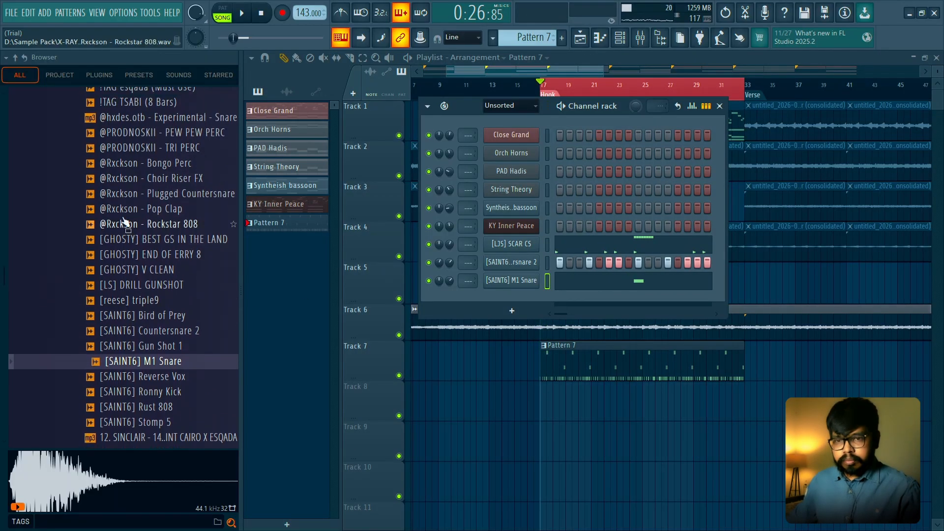
left_click(144, 180)
left_click(147, 195)
scroll(149, 202, "up", 2)
left_click(150, 227)
left_click(150, 270)
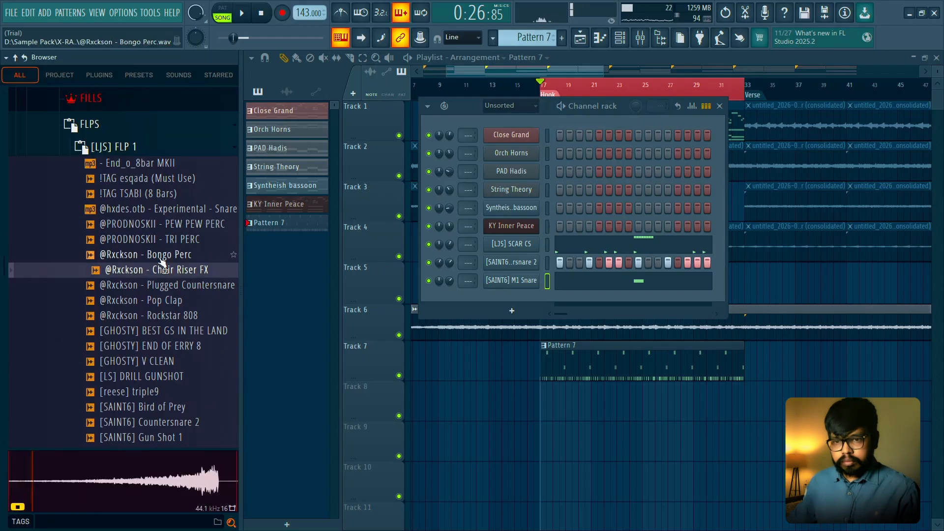
left_click(148, 209)
left_click(157, 225)
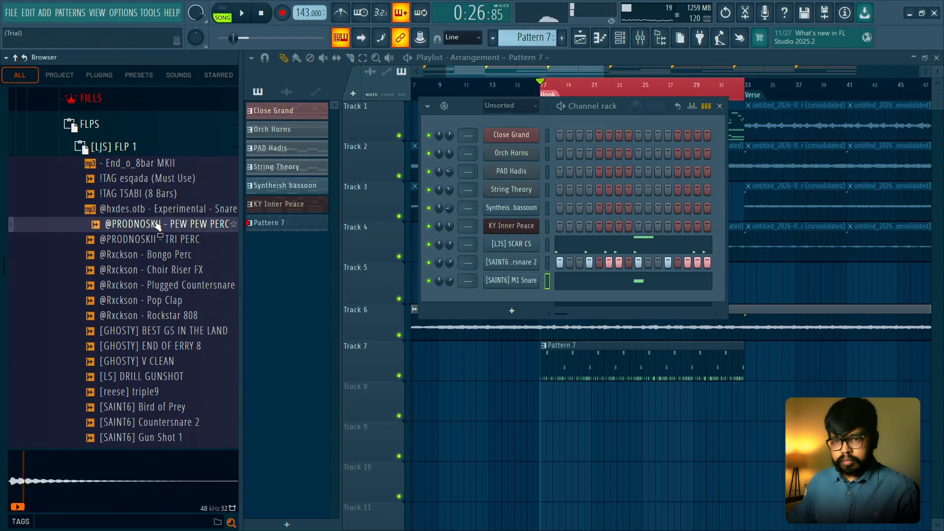
left_click_drag(511, 297, 516, 297)
right_click(534, 299)
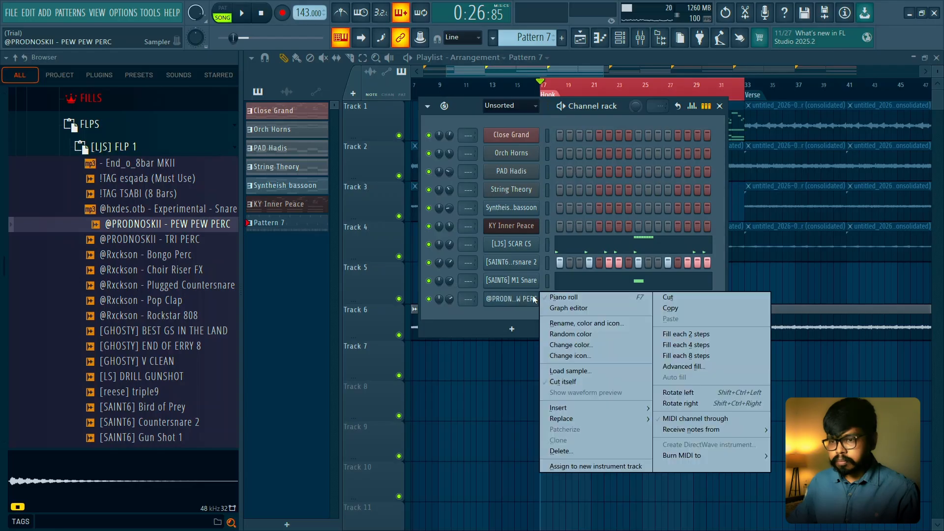
left_click(561, 297)
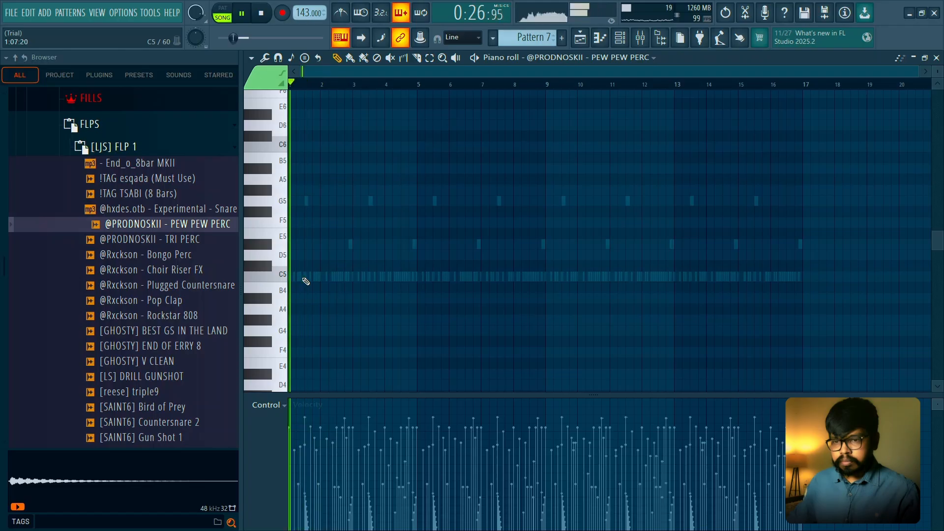
- Place a two-step C5 perc note on step 7 of bar 1
scroll(310, 278, "up", 3)
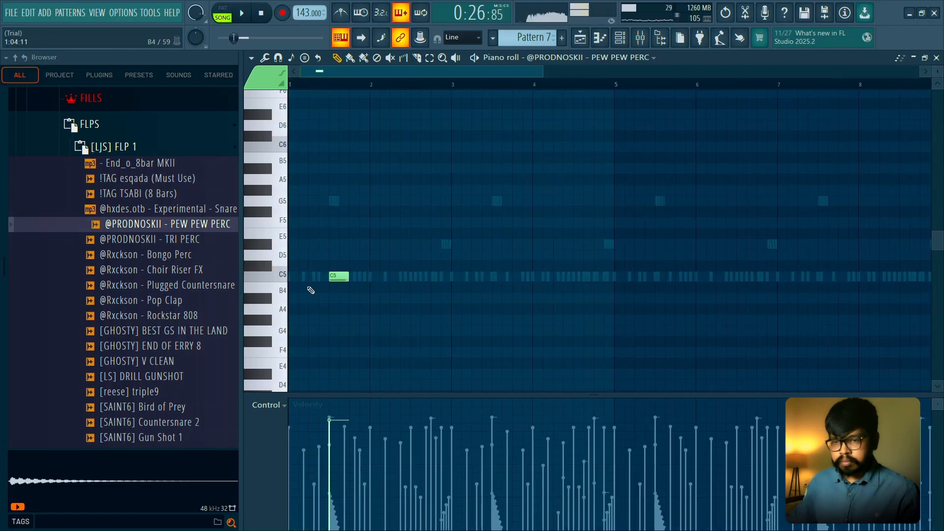
left_click(342, 275)
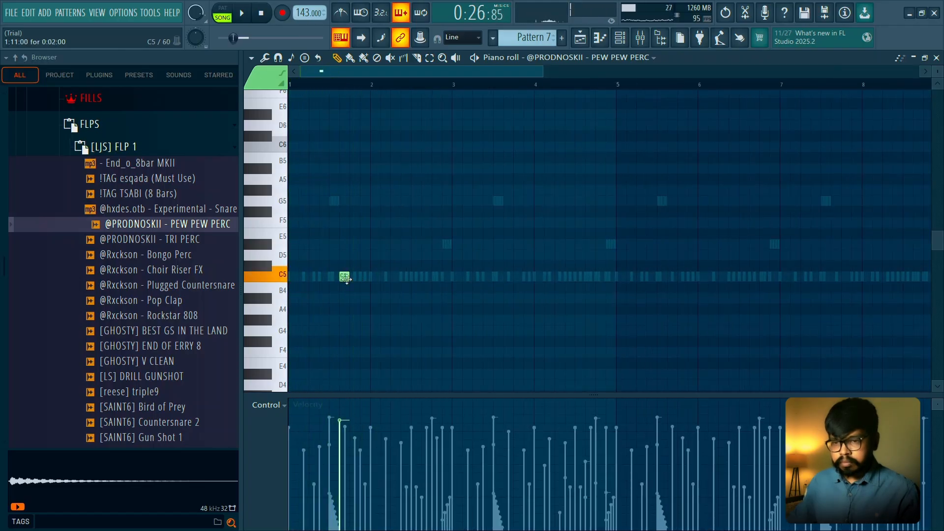
left_click_drag(344, 277, 325, 279)
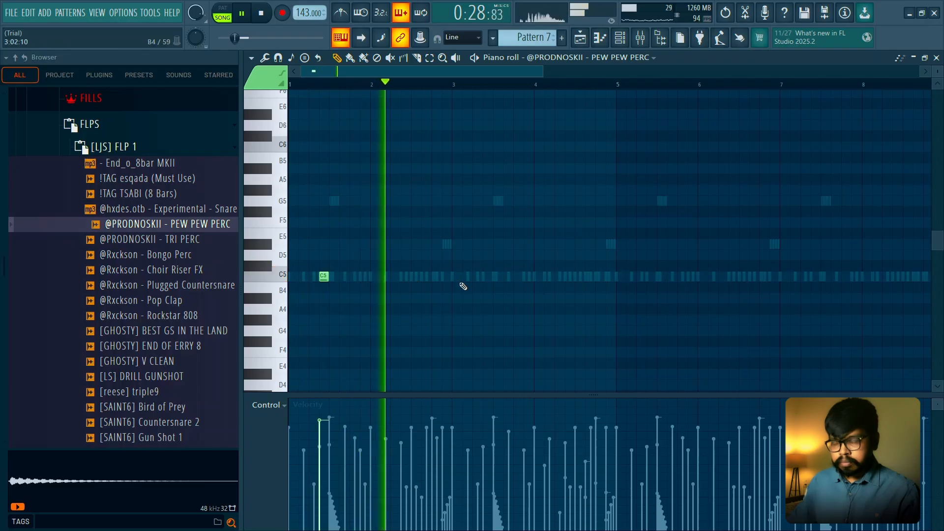
- Add softer C5 perc hits late in bar 2 and early in bar 3, and repeat the four-bar phrase through bar 16
scroll(463, 286, "down", 1)
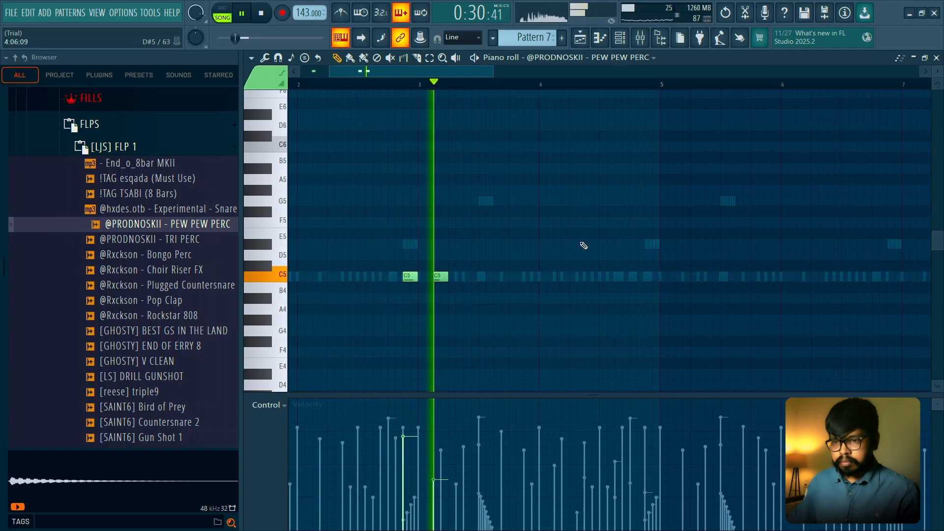
scroll(491, 116, "down", 3)
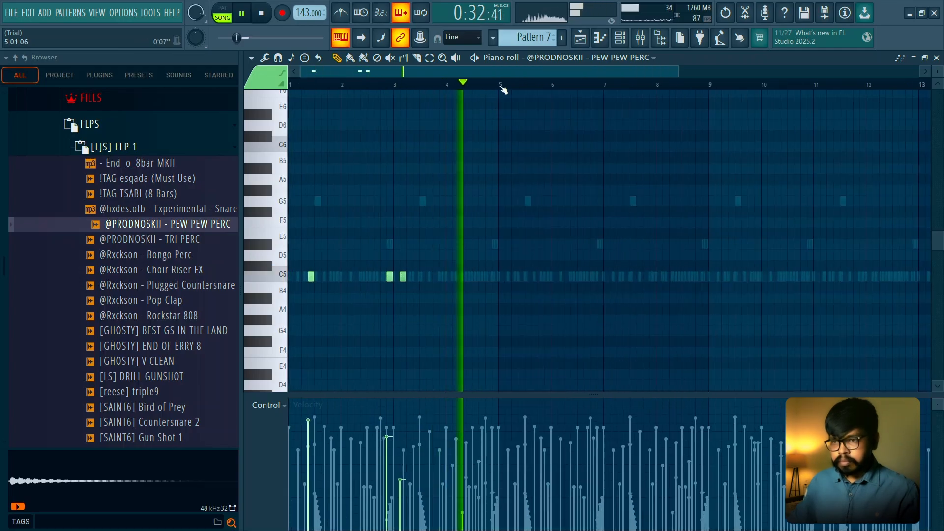
key("ctrl+a")
scroll(547, 108, "down", 2)
key("ctrl+b")
key("ctrl+b")
key("ctrl+b")
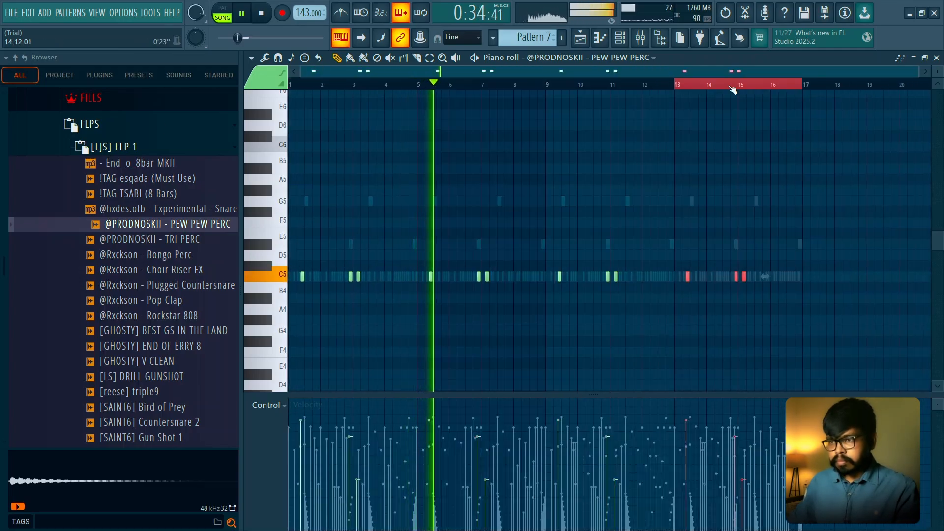
key("ctrl+d")
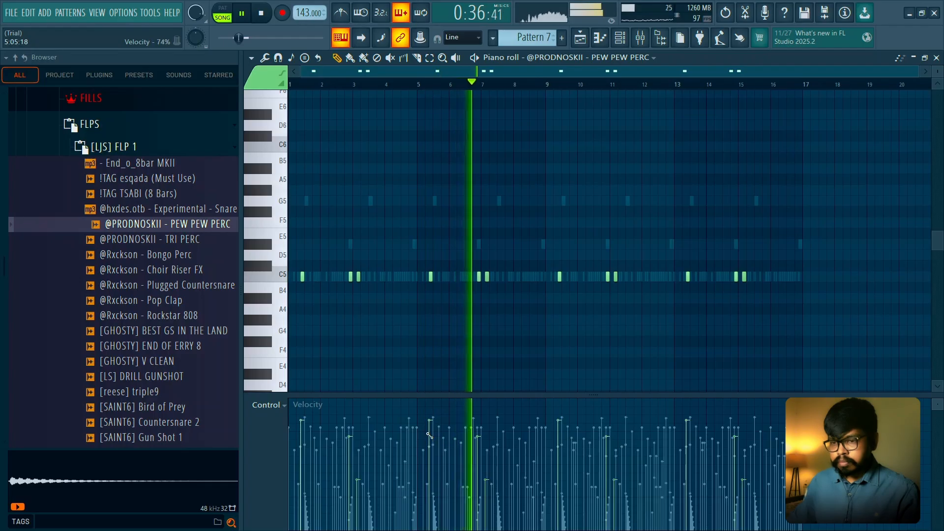
- Vary the velocities of the repeated perc hits across the pattern, lowering several of them
left_click_drag(511, 445, 760, 457)
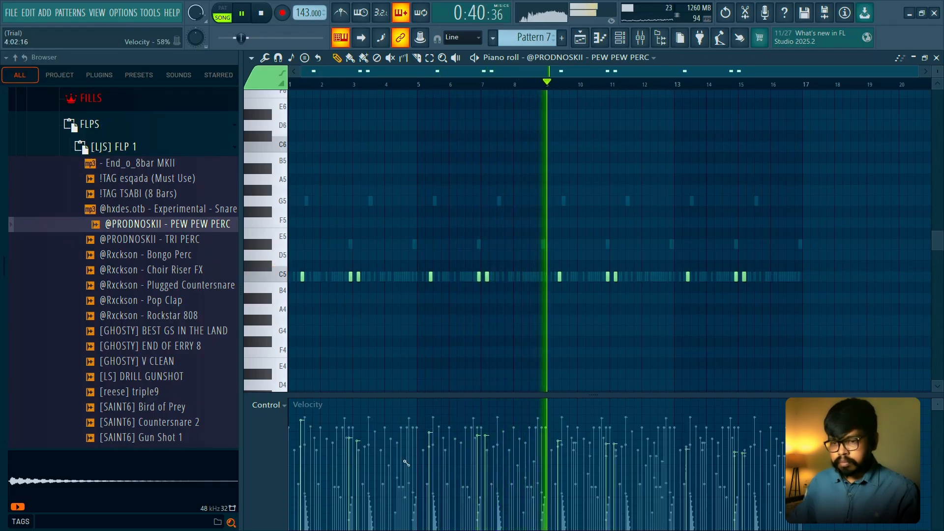
left_click_drag(405, 463, 499, 477)
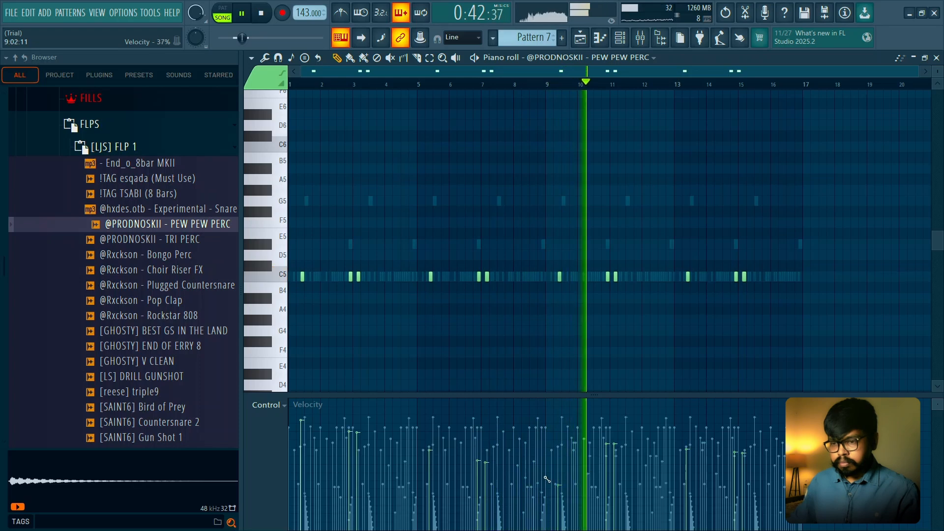
left_click_drag(551, 463, 748, 428)
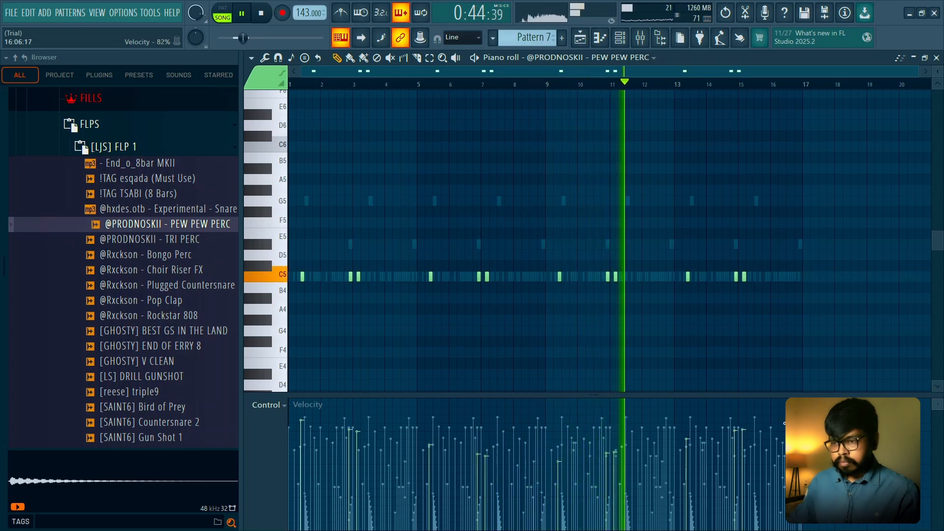
- Delete every PEW PEW PERC hit except the first one in bar 1
right_click(608, 276)
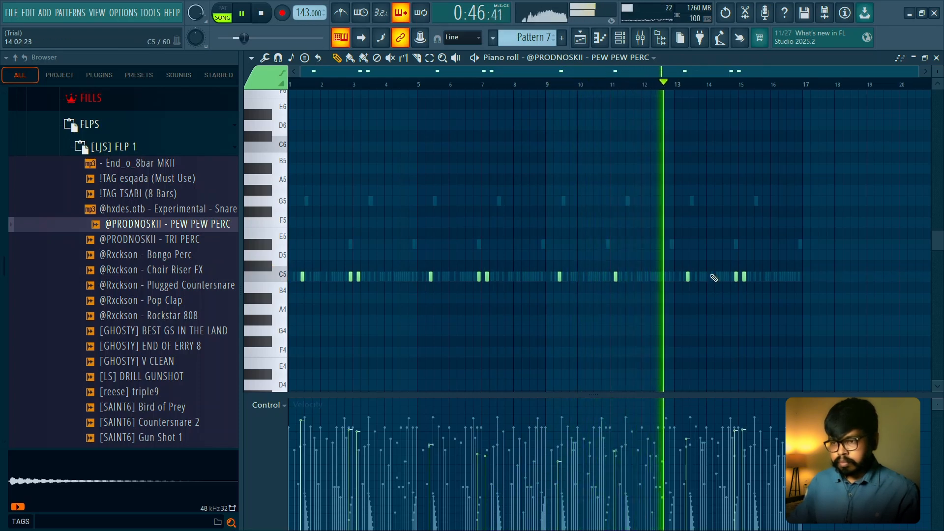
right_click(735, 276)
right_click(479, 276)
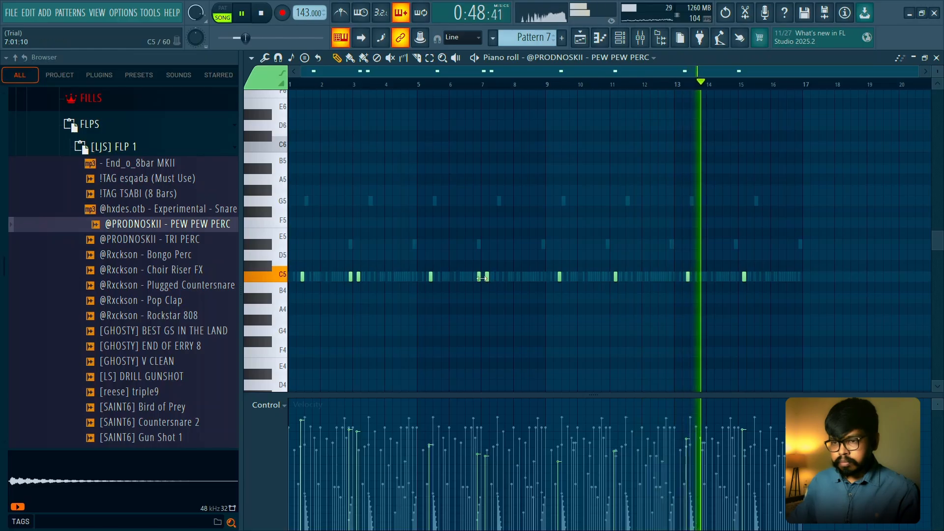
right_click(351, 276)
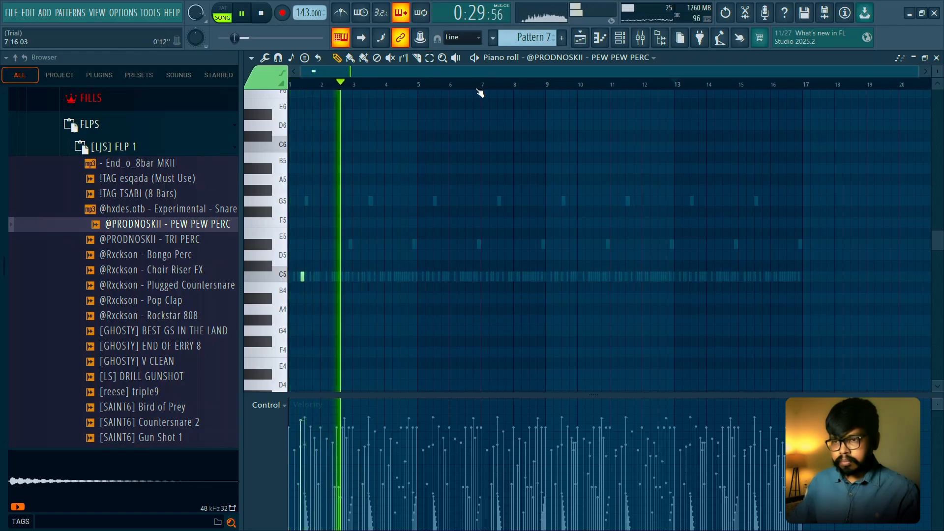
- Duplicate bars 1 to 8 of the perc part into bars 9 to 16, stop playback and close the piano roll
left_click_drag(545, 84, 290, 96)
key("ctrl+b")
left_click(695, 84, "ctrl")
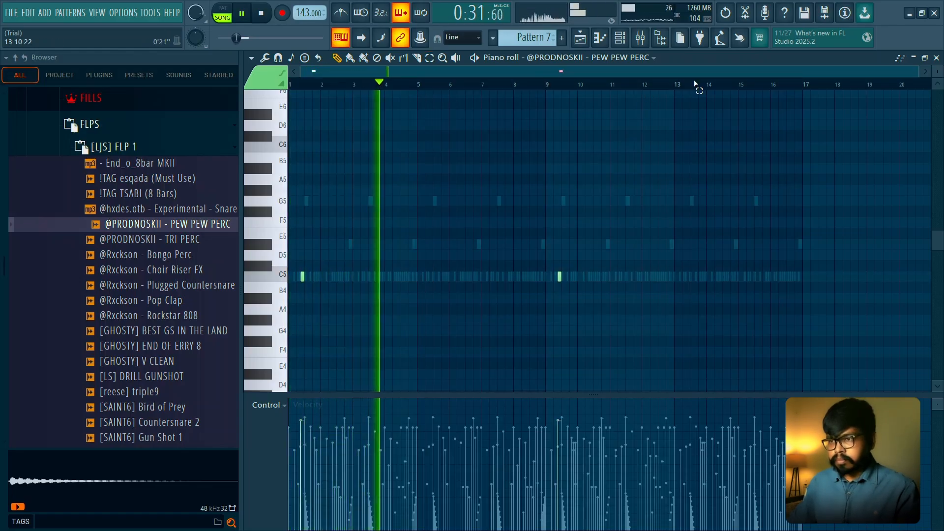
key("space")
key("Escape")
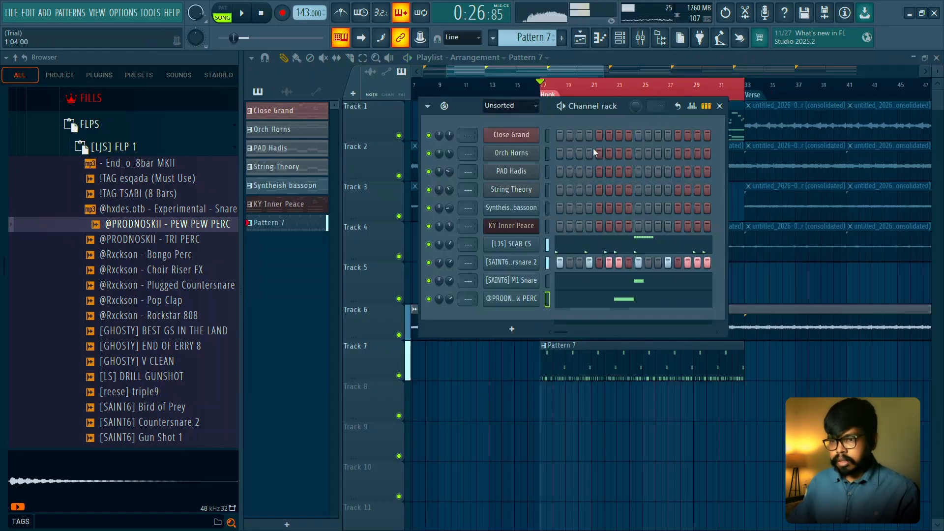
left_click(571, 299)
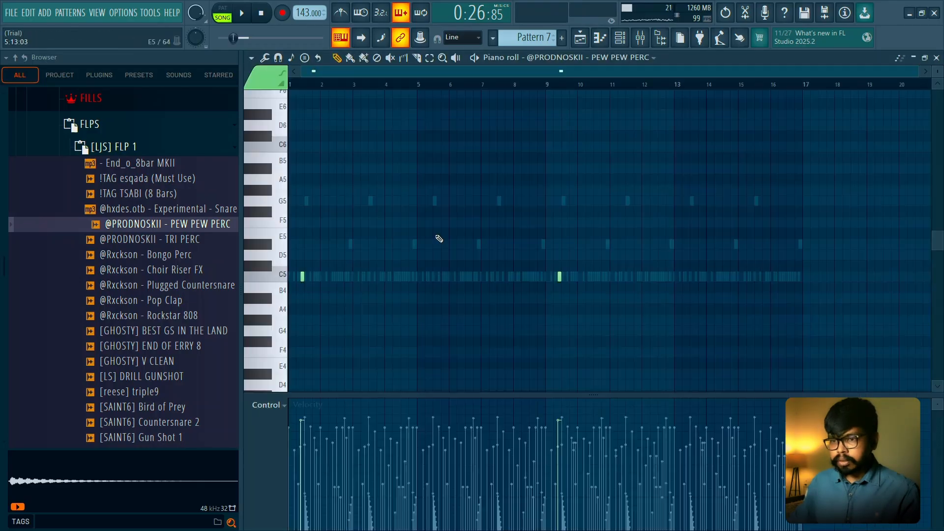
left_click(935, 59)
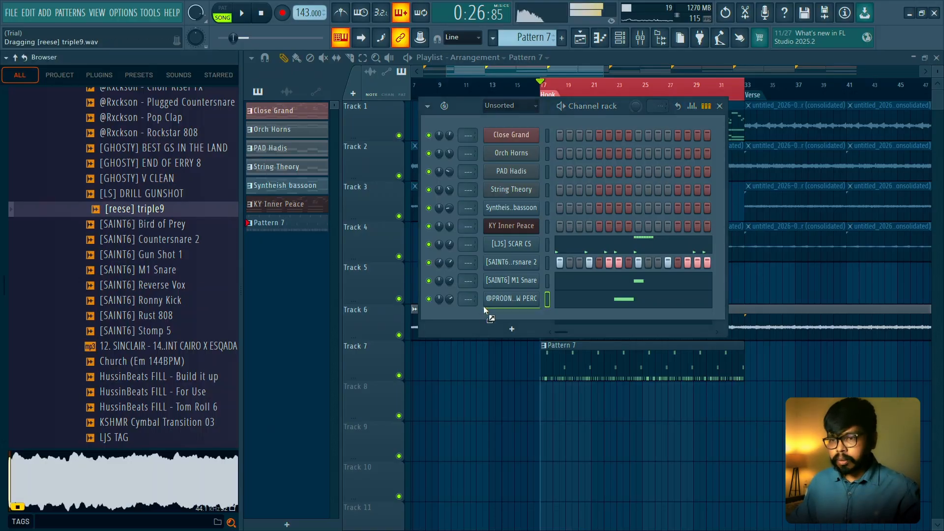
- Add the [reese] triple9 sample as a new channel below the perc, close its settings and open its piano roll
left_click_drag(525, 318, 524, 318)
left_click(524, 318)
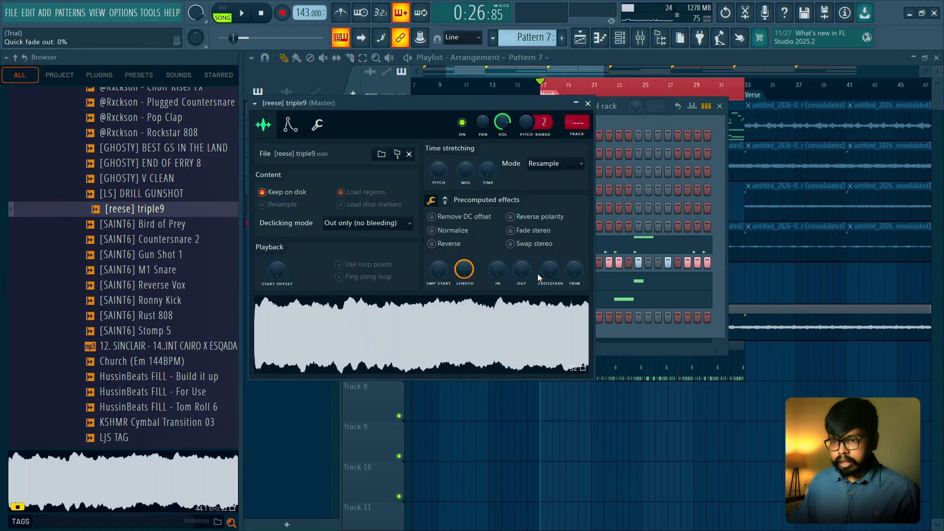
left_click(587, 103)
right_click(535, 314)
left_click(565, 315)
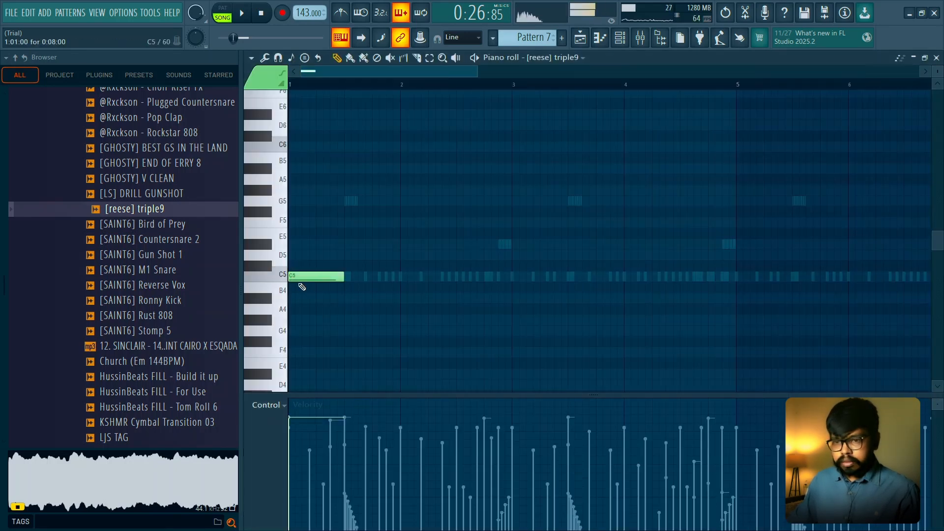
- Program the reese's C5 rhythm across bars 2 to 4, with gaps between bar 2's short notes and eight-step notes starting bars 3 and 4
key("space")
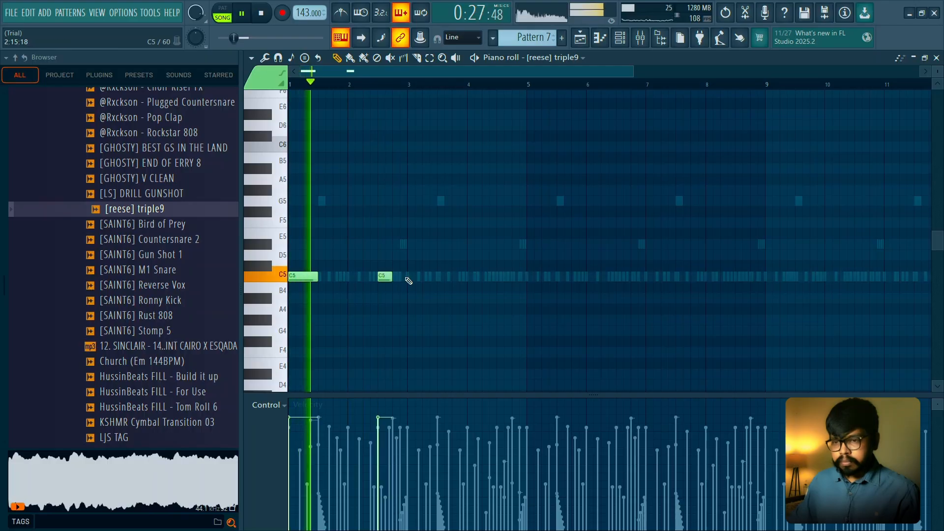
left_click(414, 276)
left_click_drag(420, 277, 437, 277)
scroll(401, 289, "up", 3)
key("space")
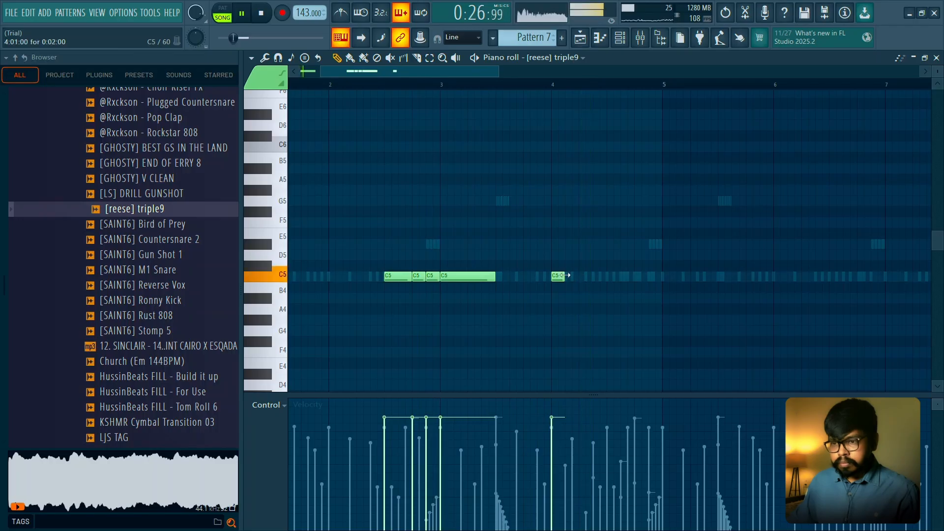
left_click_drag(601, 276, 606, 276)
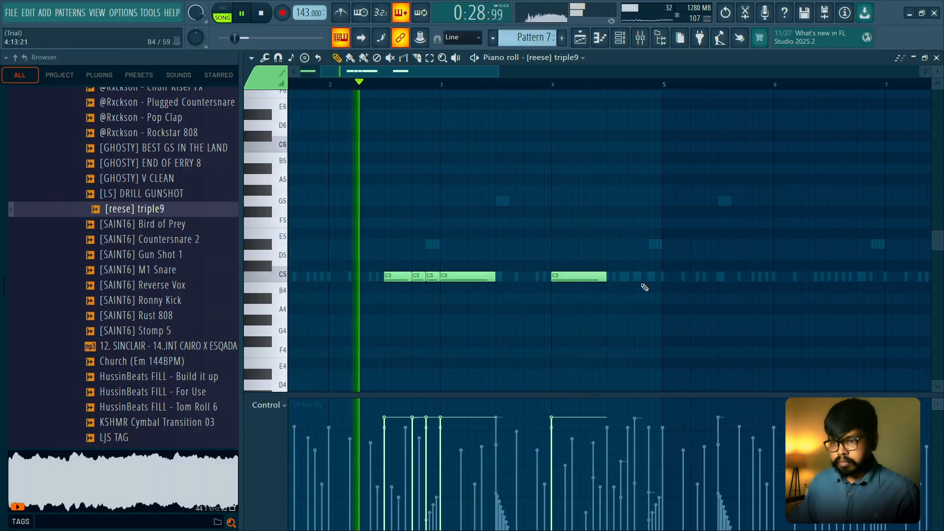
key("space")
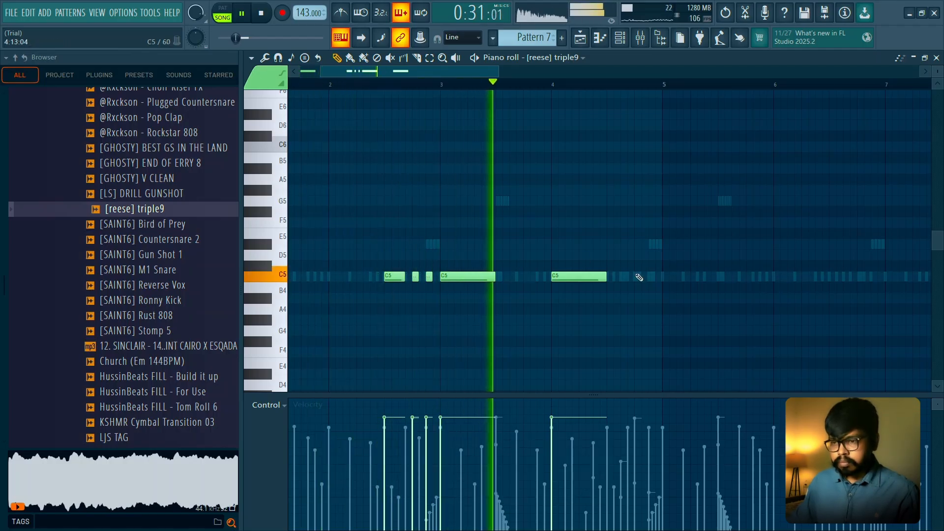
- Add three-step D#5 and D5 notes in bar 4's second half and repeat the four-bar reese phrase in bars 5 to 8
left_click(612, 254)
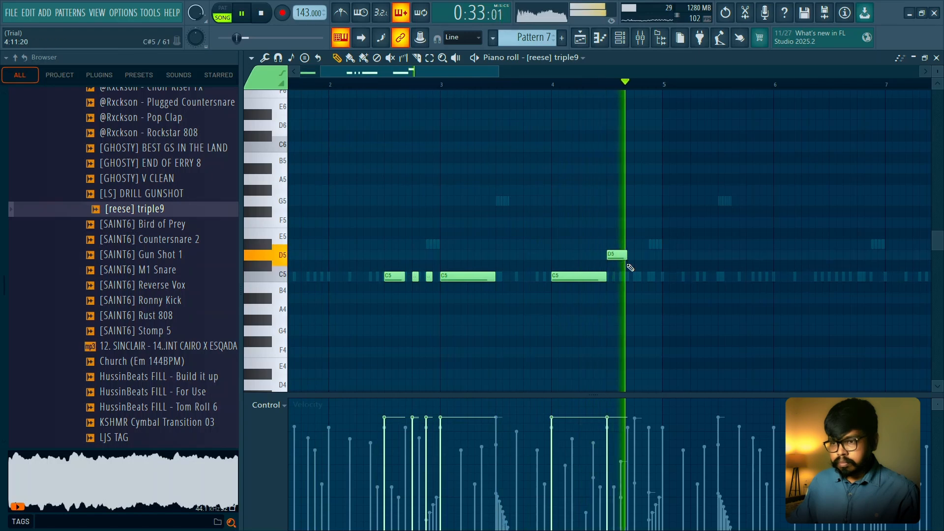
key("space")
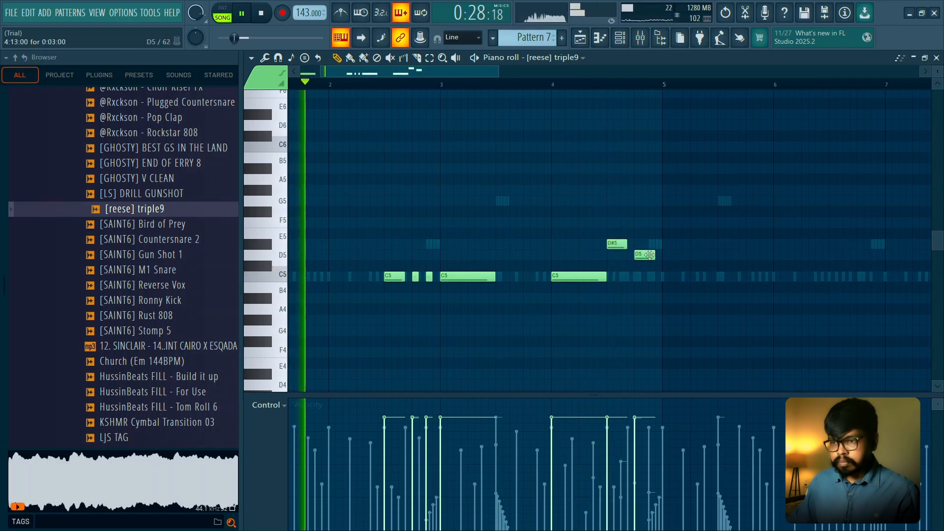
key("space")
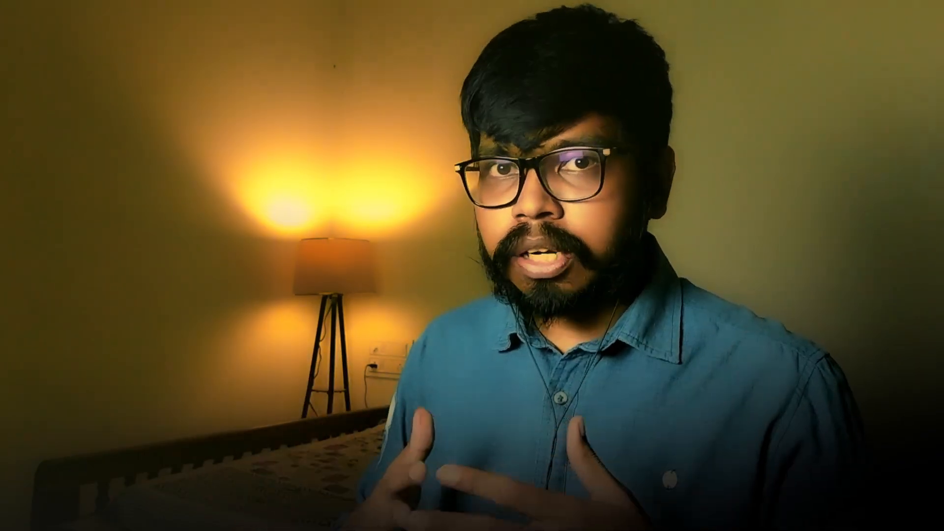
key("space")
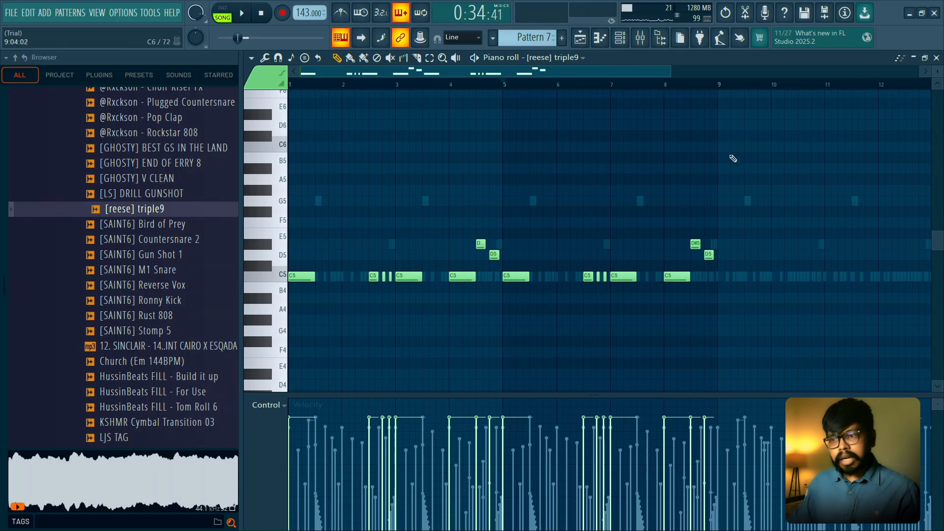
- Play the reese part back from bar 1 to hear the phrase with the drums
scroll(733, 159, "down", 2)
scroll(684, 133, "down", 1, "ctrl")
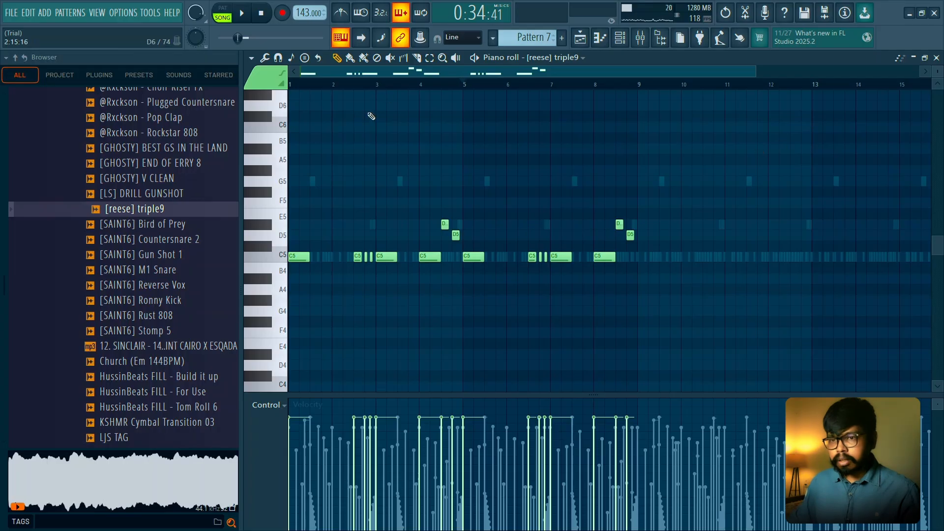
scroll(371, 118, "up", 3, "ctrl")
key("space")
left_click_drag(396, 185, 611, 187)
key("space")
left_click(296, 84)
key("space")
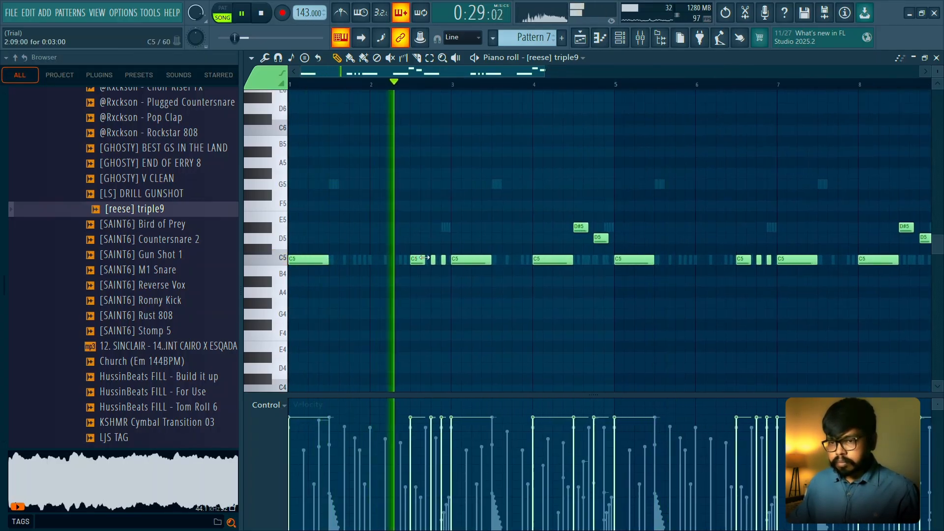
key("space")
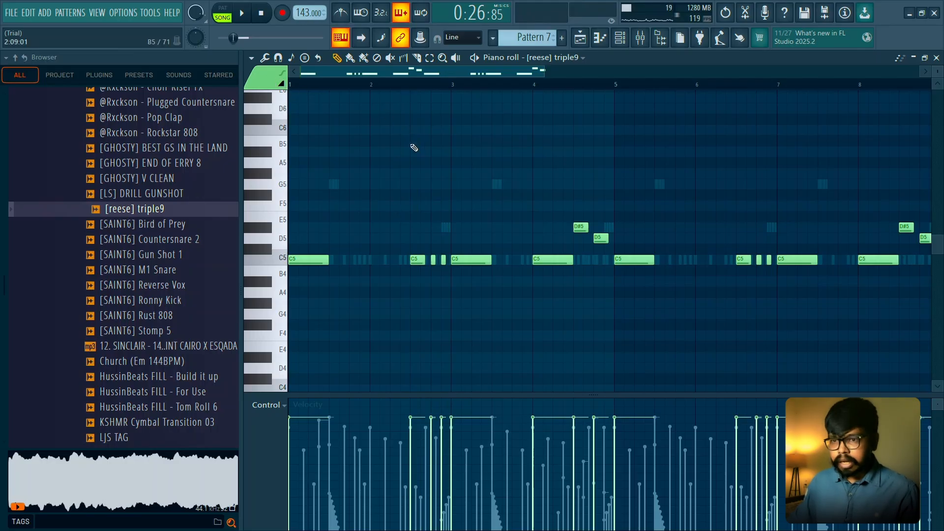
- Add a one-step slide note at D#5 over the first short C5 note in bar 2 and audition it
key("space")
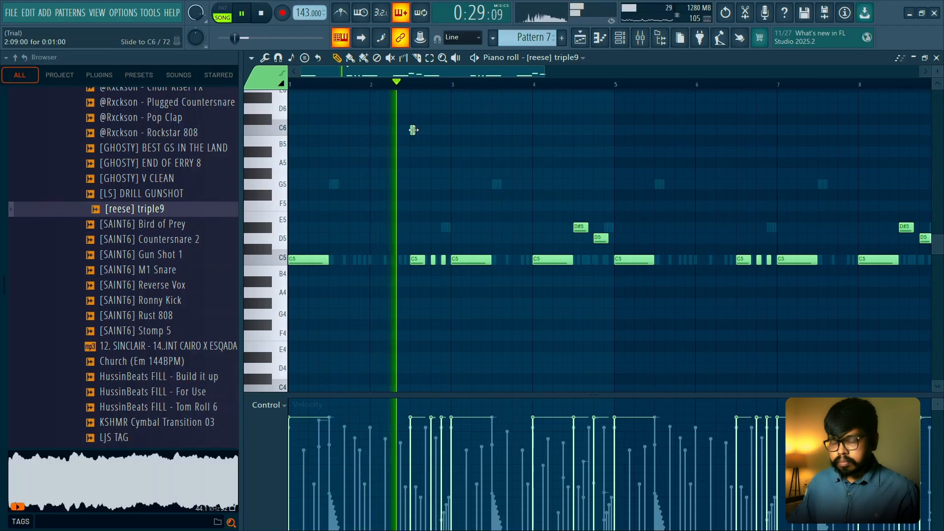
key("space")
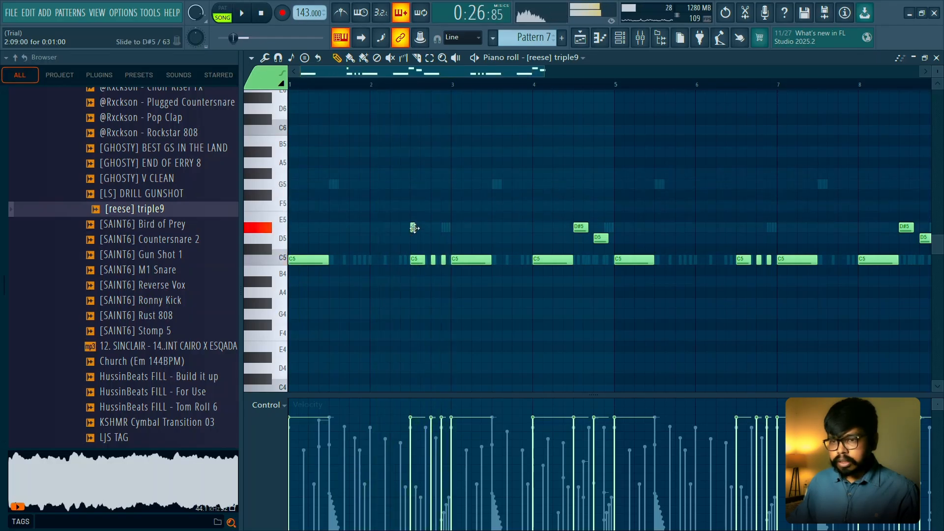
key("space")
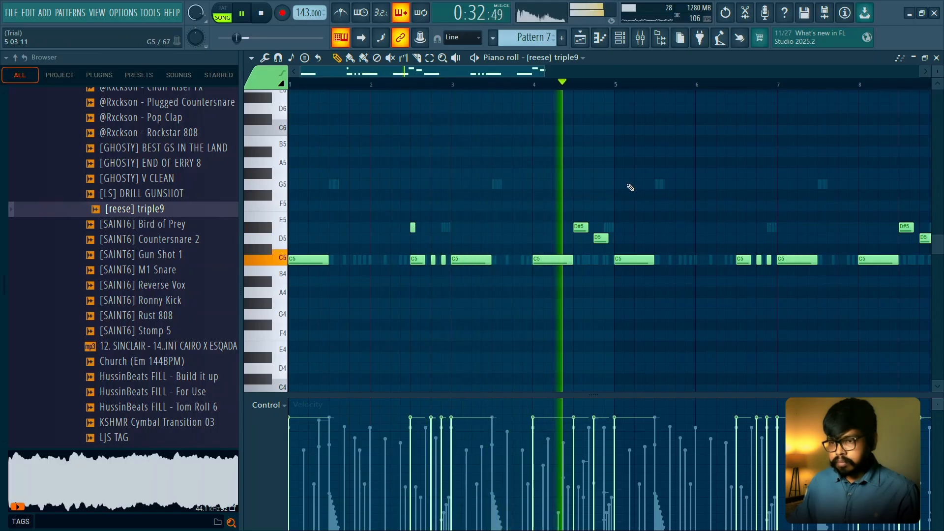
- Lower bar 4's last two notes to C5 and add a three-step A#5 slide note at the start of bar 4
key("space")
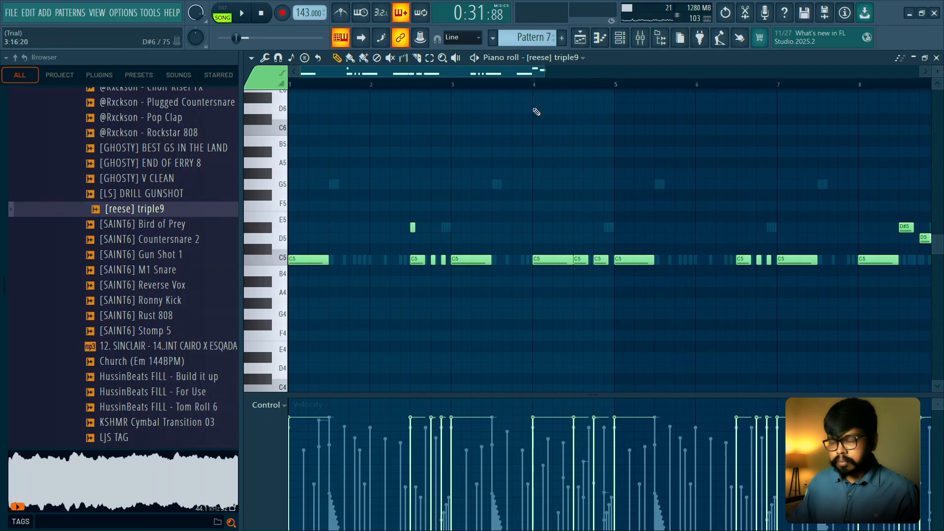
key("space")
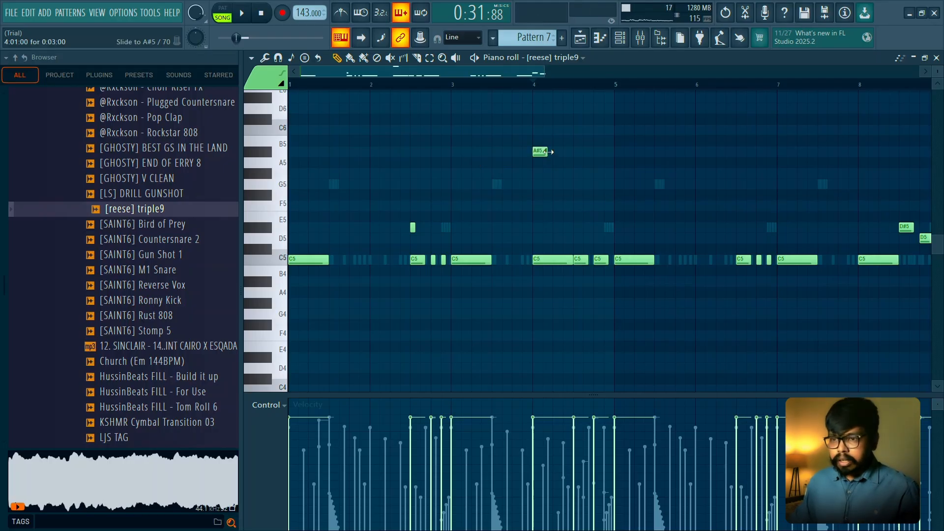
scroll(548, 151, "up", 3, "ctrl")
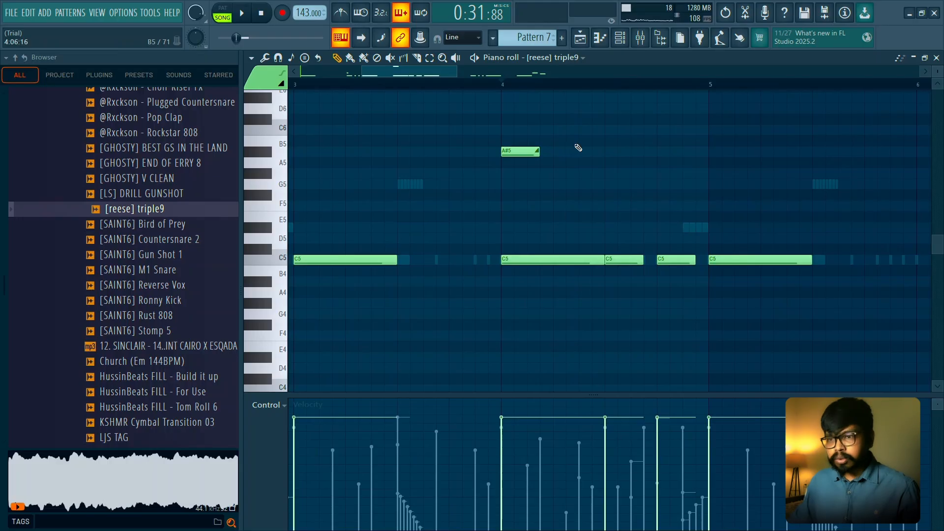
key("space")
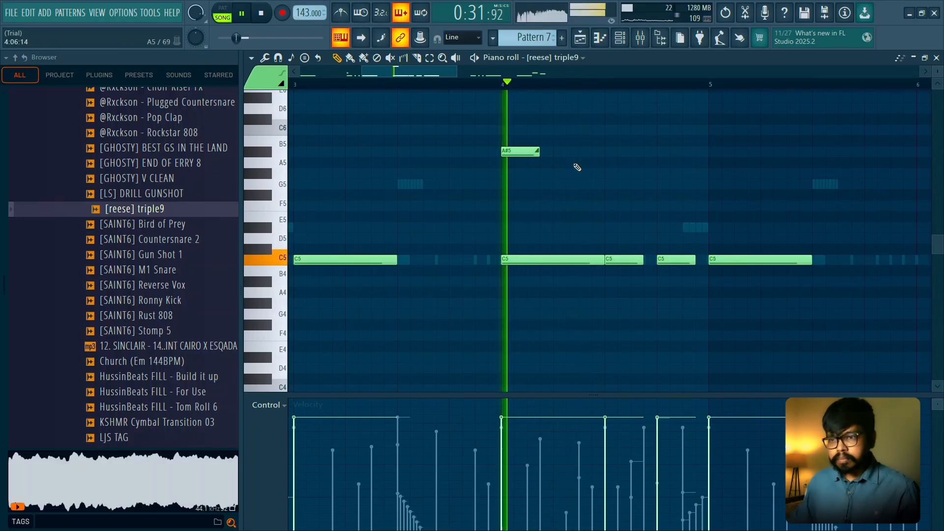
- Lengthen bar 4's A#5 slide note to 0:07:23 and listen to the slower pitch glide
key("space")
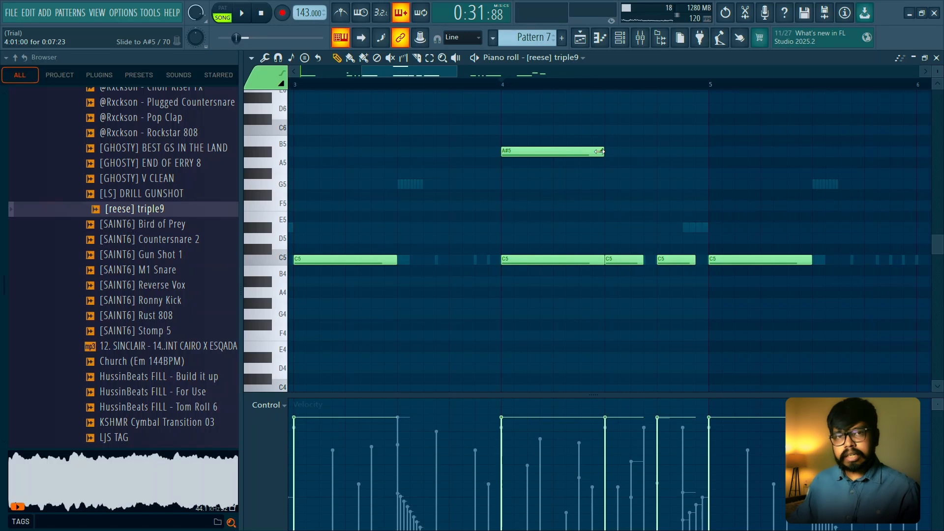
key("space")
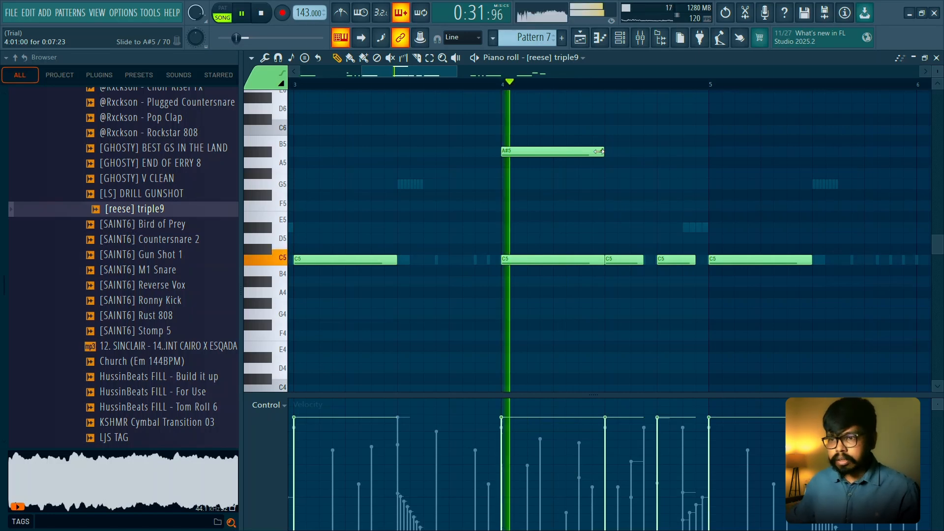
key("space")
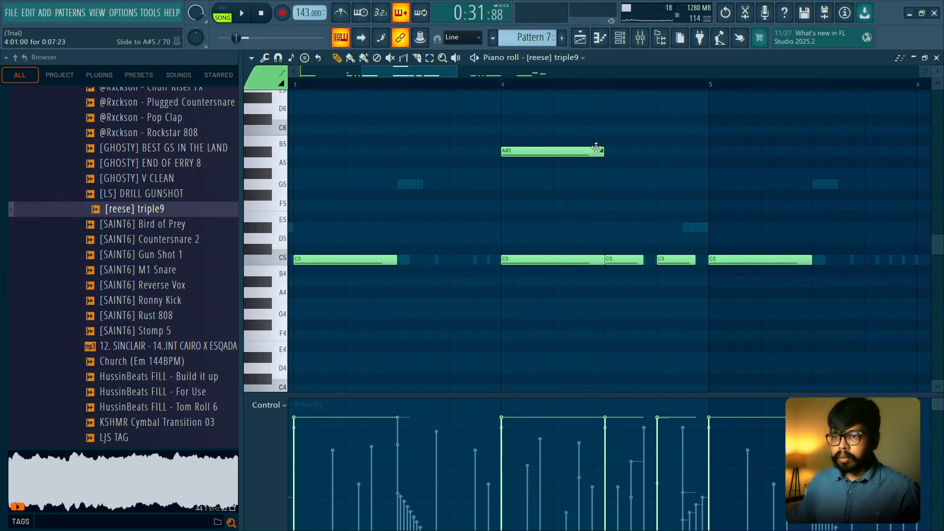
left_click_drag(511, 125, 639, 178, "ctrl")
right_click(639, 177)
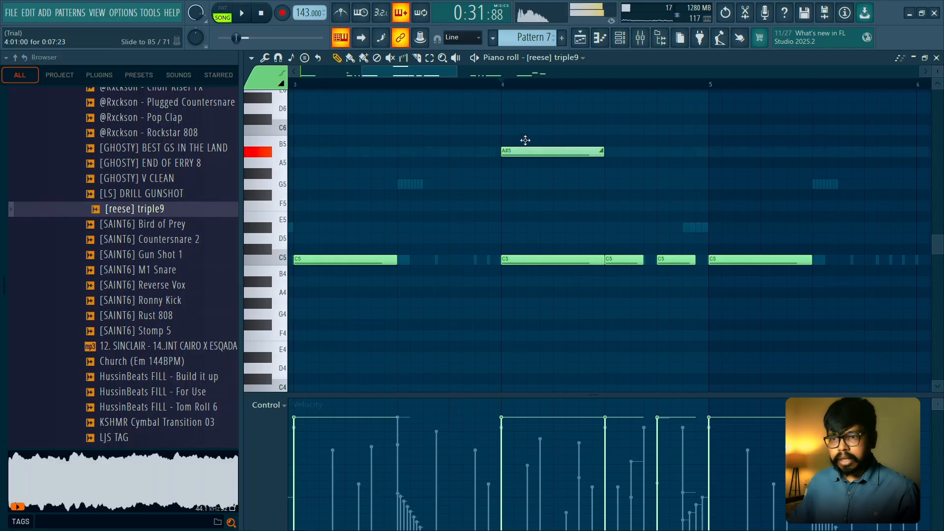
- Raise bar 4's slide note to C6 and audition the octave glide
left_click_drag(525, 140, 521, 130)
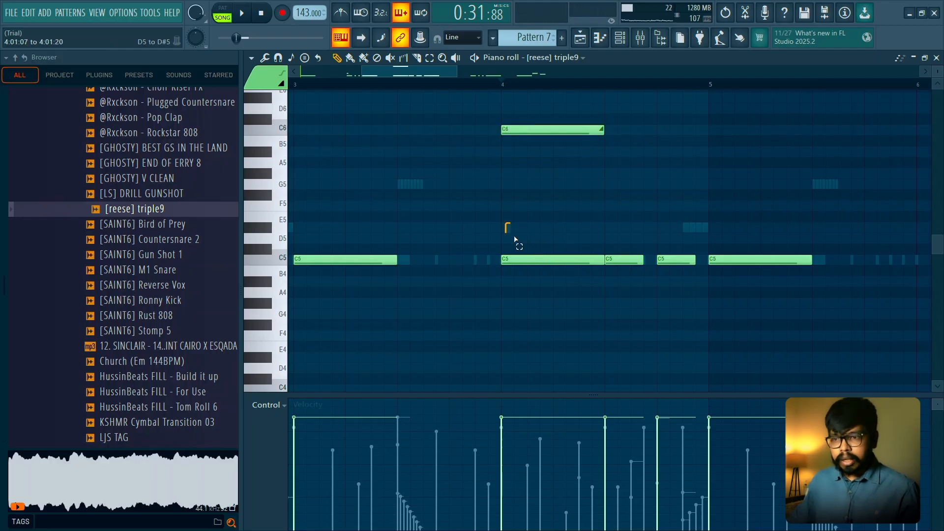
left_click_drag(515, 240, 565, 289)
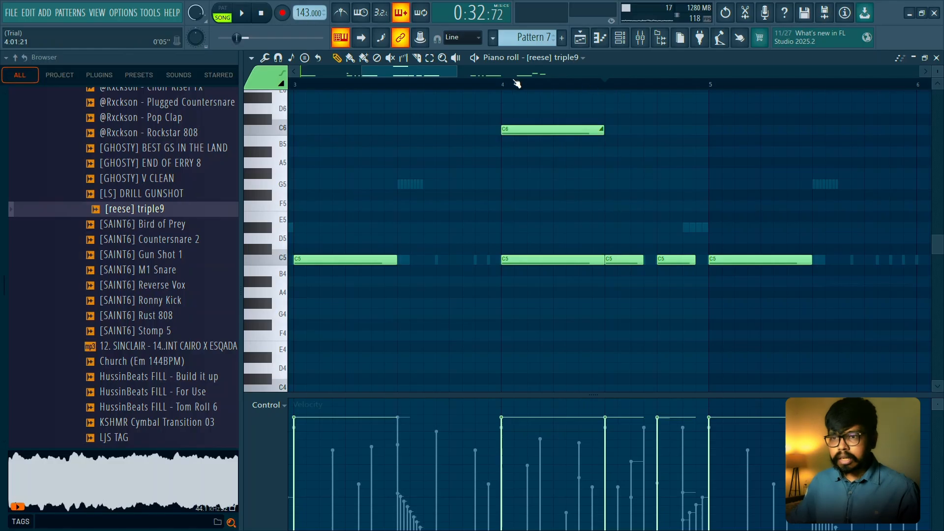
key("space")
- Shorten the C6 slide note in bar 4 to 0:00:23 and play back the faster glide
key("space")
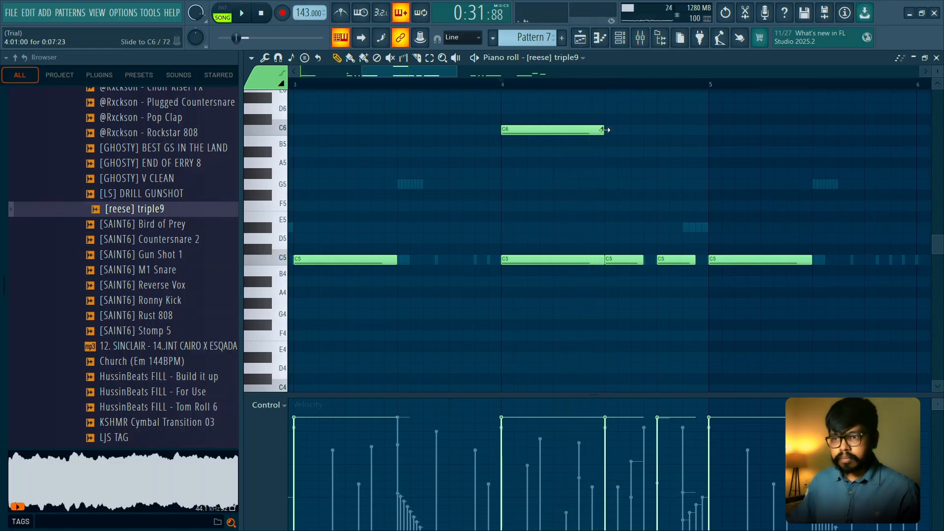
key("space")
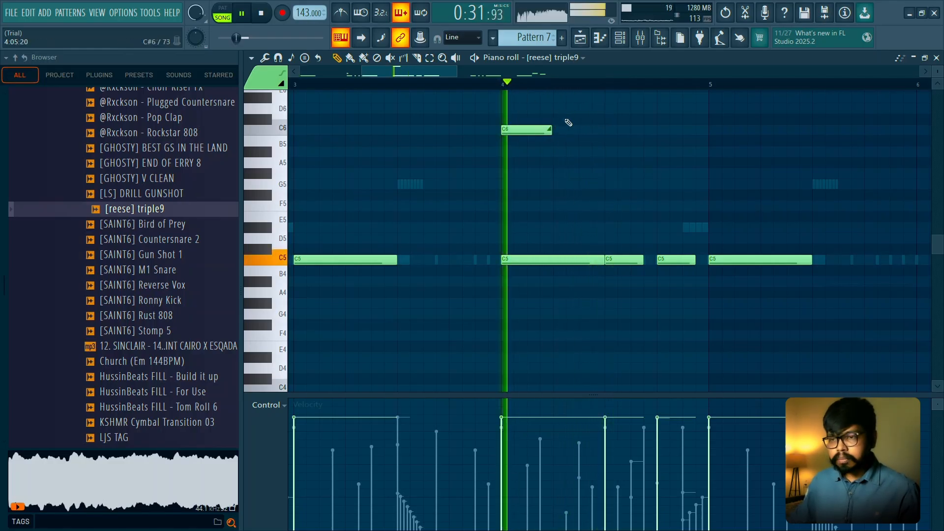
key("space")
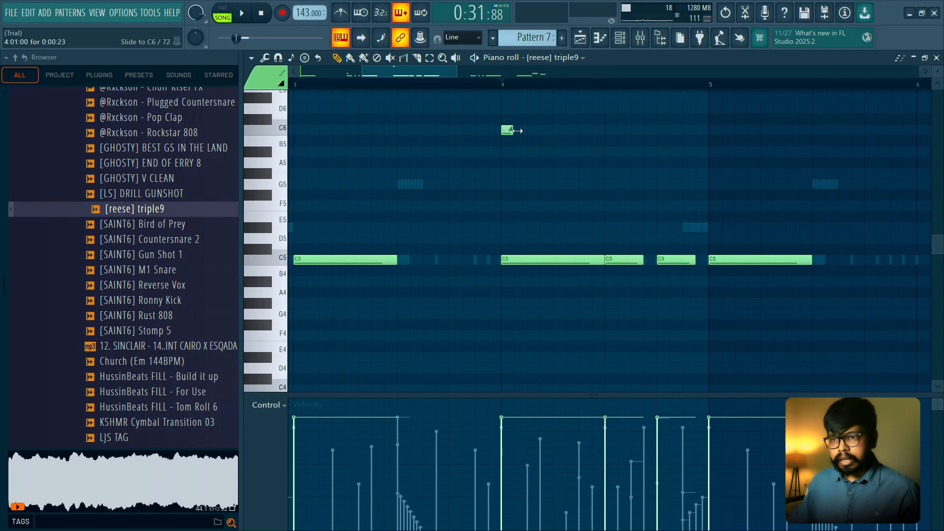
- Shorten the first C5 note of bar 4 to about seven steps, leaving a gap before the following C5 note
key("space")
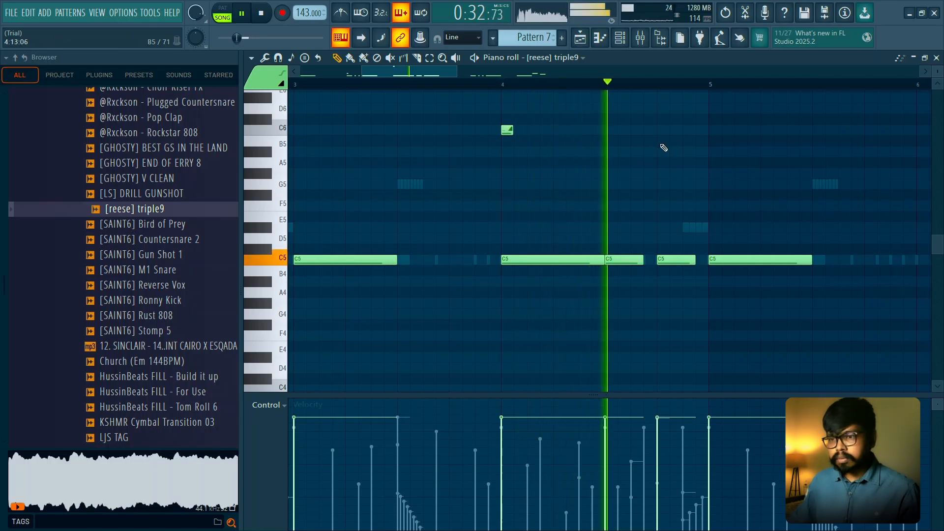
key("space")
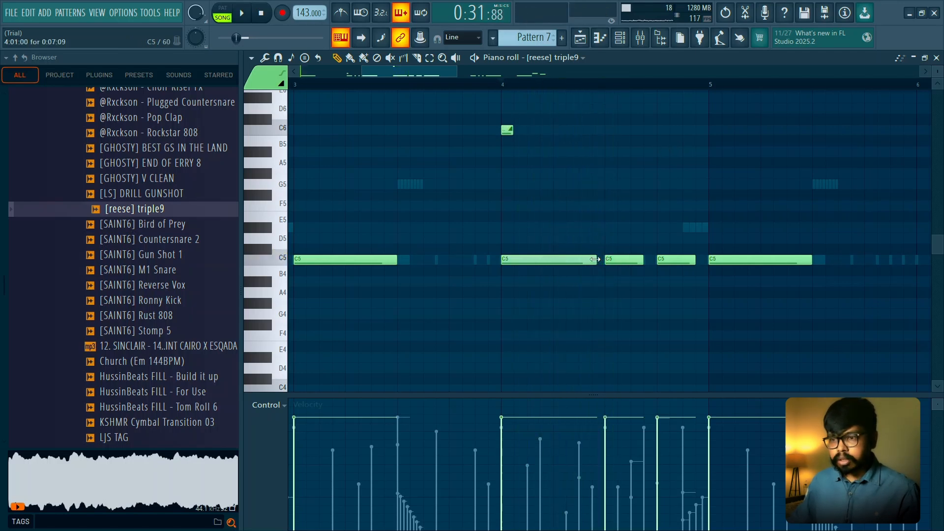
key("space")
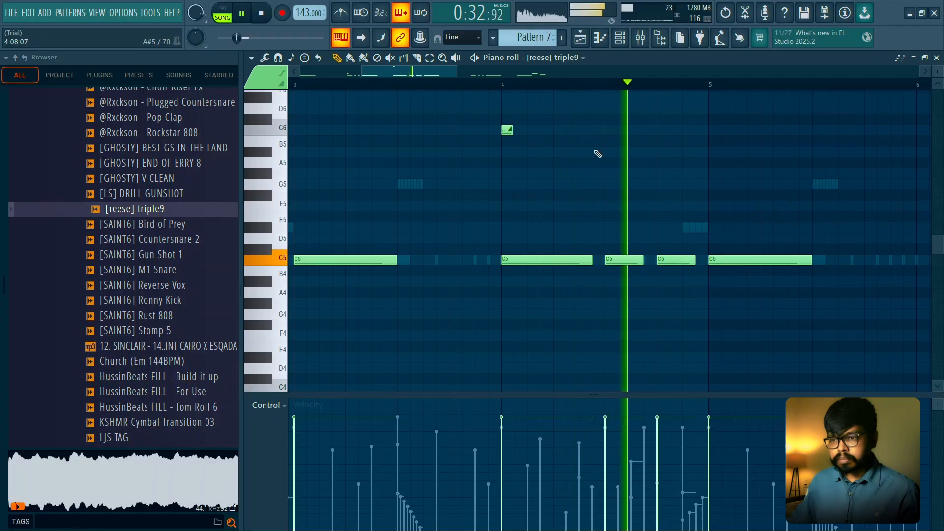
key("space")
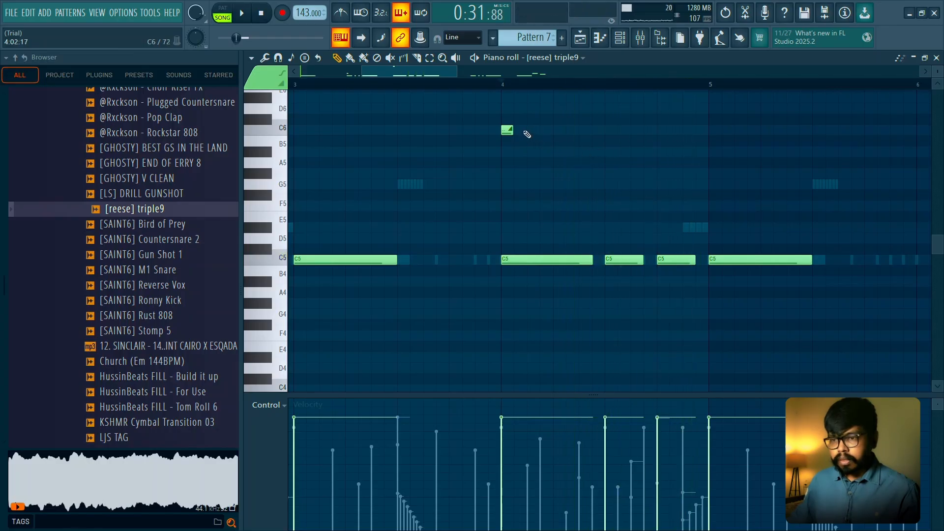
key("space")
- Stretch bar 4's C6 slide note to 0:07:23, trim it to 0:06:23 and compare the glides by ear
key("space")
left_click_drag(512, 129, 600, 132)
key("space")
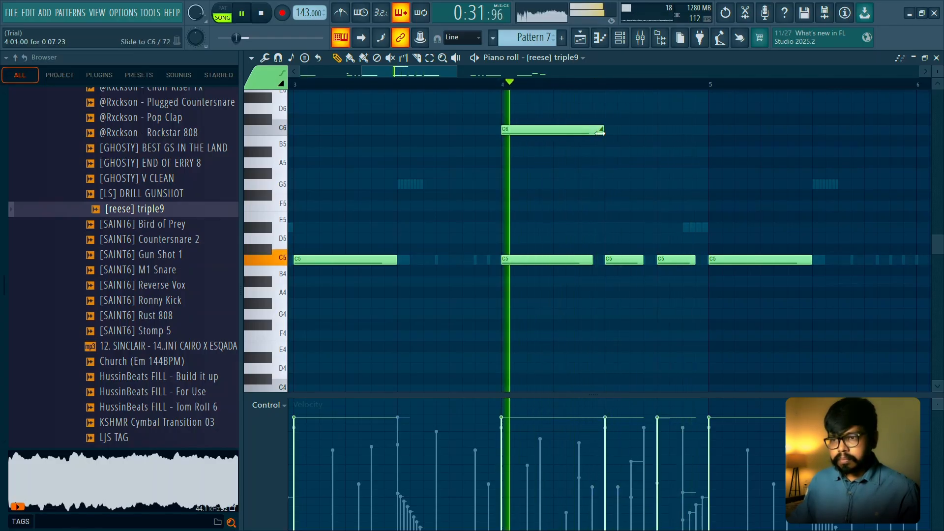
key("space")
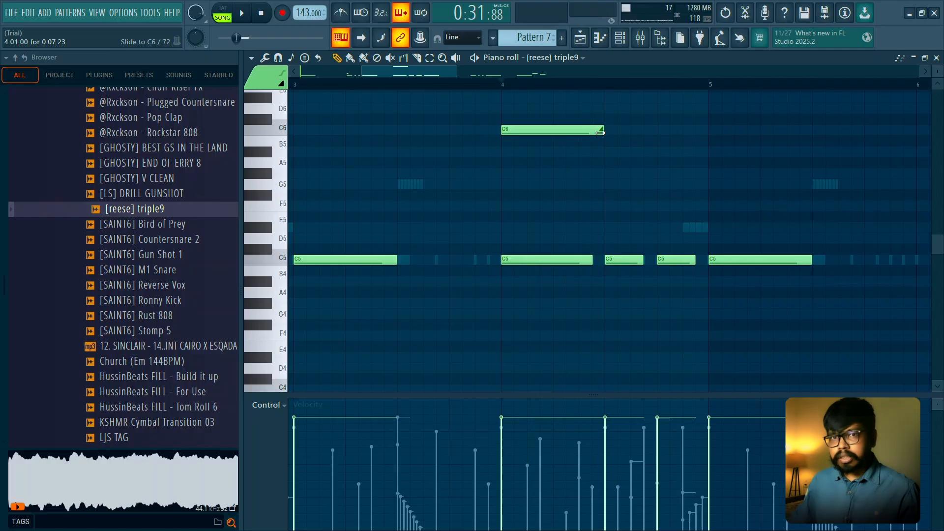
key("space")
left_click_drag(600, 132, 590, 132)
- Shorten the C6 slide note at the start of bar 4 back to about one step
key("space")
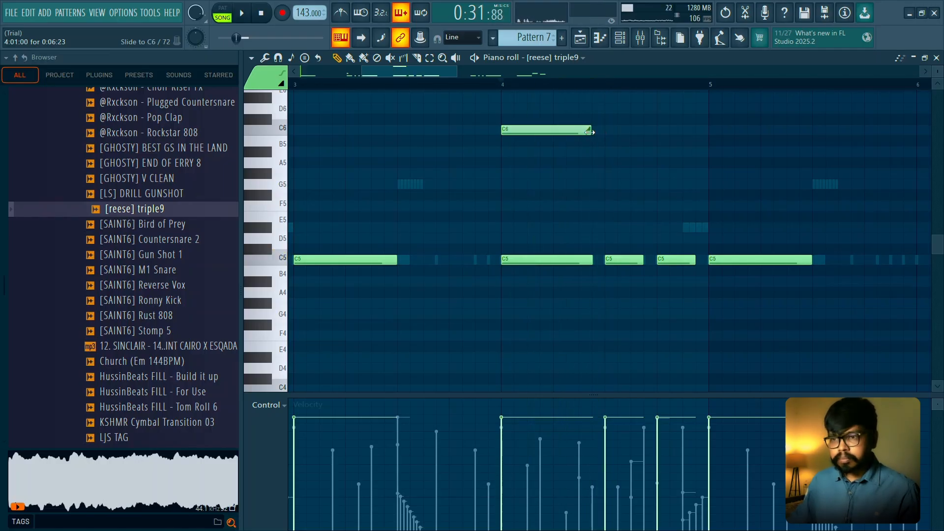
key("space")
key("space")
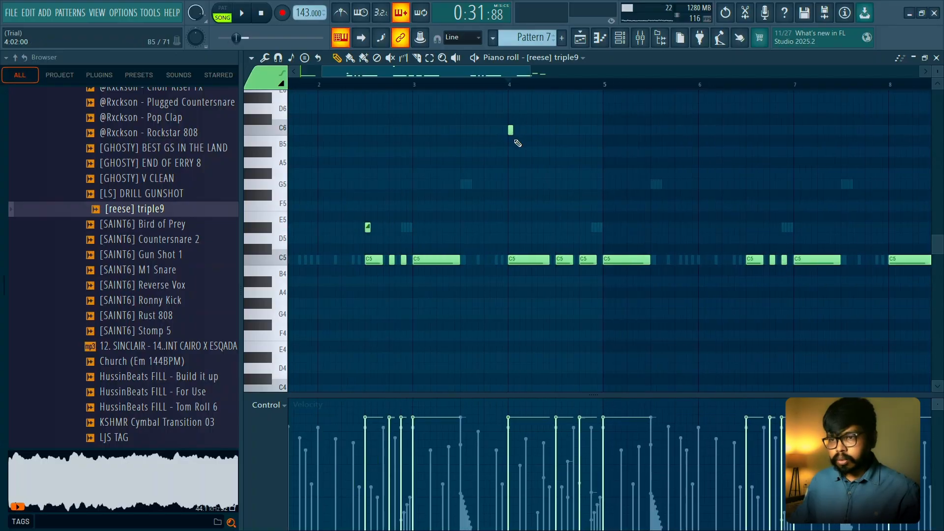
scroll(529, 151, "up", 2)
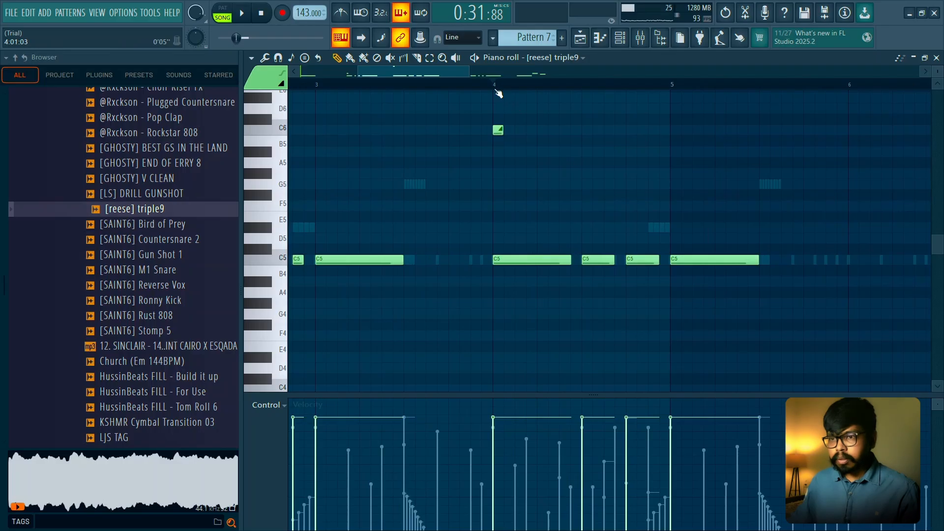
scroll(535, 183, "up", 2)
scroll(546, 196, "down", 2)
scroll(546, 196, "up", 1)
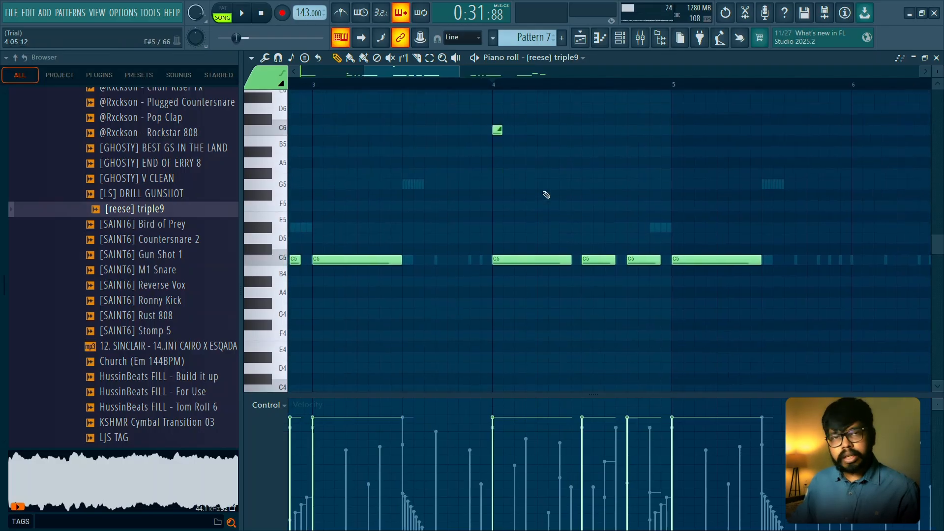
- Play back bar 4 to check the reese's quick octave slide
key("space")
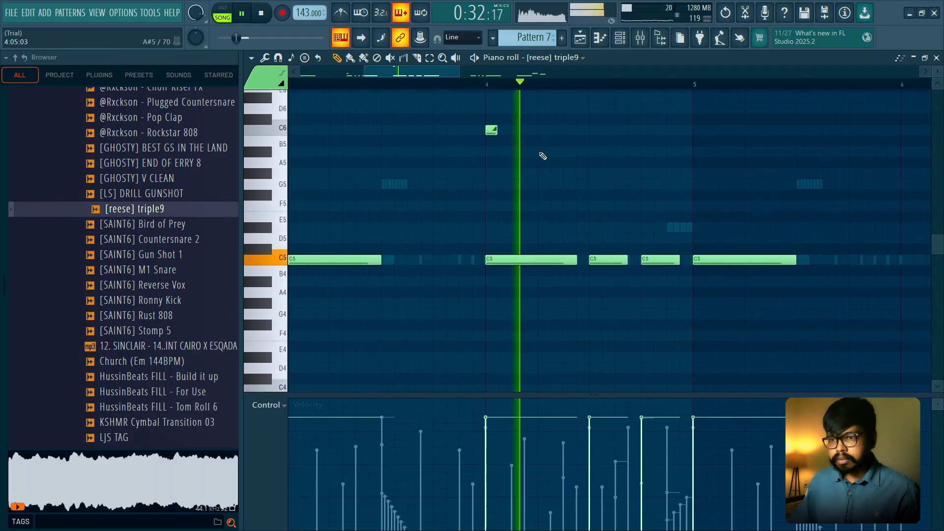
key("space")
key("space")
left_click(526, 173)
key("space")
right_click(528, 172)
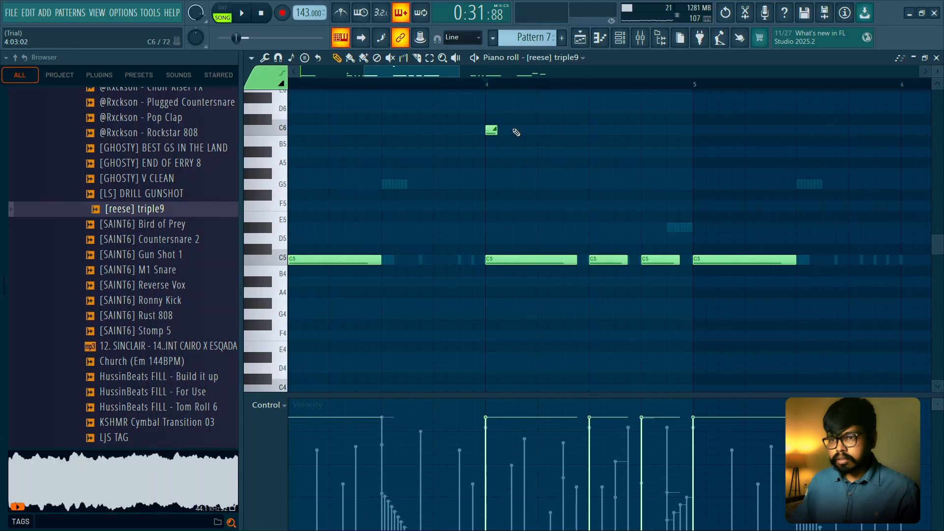
- Remove bar 4's C6 slide note, try A#5 slide notes at steps 6 and 9, and play the bar back
key("ctrl+z")
scroll(565, 152, "down", 3)
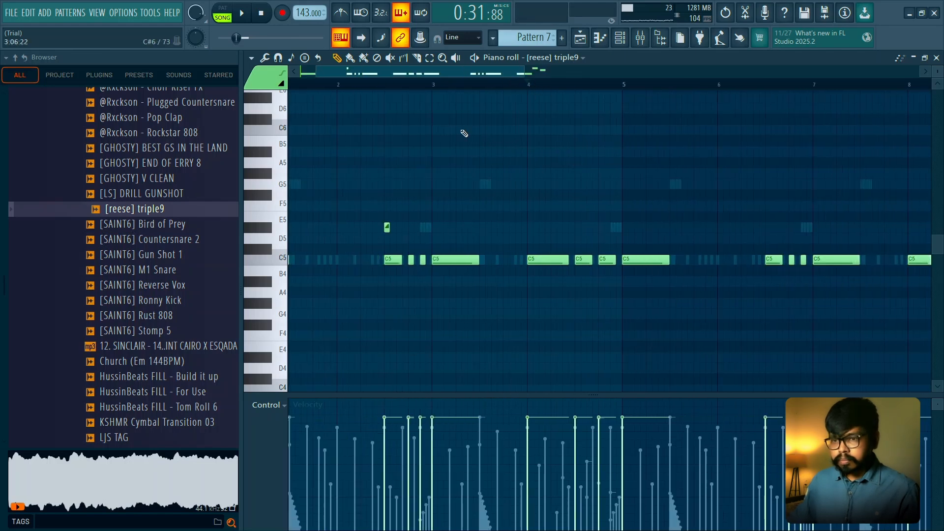
key("space")
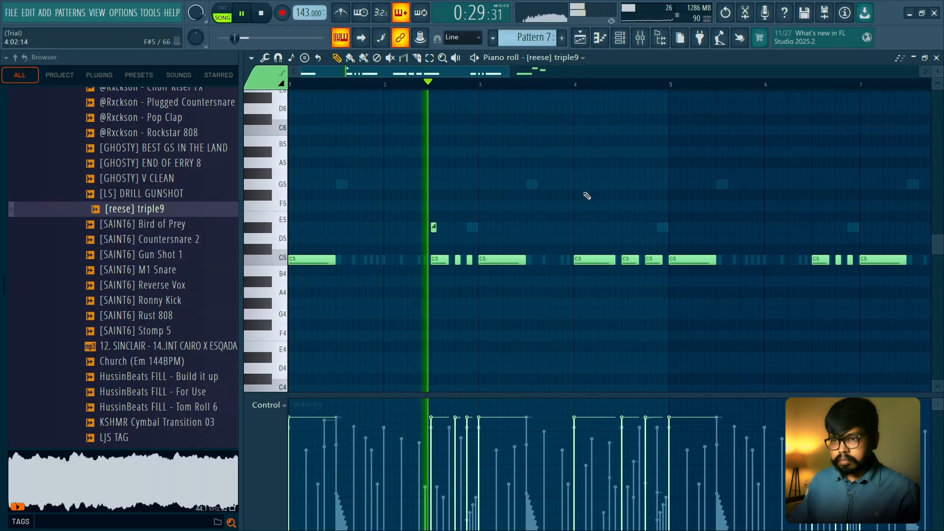
left_click(606, 152)
left_click(625, 152)
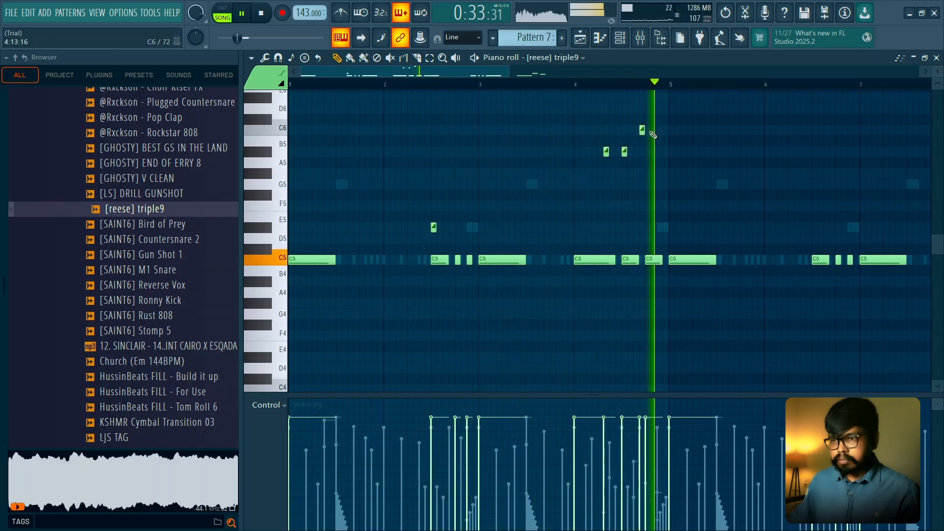
key("space")
left_click(577, 87)
scroll(635, 116, "up", 2)
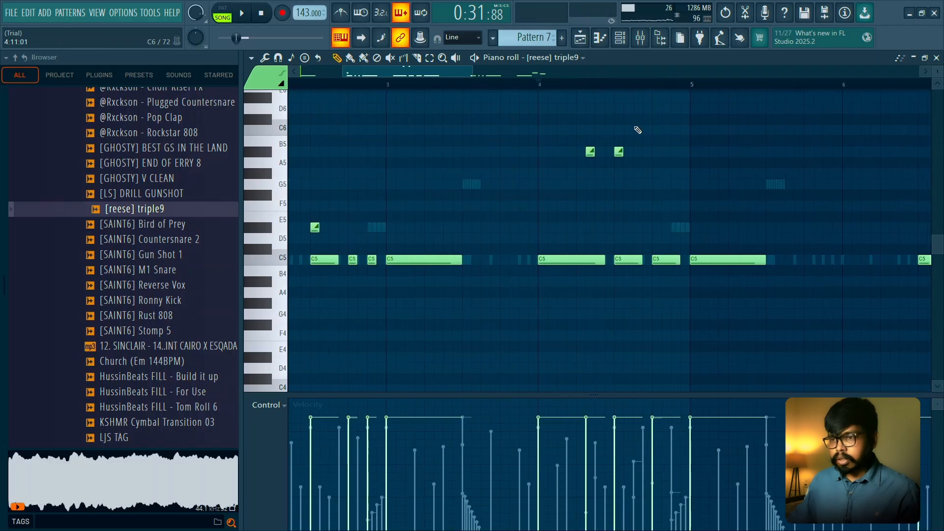
scroll(636, 139, "up", 2)
left_click_drag(584, 165, 527, 202)
key("space")
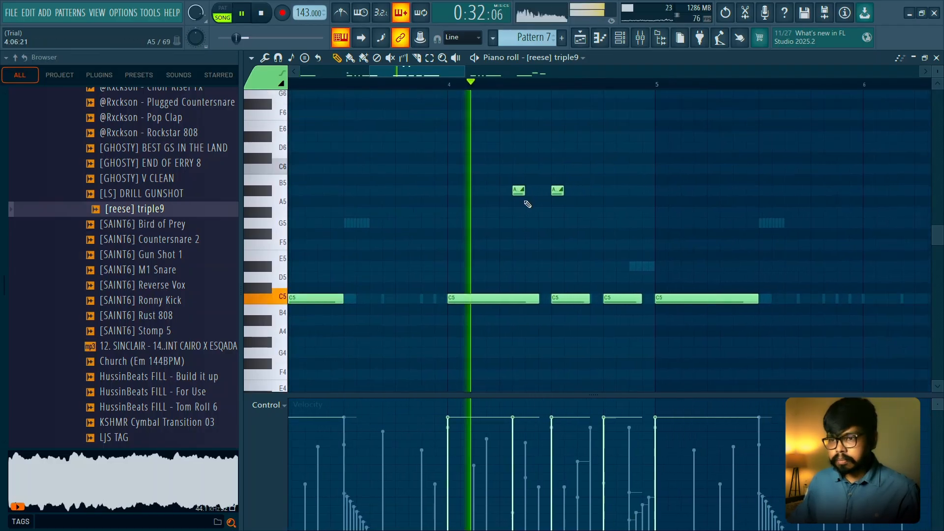
- Swap the A#5 slide note at step 6 for a D#6 slide note at the start of bar 4 and audition it
right_click(520, 191)
left_click(451, 137)
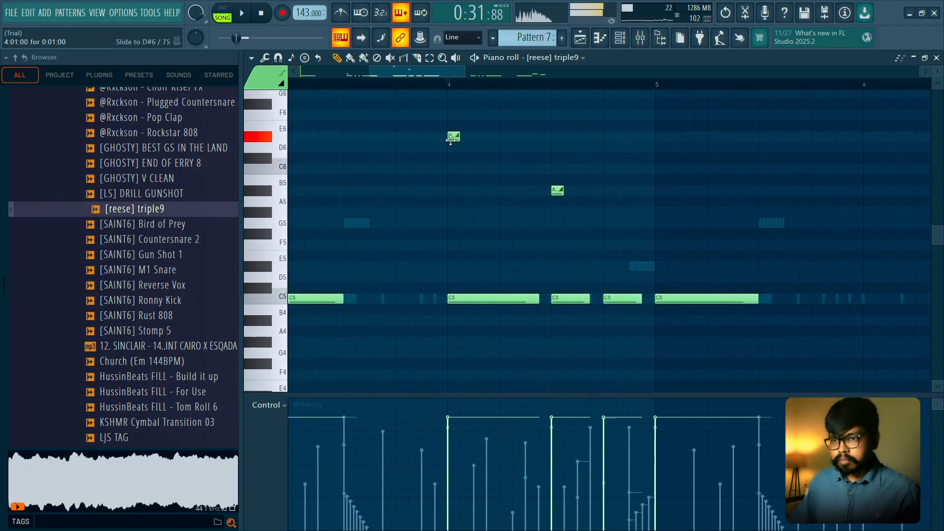
key("space")
key("space")
left_click(505, 190)
key("space")
right_click(504, 189)
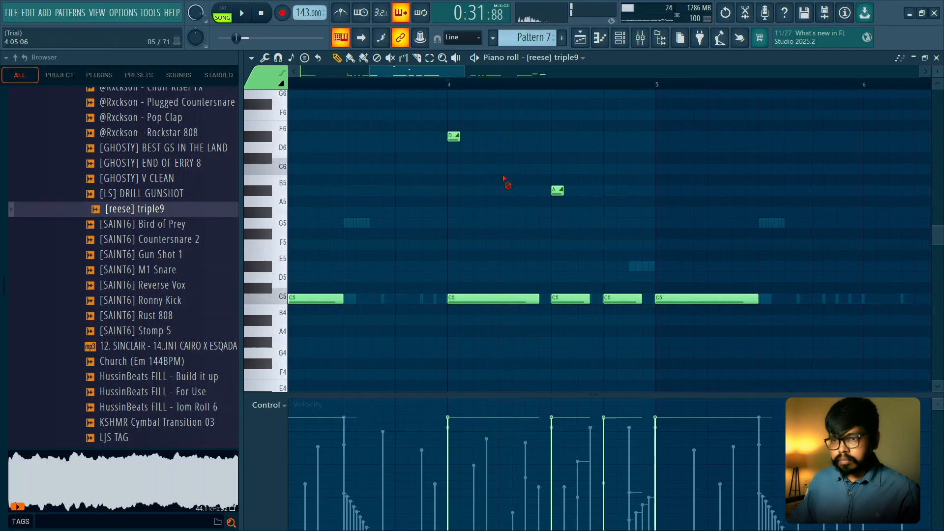
- Try a G5 slide note at the start of bar 4 in place of the D#6 slide note
key("space")
- Place slide notes over bar 4's three C5 notes: A#5 on the first, G#5 on the second and G5 on the third
key("space")
right_click(452, 137)
left_click(452, 222)
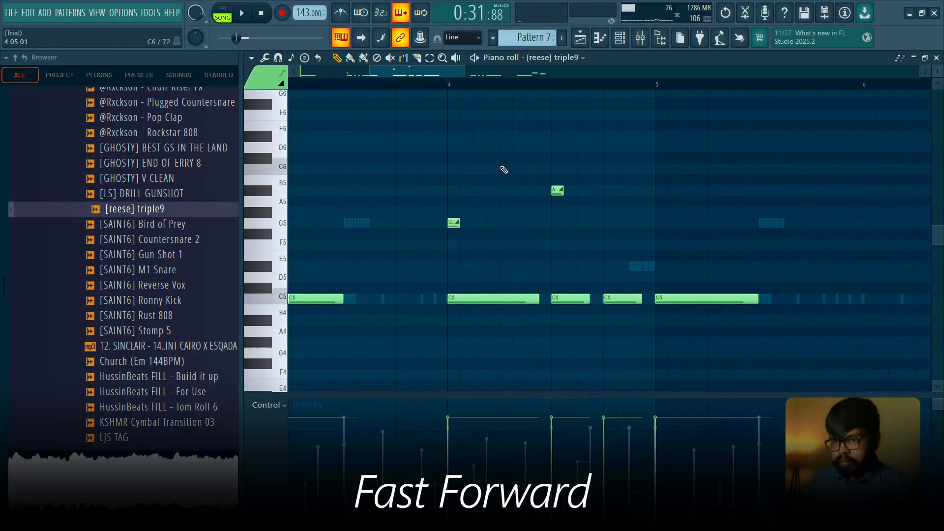
key("space")
key("space")
right_click(453, 223)
right_click(557, 190)
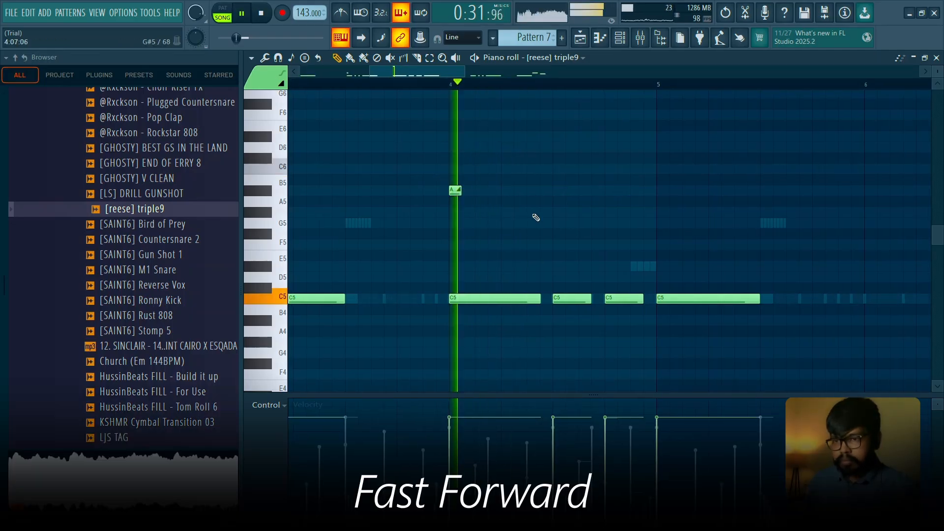
key("space")
left_click(558, 169)
left_click(610, 223)
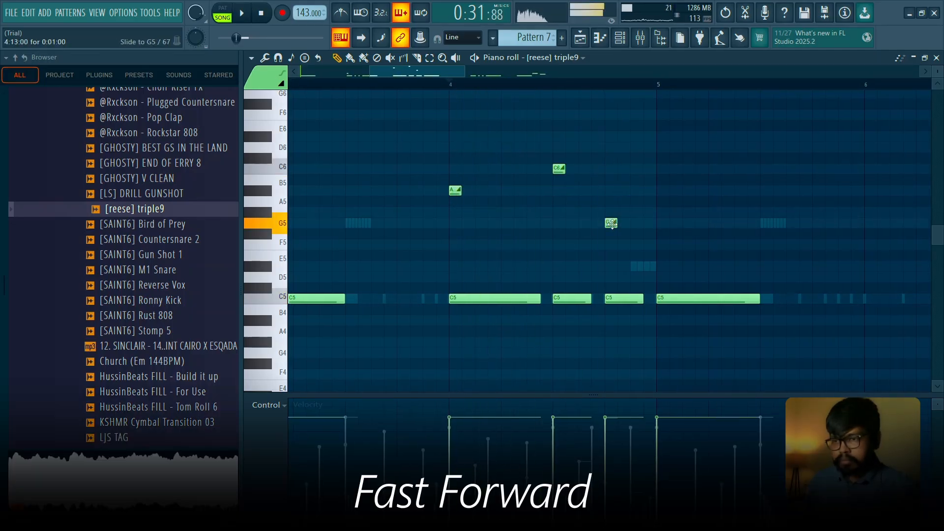
left_click_drag(557, 168, 557, 212)
- Shorten bar 4's first C5 note to three steps and add a C5 note with a D#6 slide note at step 5
key("space")
left_click_drag(540, 299, 487, 299)
left_click(506, 299)
left_click(507, 137)
- Move bar 4's first slide note to D#6 and its second to D6, and listen to the glides
key("space")
key("space")
left_click_drag(453, 191, 452, 136)
left_click_drag(504, 136, 505, 147)
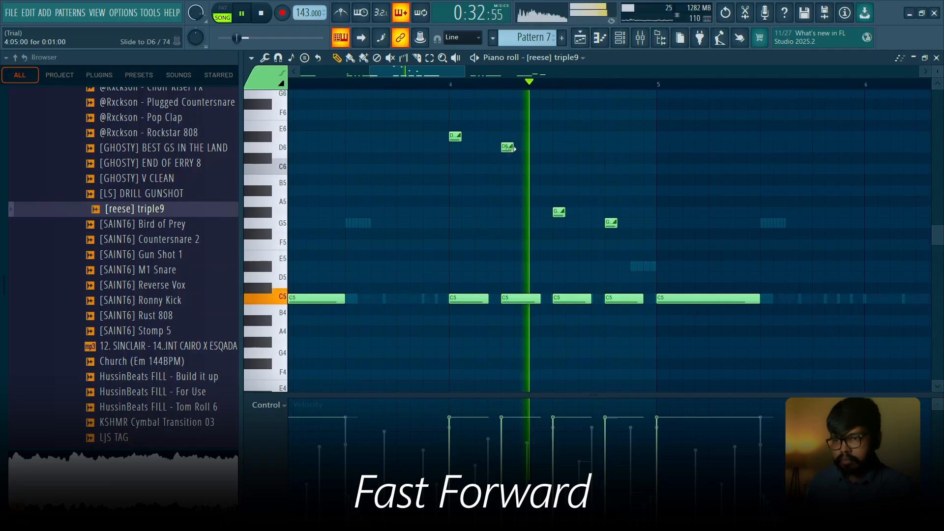
- Shorten bar 4's first C5 note to two steps, and move the first slide note to C6 and the second to A#5
key("space")
key("space")
- Shorten the C5 note at step 5 of bar 4 to two steps and add a C5 note with a G5 slide note at step 7
key("space")
left_click_drag(522, 299, 509, 298)
key("space")
left_click_drag(486, 137, 487, 170)
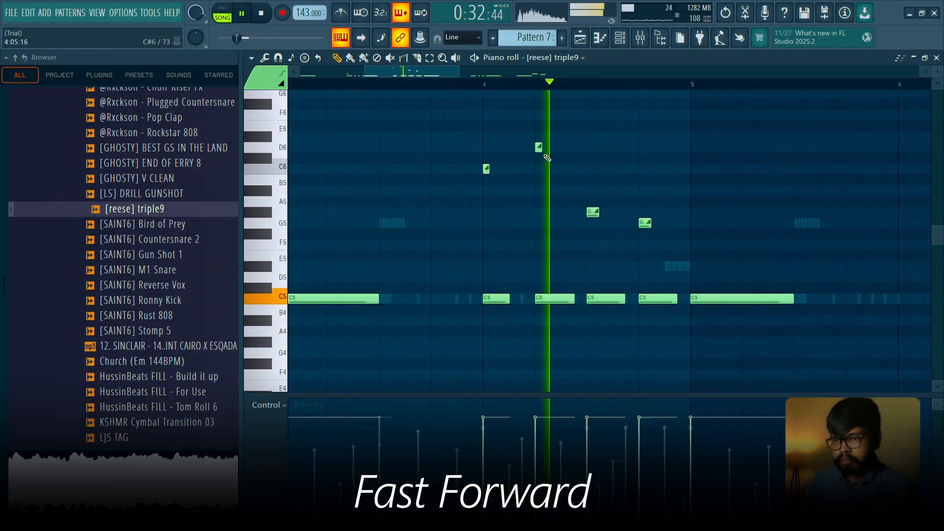
left_click_drag(539, 148, 539, 190)
left_click(563, 190)
left_click_drag(571, 298, 559, 298)
left_click(564, 298)
- Play back the reese part from bar 1 through the end of bar 4
key("space")
scroll(541, 246, "down", 3)
left_click(291, 85)
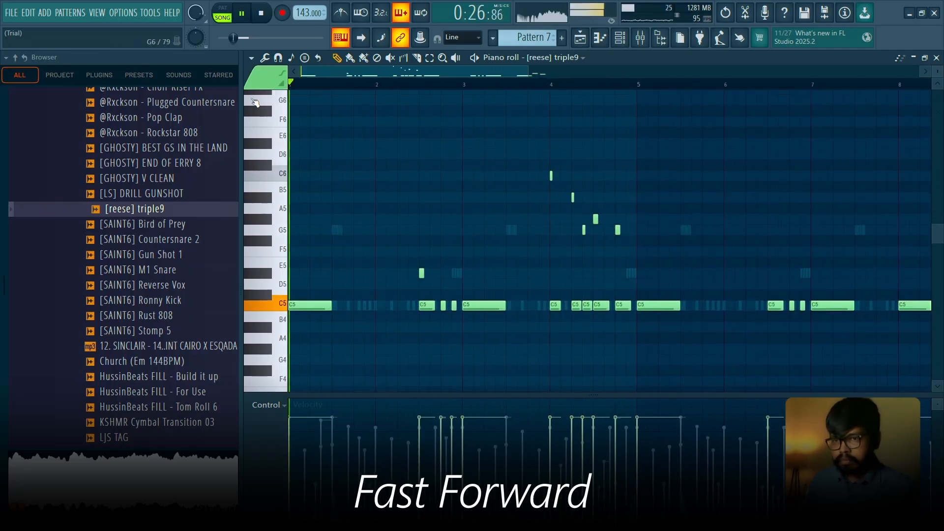
- Try a longer first C5 note and a shorter second C5 note in bar 4, and play it back
key("space")
key("space")
scroll(597, 158, "down", 2)
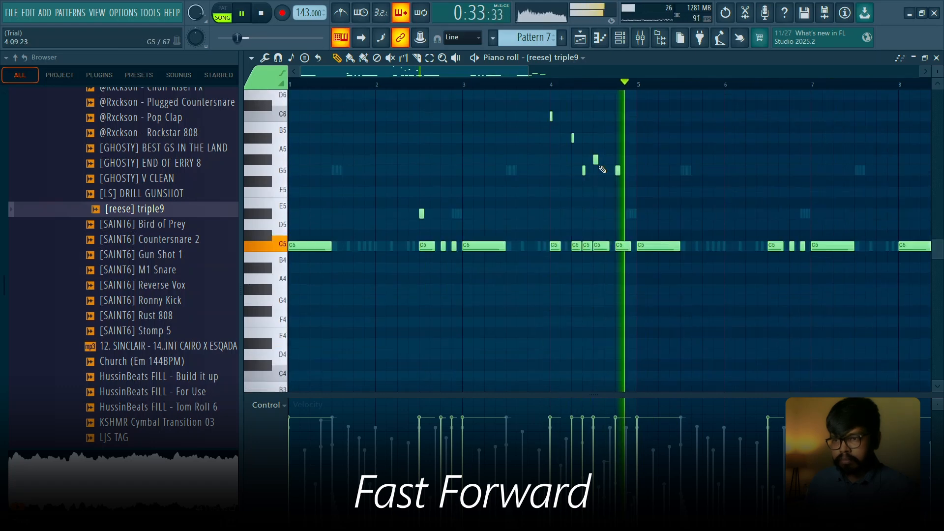
key("space")
scroll(596, 159, "up", 4)
left_click_drag(464, 240, 487, 239)
left_click_drag(545, 239, 537, 239)
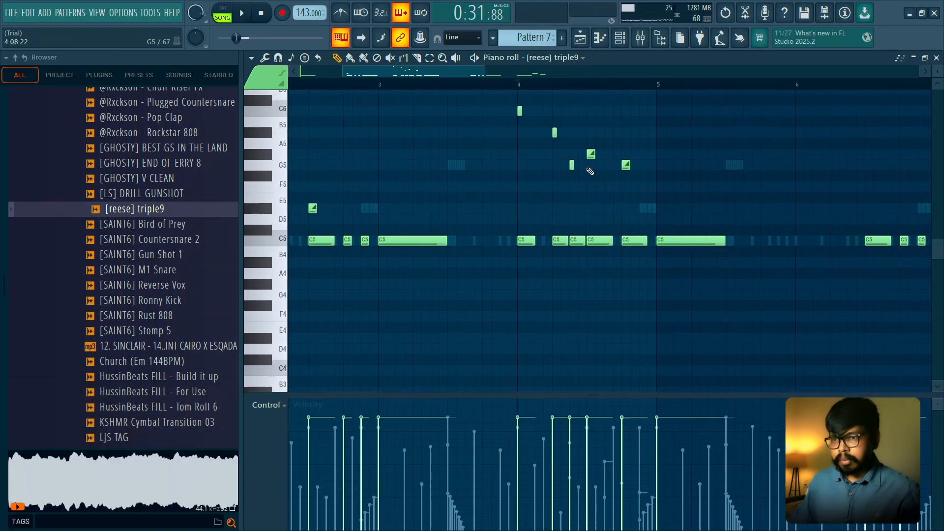
scroll(589, 170, "up", 4)
key("space")
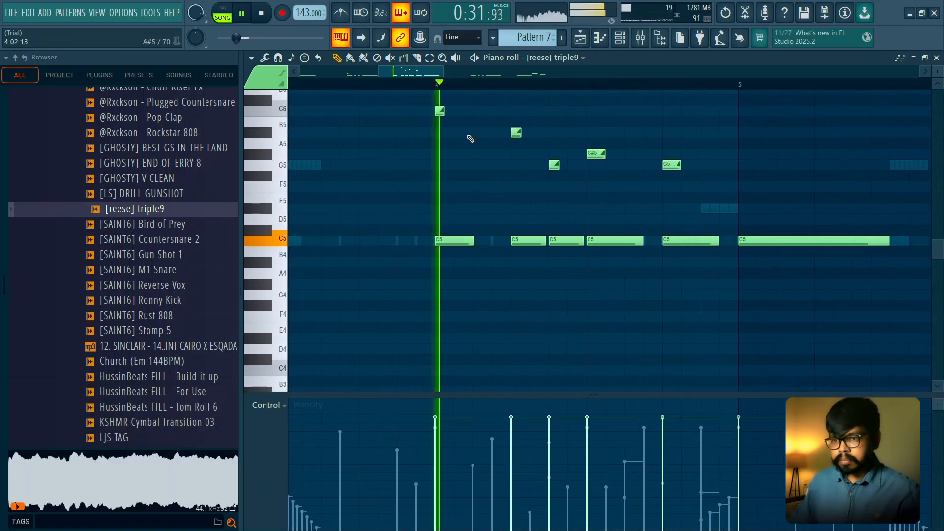
- Adjust the length of bar 4's first C5 note by ear, settling on about 2.8 steps
key("space")
key("space")
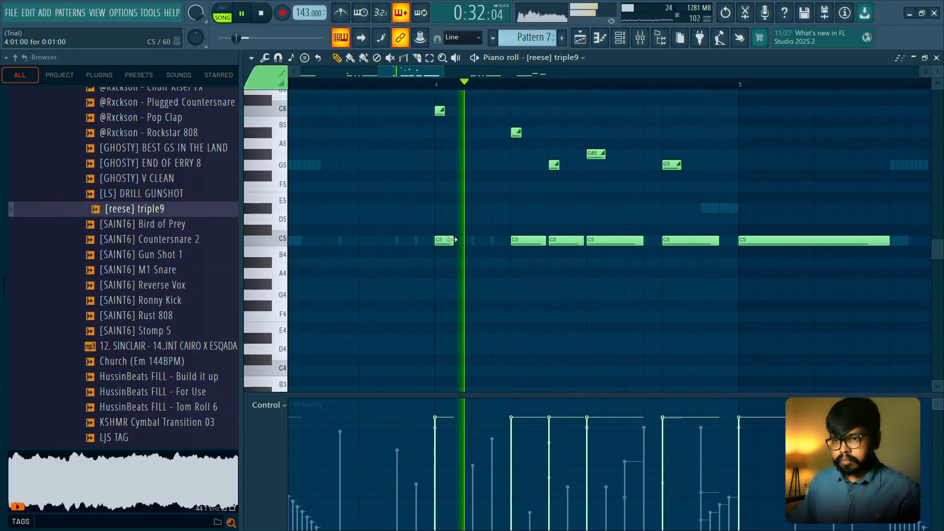
key("space")
left_click_drag(451, 240, 465, 240)
key("space")
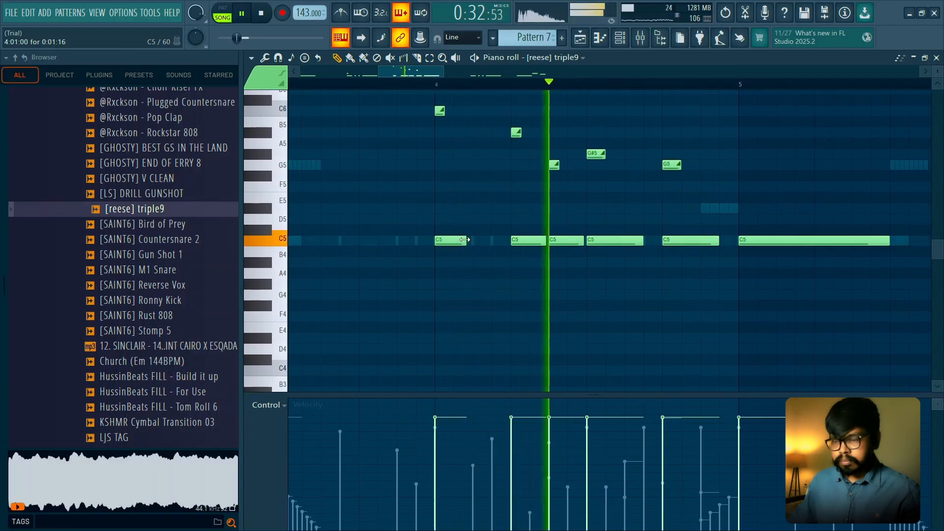
key("space")
- Trim bar 4's second and third C5 notes to just over one step each, leaving gaps after them
key("space")
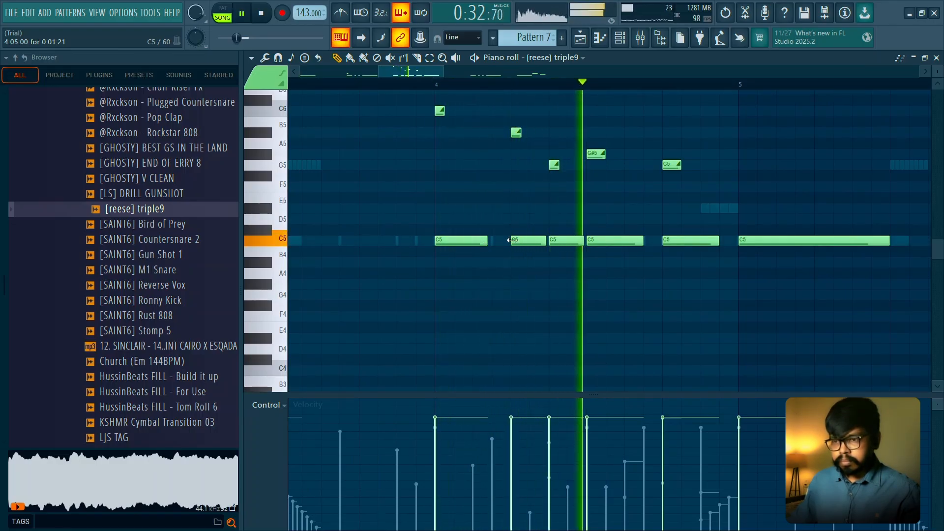
key("space")
key("space")
left_click_drag(546, 241, 537, 242)
key("space")
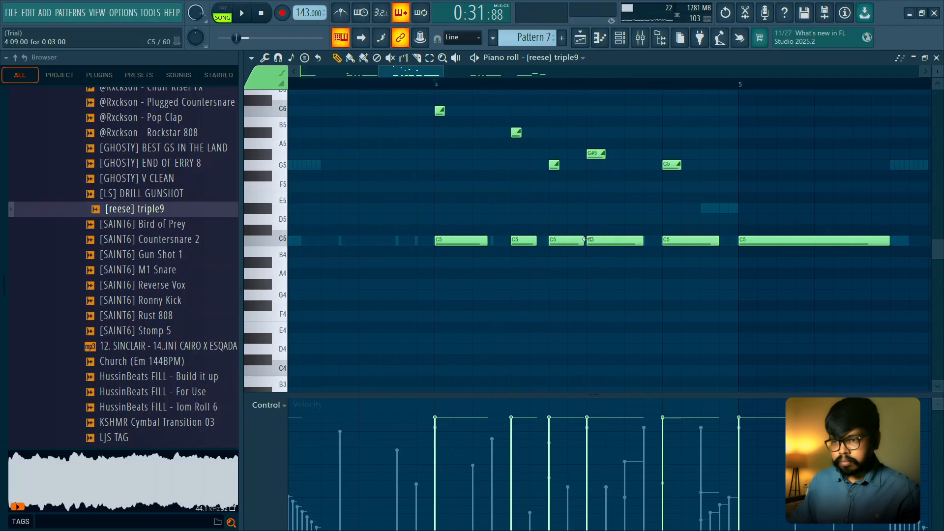
- Shorten the G#5 and final G5 slide notes of bar 4 to less than one step and play the bar back
key("space")
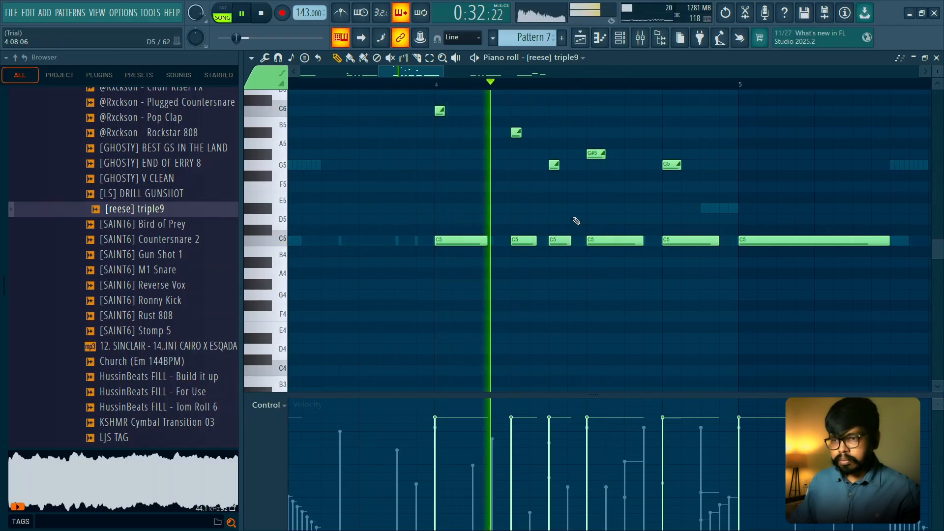
key("space")
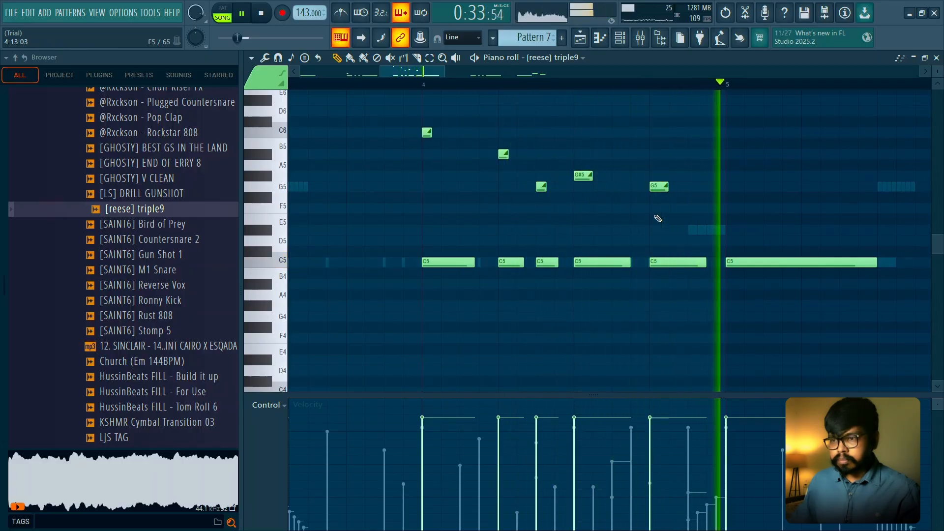
key("space")
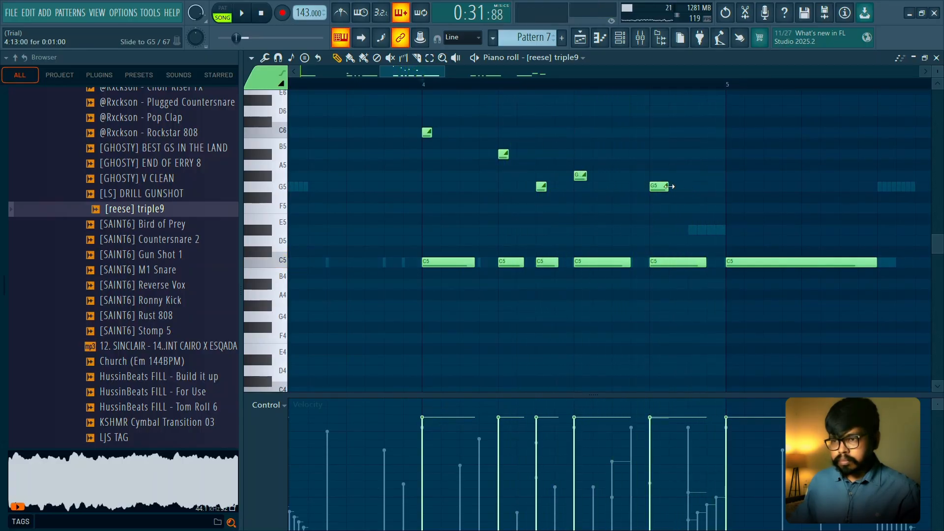
key("space")
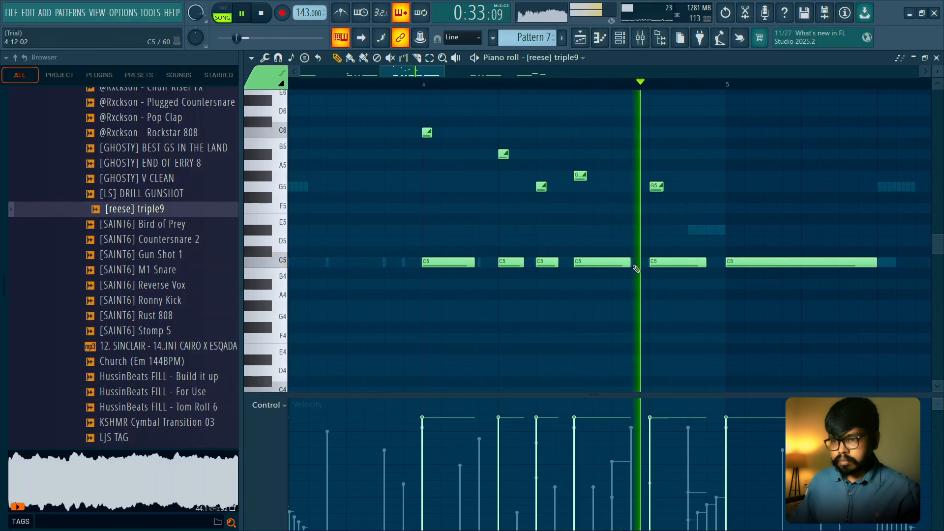
- Trim bar 4's last two C5 notes to about two steps, then stretch both together to about three steps and audition them
key("space")
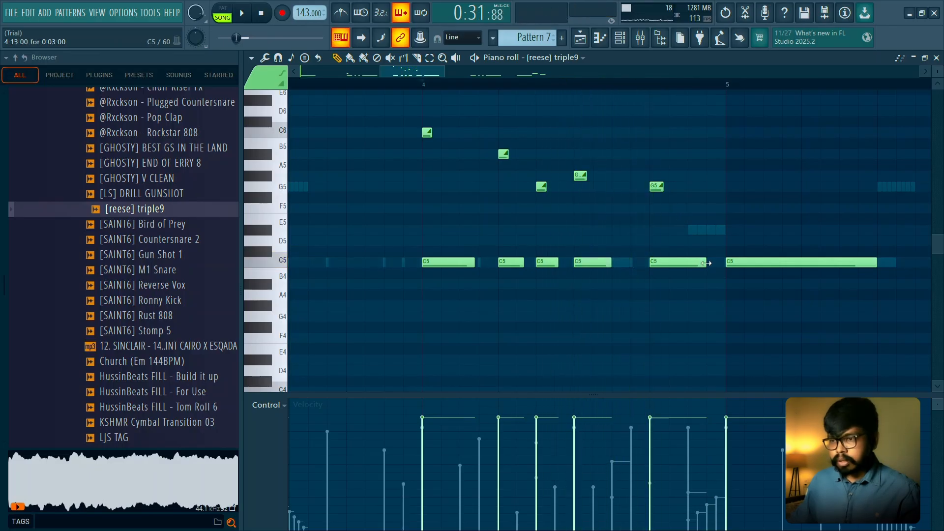
key("space")
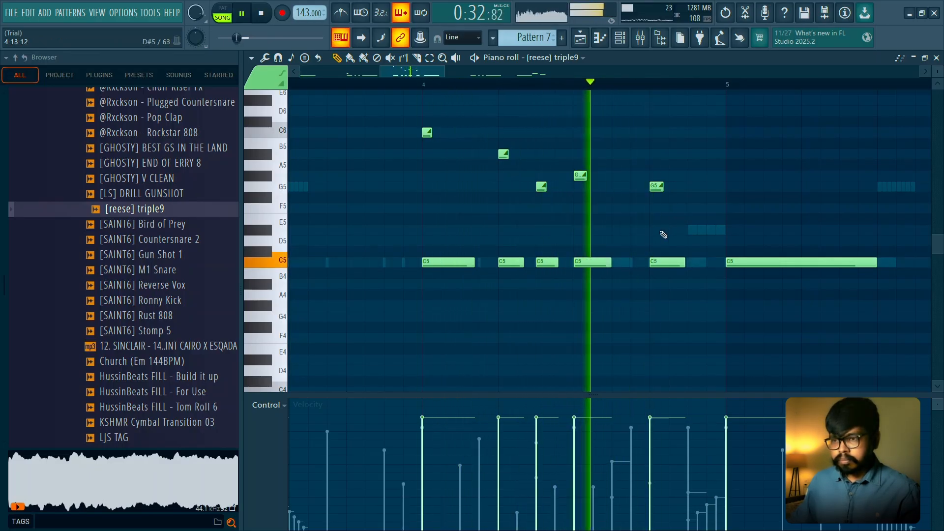
key("space")
left_click_drag(604, 257, 674, 287)
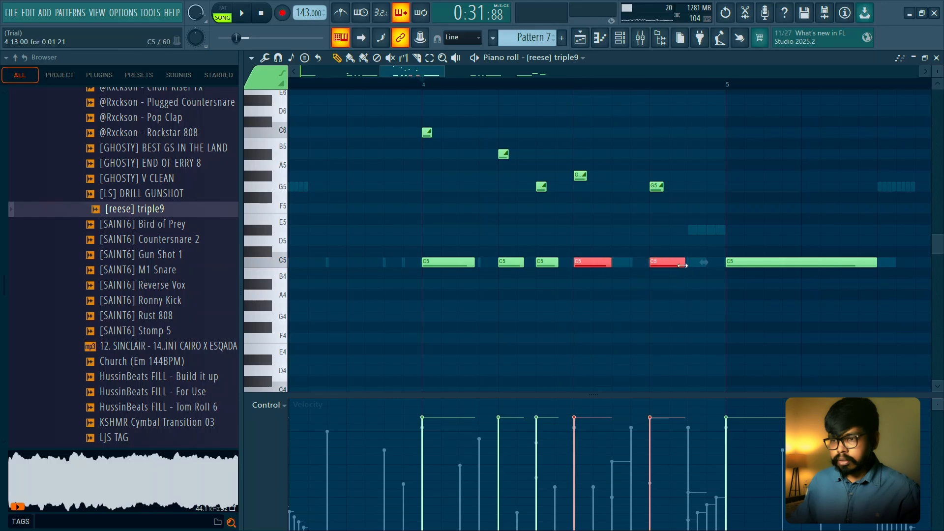
key("space")
left_click_drag(691, 265, 700, 261)
key("space")
scroll(691, 218, "down", 5)
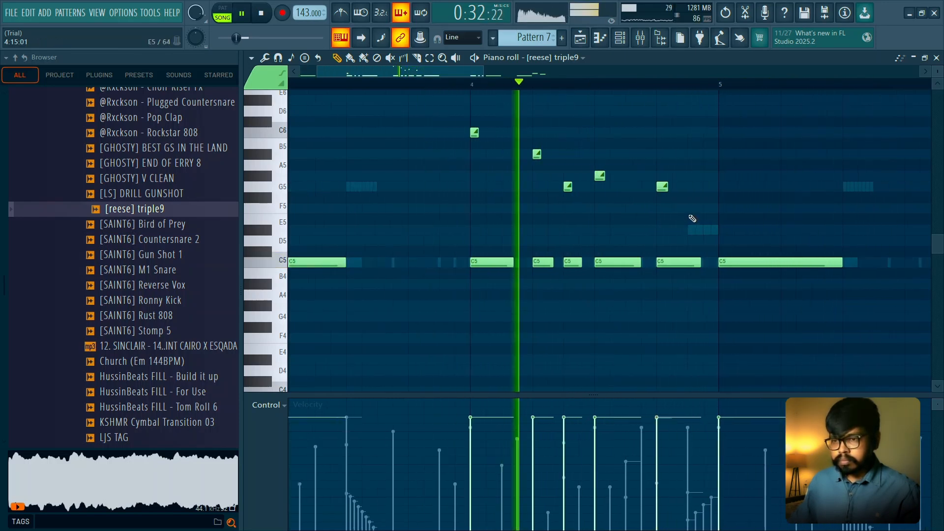
key("space")
- Clear the reese notes from bar 5 onward and duplicate bars 1 to 4 into bars 5 to 8
scroll(691, 217, "down", 4)
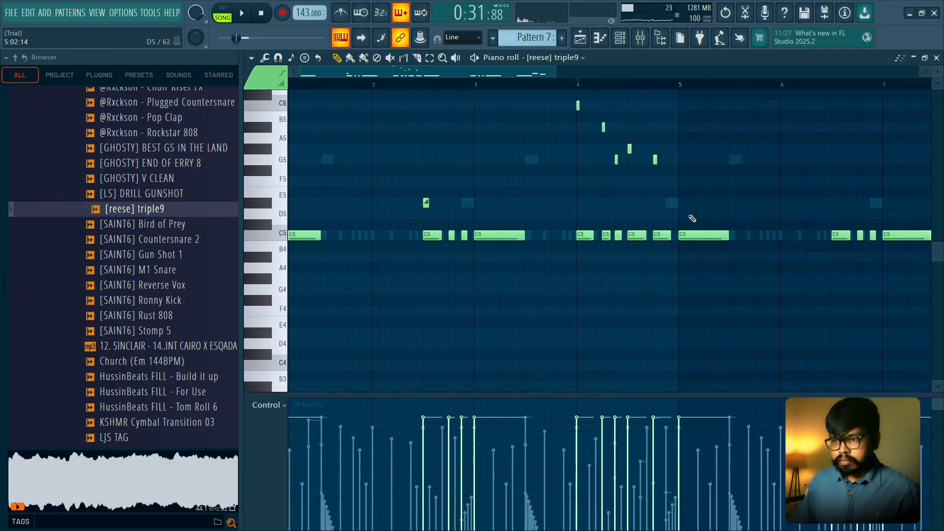
scroll(616, 270, "up", 3)
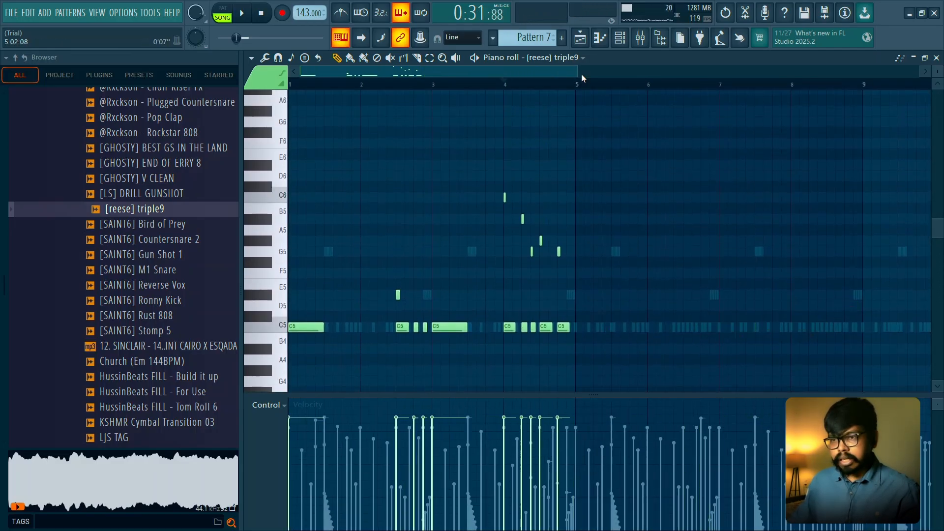
left_click_drag(578, 87, 325, 96)
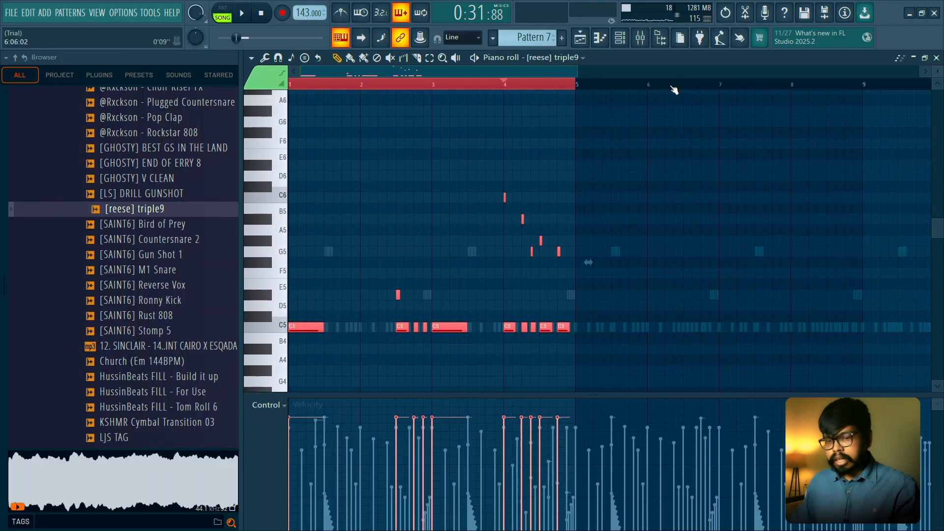
key("ctrl+b")
key("ctrl+d")
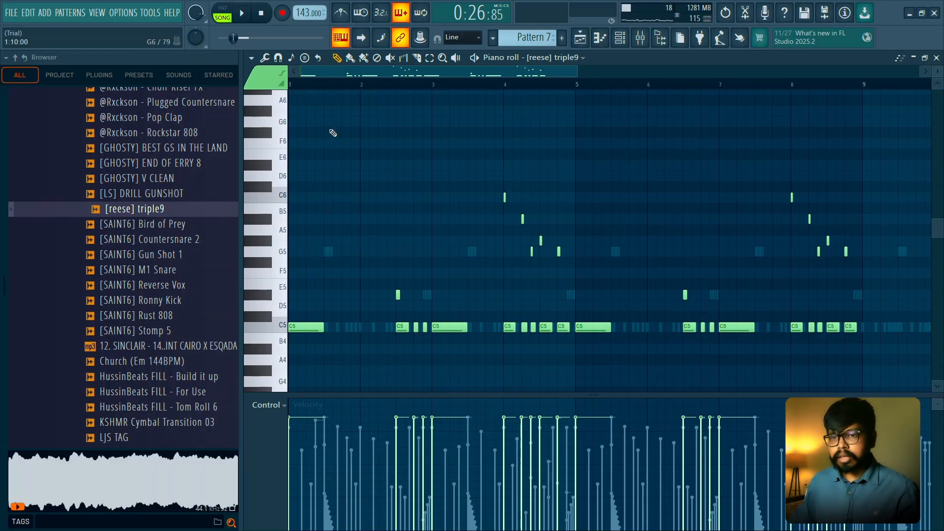
- Play back the duplicated reese part from bar 1
scroll(333, 142, "down", 2)
scroll(328, 150, "up", 2)
scroll(345, 152, "up", 1)
key("space")
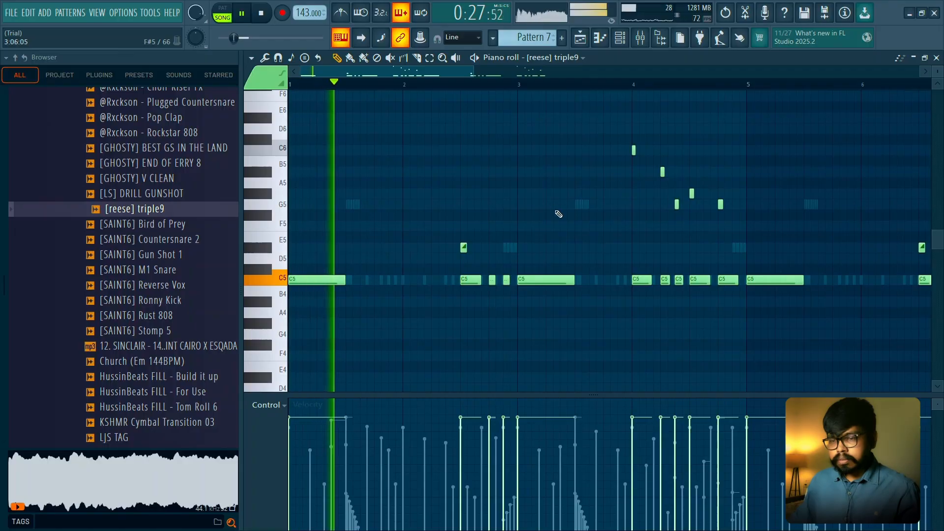
- Delete the C6 slide notes at the start of bars 4 and 8 and play back from bar 4
scroll(557, 209, "up", 2)
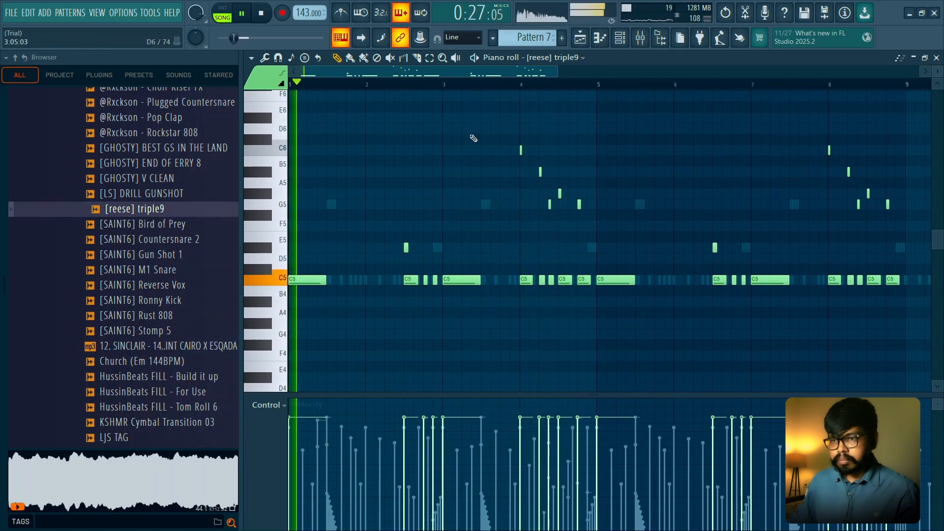
left_click(521, 85)
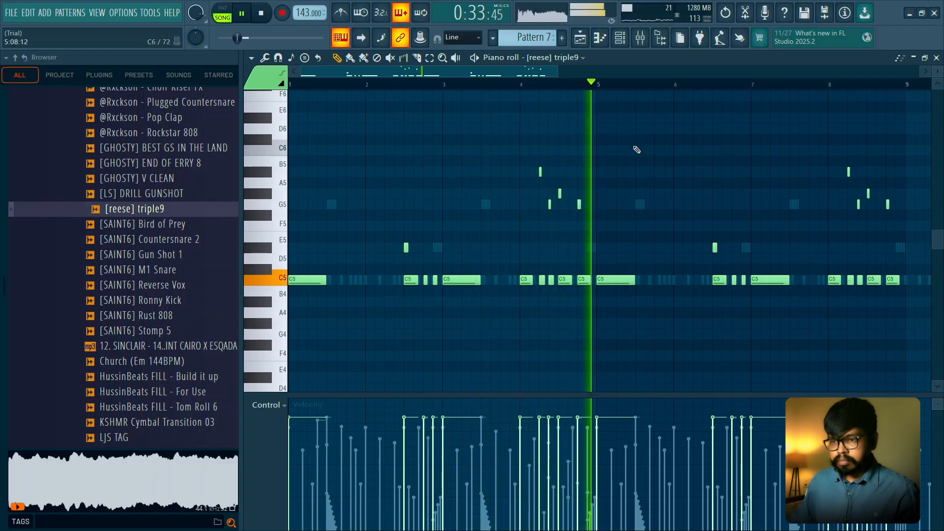
scroll(781, 170, "down", 2)
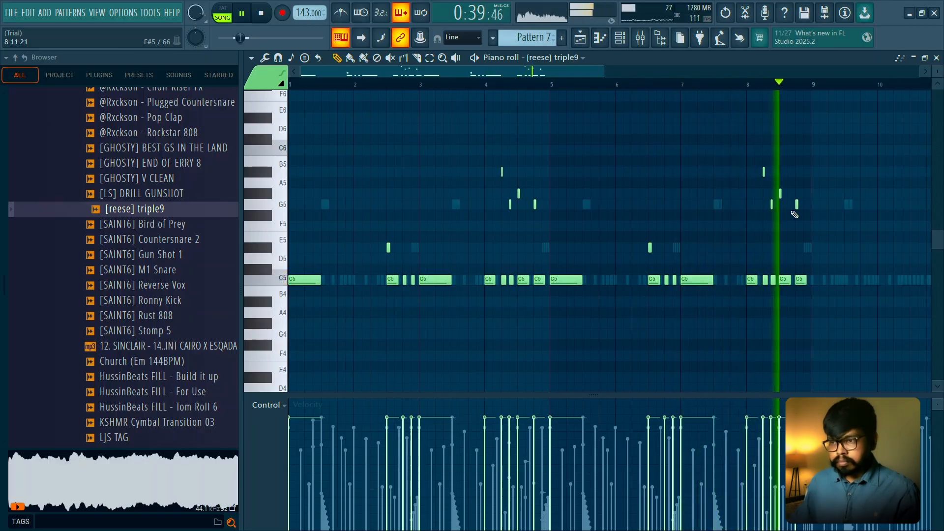
- Audition the C5 rhythm and slide notes in bar 8 repeatedly
scroll(785, 140, "up", 4)
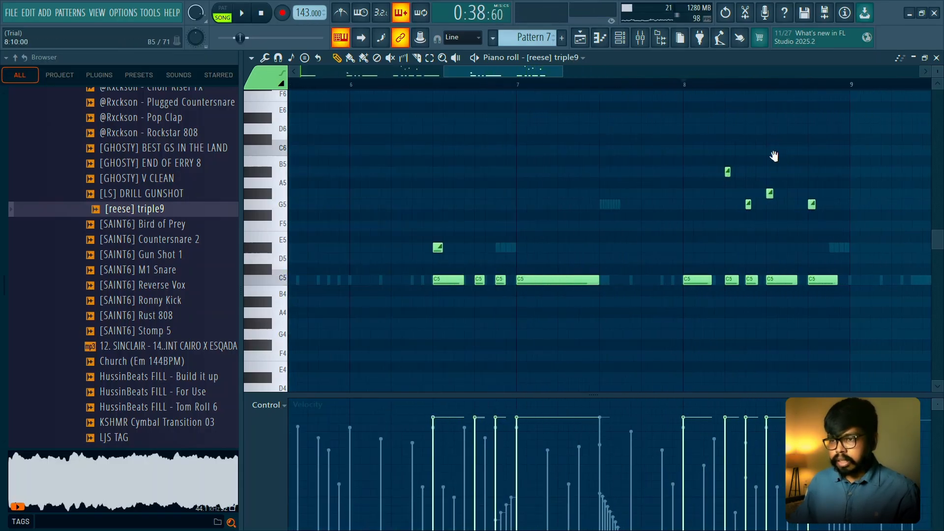
left_click_drag(773, 155, 557, 170)
key("space")
key("space")
key("space")
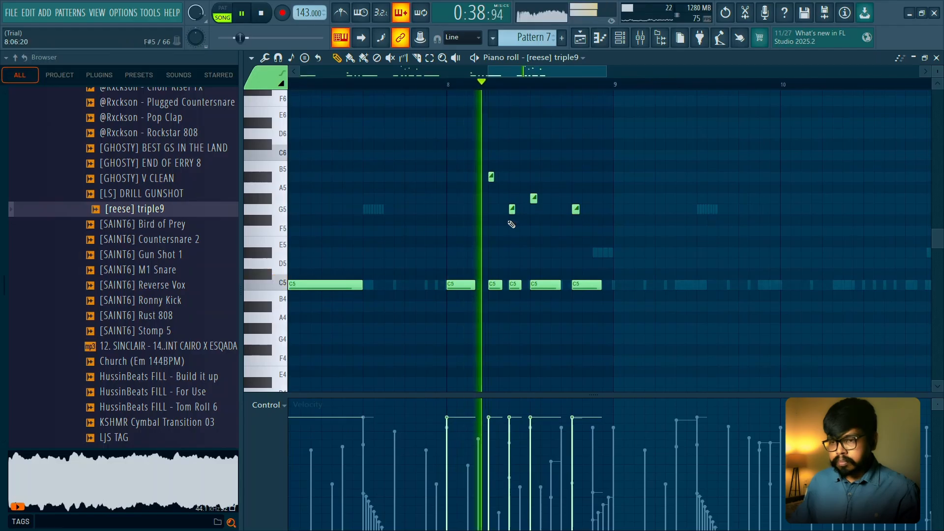
key("space")
key("space")
key("space")
key("space")
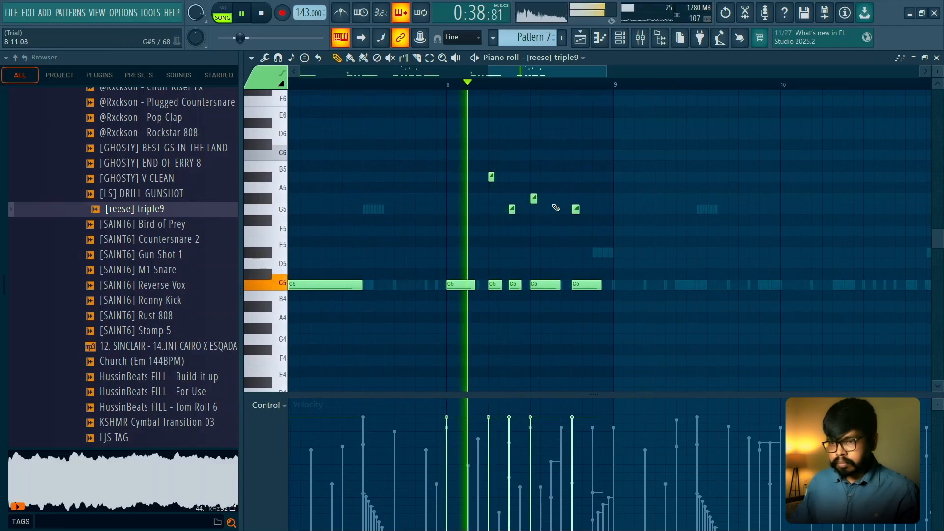
- Shorten bar 8's last C5 note to about two steps and add another two-step C5 right after it
key("space")
key("space")
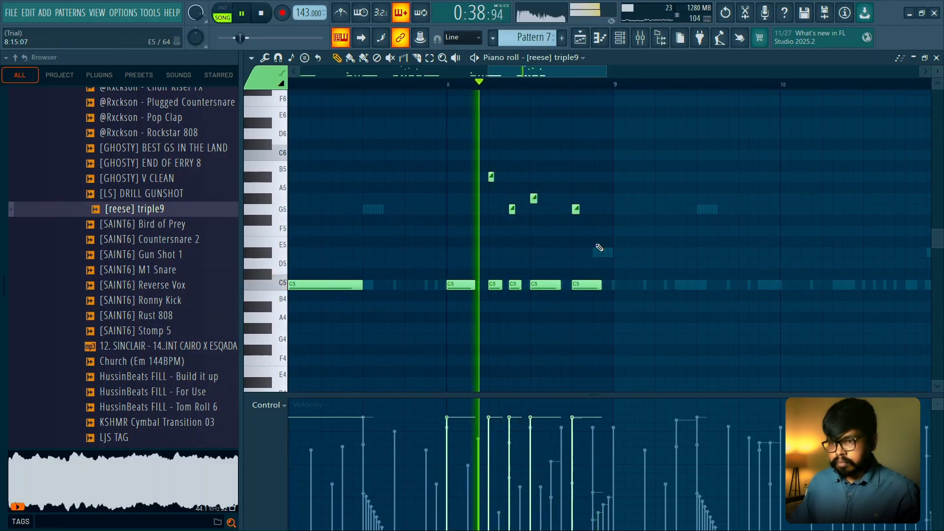
key("space")
left_click_drag(600, 285, 589, 285)
left_click(595, 285)
key("space")
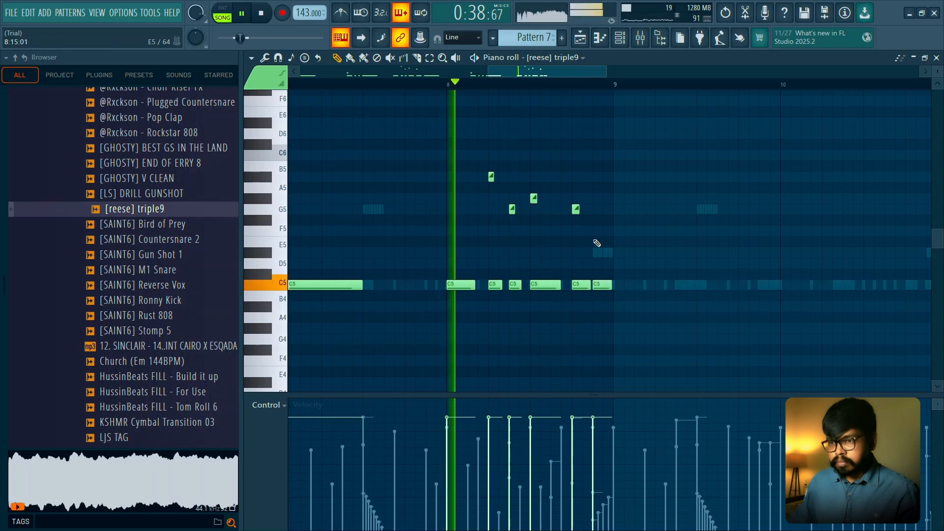
- Add a C6 slide note above bar 8's final C5 and audition it
left_click(596, 231)
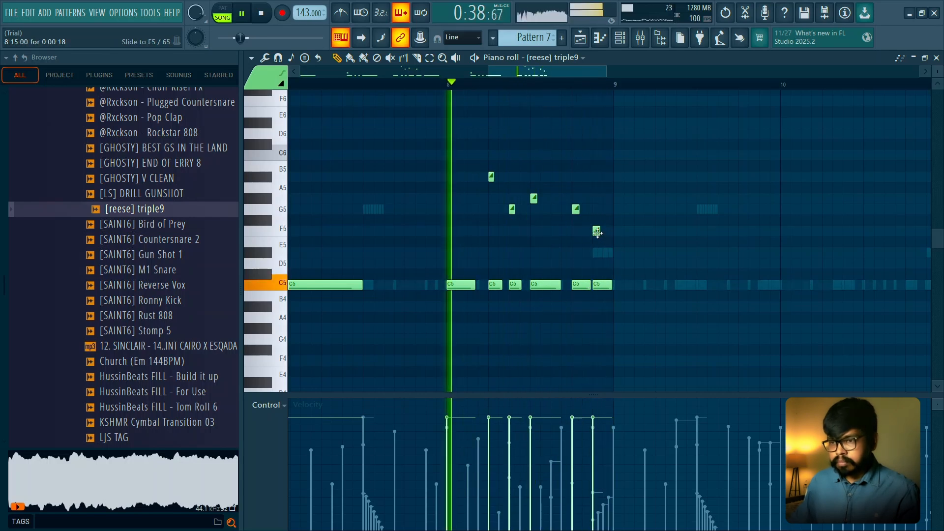
left_click_drag(597, 232, 596, 155)
key("space")
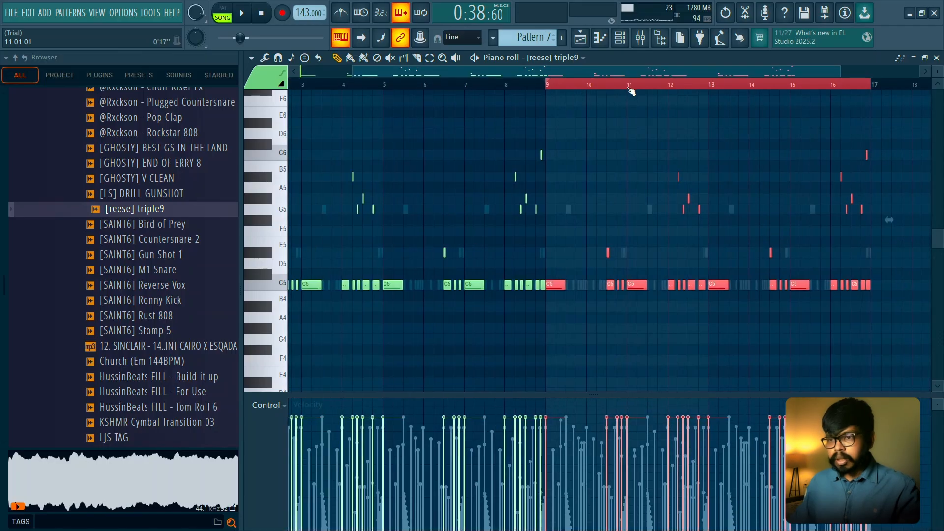
- Play back the reese part from bar 7 into the second eight bars
left_click(630, 88, "ctrl")
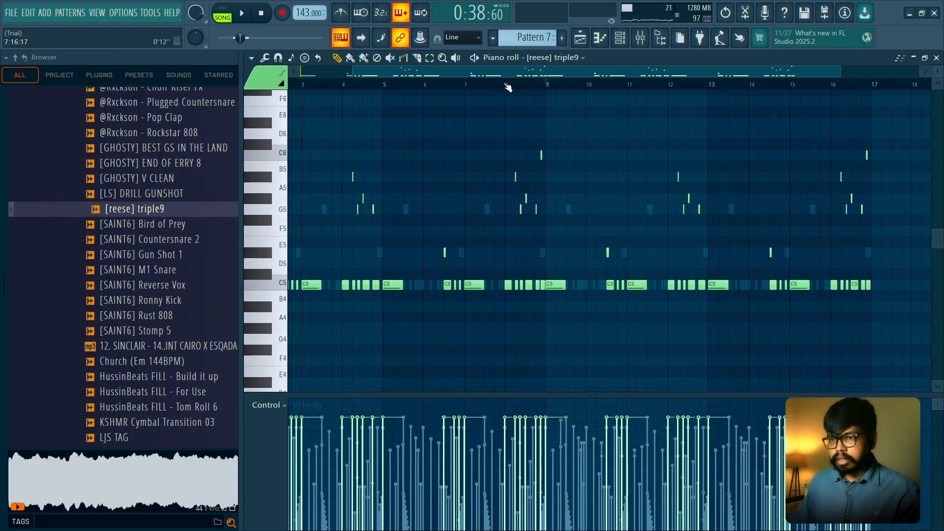
key("space")
scroll(648, 134, "up", 3)
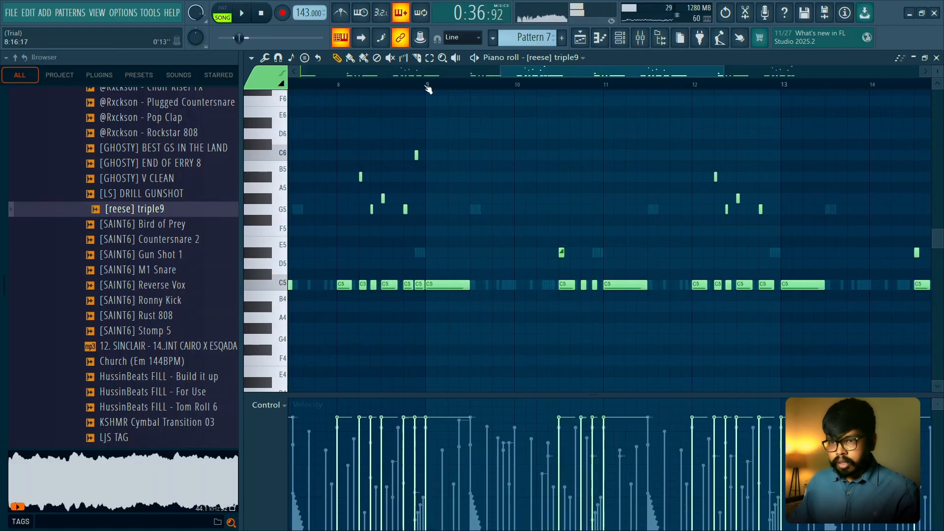
scroll(532, 152, "up", 2)
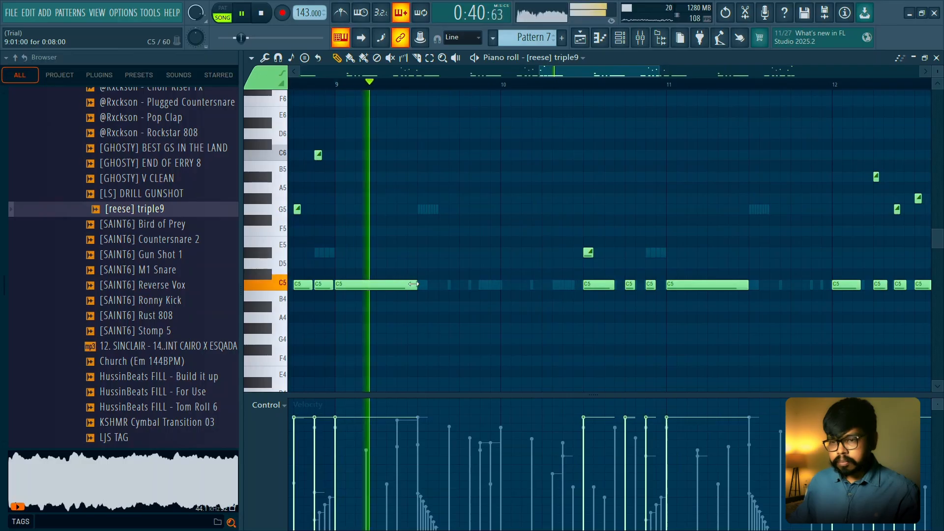
left_click(459, 283)
left_click_drag(541, 285, 510, 286)
key("space")
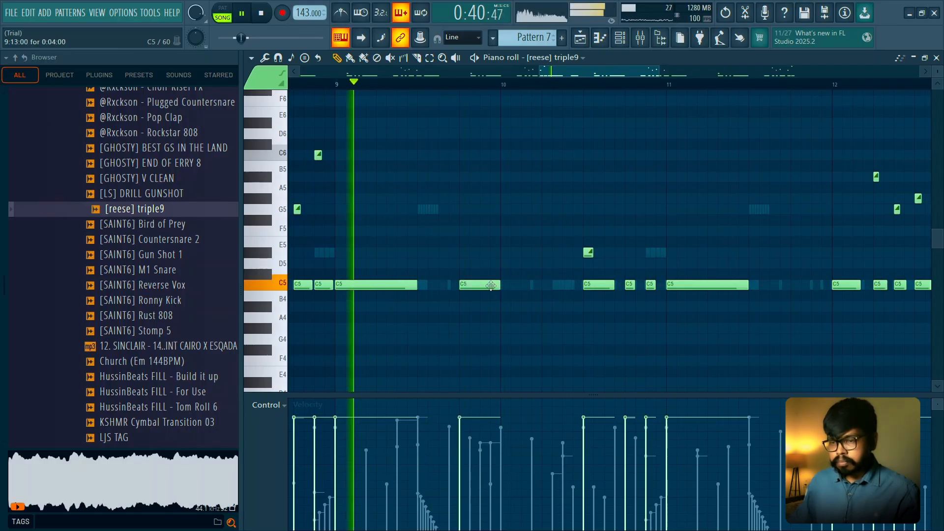
right_click(490, 285)
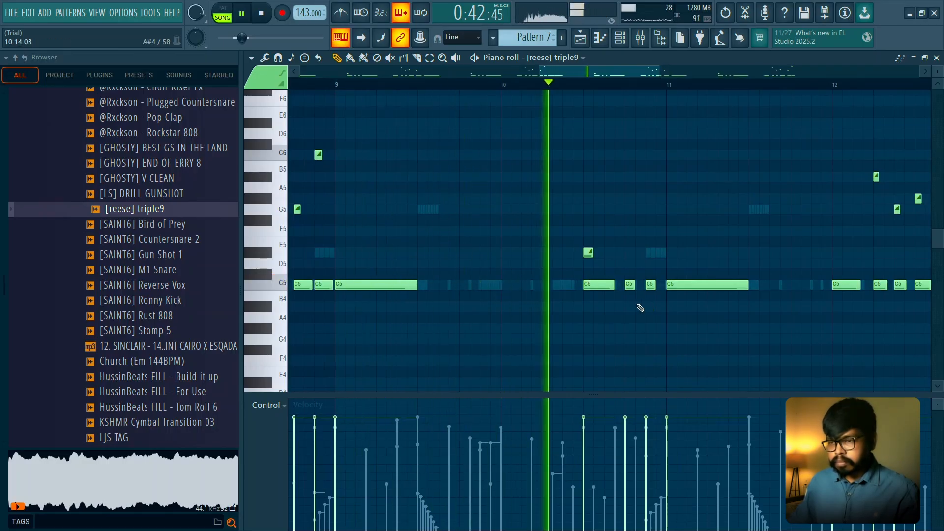
- Audition bars 9 and 10 of the reese part to judge the rhythm of bar 10
scroll(640, 307, "down", 2)
key("space")
scroll(601, 272, "up", 3)
left_click_drag(661, 270, 555, 290)
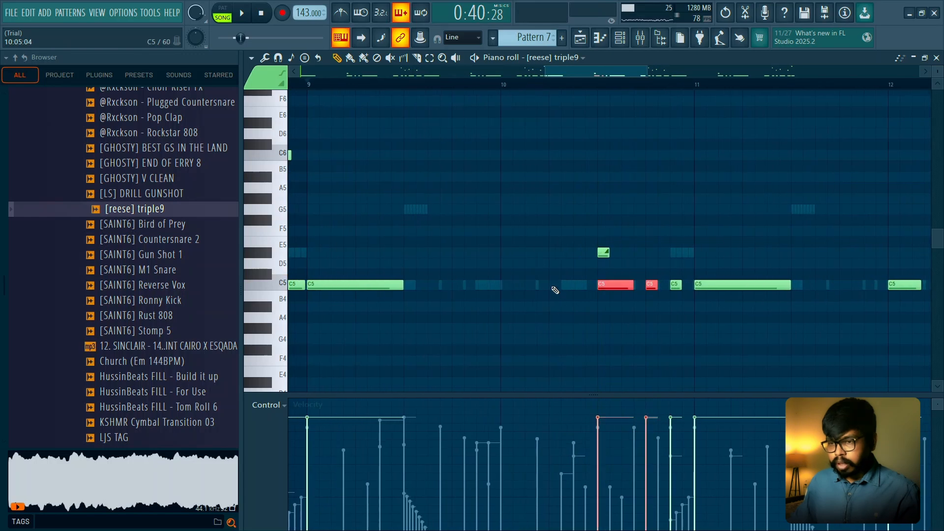
scroll(548, 276, "down", 1)
left_click(510, 215, "ctrl")
scroll(510, 215, "down", 3)
key("space")
scroll(522, 263, "up", 2)
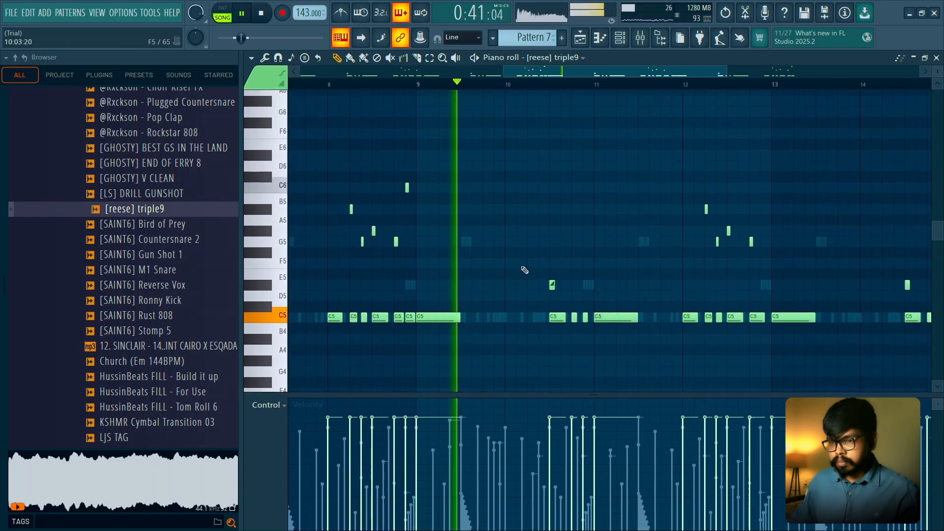
scroll(524, 270, "up", 2)
scroll(539, 315, "down", 1)
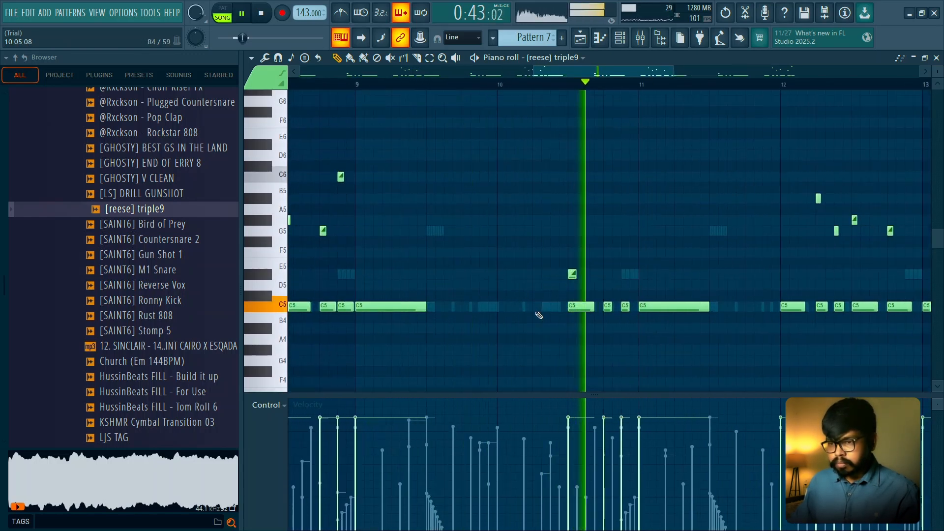
key("space")
- Try short C5 notes at steps 2, 4 and 6 of bar 10 and audition them
scroll(516, 297, "down", 1)
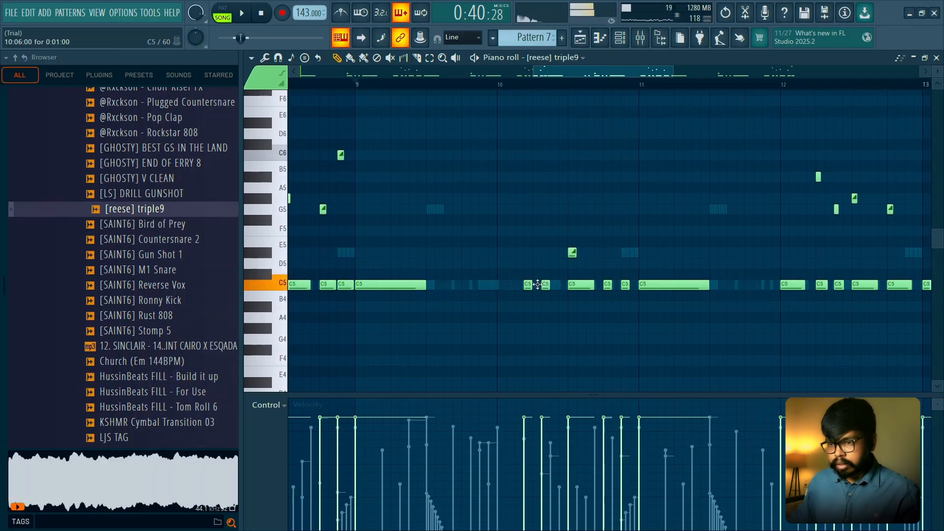
key("space")
scroll(549, 285, "up", 2)
left_click(569, 285)
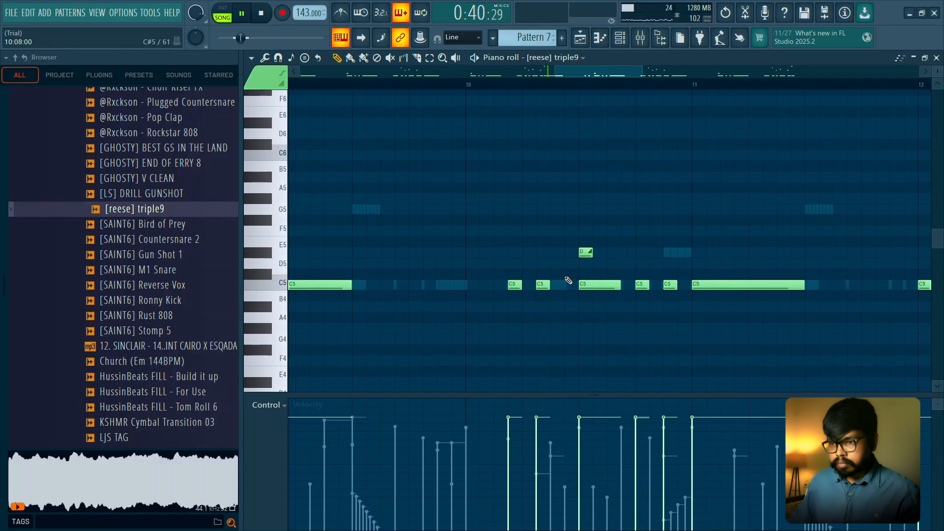
left_click(484, 284)
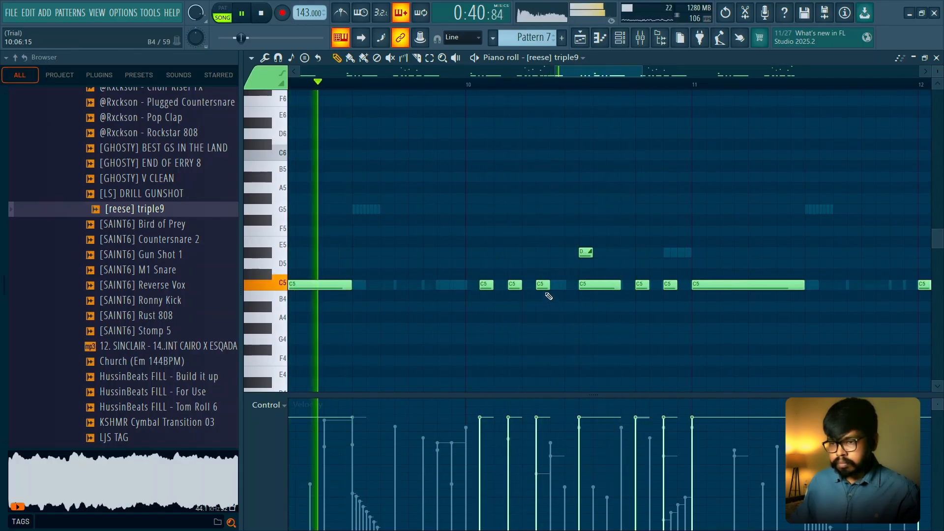
- Delete bar 10's D#5 slide note and the C5 notes before its last two short ones
right_click(586, 252)
right_click(543, 285)
right_click(515, 285)
right_click(486, 285)
key("space")
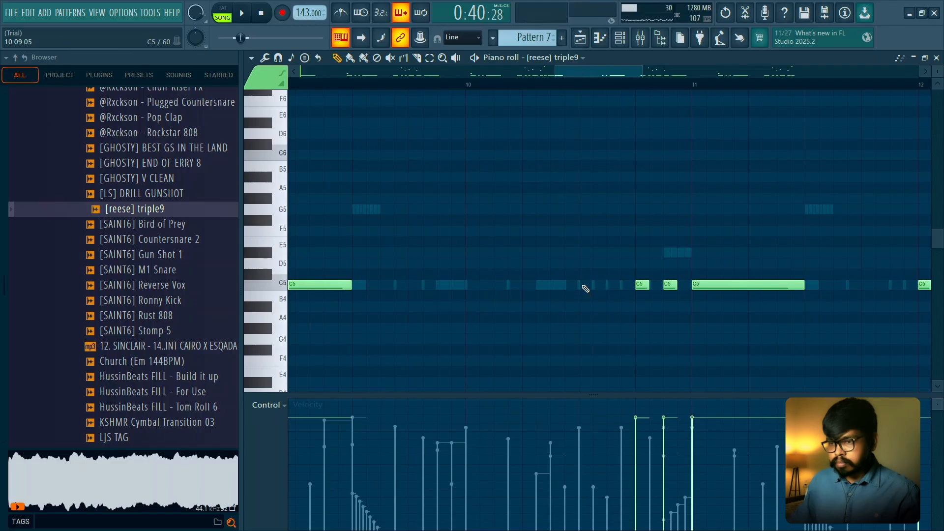
- Rebuild bar 10's C5 rhythm with short notes at steps 5 and 7 and three-step notes at steps 9 and 13
left_click(553, 286)
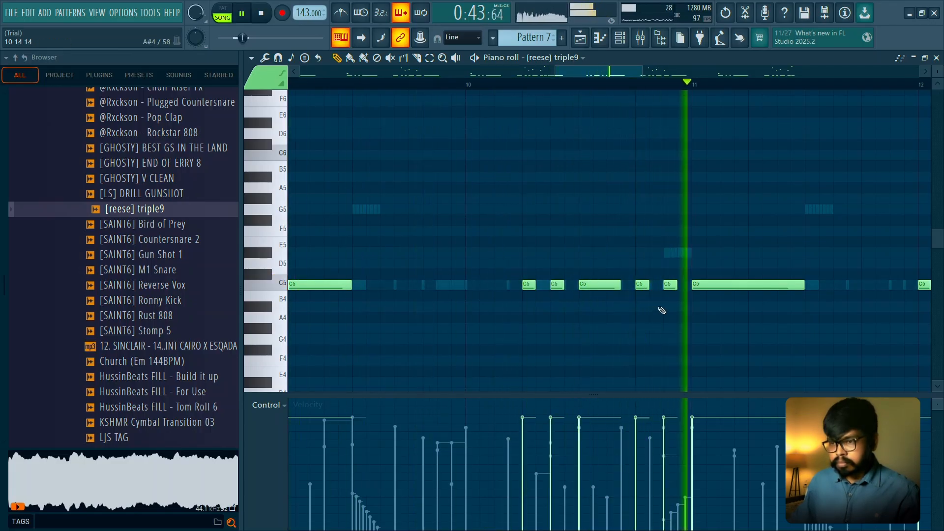
key("space")
right_click(667, 286)
left_click_drag(647, 286, 676, 285)
scroll(673, 241, "down", 1)
scroll(675, 242, "down", 2)
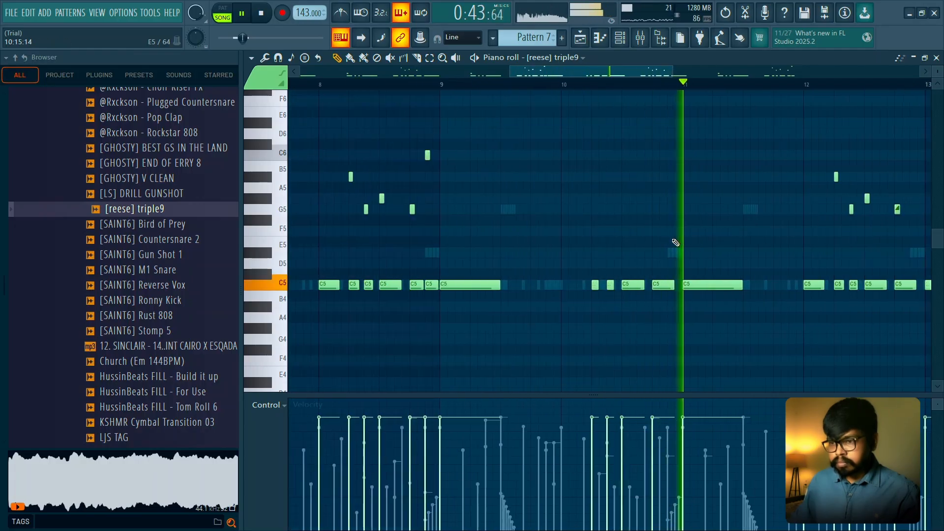
- Add slide notes in bar 10, G#5 at step 9 and G5 at step 13
left_click_drag(652, 239, 543, 251)
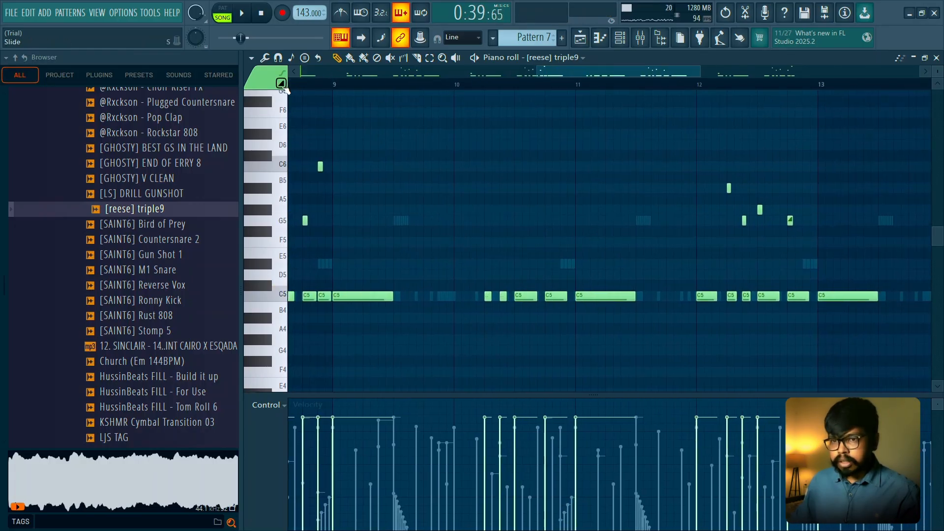
scroll(539, 202, "up", 2)
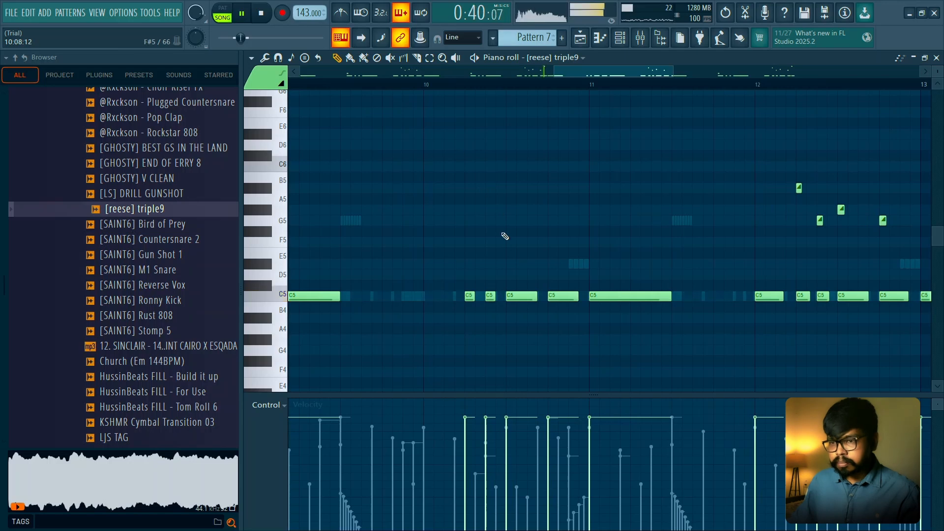
left_click(512, 210)
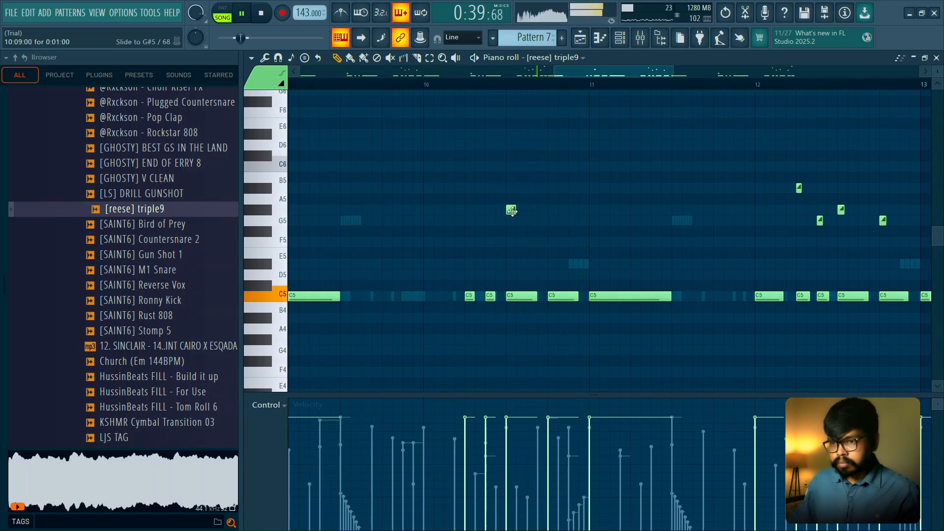
scroll(528, 207, "down", 2)
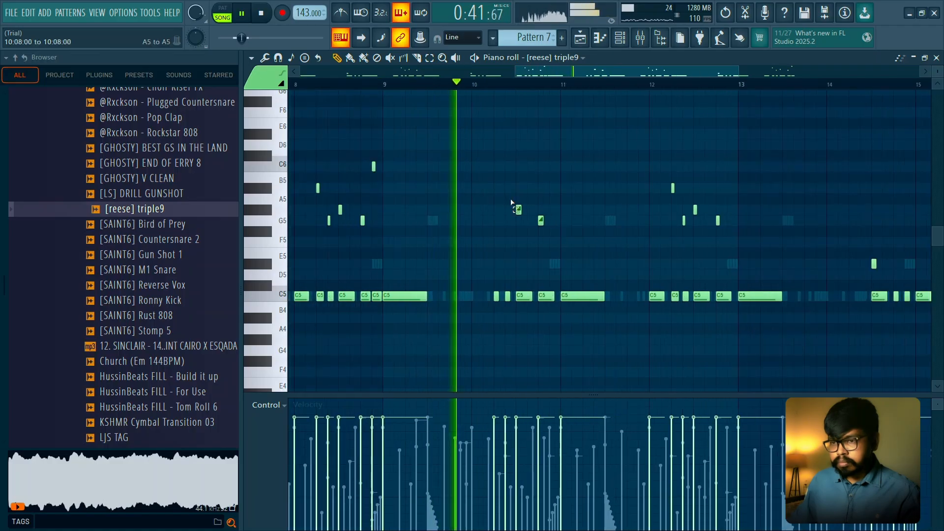
- Try raising bar 10's two slide notes by an octave to G#6 and G6, and audition them
left_click_drag(512, 203, 575, 224)
scroll(617, 221, "up", 2)
key("space")
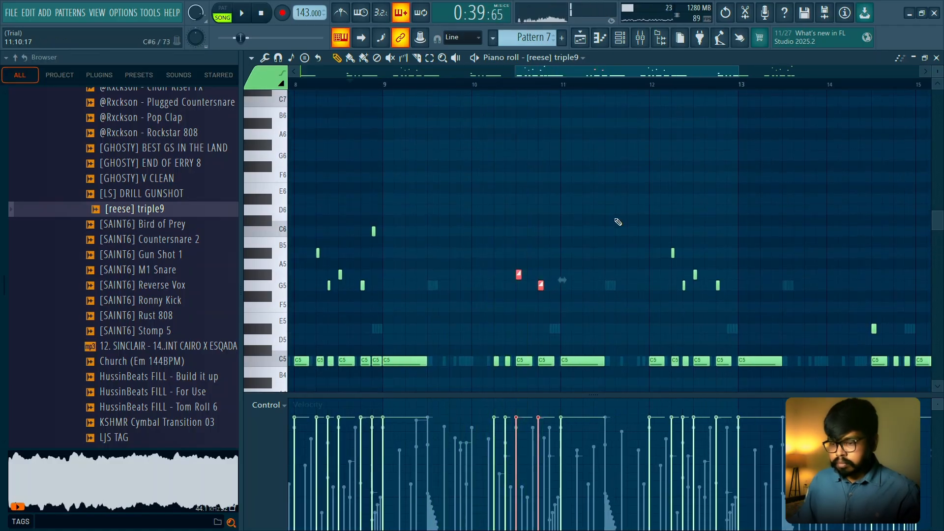
key("space")
scroll(560, 207, "up", 2)
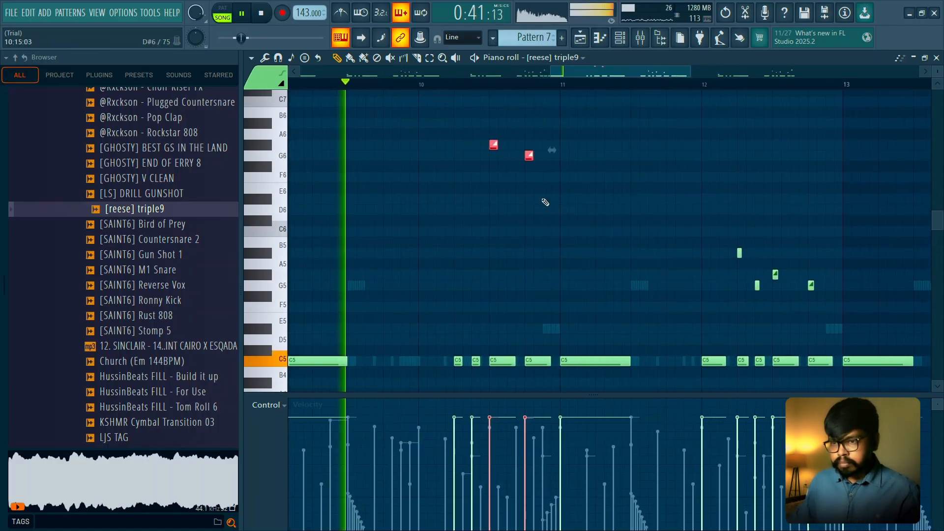
left_click(530, 201, "ctrl")
scroll(539, 202, "down", 2)
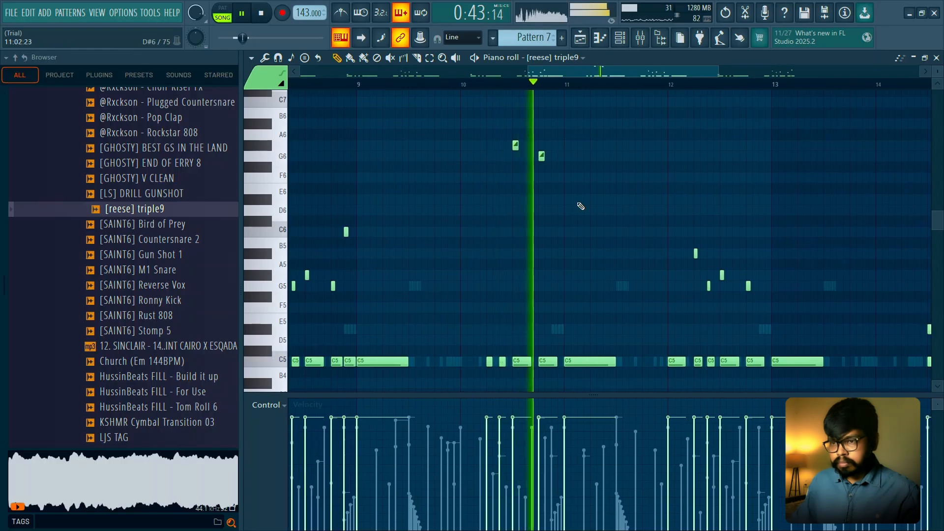
- Audition bar 10's slide notes at lower pitches and return them to G#5 and G5
key("space")
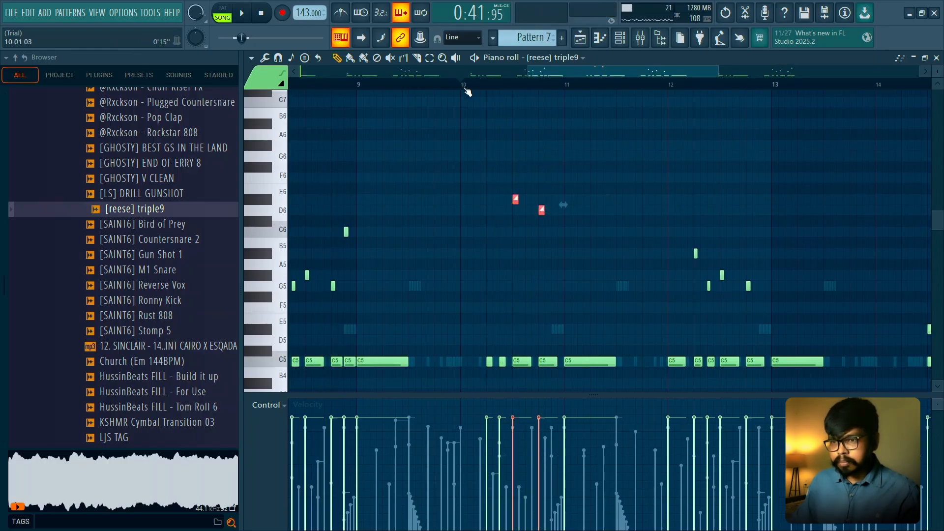
key("space")
left_click_drag(541, 211, 541, 266)
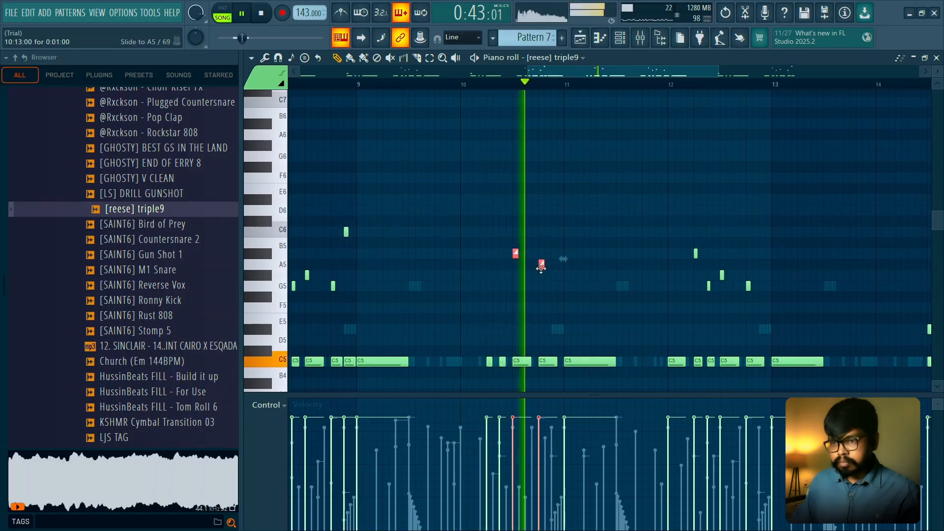
key("space")
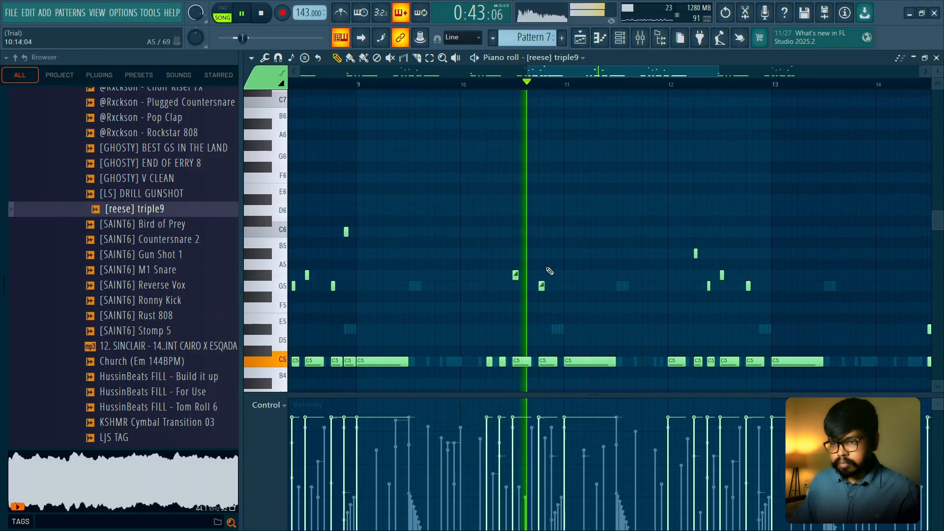
- Trim bar 10's last two C5 notes to about two steps each and play back into bar 11
scroll(511, 302, "up", 4)
key("space")
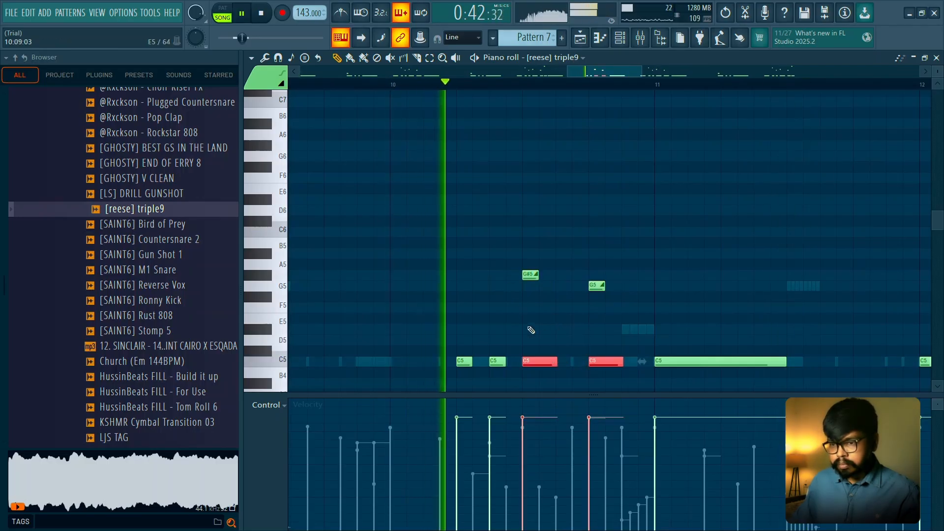
key("space")
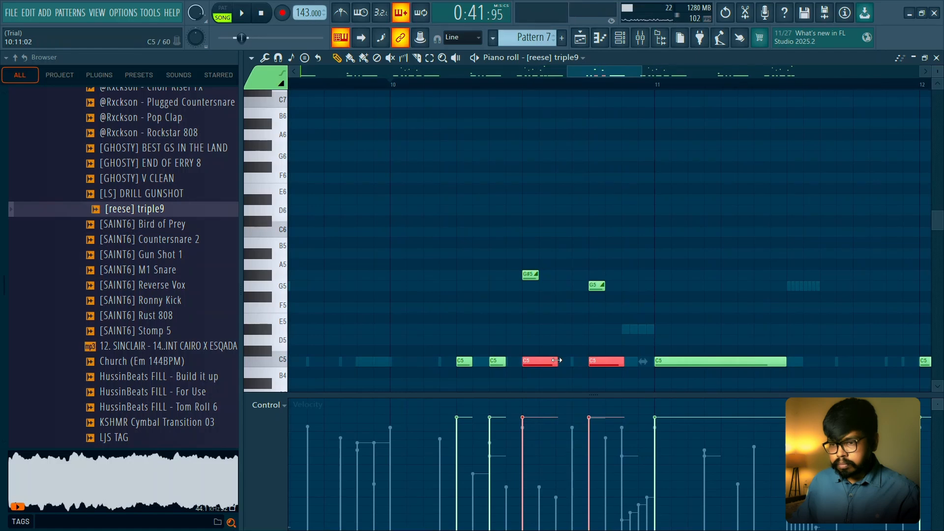
scroll(565, 324, "down", 4)
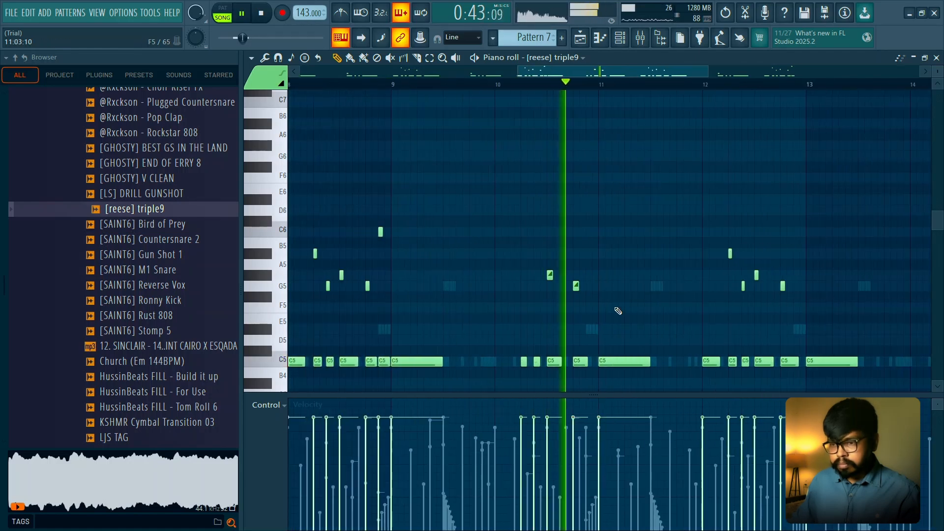
scroll(615, 309, "down", 3)
scroll(616, 295, "down", 2)
scroll(615, 280, "up", 2)
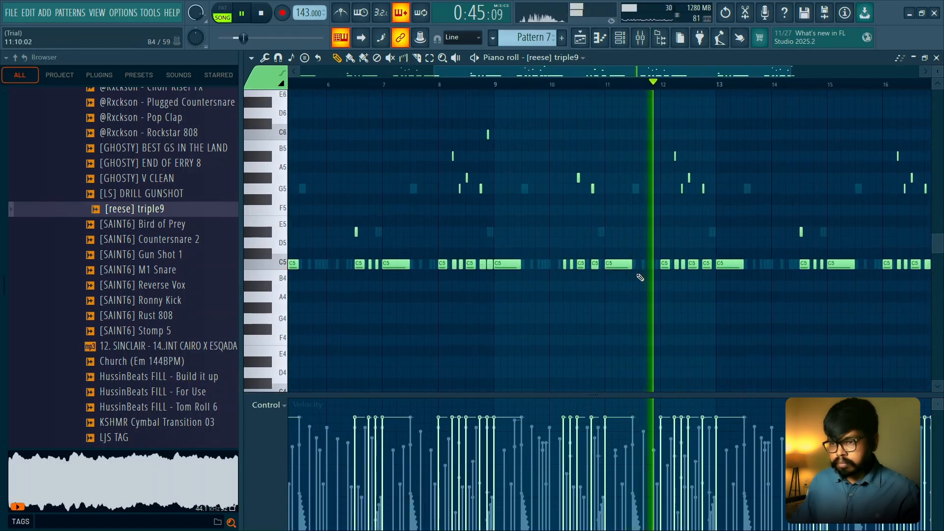
- Play back the reese part from bar 9 through the duplicated section
scroll(691, 275, "up", 3)
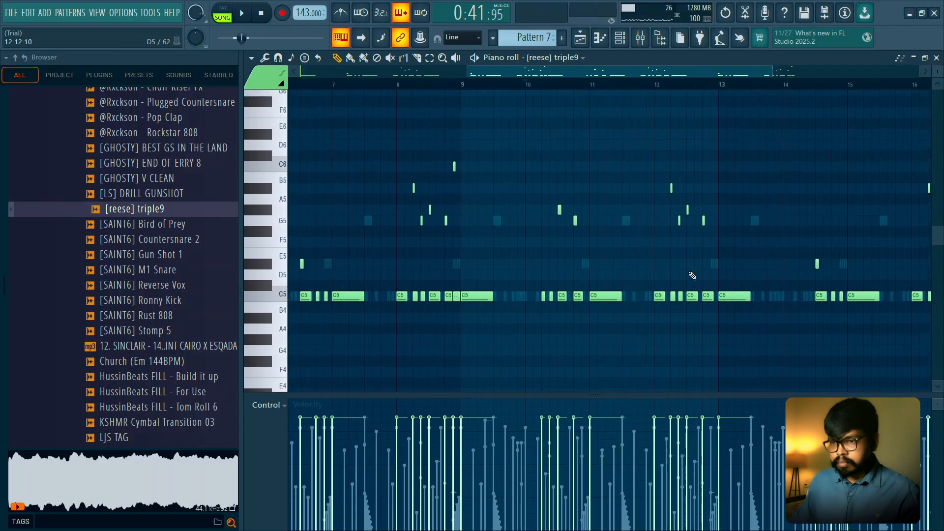
left_click(464, 85)
left_click_drag(576, 148, 438, 149)
scroll(466, 172, "up", 2)
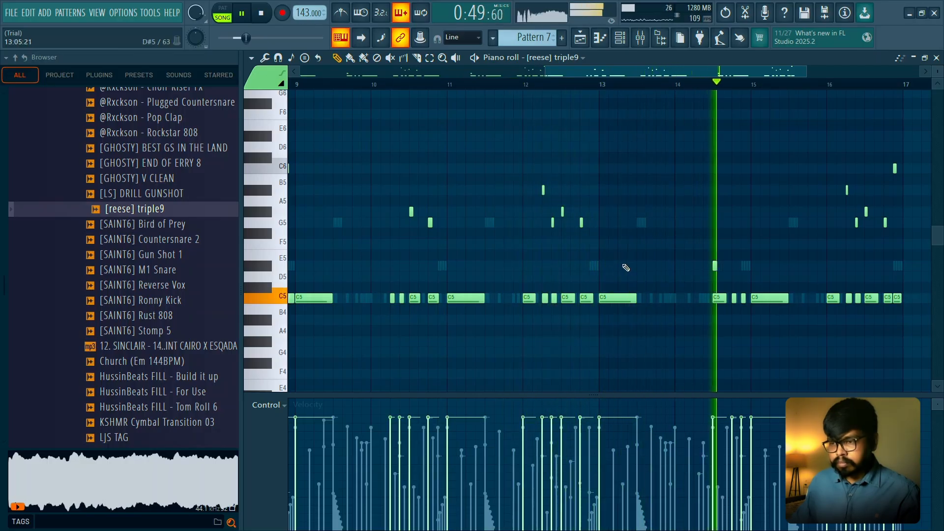
key("space")
- Replace the reese notes in bars 13–16 with a duplicate of bars 9–12, and close the piano roll
scroll(644, 195, "down", 3)
scroll(769, 147, "up", 2)
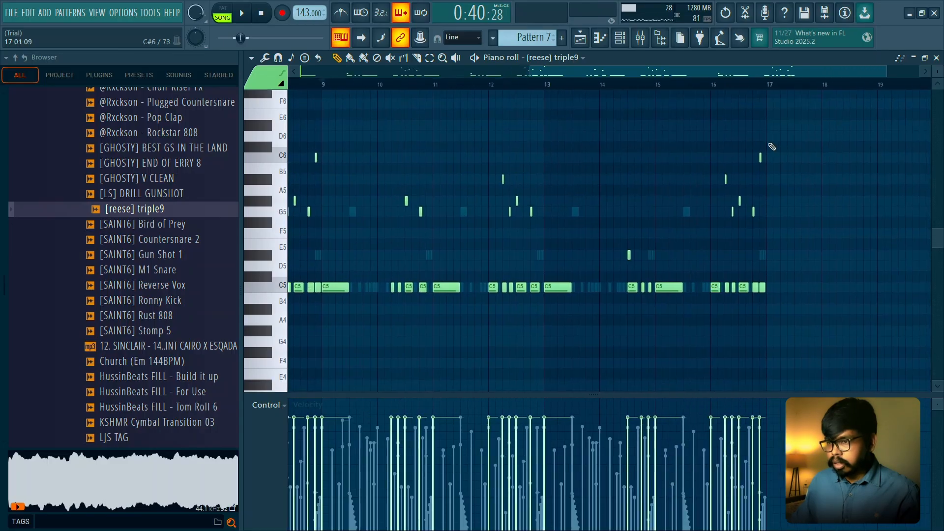
left_click_drag(769, 132, 543, 324)
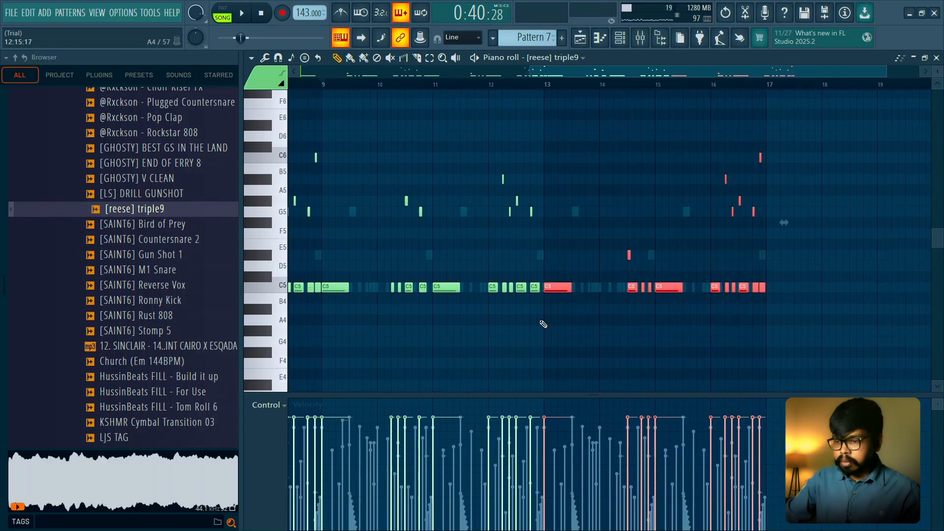
scroll(529, 231, "up", 3)
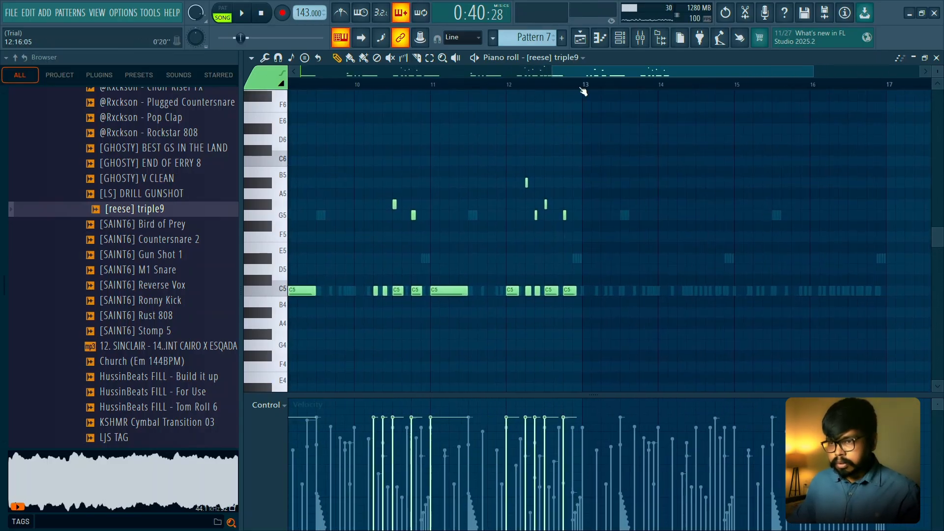
left_click_drag(584, 88, 428, 101)
key("ctrl+b")
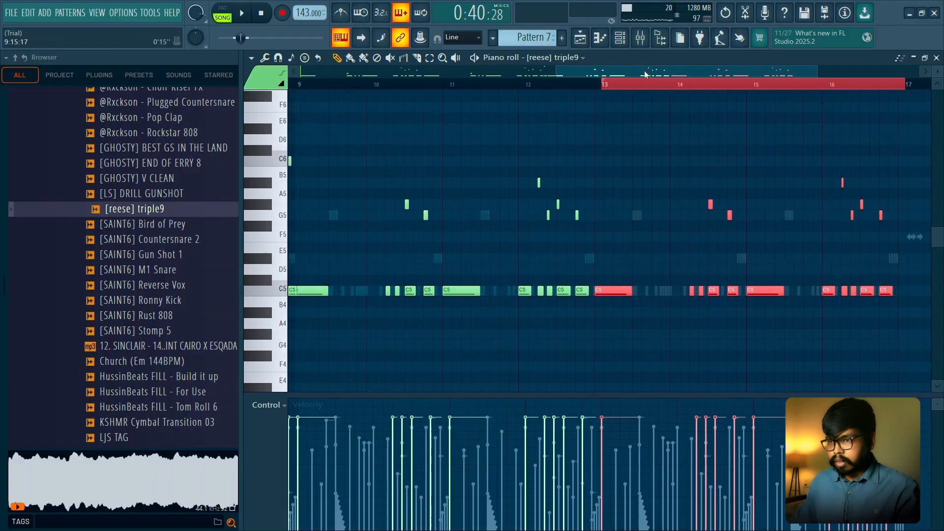
left_click(539, 85, "ctrl")
scroll(662, 123, "down", 1)
scroll(662, 123, "down", 3)
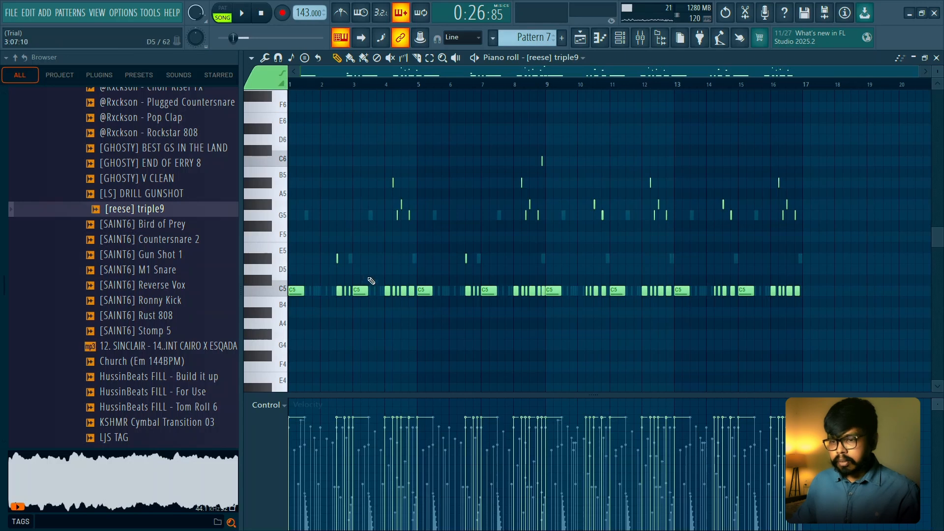
scroll(378, 258, "up", 2)
left_click_drag(351, 205, 377, 215)
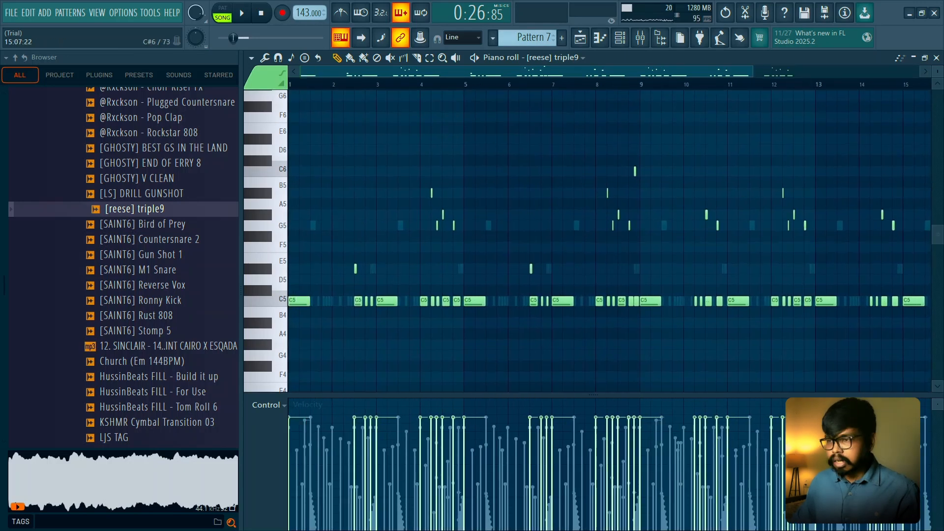
left_click(936, 57)
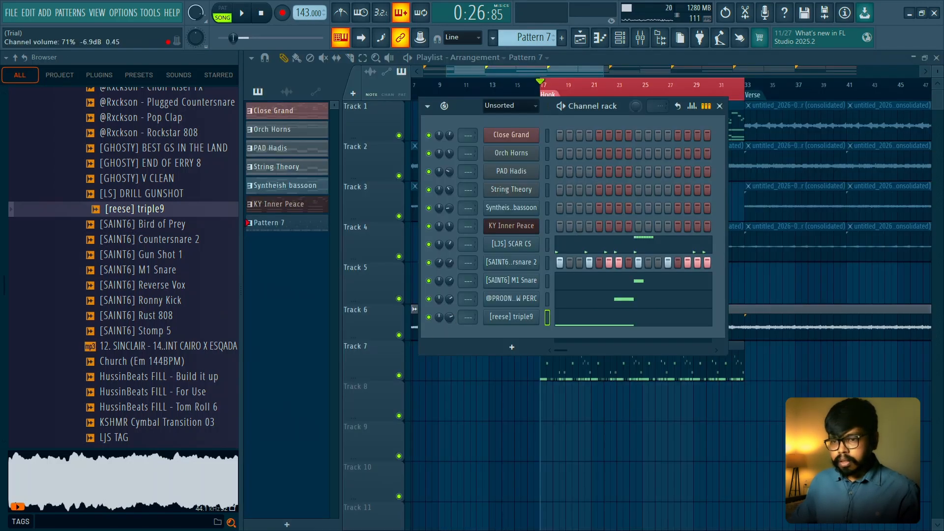
- Audition 808 samples in the sample folder, including [SAINT6] Rust 808 and PG Z6 808 03 - C
left_click(150, 316)
scroll(162, 319, "down", 2)
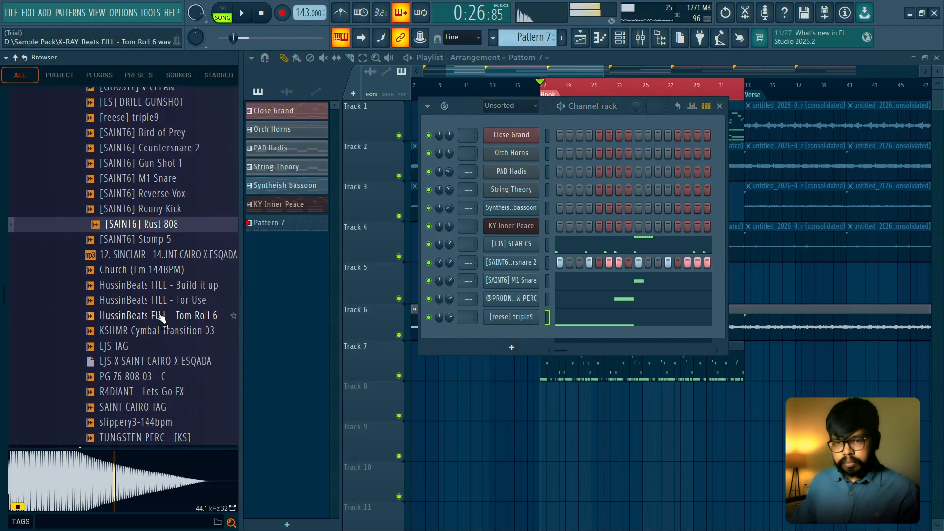
left_click(169, 378)
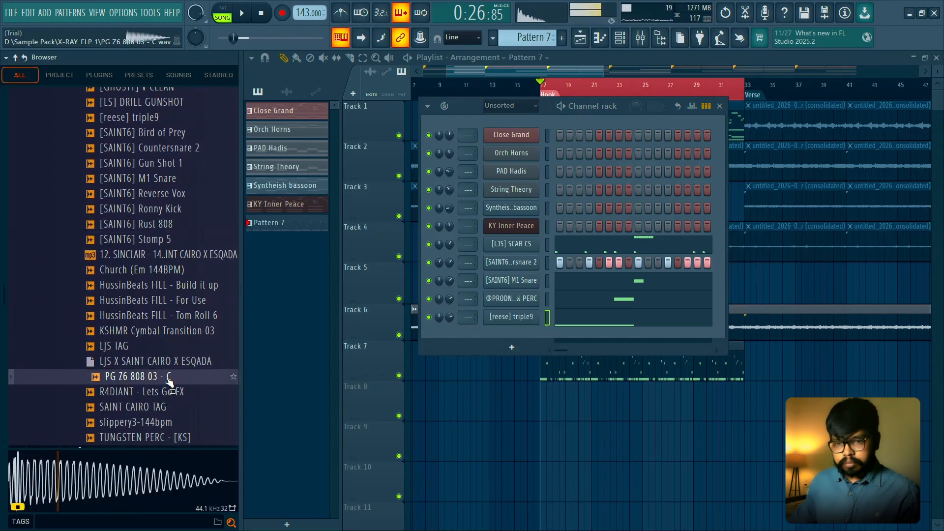
scroll(169, 379, "up", 2)
left_click(159, 316)
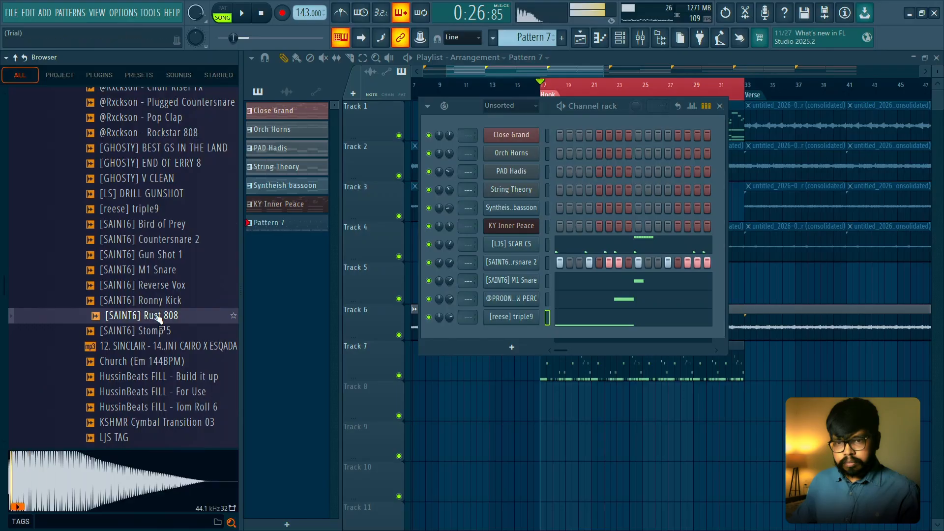
left_click(166, 140)
left_click(166, 319)
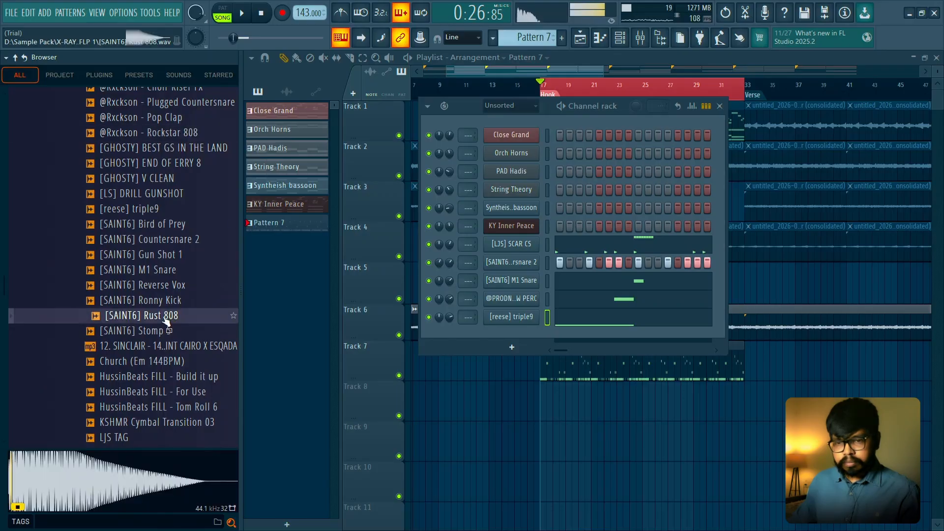
left_click(153, 166)
left_click(160, 134)
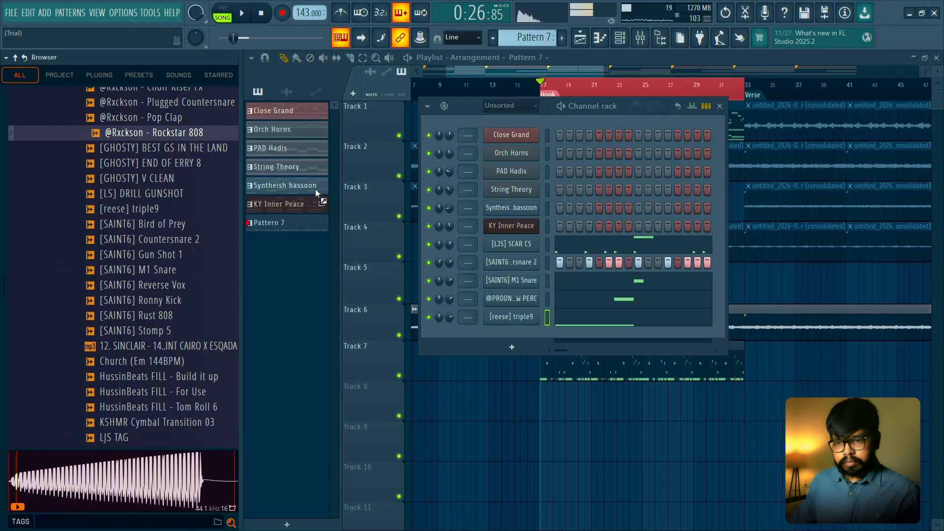
mouse_move(523, 333)
left_mouse_down()
mouse_move(508, 336)
mouse_move(524, 338)
left_mouse_up()
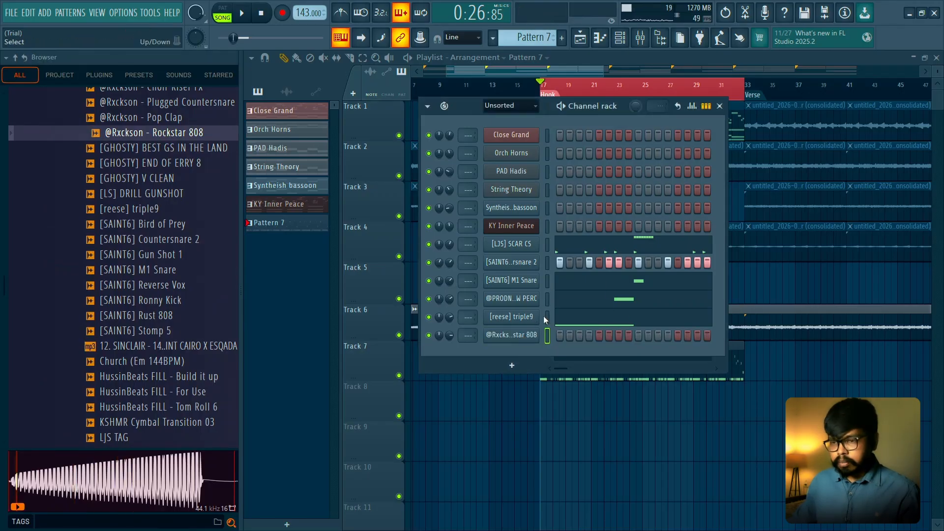
left_click(547, 334)
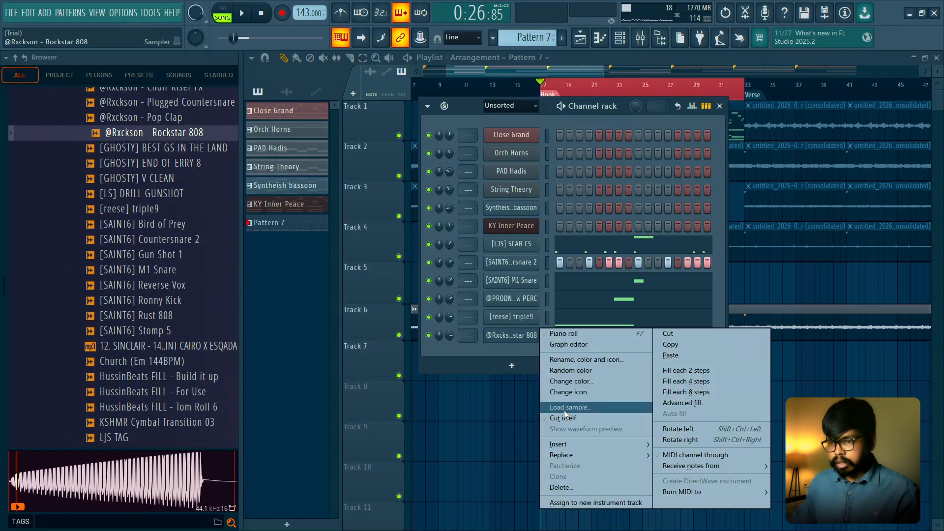
left_click(561, 417)
- Copy the [reese] triple9 notes into the Rockstar 808 channel
left_click(517, 340)
left_click(305, 141)
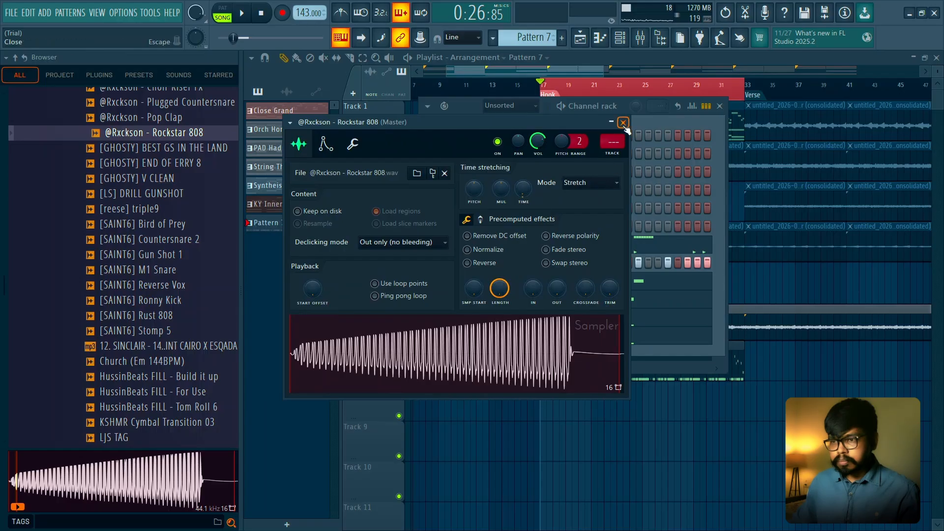
left_click(623, 123)
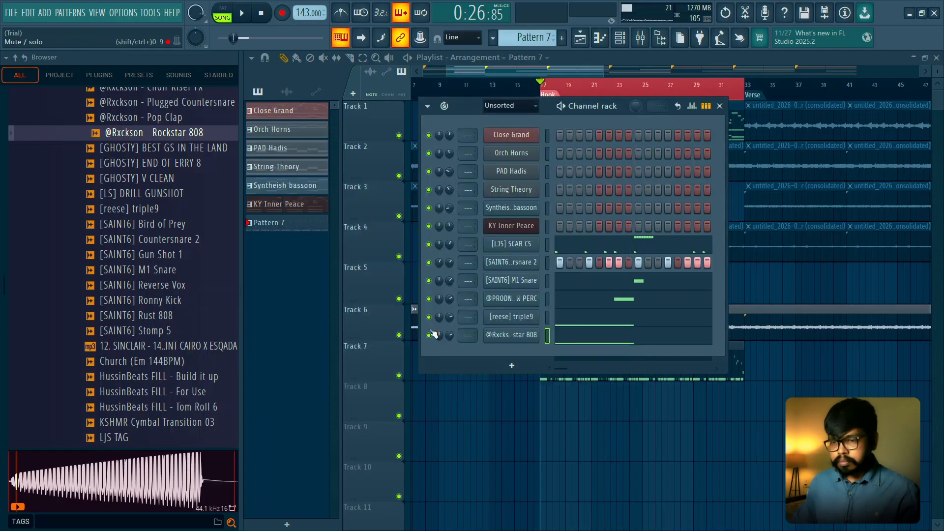
- Audition the Rockstar 808 channel soloed and with all channels playing, checking its notes in the piano roll
right_click(429, 335)
key("space")
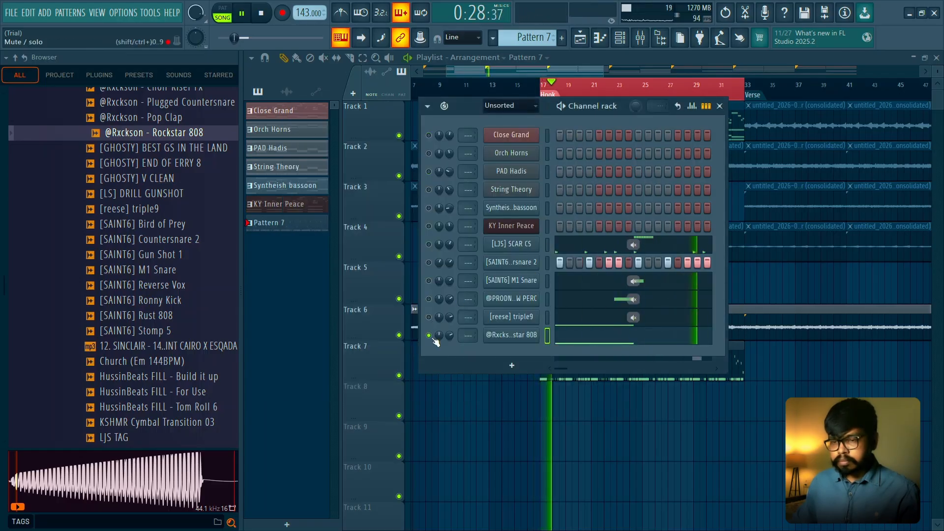
right_click(429, 335)
key("space")
key("space")
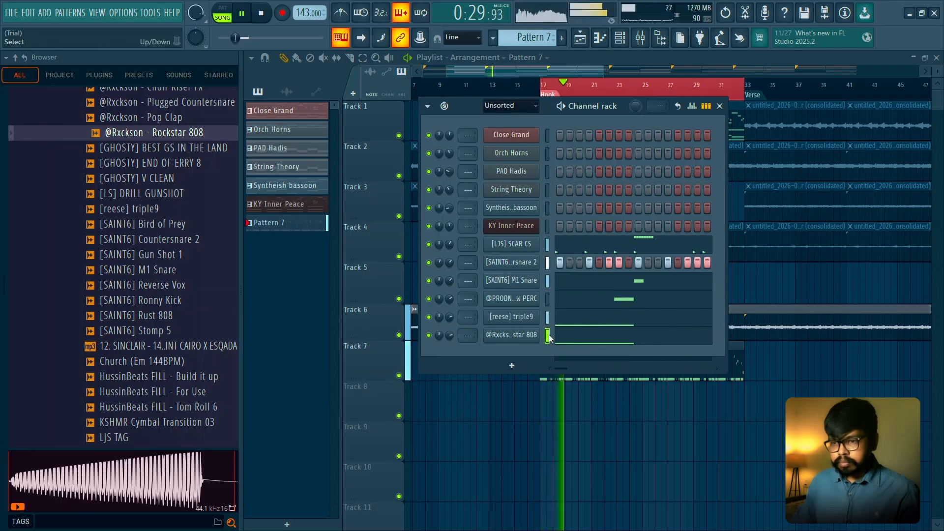
left_click(565, 339)
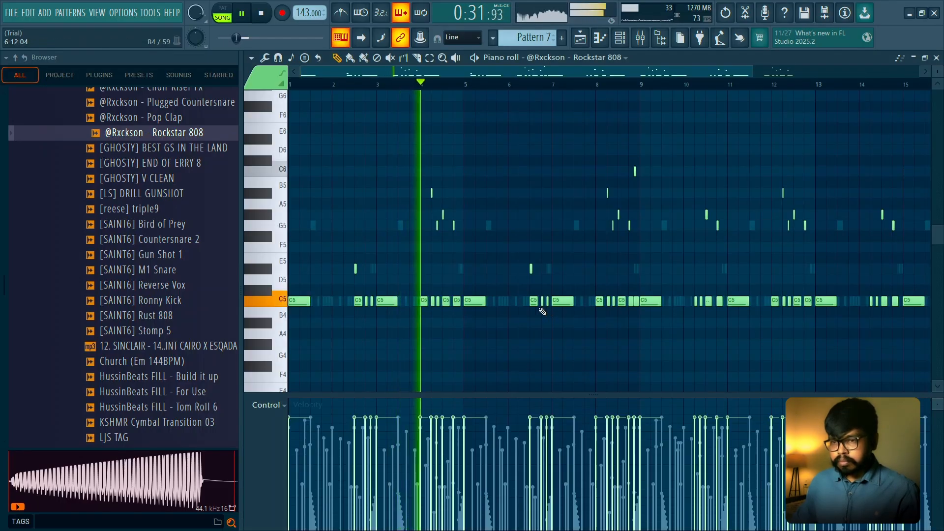
left_click(937, 58)
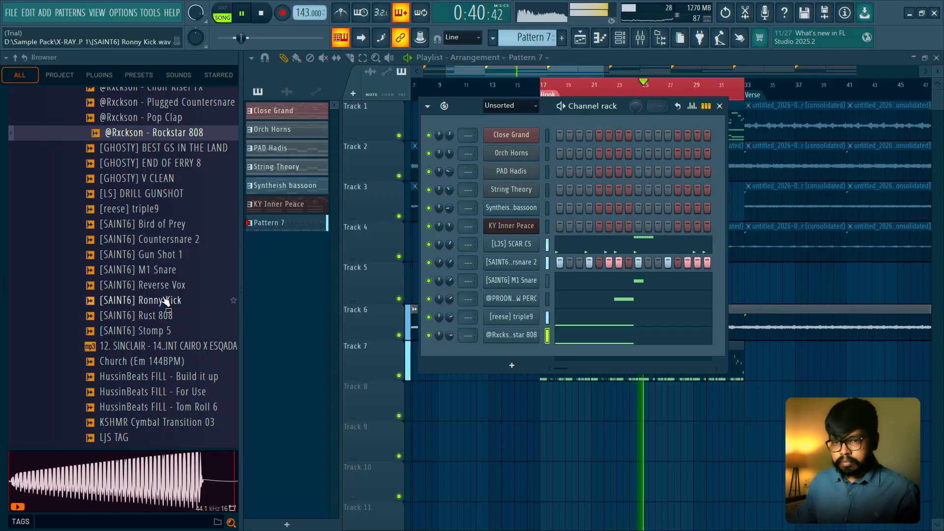
key("space")
- Add the [SAINT6] Ronny Kick sample as a new channel and raise its precomputed Boost slightly
left_click_drag(165, 309, 519, 357)
left_click(530, 357)
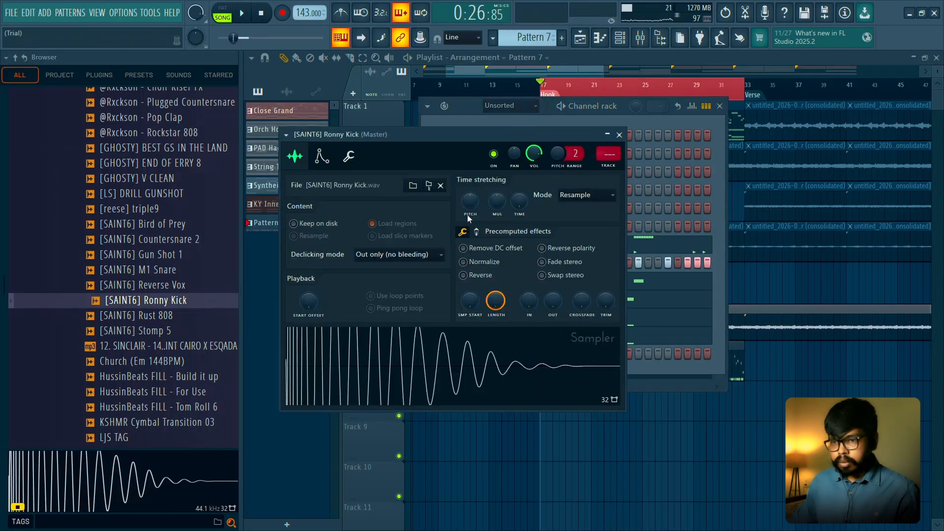
left_click(476, 233)
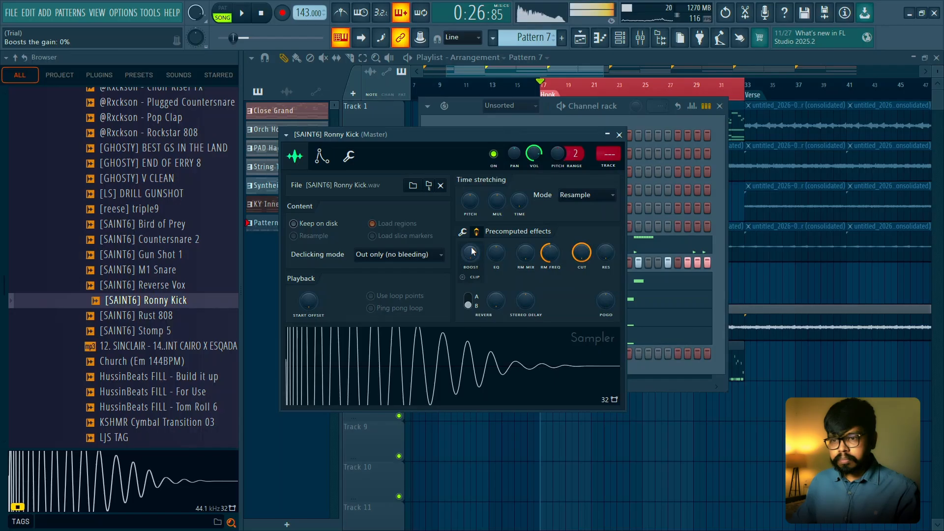
left_click_drag(470, 253, 471, 249)
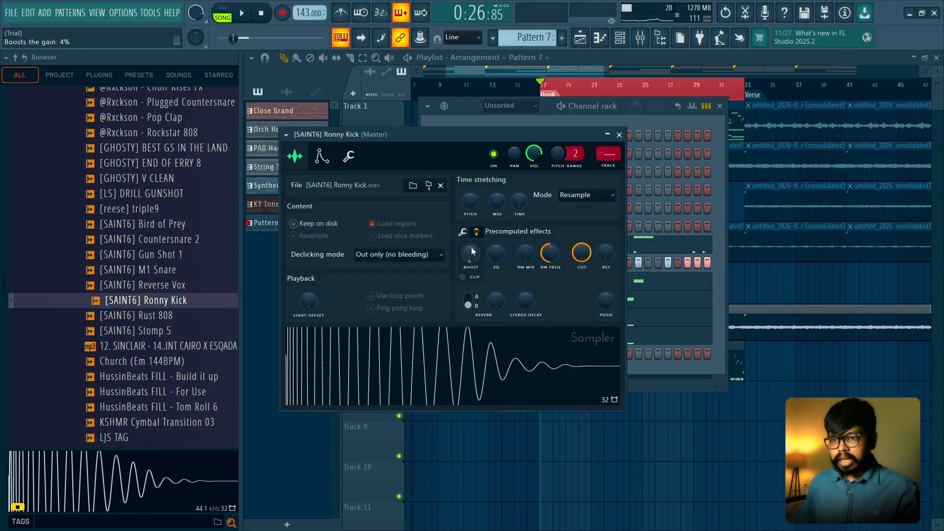
left_click_drag(471, 250, 470, 252)
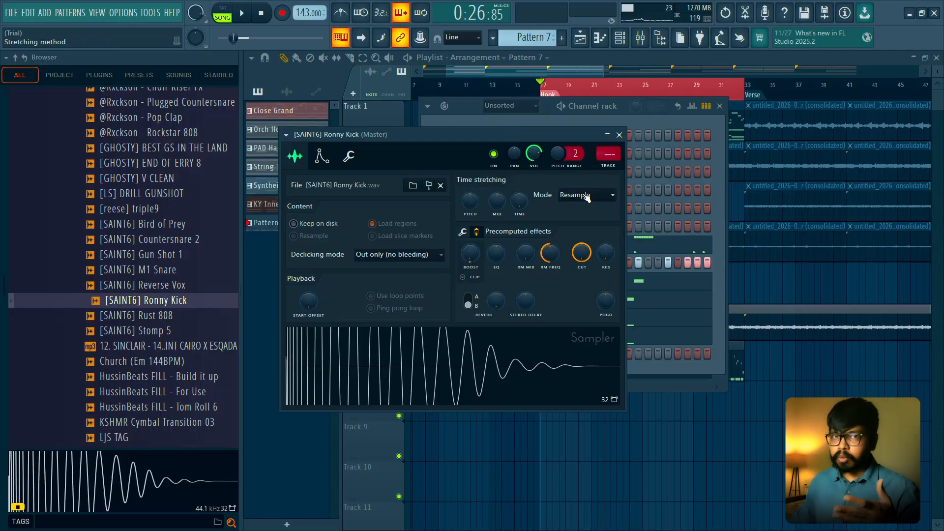
left_click(619, 135)
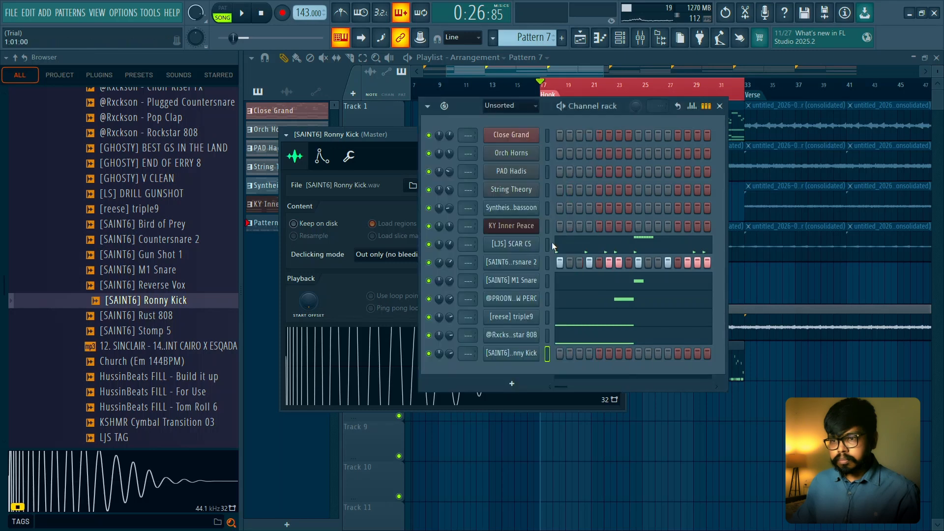
- Add a C5 Ronny Kick note at the start of bar 1 and play it back
key("space")
key("space")
right_click(537, 354)
left_click(563, 348)
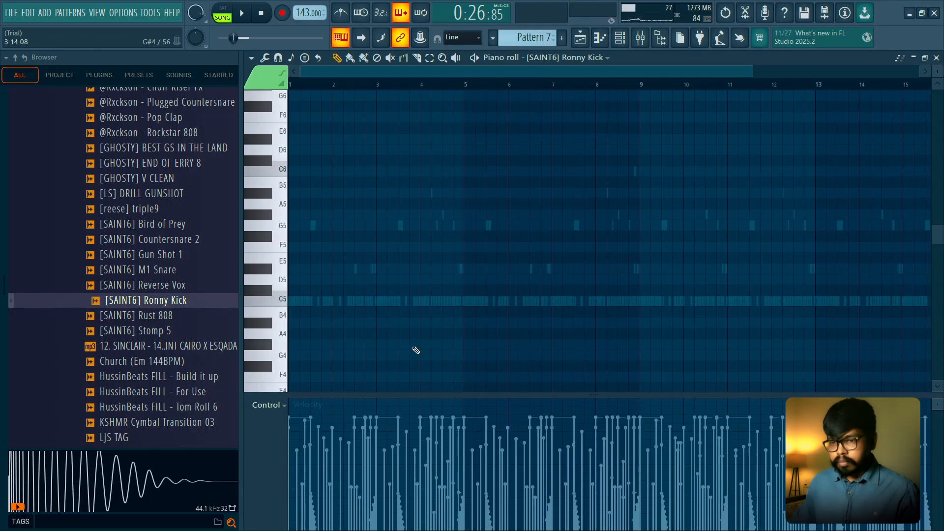
key("space")
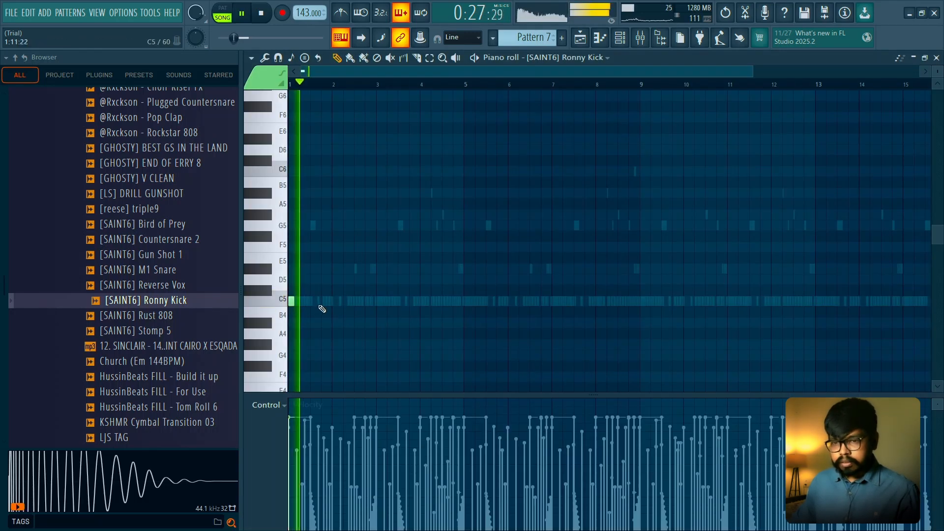
- Set the Ronny Kick channel's volume to 60% while auditioning the pattern
key("space")
key("F6")
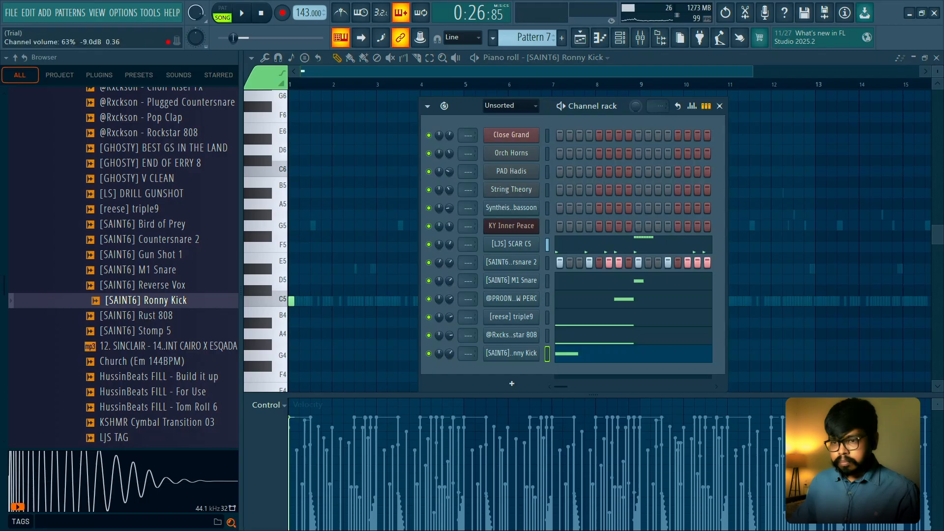
key("space")
key("space")
key("space")
key("space")
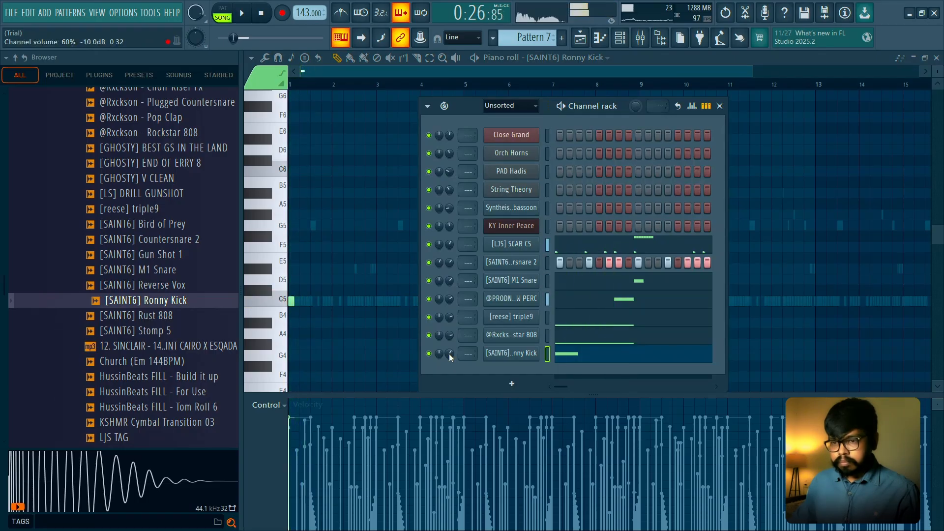
key("F6")
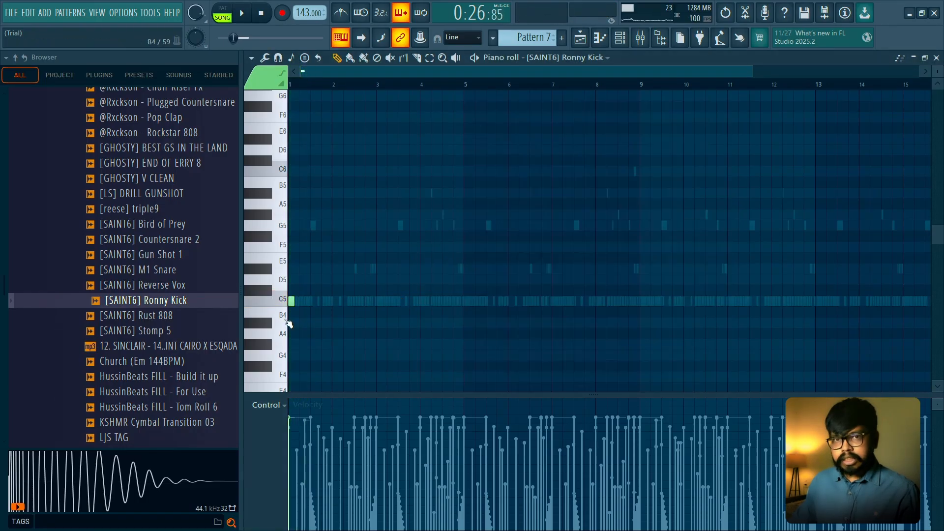
- Add a second C5 Ronny Kick note late in bar 2 during playback
scroll(510, 248, "up", 2, "ctrl")
scroll(338, 236, "down", 3)
key("space")
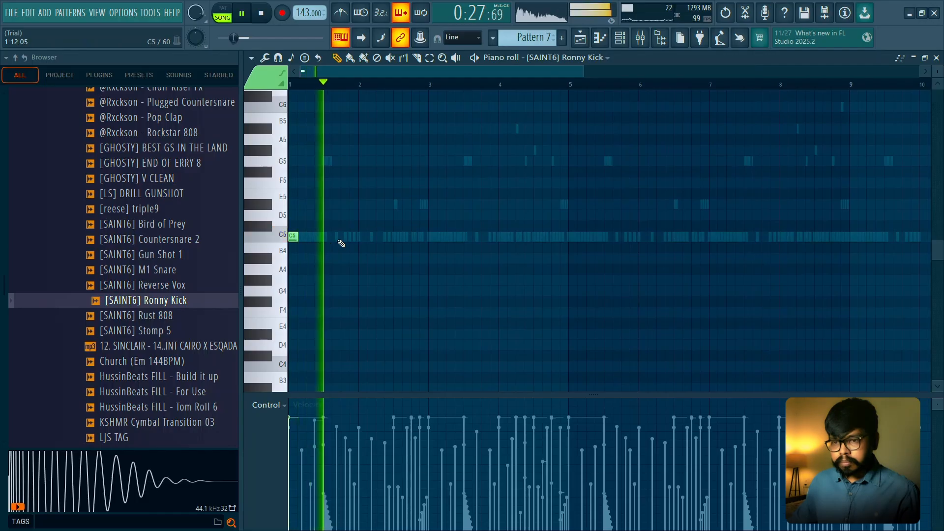
left_click(413, 238)
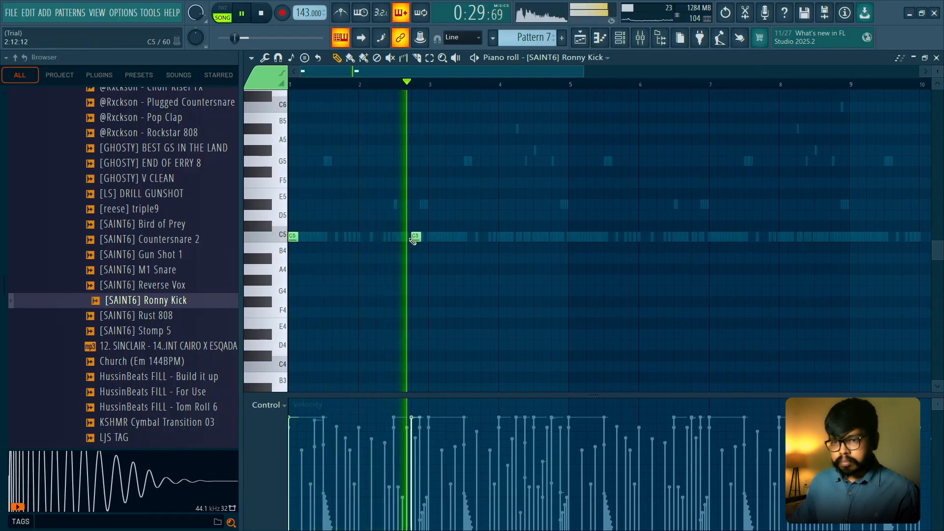
key("space")
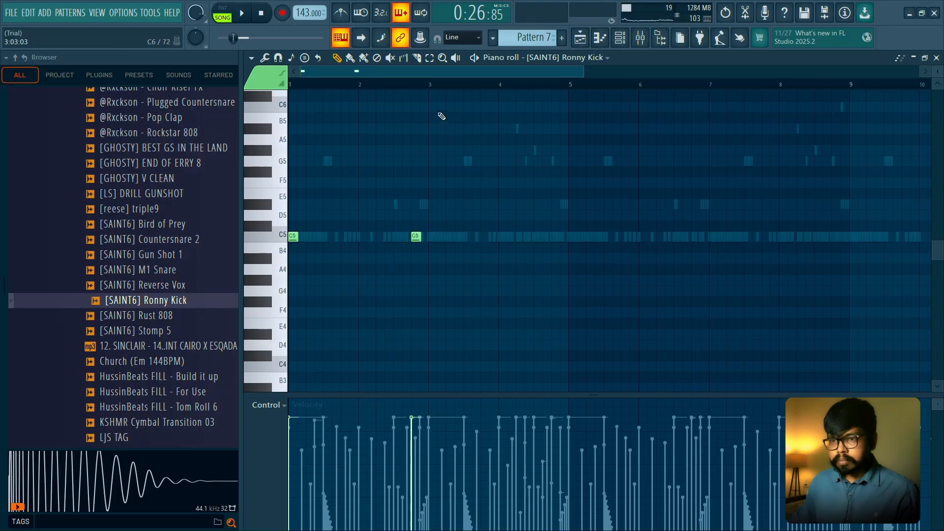
- Duplicate the two-bar Ronny Kick pattern from bars 1–2 across bars 3 to 8 and clear the selection
left_click_drag(429, 86, 452, 91)
key("ctrl+b")
key("ctrl+b")
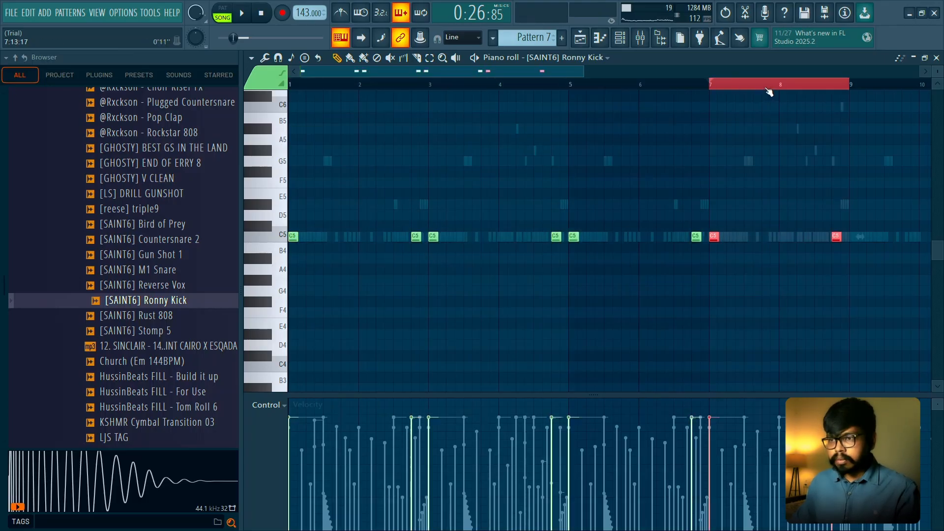
key("ctrl+d")
- Try an extra C5 Ronny Kick note just before the late bar 2 hit during playback
key("space")
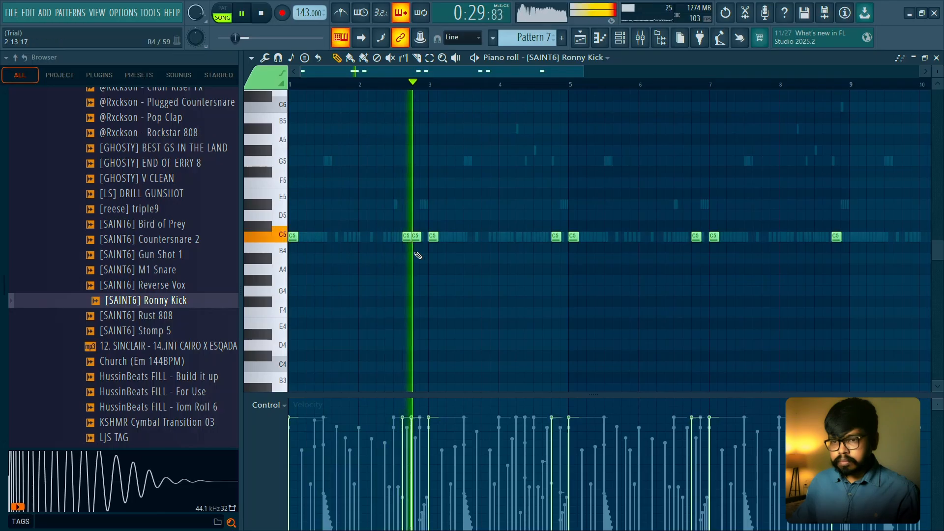
scroll(436, 242, "up", 1)
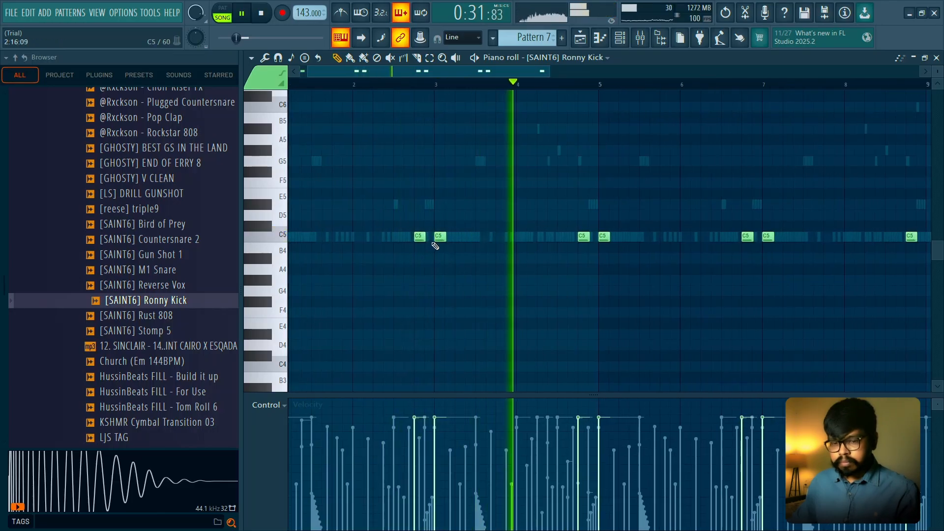
key("space")
scroll(434, 242, "up", 1)
key("space")
scroll(533, 270, "up", 1)
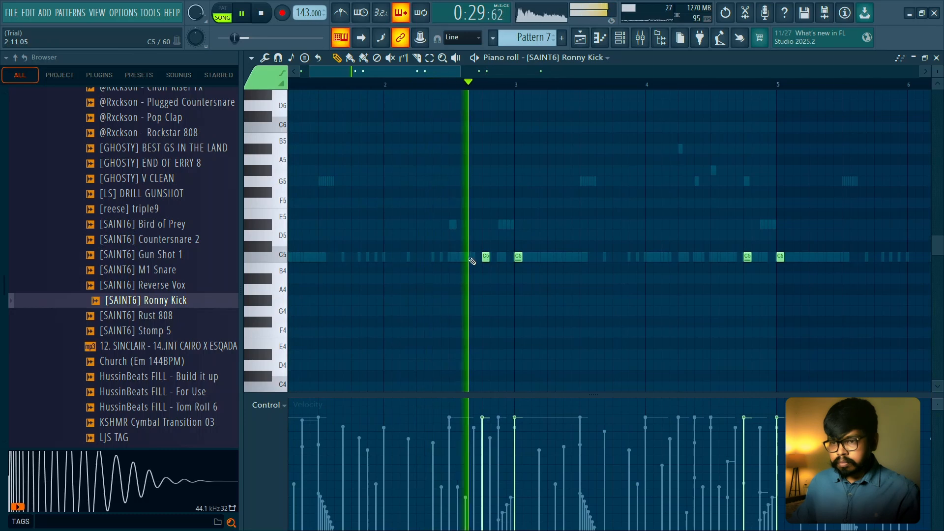
key("space")
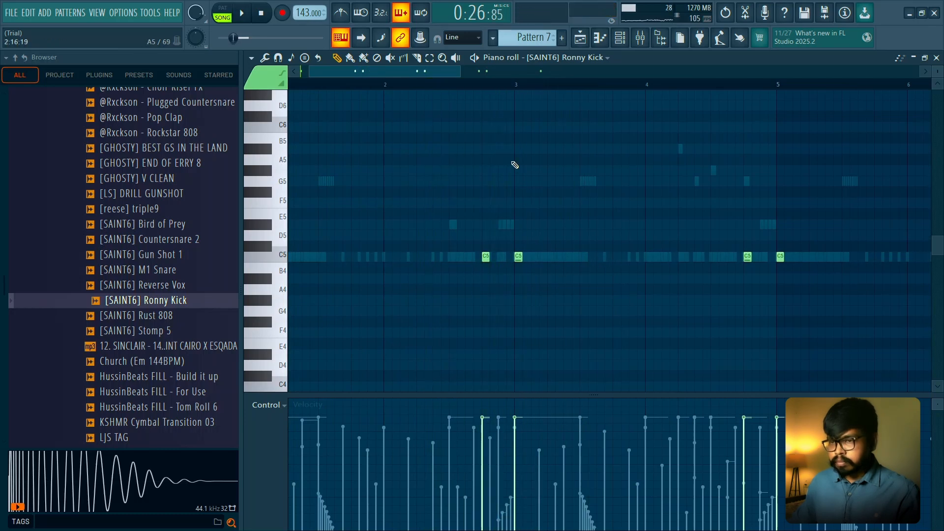
- Add a short C5 Ronny Kick note just before the middle of bar 3, auditioning its timing
key("space")
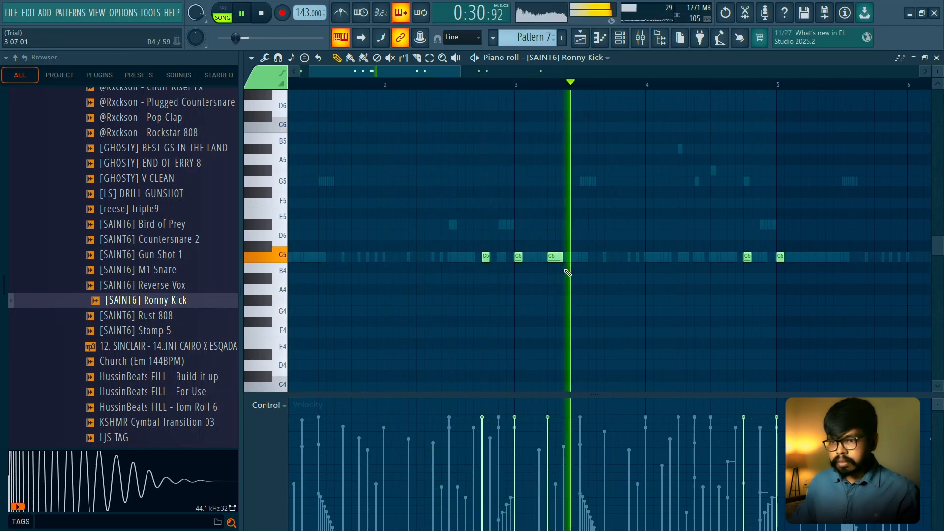
key("space")
key("space")
key("space")
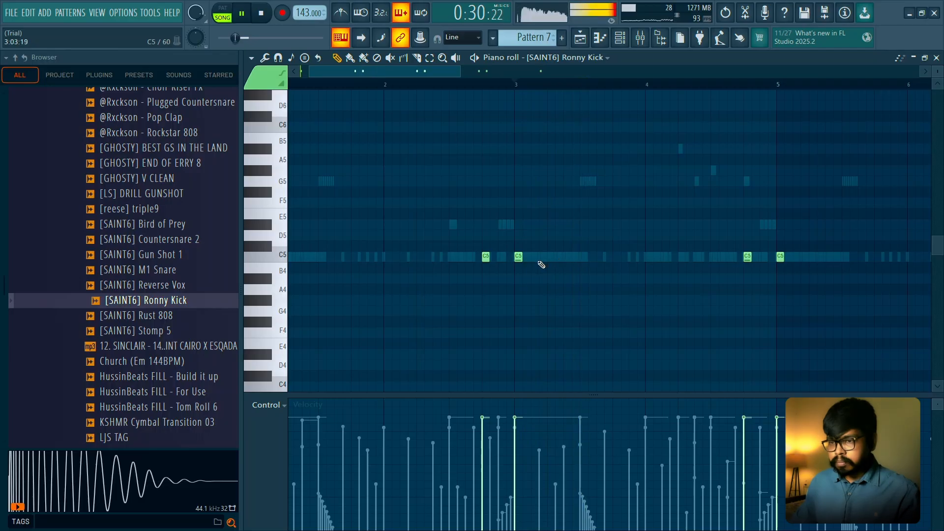
key("space")
key("space")
key("space")
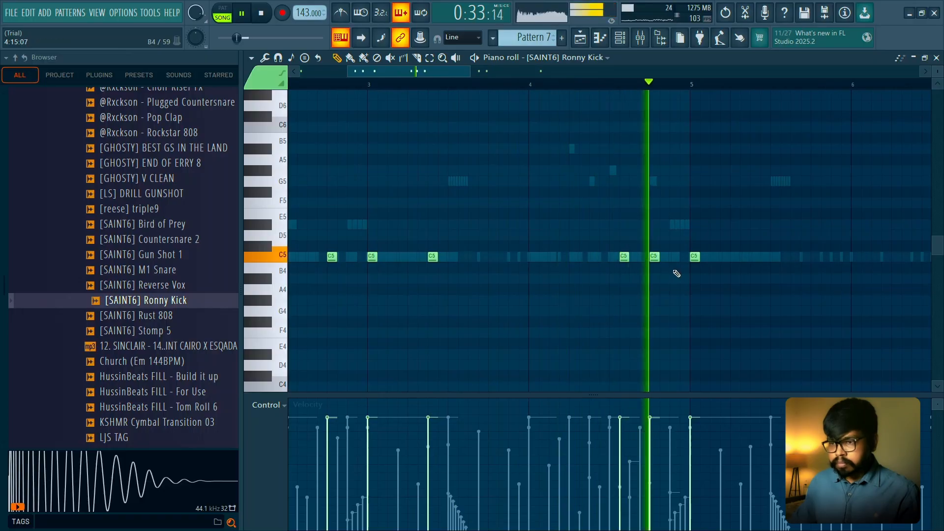
- Remove the trial kick note around the middle of bar 4 and add a C5 note near the bar's end
left_click(610, 254)
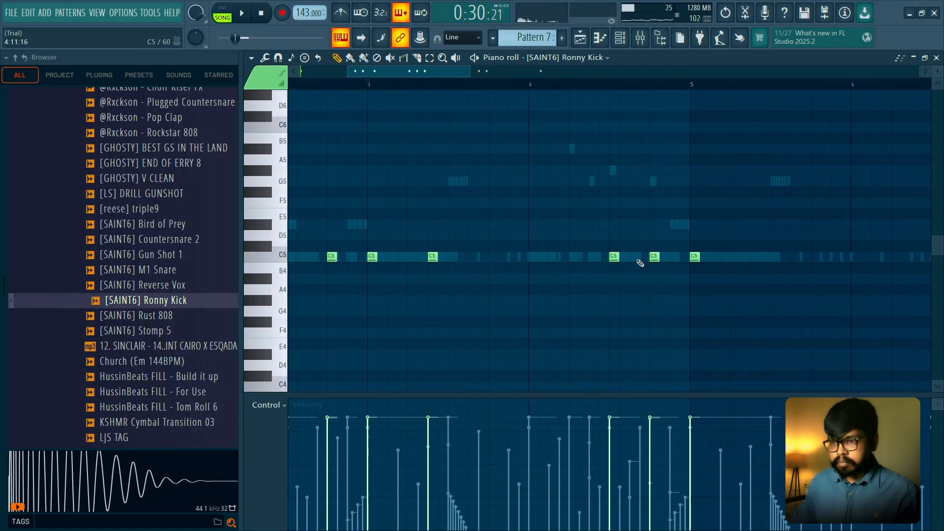
right_click(614, 257)
left_click(672, 257)
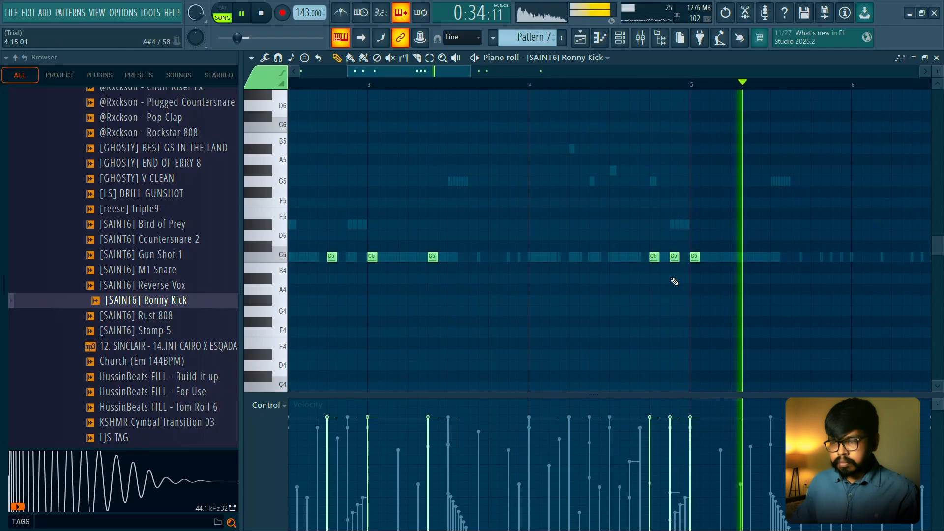
- Clear the old kick notes from bar 5 onward and duplicate the four-bar kick pattern through bar 16
scroll(671, 278, "down", 3)
key("space")
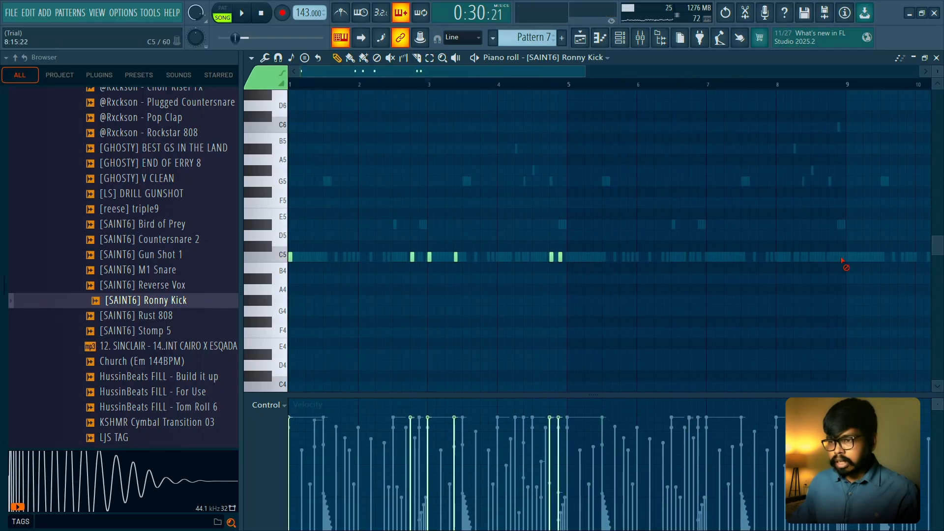
left_click_drag(568, 88, 290, 86, "ctrl")
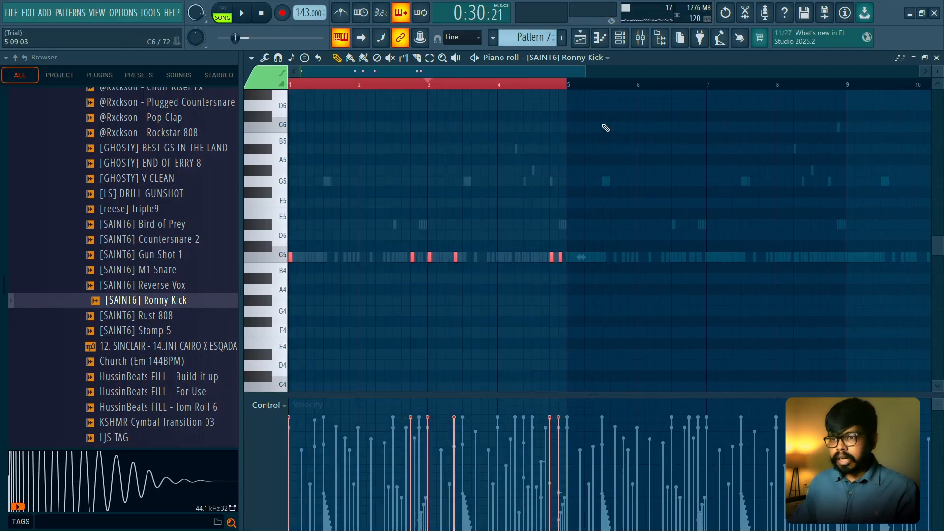
key("ctrl+b")
scroll(606, 126, "down", 3)
key("ctrl+b")
scroll(714, 118, "down", 1)
key("ctrl+b")
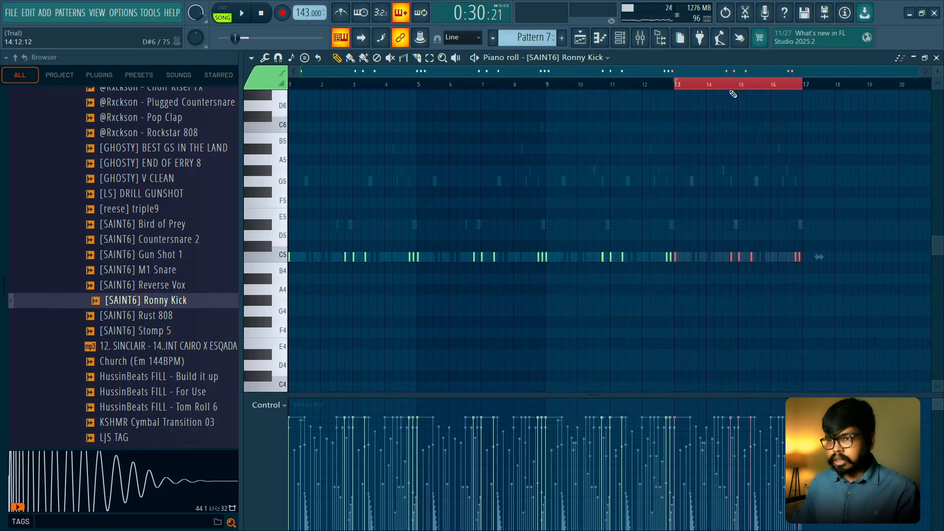
key("ctrl+d")
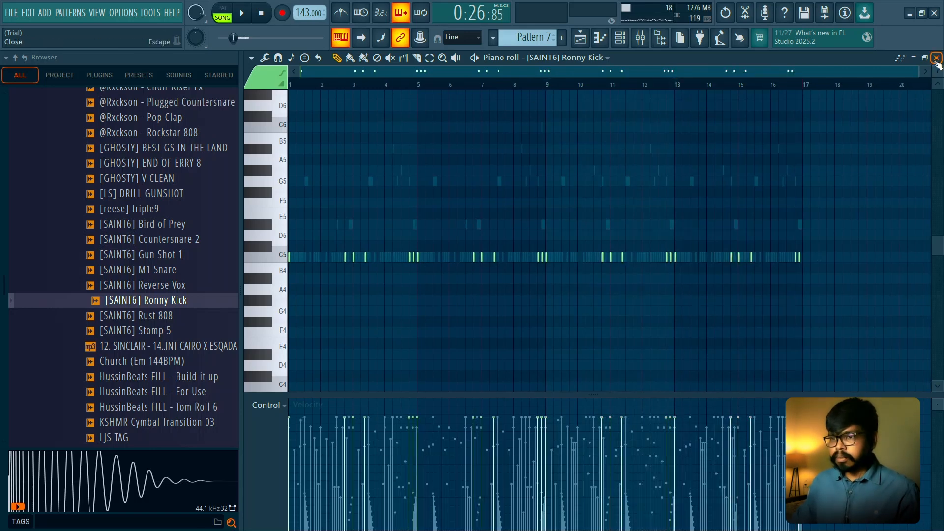
- Close the piano roll and set the Ronny Kick channel's volume to 69% while auditioning the hook
left_click(936, 58)
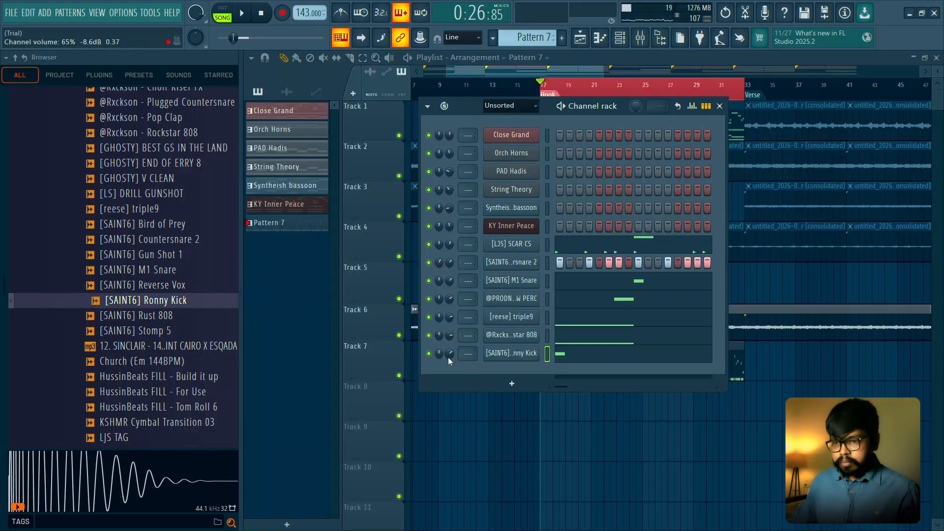
key("space")
scroll(448, 354, "up", 1)
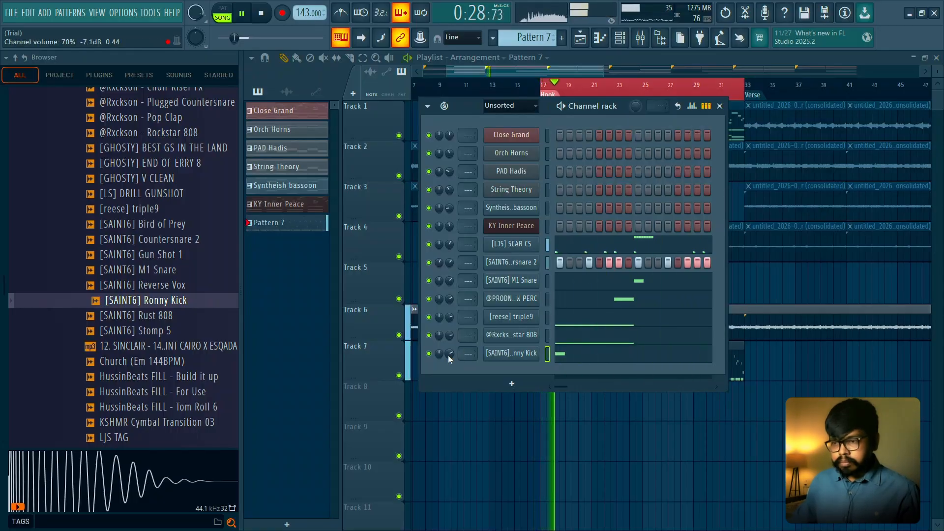
left_click_drag(448, 355, 449, 357)
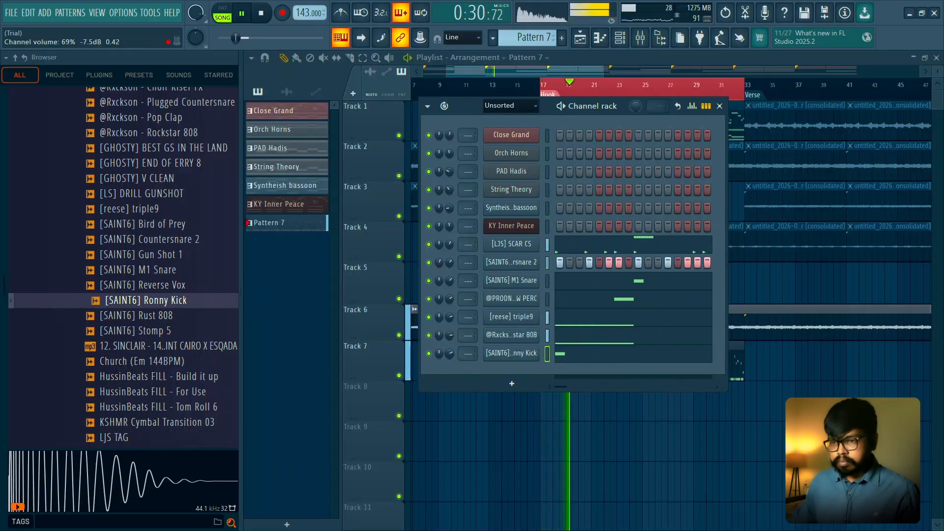
- Audition the hook with the [reese] triple9 channel muted and unmuted, and look further down the sample list
left_click(428, 317)
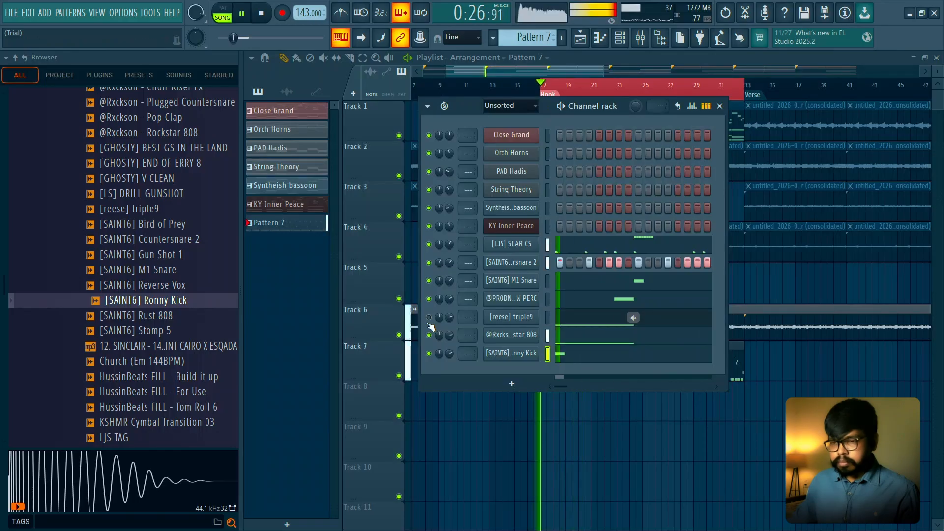
left_click(428, 318)
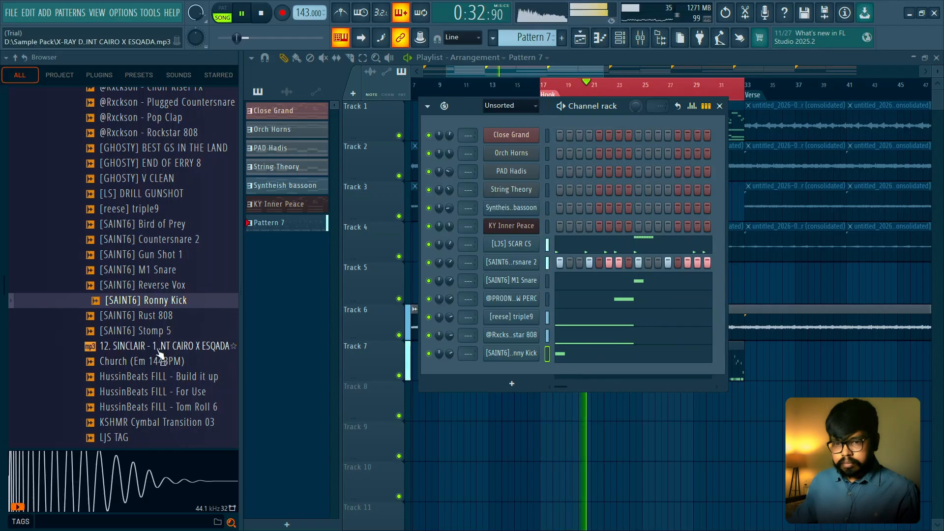
scroll(169, 344, "down", 3)
key("space")
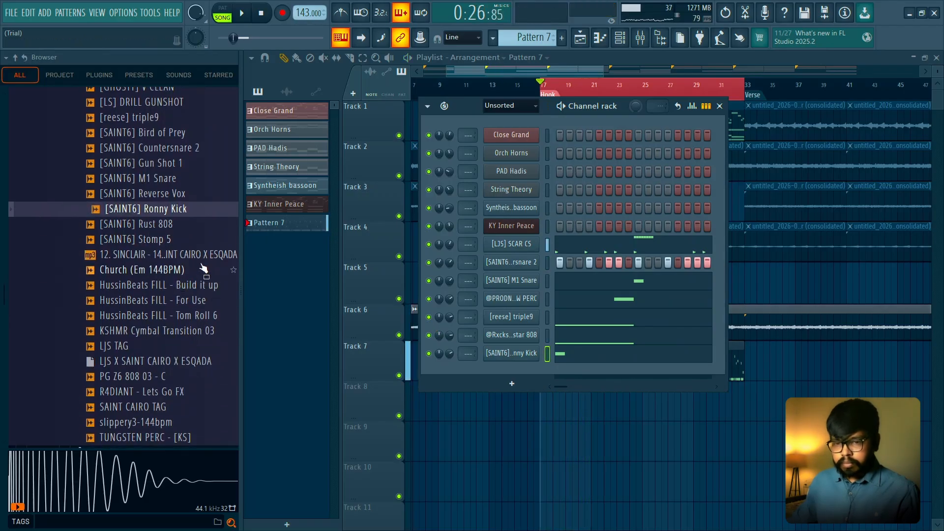
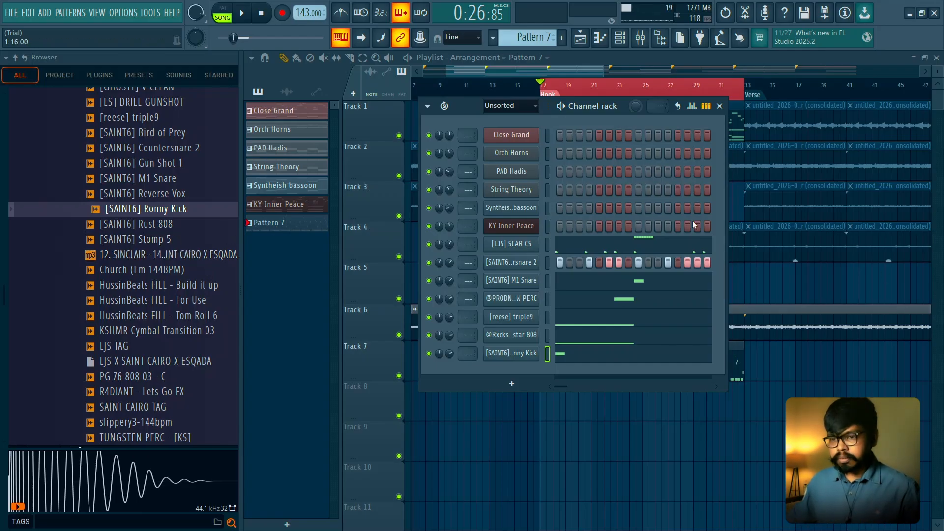
- Collapse the browser to widen the workspace and audition the hook from bar 17
key("space")
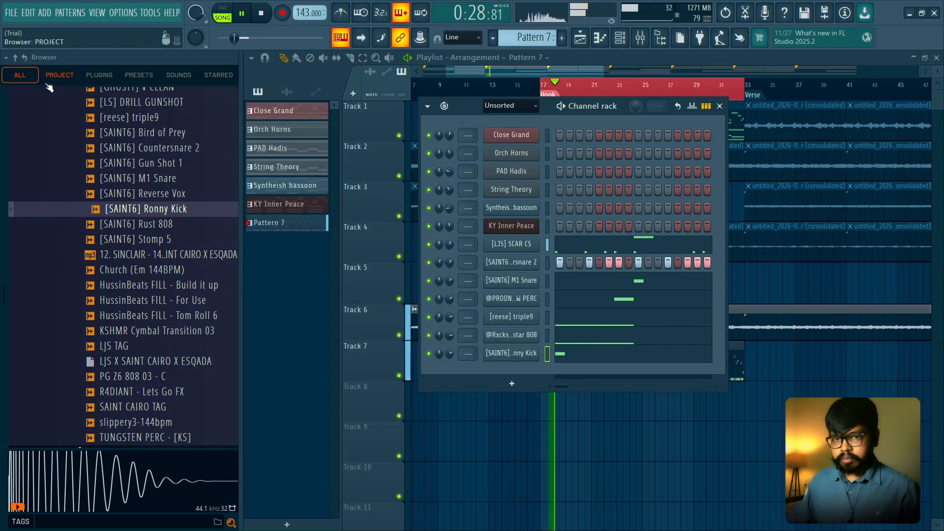
key("space")
left_click_drag(243, 196, 14, 204)
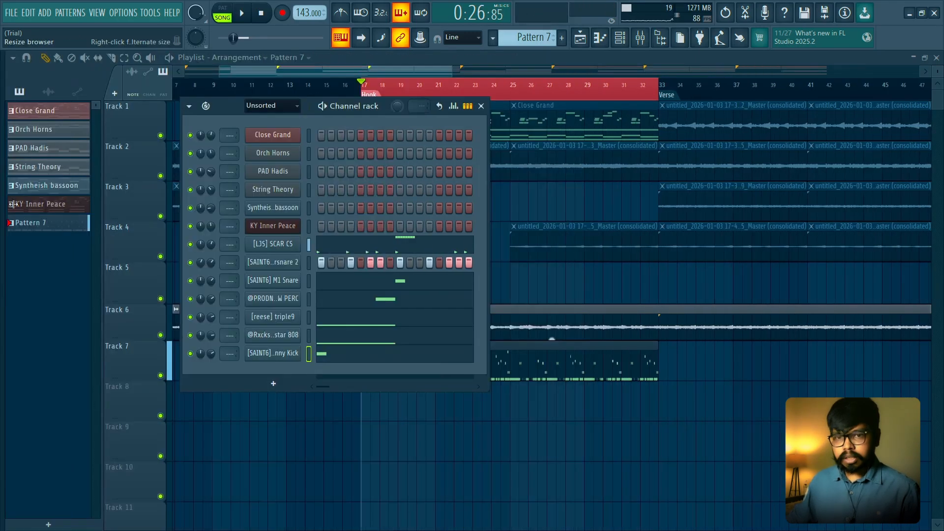
key("space")
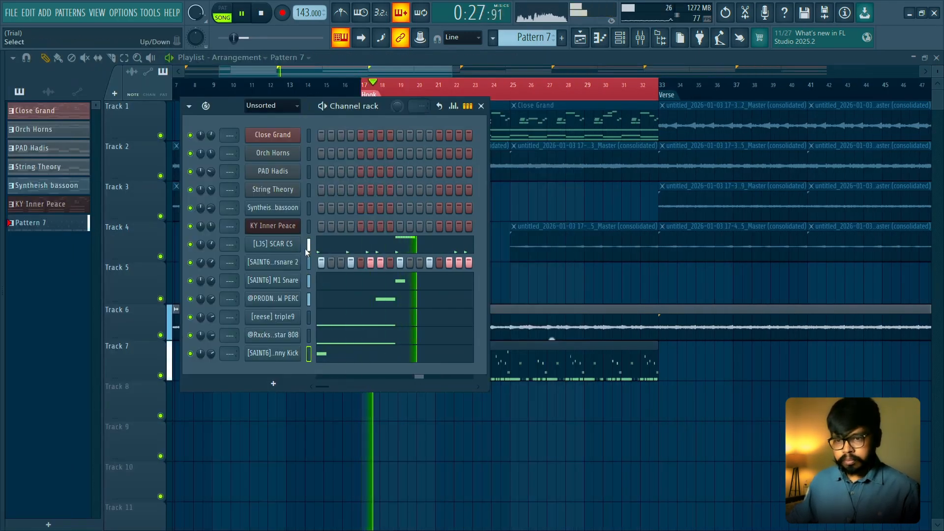
key("space")
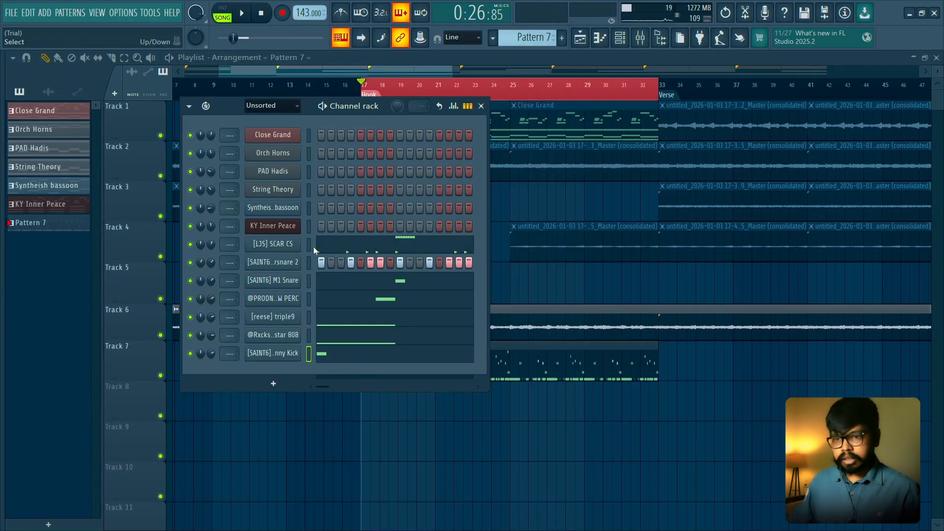
- Route the channels from [LJS] SCAR CS through Ronny Kick to mixer tracks 1–7, and leave only the mixer open over the playlist
left_click_drag(309, 244, 307, 352)
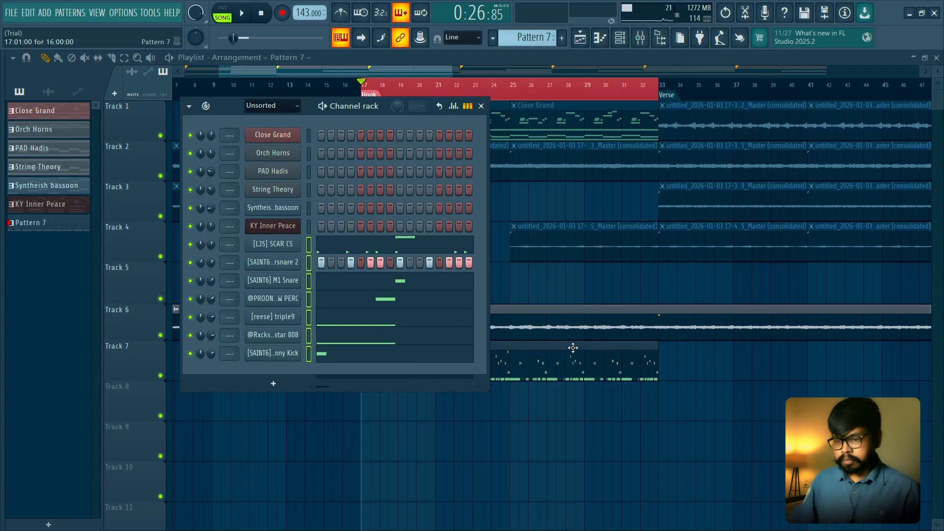
key("ctrl+l")
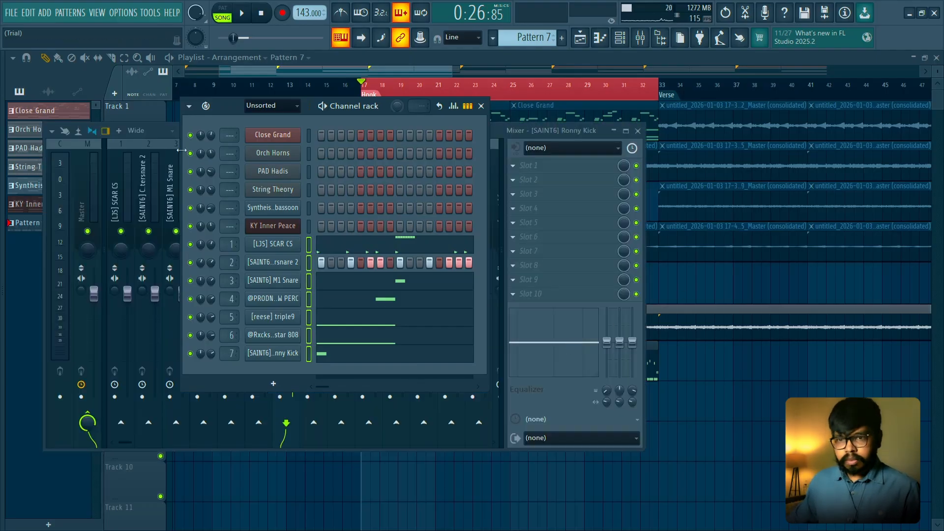
left_click(480, 106)
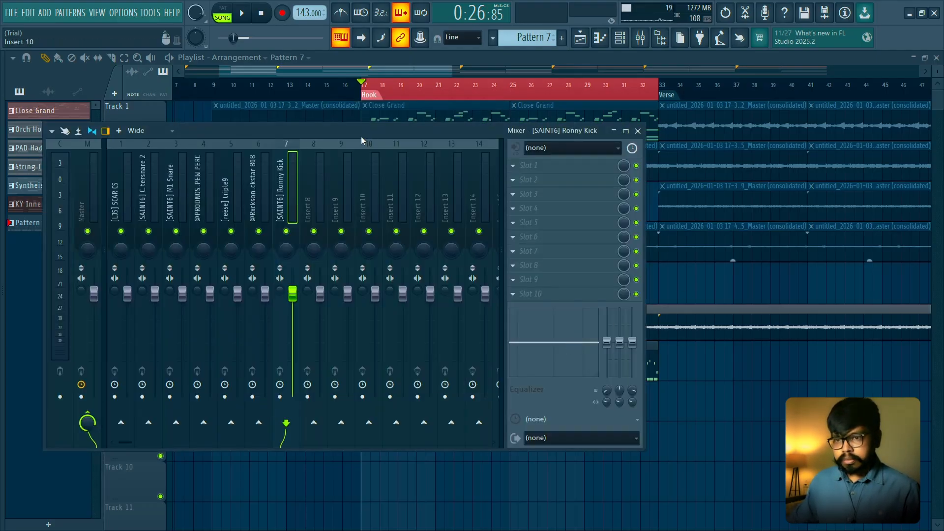
left_click_drag(361, 137, 462, 134)
- Lower the Ronny Kick mixer track's level, merge its stereo separation, and solo it together with the Rockstar 808 and [reese] triple9
key("space")
key("space")
right_click(388, 231)
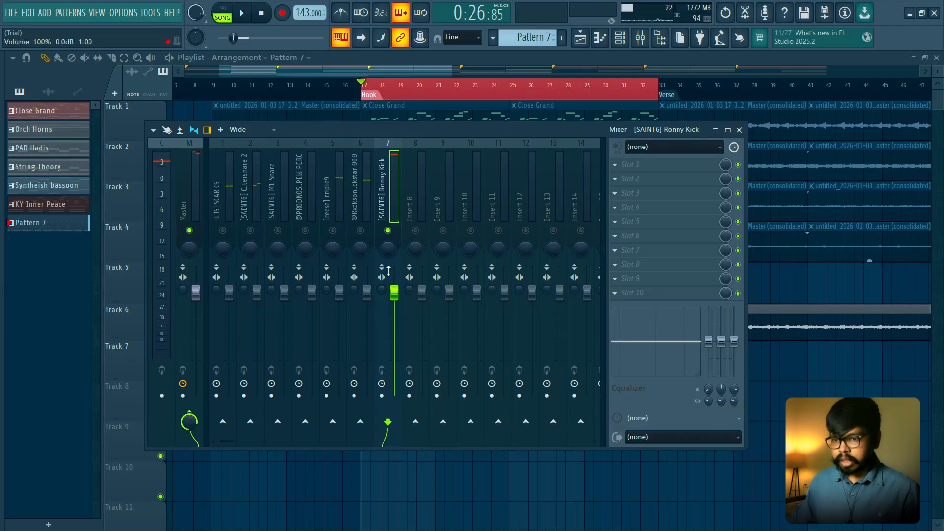
left_click(361, 215)
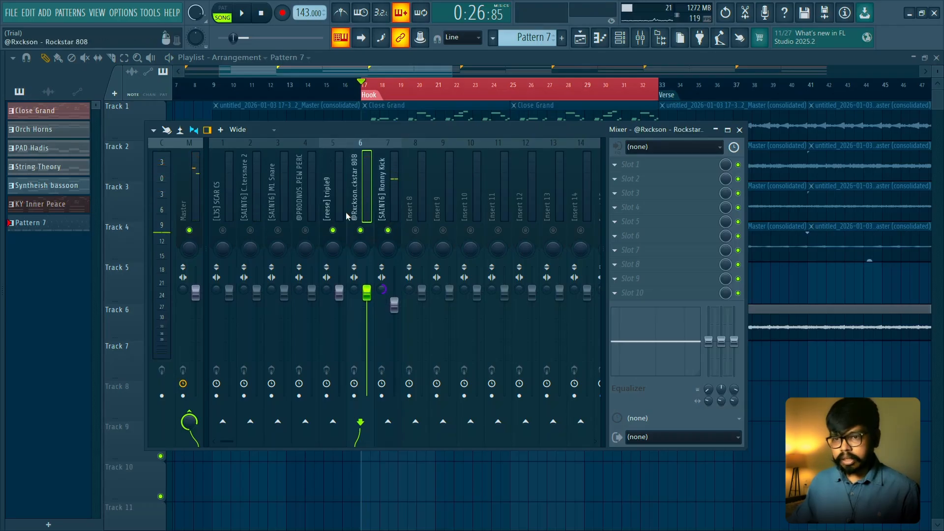
- Audition the low-end tracks in the mixer and set the stereo separation of Rockstar 808 and [reese] triple9 to 100% merged
key("space")
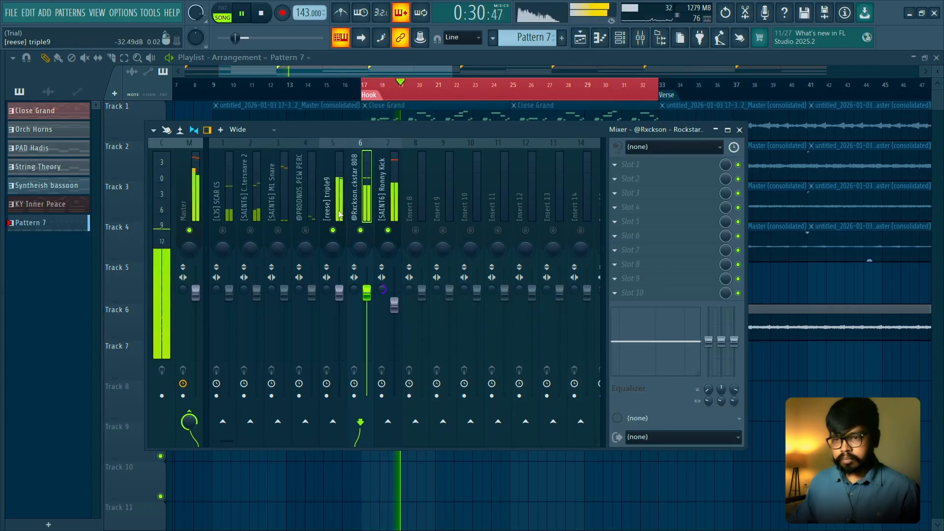
key("space")
left_click(338, 215)
key("space")
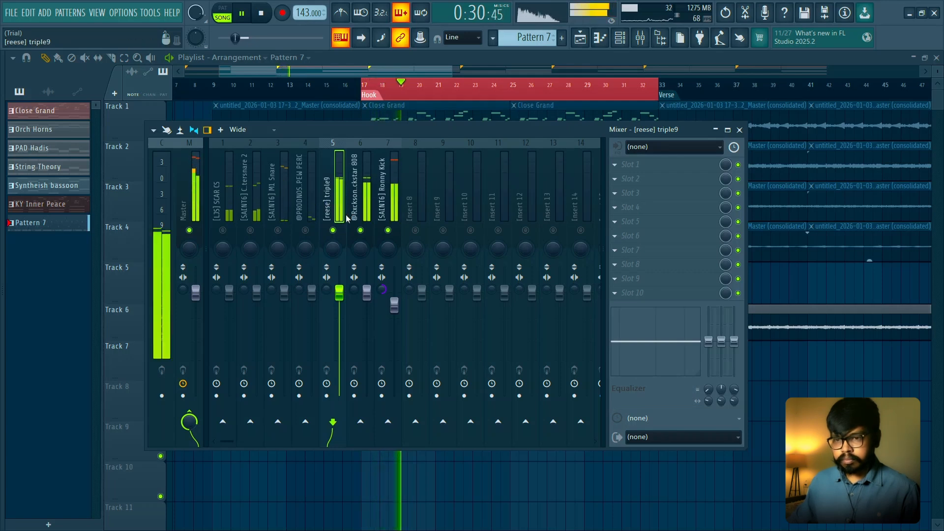
key("space")
key("space")
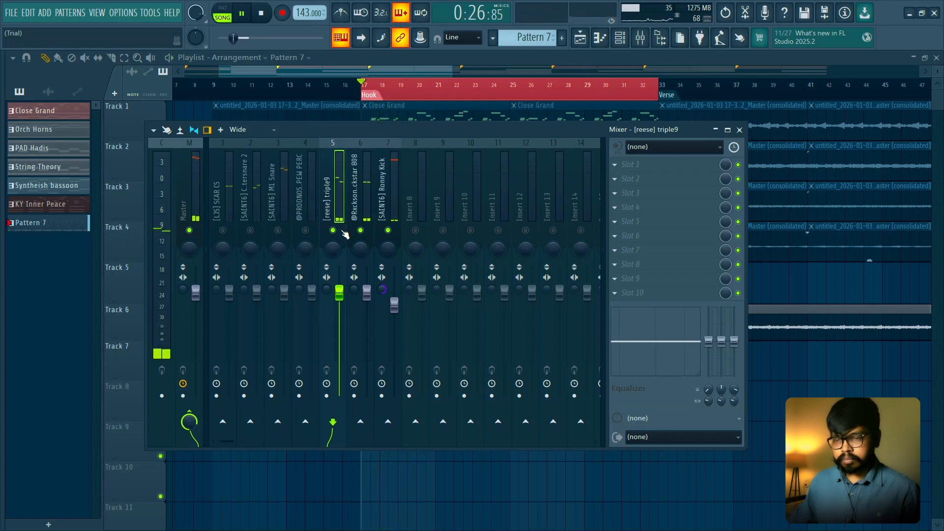
key("space")
key("space")
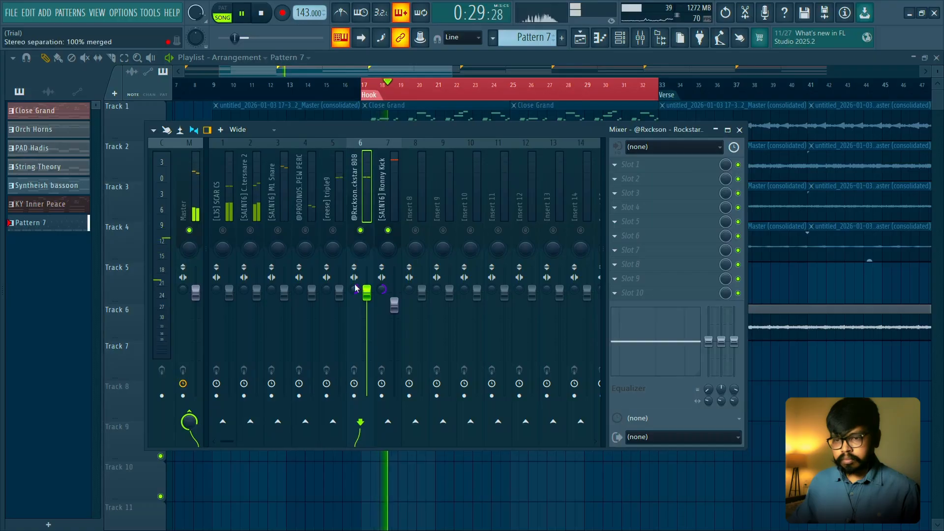
key("space")
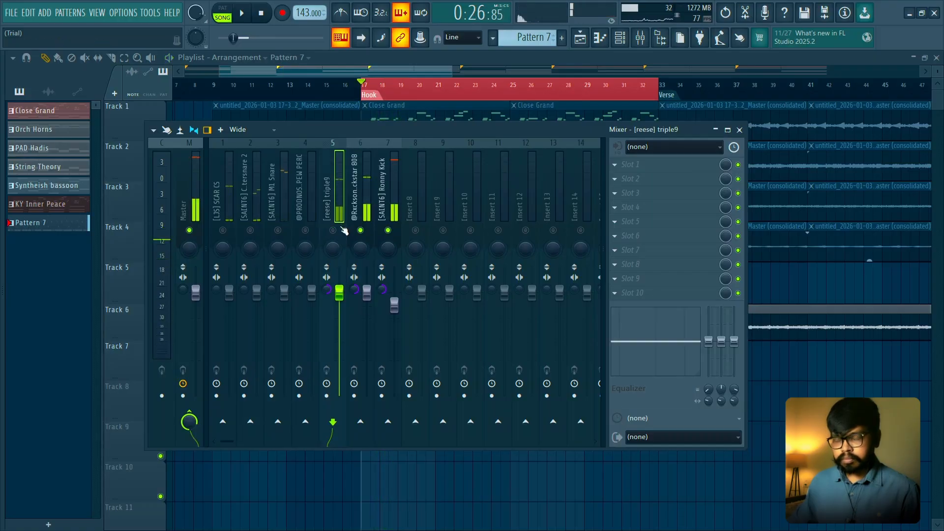
- Rename mixer track Insert 10 as Sidechain and color it olive (#9F9F35)
left_click(472, 207)
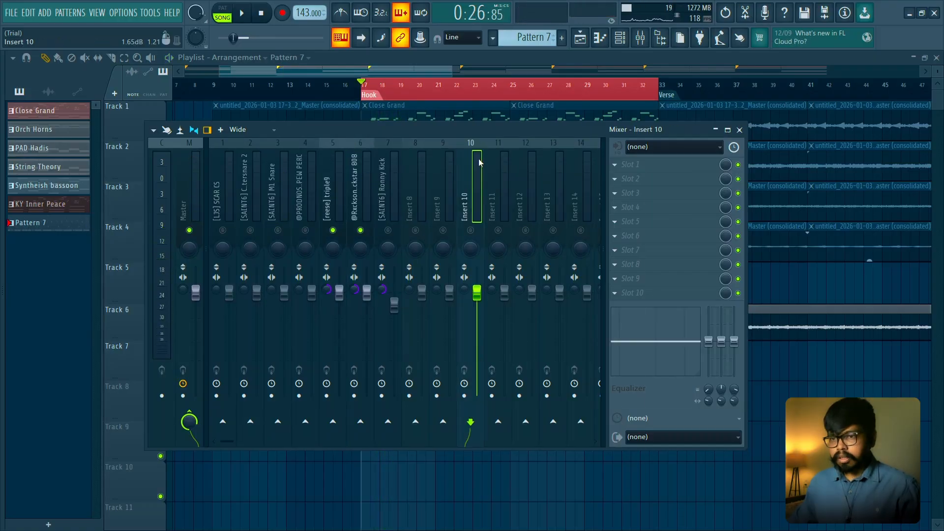
right_click(472, 207)
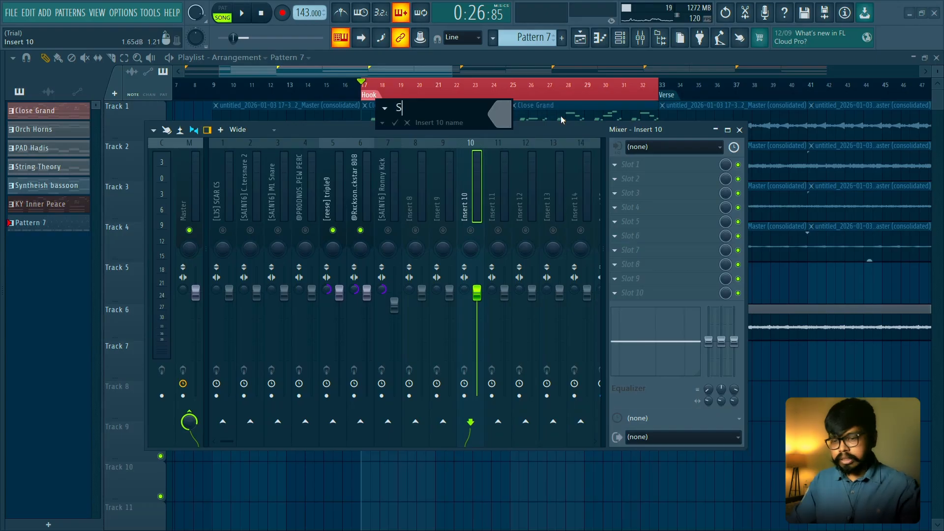
type("idechain")
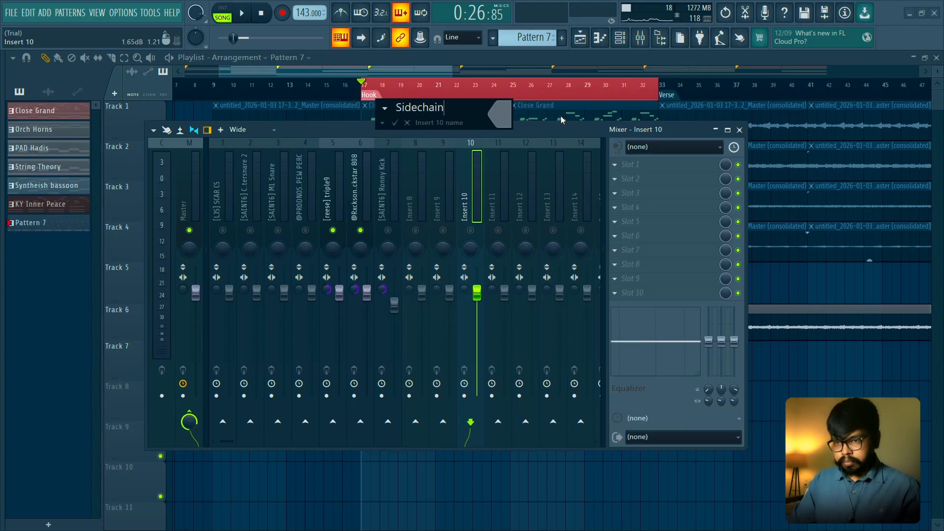
left_click(504, 109)
left_click(563, 234)
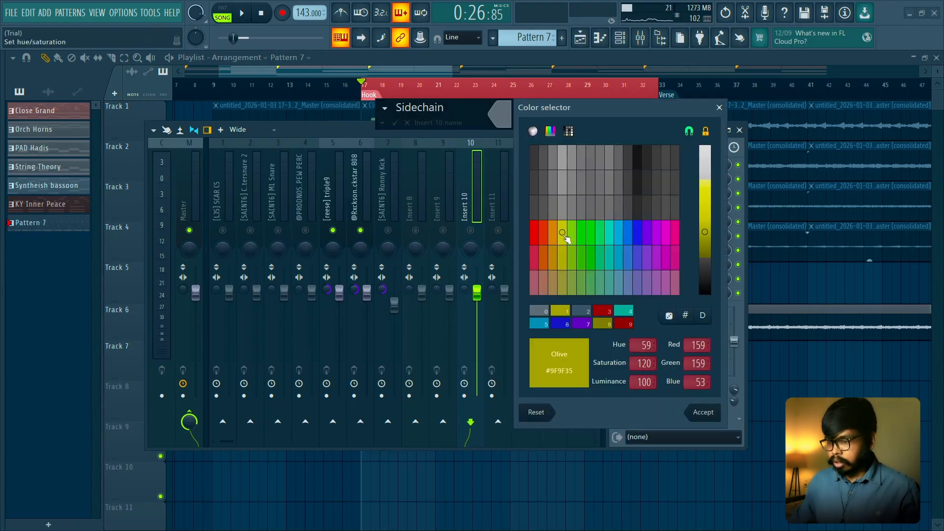
key("Return")
key("Return")
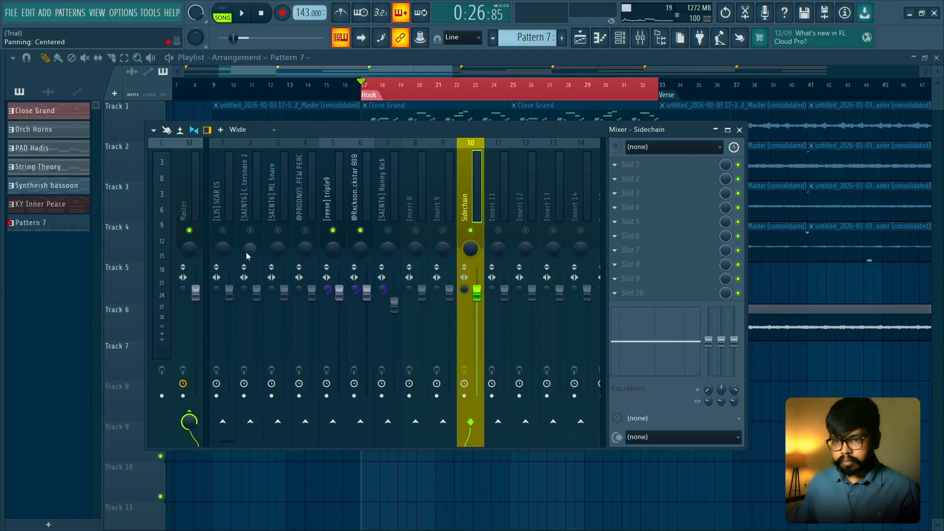
- Route the [reese] triple9 and Rockstar 808 mixer tracks only to the Sidechain track instead of the Master
left_click(336, 199)
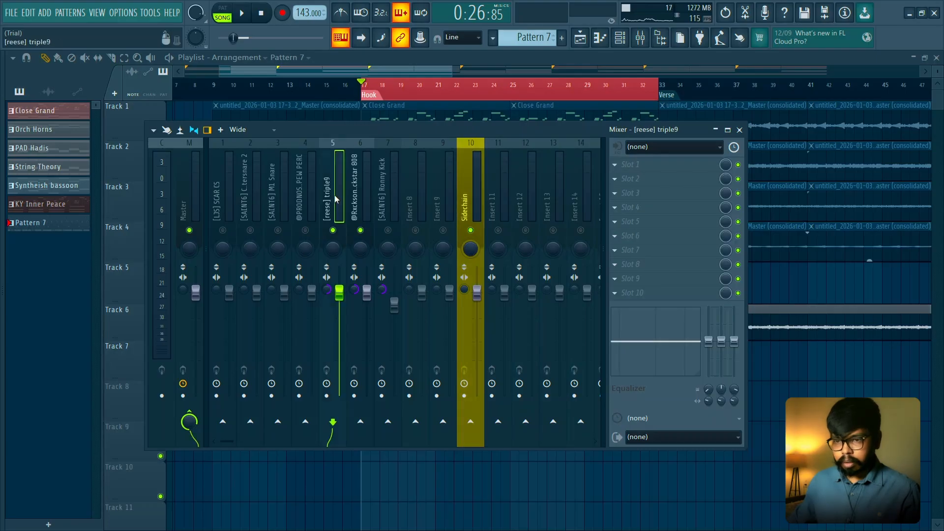
left_click(367, 194)
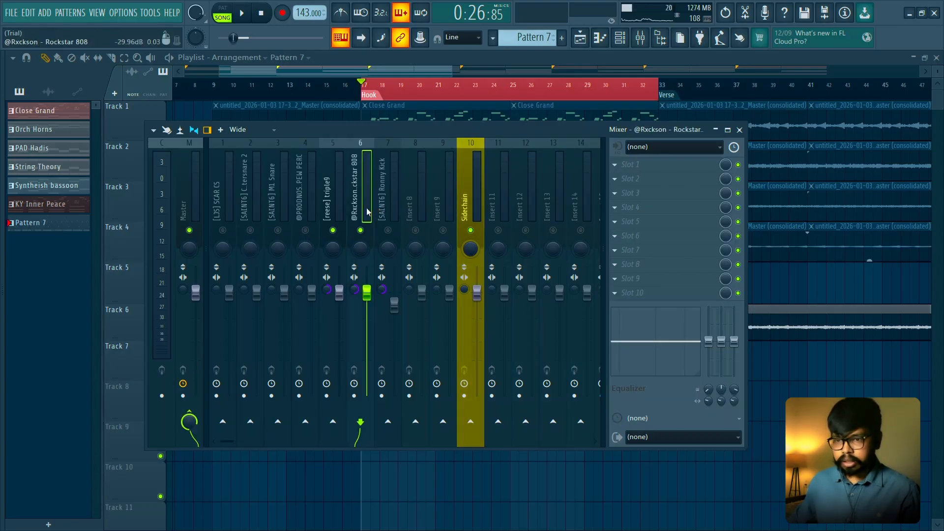
key("space")
key("space")
key("space")
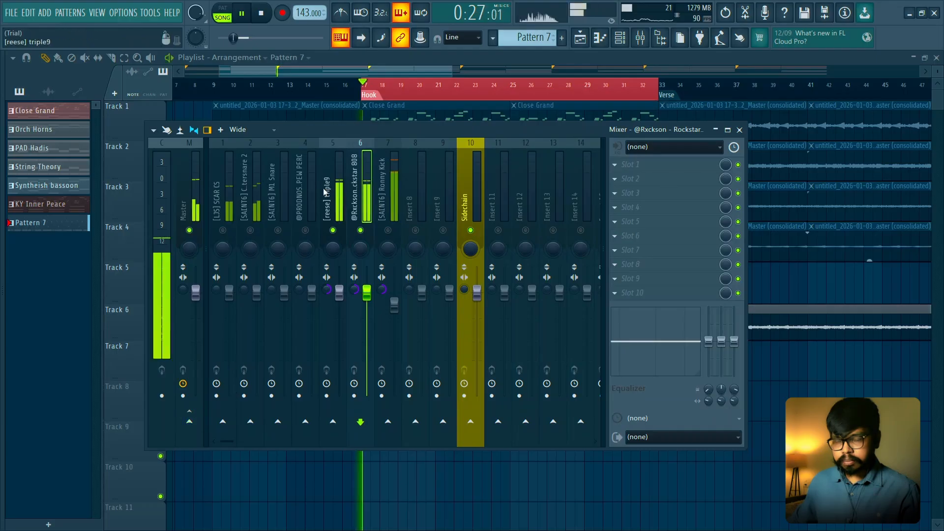
left_click(331, 194)
key("space")
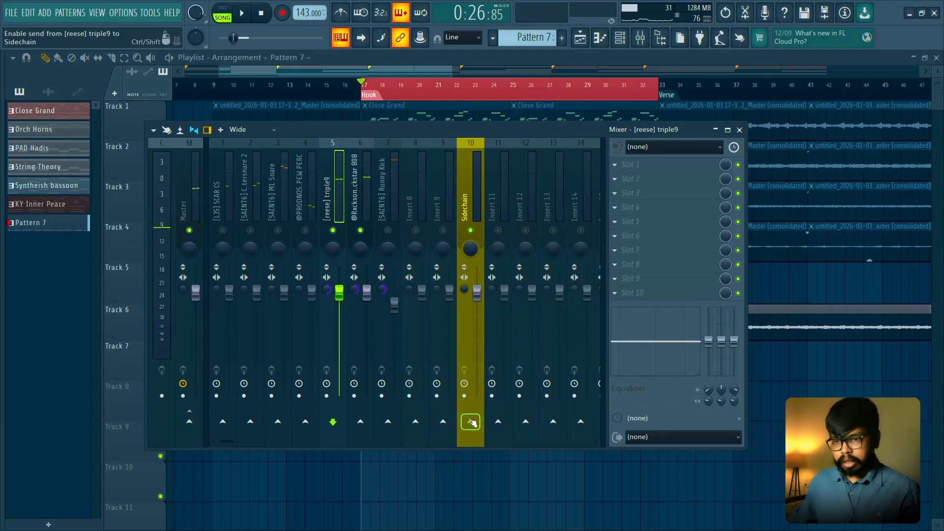
left_click(470, 422)
key("Right")
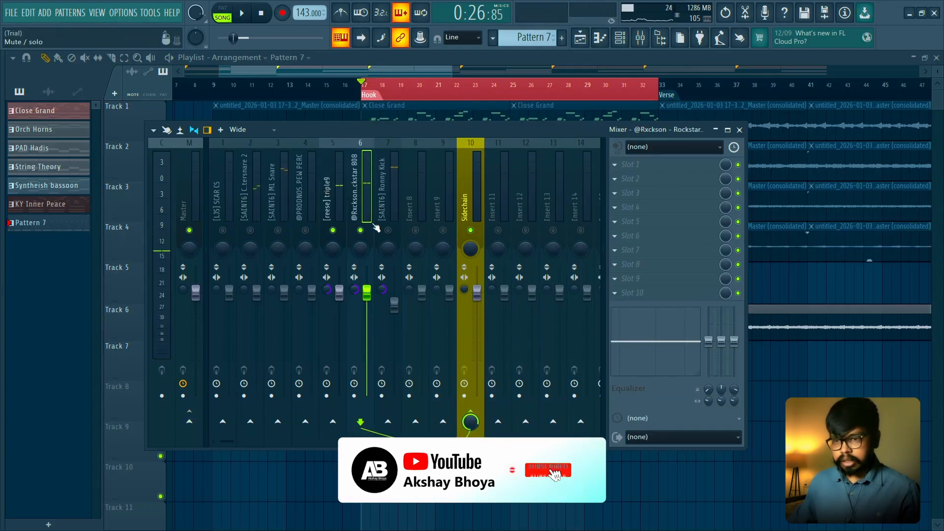
- Play the hook and check the Sidechain track's signal by muting and unmuting [reese] triple9 and Rockstar 808
key("space")
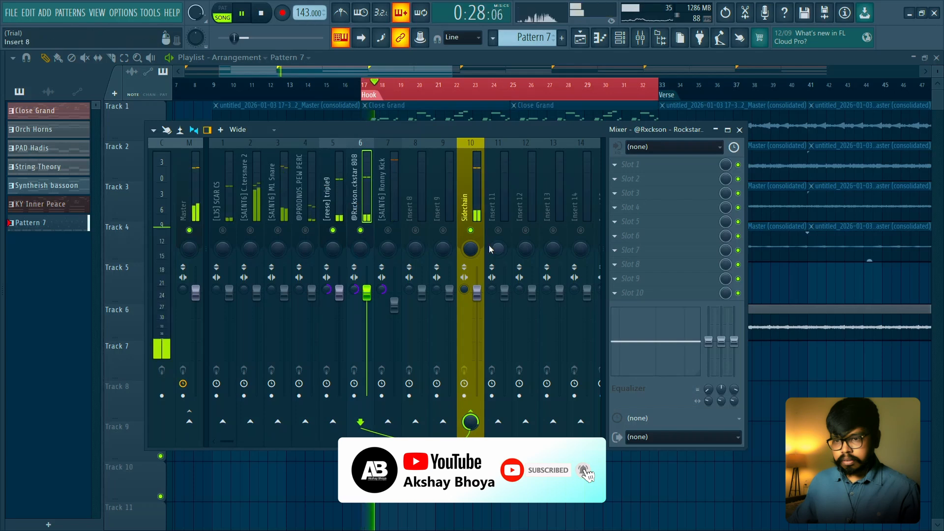
left_click(476, 216)
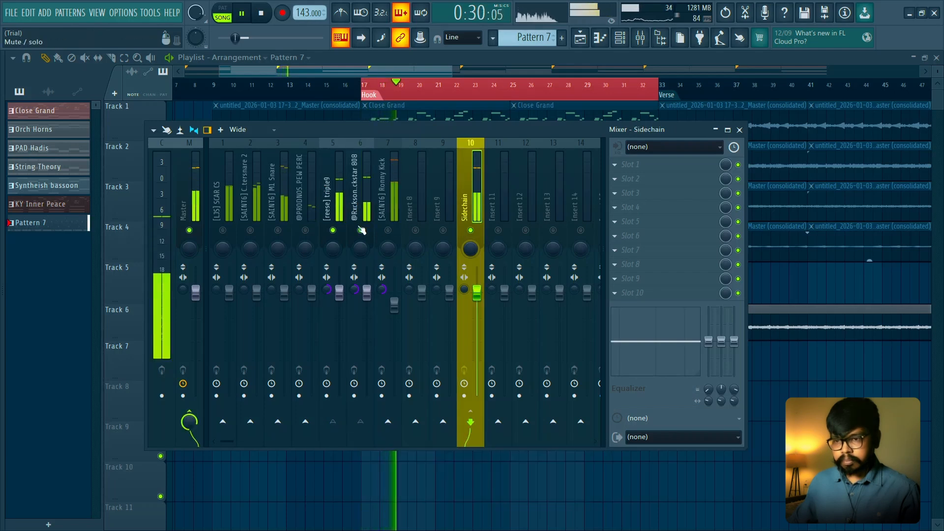
left_click(332, 231)
left_click(358, 231)
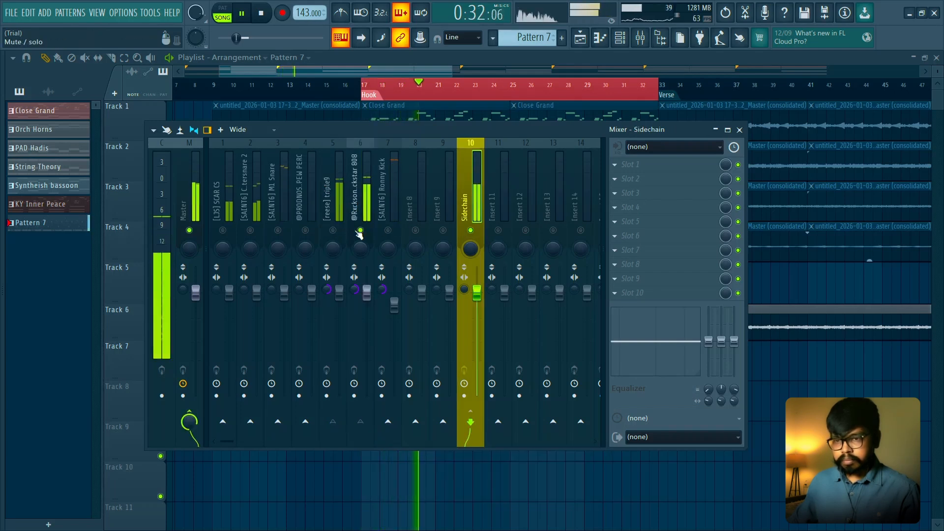
left_click(357, 231)
key("space")
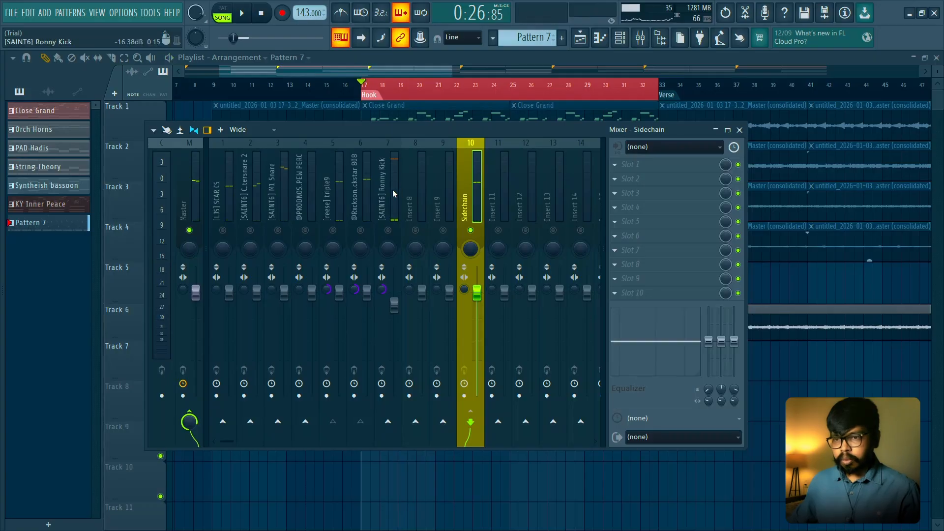
- Select the Ronny Kick mixer track and audition it against the soloed [reese] triple9 and Rockstar 808
left_click(393, 190)
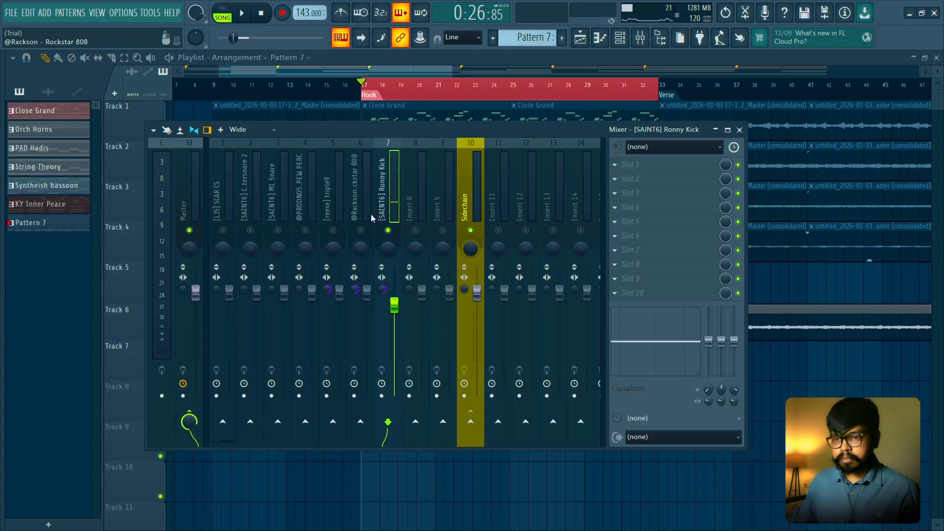
key("space")
key("space")
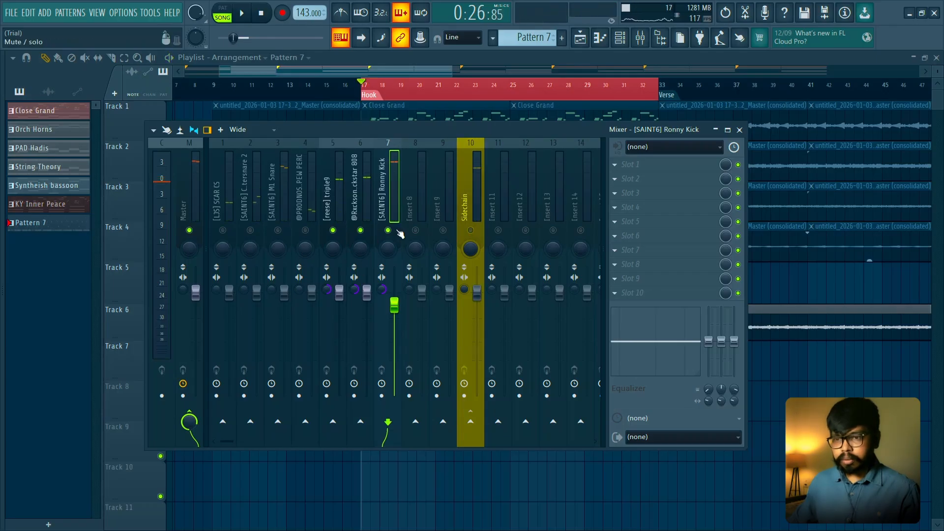
key("space")
key("space")
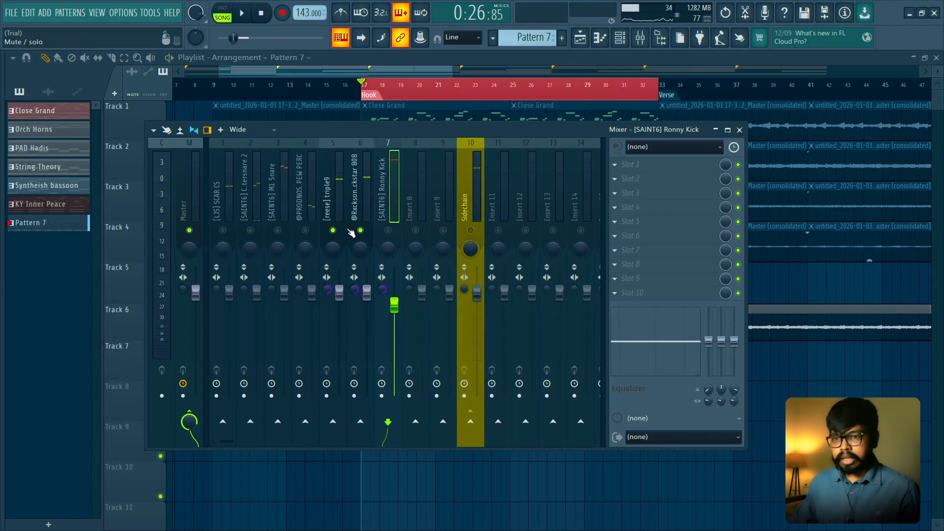
- Check the [reese] triple9 routing and compare the full hook with only the Ronny Kick, reese and 808 soloed
left_click(335, 207)
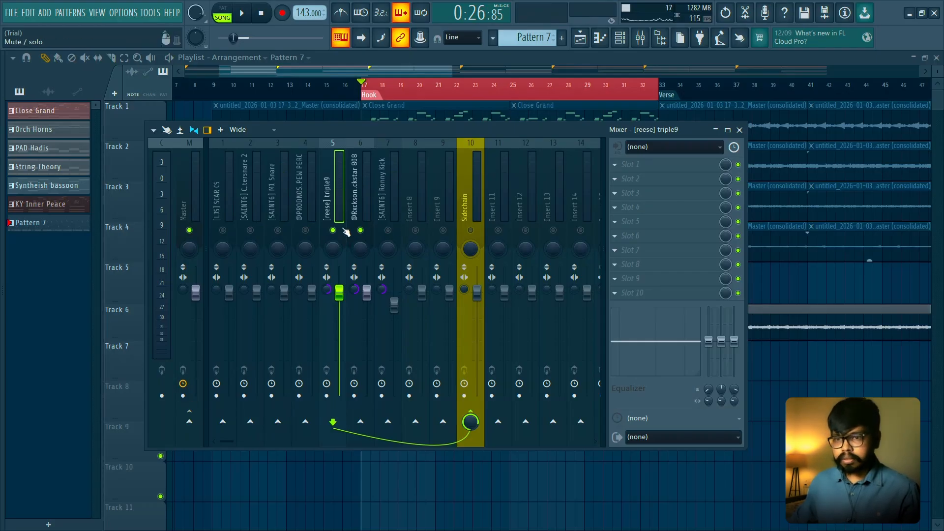
left_click(392, 219)
key("space")
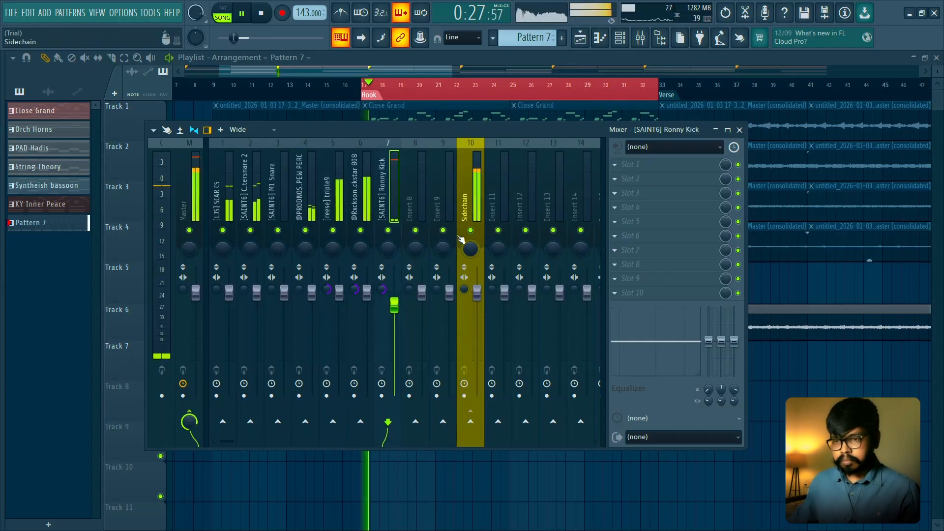
key("space")
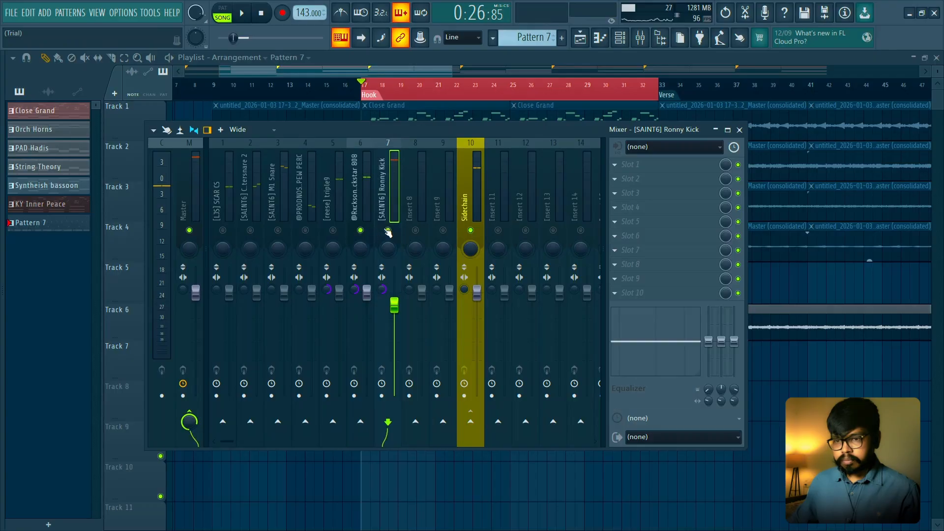
key("space")
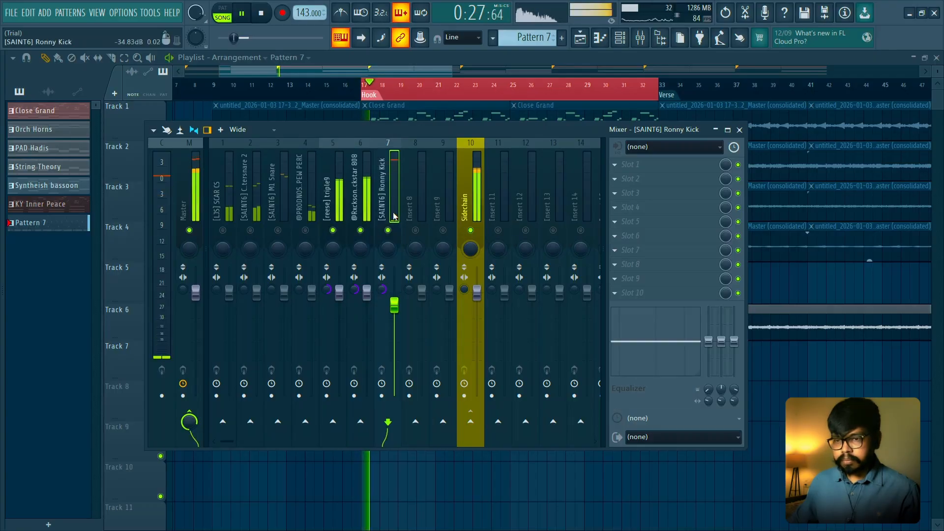
- Send the Ronny Kick mixer track as a sidechain signal to the Sidechain track
key("space")
left_click(473, 263)
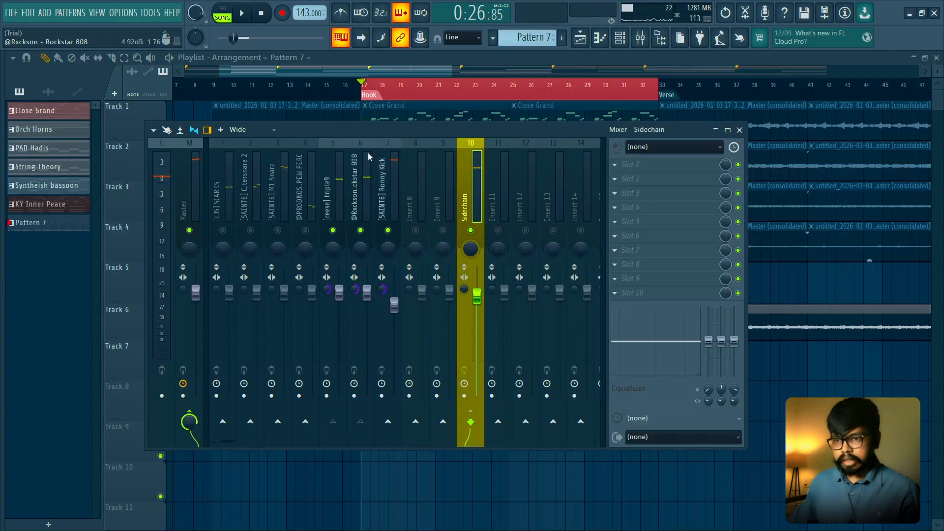
left_click(396, 222)
right_click(469, 422)
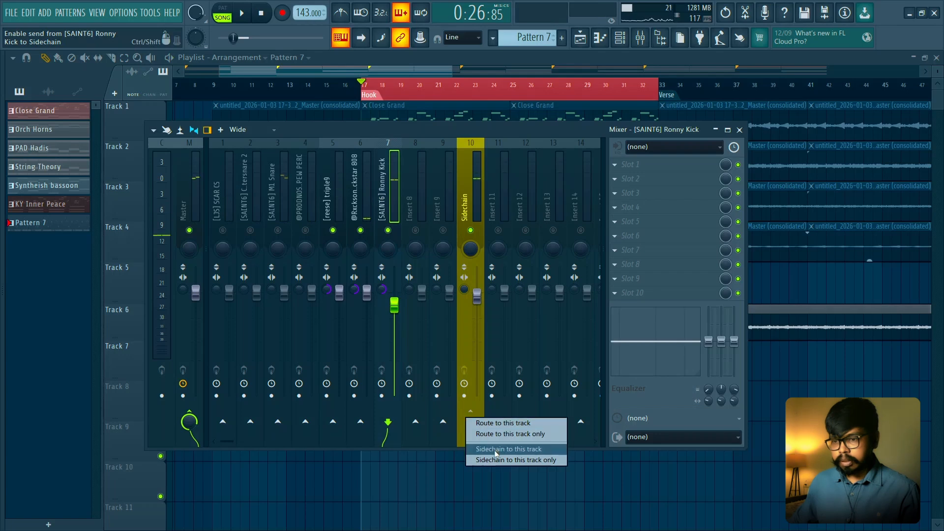
left_click(494, 449)
- Load Fruity Limiter into slot 3 of the Sidechain track, in compressor mode with the Ronny Kick as its sidechain input
left_click(478, 190)
left_click(668, 201)
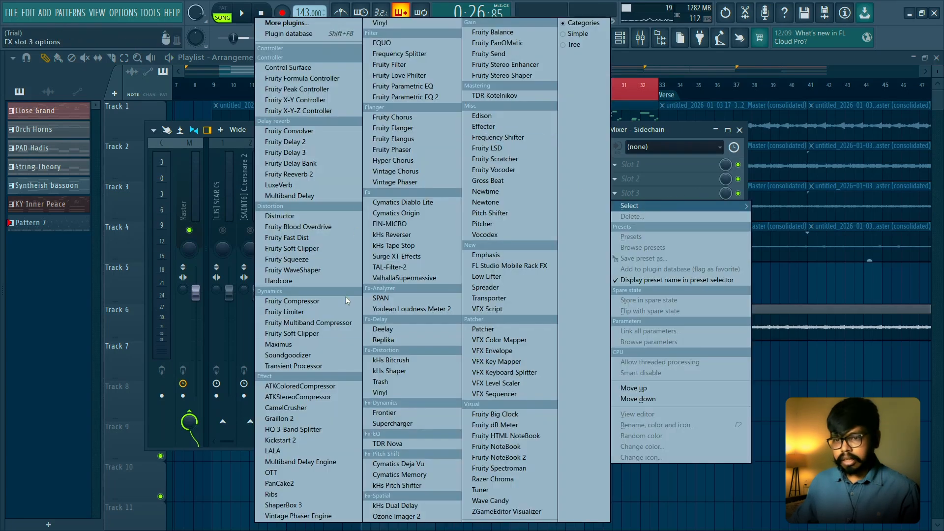
left_click(298, 314)
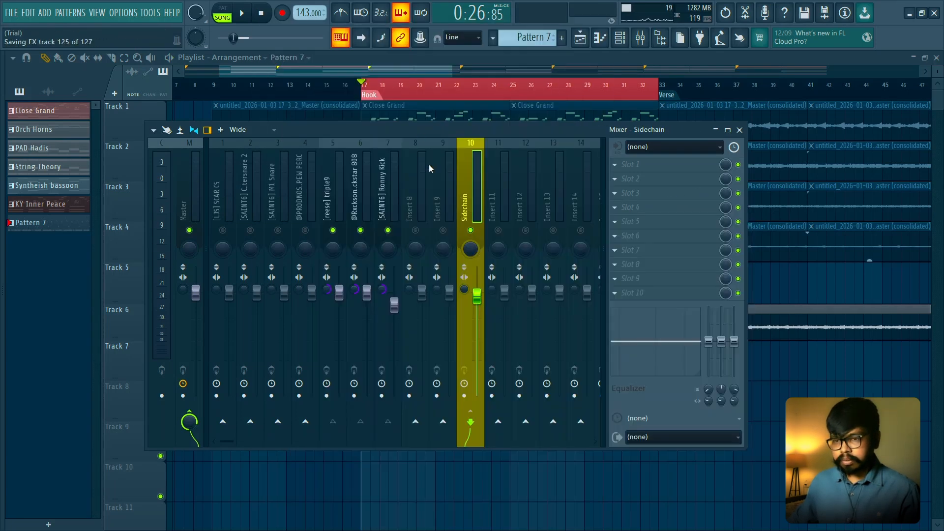
left_click_drag(271, 112, 559, 199)
left_click(415, 376)
left_click(518, 377)
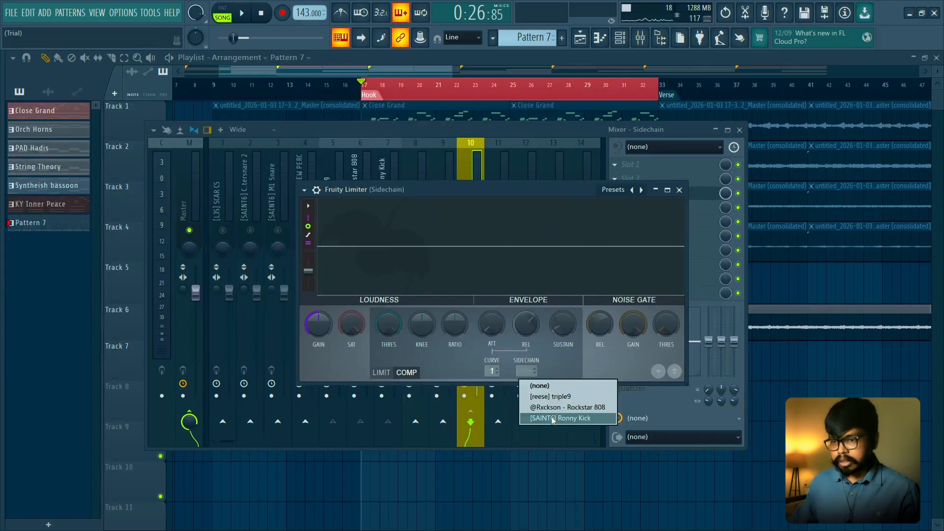
left_click(544, 419)
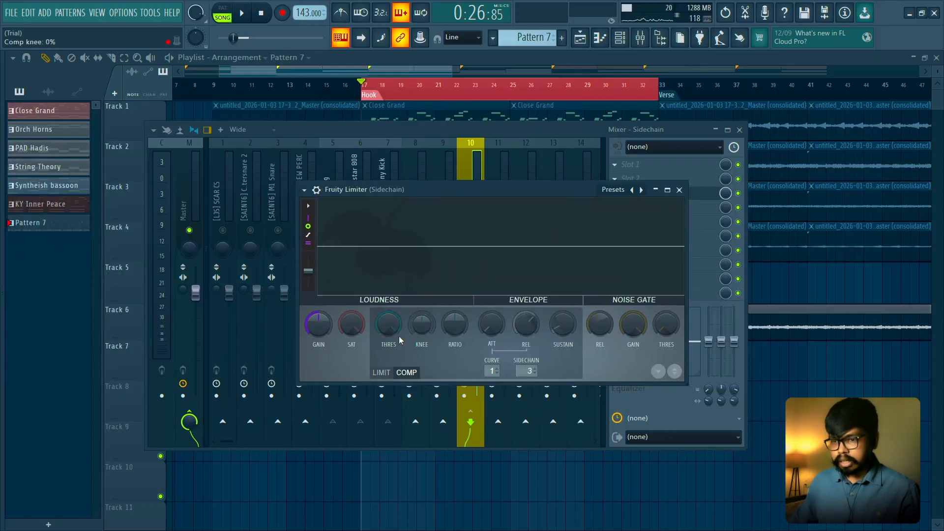
- Lower the Fruity Limiter's compressor threshold and set its ratio to 2.1:1
left_click_drag(398, 331, 398, 354)
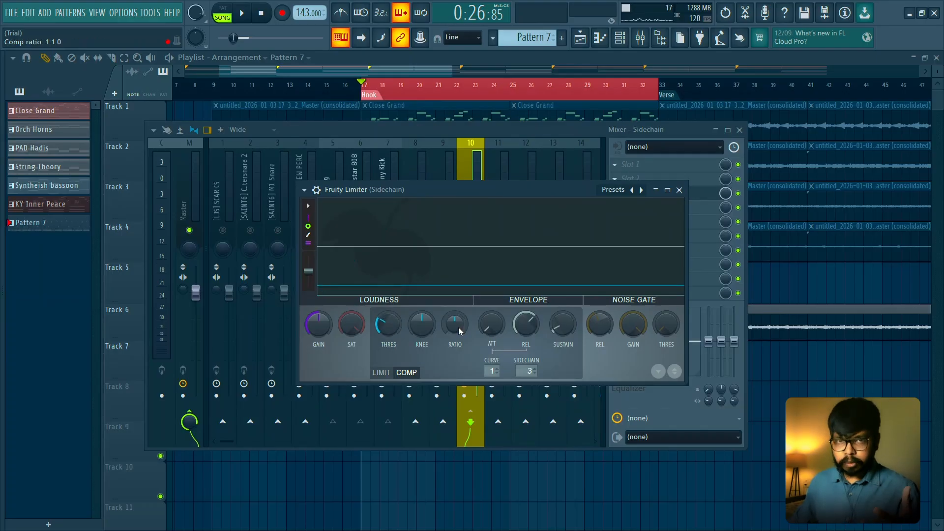
left_click_drag(458, 326, 458, 295)
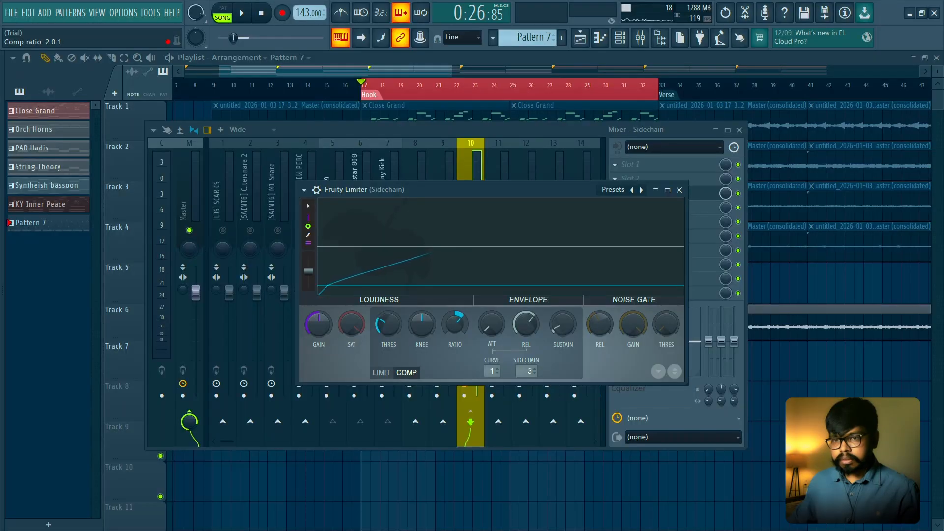
left_click_drag(455, 324, 454, 325)
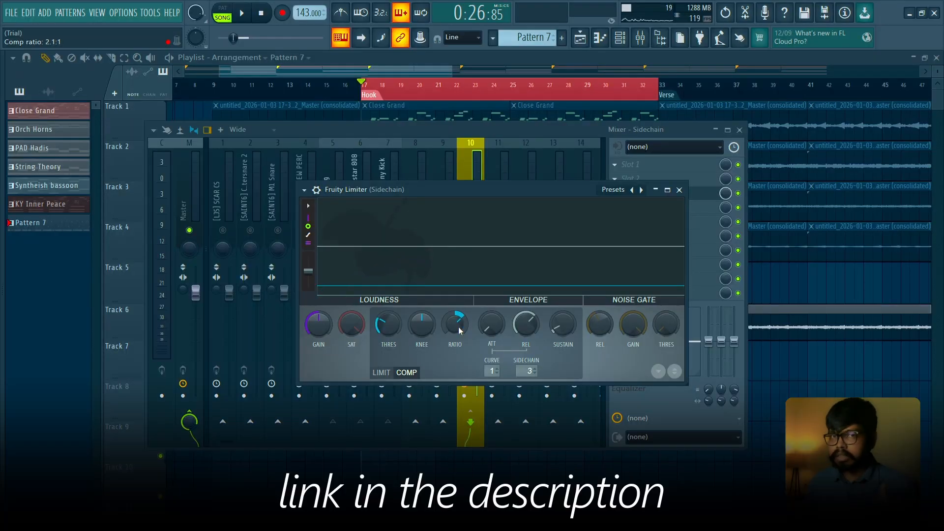
- Shorten the limiter's release and raise its gain to 2.0 dB while the hook plays
key("space")
left_click_drag(526, 323, 526, 330)
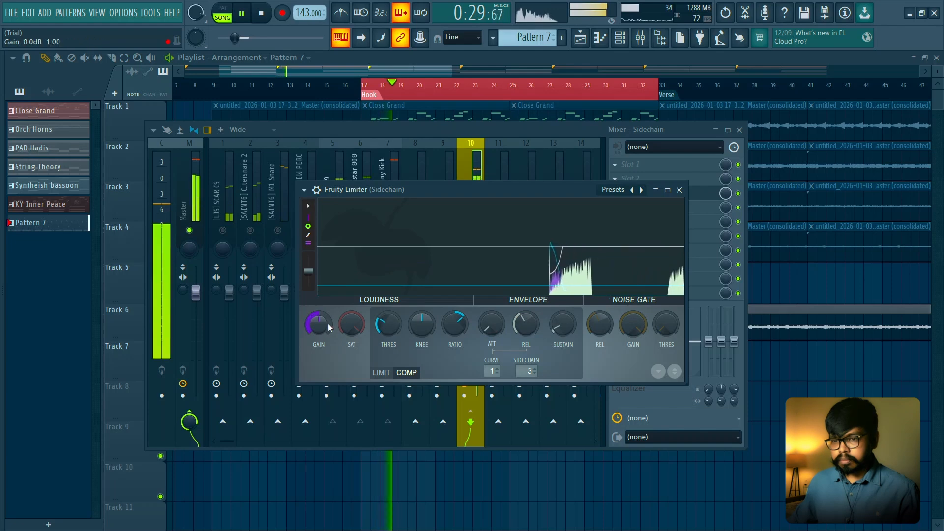
left_click_drag(328, 323, 328, 311)
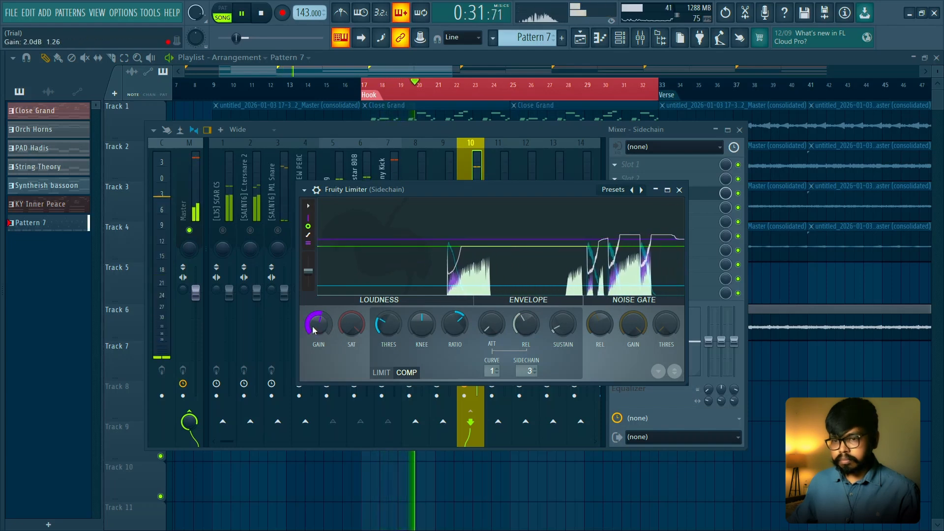
key("Escape")
key("space")
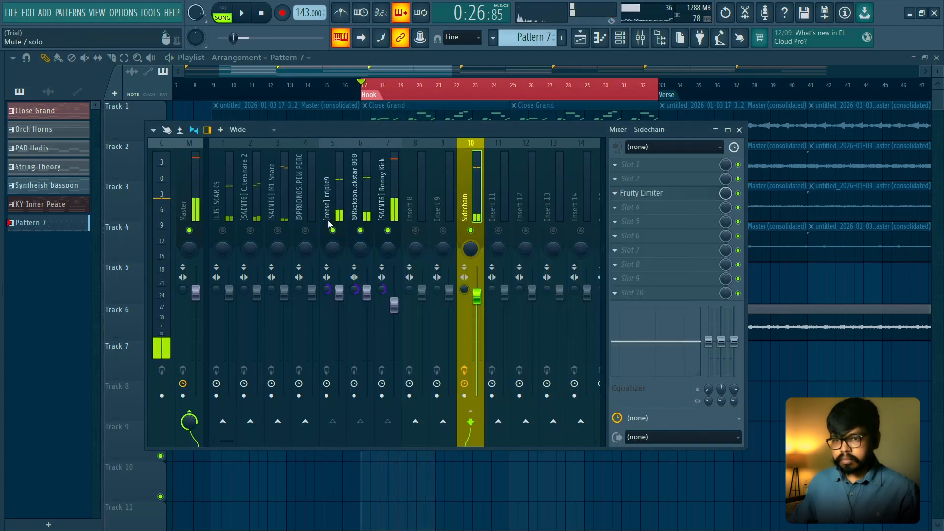
- Audition the hook with the [reese] triple9 and Rockstar 808 ducking under the Ronny Kick
key("space")
left_click(339, 293)
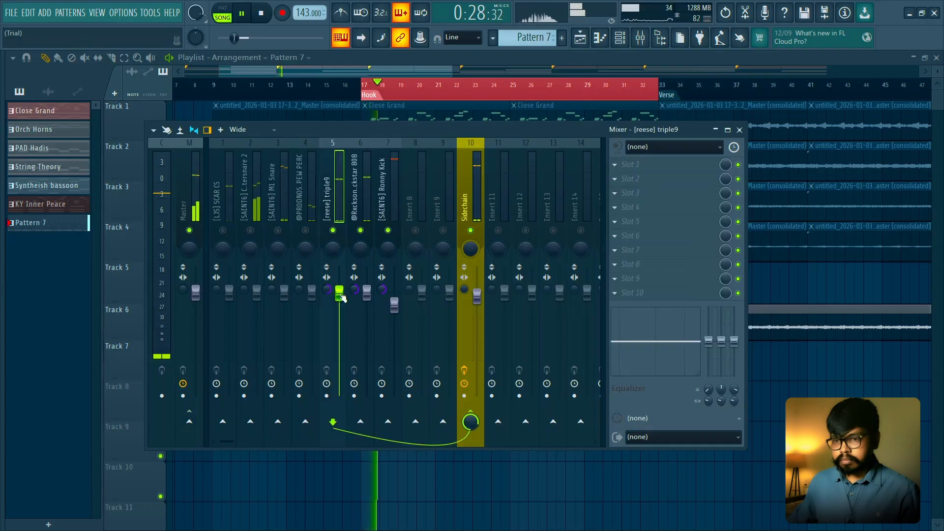
left_click(368, 296)
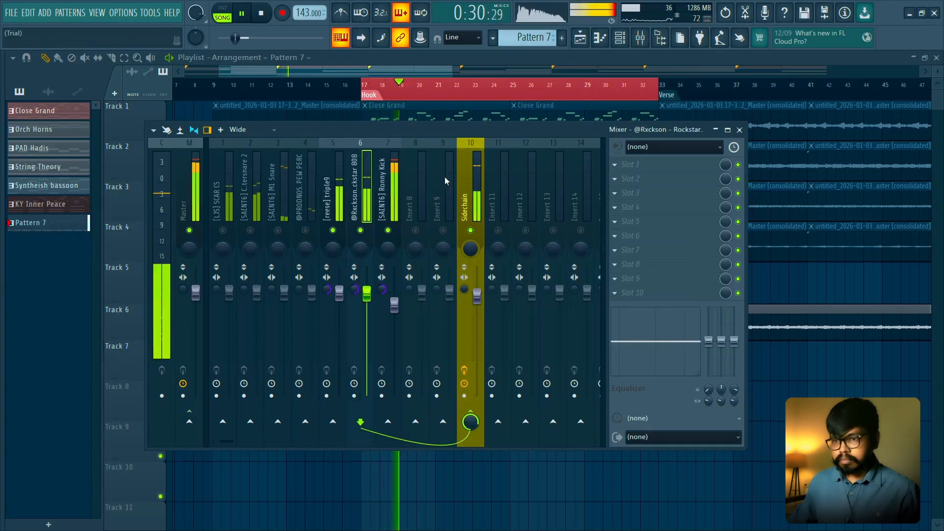
key("space")
- Solo [reese] triple9 in both the mixer and the channel rack and audition it alone
right_click(333, 230)
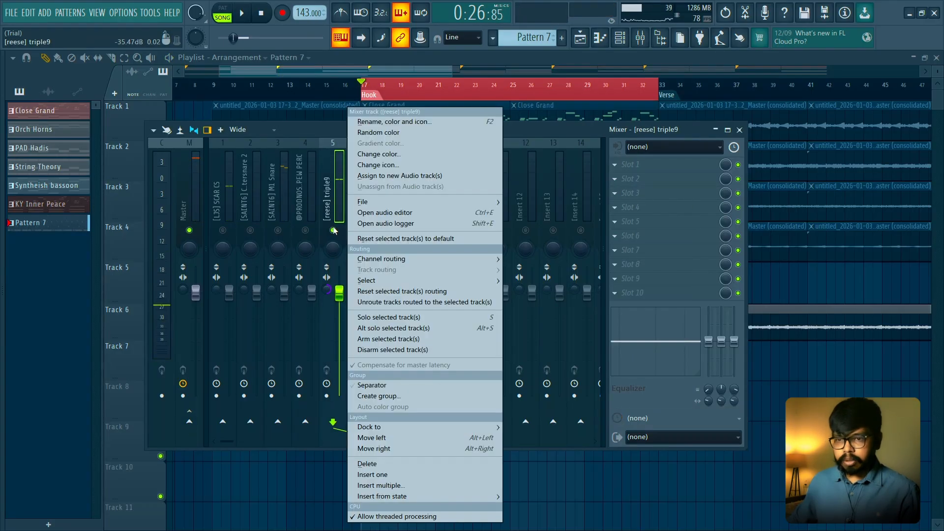
left_click(336, 212)
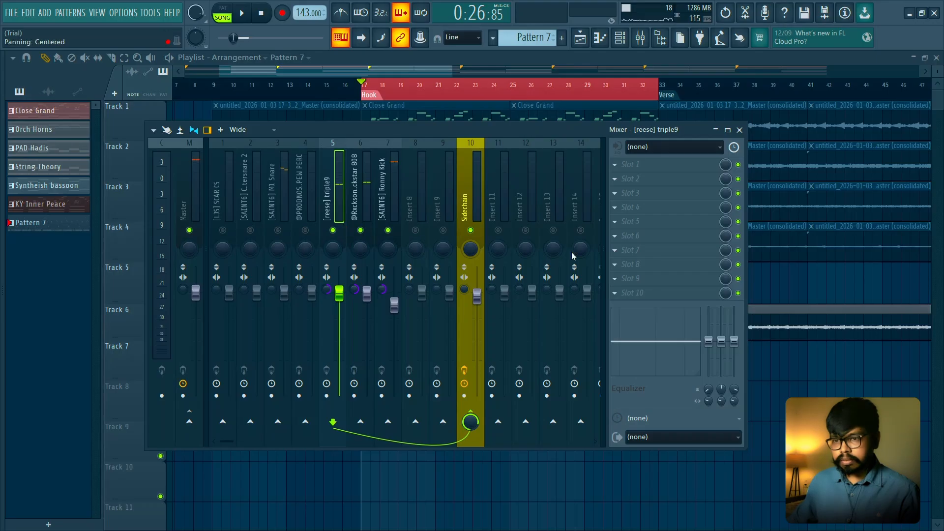
key("space")
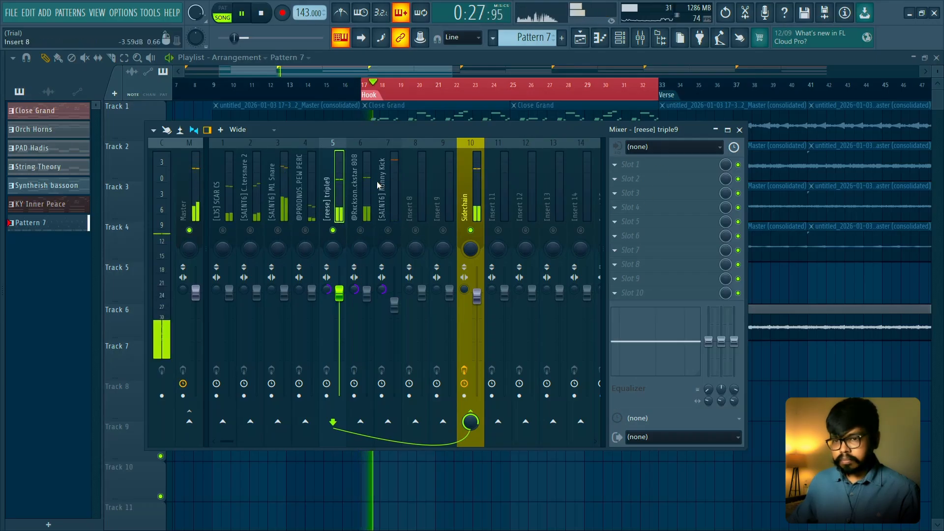
key("space")
key("space")
key("space")
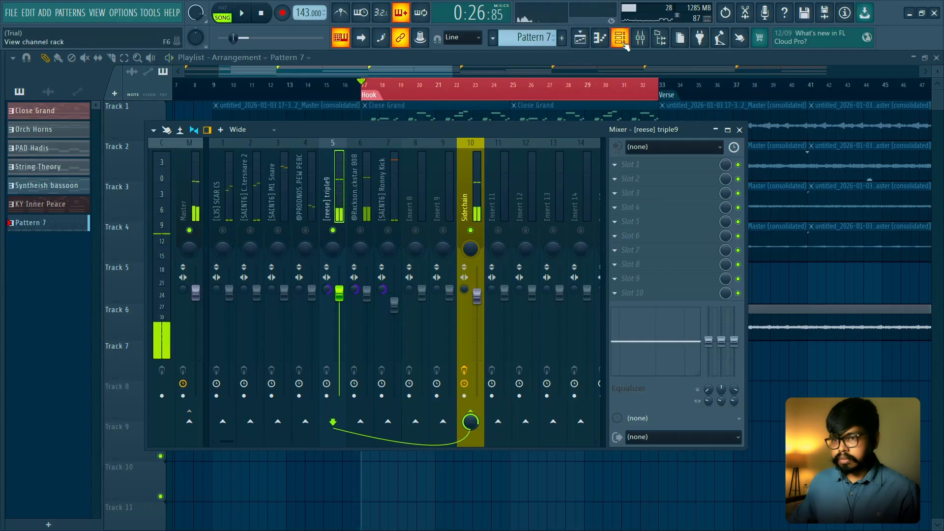
key("F6")
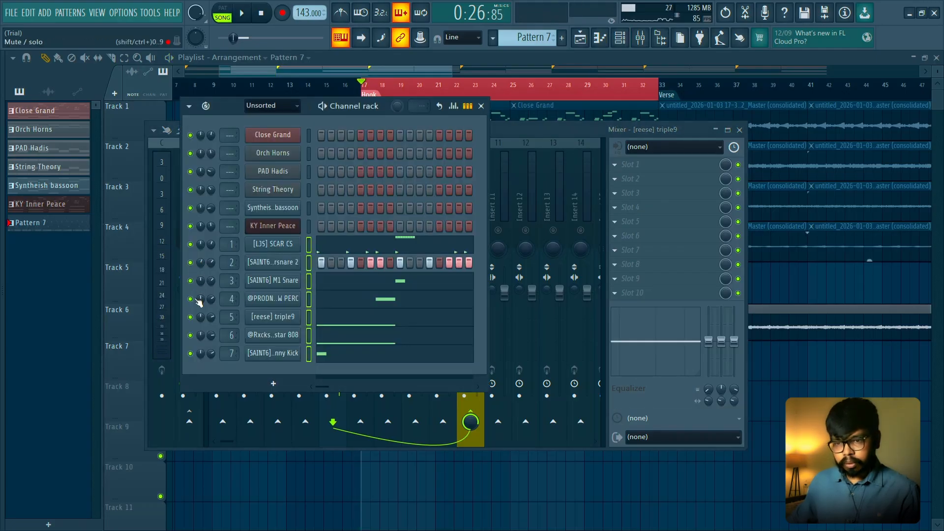
key("space")
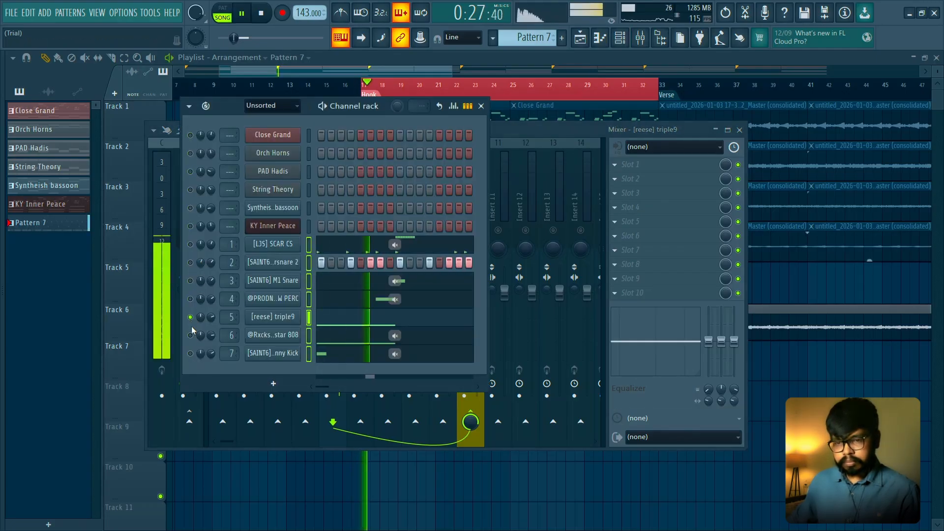
left_click(324, 212)
key("space")
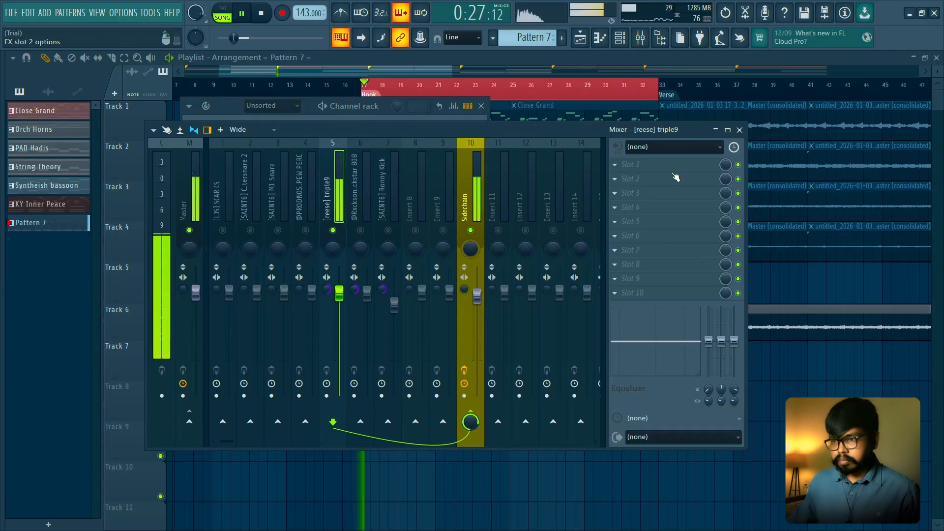
- Load Fruity Parametric EQ 2 into slot 2 of the [reese] triple9 mixer track
key("space")
left_click(674, 178)
left_click(436, 97)
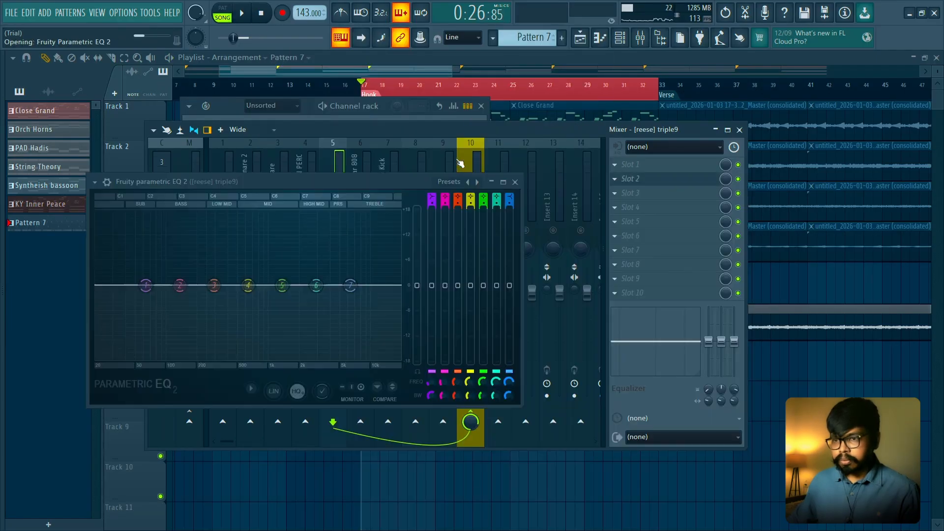
key("space")
left_click_drag(373, 184, 497, 206)
key("space")
- Roll off the reese's highs by pulling the Parametric EQ 2 high cutoff down into the mid range
left_click(582, 208)
left_click(601, 221)
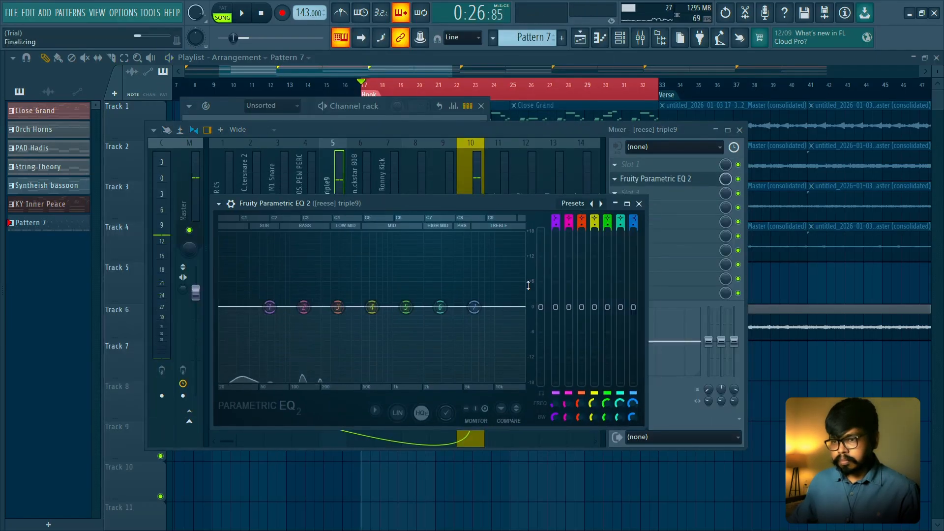
key("space")
left_click_drag(522, 308, 410, 307)
key("space")
key("space")
left_click(639, 204)
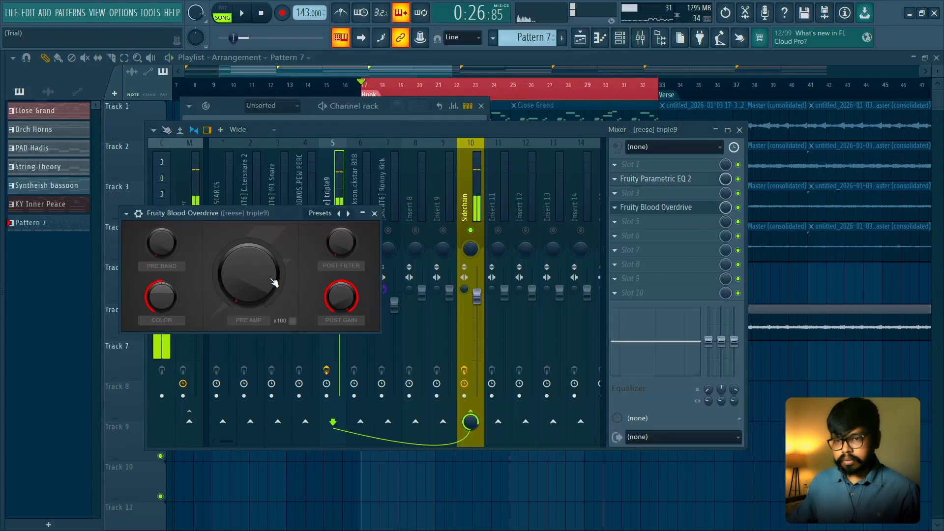
- Add Fruity Blood Overdrive in slot 4 of the [reese] triple9 track and move the EQ's high cutoff slightly lower
left_click(374, 213)
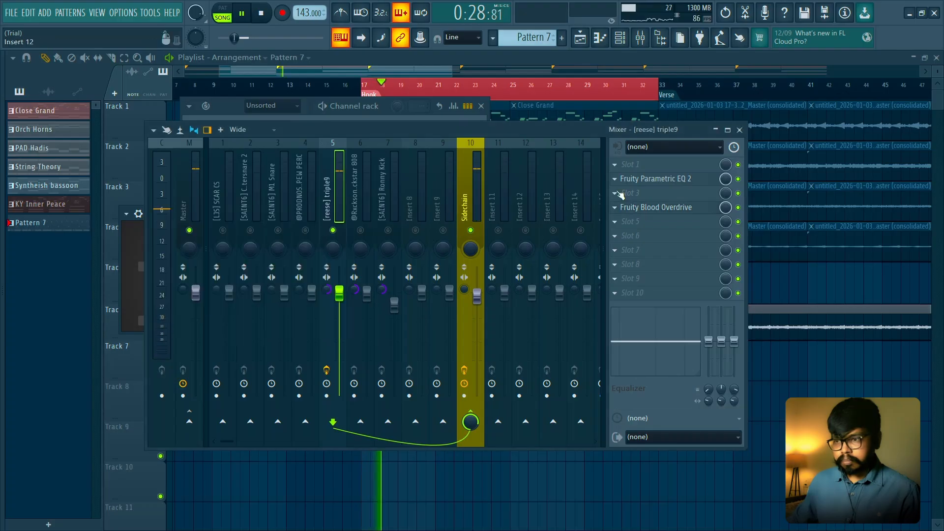
left_click(679, 179)
mouse_move(410, 307)
left_mouse_down()
mouse_move(385, 308)
mouse_move(398, 306)
left_mouse_up()
left_click(639, 203)
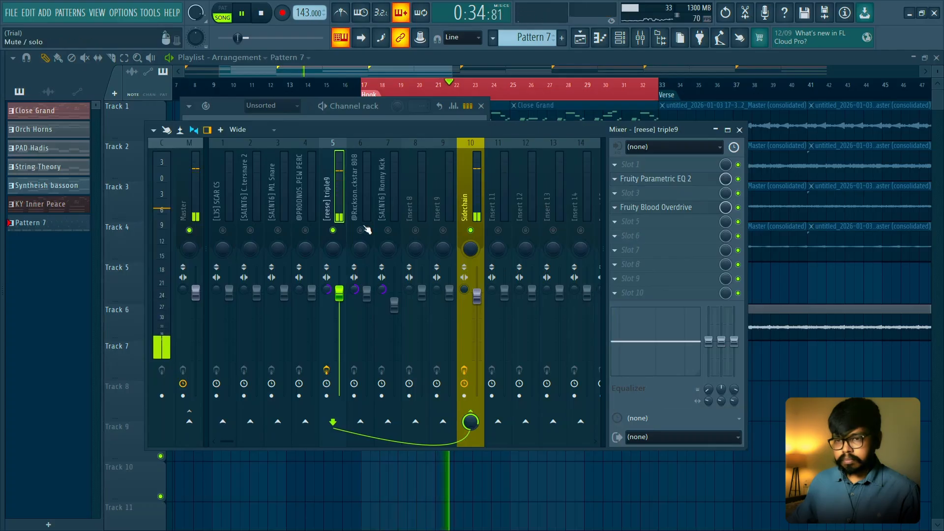
- Load Fruity Fast Dist into slot 5 of the [reese] triple9 track, set its threshold to 40% and reduce its post level
key("space")
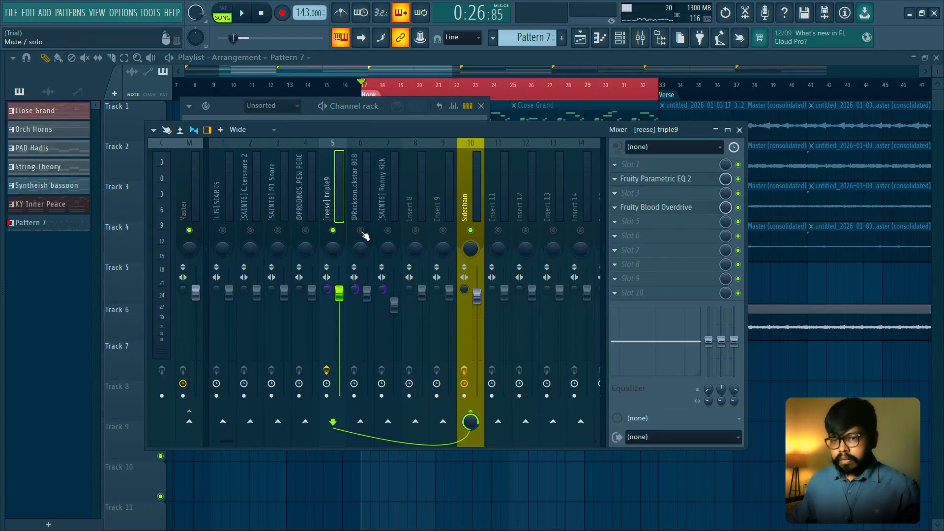
key("space")
key("space")
left_click(673, 228)
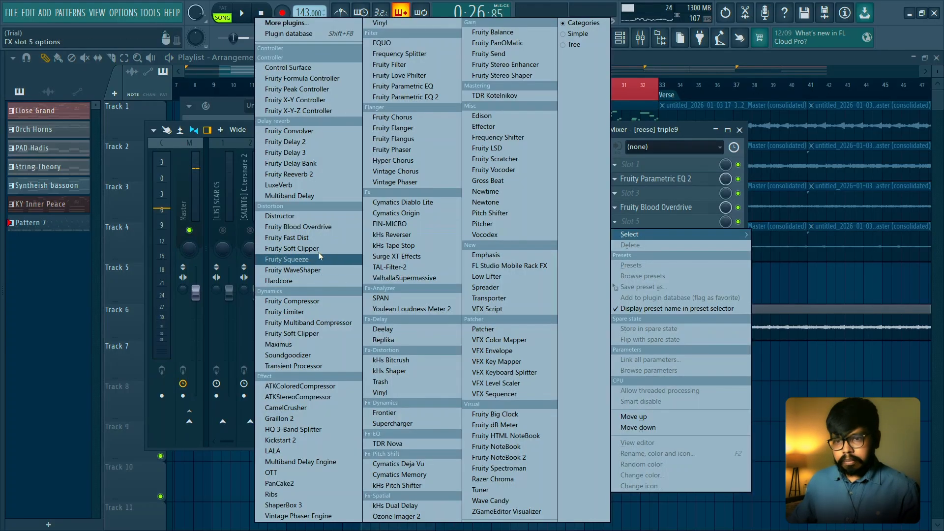
left_click(317, 239)
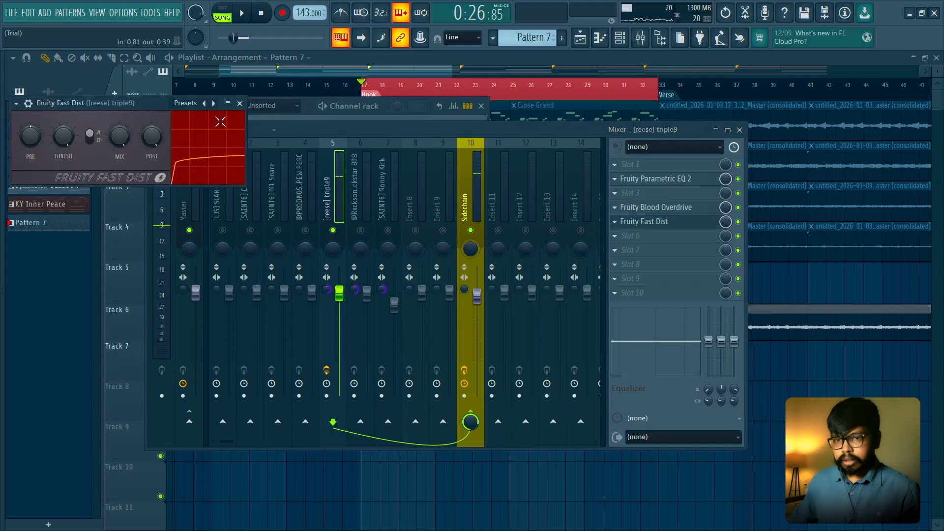
left_click_drag(142, 102, 456, 242)
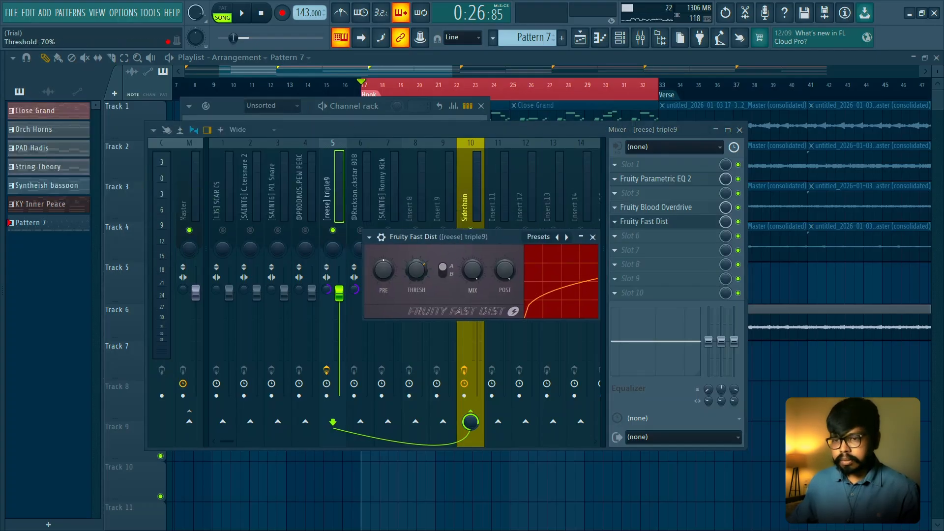
key("space")
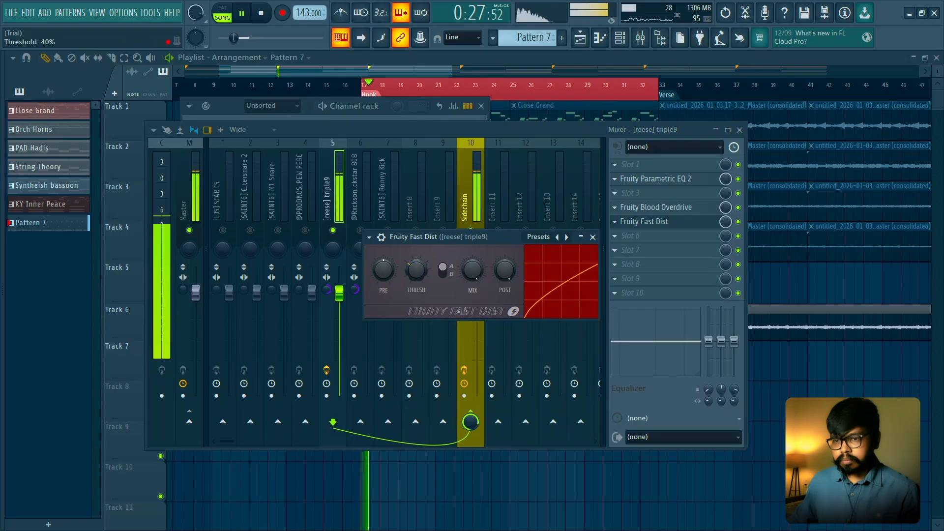
left_click_drag(505, 269, 505, 282)
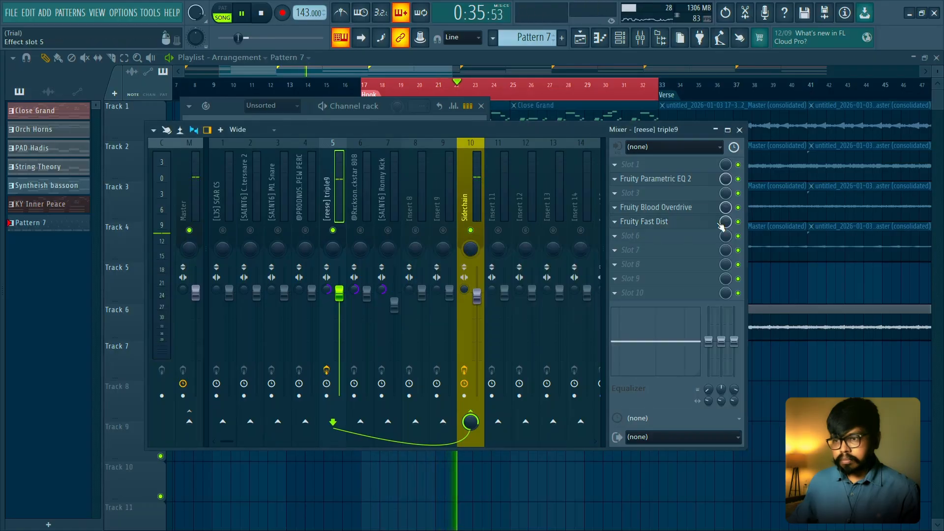
- Reorder the reese's effects so that Fruity Fast Dist sits in slot 4 and Fruity Blood Overdrive in slot 5
scroll(721, 198, "up", 1)
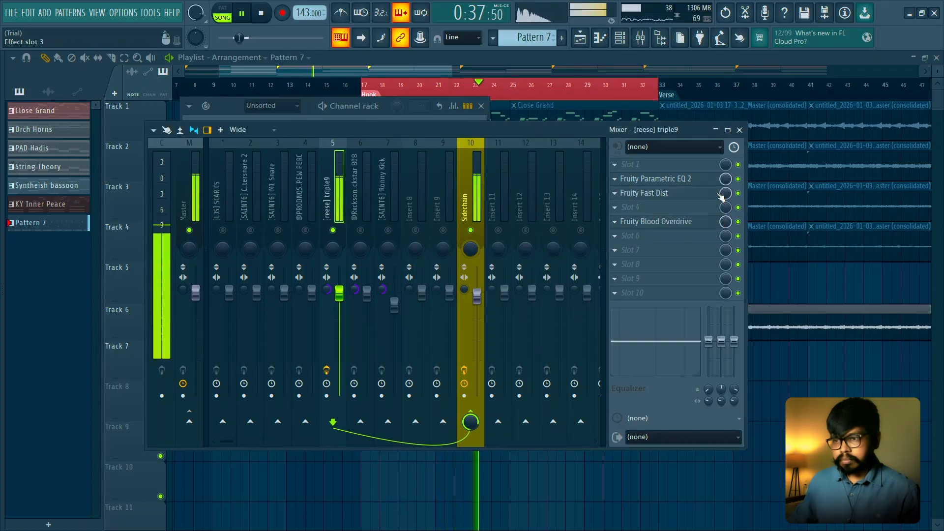
scroll(721, 197, "up", 1)
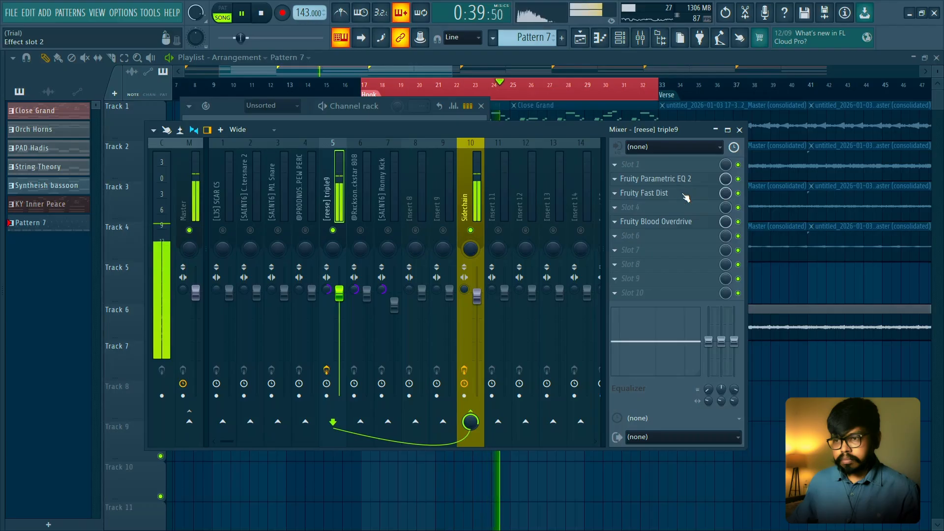
left_click_drag(685, 198, 725, 215)
key("space")
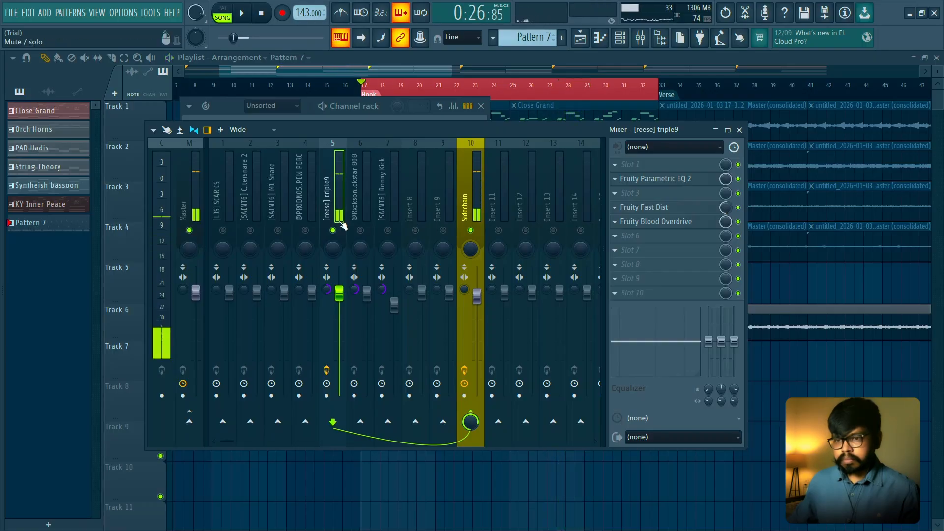
- Unsolo the reese mixer track and play the hook with every channel enabled except the Rockstar 808 and Ronny Kick
right_click(332, 230)
key("space")
key("space")
key("F6")
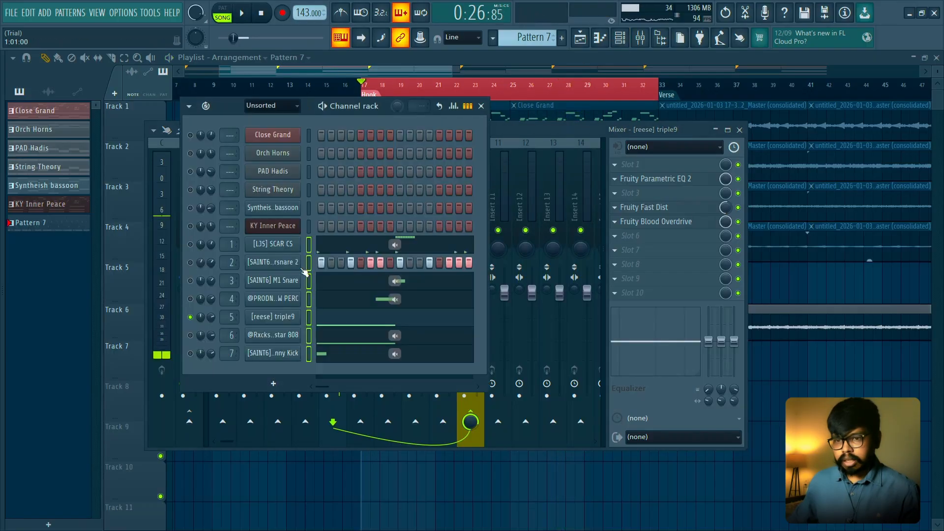
right_click(190, 299)
right_click(190, 299)
left_click(191, 335)
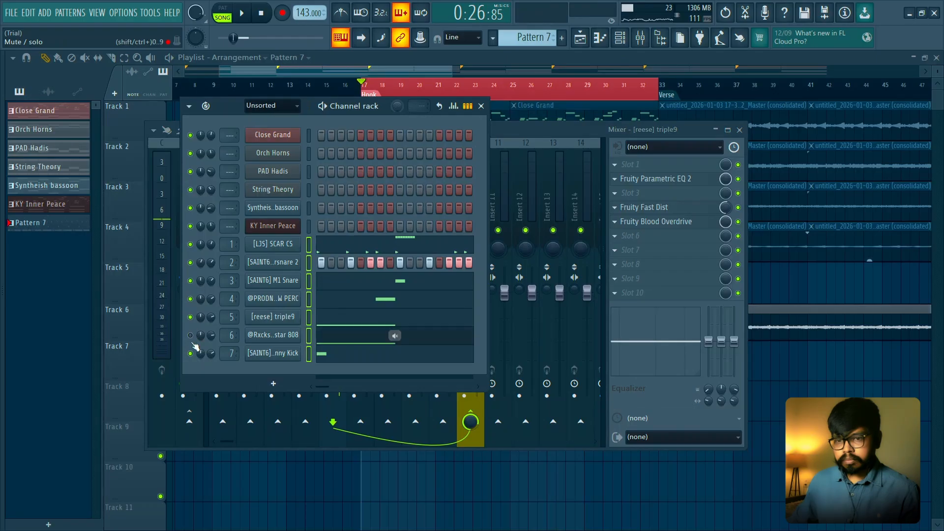
left_click(191, 353)
key("space")
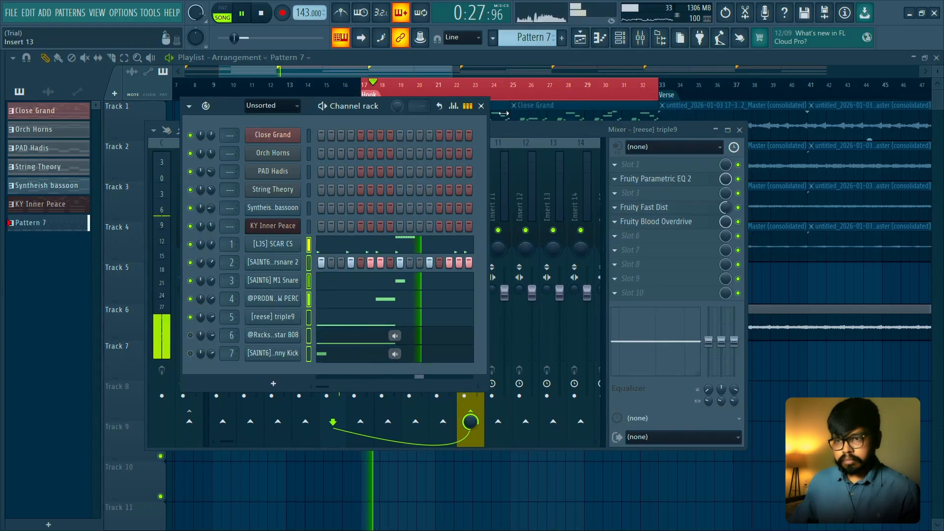
- Lower the [reese] triple9 mixer fader slightly while the hook plays
left_click(481, 106)
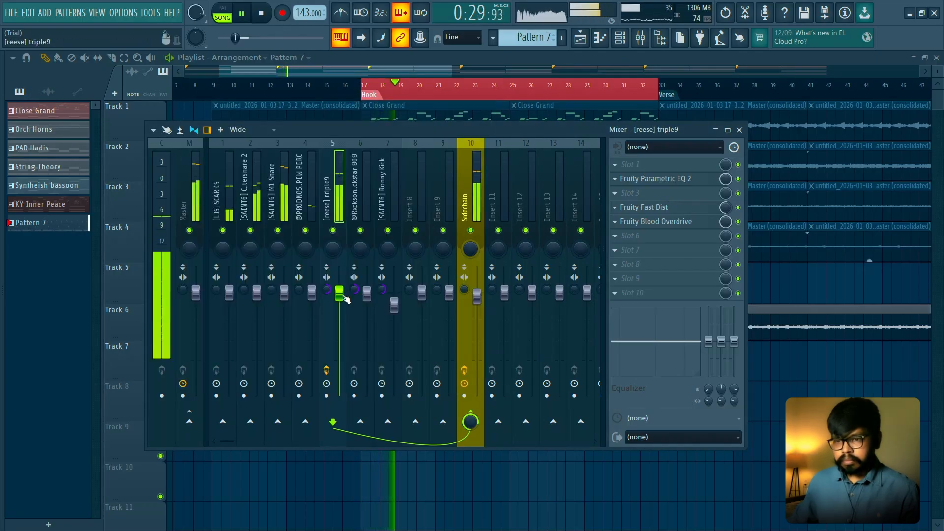
left_click_drag(341, 296, 344, 303)
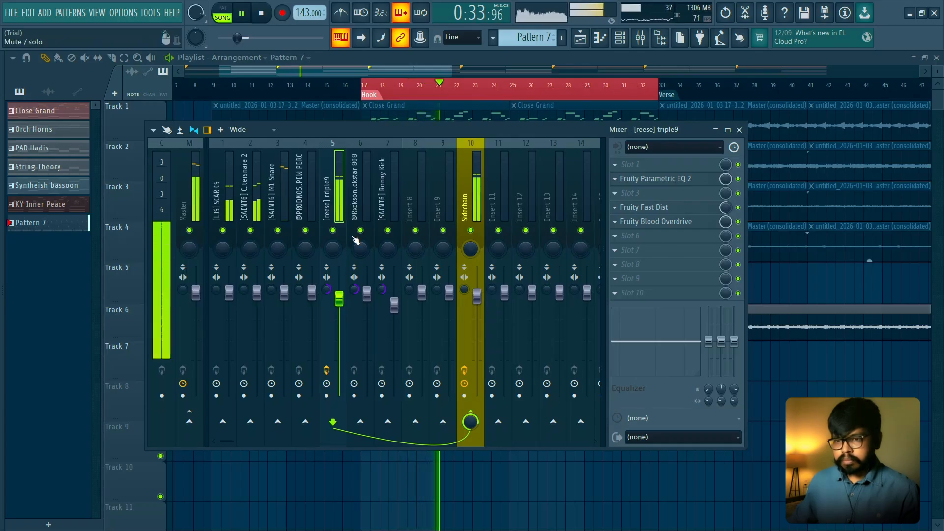
key("space")
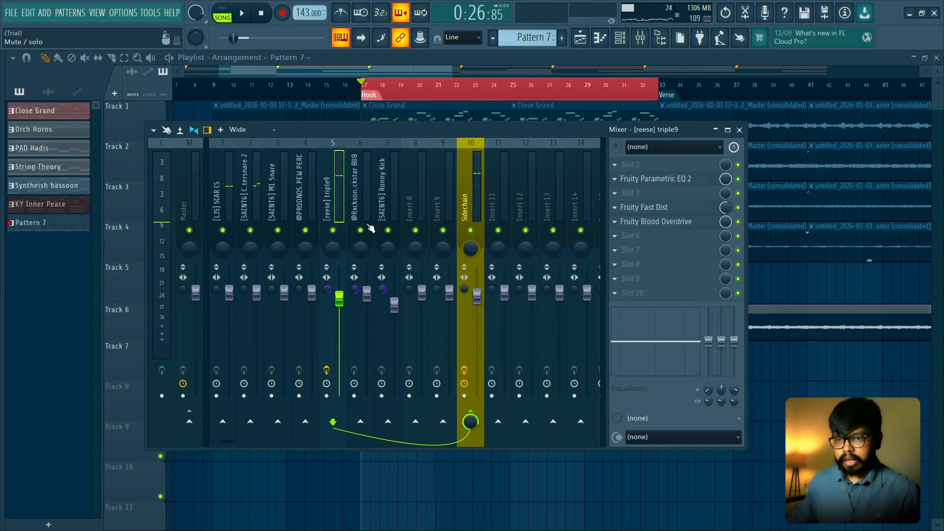
- Solo the Rockstar 808 in the channel rack and on its mixer track, and audition it alone
left_click(369, 202)
left_click(631, 44)
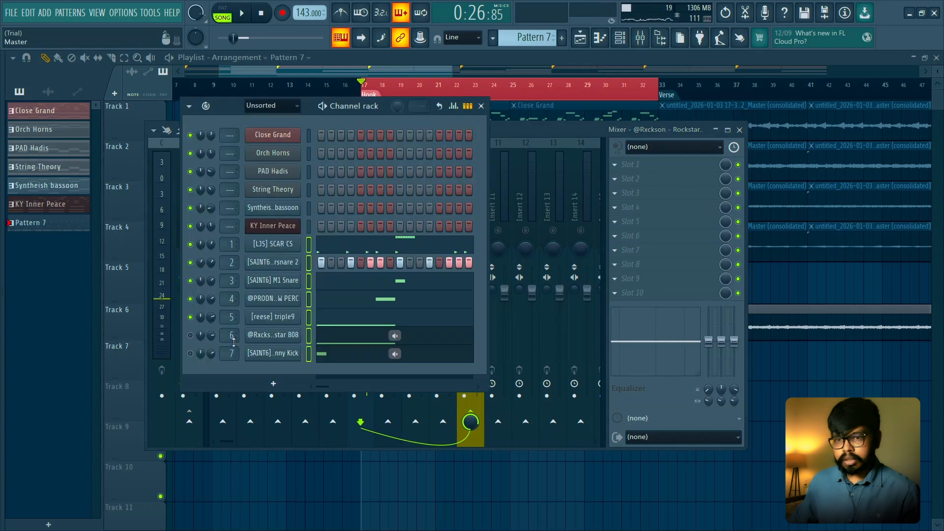
right_click(192, 335)
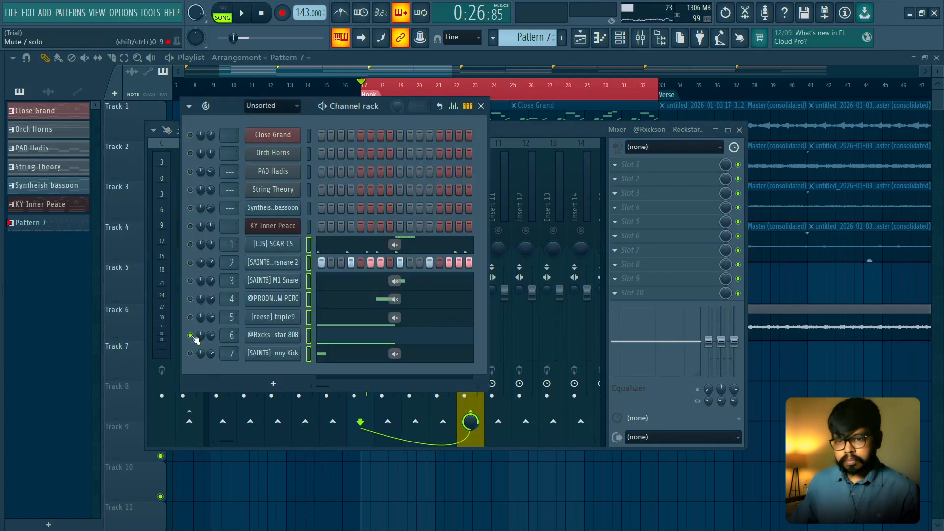
key("space")
key("space")
left_click(509, 127)
key("space")
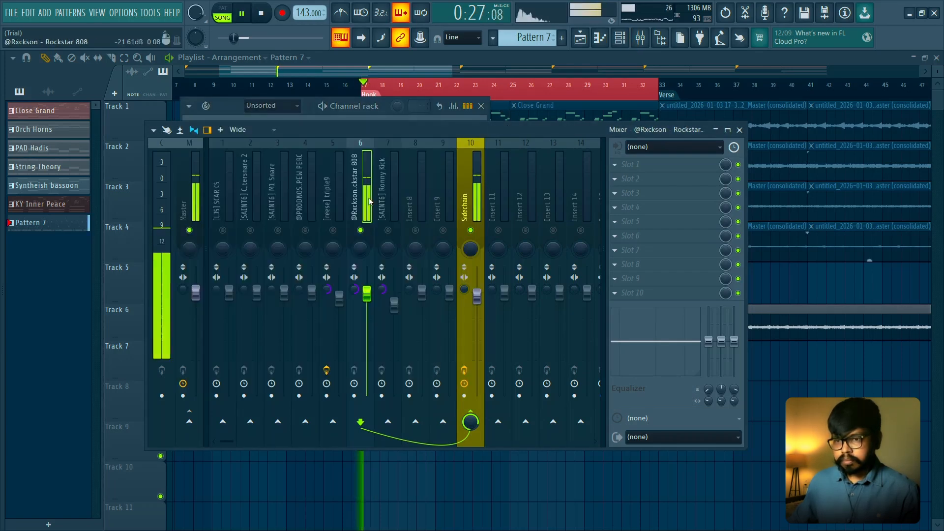
- Load Fruity Parametric EQ 2 into slot 1 of the Rockstar 808 mixer track and audition the 808 through it
key("space")
left_click(614, 164)
mouse_move(635, 177)
left_click(419, 97)
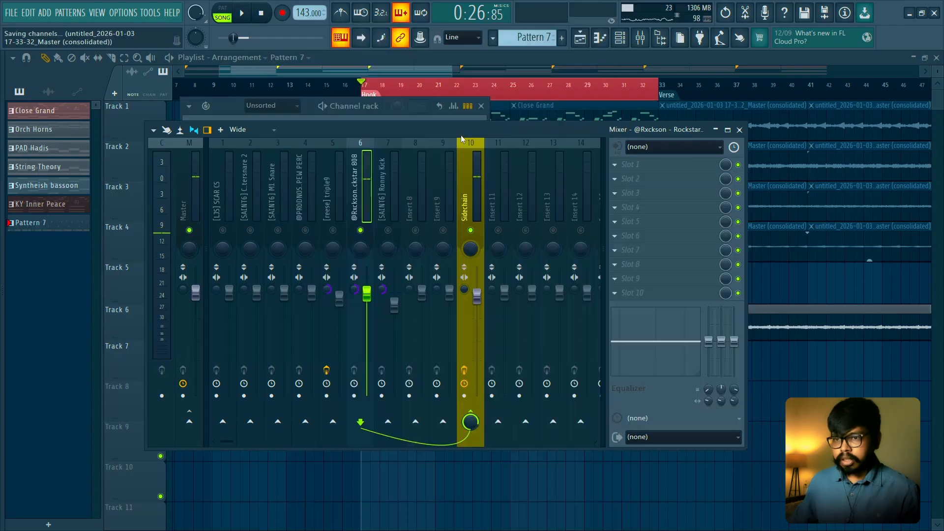
key("space")
left_click_drag(372, 203, 464, 204)
- Apply the 20Hz + 18kHz cut preset to the 808's EQ and pull its high cutoff down to between 2 and 5 kHz
key("space")
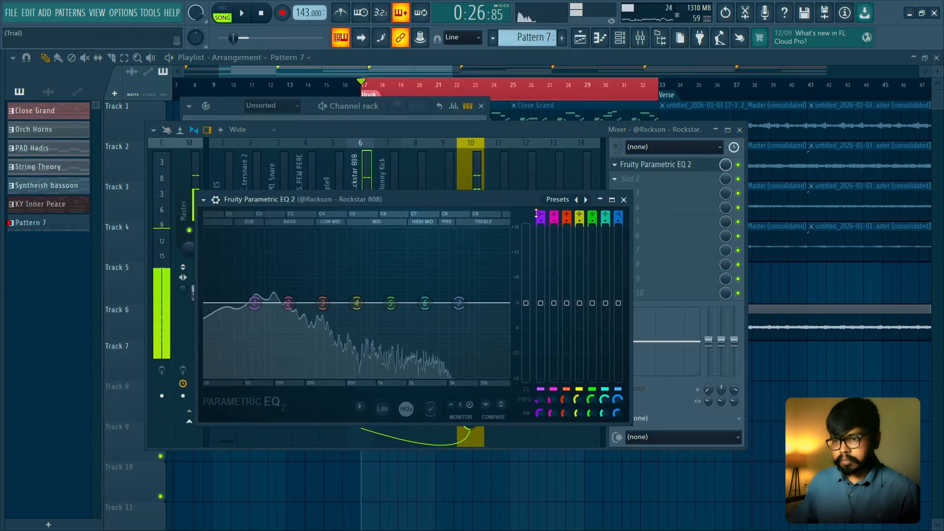
left_click(559, 199)
left_click(578, 216)
key("space")
left_click_drag(504, 304, 437, 303)
key("space")
key("space")
key("space")
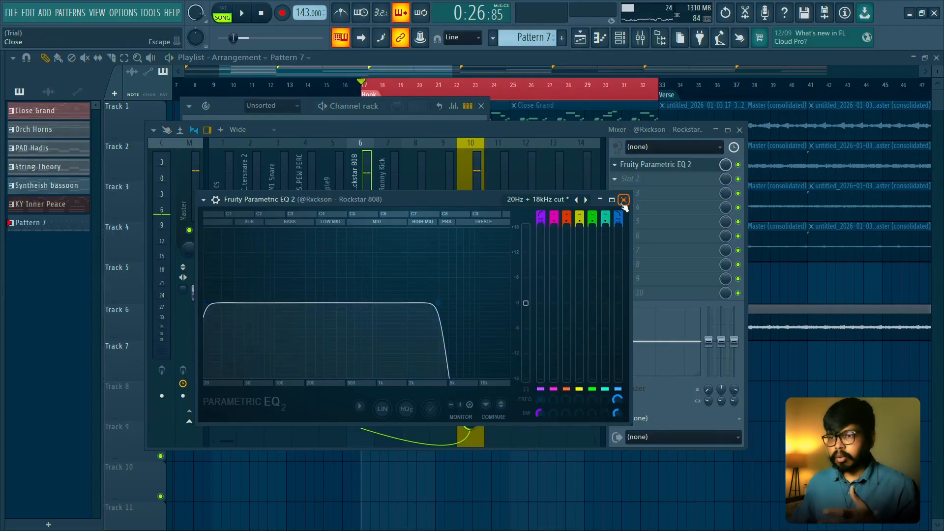
left_click(624, 200)
- Load Fruity Blood Overdrive into slot 3 of the Rockstar 808 mixer track and audition it at its default settings
left_click(669, 194)
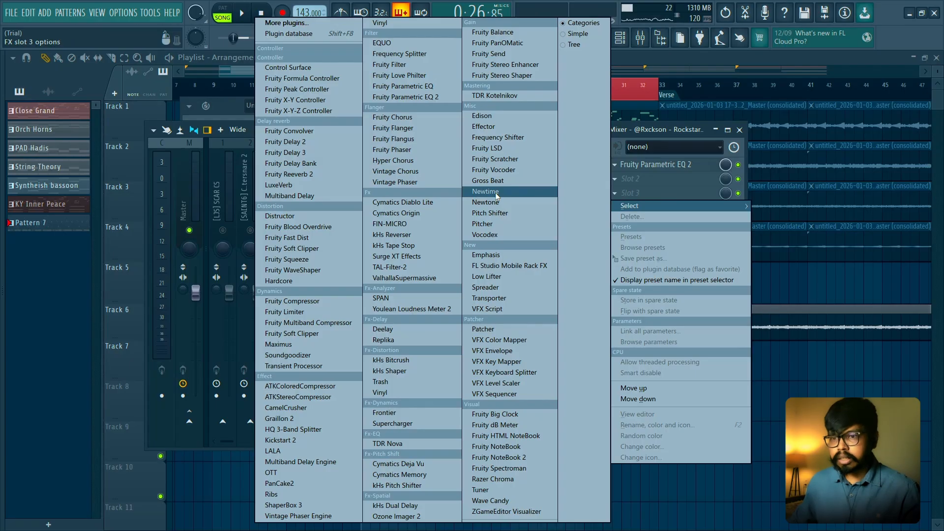
left_click(319, 228)
key("space")
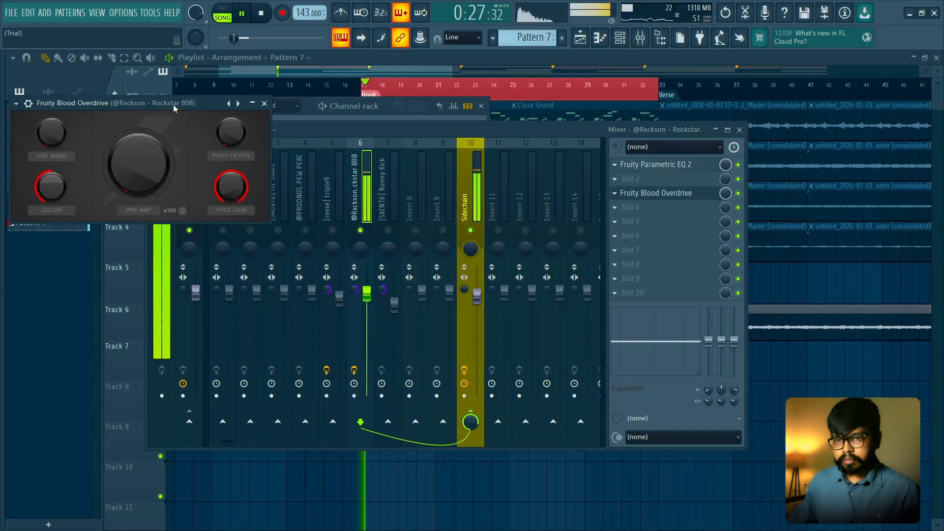
left_click_drag(174, 104, 442, 243)
left_click(534, 242)
key("space")
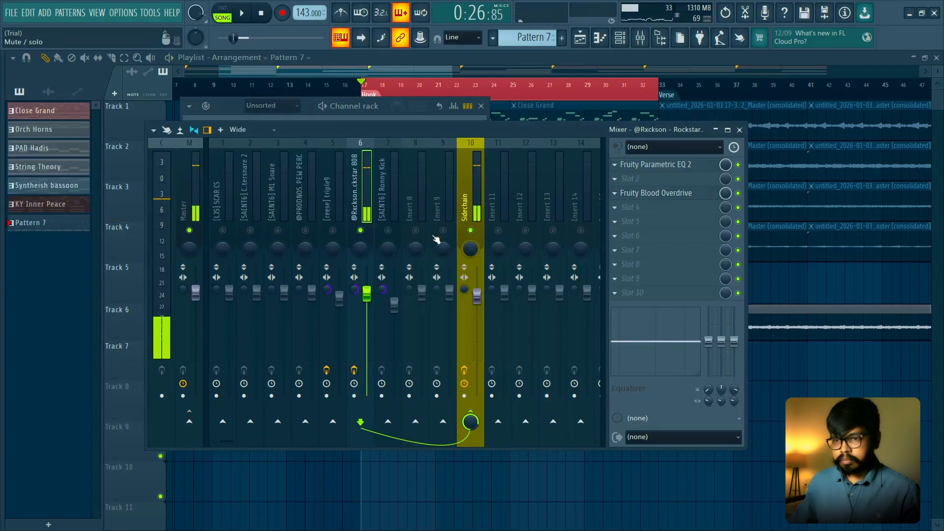
- Play the reese and Rockstar 808 together, lower the reese fader slightly and set the 808 fader to 78% (-5.2 dB)
key("space")
key("space")
key("F6")
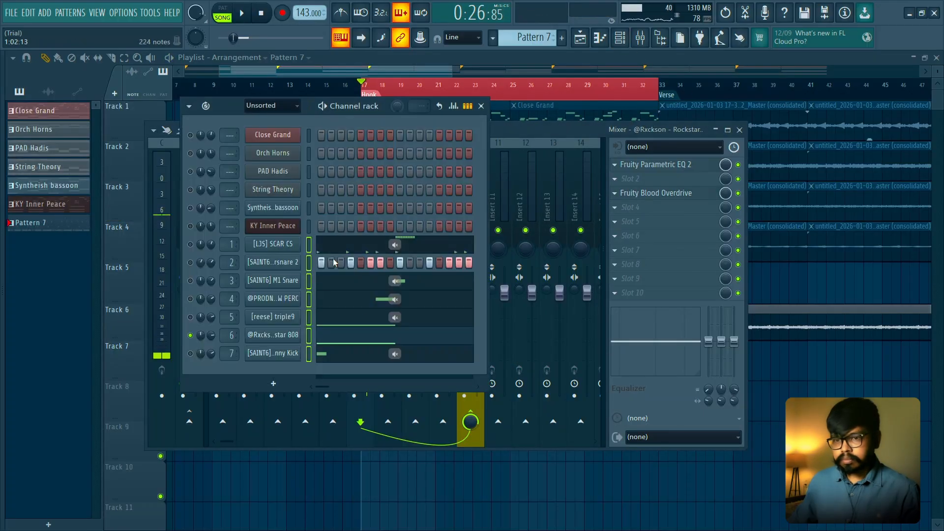
key("space")
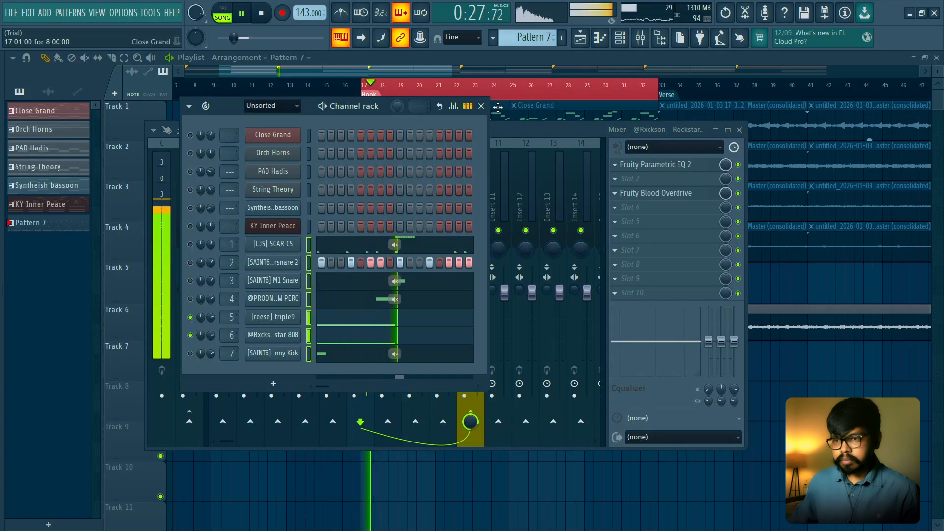
key("F6")
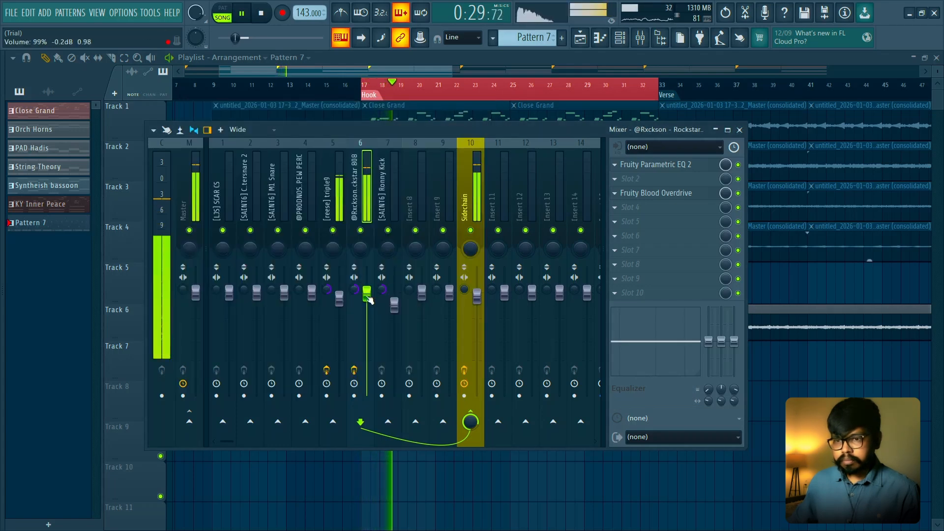
mouse_move(368, 297)
left_mouse_down()
mouse_move(366, 393)
mouse_move(367, 312)
mouse_move(340, 308)
mouse_move(340, 341)
mouse_move(340, 305)
mouse_move(366, 315)
left_mouse_up()
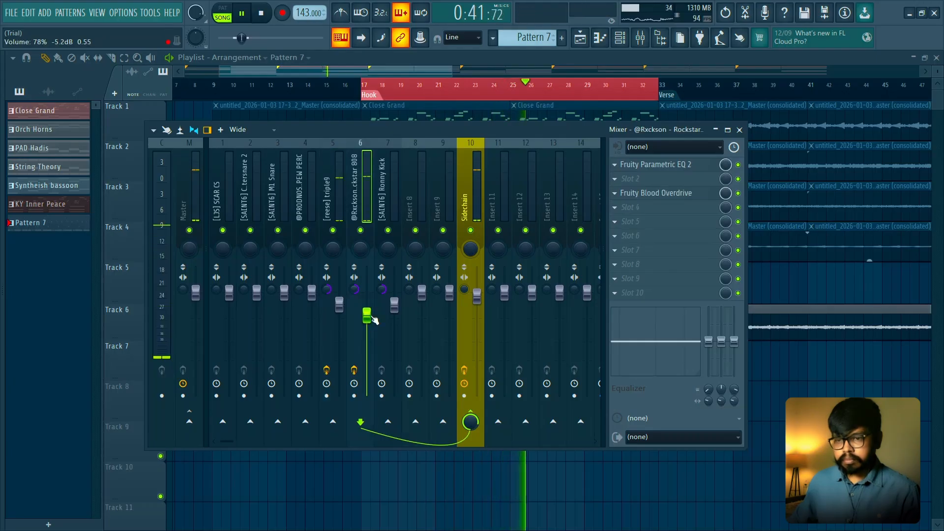
- Load Fruity Limiter into slot 10 of the Master track, leaving its default settings
left_click(188, 322)
key("space")
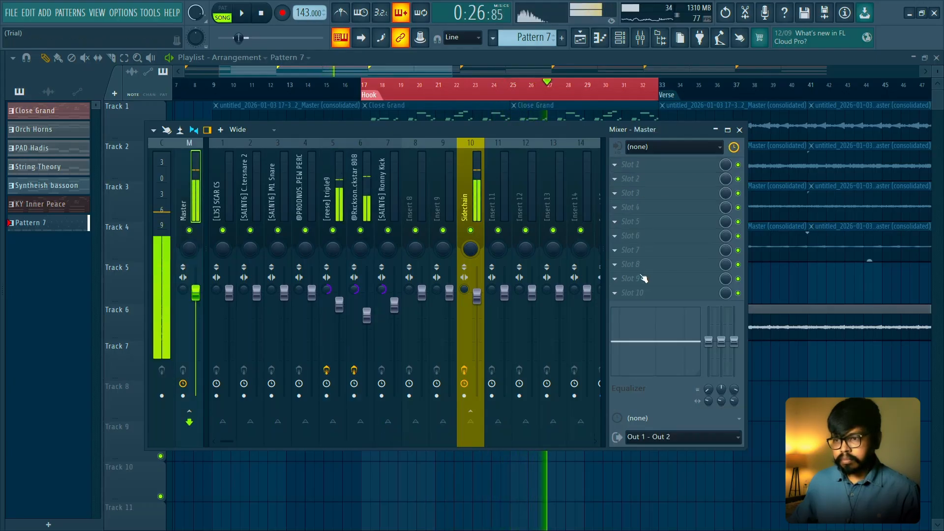
left_click(688, 297)
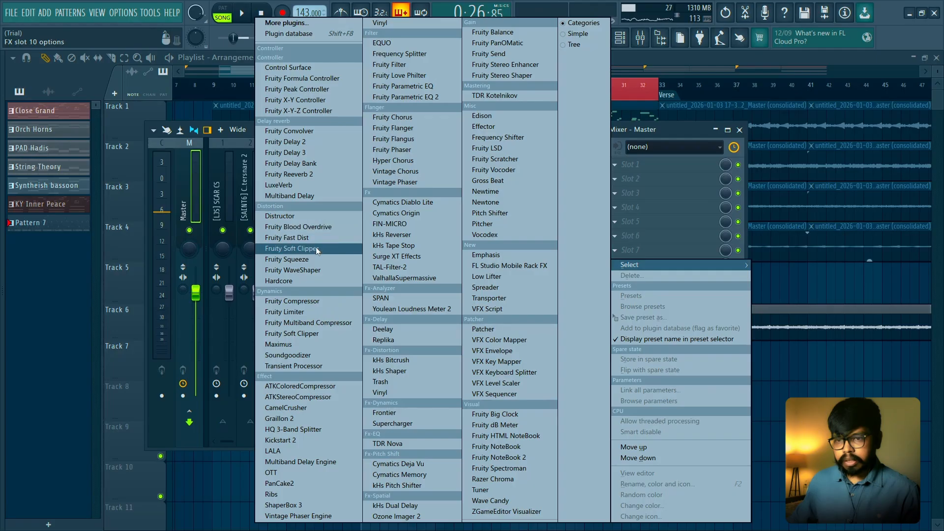
left_click(296, 312)
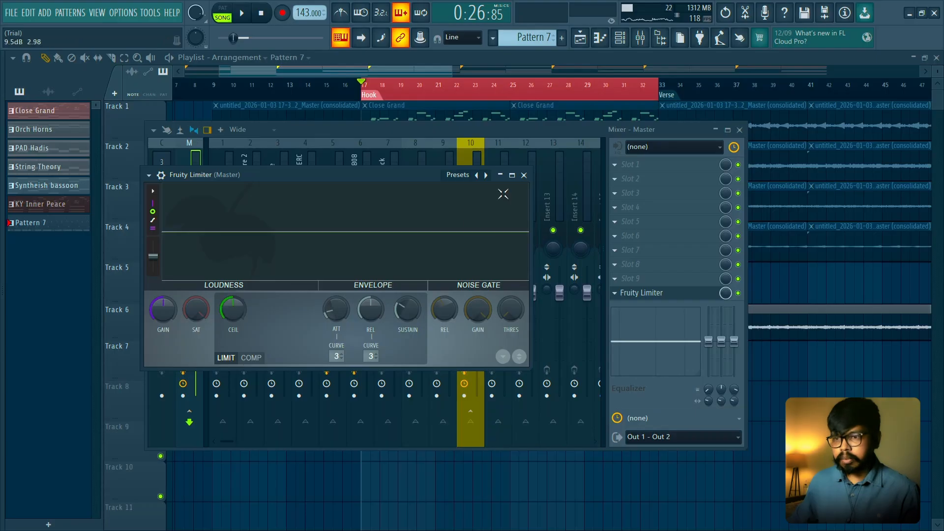
left_click(524, 175)
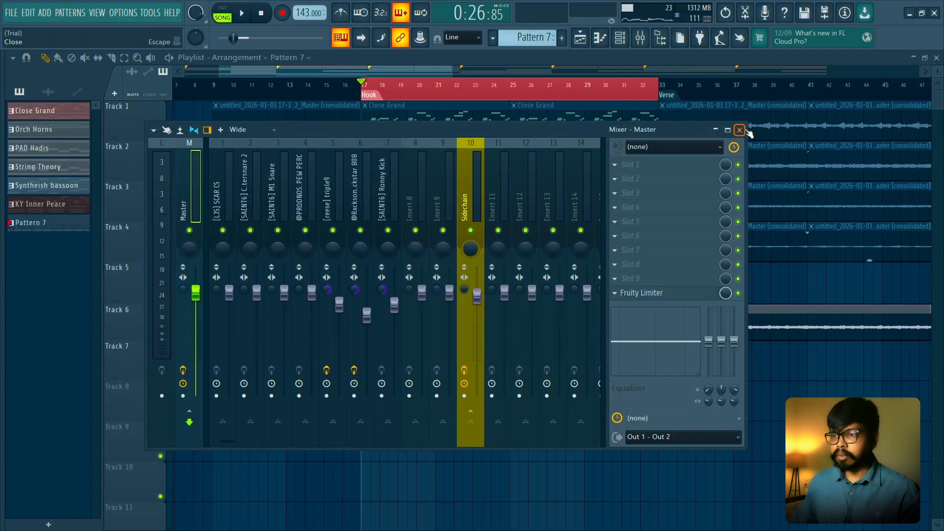
- Re-enable the Ronny Kick, PEW PERC, M1 Snare, rimsnare 2 and SCAR CS channels while playing the hook
key("space")
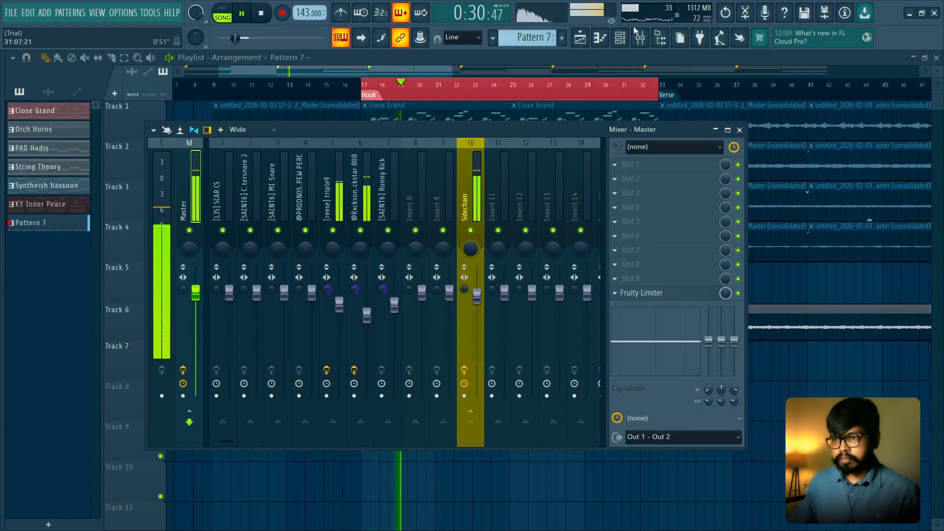
left_click(621, 36)
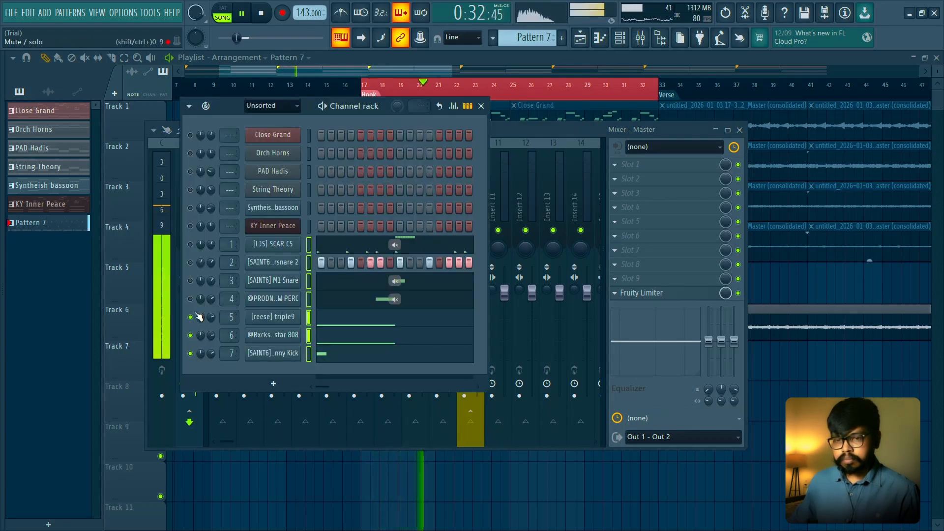
key("space")
key("space")
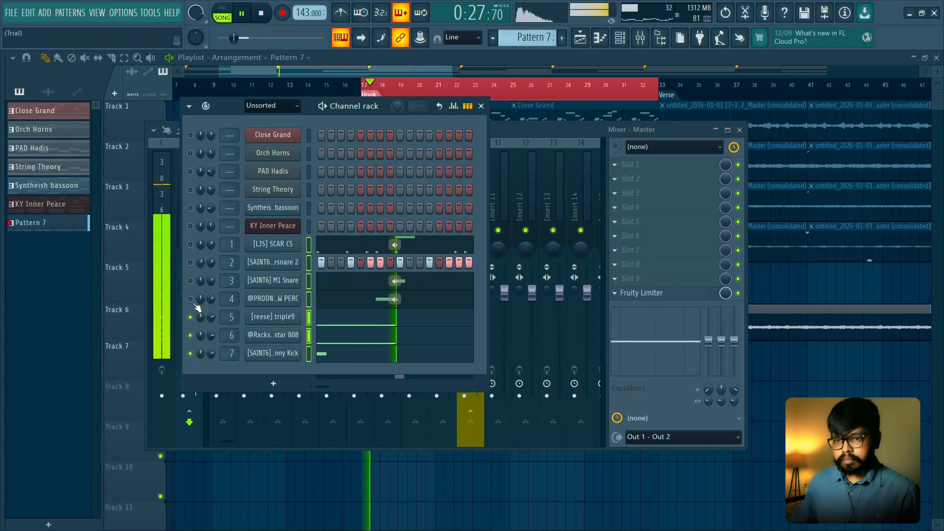
left_click(190, 298)
left_click(190, 280)
left_click(190, 262)
left_click(190, 244)
key("space")
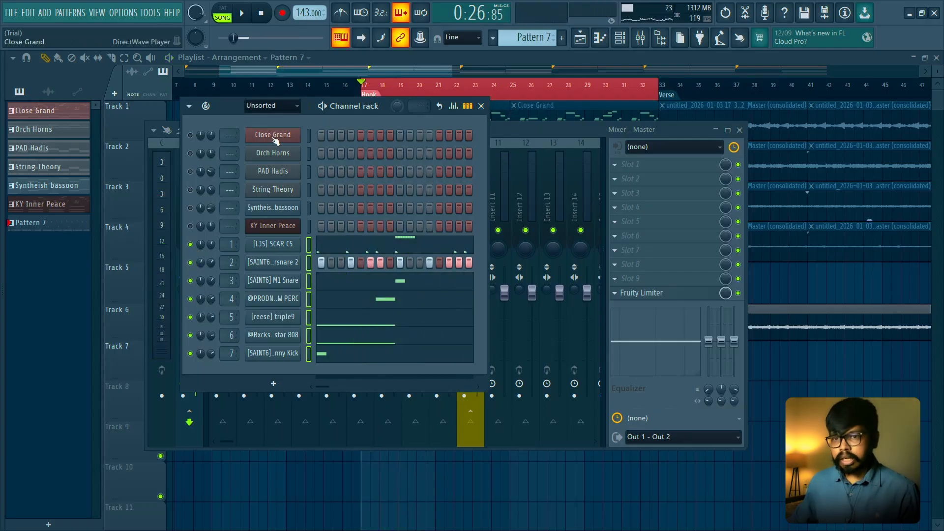
- Pan the M1 Snare and SCAR CS channels slightly off centre while the hook plays
left_click_drag(224, 107, 306, 127)
key("space")
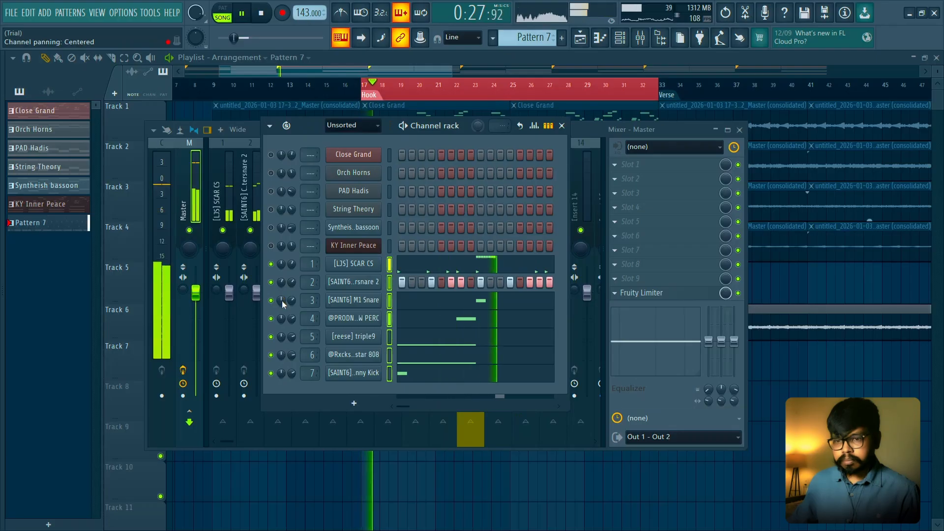
left_click_drag(282, 300, 282, 302)
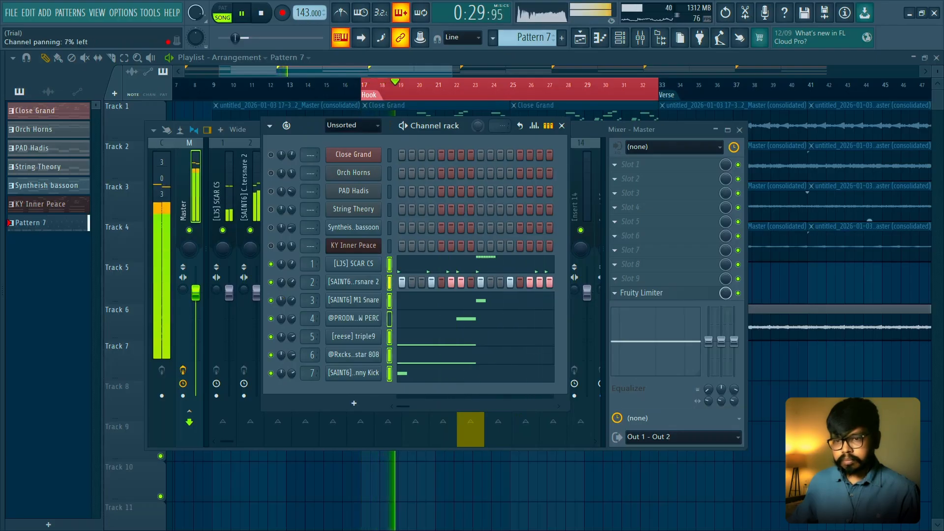
left_click_drag(282, 265, 283, 280)
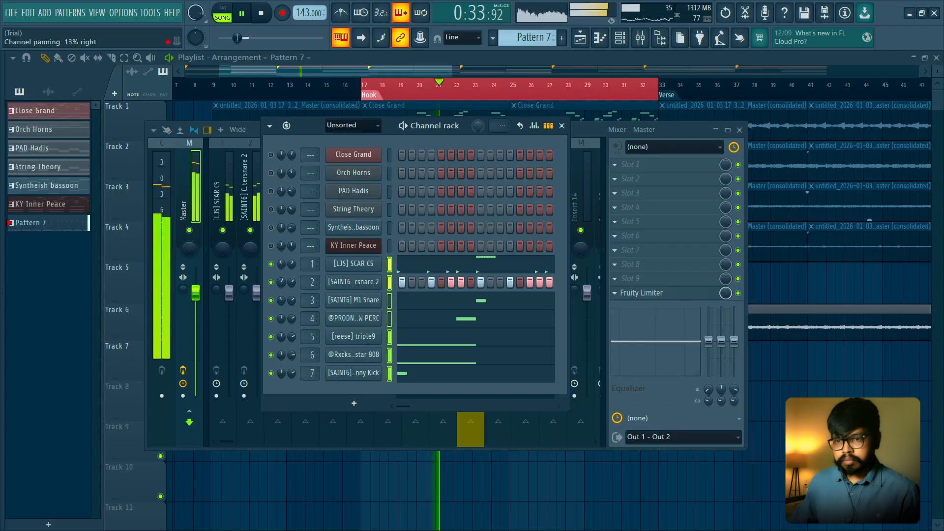
key("space")
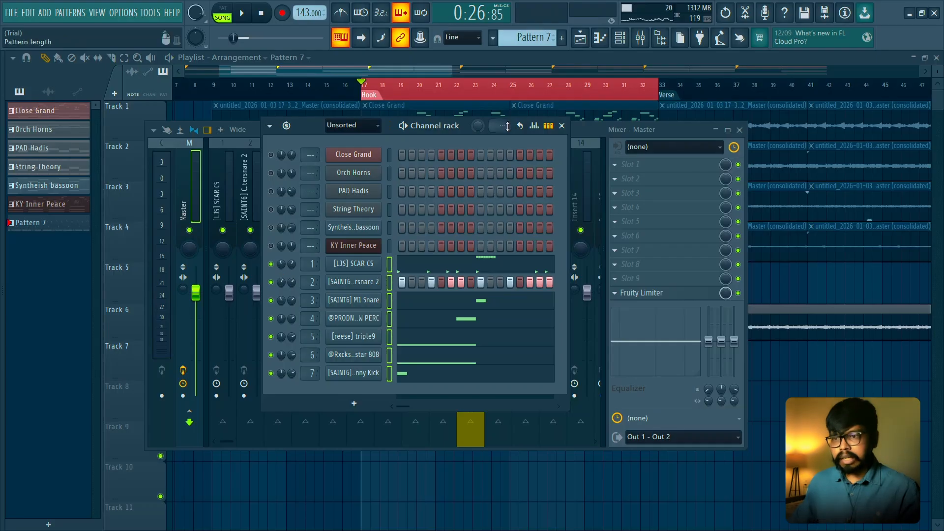
- Close the channel rack and mixer, play the hook drums through, and clear the Hook time selection in the playlist
left_click(562, 126)
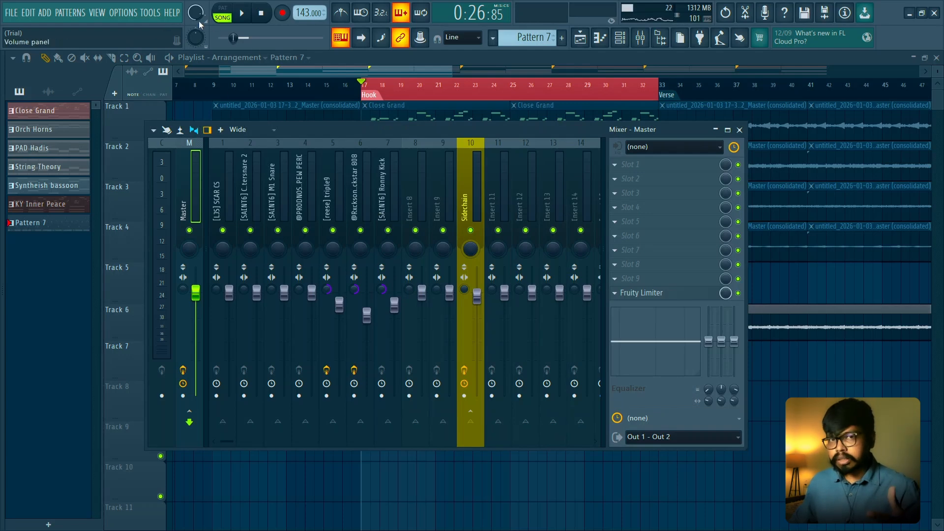
key("space")
left_click(739, 131)
key("space")
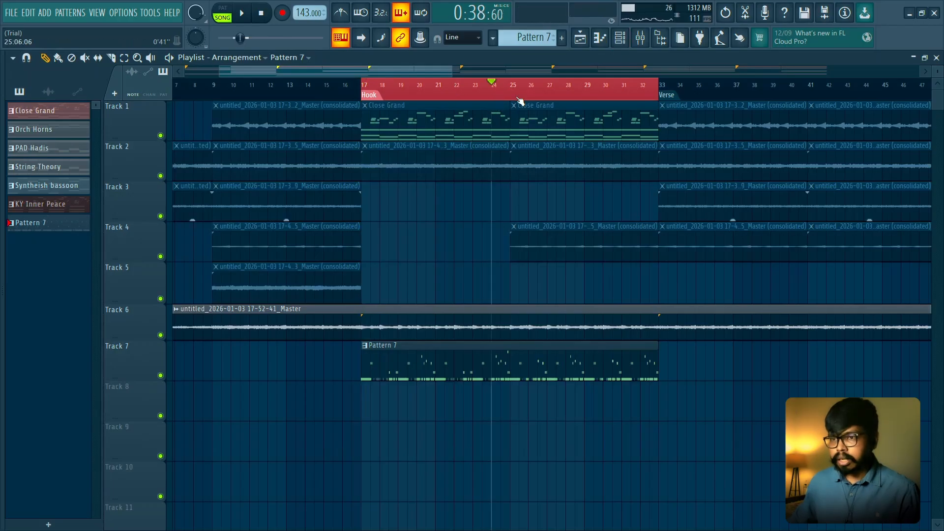
left_click(369, 86)
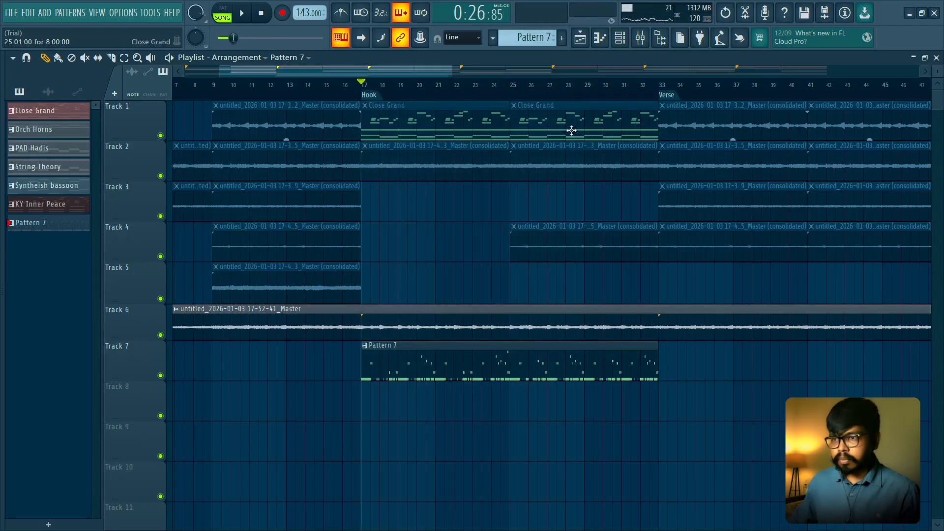
scroll(488, 336, "down", 3)
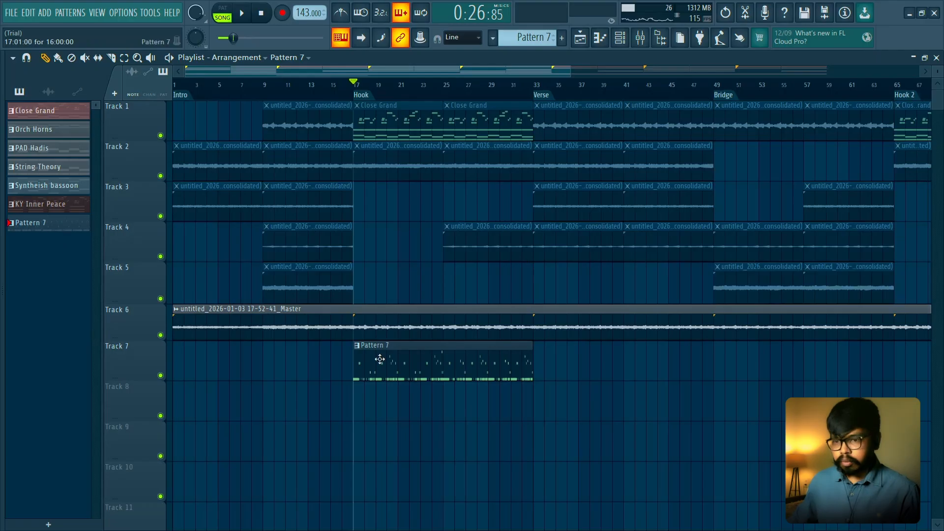
- Delete the Pattern 7 clip from Track 7 and split Pattern 7 by channel
right_click(391, 363)
right_click(59, 227)
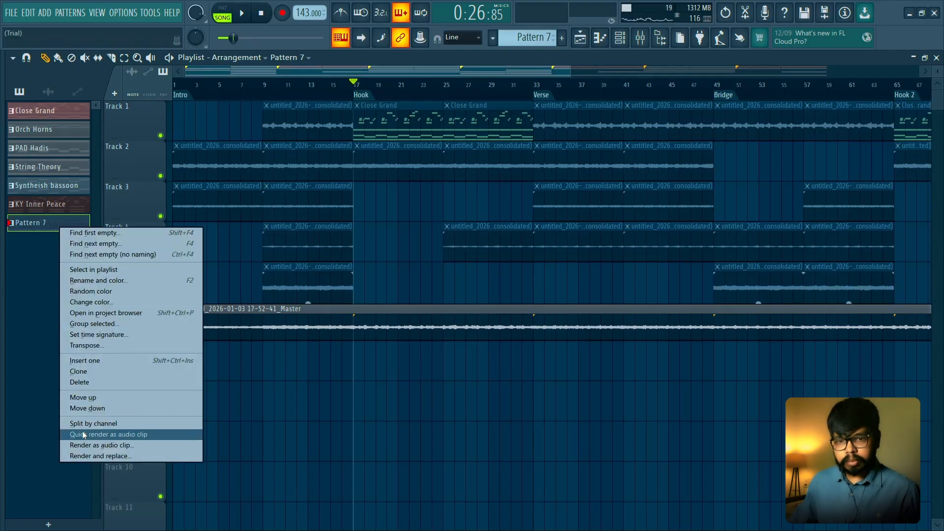
right_click(52, 226)
left_click(77, 423)
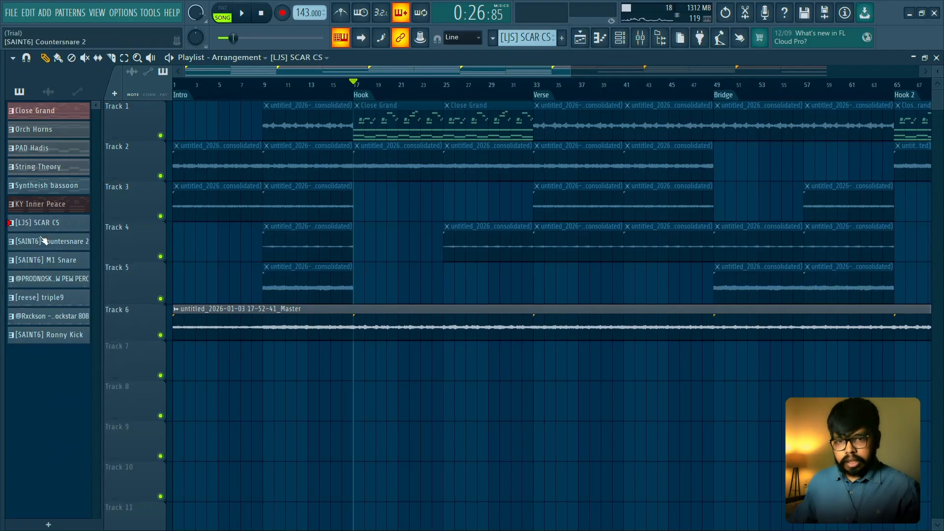
- Place the seven split drum patterns at bar 17 on Tracks 8 to 14 and extend the PEW PEW PERC clip to bar 33
left_click_drag(114, 243, 376, 388)
scroll(556, 394, "down", 2)
left_click(556, 395, "ctrl")
scroll(422, 402, "down", 3)
scroll(421, 402, "down", 2)
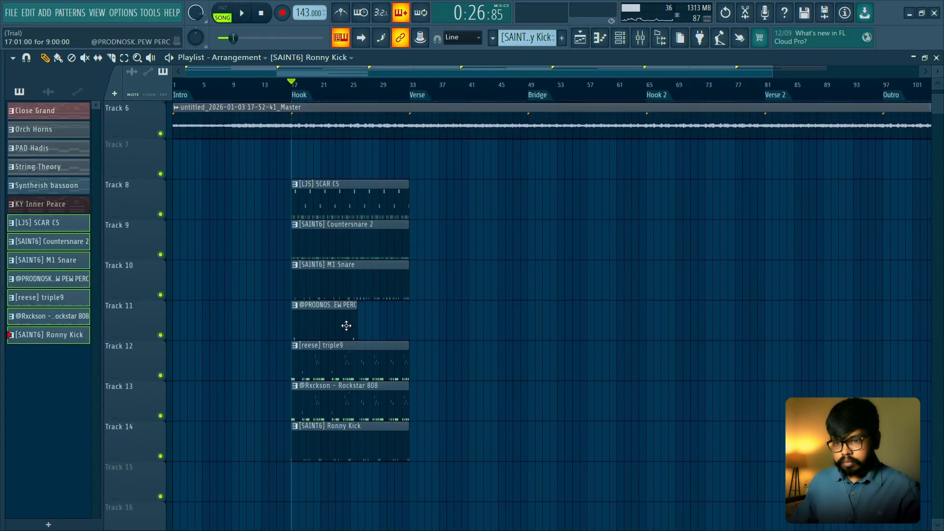
left_click_drag(358, 325, 387, 325)
- Duplicate all the hook drum clips on Tracks 8 to 14 back to back through the end of the Outro
key("ctrl+a")
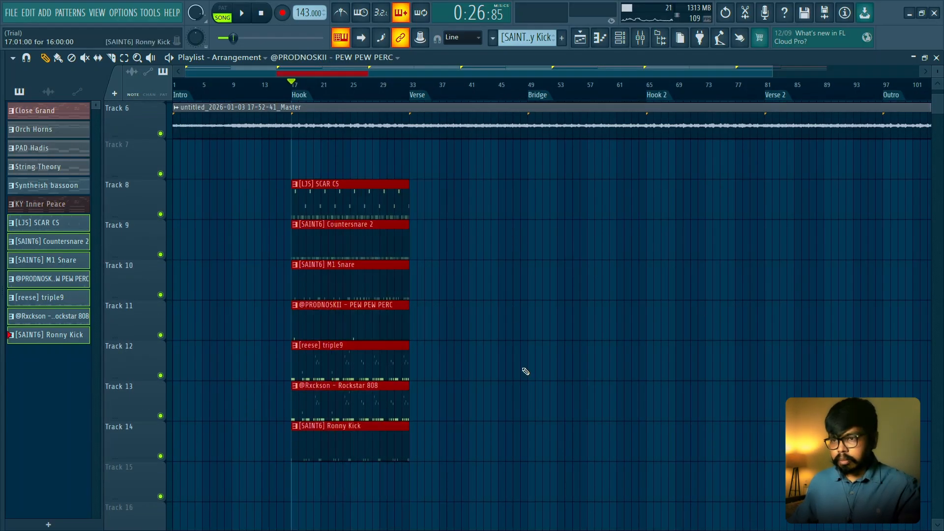
key("ctrl+b")
key("ctrl+b")
key("ctrl+b")
key("ctrl+b")
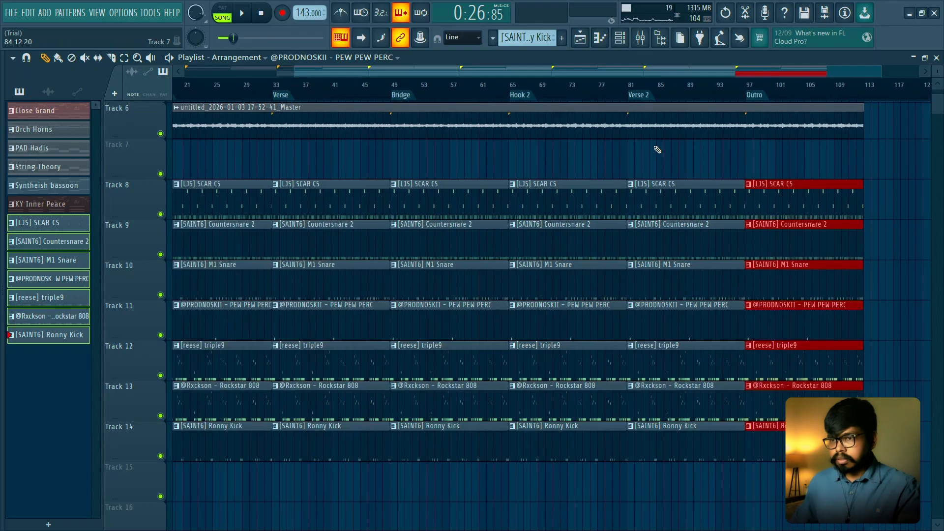
- Delete all drum clips in the Bridge section on Tracks 8 to 14
left_click(656, 149, "ctrl")
left_click_drag(453, 170, 426, 435)
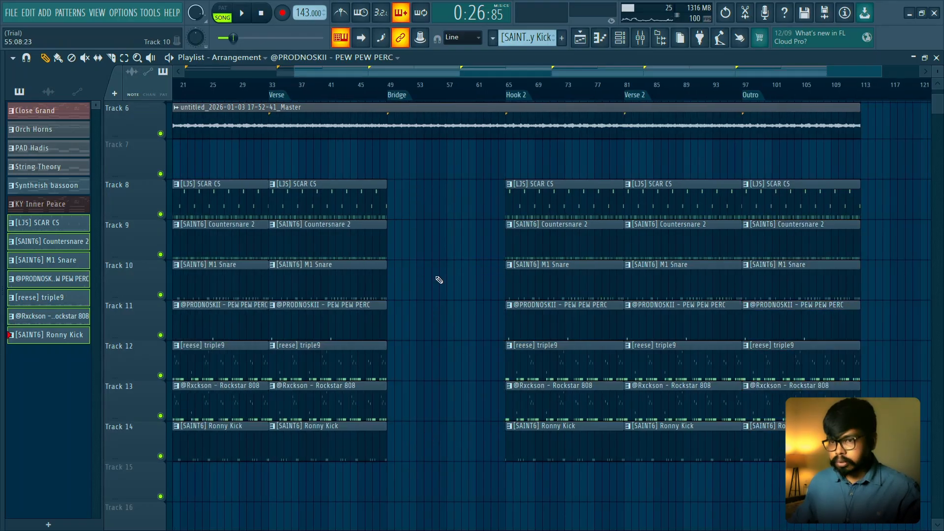
scroll(439, 280, "up", 4)
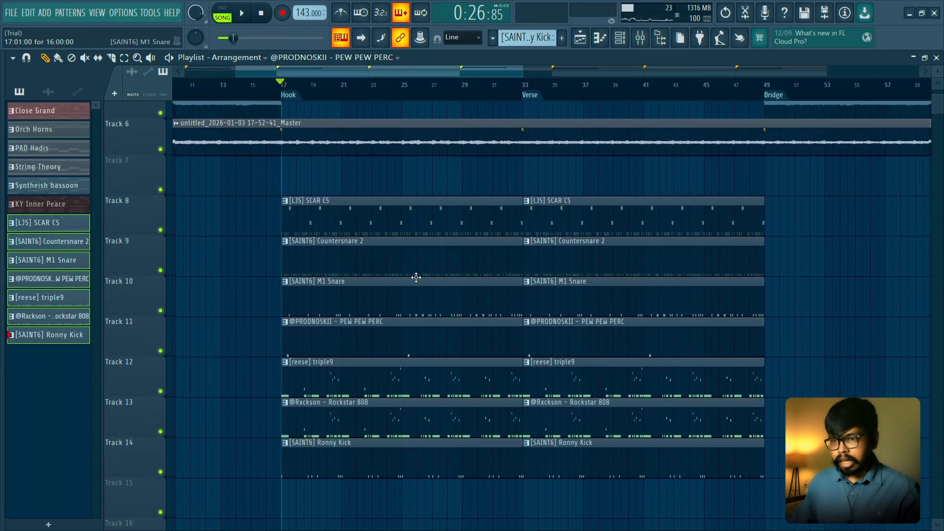
left_click_drag(318, 157, 703, 407)
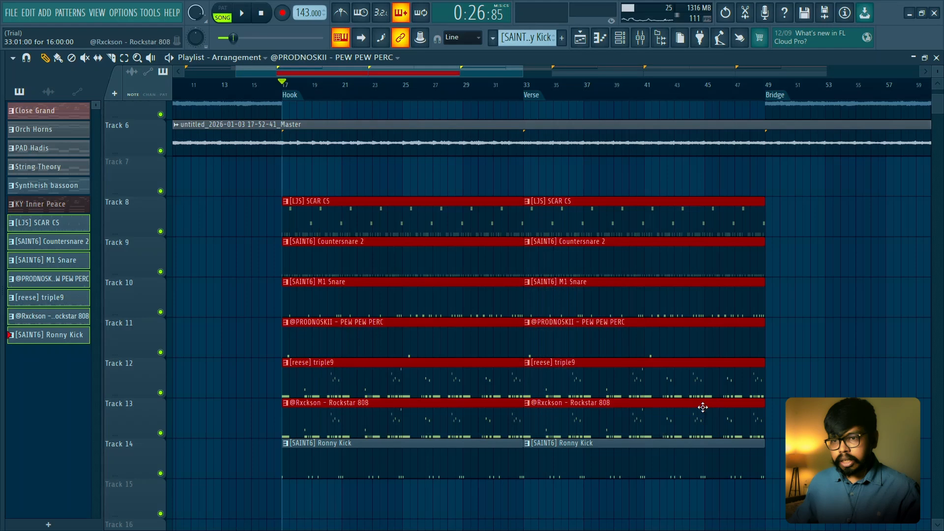
left_click(474, 197)
scroll(333, 200, "up", 2)
scroll(281, 179, "down", 1)
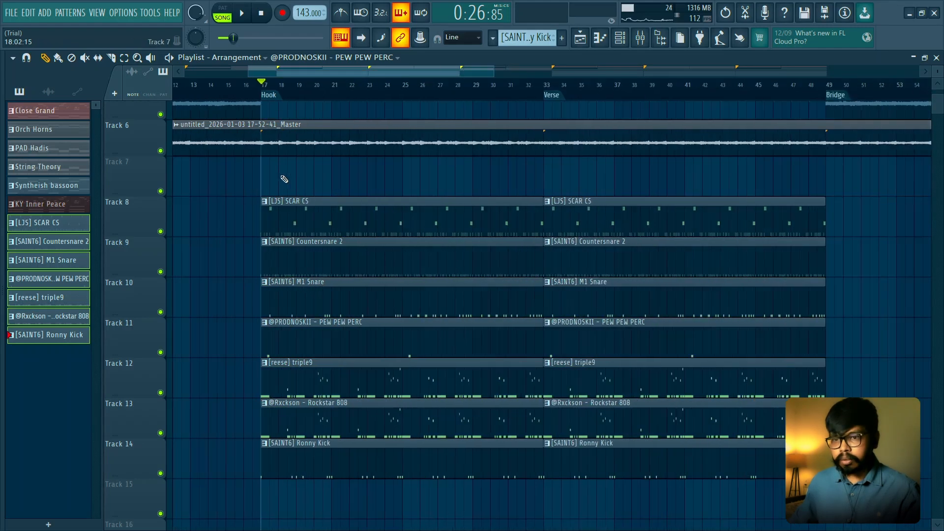
left_click_drag(268, 158, 501, 246)
left_click(361, 199)
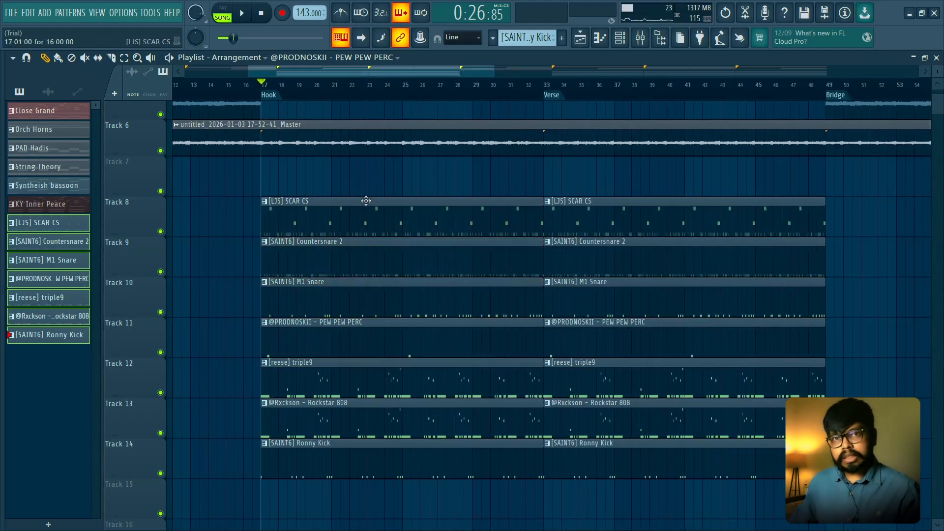
scroll(367, 201, "down", 2)
scroll(373, 216, "up", 5)
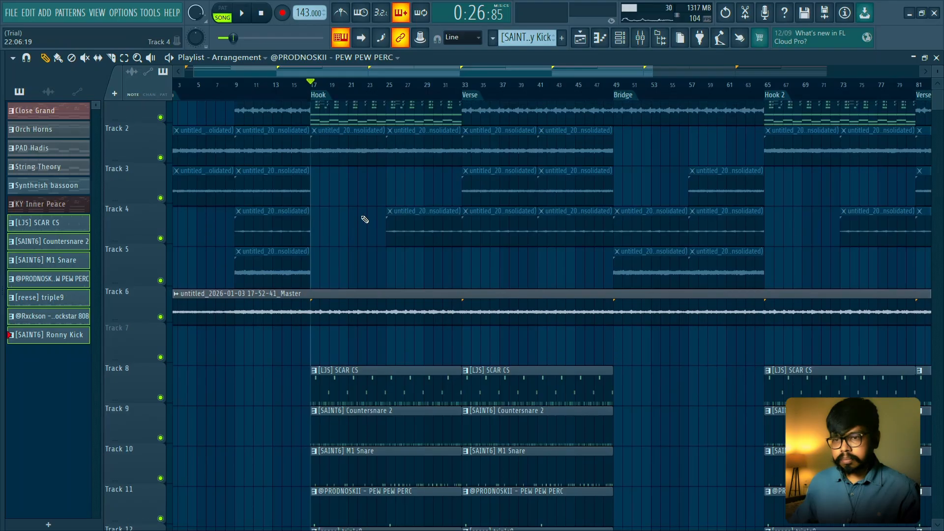
- Re-enable all muted channels in the channel rack, including the melody instruments, and close the rack
key("space")
key("space")
left_click(619, 38)
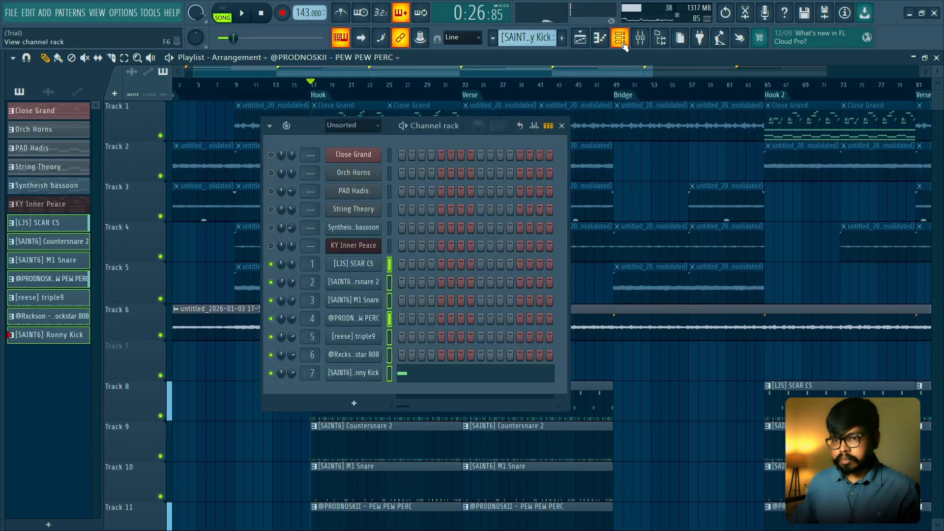
right_click(272, 282)
left_click(620, 37)
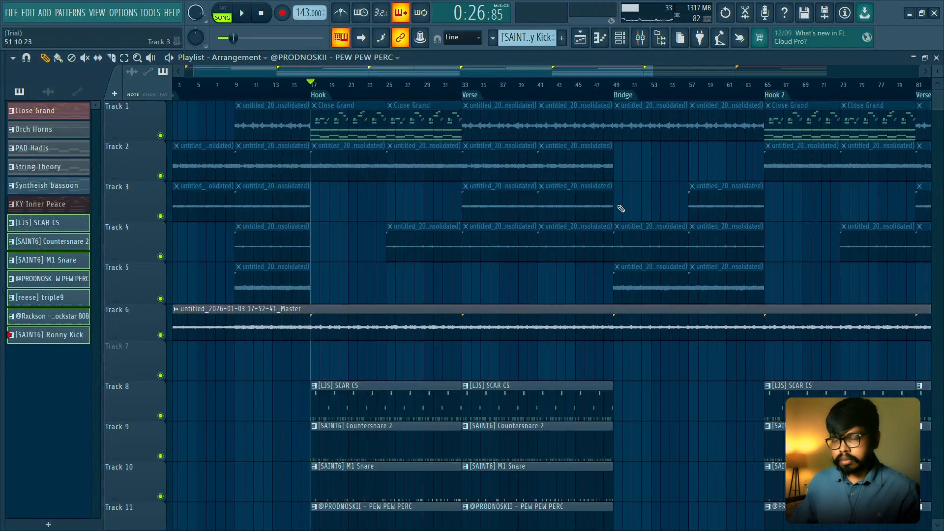
- Play the start of the hook to hear the drums together with the melody
key("space")
scroll(392, 300, "down", 1)
scroll(393, 301, "down", 4)
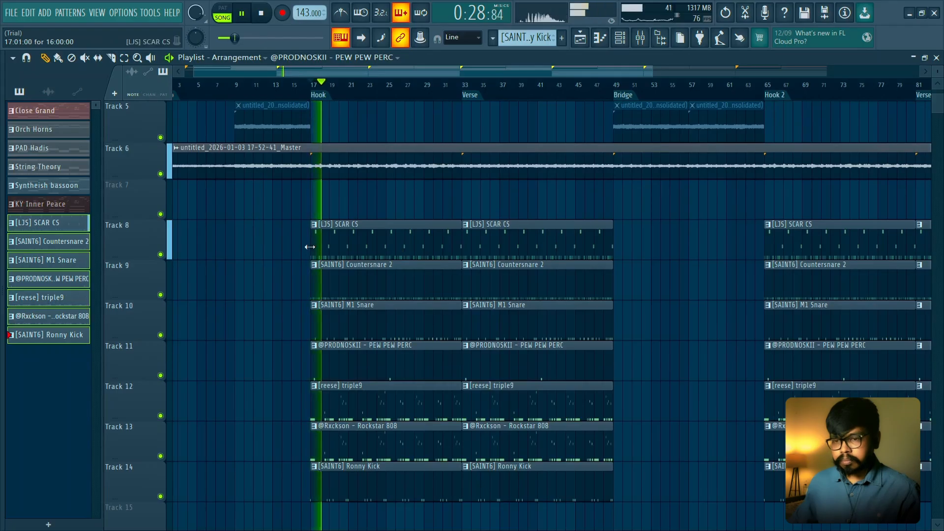
scroll(301, 270, "up", 2)
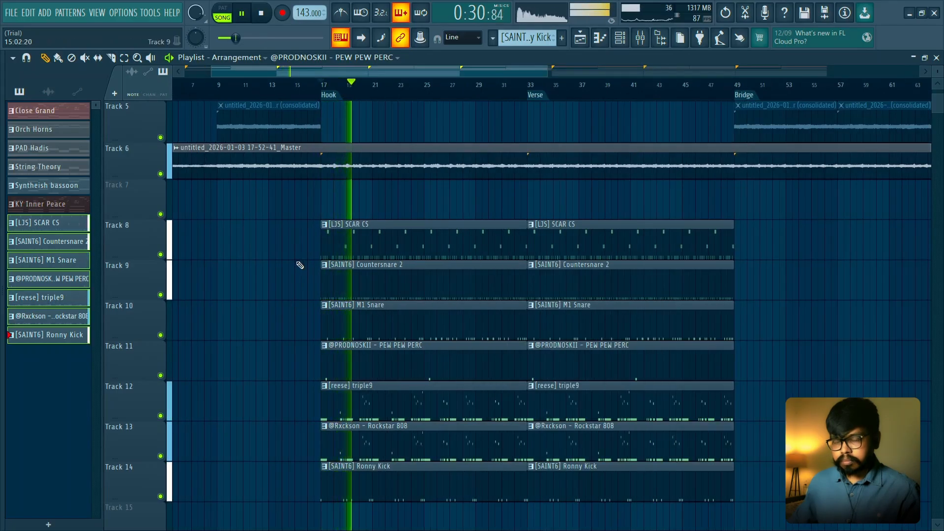
scroll(297, 265, "down", 2)
key("space")
- Set the volume of the Master audio clip on Track 6 to 60% while playing the hook
scroll(497, 246, "up", 4)
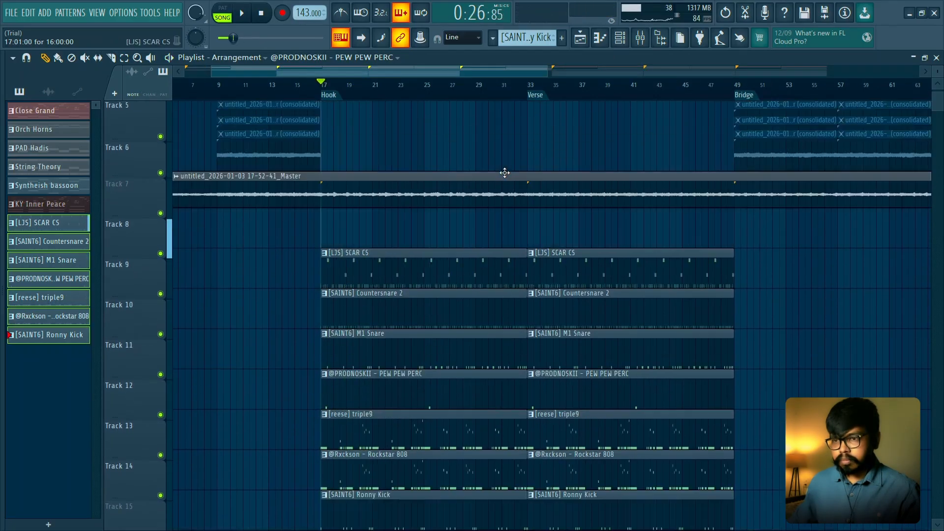
left_click(487, 244)
double_click(487, 244)
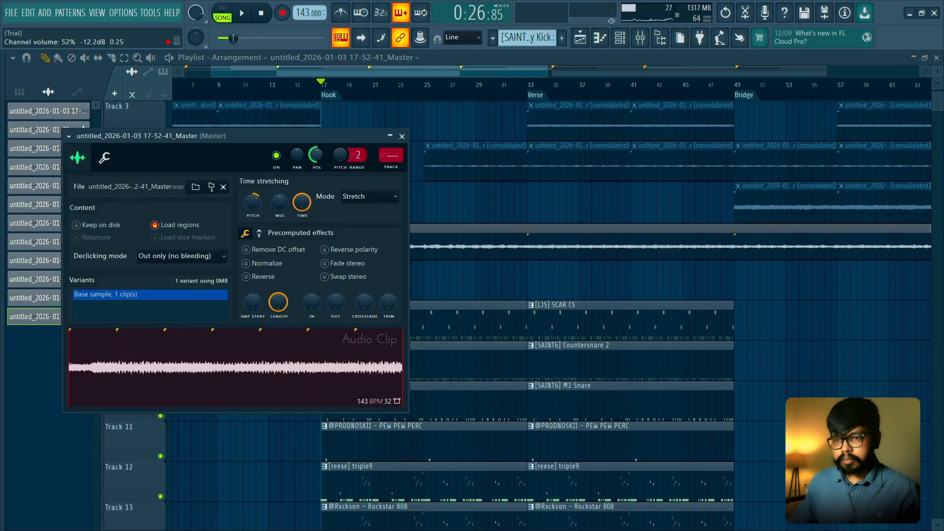
key("space")
scroll(316, 155, "down", 3)
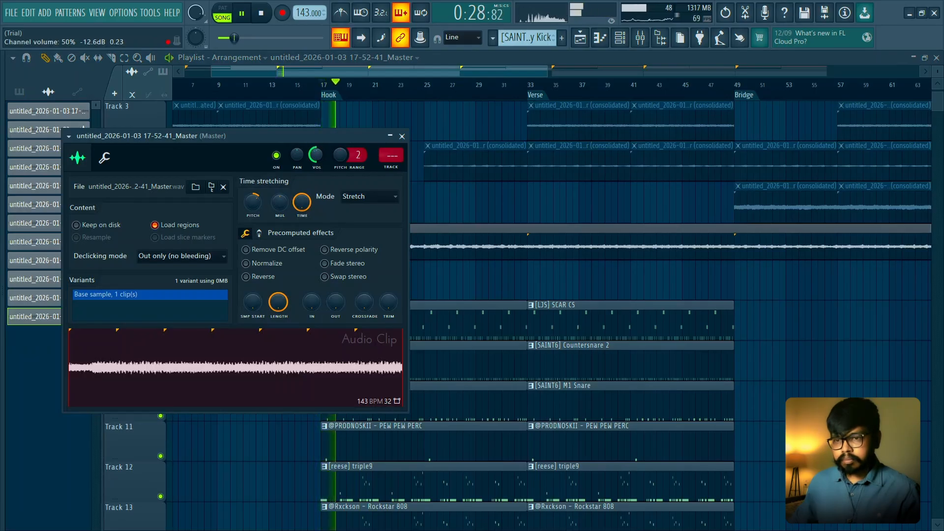
scroll(316, 155, "up", 2)
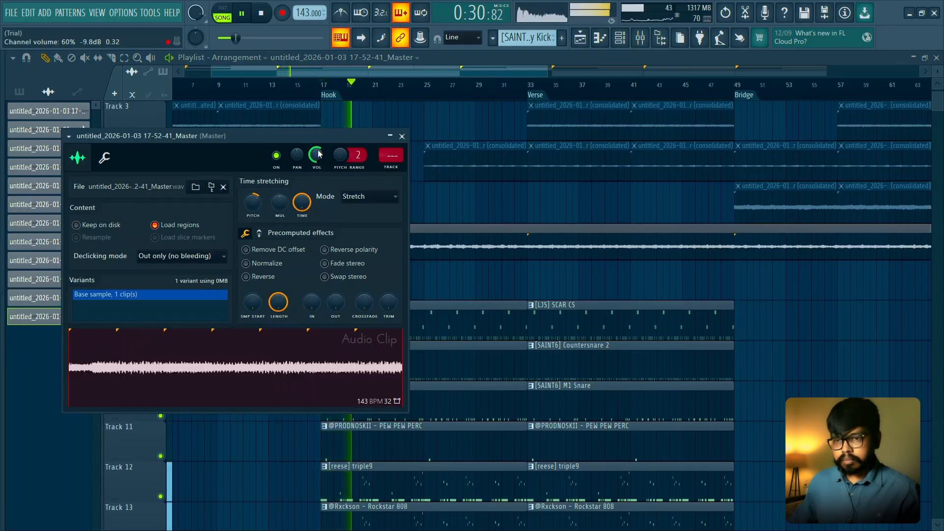
left_click(401, 136)
key("space")
- Show all channels in the channel rack and open the [reese] triple9 sample in Edison
key("F6")
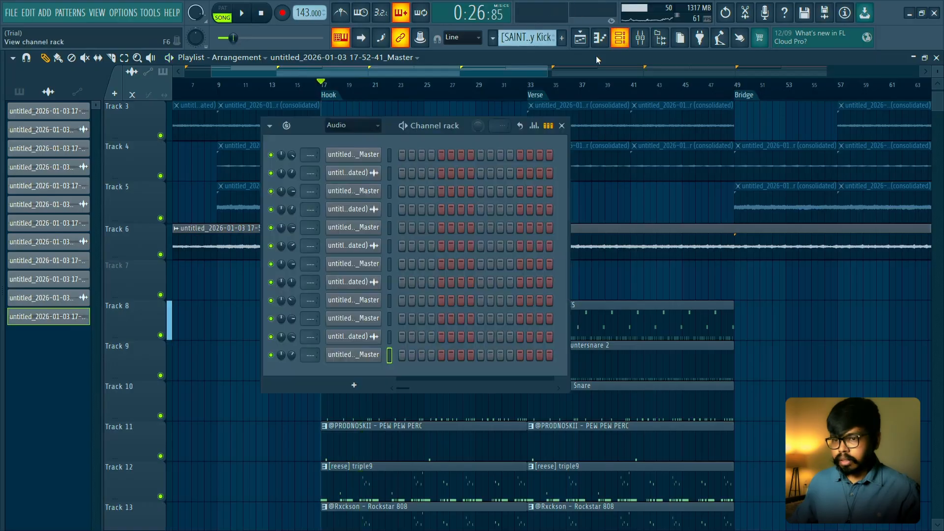
left_click(341, 129)
left_click(341, 137)
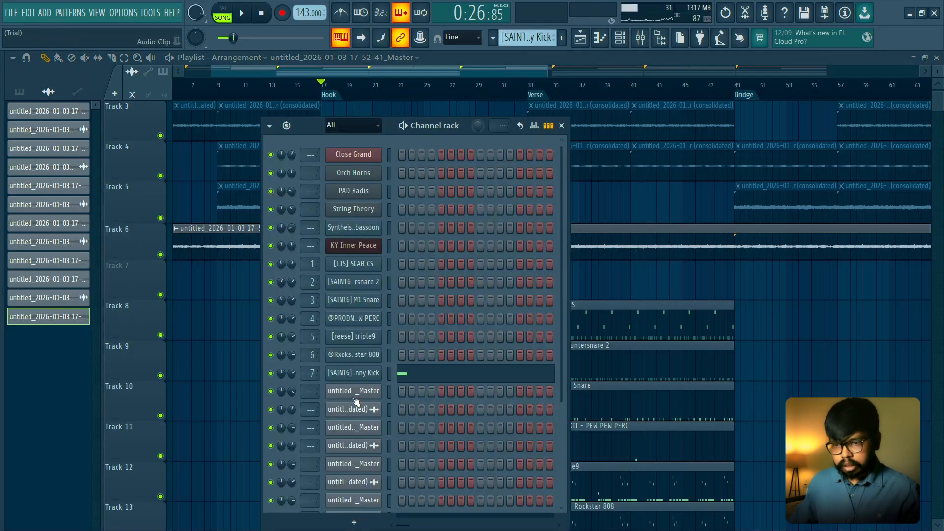
left_click(356, 336)
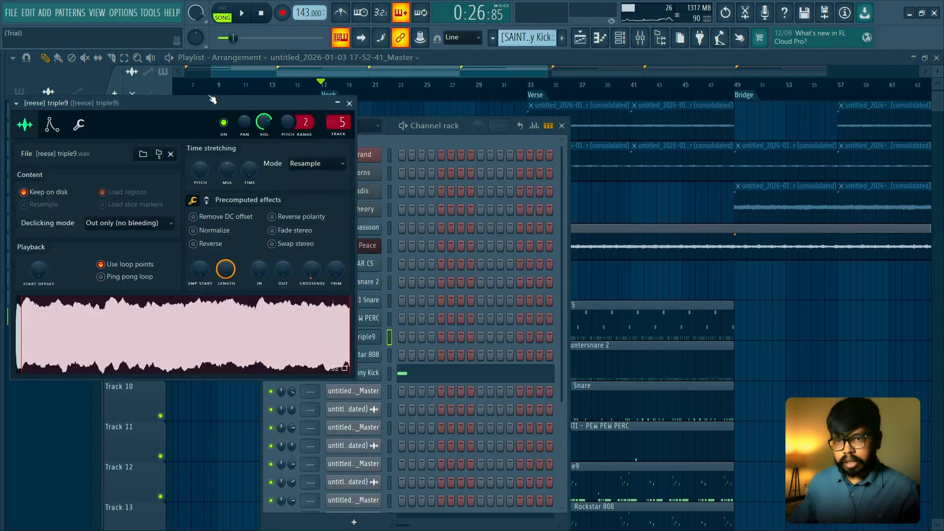
left_click_drag(204, 106, 555, 194)
right_click(461, 408)
left_click(479, 406)
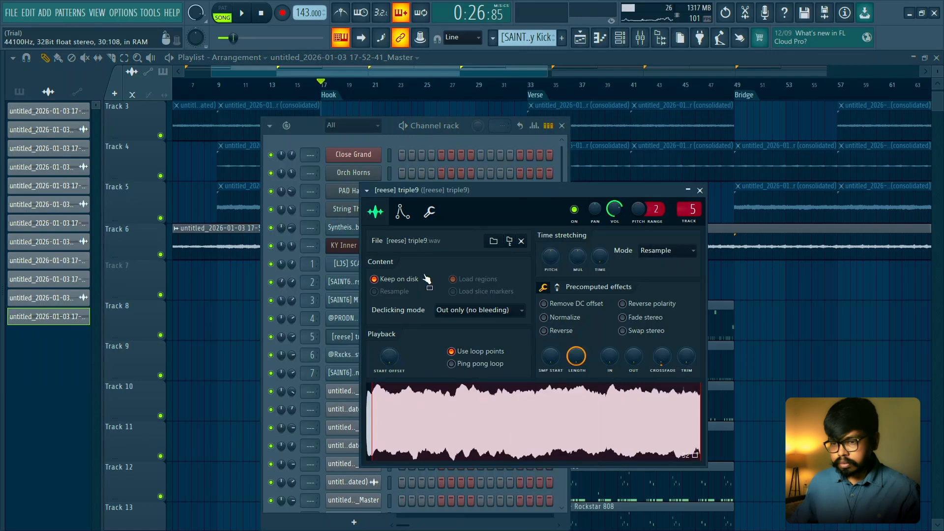
- Detect the pitch regions of the [reese] triple9 sample and close Edison and its channel settings
left_click(130, 187)
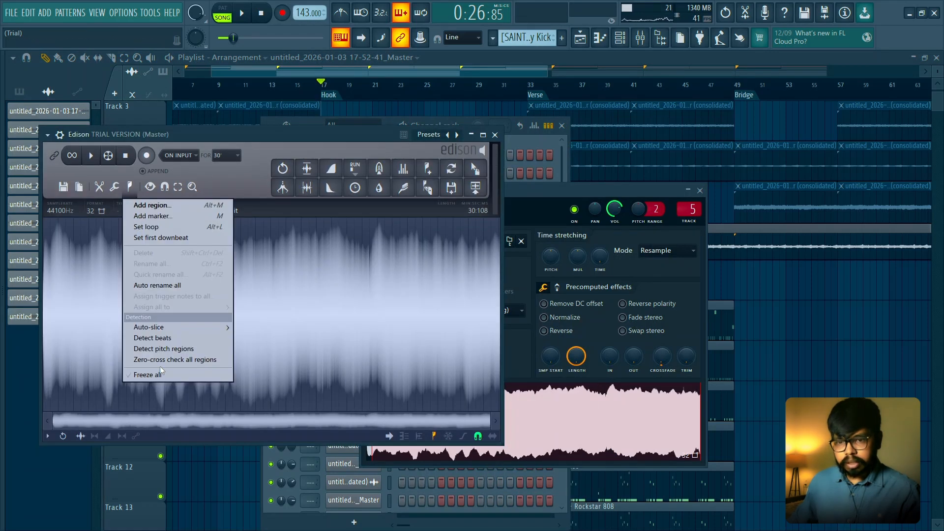
left_click(160, 351)
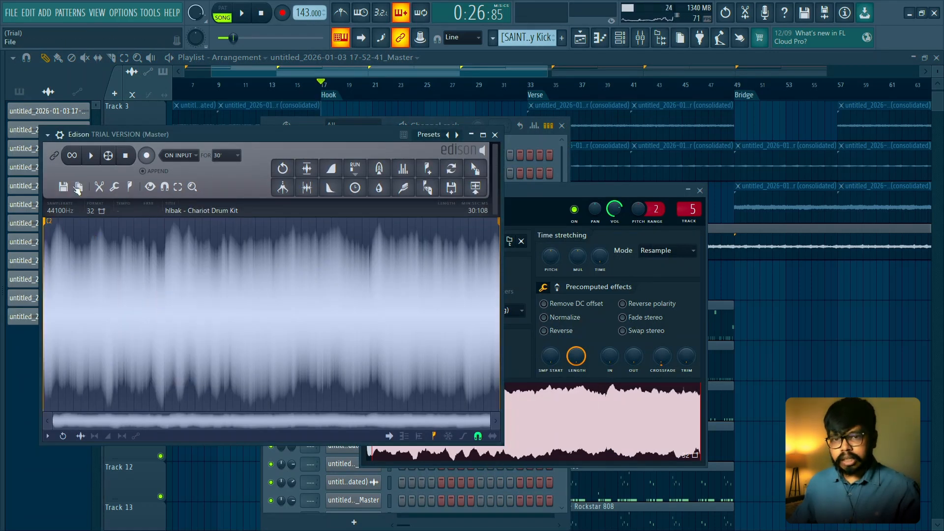
left_click_drag(181, 129, 304, 147)
left_click(618, 152)
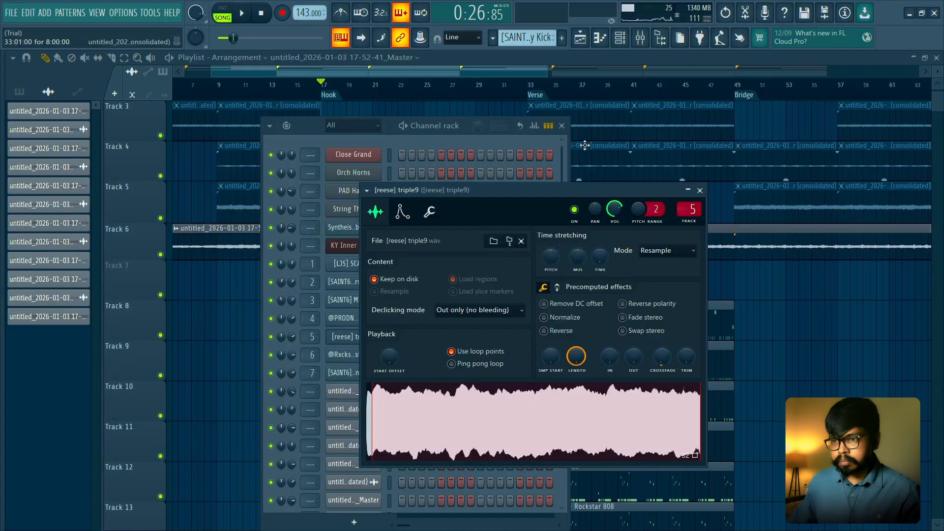
left_click(700, 191)
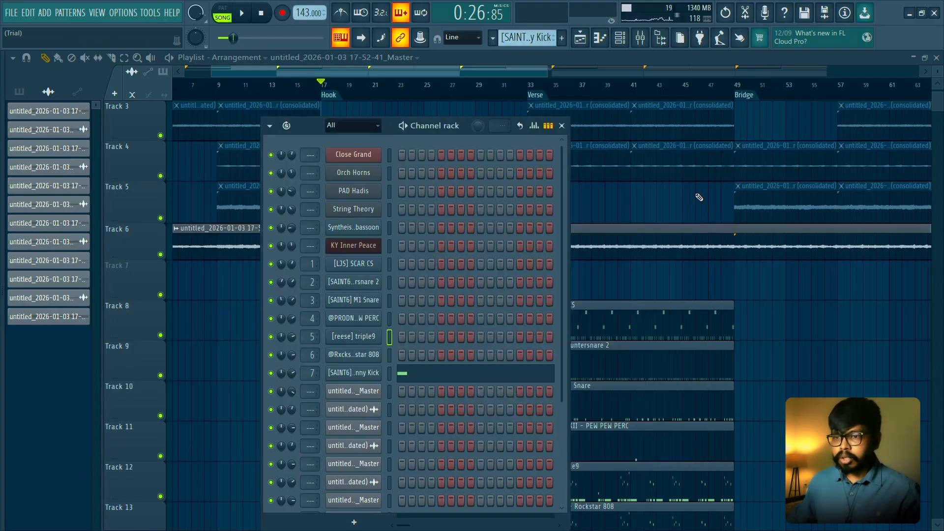
- Open the Rockstar 808 sample in Edison, detect its pitch regions, and close the editor, channel settings and channel rack
left_click(362, 354)
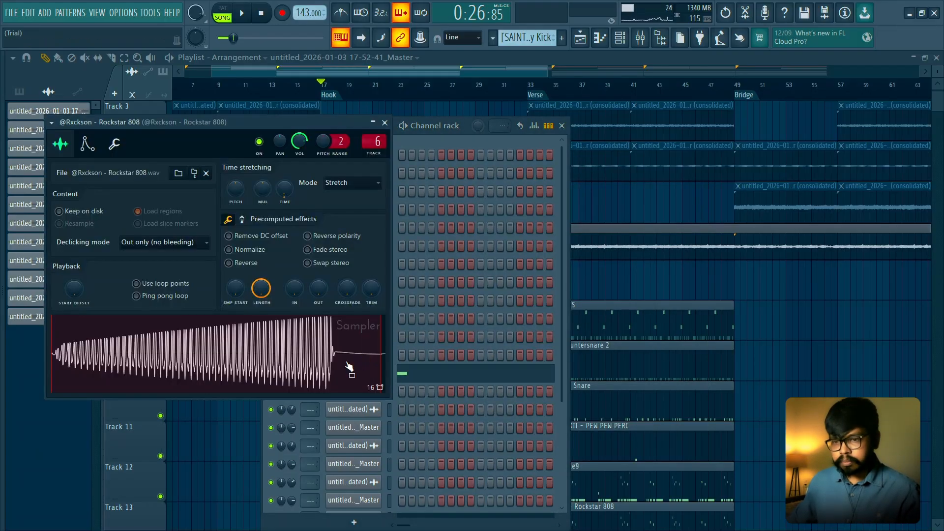
right_click(316, 331)
left_click(344, 395)
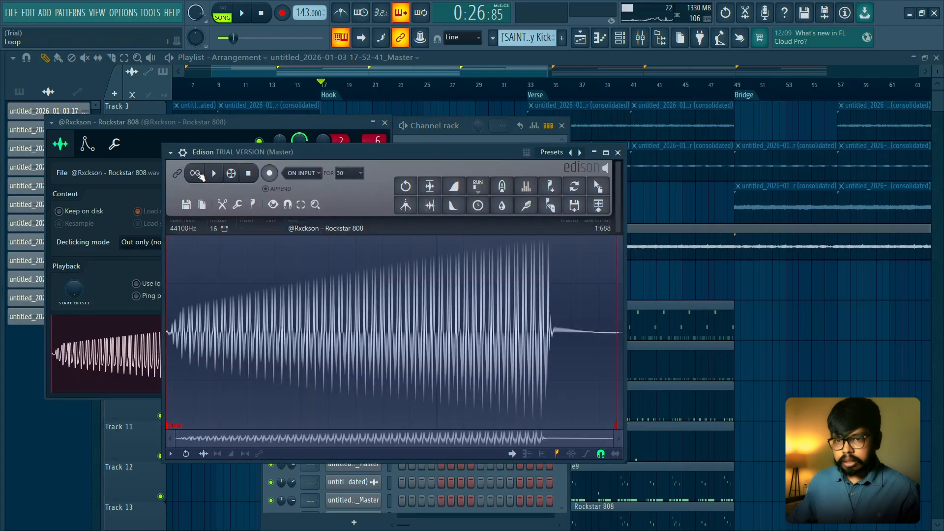
left_click(254, 205)
left_click(285, 368)
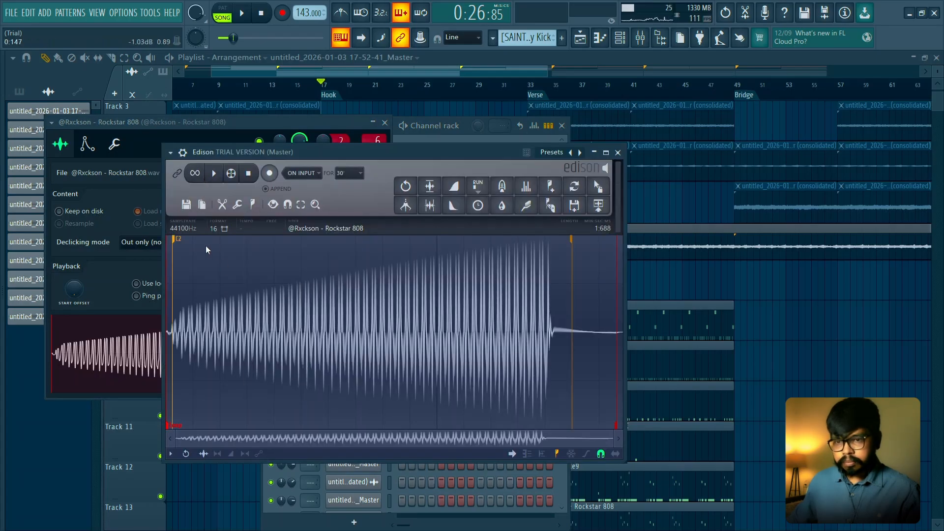
left_click(618, 153)
left_click(385, 123)
left_click(561, 126)
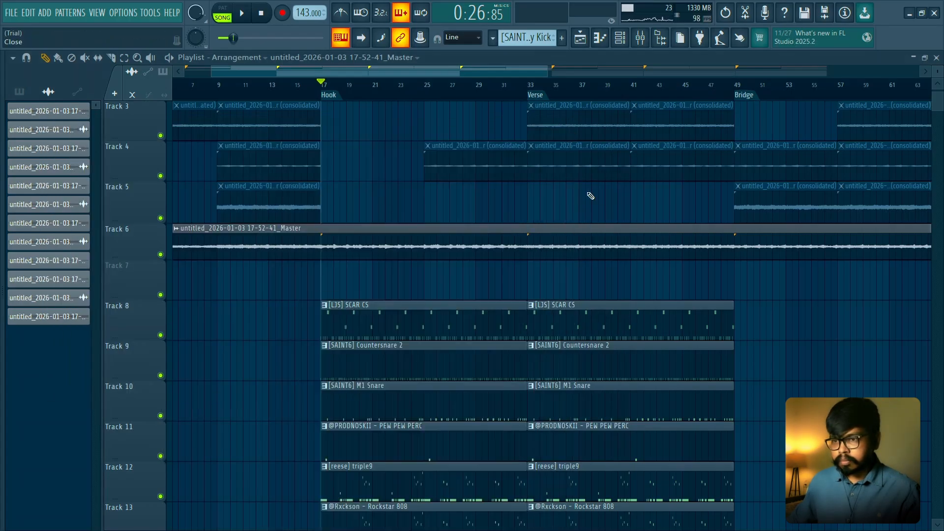
- Inspect the time-stretching settings of the Master audio clip on Track 6 and close them
double_click(491, 225)
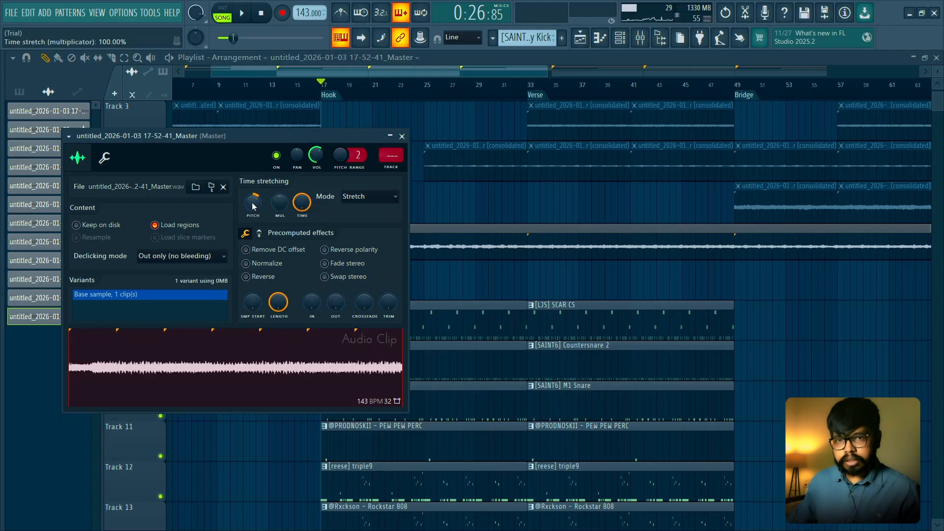
left_click(393, 140)
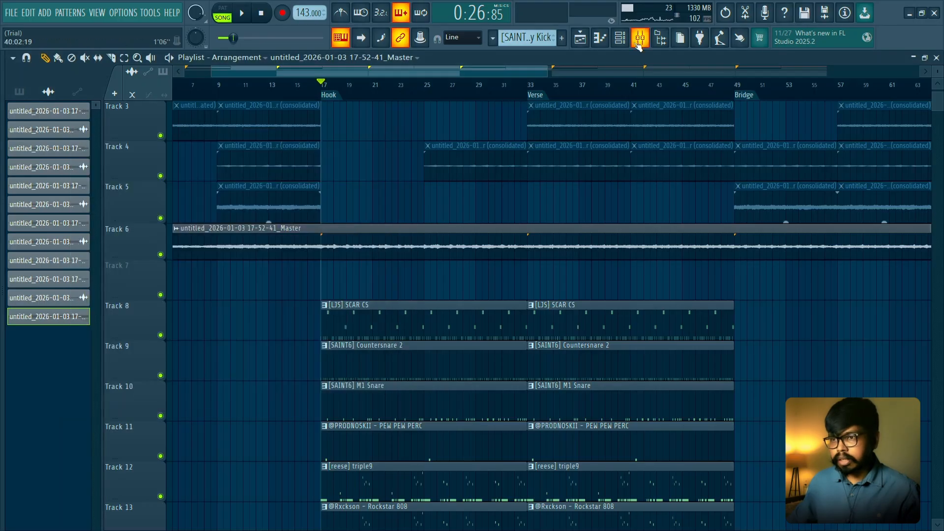
left_click(606, 38)
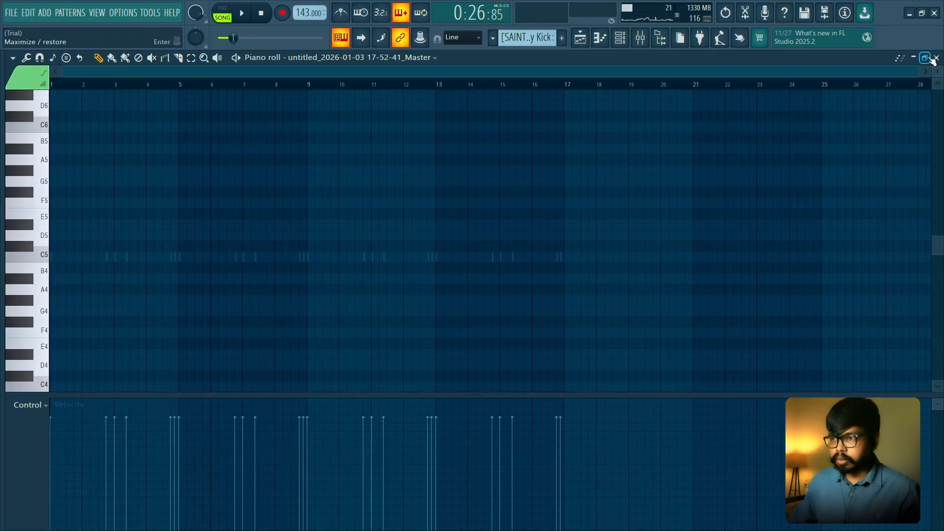
left_click(936, 58)
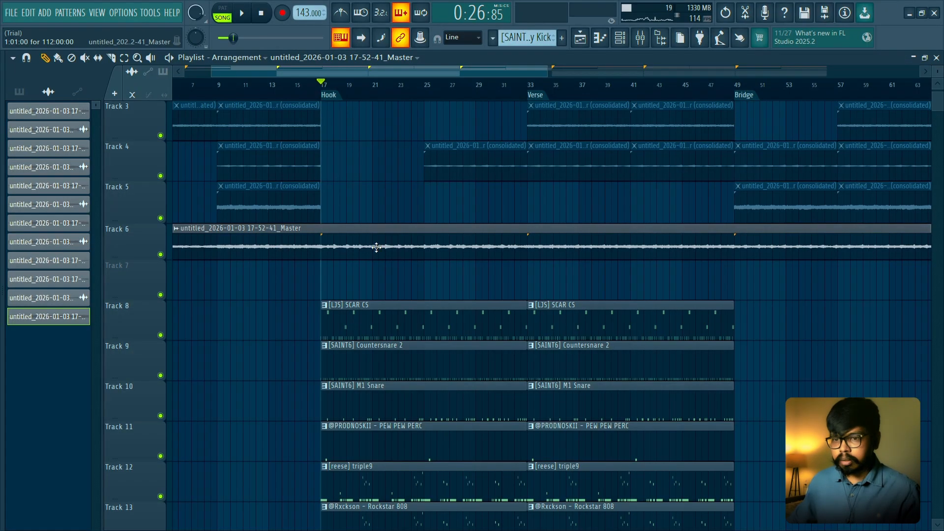
- Reveal the collapsed sample browser beside the playlist and widen it until the sample names are readable
scroll(417, 231, "down", 4)
scroll(517, 322, "down", 4)
scroll(622, 348, "up", 2)
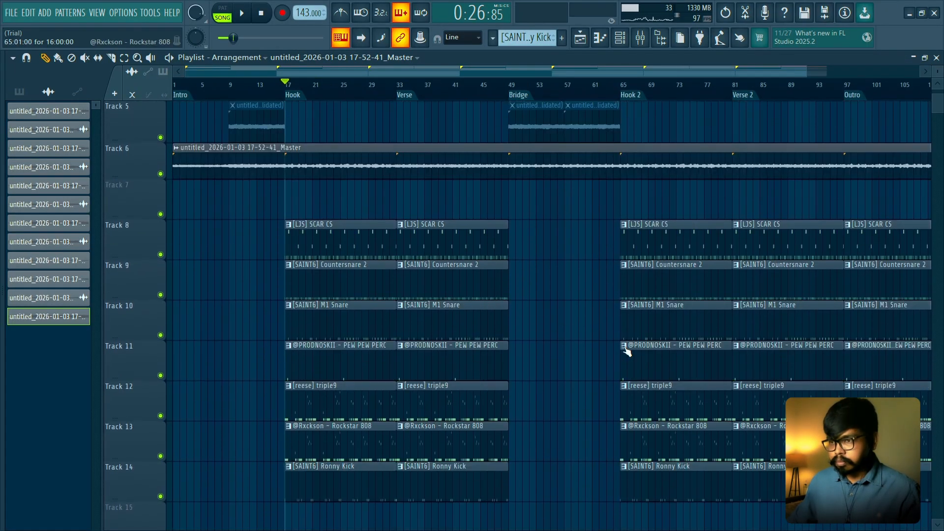
scroll(629, 344, "down", 1)
mouse_move(669, 208)
left_mouse_down()
mouse_move(639, 361)
mouse_move(819, 320)
mouse_move(617, 451)
mouse_move(671, 428)
left_mouse_up()
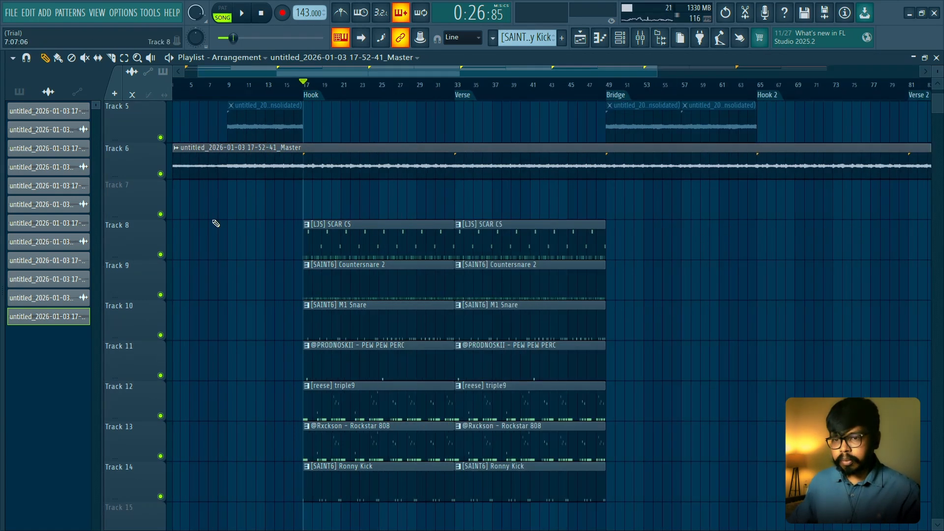
scroll(215, 219, "up", 3)
scroll(215, 219, "down", 2)
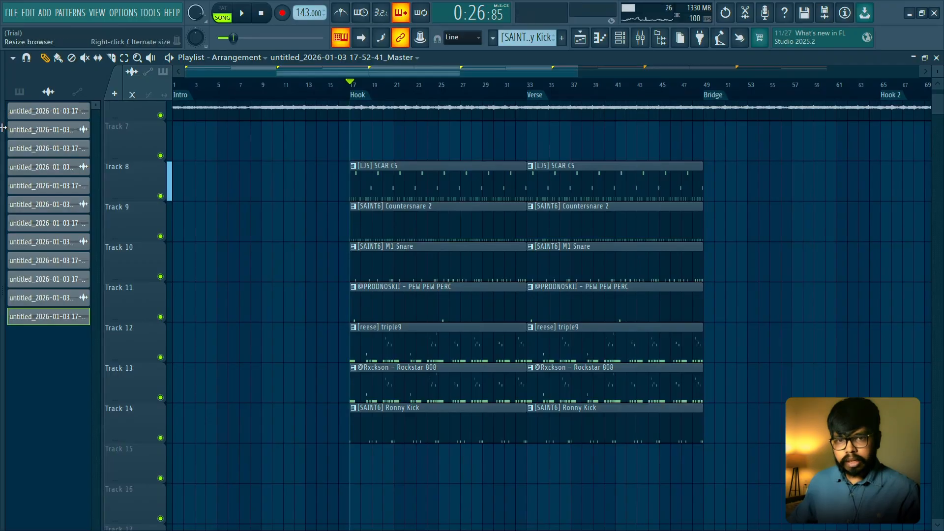
left_click_drag(3, 128, 119, 136)
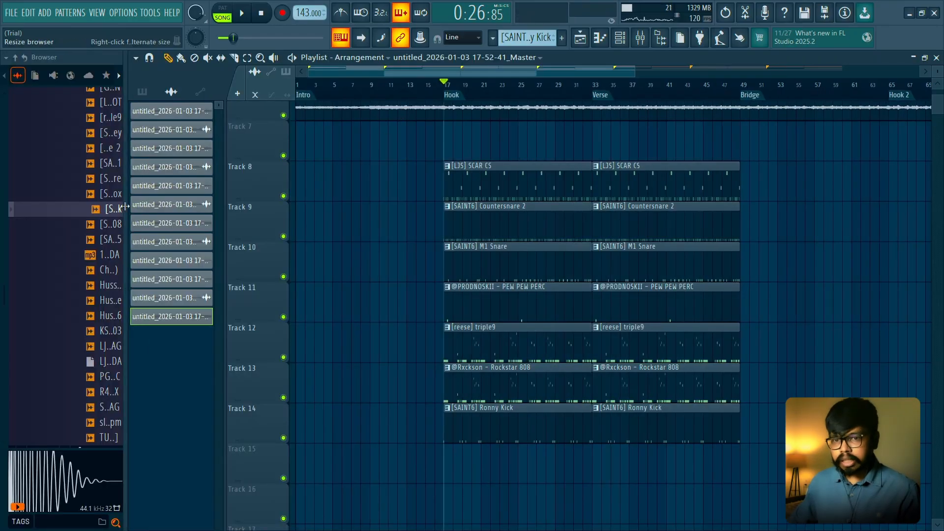
left_click_drag(125, 206, 208, 206)
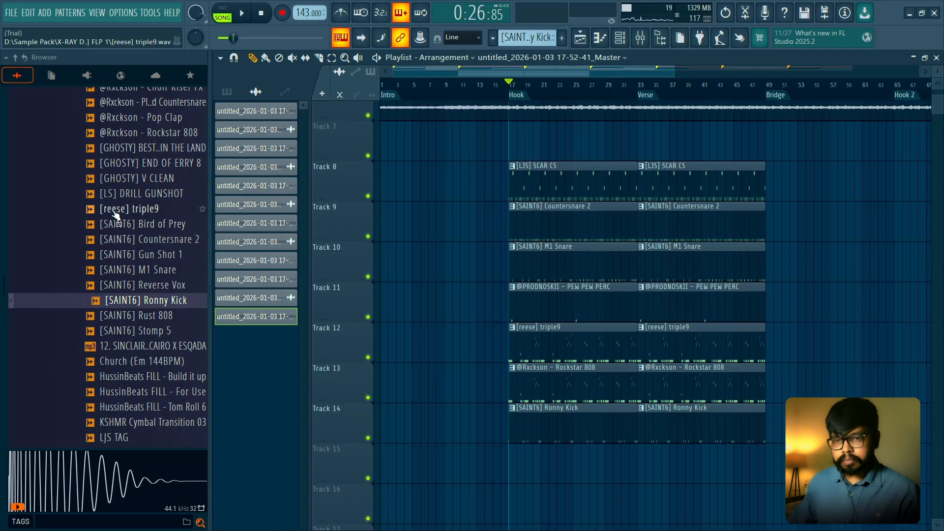
- Place the [SAINT6] Bird of Prey sample on Track 15 at the start of the Hook and play it back
left_click_drag(118, 223, 569, 435)
left_click_drag(512, 461, 512, 462)
scroll(512, 462, "up", 6)
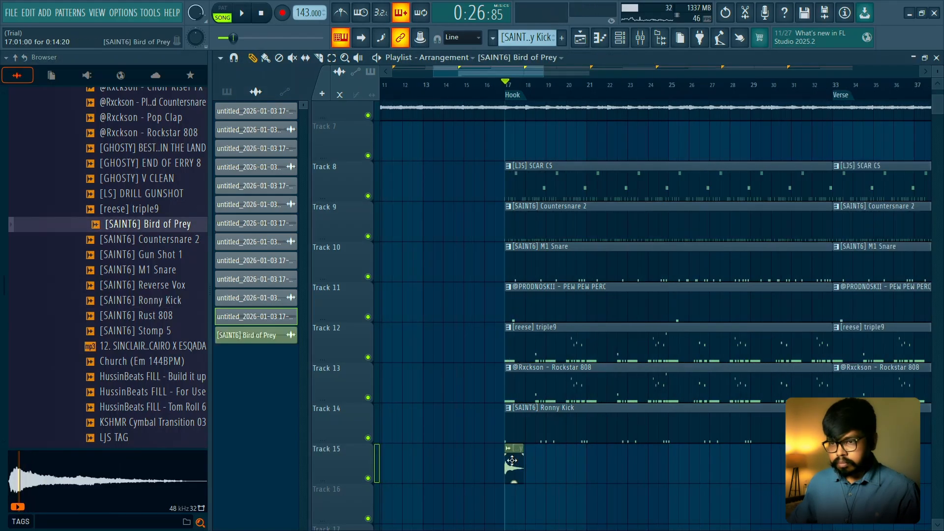
key("space")
scroll(512, 453, "down", 4)
scroll(508, 320, "up", 3)
key("space")
- Check the Bird of Prey clip's channel settings, move the clip down to Track 16 and play it
double_click(507, 314)
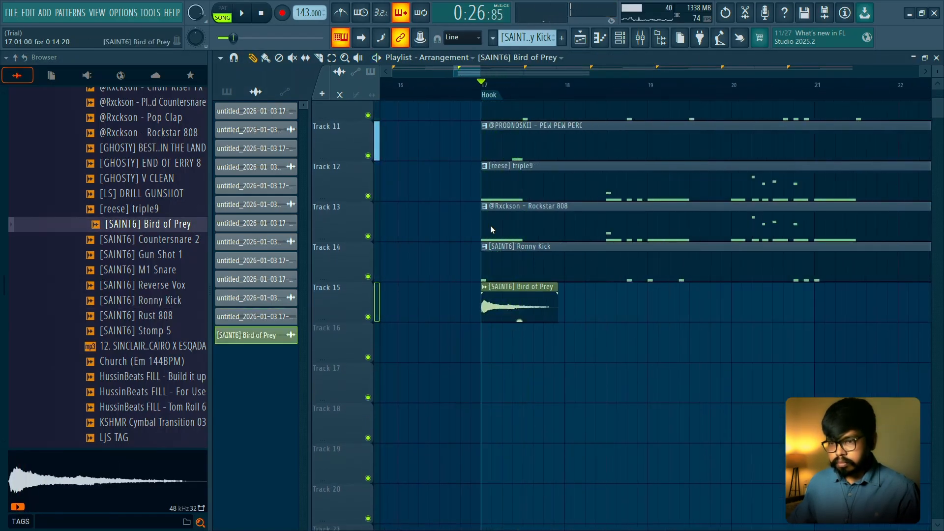
key("space")
key("space")
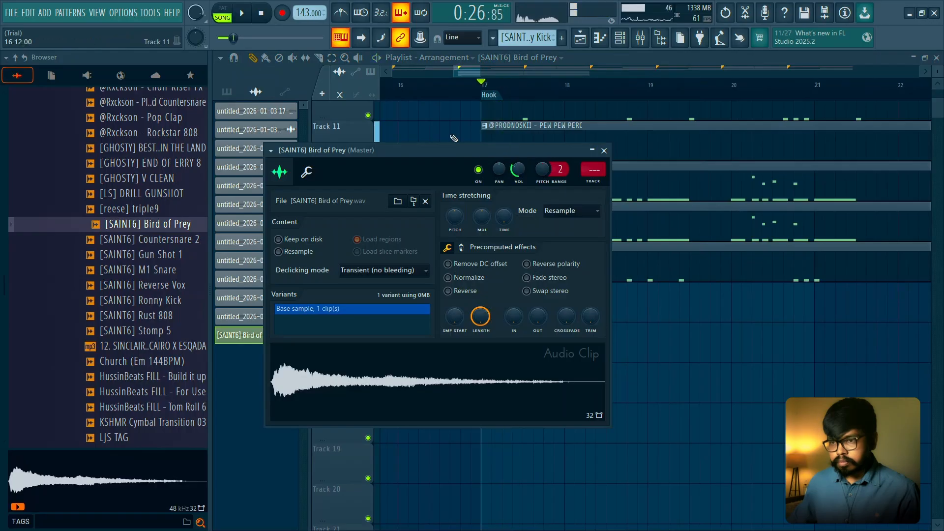
right_click(453, 139)
left_click_drag(519, 309, 518, 373)
key("space")
key("space")
- Set the Bird of Prey channel's modulation X offset to -17% and close its settings
double_click(520, 346)
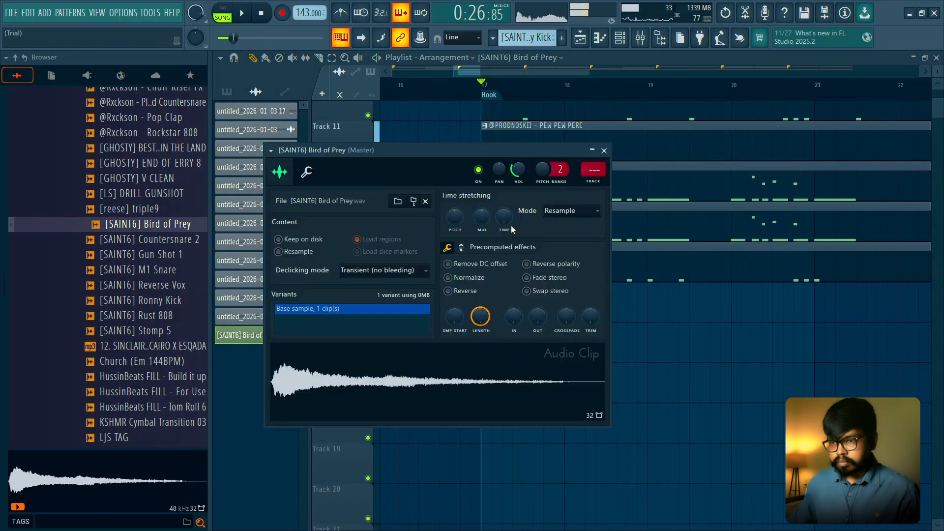
left_click(307, 172)
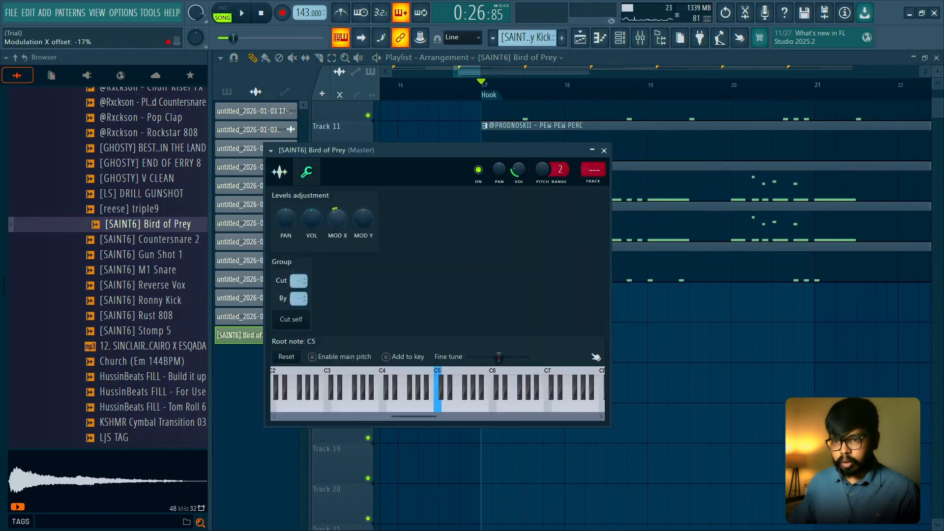
key("Escape")
- Shift the Bird of Prey clip on Track 16 half a bar later to 17:09 and play the Hook
left_click_drag(504, 348, 544, 346)
key("space")
key("space")
key("space")
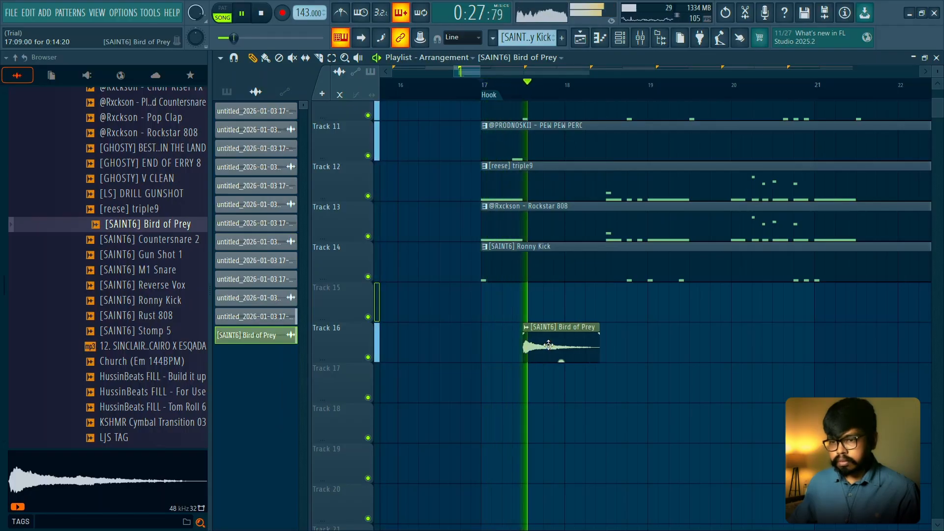
scroll(561, 334, "down", 2)
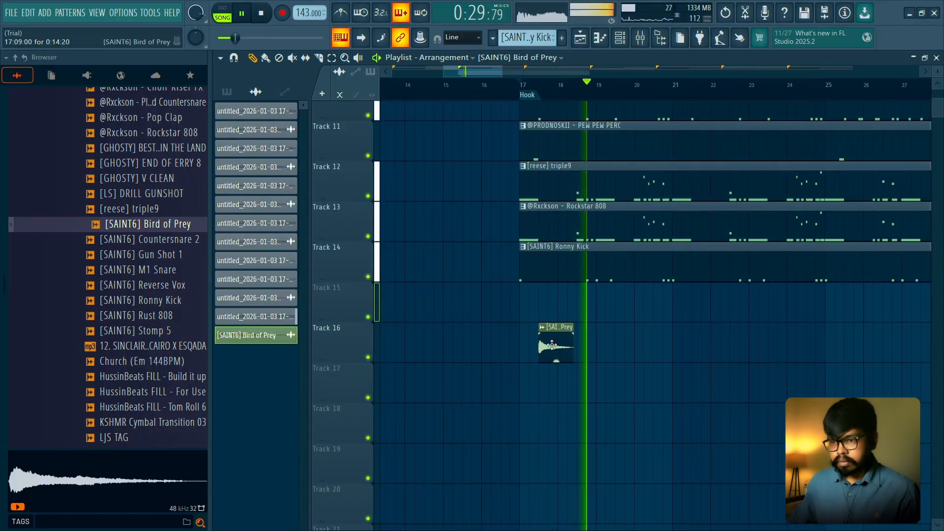
scroll(511, 320, "down", 2)
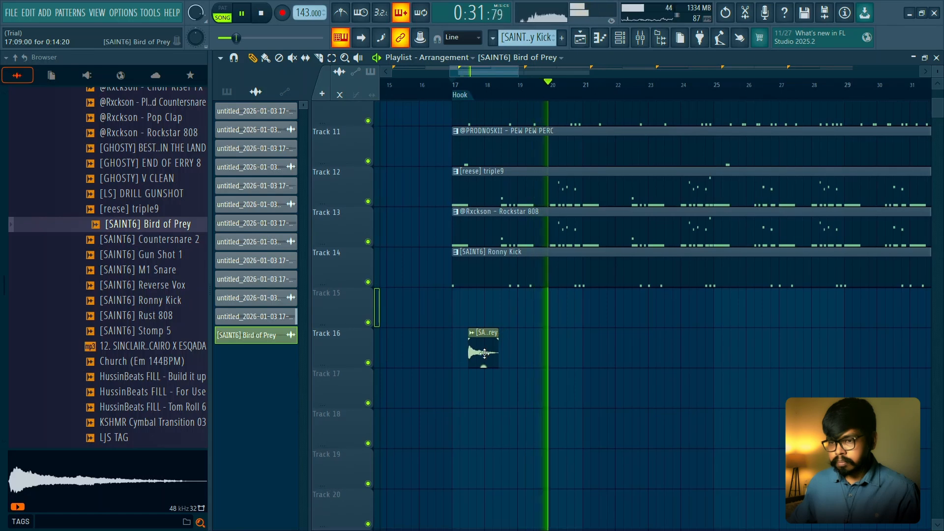
- Copy the Bird of Prey clip four bars later on Track 16 and lower the copy's gain to -9.1 dB
left_click_drag(484, 353, 614, 376)
left_click(617, 373)
right_click(628, 387)
key("space")
key("space")
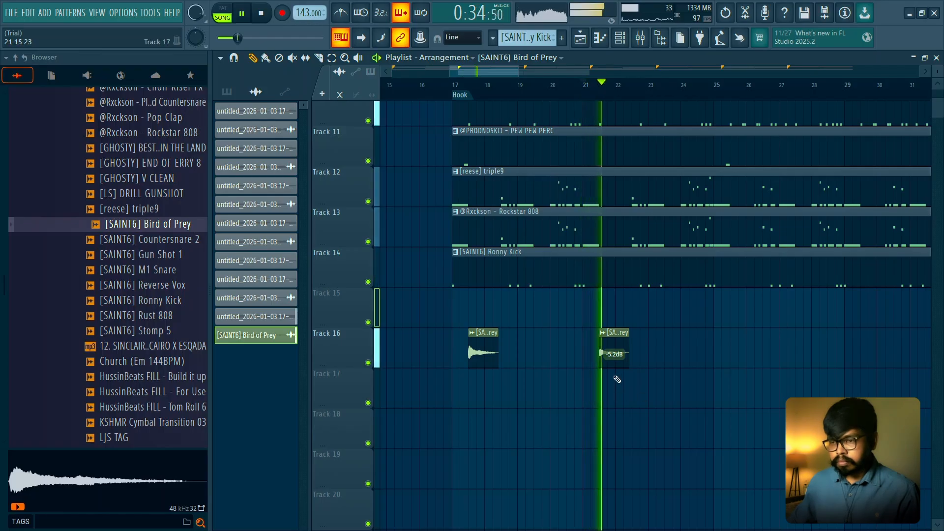
left_click_drag(614, 365, 615, 373)
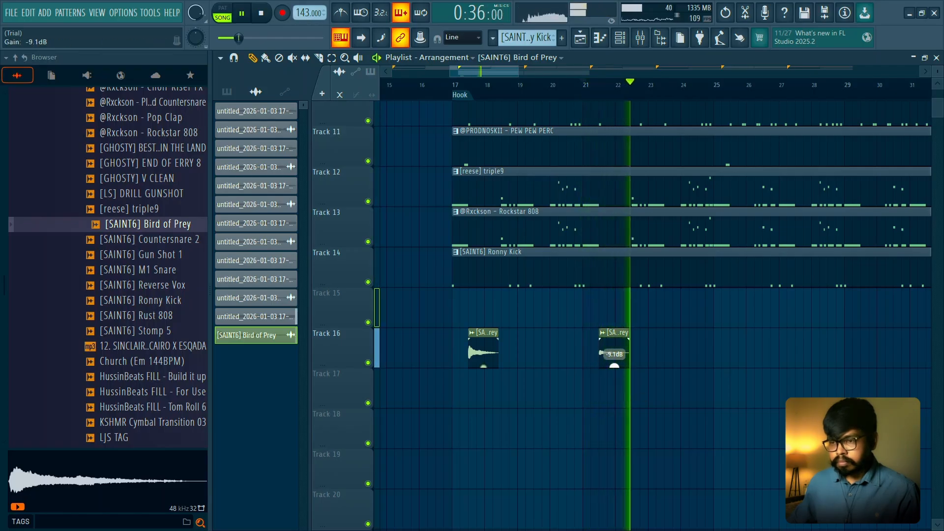
key("space")
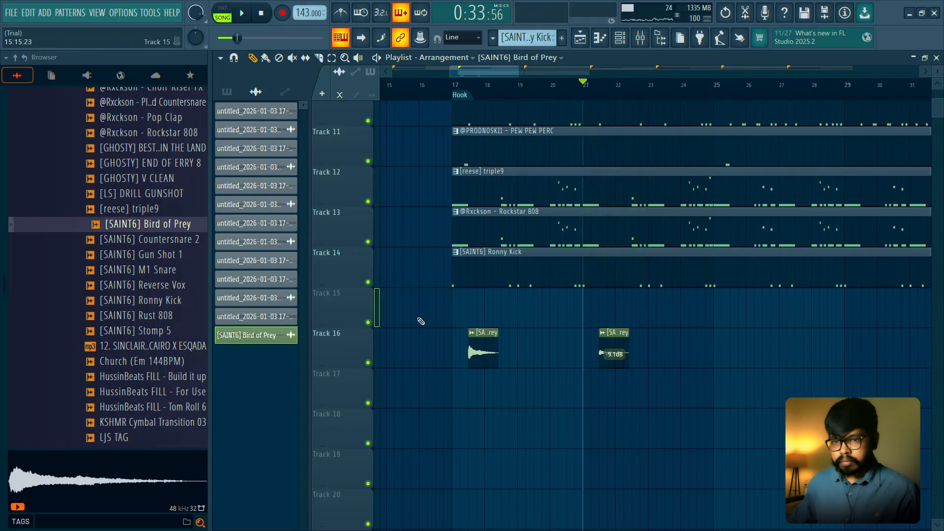
- Place [SAINT6] Gun Shot 1 on Track 19 at the start of the Hook, check its stretching settings and play it
left_click(461, 96)
scroll(565, 339, "down", 1)
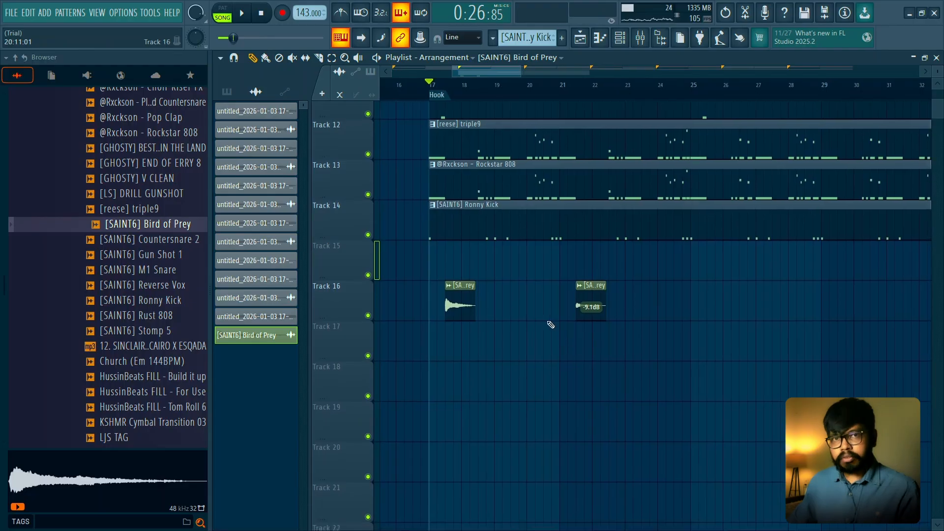
left_click(123, 270)
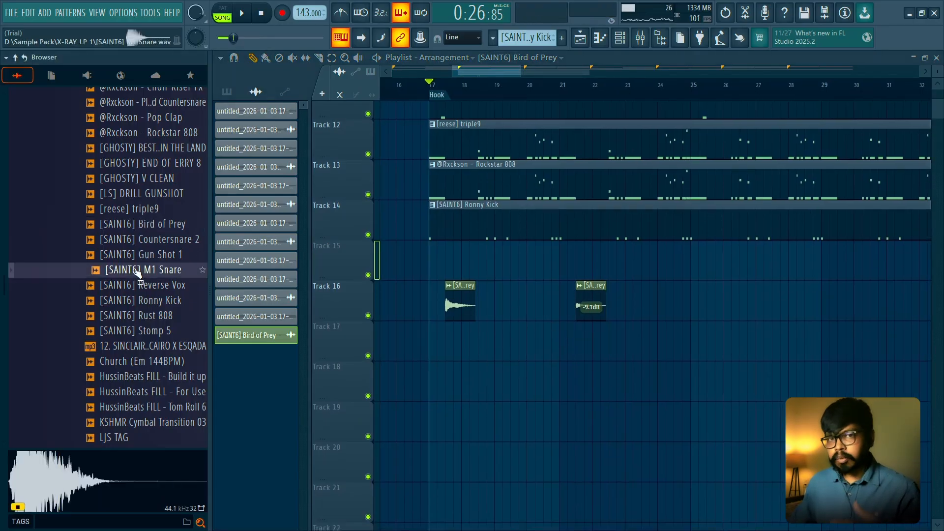
left_click_drag(137, 255, 432, 425)
double_click(461, 419)
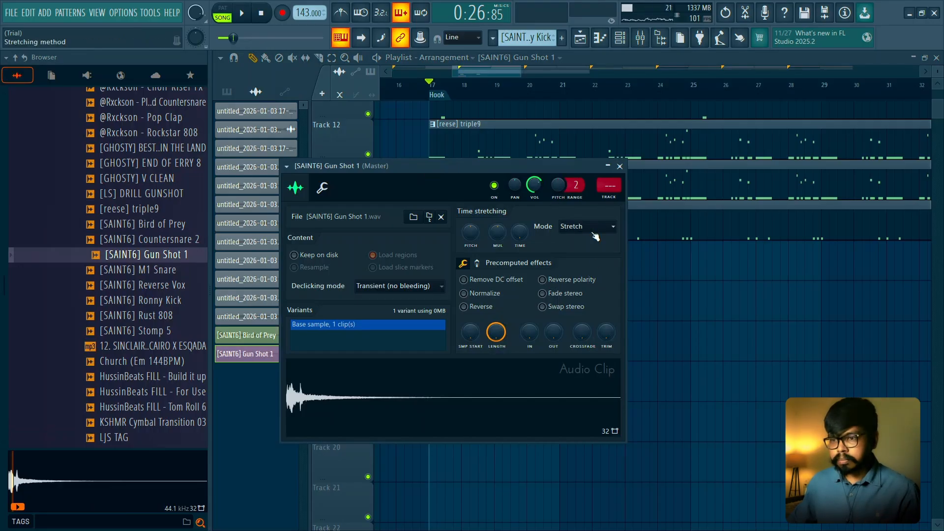
key("space")
left_click(620, 167)
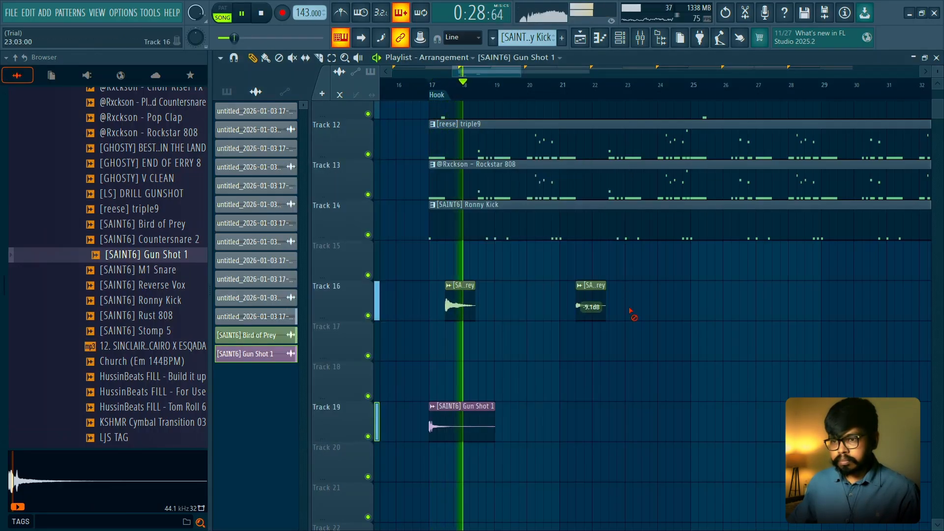
key("space")
- Place [SAINT6] Stomp 5 on Track 18 at 17:05, check its channel settings and play the Hook
left_click(140, 332)
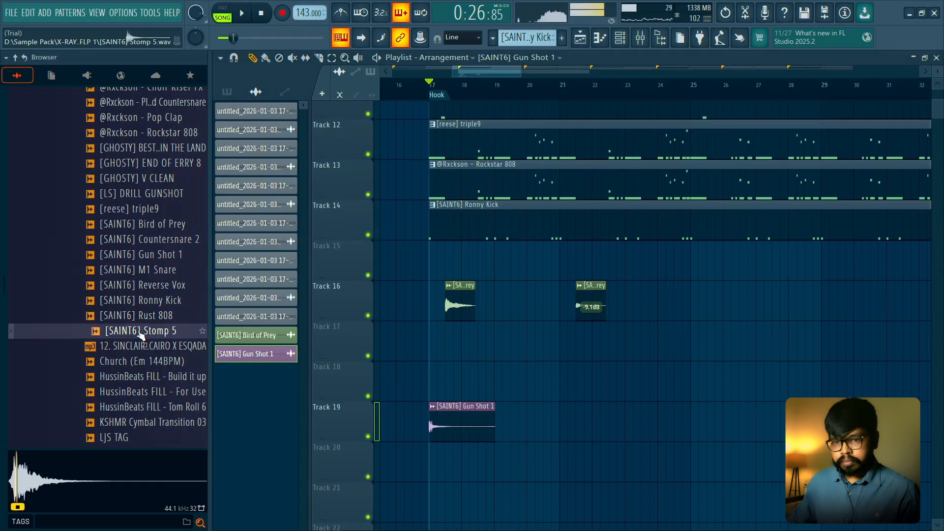
left_click_drag(446, 381, 447, 381)
key("space")
scroll(435, 391, "up", 3)
key("space")
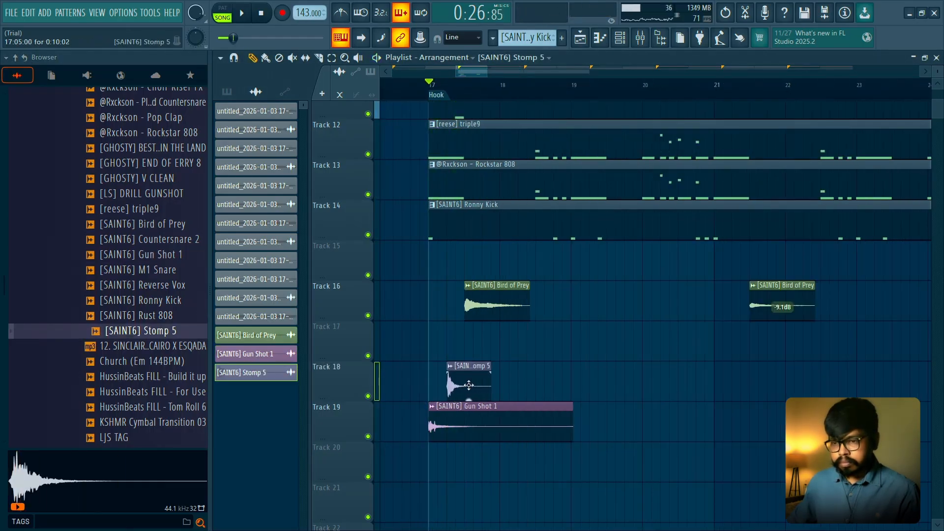
double_click(469, 385)
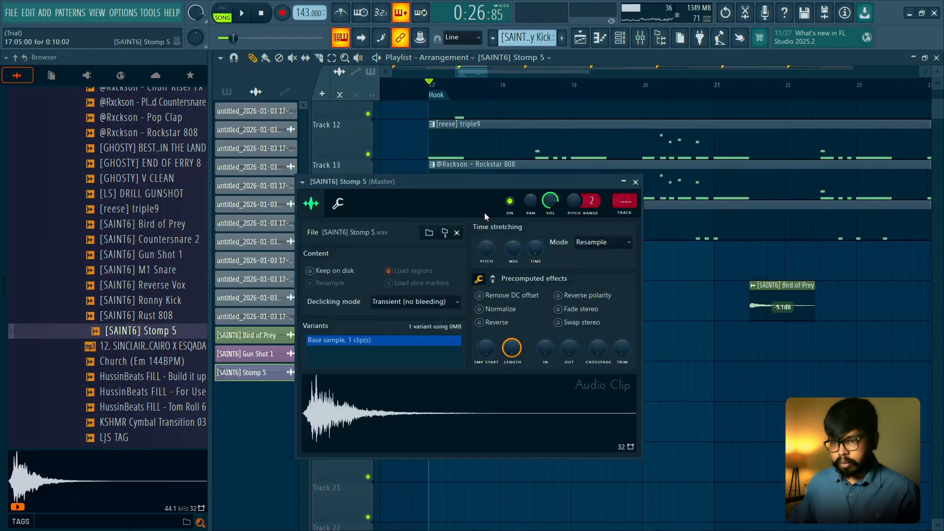
left_click(628, 185)
key("space")
key("space")
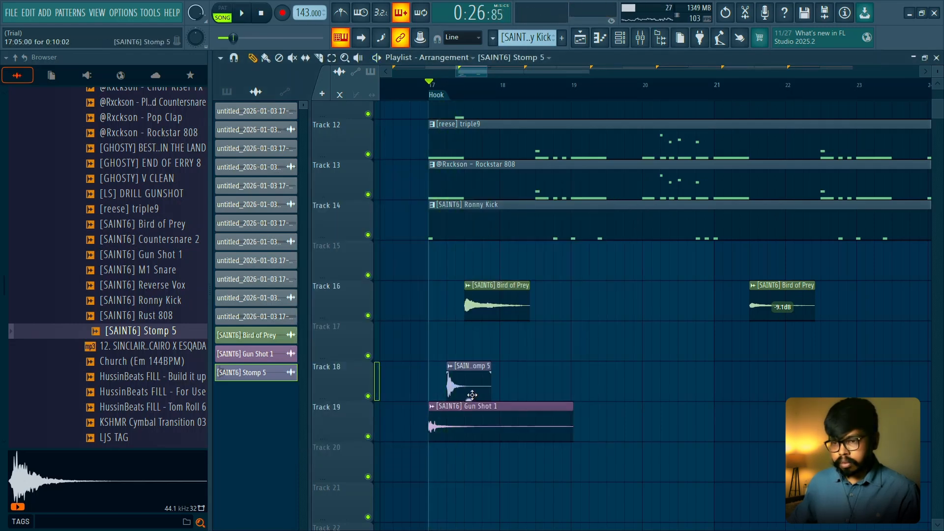
- Move the Stomp 5 clip on Track 18 slightly later in bar 17 and add a copy at 18:13
double_click(472, 395)
key("Escape")
scroll(439, 346, "up", 5)
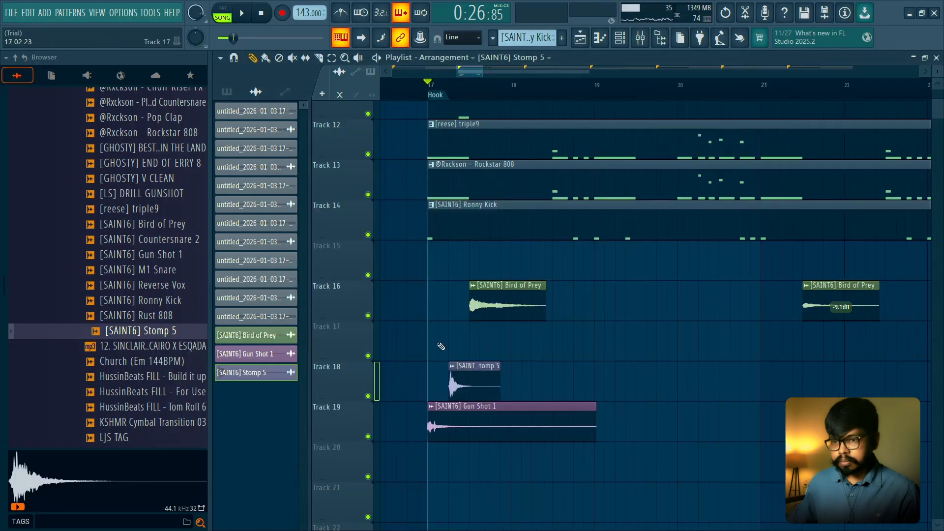
key("space")
key("space")
left_click_drag(515, 365, 497, 370)
key("space")
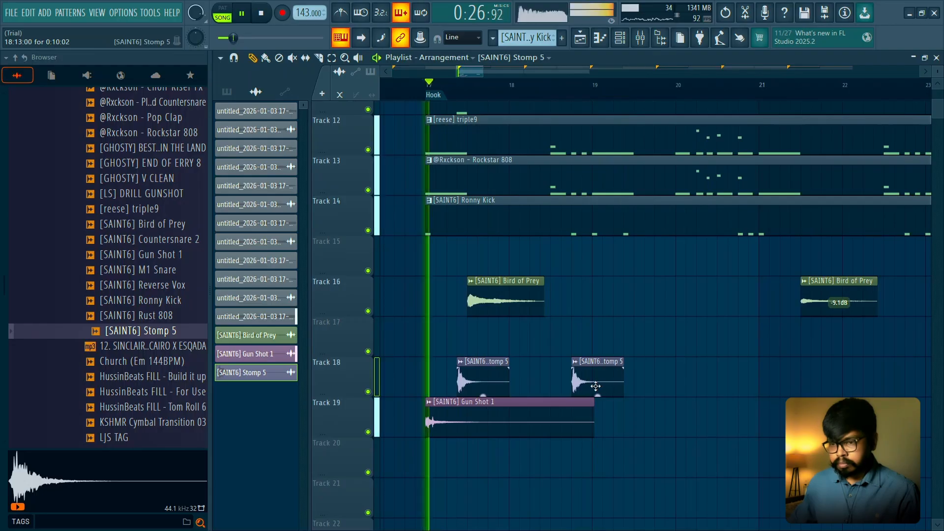
- Try a Stomp 5 copy on Track 17 at 18:15 against the kick pattern
scroll(596, 386, "up", 2)
left_click_drag(597, 386, 591, 353)
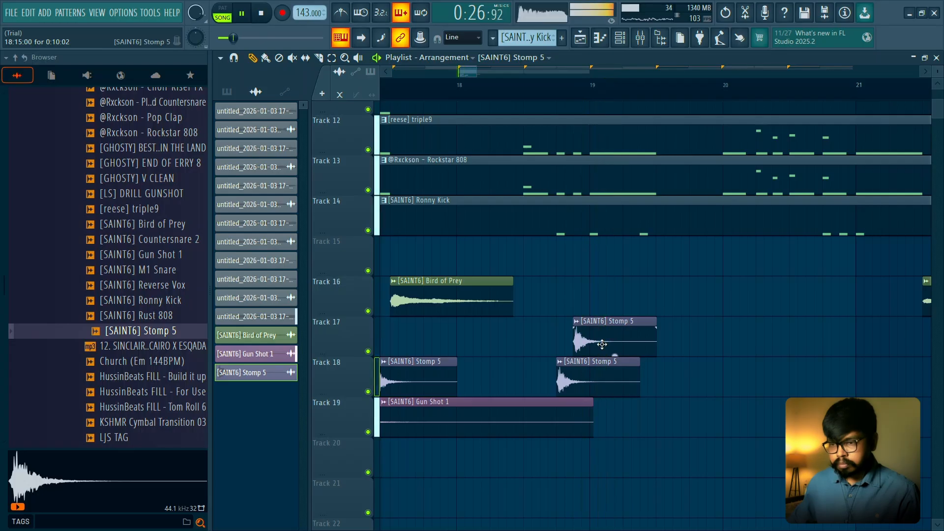
scroll(590, 378, "down", 2)
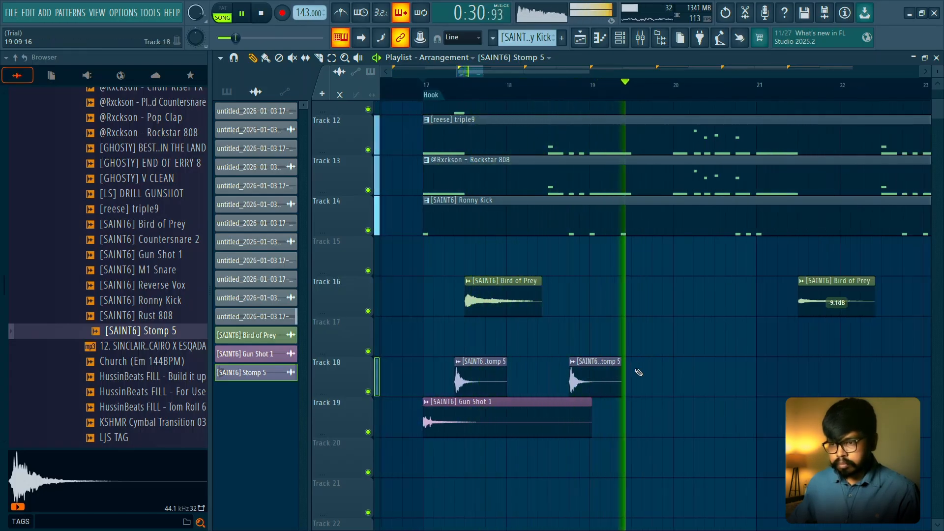
key("space")
- Duplicate the two Stomp 5 clips two bars later on Track 18 and play the Hook
left_click_drag(621, 374, 626, 381)
left_click_drag(475, 364, 640, 365)
key("space")
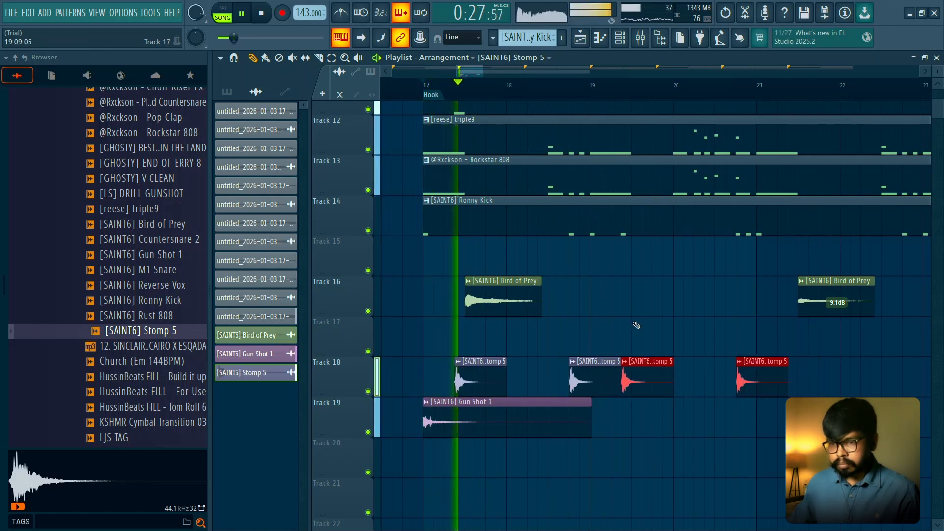
- Shorten the ends of the second and fourth Stomp 5 clips on Track 18 and clear the clip selection
left_click(609, 363)
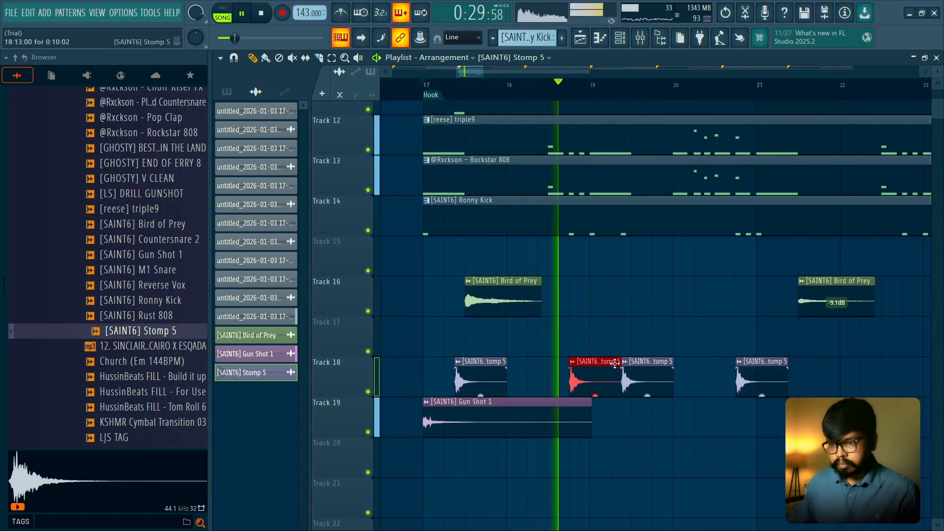
left_click_drag(613, 362, 603, 361)
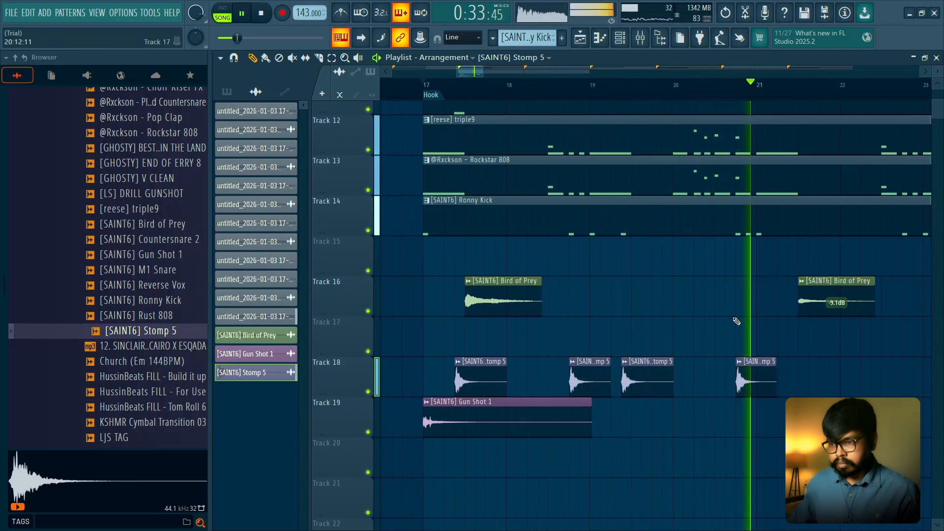
key("space")
left_click_drag(787, 364, 458, 380)
left_click(657, 335, "ctrl")
- Duplicate the four Stomp 5 clips on Track 18 four bars later so the pattern continues from bar 21
scroll(648, 323, "down", 1)
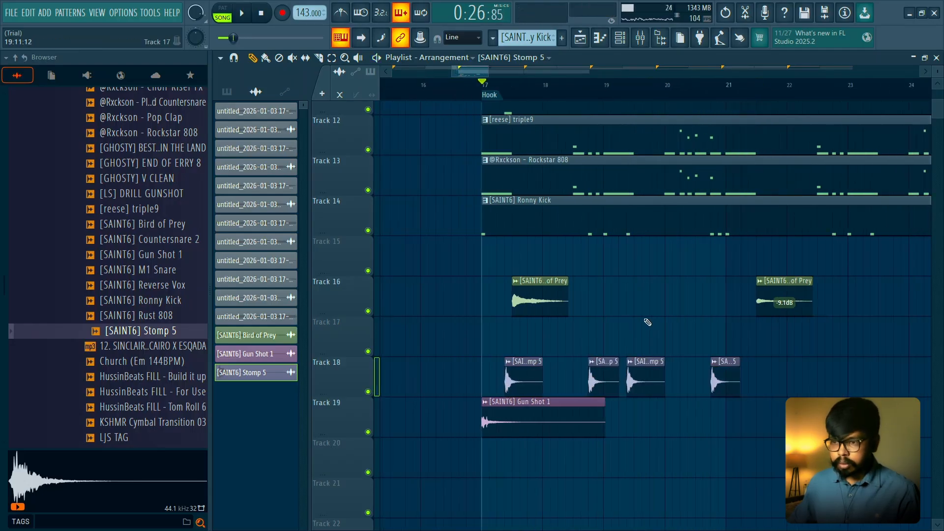
left_click_drag(731, 88, 493, 99)
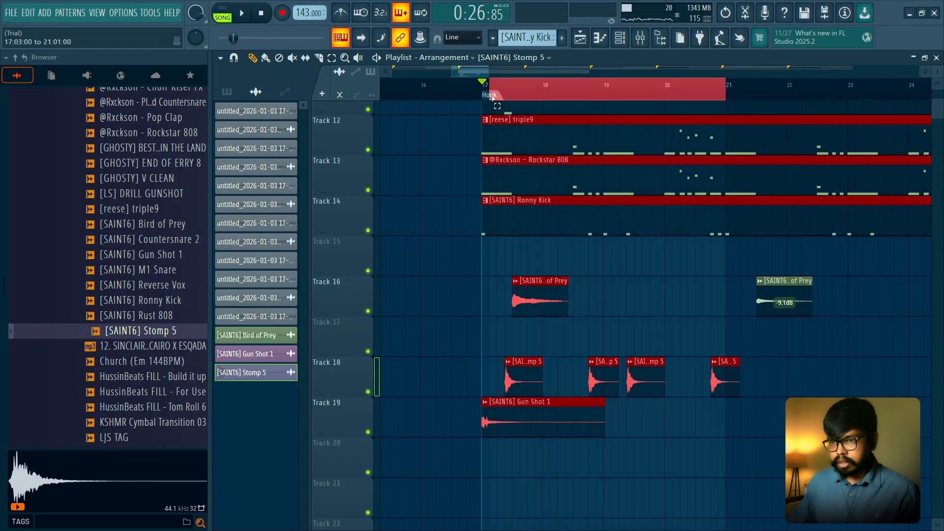
left_click(547, 267, "ctrl")
left_click_drag(467, 283, 579, 345)
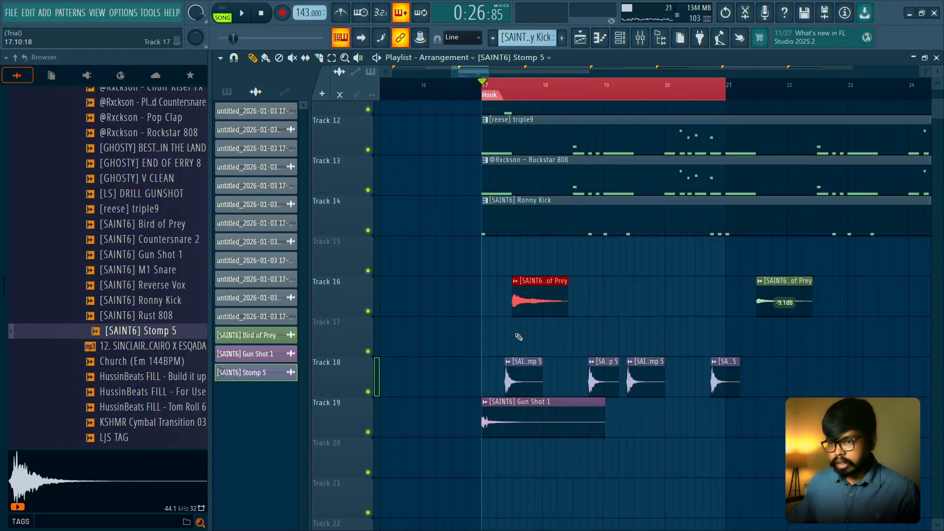
left_click_drag(481, 337, 723, 376)
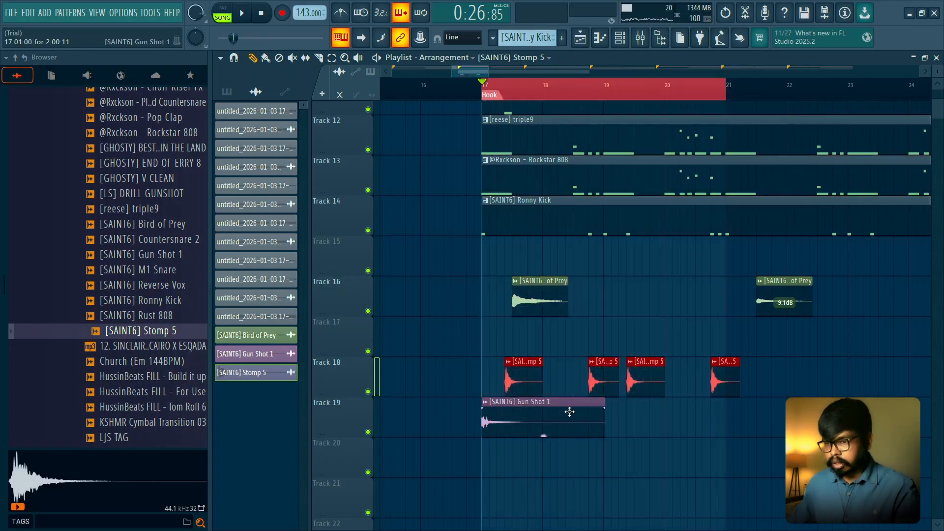
key("ctrl+b")
left_click(762, 88, "ctrl")
scroll(725, 200, "down", 3)
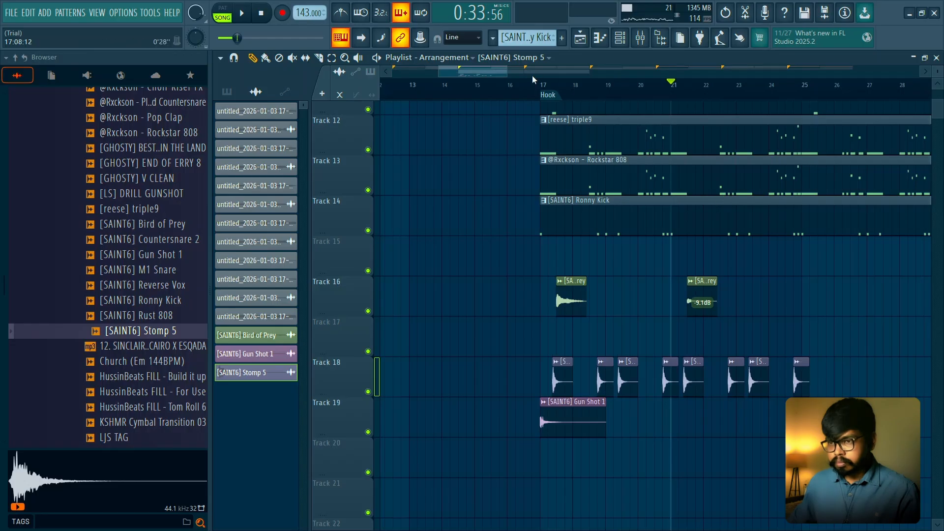
- Audition the samples below Stomp 5 in the FLP 1 folder, including the HussinBeats fills, KSHMR cymbal transition and R4DIANT Lets Go FX
scroll(491, 251, "up", 2)
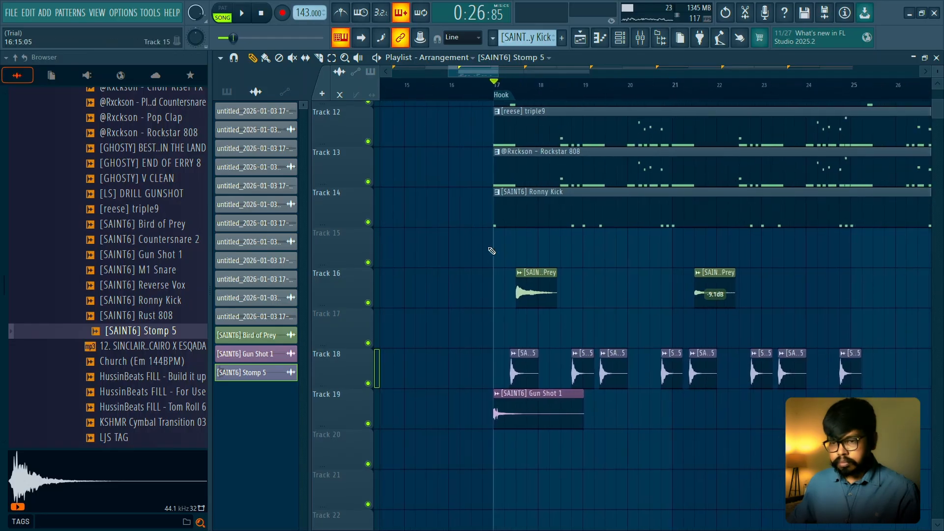
left_click(149, 345)
left_click(156, 361)
left_click(153, 376)
left_click(152, 391)
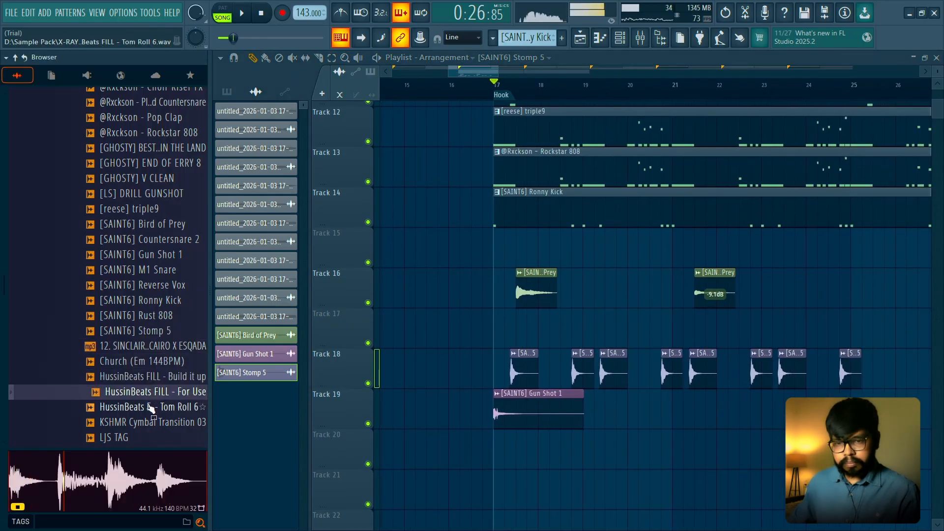
left_click(151, 407)
left_click(148, 421)
scroll(141, 350, "down", 2)
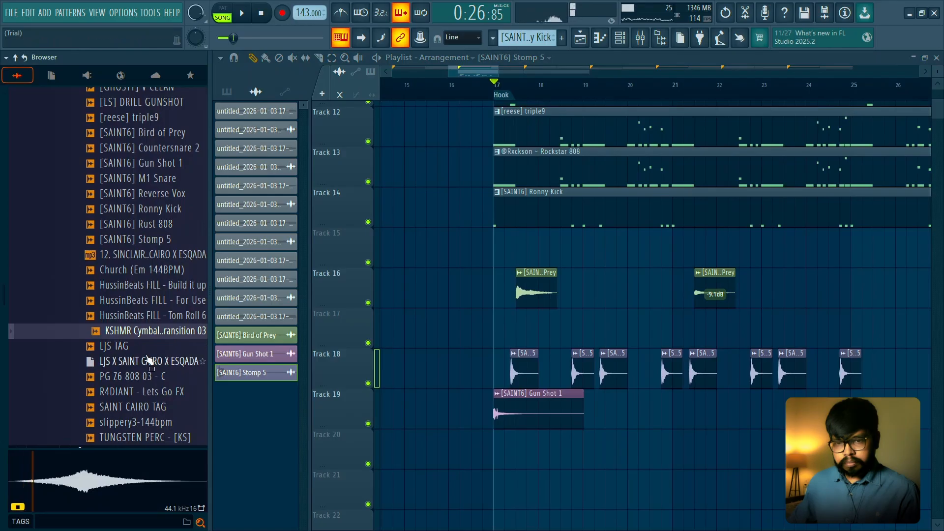
scroll(147, 360, "down", 2)
left_click(150, 270)
left_click(151, 286)
left_click(152, 301)
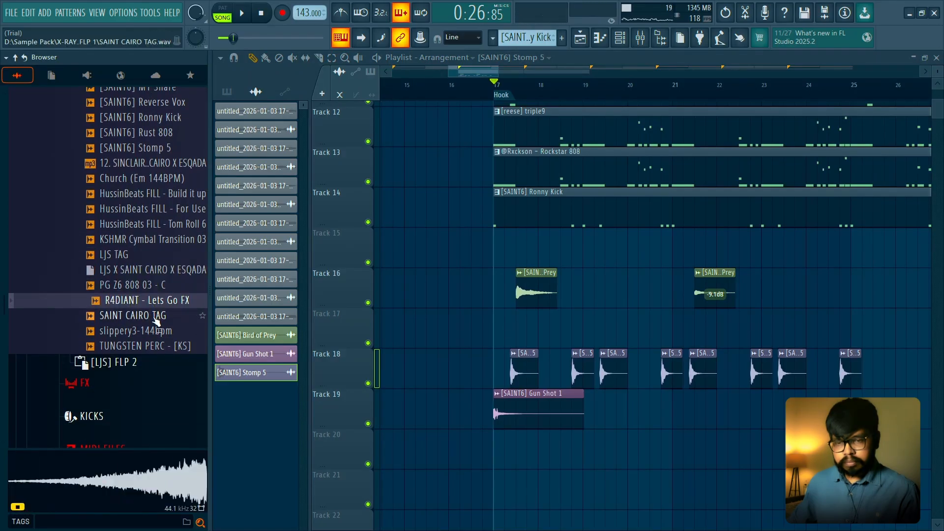
left_click(156, 315)
left_click(150, 330)
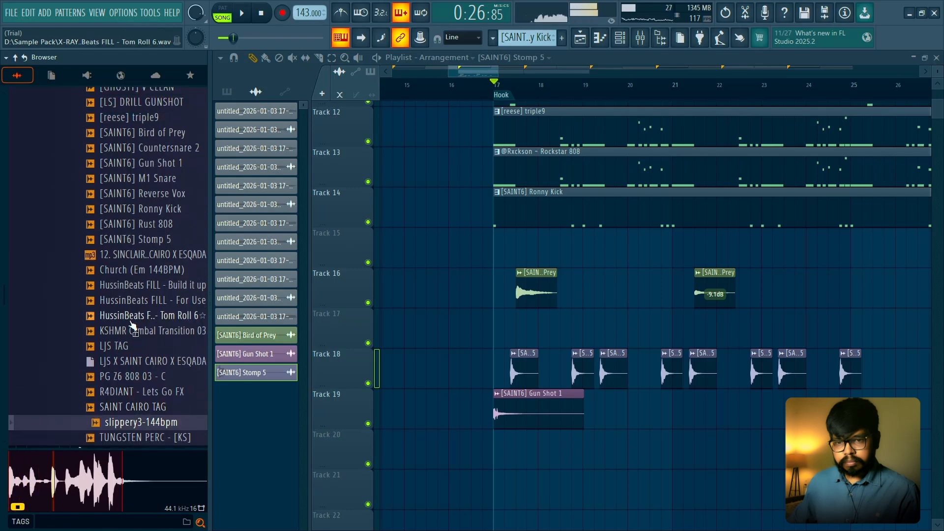
scroll(531, 238, "down", 2)
scroll(531, 238, "up", 1)
scroll(128, 236, "up", 4)
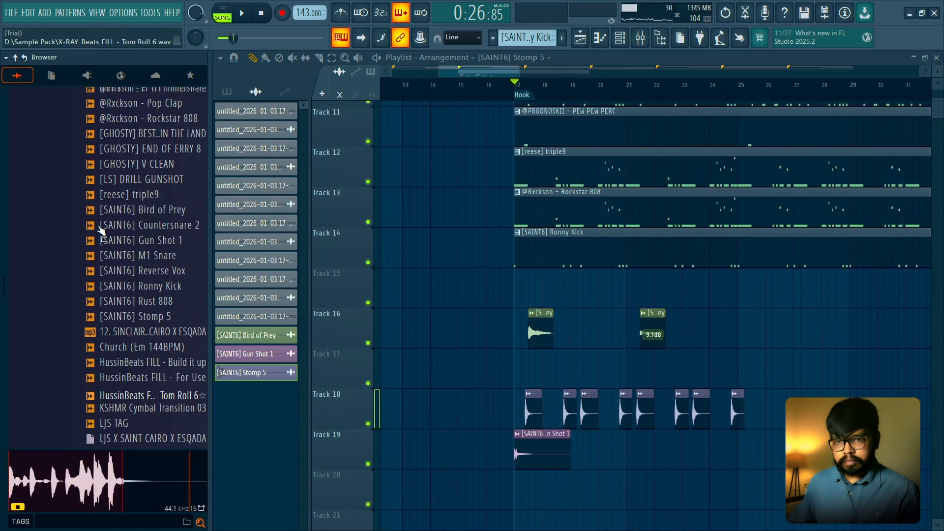
- Audition Gun Shot 1, M1 Snare, Reverse Vox, Ronny Kick and DRILL GUNSHOT from the FLP 1 folder
left_click(129, 240)
left_click(131, 254)
left_click(132, 269)
left_click(132, 285)
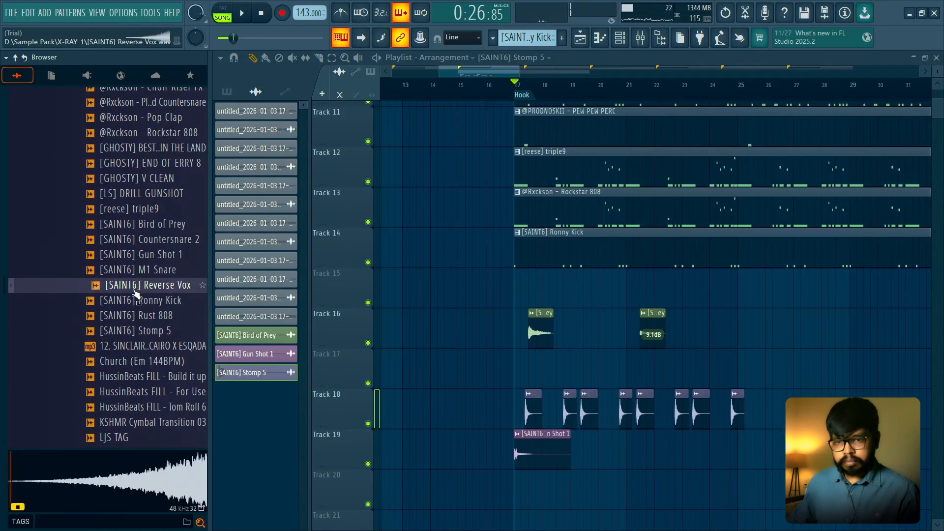
left_click(134, 299)
scroll(137, 305, "up", 4)
scroll(137, 307, "down", 2)
left_click(140, 315)
left_click(145, 284)
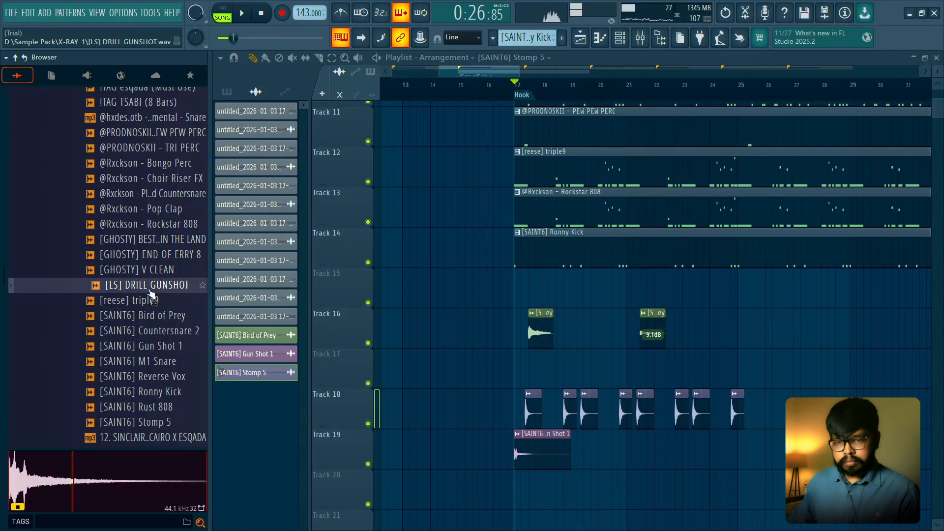
- Place the [GHOSTY] V CLEAN sample on Track 15 at bar 16 so it leads into the Hook
left_click(152, 271)
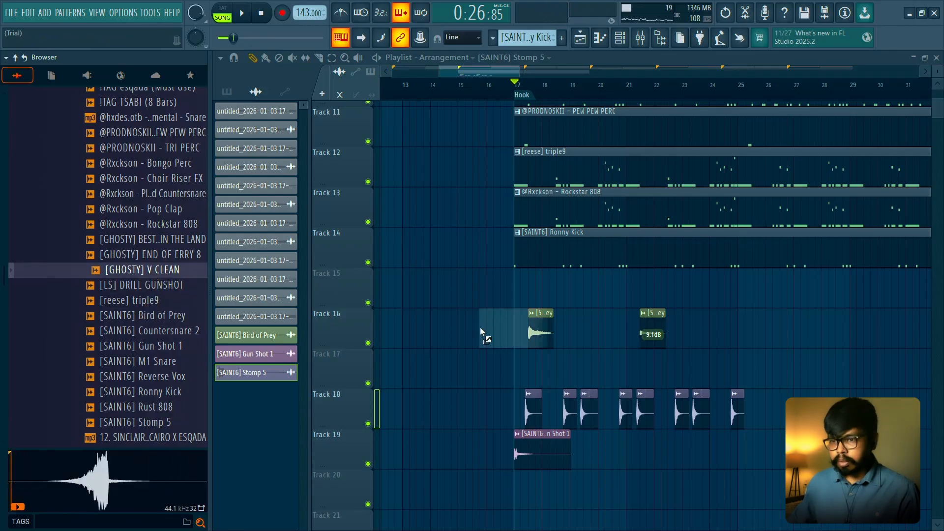
left_click_drag(502, 293, 503, 293)
scroll(508, 293, "up", 3)
scroll(509, 291, "up", 3)
scroll(510, 290, "down", 3)
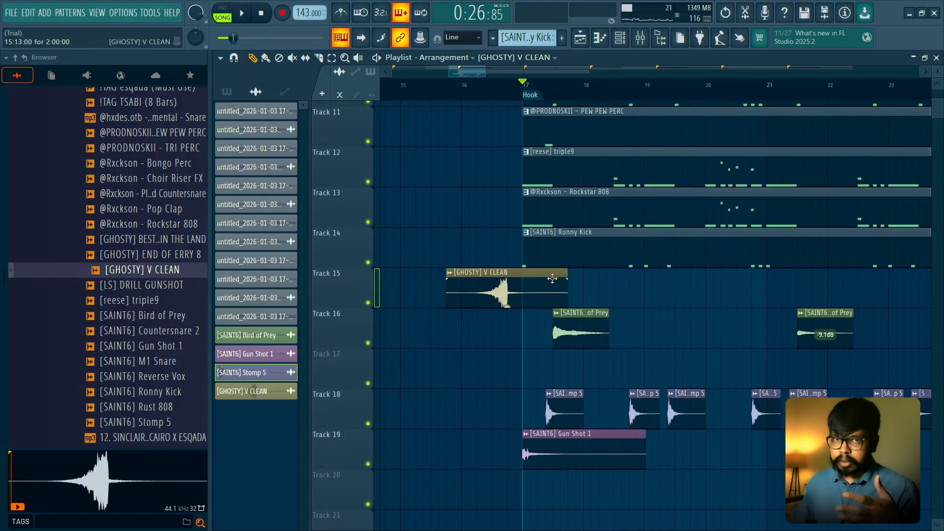
double_click(513, 285)
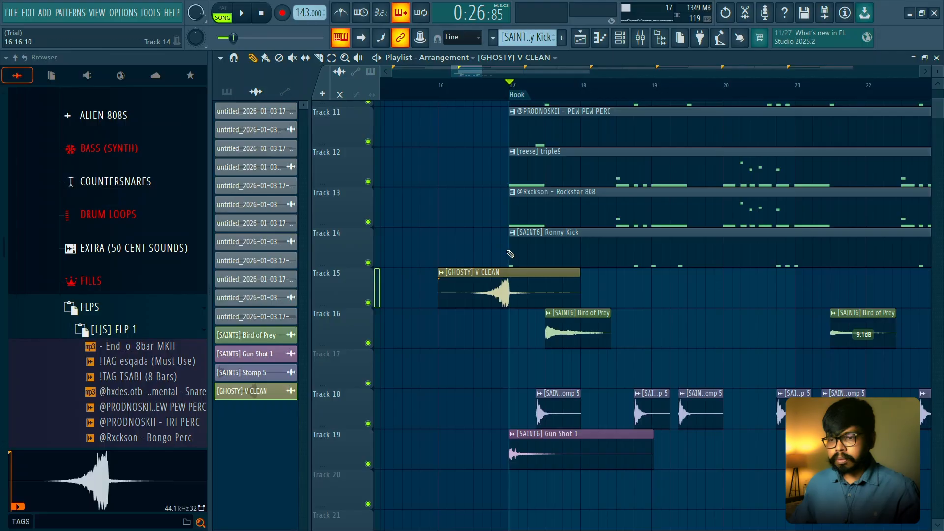
- Play the transition from bar 16 into the Hook and lower the V CLEAN clip's volume
key("space")
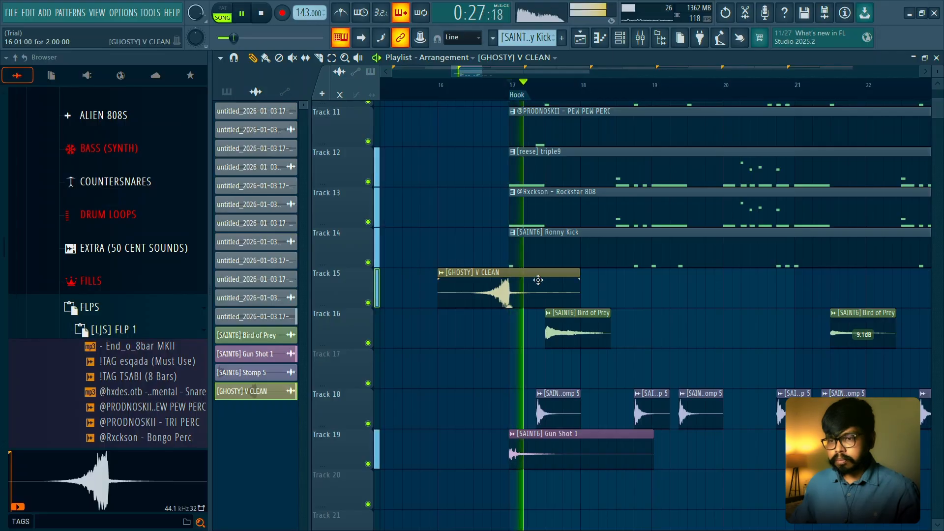
key("space")
left_click(430, 84)
key("space")
double_click(517, 273)
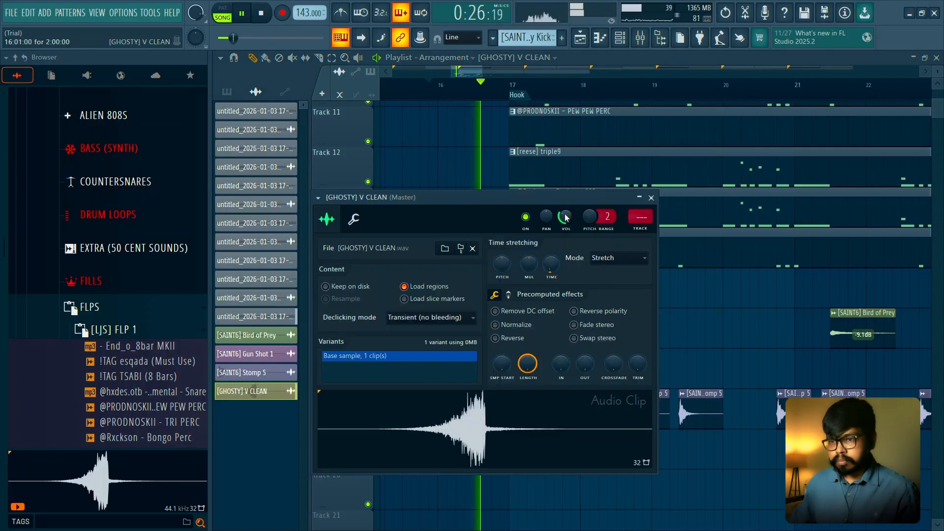
left_click(651, 198)
key("space")
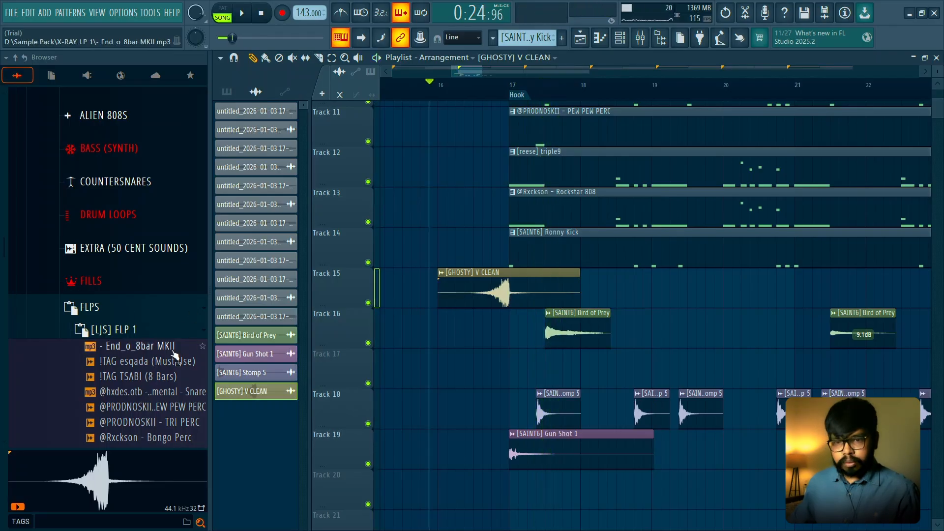
- Audition Bongo Perc and Choir Riser FX, and place Choir Riser FX on Track 18 at 16:05:14, peaking at the Hook's start
scroll(174, 355, "down", 5)
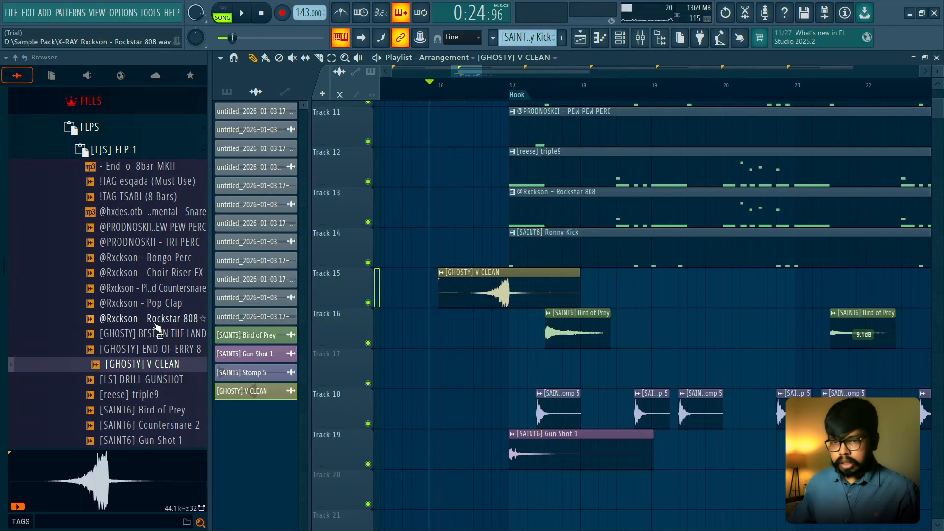
left_click(154, 257)
left_click(154, 270)
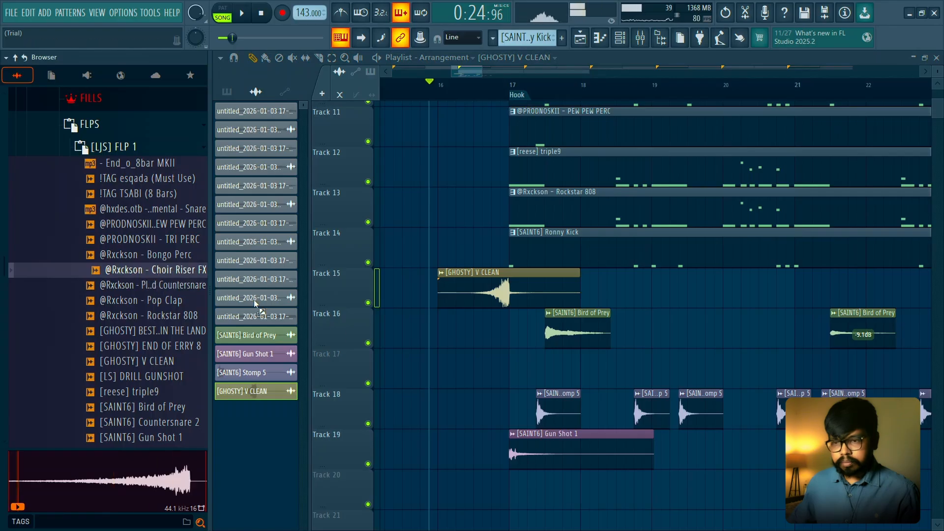
left_click_drag(442, 393, 471, 402)
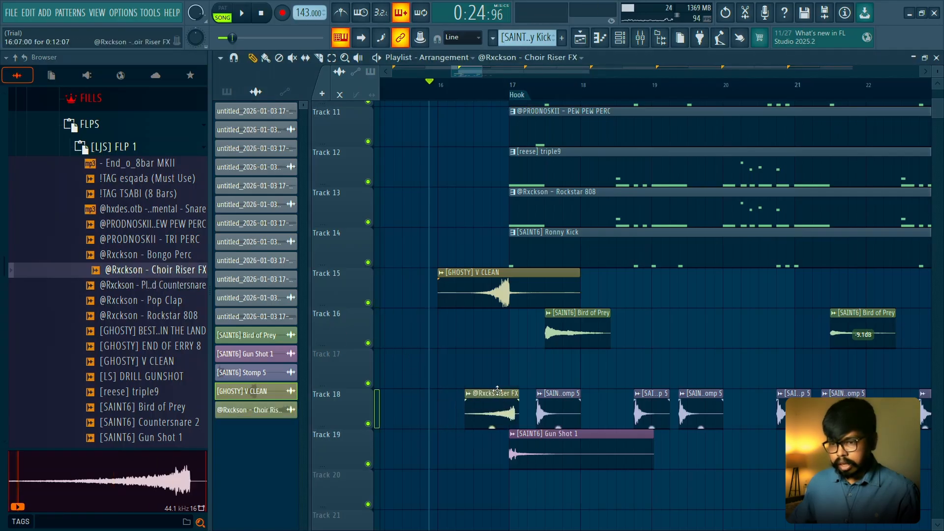
scroll(493, 390, "up", 5)
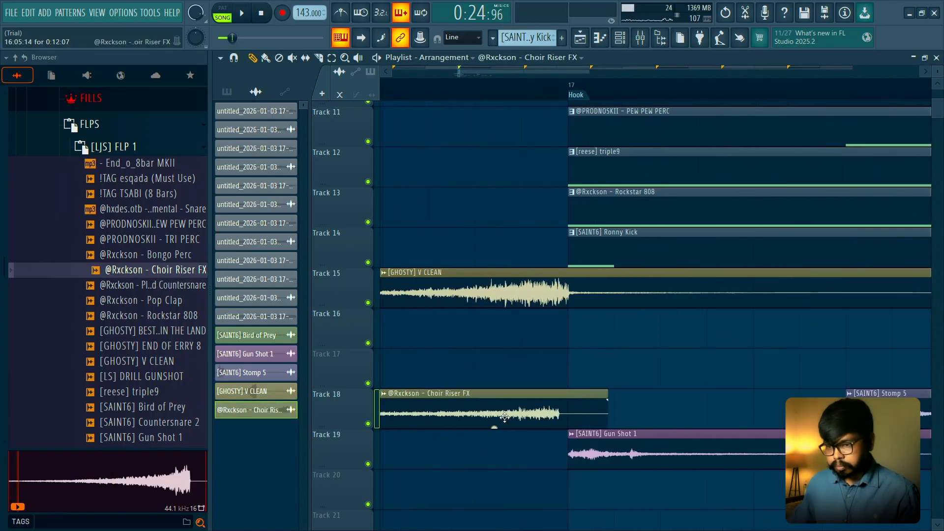
scroll(511, 417, "down", 7)
- Play the transition into the Hook and lower the Choir Riser FX clip's volume
key("space")
double_click(511, 417)
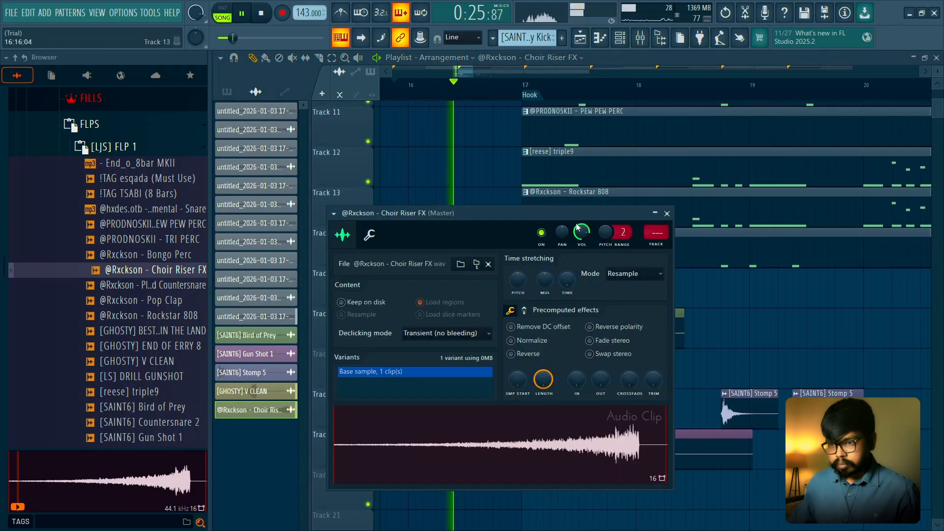
left_click_drag(580, 232, 583, 235)
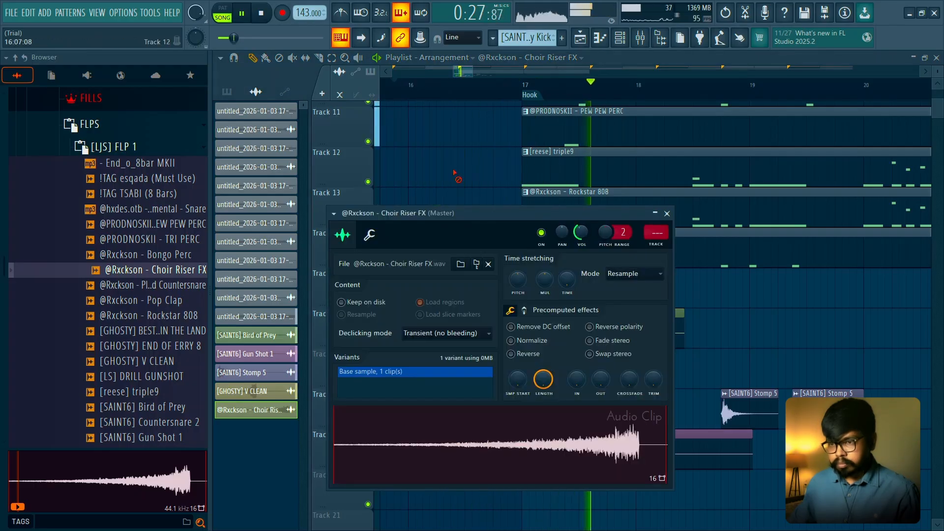
key("Escape")
key("space")
- Audition Pop Clap, Rockstar 808 and [GHOSTY] BEST GS IN THE LAND, and add the last one to Track 17 at 17:02
left_click(157, 301)
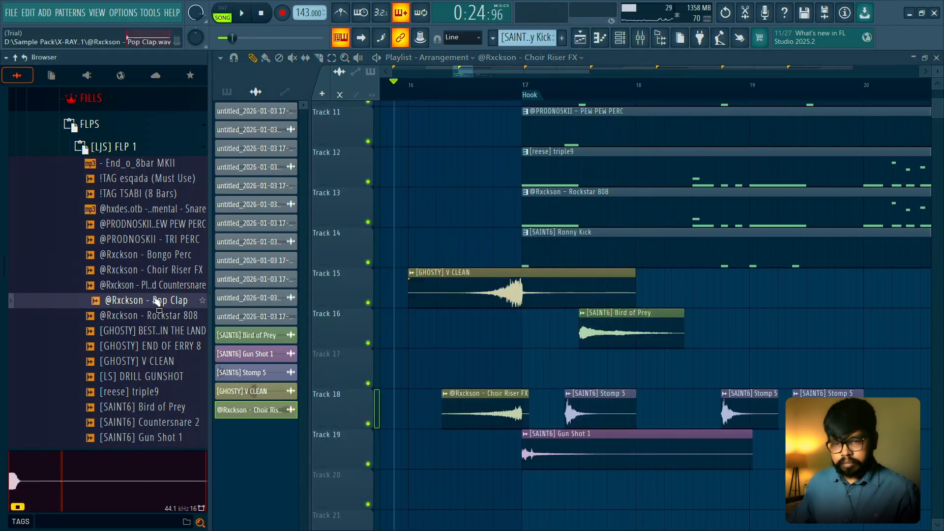
left_click(154, 321)
scroll(137, 319, "down", 2)
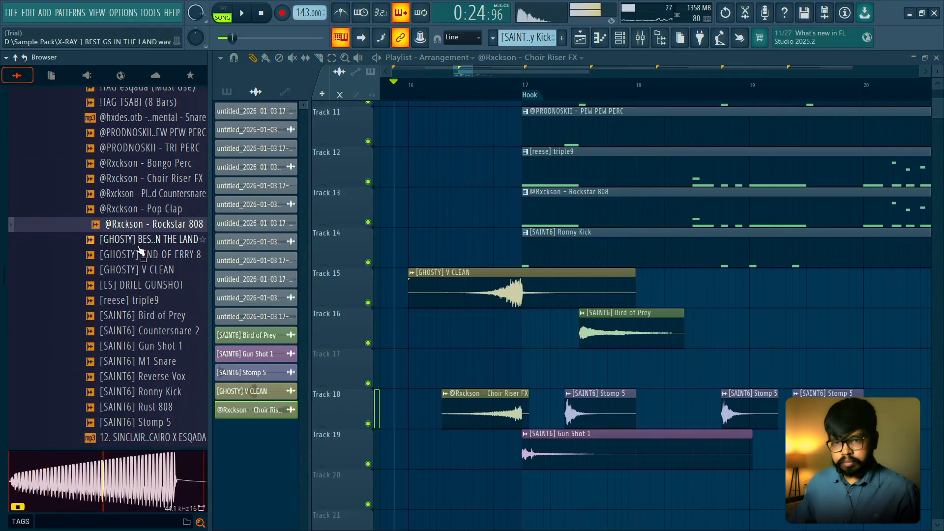
left_click(138, 243)
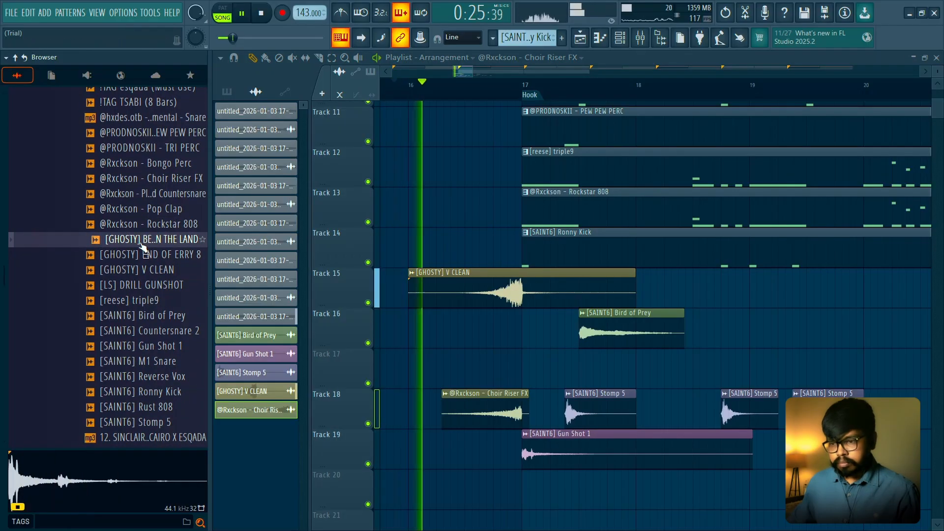
left_click_drag(142, 246, 528, 368)
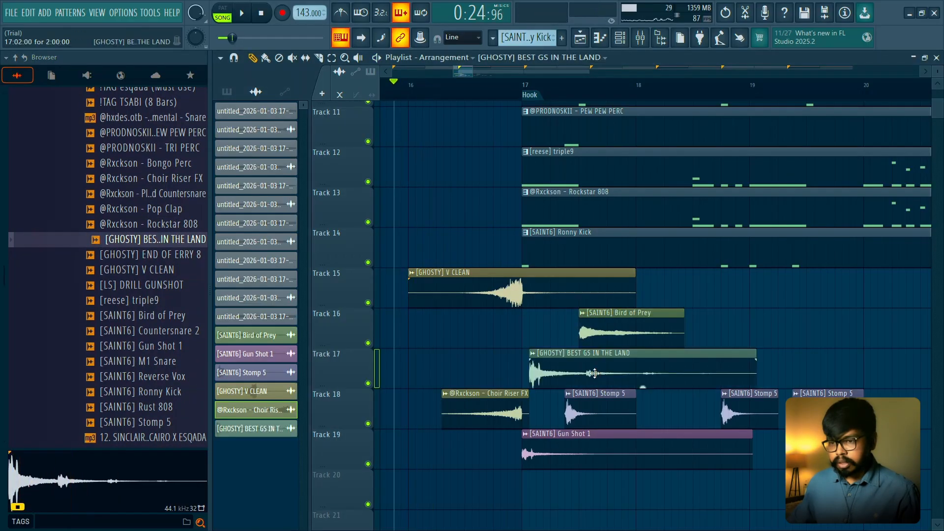
- Align the BEST GS IN THE LAND clip with bar 17, lower its volume and play the Hook's opening
double_click(546, 353)
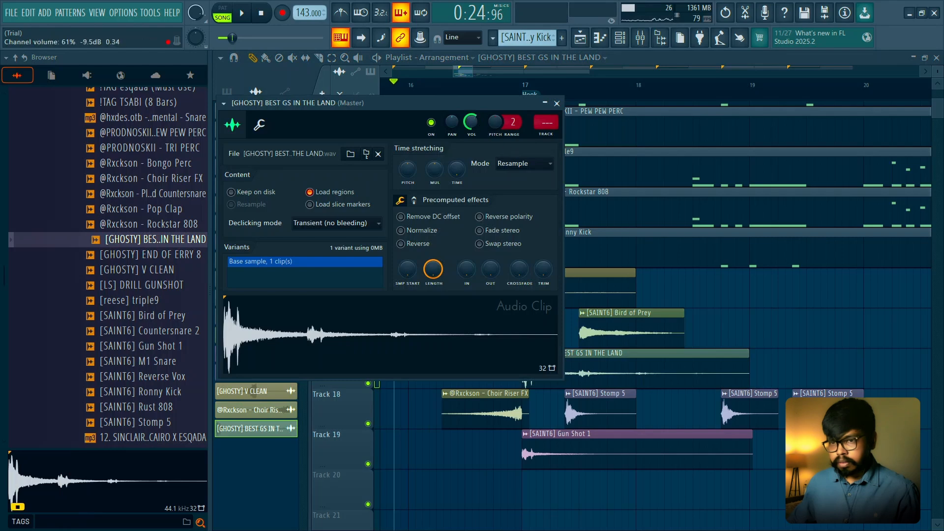
left_click(557, 104)
scroll(543, 384, "down", 3)
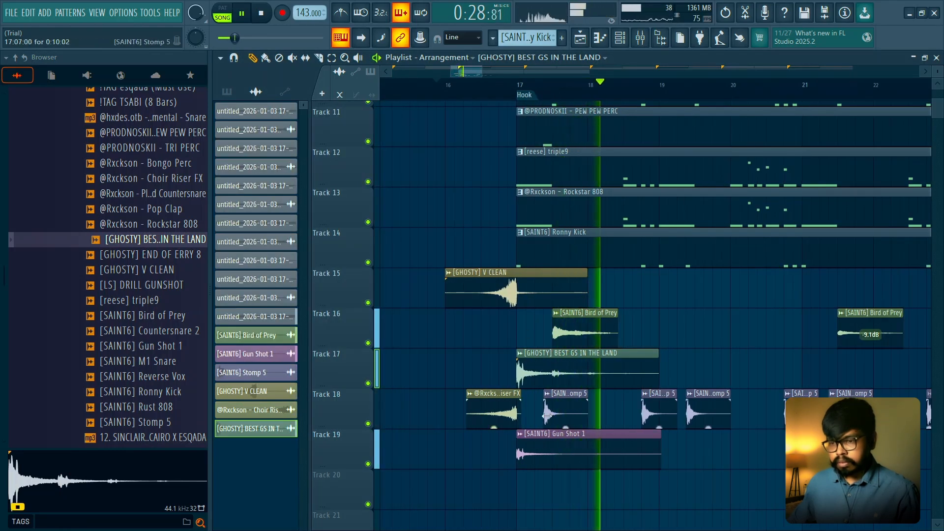
scroll(542, 408, "down", 3)
key("space")
- Move the BEST GS IN THE LAND clip on Track 17 to bar 16 and play the transition into the Hook
scroll(499, 373, "up", 1)
left_click_drag(506, 366, 541, 368)
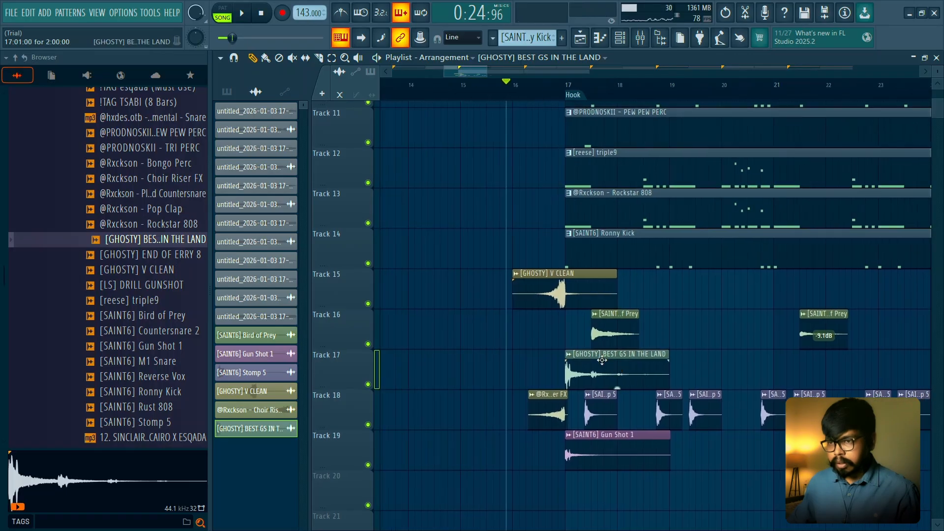
scroll(421, 97, "down", 2)
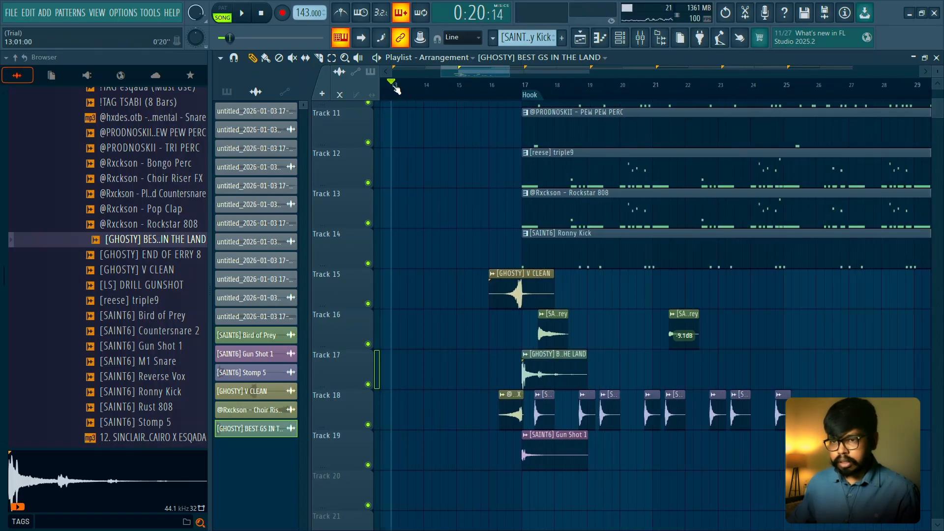
scroll(413, 221, "up", 2)
key("space")
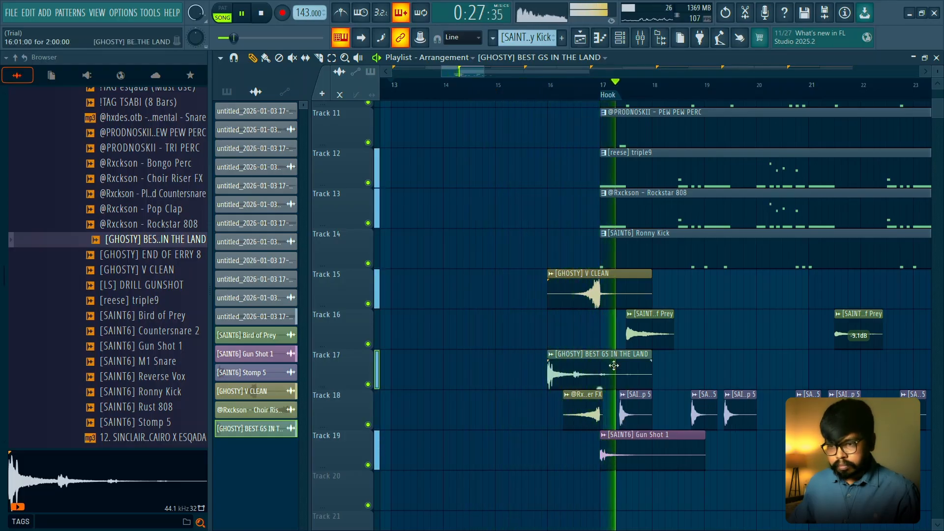
key("space")
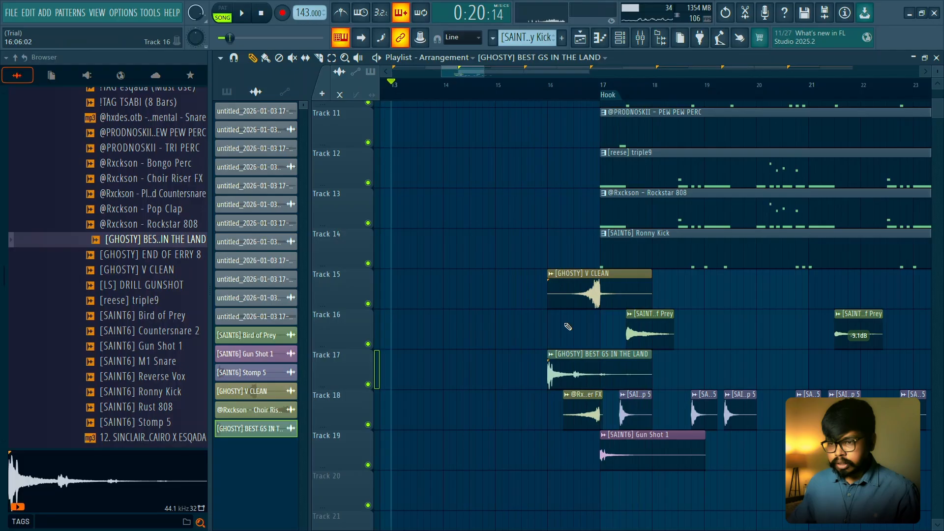
- Audition the browser samples from V CLEAN through Gun Shot 1, including DRILL GUNSHOT, triple9, Bird of Prey and Countersnare 2
left_click(139, 274)
left_click(141, 286)
left_click(141, 300)
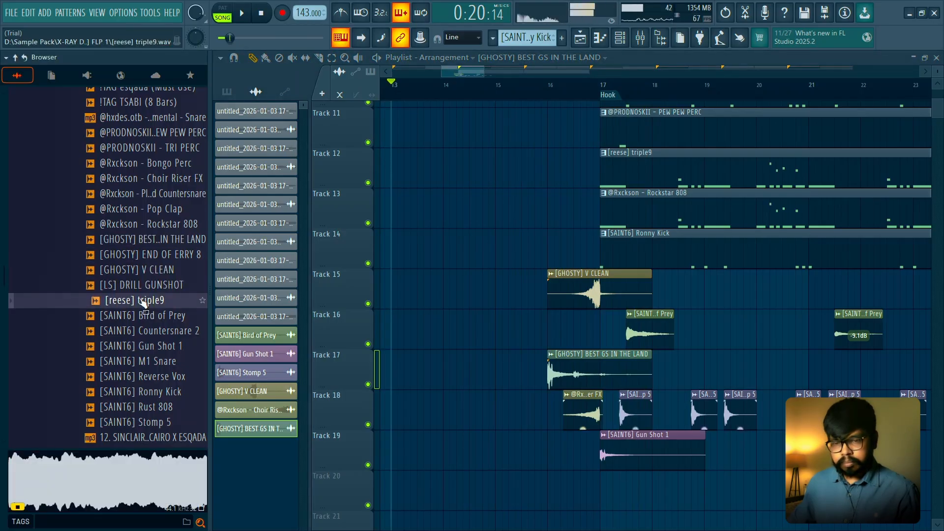
left_click(141, 315)
left_click(139, 331)
left_click(137, 349)
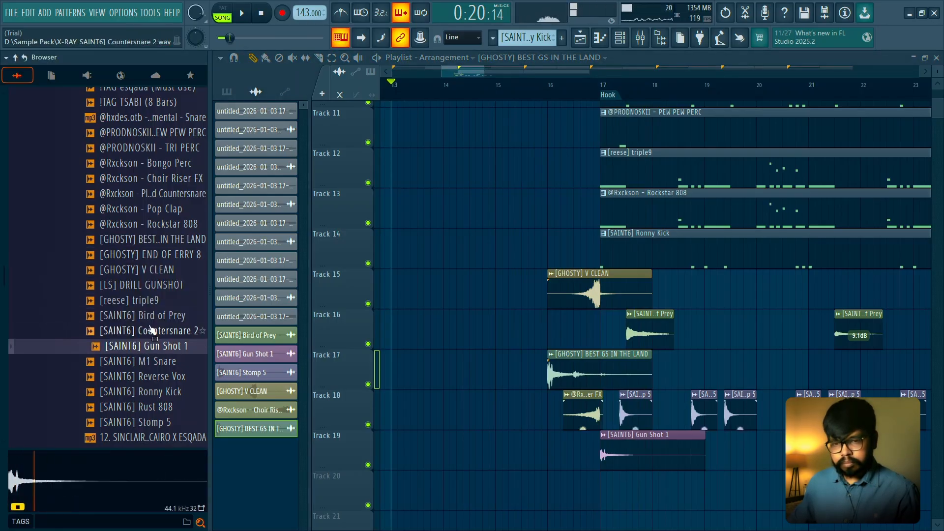
left_click(142, 359)
left_click(144, 350)
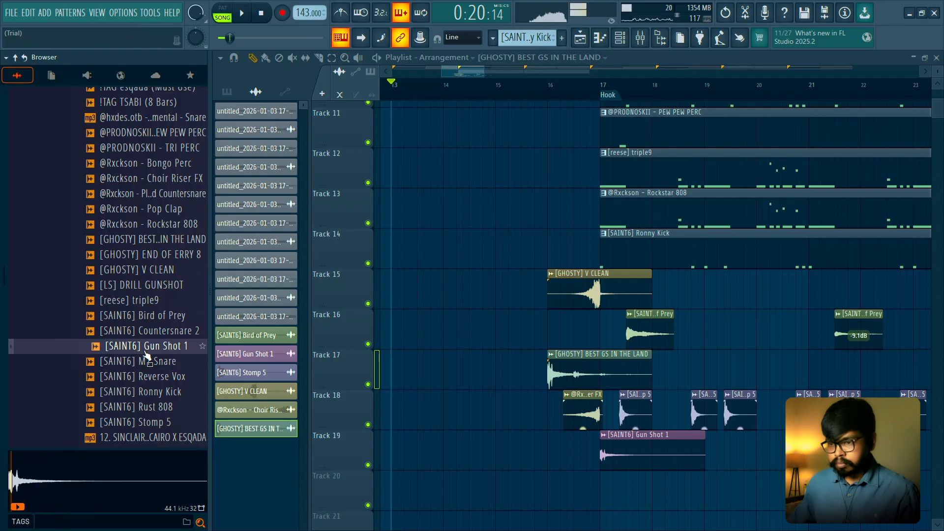
- Preview [LS] DRILL GUNSHOT and add it to Track 20 at bar 21
left_click(140, 288)
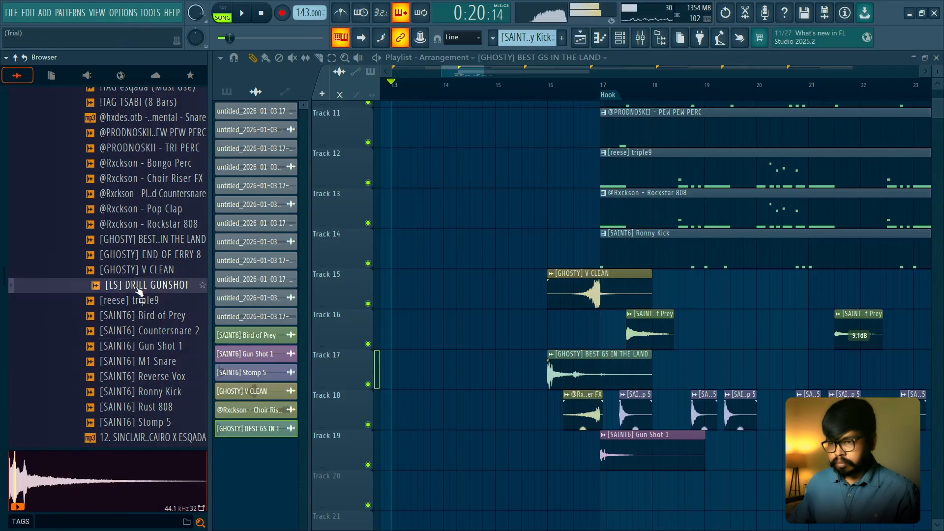
left_click_drag(414, 329, 615, 450)
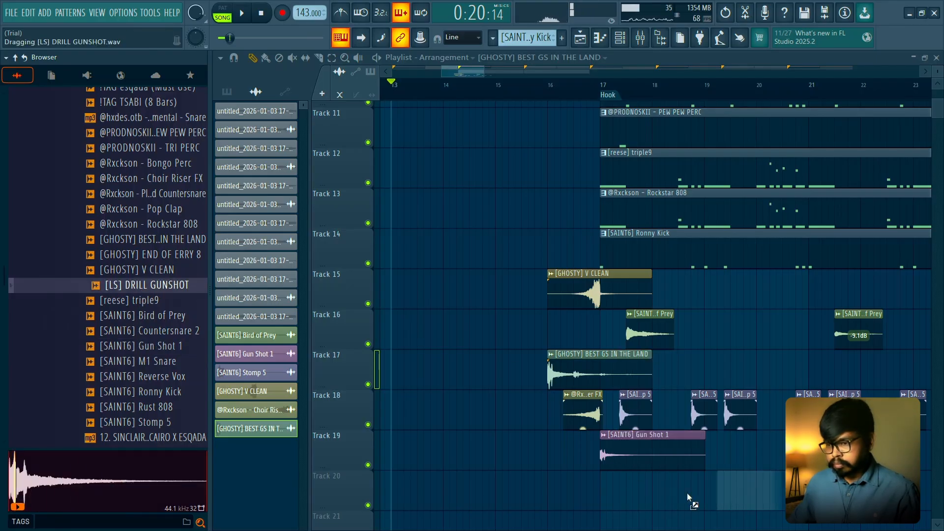
scroll(782, 433, "down", 3)
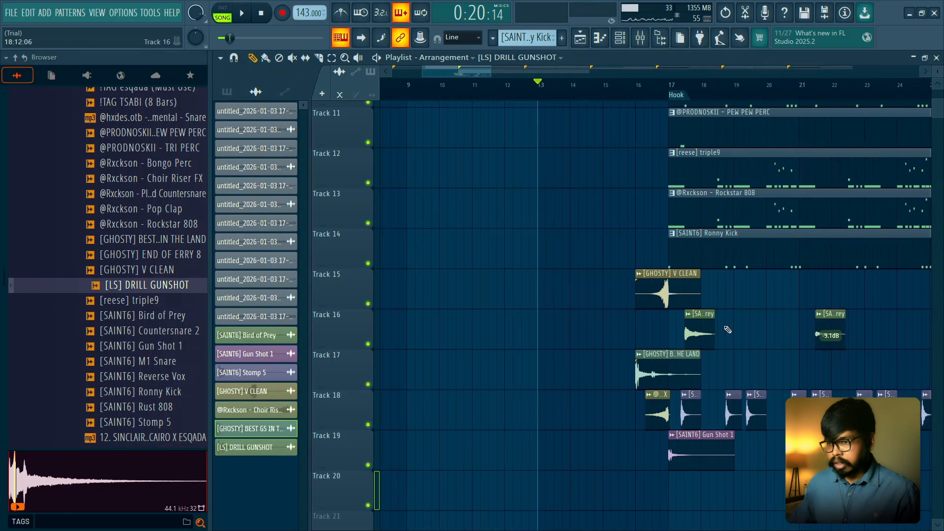
scroll(726, 328, "up", 4)
left_click_drag(727, 329, 543, 260)
scroll(542, 260, "down", 2)
- Play from just before the Hook and check the DRILL GUNSHOT clip's sample settings
left_click(459, 86)
key("space")
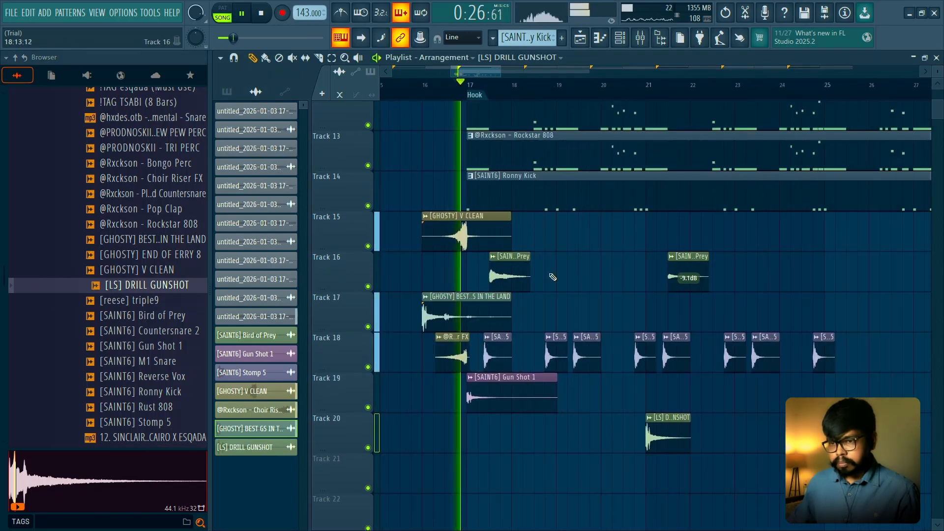
left_click(650, 417)
left_click(634, 317)
double_click(668, 429)
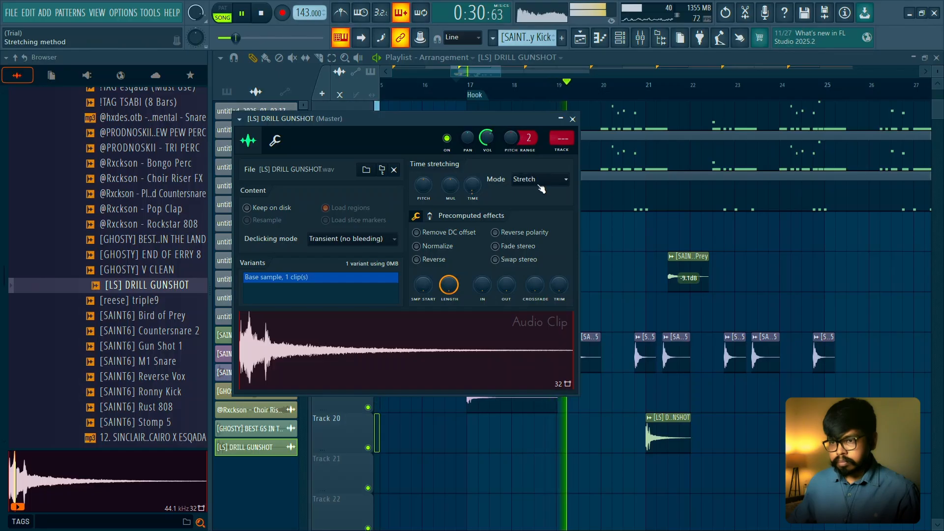
left_click(572, 119)
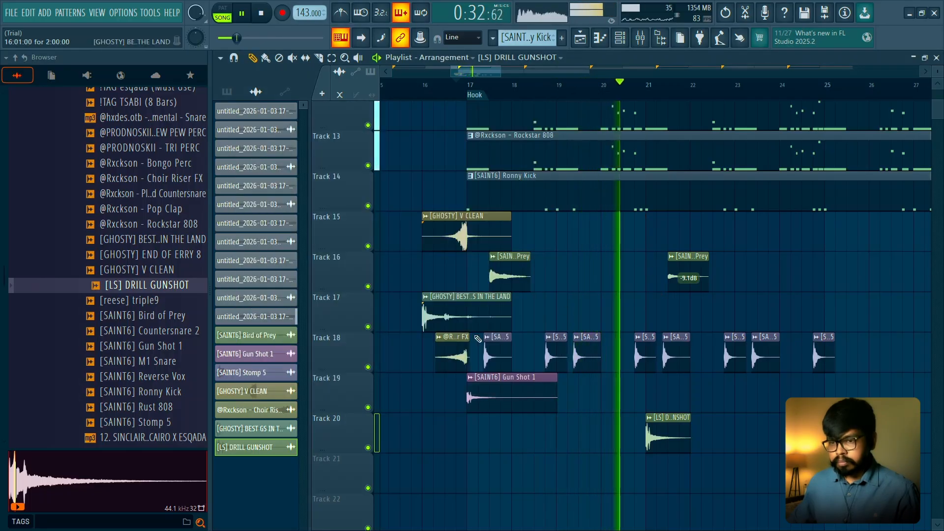
- Copy the Choir Riser FX clip to Track 17 so it builds up into bar 21
left_click_drag(463, 348, 642, 303)
scroll(672, 313, "up", 2)
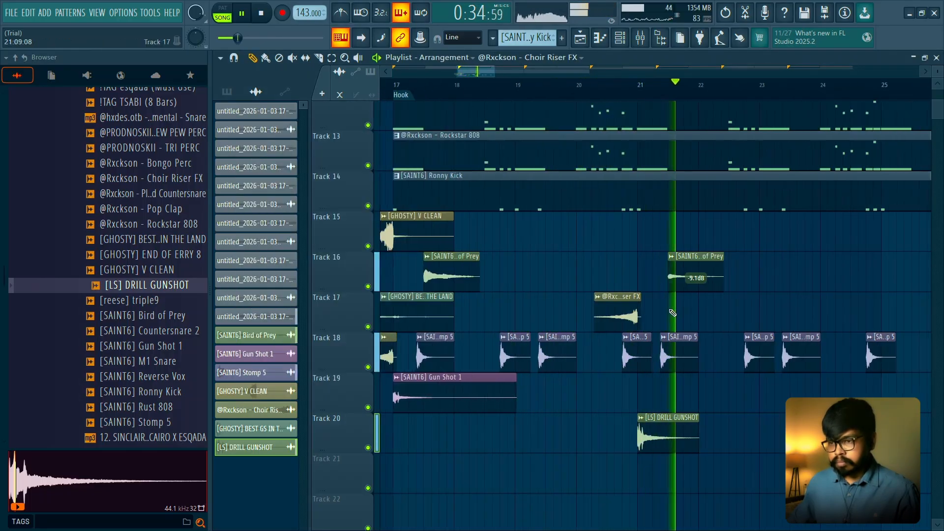
key("space")
- Set the DRILL GUNSHOT clip's channel volume to 42% and play the lead-in to bar 21
scroll(672, 312, "up", 2)
double_click(660, 418)
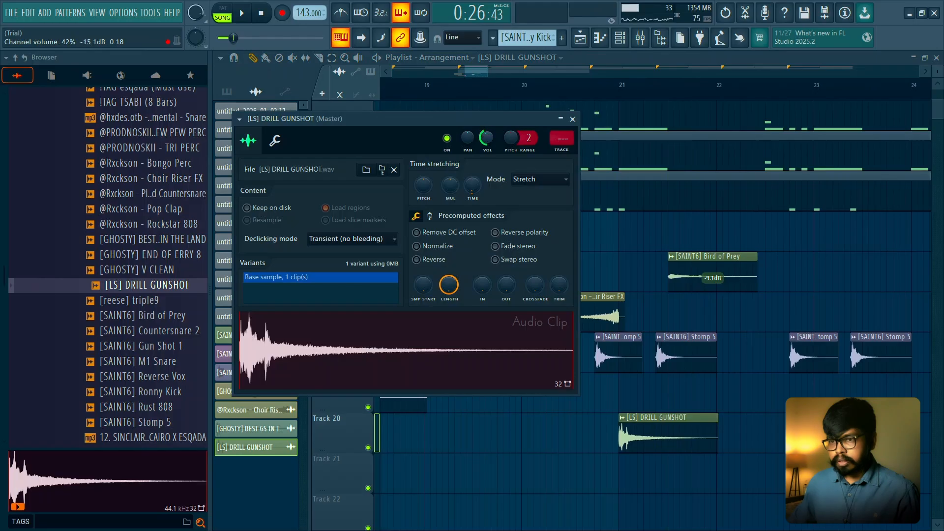
left_click(572, 119)
left_click(552, 85)
scroll(588, 167, "up", 4)
key("space")
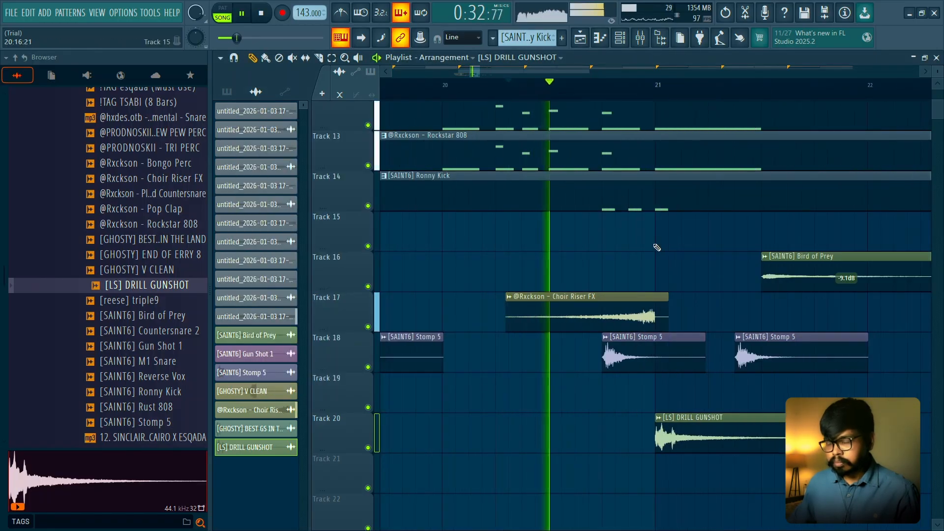
- Open the Choir Riser FX clip's sample settings and load the sample in the audio editor
scroll(656, 247, "down", 5)
double_click(632, 313)
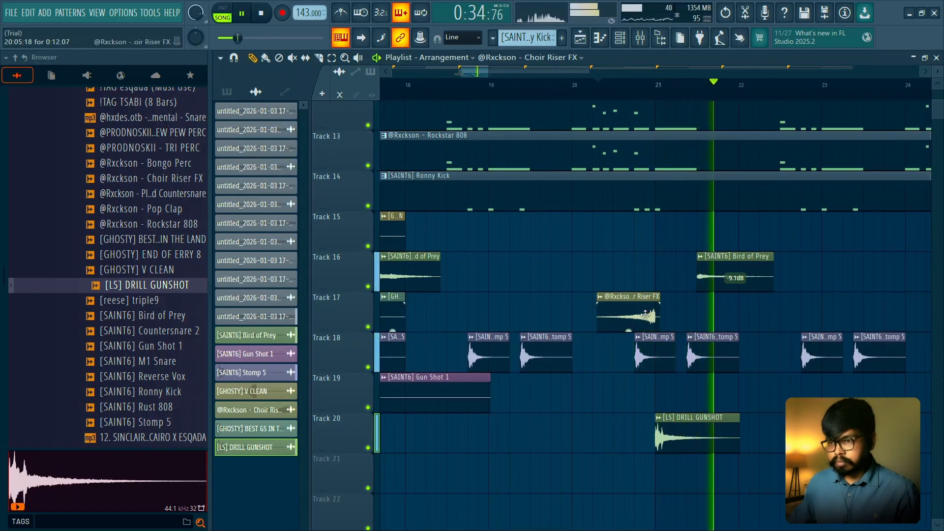
key("space")
right_click(519, 443)
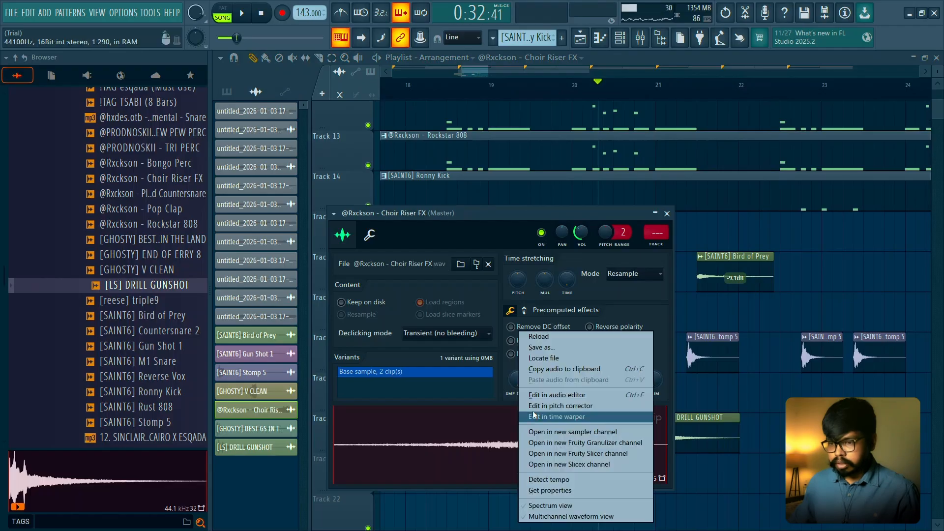
left_click(543, 395)
- Detect the pitch regions of the Choir Riser FX sample and examine the marked notes
right_click(515, 289)
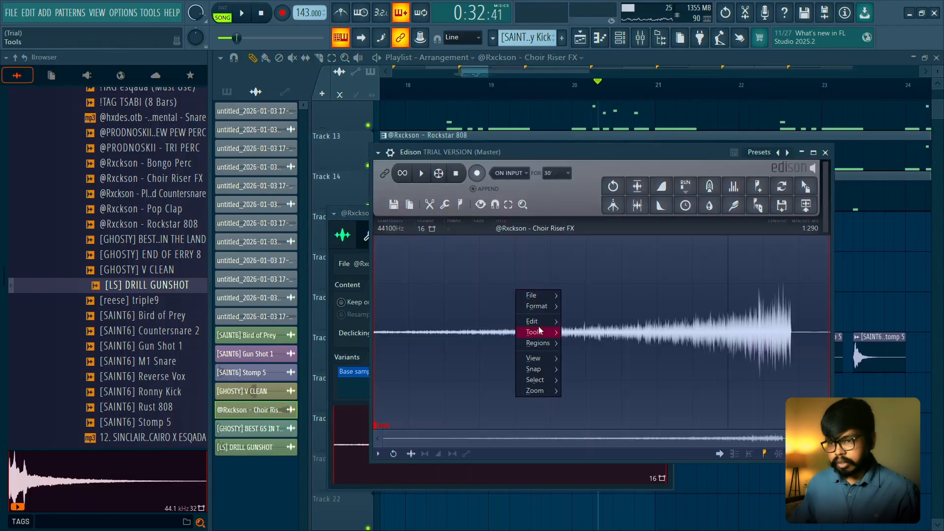
left_click(537, 343)
left_click(494, 367)
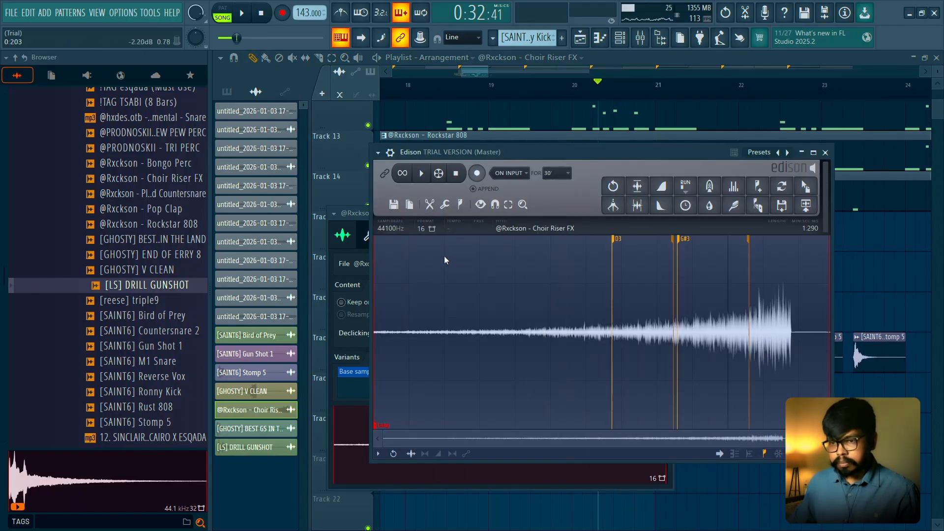
scroll(734, 247, "up", 5)
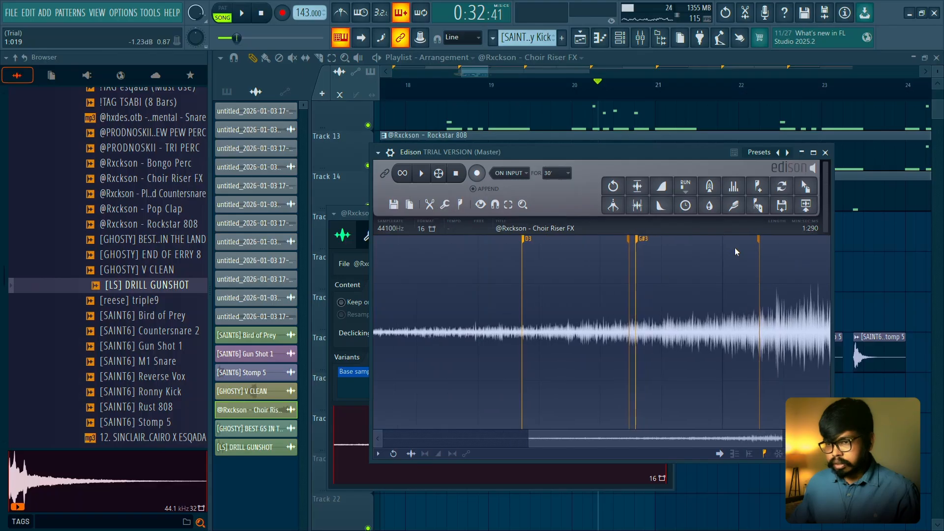
scroll(735, 247, "down", 3)
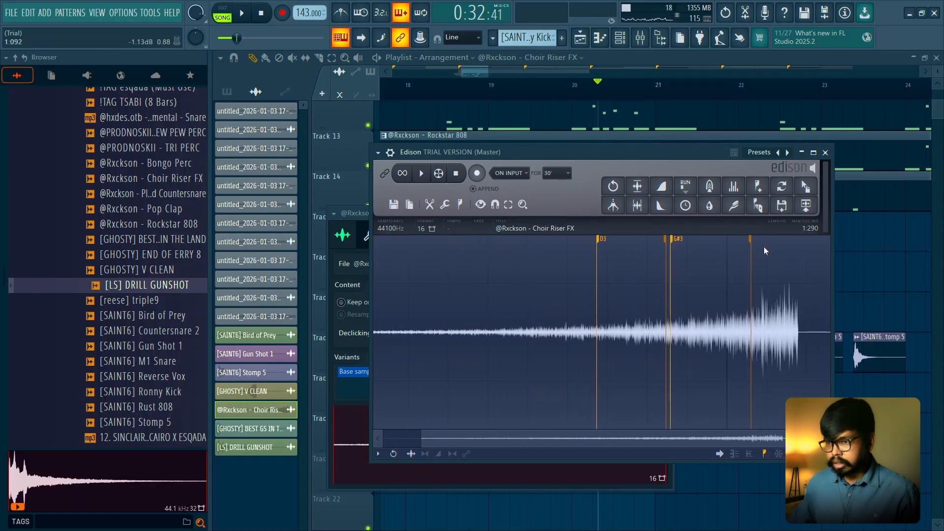
left_click(826, 153)
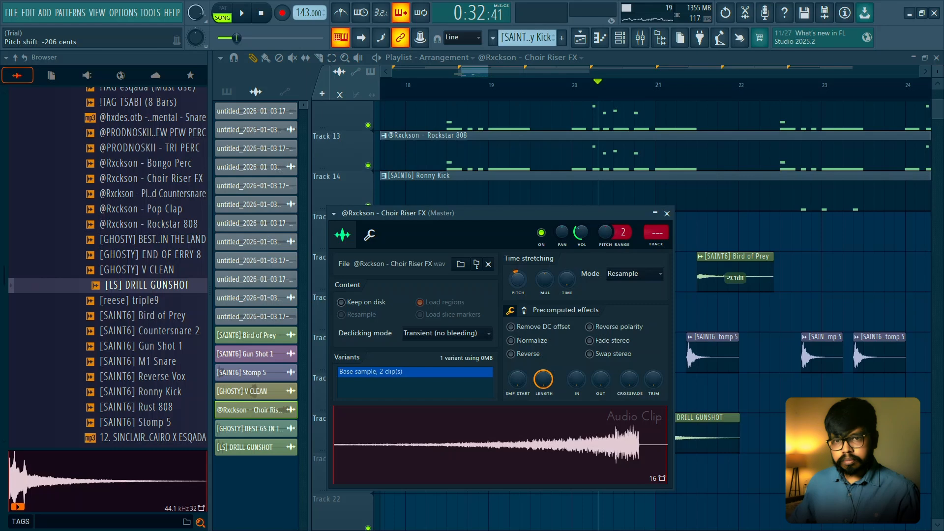
- Set the Choir Riser FX time stretching to Auto with a -400 cents pitch shift and play it in context
left_click_drag(517, 284, 516, 288)
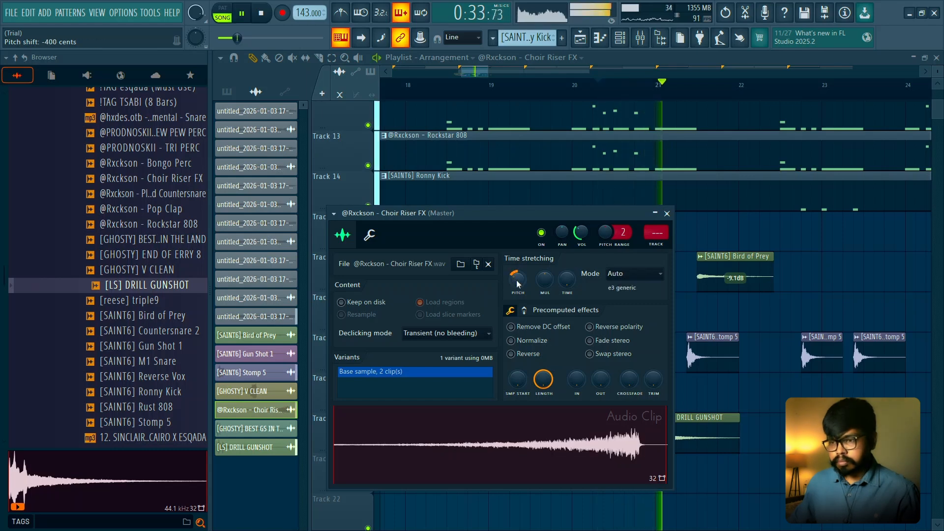
key("space")
key("space")
left_click(666, 213)
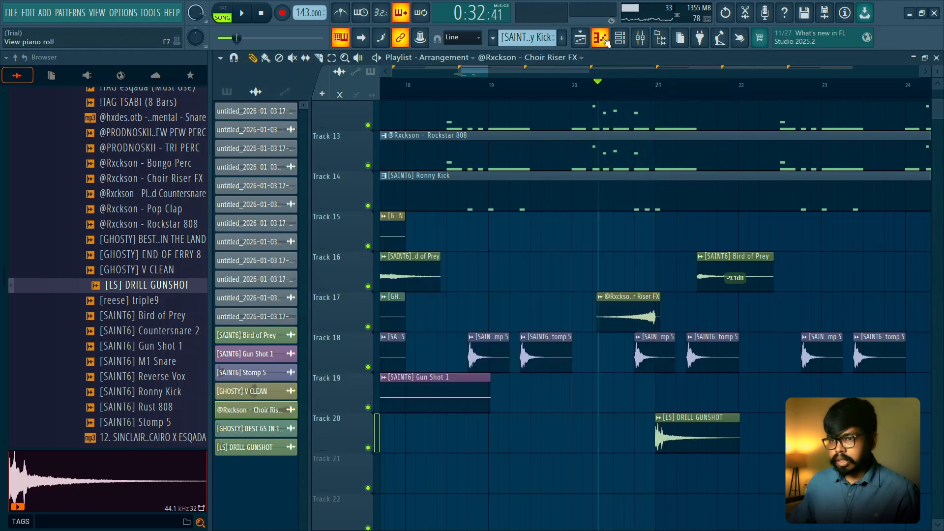
- Check the note intervals in the piano roll and set the Choir Riser FX pitch shift to +500 cents
left_click(605, 40)
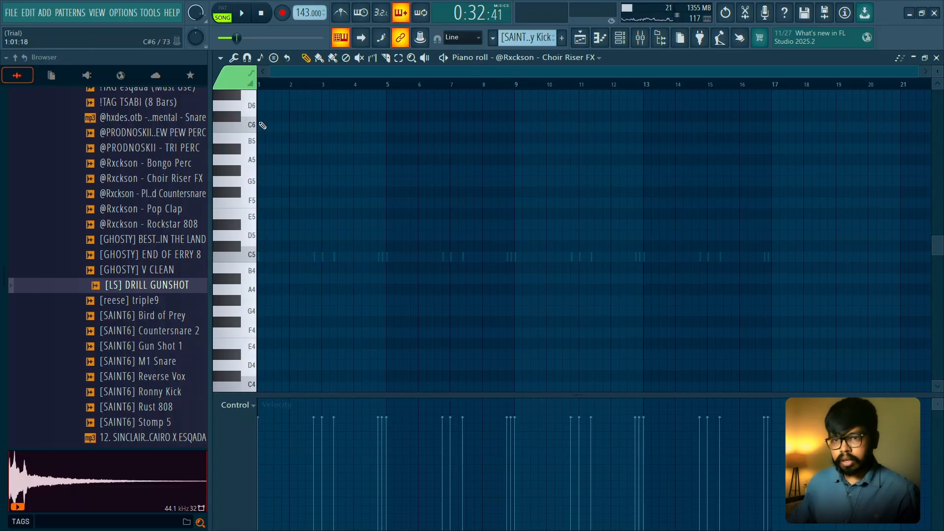
double_click(642, 300)
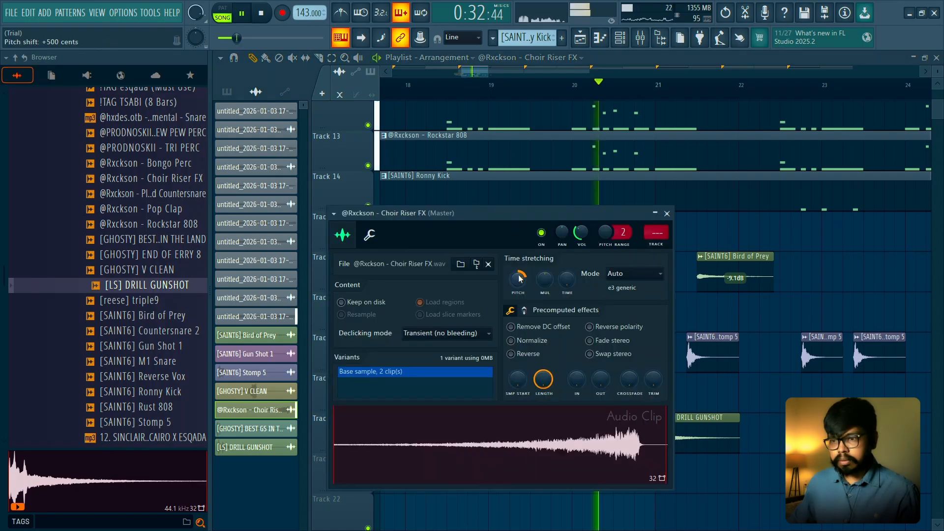
key("space")
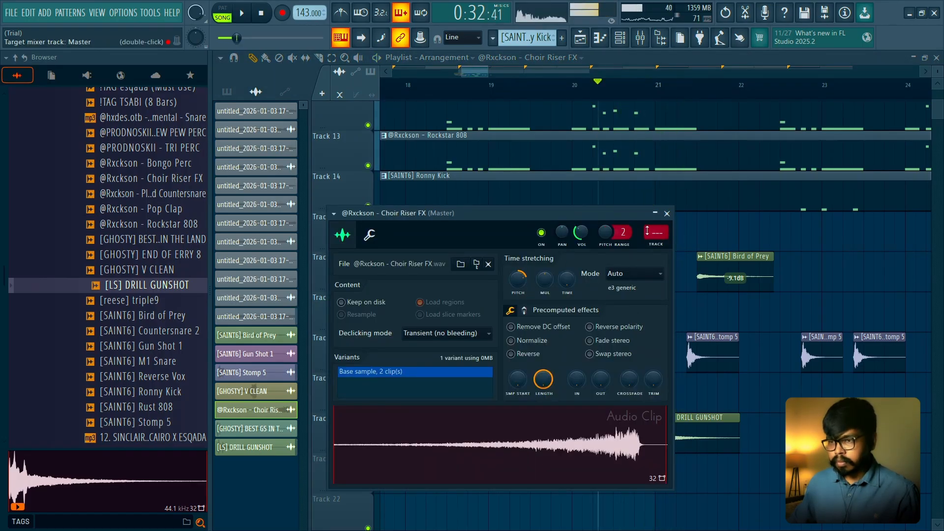
left_click(667, 213)
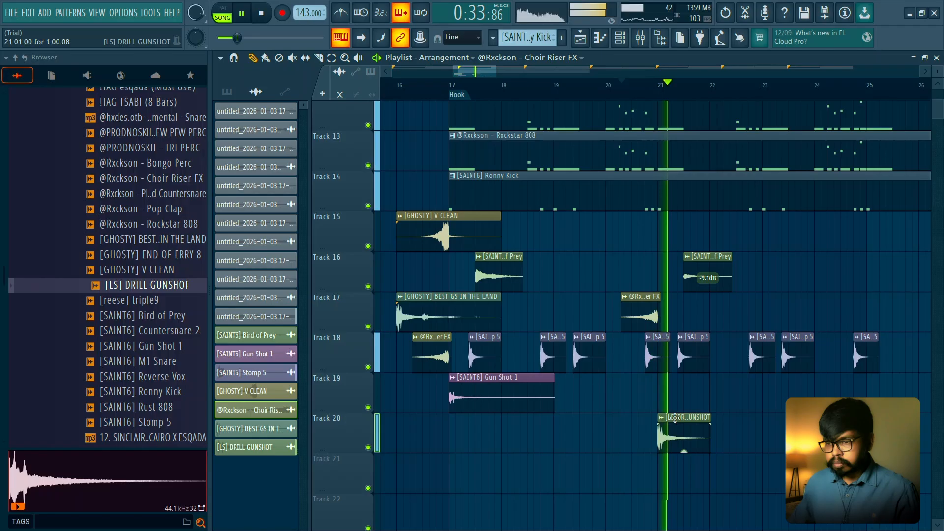
- Play the Choir Riser FX transition into bar 21 with the DRILL GUNSHOT hit
key("space")
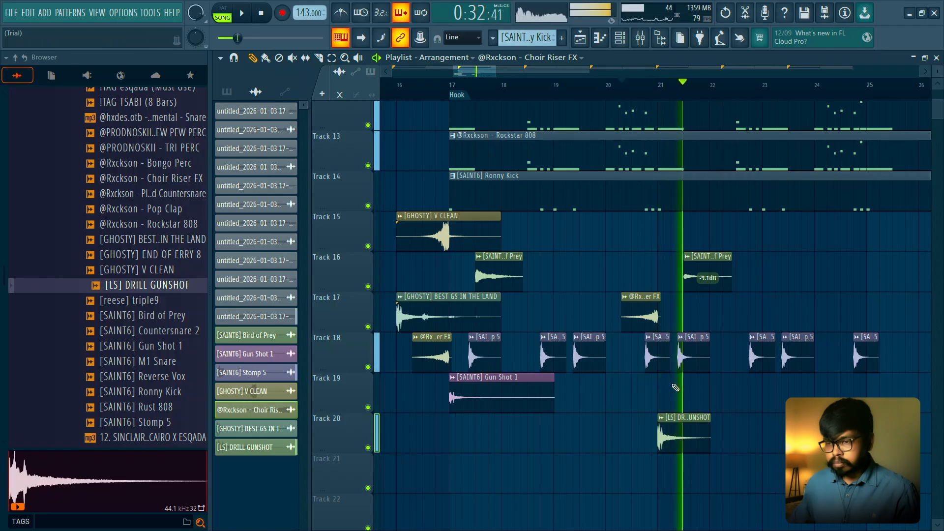
scroll(586, 388, "up", 2)
key("space")
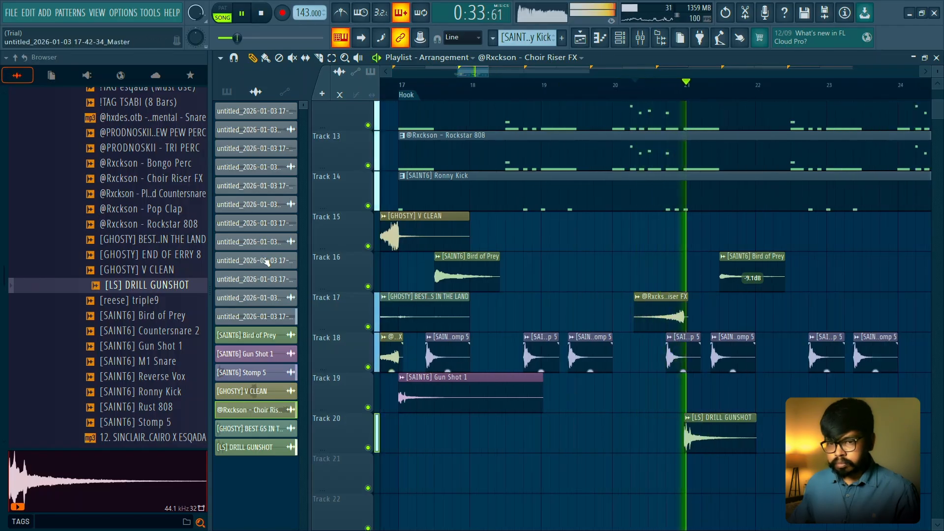
key("space")
- Audition Countersnare 2, Bird of Prey and Gun Shot 1 and replay the lead-in to bar 21
left_click(148, 331)
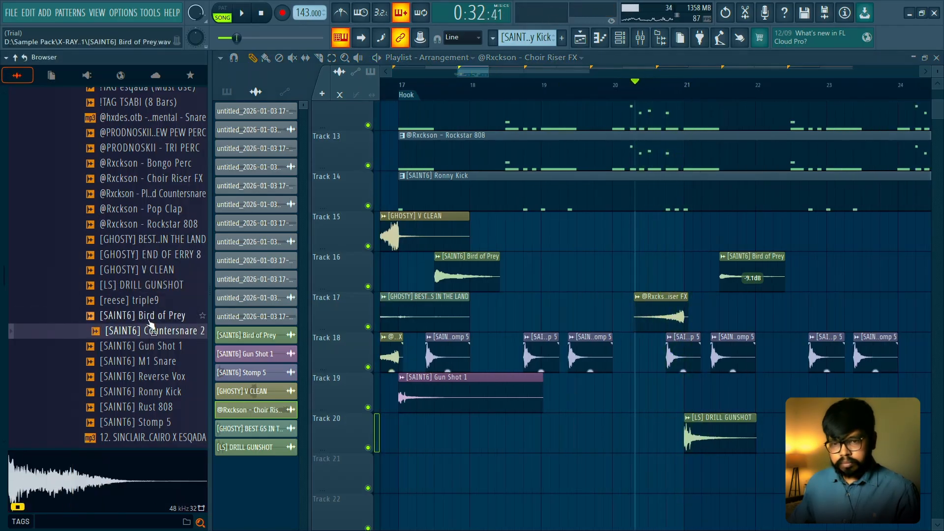
left_click(150, 317)
left_click(153, 347)
key("space")
scroll(142, 246, "up", 4)
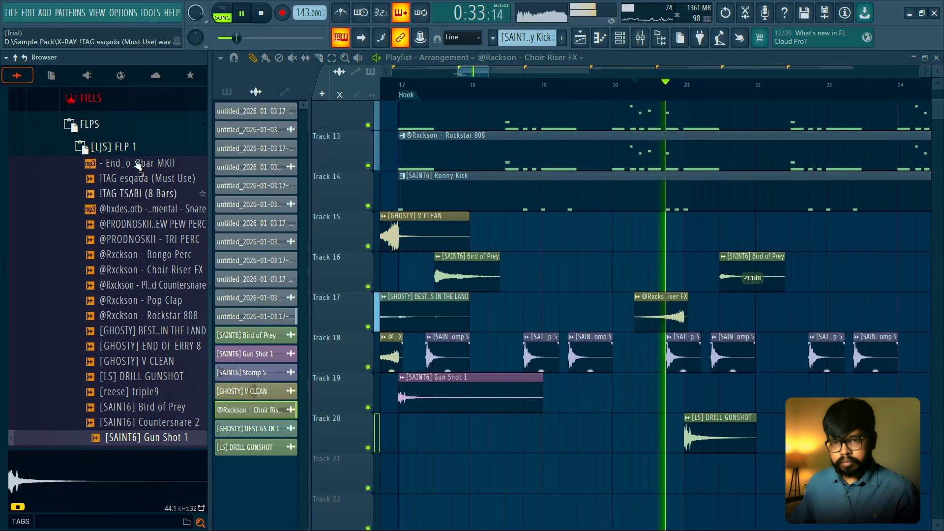
key("space")
- Open the [LJS] FLP 2 sample folder and audition !Stash - Snuff Drop Fx and !Stash - Trenches Fill
left_click(118, 147)
left_click(118, 163)
left_click(147, 211)
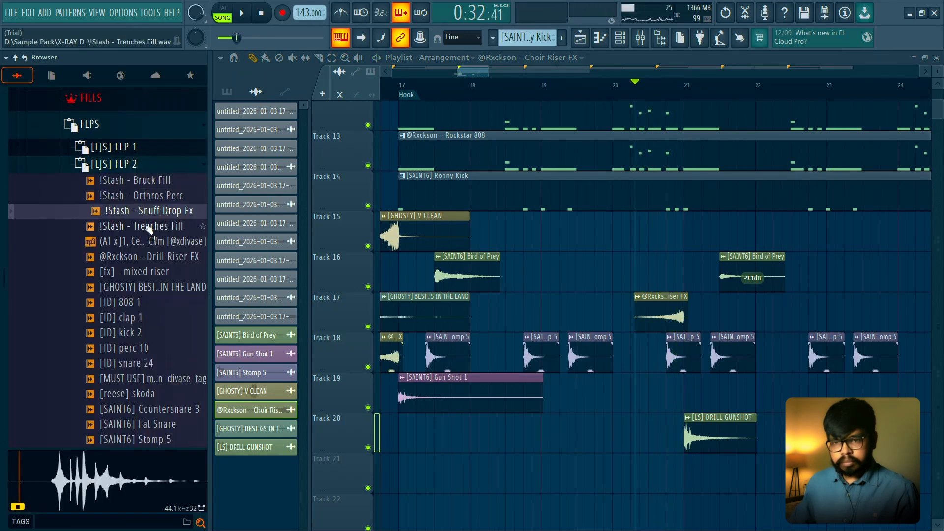
left_click(149, 227)
scroll(643, 245, "down", 4)
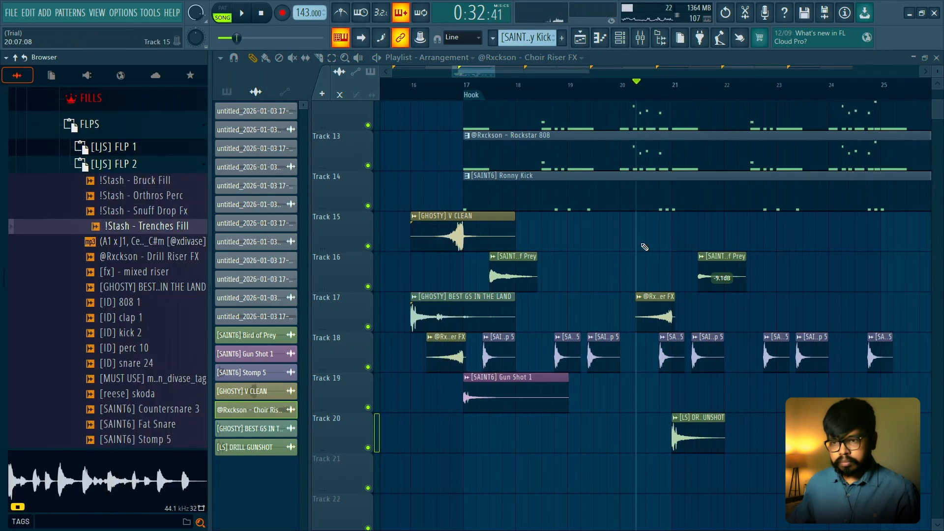
- Add !Stash - Trenches Fill to Track 16 and align its start with bar 16, ahead of the Hook
scroll(545, 245, "up", 3)
left_click_drag(530, 231, 553, 228)
left_click_drag(132, 236, 501, 267)
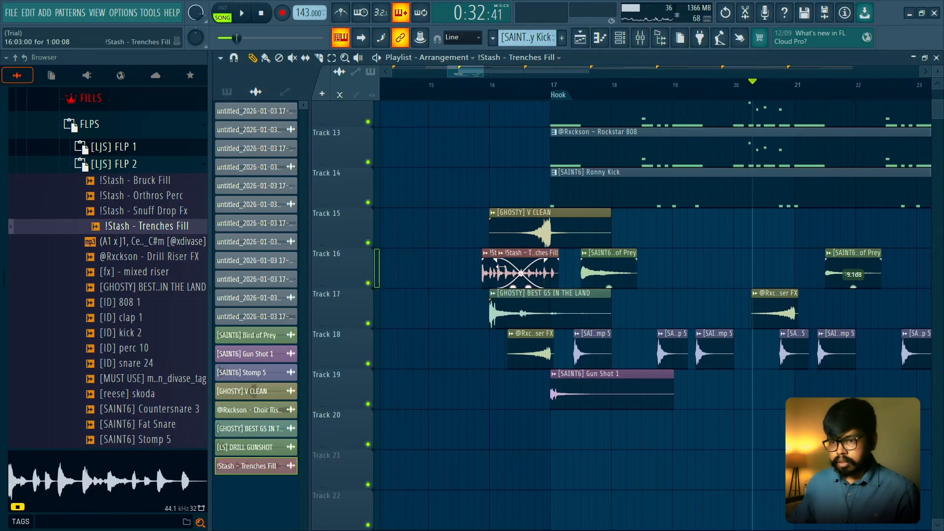
scroll(472, 279, "up", 3)
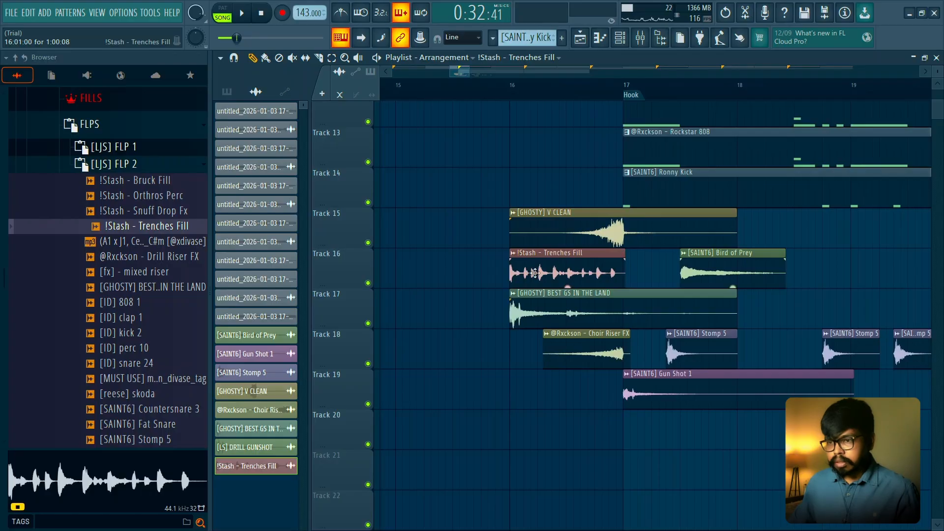
scroll(535, 273, "up", 2)
scroll(498, 210, "down", 1)
scroll(512, 190, "down", 1)
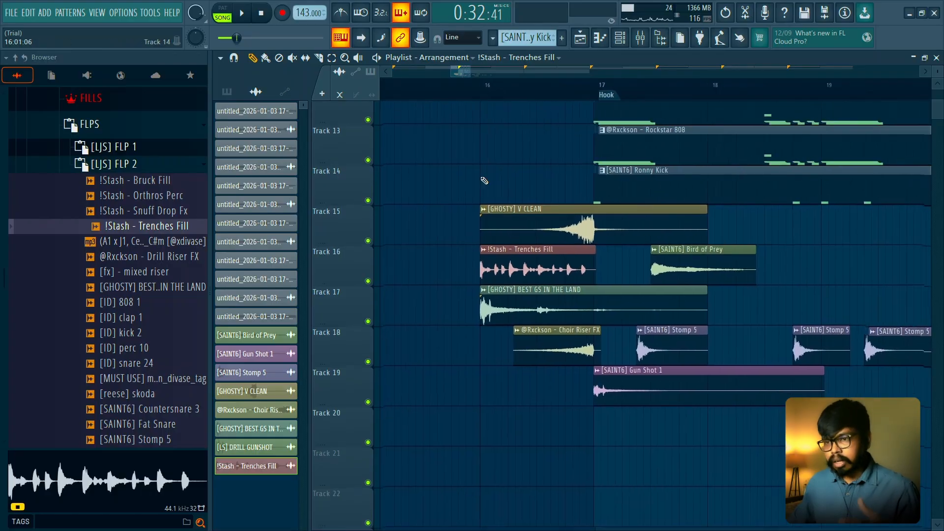
scroll(491, 122, "up", 2)
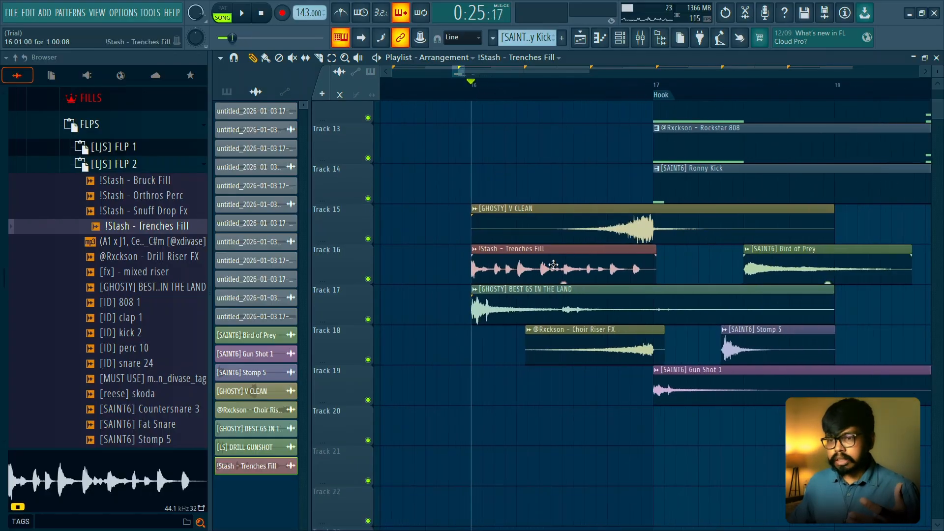
- Trim the end of the !Stash - Trenches Fill clip on Track 16 exactly to bar 17, making it one bar long
double_click(554, 265)
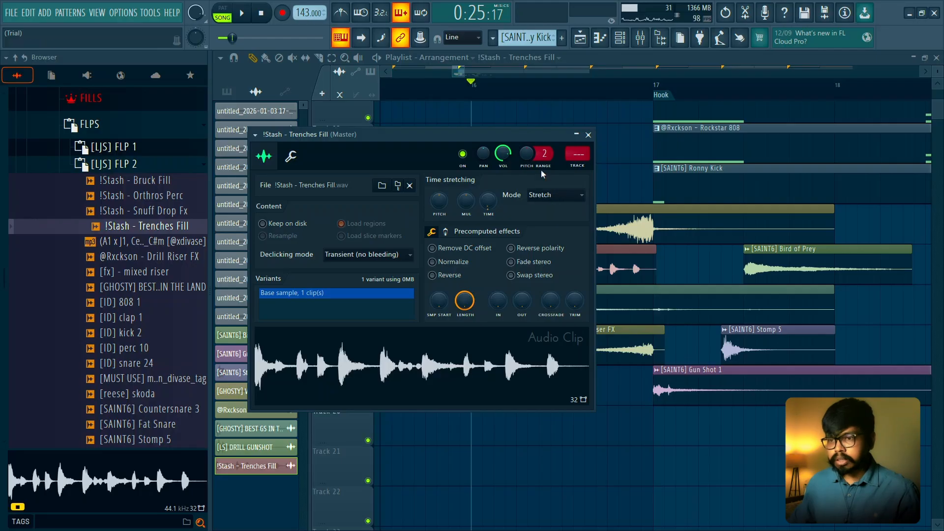
left_click(588, 136)
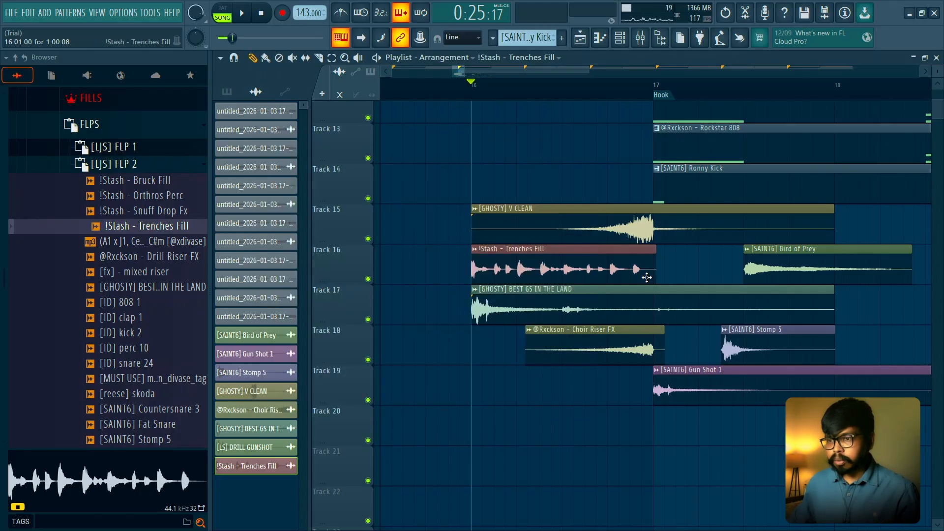
scroll(527, 254, "up", 1)
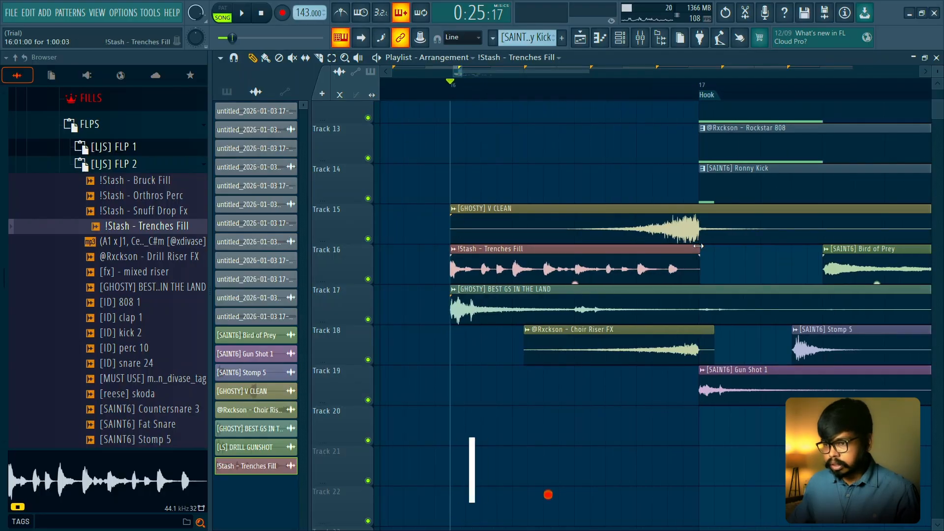
scroll(696, 246, "down", 5)
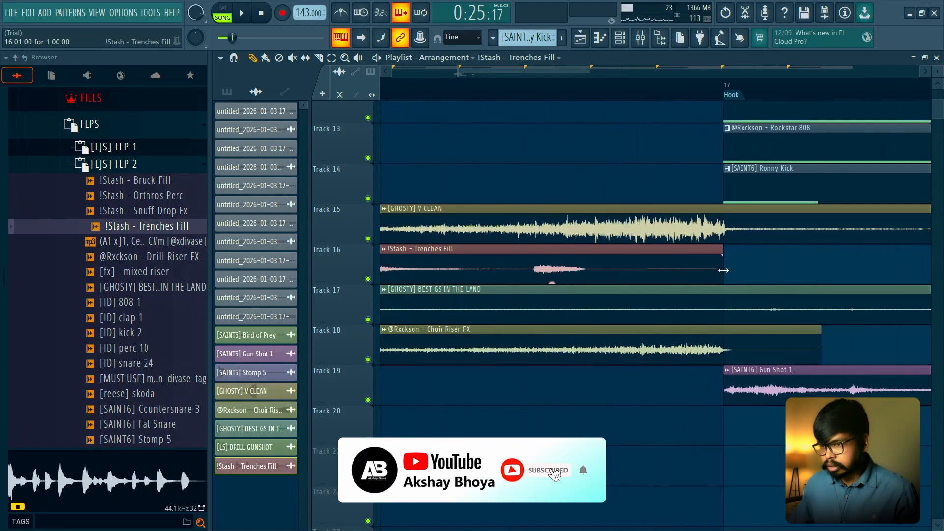
- Lower the channel volume of !Stash - Trenches Fill and play it from bar 16
double_click(676, 272)
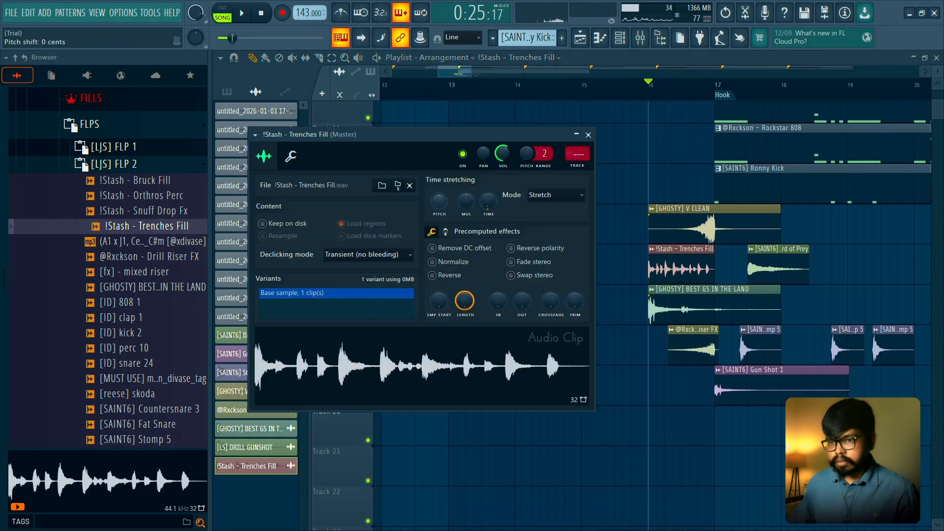
left_click_drag(501, 158, 501, 160)
key("space")
left_click(588, 135)
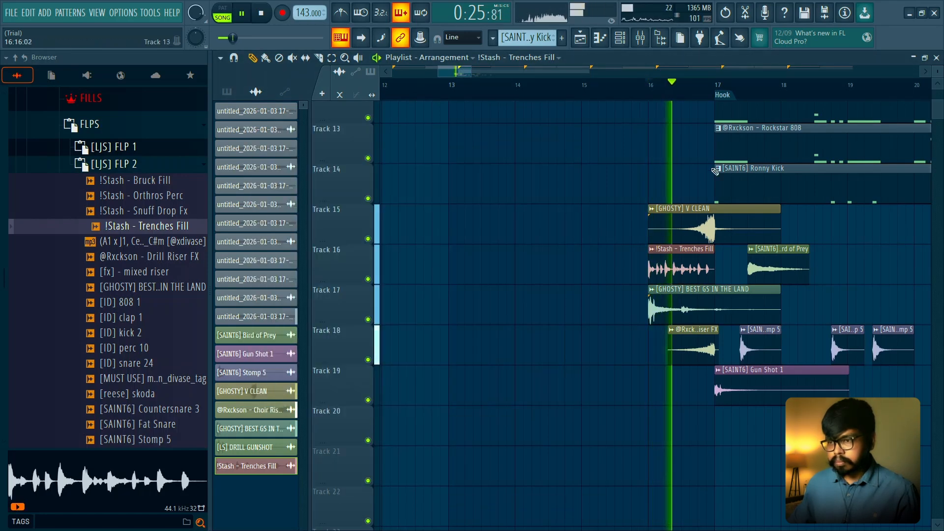
key("space")
- Try a pitch shift of -200 cents on !Stash - Trenches Fill and play the result
double_click(666, 268)
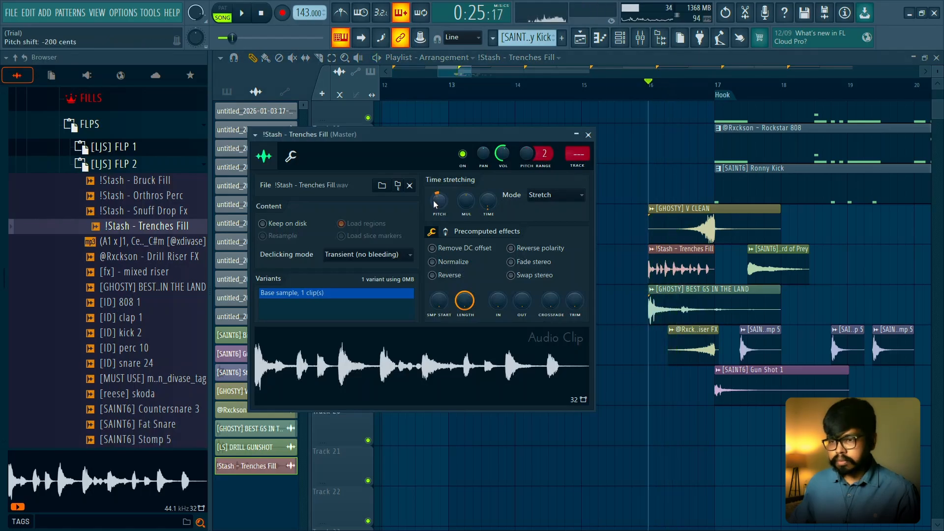
left_click_drag(434, 205, 438, 204)
key("space")
key("space")
- Detect the note pitches of !Stash - Trenches Fill in Edison, close the editor and replay bar 16
right_click(448, 368)
left_click(467, 399)
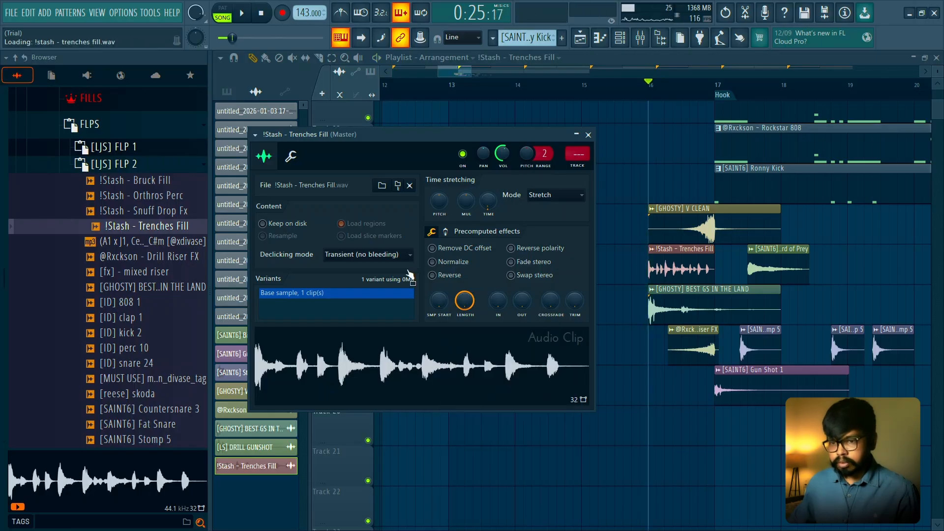
left_click(460, 204)
left_click(487, 362)
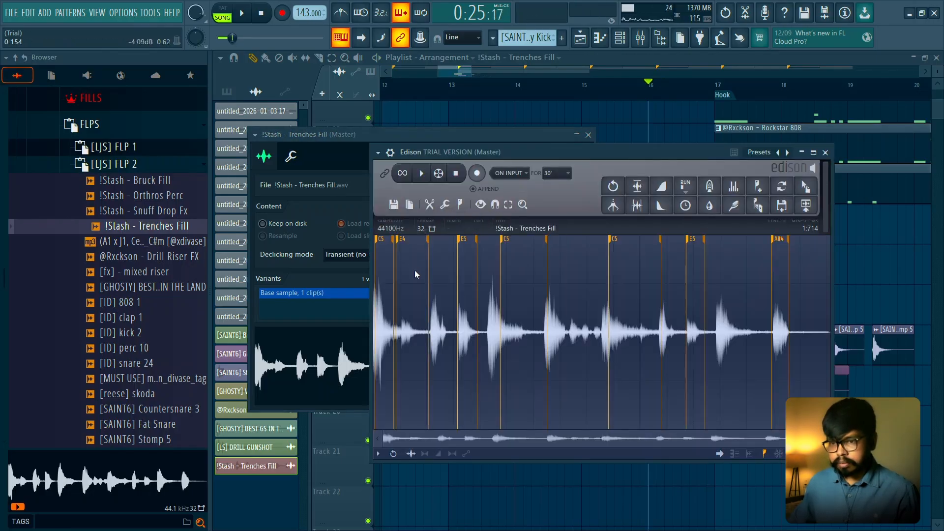
left_click(825, 153)
key("space")
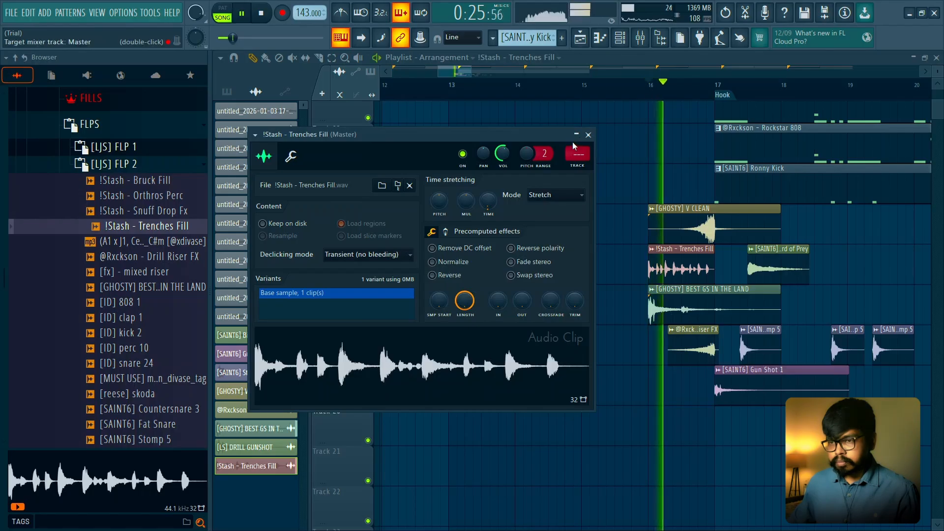
key("space")
- Play the [GHOSTY] BEST GS IN THE LAND clip alone by soloing Track 17, and restore the other tracks
left_click(588, 135)
right_click(368, 279)
key("space")
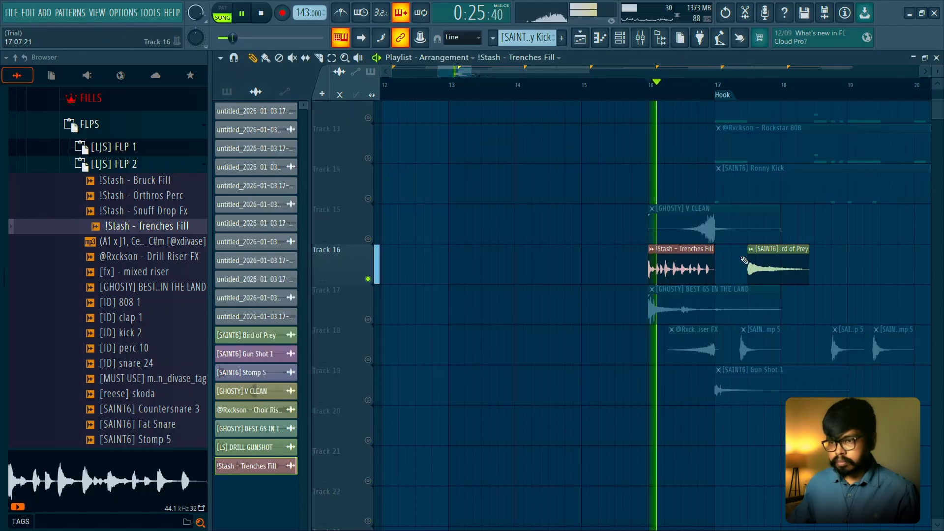
right_click(368, 319)
- Open [GHOSTY] BEST GS IN THE LAND in Edison and detect its note pitches for inspection
double_click(712, 318)
right_click(426, 334)
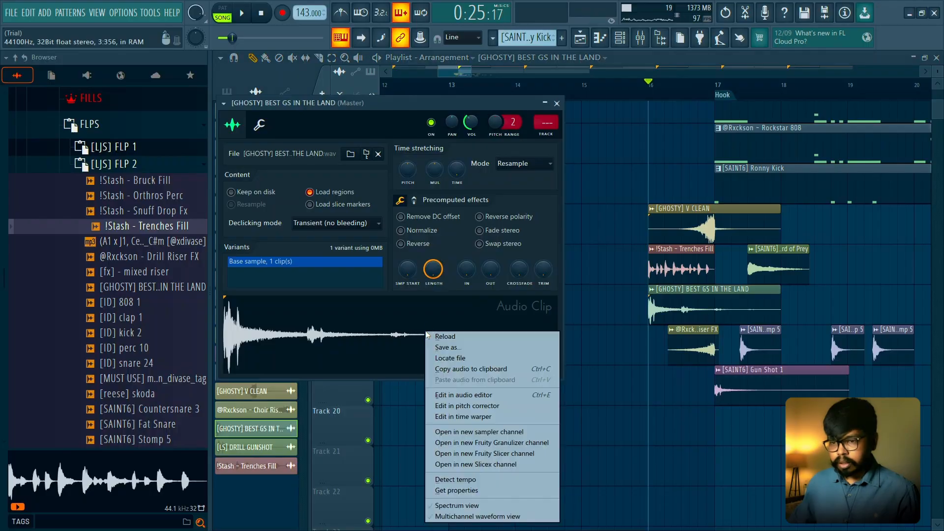
left_click(457, 394)
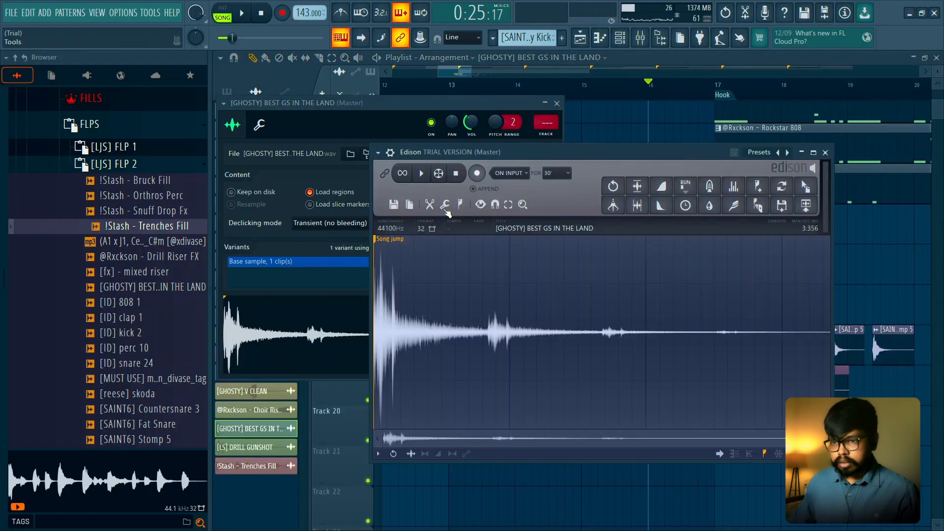
left_click(460, 204)
left_click(492, 366)
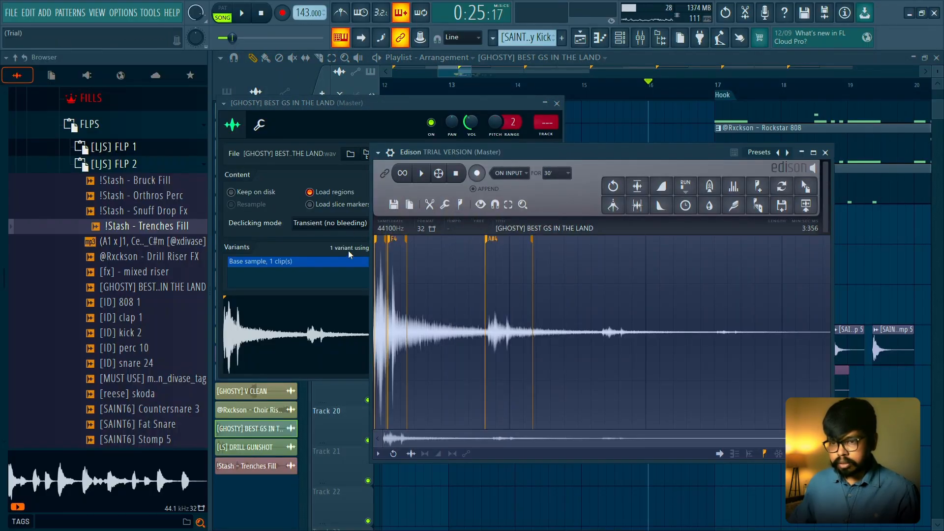
scroll(392, 259, "up", 5)
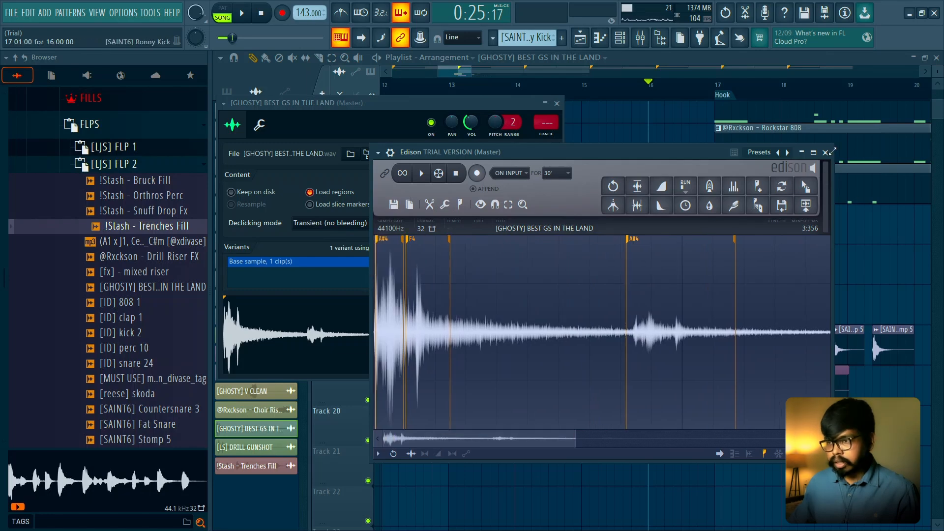
key("Escape")
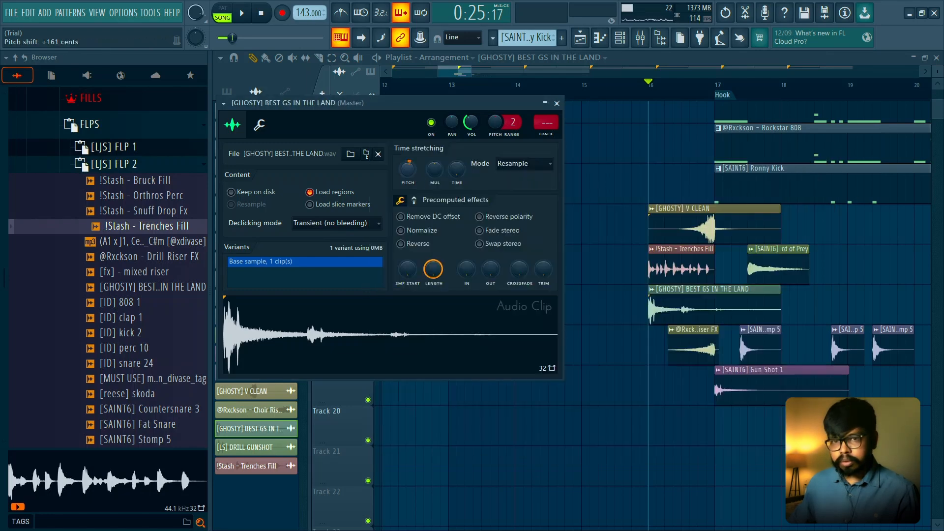
- Try a +161 cents pitch shift with the Auto stretch mode on BEST GS IN THE LAND and play the lead-in
left_click_drag(407, 169, 408, 167)
key("space")
key("space")
key("space")
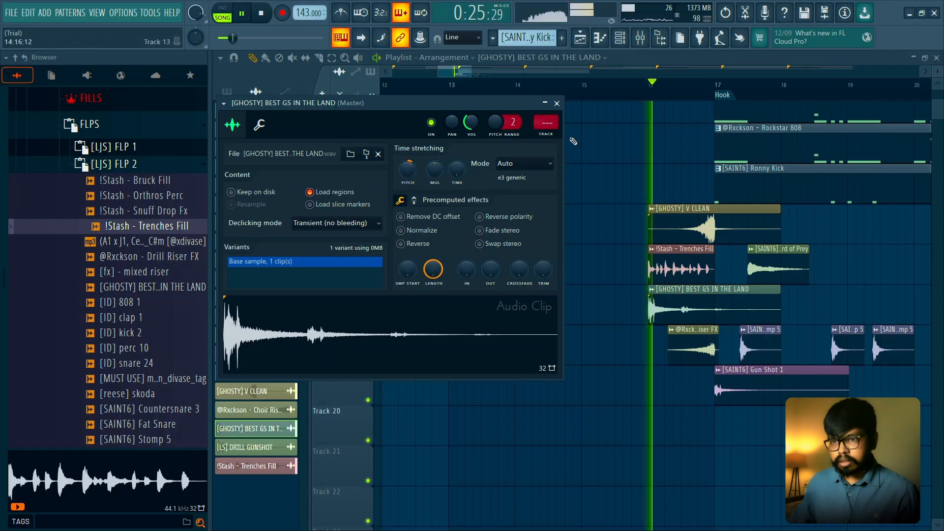
key("space")
key("space")
key("space")
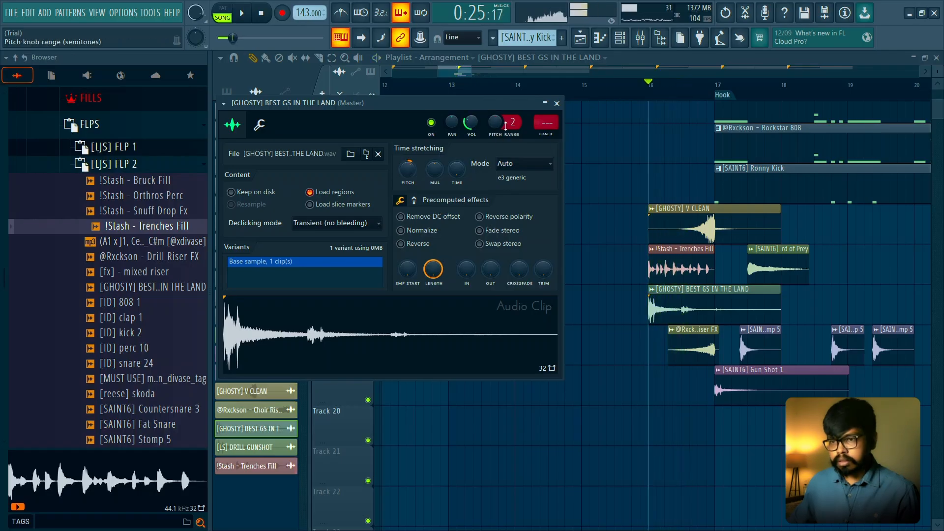
- Set BEST GS IN THE LAND to the Stretch mode with a pitch range of 12 semitones, testing the channel pitch at -1200 cents
left_click(531, 164)
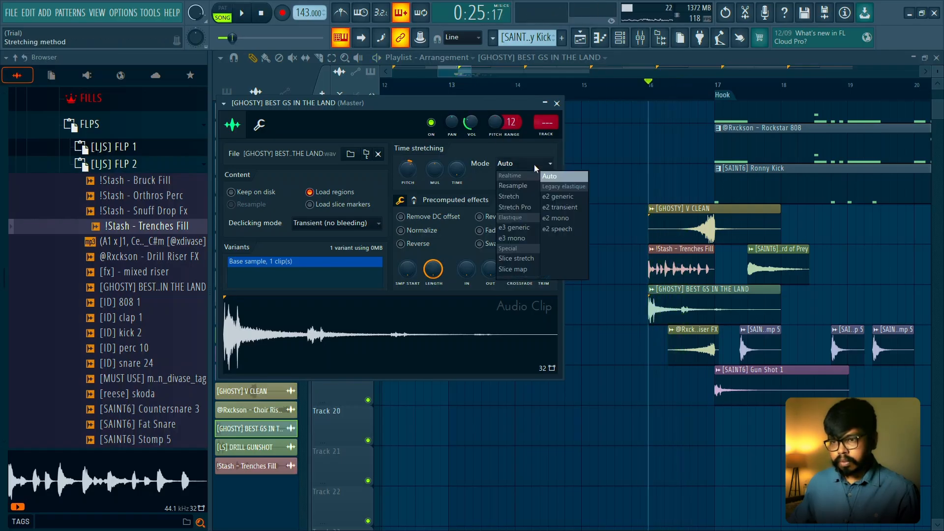
left_click(530, 198)
key("space")
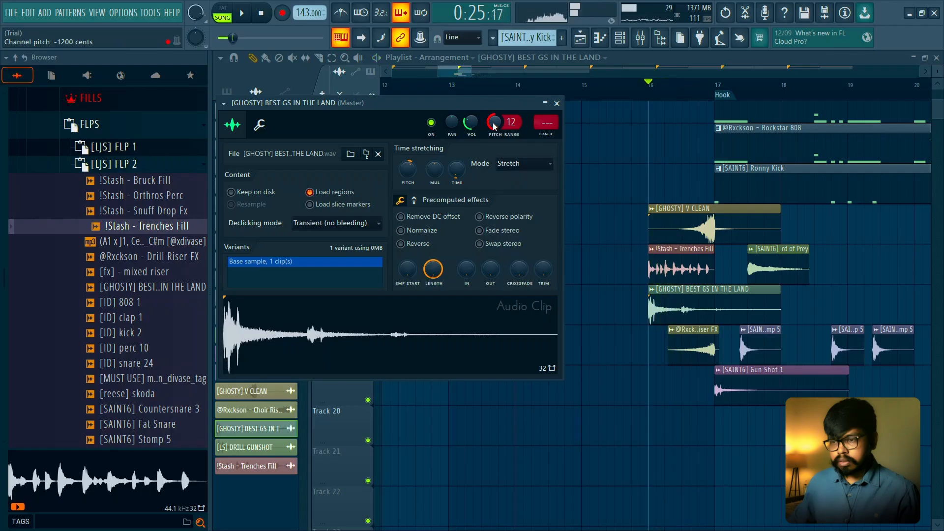
key("space")
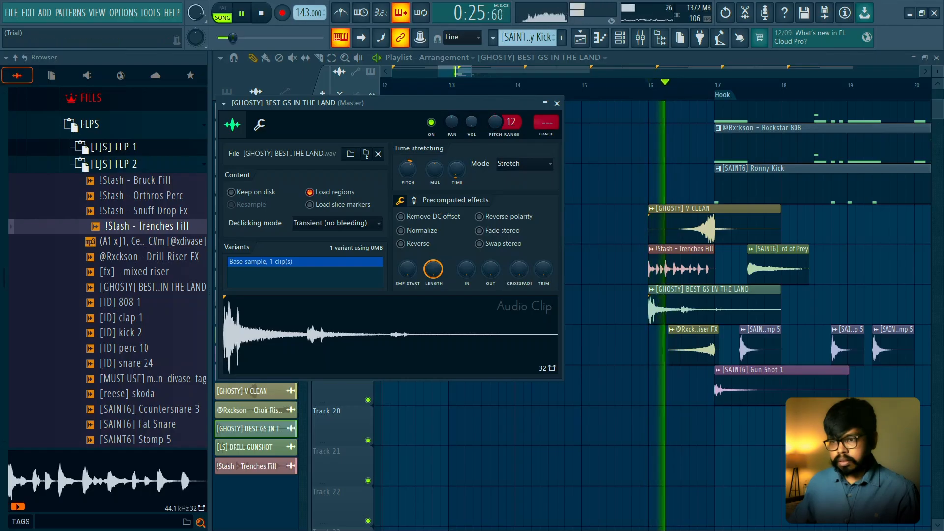
key("space")
key("space")
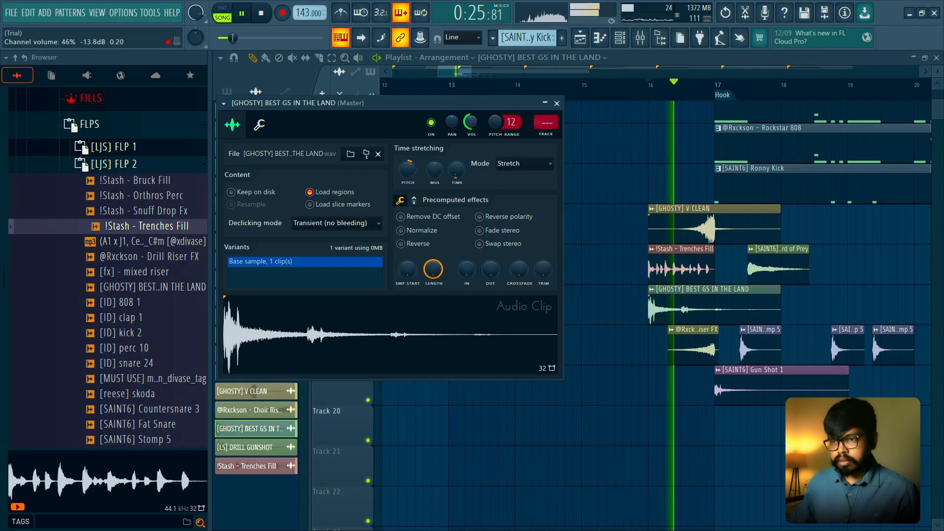
key("space")
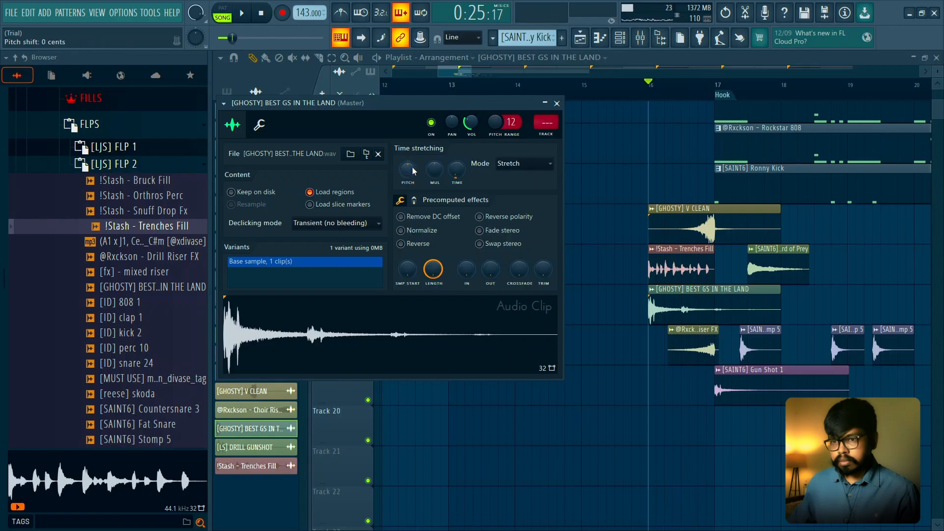
- Try a time-stretching pitch shift of -374 cents on BEST GS IN THE LAND and play the lead-in
left_click_drag(413, 171, 413, 182)
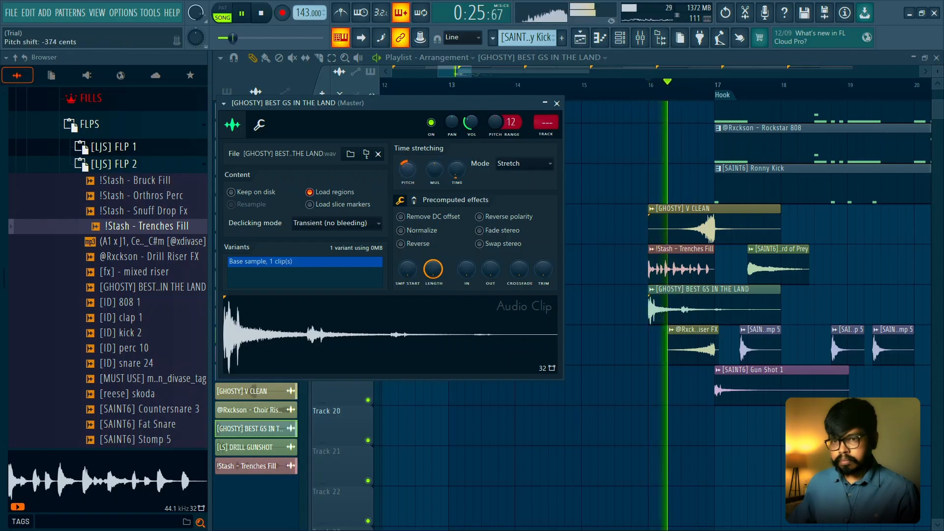
key("space")
key("space")
- Isolate Tracks 15, 16 and 17 for playback and set BEST GS IN THE LAND's channel volume to 34%
key("space")
key("Escape")
right_click(368, 319)
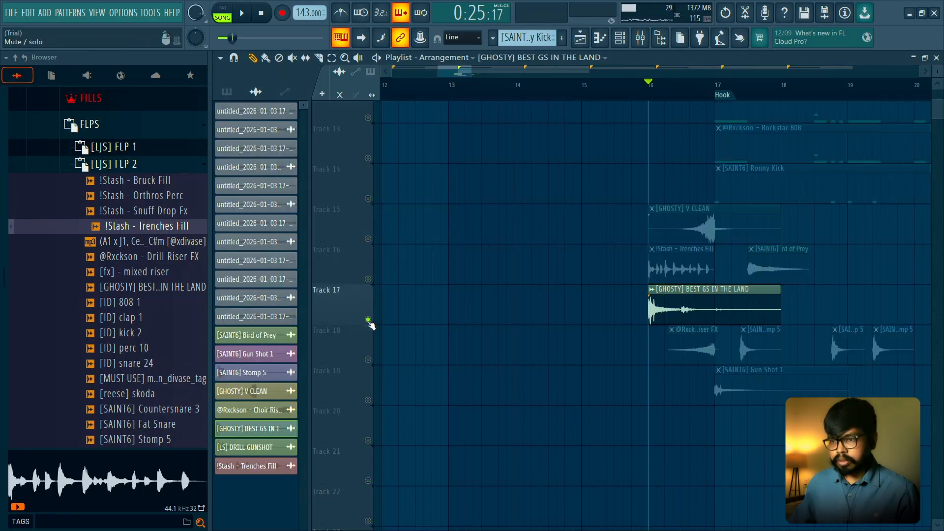
left_click(367, 279)
left_click(368, 239)
key("space")
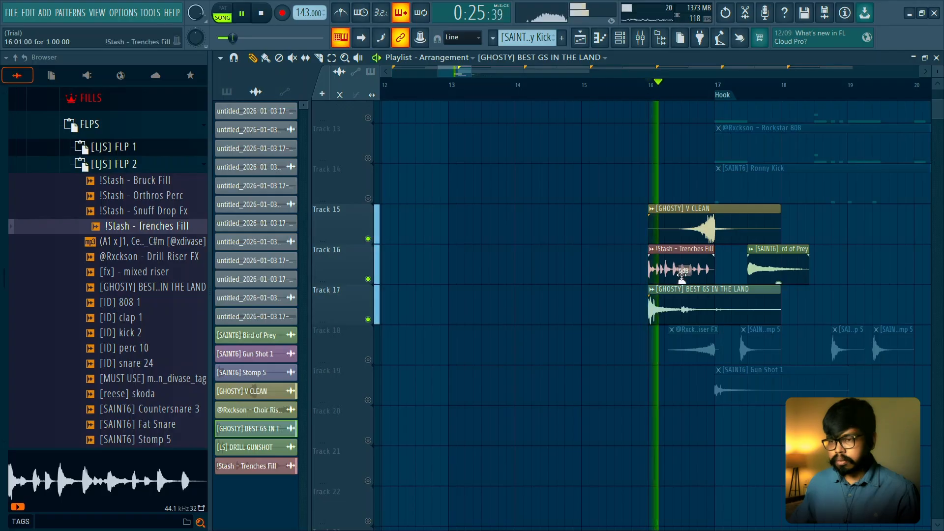
double_click(672, 294)
- Set the Modulation X offset of BEST GS IN THE LAND to -28% and play the isolated tracks
key("space")
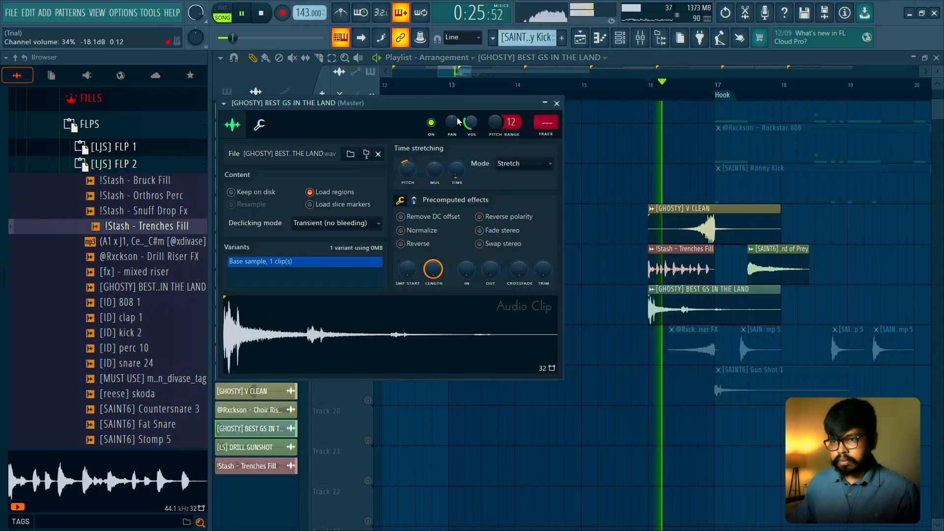
left_click(259, 126)
key("space")
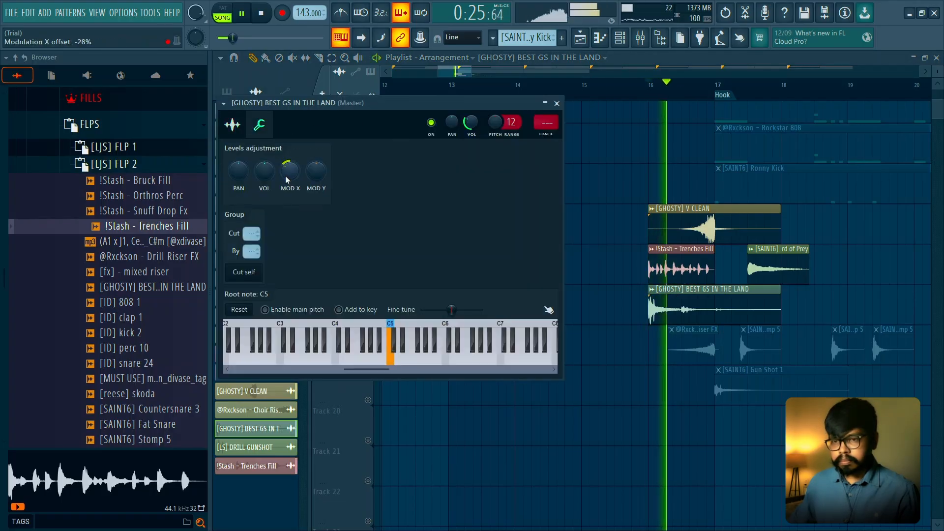
- Reset the pitch shift of BEST GS IN THE LAND to 0 cents, close its settings and restore all tracks
key("space")
key("space")
left_click(238, 127)
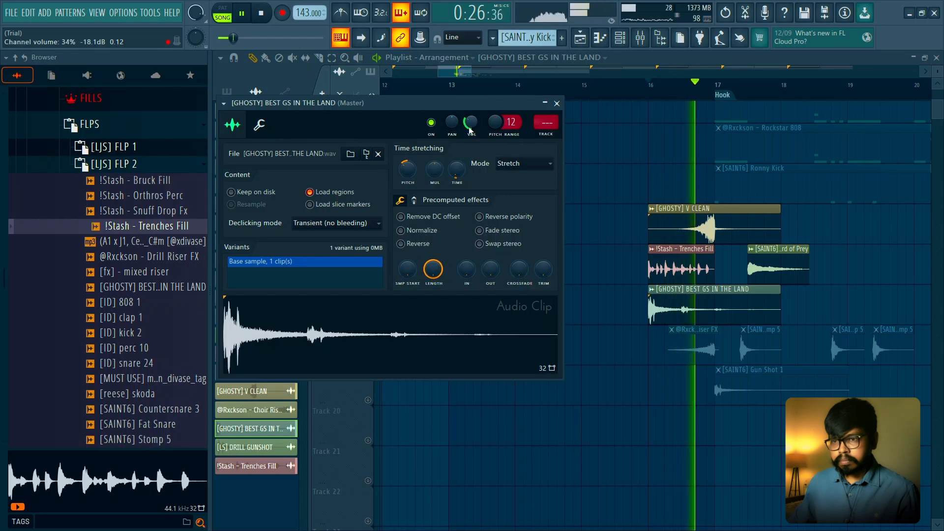
key("space")
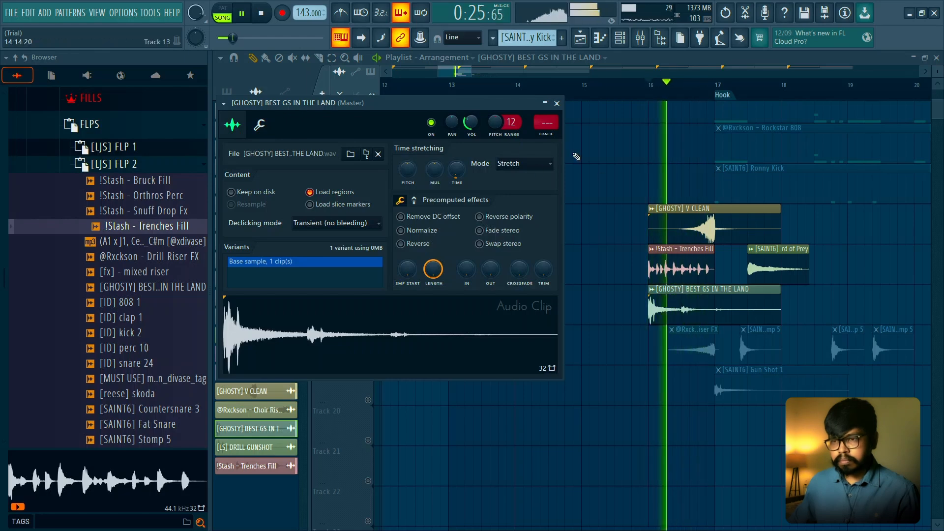
key("Escape")
right_click(368, 239)
right_click(369, 240)
- Replay the full lead-in to the Hook from bar 16 and audition the [fx] - mixed riser sample
scroll(698, 249, "down", 5)
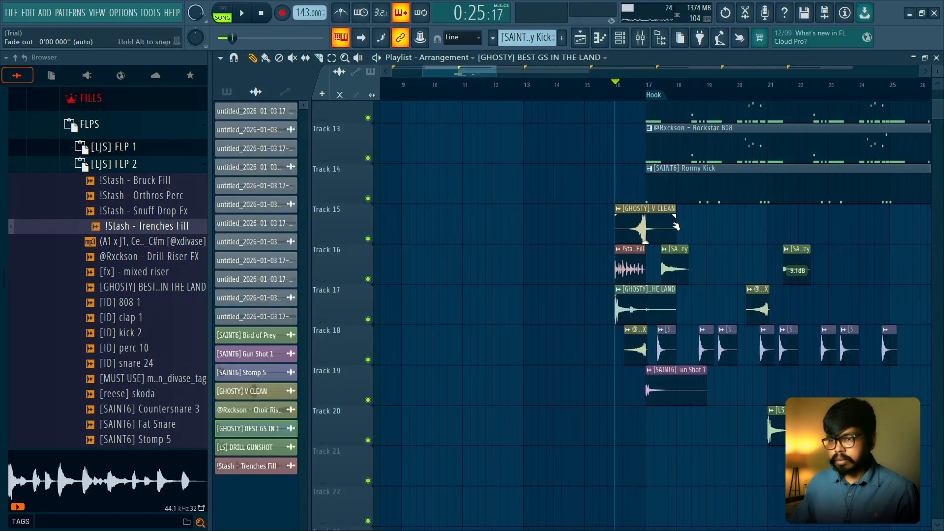
scroll(699, 243, "up", 5)
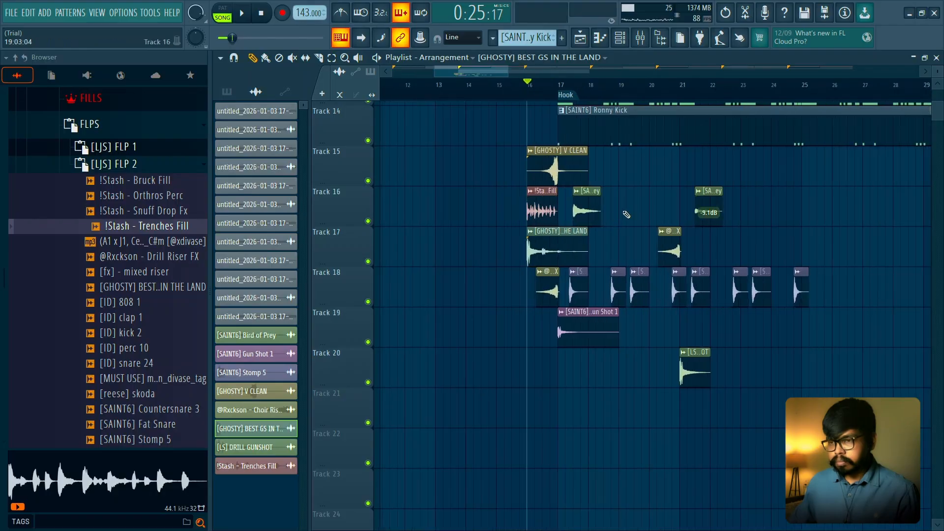
key("space")
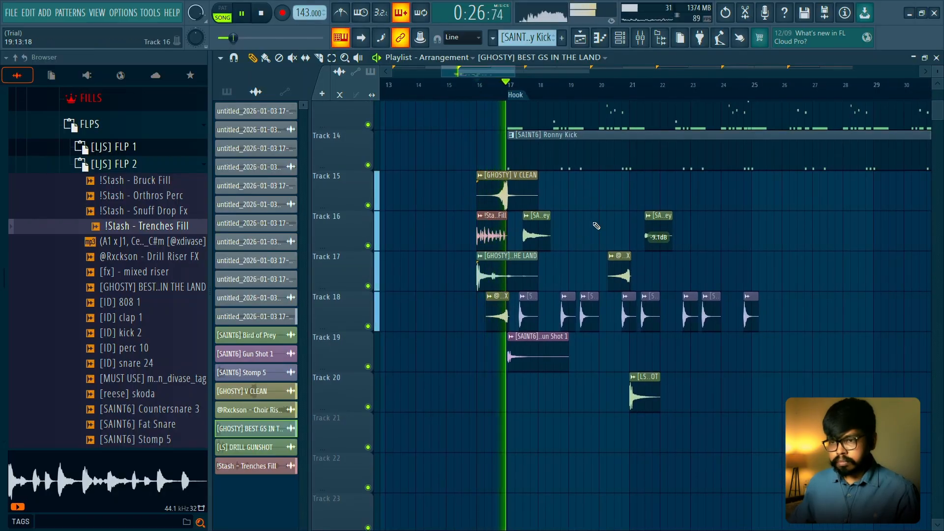
key("space")
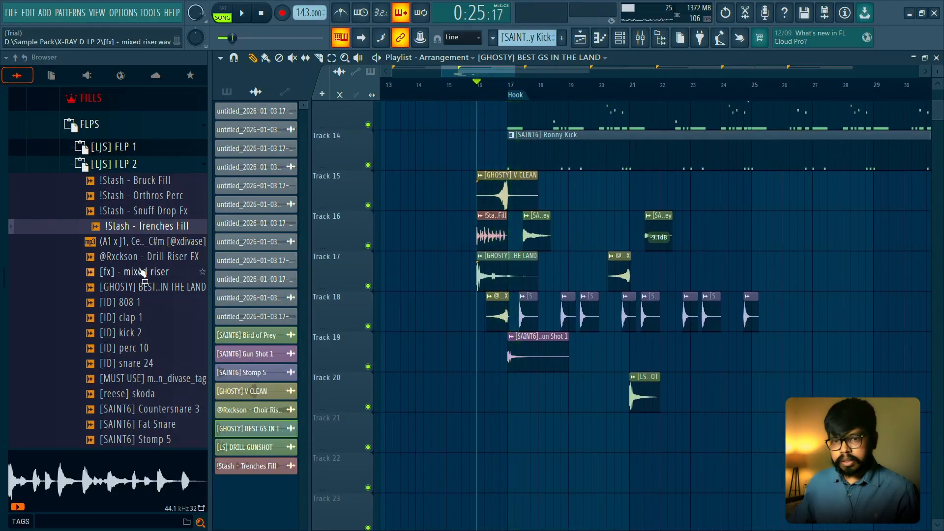
left_click(145, 272)
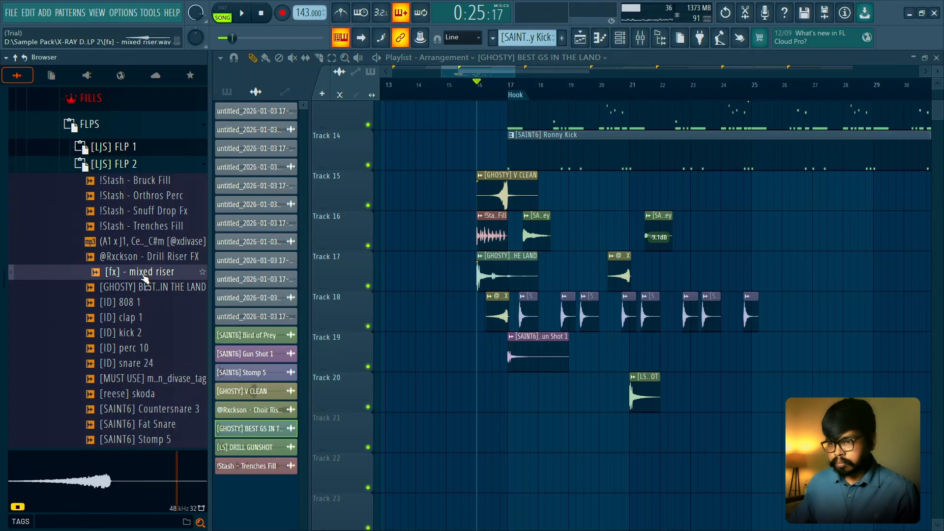
- Place the [fx] - mixed riser sample on Track 19 with its peak at bar 21 and play the lead-in
left_click_drag(144, 276, 607, 260)
left_click_drag(614, 346, 613, 348)
scroll(615, 348, "up", 5)
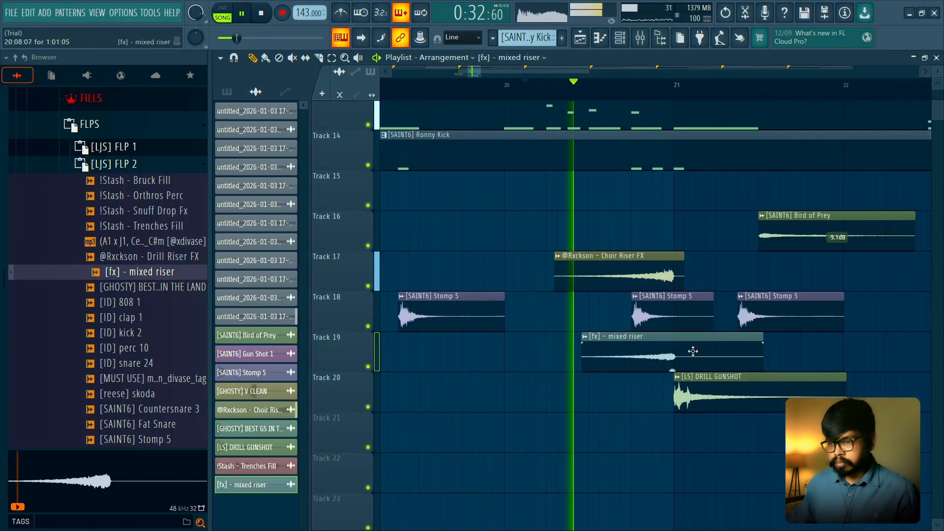
scroll(688, 352, "down", 4)
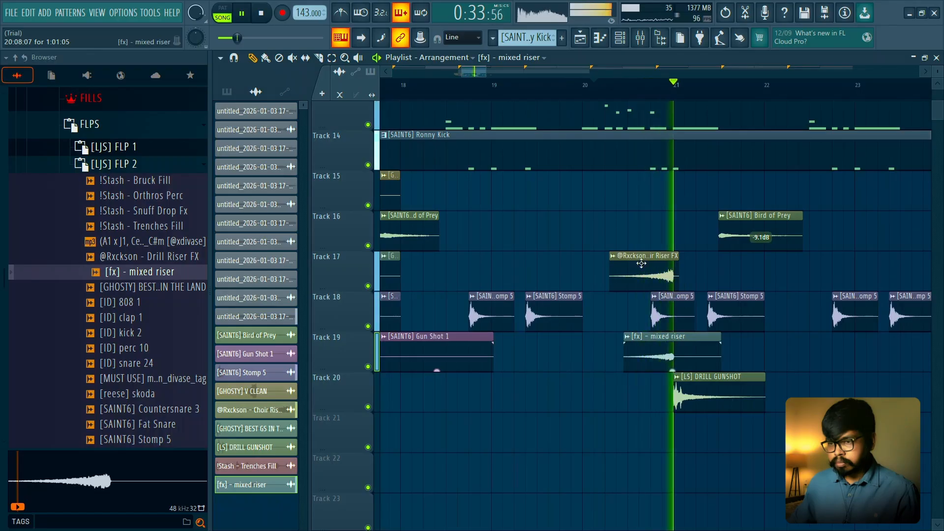
- Set the pitch shift of the mixed riser to -200 cents and play the passage around bar 21
double_click(645, 347)
key("space")
mouse_move(484, 150)
left_mouse_down()
mouse_move(471, 203)
mouse_move(478, 155)
left_mouse_up()
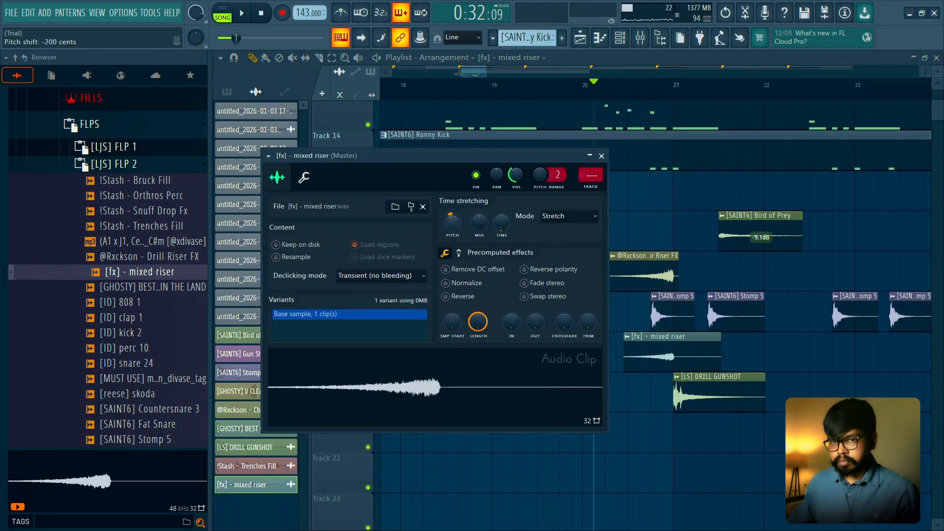
key("space")
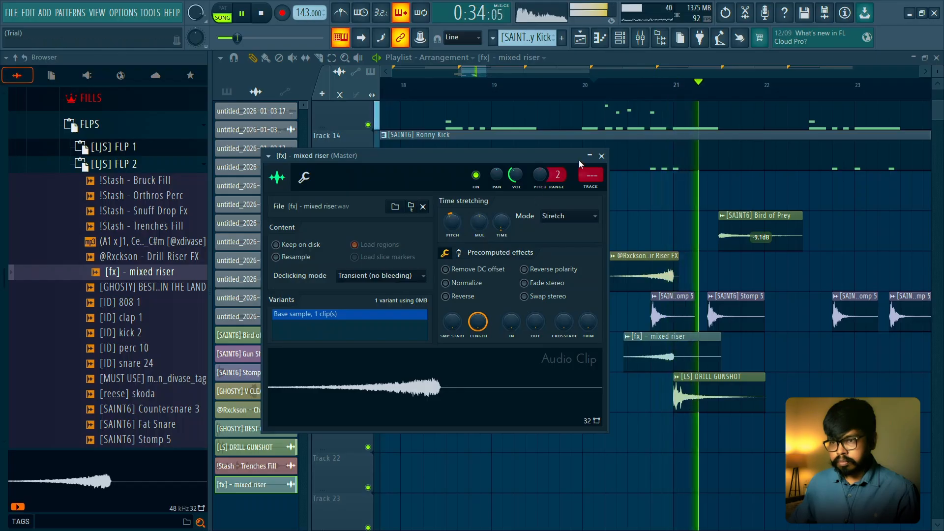
left_click(601, 156)
scroll(600, 221, "down", 4)
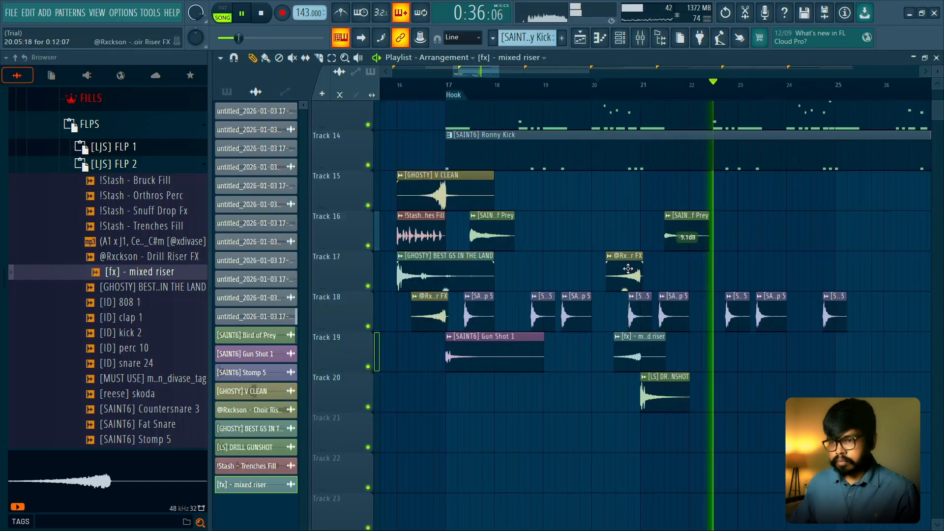
key("space")
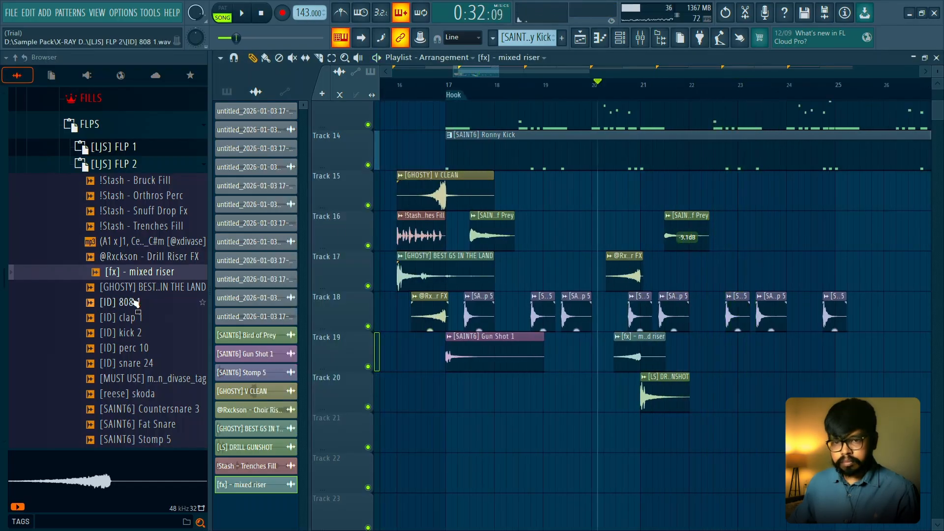
- Audition further samples in the [LJS] FLP 2 folder, from BEST GS IN THE LAND through REAL DIOR HAT (2)
left_click(143, 291)
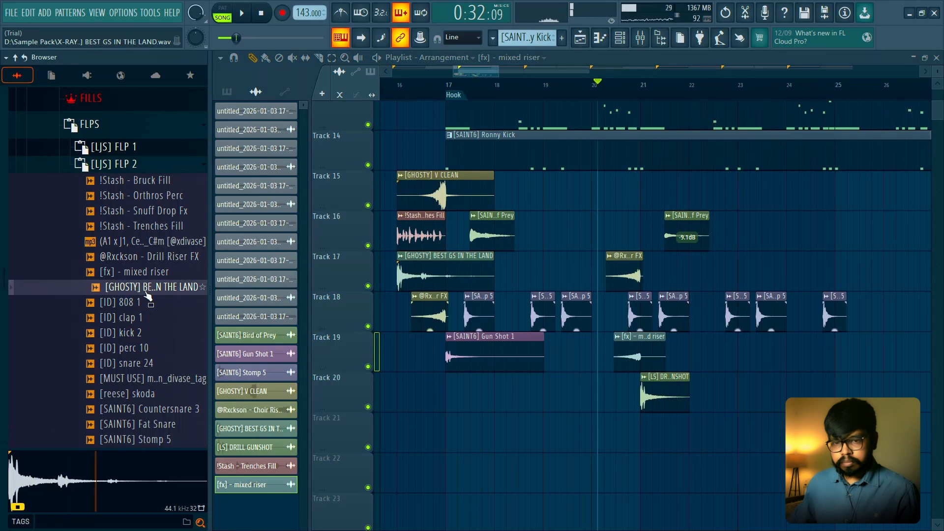
left_click(144, 337)
left_click(145, 348)
scroll(143, 289, "down", 2)
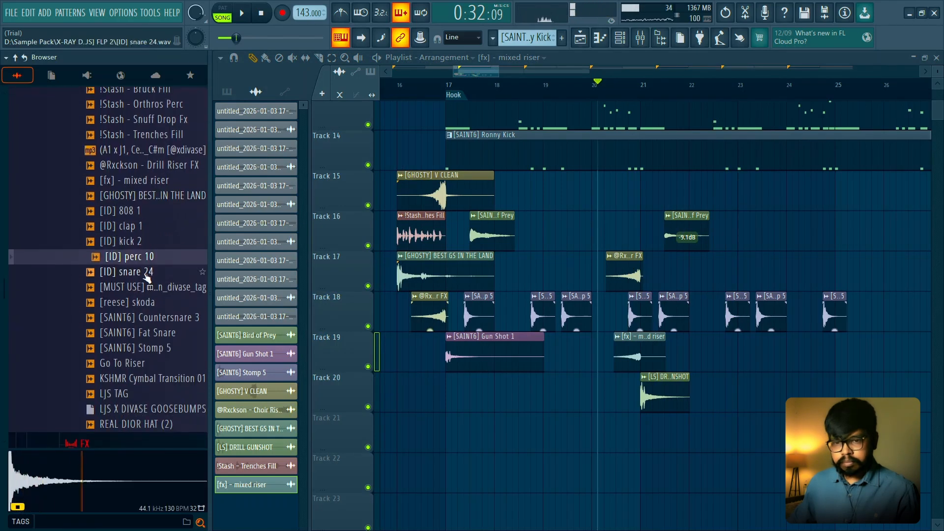
left_click(151, 293)
left_click(154, 302)
left_click(156, 317)
left_click(157, 332)
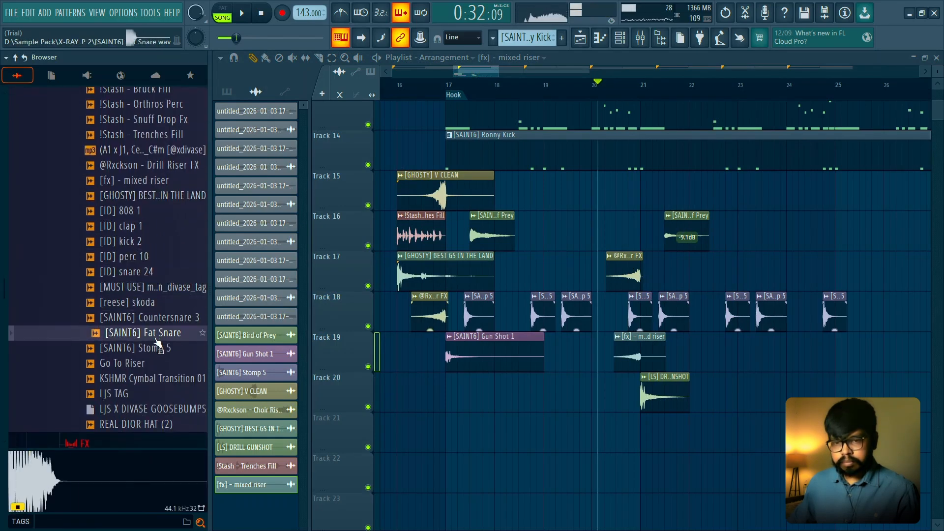
left_click(157, 347)
left_click(159, 365)
left_click(158, 354)
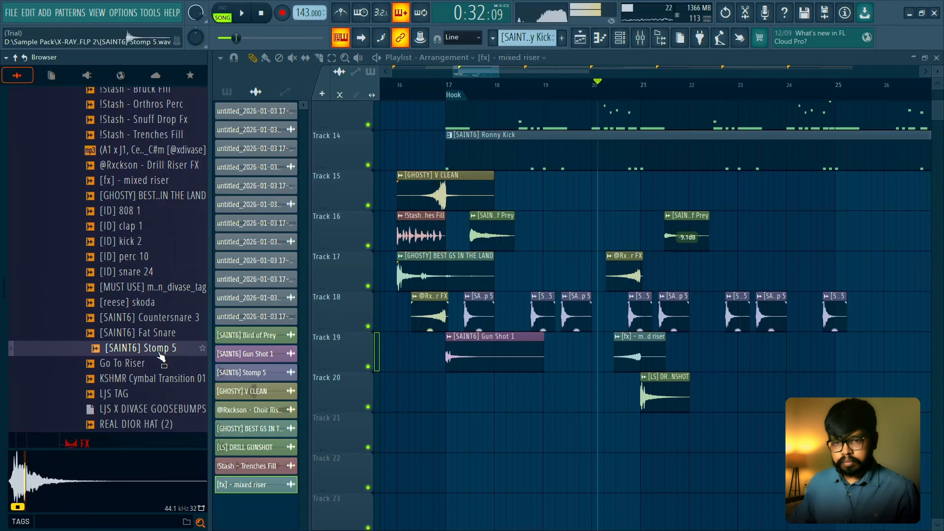
left_click(154, 384)
left_click(163, 423)
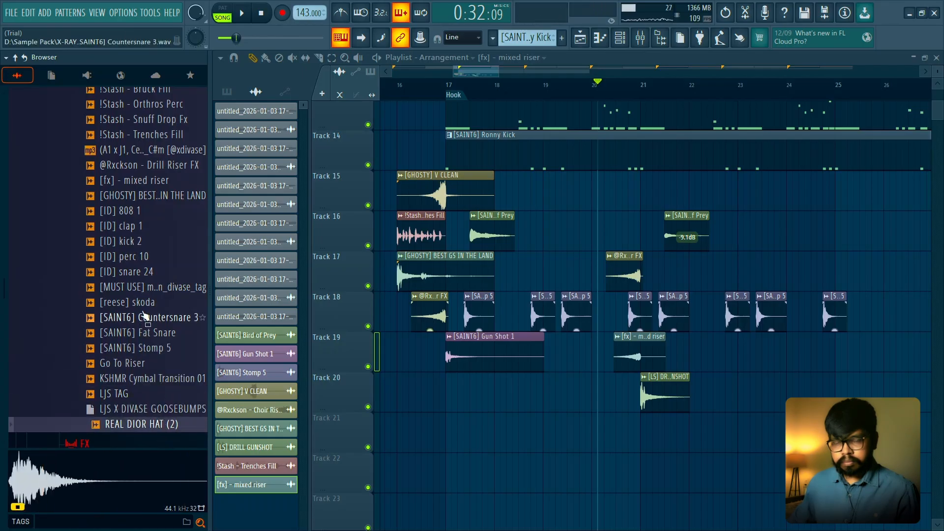
- Duplicate all effect clips on Tracks 15 to 20 eight bars onward, using bars 17 to 25 as the time range
scroll(644, 156, "down", 2)
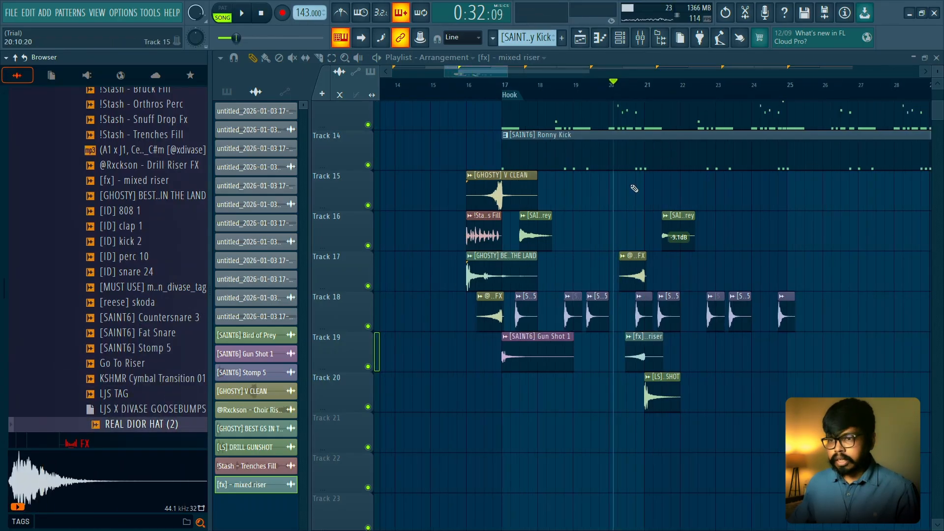
scroll(634, 189, "down", 3)
scroll(596, 168, "down", 1)
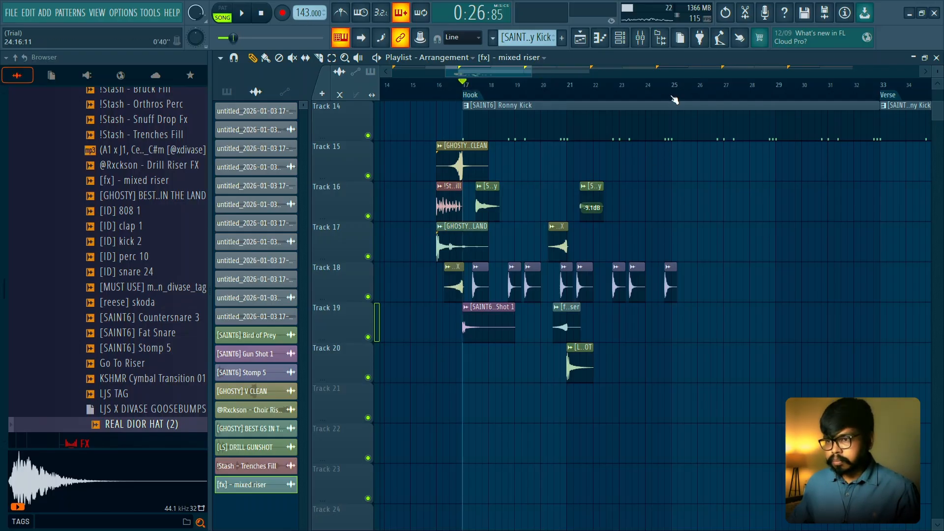
key("space")
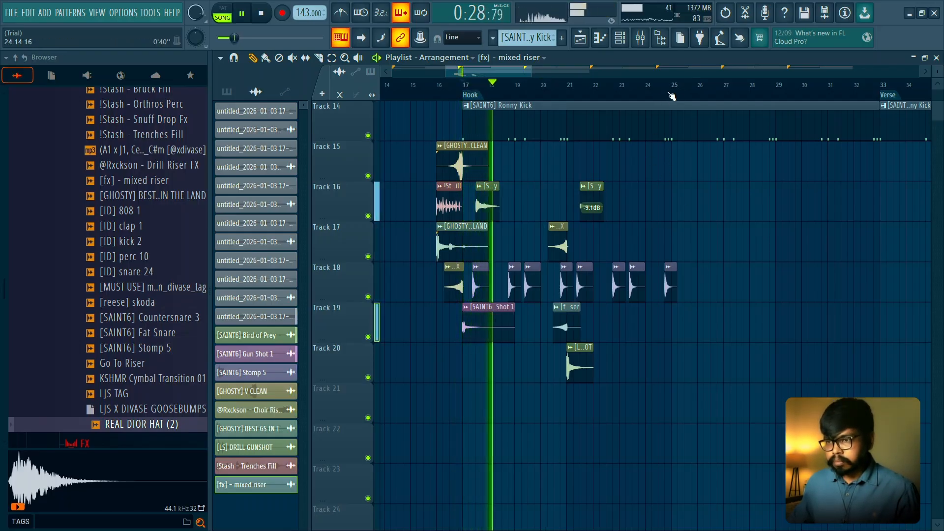
key("space")
left_click_drag(672, 96, 462, 97)
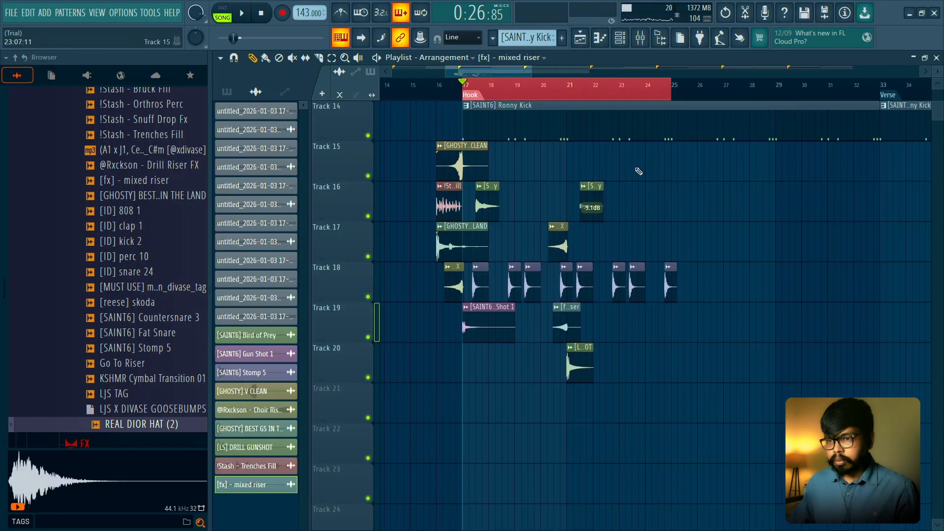
left_click_drag(744, 141, 588, 302)
left_click_drag(732, 183, 447, 382)
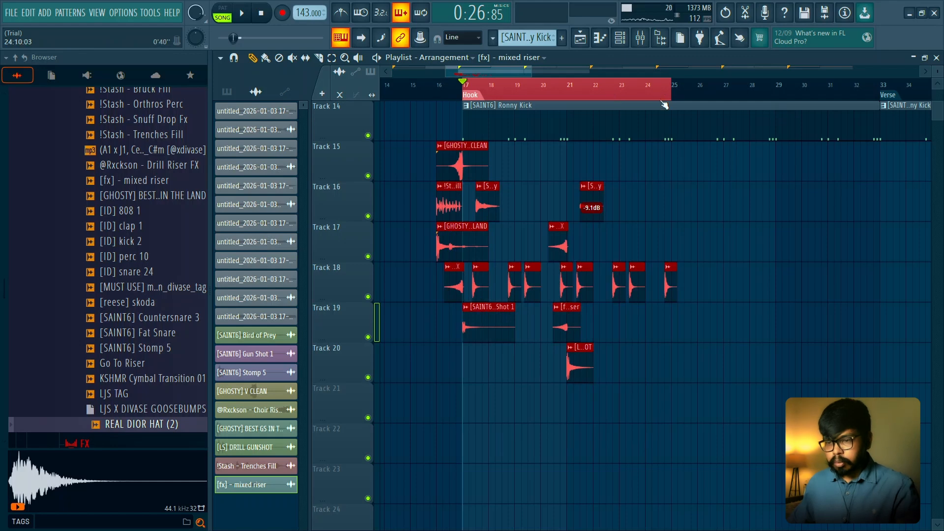
key("ctrl+b")
key("ctrl+d")
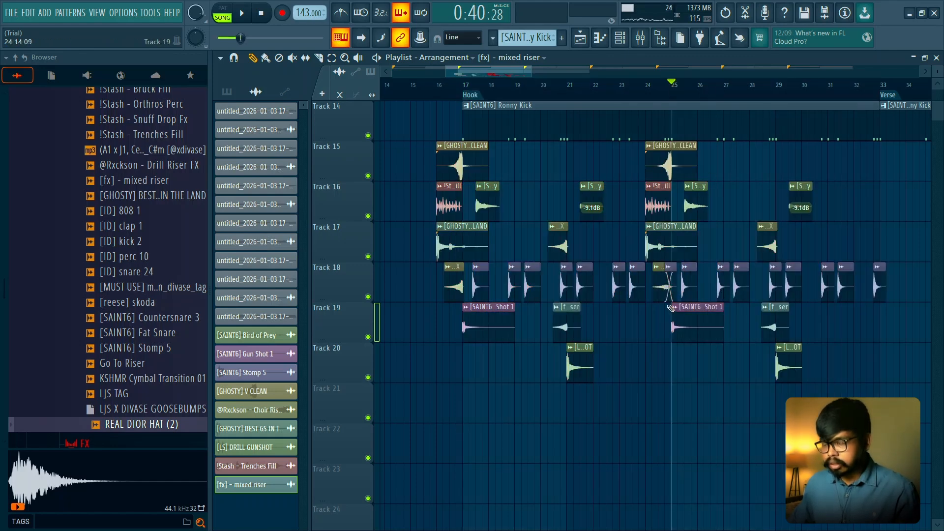
- Play the transition into bar 25 to check the duplicated effects on Tracks 15 to 20
scroll(671, 308, "up", 3, "ctrl")
scroll(602, 128, "down", 2)
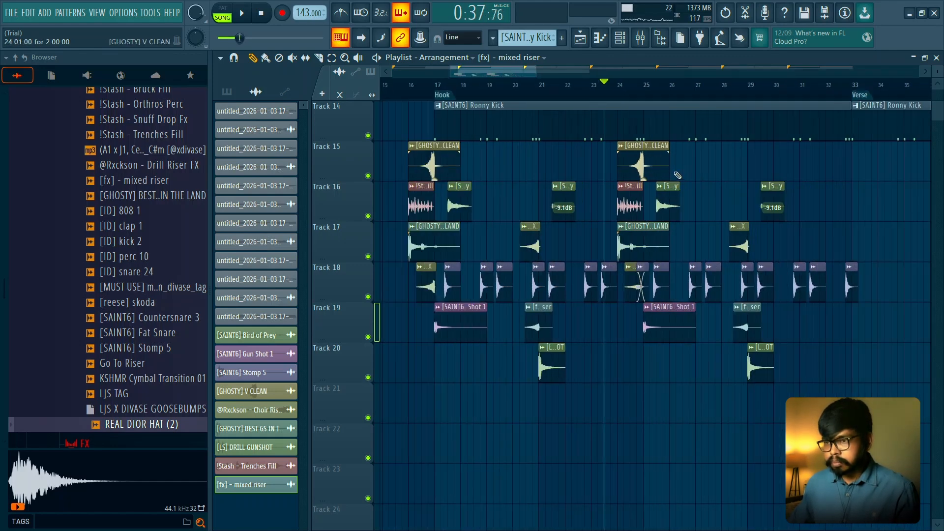
scroll(681, 177, "up", 2)
key("space")
key("space")
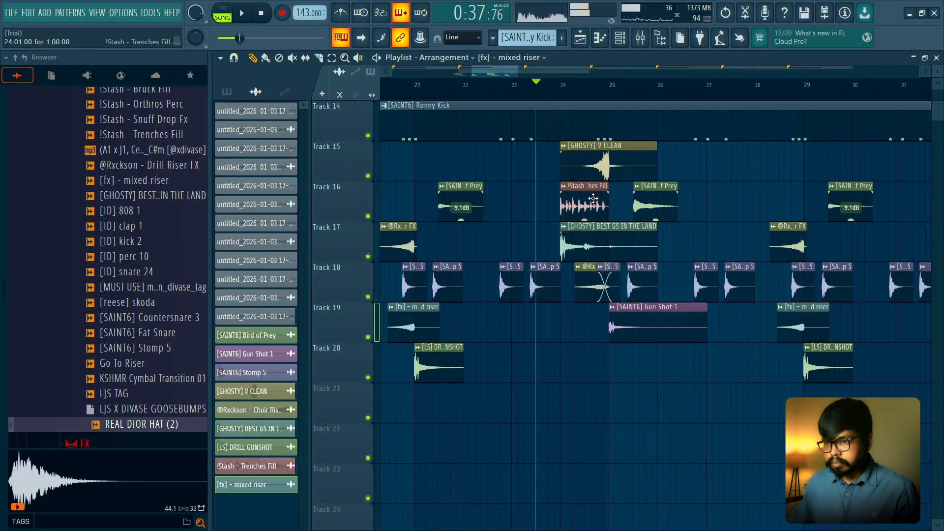
key("space")
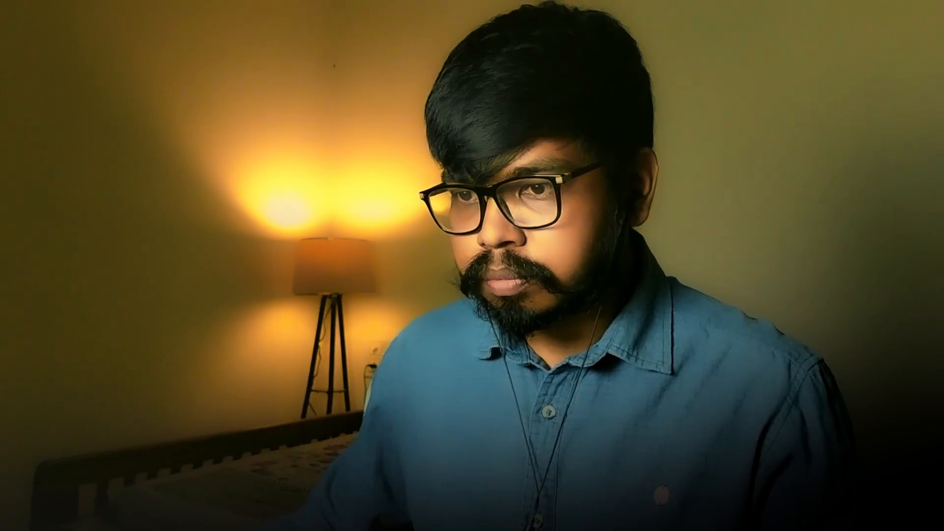
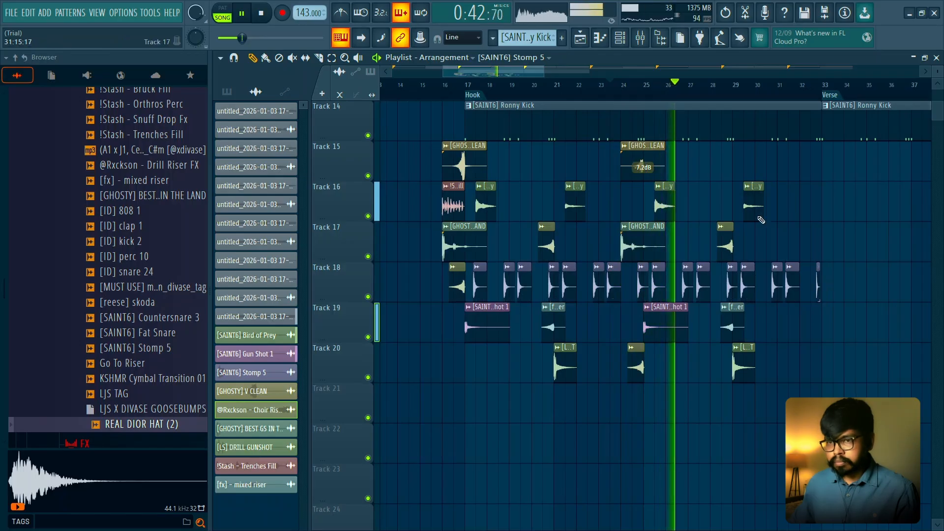
- Trim the last [SAINT6] Stomp 5 clip on Track 18 to end at bar 33 and play the passage up to it
left_click(376, 133)
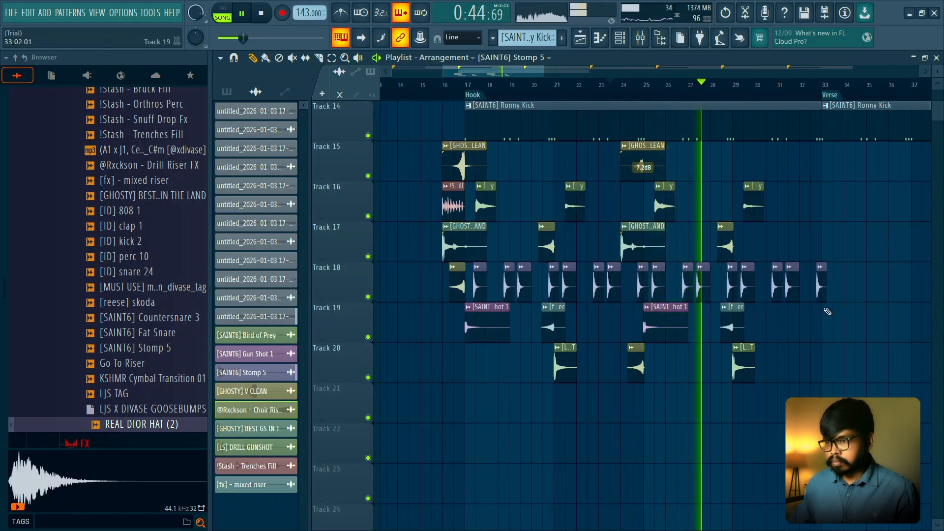
left_click_drag(826, 297, 822, 296)
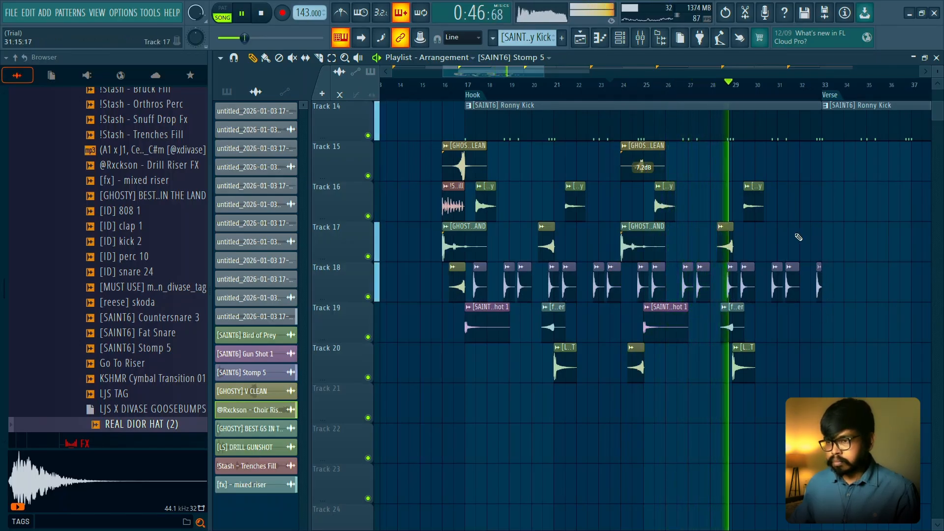
scroll(796, 234, "up", 2)
scroll(790, 244, "down", 1, "ctrl")
scroll(788, 255, "up", 2, "ctrl")
scroll(773, 193, "down", 1)
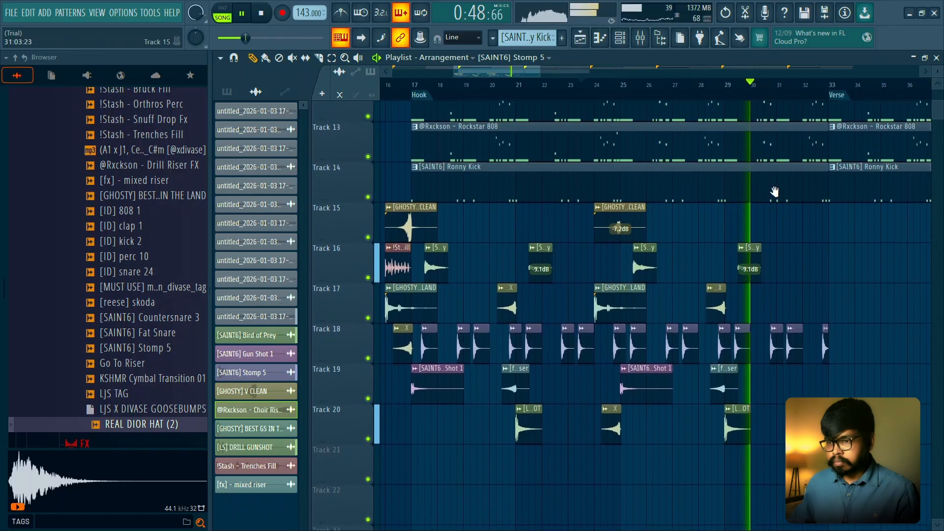
scroll(792, 215, "down", 1, "ctrl")
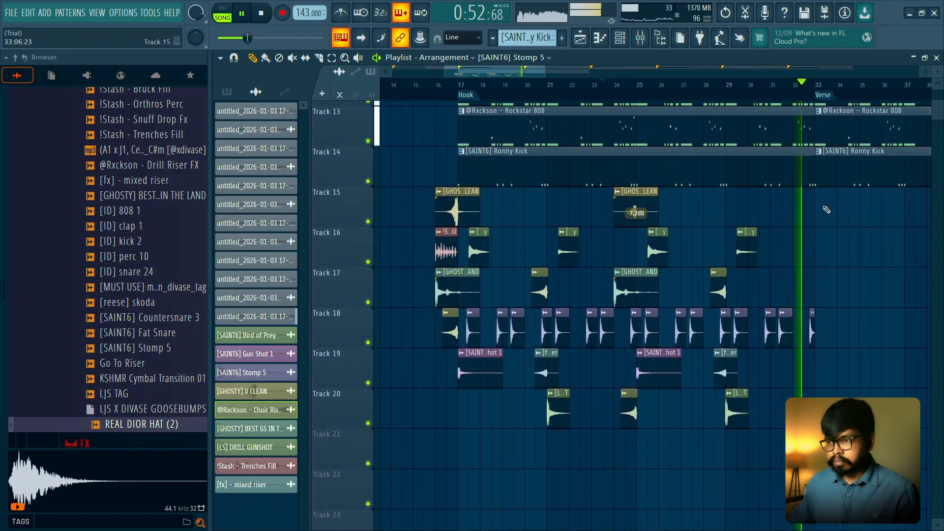
key("space")
- Return playback to the start of the Hook at bar 17, audition it briefly and look over its effect clips
scroll(603, 180, "up", 1)
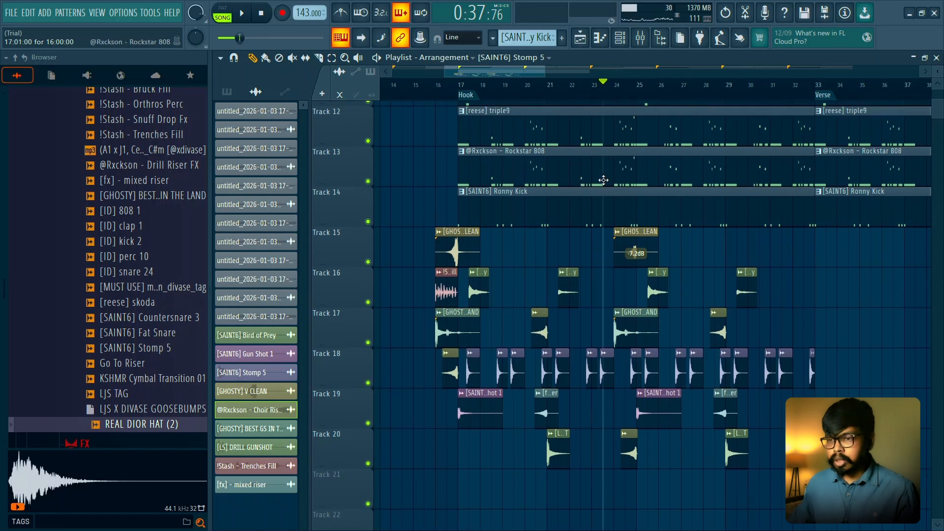
scroll(499, 149, "up", 1)
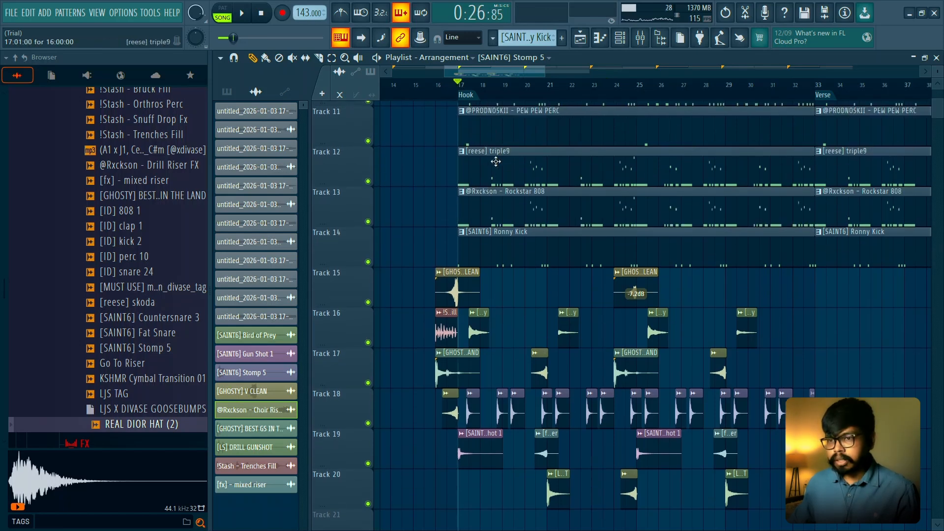
key("space")
key("space")
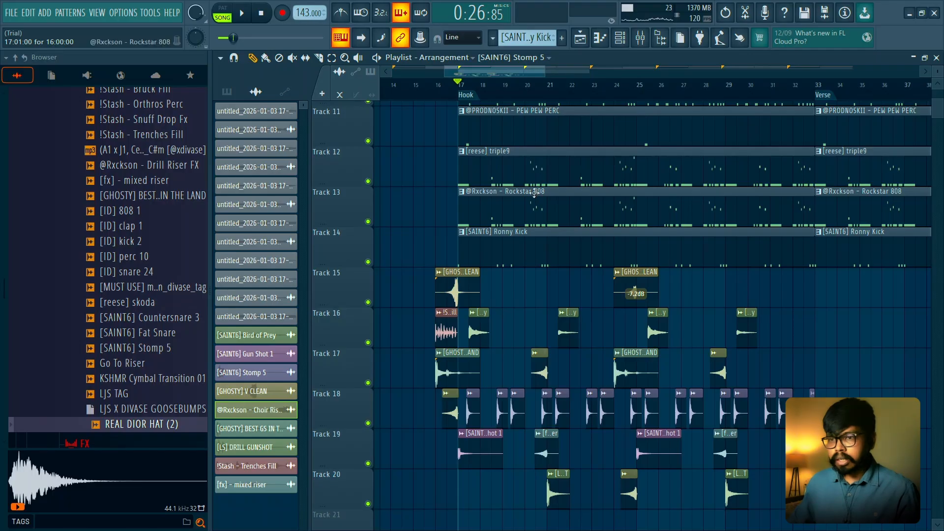
scroll(535, 194, "down", 1)
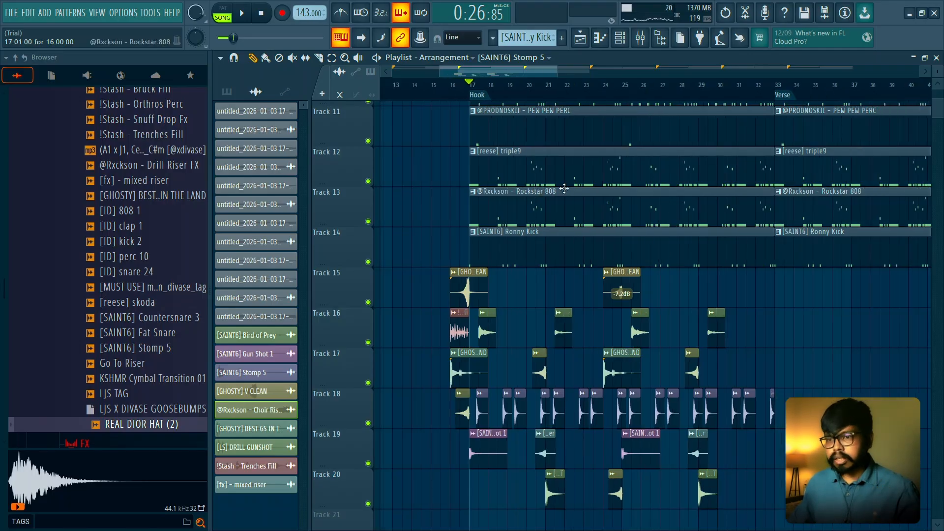
scroll(633, 267, "down", 1)
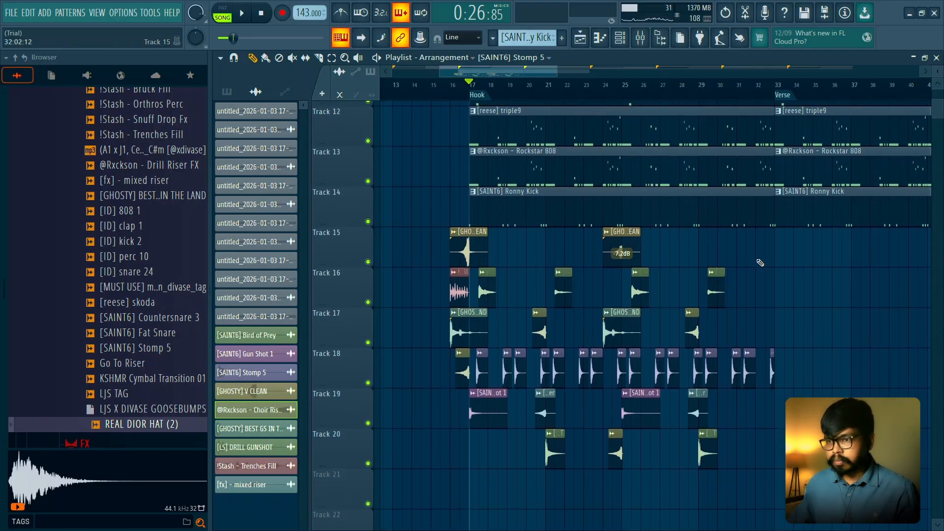
- Hide the browser and duplicate all Hook effect clips on Tracks 15 to 20 sixteen bars onward, into the Verse
left_click_drag(210, 155, 2, 155)
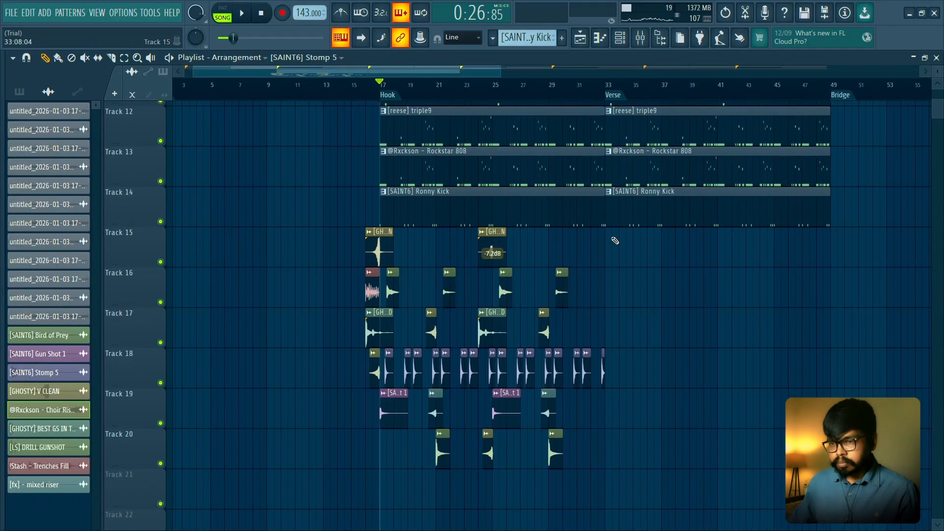
left_click_drag(607, 245, 364, 459)
left_click_drag(380, 258, 606, 257)
left_click(666, 251, "ctrl")
scroll(572, 416, "up", 5)
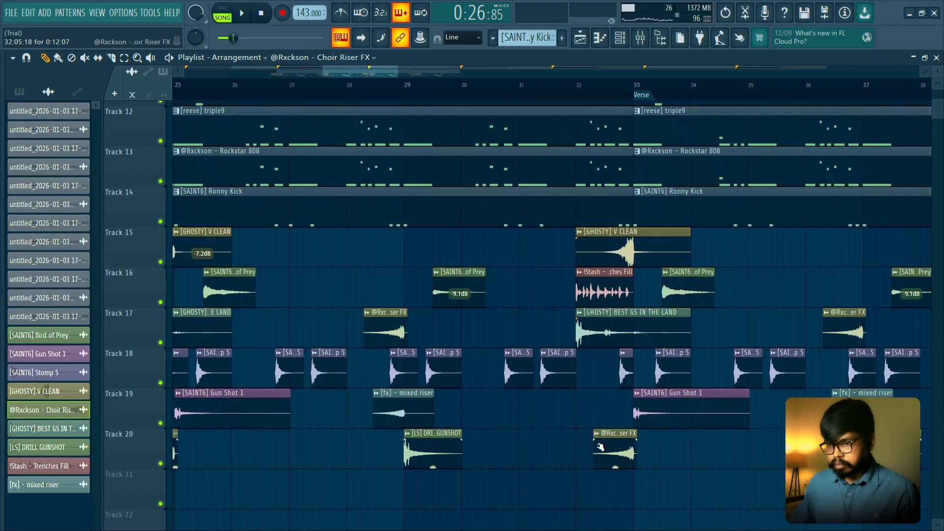
scroll(600, 446, "down", 5)
scroll(588, 352, "down", 4)
- Play from the Hook into the Verse to check the effects, selecting the Stomp 5 clips on Track 18 during playback
key("space")
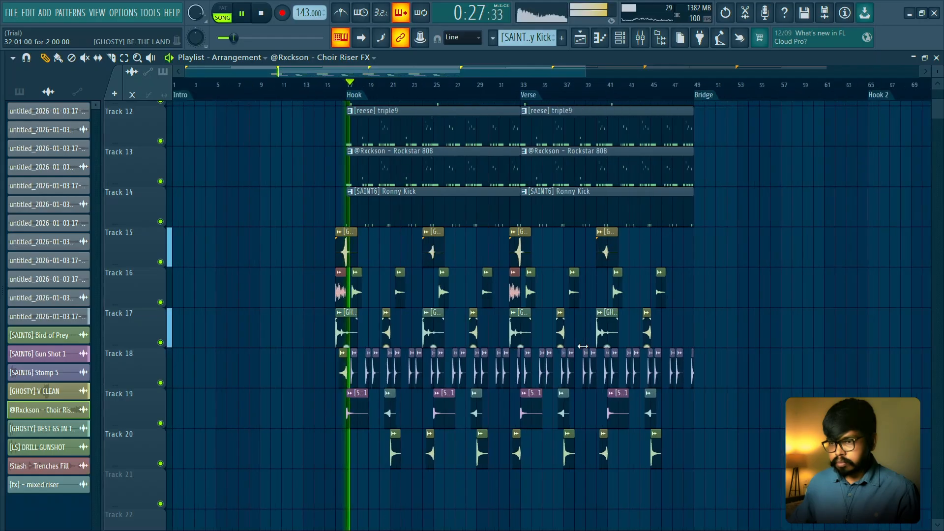
scroll(686, 275, "up", 1)
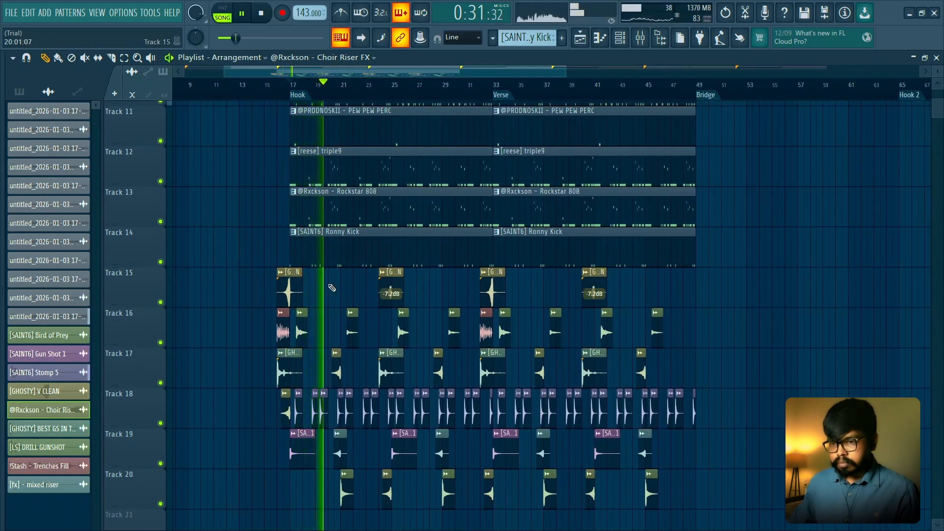
left_click_drag(727, 389, 297, 426)
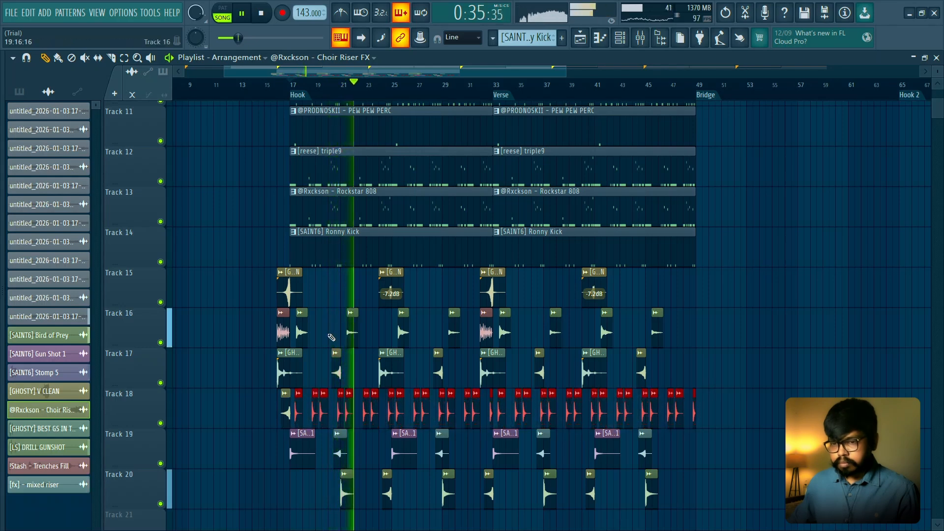
scroll(337, 315, "up", 1)
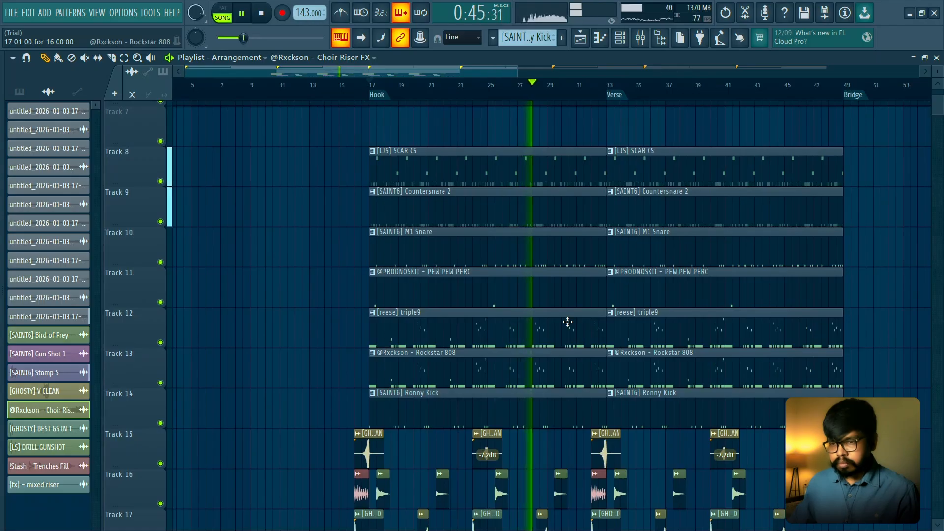
scroll(568, 322, "down", 1)
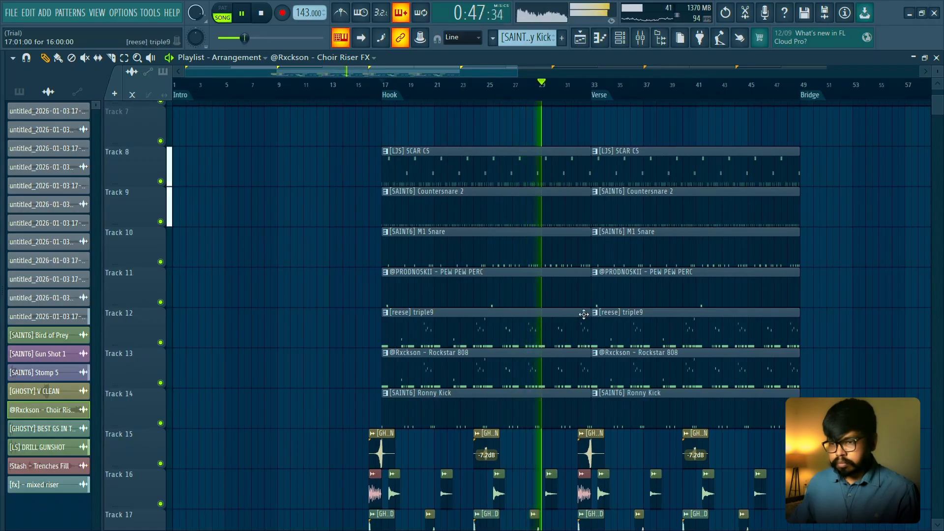
scroll(609, 246, "down", 5)
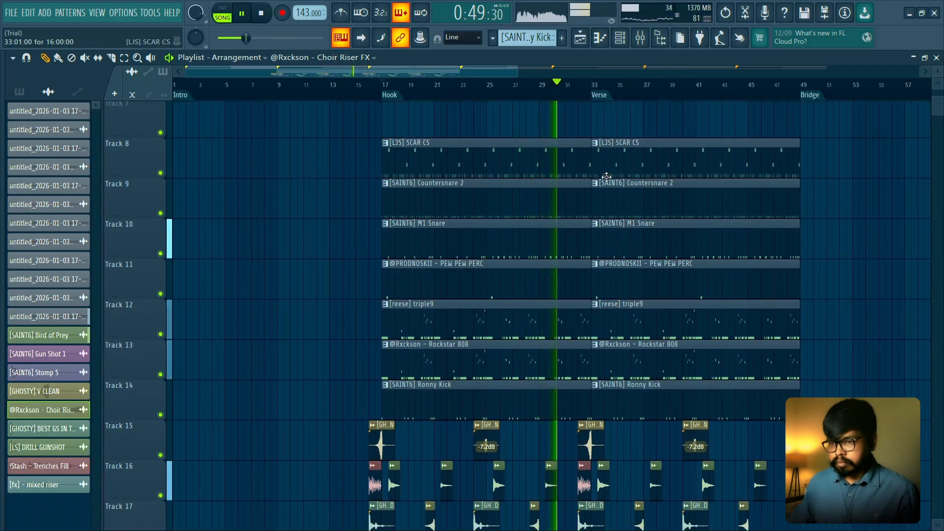
scroll(590, 253, "up", 2)
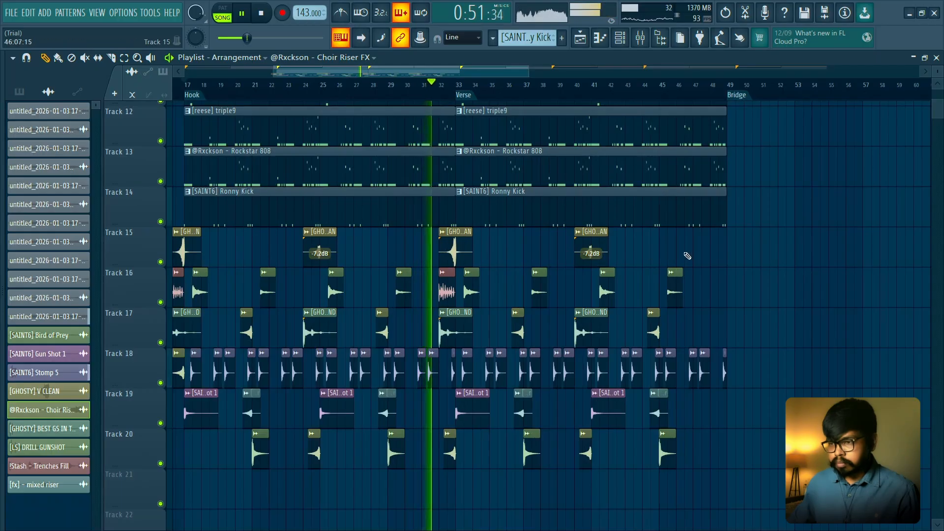
scroll(684, 275, "down", 2)
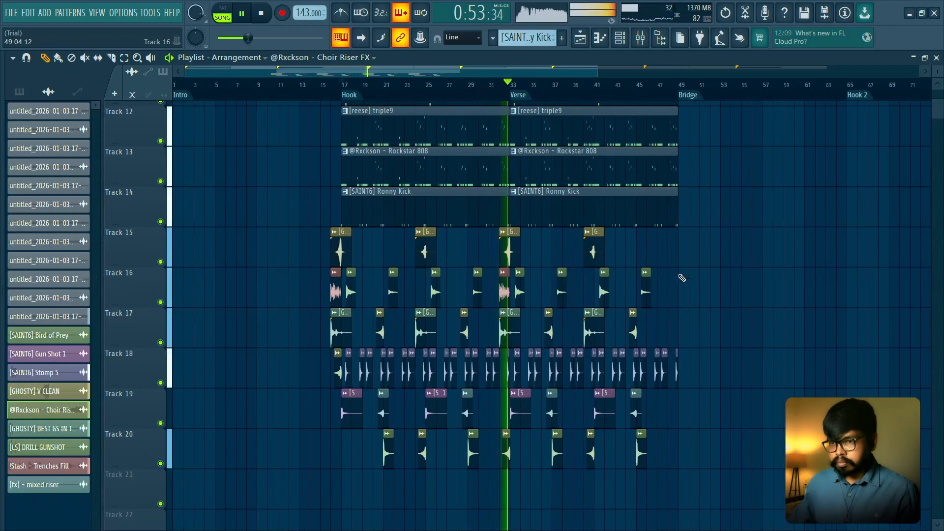
key("space")
- Duplicate all Hook and Verse drum and effect clips on Tracks 8 to 20, with the copied drum patterns starting at bar 62
left_click_drag(688, 507, 599, 192)
scroll(308, 198, "down", 2)
scroll(484, 257, "down", 3)
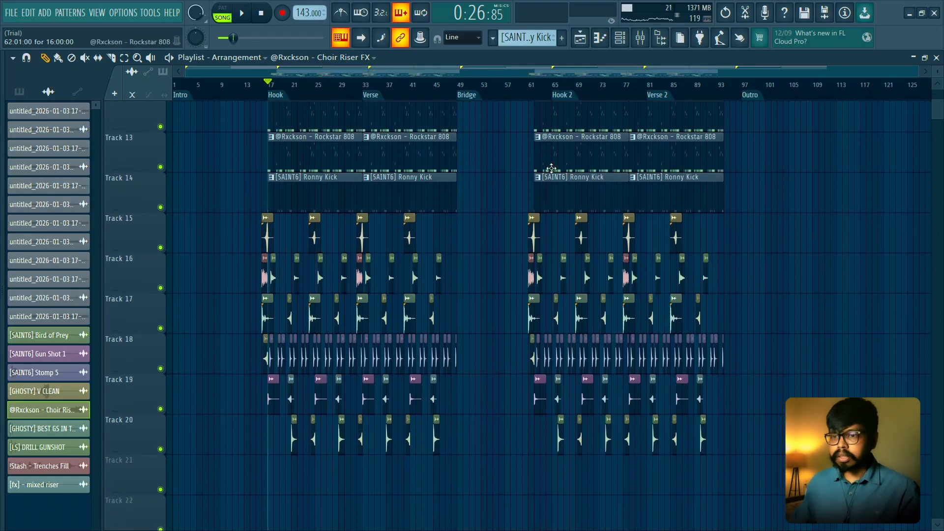
scroll(534, 178, "up", 5)
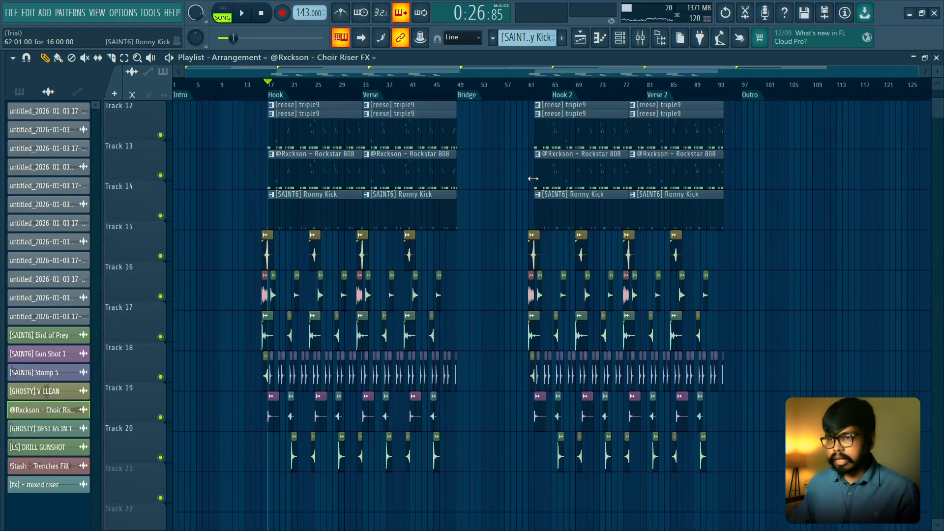
- Move the copied drum and effect clips three bars onward so the drum patterns start with Hook 2 at bar 65
left_click(545, 184)
scroll(546, 185, "up", 1)
scroll(546, 184, "up", 4)
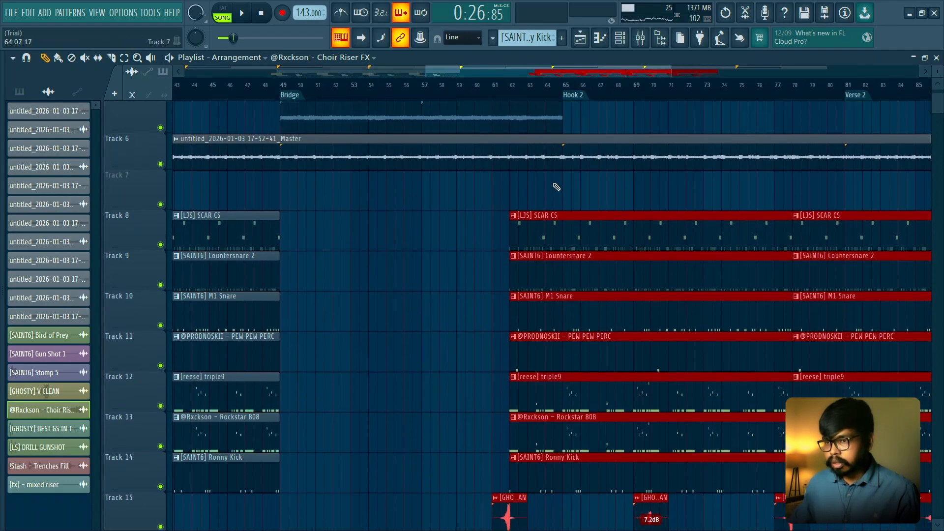
left_click_drag(561, 232, 602, 235)
left_click(586, 201)
- Examine the drum and effect layout across the sections, especially the Verse's ending and the gap at the Bridge
scroll(585, 204, "down", 5)
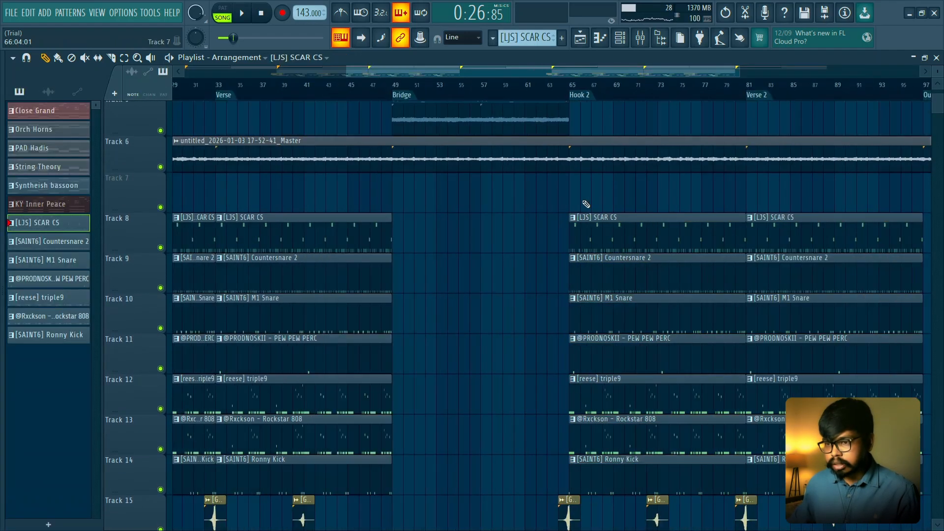
scroll(625, 198, "down", 3)
scroll(616, 196, "up", 5)
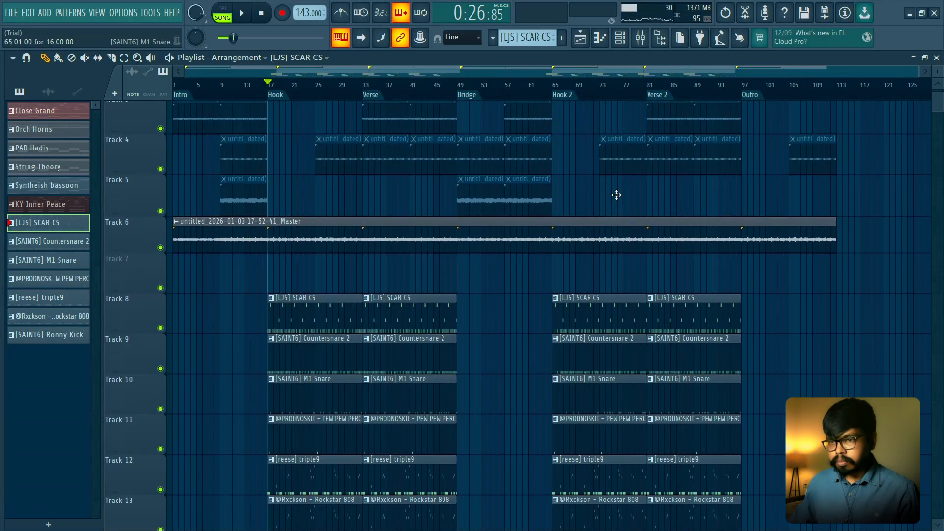
scroll(537, 205, "down", 5)
scroll(517, 201, "up", 5)
scroll(512, 267, "down", 3)
scroll(502, 272, "down", 5)
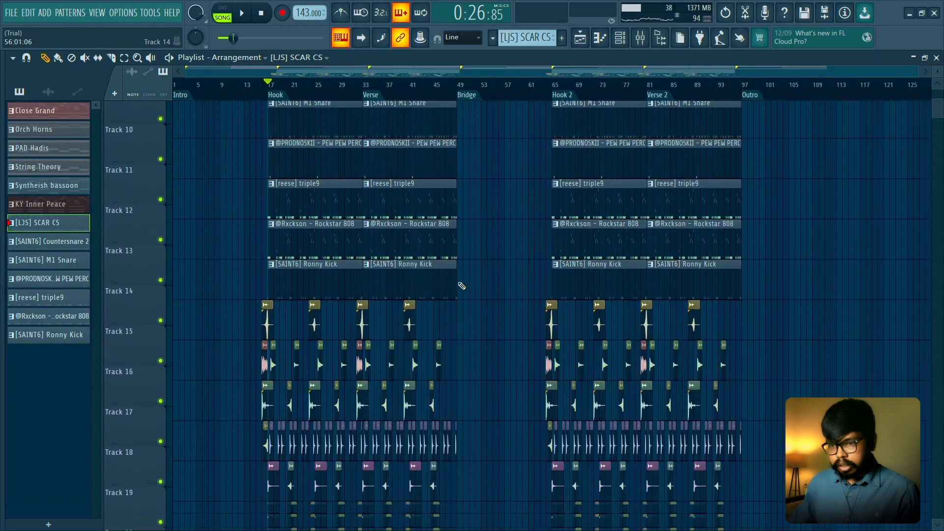
scroll(440, 286, "up", 4)
left_click_drag(440, 287, 623, 297)
scroll(624, 297, "down", 1)
scroll(623, 297, "up", 2)
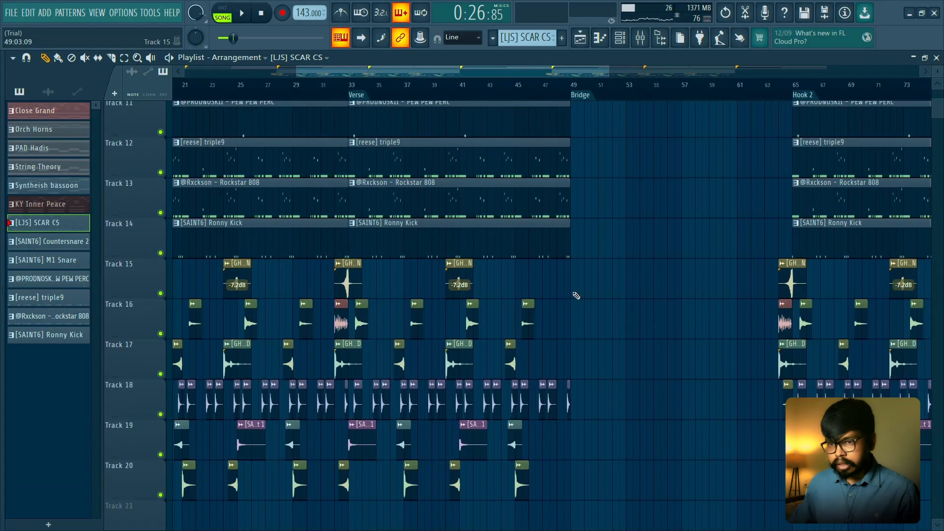
scroll(575, 295, "down", 2)
scroll(559, 295, "up", 5)
scroll(531, 288, "up", 2)
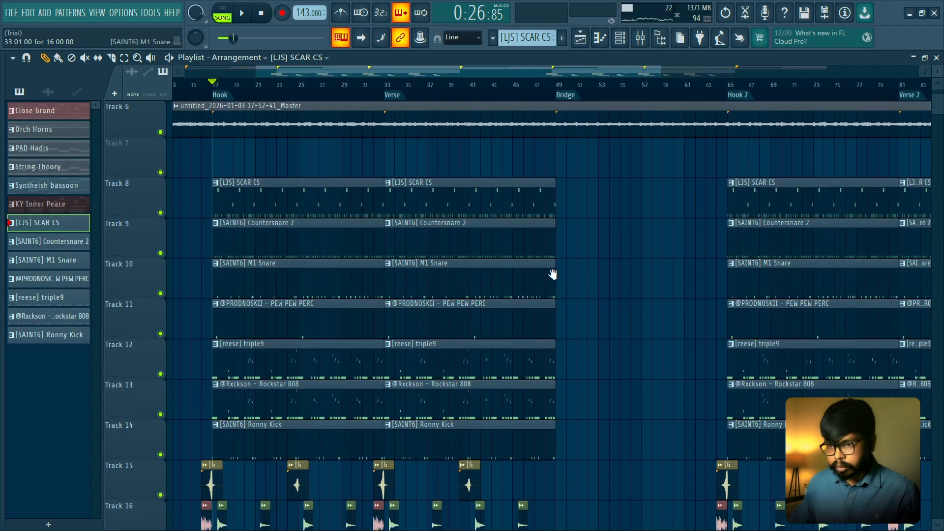
- Play the end of the Verse around bar 48 to check the transition into the Bridge
left_click_drag(553, 274, 476, 236)
key("space")
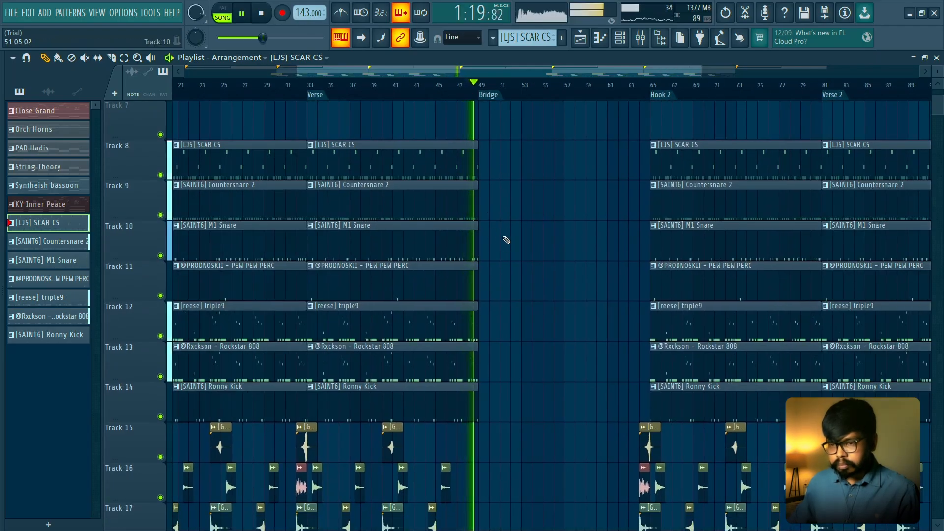
scroll(504, 241, "down", 3)
key("space")
scroll(500, 254, "down", 3)
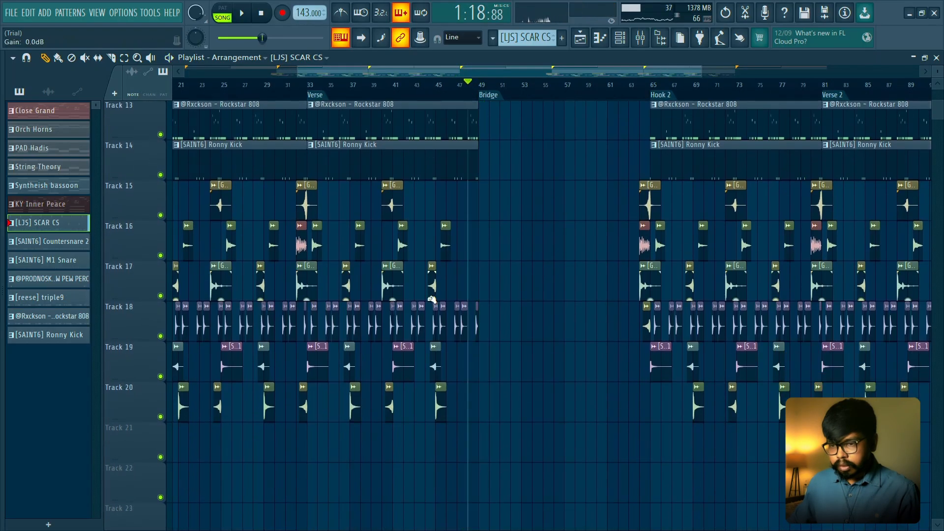
- Duplicate the V CLEAN, BEST GS, Choir Riser, Gun Shot 1 and Bird of Prey clips around bars 40 to 42 eight bars onward
scroll(398, 233, "up", 4)
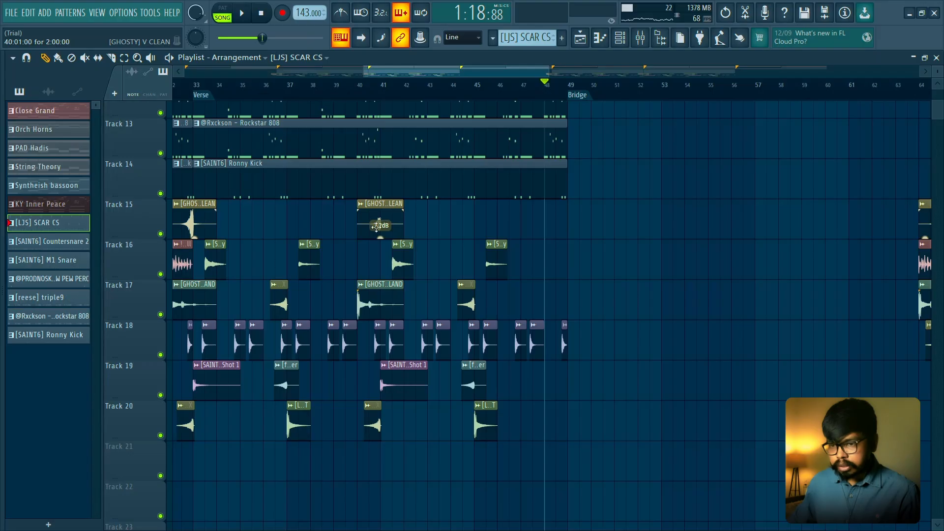
scroll(370, 305, "up", 2)
left_click_drag(375, 478, 406, 364)
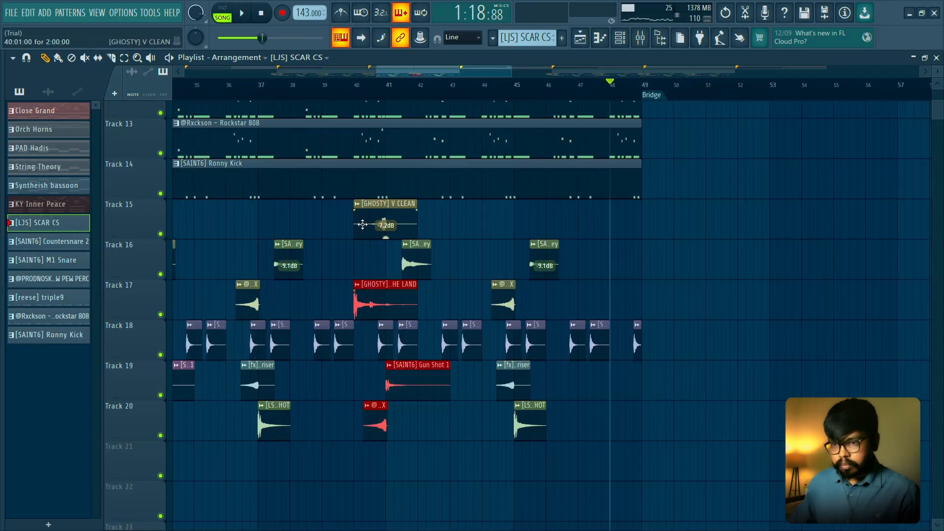
left_click_drag(347, 221, 433, 268)
mouse_move(397, 231)
left_mouse_down()
mouse_move(665, 243)
mouse_move(656, 242)
left_mouse_up()
- Deselect the duplicated effects and play the transition from the Verse into the Bridge to check them
key("space")
left_click(717, 215, "ctrl")
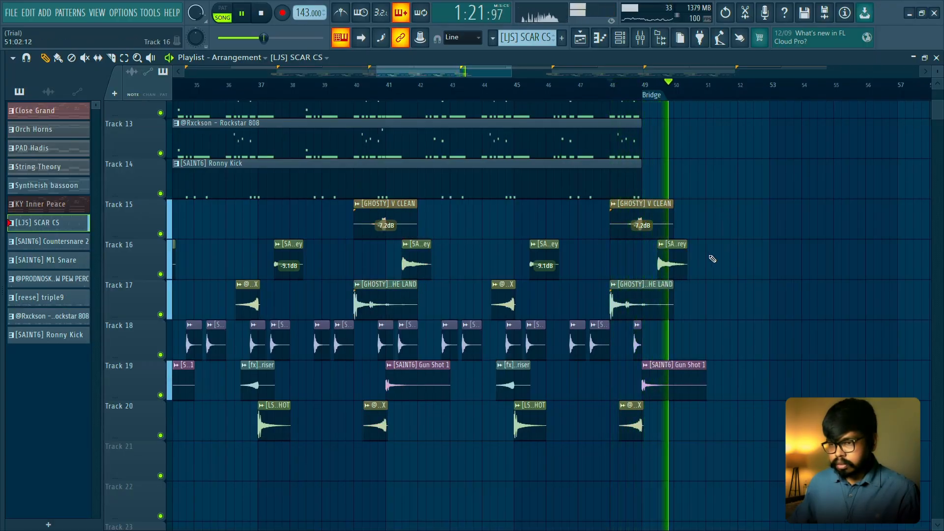
scroll(709, 267, "down", 3)
scroll(709, 273, "down", 3)
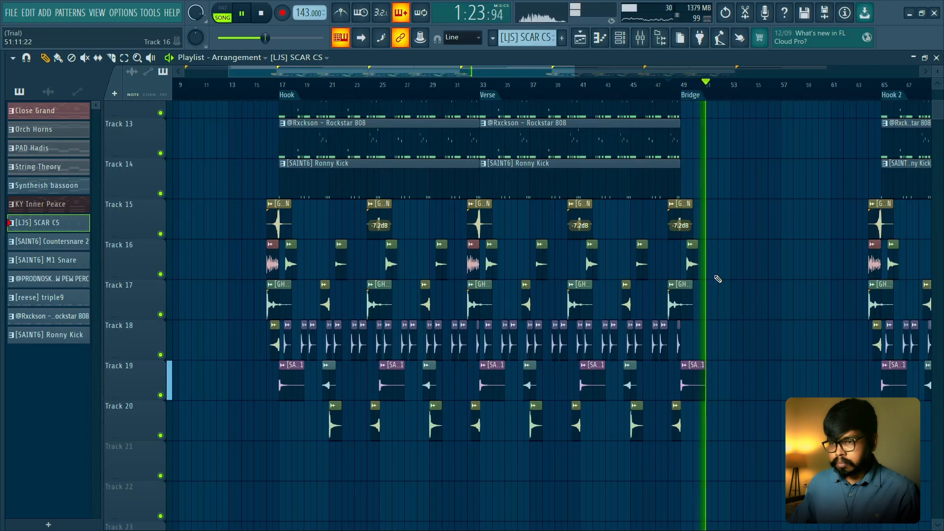
scroll(718, 279, "up", 1)
left_click_drag(717, 278, 623, 318)
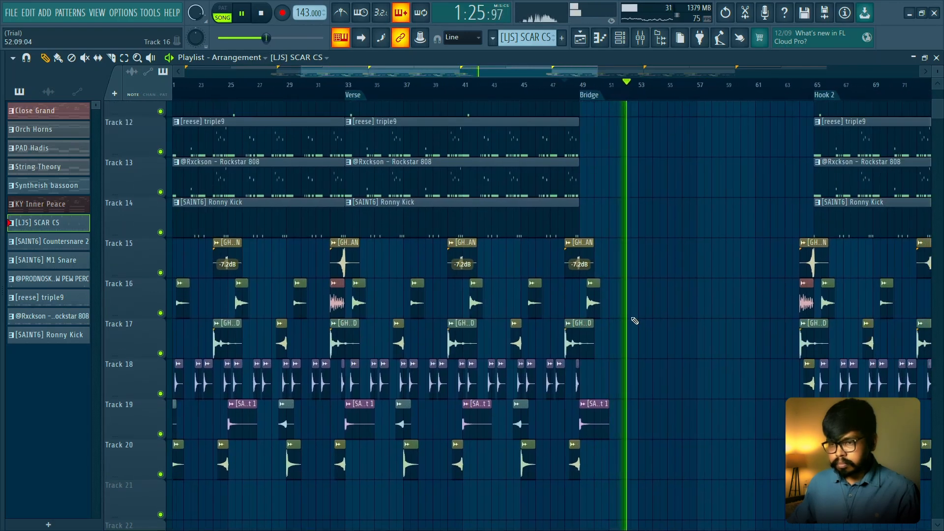
scroll(634, 321, "up", 5)
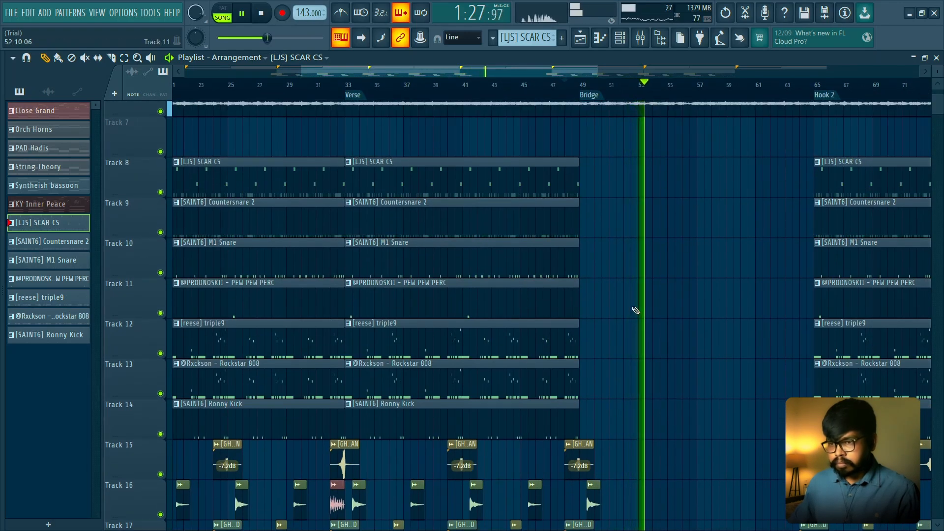
- Copy the Verse's Countersnare 2 clip on Track 9 into the Bridge, starting at bar 49, and play it
scroll(635, 310, "down", 3)
scroll(657, 322, "up", 3)
left_click_drag(640, 320, 559, 320)
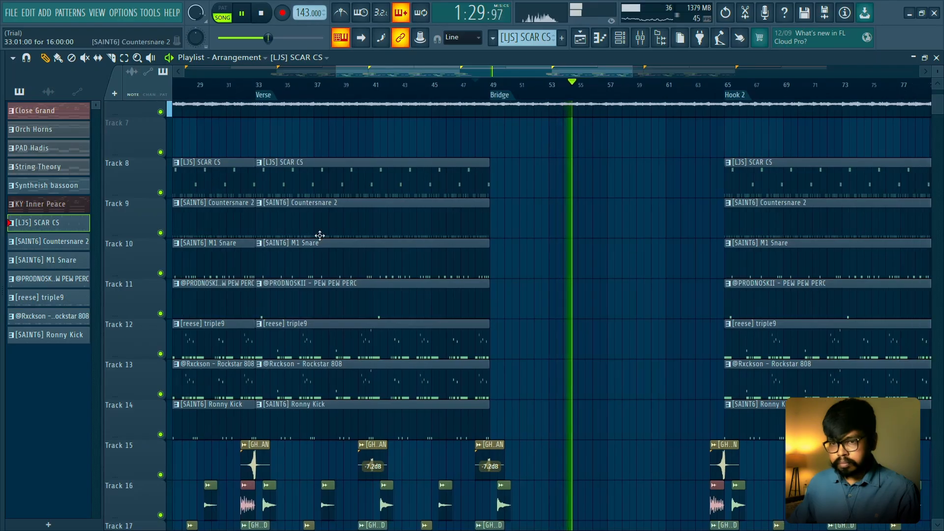
key("space")
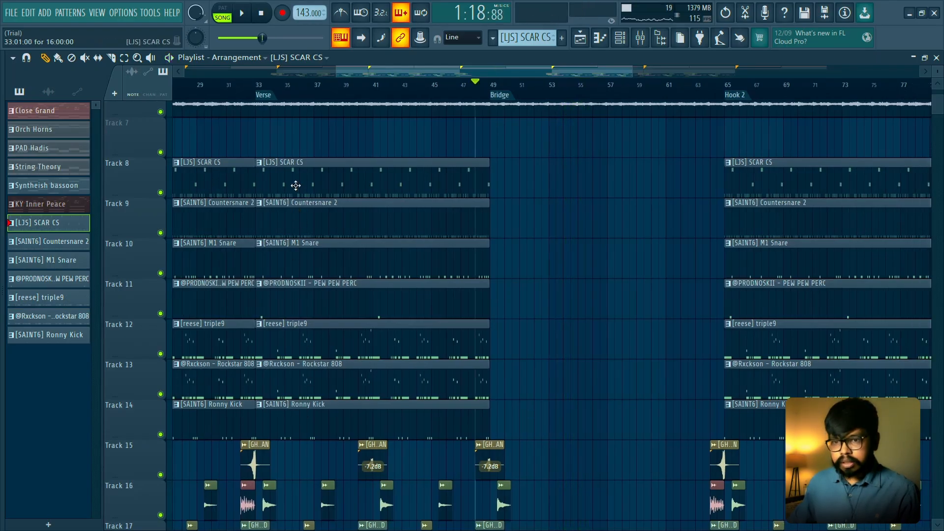
left_click_drag(293, 221, 628, 247, "shift")
left_click_drag(539, 240, 524, 239)
key("space")
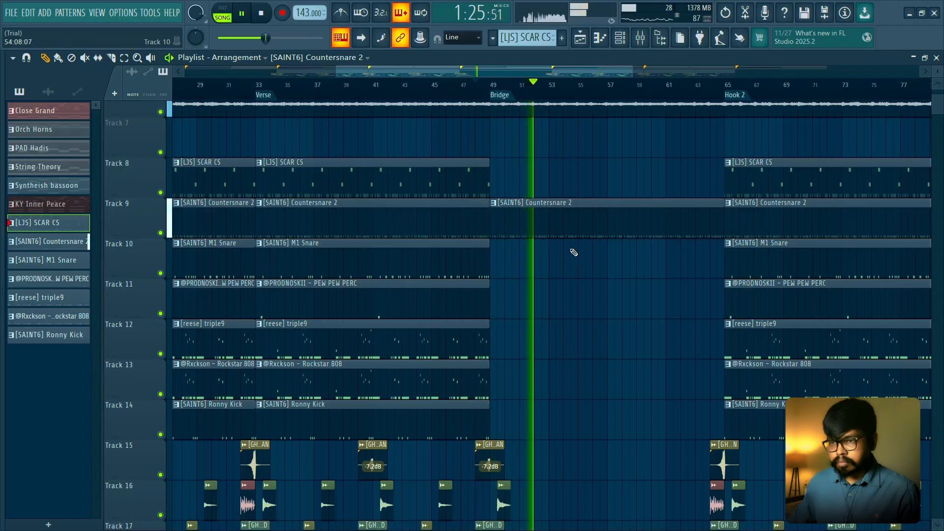
key("space")
- Check the drum channels in the channel rack while playing the transition into the Bridge, with SCAR CS selected
left_click(620, 38)
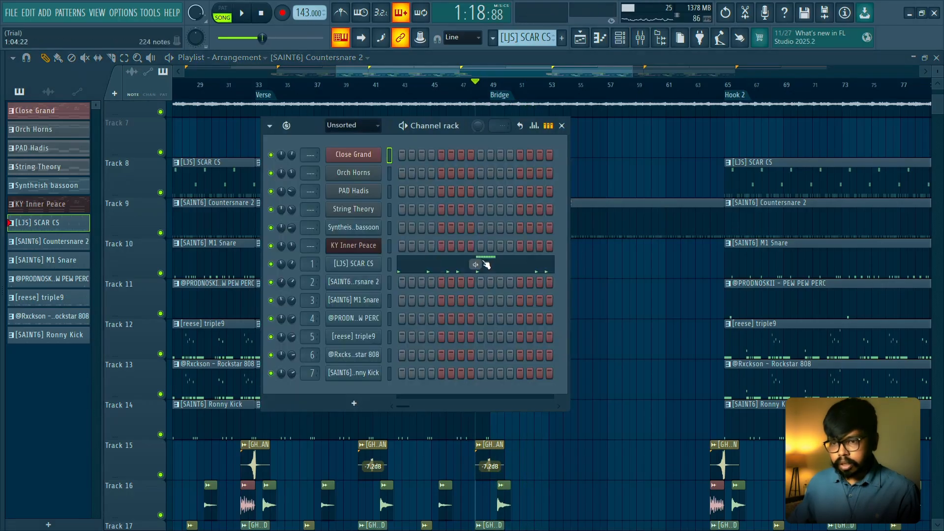
left_click(561, 125)
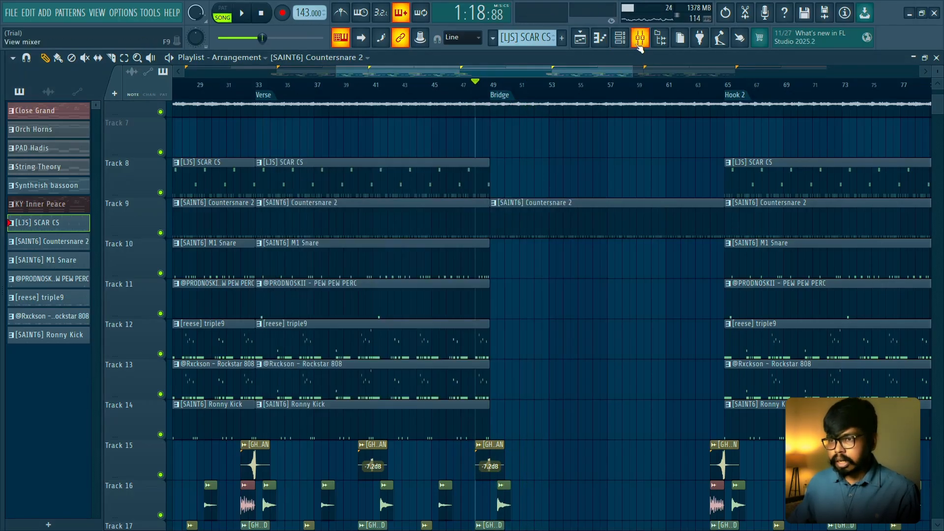
left_click(621, 40)
key("space")
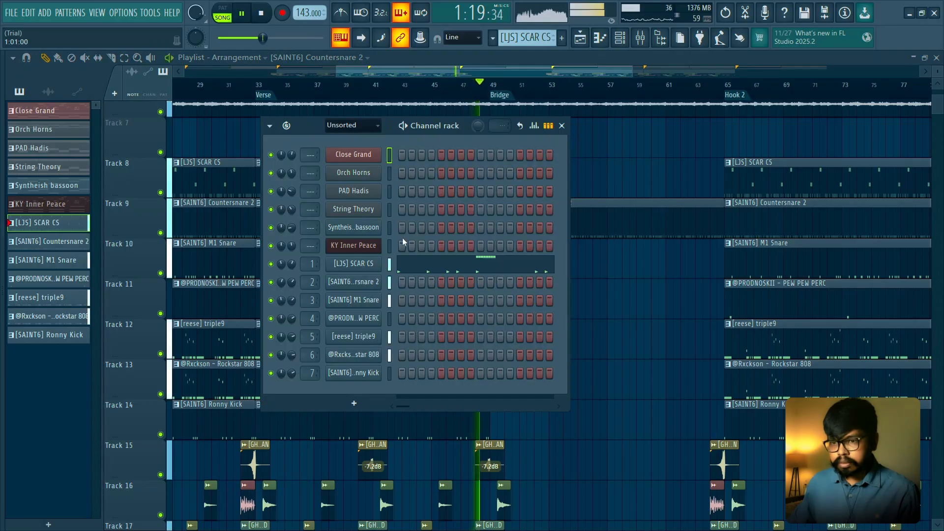
left_click(388, 268)
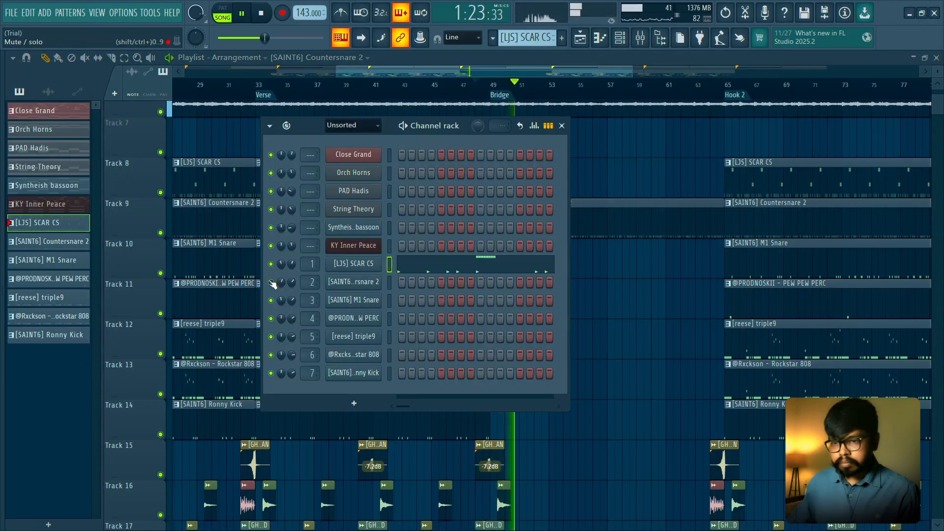
left_click(562, 126)
- Audition the Countersnare 2 mixer track in solo, release the solo, and load Fruity Parametric EQ 2 in its slot 3
left_click(639, 39)
key("space")
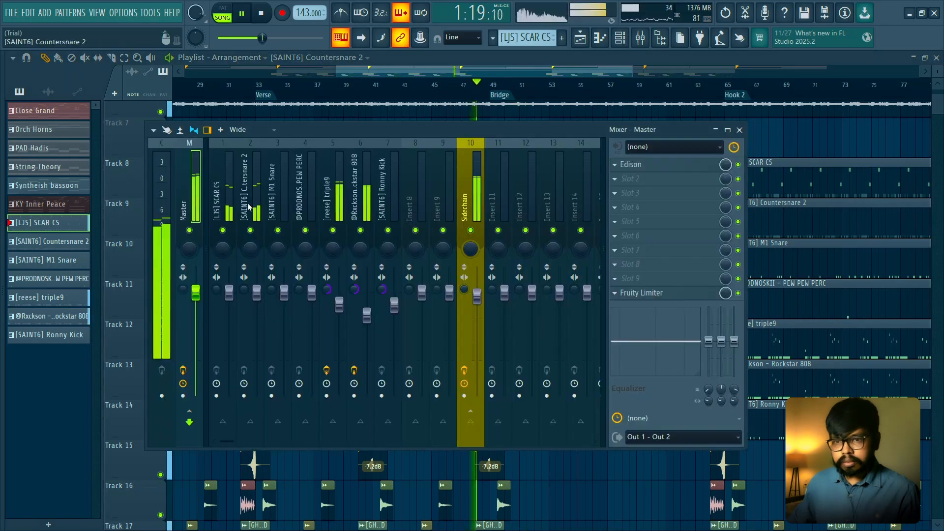
right_click(256, 229)
left_click(696, 194)
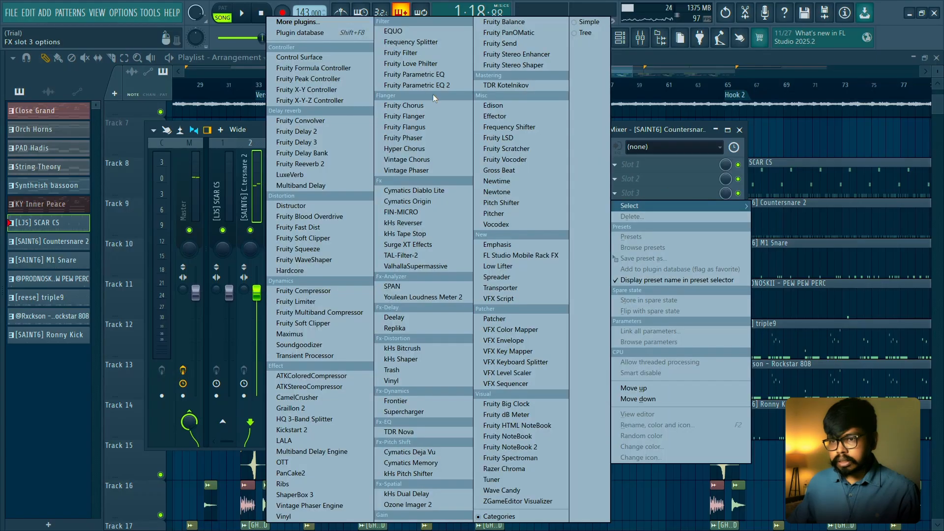
left_click(438, 86)
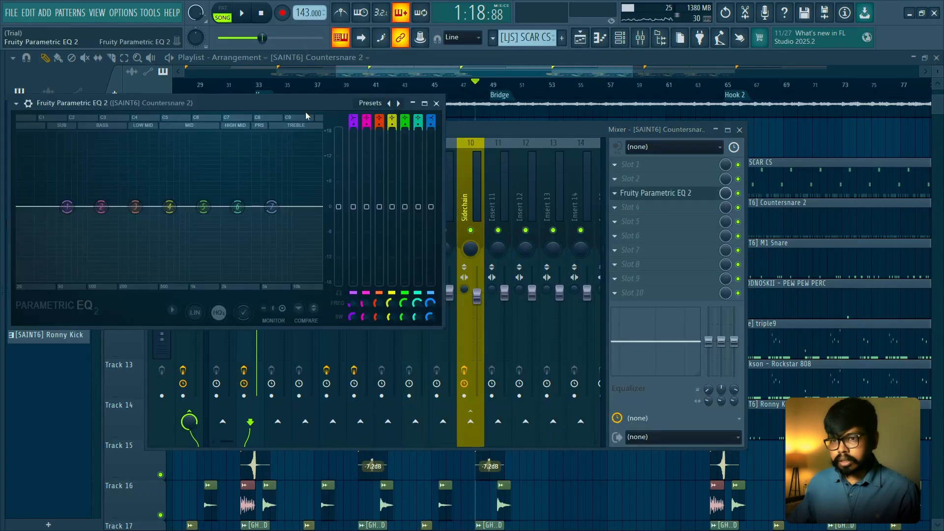
- Load the EQ's 40Hz + 18kHz cut preset and lower the band 7 frequency to about 1814 Hz during playback
left_click_drag(307, 105, 534, 168)
left_click(599, 167)
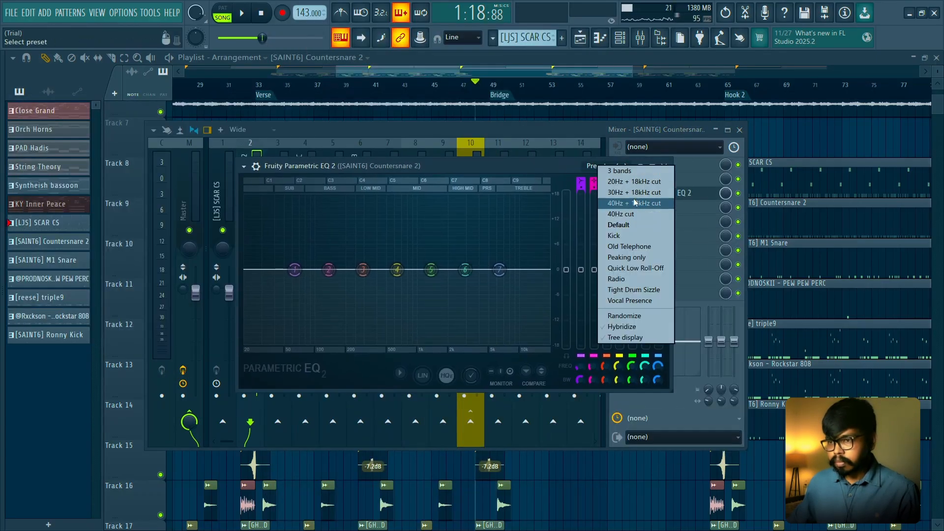
left_click(621, 206)
key("space")
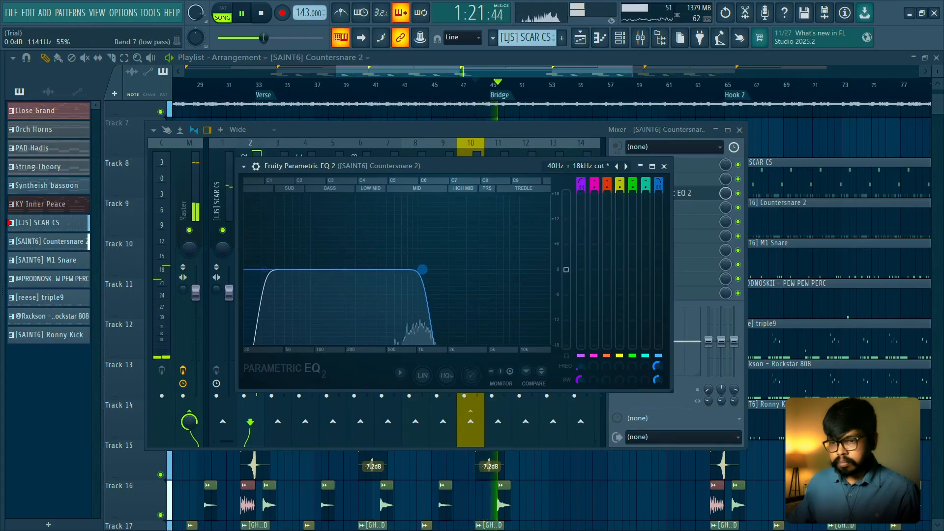
left_click_drag(448, 269, 445, 269)
key("space")
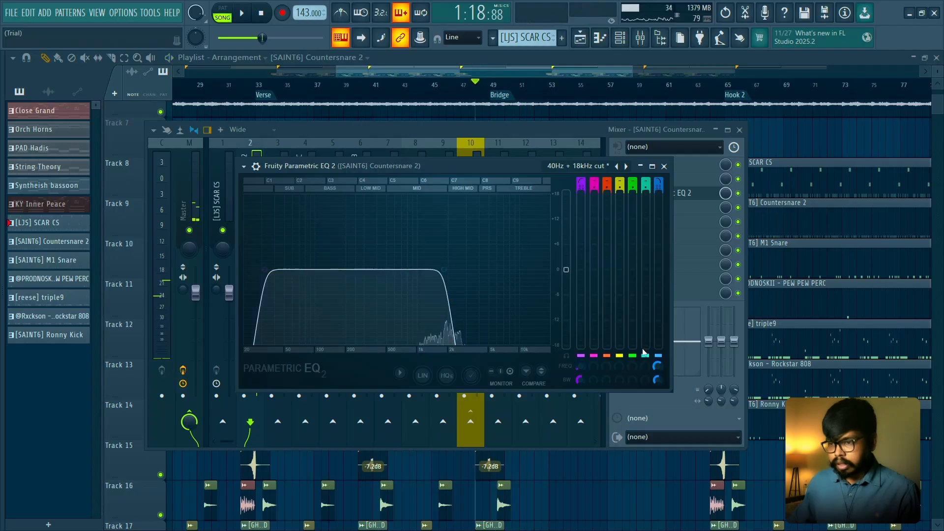
- Leave the EQ and mixer and select the Bridge's time range from bar 49 to bar 65
right_click(660, 367)
left_click(766, 134)
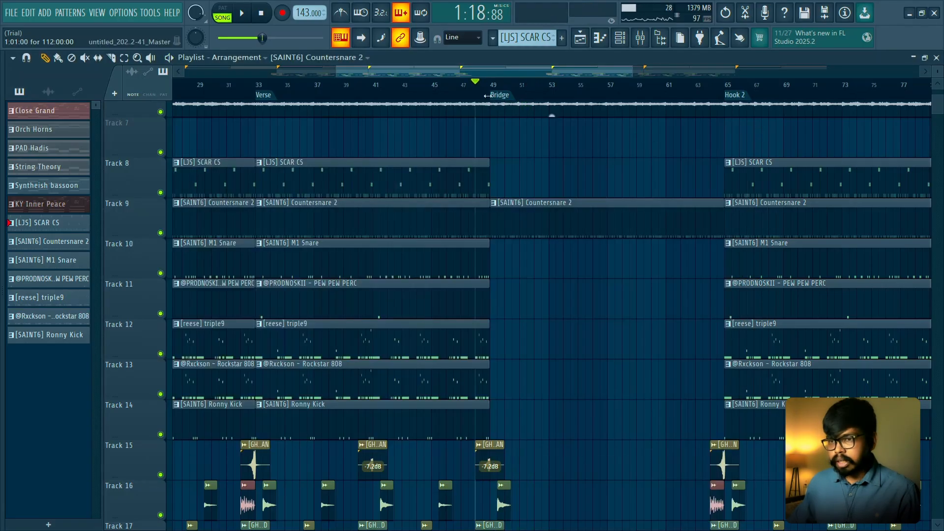
left_click_drag(493, 90, 726, 96)
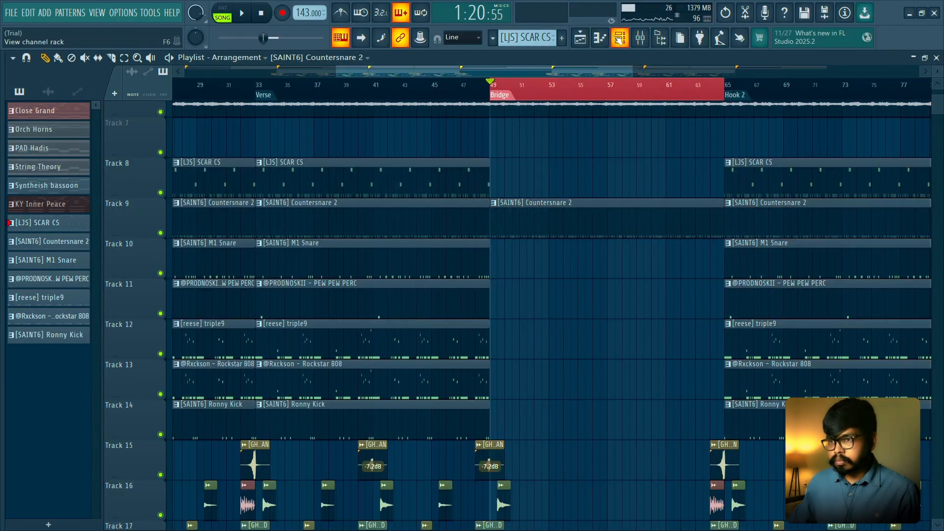
- Create an automation clip for the Countersnare 2 EQ's band 7 frequency across the Bridge and close the mixer
left_click(640, 38)
right_click(724, 194)
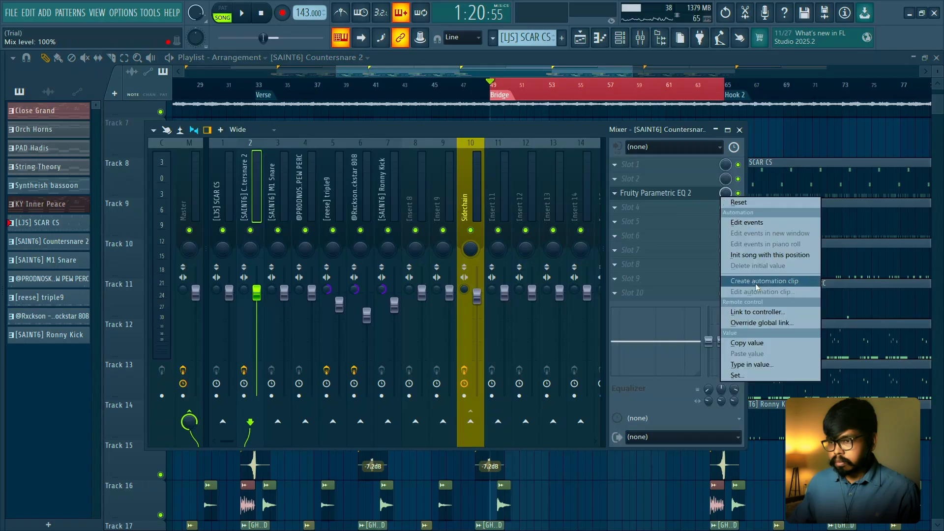
left_click(687, 193)
left_click(686, 193)
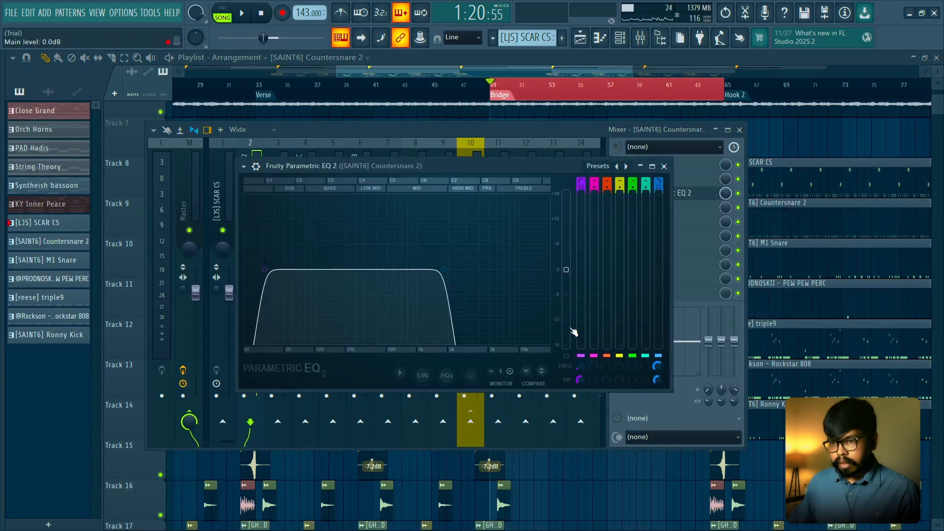
right_click(657, 367)
left_click(694, 423)
left_click(663, 166)
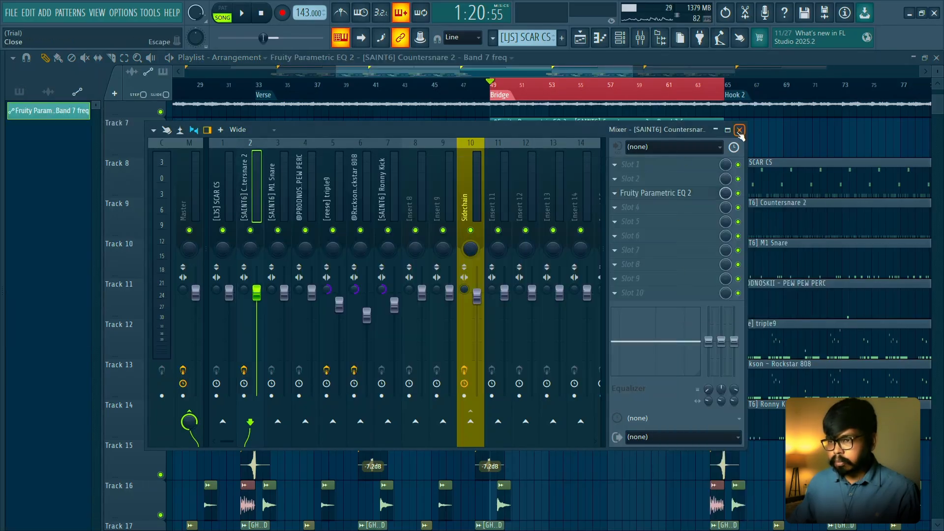
left_click(740, 130)
- Move the band 7 automation clip to Track 7, raise its end point into a gradual ramp, and play the Bridge
left_click_drag(600, 127, 597, 166)
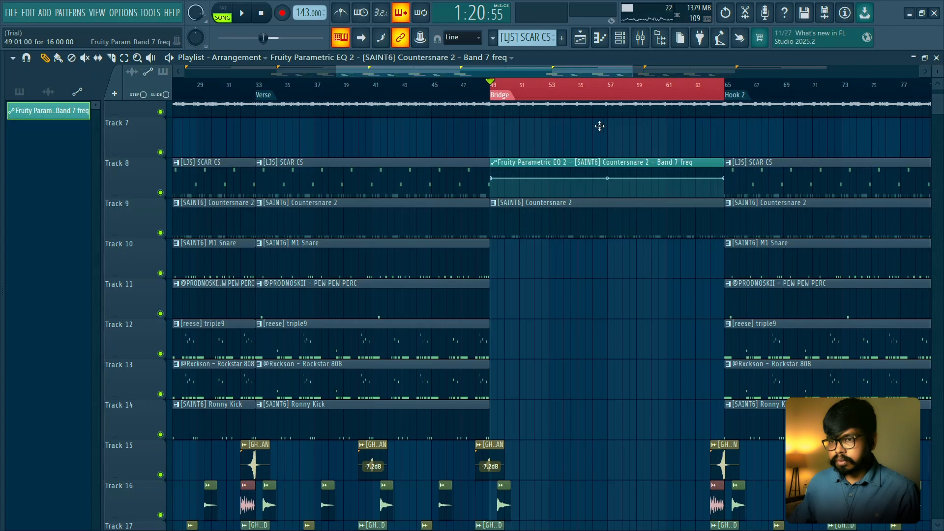
left_click_drag(600, 126, 599, 125)
key("space")
left_click_drag(723, 137, 727, 127)
right_click(640, 87)
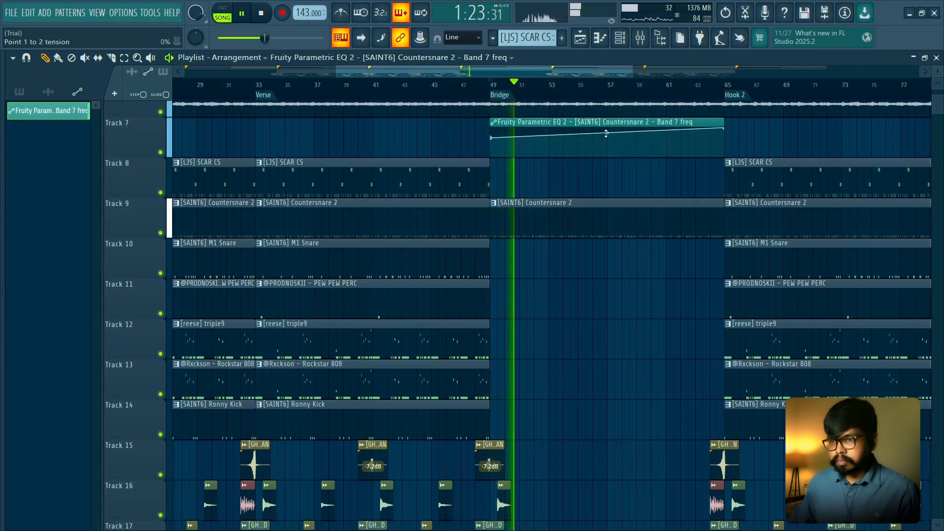
scroll(522, 229, "up", 1)
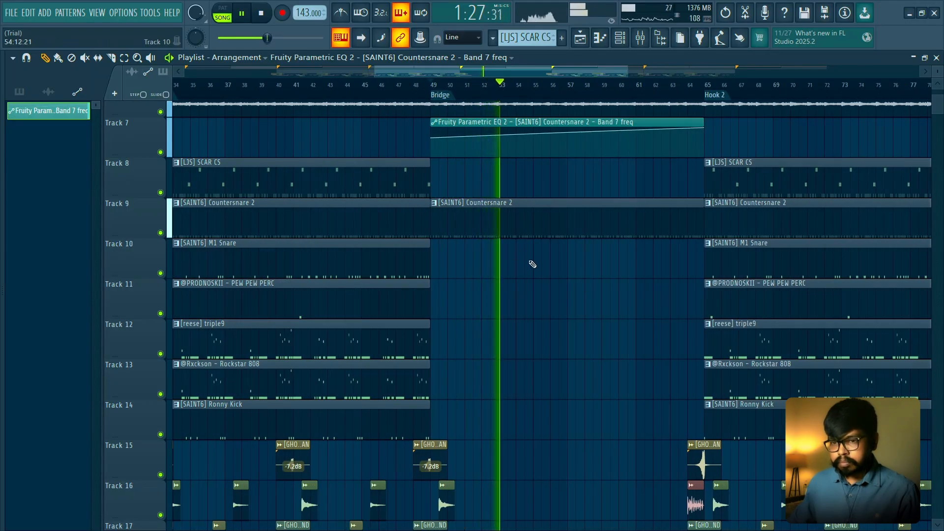
scroll(533, 264, "down", 1)
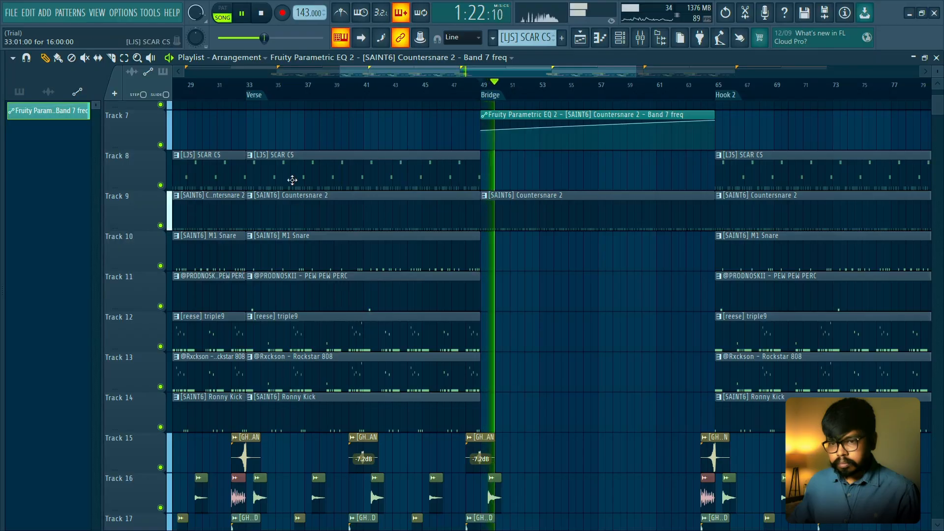
- Place a copy of the SCAR CS clip on Track 8 in the Bridge's second half, from bar 57 to bar 65, and play it
left_click(491, 174)
left_click_drag(533, 175, 565, 181)
key("space")
key("space")
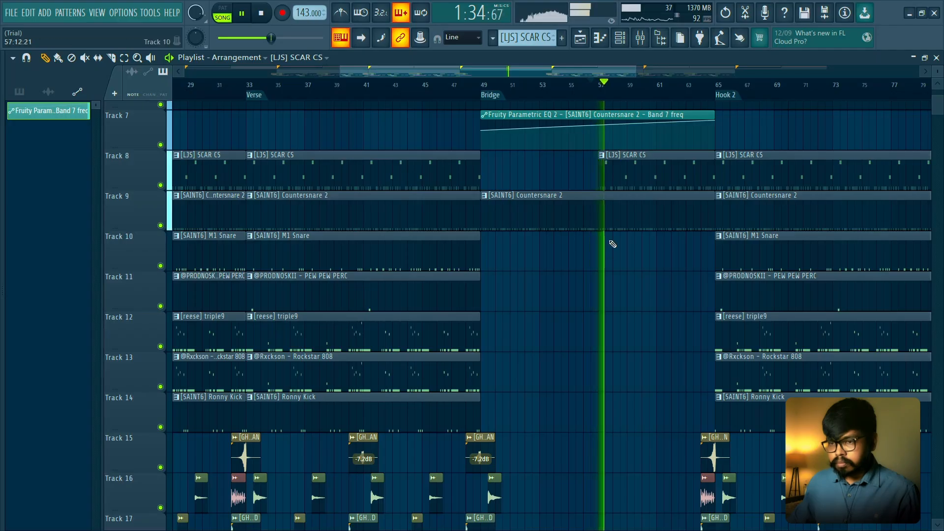
- Duplicate the Choir Riser FX, Bird of Prey, mixed riser and DRILL GUNSHOT clips around bars 44 to 46 into the Bridge around bars 55 to 57
scroll(605, 256, "down", 4)
key("space")
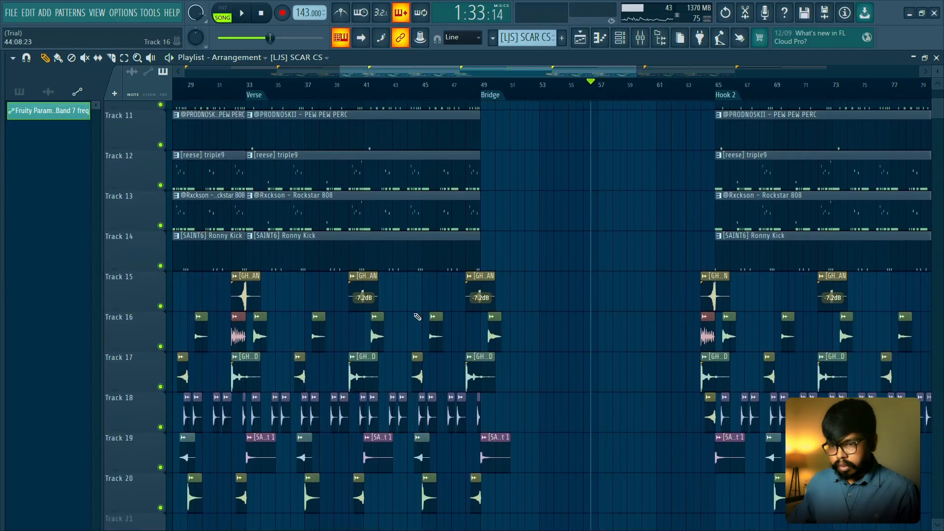
scroll(467, 316, "up", 2)
left_click_drag(456, 363, 457, 365)
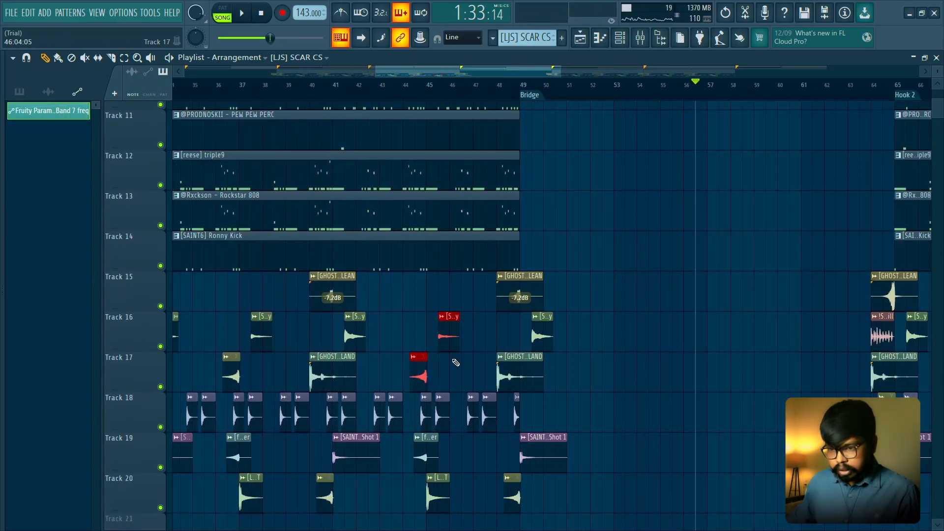
scroll(433, 344, "up", 3)
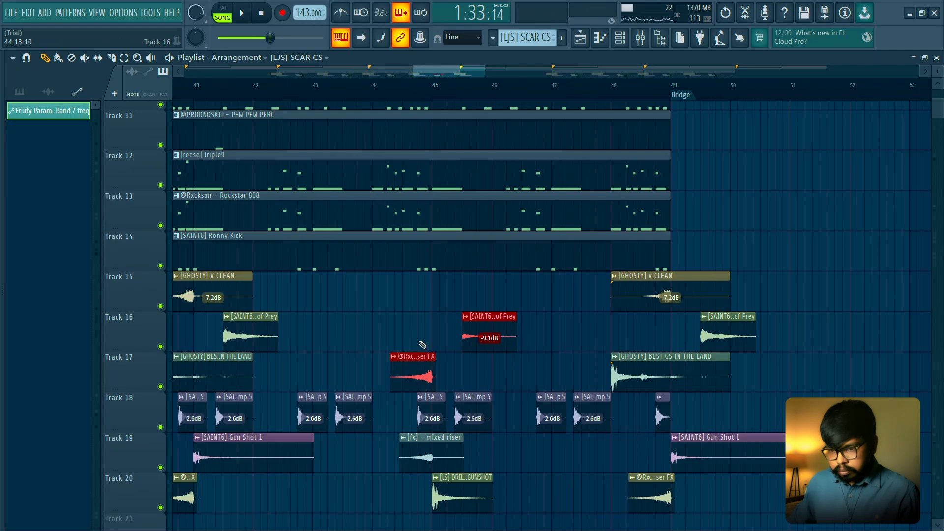
left_click_drag(389, 462, 499, 511)
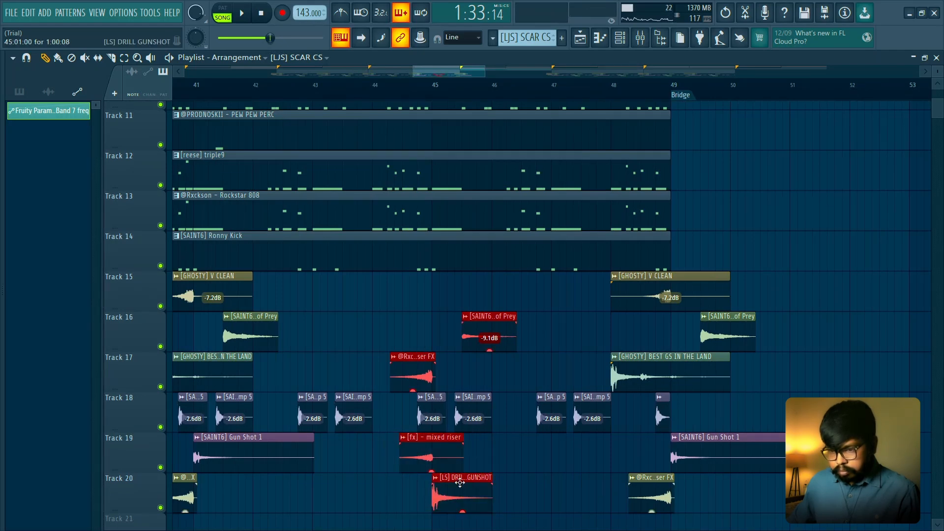
scroll(440, 451, "down", 2)
left_click_drag(474, 338, 773, 336)
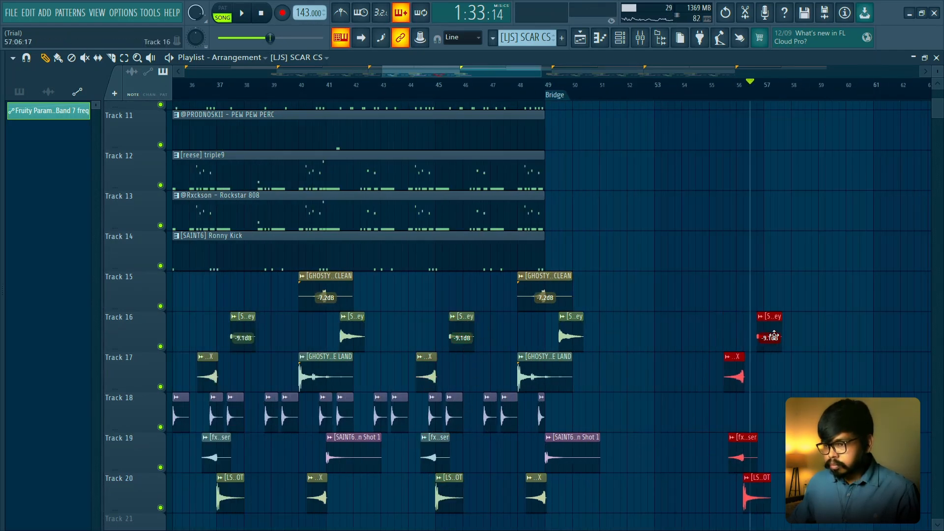
left_click(796, 283)
- Play the duplicated Bridge effects and shift all four half a bar later so DRILL GUNSHOT starts at bar 57
scroll(792, 279, "up", 2)
key("space")
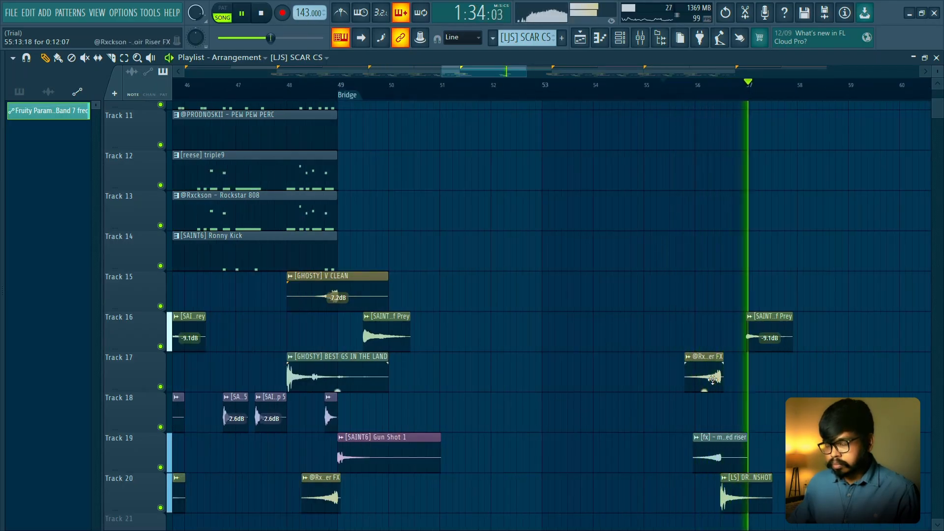
left_click_drag(666, 272, 799, 494)
key("space")
key("space")
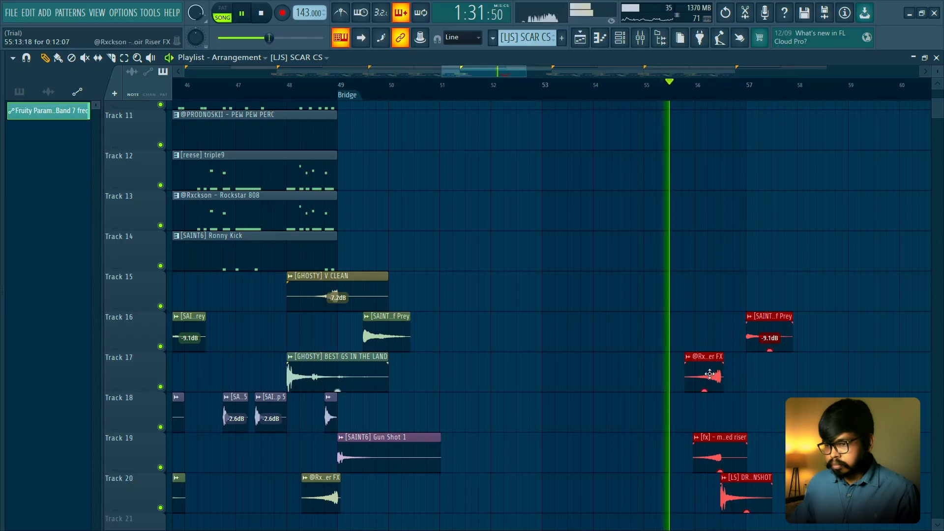
left_click_drag(709, 370, 734, 370)
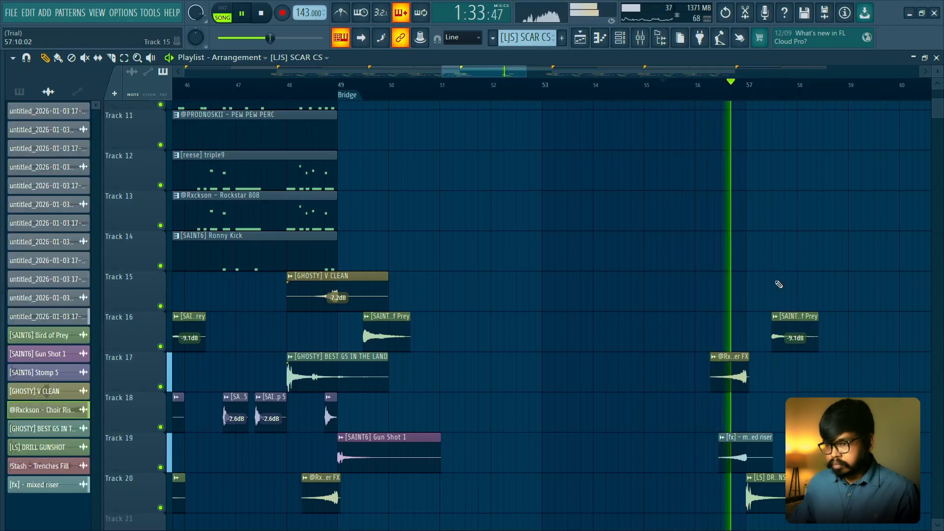
- Play the rest of the Bridge and examine its drum and effect layout leading up to Hook 2
scroll(787, 288, "down", 2)
scroll(787, 285, "down", 1)
scroll(787, 286, "up", 4)
scroll(787, 285, "down", 1)
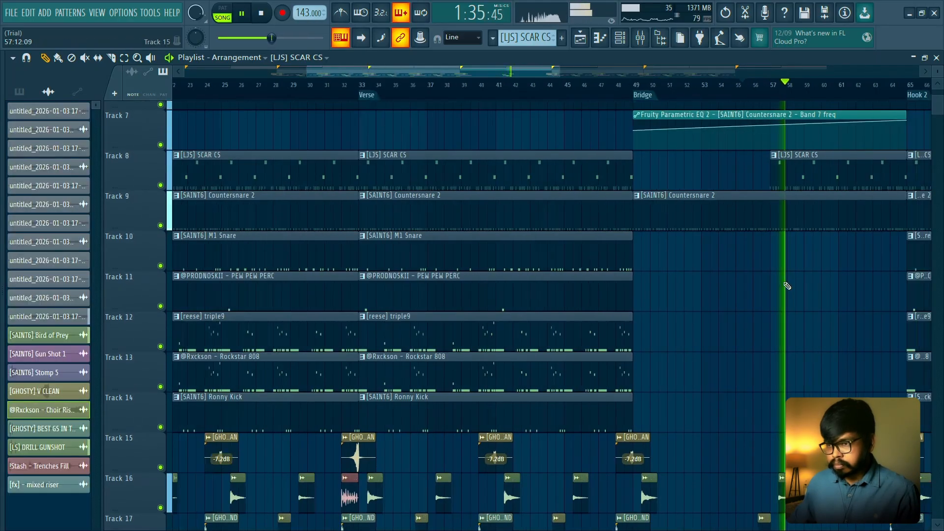
scroll(786, 286, "up", 1)
left_click_drag(770, 286, 622, 144)
scroll(636, 203, "down", 2)
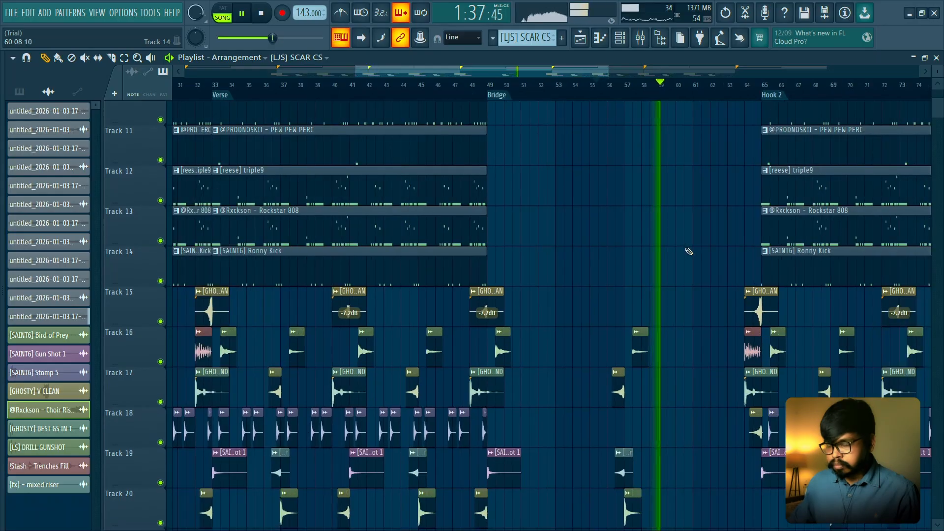
scroll(687, 254, "up", 4)
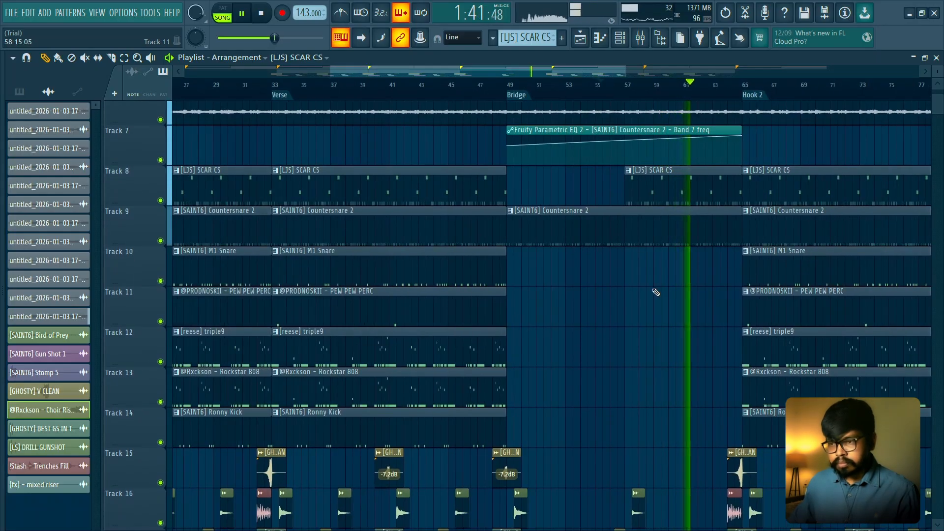
scroll(715, 325, "down", 3)
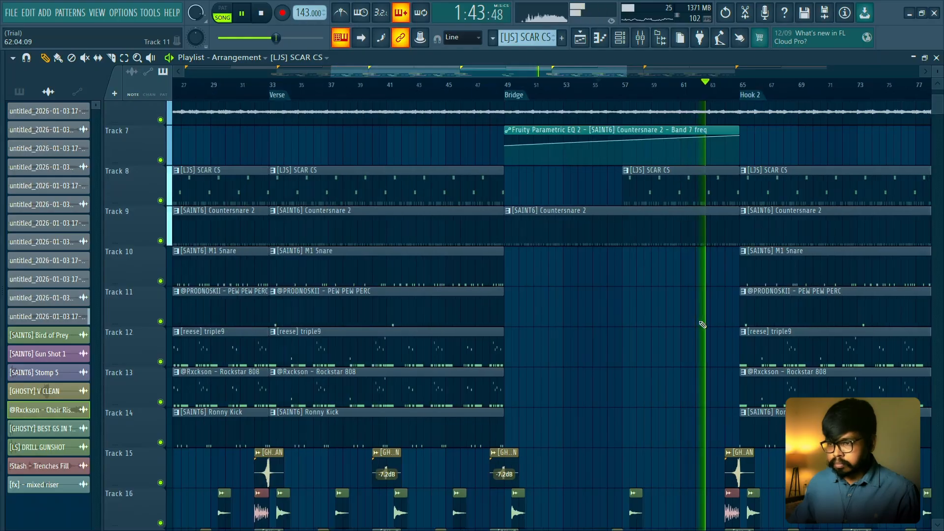
- Play the transition into Hook 2, stop playback, and review the drum and effect layout across the whole song
scroll(702, 324, "down", 2)
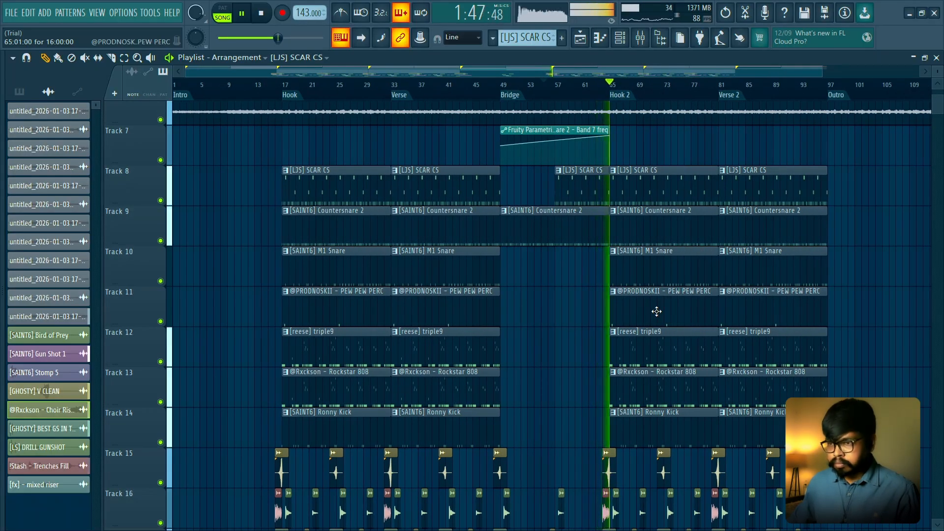
scroll(657, 311, "down", 3)
key("space")
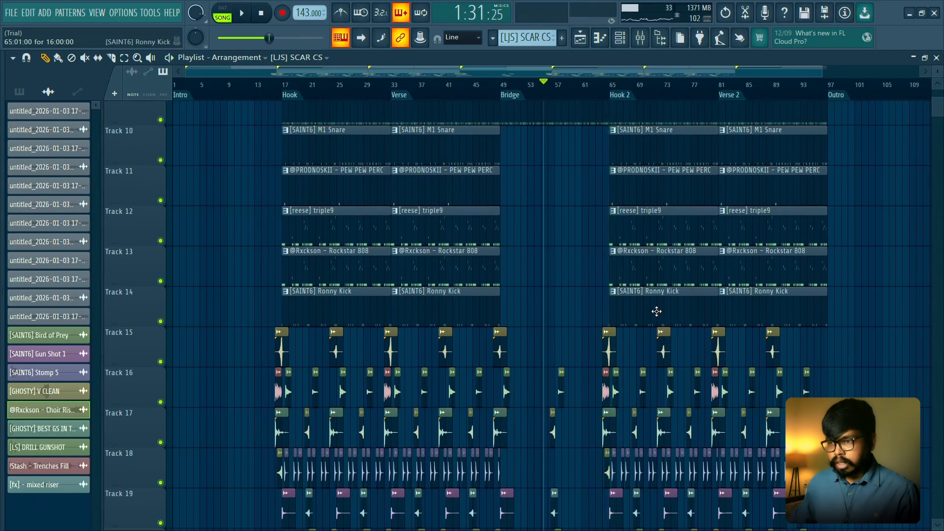
scroll(656, 310, "up", 2)
scroll(656, 310, "down", 1)
scroll(737, 133, "up", 3)
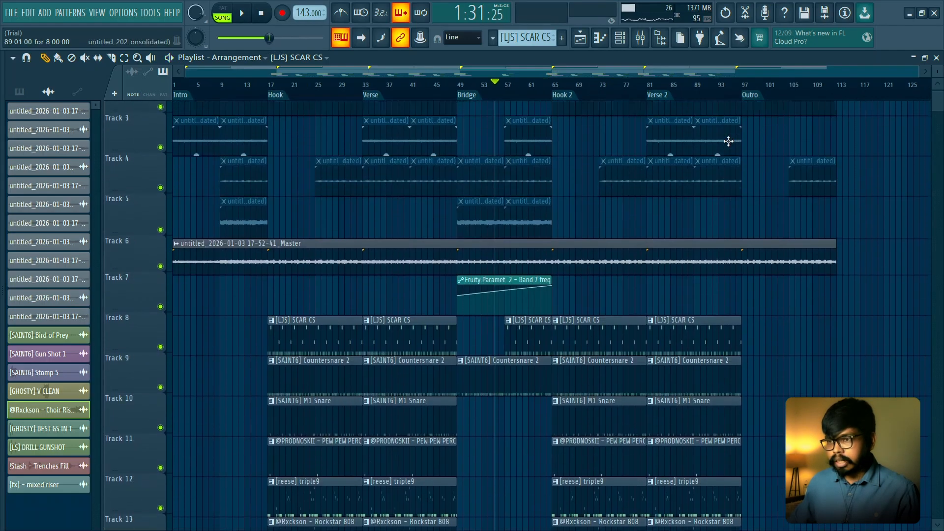
scroll(767, 339, "down", 2)
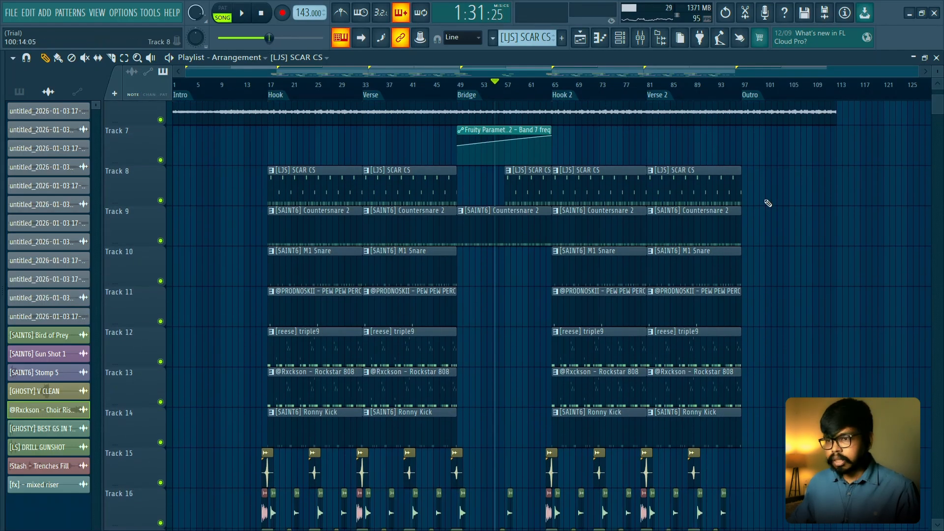
- Duplicate all Hook 2 and Verse 2 drum clips and the selected effect clips on Tracks 8 to 20 so the copies start at the Outro, bar 97
left_click_drag(555, 156, 651, 479)
scroll(552, 197, "up", 5)
left_click_drag(481, 216, 559, 263)
left_click_drag(492, 247, 560, 295)
scroll(514, 253, "right", 3)
scroll(518, 255, "down", 6, "ctrl")
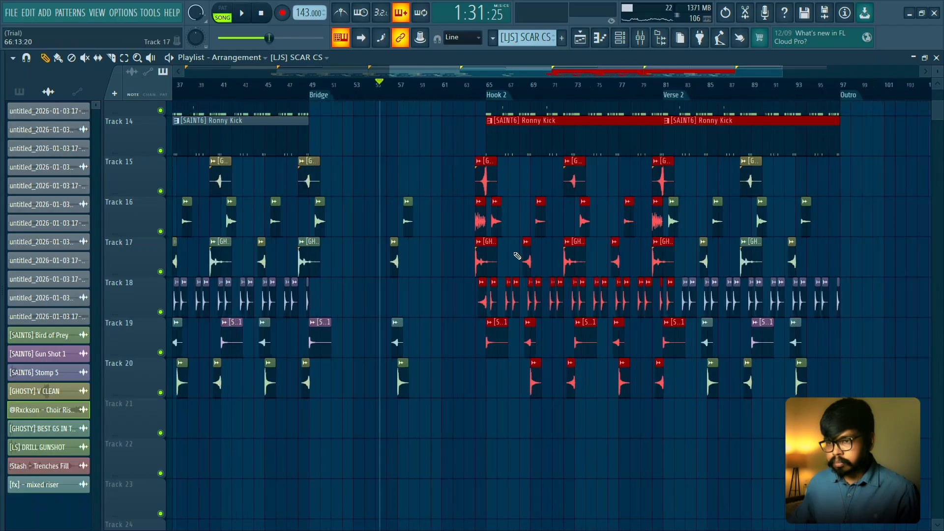
scroll(533, 255, "up", 6)
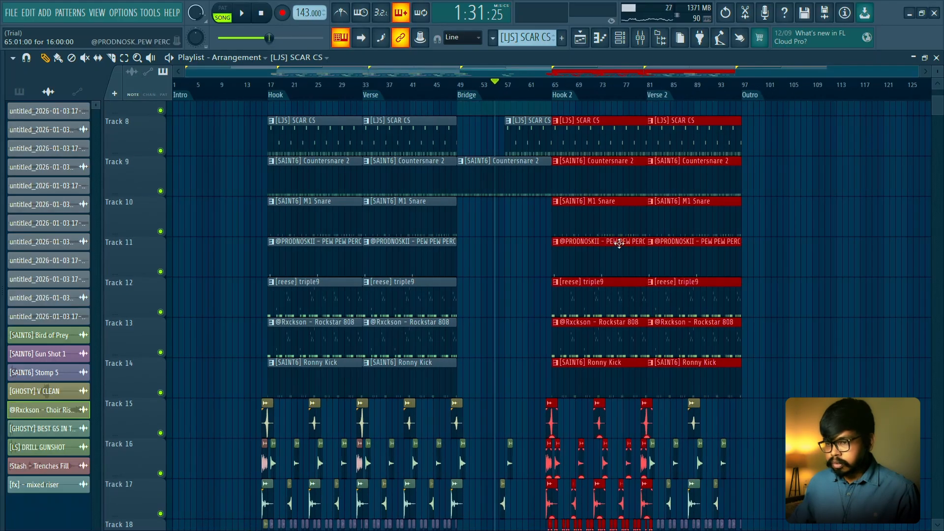
scroll(619, 243, "up", 2, "ctrl")
key("ctrl+b")
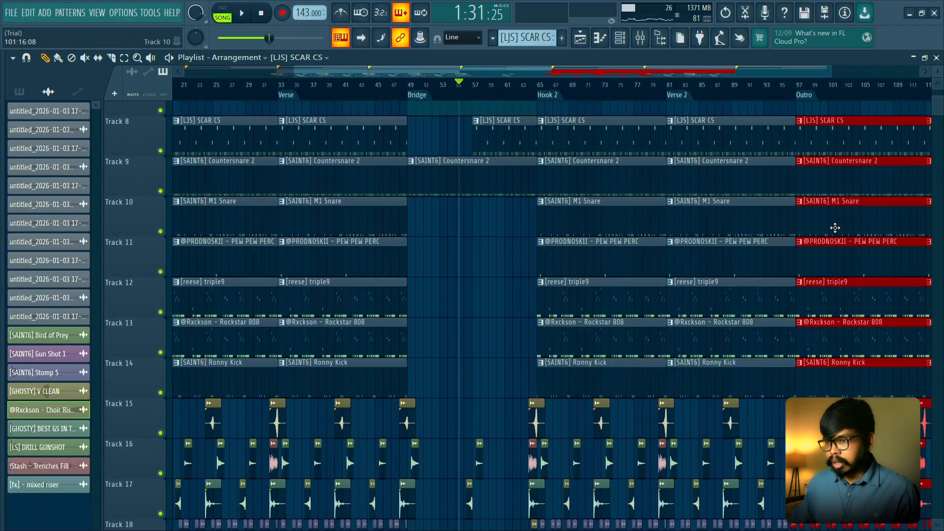
- Delete the duplicated Choir Riser FX clip on Track 18 in bar 96, just before the Outro
scroll(772, 194, "down", 5)
scroll(782, 246, "up", 2, "ctrl")
left_click(794, 330)
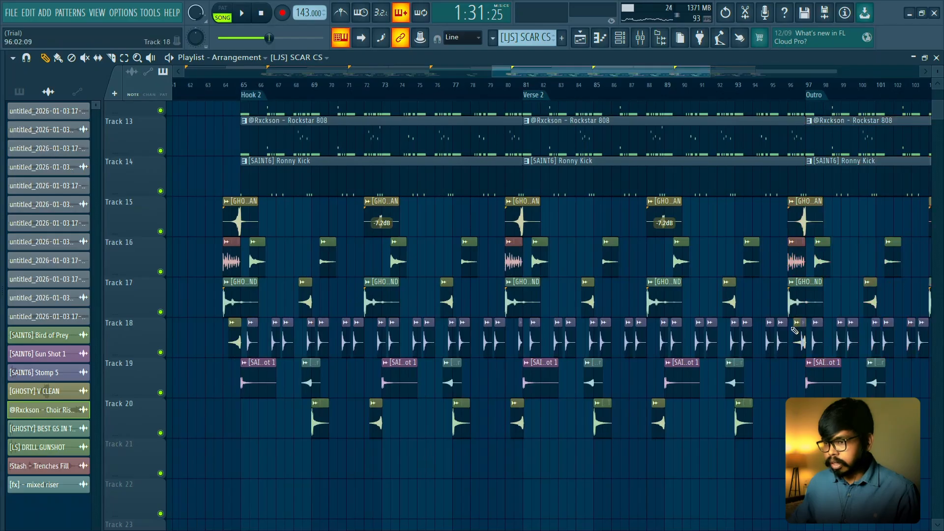
scroll(796, 344, "up", 2, "ctrl")
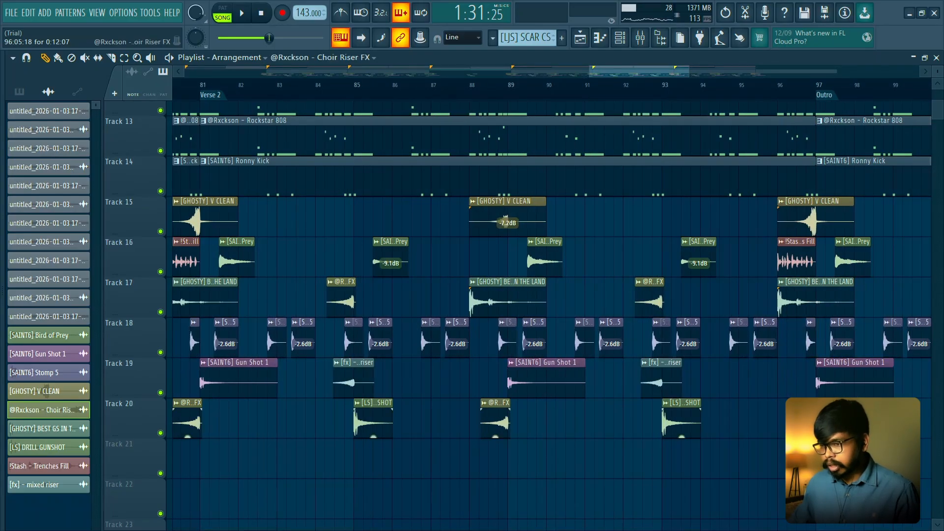
scroll(800, 337, "down", 3, "ctrl")
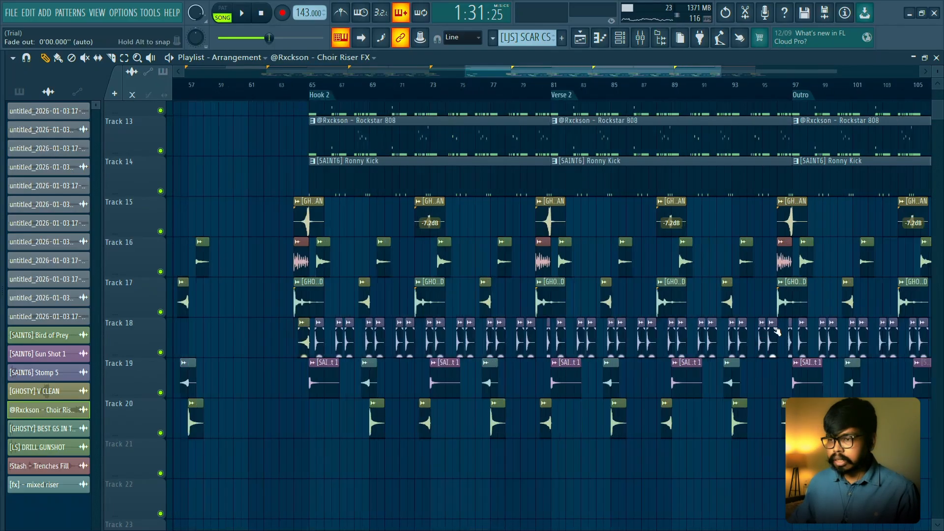
- Delete the surplus duplicated drum clips on Tracks 8 to 14 from bar 113 onward, where the master audio clip ends
scroll(647, 287, "down", 2, "ctrl")
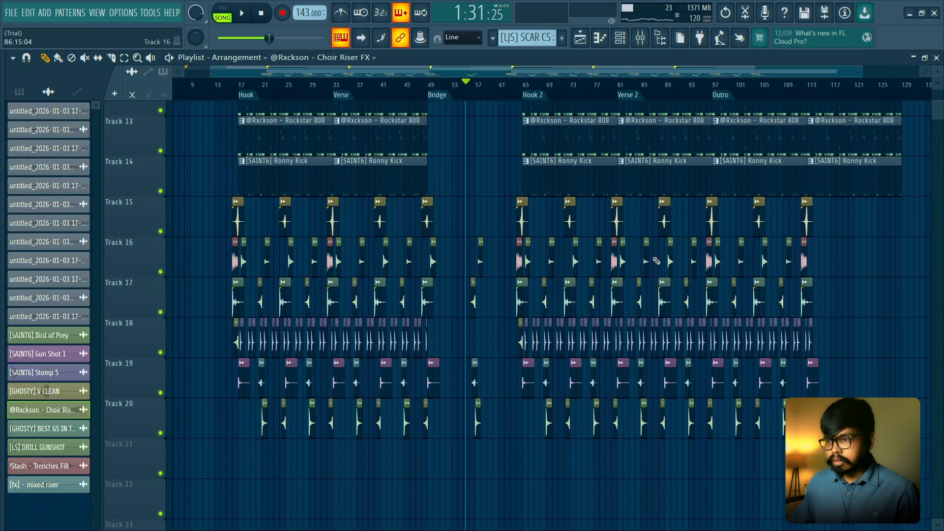
scroll(696, 238, "up", 9)
scroll(836, 127, "down", 1, "ctrl")
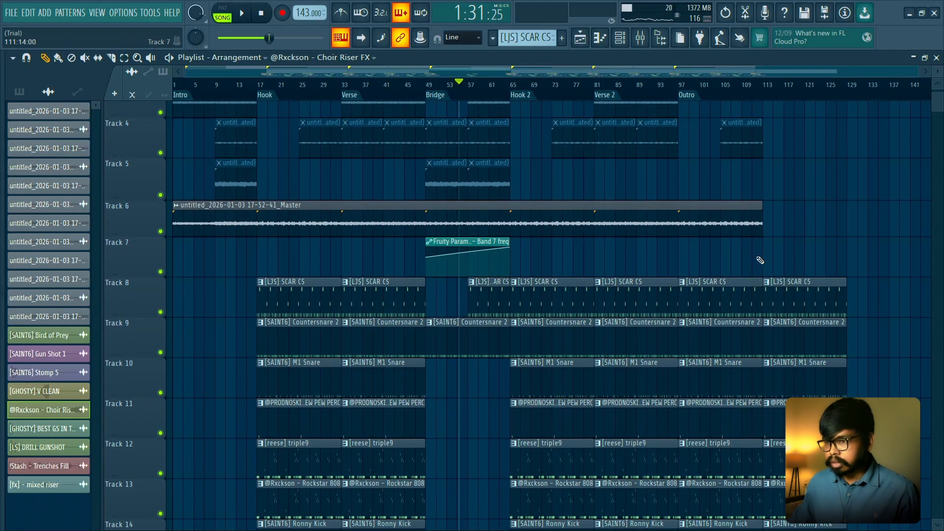
left_click_drag(818, 254, 795, 418)
scroll(822, 284, "down", 4)
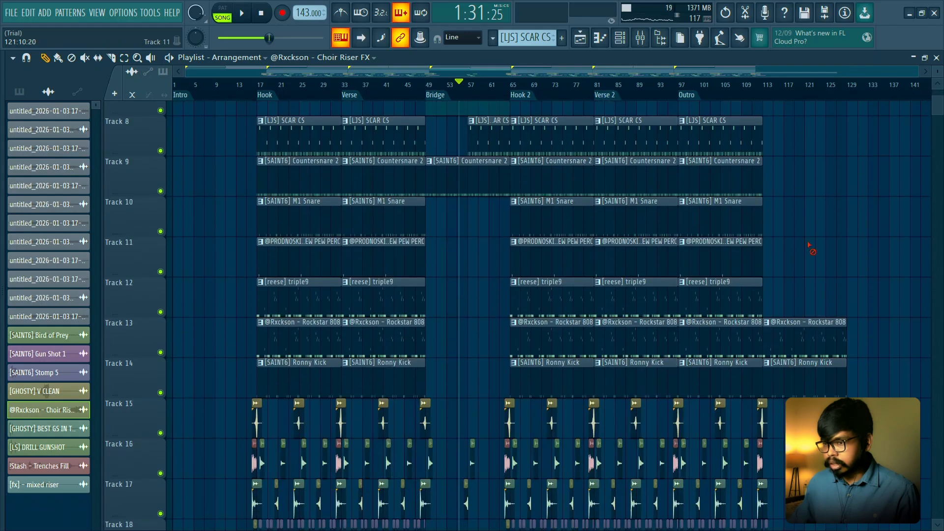
scroll(784, 338, "down", 7)
scroll(788, 302, "up", 1, "ctrl")
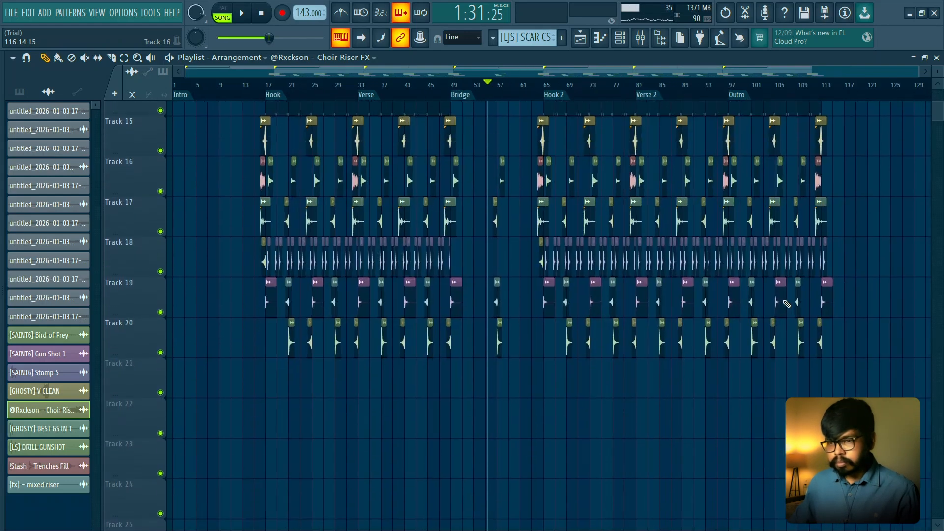
- Duplicate the Choir Riser FX, Bird of Prey, two Stomp 5, mixed riser and DRILL GUNSHOT clips around bar 21 into the Intro around bar 9
scroll(576, 246, "up", 3)
scroll(203, 192, "up", 3, "ctrl")
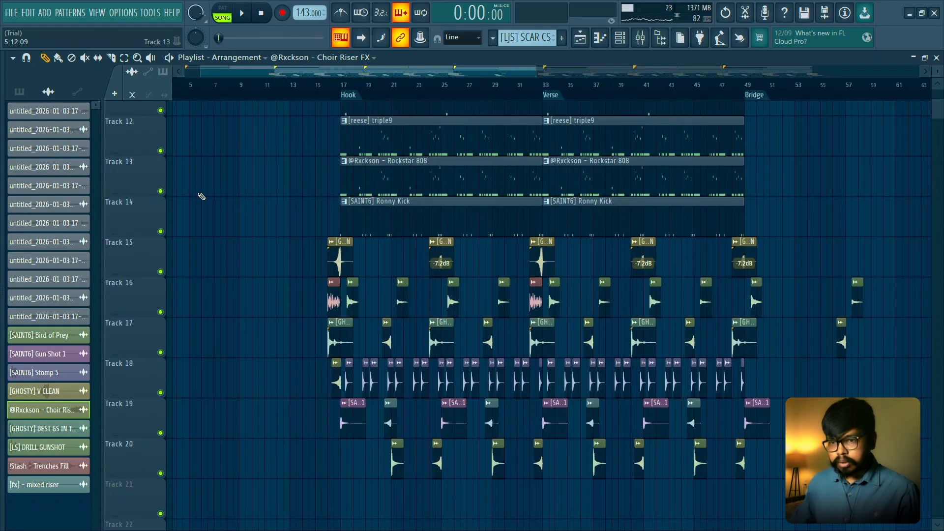
scroll(201, 196, "up", 2, "ctrl")
left_click_drag(375, 176, 433, 146)
scroll(388, 210, "up", 1, "ctrl")
left_click_drag(504, 239, 569, 447, "ctrl")
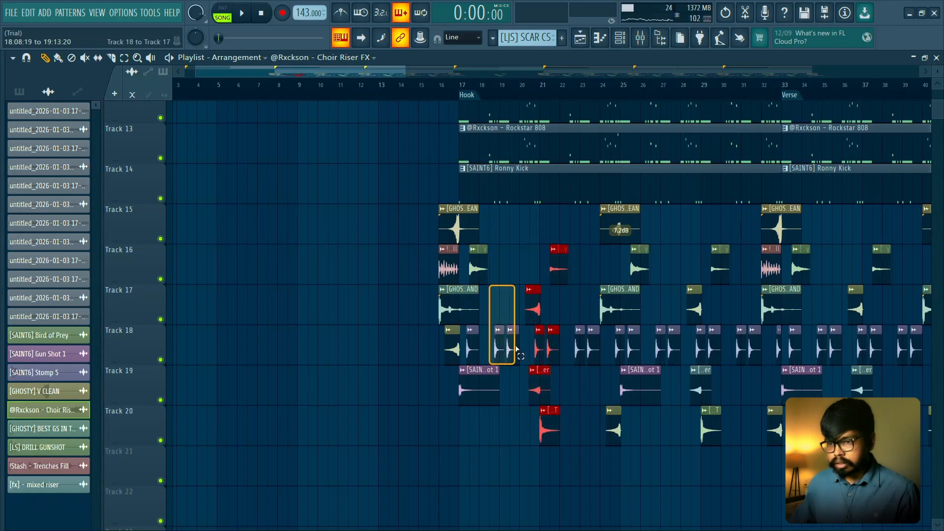
mouse_move(532, 313)
left_mouse_down("shift")
mouse_move(274, 291)
mouse_move(293, 291)
left_mouse_up("shift")
- Play the Intro through the duplicated effects around bar 9, and stop playback
key("space")
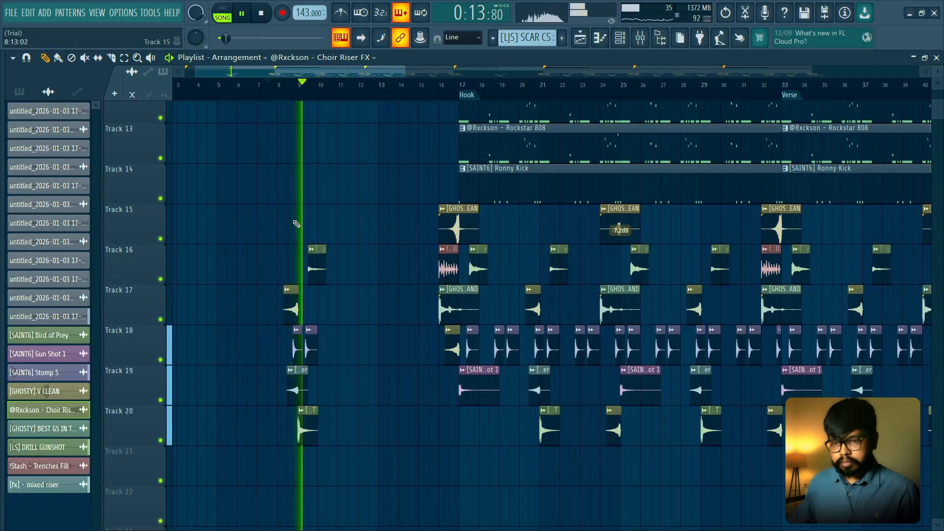
scroll(333, 224, "down", 2, "ctrl")
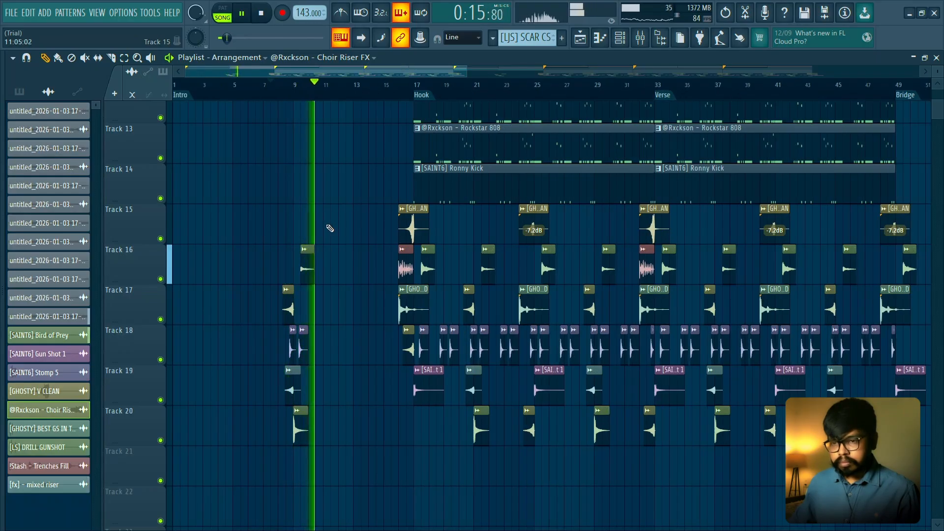
scroll(329, 228, "up", 1)
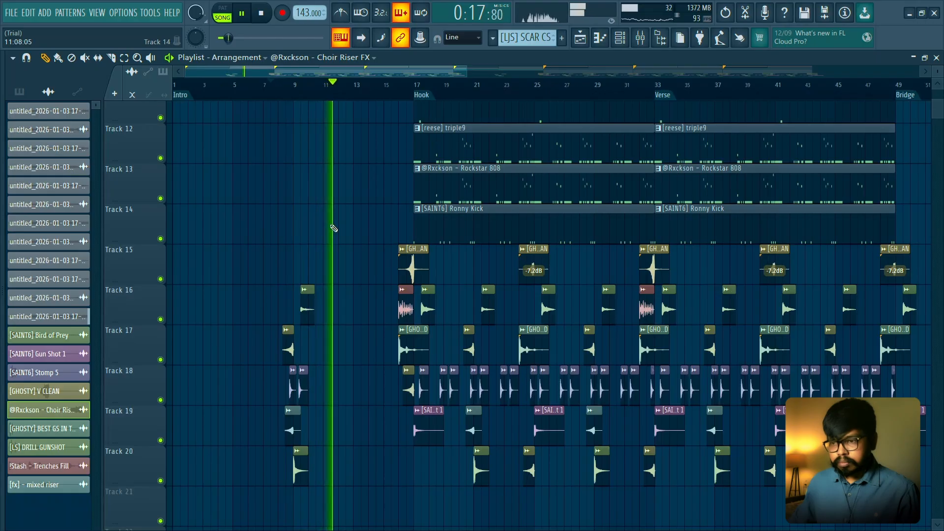
key("space")
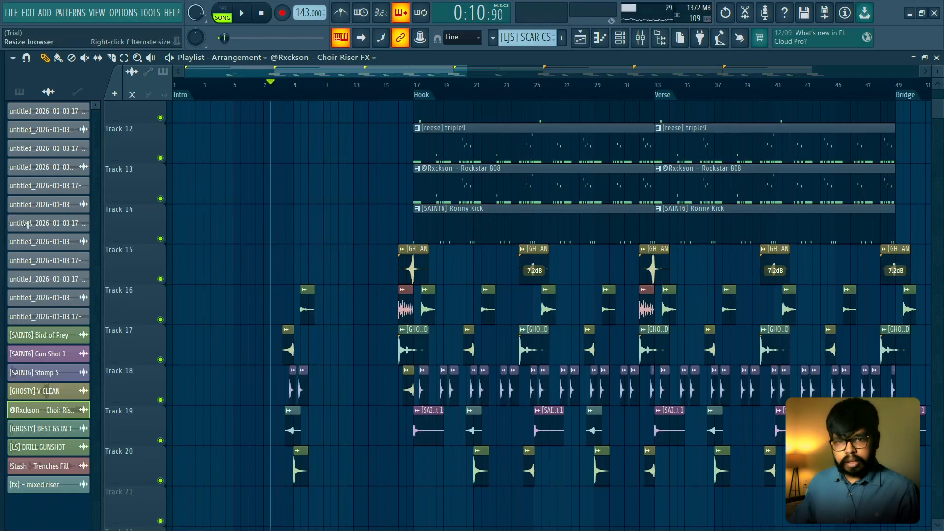
- Widen the sample browser and expand the FILLS folder of the sample pack
left_click_drag(28, 225, 204, 226)
scroll(58, 274, "up", 7)
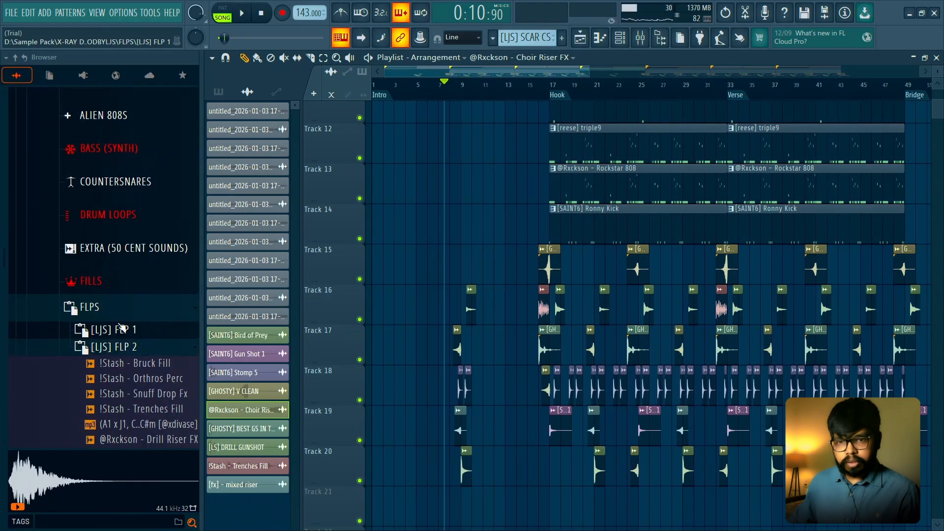
left_click(91, 281)
scroll(122, 295, "down", 3)
- Preview the LJS fills in the FILLS folder, comparing JOKER, DUMB, CULTURE and BOUNCE FILL
left_click(128, 270)
left_click(126, 255)
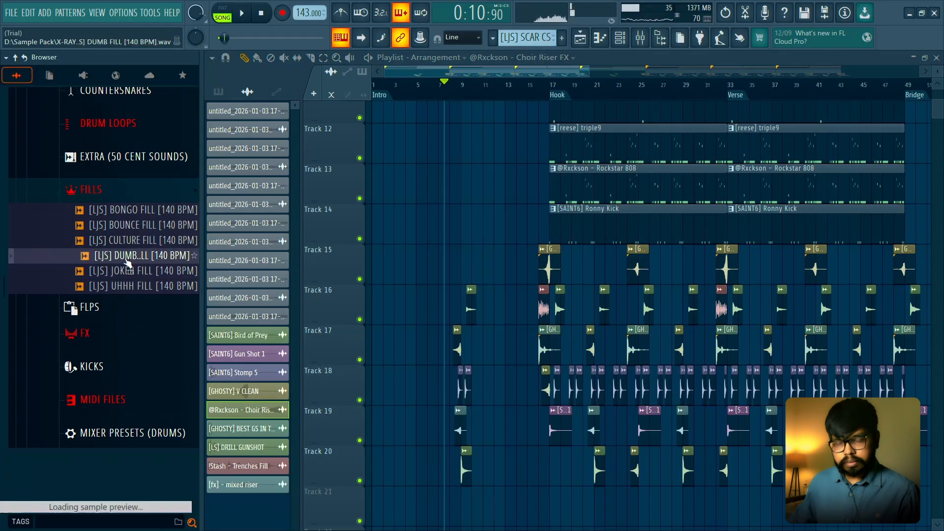
left_click(132, 240)
left_click(138, 225)
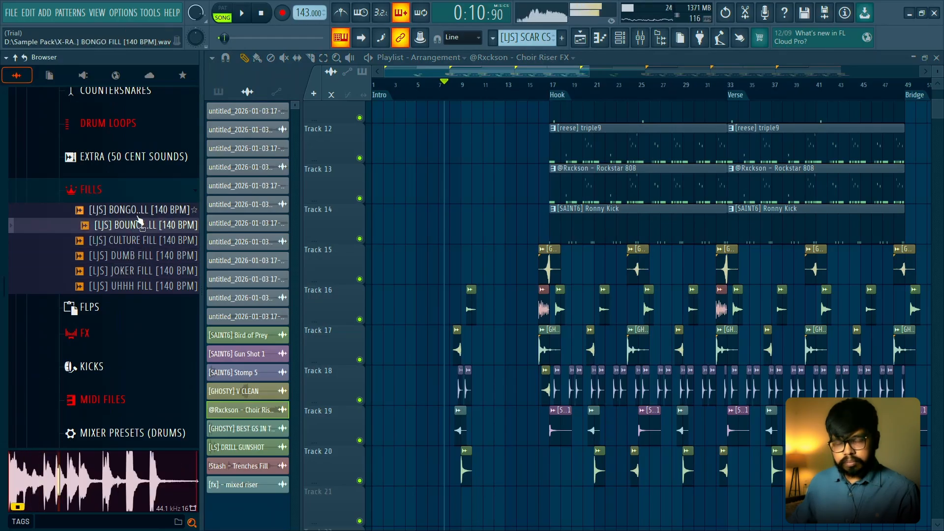
key("Down")
key("Down")
key("Down")
key("Down")
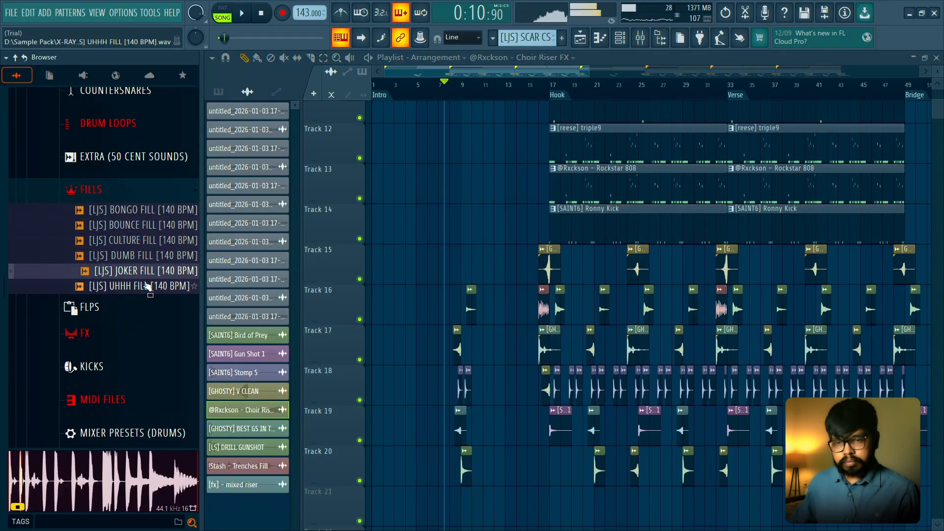
left_click(145, 245)
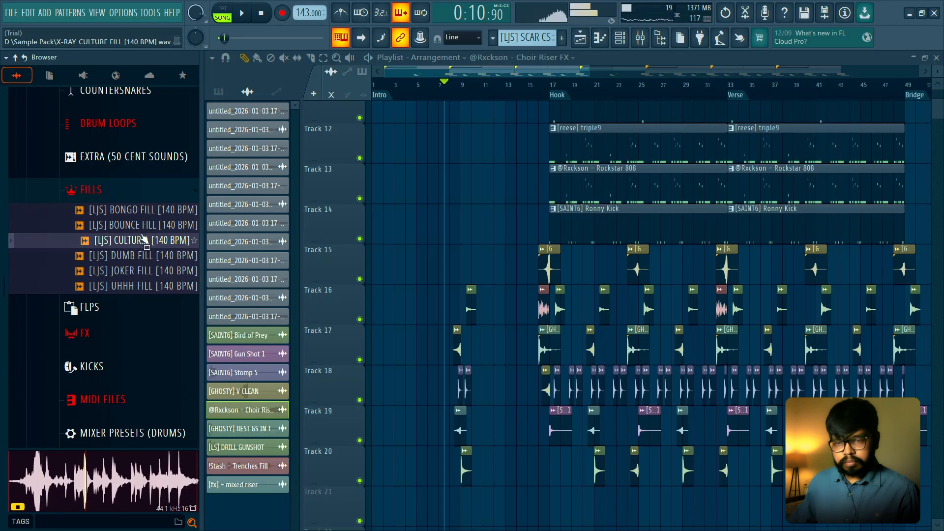
key("Up")
- Place [LJS] BOUNCE FILL [140 BPM] on Track 20 at bar 16, leading into the Hook
key("space")
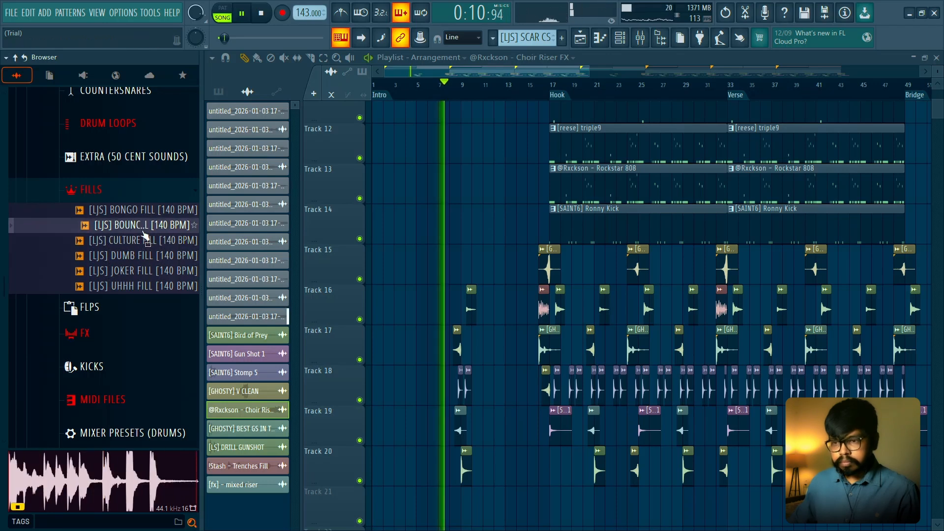
key("space")
left_click_drag(534, 86, 536, 117)
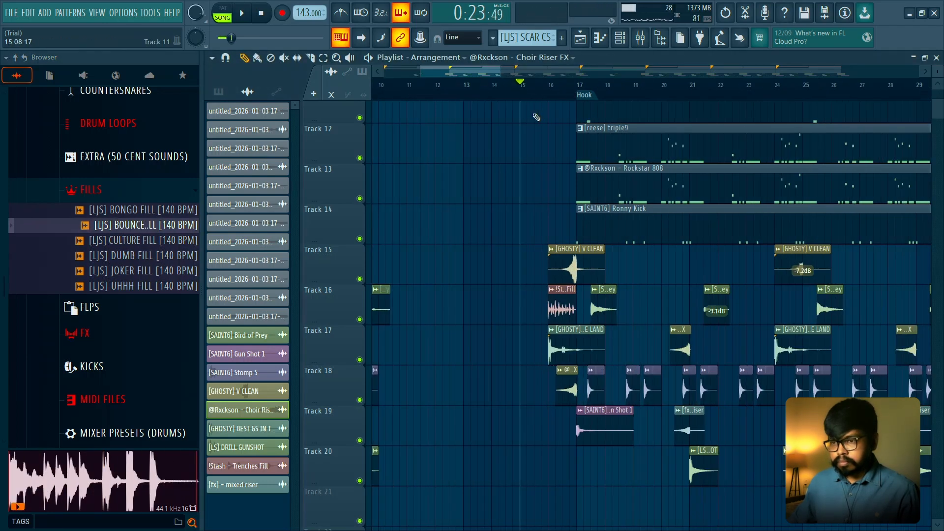
left_click_drag(142, 231, 572, 227)
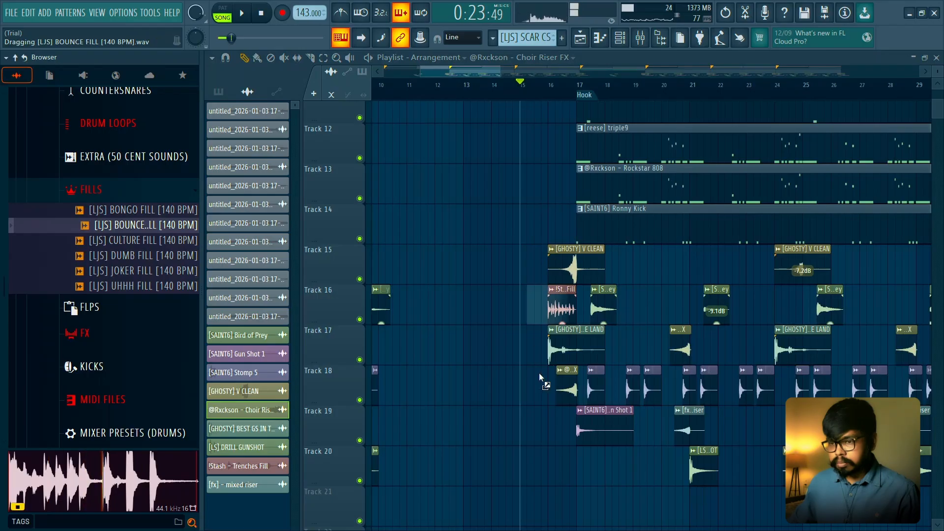
left_click_drag(551, 453, 550, 452)
scroll(551, 452, "up", 3)
scroll(539, 364, "down", 1)
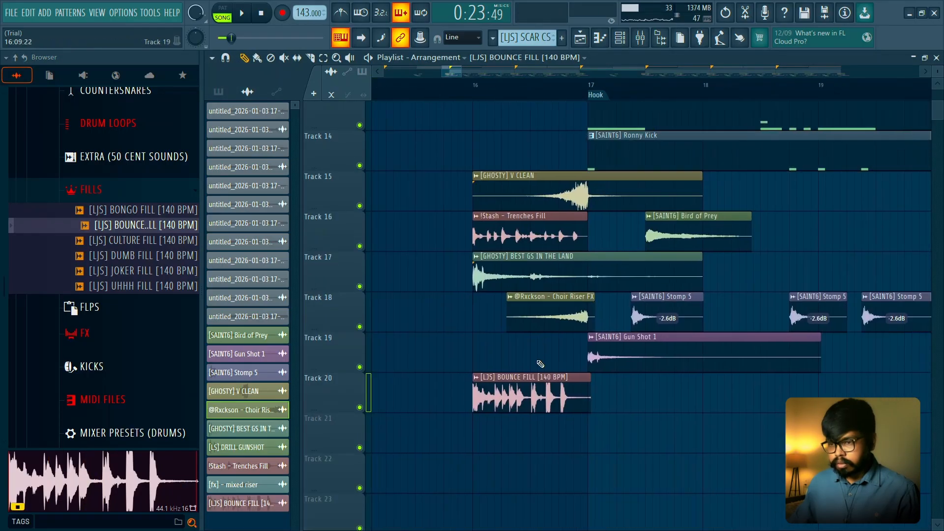
- Set the BOUNCE FILL clip's time stretch to 1:00:00 so it fills one bar, and play it from just before bar 16
double_click(538, 392)
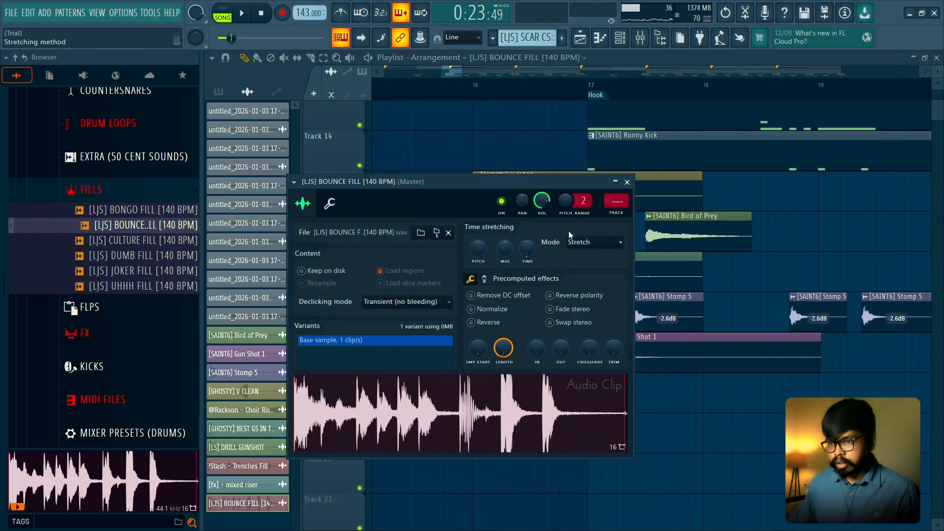
left_click_drag(544, 182, 439, 174)
left_click_drag(424, 241, 425, 234)
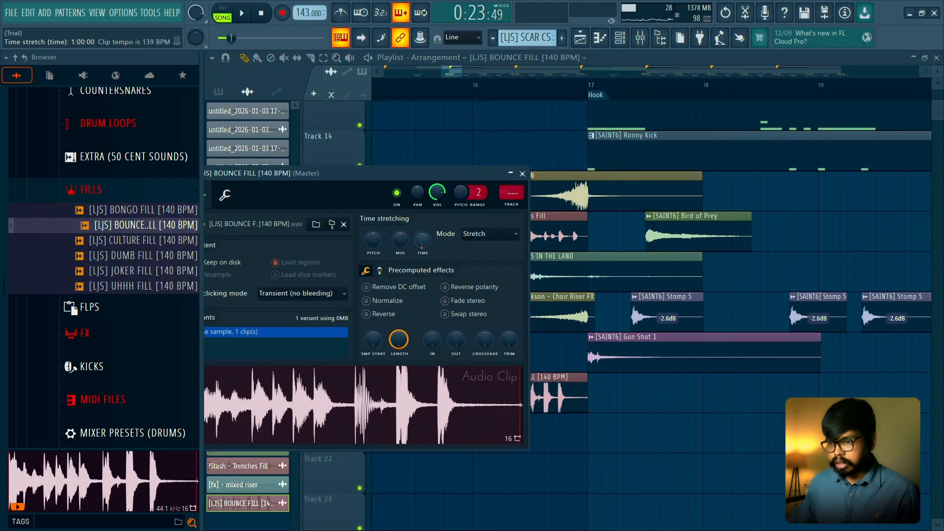
key("space")
left_click(522, 174)
left_click(457, 85)
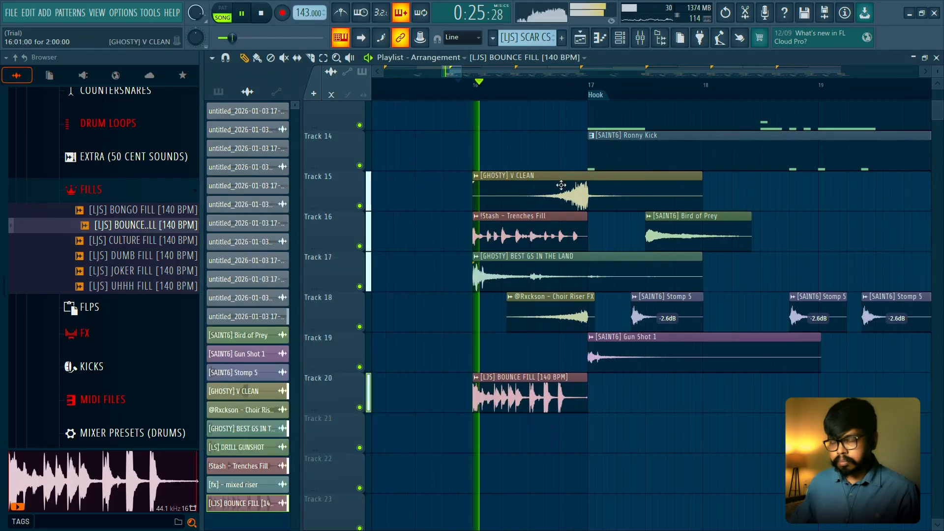
key("space")
- Lower the BOUNCE FILL clip's volume, and try a pitch shift of -200 cents before resetting it to 0 cents
double_click(542, 388)
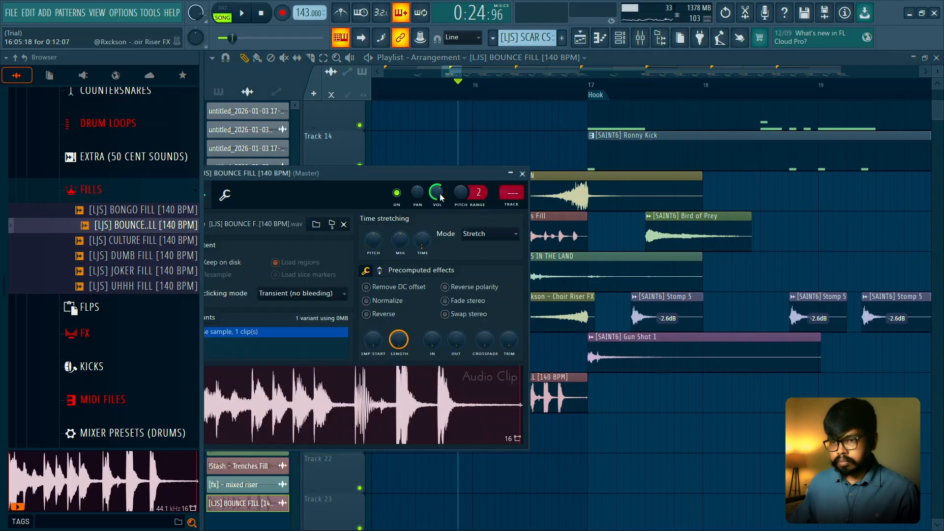
key("space")
key("space")
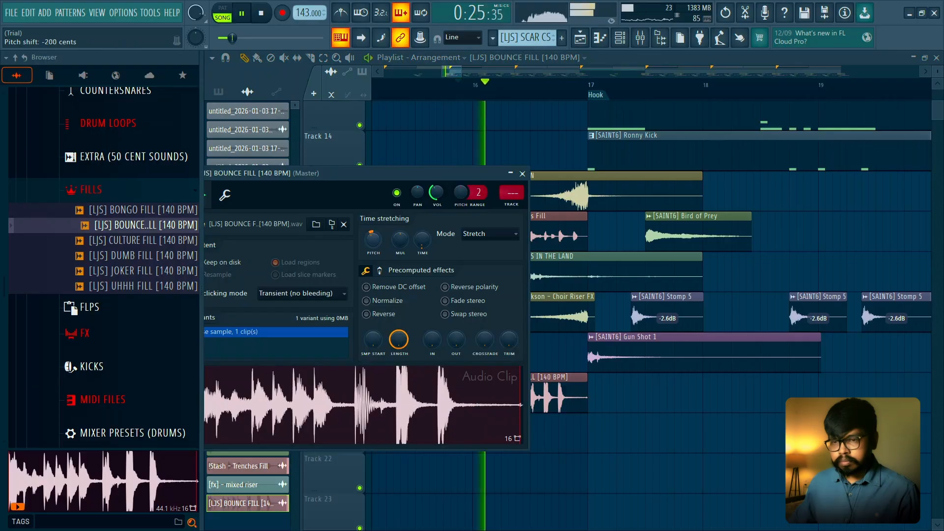
key("space")
scroll(377, 239, "up", 5)
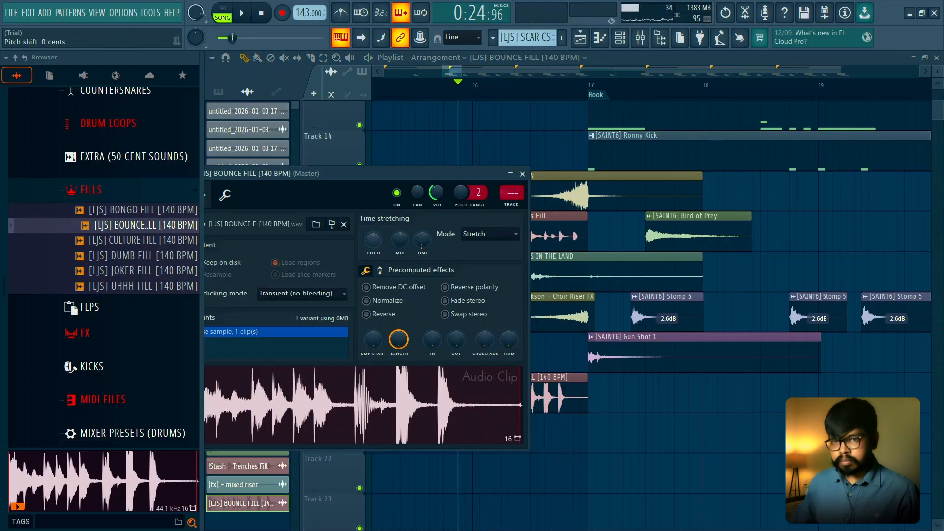
- Open the BOUNCE FILL sample in Edison, detect its pitch regions, and close the audio editor
key("space")
right_click(394, 381)
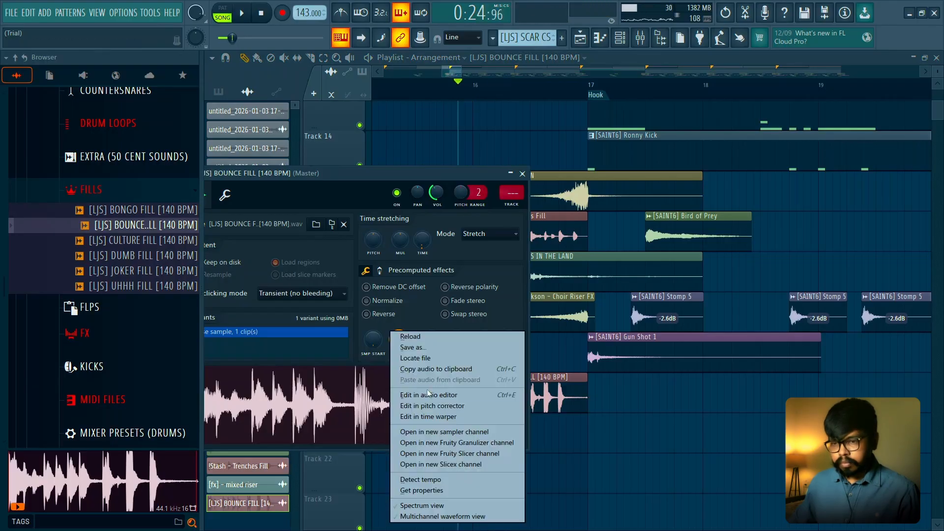
left_click(429, 395)
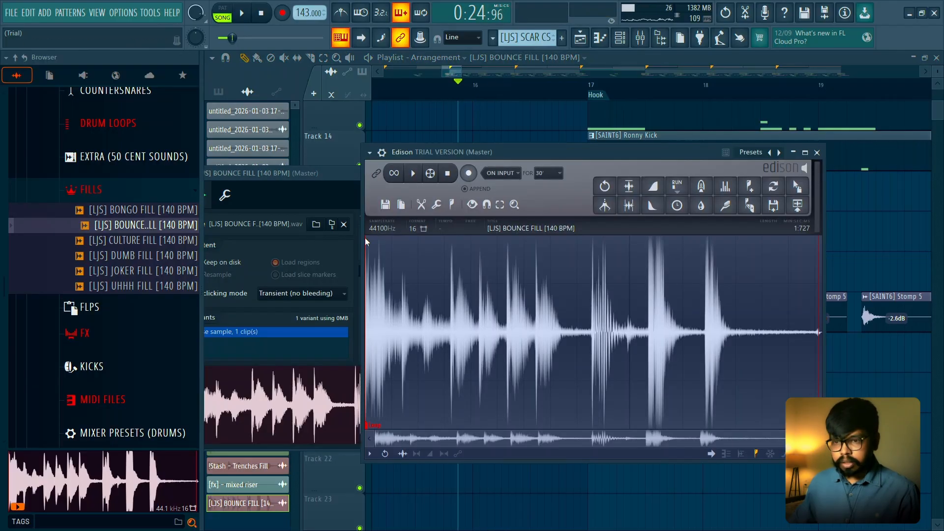
left_click(450, 204)
left_click(477, 365)
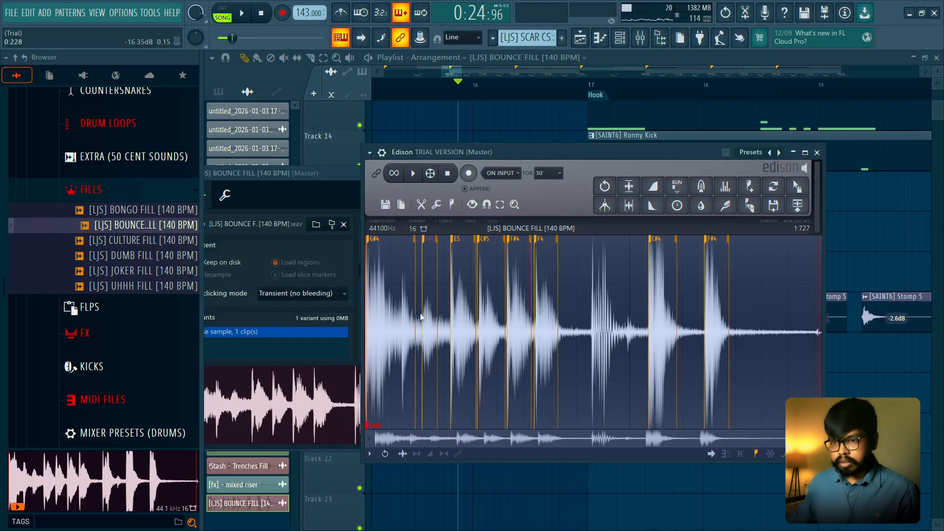
left_click(812, 154)
left_click(928, 60)
left_click(864, 152)
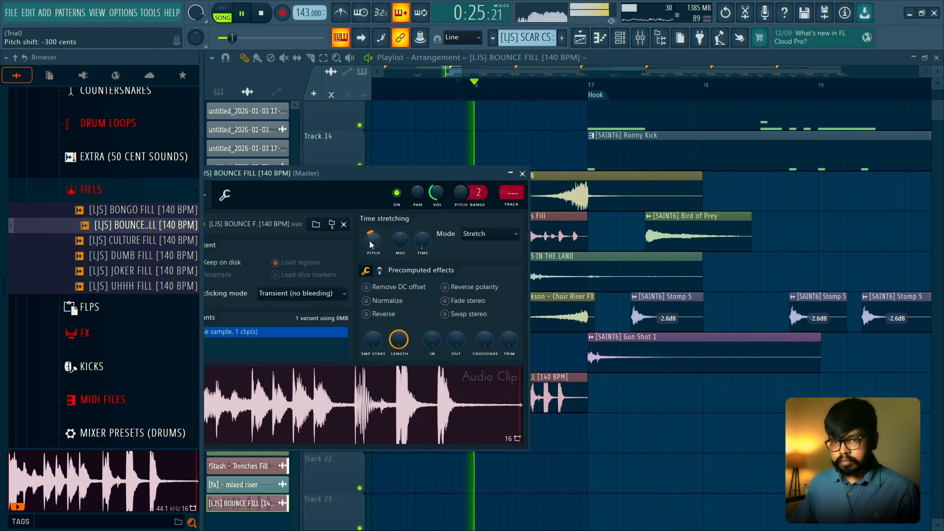
- Lower the BOUNCE FILL clip on Track 20 to -6.8 dB and play the transition into the Hook
left_click(522, 173)
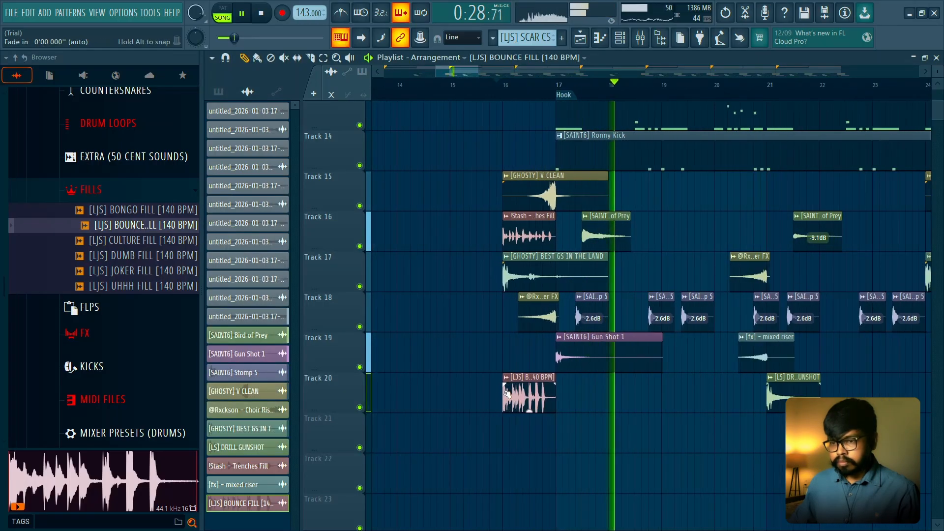
key("space")
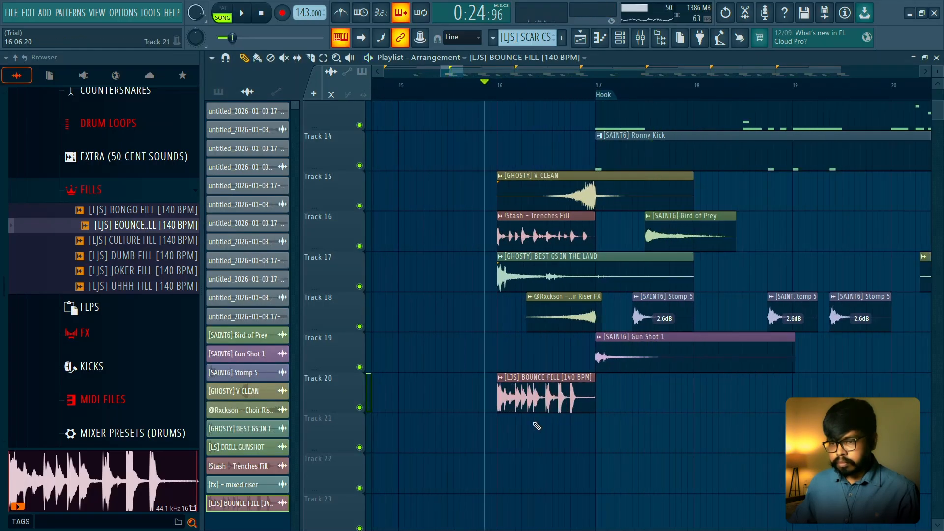
key("space")
left_click_drag(545, 401, 545, 408)
key("space")
key("space")
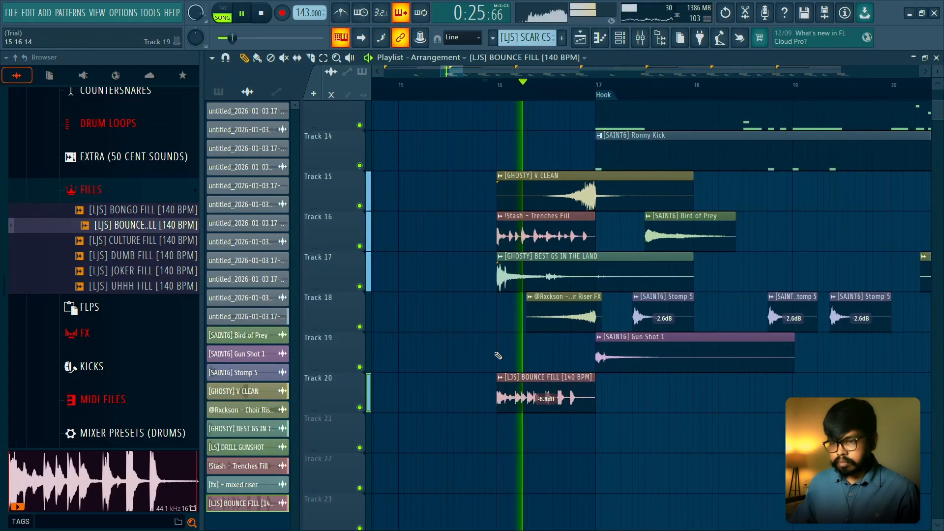
scroll(498, 356, "down", 5)
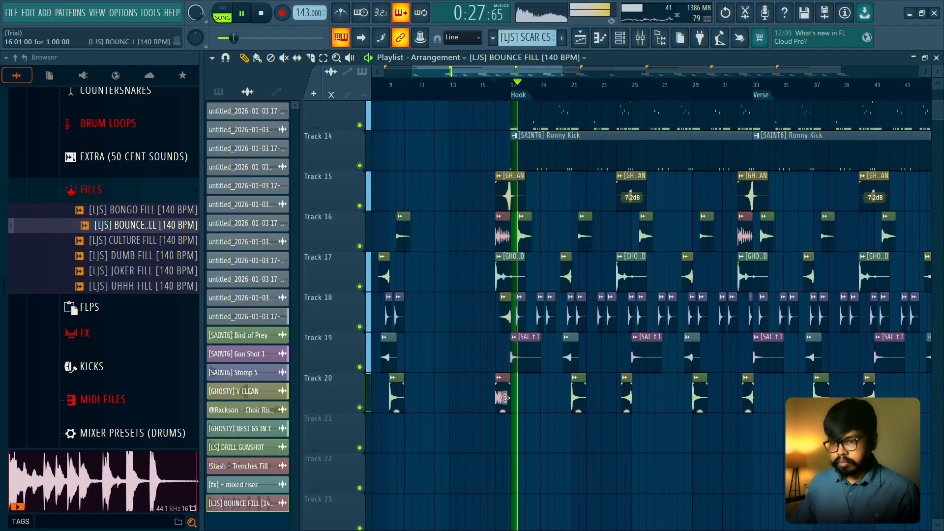
- Delete the BOUNCE FILL clip at bar 16 on Track 20 and replay the lead-in to the Hook
right_click(502, 399)
key("space")
key("space")
key("space")
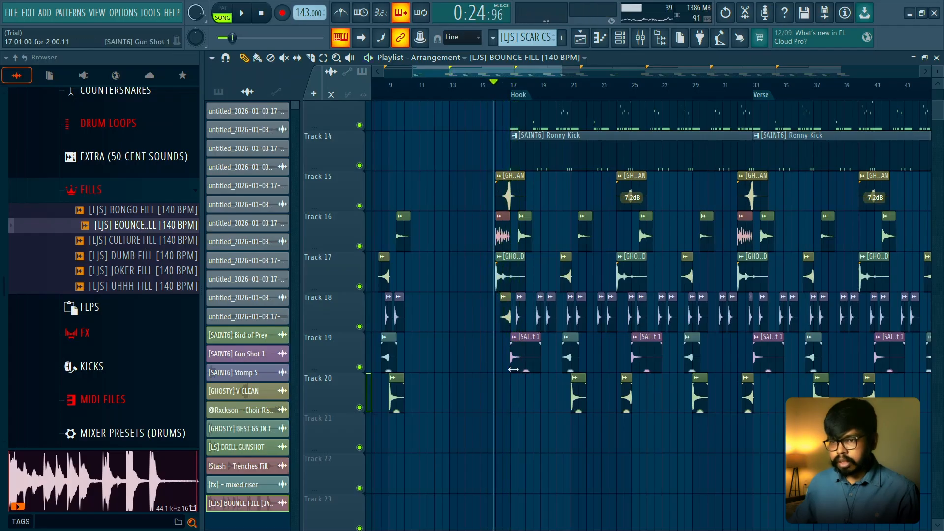
- Preview effects in the FX folder, including ALARM, BLEW BACK, CHOP CHOP RISER, GHOSTS and DJ WHEEL IT
scroll(512, 370, "down", 2)
left_click(105, 195)
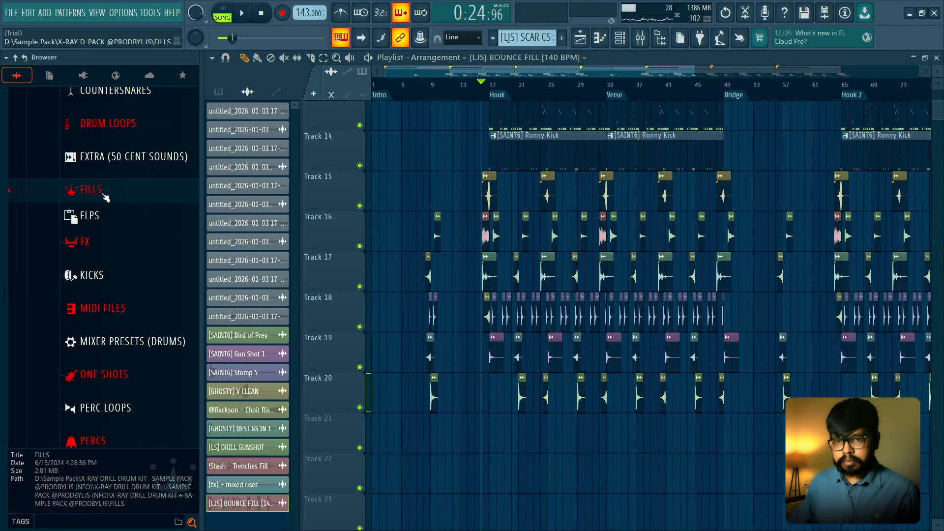
left_click(146, 242)
left_click(140, 262)
left_click(140, 292)
left_click(142, 323)
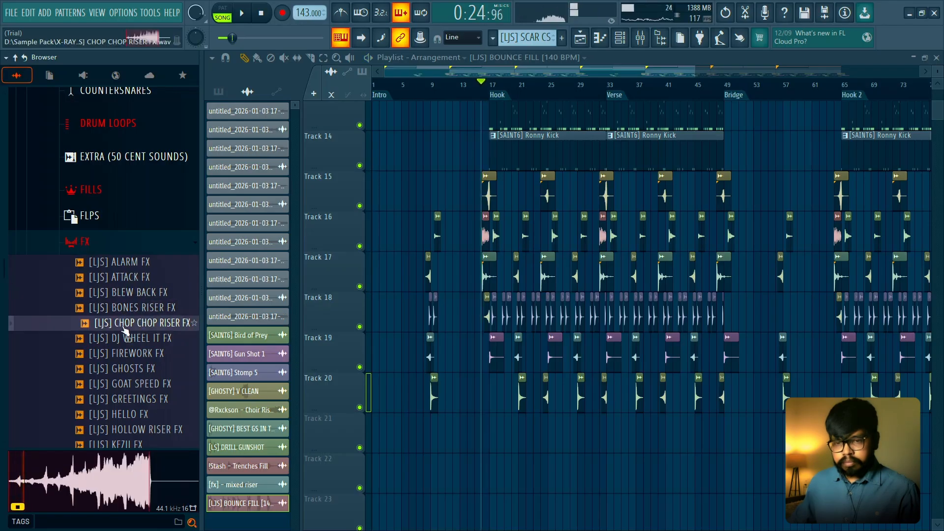
scroll(125, 332, "down", 2)
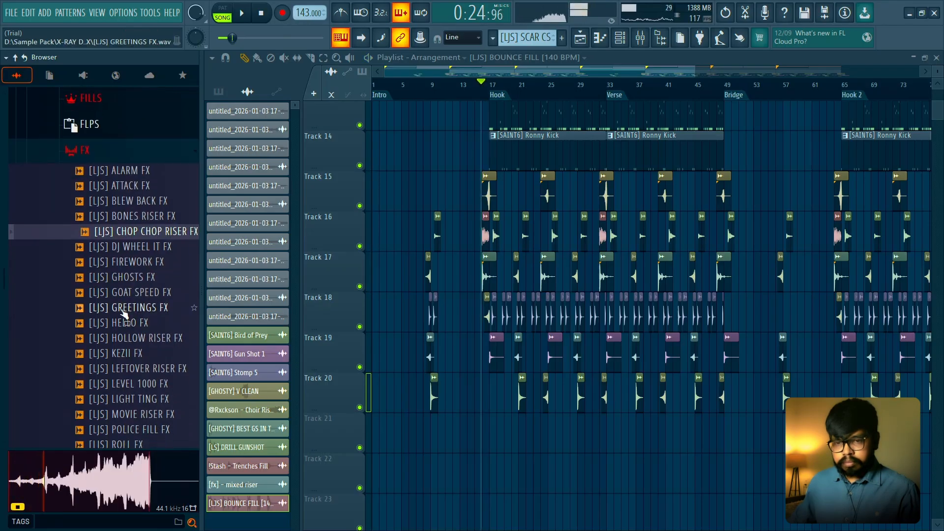
left_click(121, 249)
left_click(120, 279)
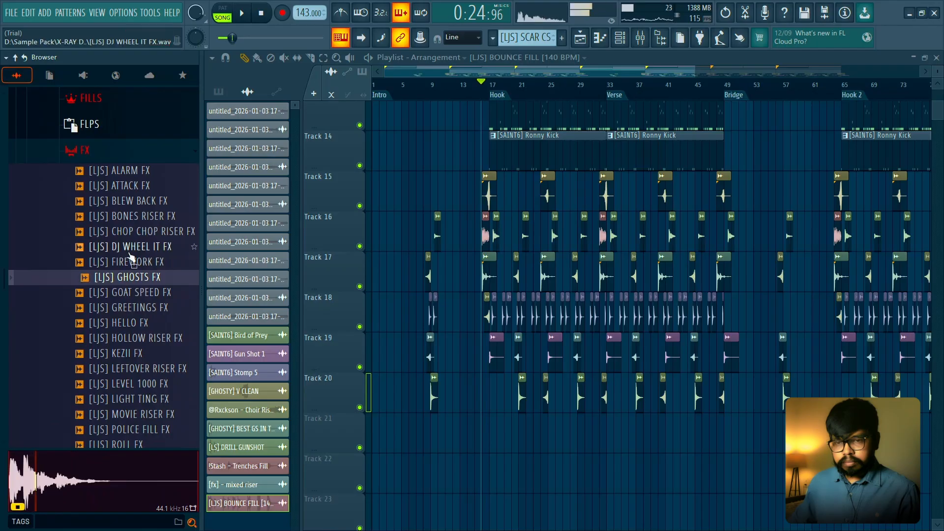
left_click(130, 252)
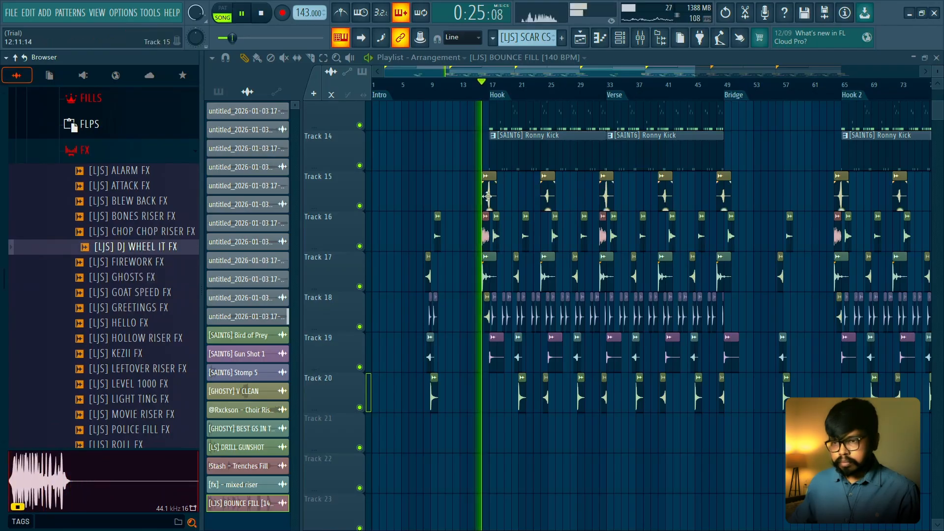
- Play the Hook from just before bar 16 to about bar 30 to review its effects and find gaps
scroll(574, 133, "up", 3)
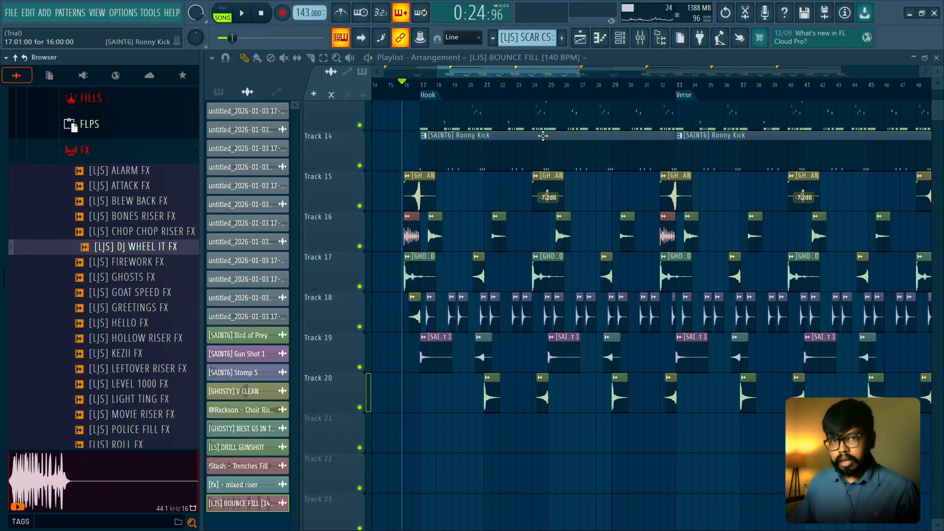
key("space")
scroll(548, 127, "up", 2)
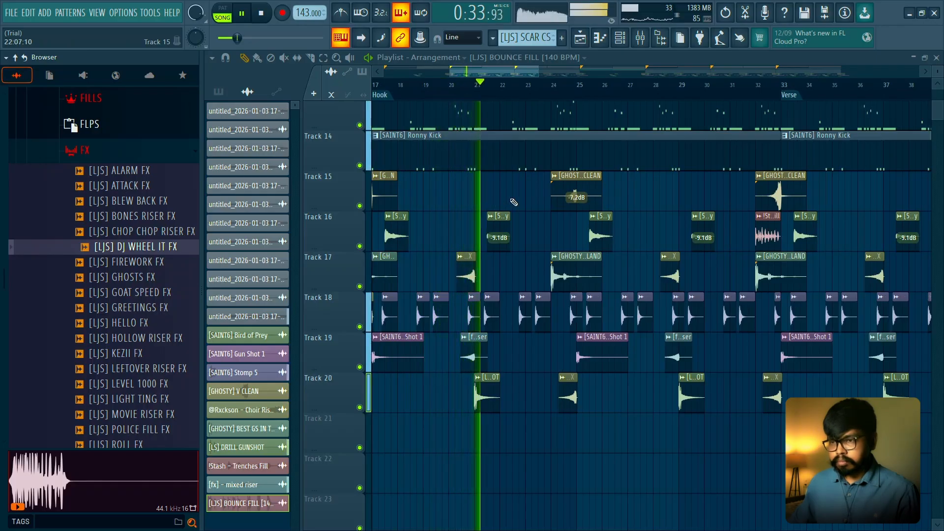
scroll(510, 204, "down", 2)
scroll(570, 199, "up", 3)
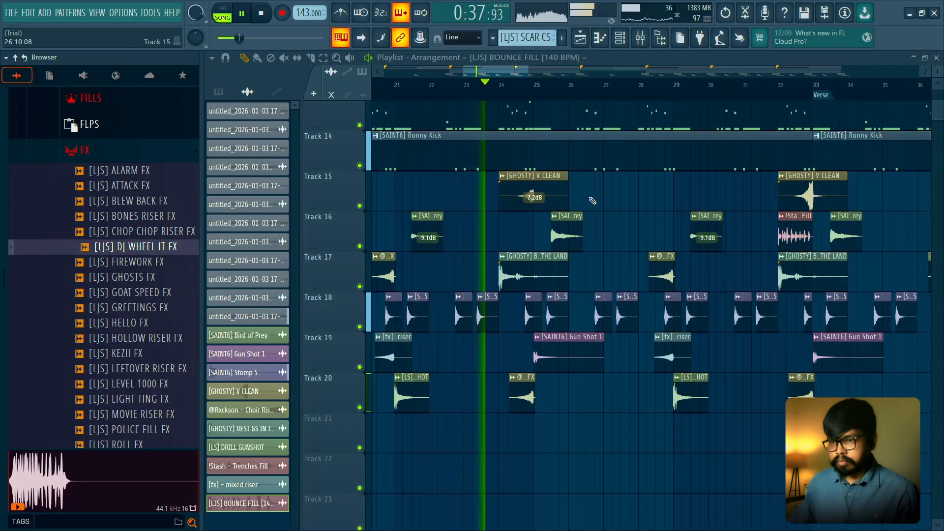
scroll(592, 201, "down", 1)
scroll(593, 201, "up", 1)
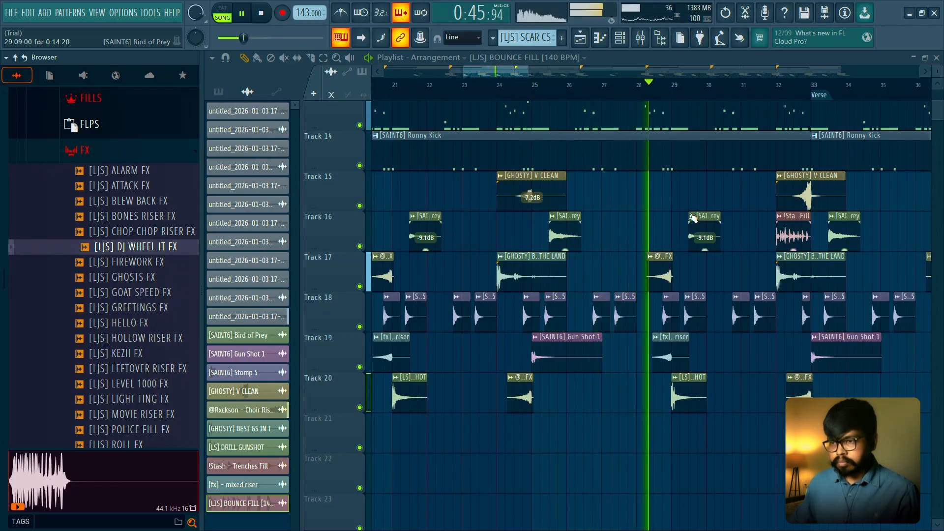
left_click_drag(679, 209, 593, 209)
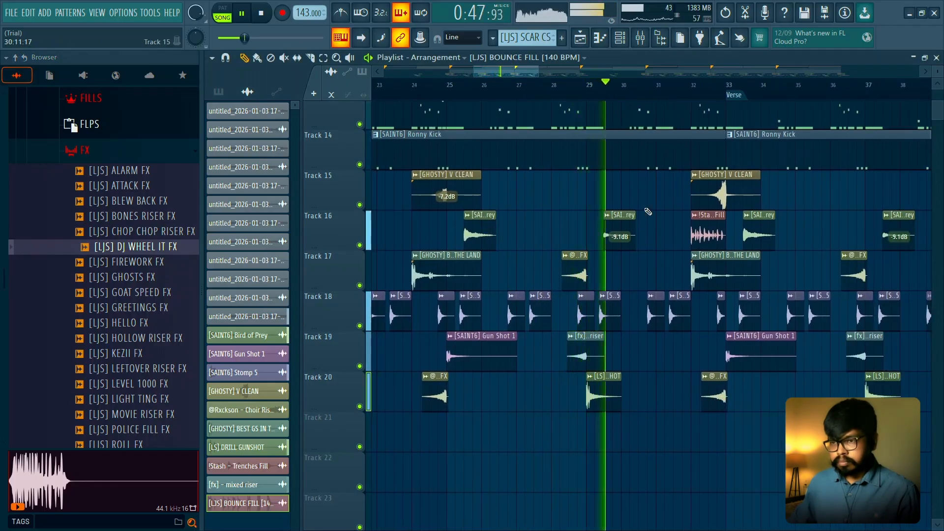
key("space")
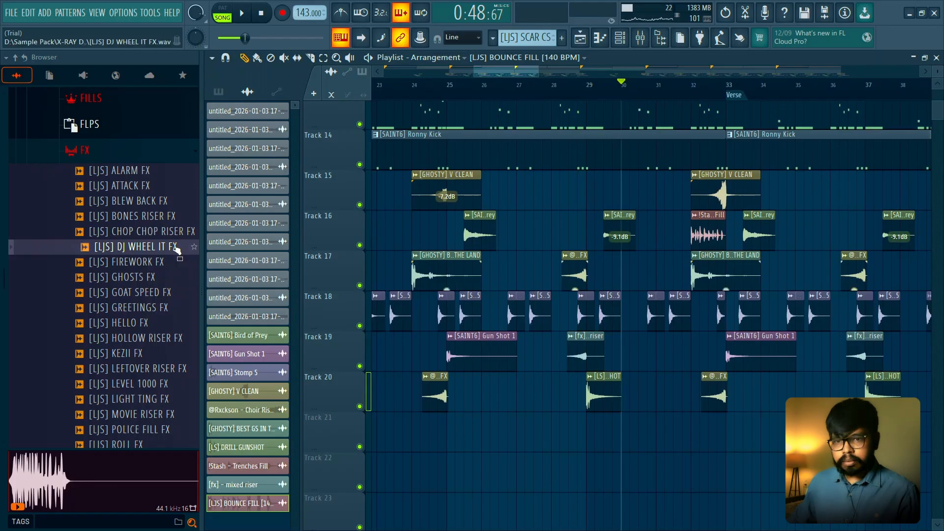
- Place [LJS] DJ WHEEL IT FX on Track 21 at bar 30, near the end of the Hook
left_click_drag(177, 250, 649, 432)
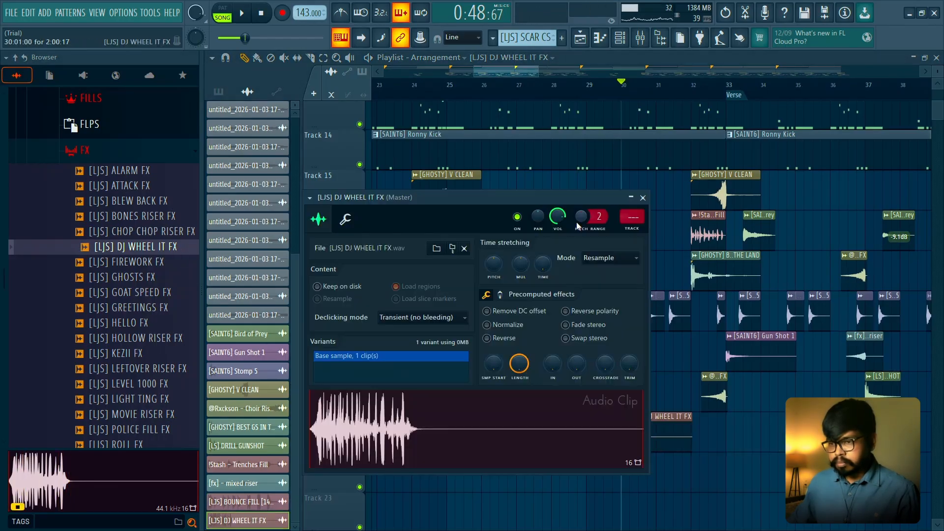
right_click(634, 171)
key("ctrl+z")
scroll(658, 200, "up", 3)
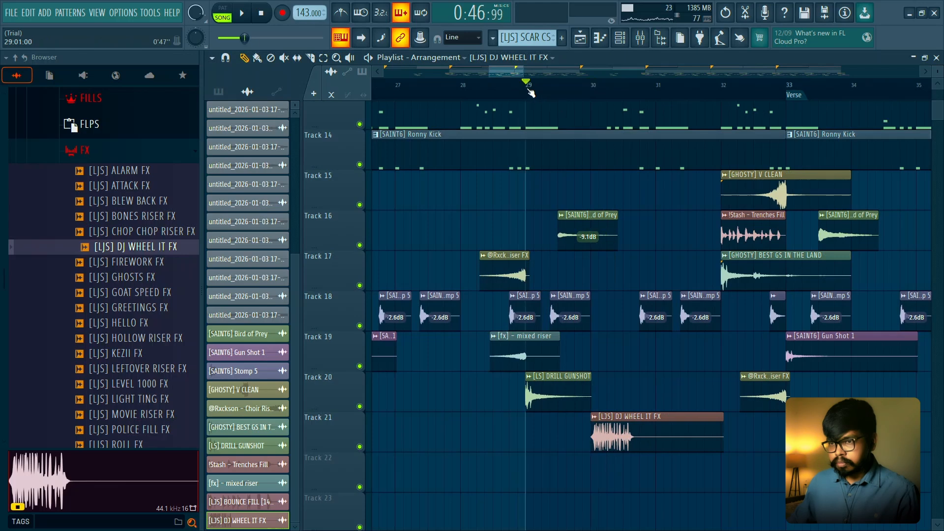
- Move the DJ WHEEL IT FX clip about half a bar later on Track 21, checking it in playback from bar 29
key("space")
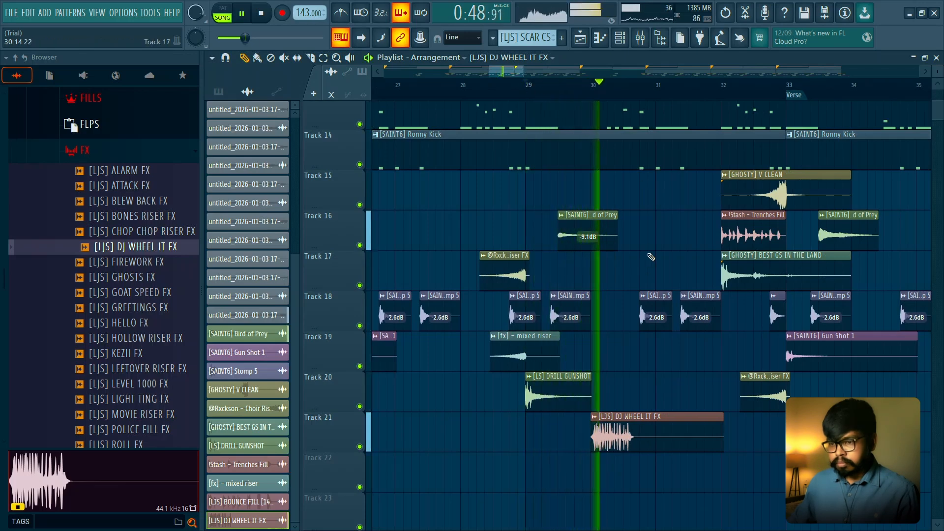
key("space")
left_click_drag(633, 431, 663, 432)
key("space")
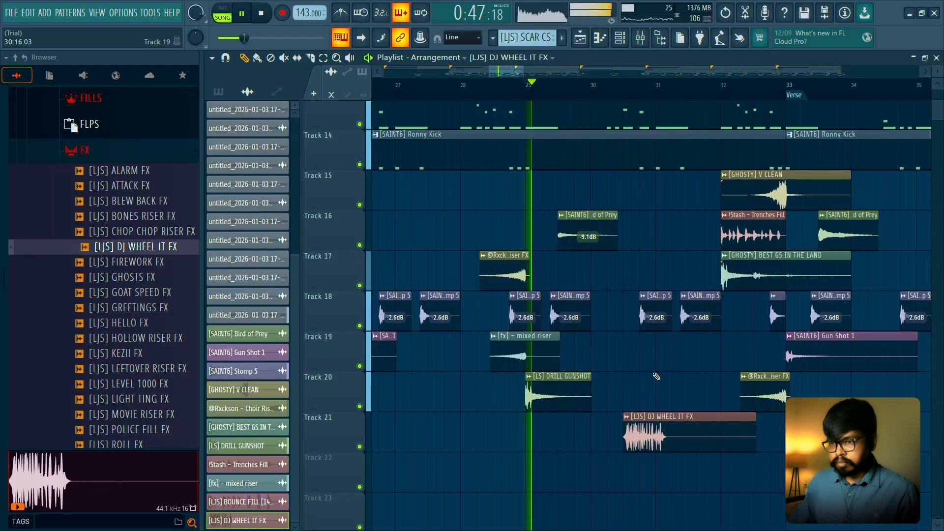
scroll(657, 376, "down", 1)
key("space")
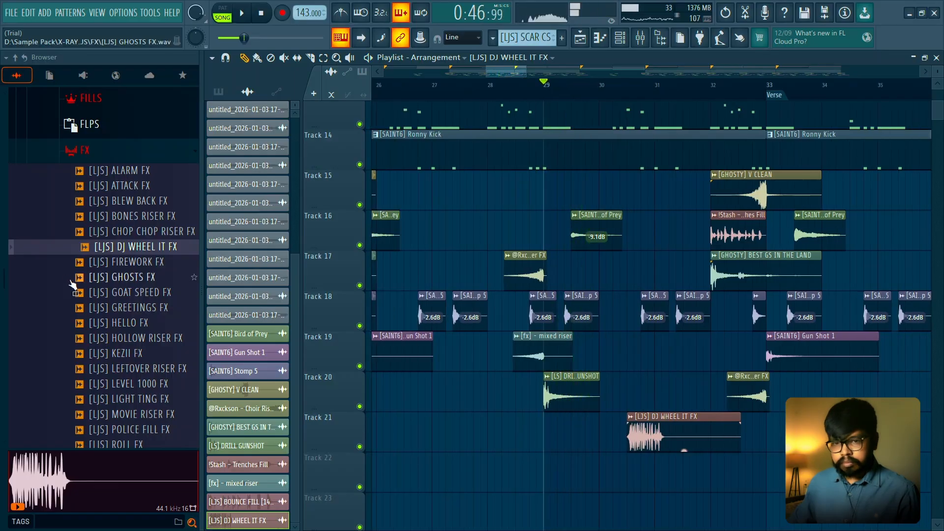
- Preview the FX samples from HELLO to LEVEL 1000, and play the arrangement from bar 29
left_click(115, 324)
key("Down")
key("Down")
key("Down")
key("Down")
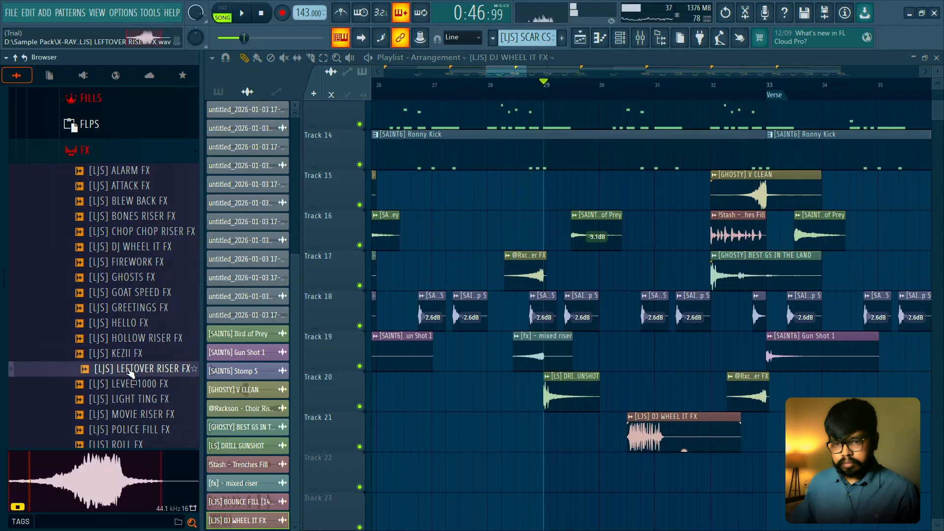
key("space")
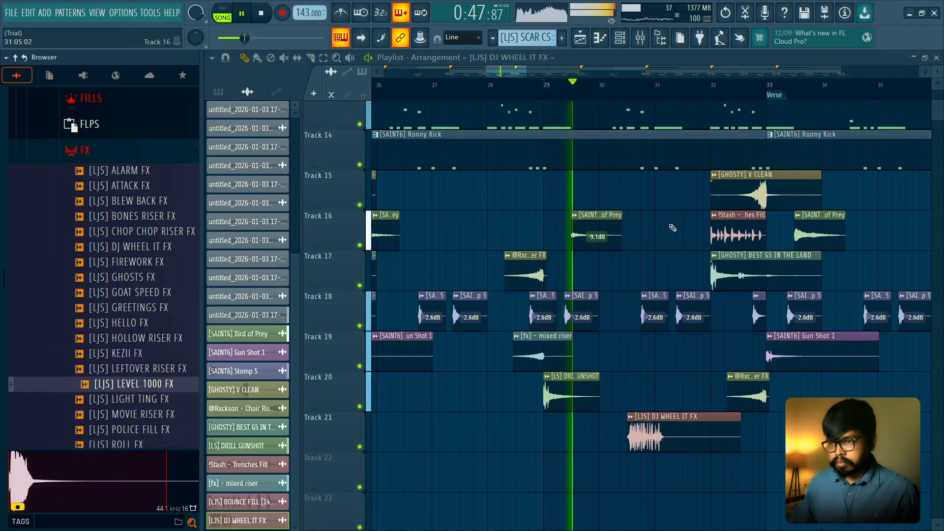
scroll(673, 227, "up", 1)
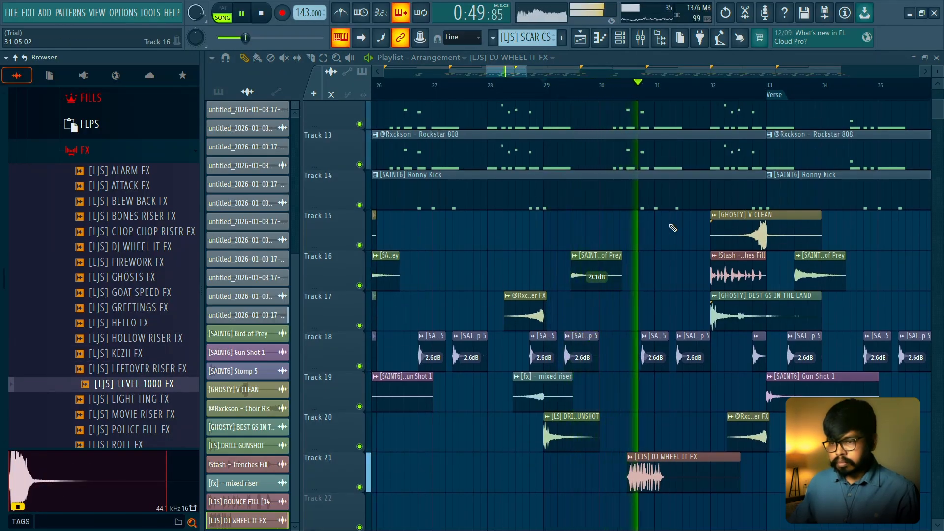
key("space")
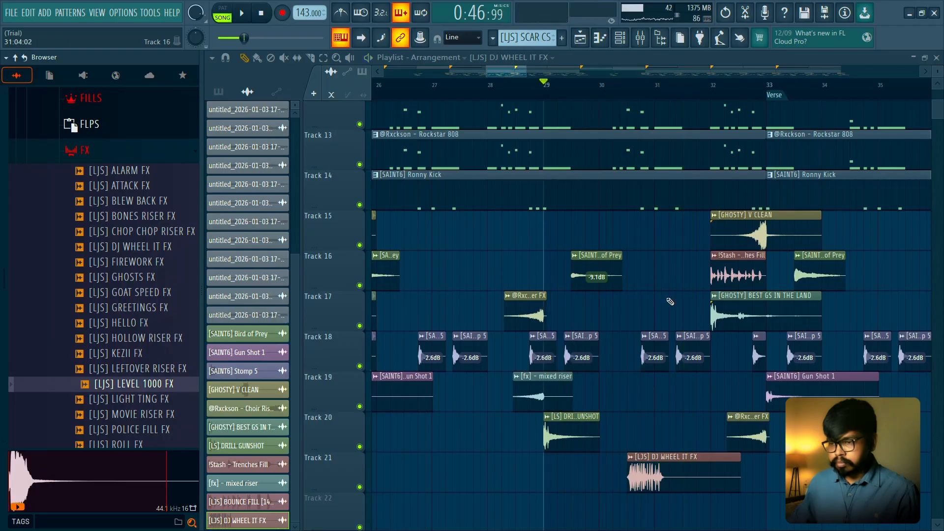
- Try reversing the DJ WHEEL IT FX sample, and restore its forward direction
scroll(665, 315, "up", 2)
double_click(617, 457)
left_click(487, 339)
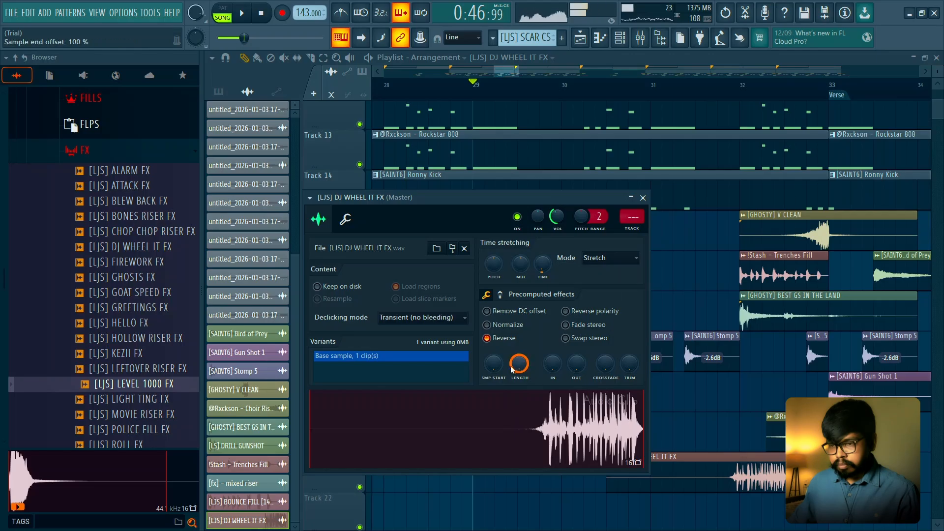
left_click(487, 338)
left_click(642, 198)
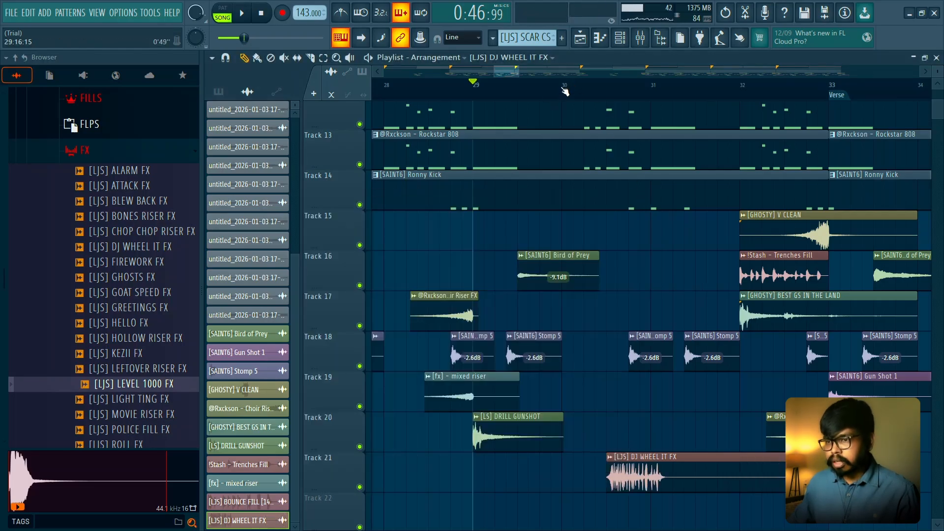
- Slice the drum and 808 pattern clips at bar 30 down through Track 14
scroll(615, 193, "down", 2)
scroll(642, 268, "up", 5)
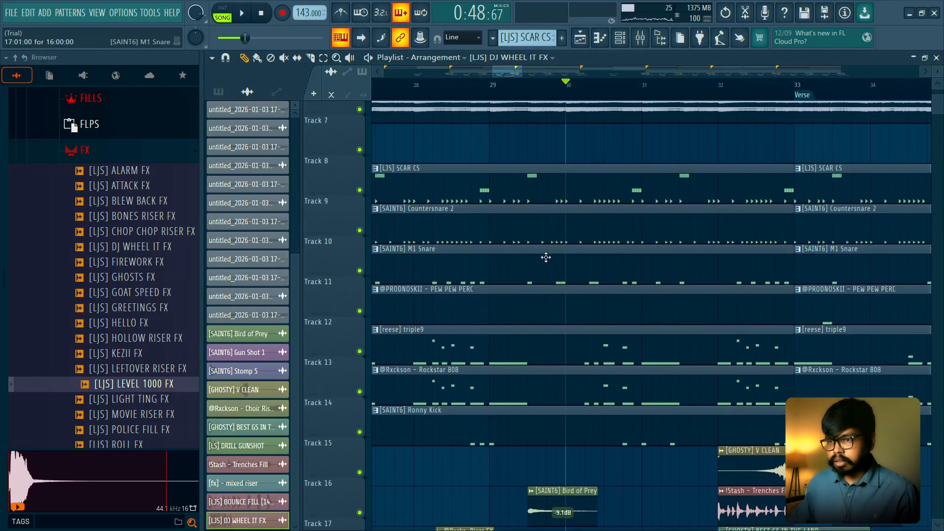
scroll(542, 260, "up", 2)
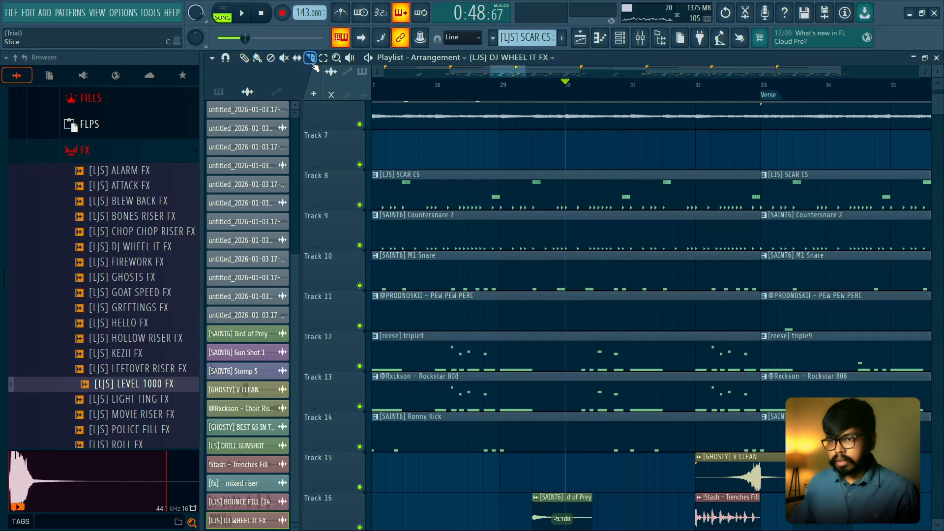
scroll(573, 140, "up", 1)
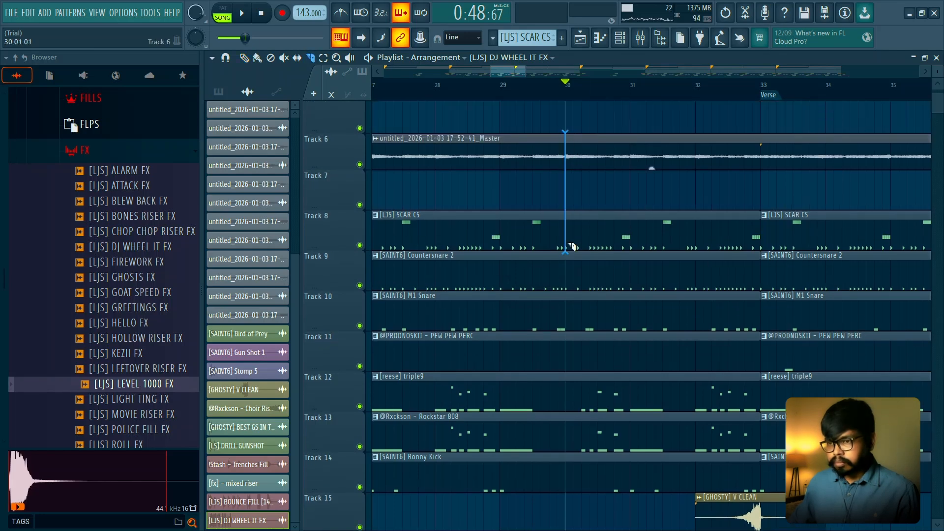
left_click_drag(568, 477, 569, 478)
scroll(622, 206, "down", 9)
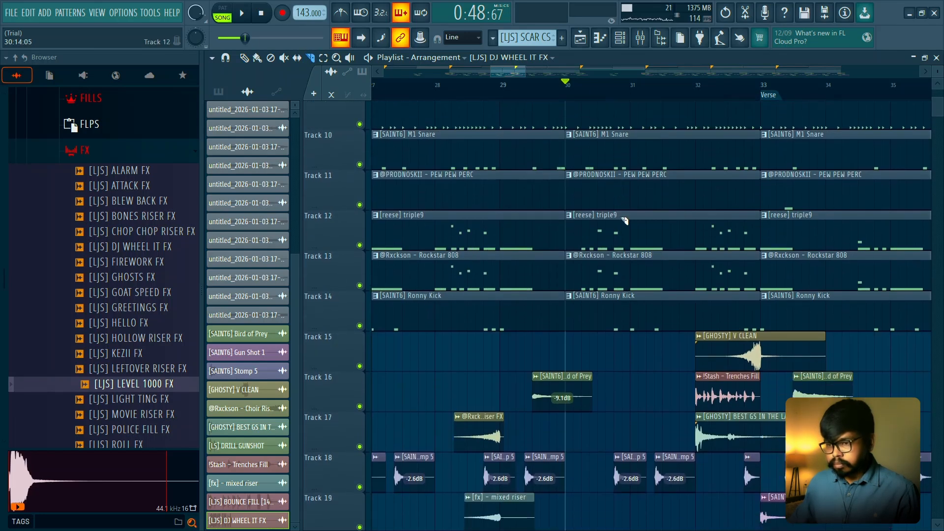
- Slice the melody, drum and 808 clips on Tracks 6 to 14 at bar 31, and delete their segments between bars 30 and 31
scroll(628, 285, "up", 5)
scroll(634, 295, "up", 4)
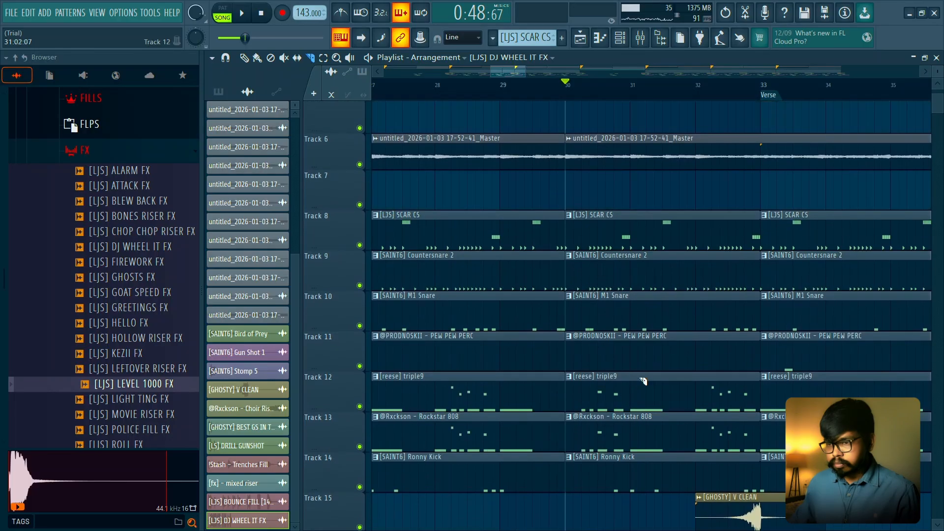
left_click_drag(627, 465, 631, 495)
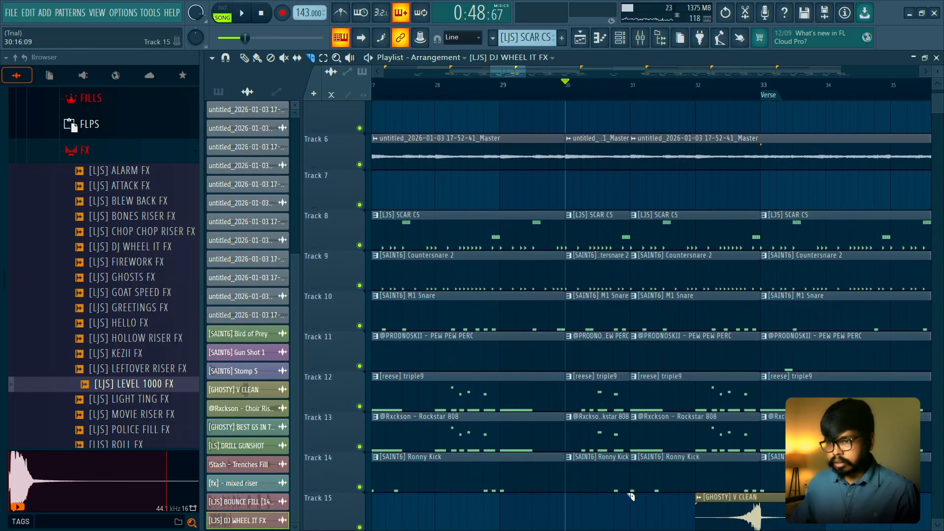
left_click_drag(608, 135, 609, 474)
scroll(615, 344, "down", 4)
key("space")
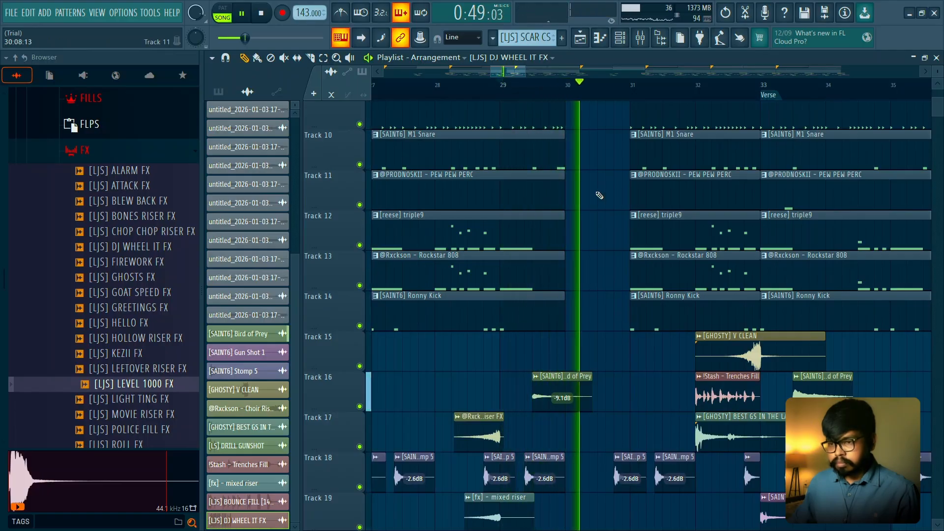
scroll(598, 202, "down", 4)
scroll(597, 213, "up", 2)
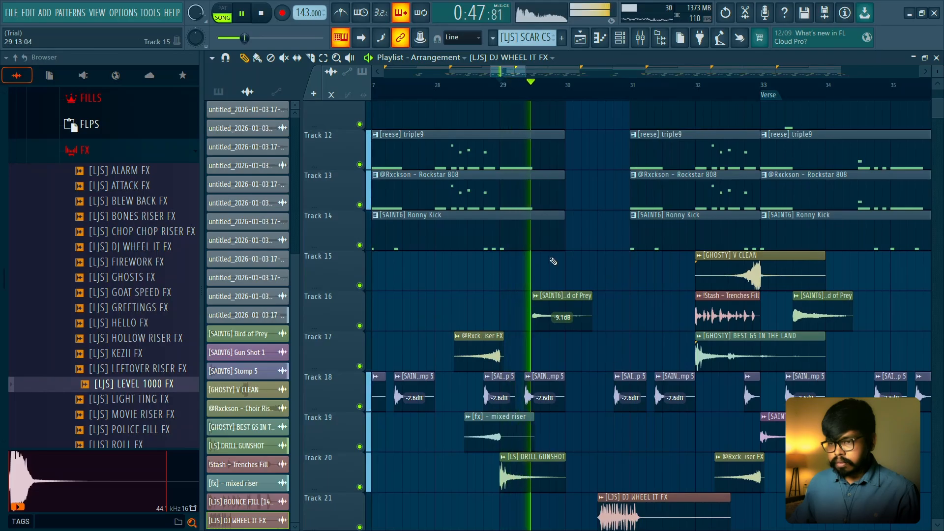
- Try extending the clips before the break by half a bar past bar 30, and restore their ends to bar 30
key("space")
left_click_drag(579, 275, 594, 156)
key("space")
scroll(626, 150, "down", 4)
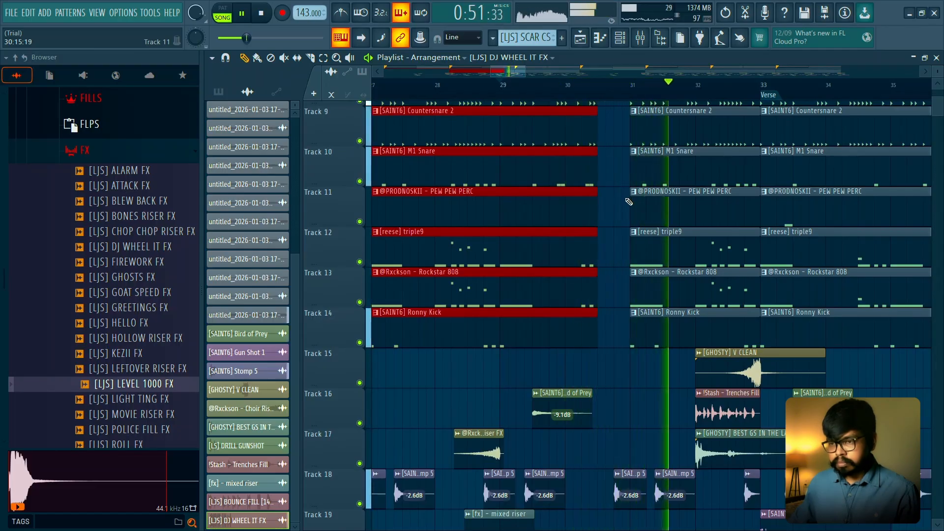
key("space")
left_click(595, 191)
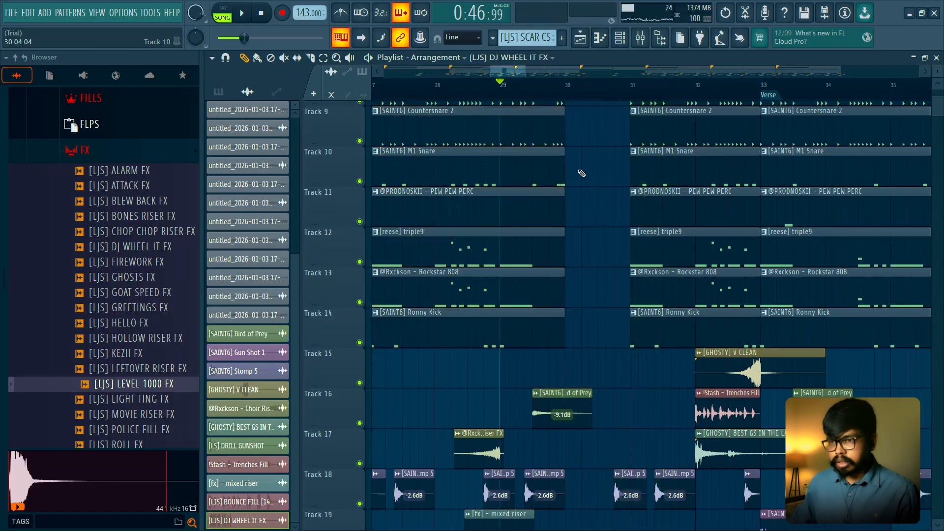
- Play the arrangement from bar 29 into the Verse to check the one-bar break
scroll(580, 167, "up", 2)
scroll(576, 148, "down", 2)
key("space")
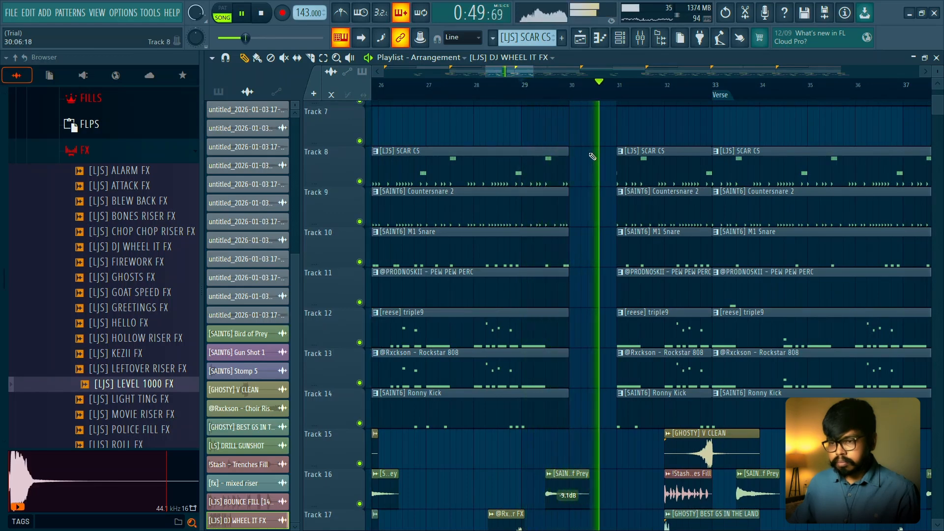
scroll(593, 172, "down", 1)
scroll(594, 186, "down", 1)
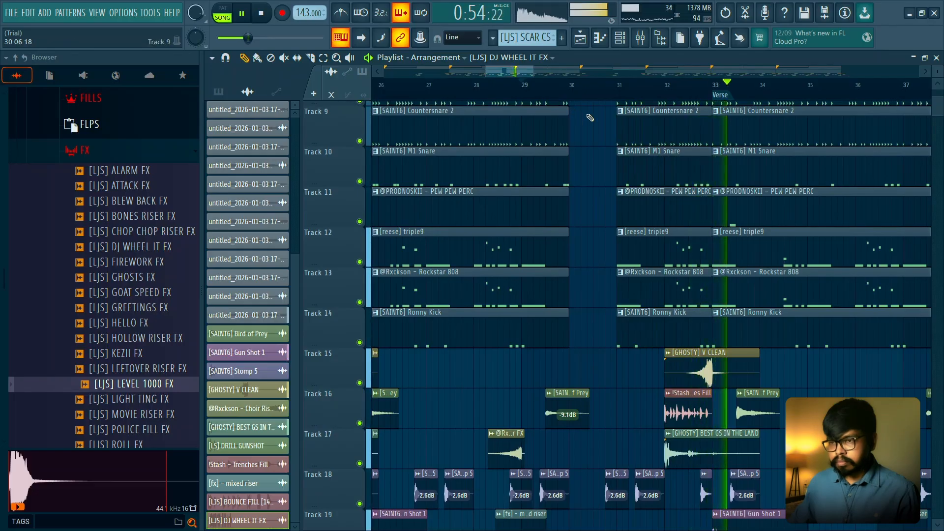
key("space")
scroll(589, 117, "down", 1, "ctrl")
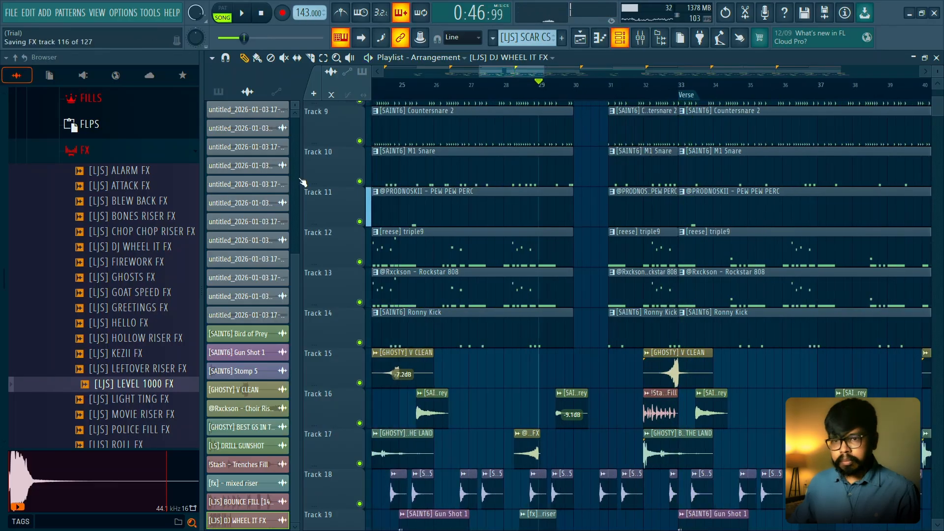
- Add Gross Beat to slot 9 of the Master channel, using the Momentary preset with the Vinyl Off time effect
key("F9")
left_click_drag(569, 131, 444, 106)
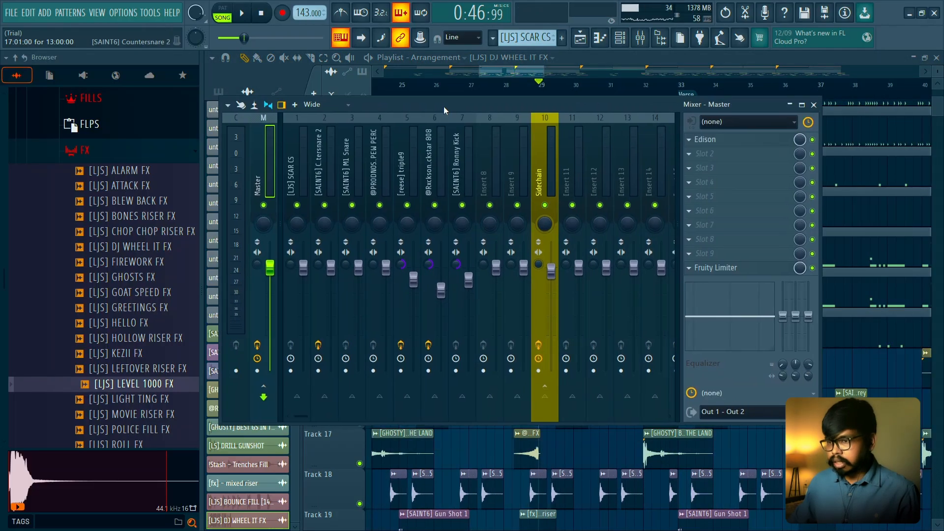
left_click(768, 255)
mouse_move(738, 264)
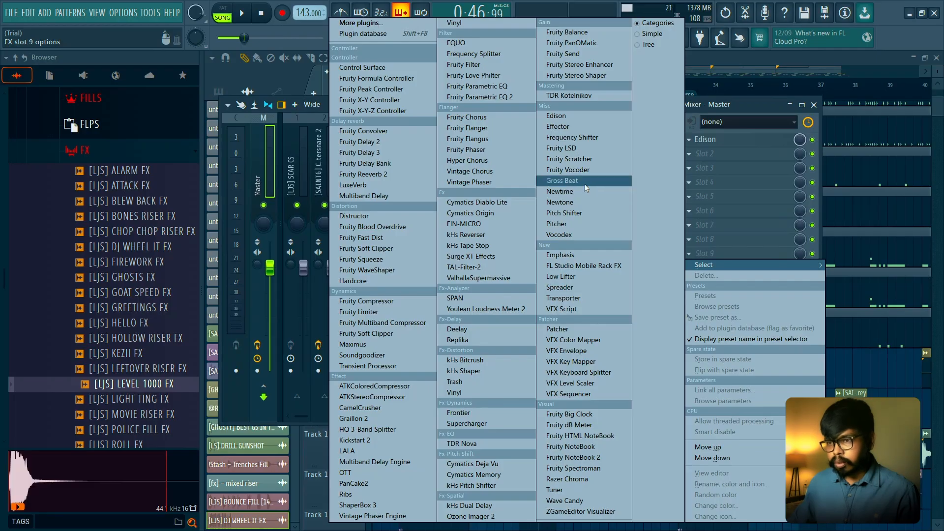
left_click(585, 185)
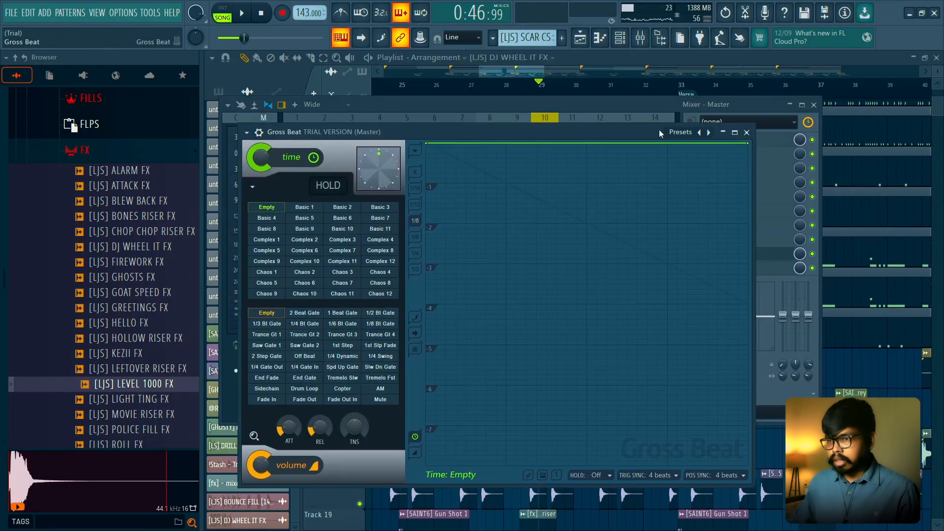
left_click(674, 131)
left_click(724, 167)
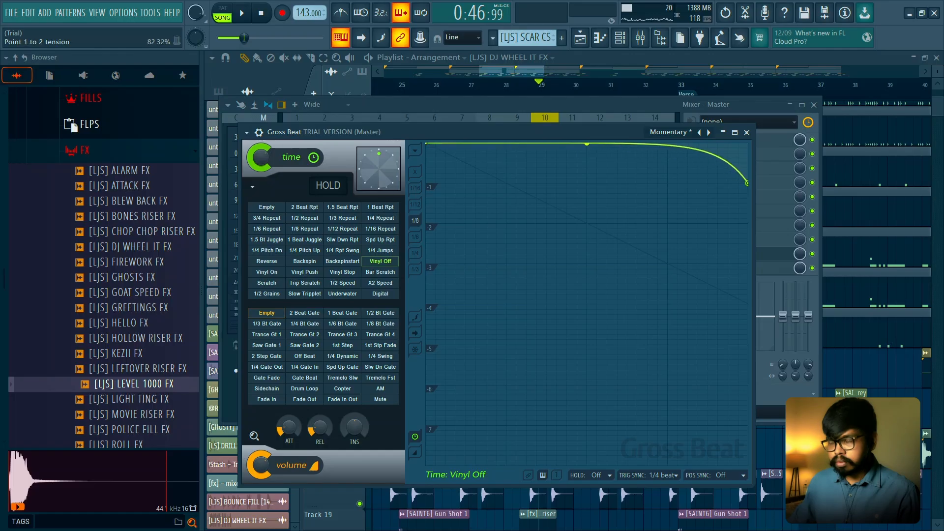
left_click(746, 132)
key("space")
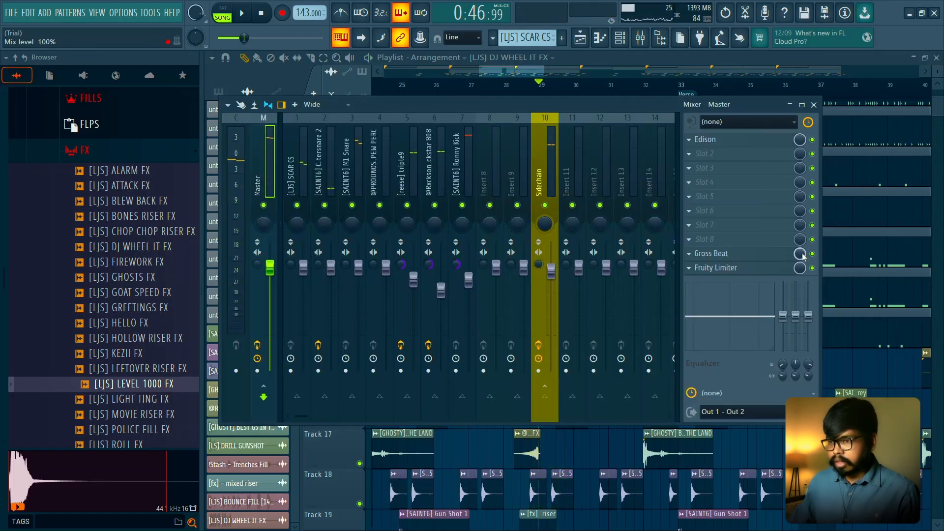
- Set Gross Beat's mix level to 0%, and create an automation clip for it over bars 29 to 33 on Track 22
right_click(800, 256)
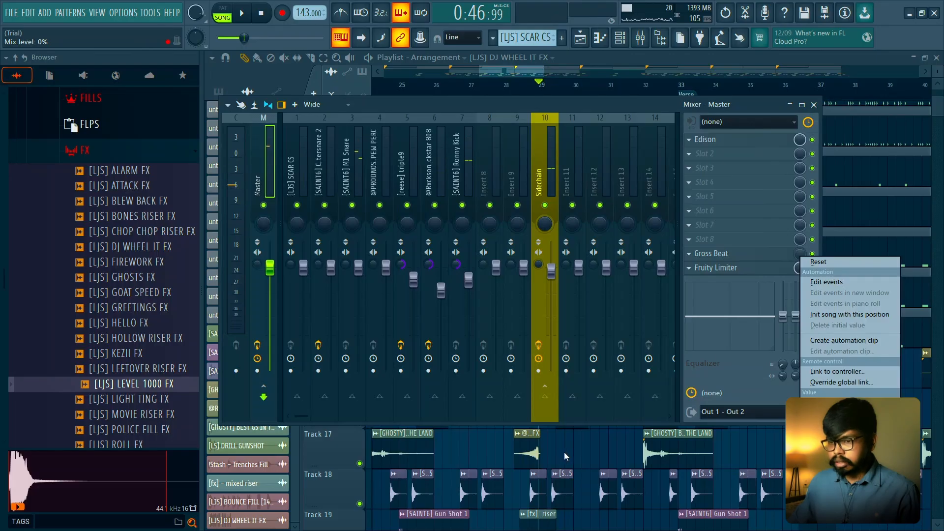
left_click(565, 456)
scroll(585, 211, "up", 3)
scroll(529, 100, "down", 2)
scroll(515, 107, "down", 3)
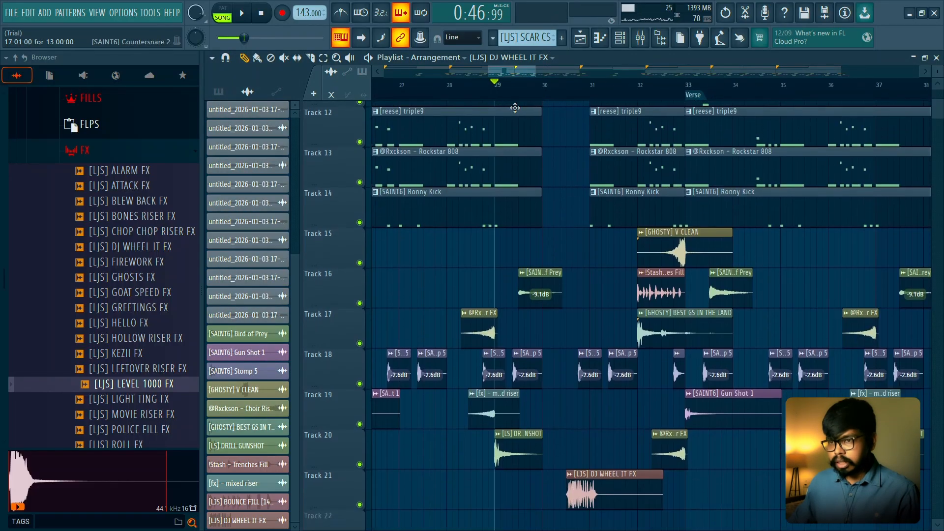
scroll(515, 107, "down", 1)
scroll(506, 128, "down", 4)
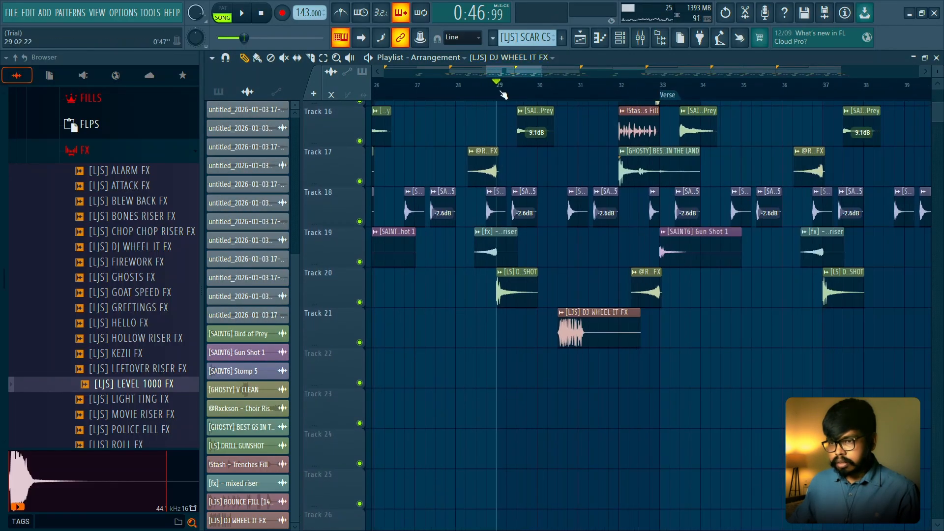
left_click_drag(502, 94, 638, 91)
left_click(711, 282)
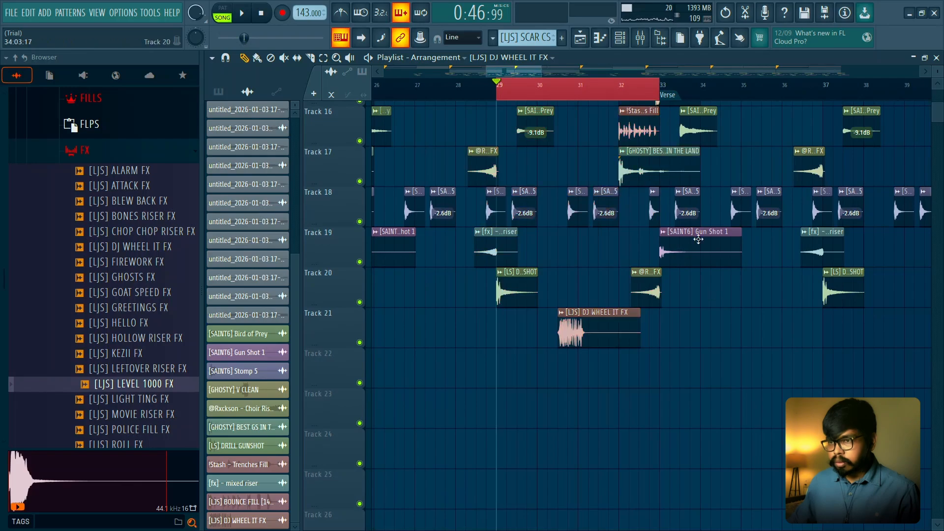
left_click(642, 39)
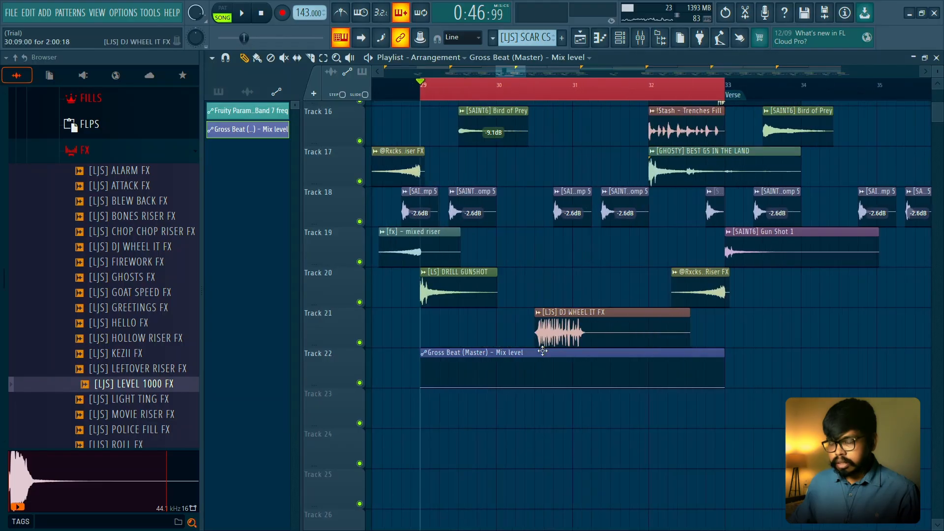
- Shape the Gross Beat mix level automation to curve up to 100% at bar 30 and drop to 0% half a bar later
key("space")
key("space")
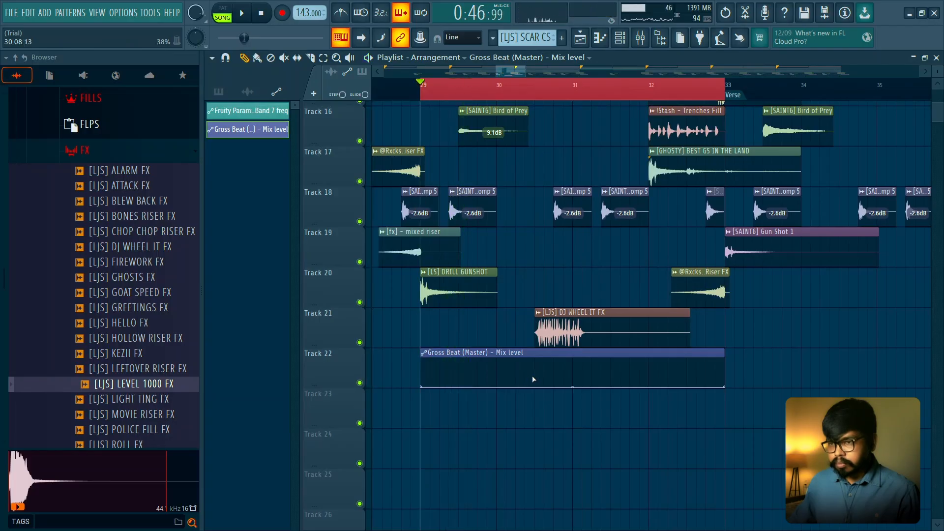
scroll(536, 369, "up", 5)
scroll(491, 380, "down", 6)
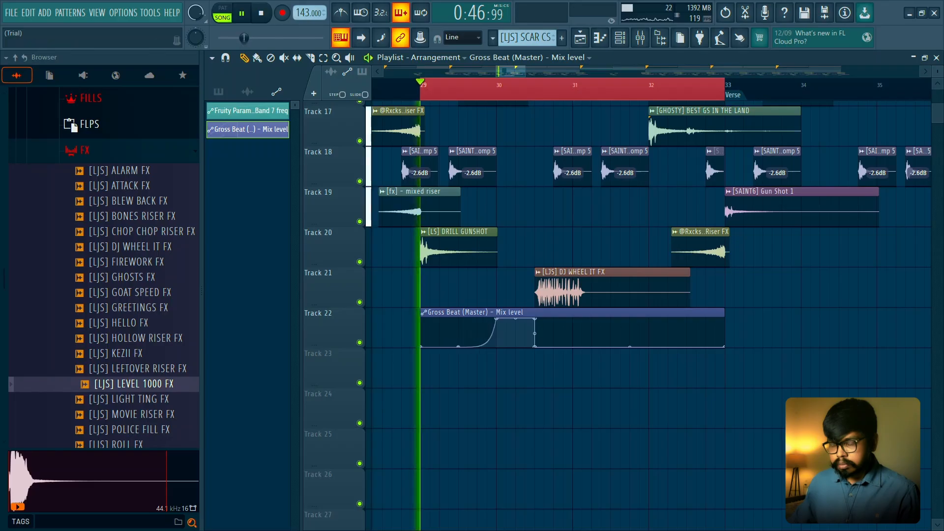
key("space")
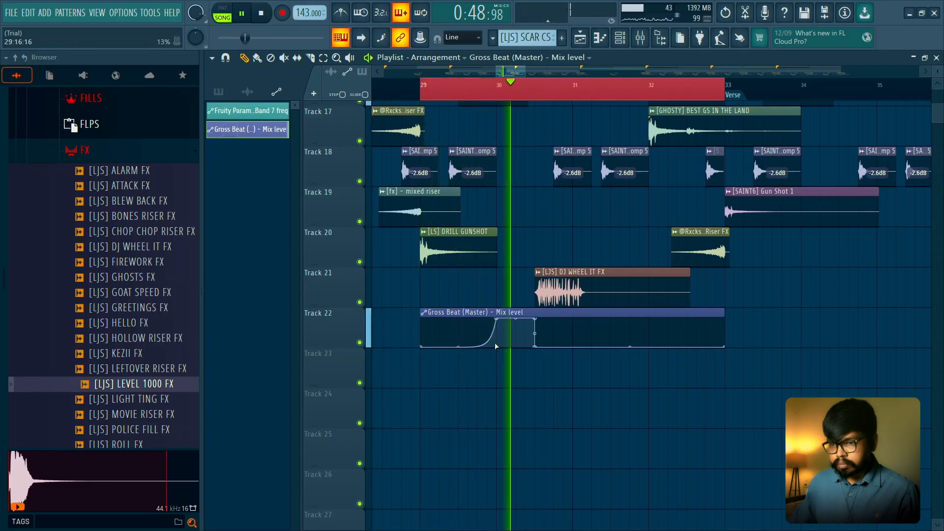
- Make the mix level automation's rise at bar 30 an abrupt vertical jump, checking it in playback from bar 29
key("space")
left_click_drag(483, 334, 491, 354)
key("space")
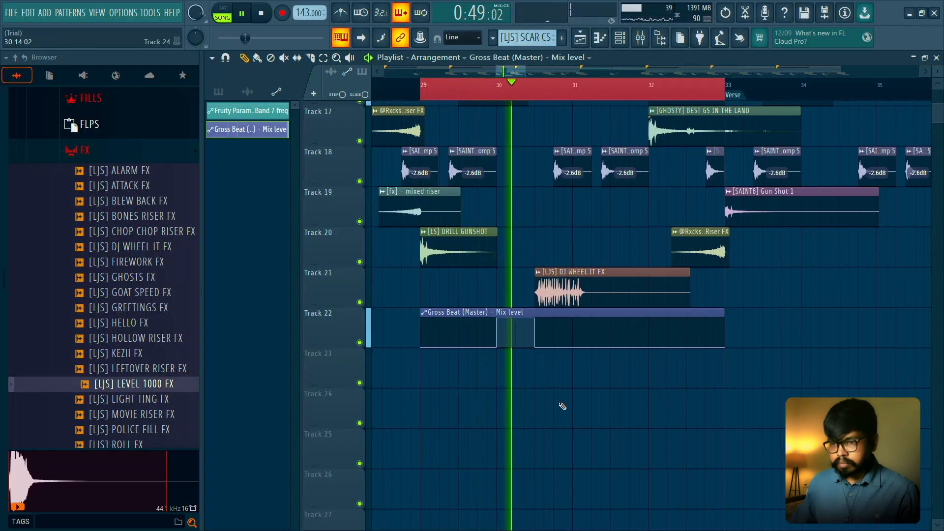
key("space")
- Try starting the mix level pulse about a quarter bar after and before bar 30, and restore its start to bar 30
key("space")
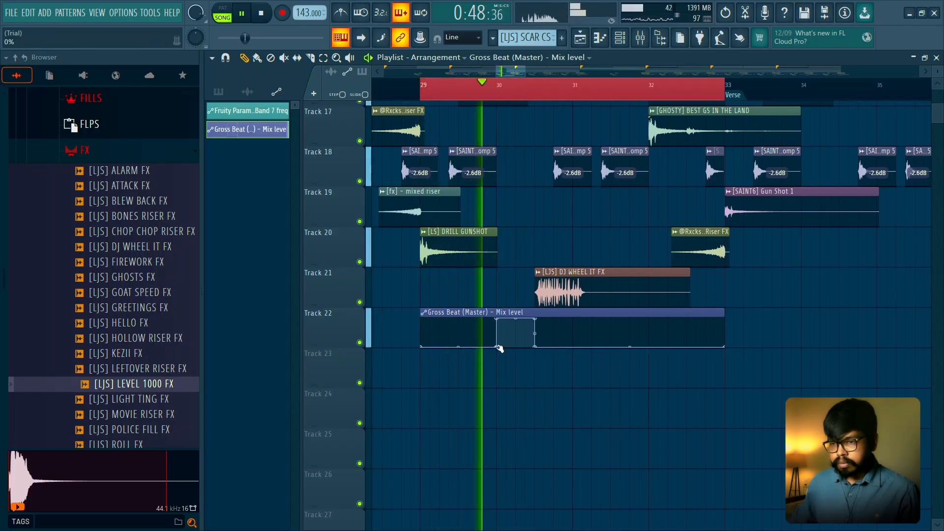
scroll(504, 339, "up", 2)
key("space")
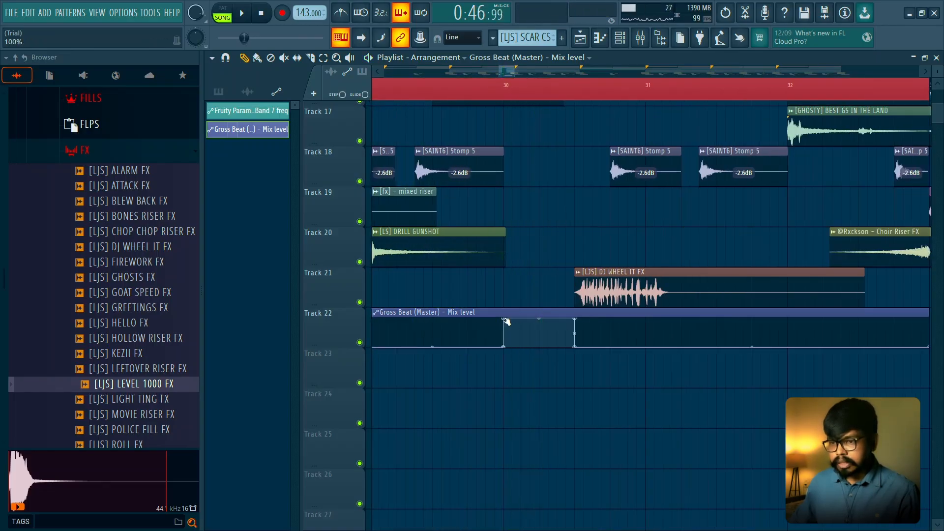
key("space")
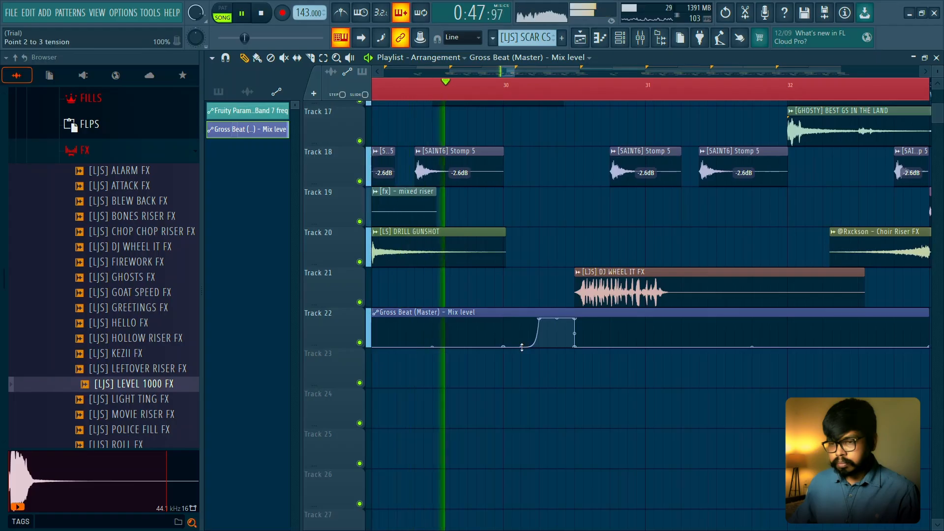
key("space")
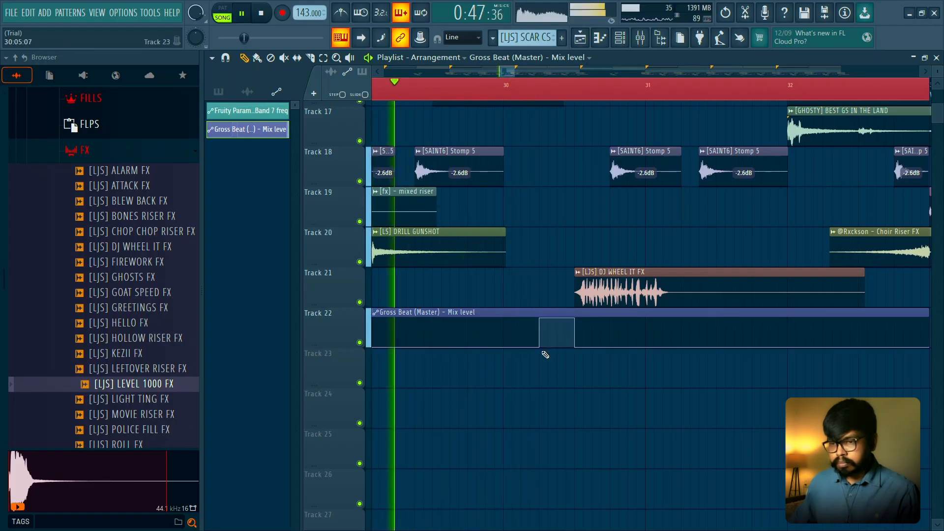
key("space")
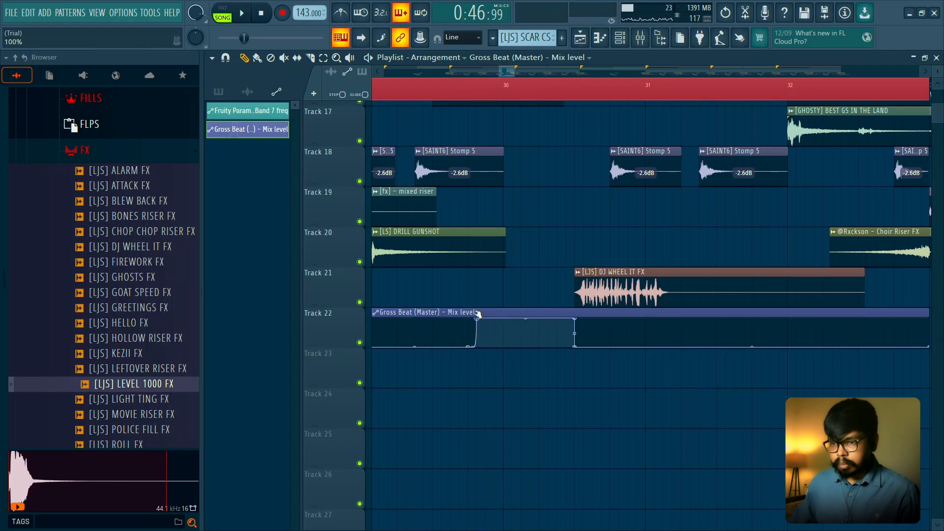
key("space")
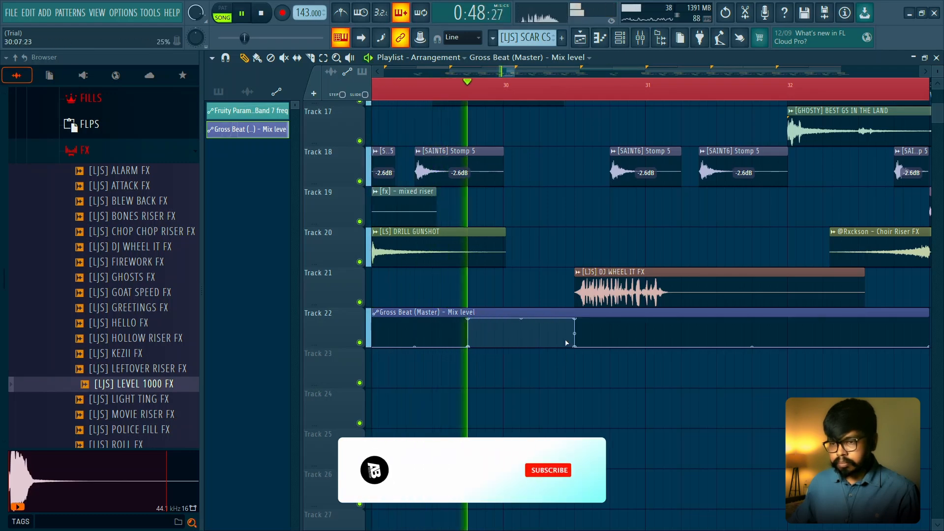
key("space")
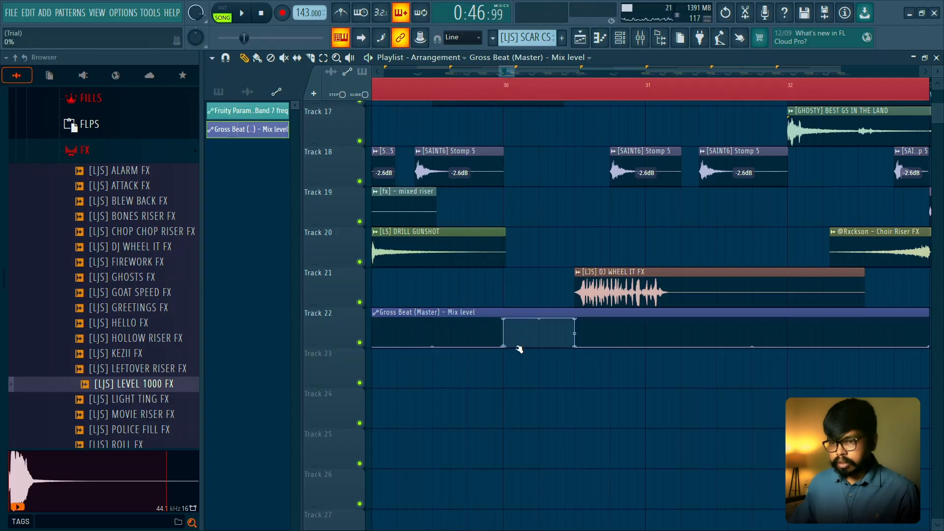
key("space")
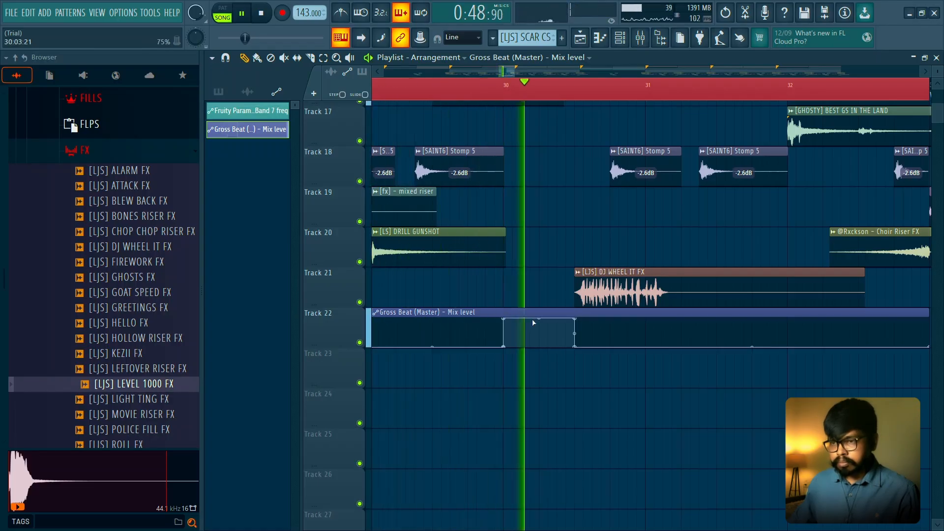
- Extend the clips before the break on Tracks 6 to 14 by half a bar past bar 30, and deselect them
key("space")
scroll(536, 315, "up", 7)
scroll(546, 275, "down", 4)
left_click_drag(545, 314, 509, 94)
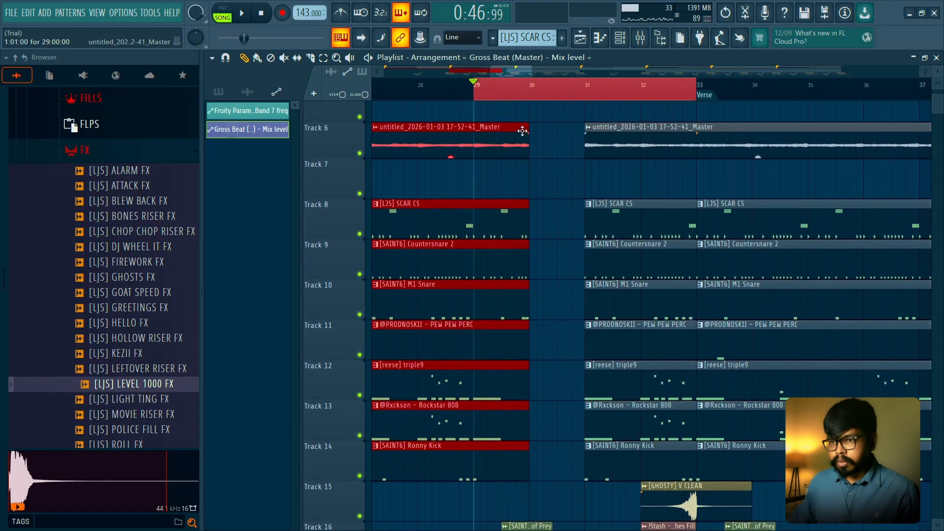
key("space")
left_click_drag(526, 128, 557, 127)
key("ctrl+d")
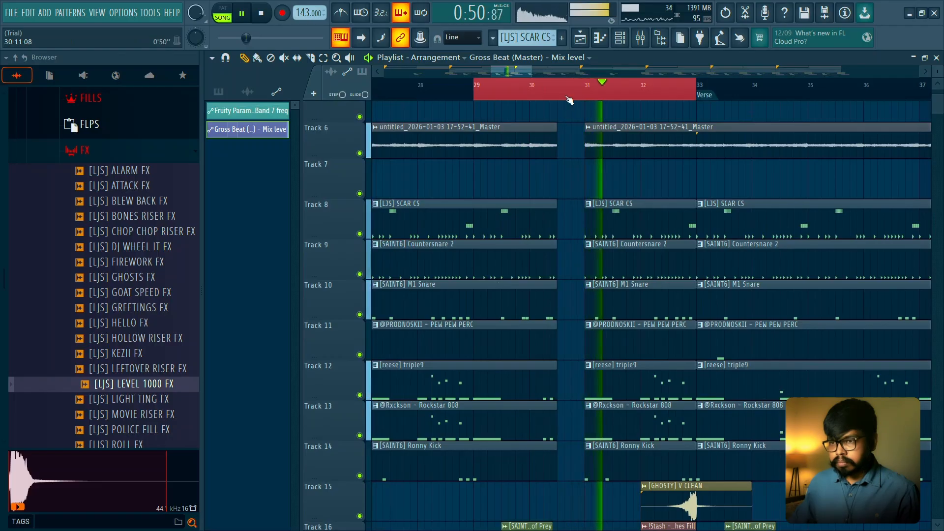
- Move the start of the Gross Beat mix level pulse to a quarter bar after bar 30, checking it in playback
scroll(573, 129, "down", 4)
key("space")
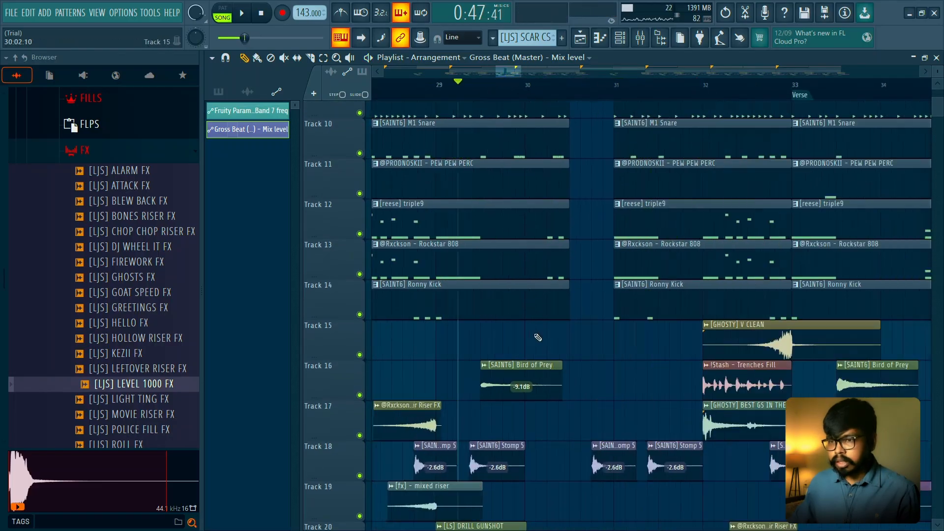
scroll(540, 322, "down", 6)
key("space")
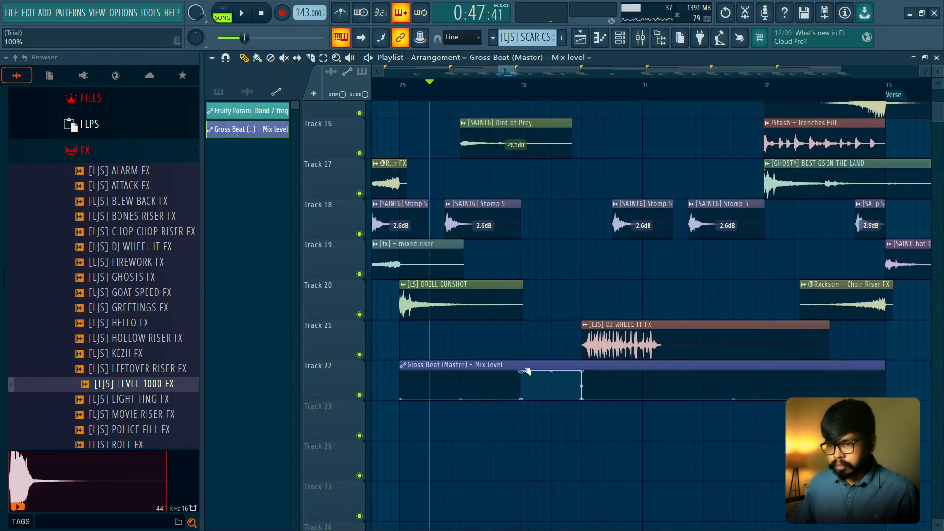
key("space")
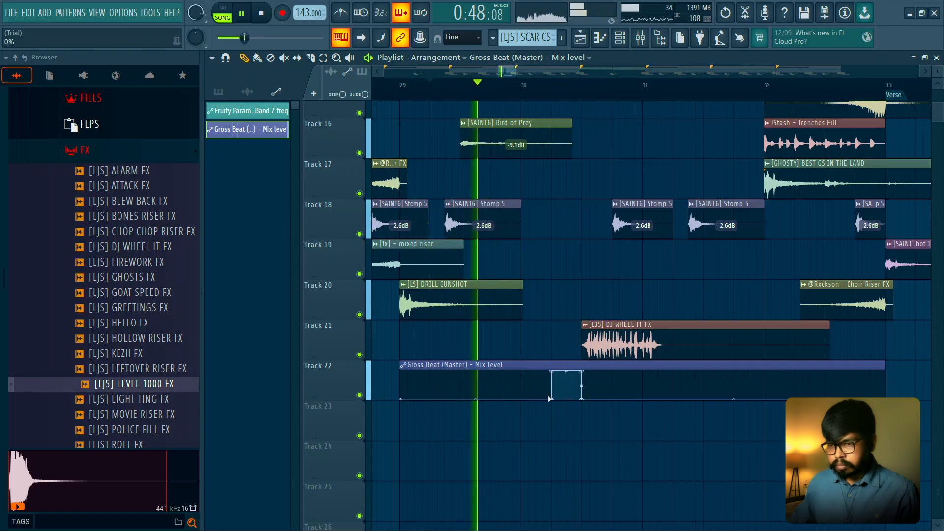
scroll(568, 387, "up", 1)
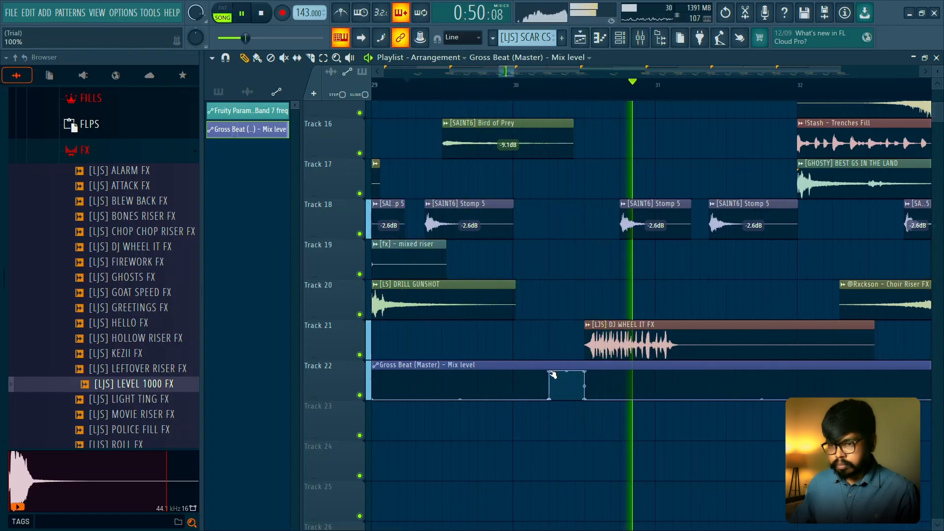
key("space")
key("space")
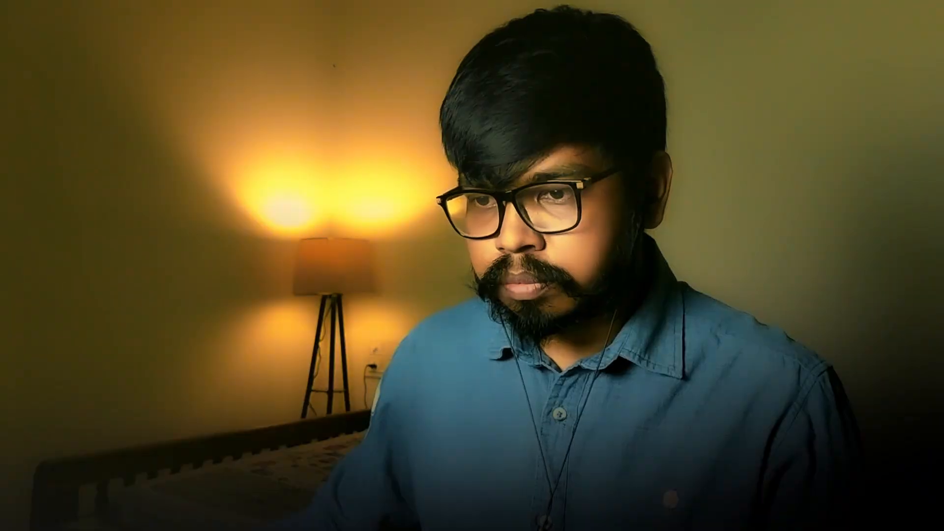